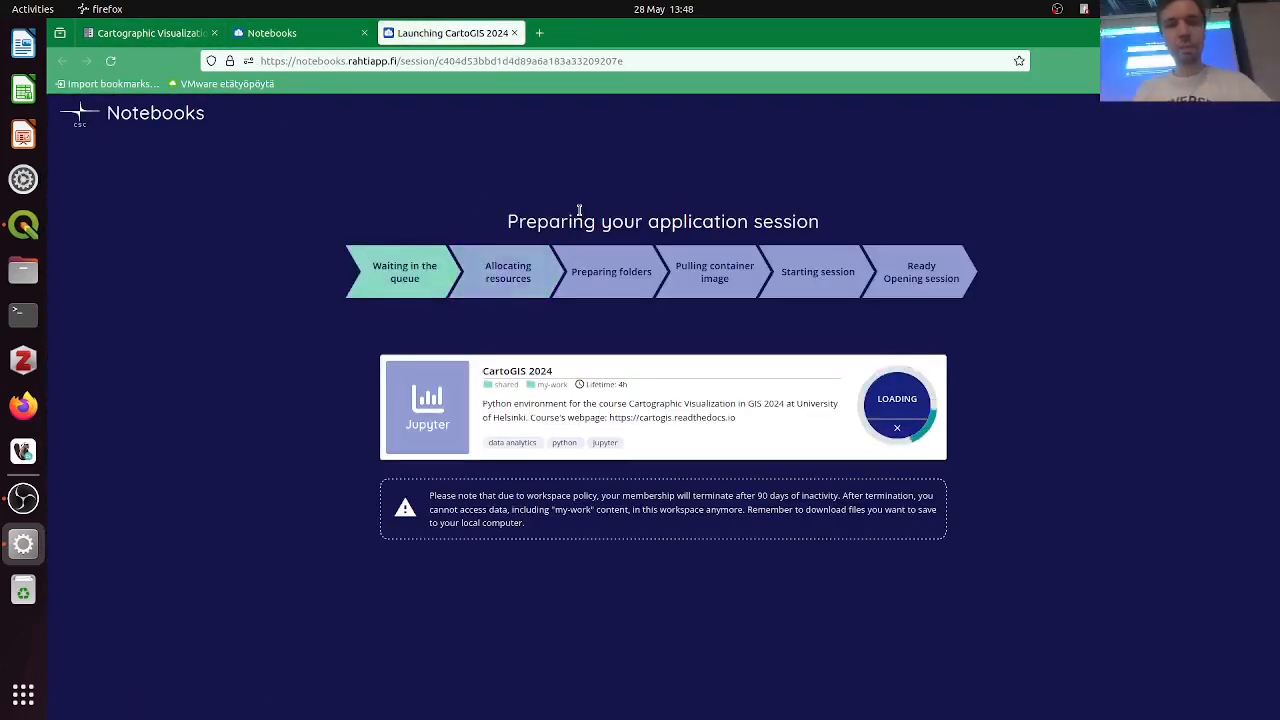
Open the Course environment page on the CartoGIS course site and copy the tutorials git repository URL
click(177, 37)
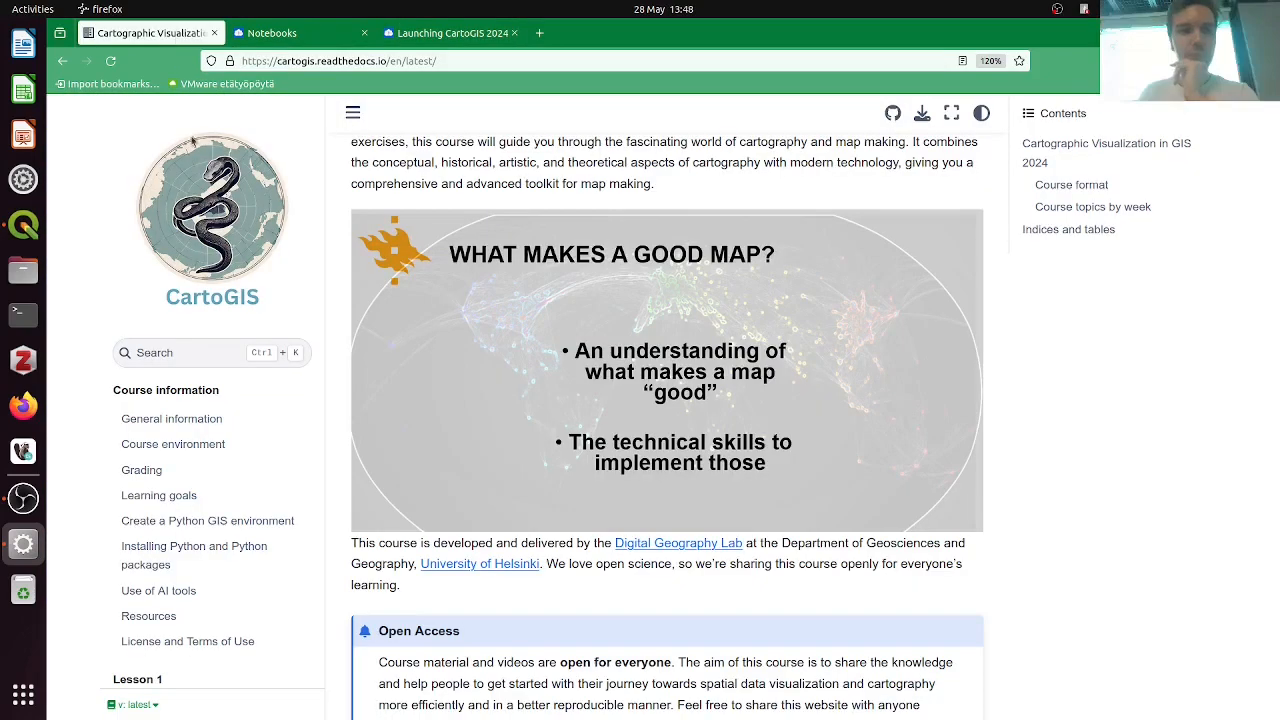
click(188, 450)
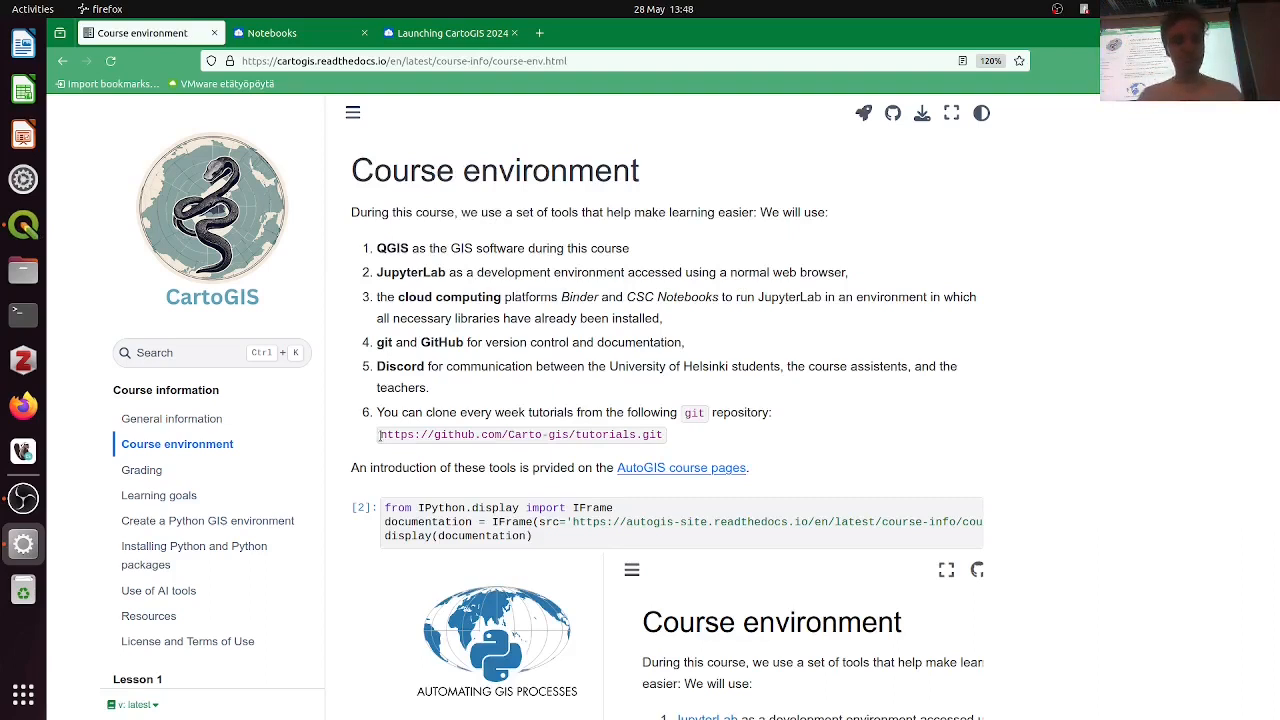
drag(379, 434, 666, 436)
key(ctrl+c)
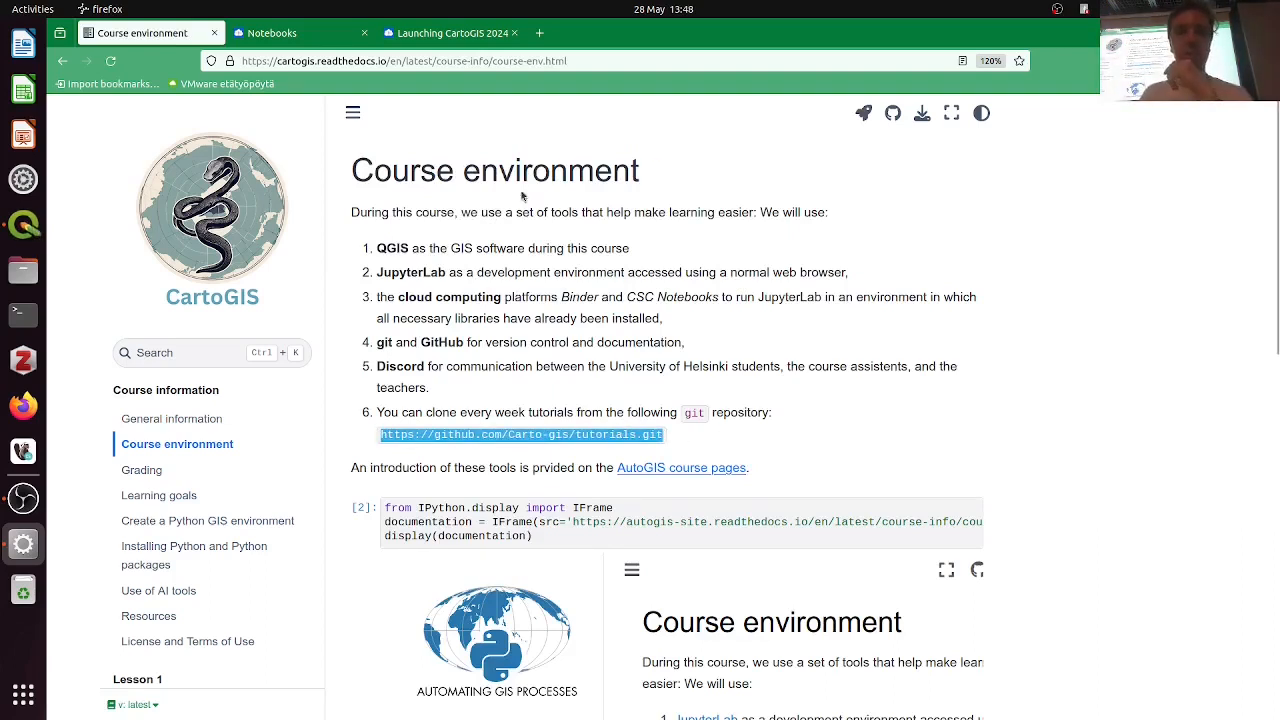
click(456, 36)
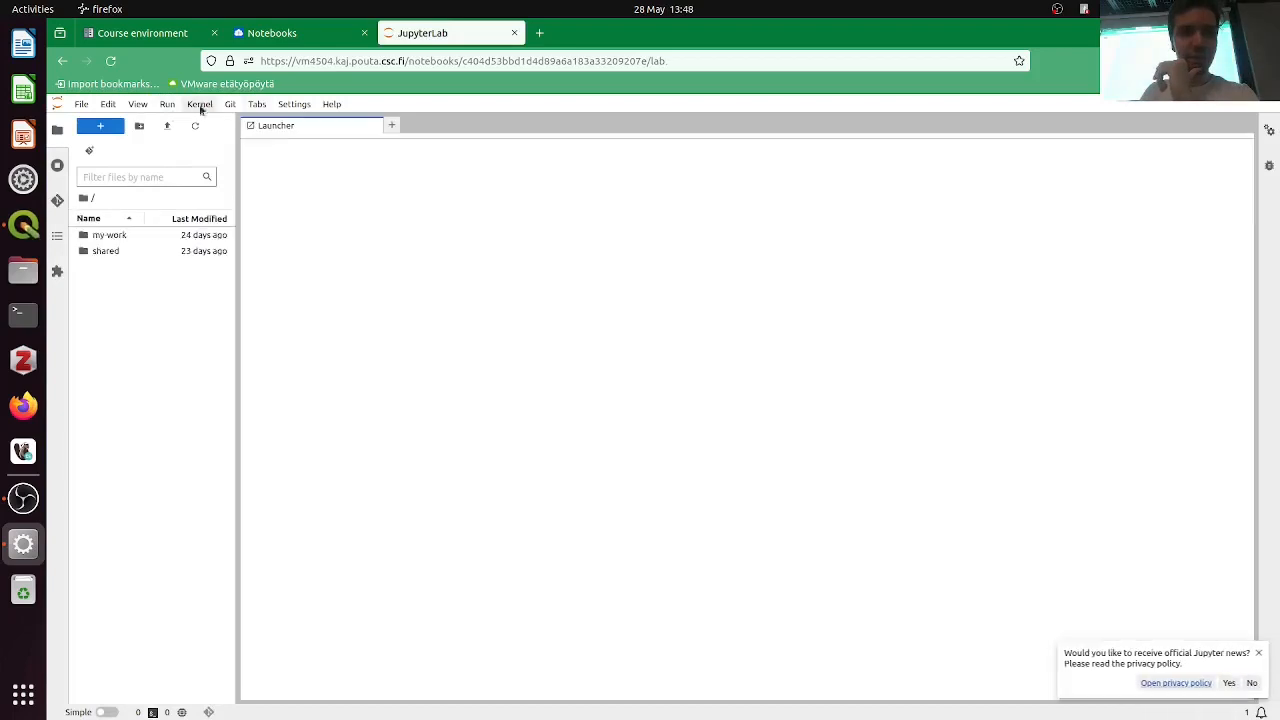
click(230, 104)
click(305, 138)
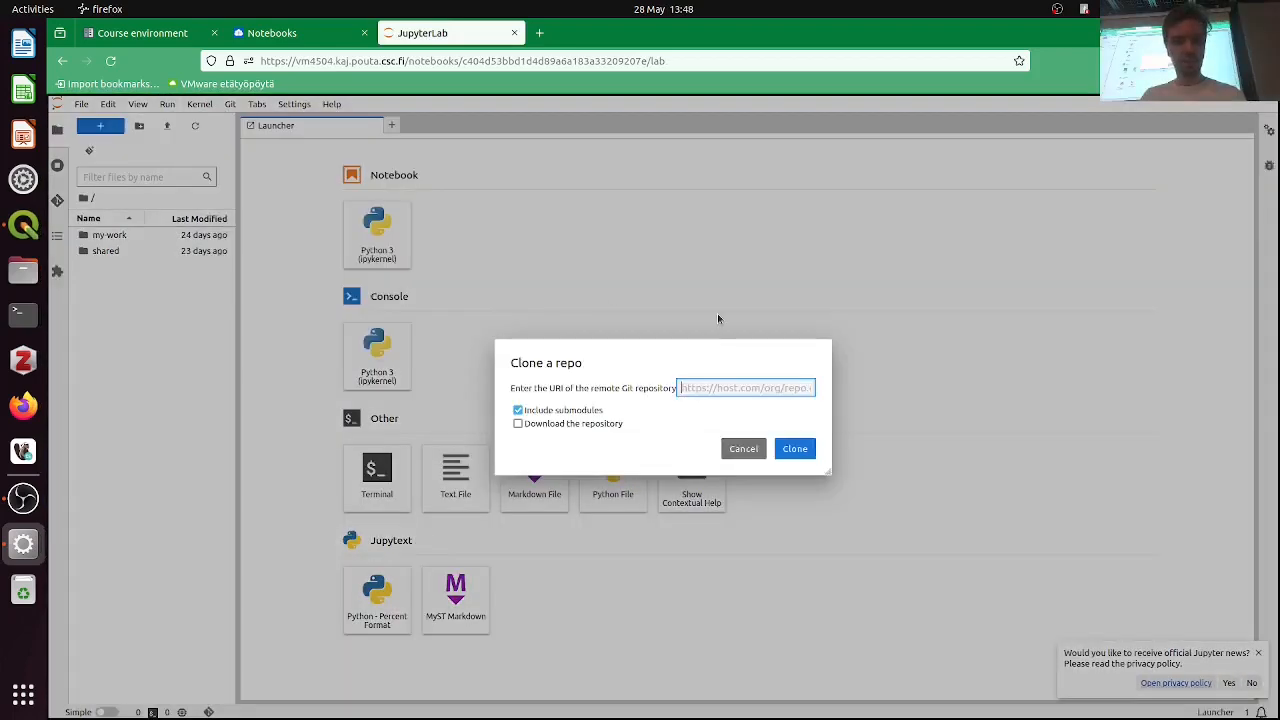
key(ctrl+v)
click(795, 448)
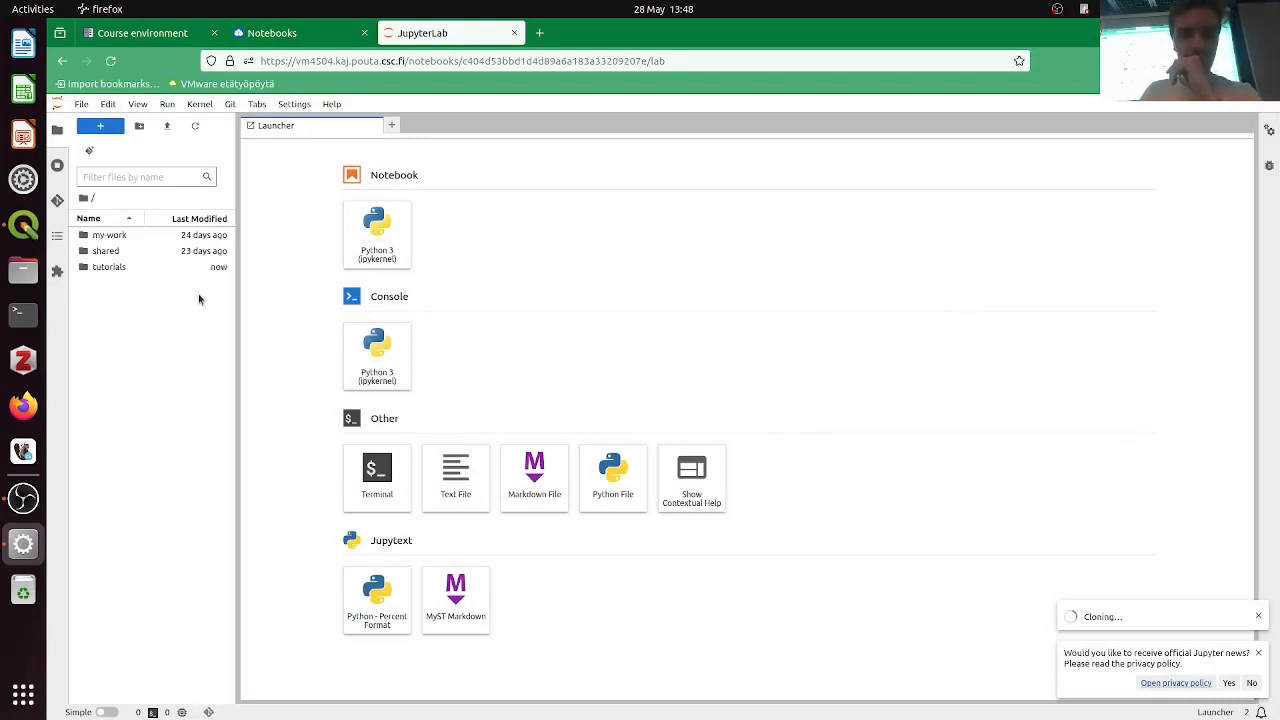
Browse to tutorials/week-4, widen the file browser and open the Spatiotemporal-data-exploration-and-animated-maps-with-QGIS notebook
double_click(146, 267)
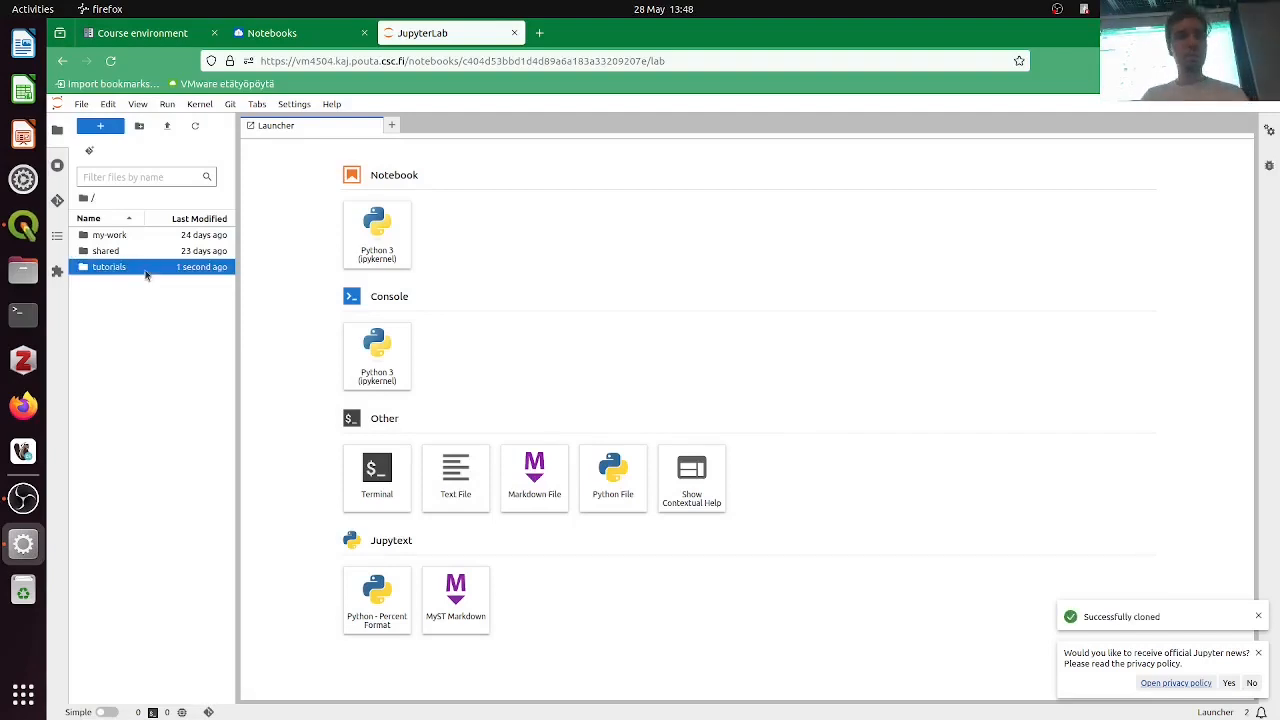
double_click(145, 284)
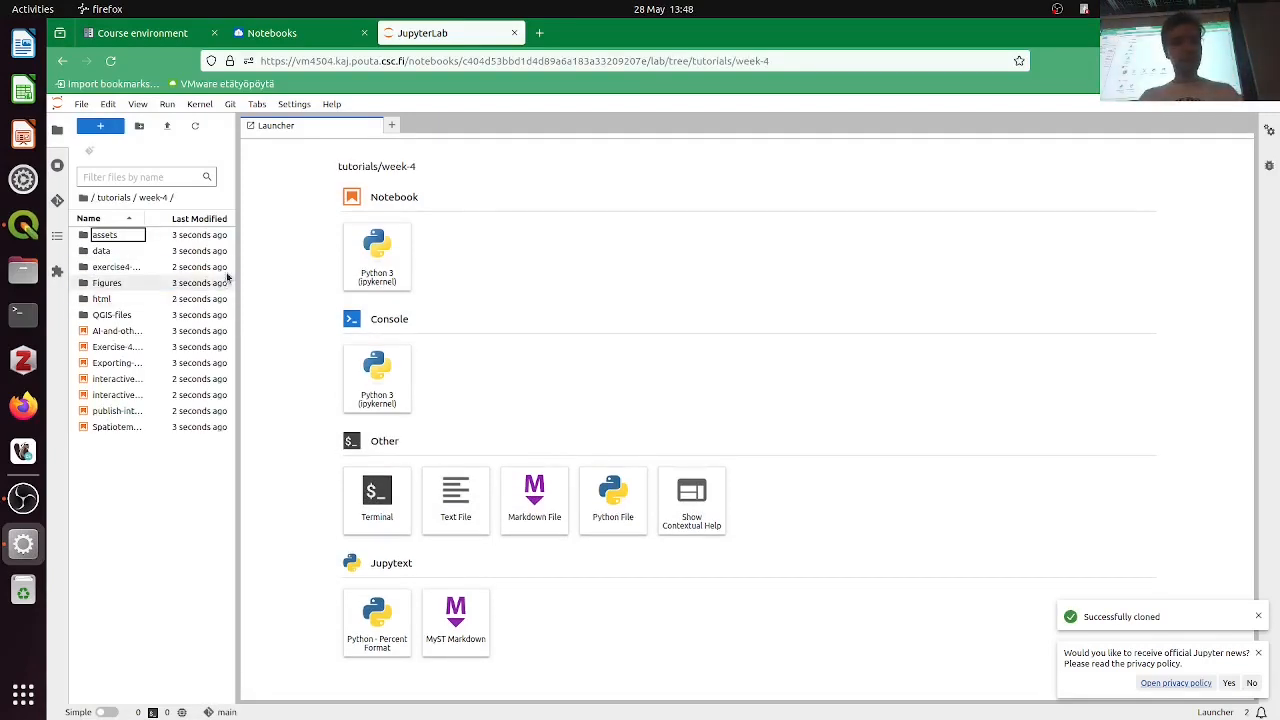
drag(238, 268, 461, 260)
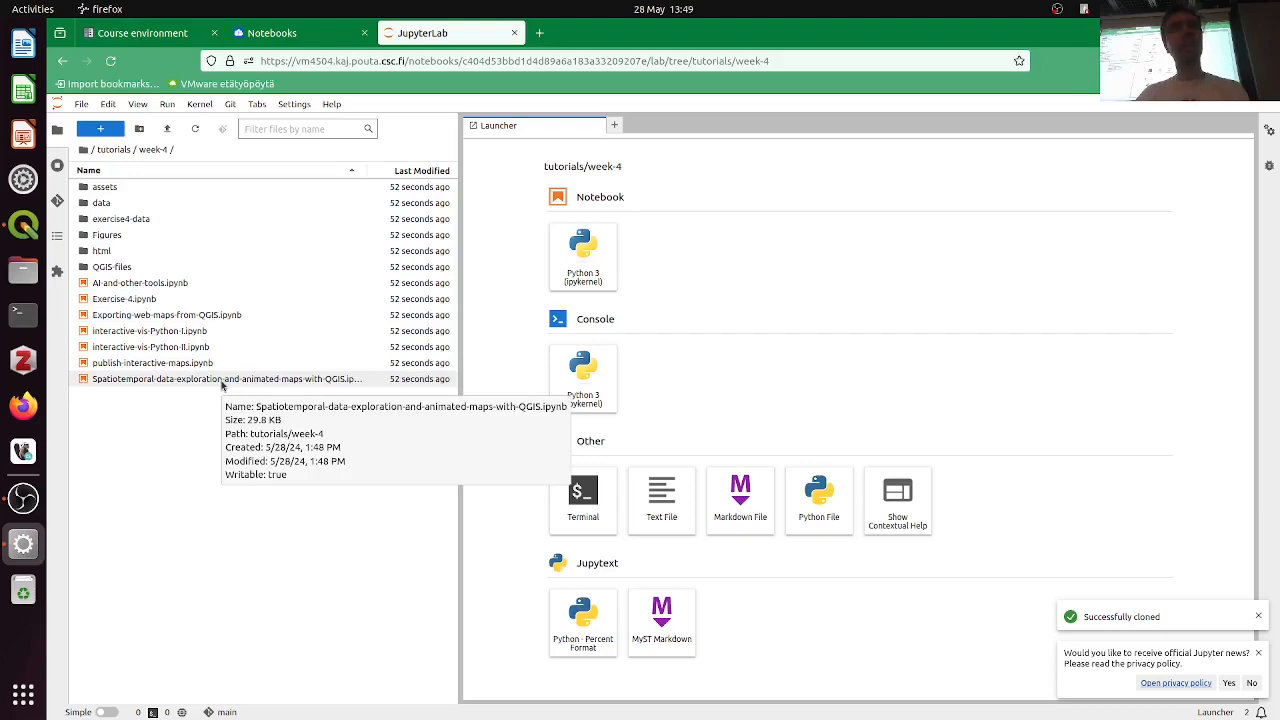
double_click(222, 380)
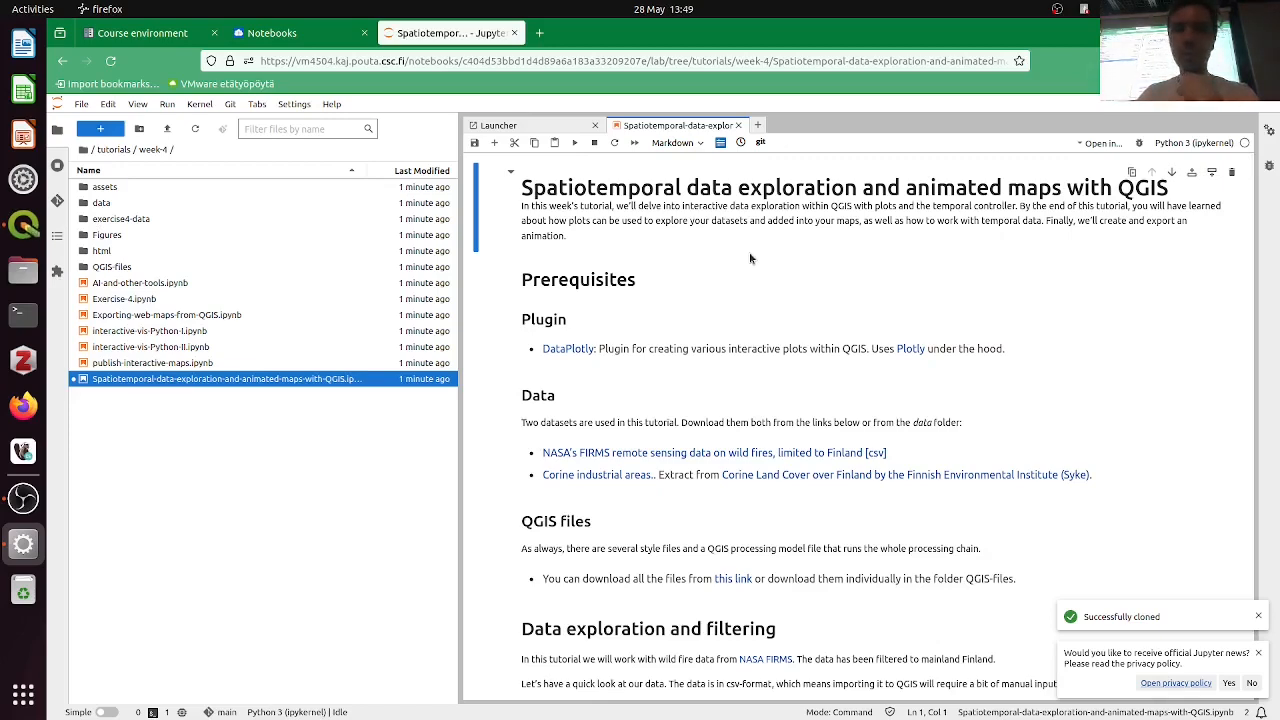
Open the DataPlotly documentation linked under the notebook's plugin prerequisites and bring its page into view
scroll(750, 259, down, 1)
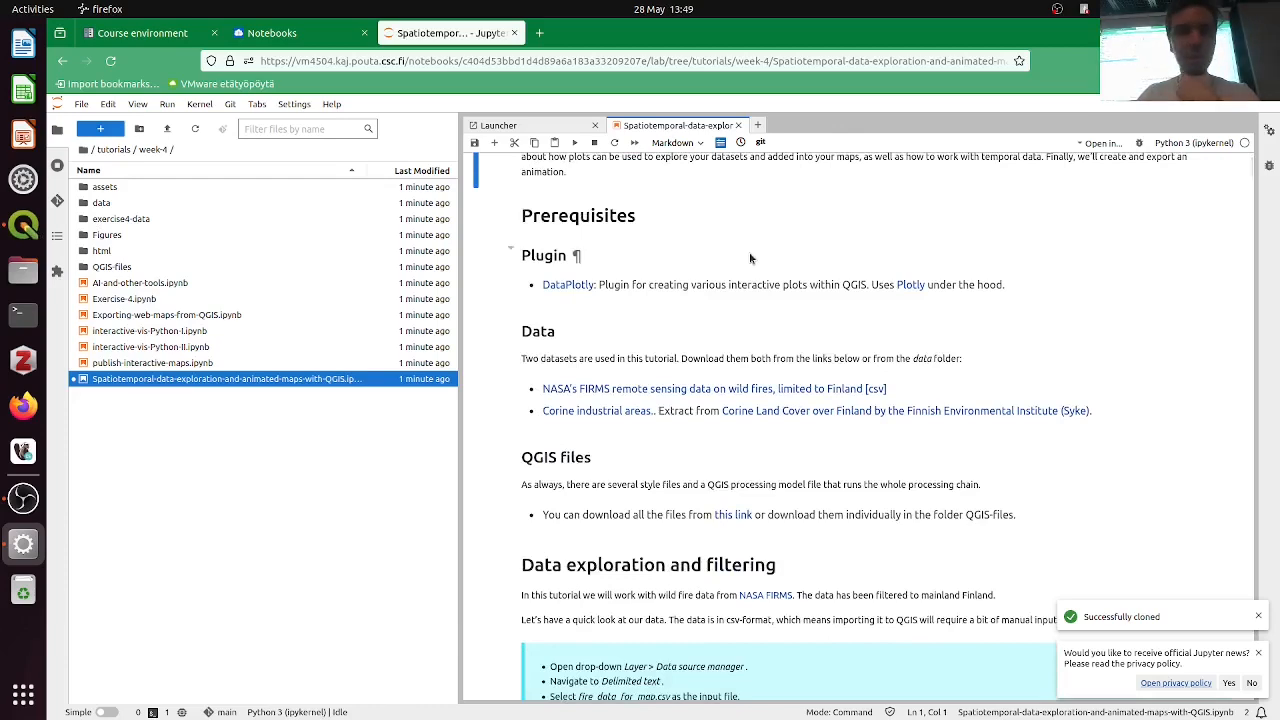
scroll(750, 259, up, 1)
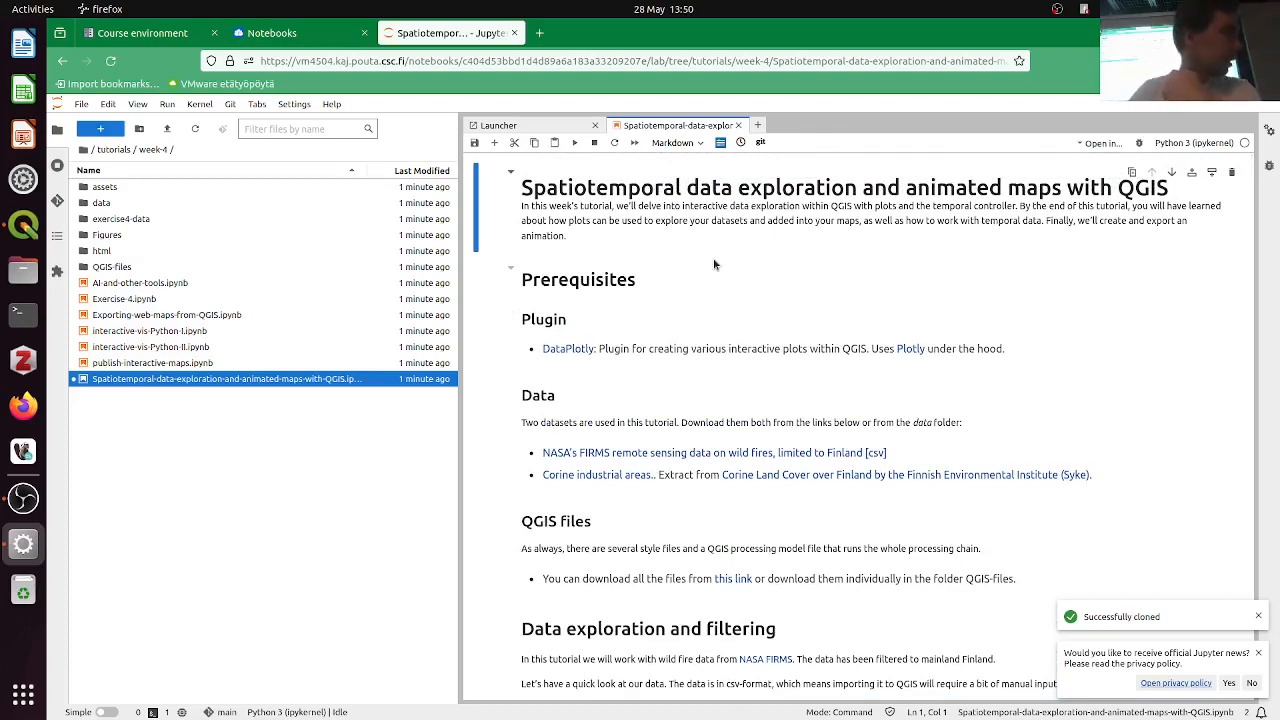
click(590, 358)
middle_click(590, 358)
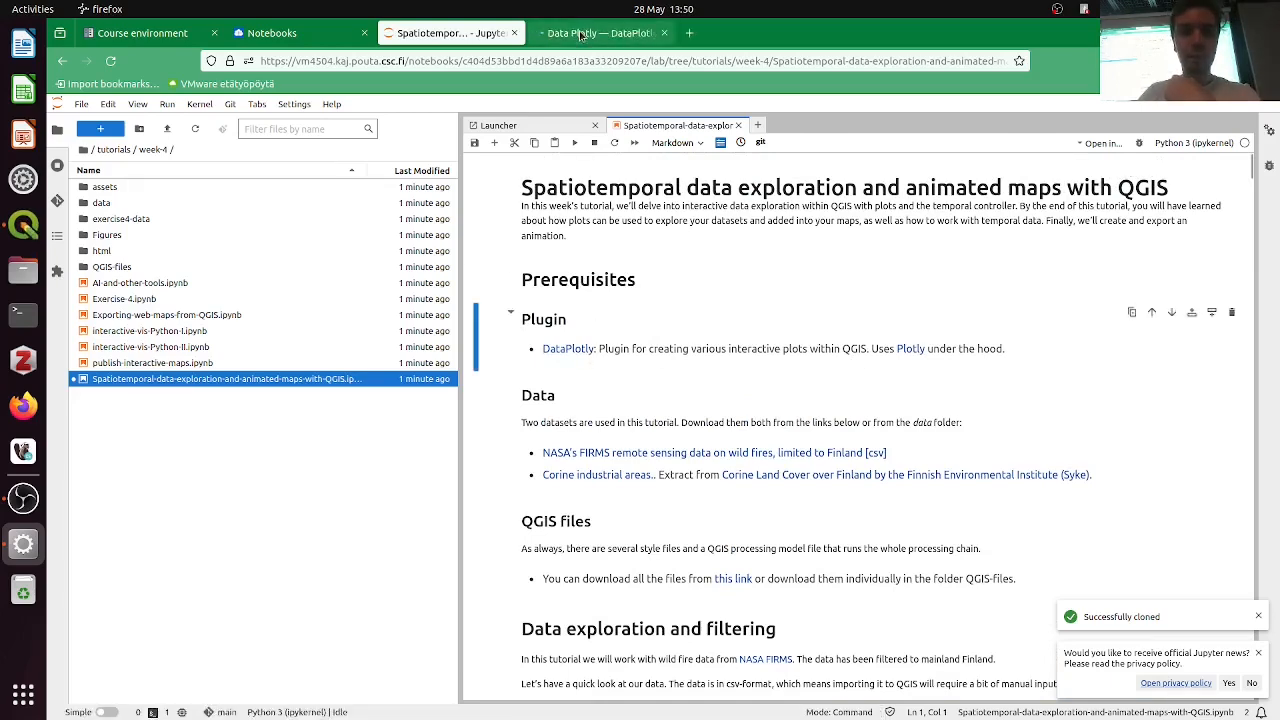
click(580, 33)
click(23, 497)
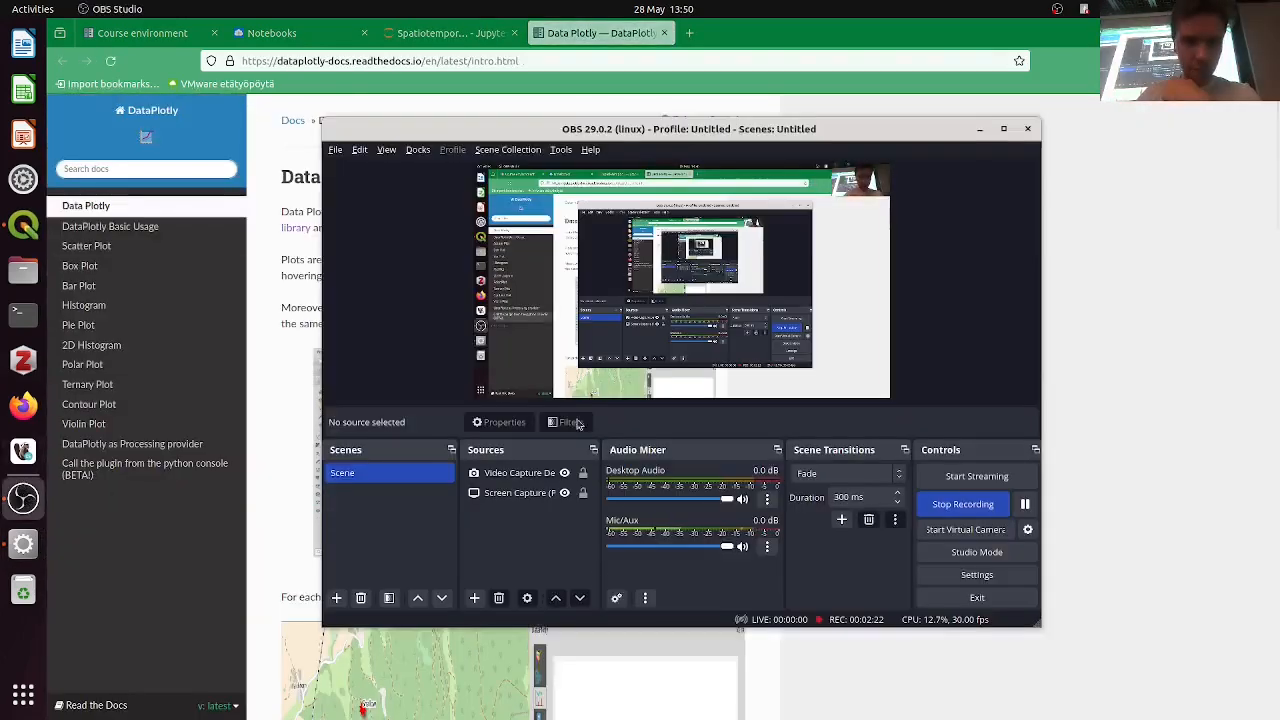
click(1119, 267)
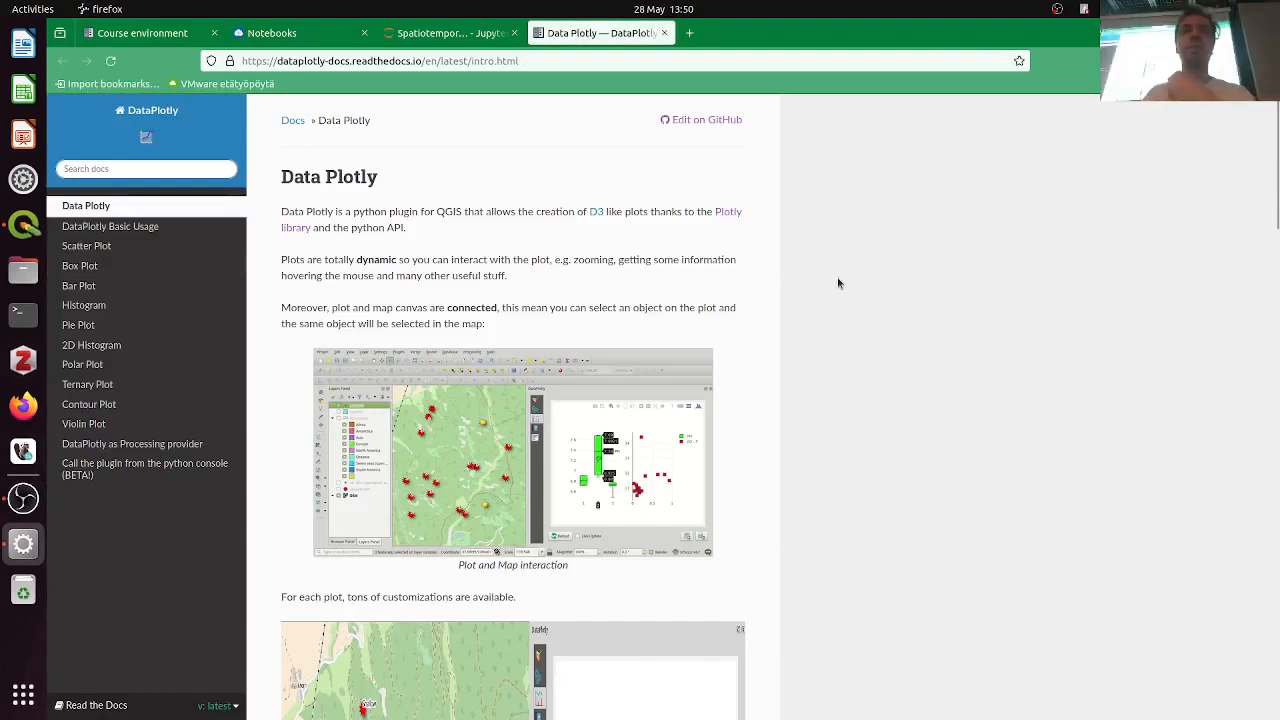
click(27, 497)
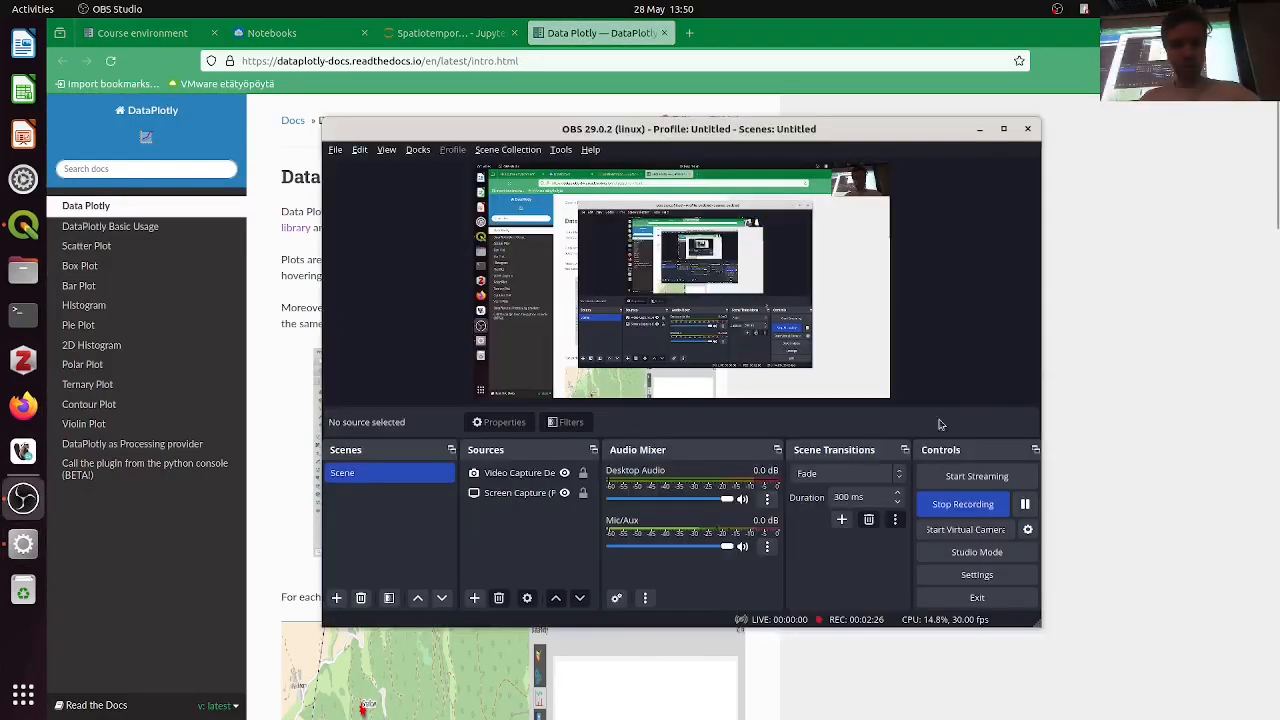
click(1122, 368)
Skim the Data Plotly introduction page for its plot examples and export options, and close the page
scroll(618, 370, down, 15)
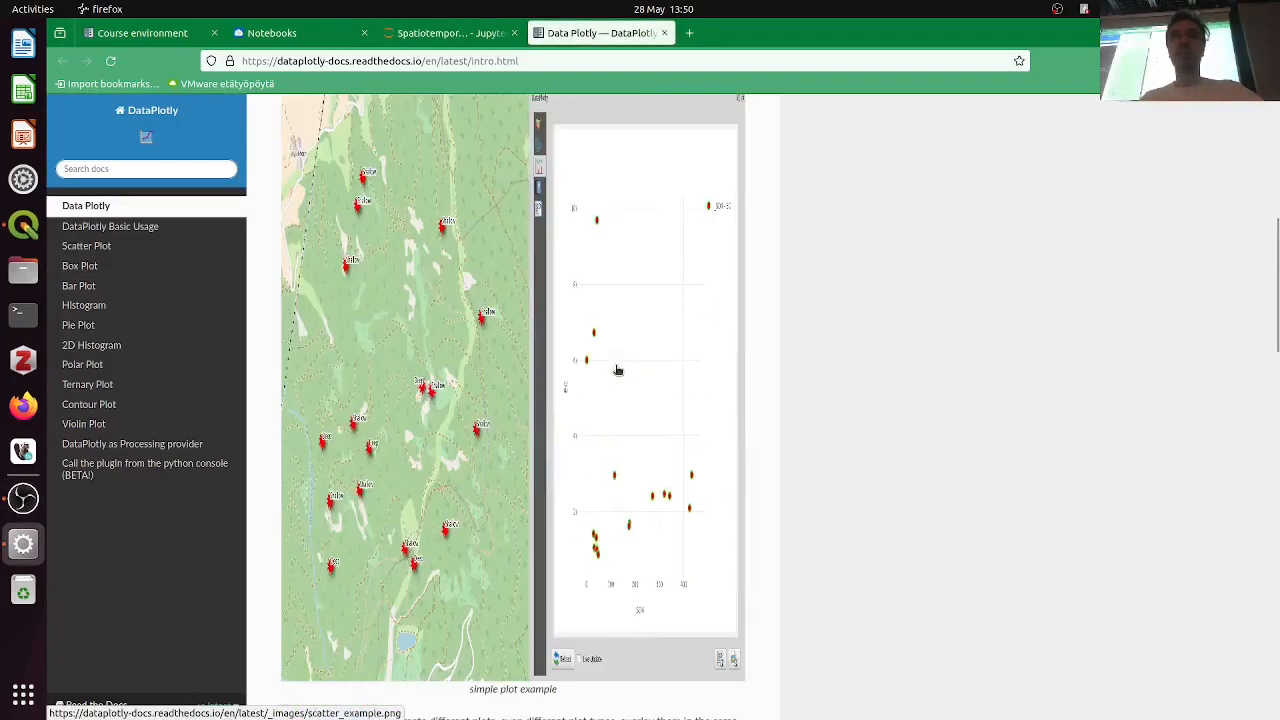
scroll(618, 370, down, 3)
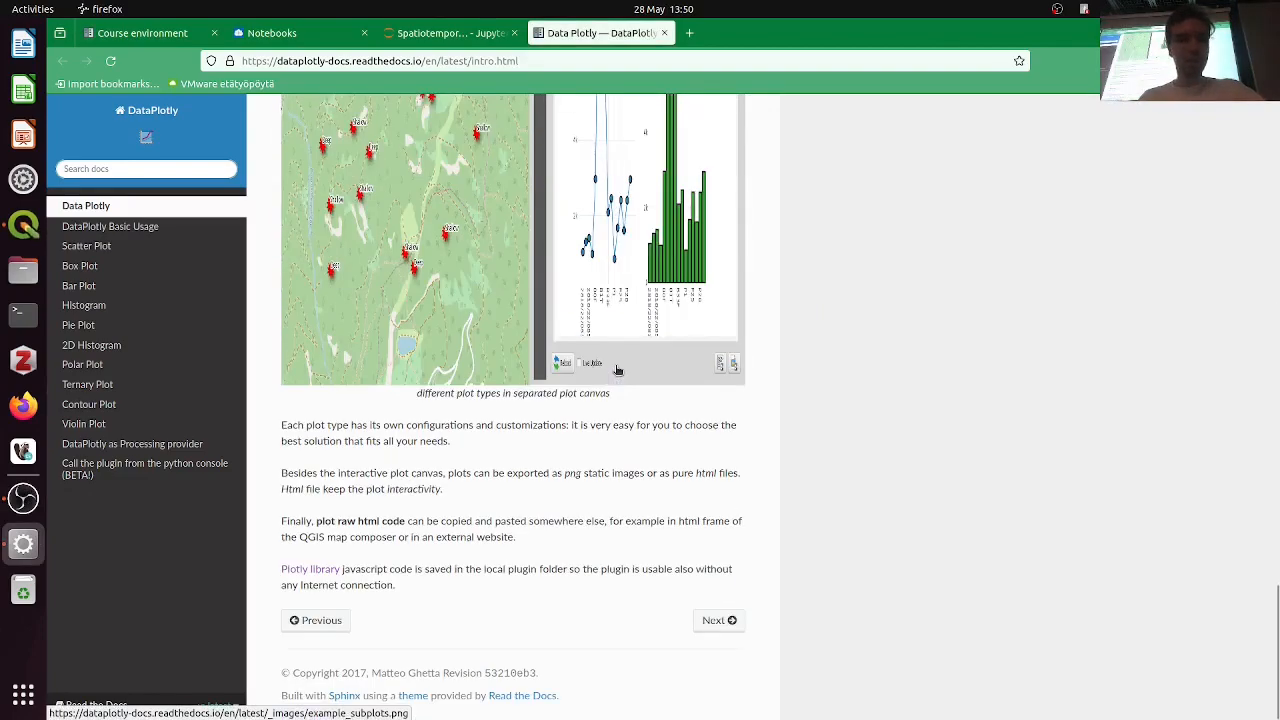
scroll(618, 370, up, 18)
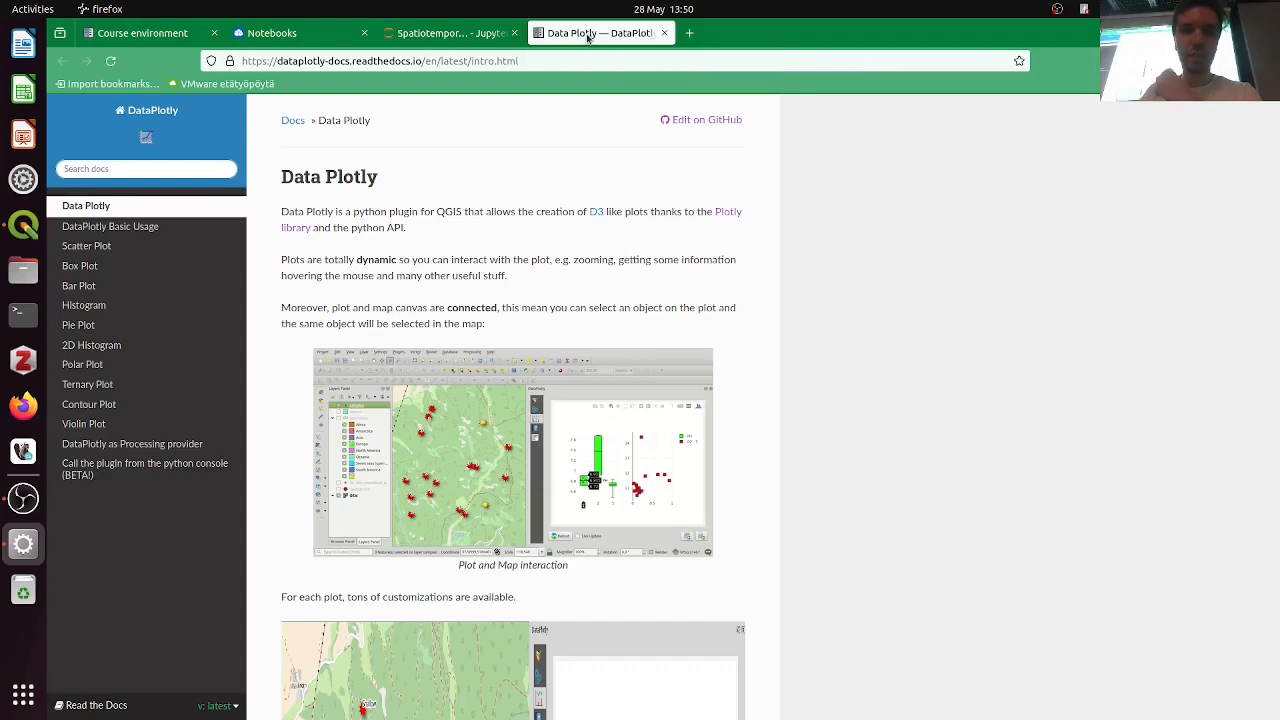
middle_click(588, 37)
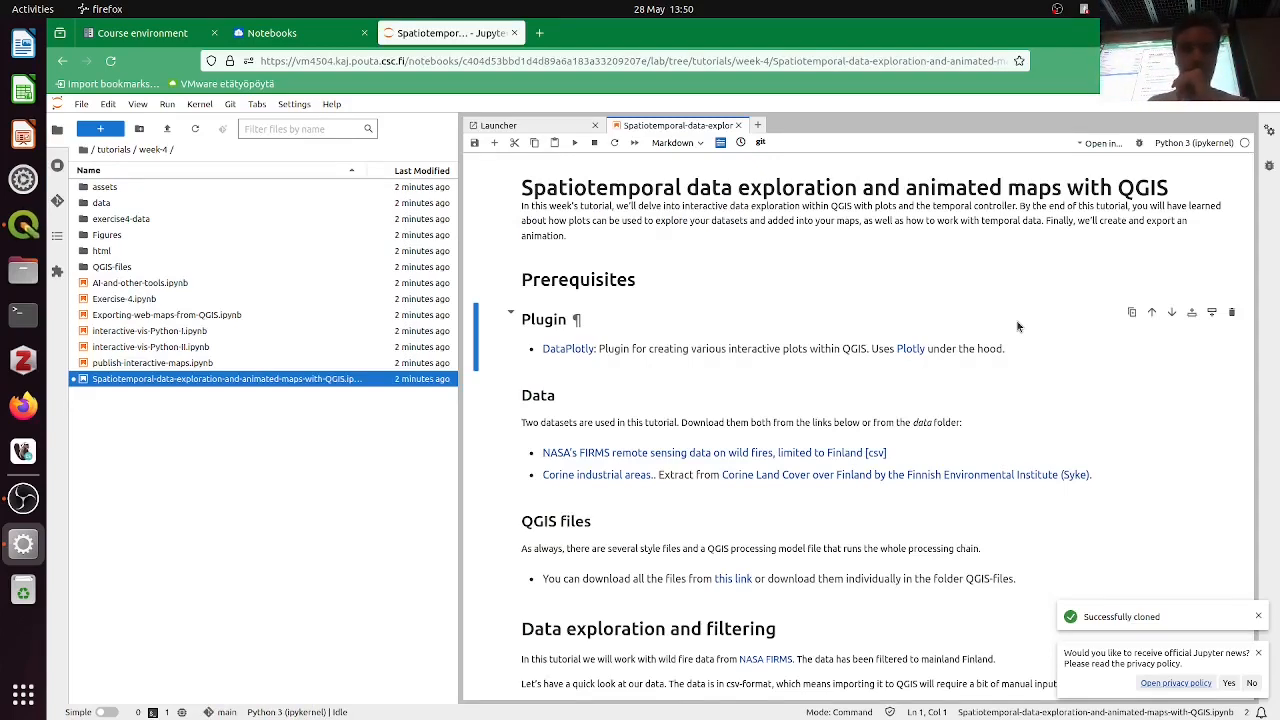
Save the linked NASA FIRMS wildfire dataset as fire_data_for_map.csv in the Downloads folder
scroll(1018, 326, down, 3)
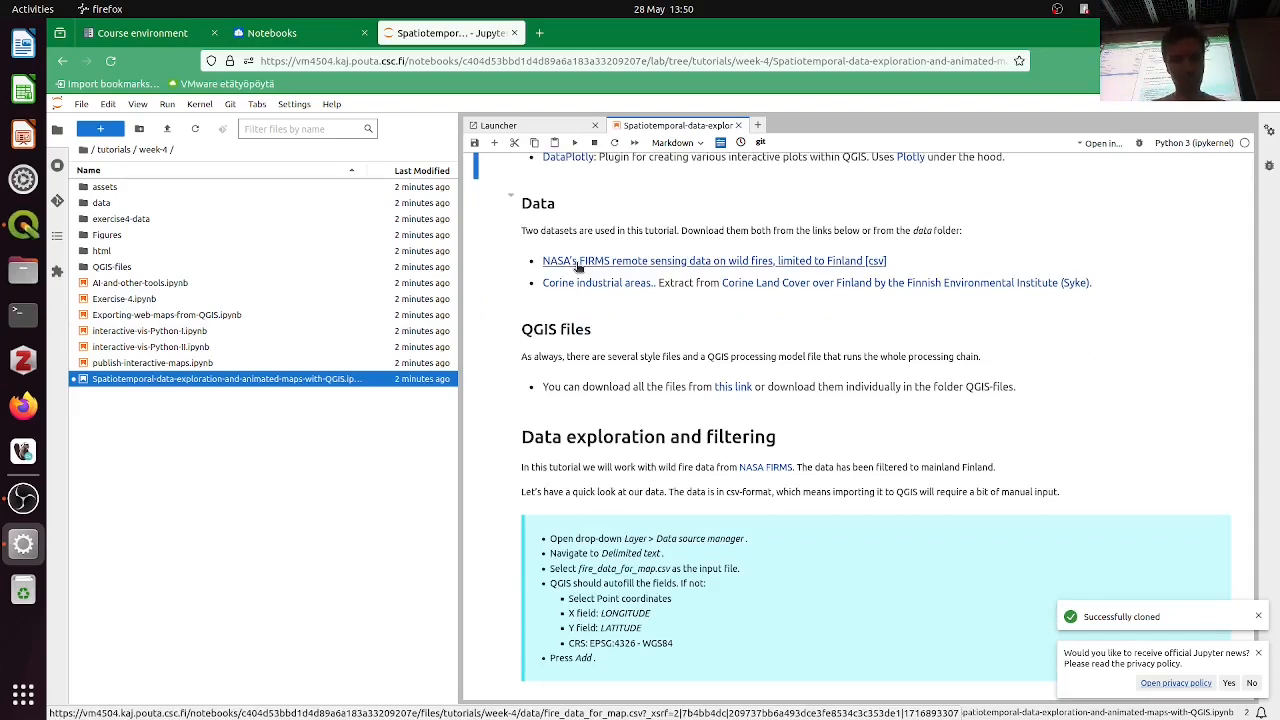
right_click(590, 267)
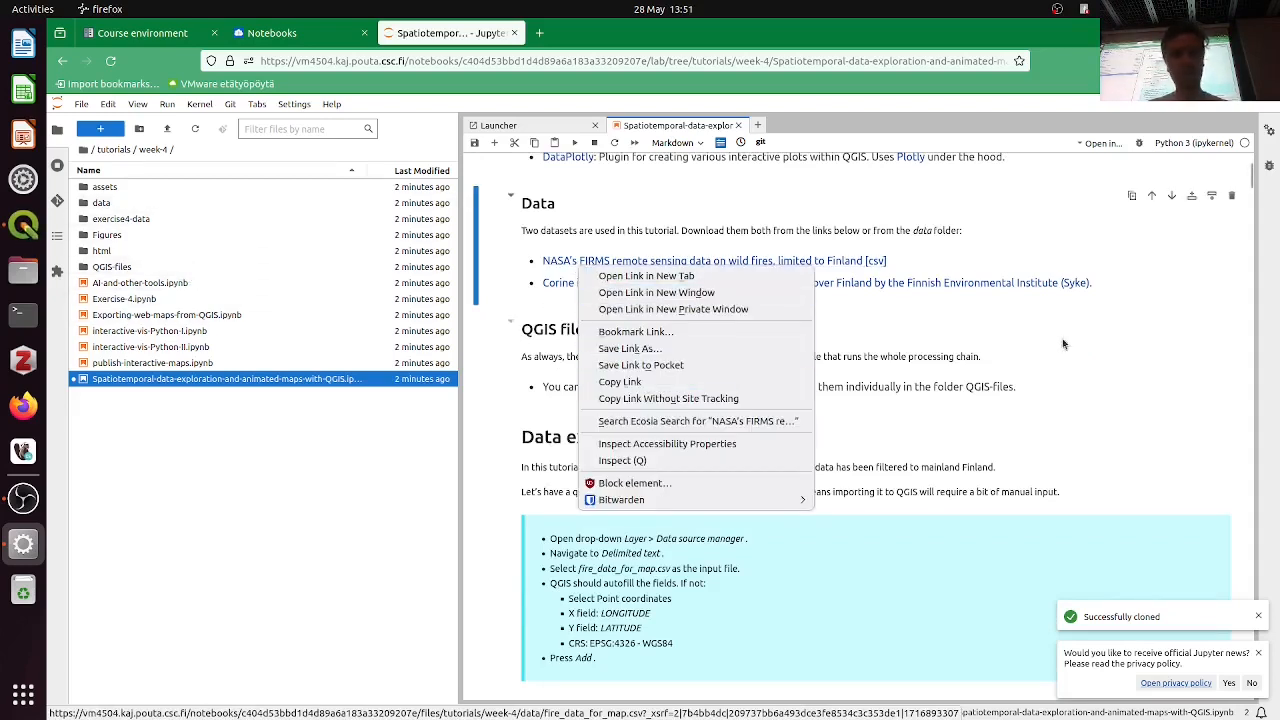
click(1146, 354)
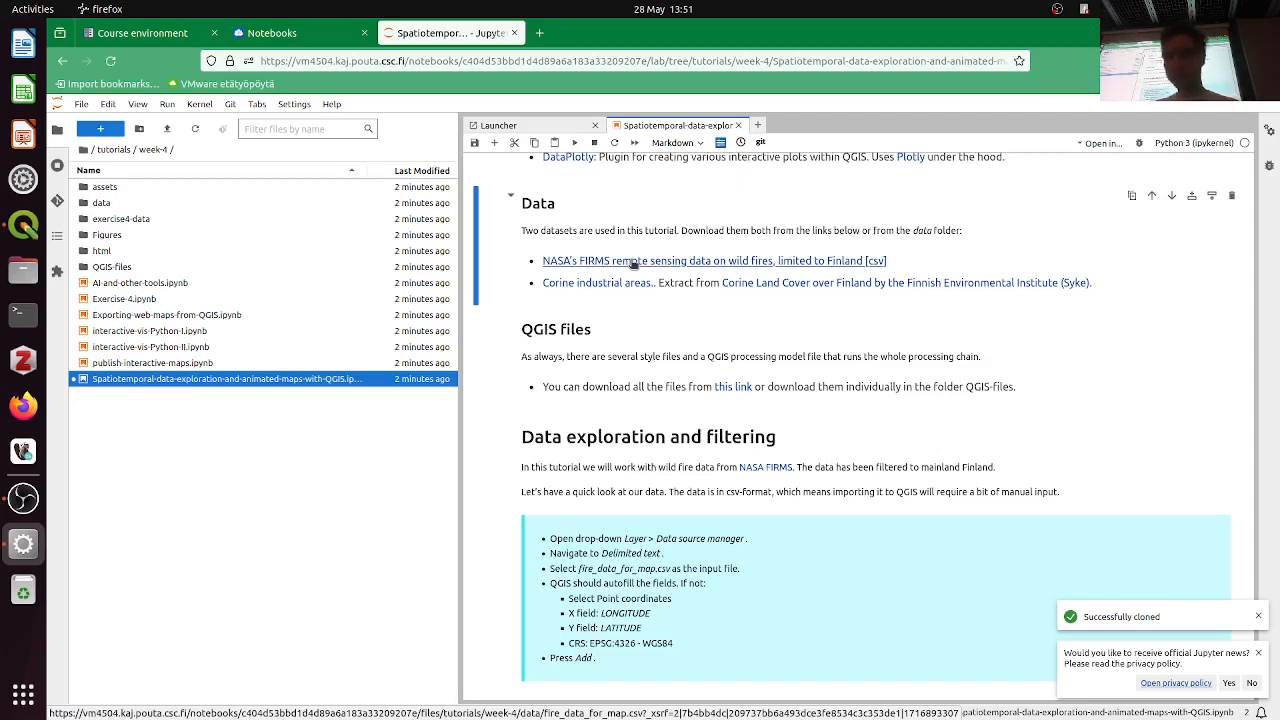
right_click(633, 263)
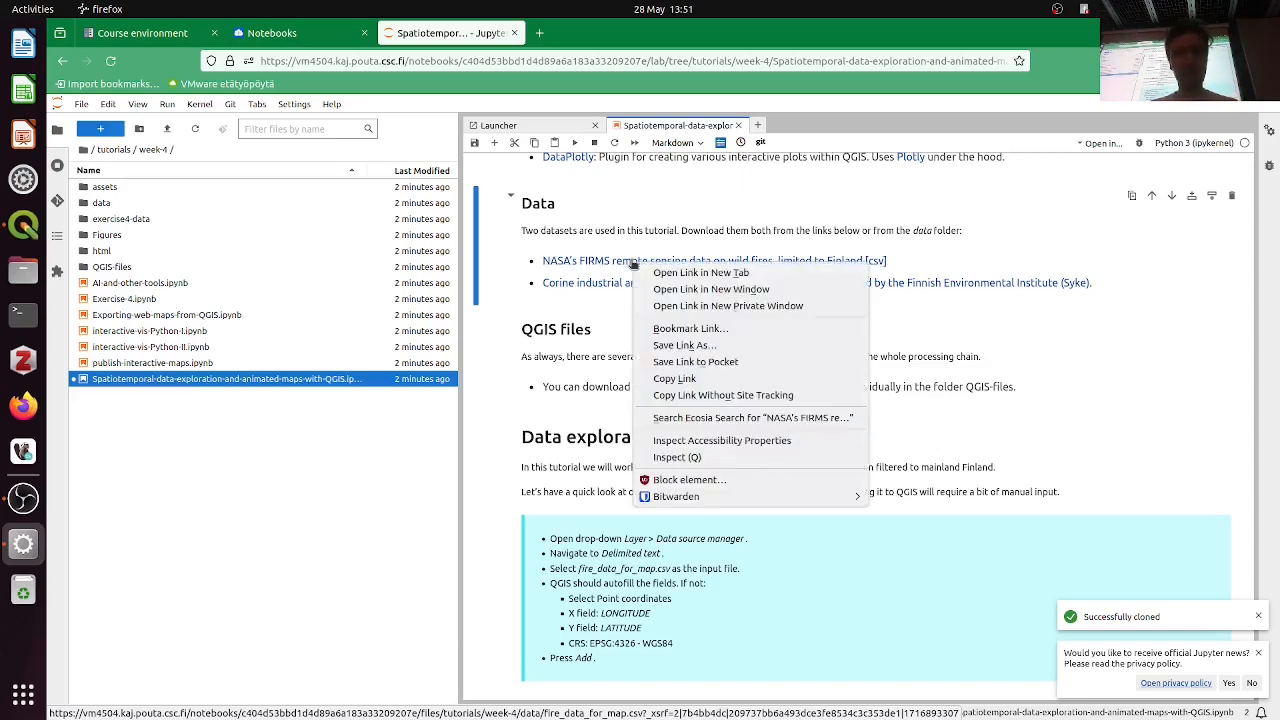
click(740, 348)
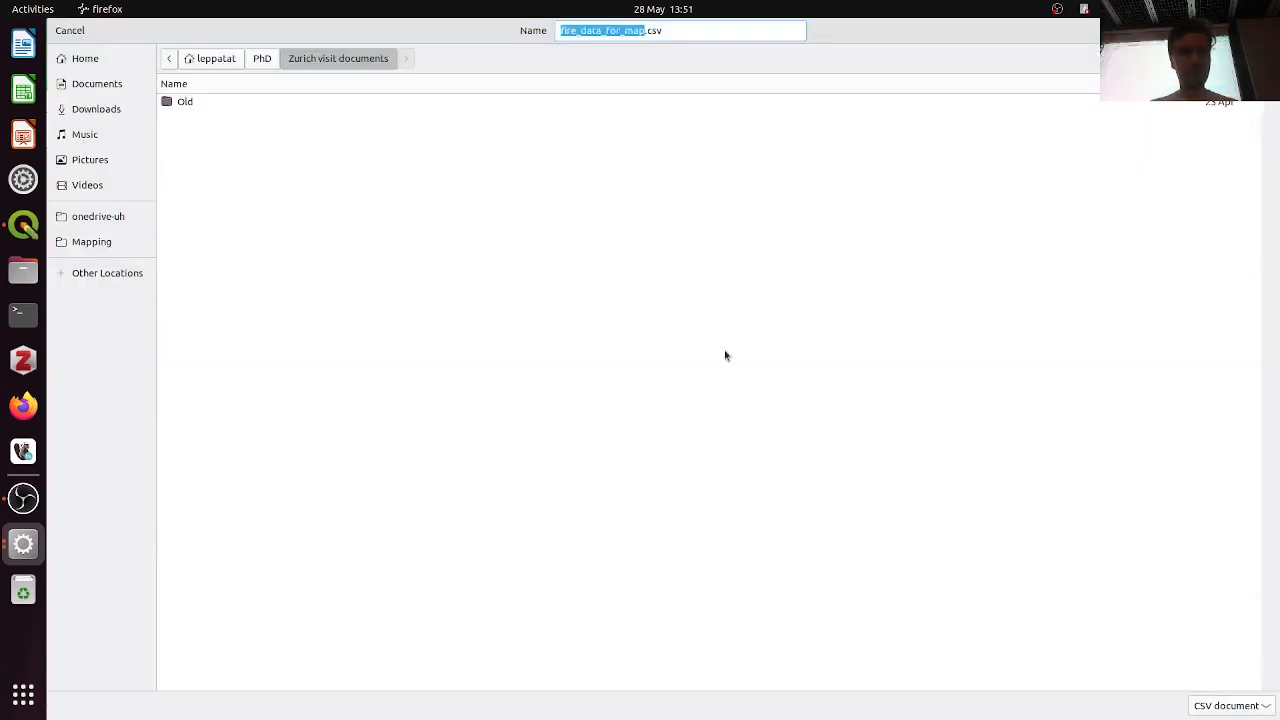
click(96, 110)
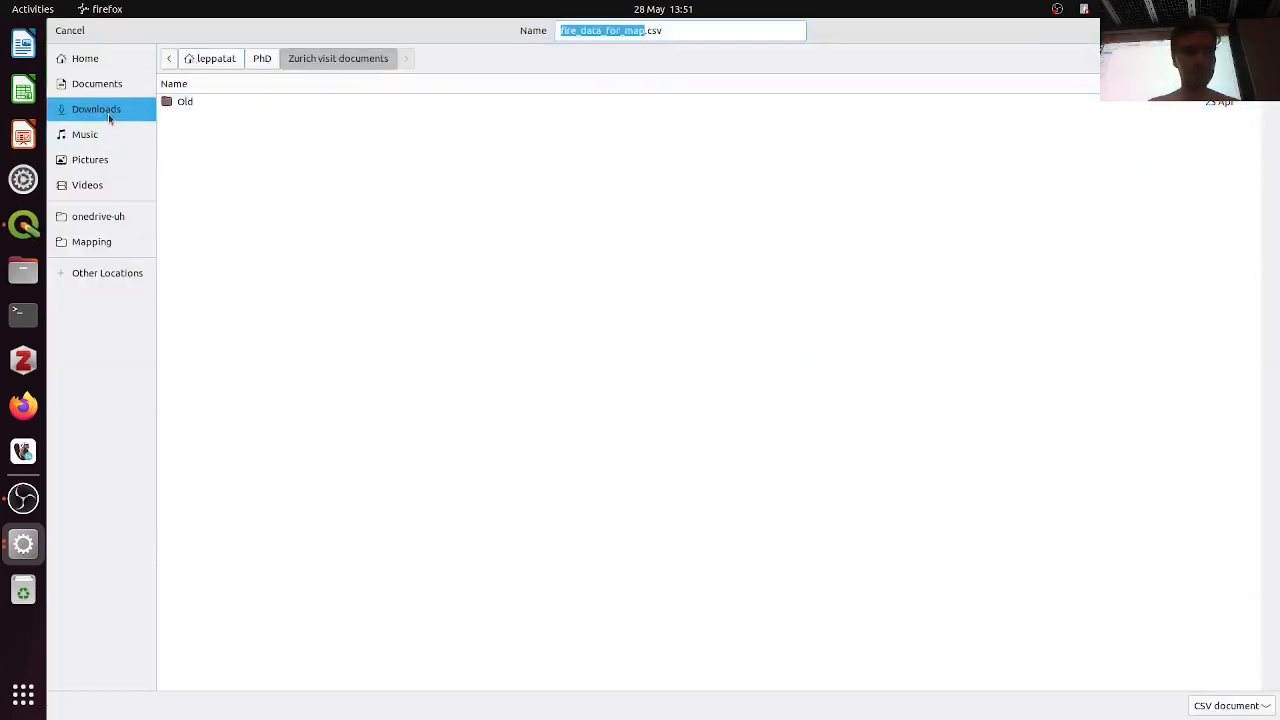
key(Return)
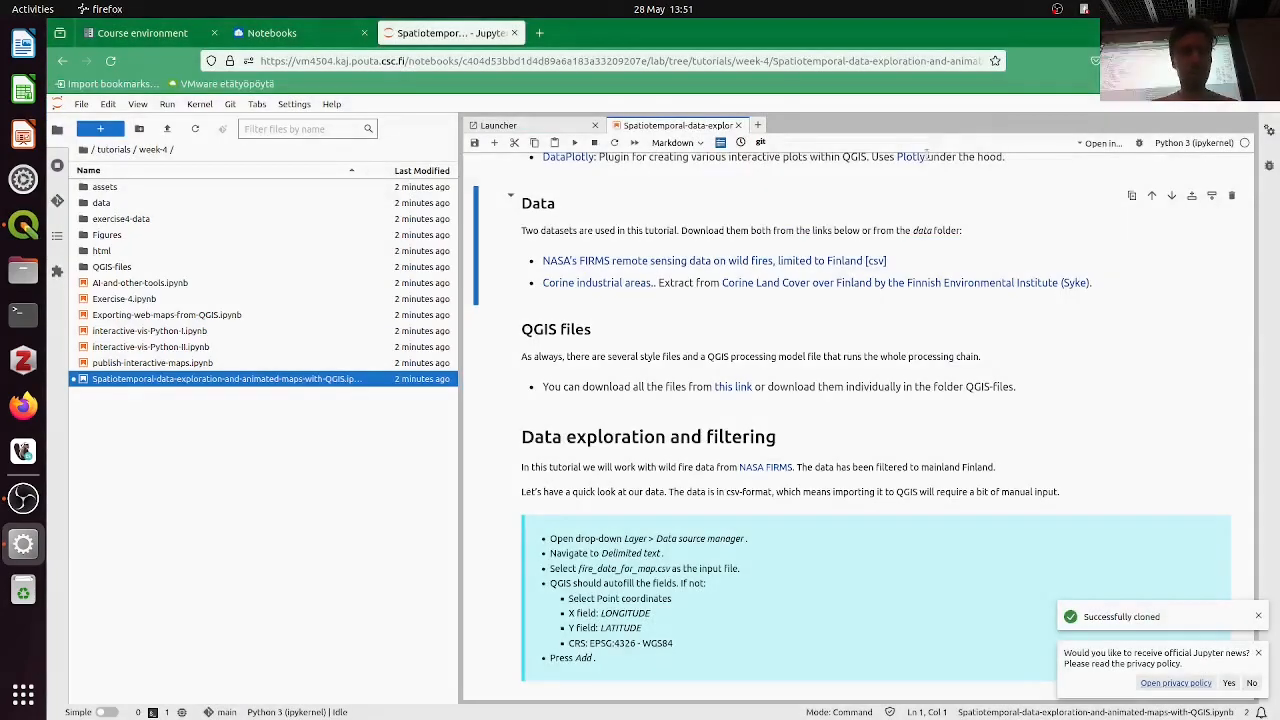
click(1114, 339)
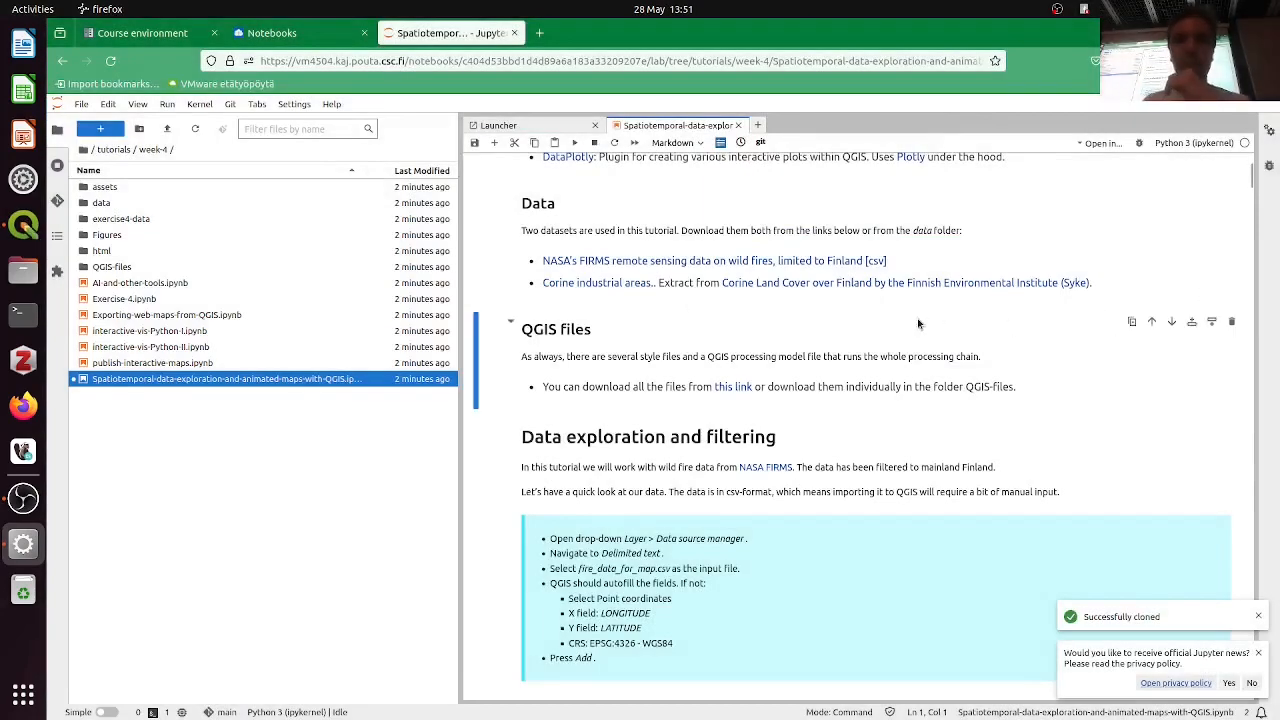
Check the notebook's data import instructions, switch to QGIS and maximize its window
scroll(600, 278, down, 1)
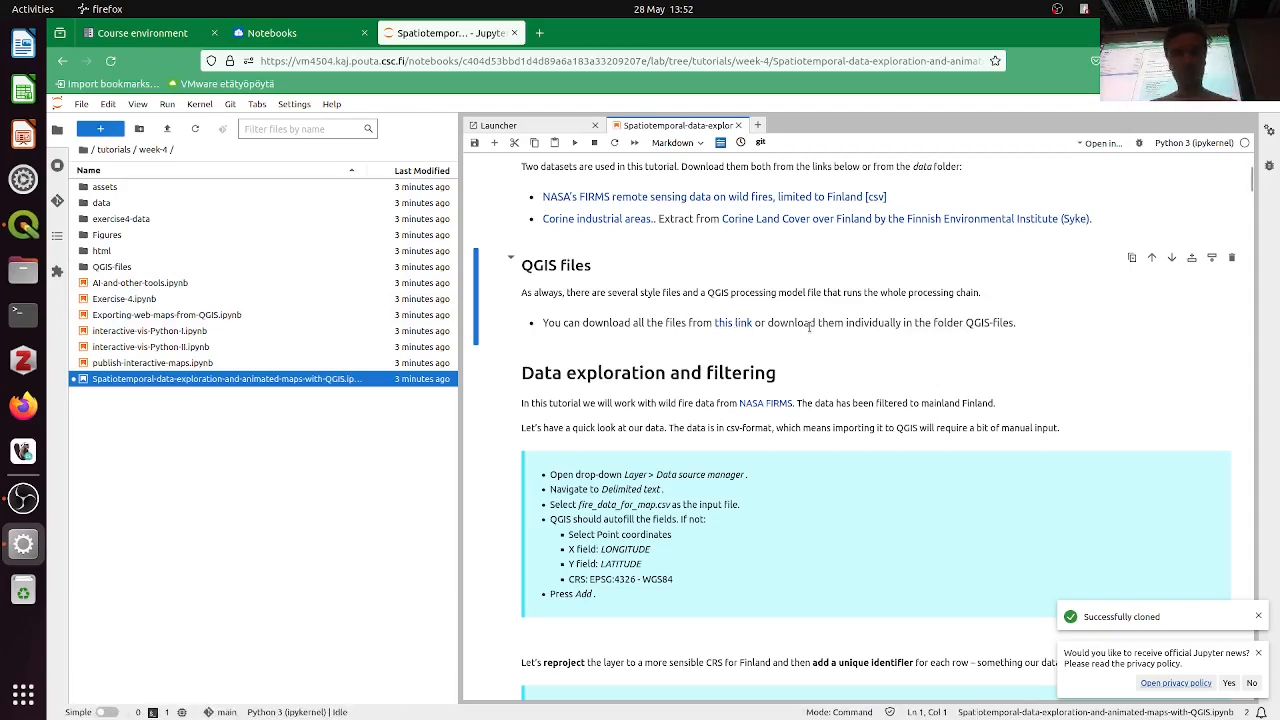
scroll(810, 335, down, 3)
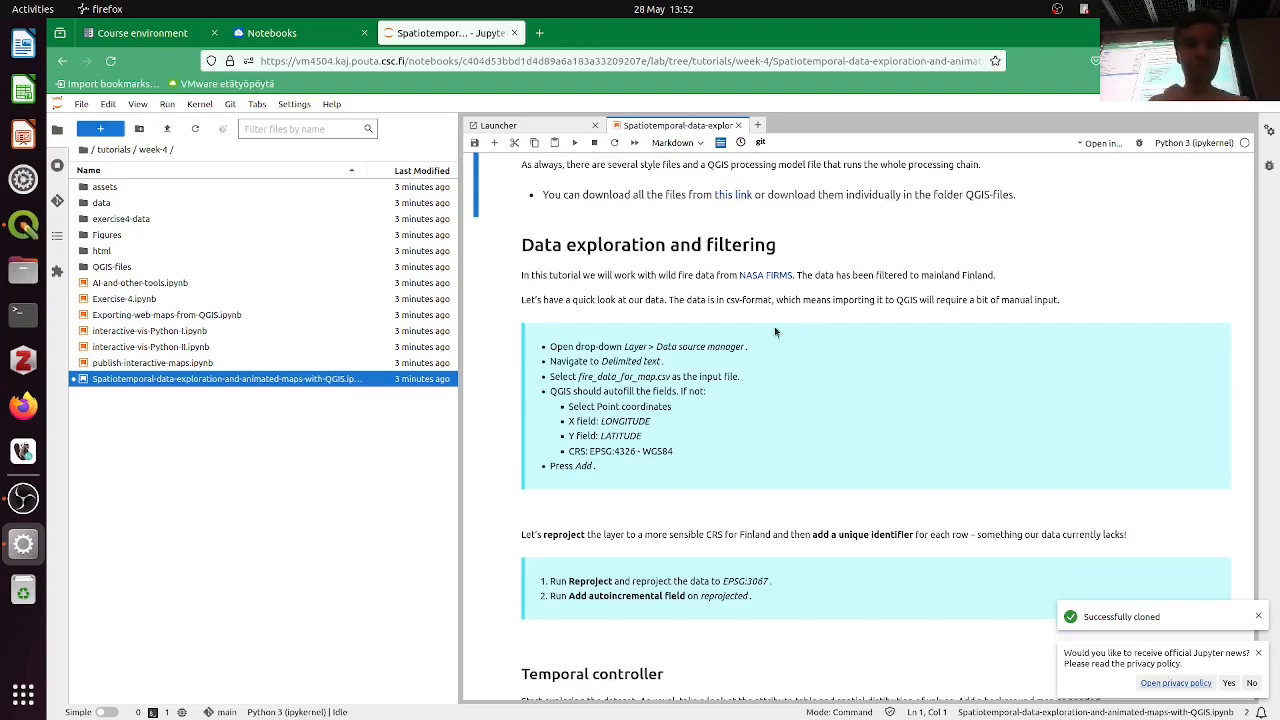
click(23, 225)
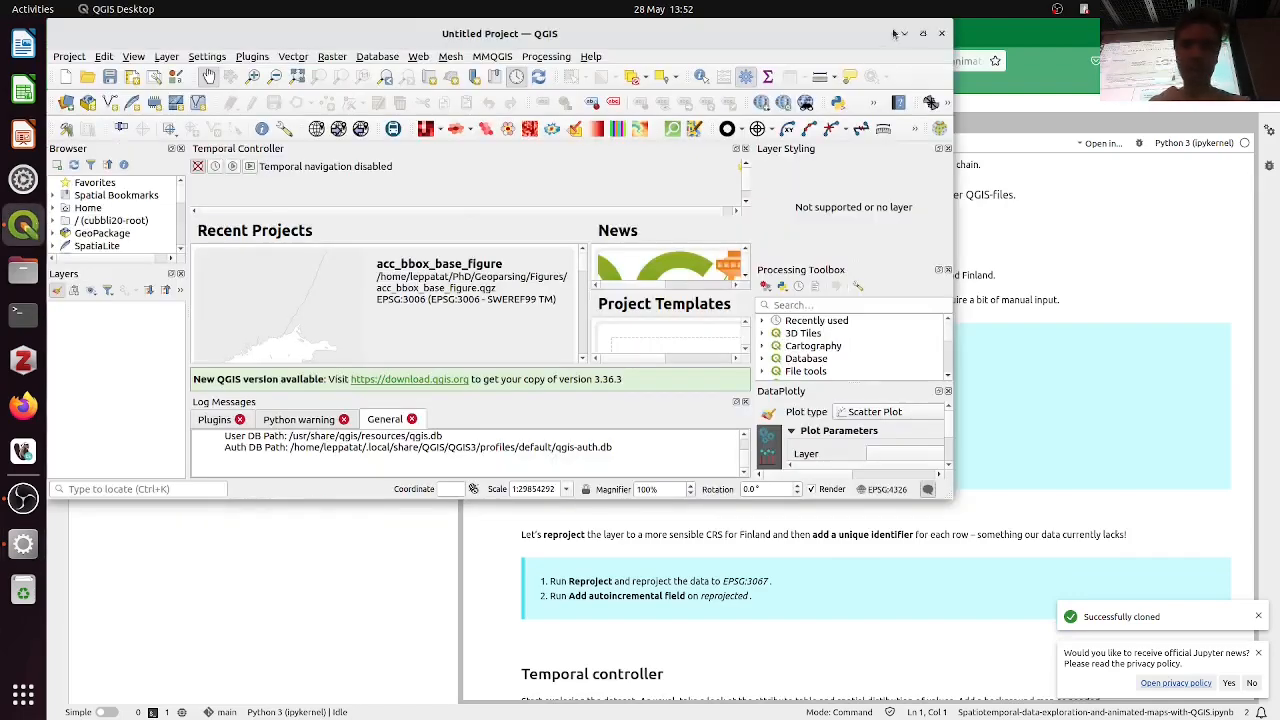
click(922, 33)
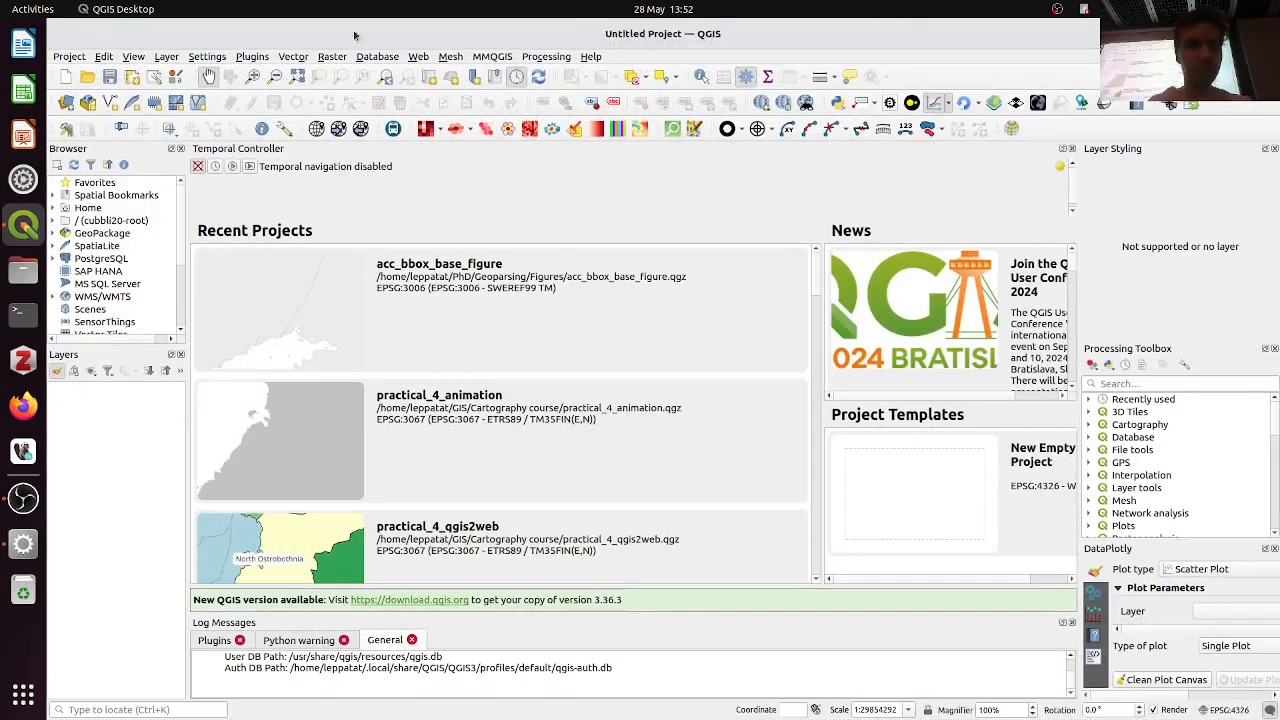
Choose fire_data_for_map.csv from the practicals/week4/data folder of the course's Git repo as the delimited text source
click(164, 57)
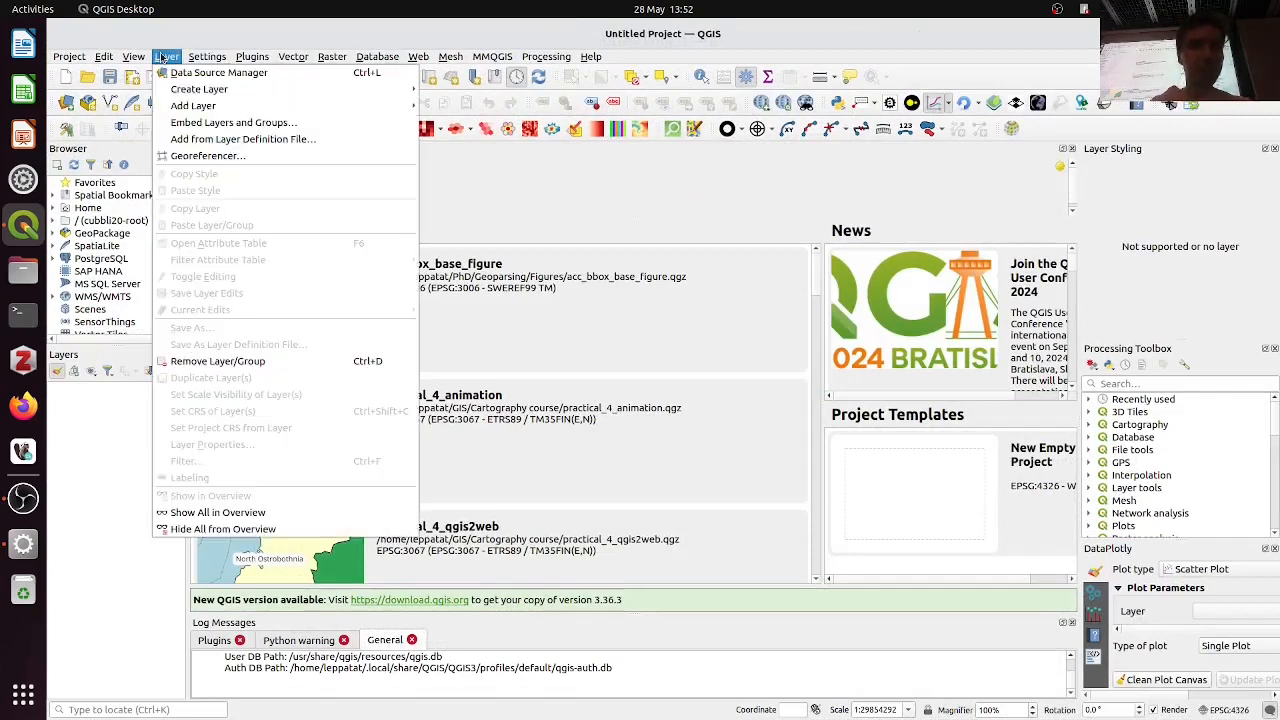
click(199, 74)
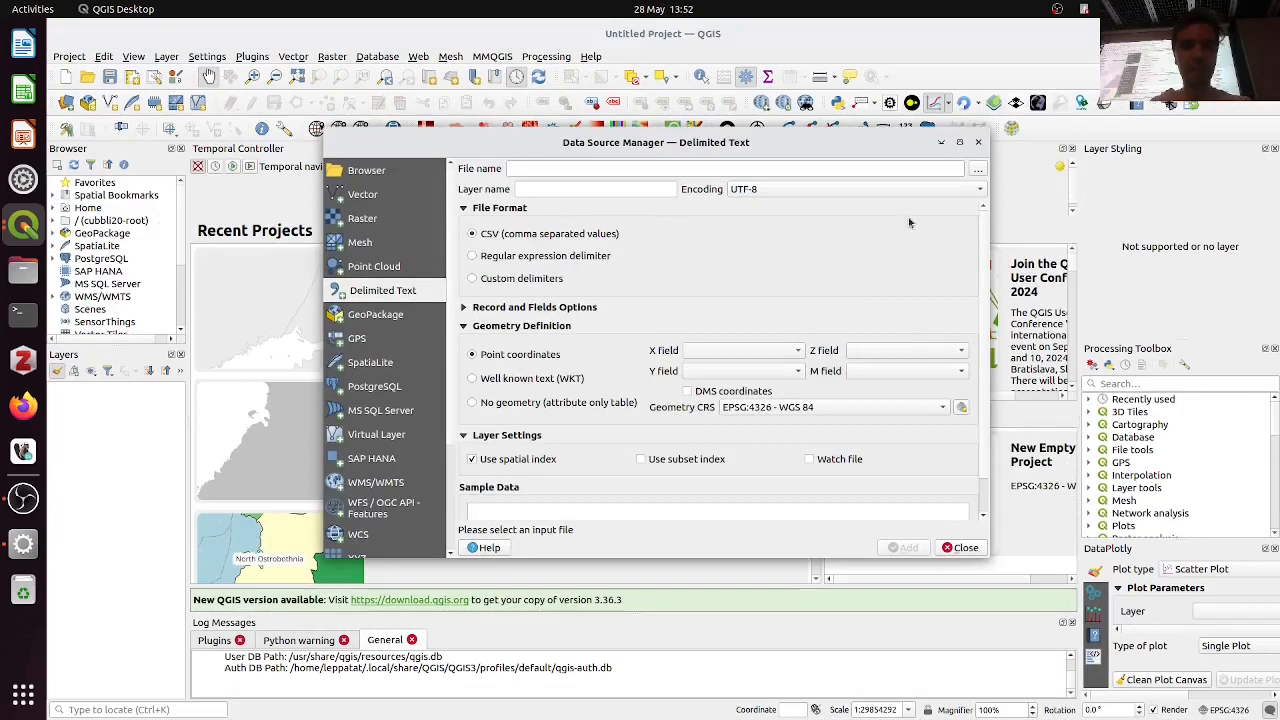
click(978, 172)
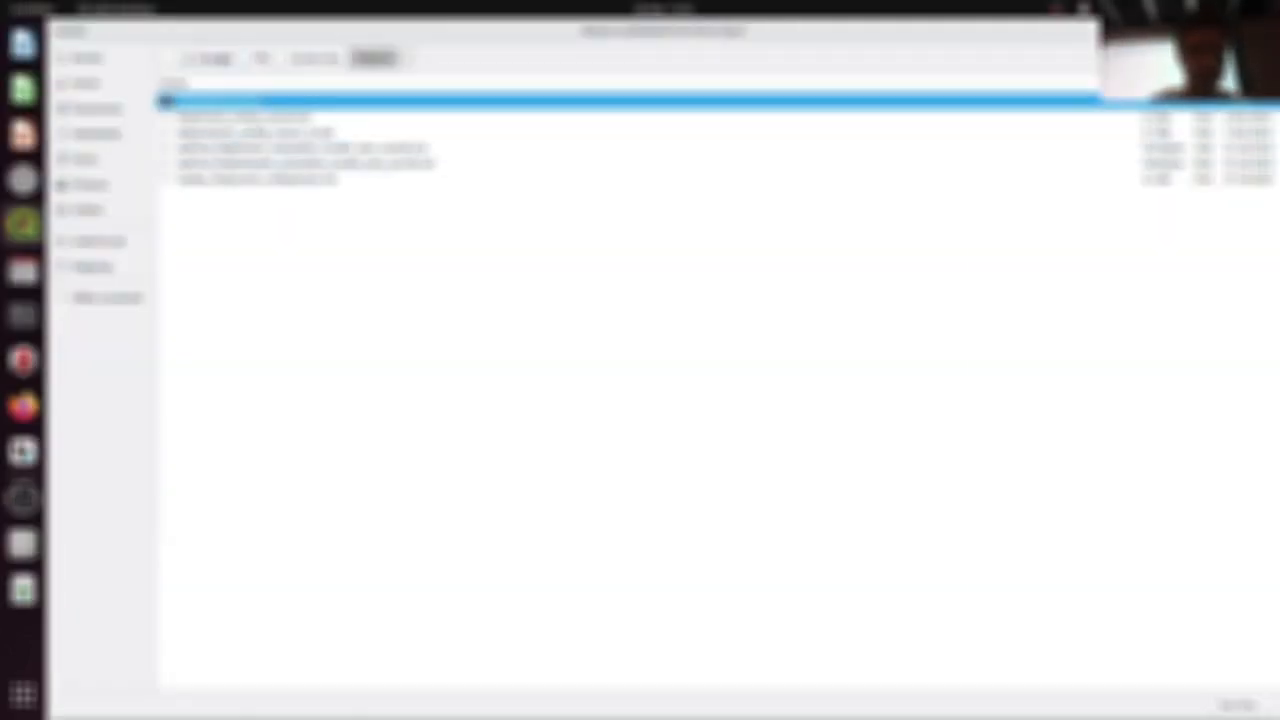
click(210, 57)
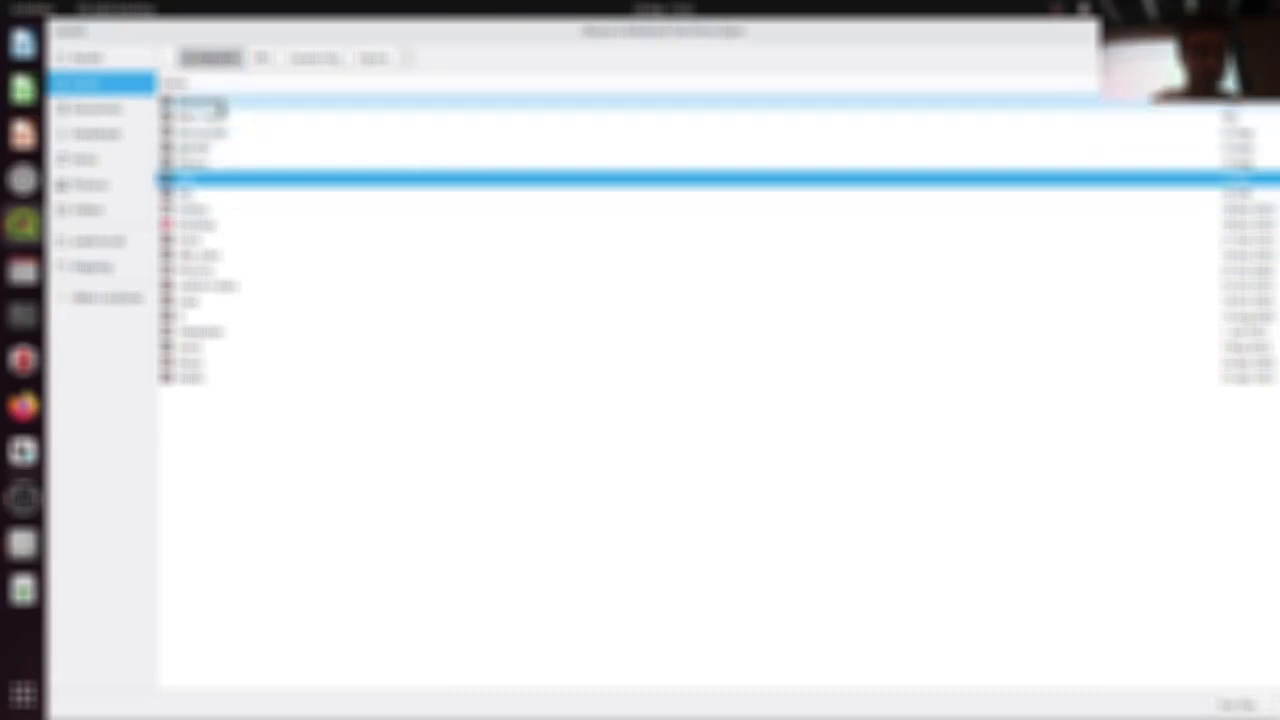
double_click(213, 184)
double_click(249, 118)
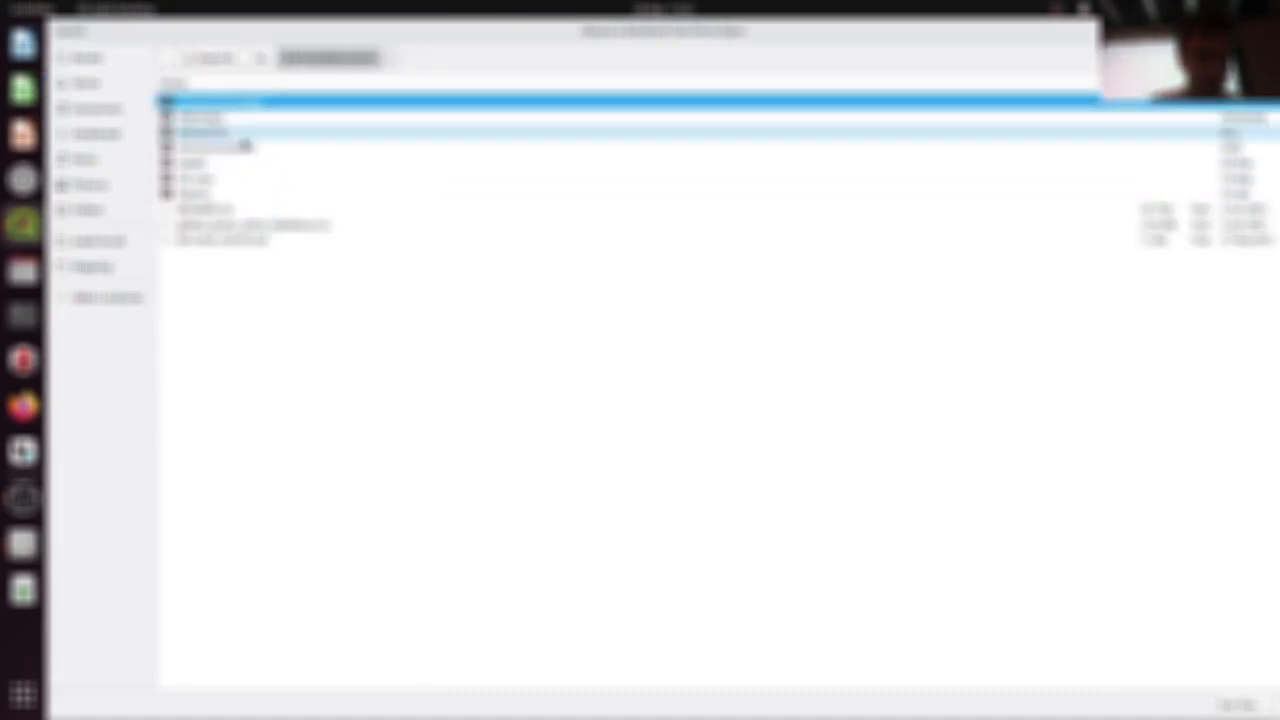
double_click(245, 175)
double_click(240, 103)
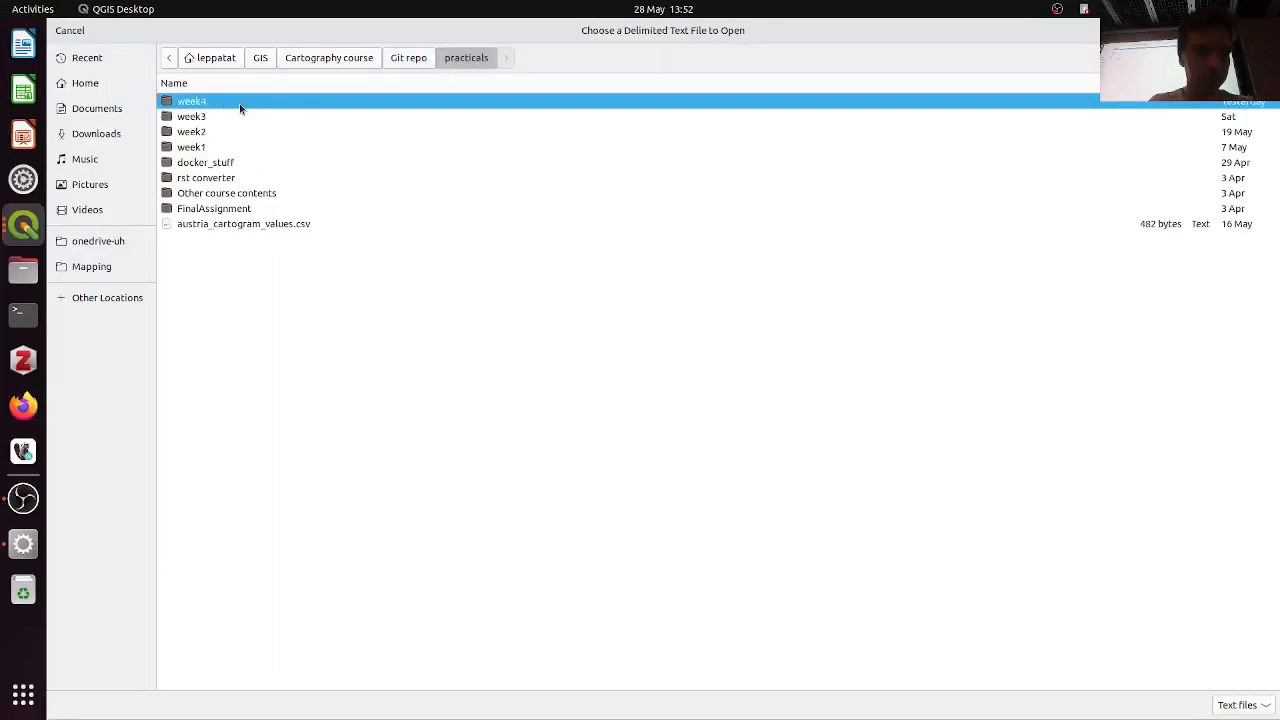
double_click(240, 106)
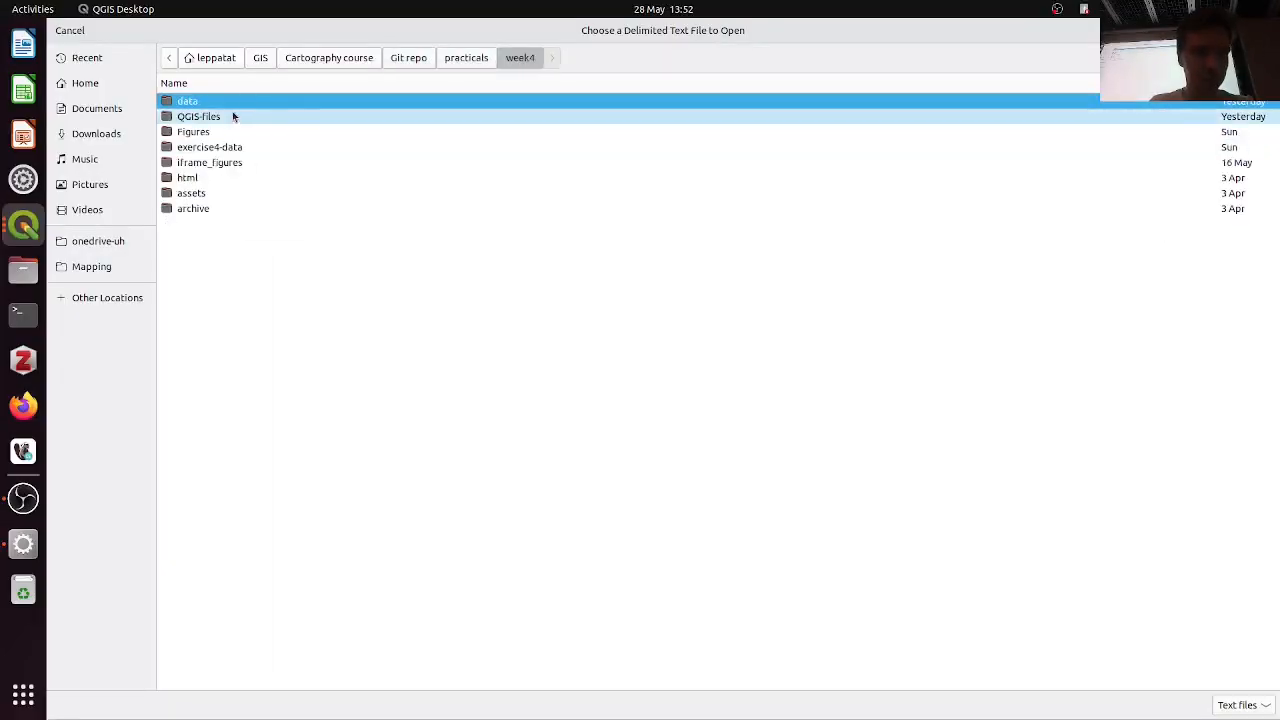
double_click(231, 104)
click(277, 133)
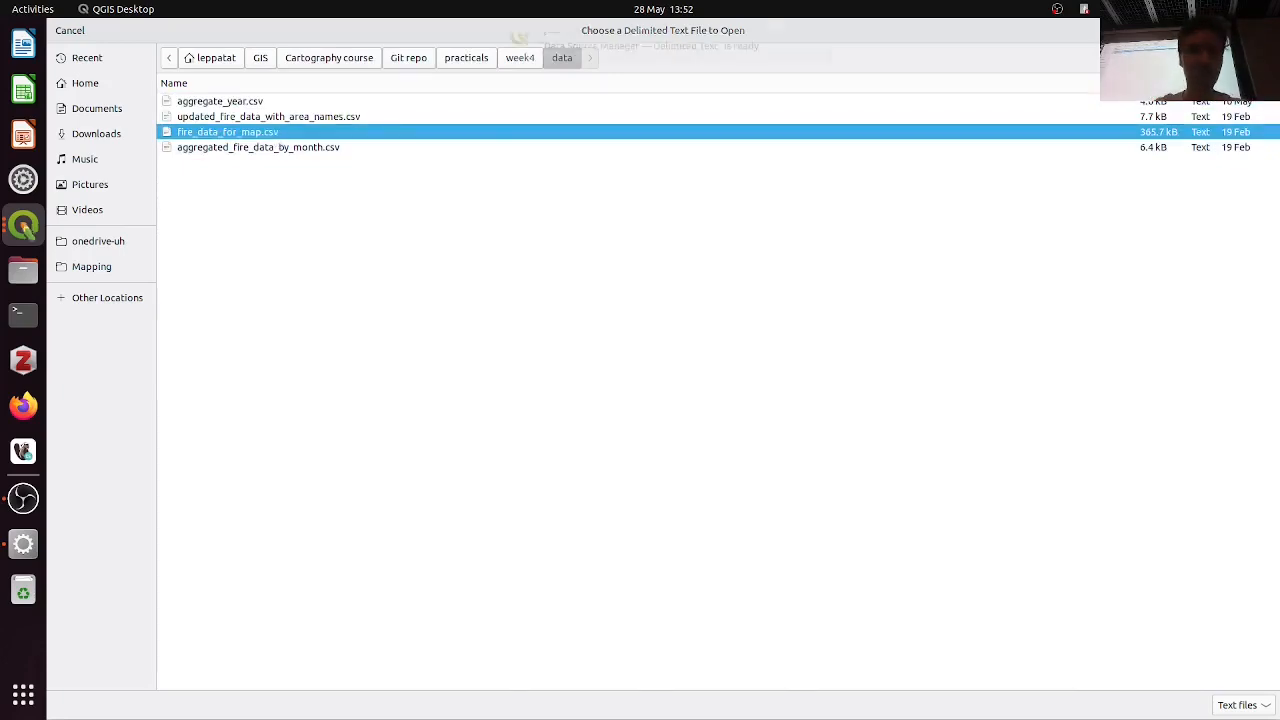
key(Return)
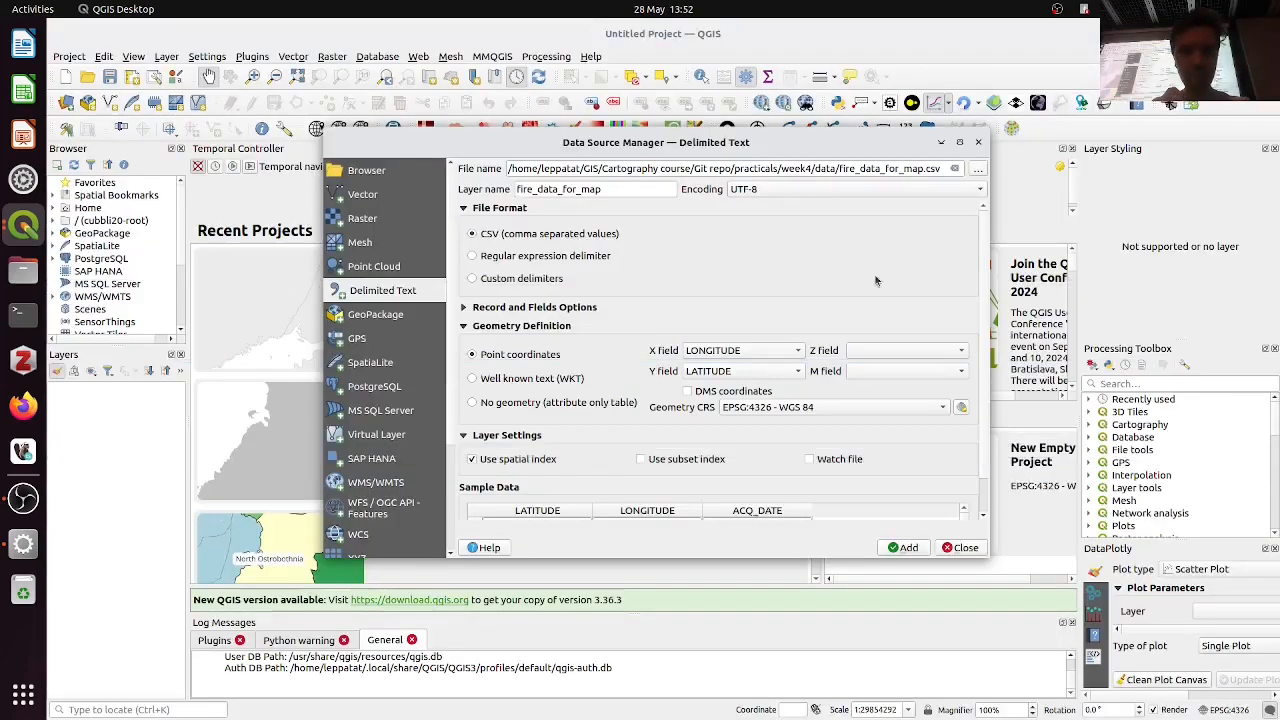
Review the CSV's sample rows and add it as a point layer with LONGITUDE as X, LATITUDE as Y and EPSG:4326
drag(991, 562, 1118, 676)
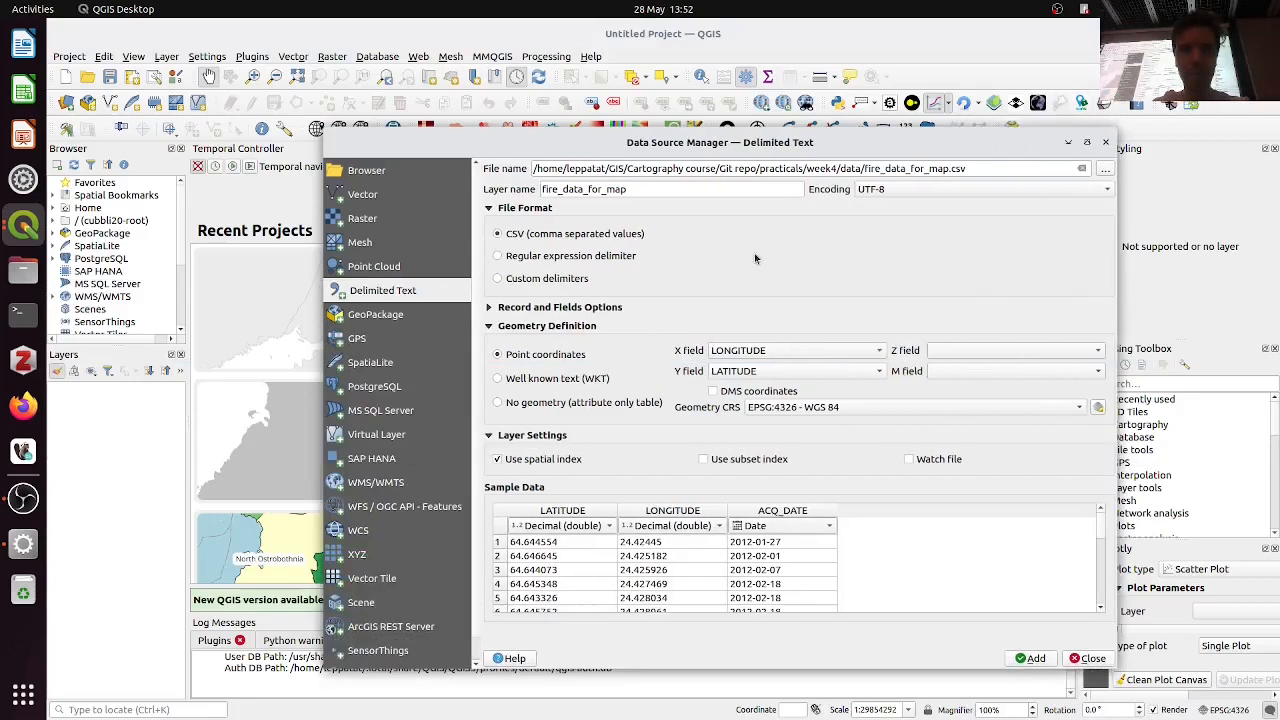
drag(690, 155, 624, 82)
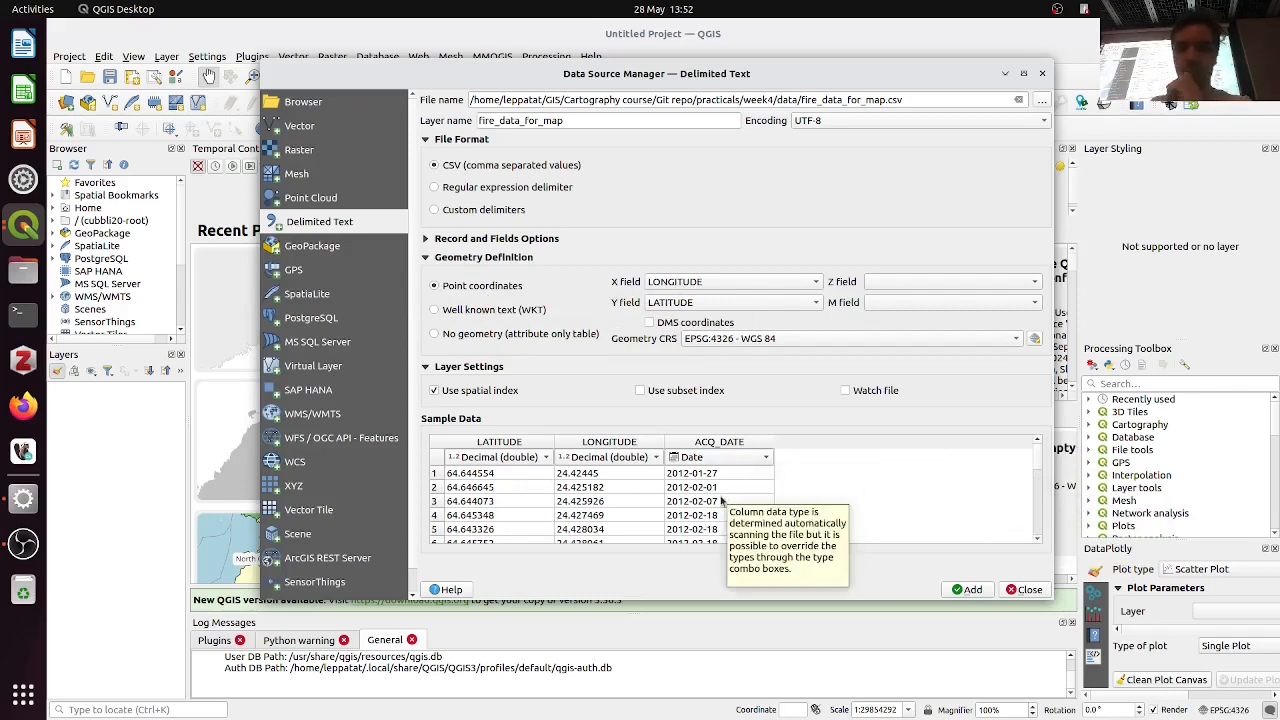
scroll(723, 497, down, 3)
scroll(723, 497, up, 3)
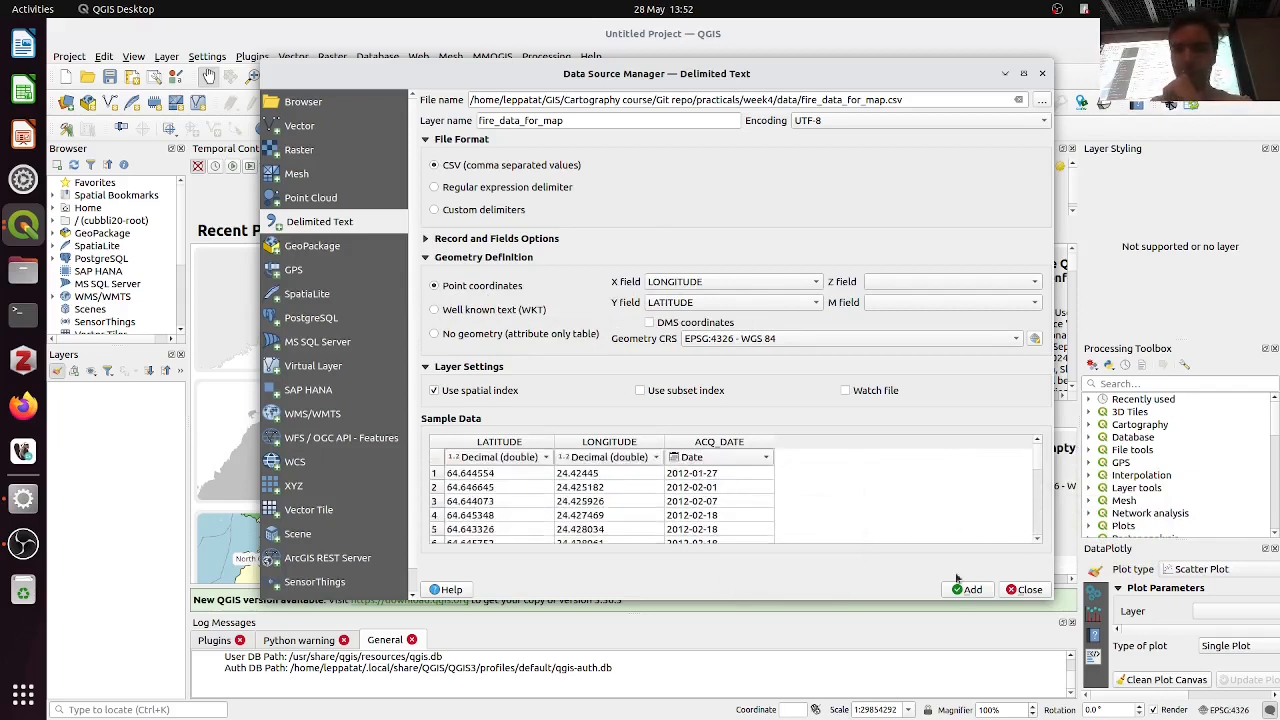
scroll(756, 513, down, 5)
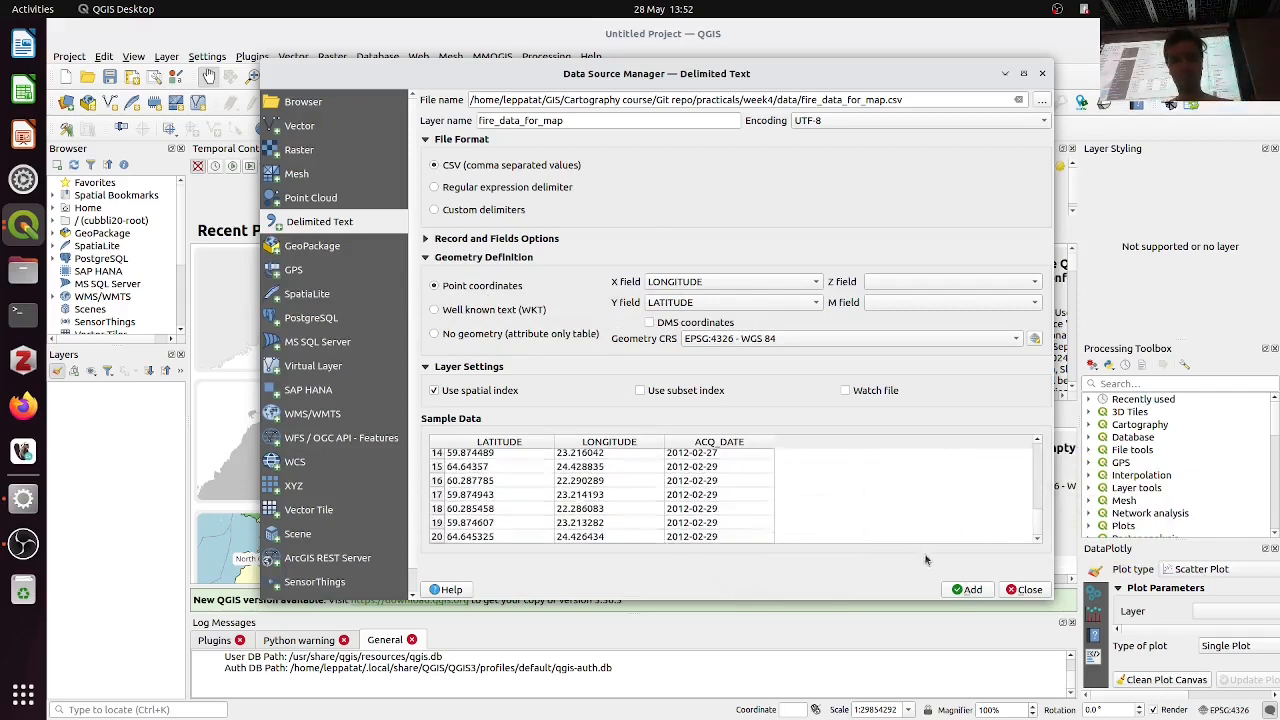
click(971, 590)
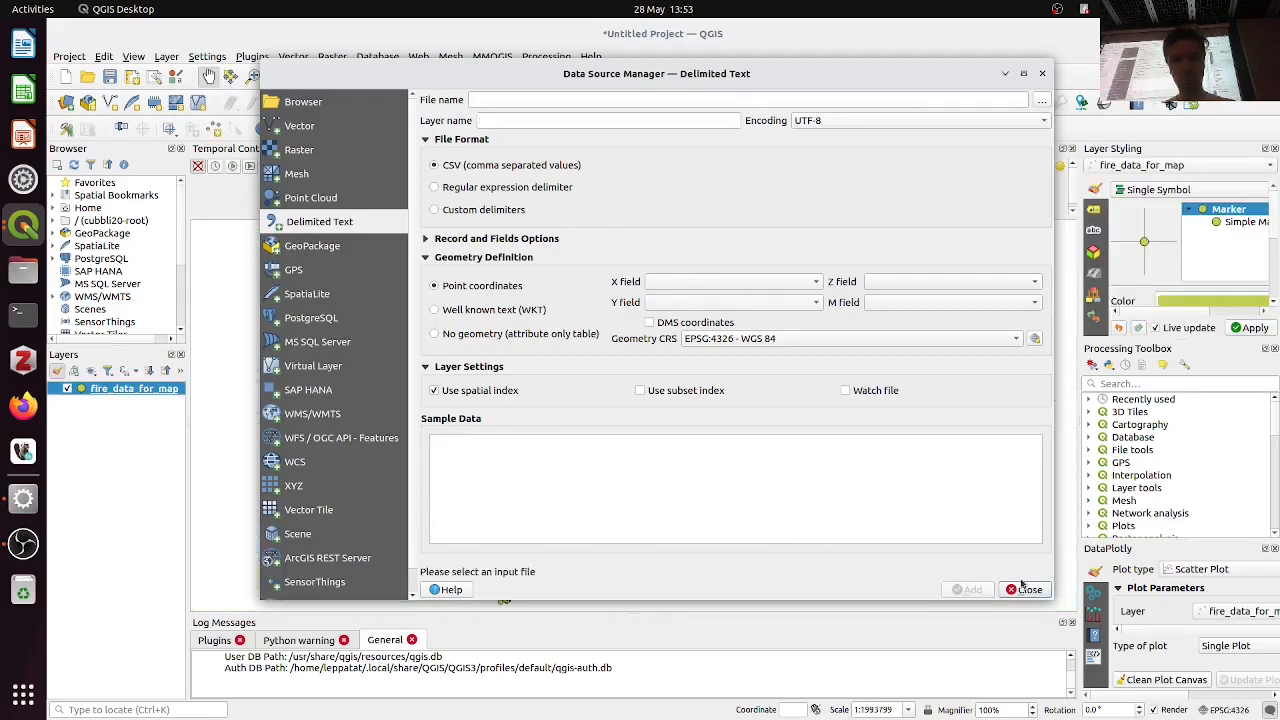
click(1026, 589)
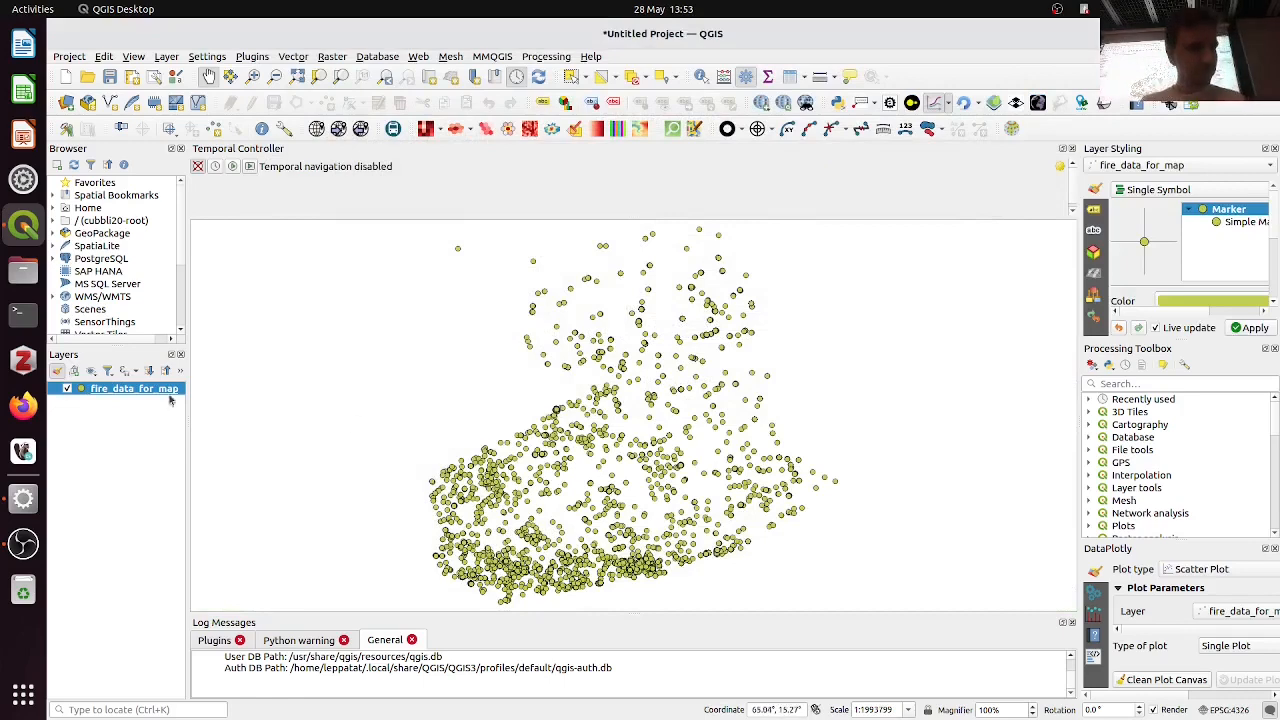
Add corine_industrial_areas.gpkg from the week4 data folder as a vector layer and hide it on the map
click(165, 56)
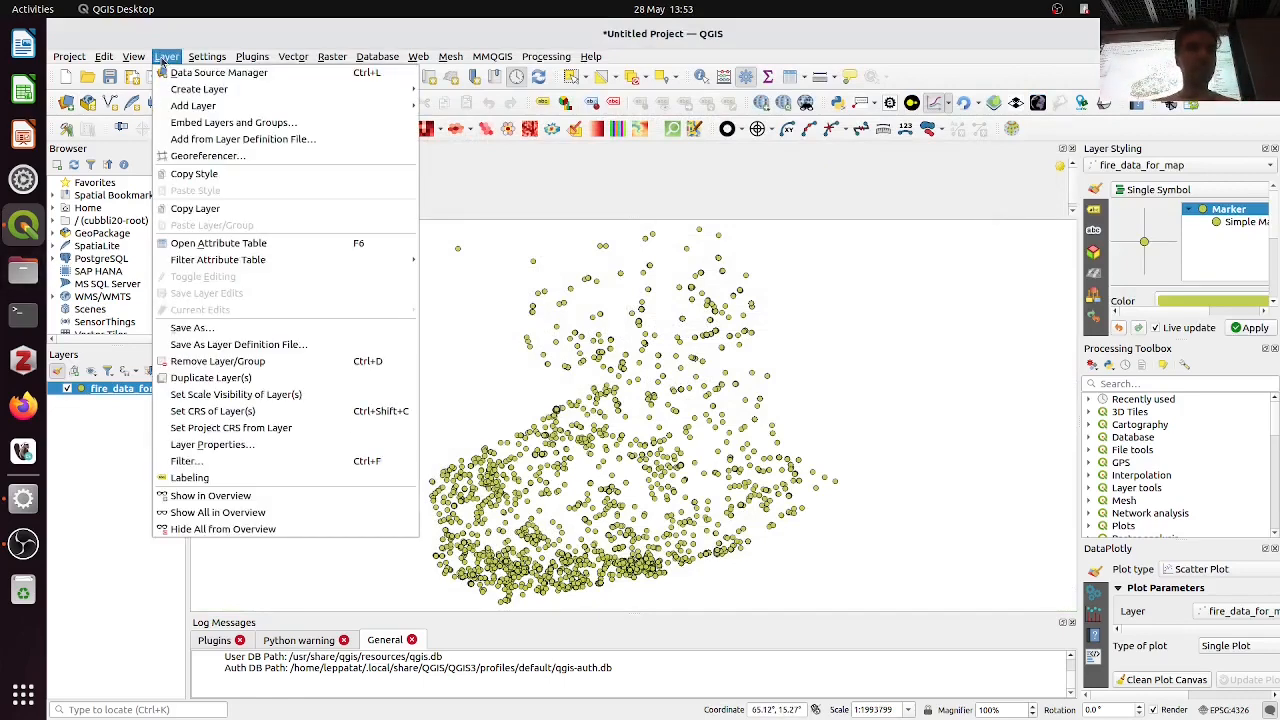
click(210, 72)
click(323, 172)
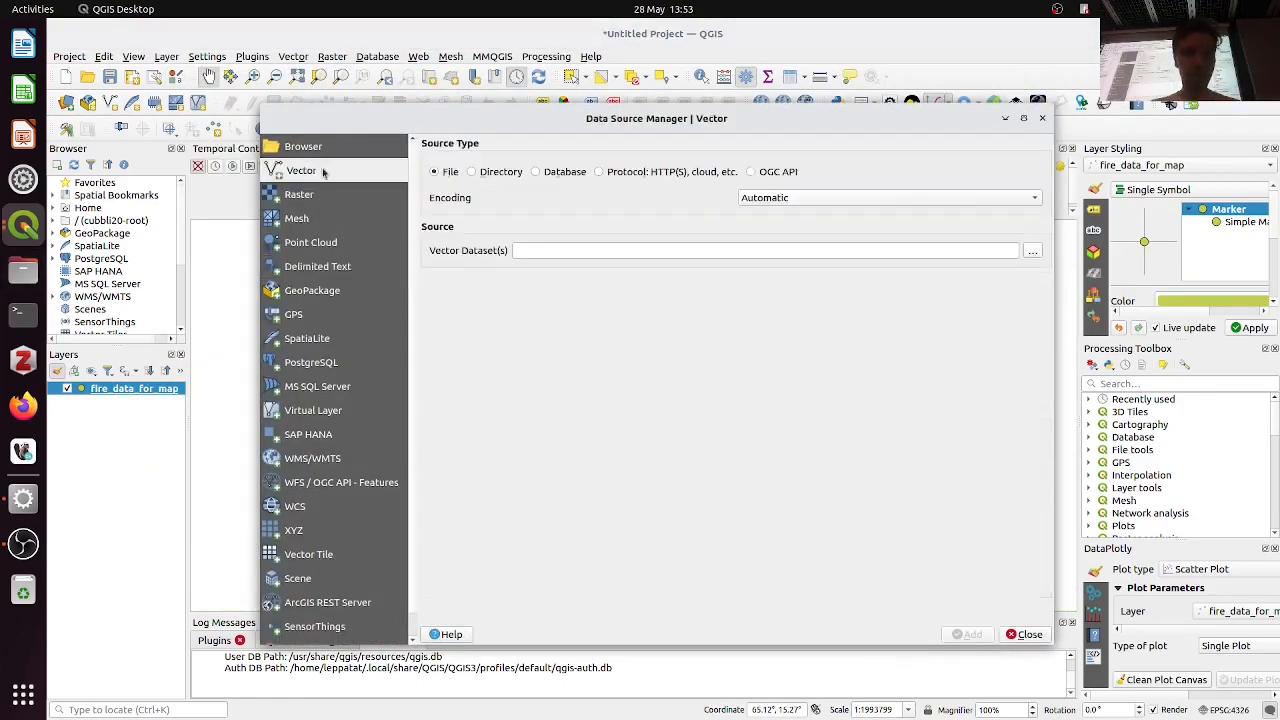
click(1031, 250)
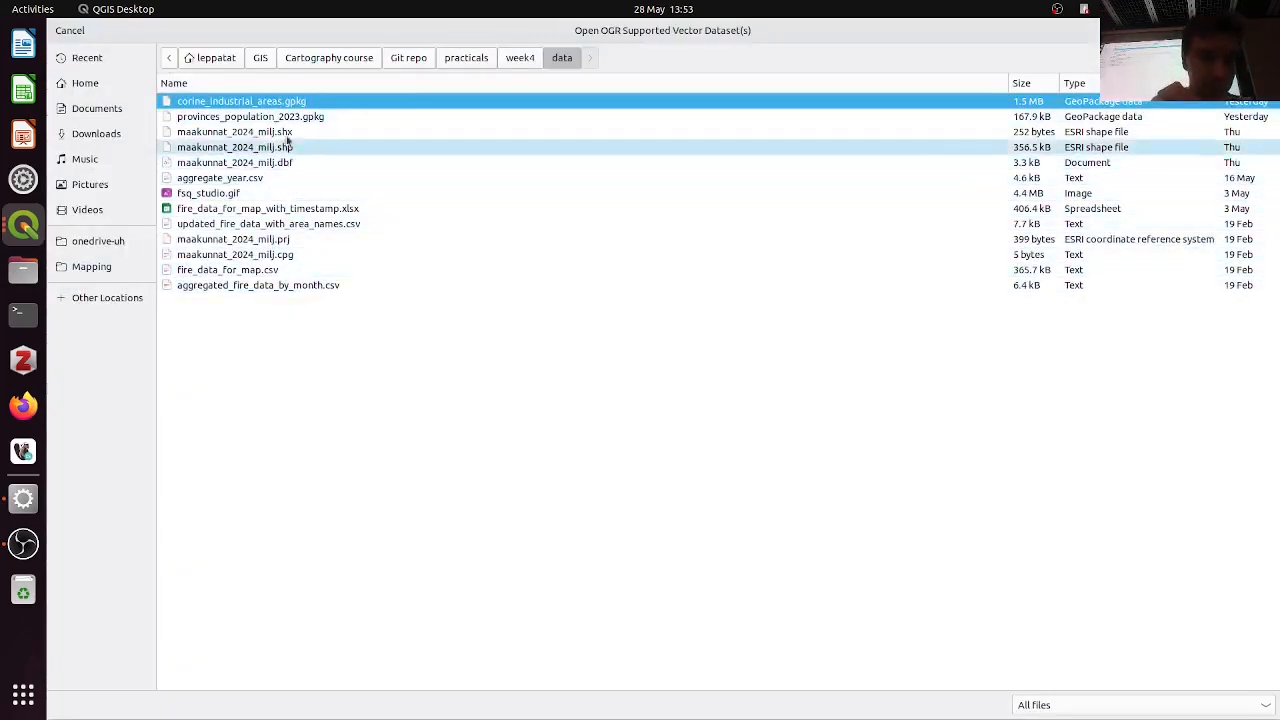
double_click(871, 101)
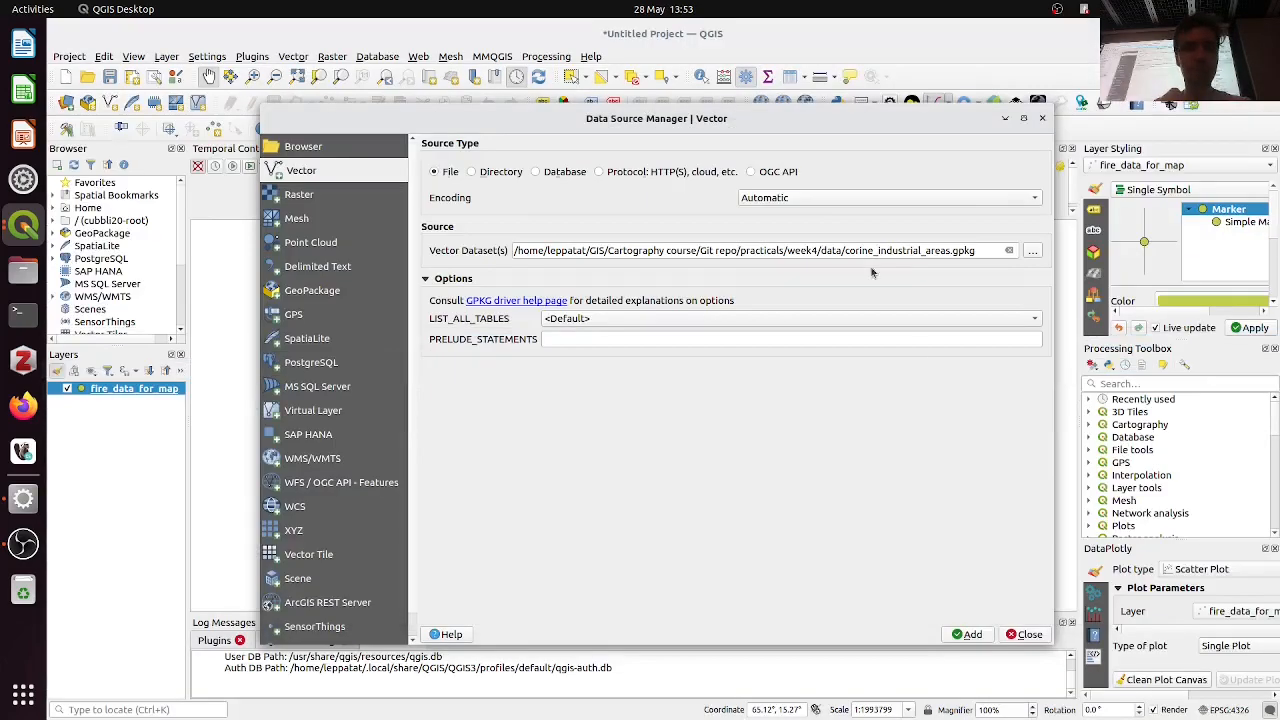
click(960, 634)
click(1030, 634)
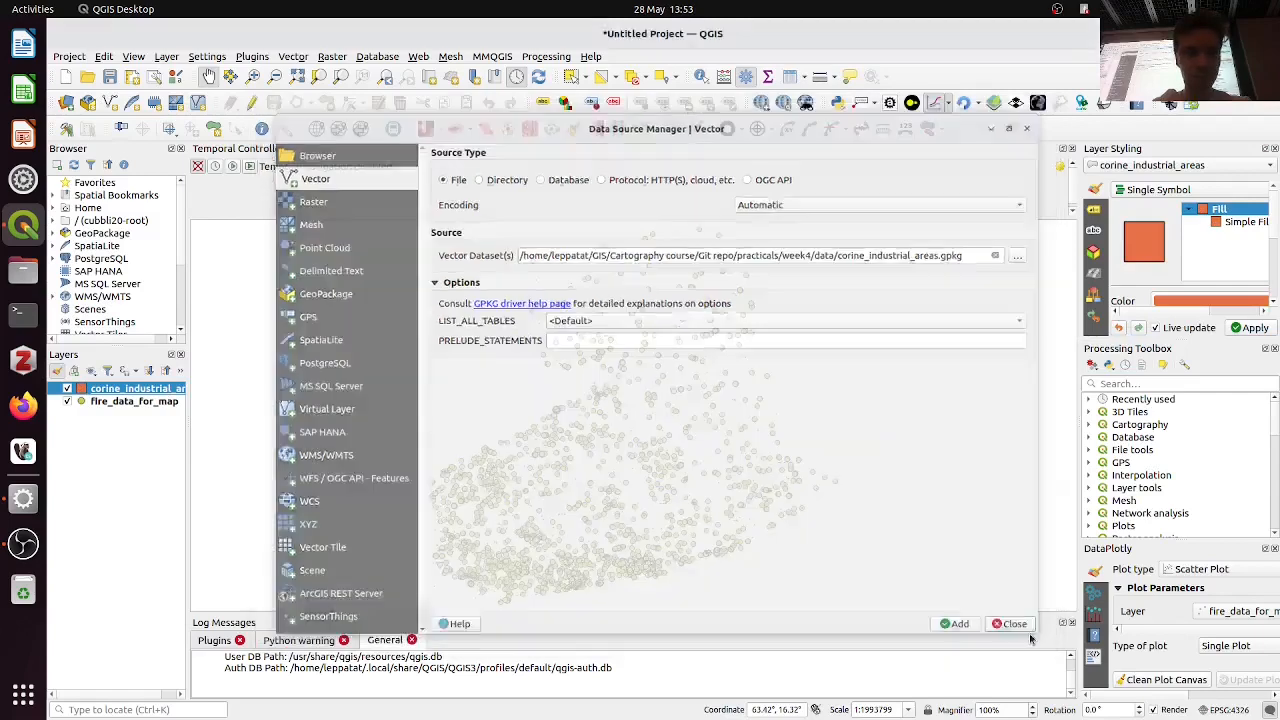
click(67, 388)
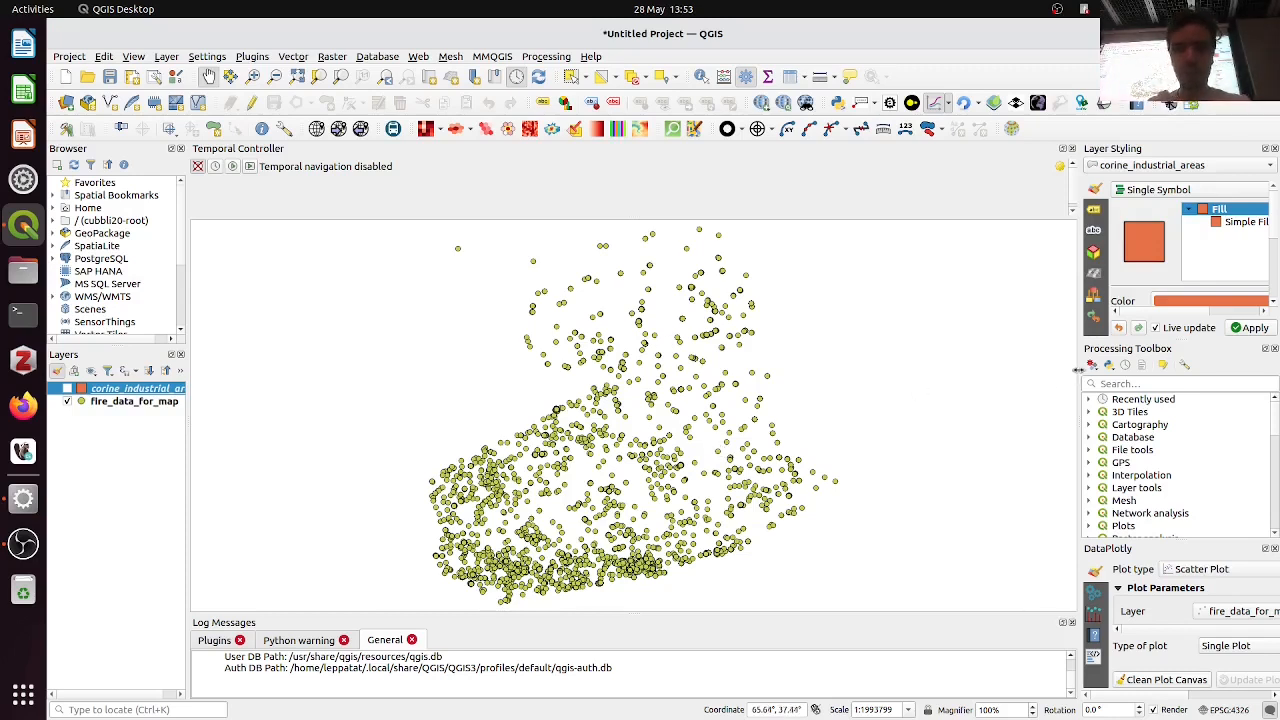
Set the project's coordinate reference system to EPSG:3067 - ETRS89 / TM35FIN(E,N)
drag(1076, 372, 1052, 374)
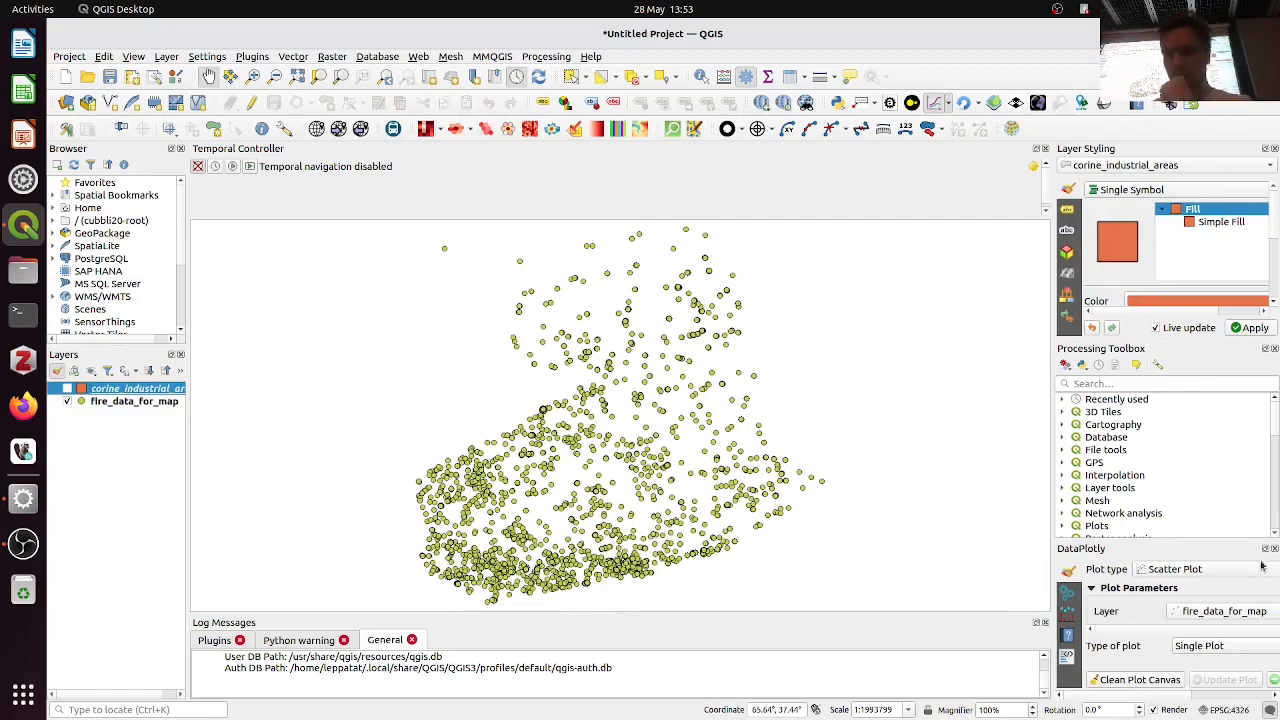
click(1229, 709)
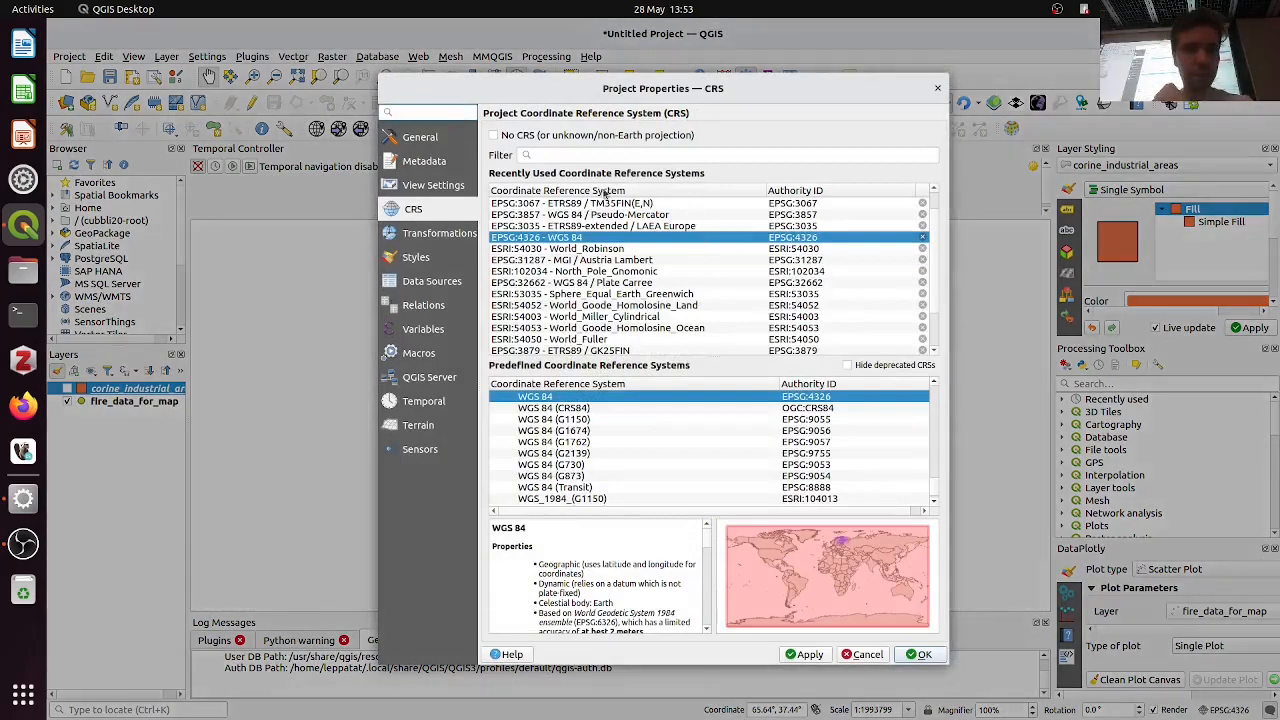
click(606, 203)
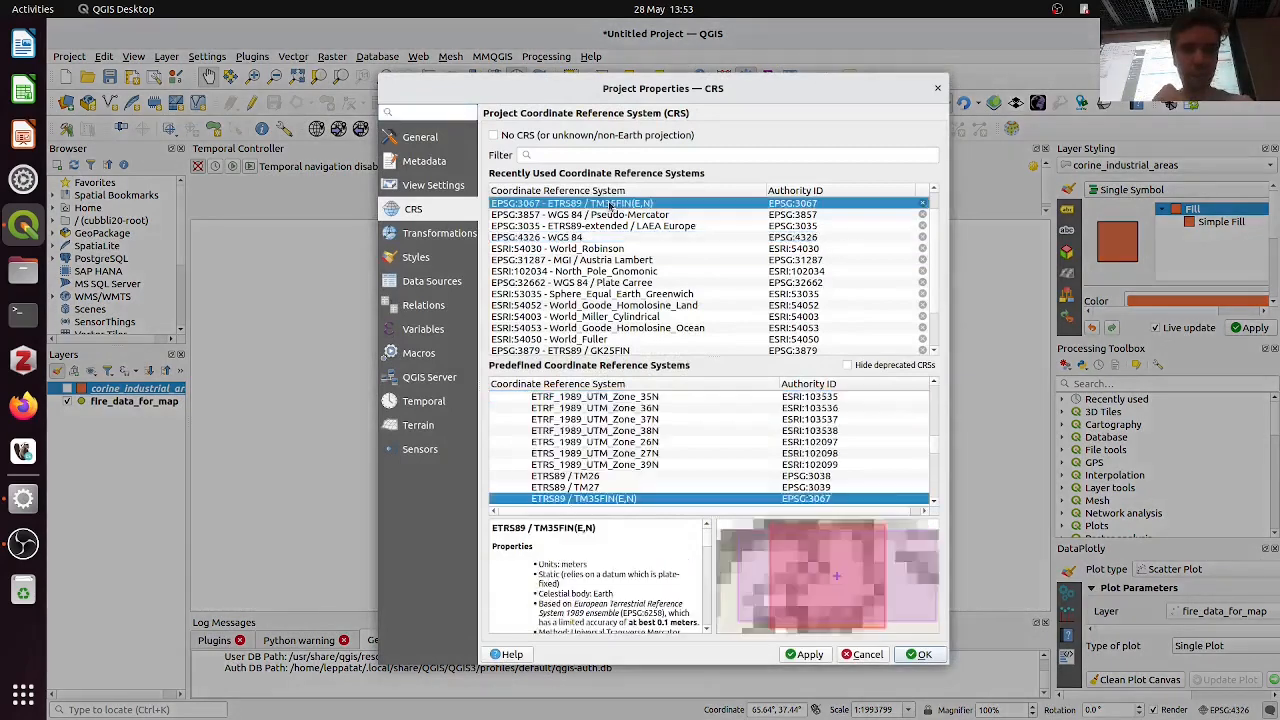
click(921, 655)
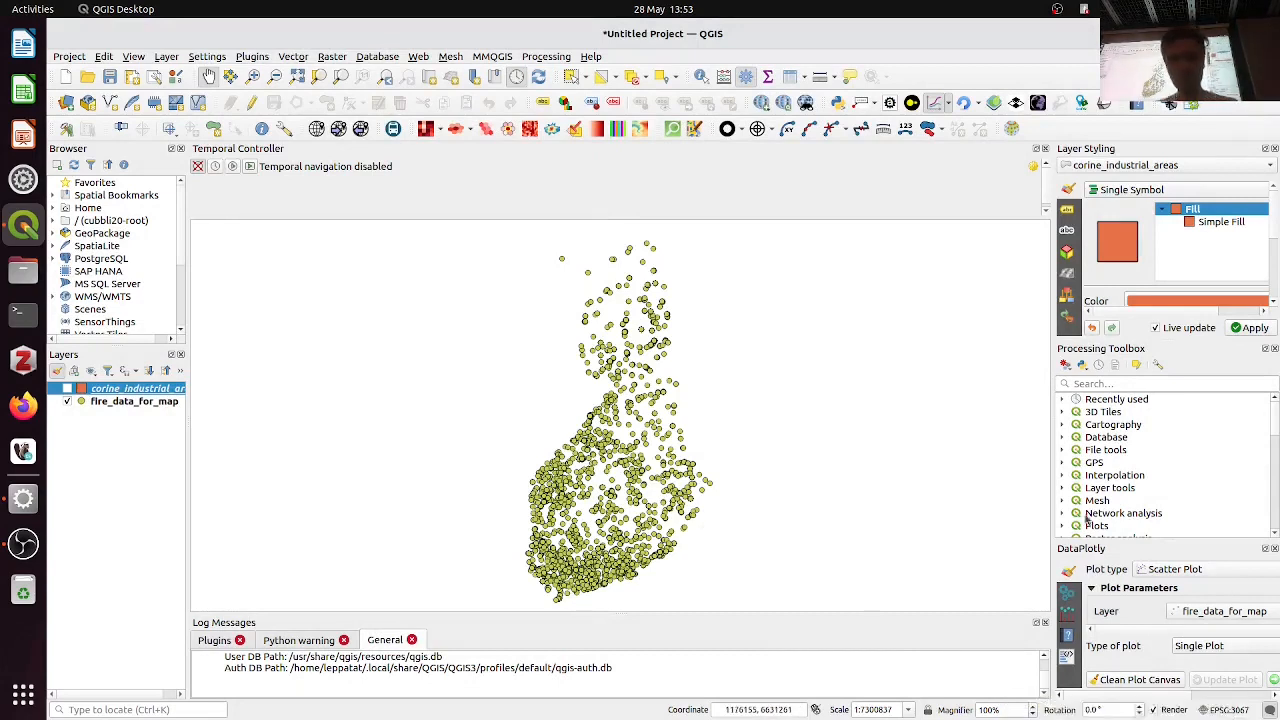
Reproject the fire_data_for_map layer to the project CRS, EPSG:3067, with the Reproject layer tool
click(1103, 384)
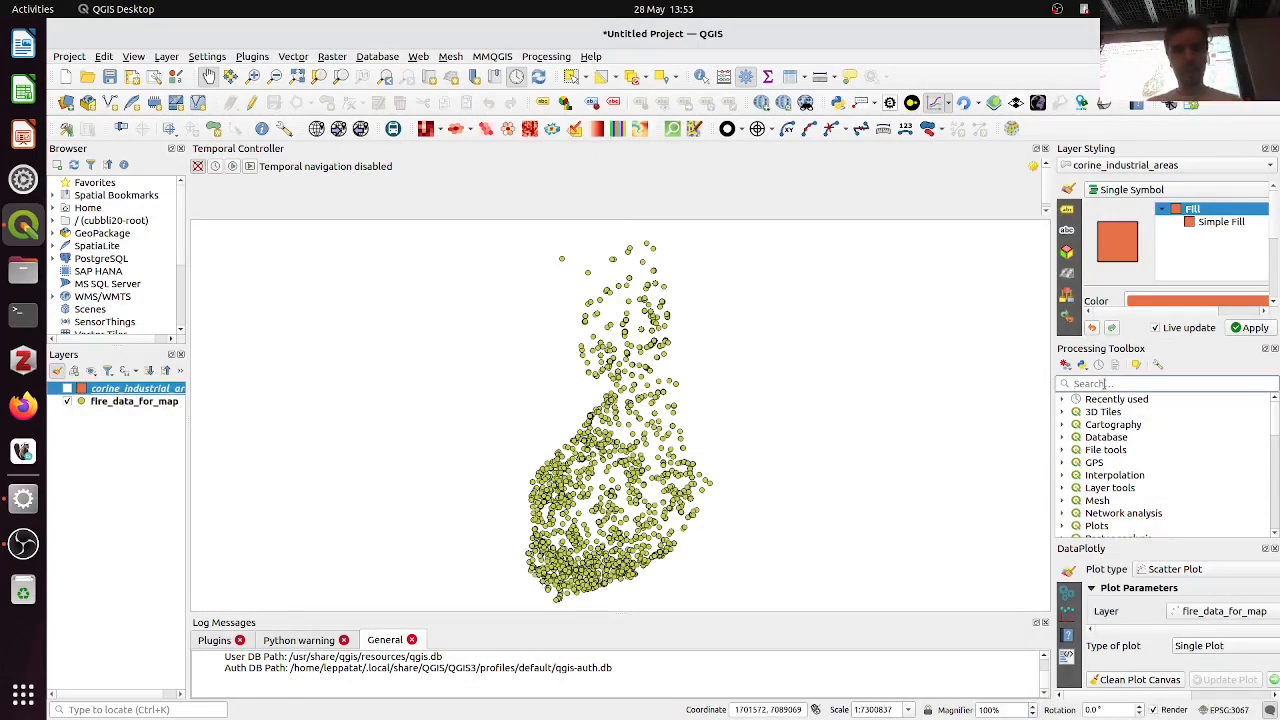
text(repro)
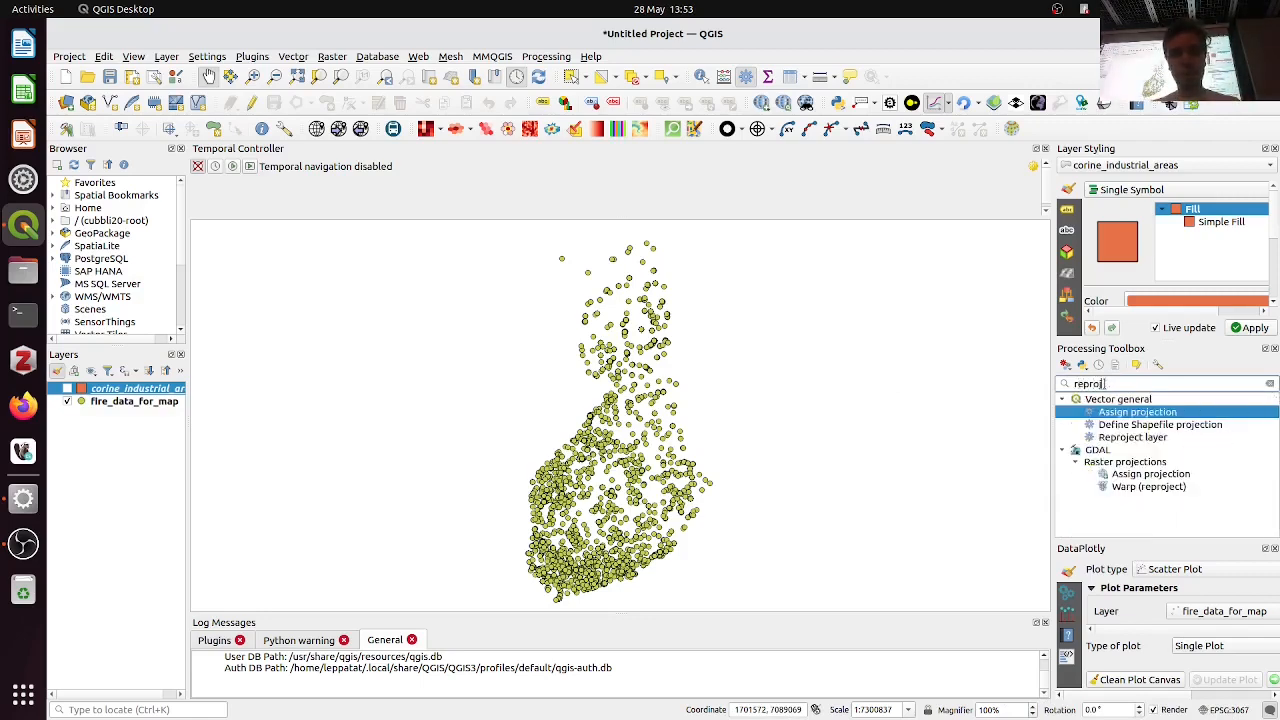
text(je)
double_click(1133, 437)
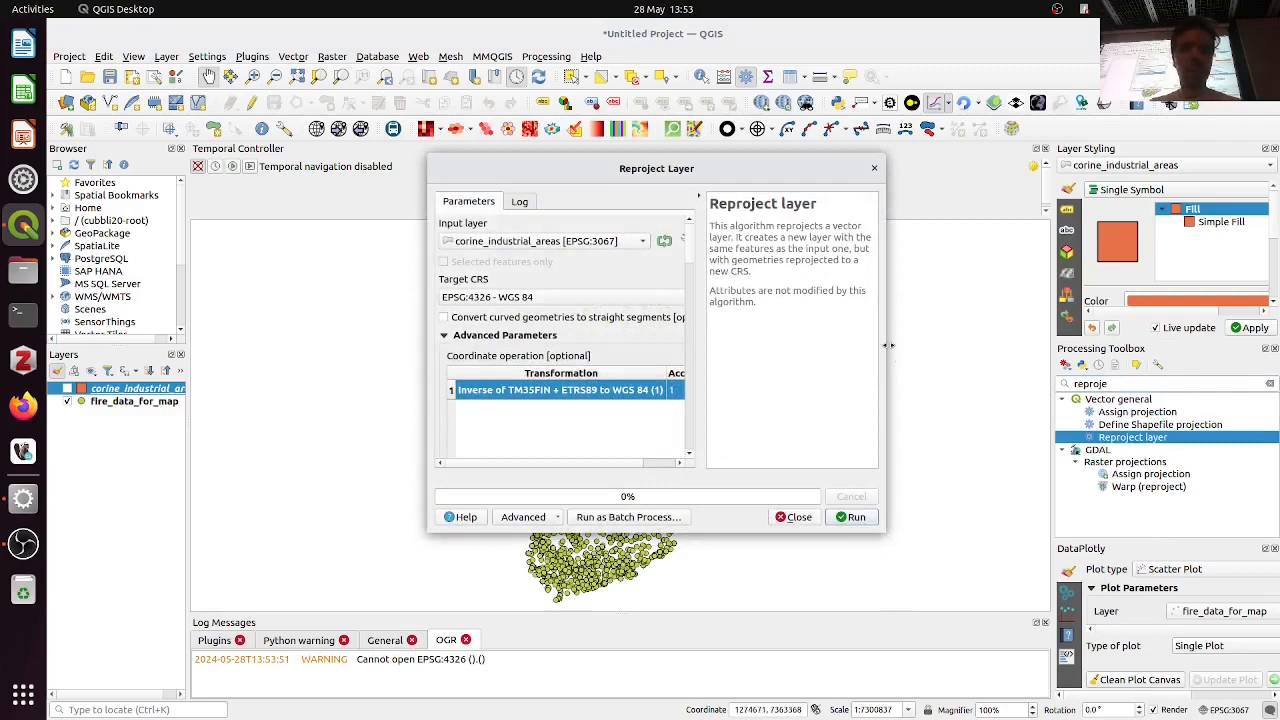
drag(886, 343, 1160, 343)
click(666, 242)
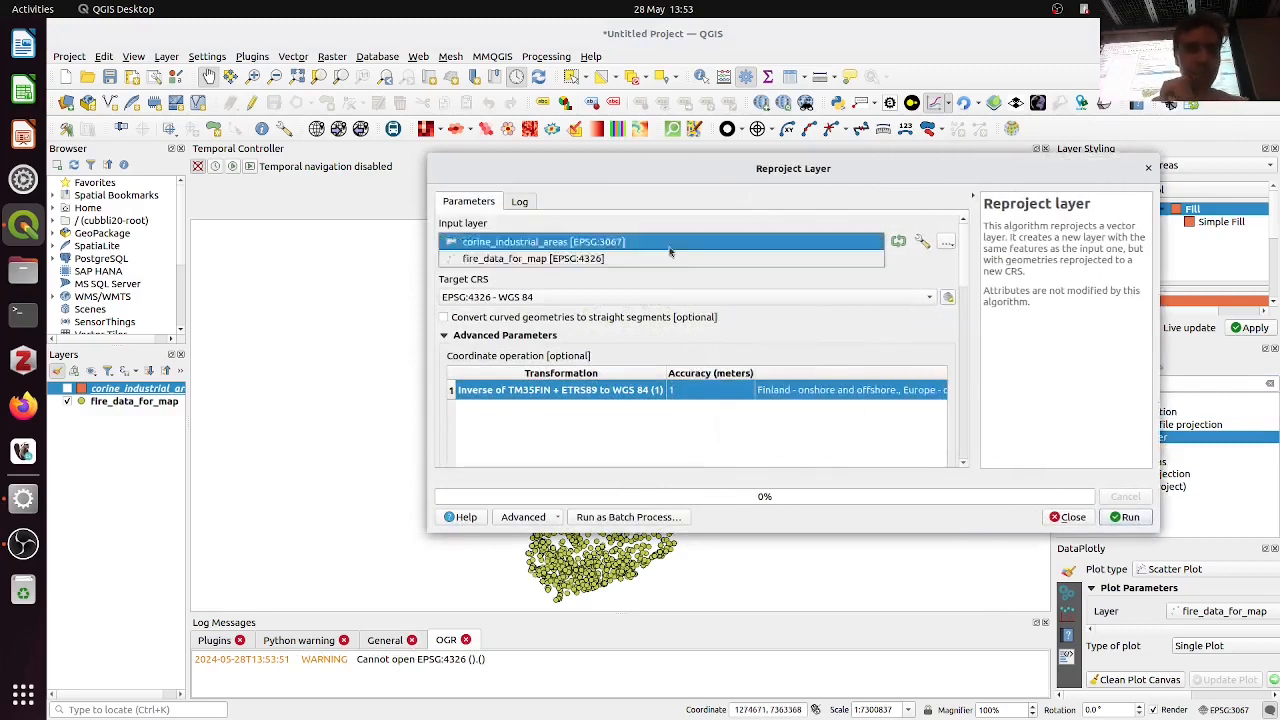
click(590, 262)
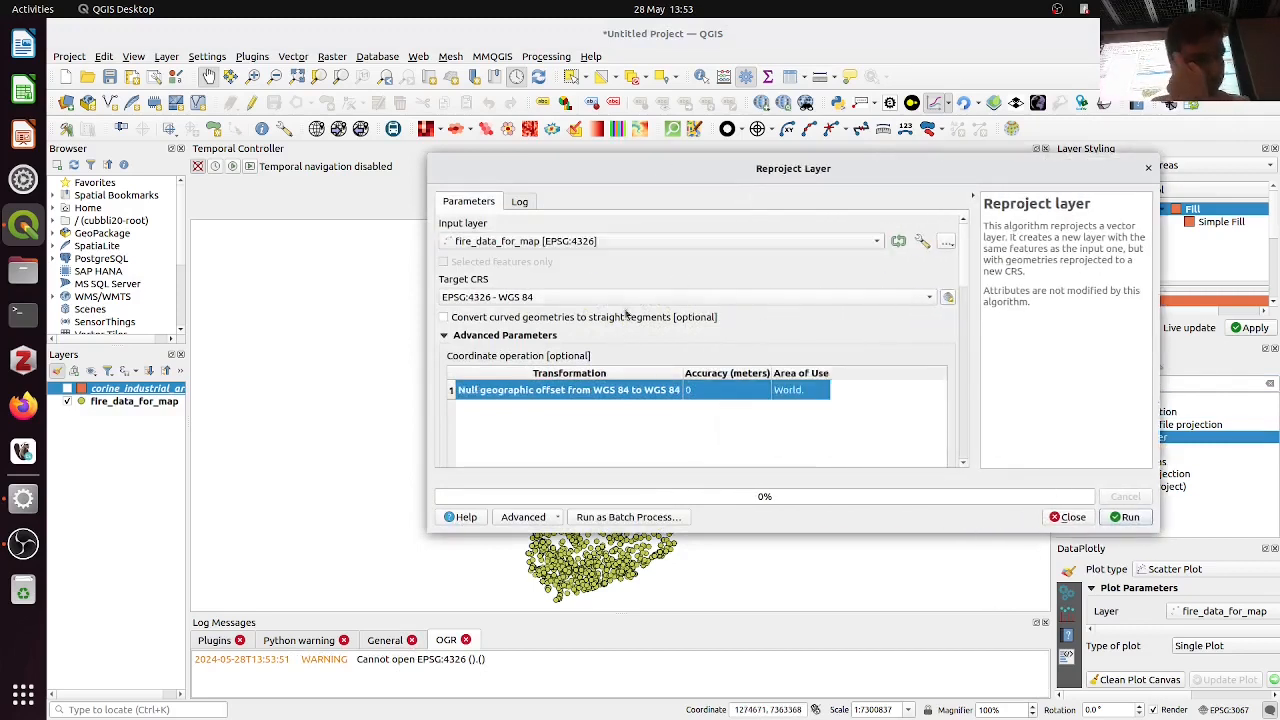
click(608, 298)
click(617, 314)
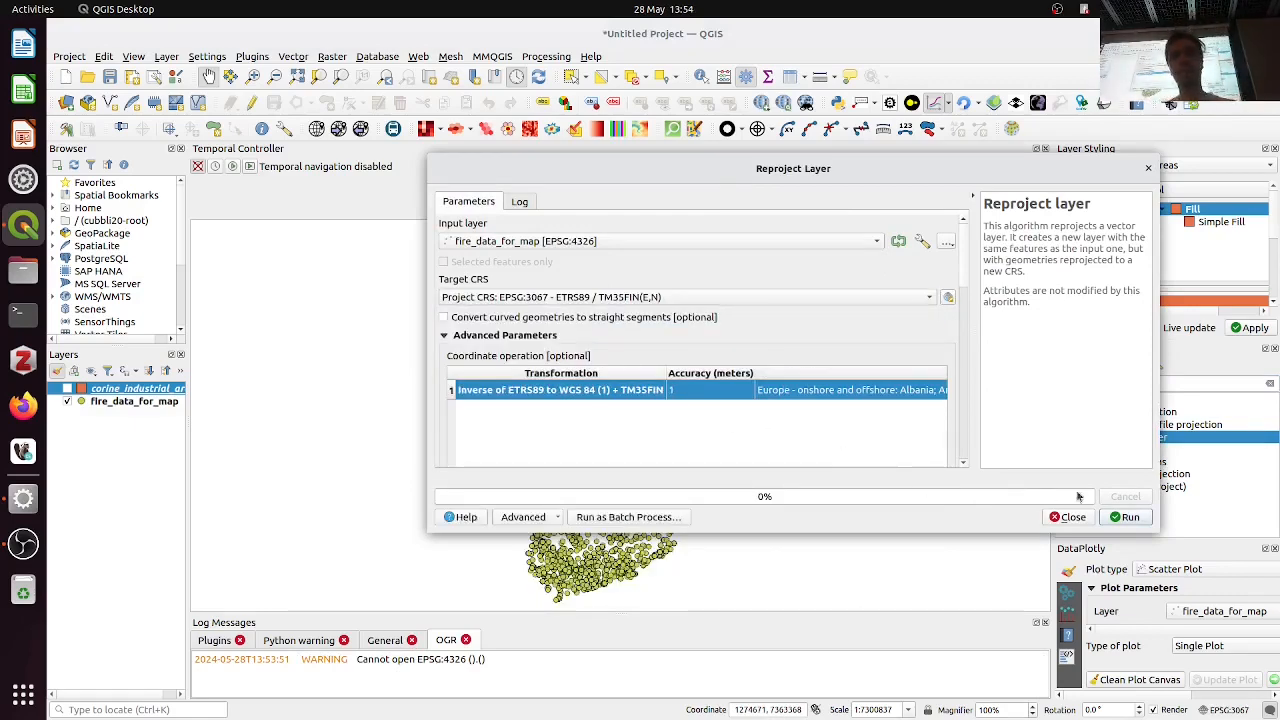
click(1125, 517)
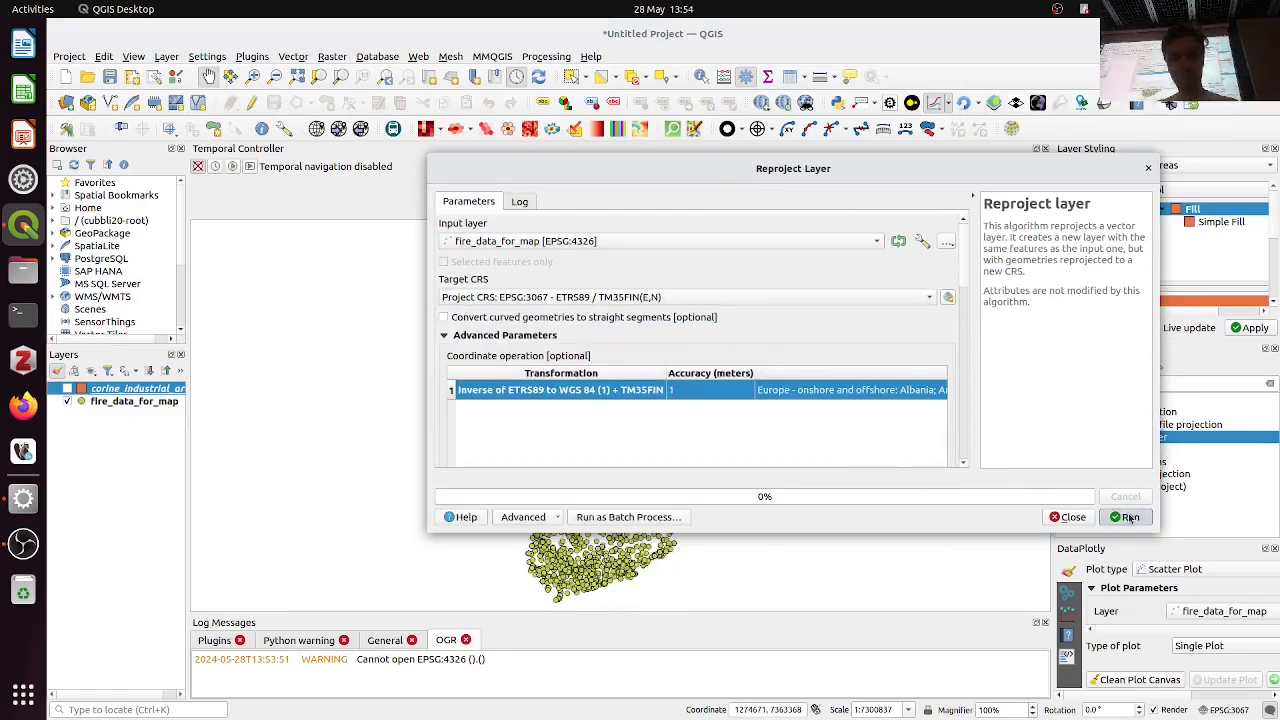
click(1012, 520)
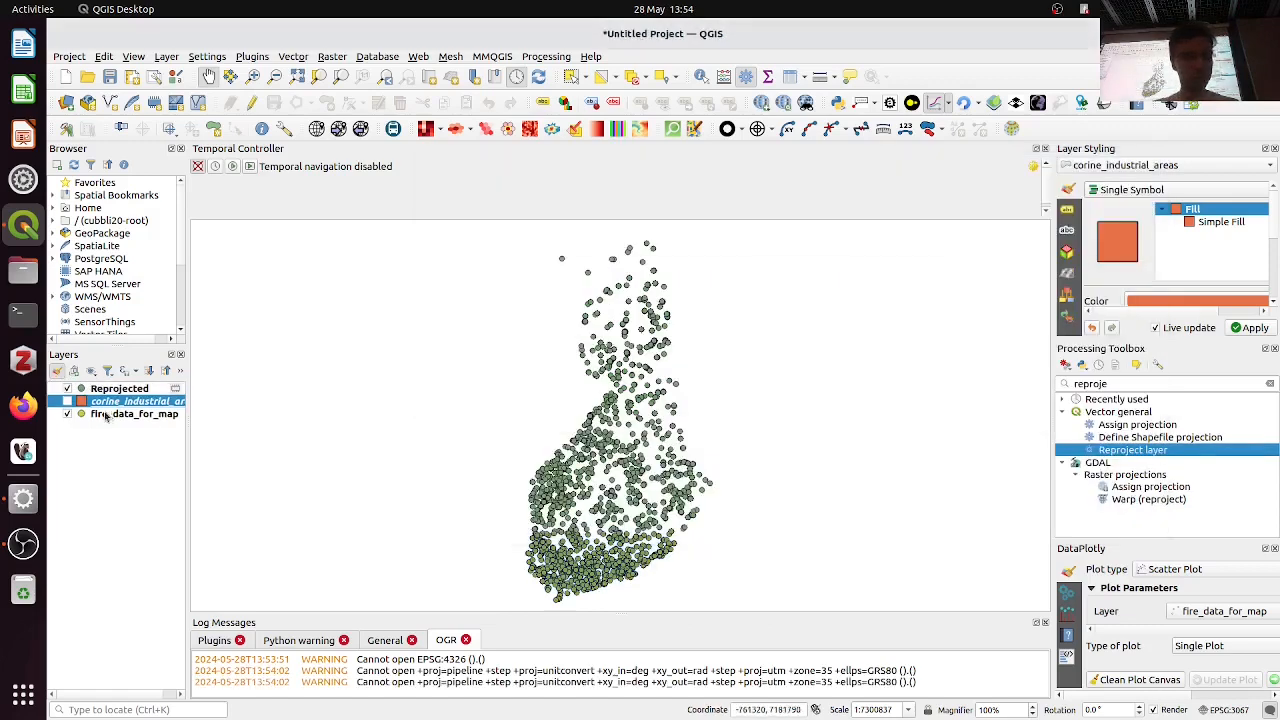
Hide the original fire_data_for_map layer and select the reprojected fire layer
click(68, 415)
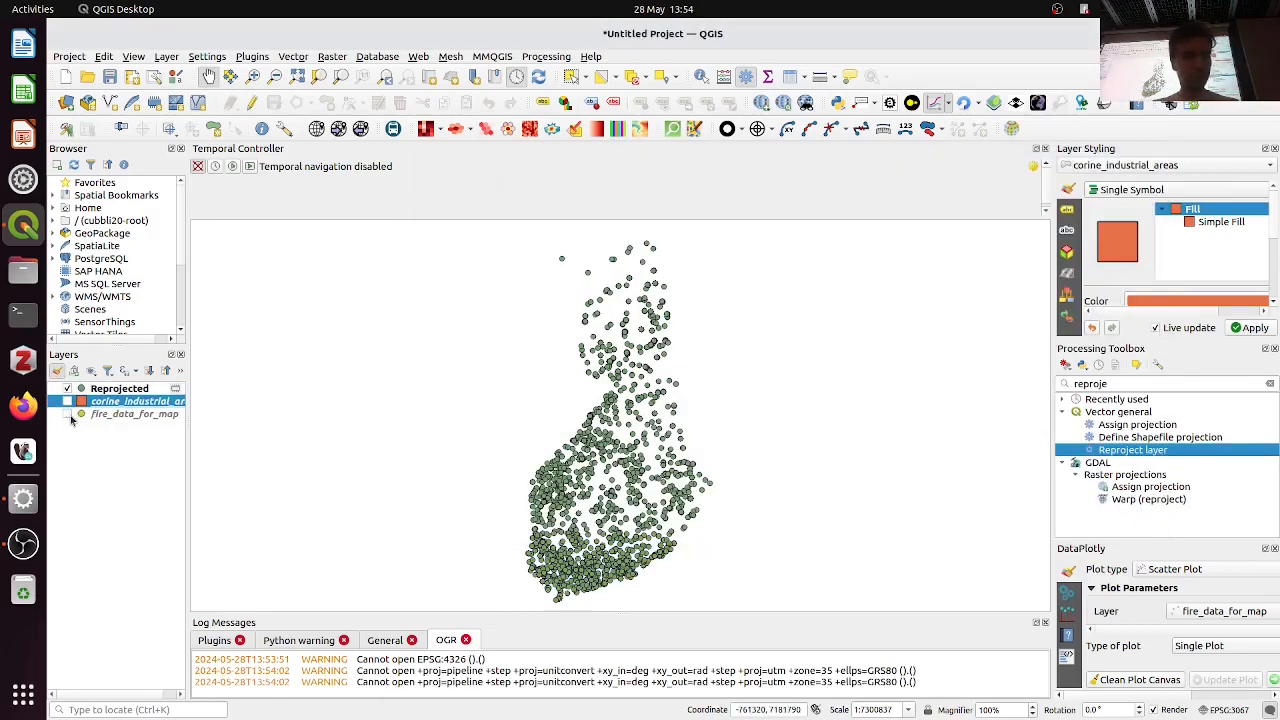
click(121, 389)
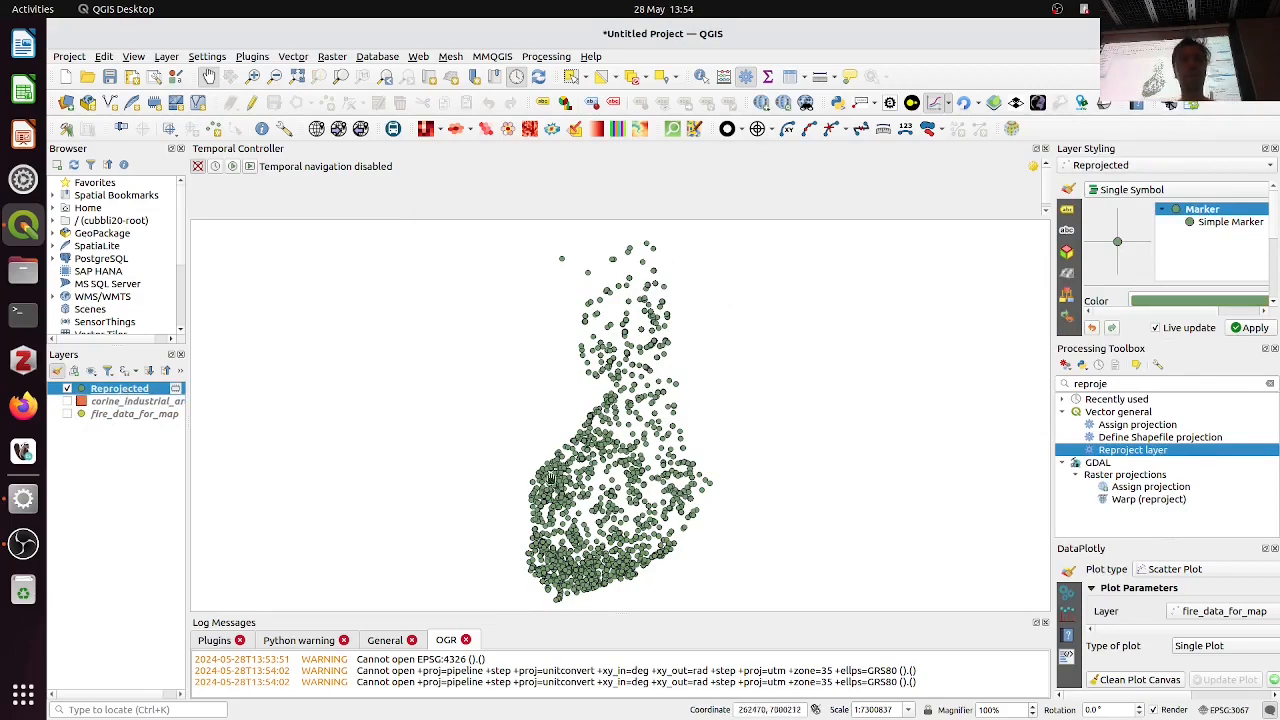
Examine the reprojected fire layer's attribute table to see which fields it contains
scroll(551, 478, up, 3)
scroll(596, 492, down, 3)
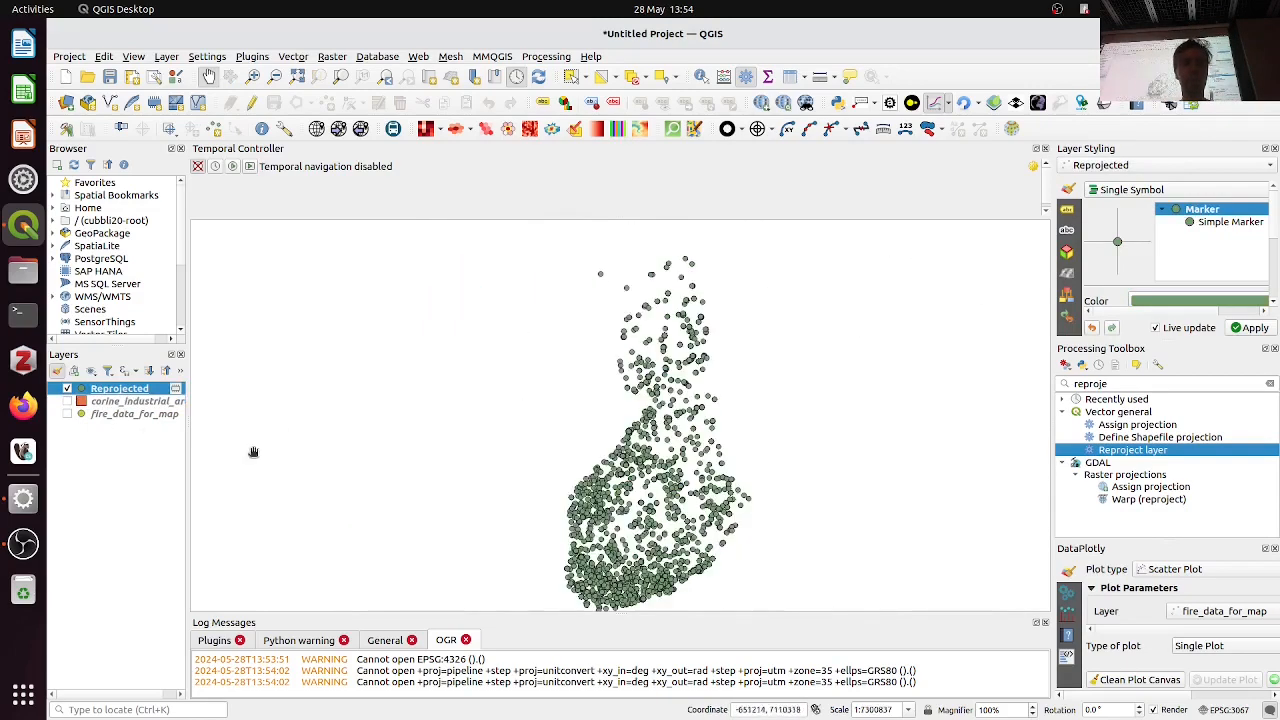
right_click(105, 388)
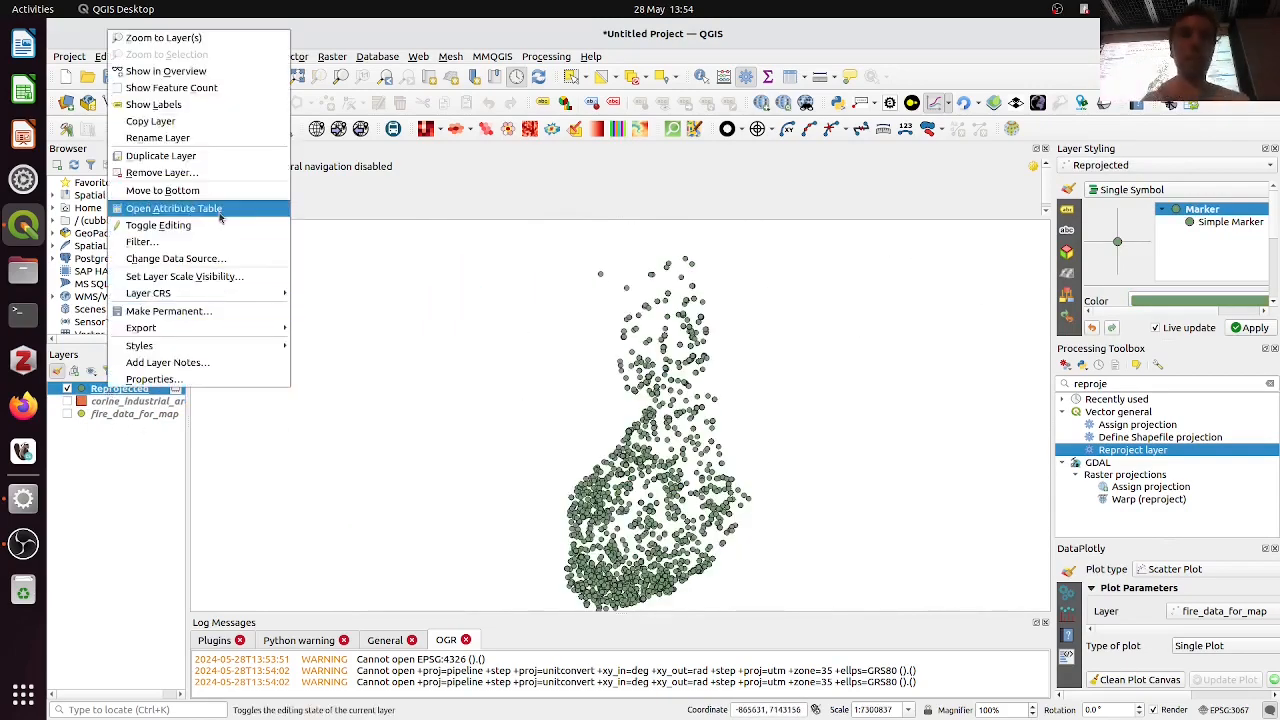
click(174, 208)
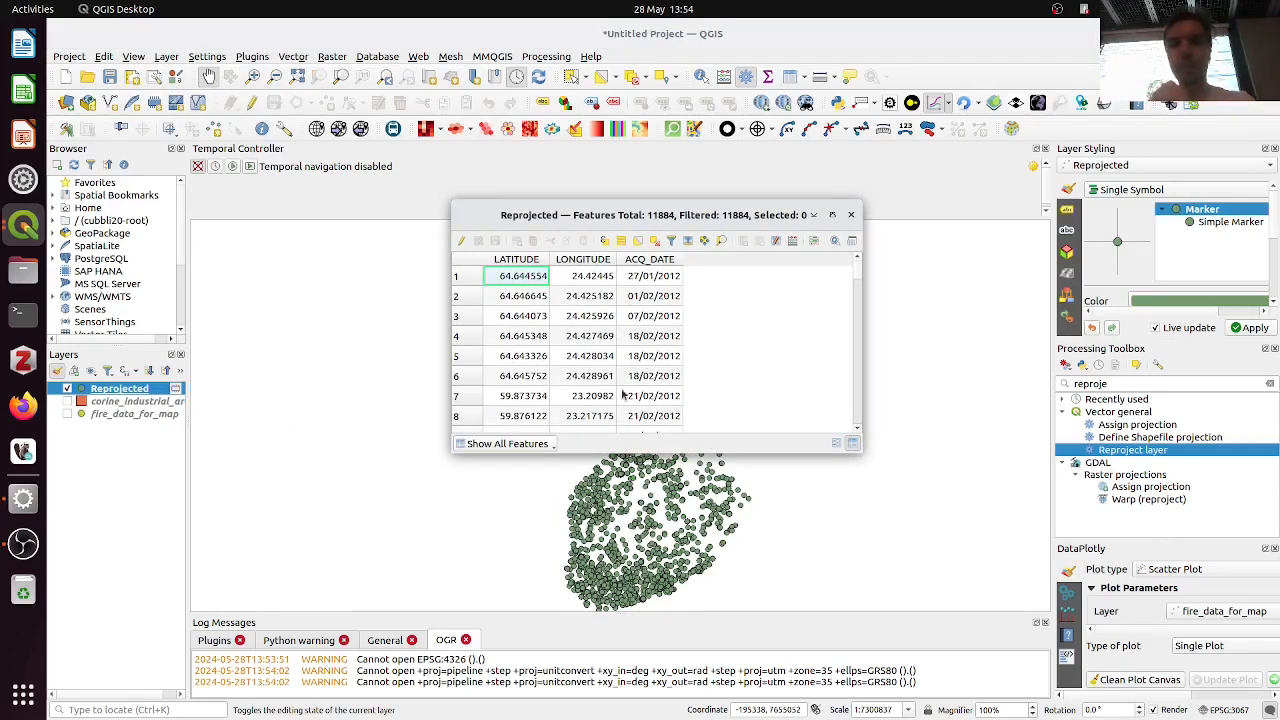
click(851, 214)
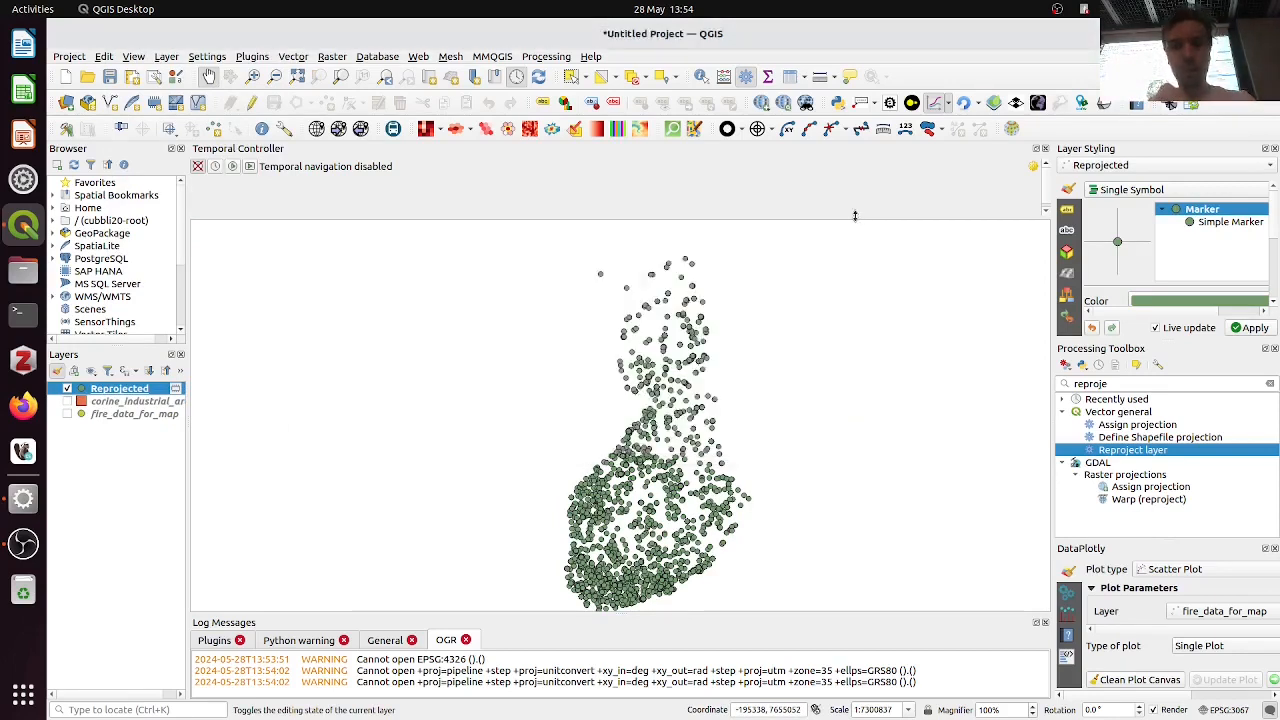
Add a unique AUTO field starting at 0 to the Reprojected layer with the Add autoincremental field tool
double_click(1129, 384)
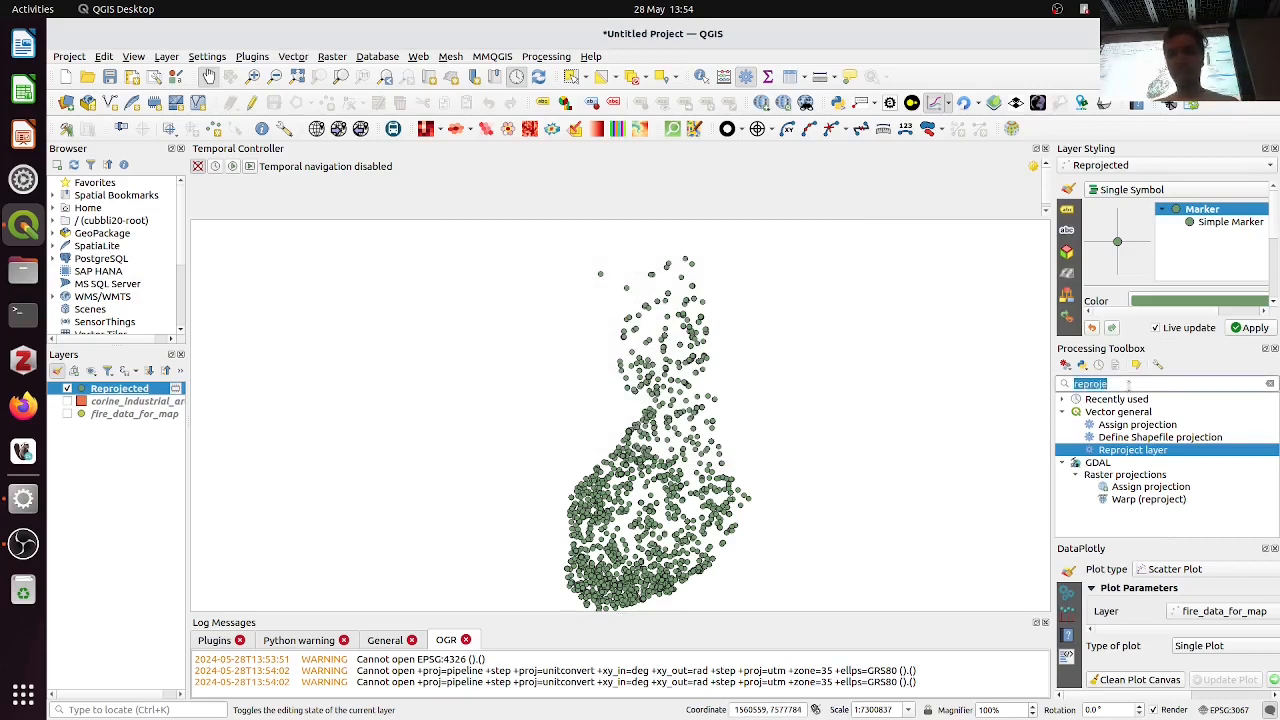
key(BackSpace)
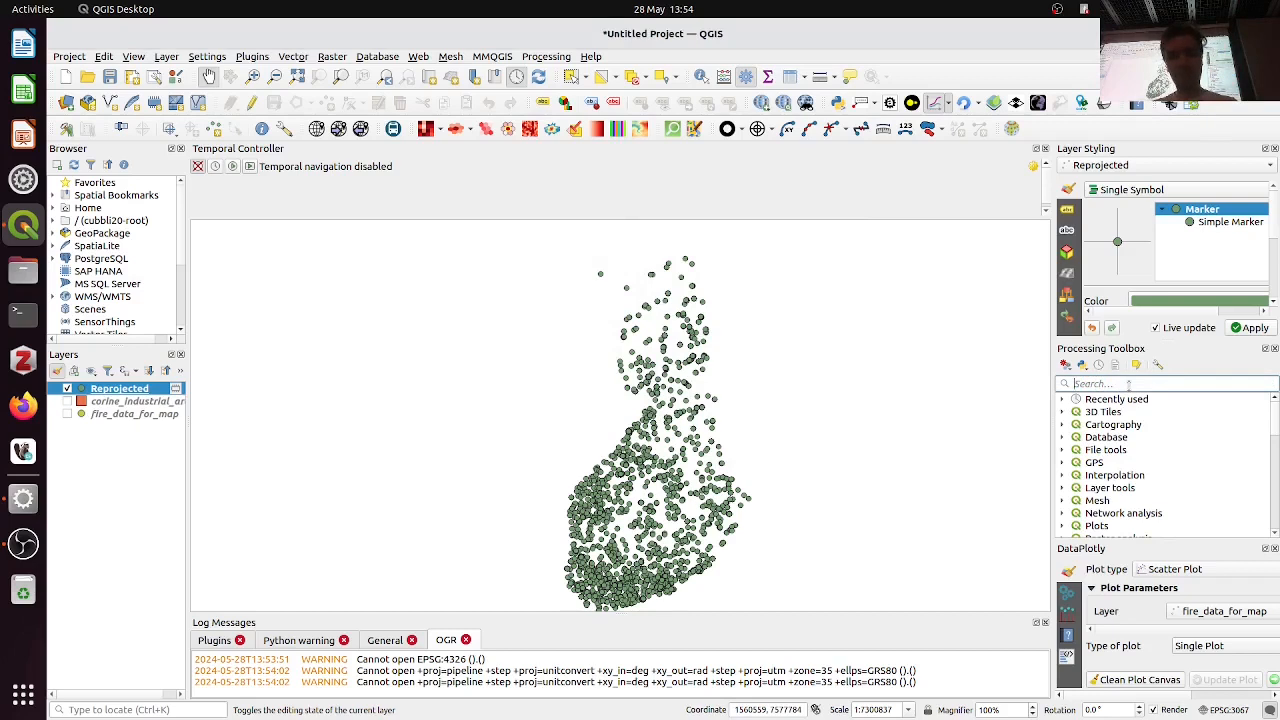
text(incre)
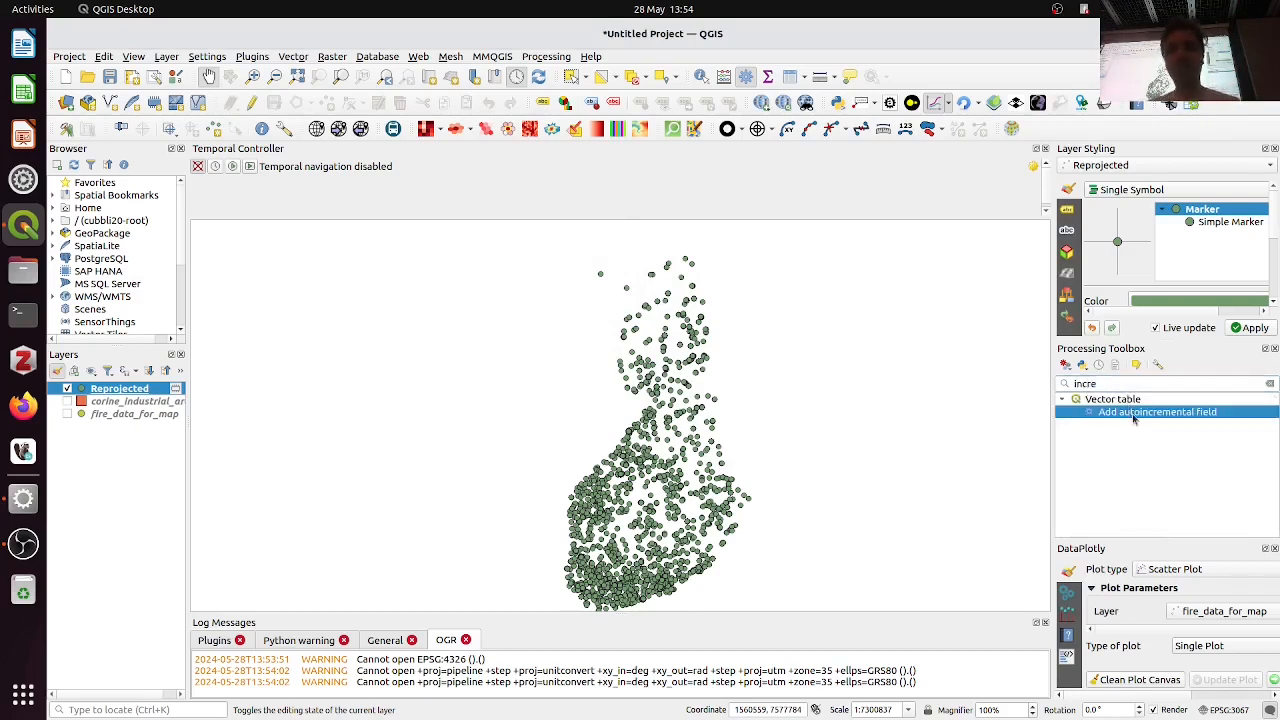
double_click(1134, 415)
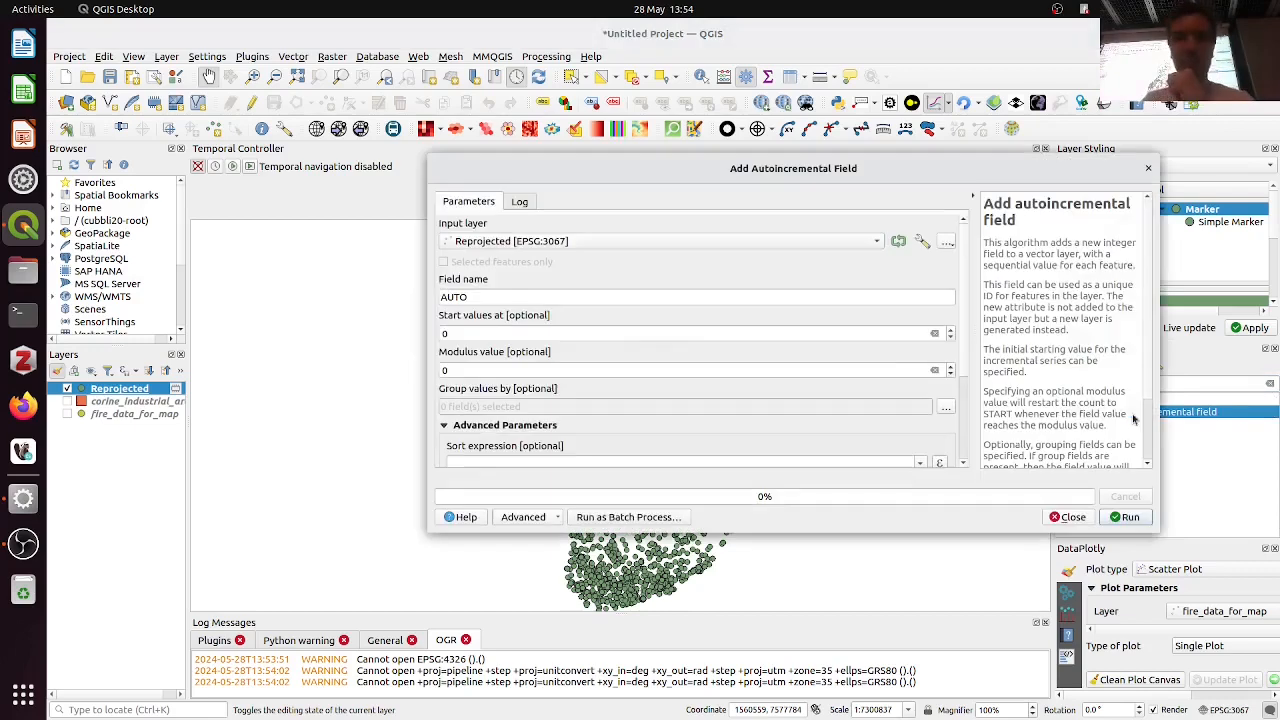
click(607, 241)
click(607, 241)
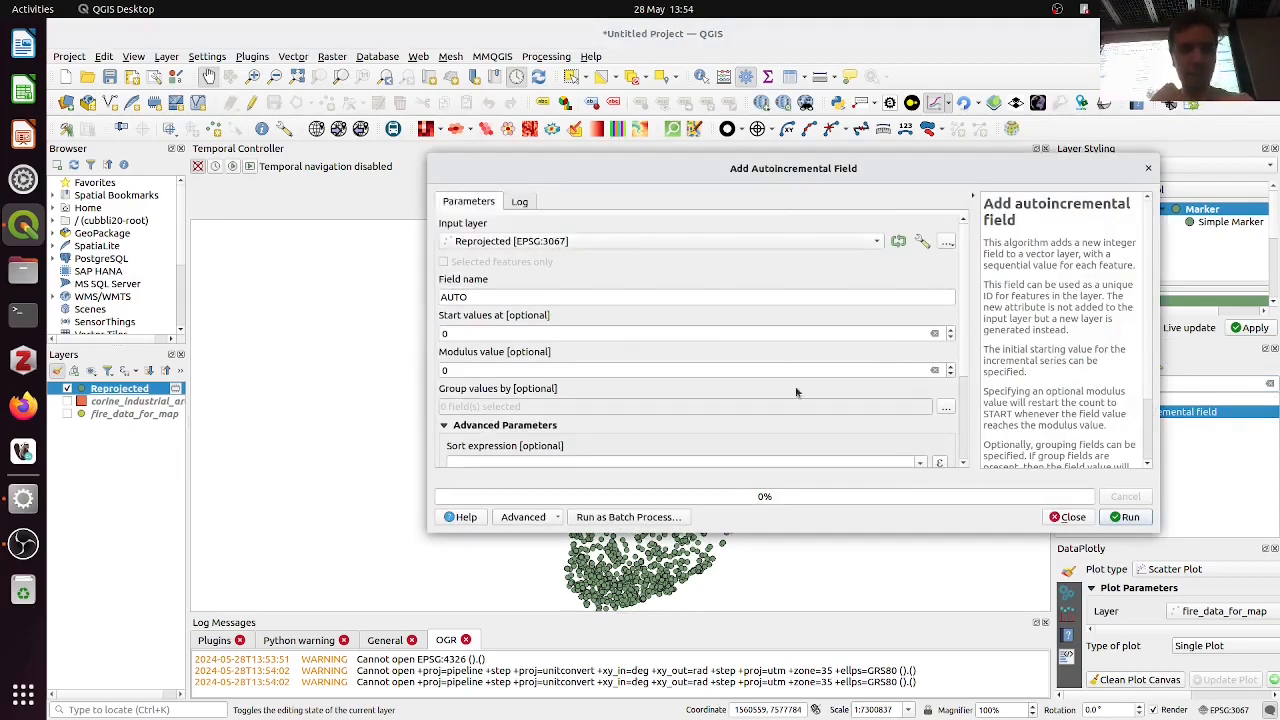
drag(962, 297, 960, 388)
drag(965, 449, 954, 269)
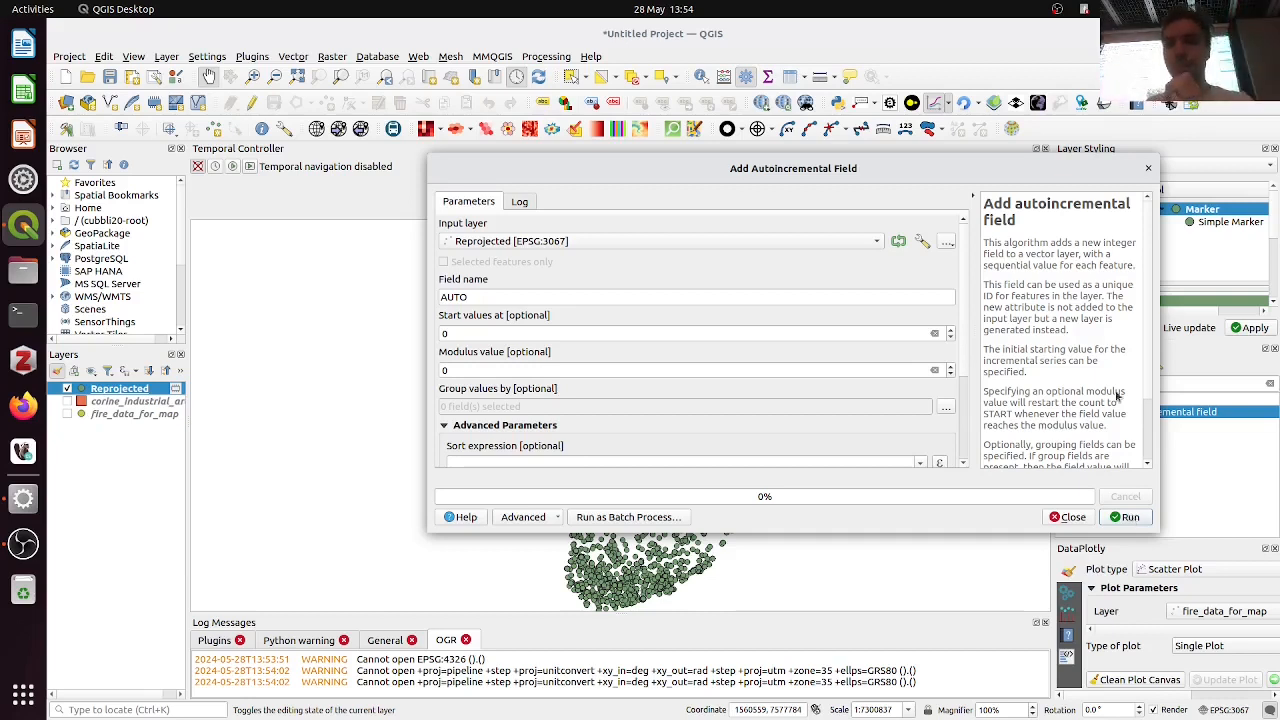
click(1124, 517)
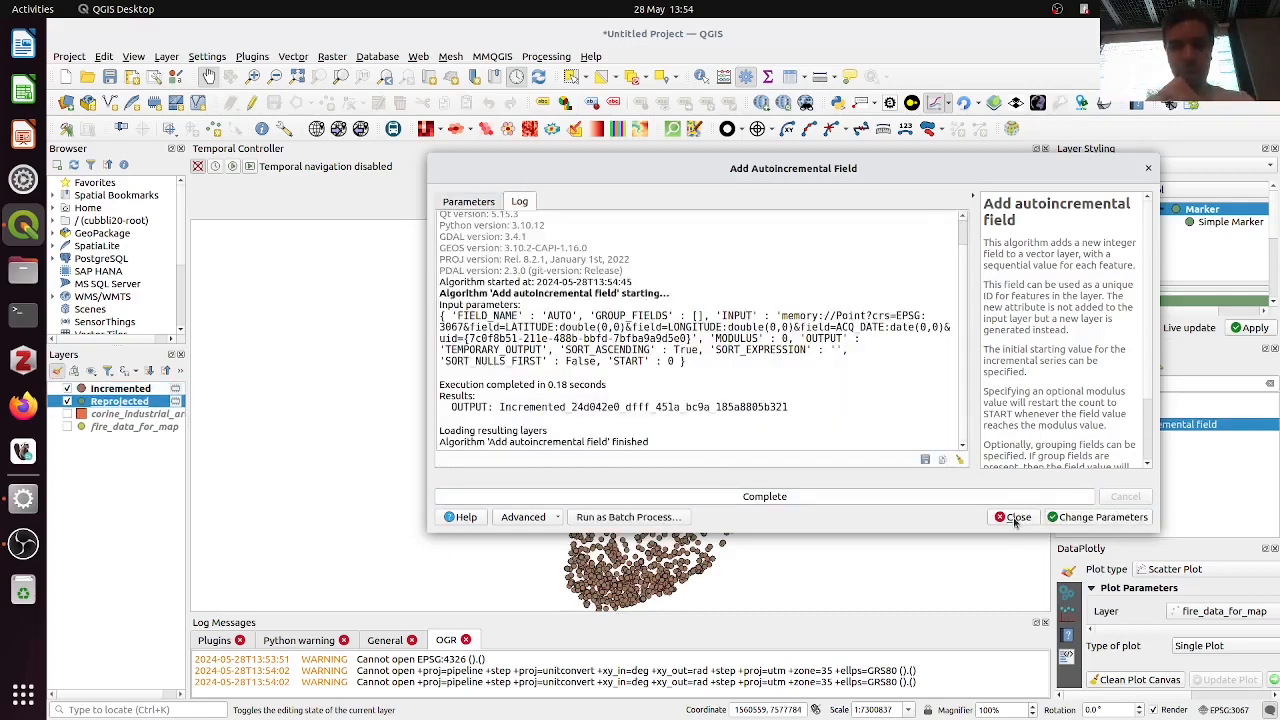
click(1014, 597)
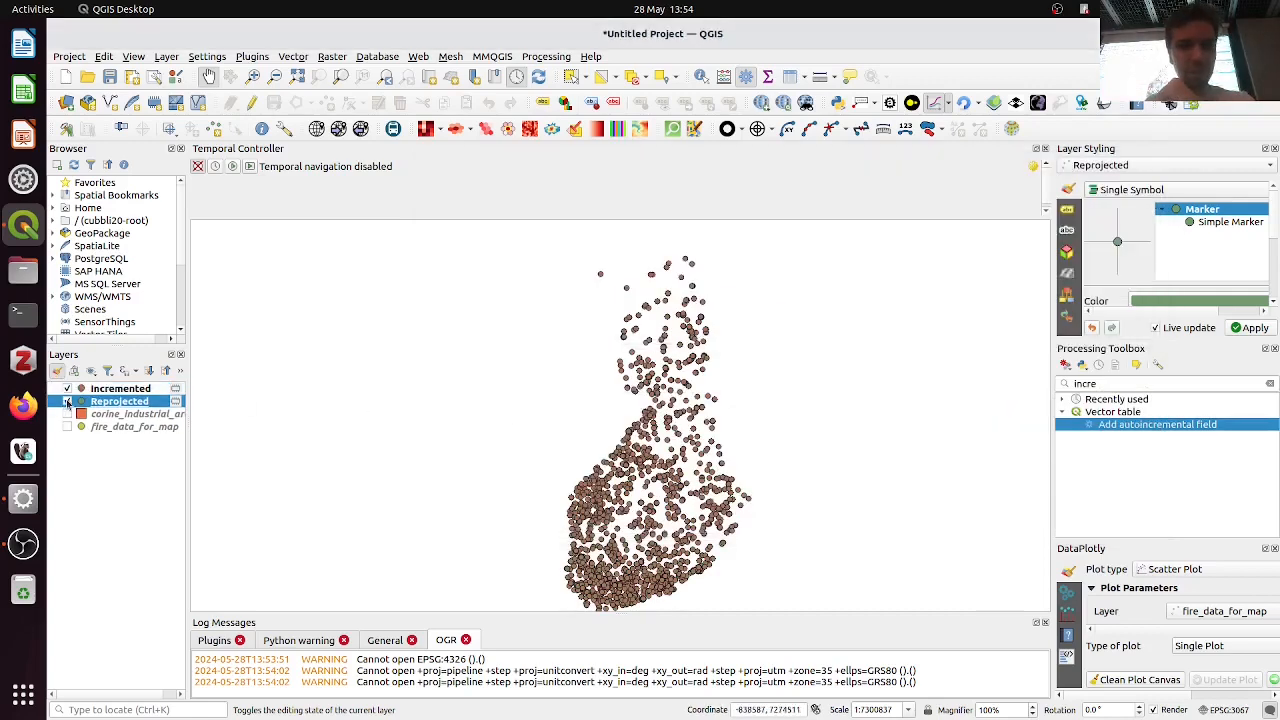
Hide the Reprojected layer, select the Incremented layer and widen the layer list to show full layer names
click(67, 401)
click(121, 390)
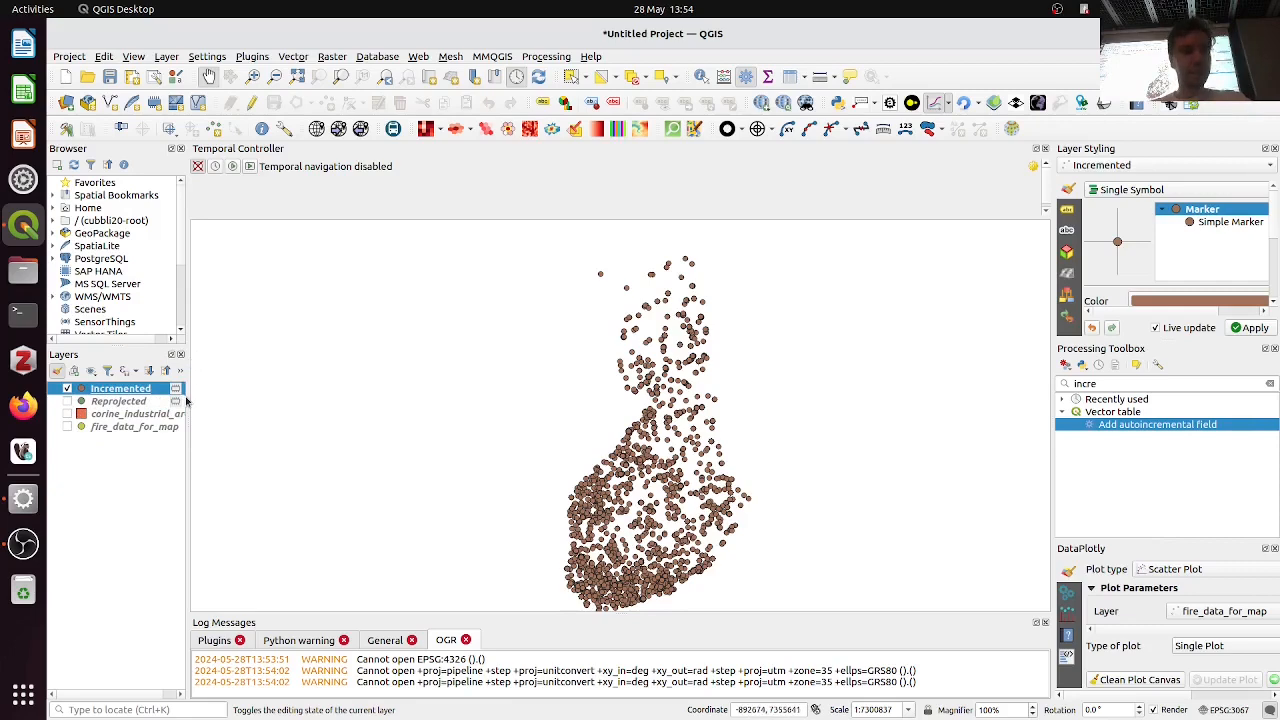
drag(186, 397, 252, 397)
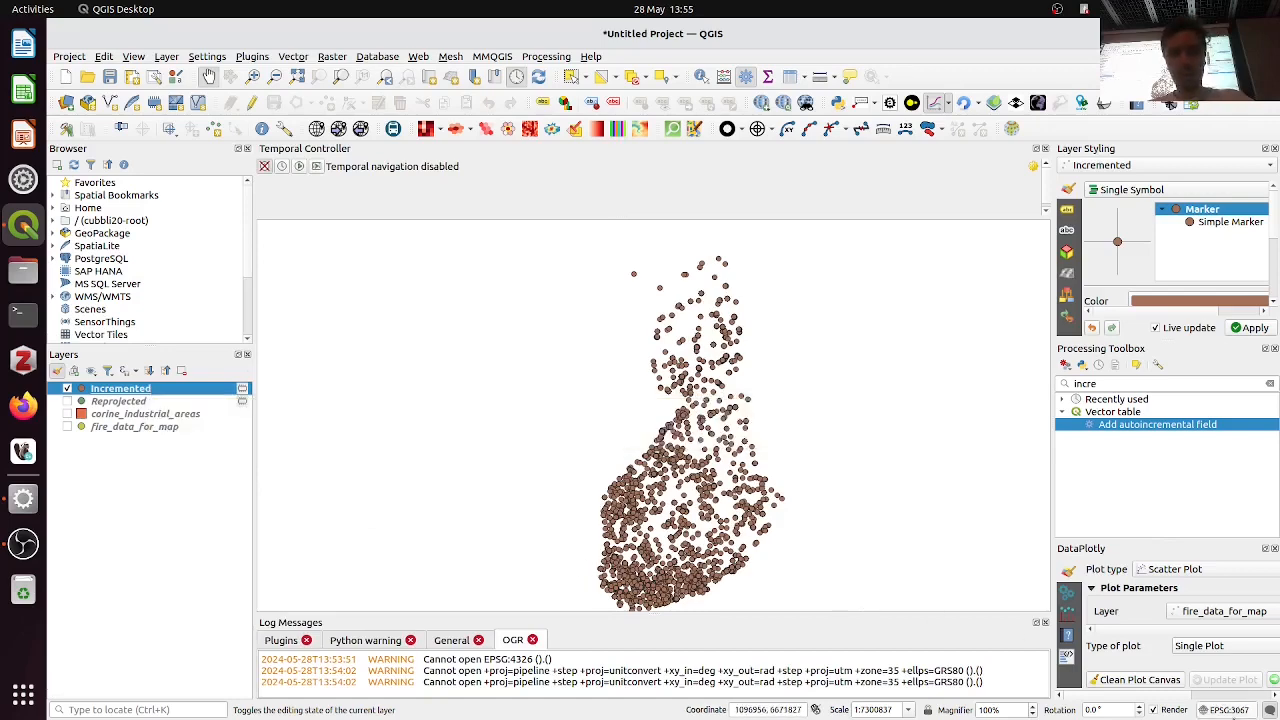
Review the project's CRS settings, and check the autoincremental field instruction in the Jupyter notebook in Firefox before returning to QGIS
click(1235, 709)
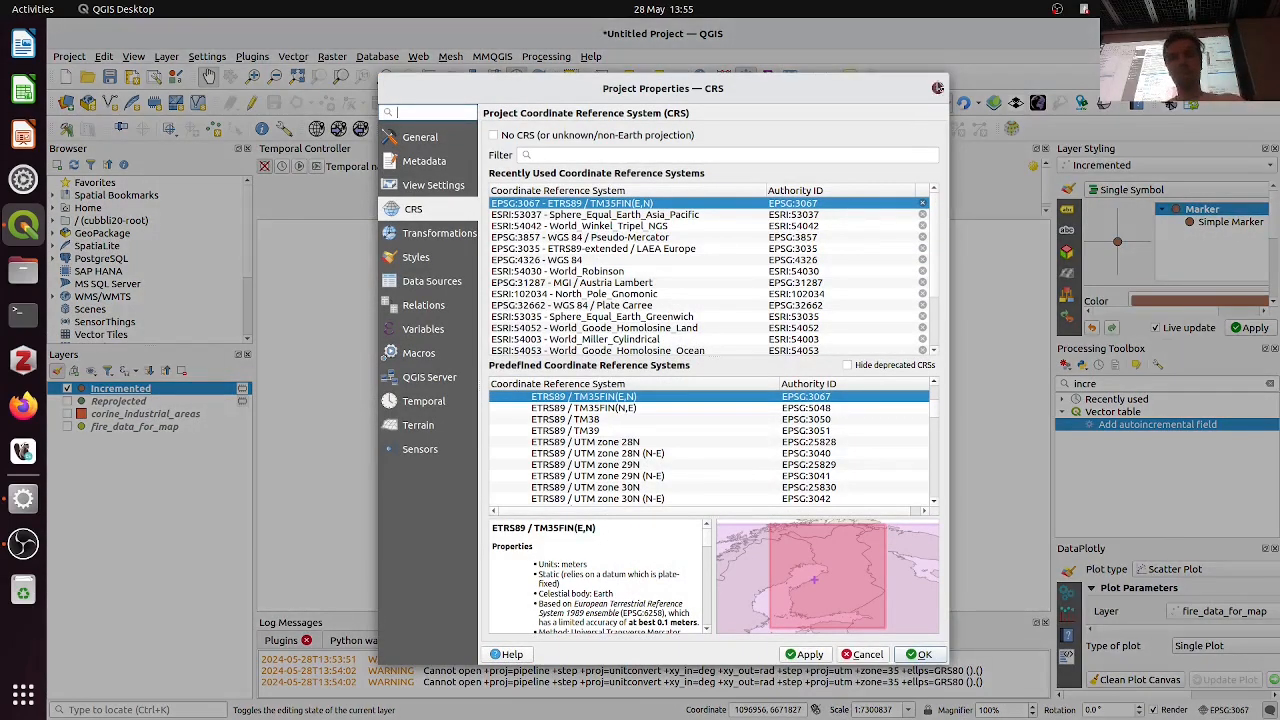
click(937, 89)
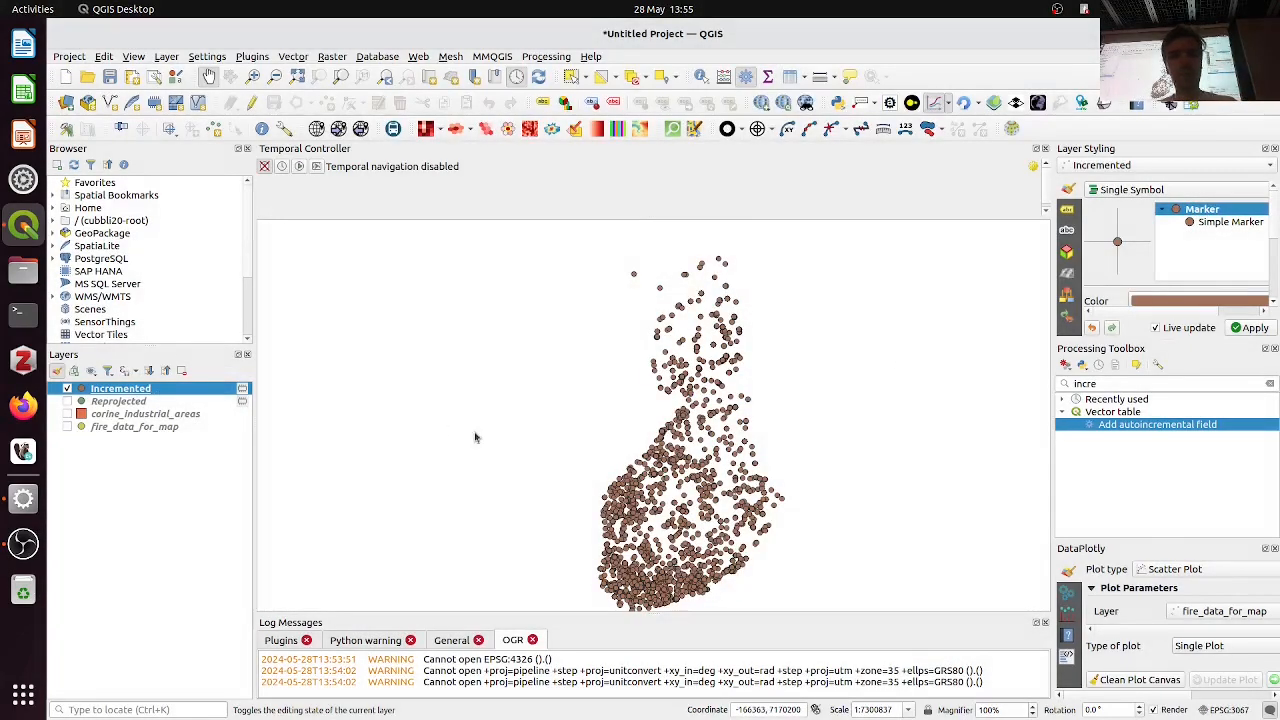
key(alt+Tab)
scroll(648, 421, down, 2)
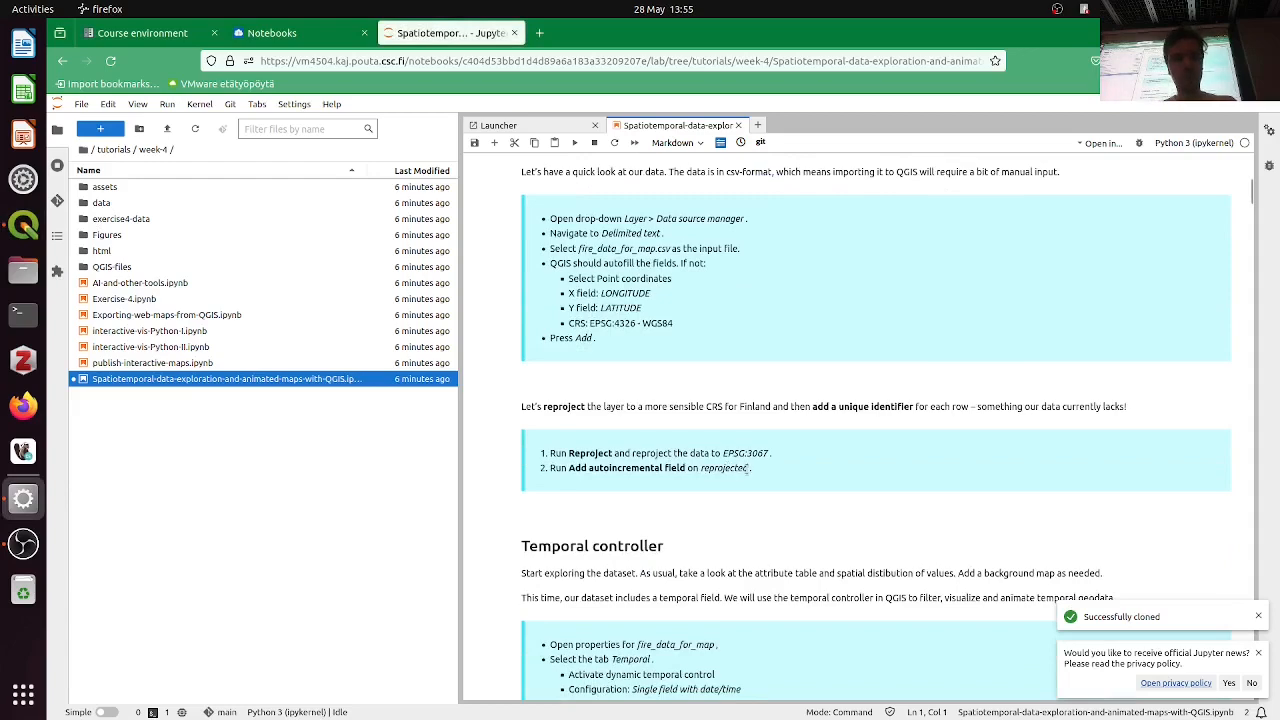
drag(754, 473, 554, 467)
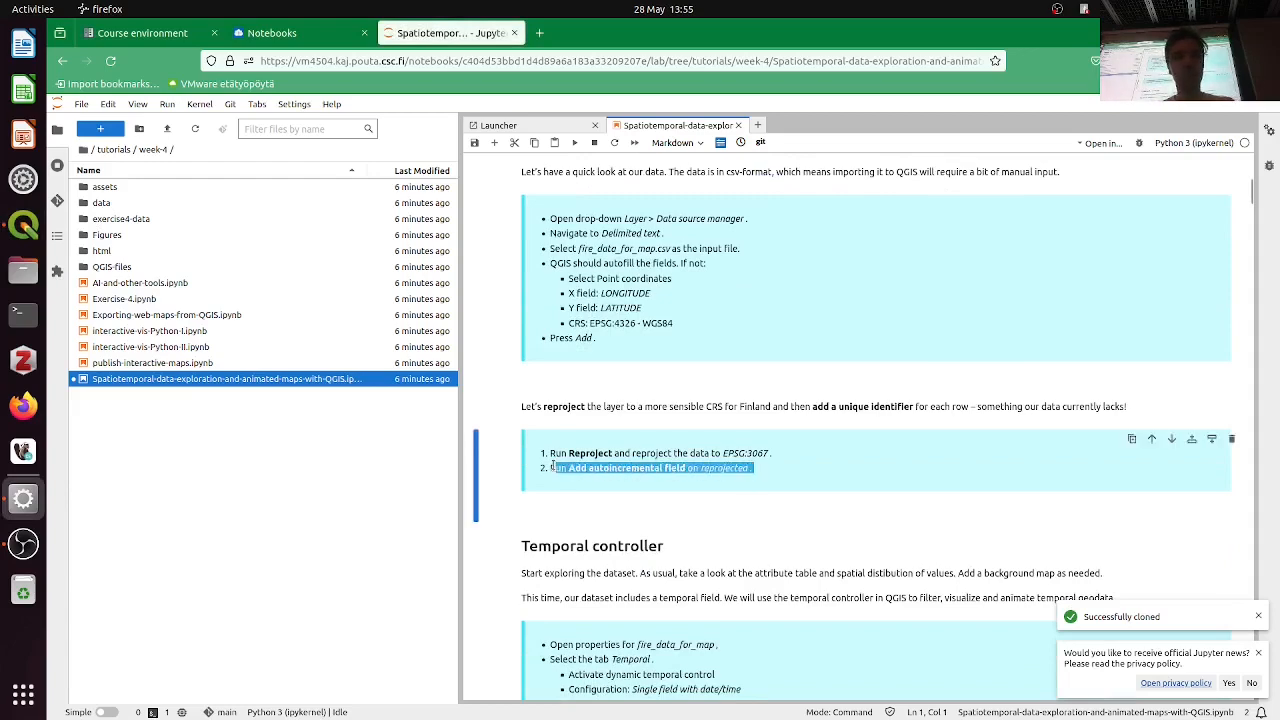
key(alt+Tab)
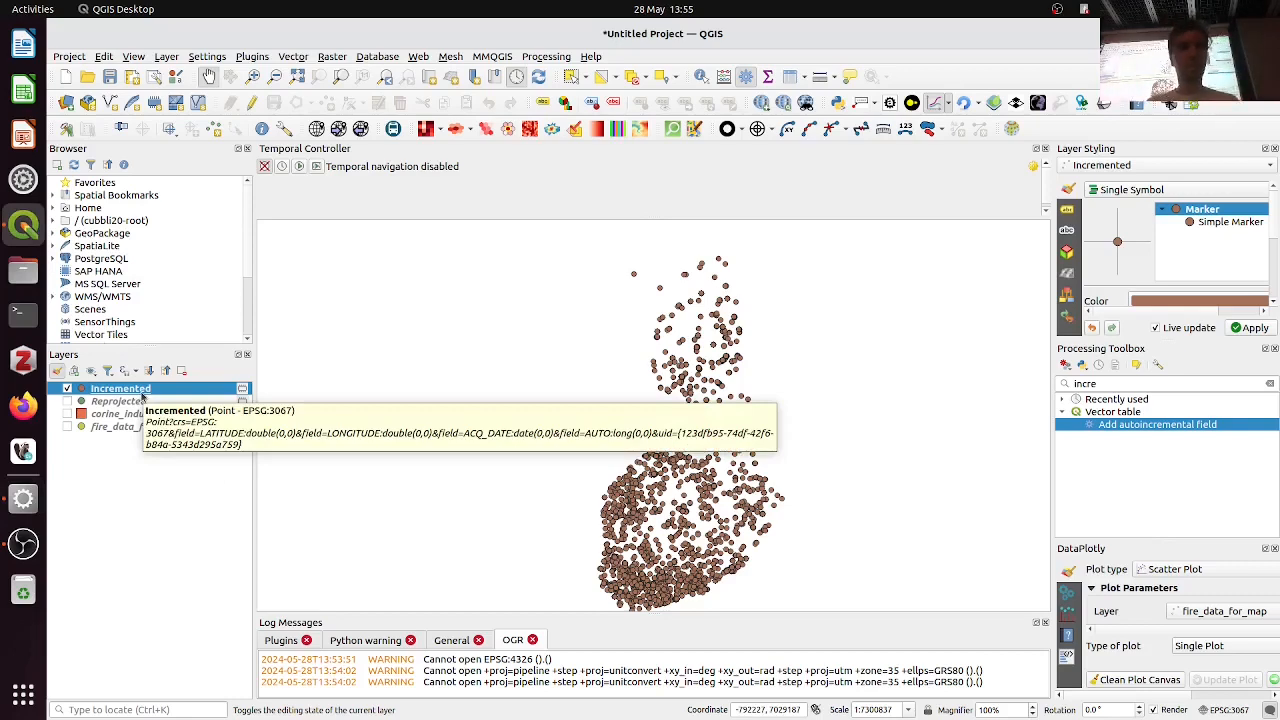
Examine the AUTO values in the Incremented layer's attribute table
right_click(142, 397)
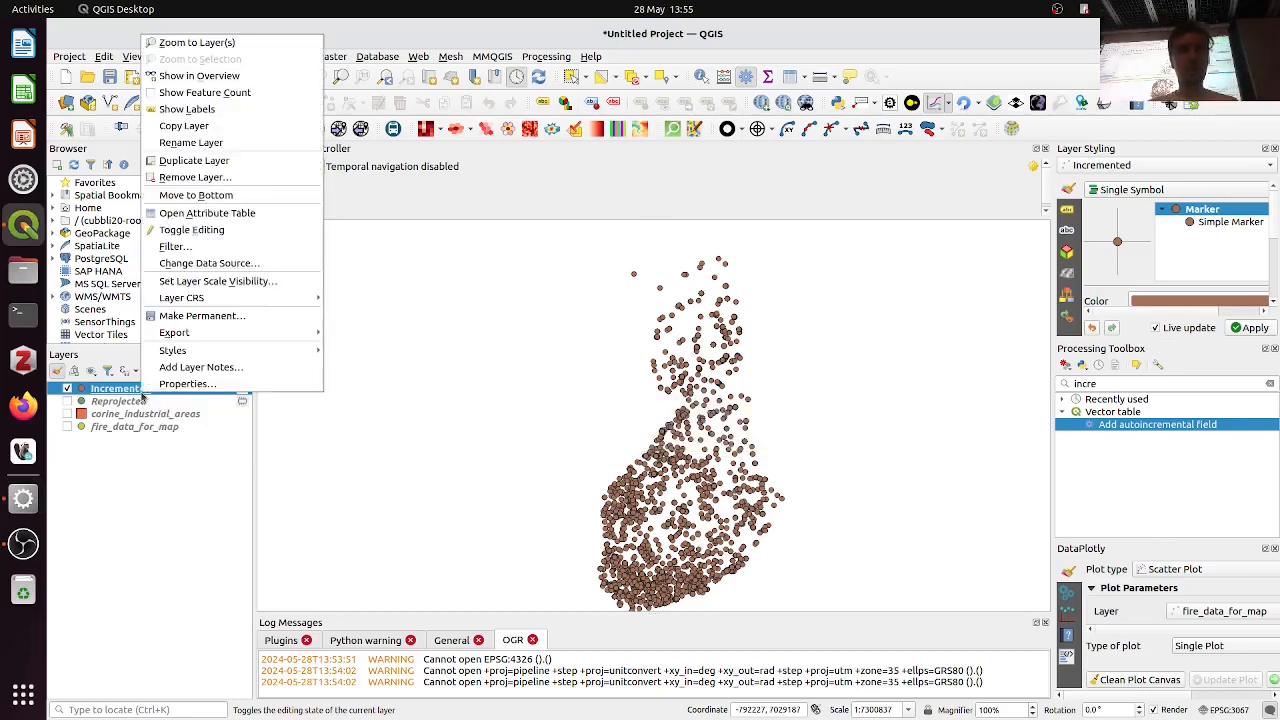
click(228, 214)
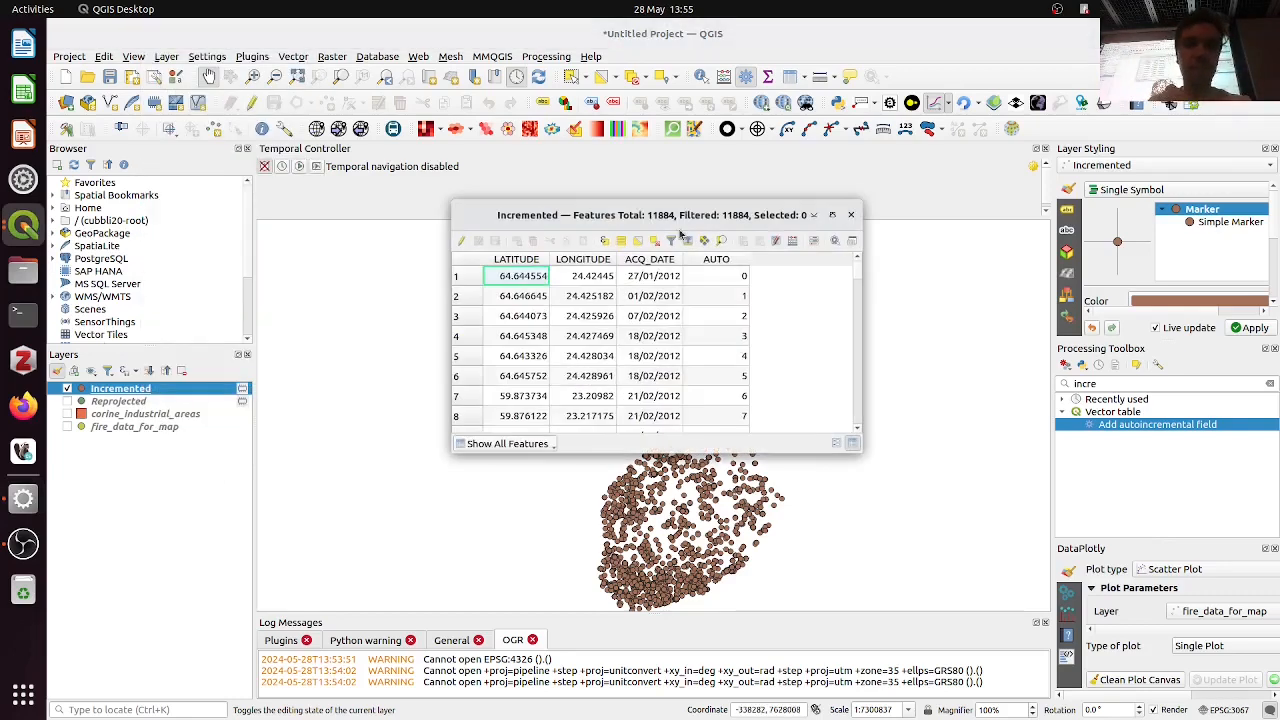
scroll(722, 305, down, 20)
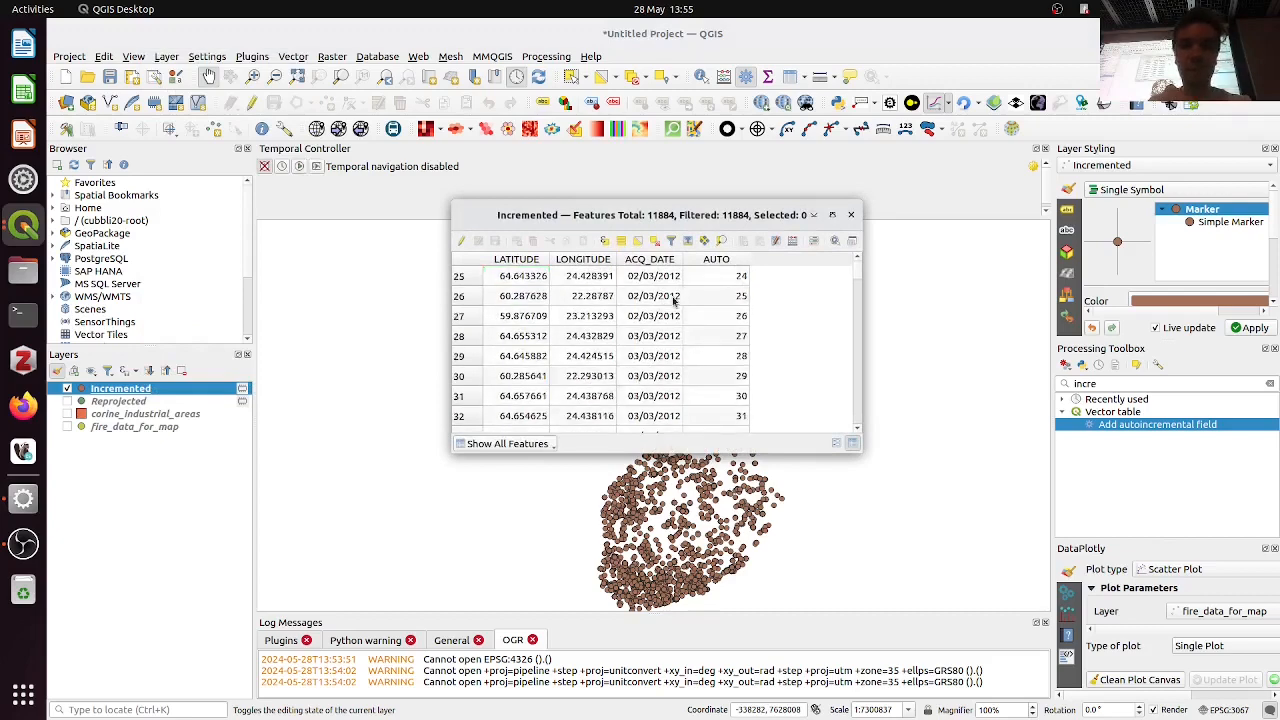
click(851, 215)
Switch to the Jupyter notebook in Firefox, read its Temporal controller instructions and return to QGIS
key(alt+Tab)
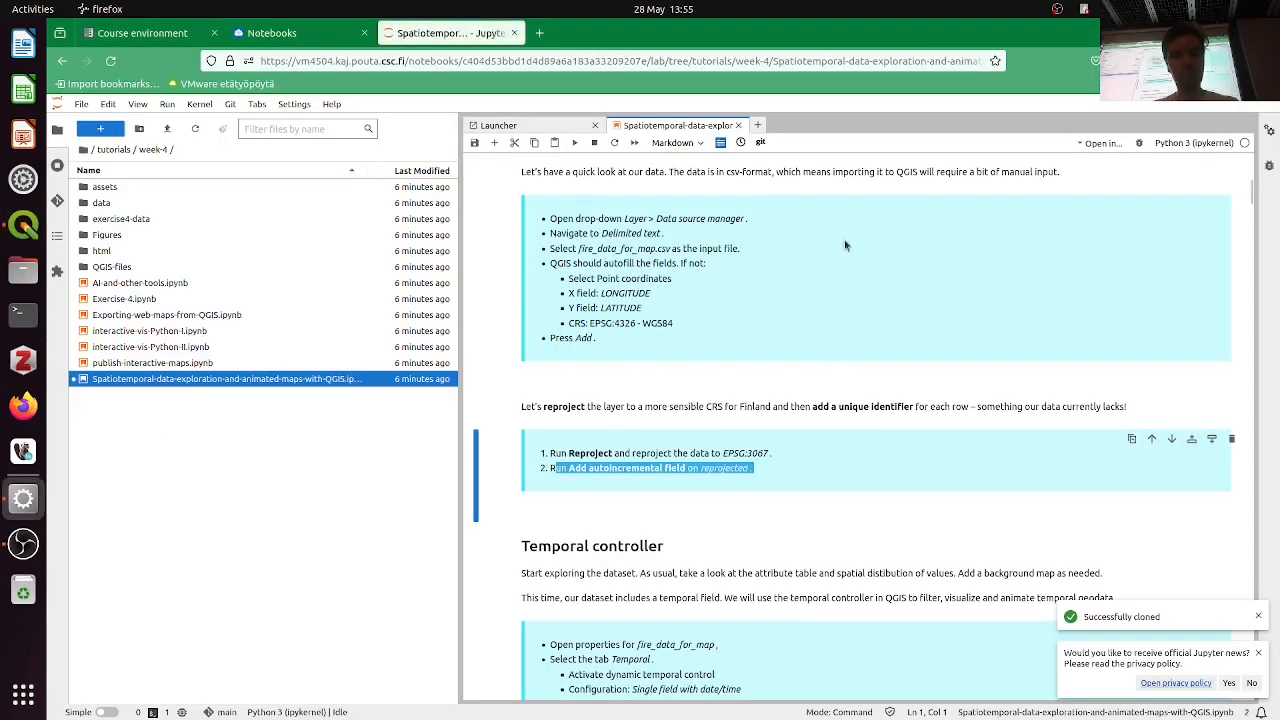
click(773, 450)
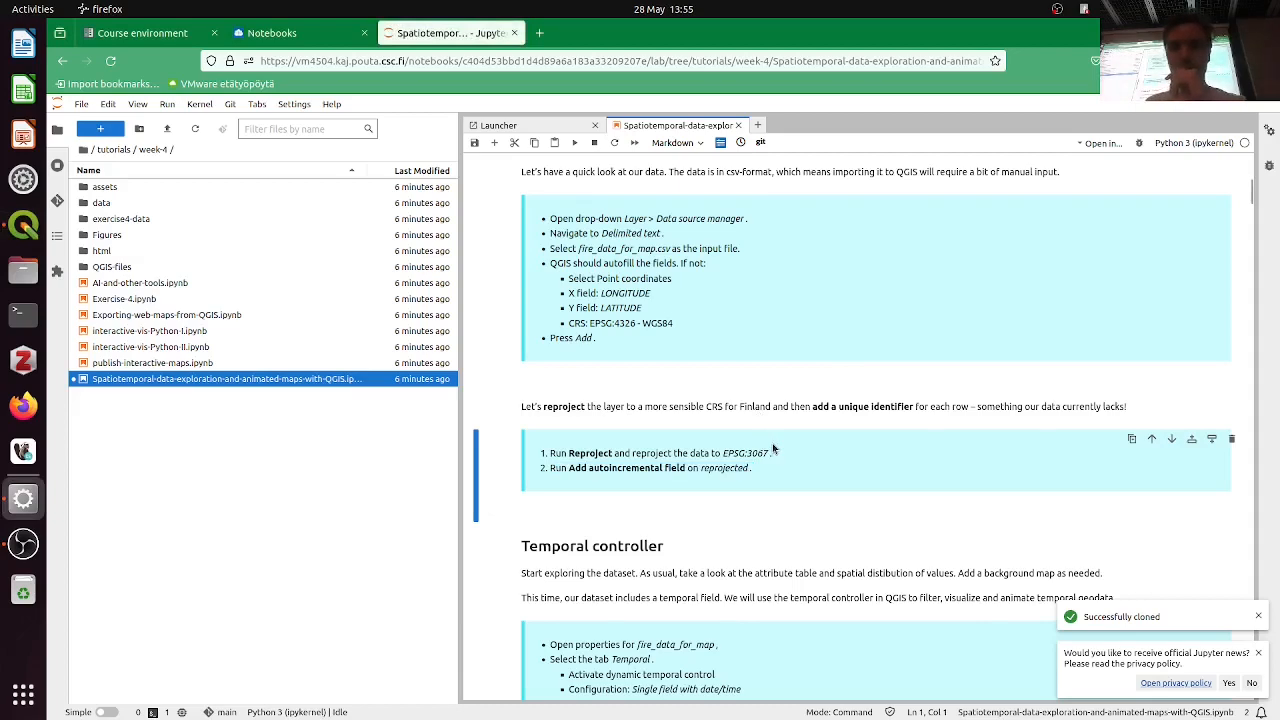
scroll(773, 450, down, 5)
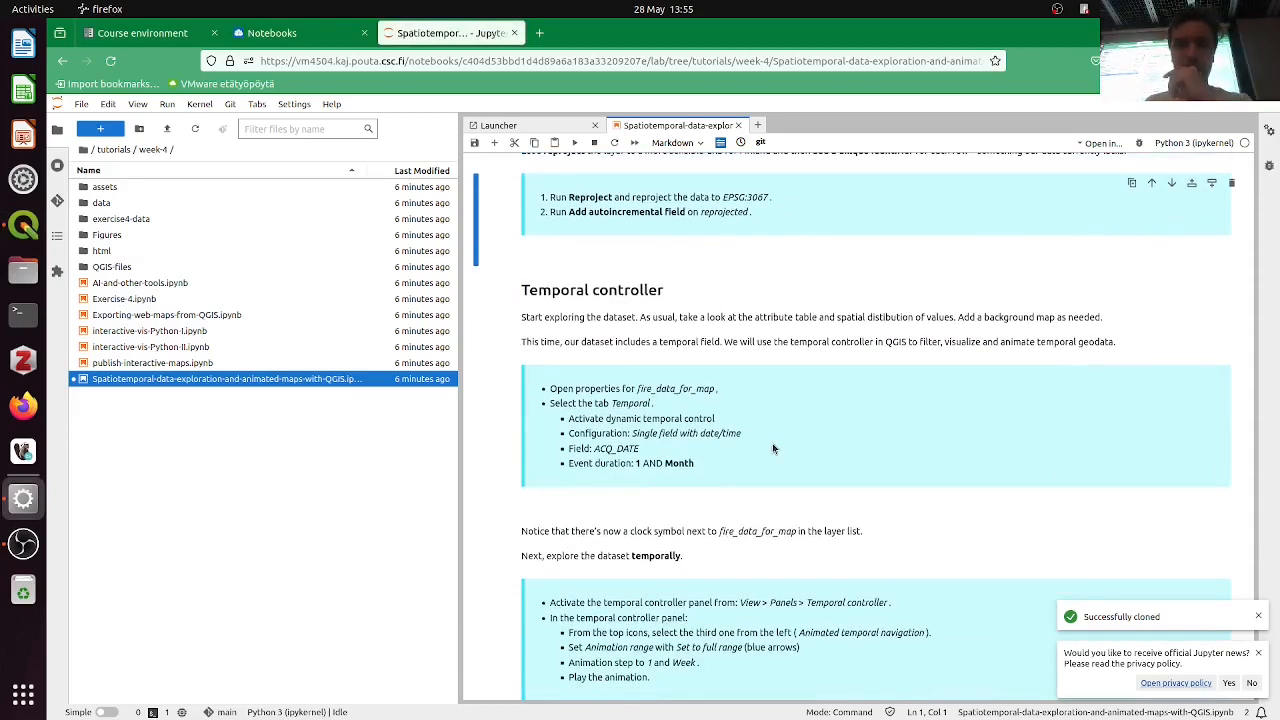
scroll(773, 449, down, 1)
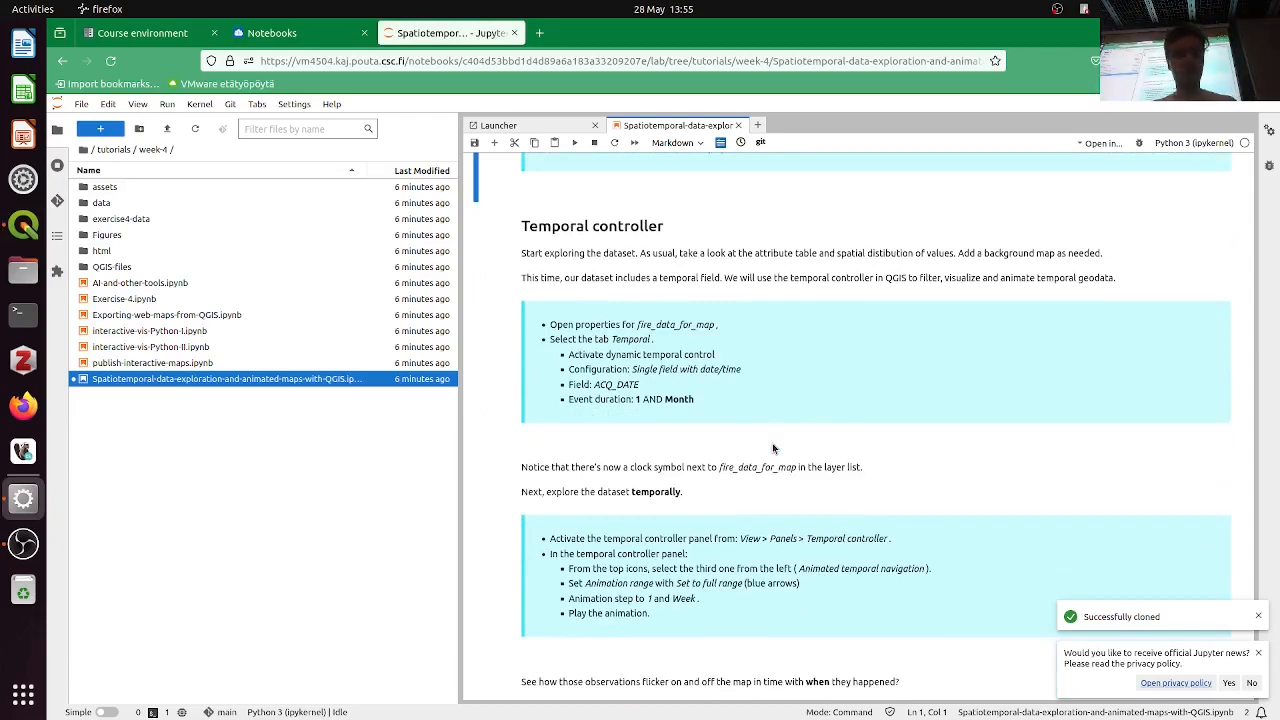
key(alt+Tab)
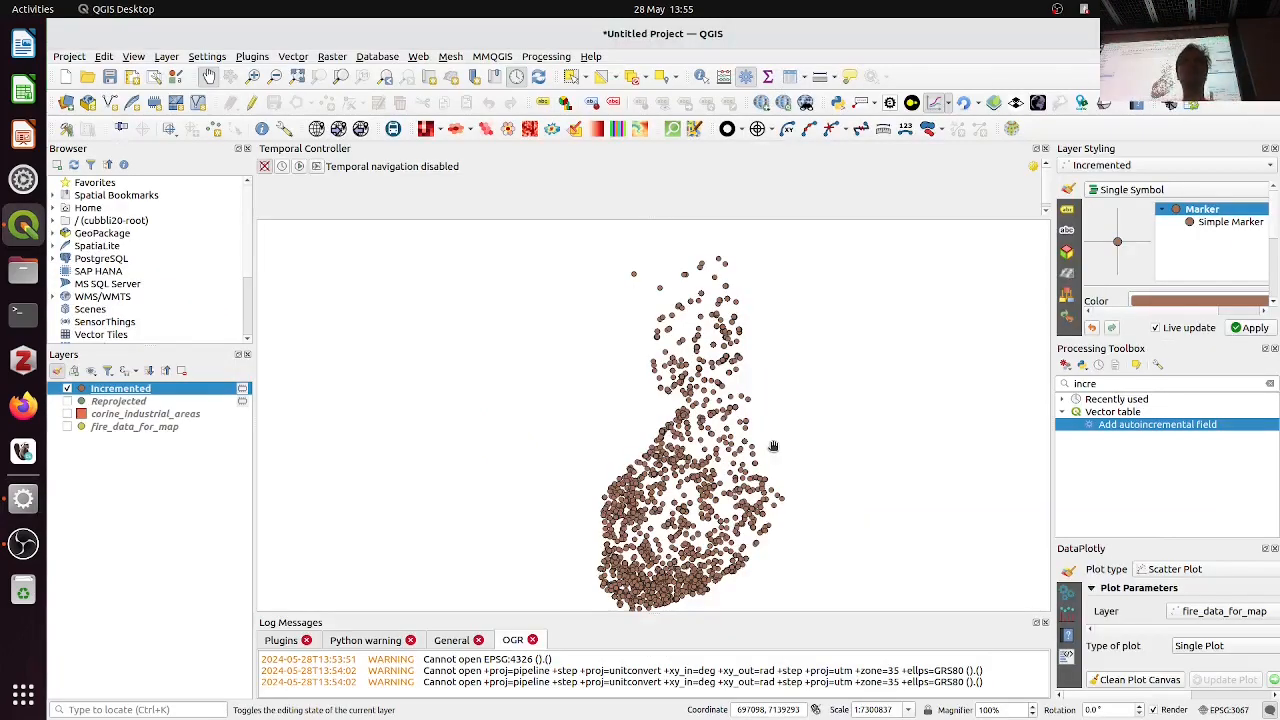
View the Temporal settings in the Incremented layer's properties, widen the dialog and close it
drag(788, 510, 772, 495)
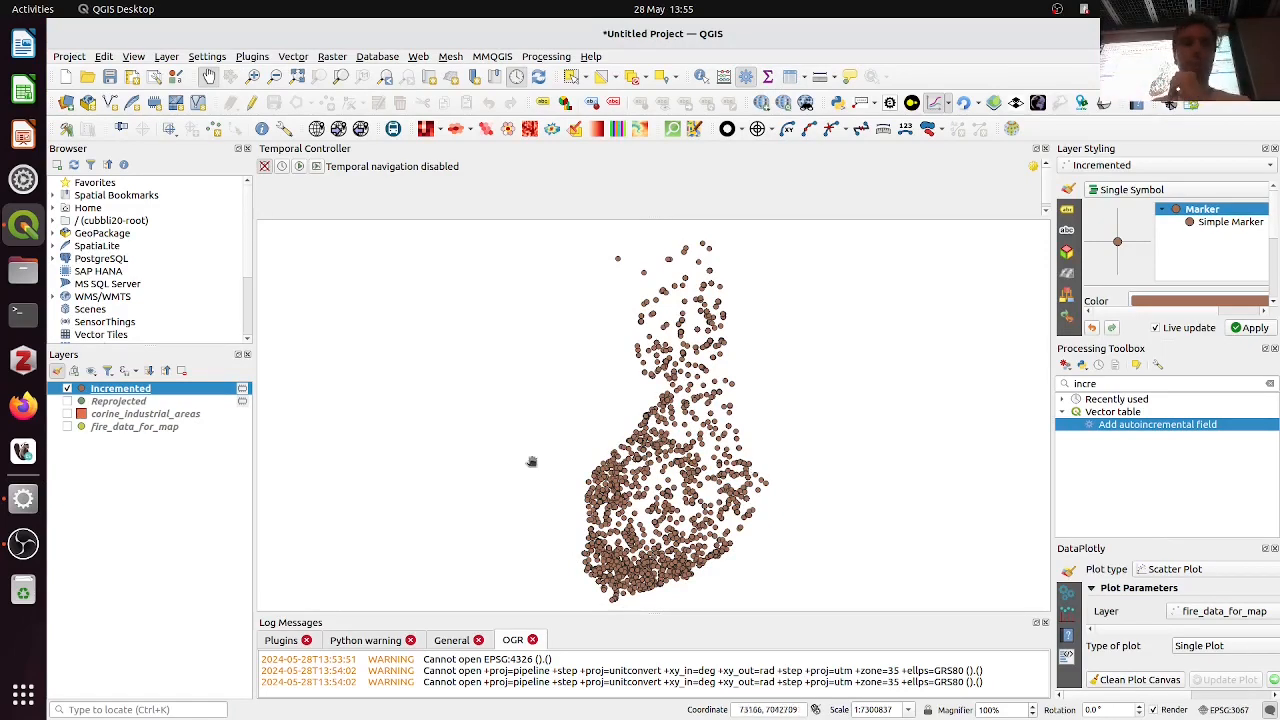
right_click(147, 395)
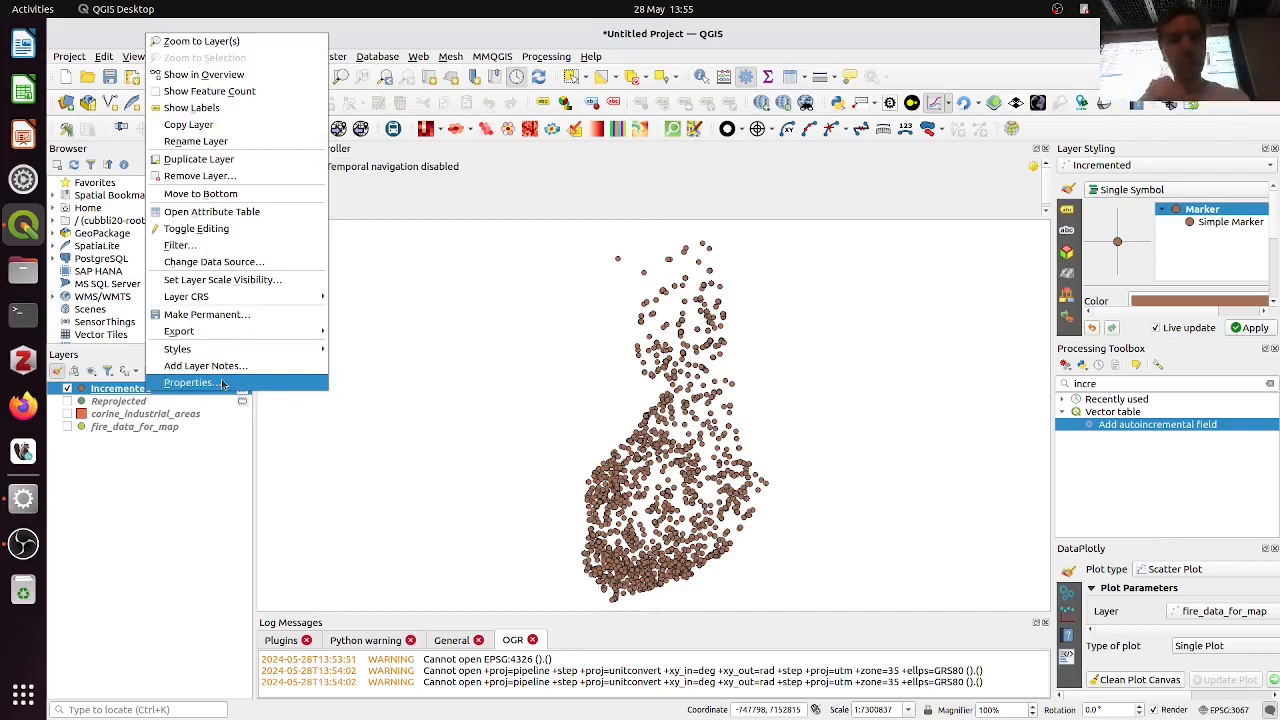
click(190, 383)
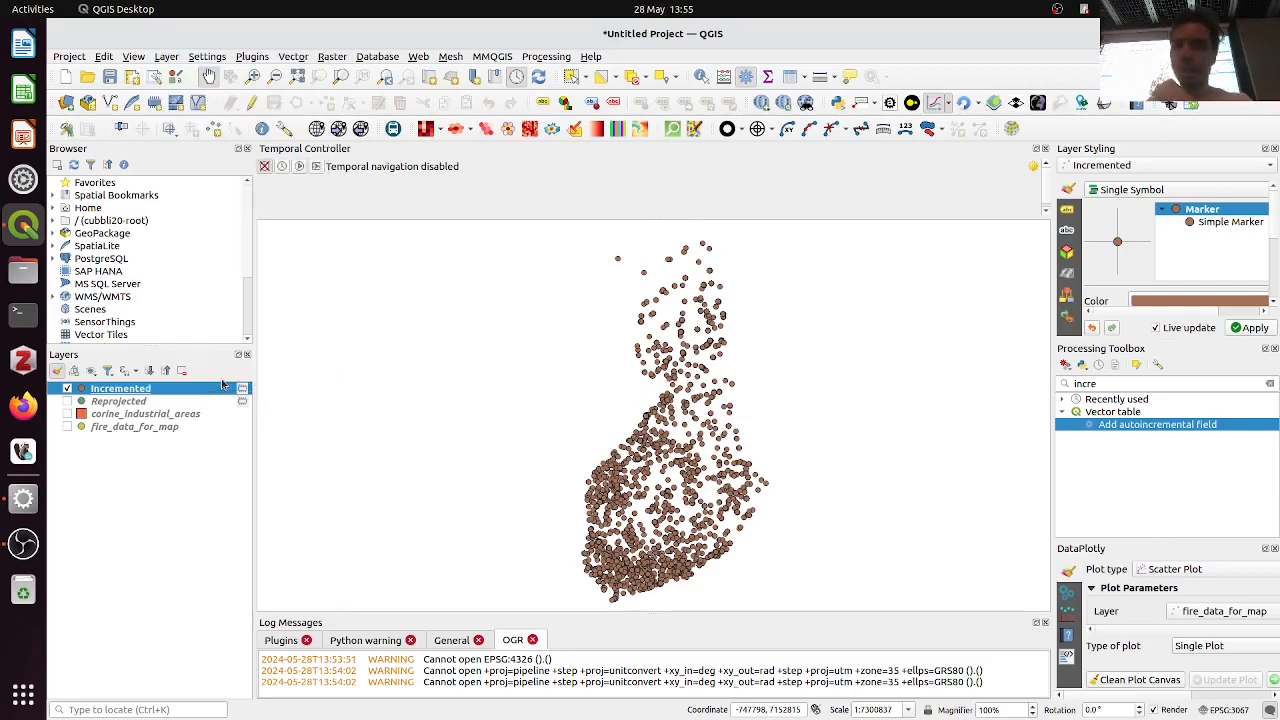
scroll(490, 484, down, 2)
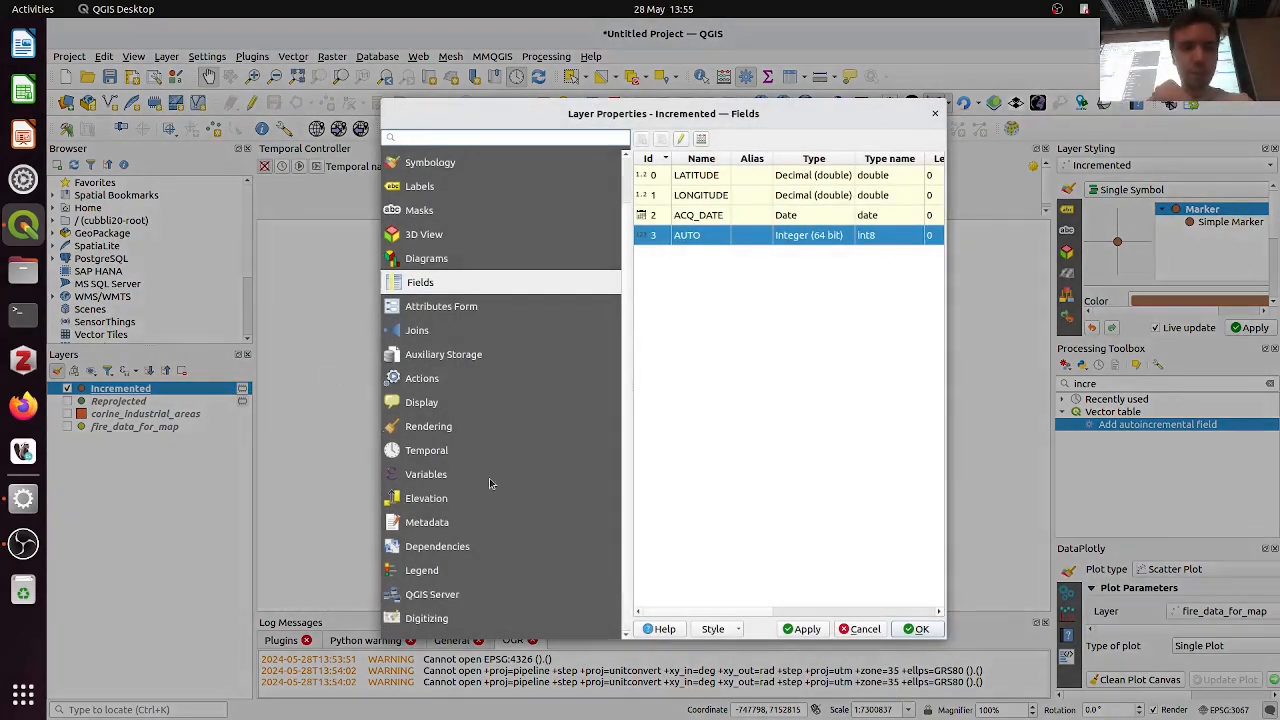
scroll(490, 484, up, 2)
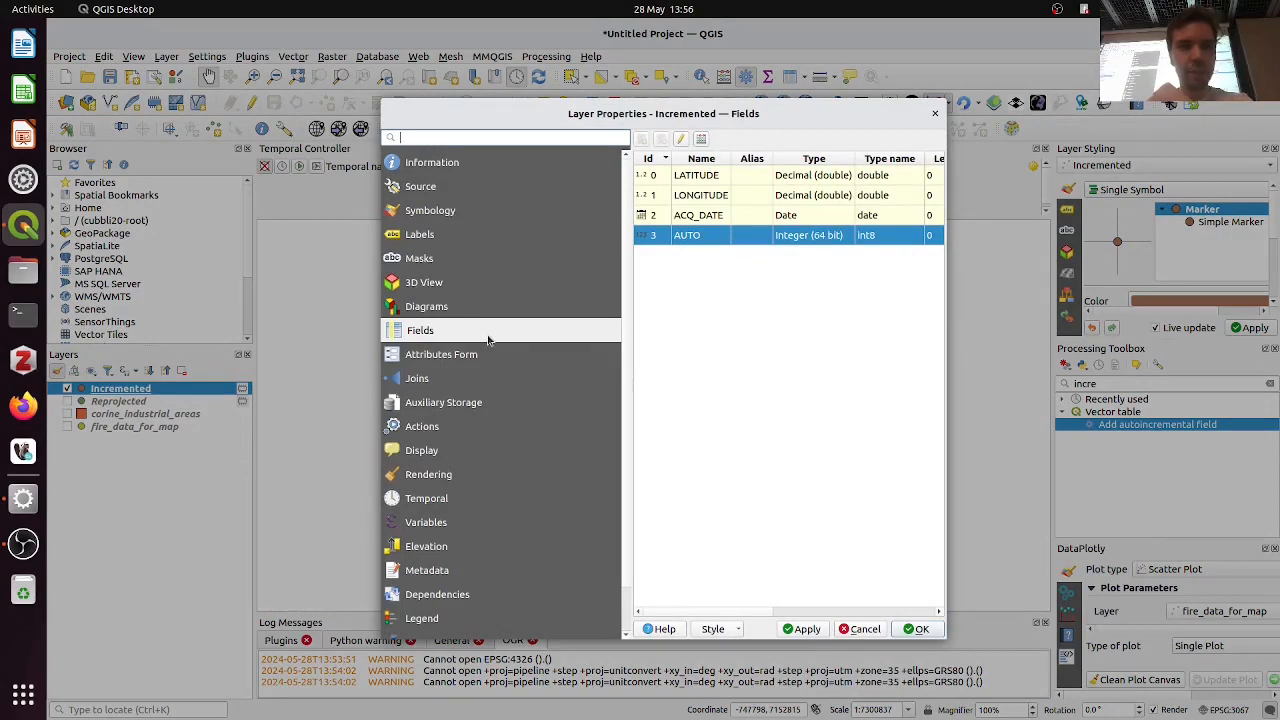
click(428, 500)
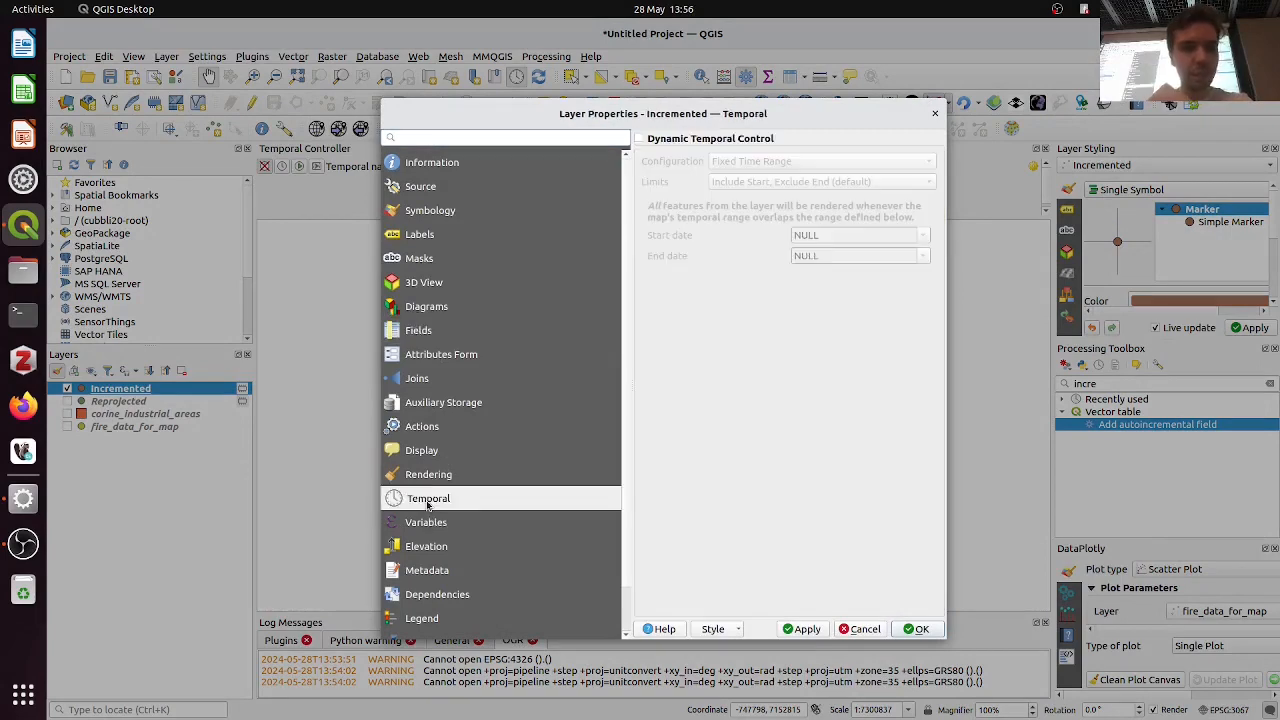
drag(380, 318, 277, 303)
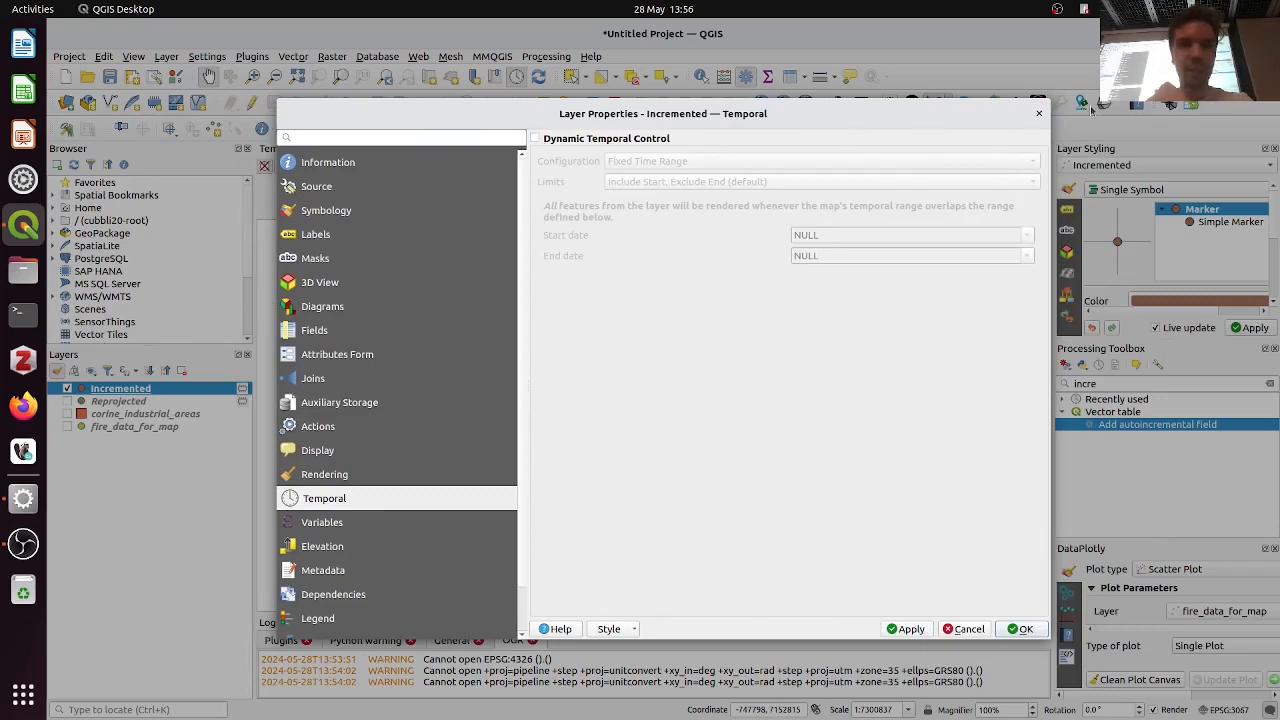
click(1040, 114)
Enable dynamic temporal control for the Incremented layer, using Single Field with Date/Time and the ACQ_DATE field
right_click(147, 390)
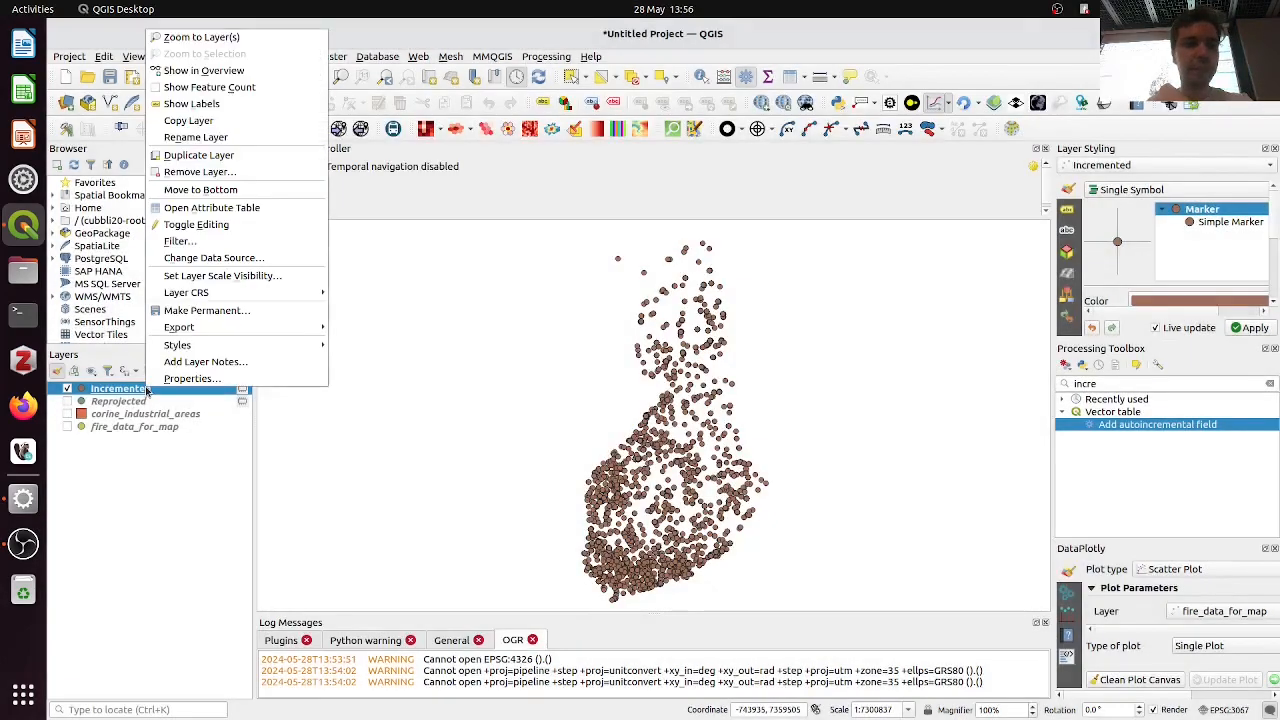
click(192, 378)
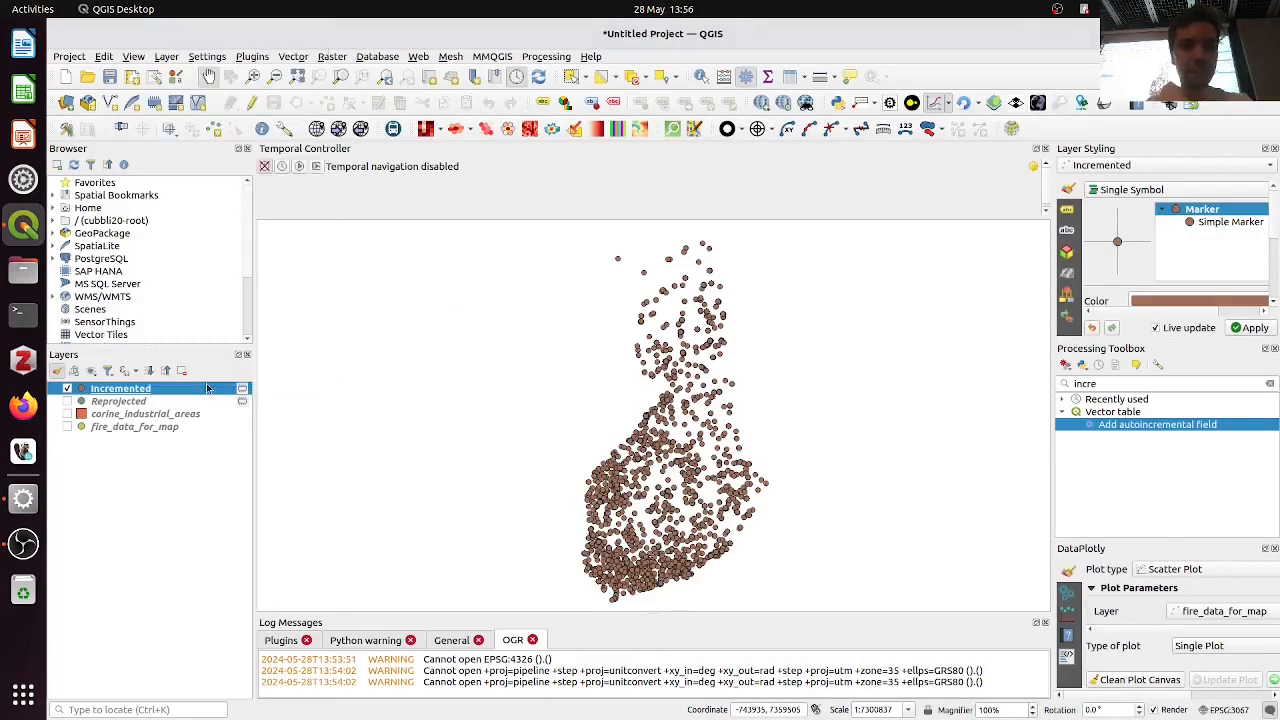
scroll(313, 494, down, 1)
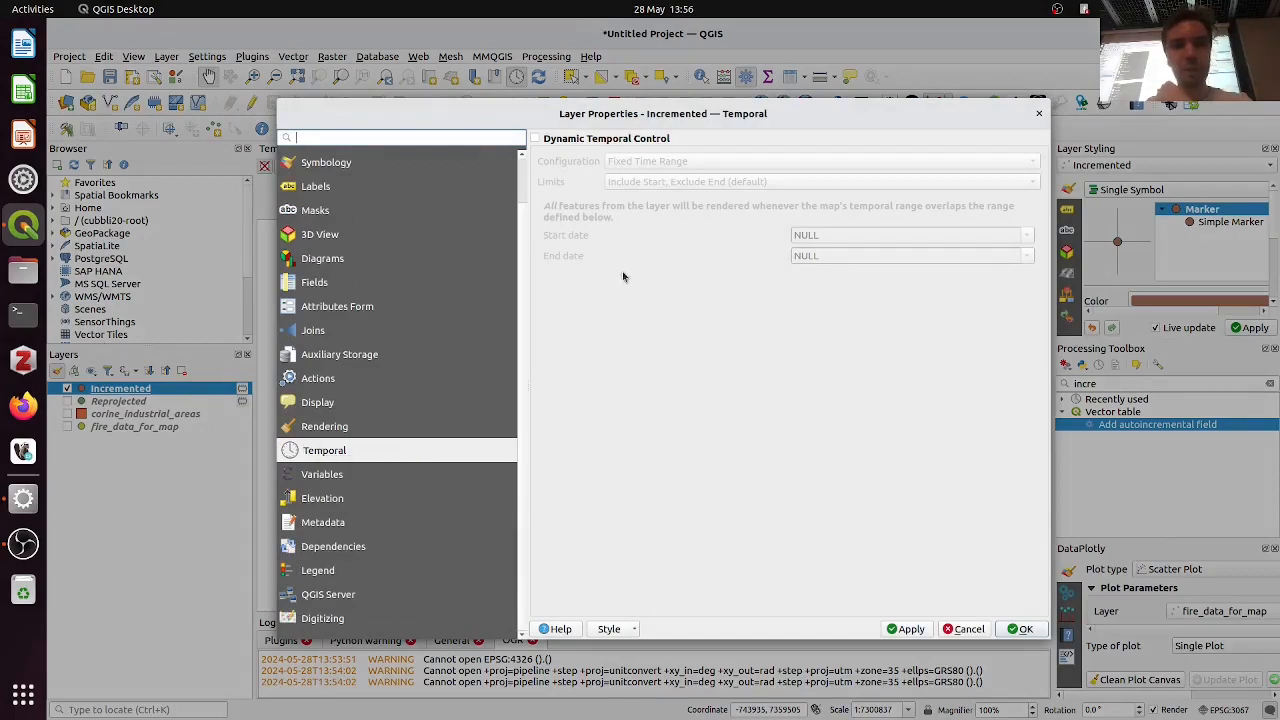
click(537, 139)
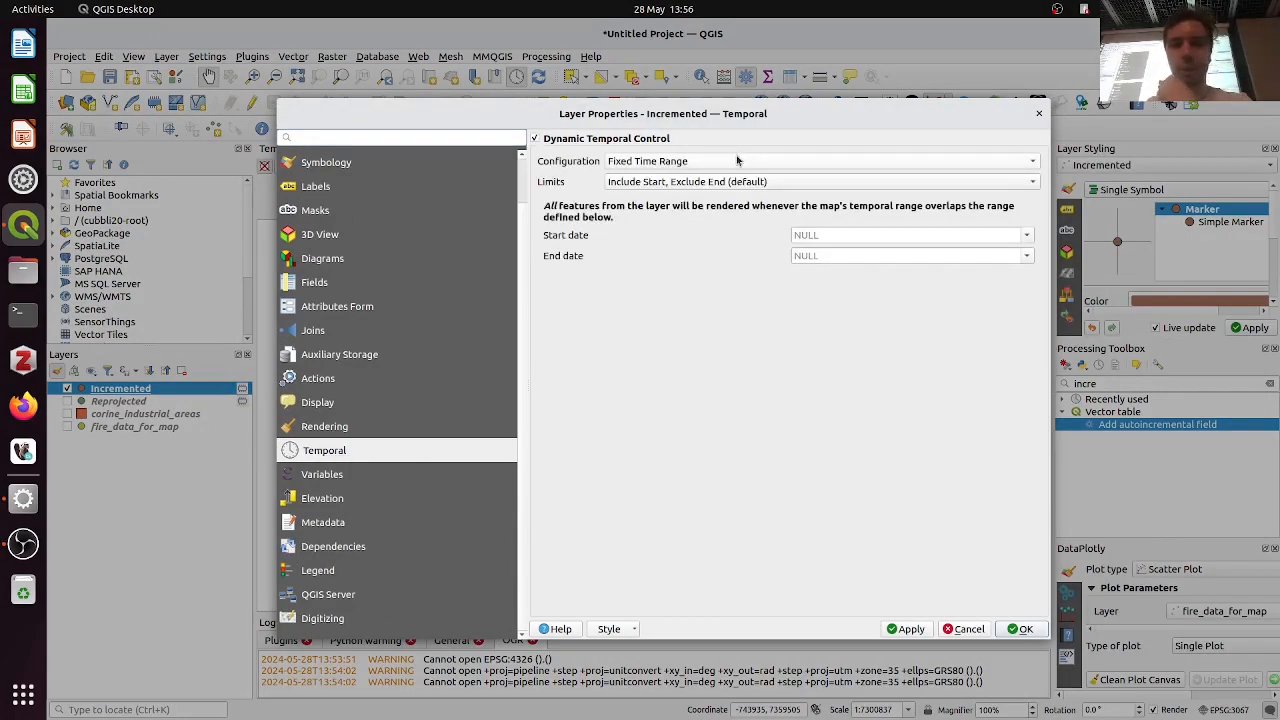
click(736, 161)
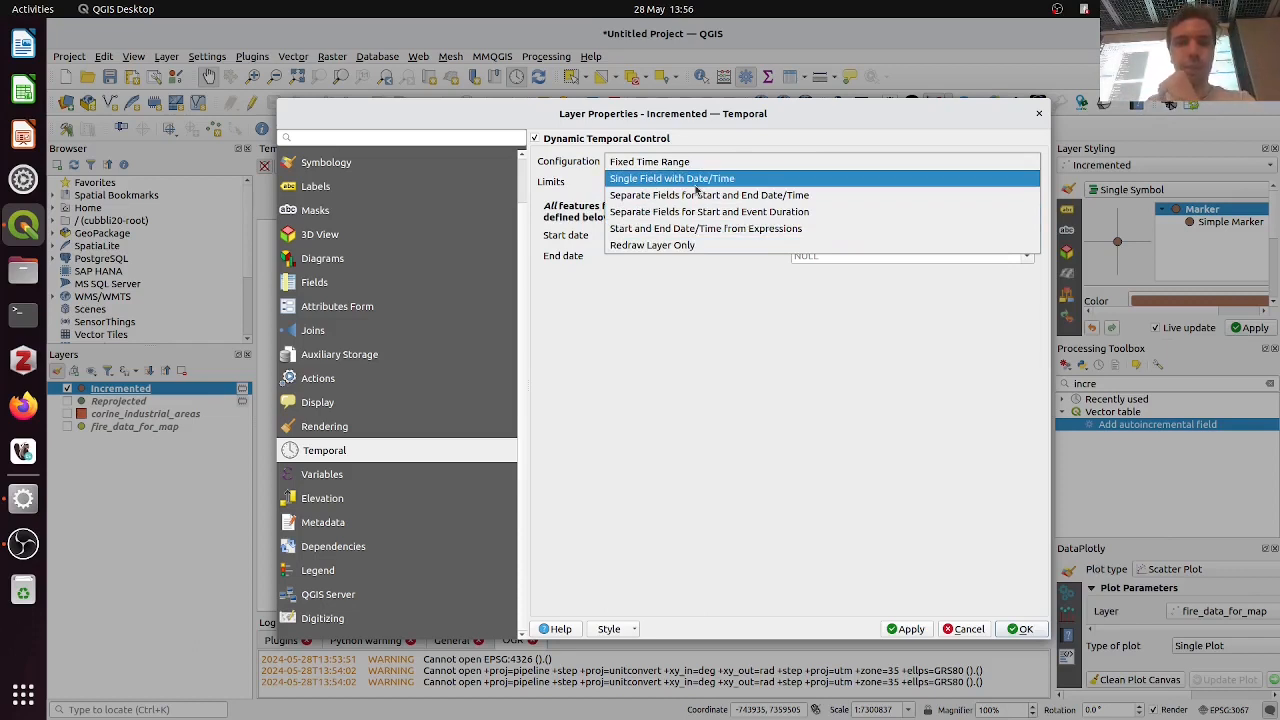
click(697, 182)
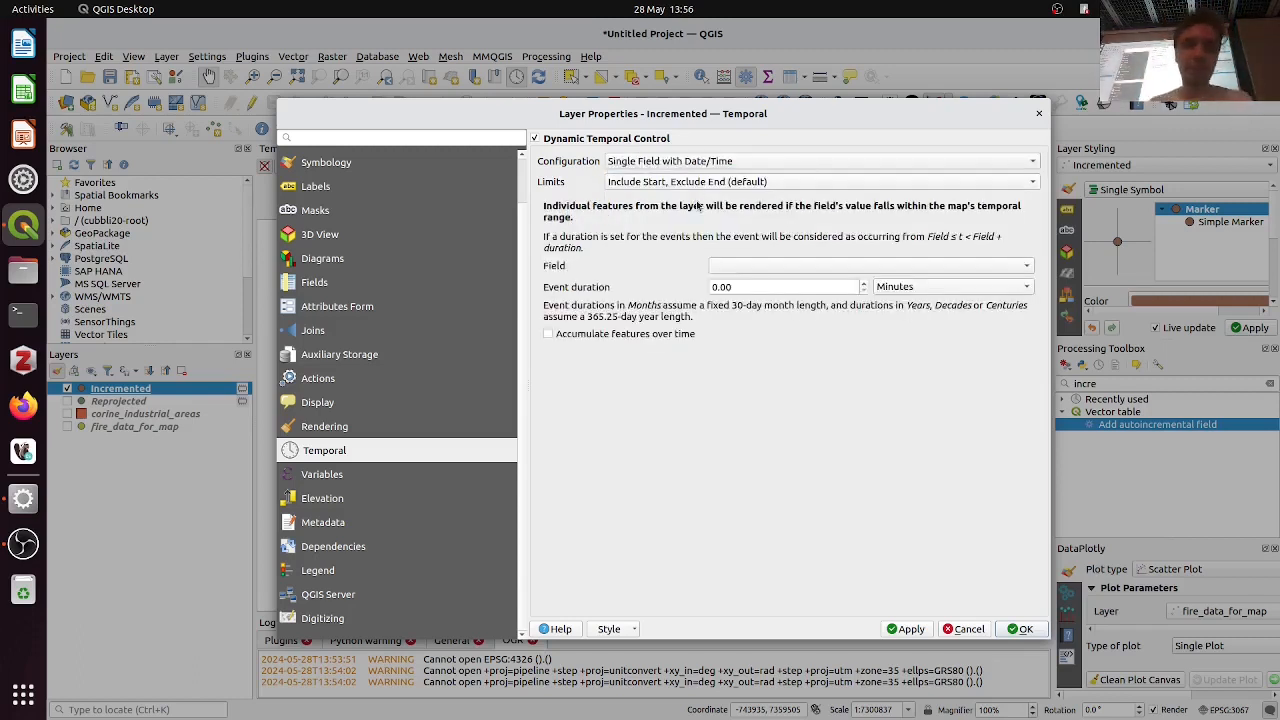
click(770, 266)
click(773, 265)
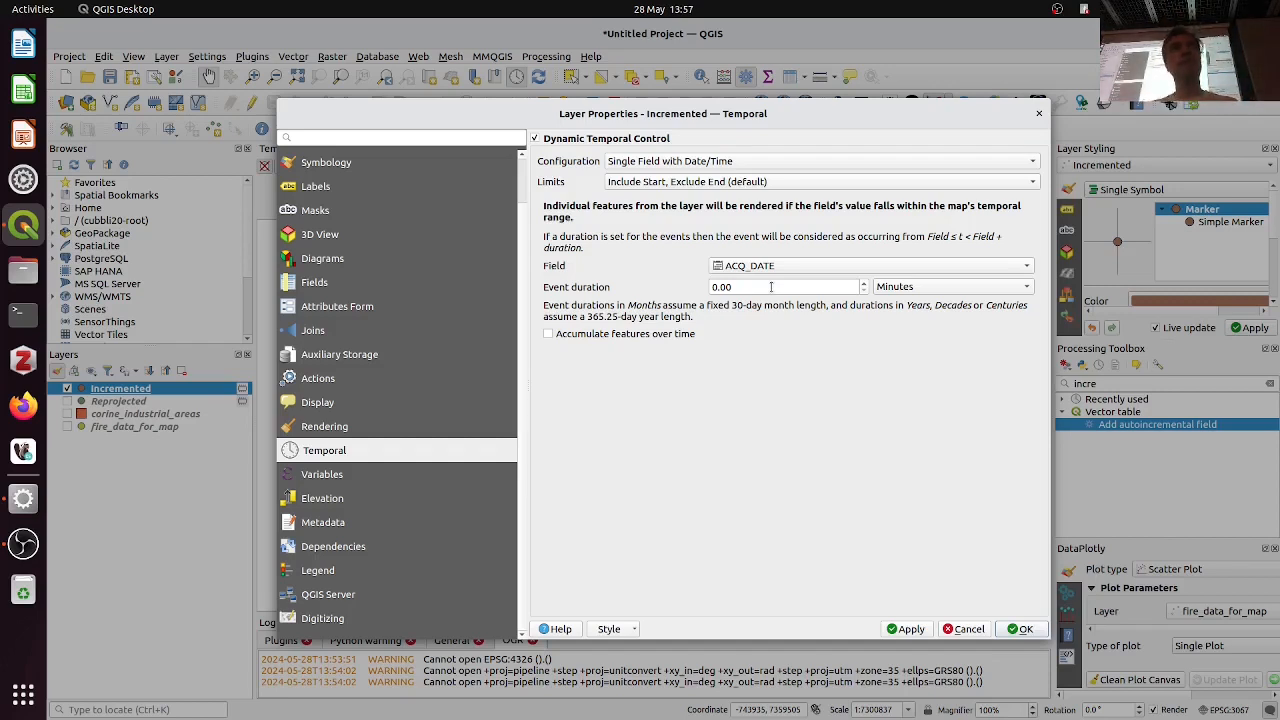
Set the event duration to 1 month, as given in the Jupyter notebook in Firefox, and accept the Incremented layer's properties in QGIS
double_click(771, 287)
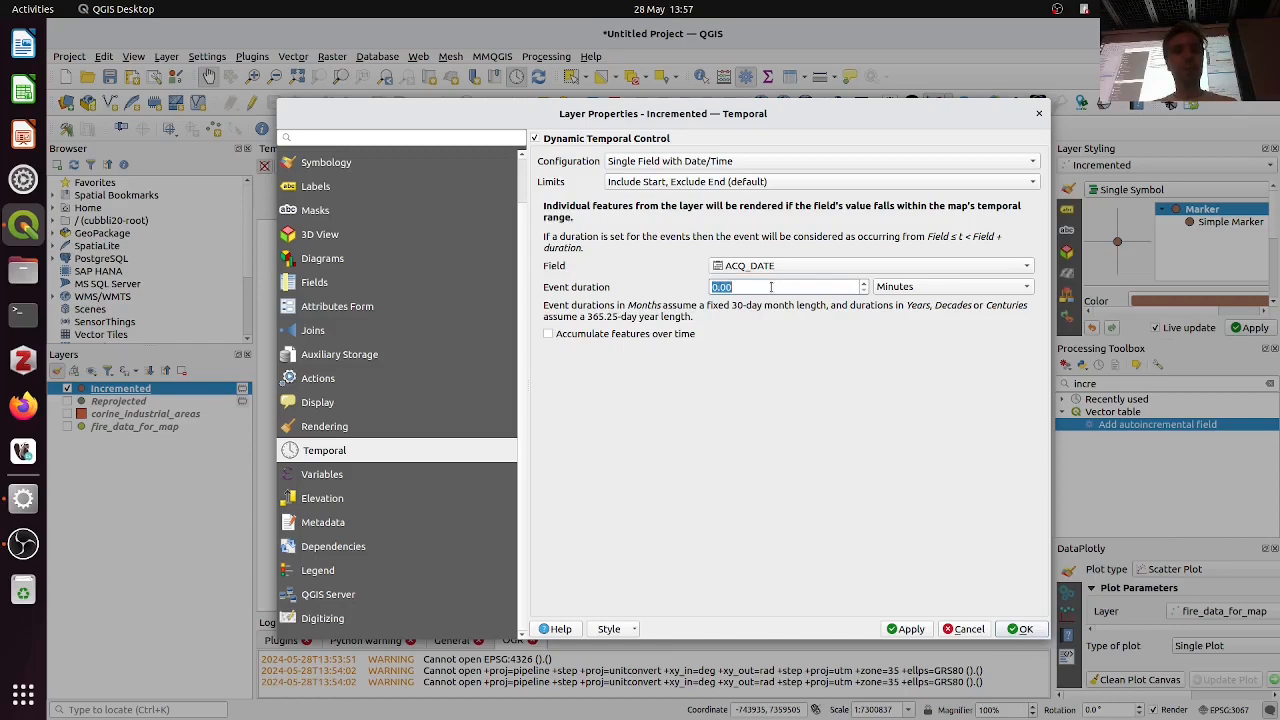
click(925, 287)
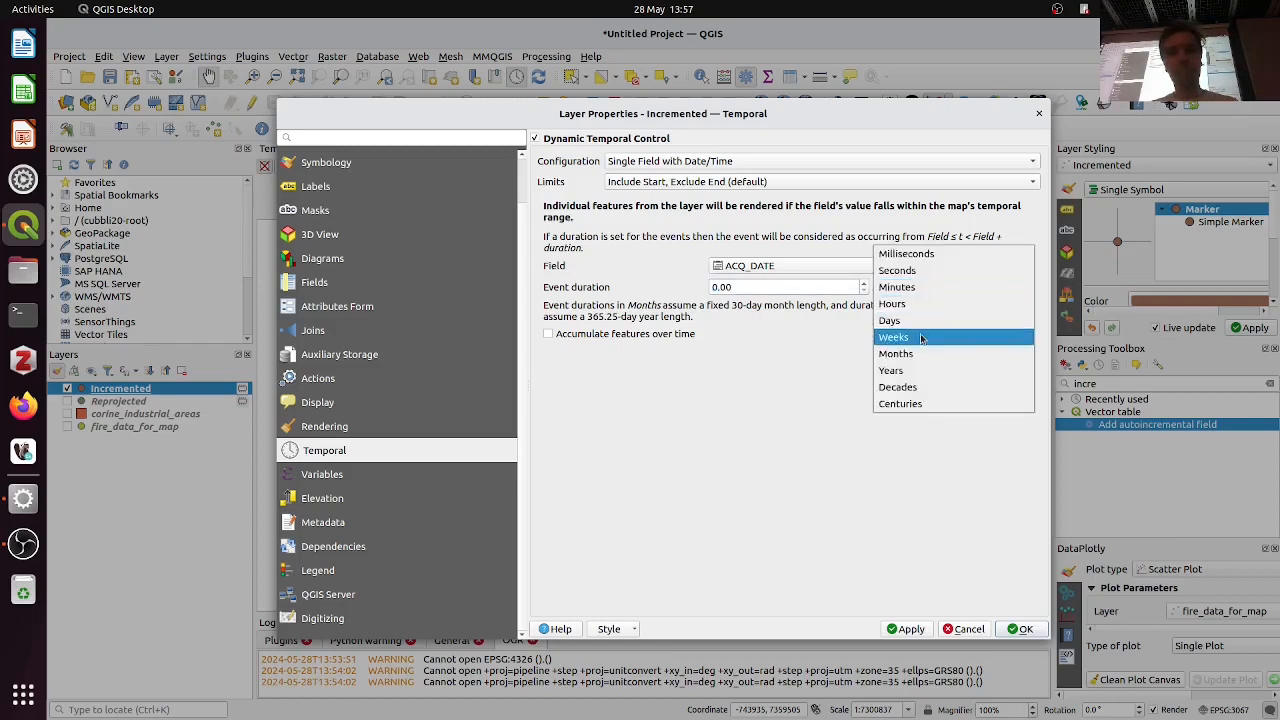
key(alt+Tab)
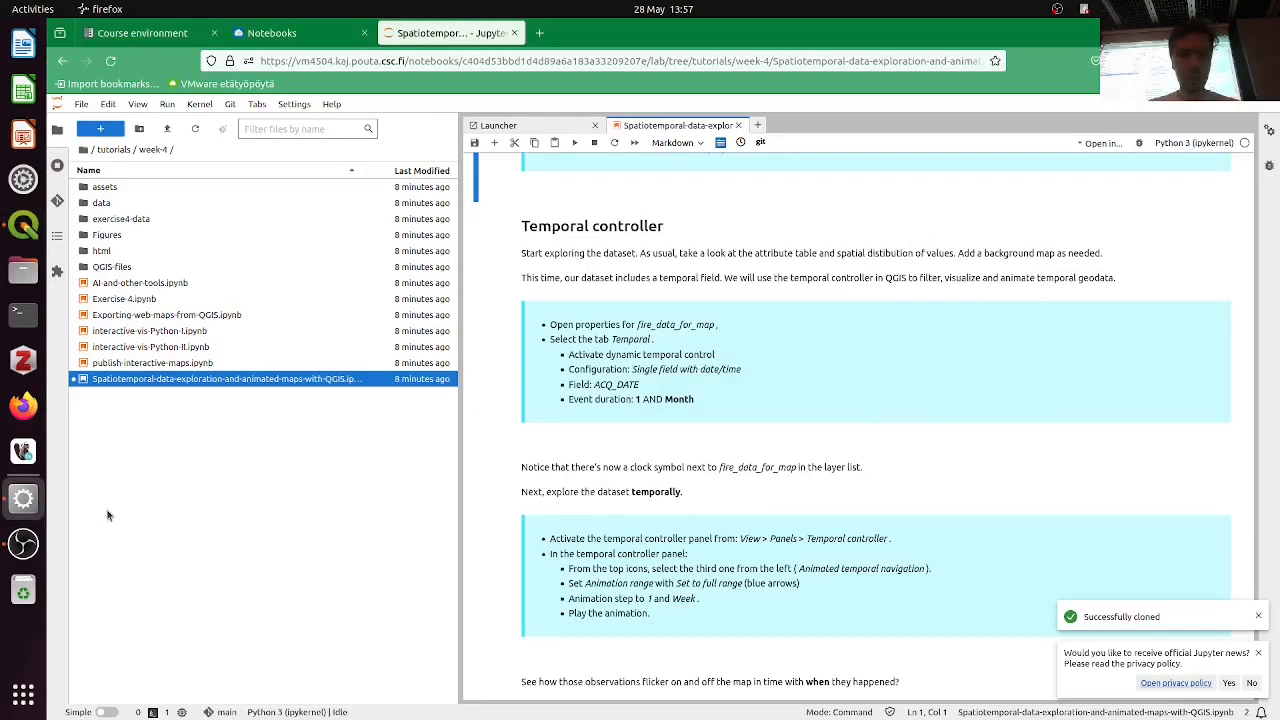
key(alt+Tab)
click(753, 292)
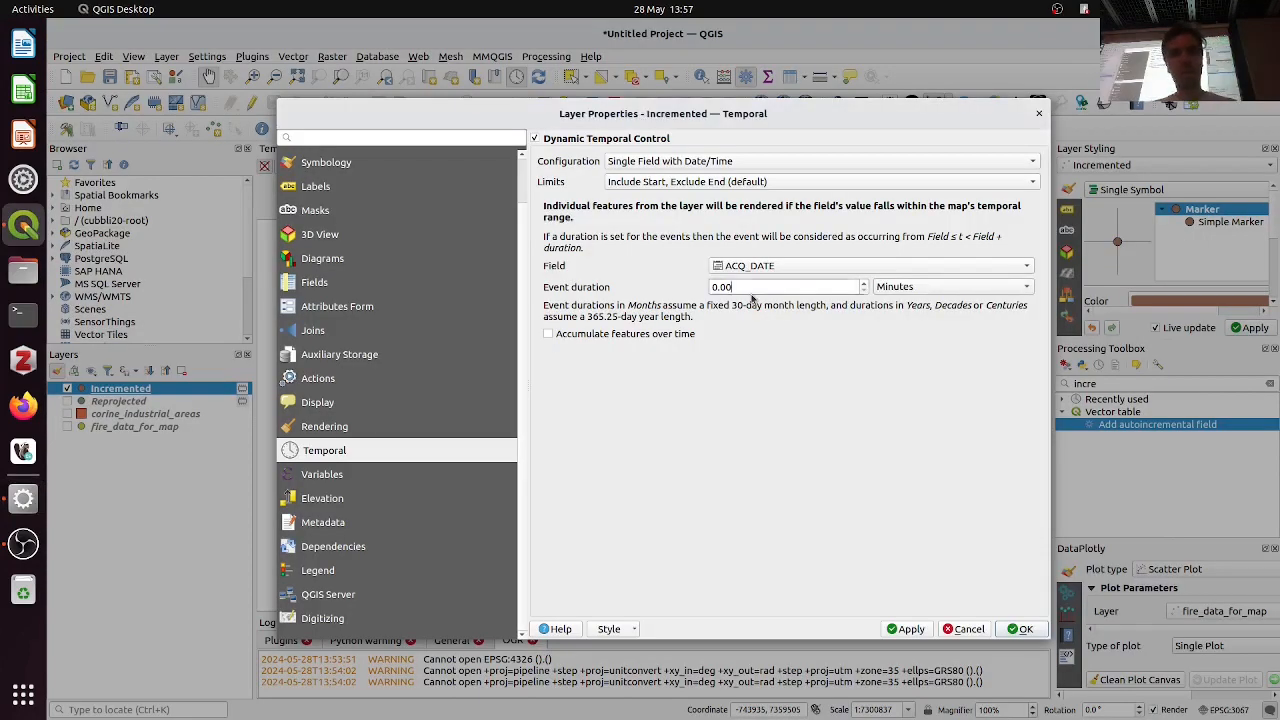
drag(735, 288, 712, 288)
text(1)
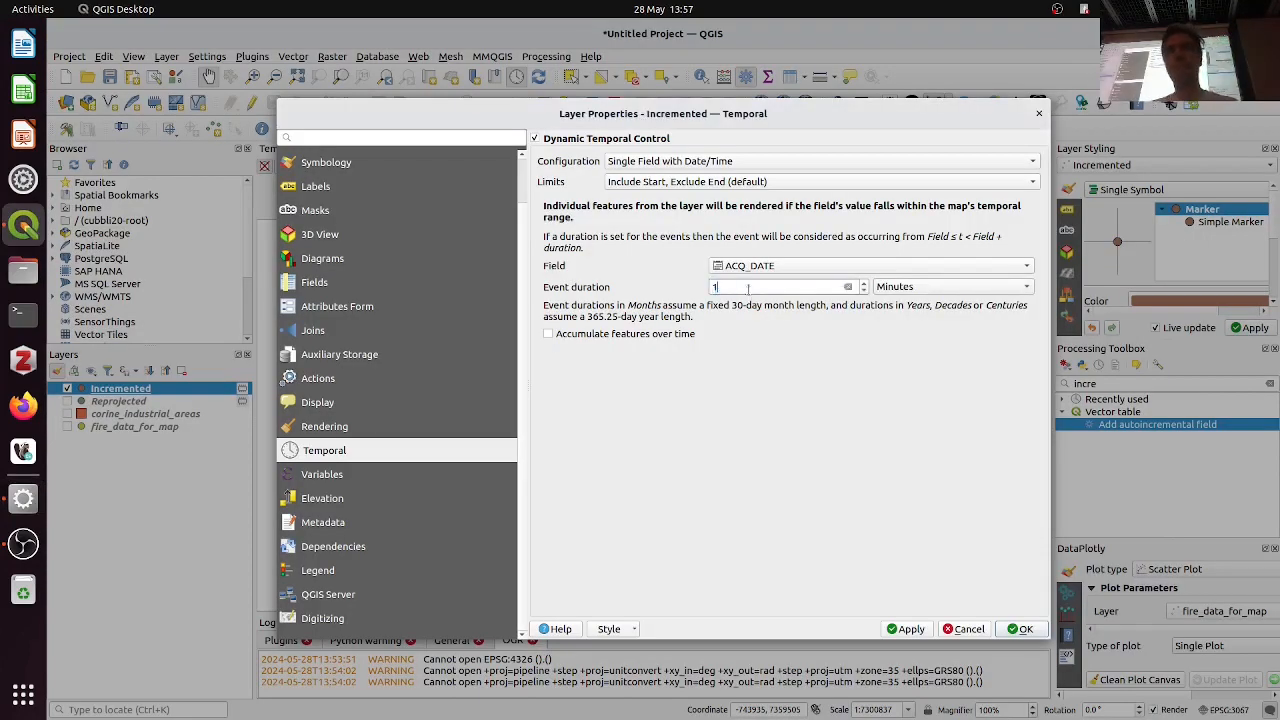
click(940, 287)
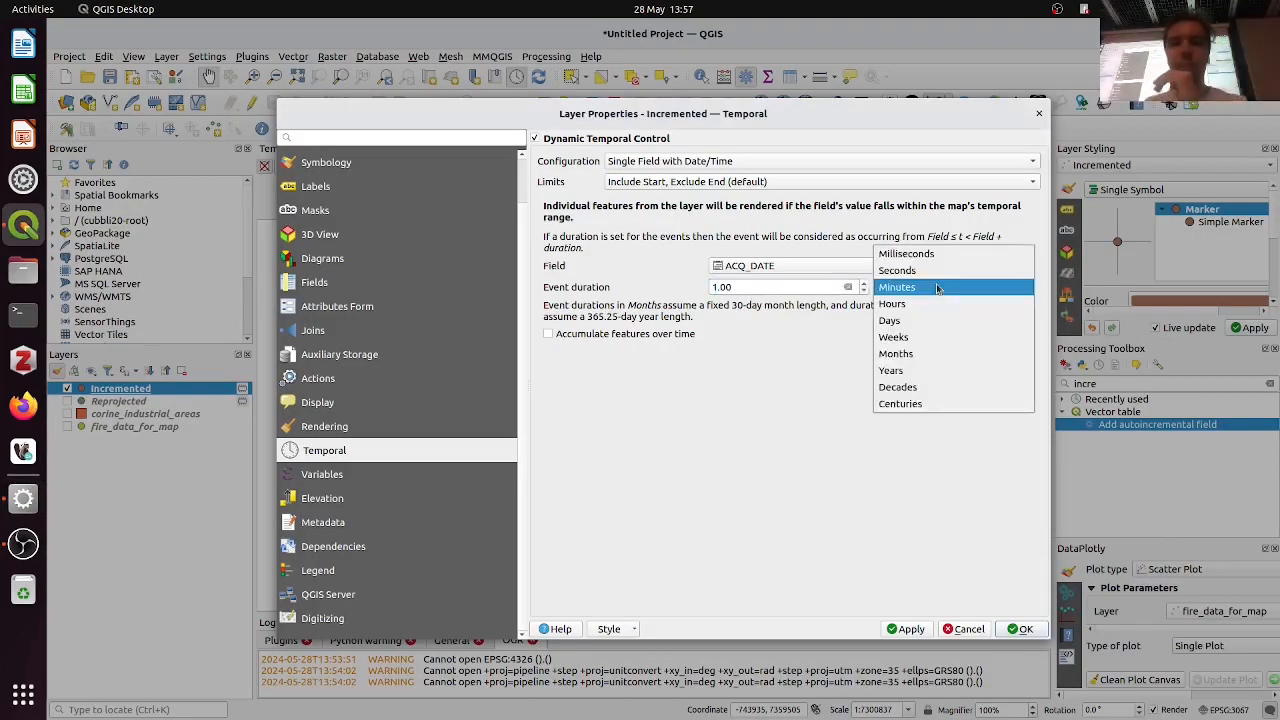
click(923, 352)
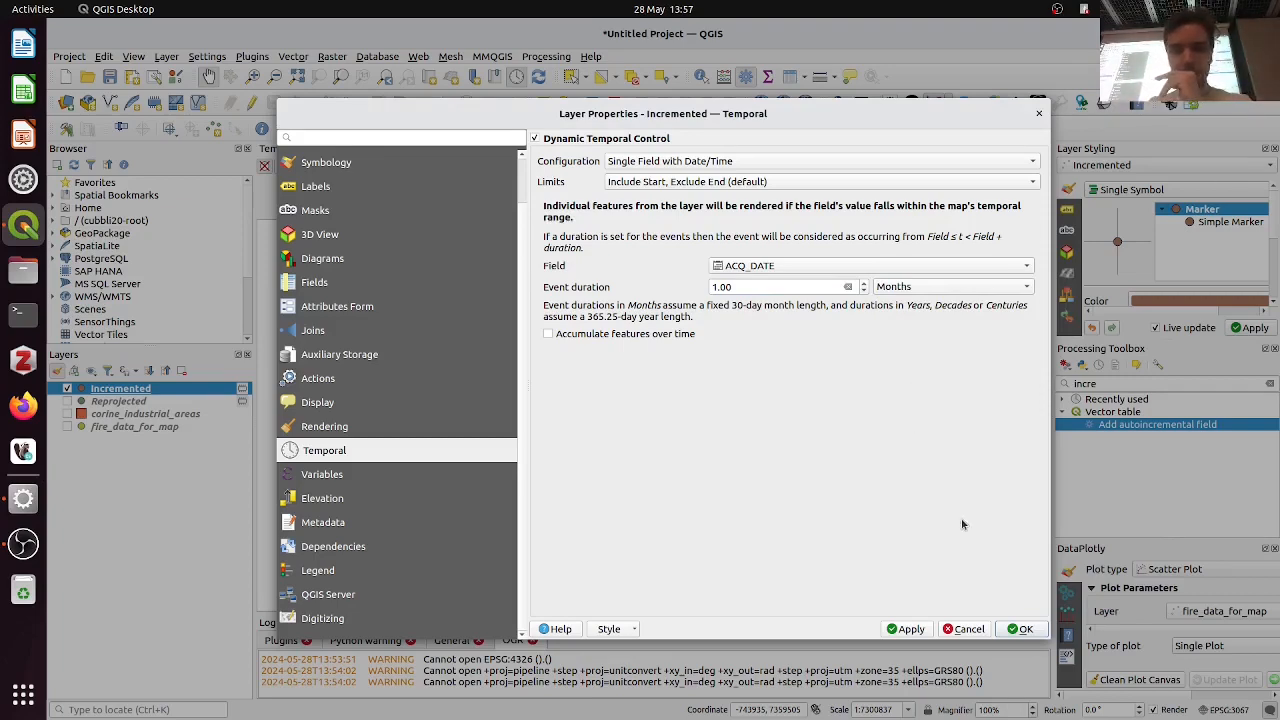
click(1015, 631)
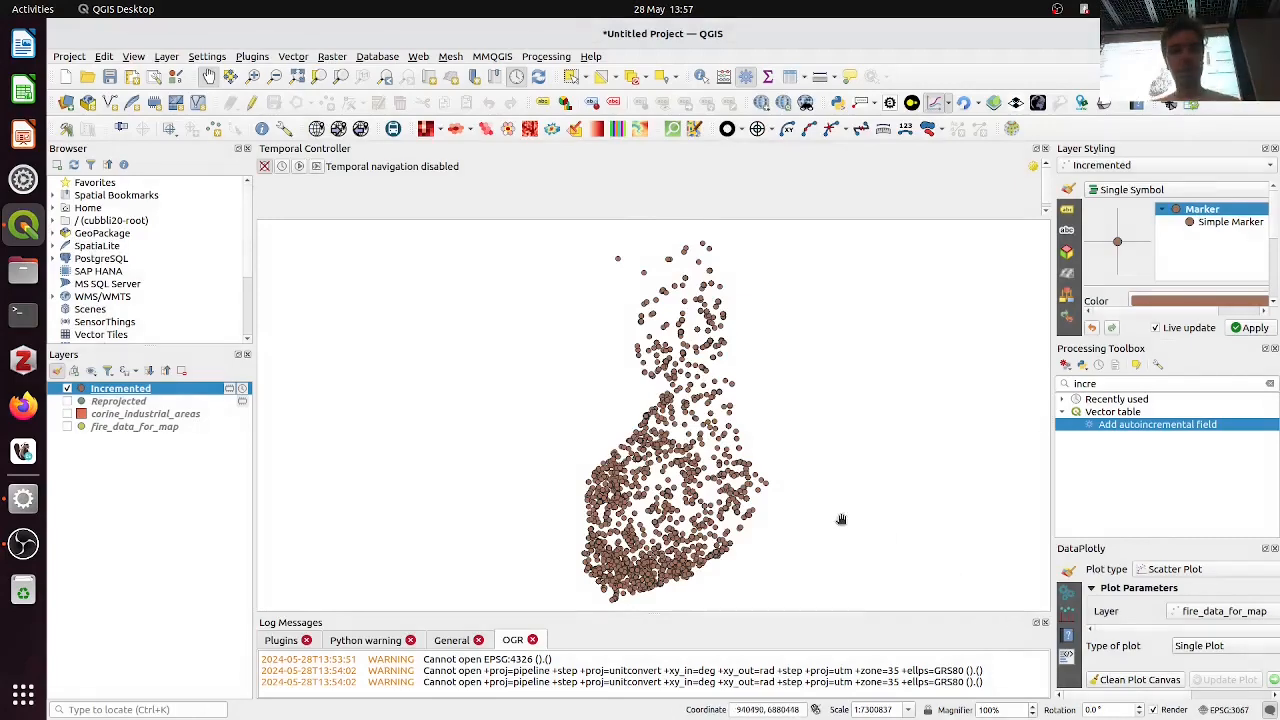
Switch to the Jupyter notebook in Firefox, read the instructions following the temporal layer setup and return to QGIS
key(alt+Tab)
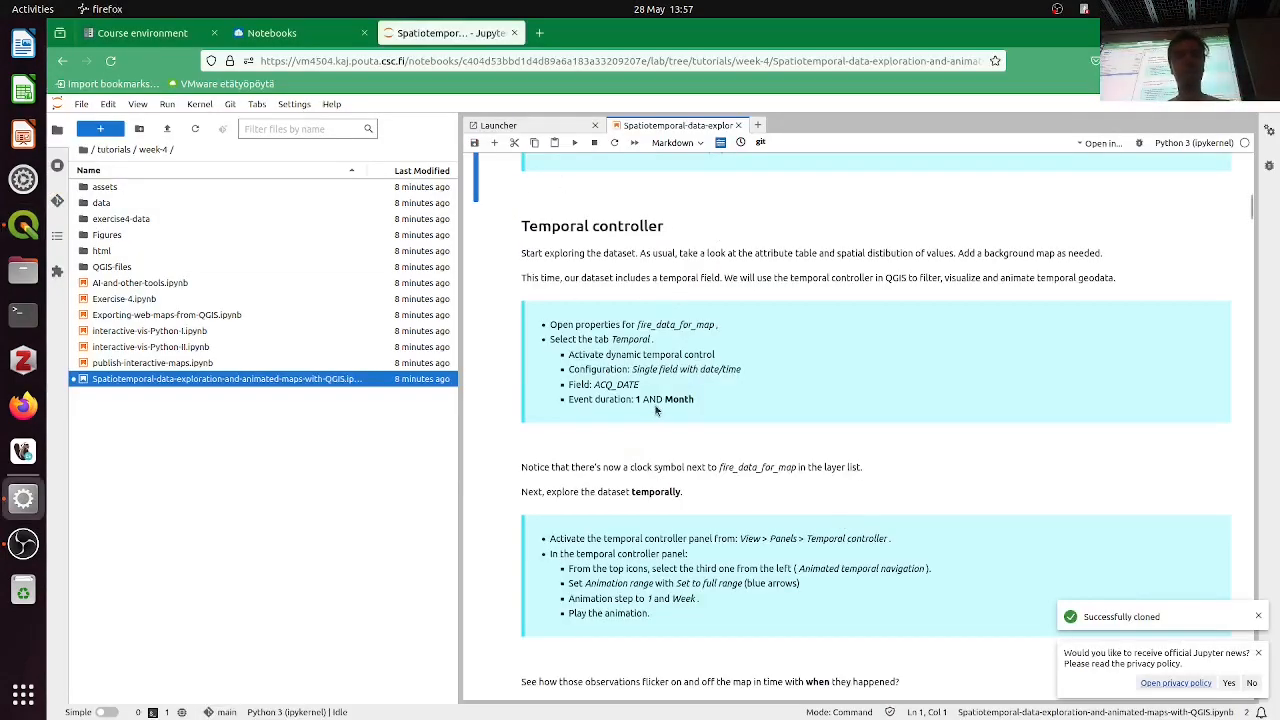
scroll(658, 410, down, 5)
key(alt+Tab)
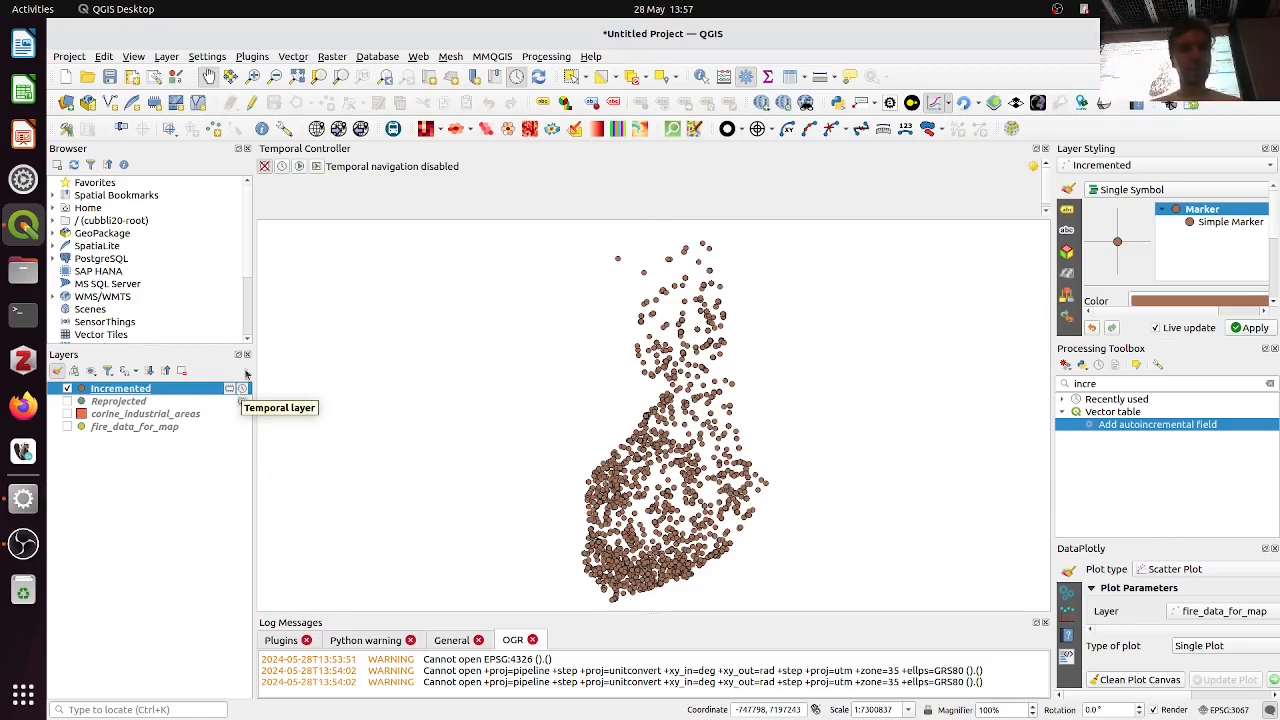
Hide the Temporal Controller panel and show it again
click(135, 57)
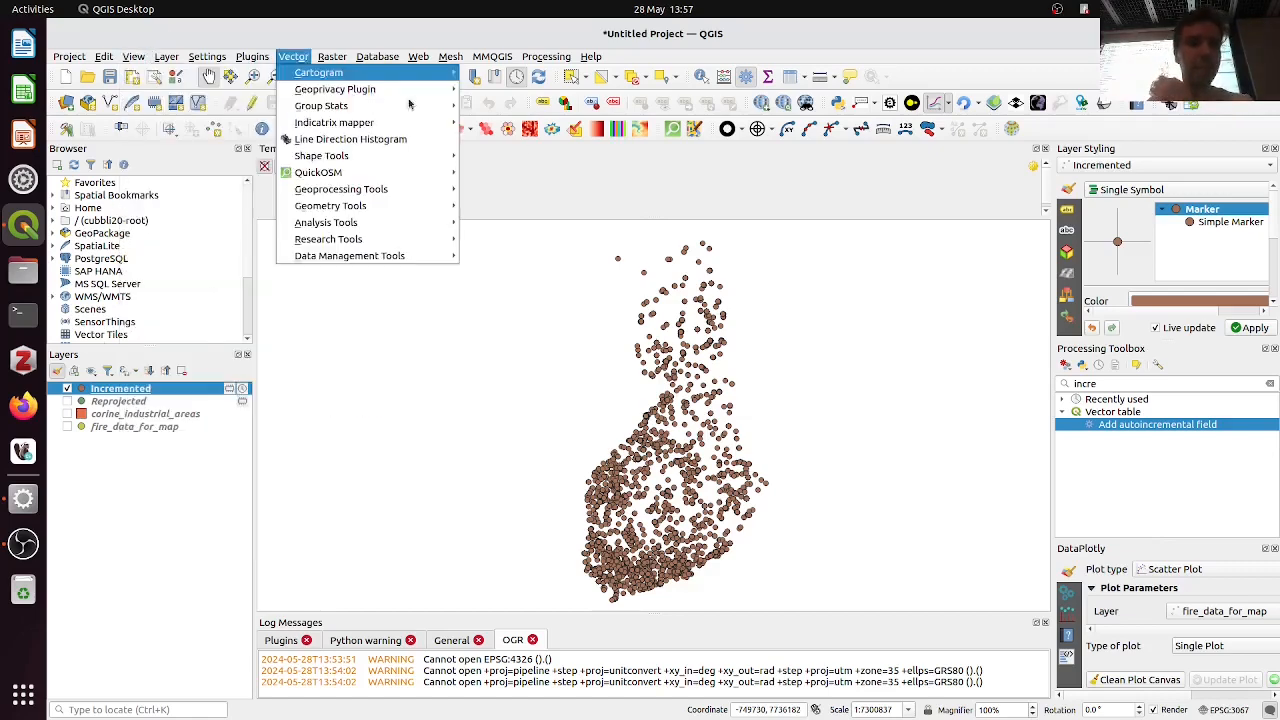
click(575, 177)
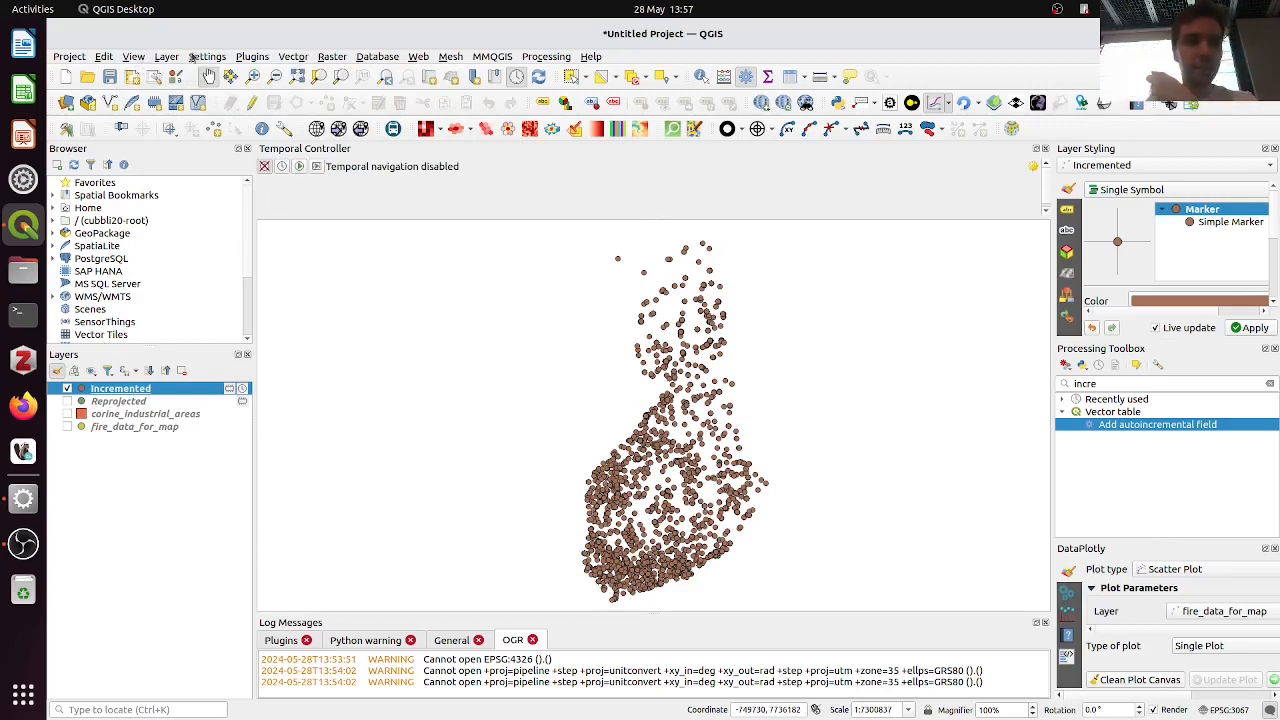
click(135, 56)
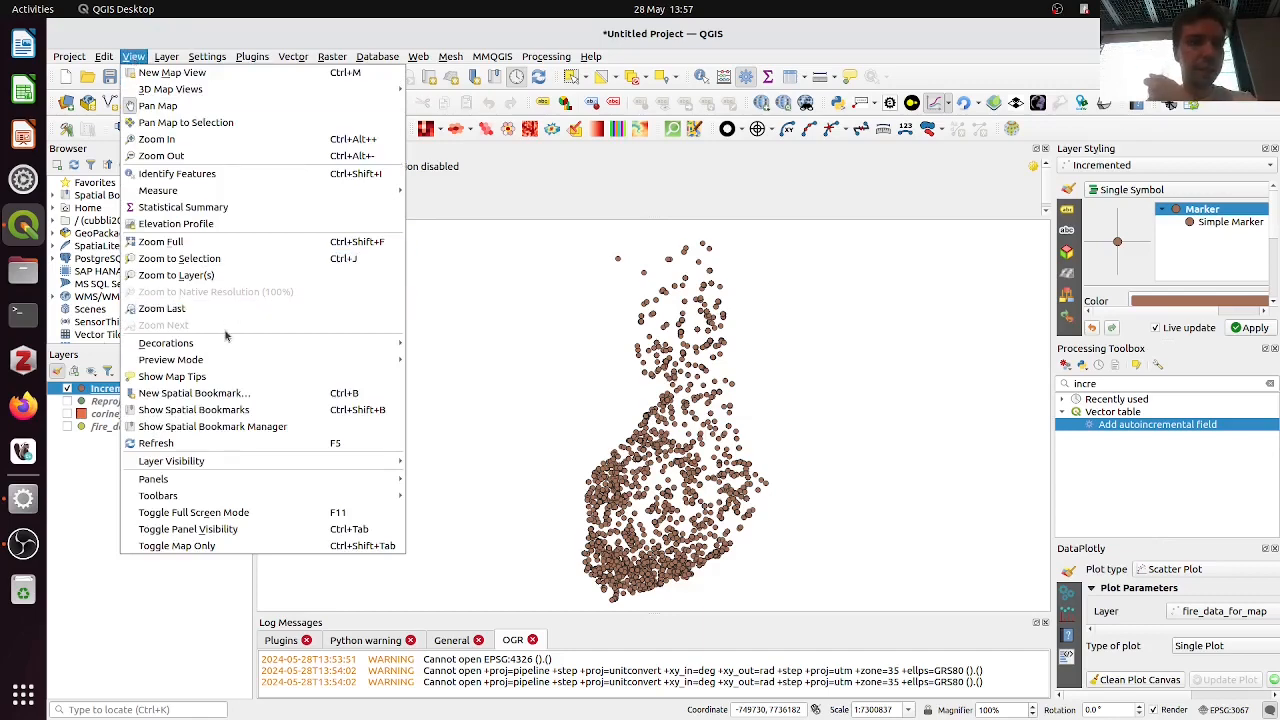
mouse_move(235, 478)
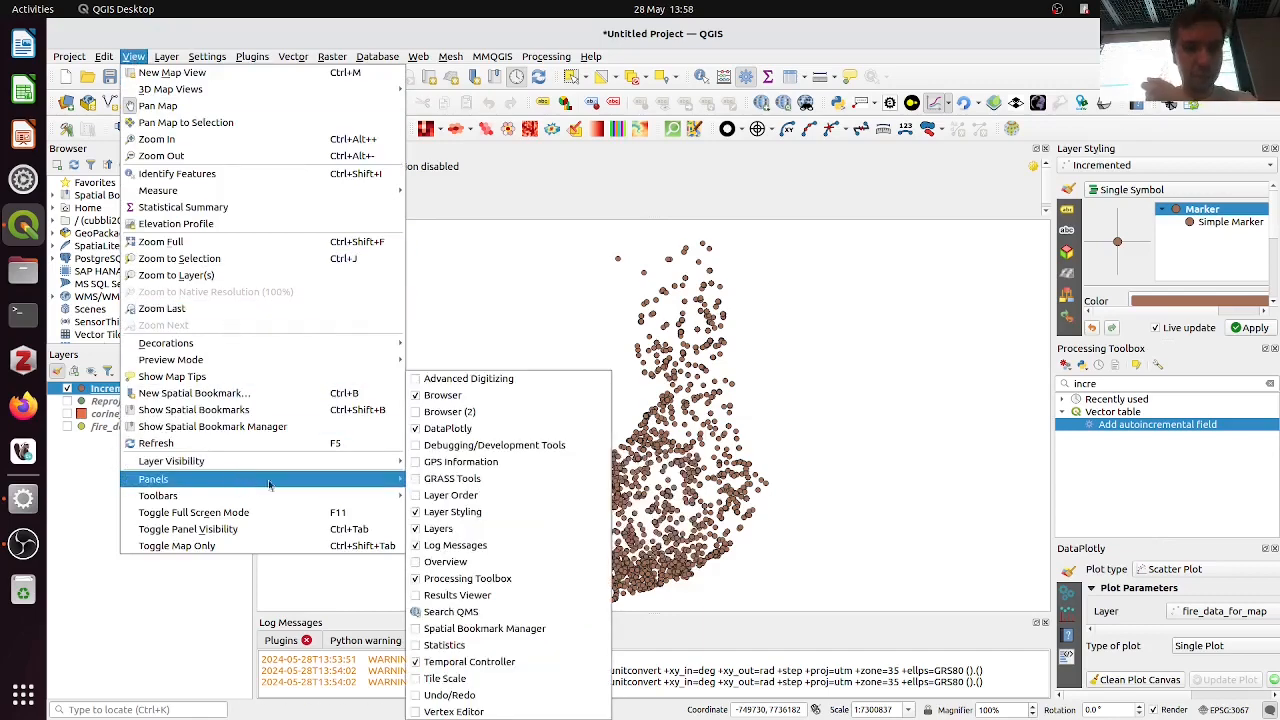
click(463, 665)
click(133, 56)
mouse_move(267, 486)
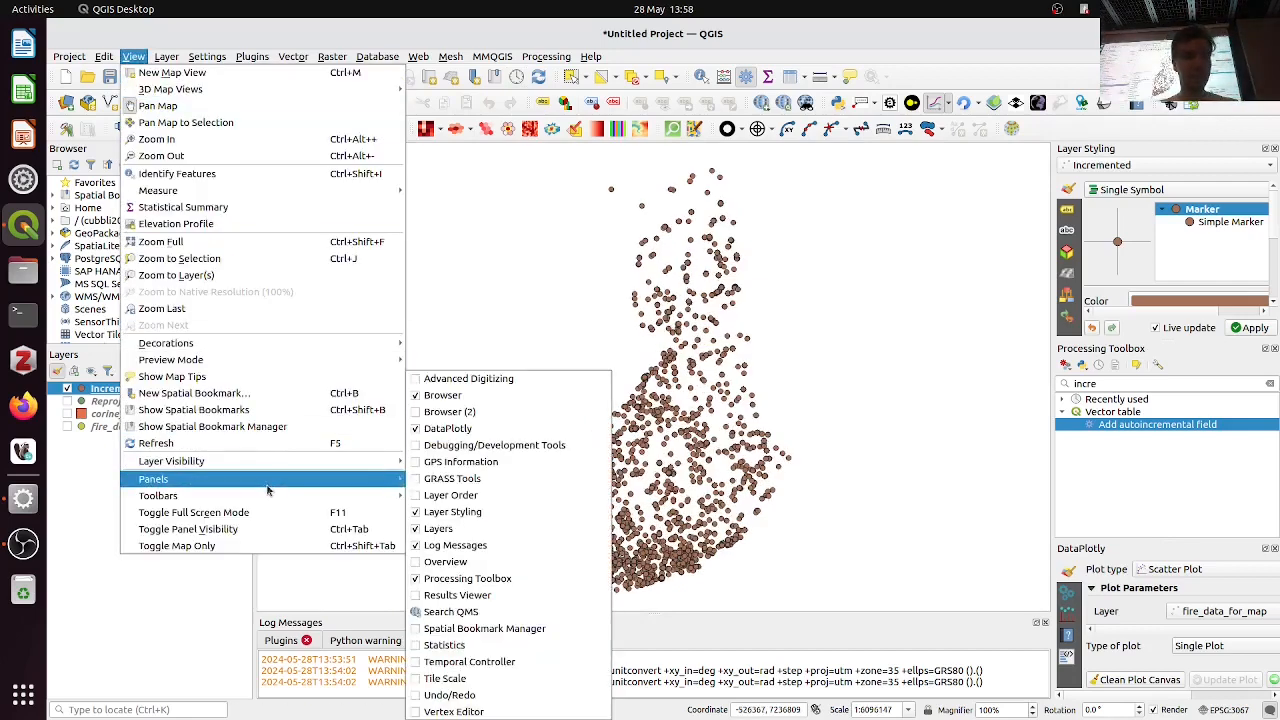
click(424, 665)
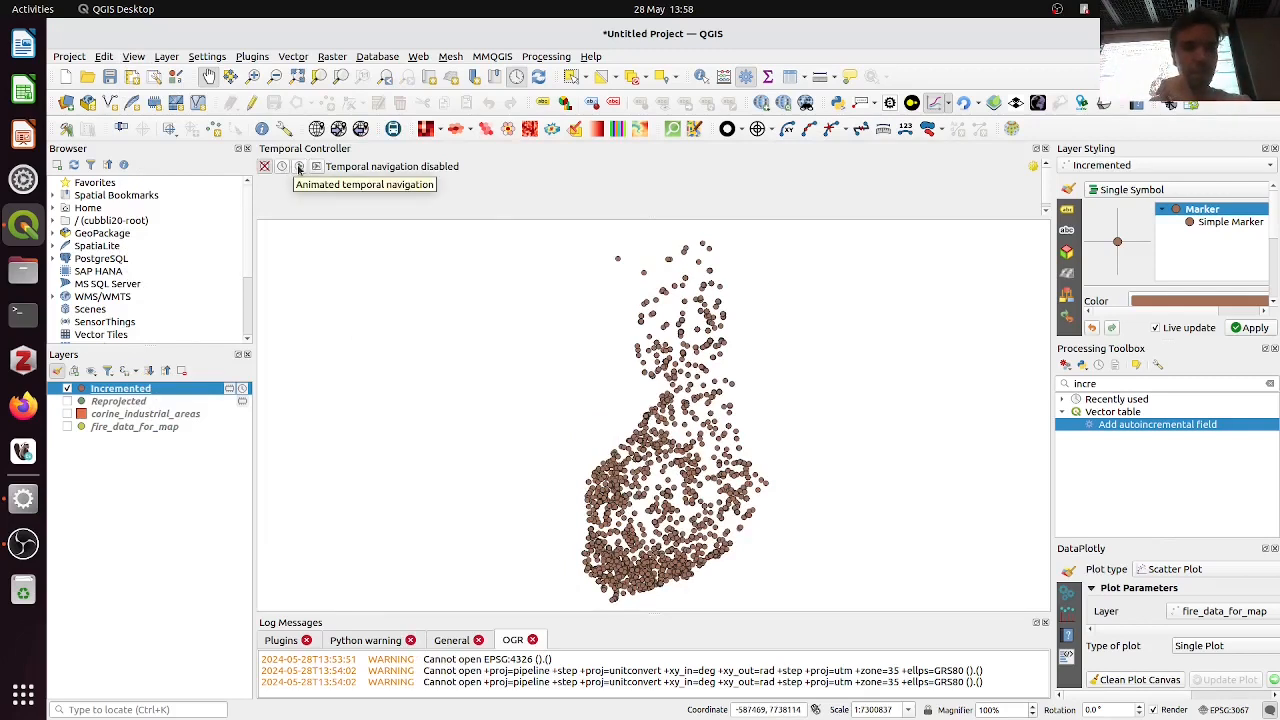
Turn on animated temporal navigation with the animation range set to the full range, and briefly test and pause the playback
click(298, 167)
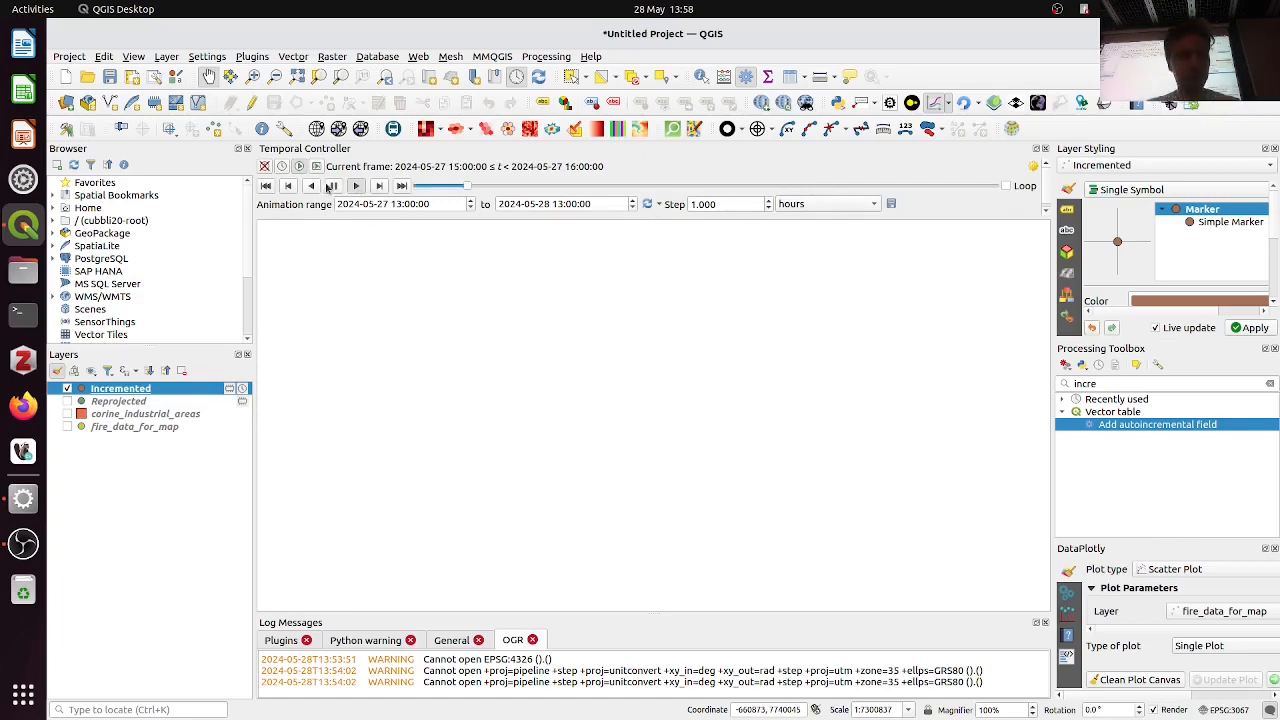
click(332, 186)
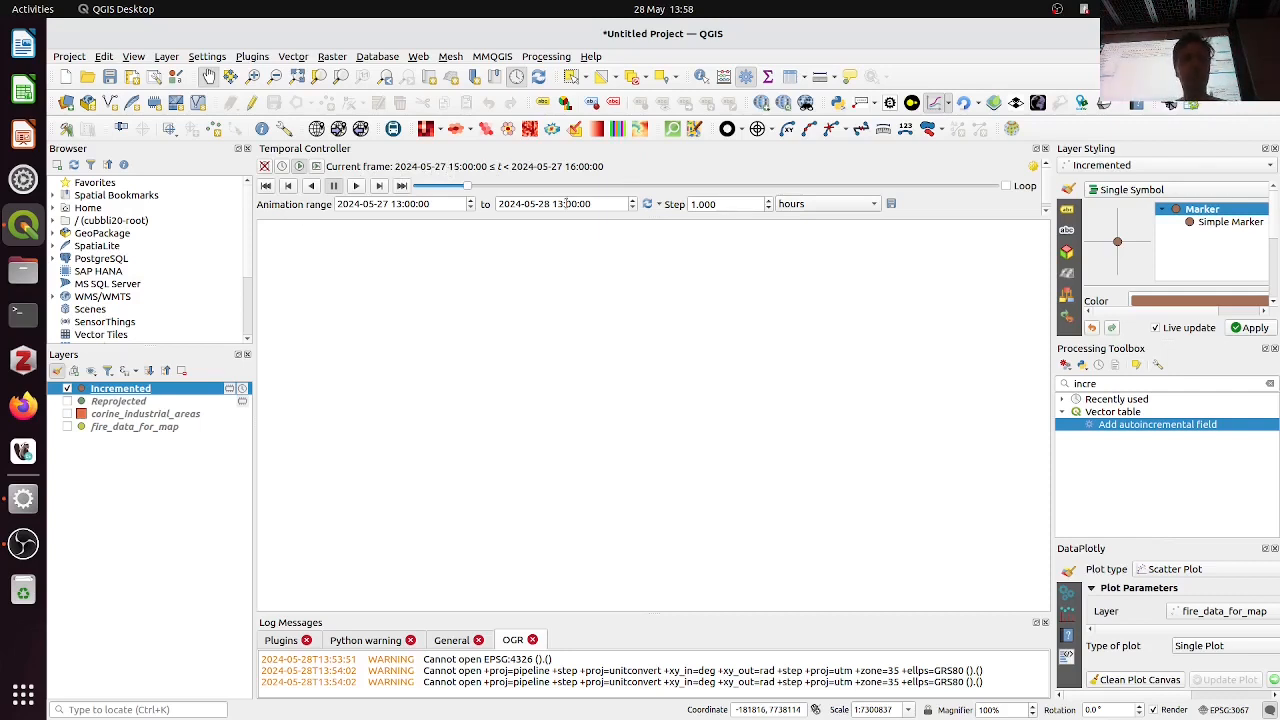
click(647, 204)
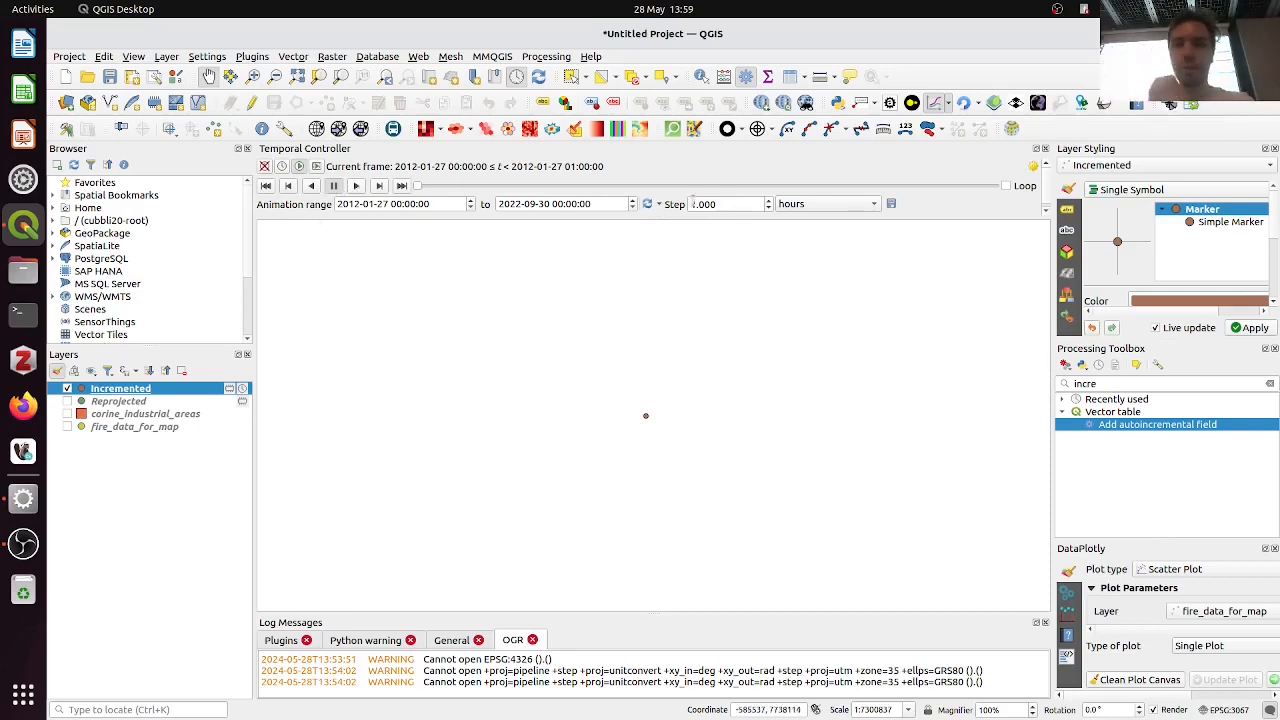
click(356, 187)
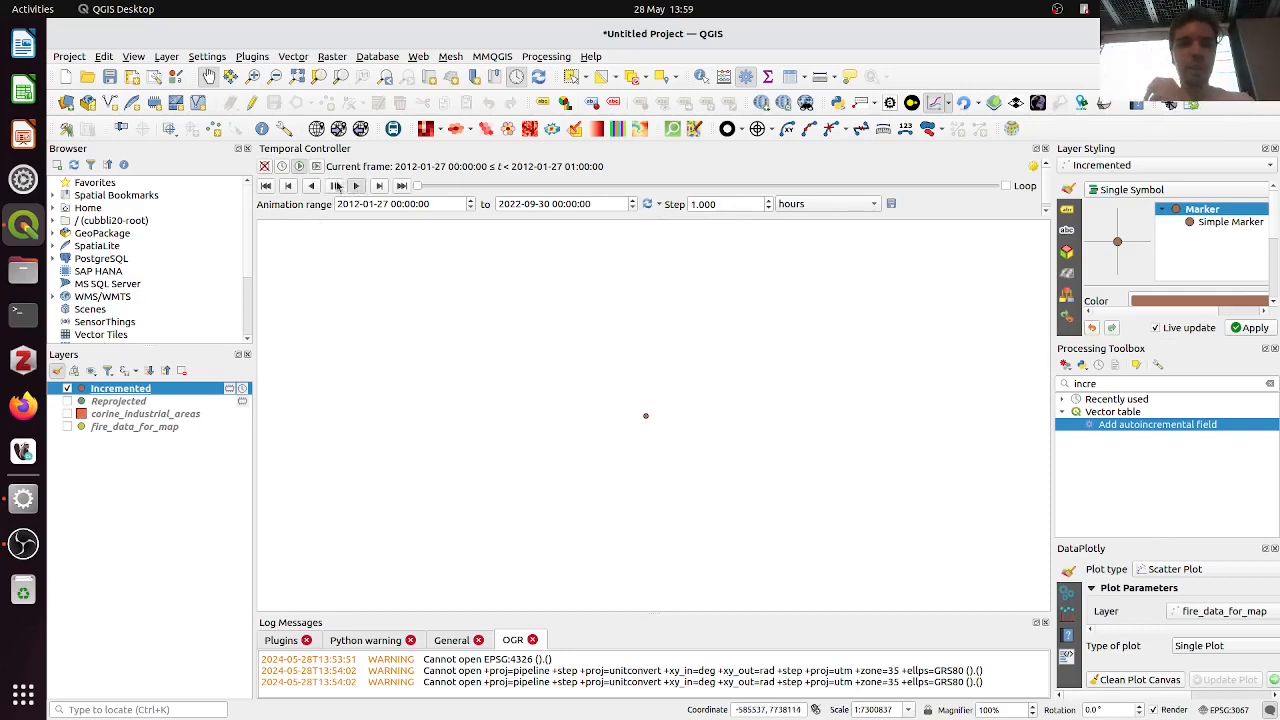
click(336, 187)
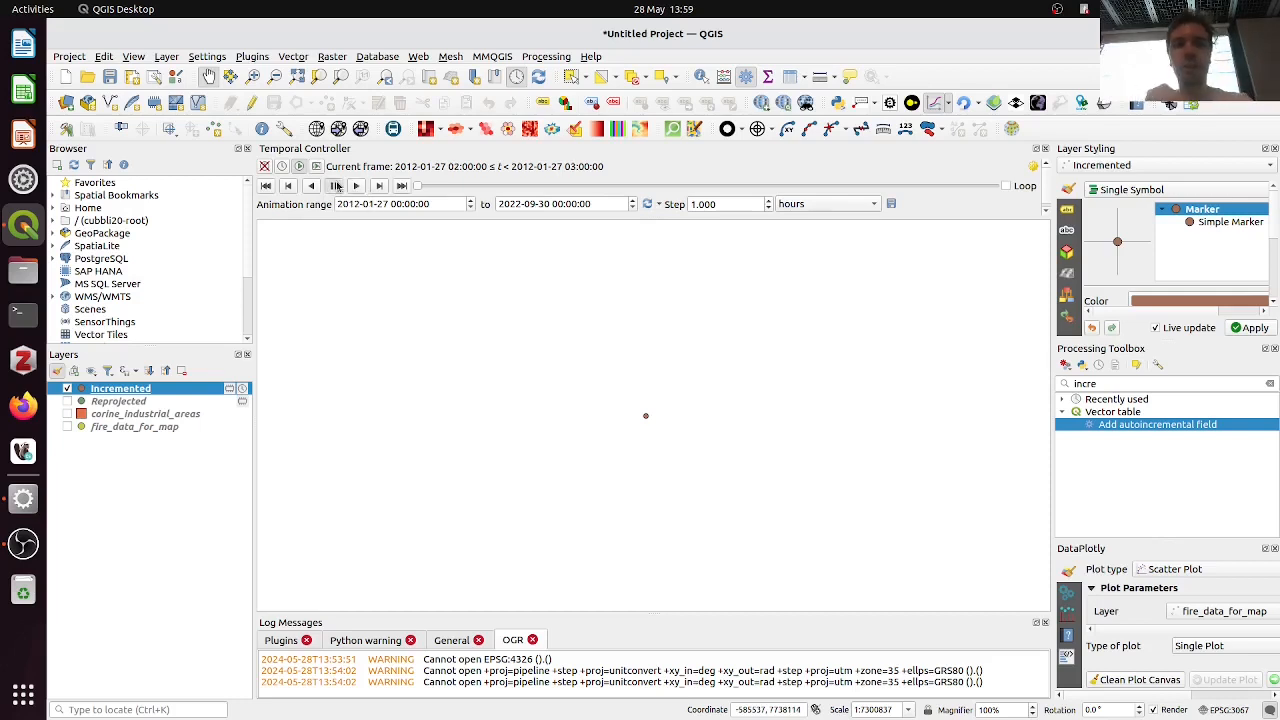
Set the animation step to 1 week, play the fire points briefly over Finland and pause the playback
click(836, 205)
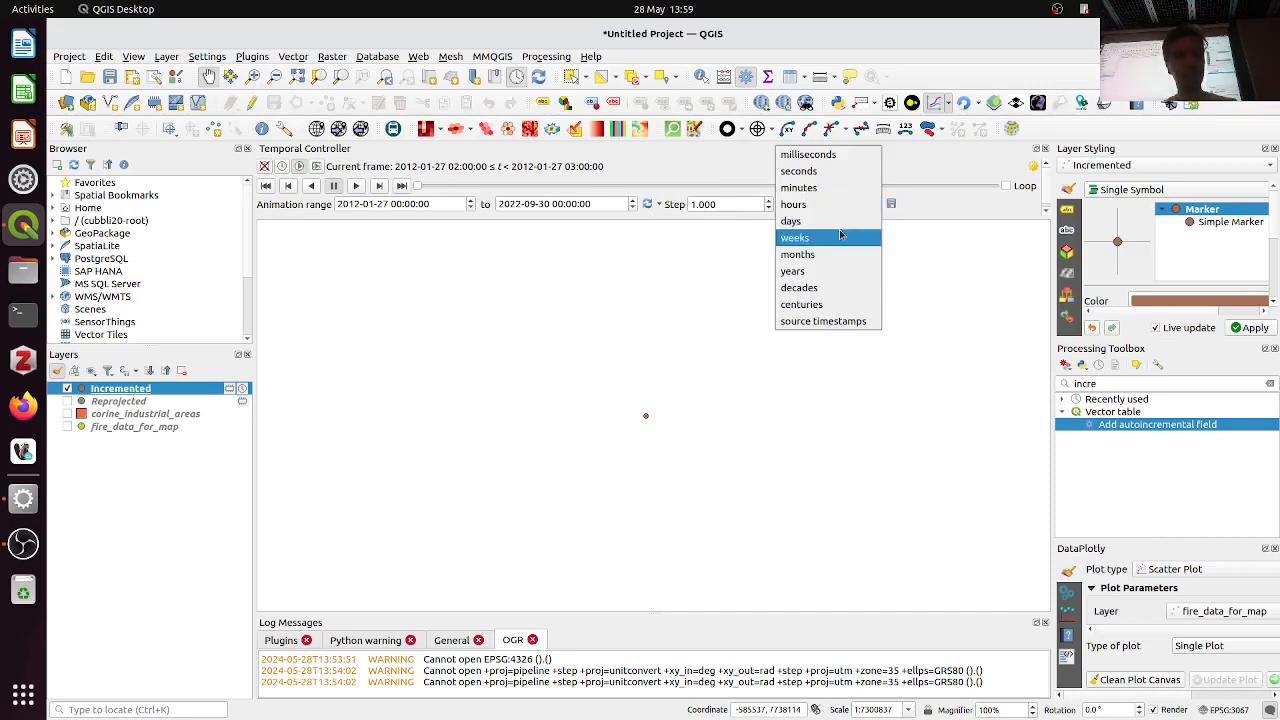
click(836, 237)
drag(722, 203, 680, 213)
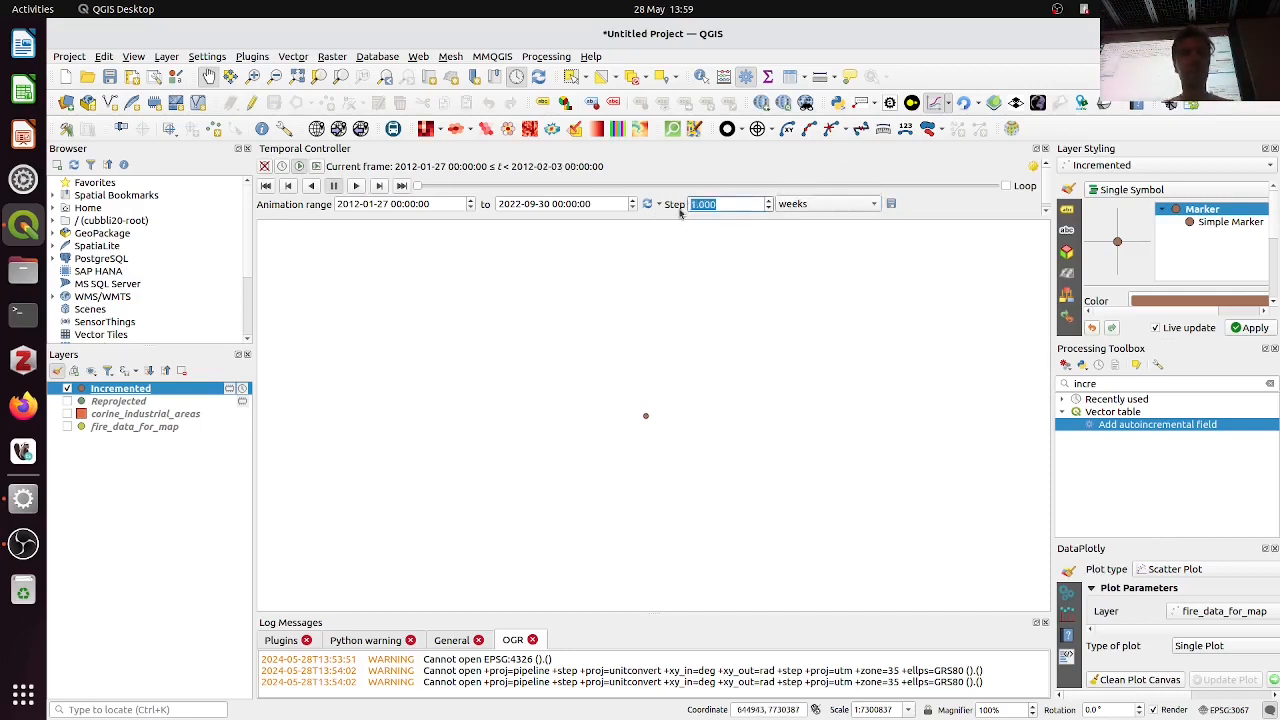
click(912, 201)
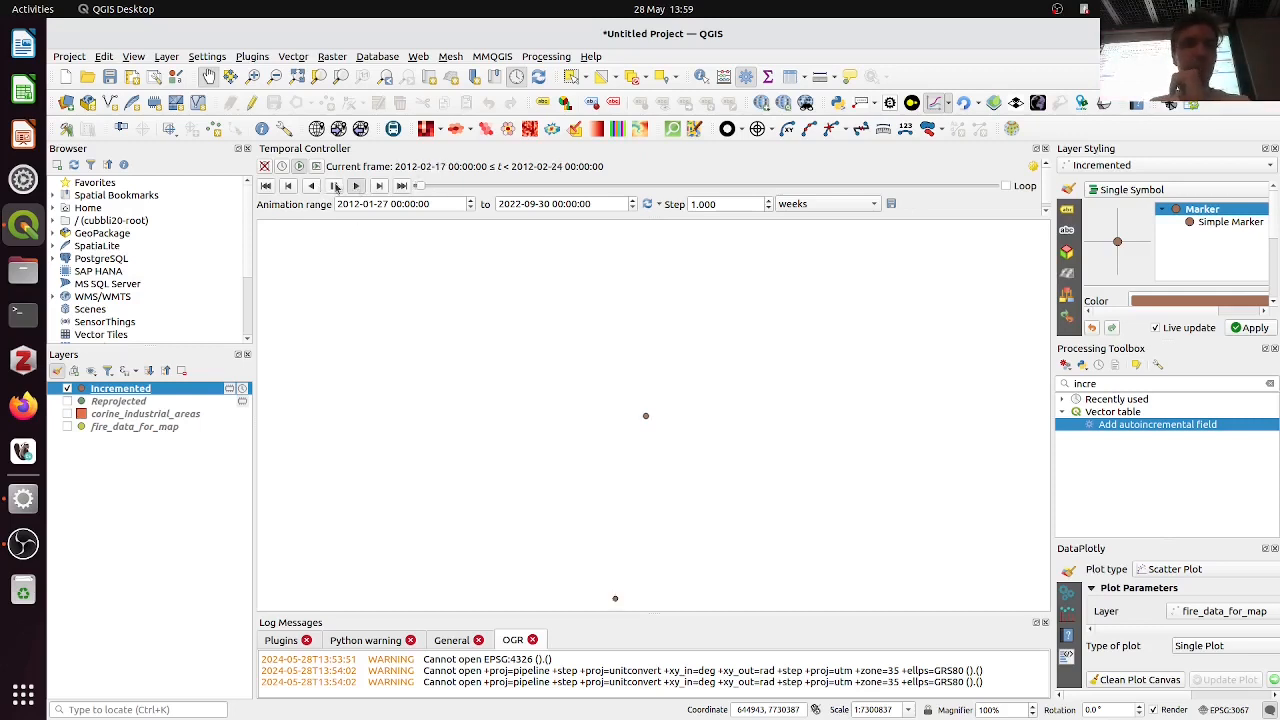
scroll(706, 440, down, 1)
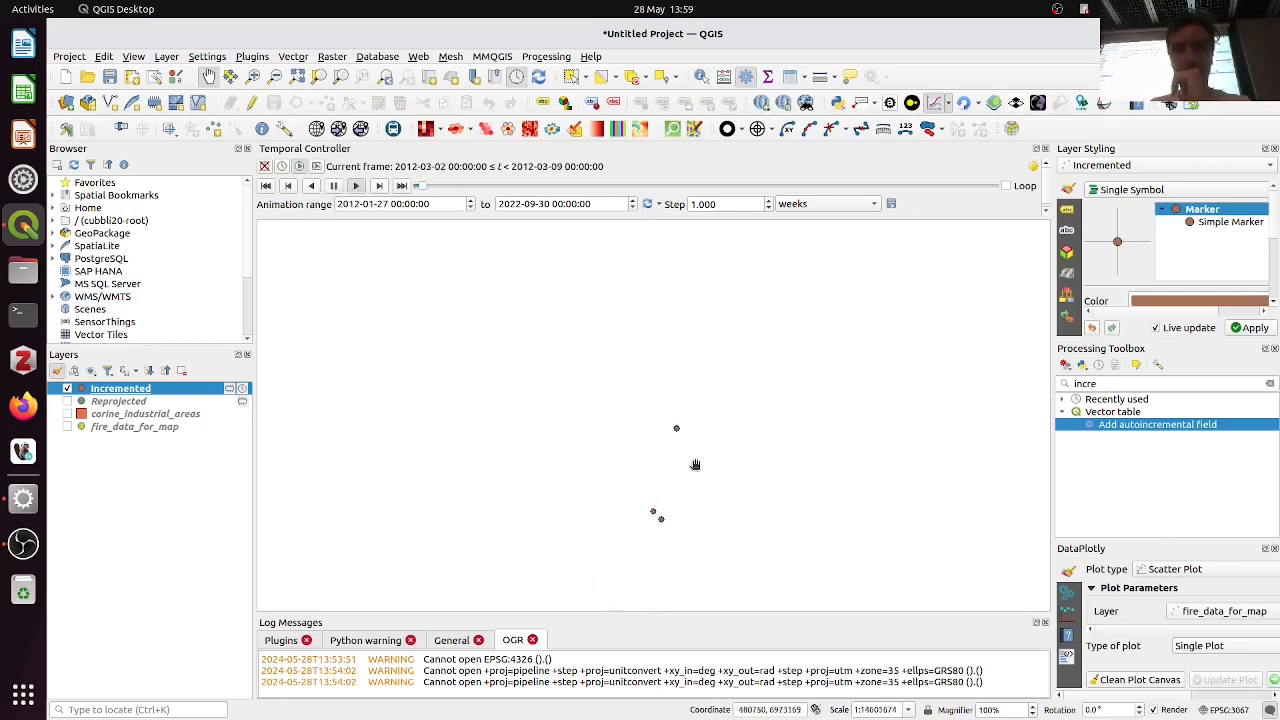
drag(686, 423, 611, 357)
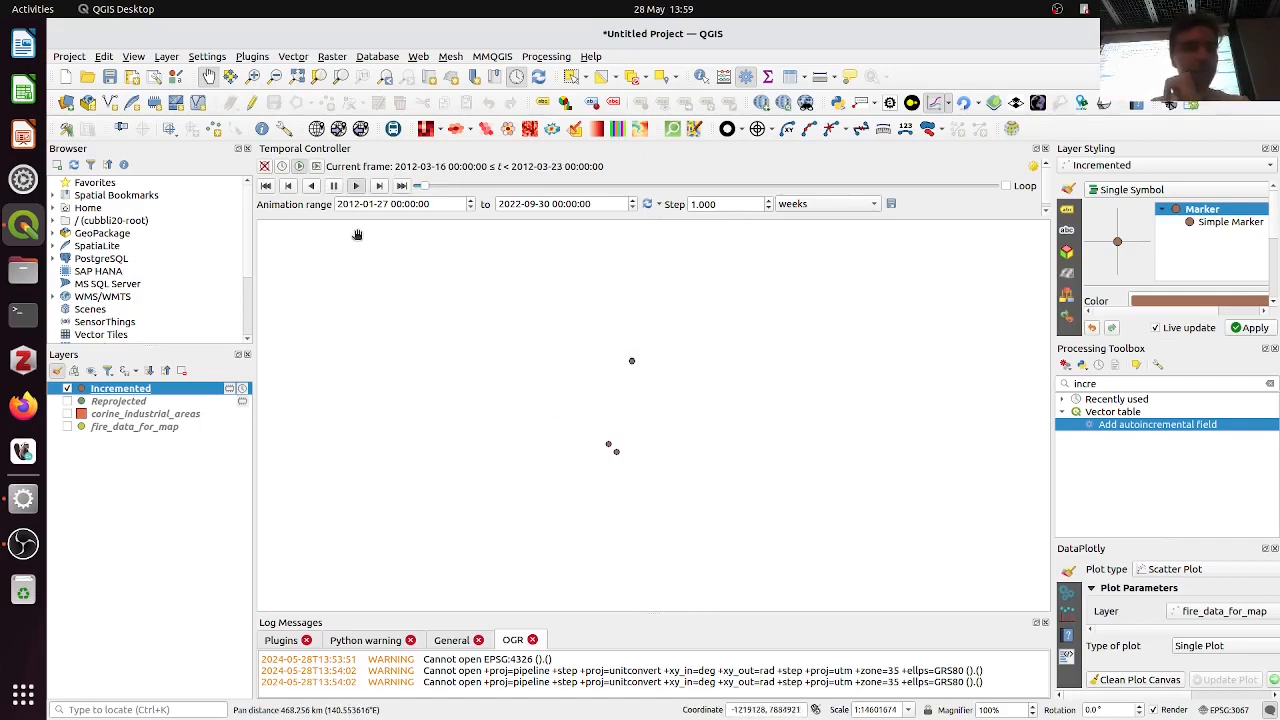
click(336, 187)
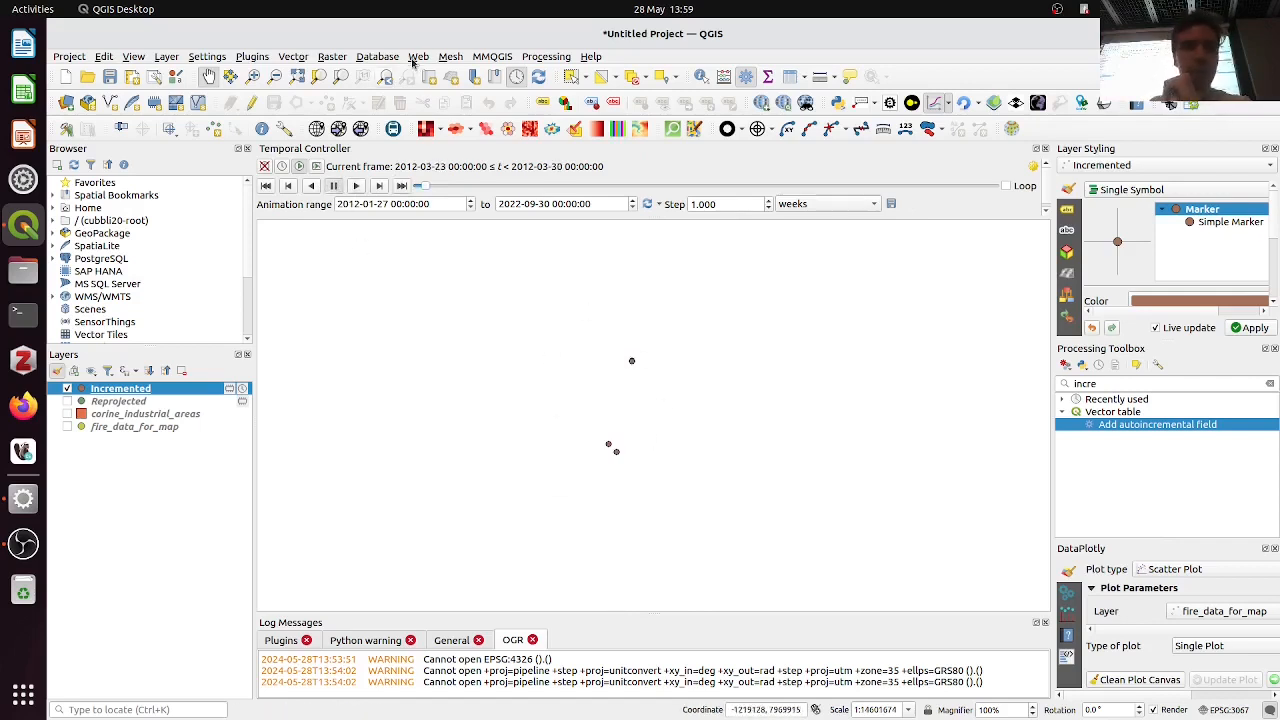
Add the OSM Standard basemap from QuickMapServices beneath the fire points and frame Finland on the map
click(416, 58)
mouse_move(470, 122)
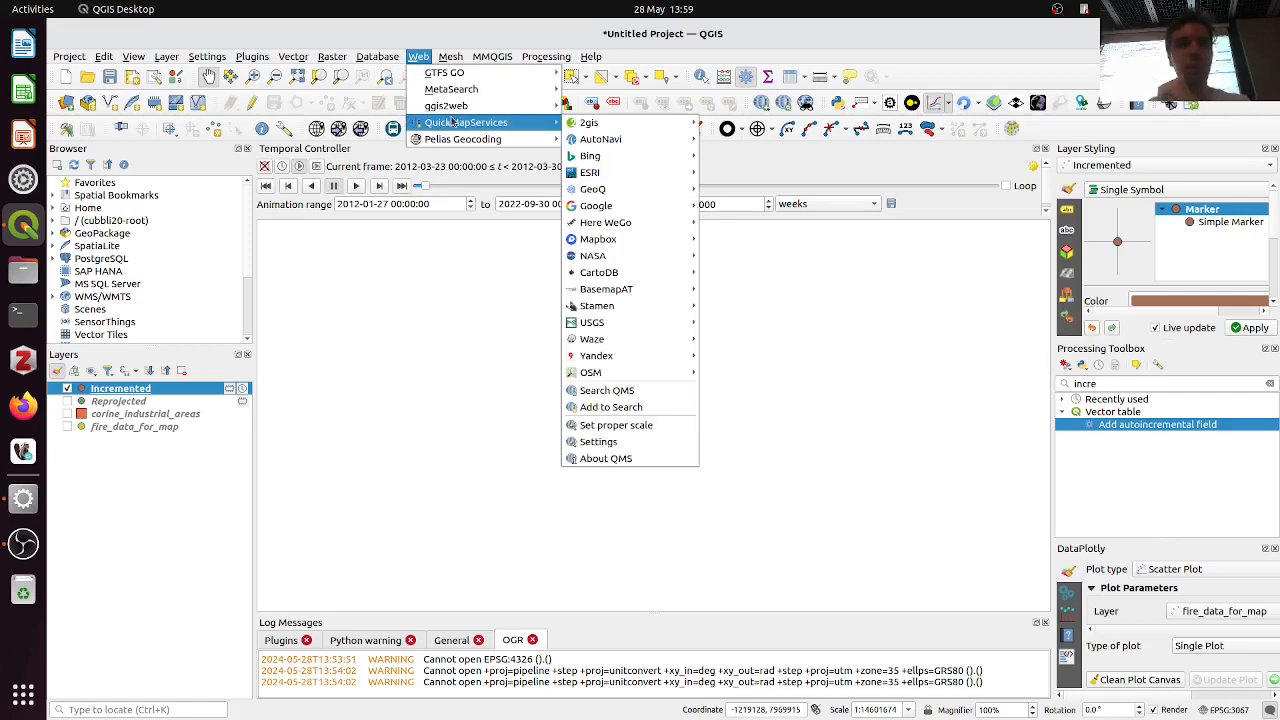
mouse_move(632, 374)
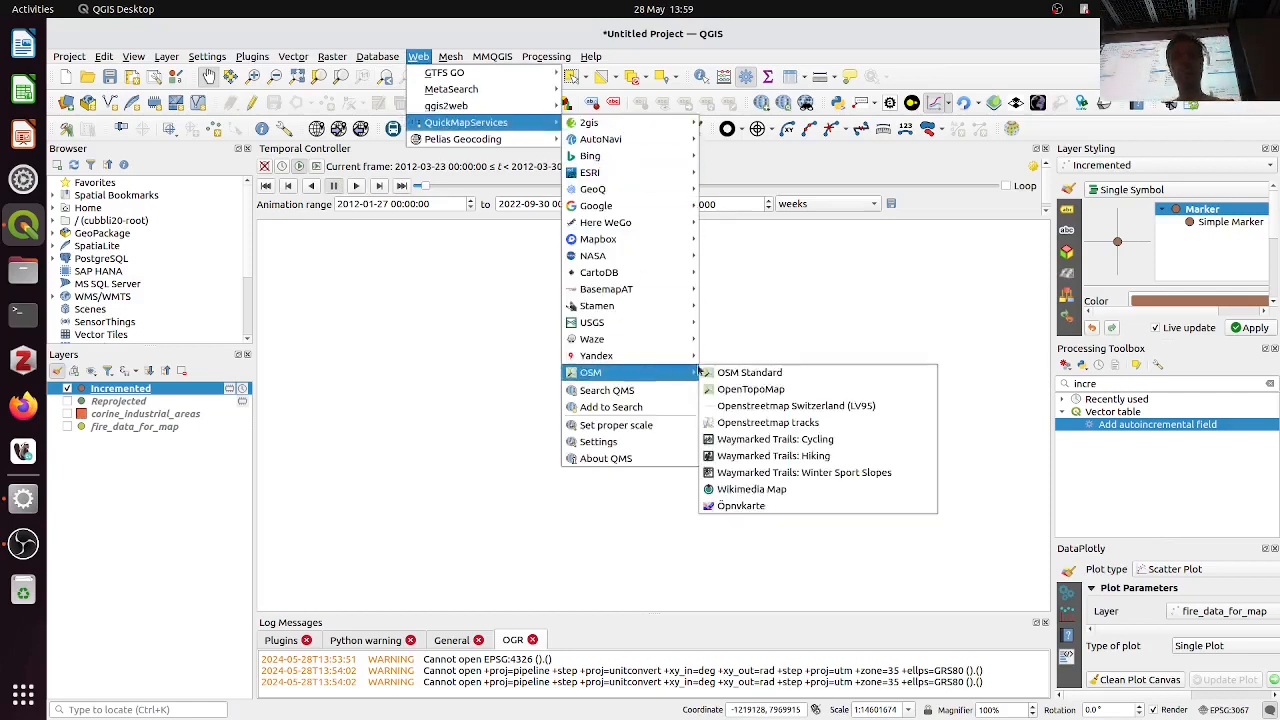
click(754, 374)
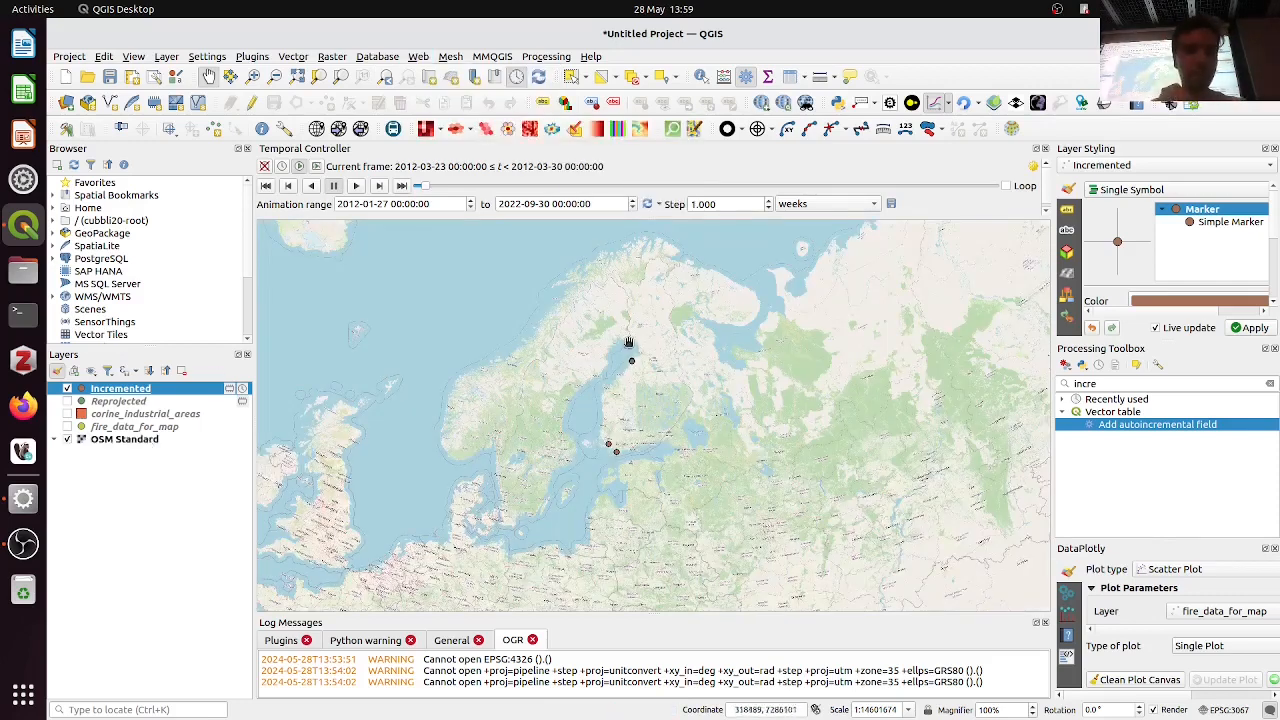
scroll(647, 387, up, 1)
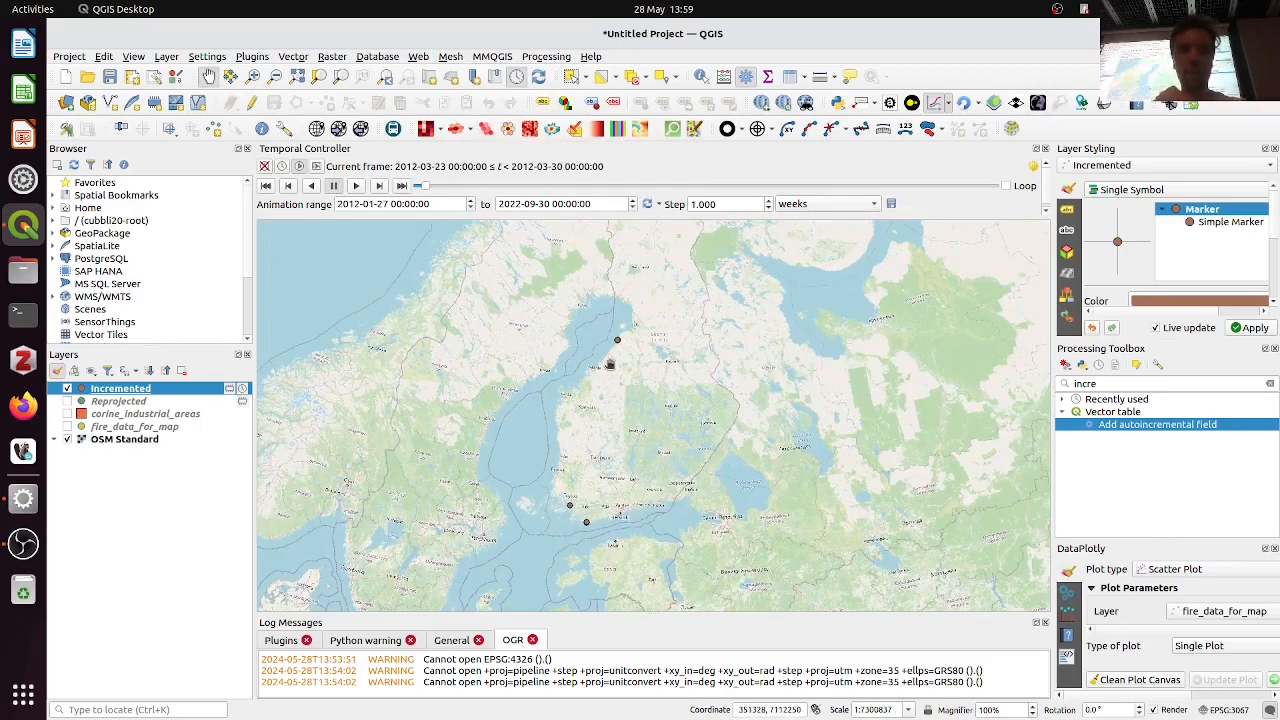
drag(610, 364, 607, 384)
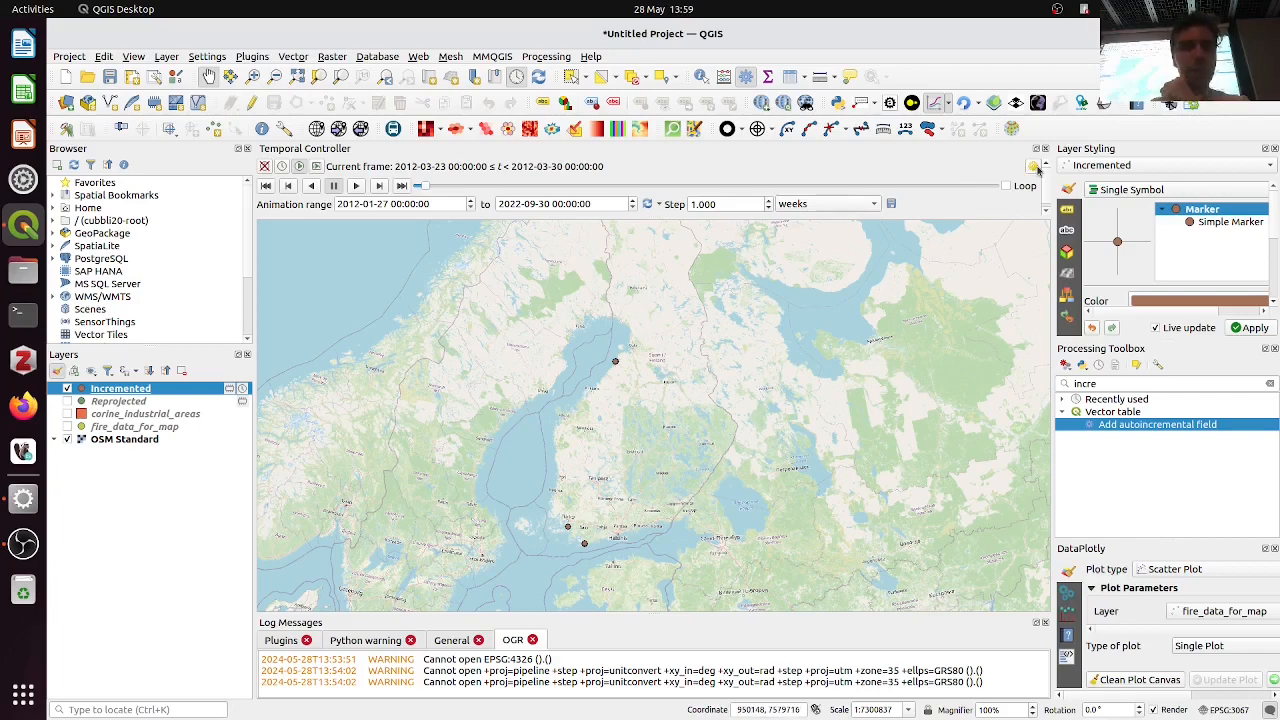
Set the temporal animation's frame rate to 5 frames per second and return to the animation controls
click(1033, 168)
click(1033, 172)
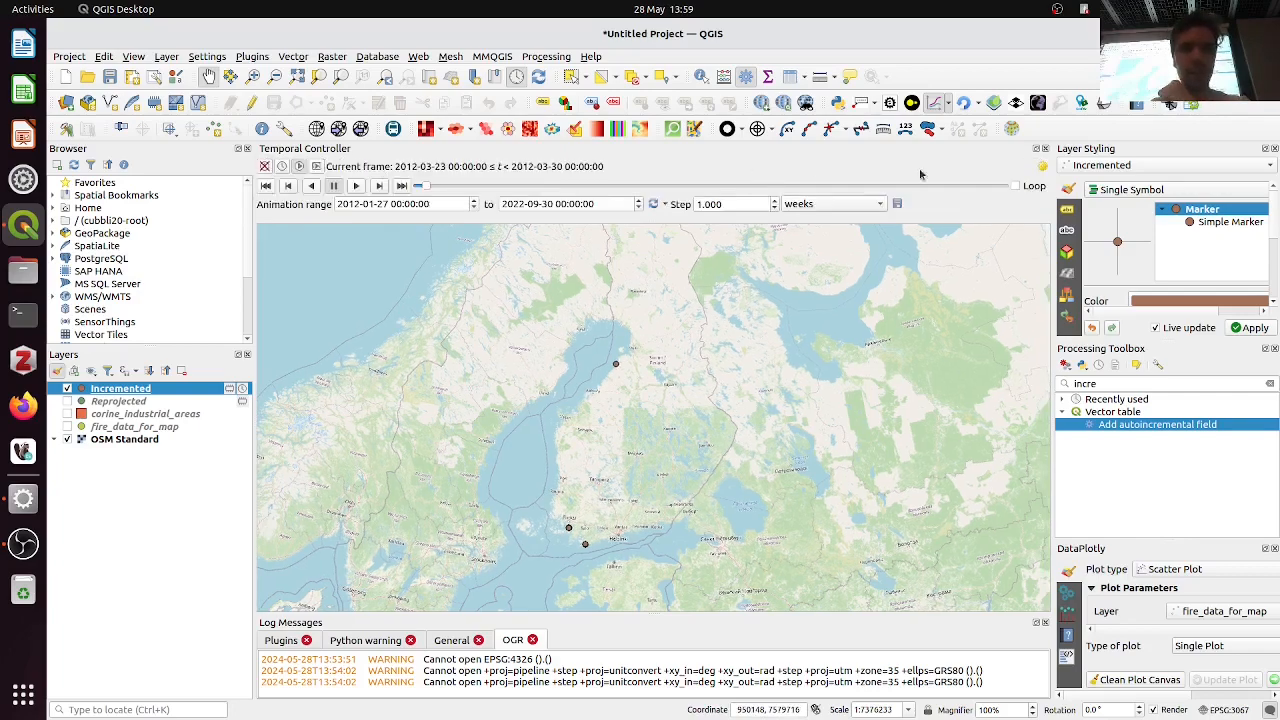
click(1043, 168)
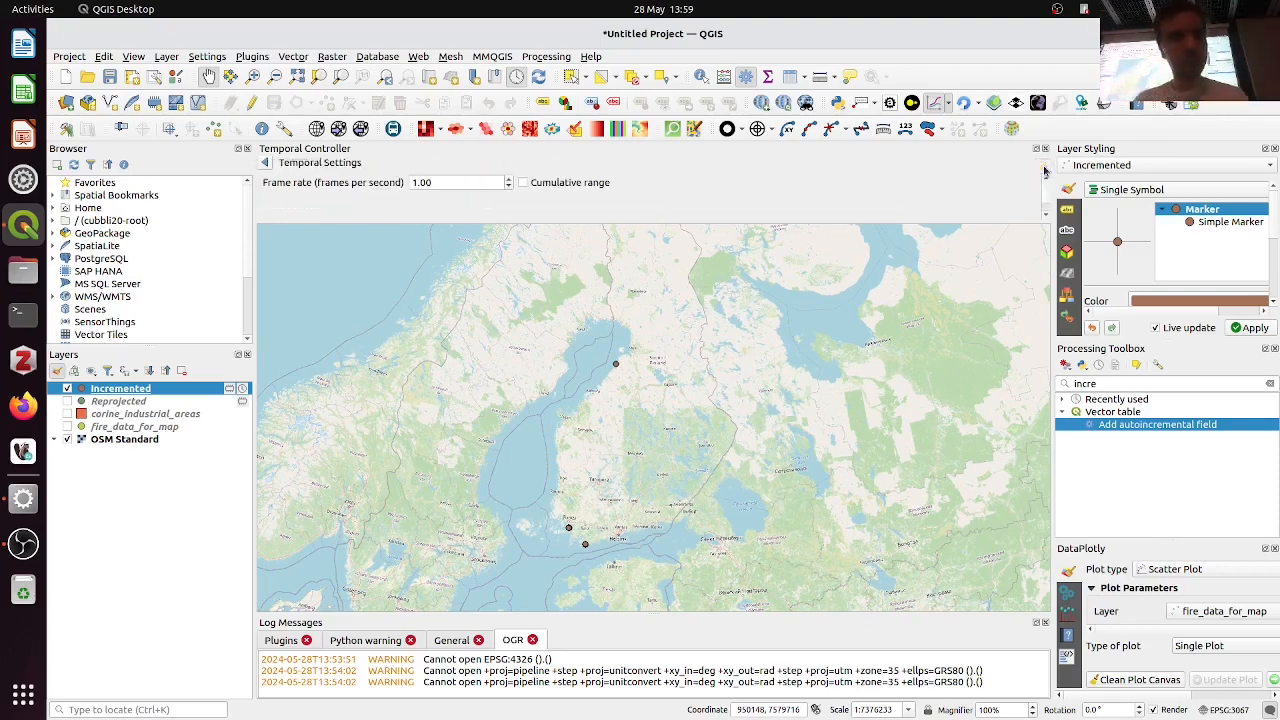
double_click(487, 182)
text(5)
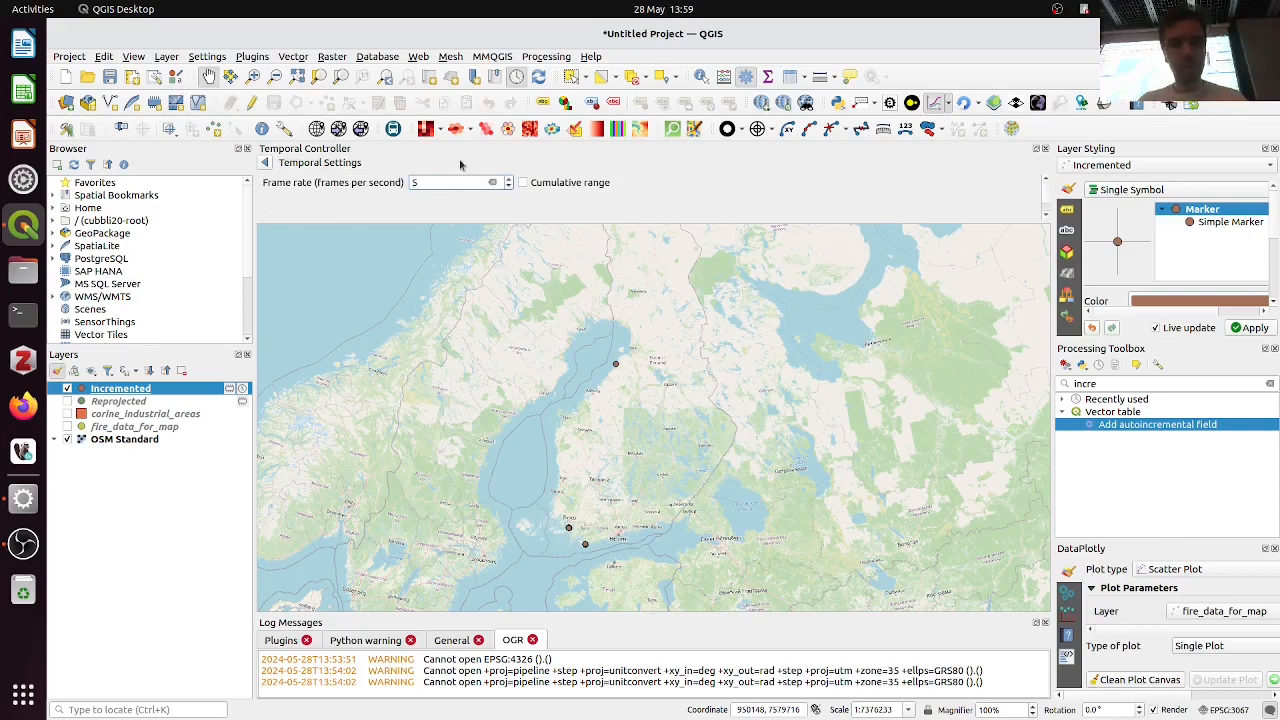
key(Return)
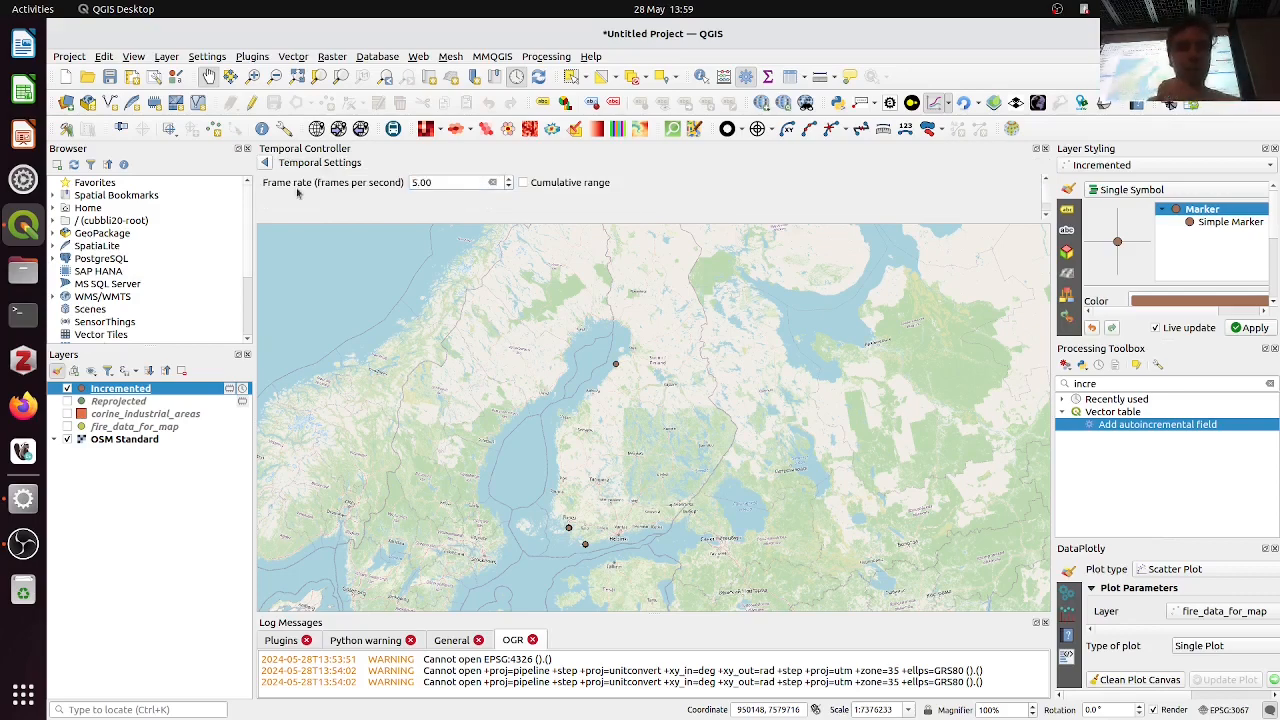
click(265, 162)
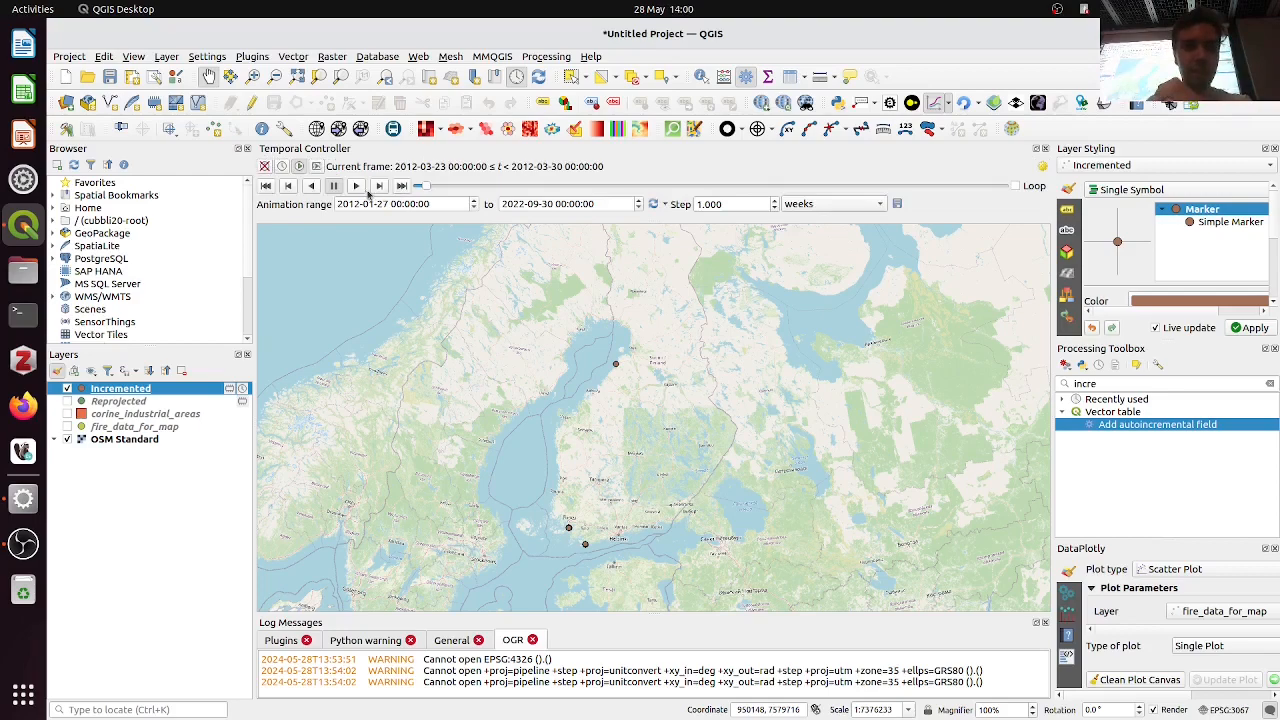
Play the weekly fire animation, pause it in July 2016 and move back to the frame starting 2016-04-22
click(359, 187)
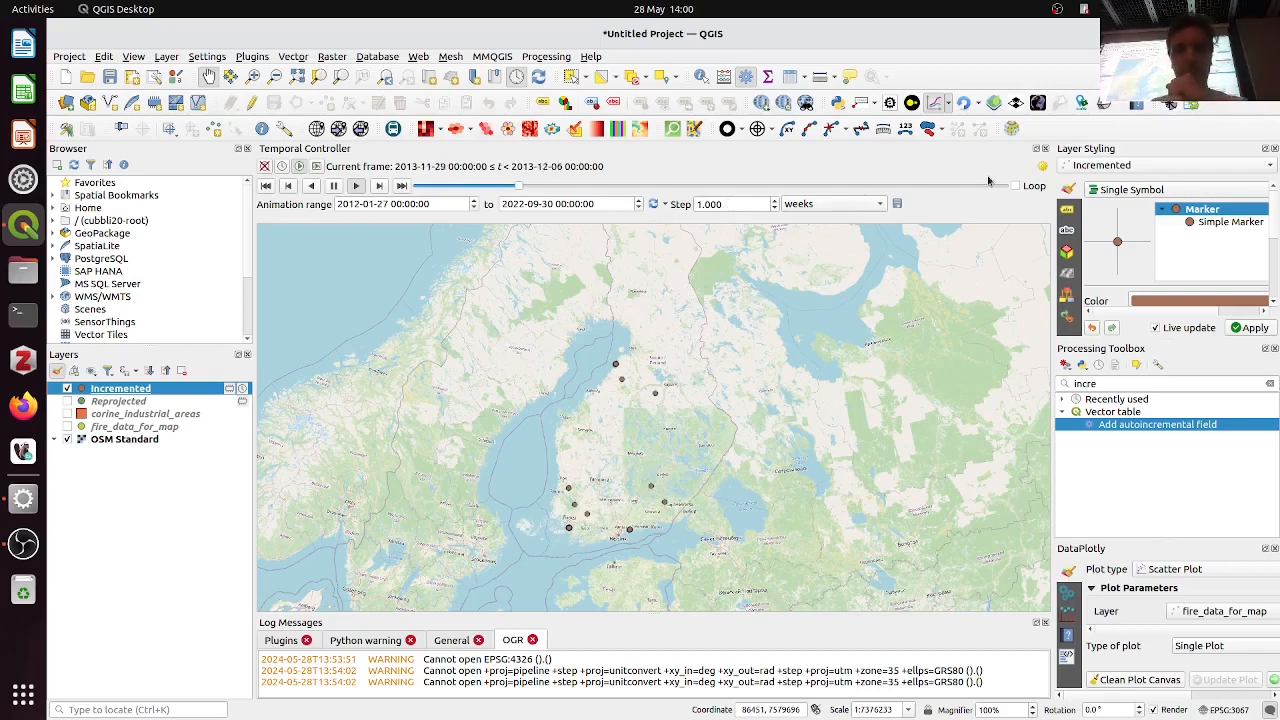
click(1043, 166)
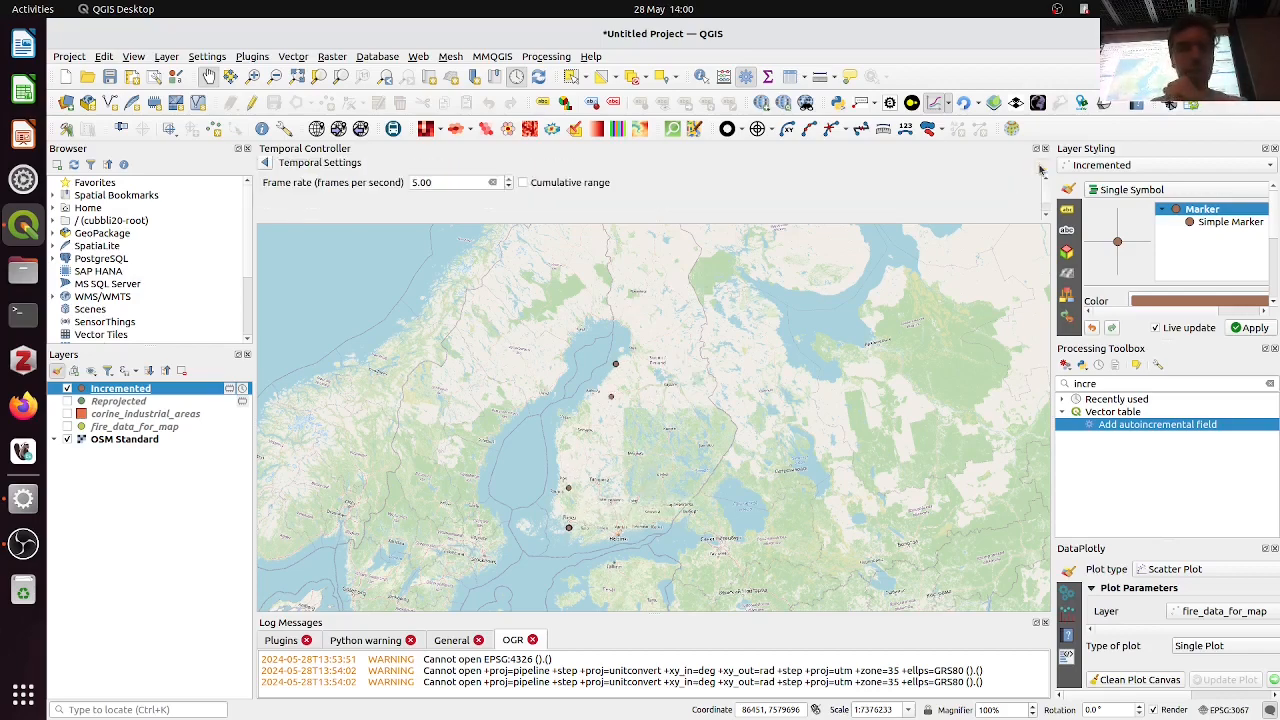
click(265, 162)
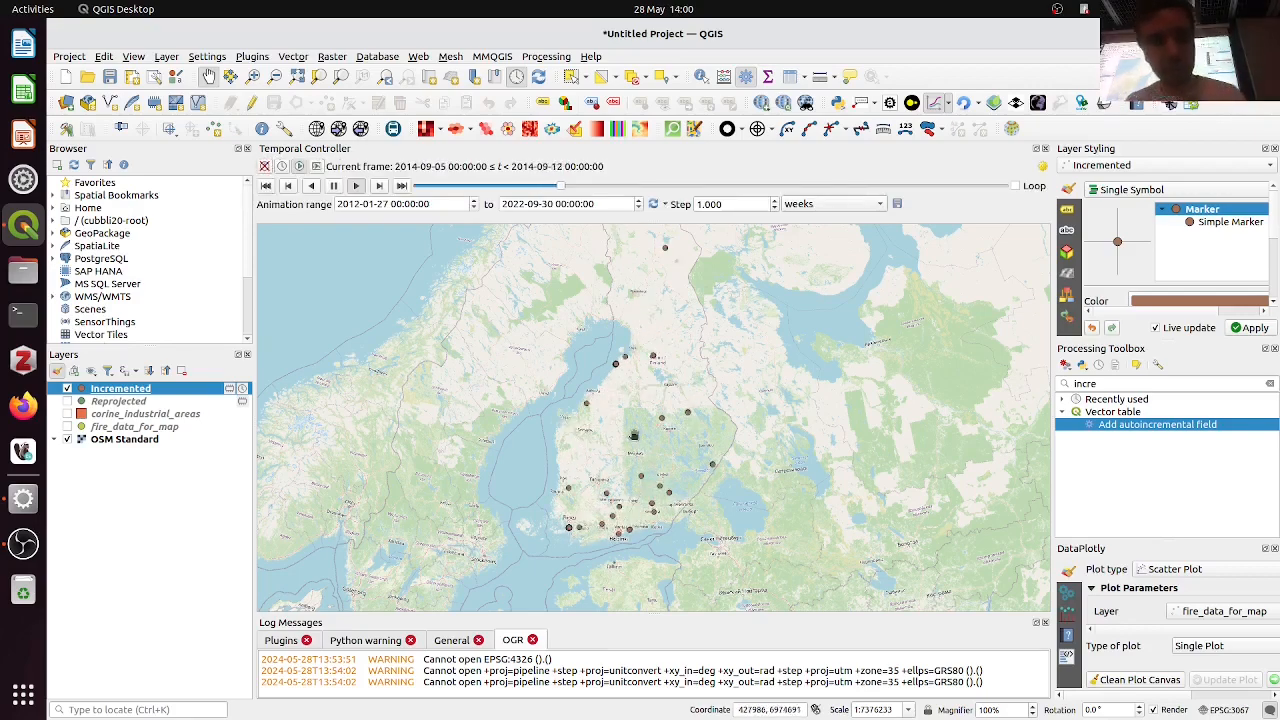
mouse_move(653, 362)
mouse_down()
mouse_move(646, 396)
mouse_move(646, 366)
mouse_up()
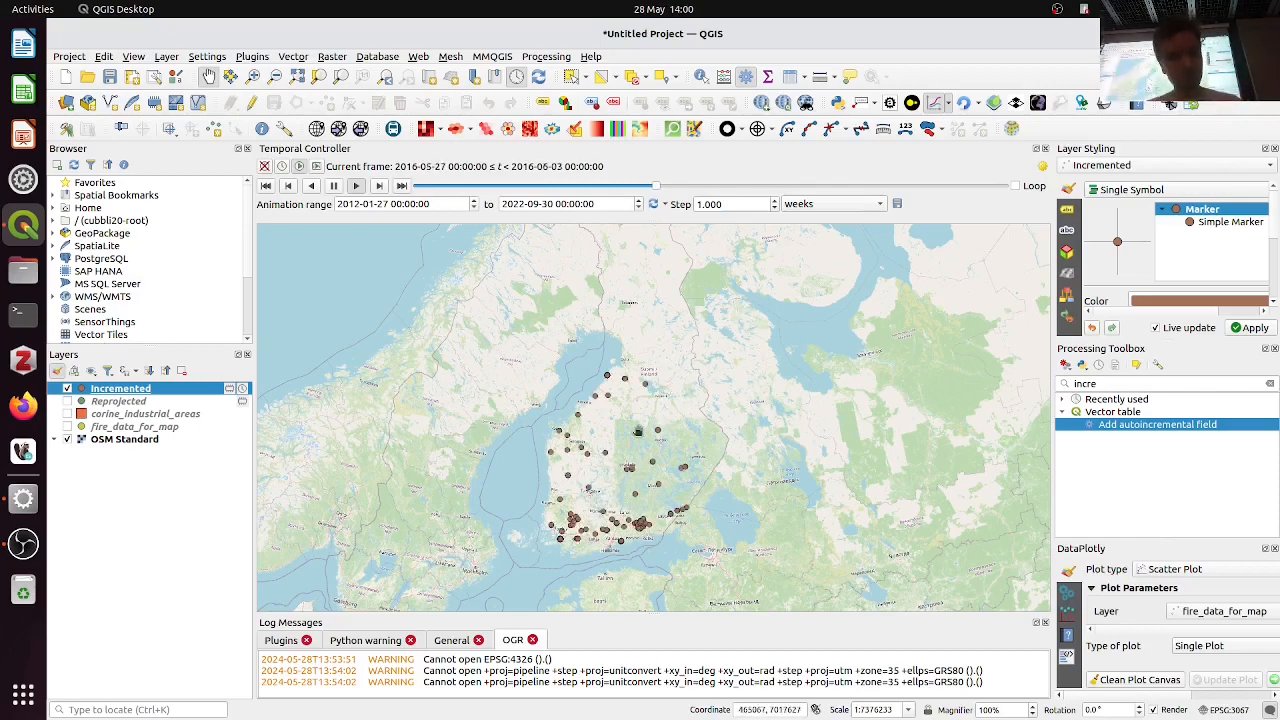
click(334, 186)
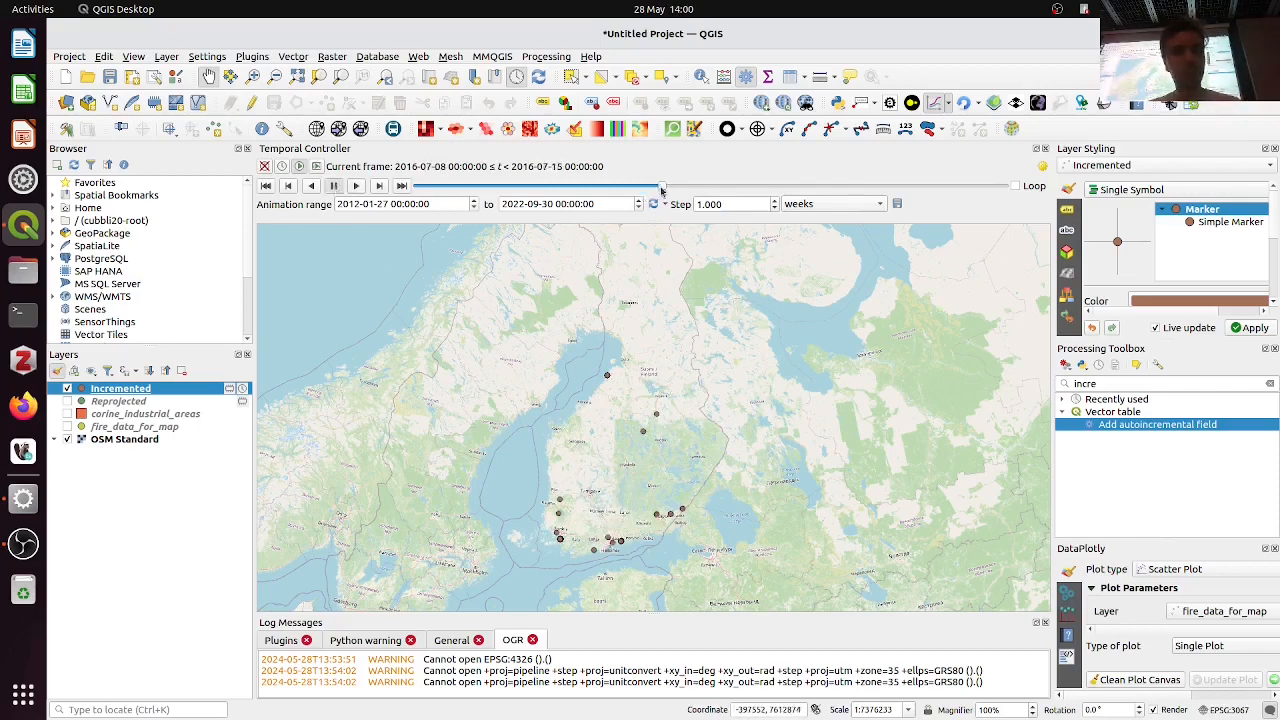
mouse_move(662, 187)
mouse_down()
mouse_move(633, 193)
mouse_move(663, 190)
mouse_move(649, 190)
mouse_up()
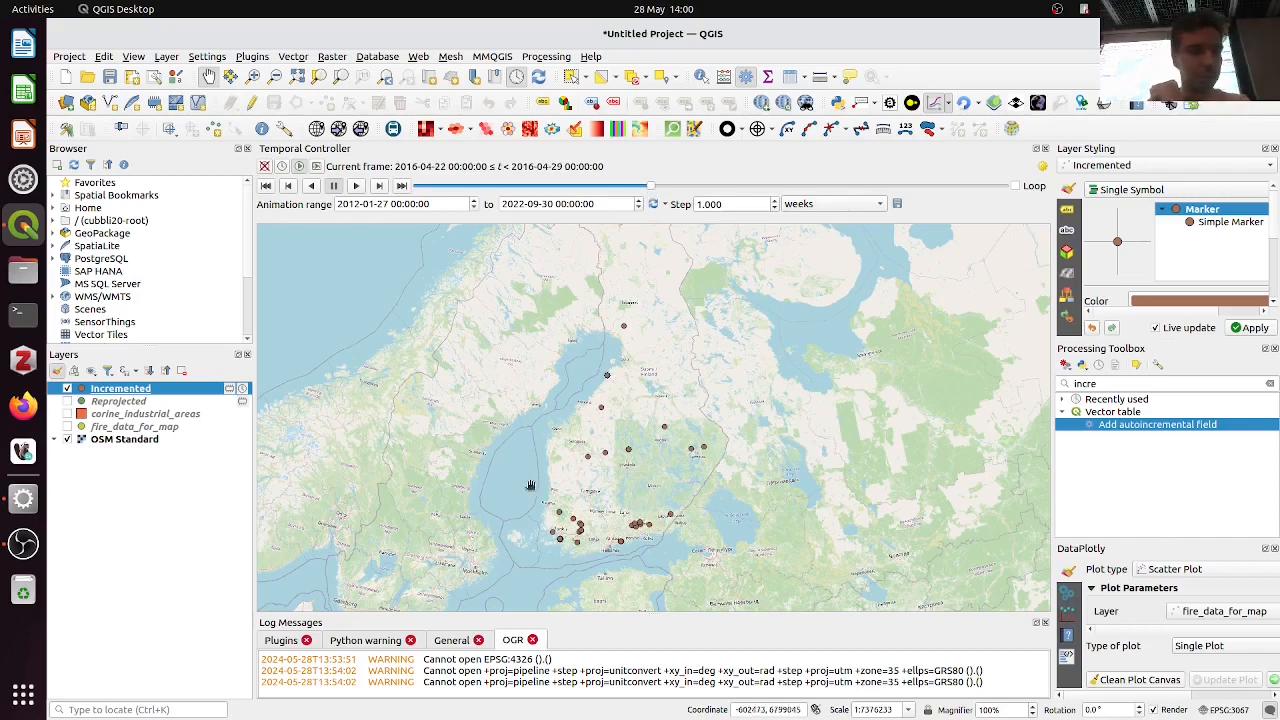
Examine how the fire points of the April 2016 frame are distributed across southern and central Finland
scroll(636, 532, up, 2)
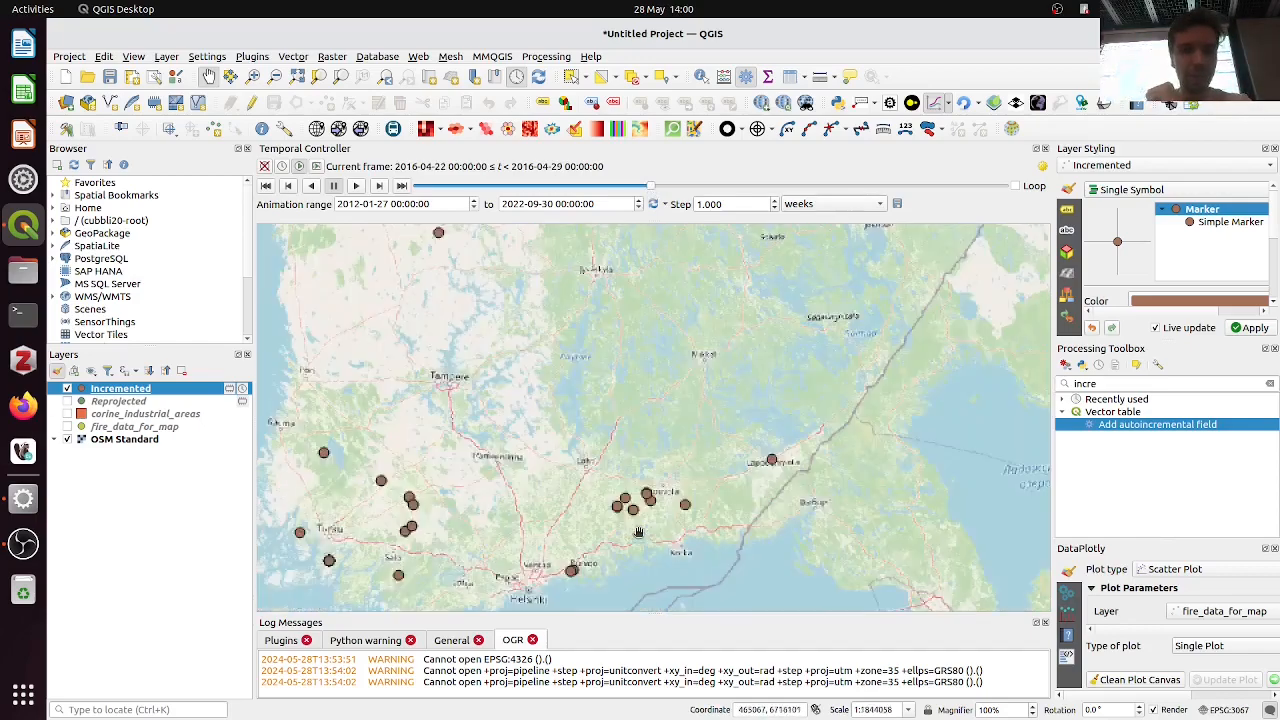
scroll(638, 532, up, 1)
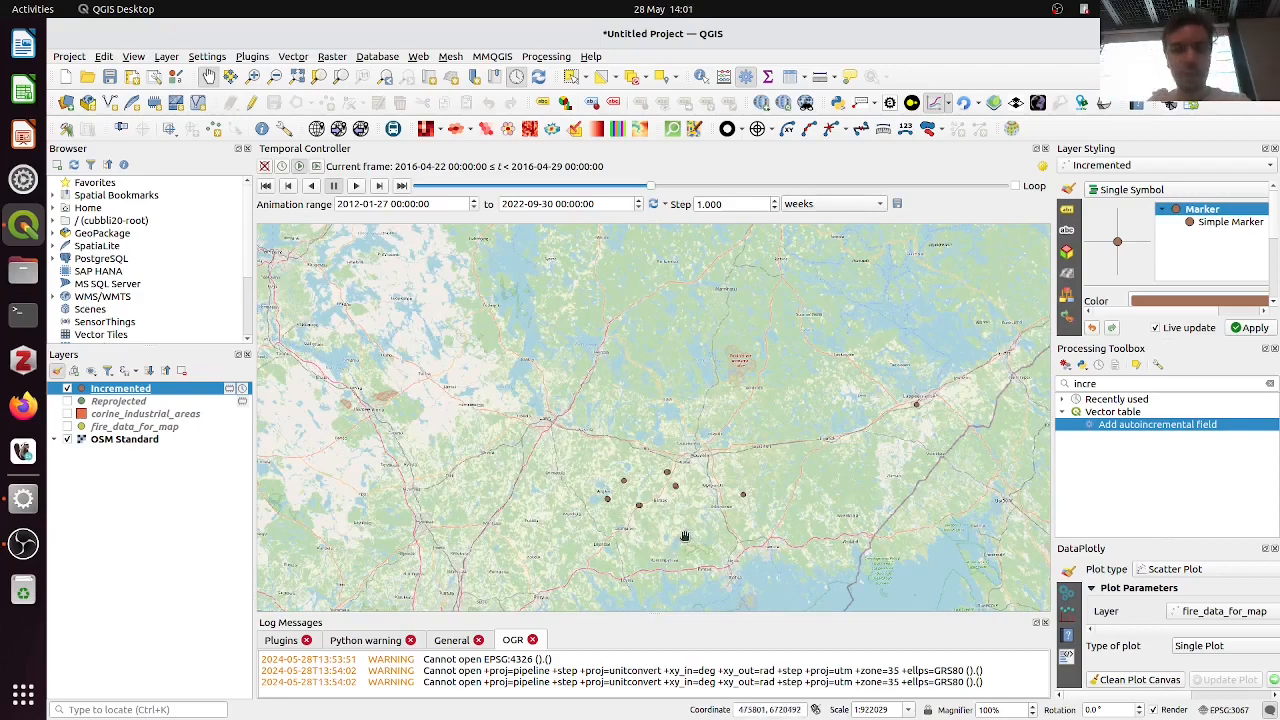
scroll(668, 468, down, 2)
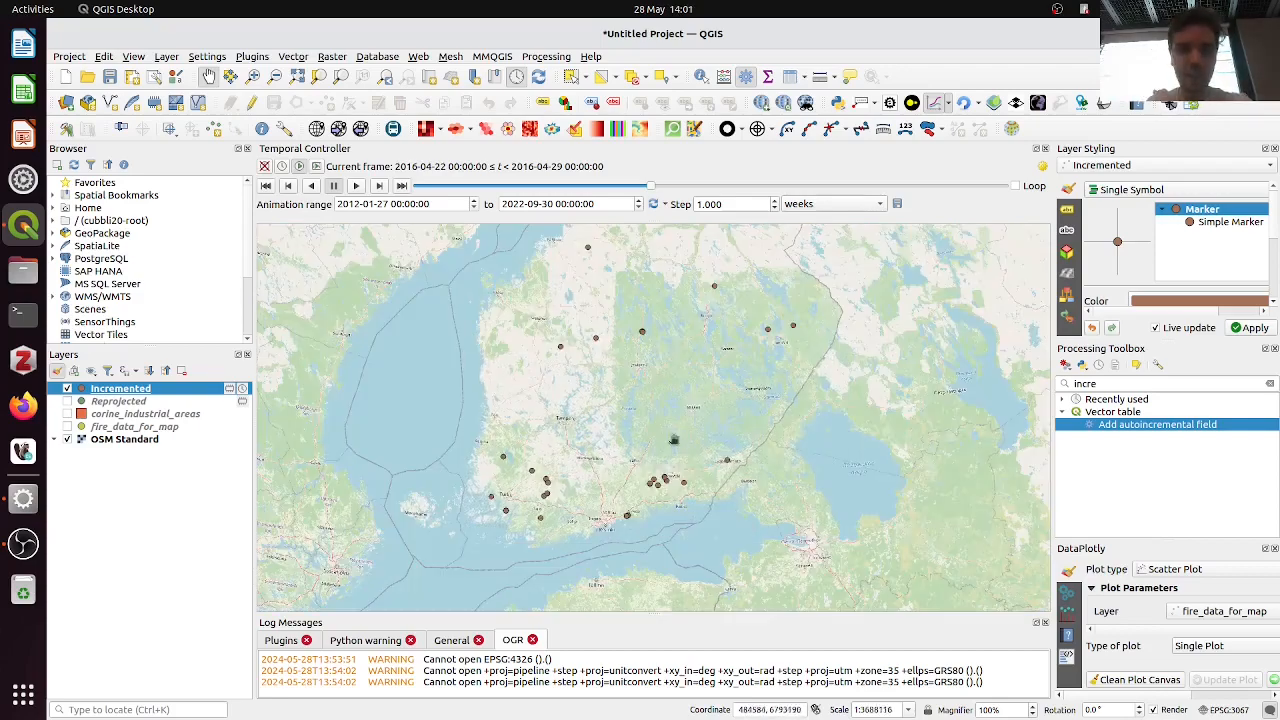
drag(674, 440, 692, 394)
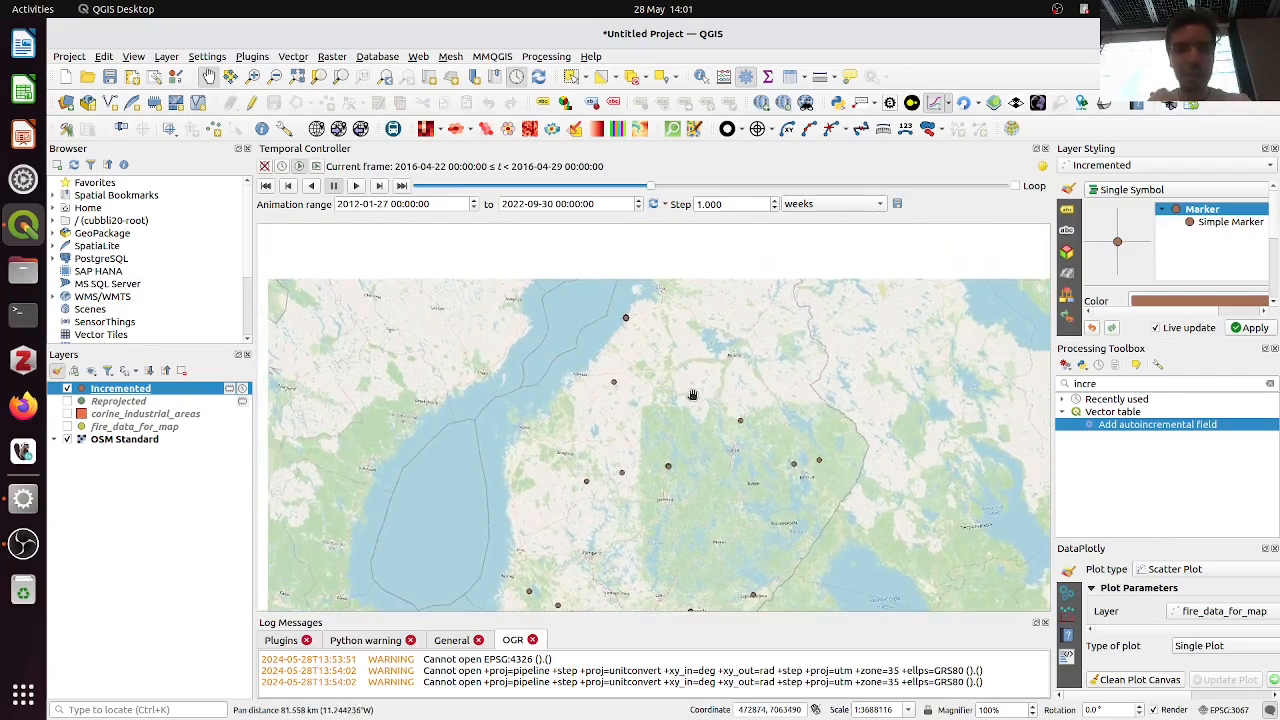
Examine the dense cluster of fire points at the Raahe steelworks on the Bothnian coast
scroll(627, 316, up, 1)
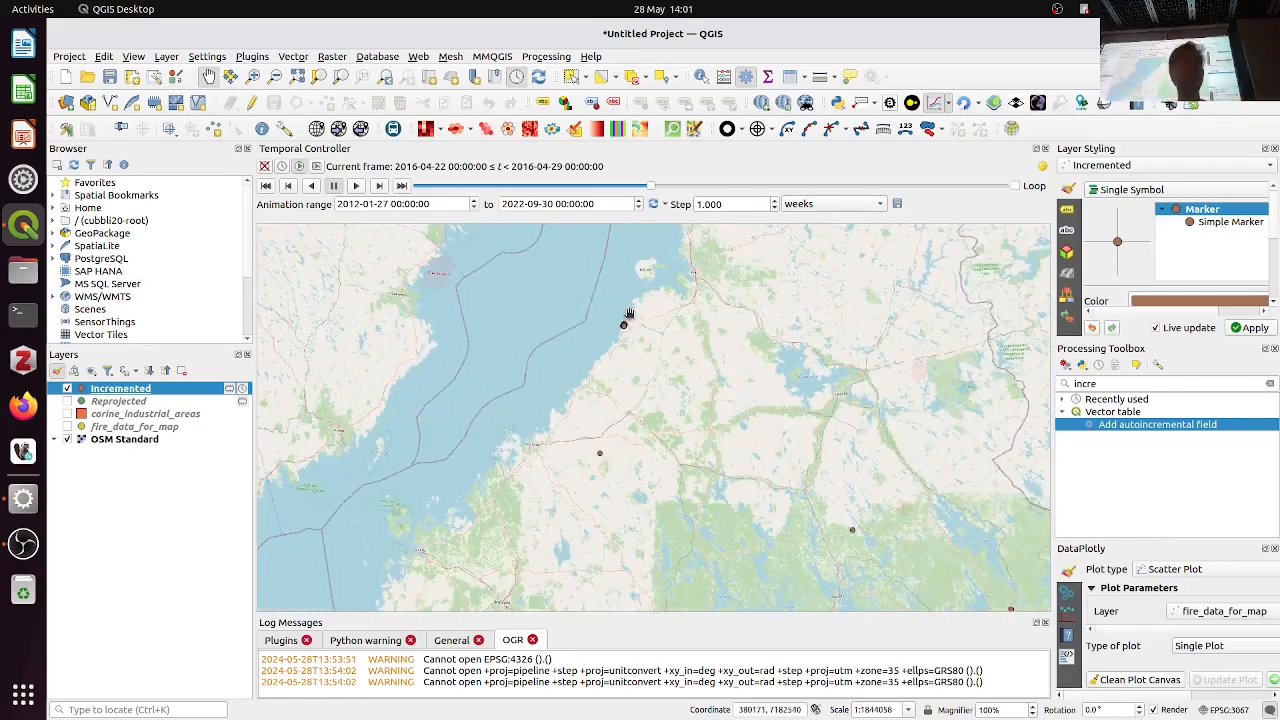
scroll(624, 322, up, 4)
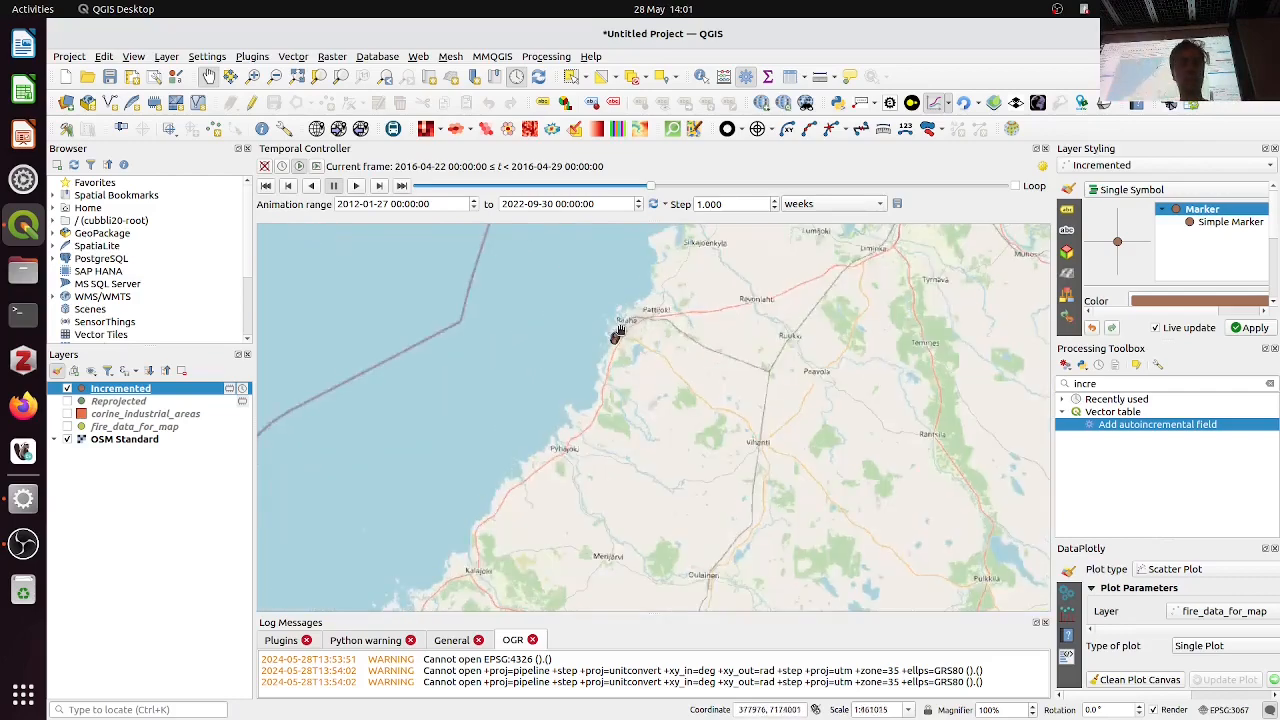
scroll(630, 345, down, 3)
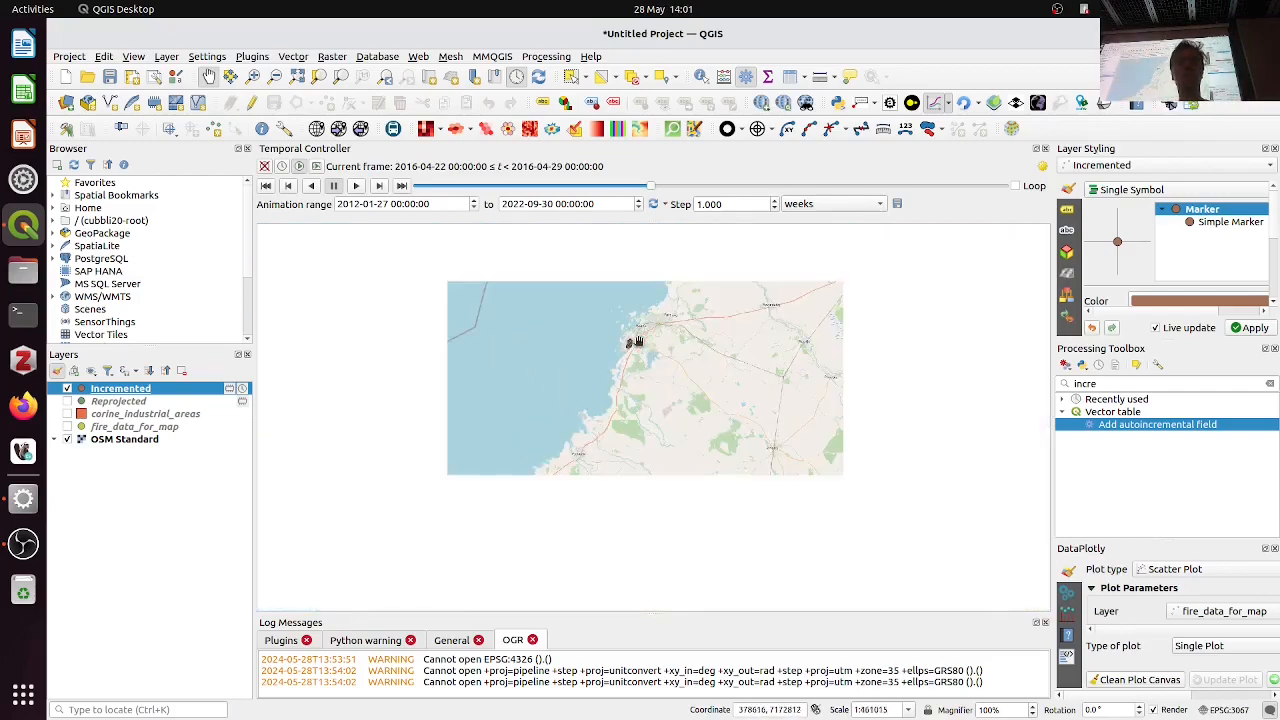
scroll(636, 341, down, 3)
scroll(636, 341, up, 3)
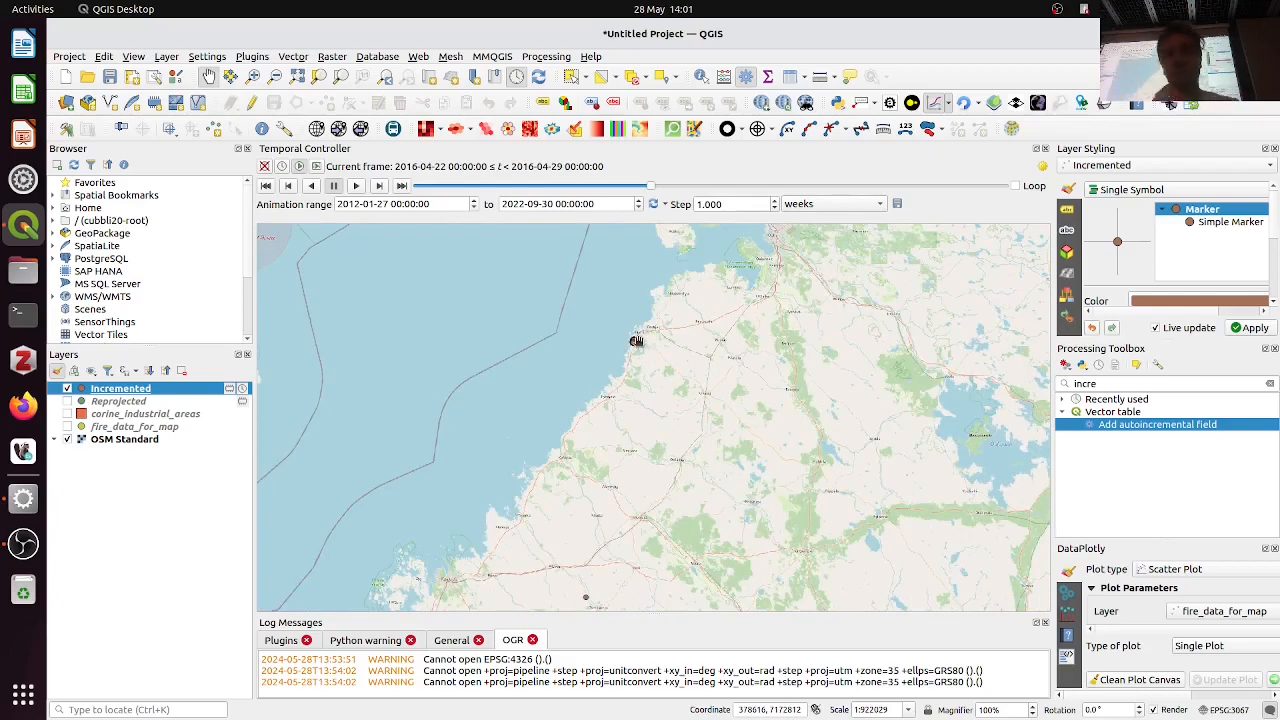
scroll(636, 341, down, 1)
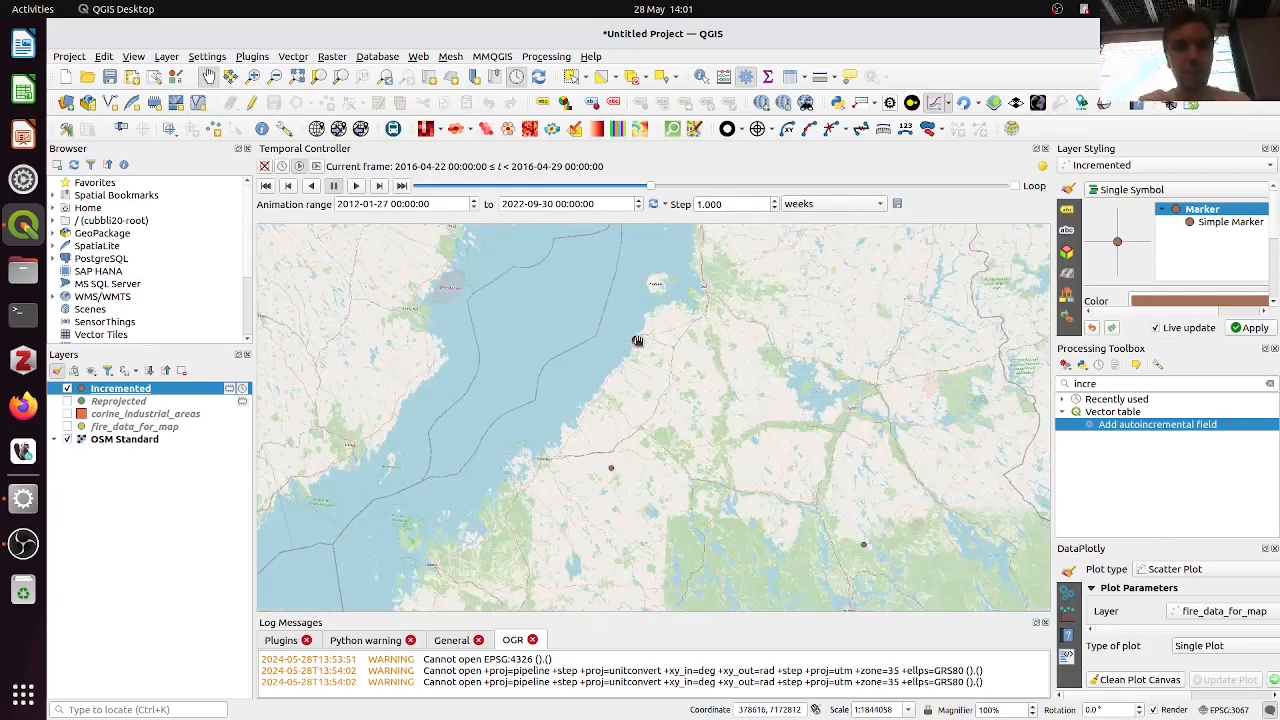
scroll(636, 341, up, 5)
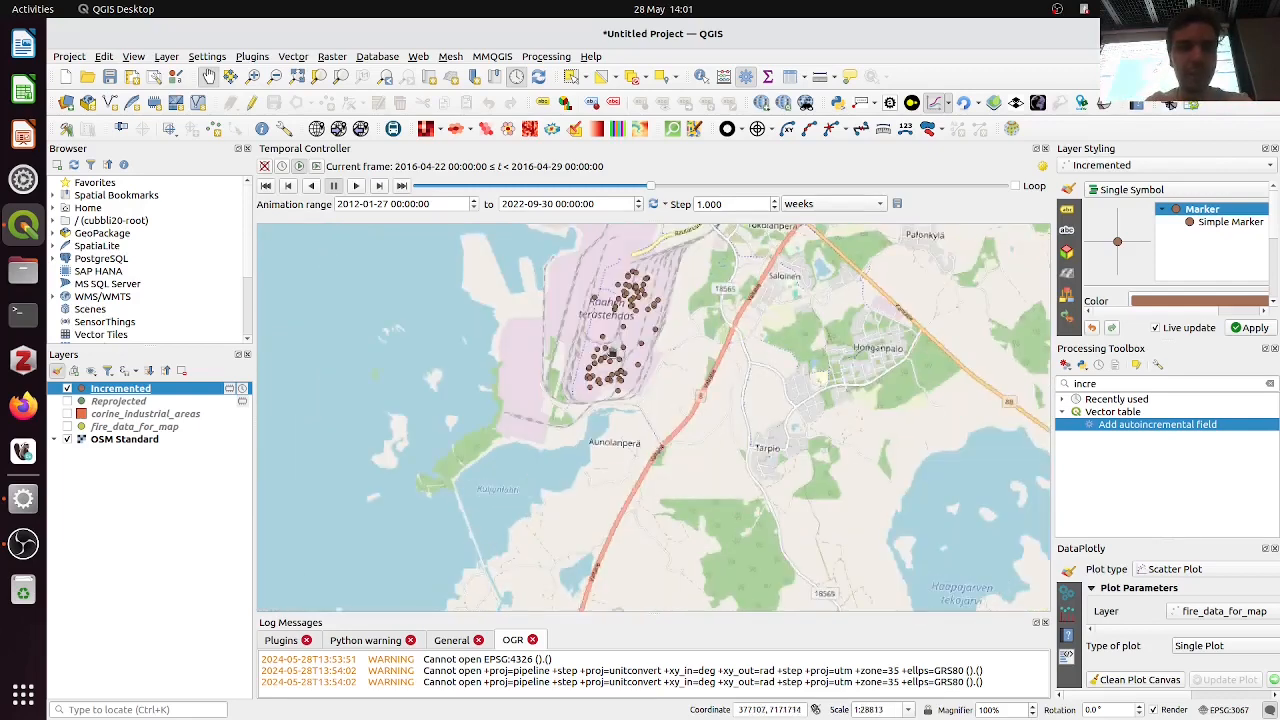
drag(645, 307, 635, 364)
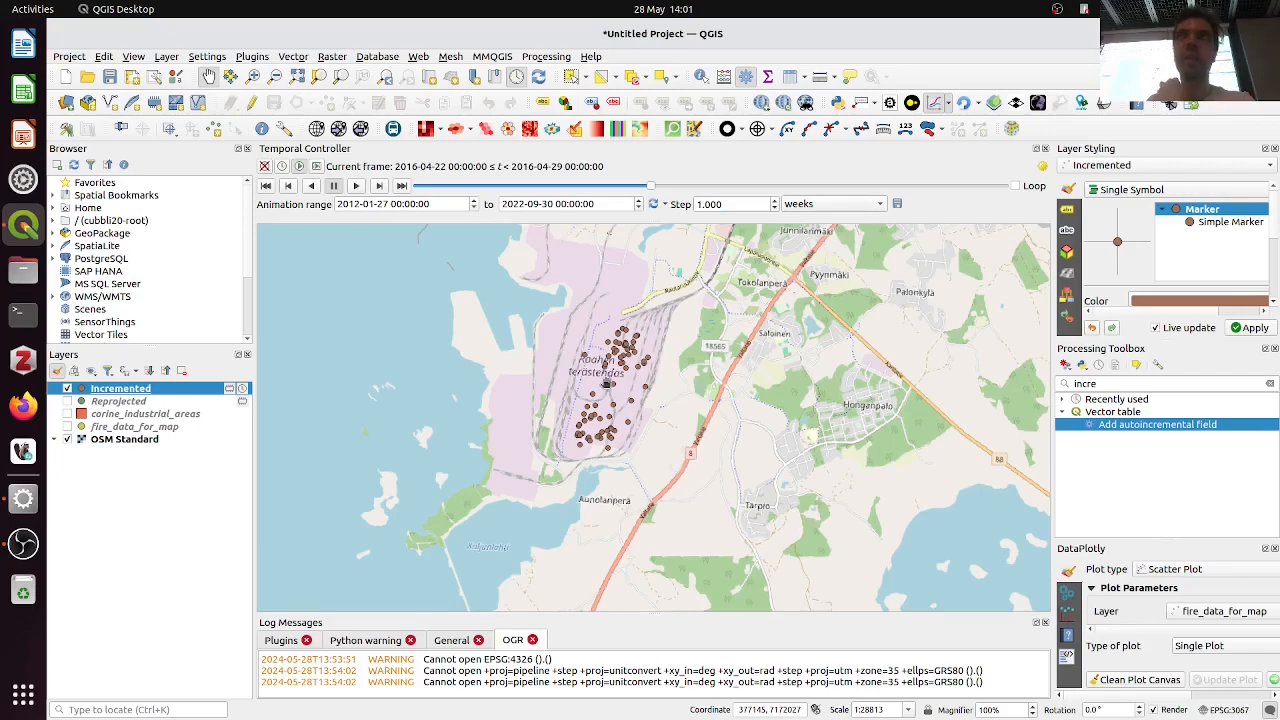
Examine the fire points beside the Pargas limestone quarry and their overall distribution across Finland in the April 2016 frame
scroll(605, 383, down, 6)
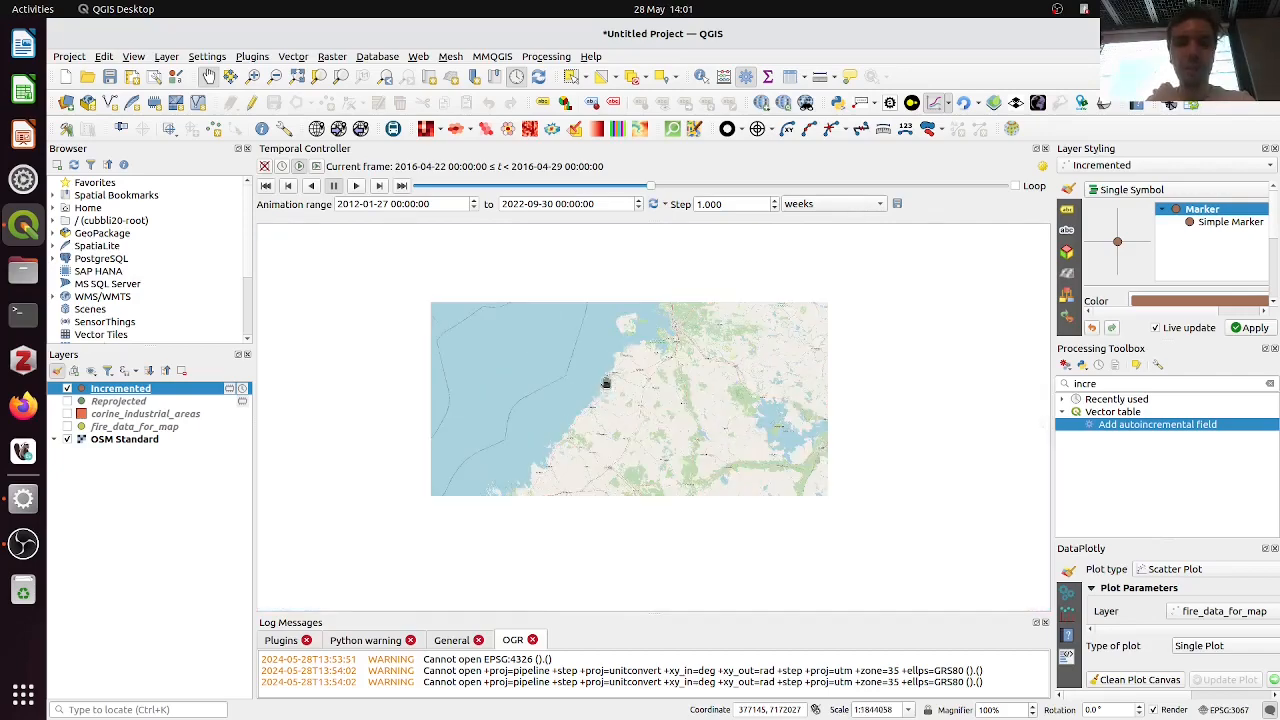
drag(614, 496, 612, 333)
scroll(610, 386, up, 4)
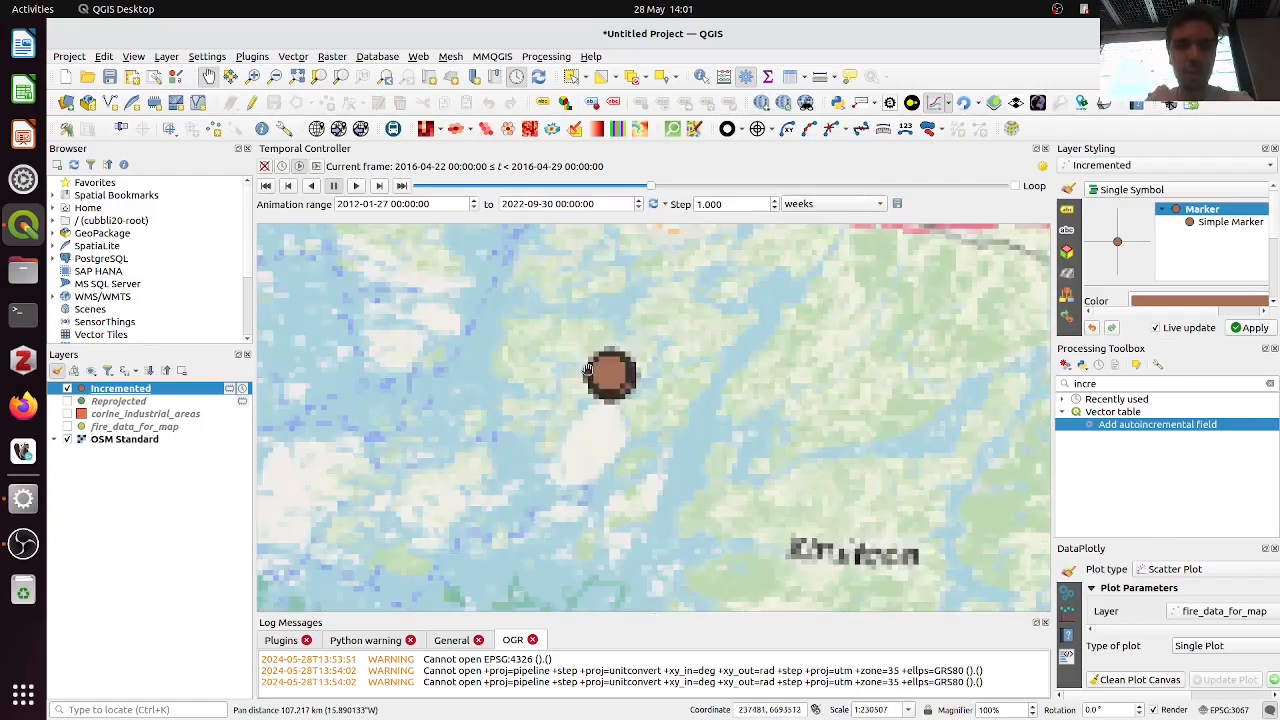
scroll(610, 386, up, 1)
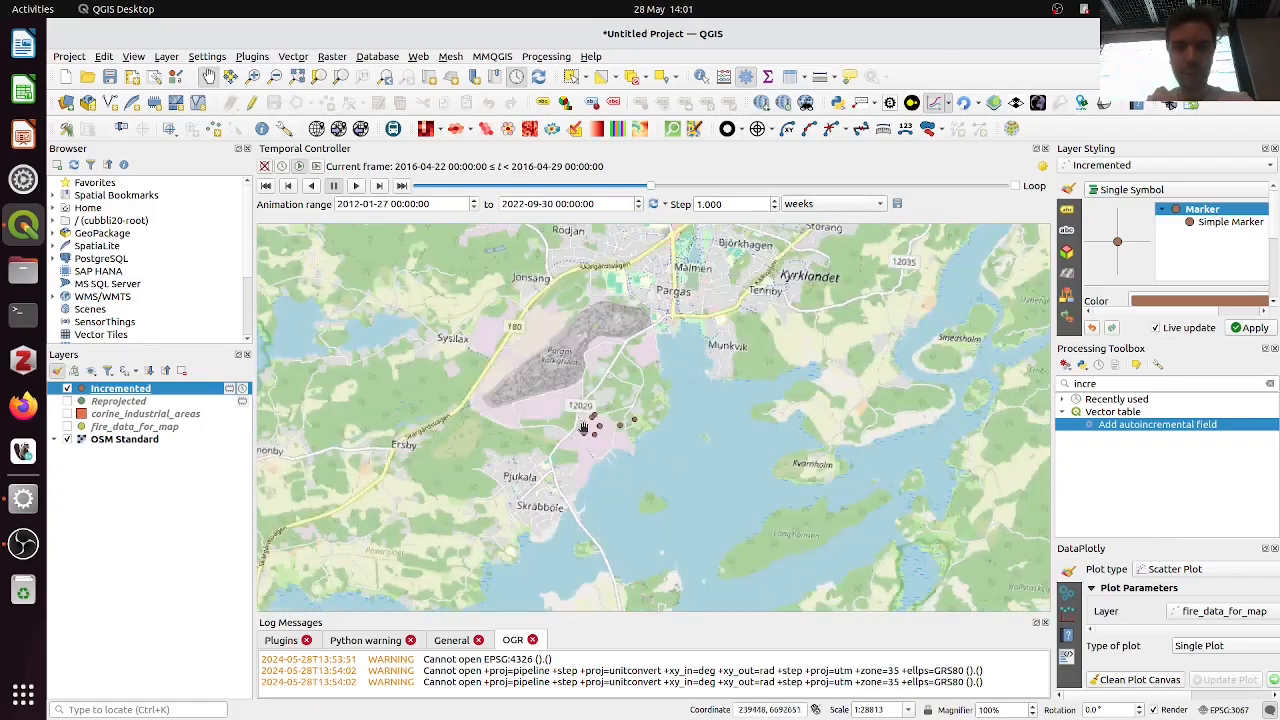
scroll(585, 425, down, 5)
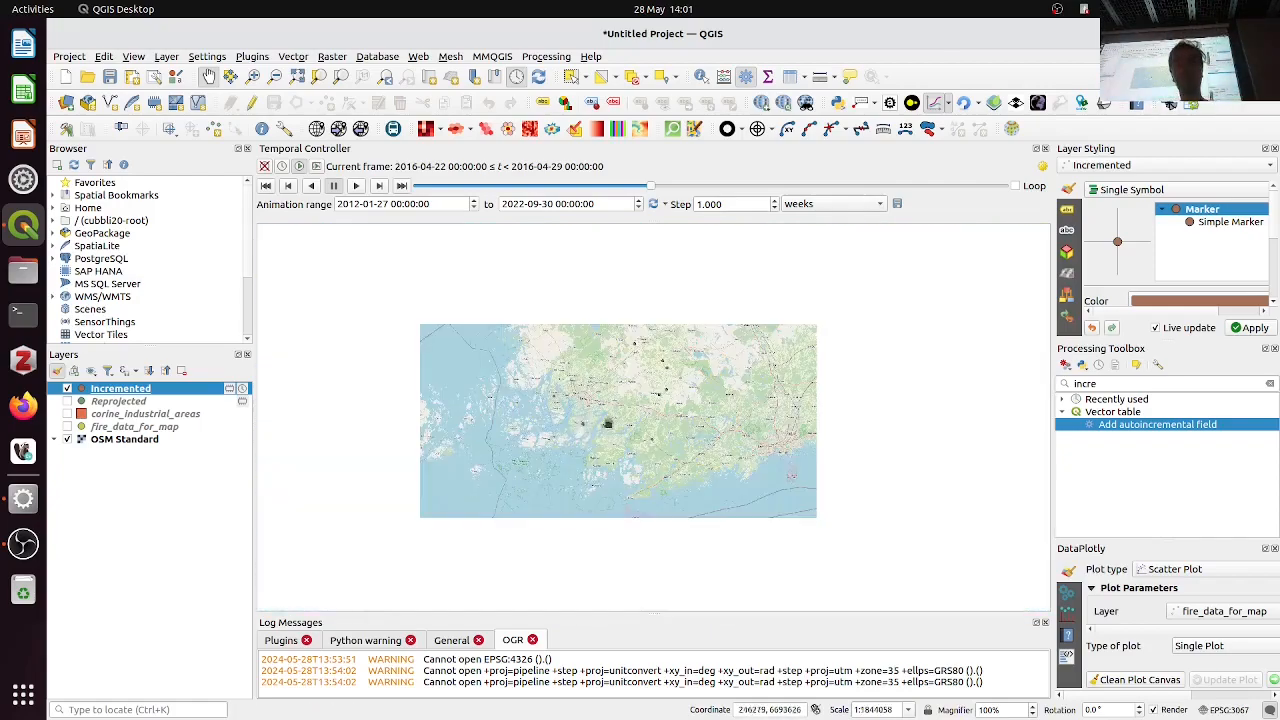
drag(608, 423, 562, 492)
scroll(722, 389, down, 1)
drag(690, 300, 700, 333)
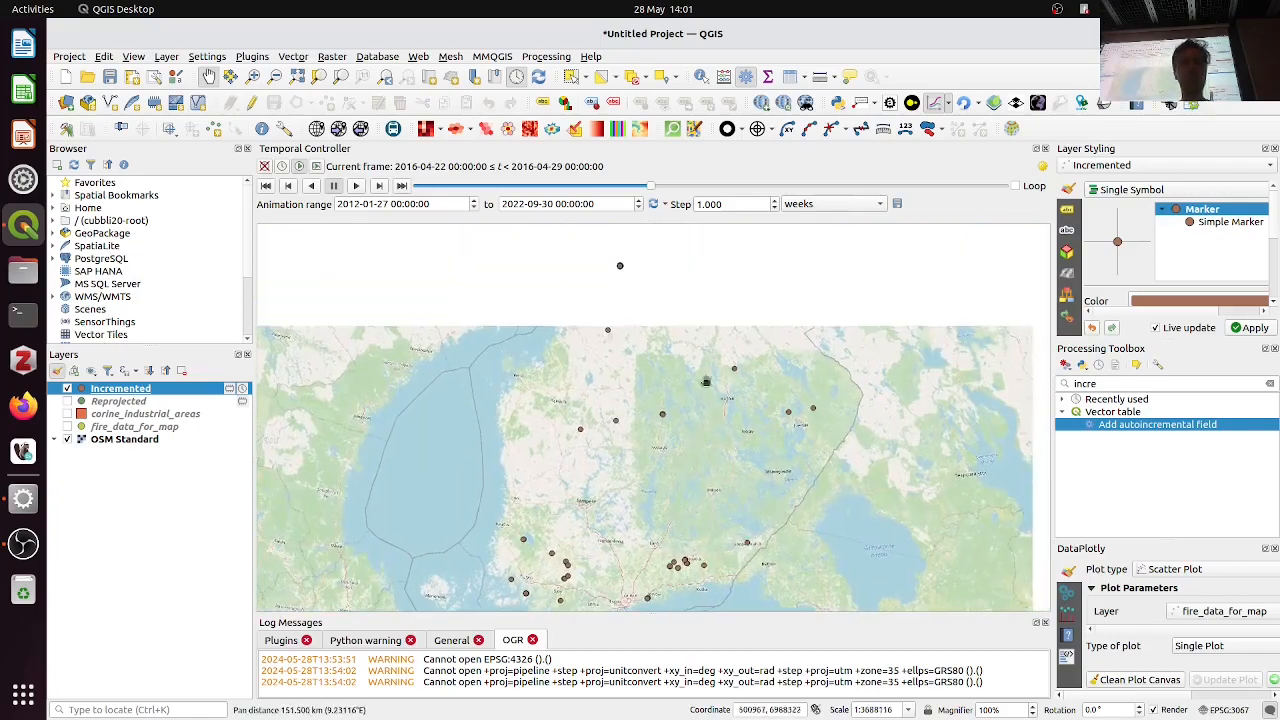
scroll(700, 333, down, 1)
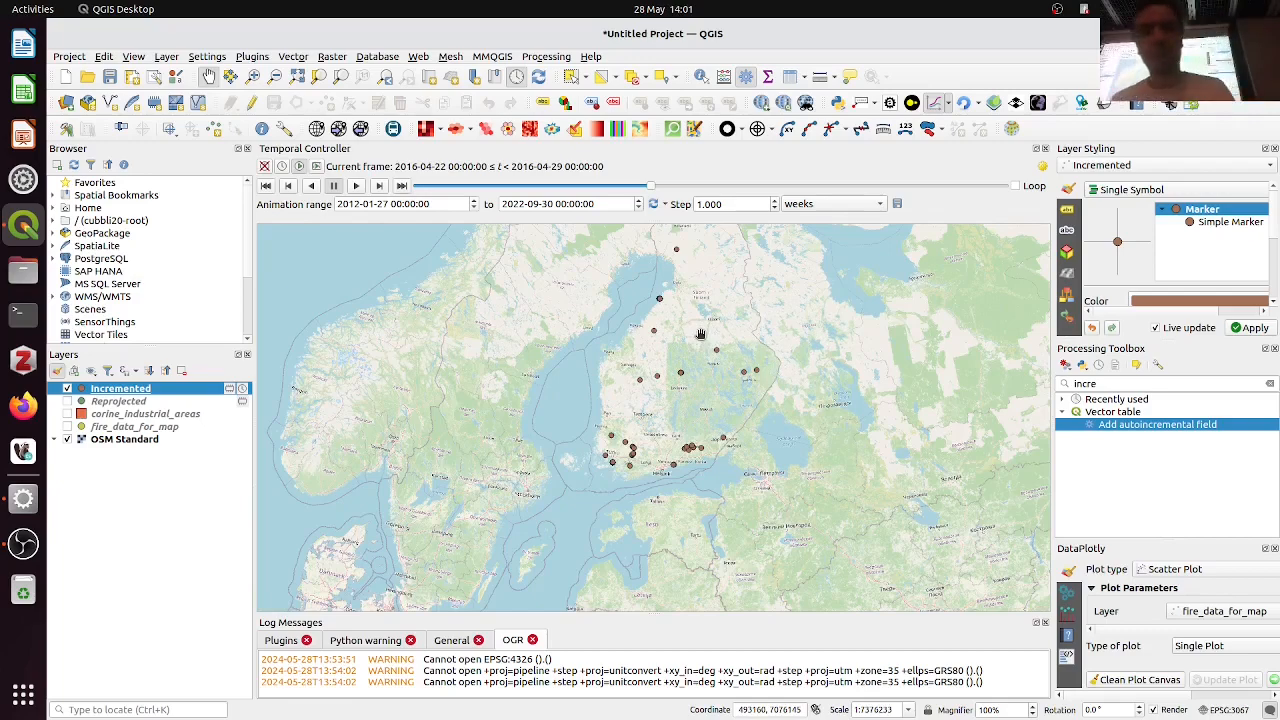
drag(700, 333, 680, 373)
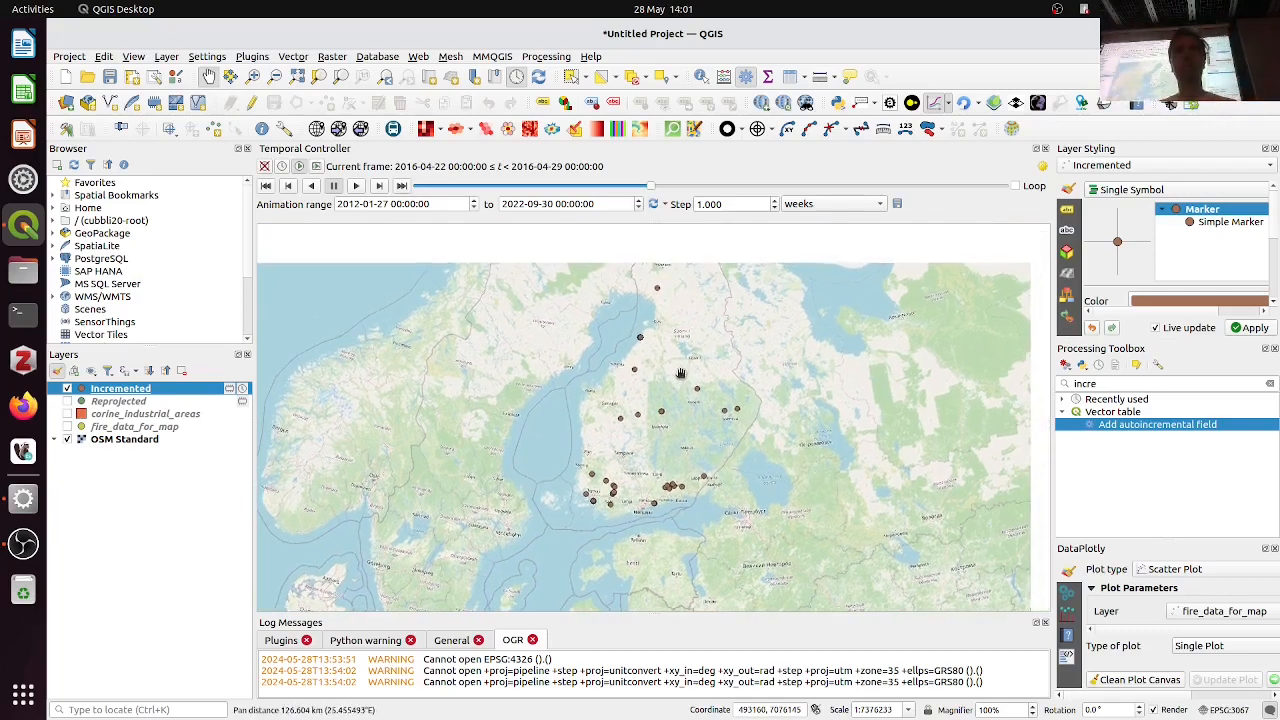
Read the Filtering instructions in the Jupyter notebook in Firefox, then return to the QGIS map
key(alt+Tab)
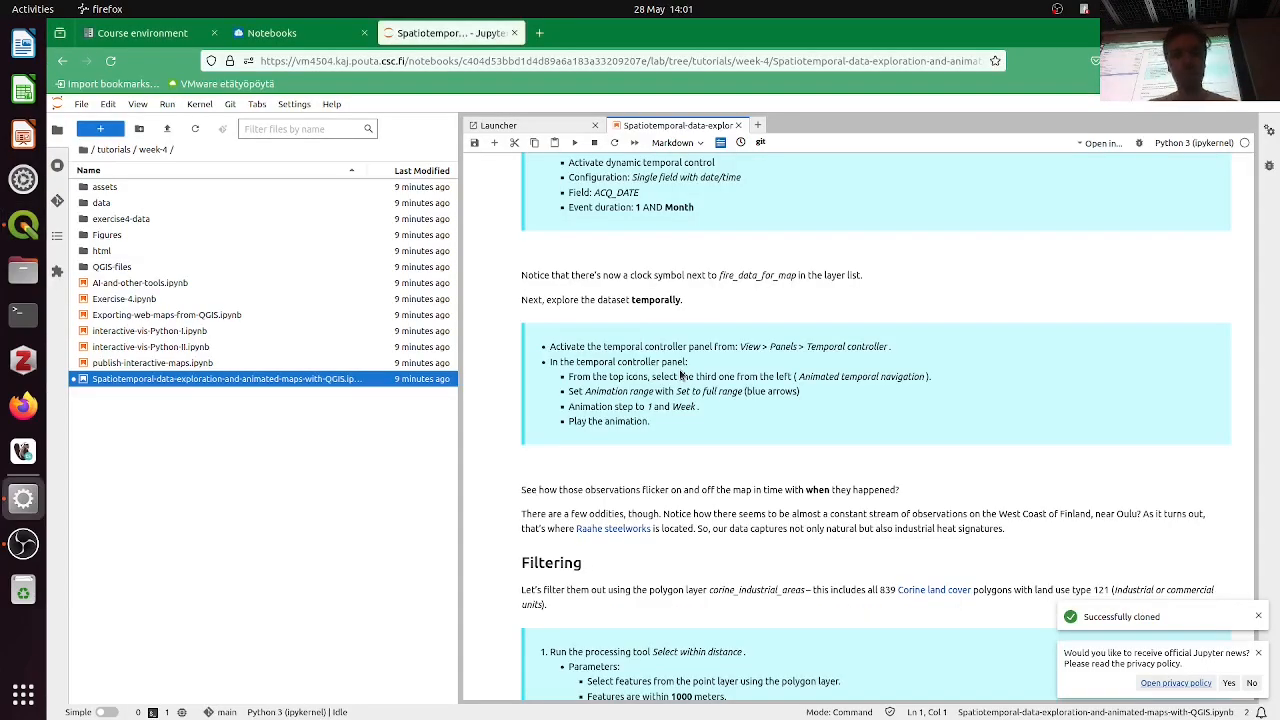
scroll(680, 375, down, 5)
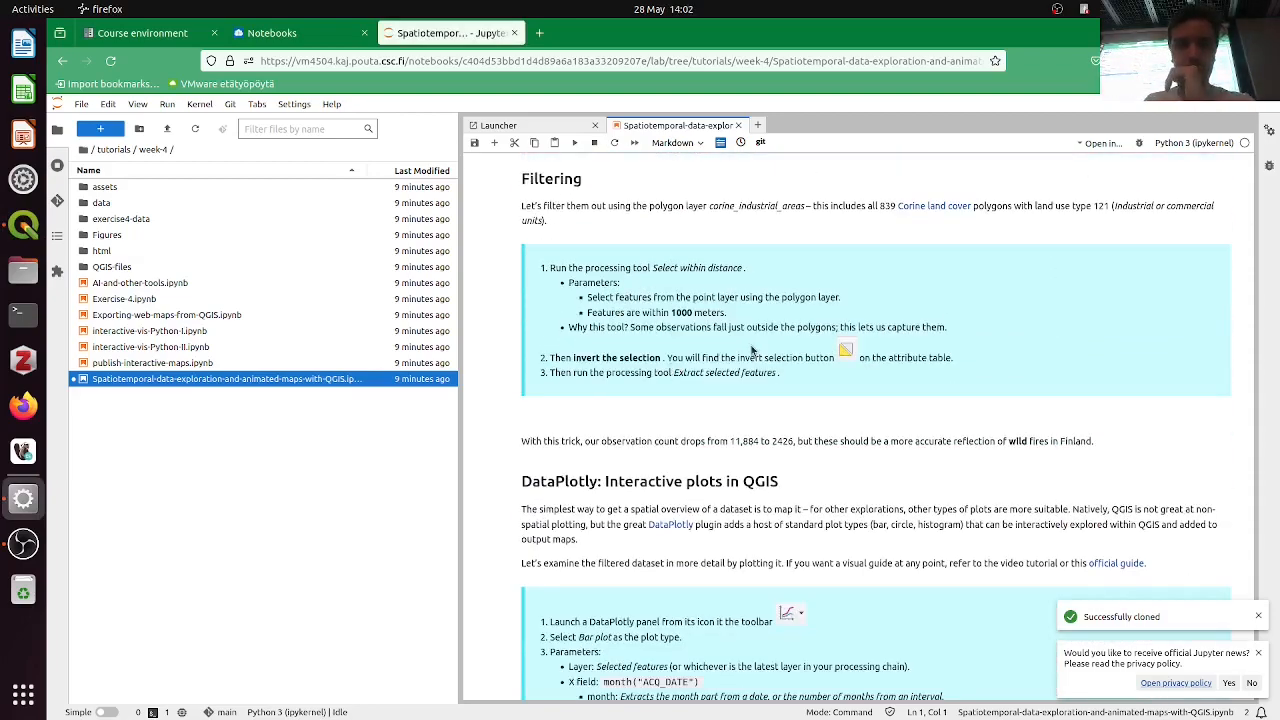
scroll(752, 350, down, 1)
scroll(752, 350, up, 1)
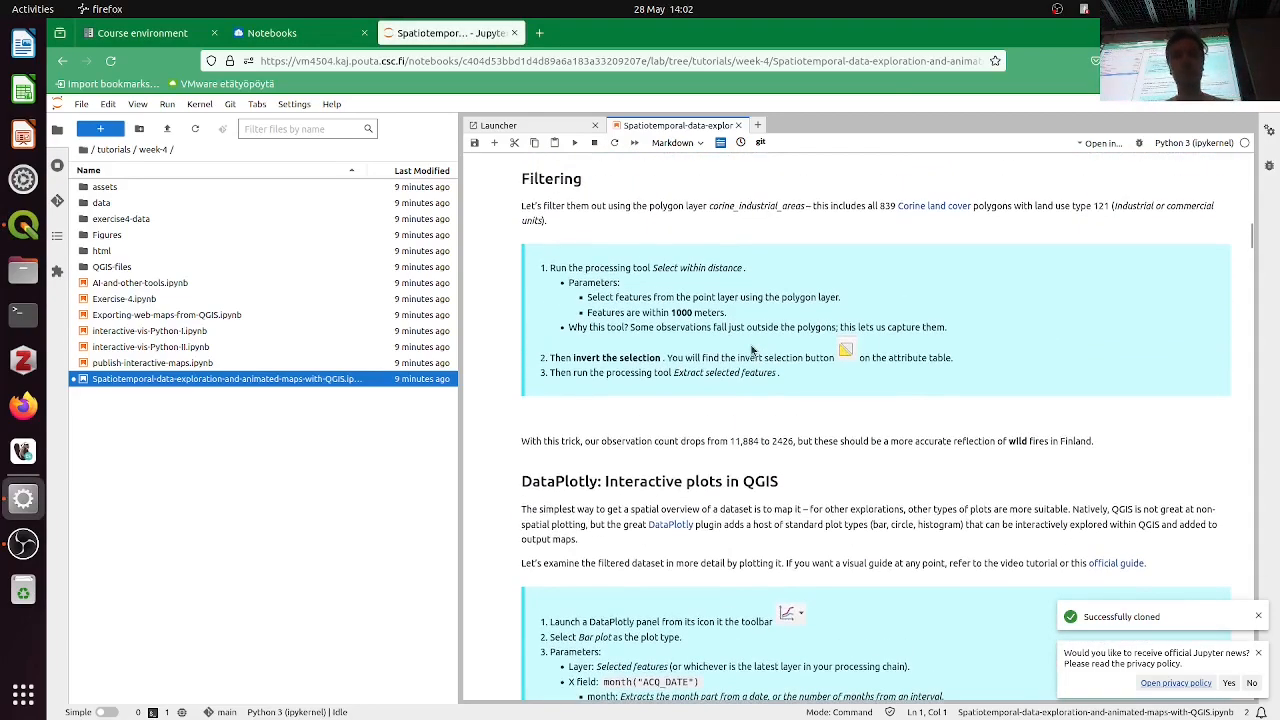
key(alt+Tab)
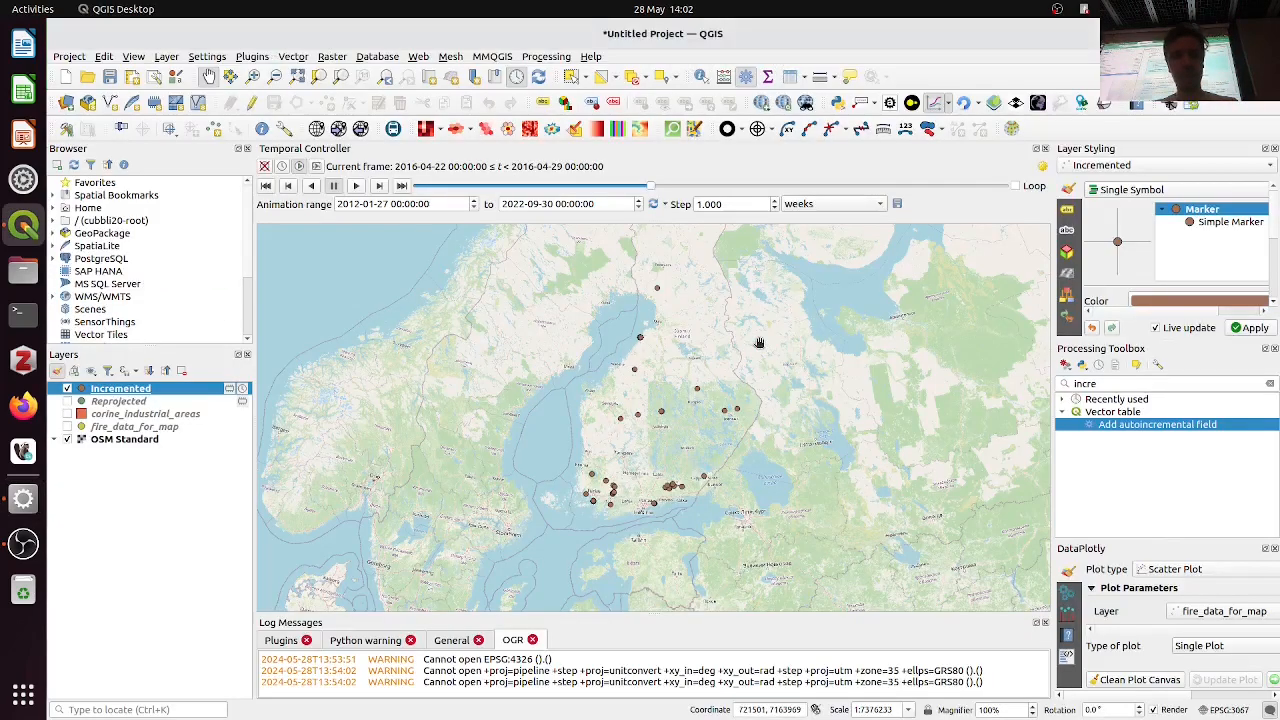
Show the corine_industrial_areas layer and compare its polygons with the fire points at the Kilpilahti industrial area east of Helsinki
click(67, 414)
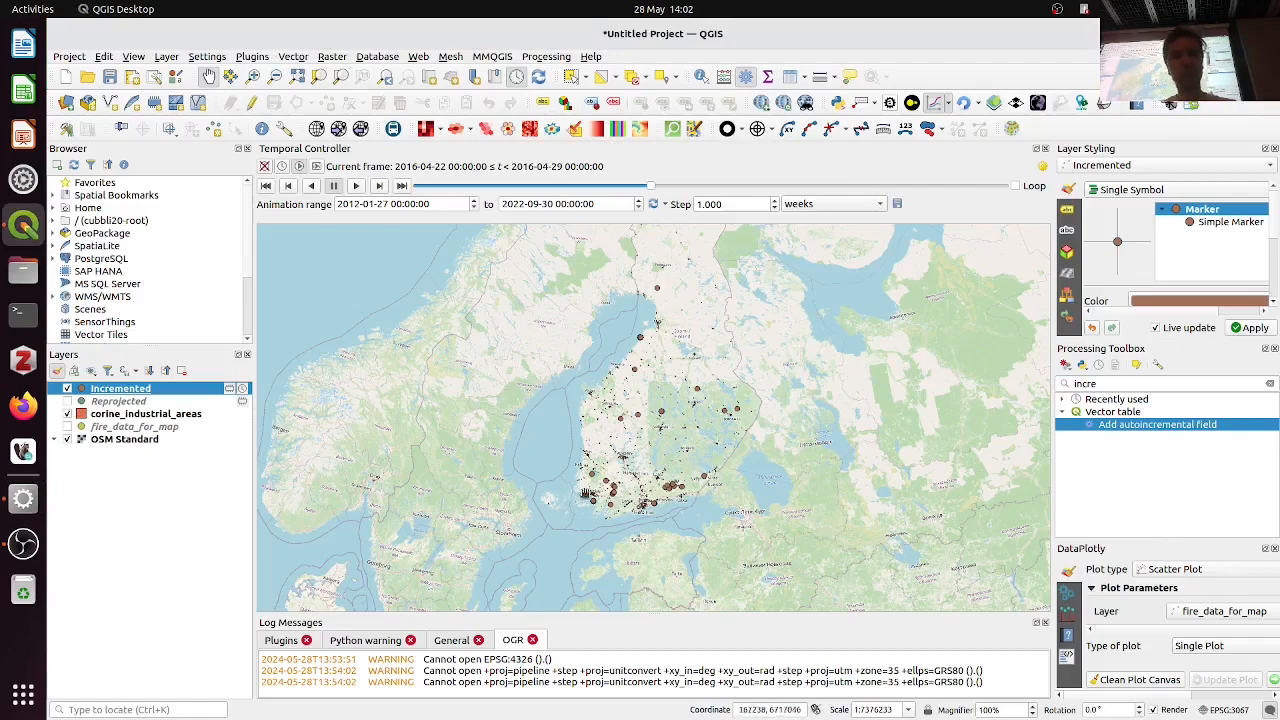
scroll(648, 487, up, 3)
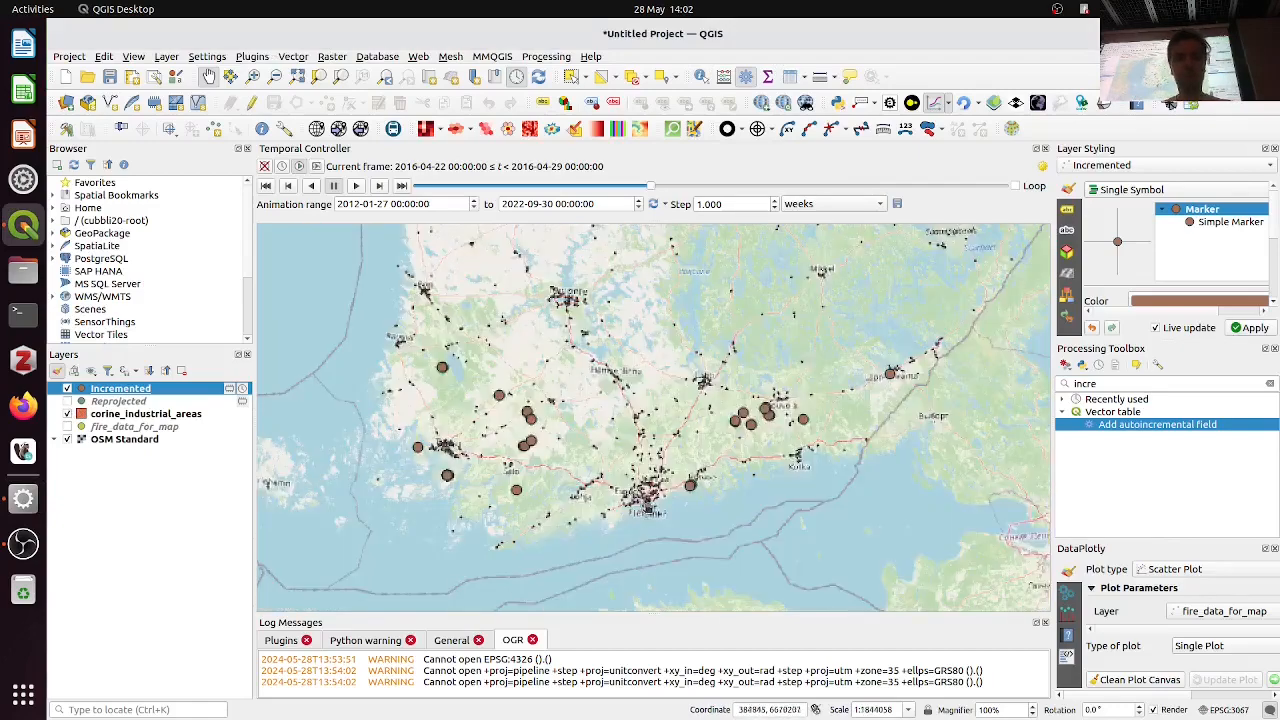
scroll(727, 480, up, 3)
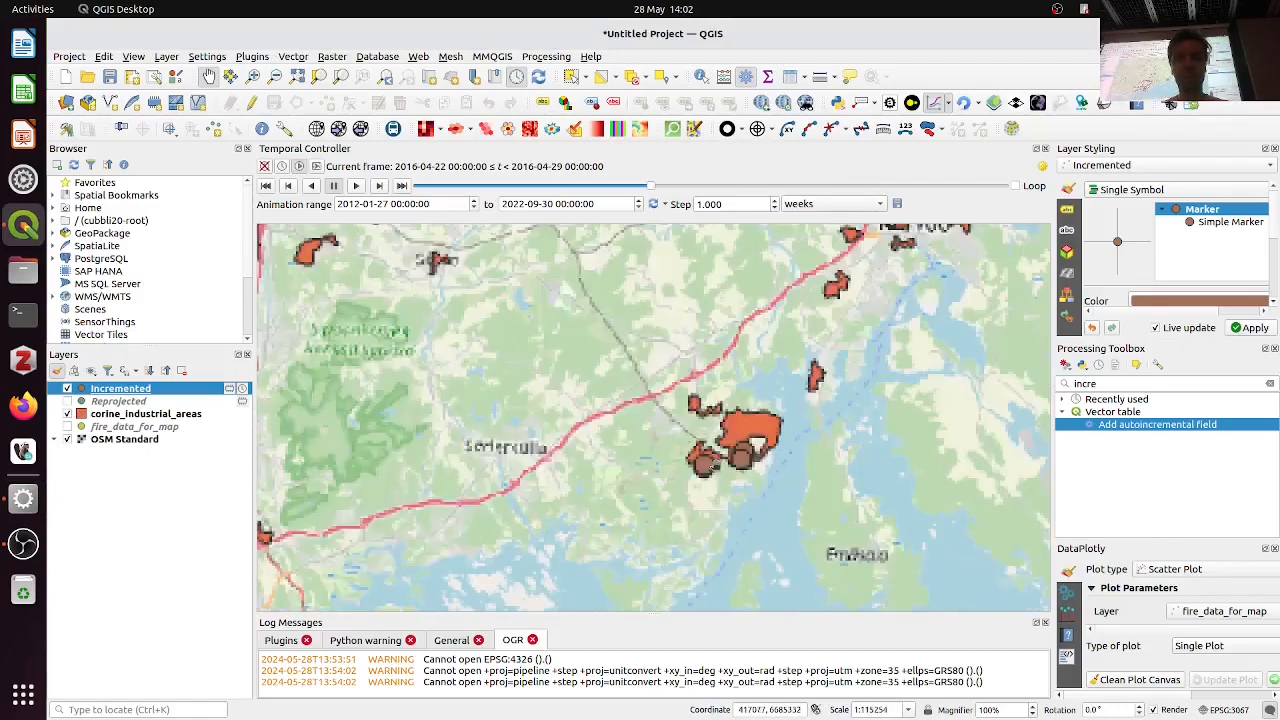
scroll(727, 462, up, 1)
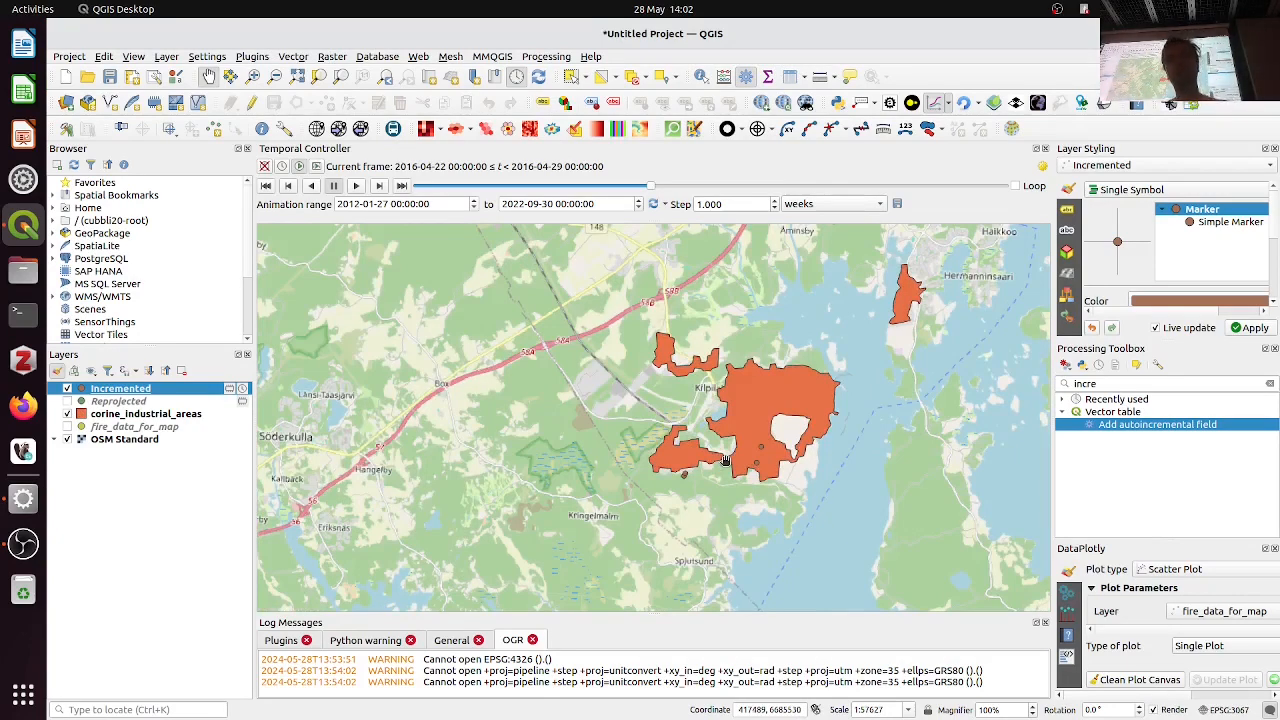
Examine how the fire point at Lappeenranta lines up with the industrial area polygons and review the rest of Finland
scroll(727, 460, down, 5)
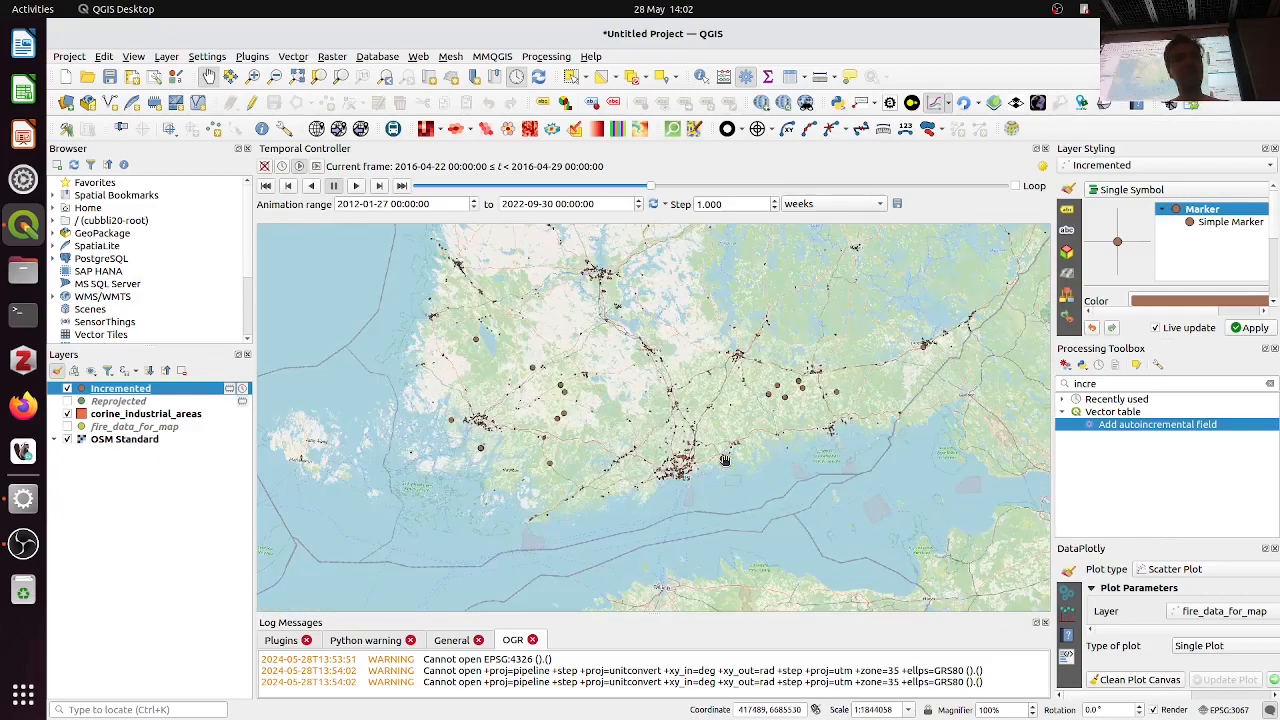
scroll(725, 460, down, 1)
drag(716, 300, 712, 390)
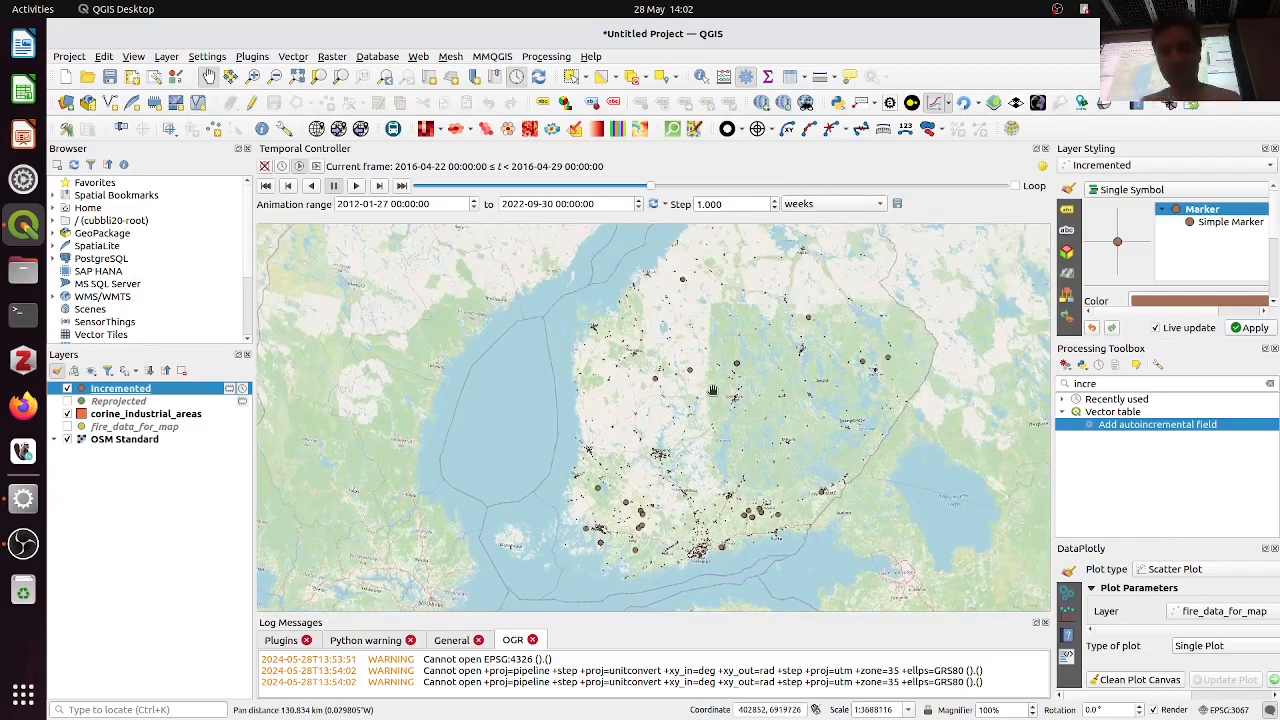
scroll(825, 496, up, 2)
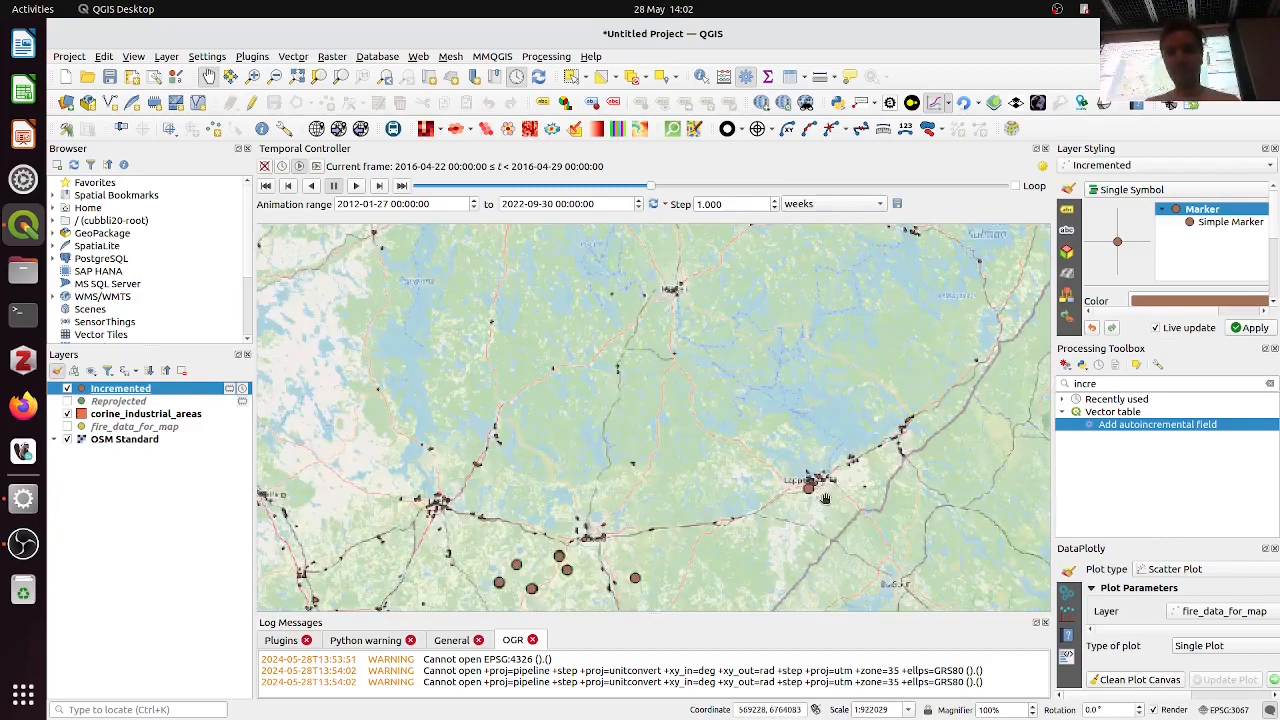
scroll(825, 496, up, 4)
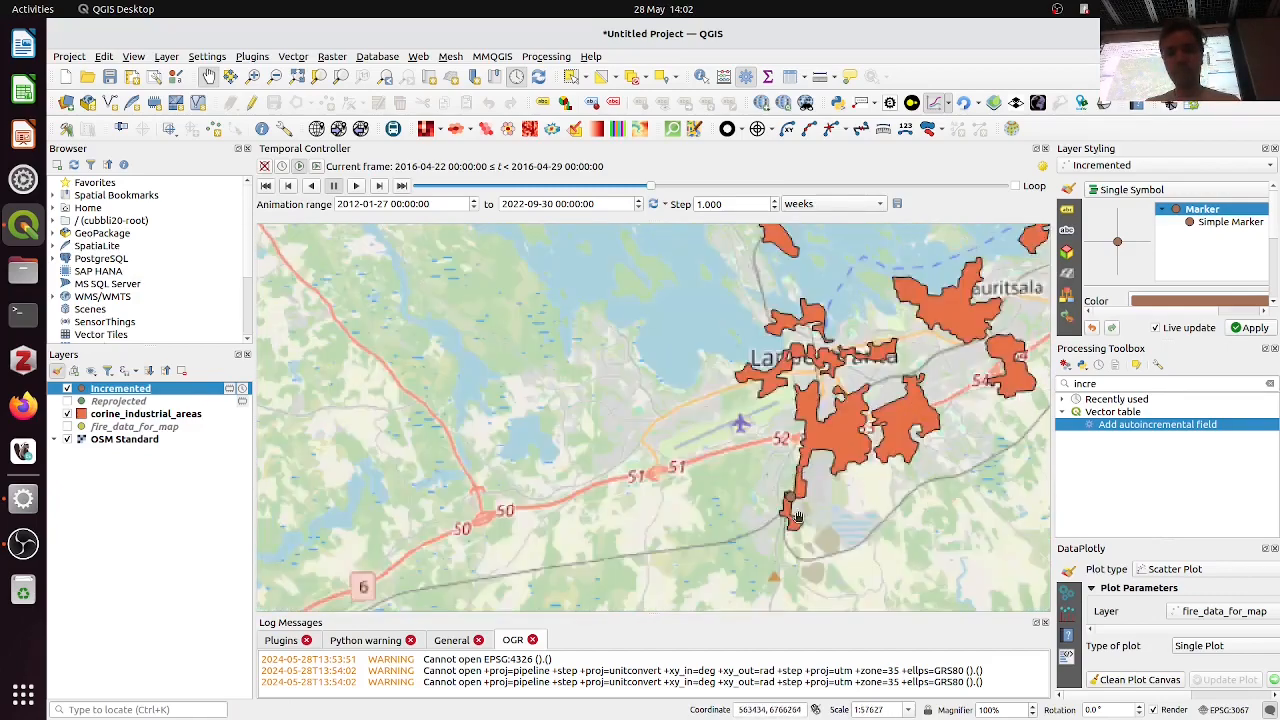
scroll(800, 496, down, 6)
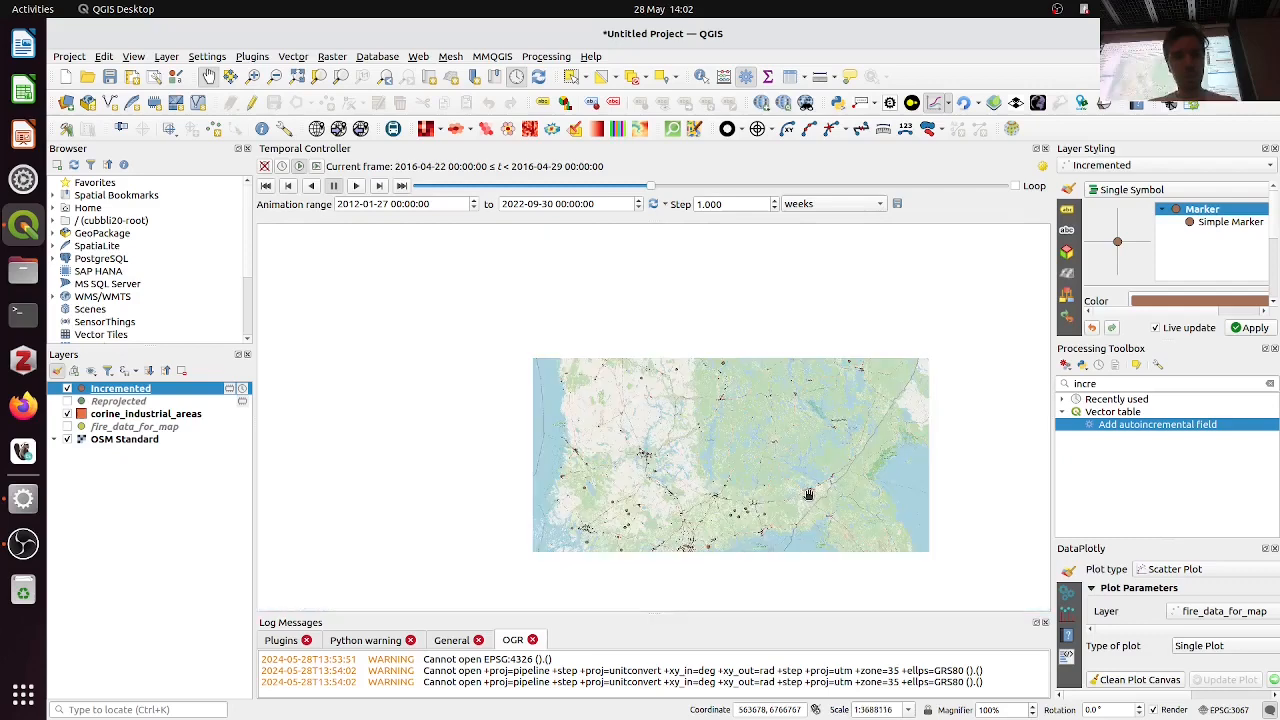
drag(808, 494, 755, 572)
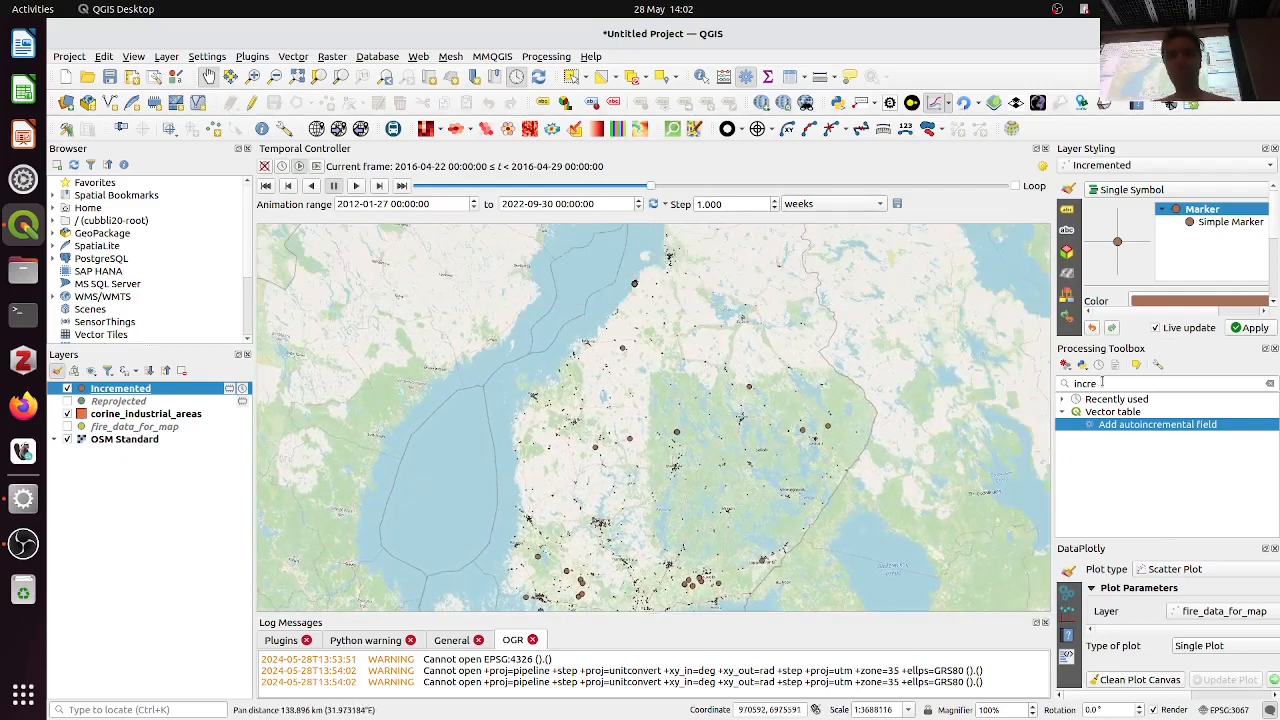
Search the processing tools for "sel", check the tool name in the notebook instructions and open Select within distance
double_click(1102, 383)
key(BackSpace)
text(sel)
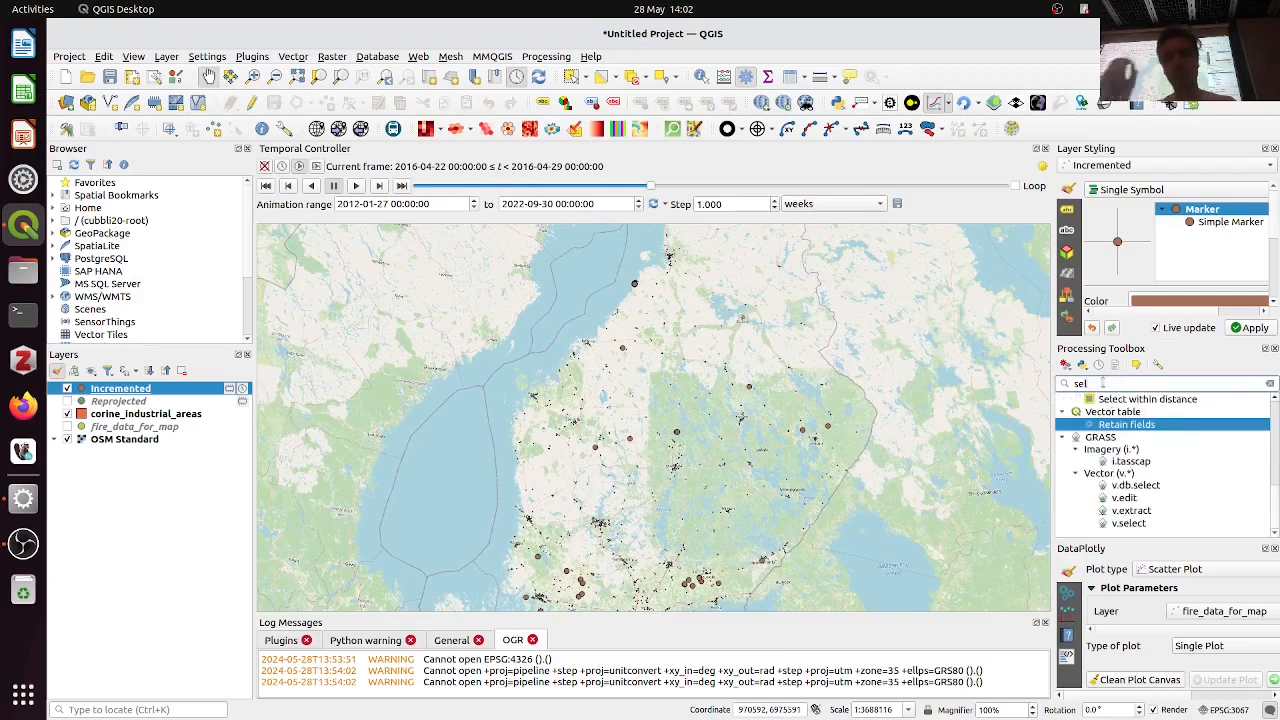
key(alt+Tab)
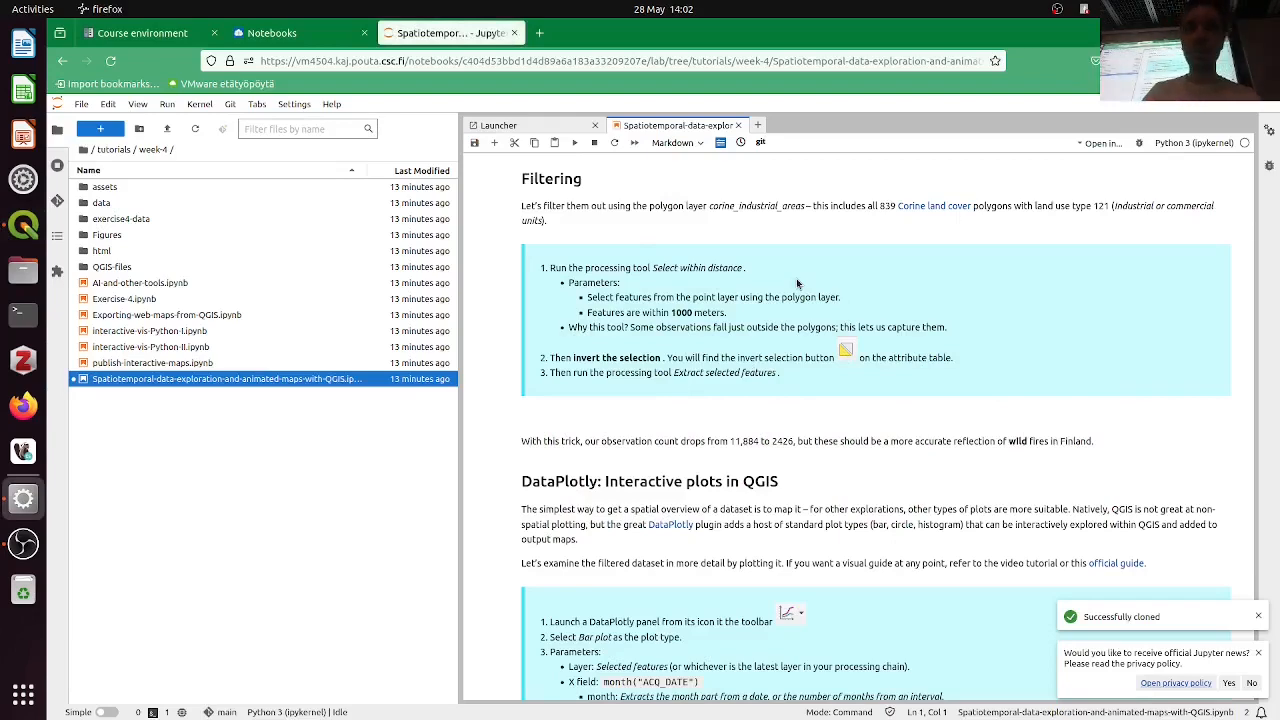
key(alt+Tab)
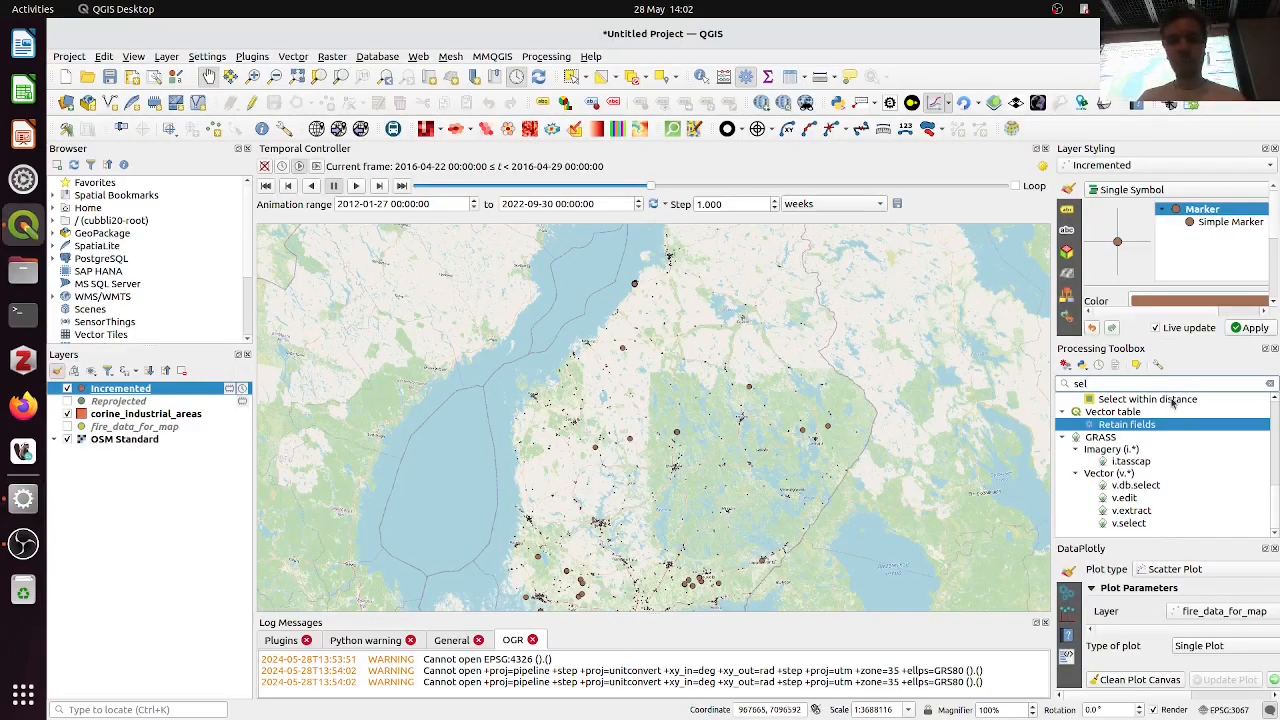
double_click(1173, 399)
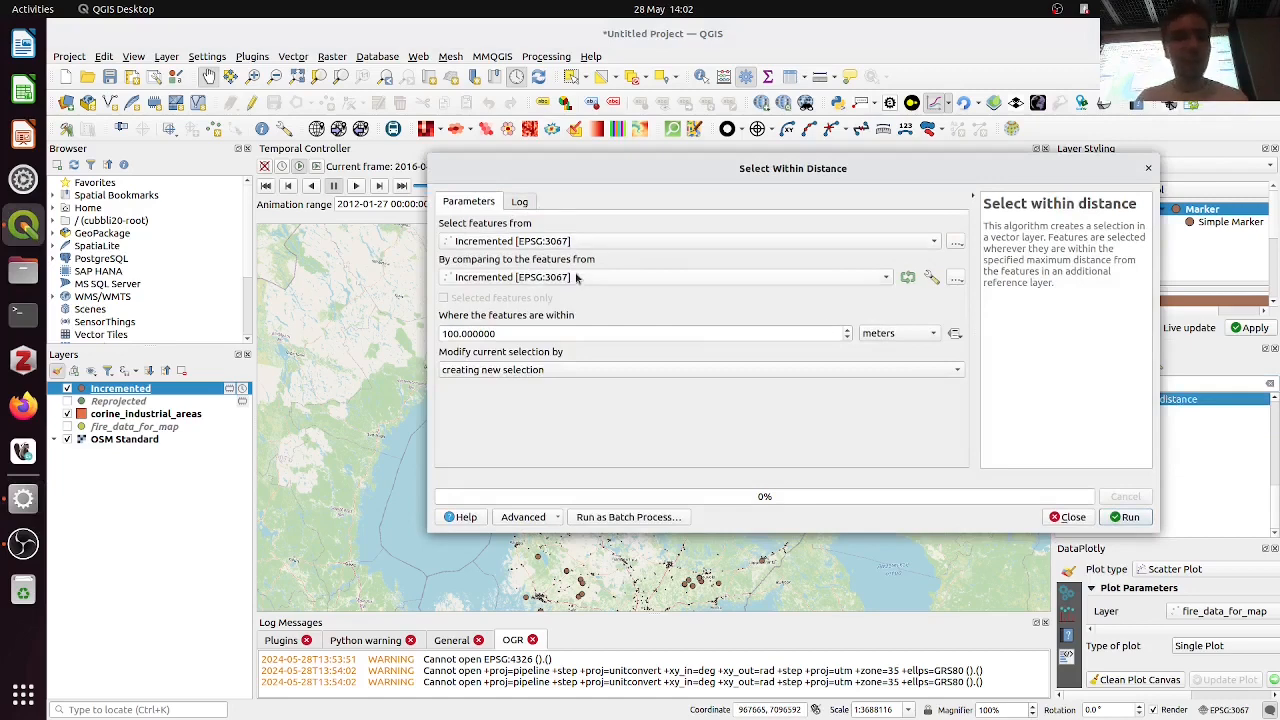
Select the Incremented points within 1000 meters of corine_industrial_areas as a new selection
click(576, 278)
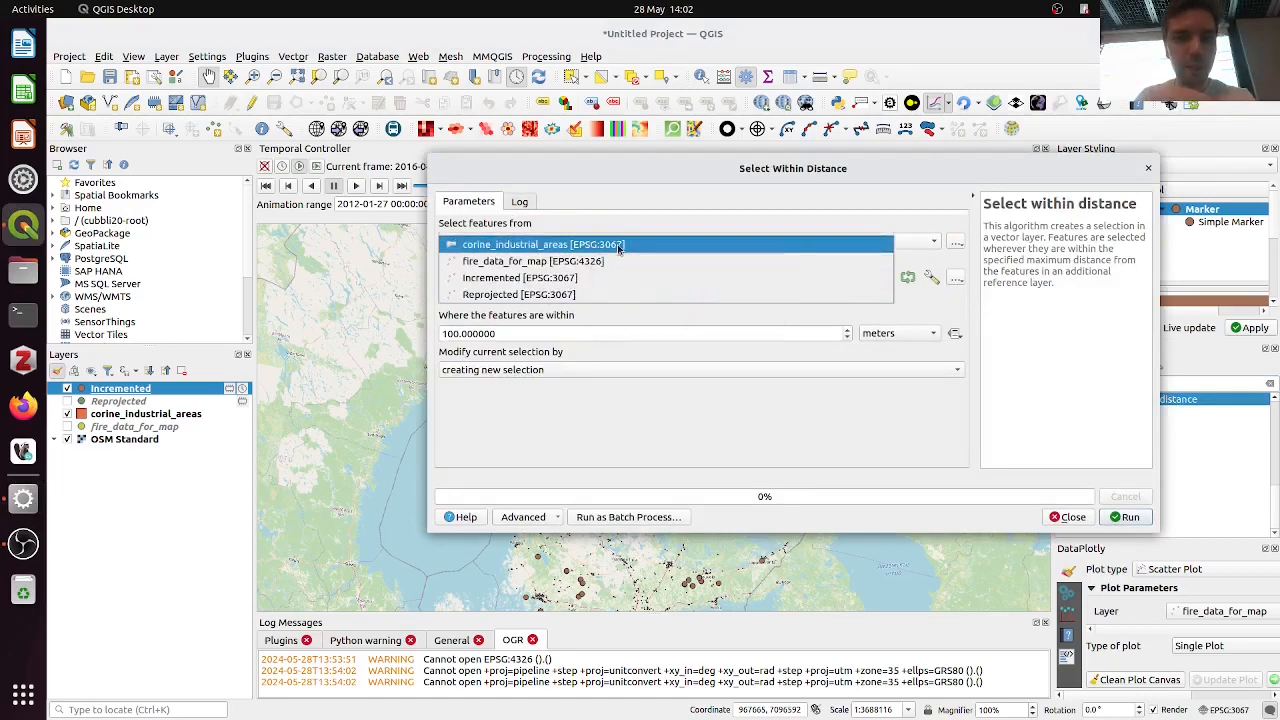
click(593, 246)
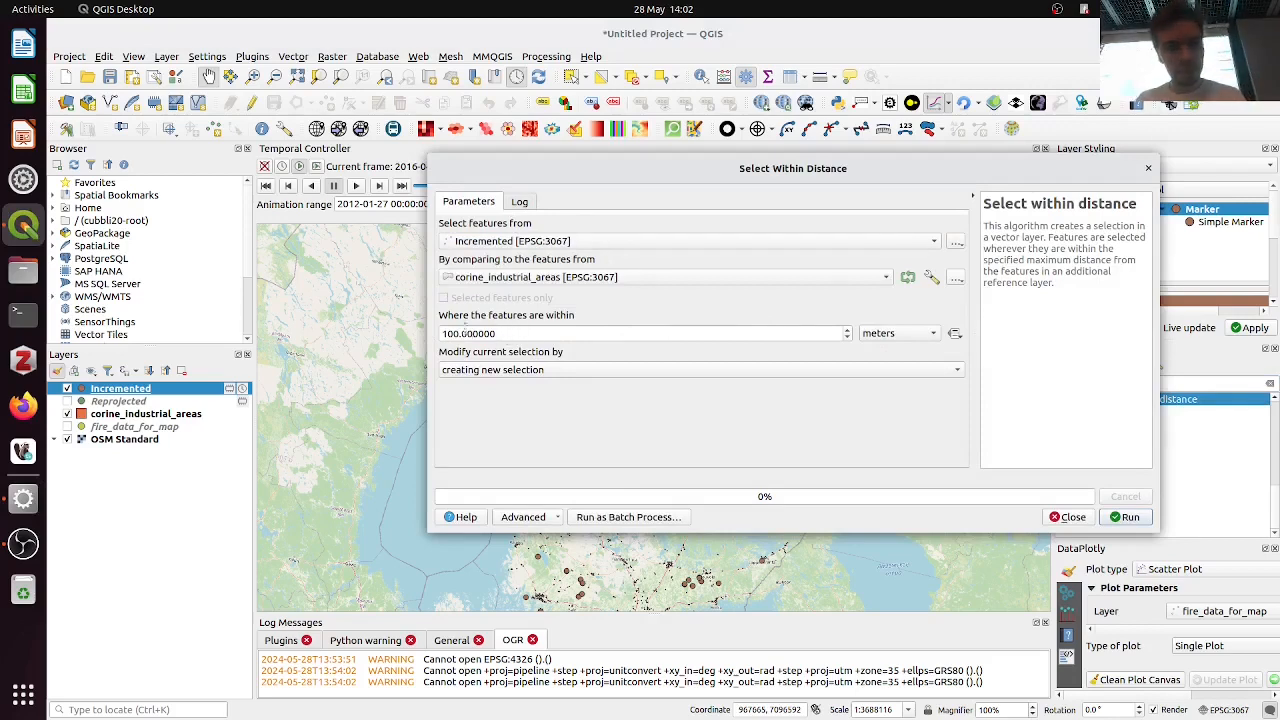
drag(462, 333, 519, 427)
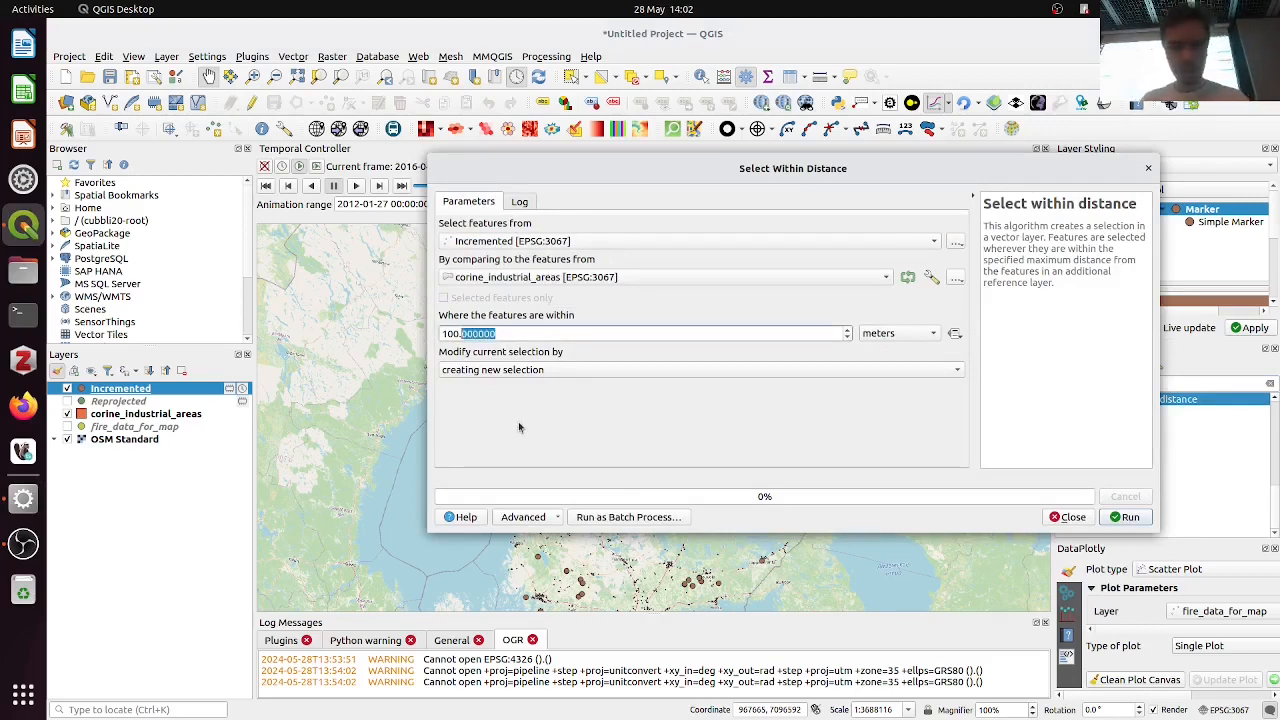
key(Left)
text(0)
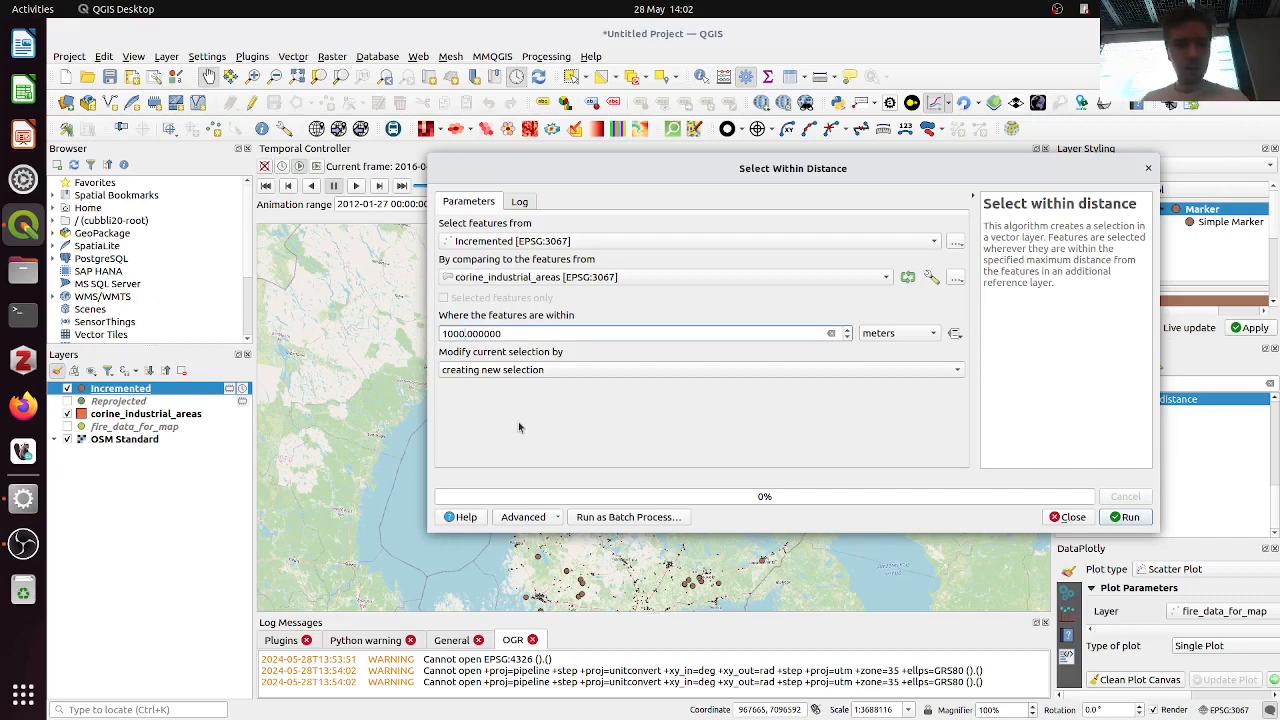
click(549, 372)
click(1075, 390)
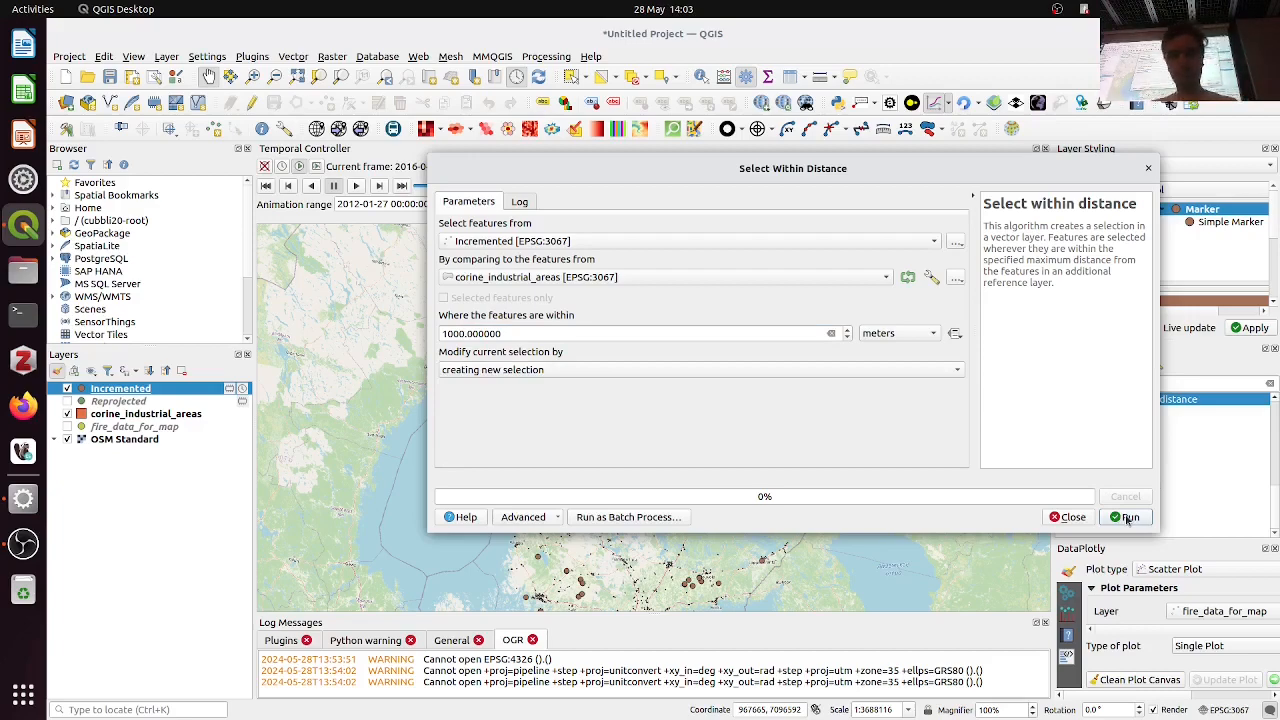
click(1127, 517)
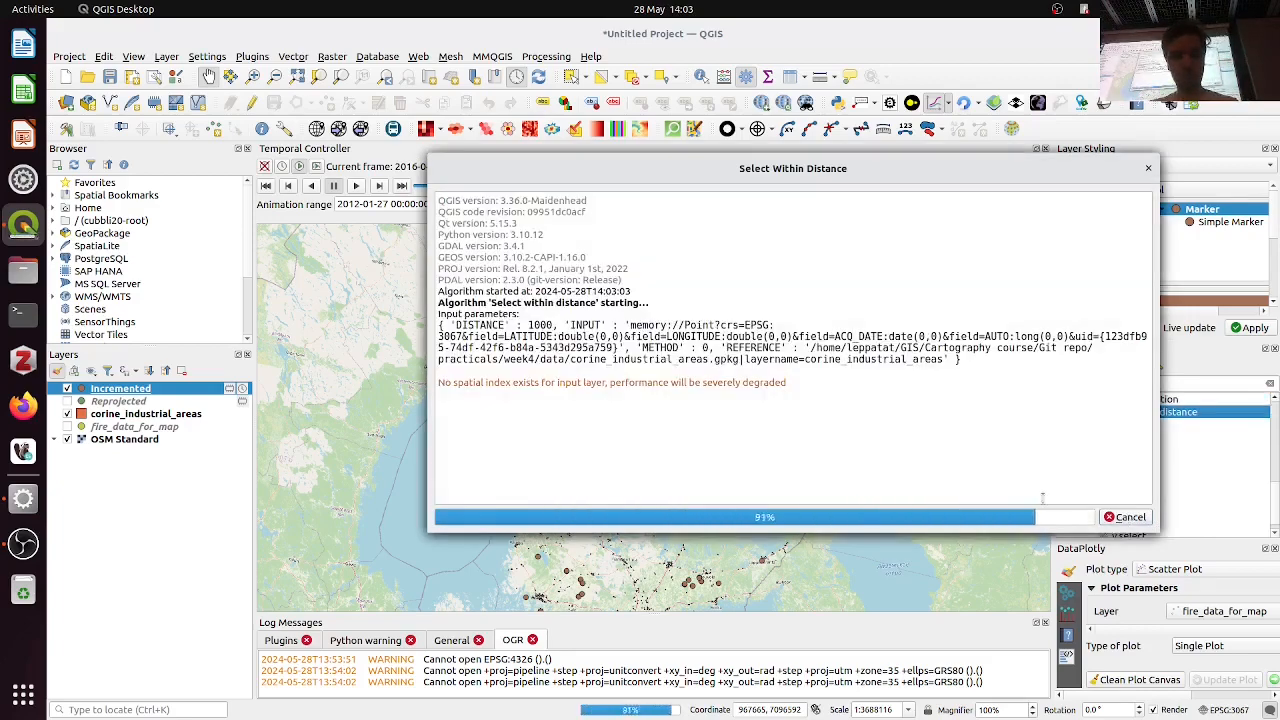
click(1068, 517)
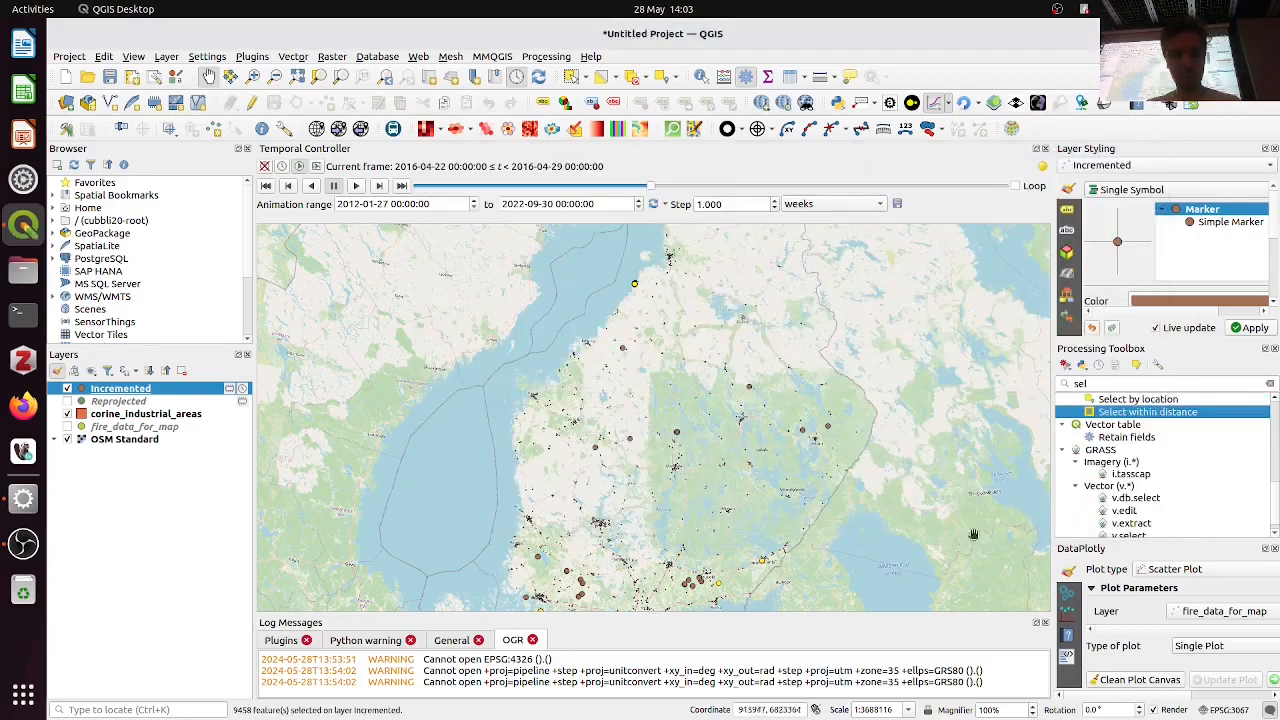
Inspect the selected fire points at the Raahe steelworks and return to the Filtering instructions in the Firefox notebook
scroll(635, 285, up, 5)
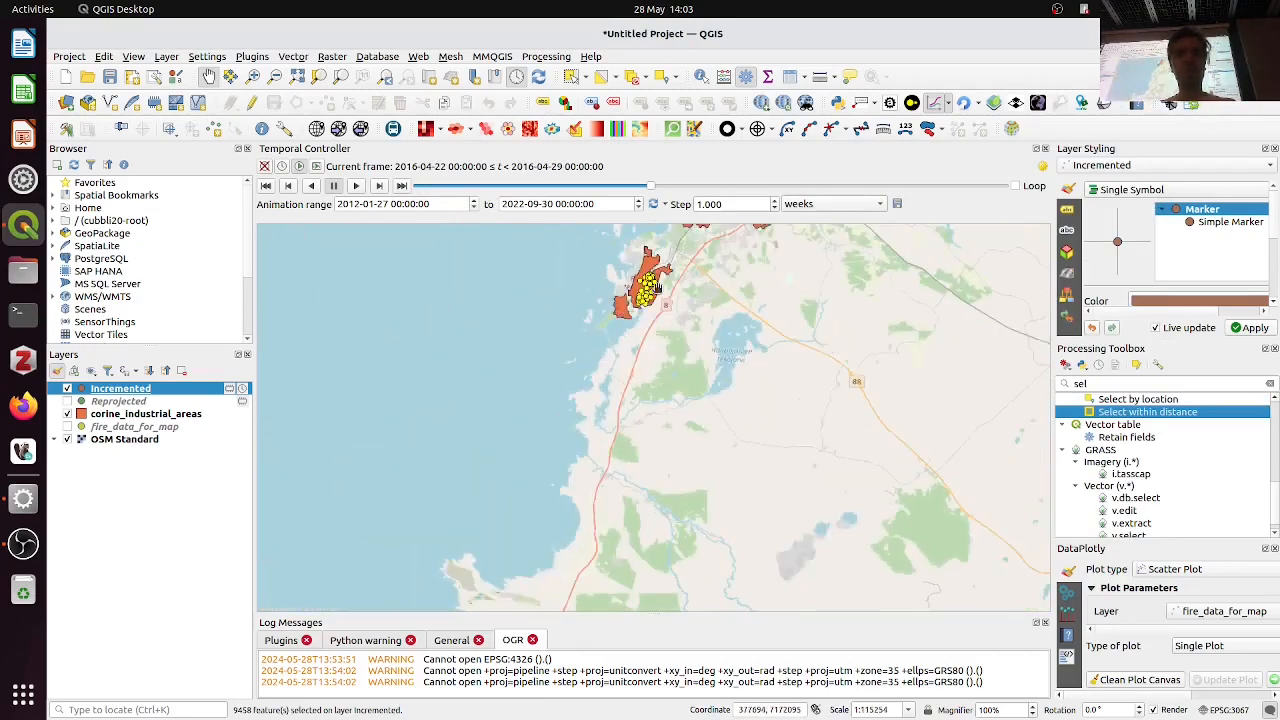
scroll(655, 287, down, 5)
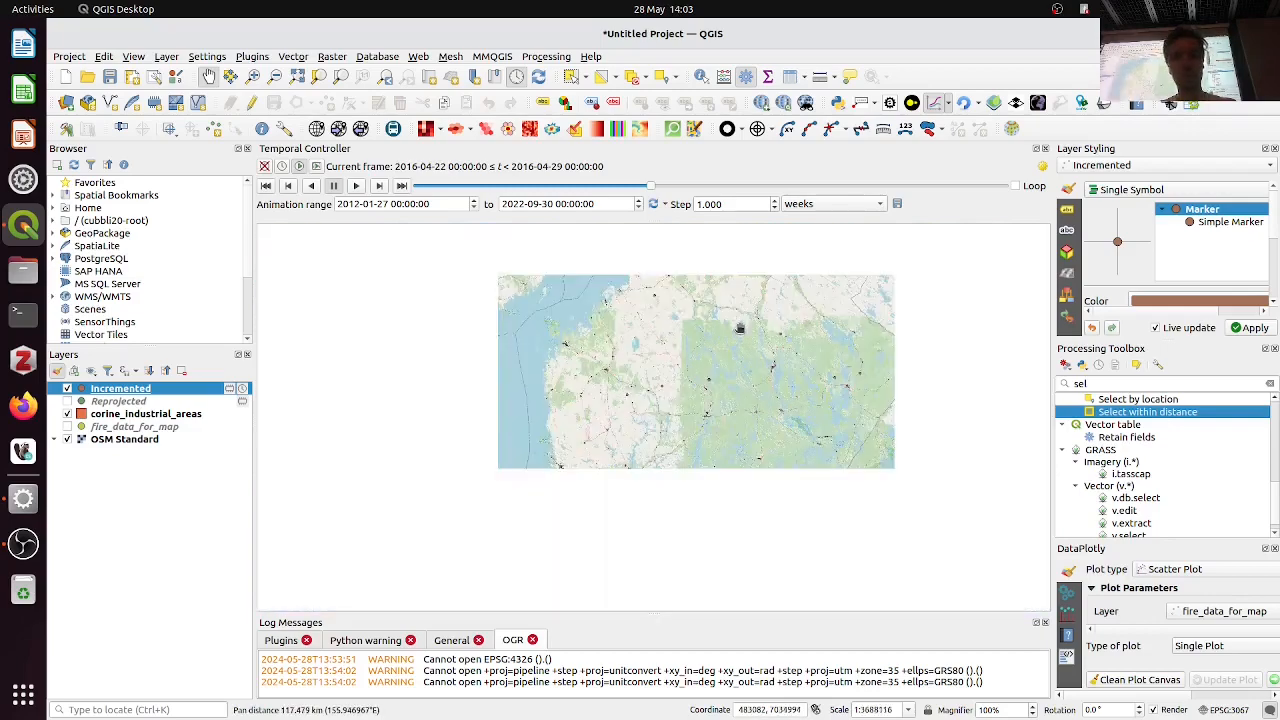
key(alt+Tab)
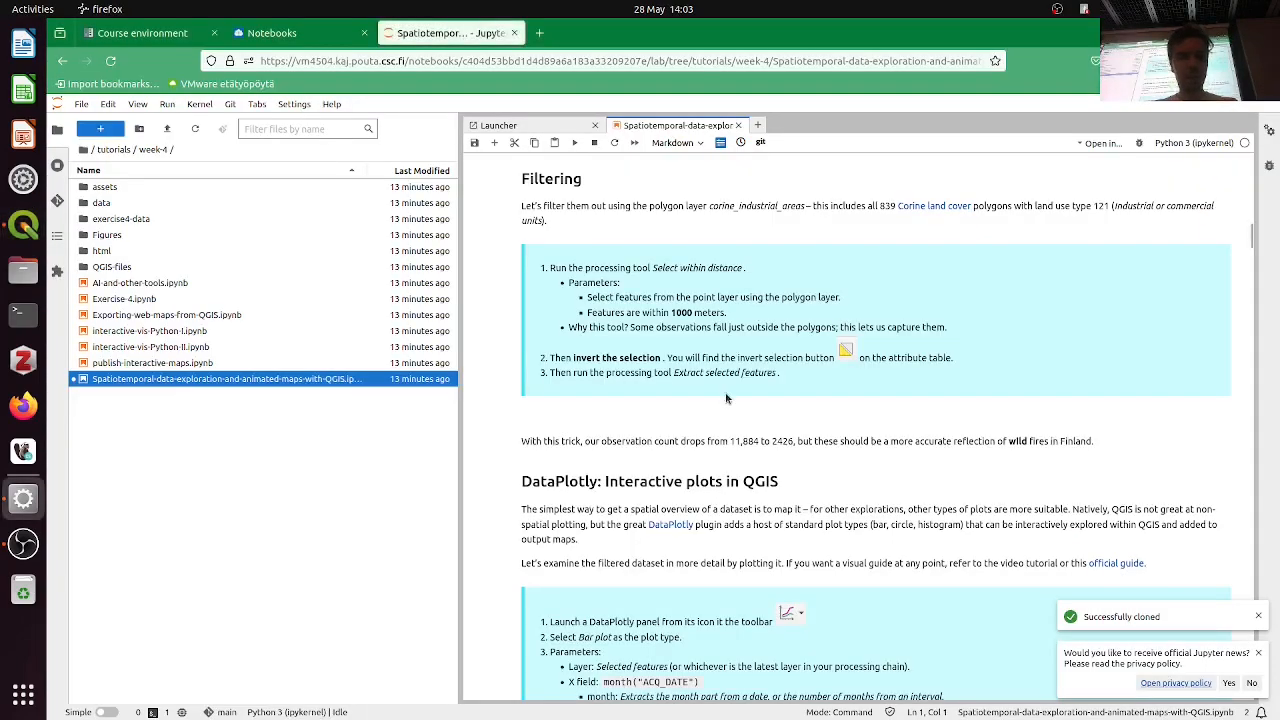
Switch to QGIS, open the attribute table of the Incremented layer, invert its feature selection and close the table
key(alt+Tab)
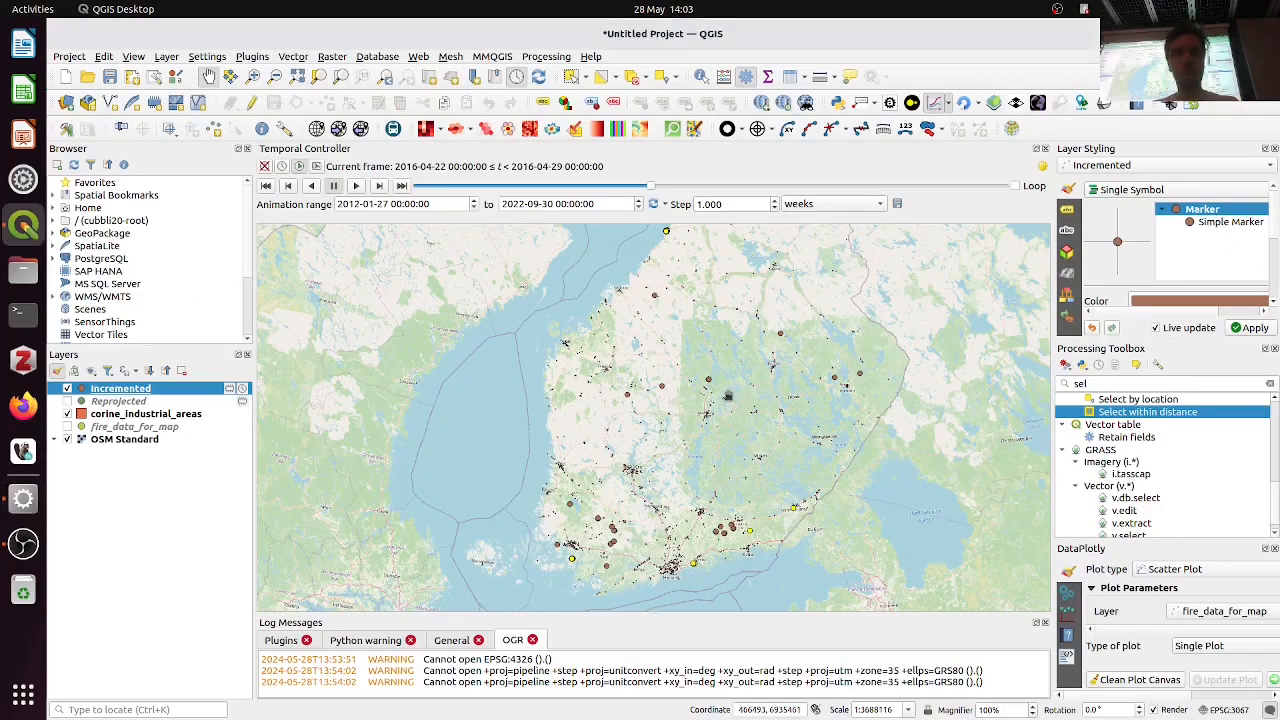
right_click(147, 387)
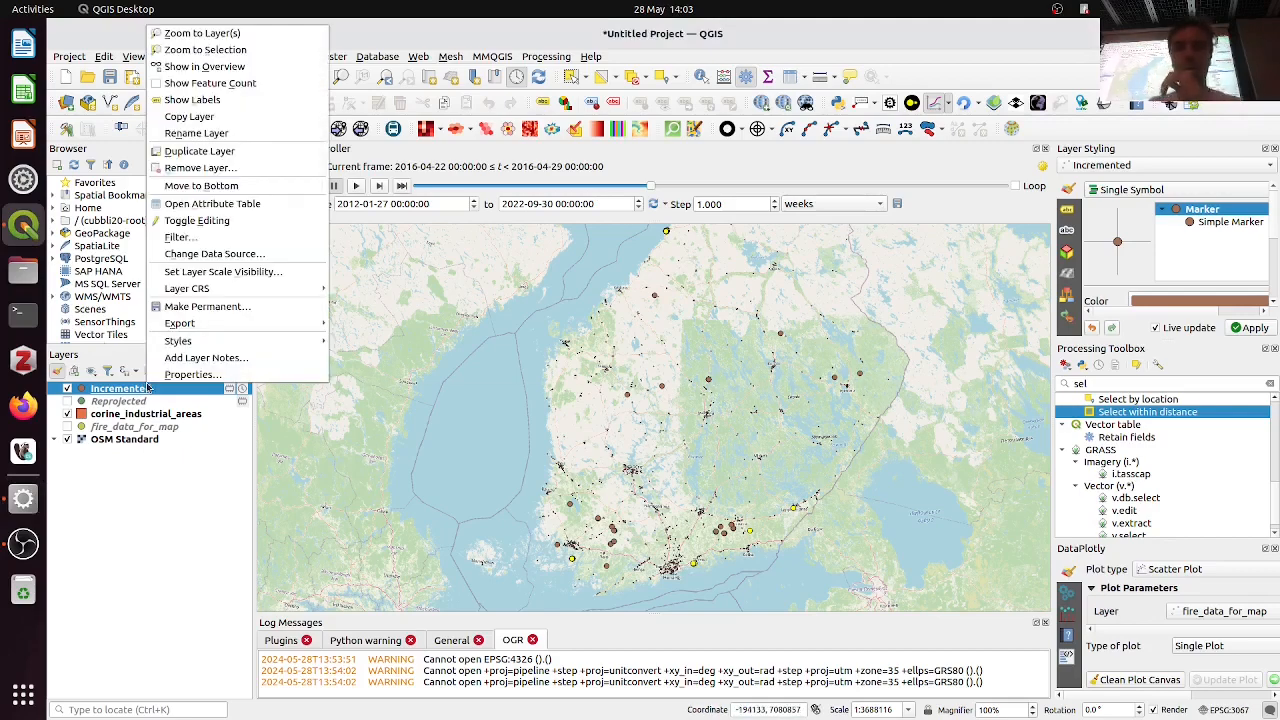
click(247, 207)
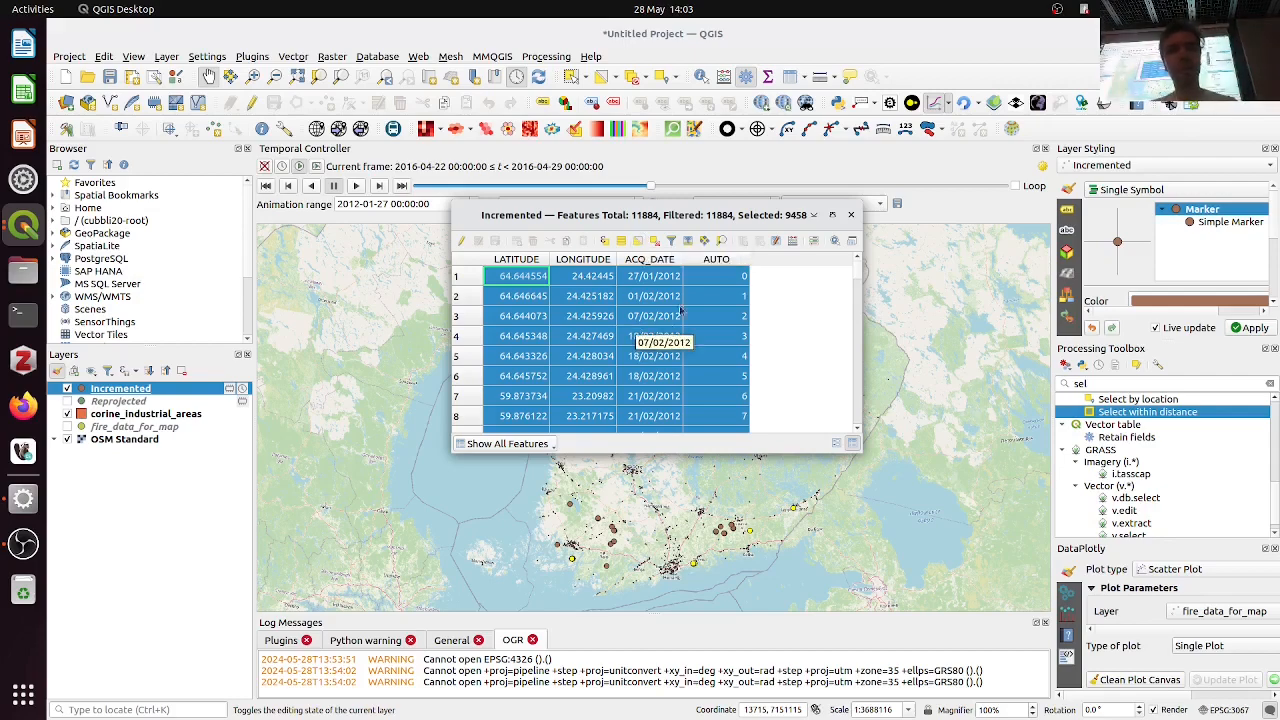
key(ctrl+r)
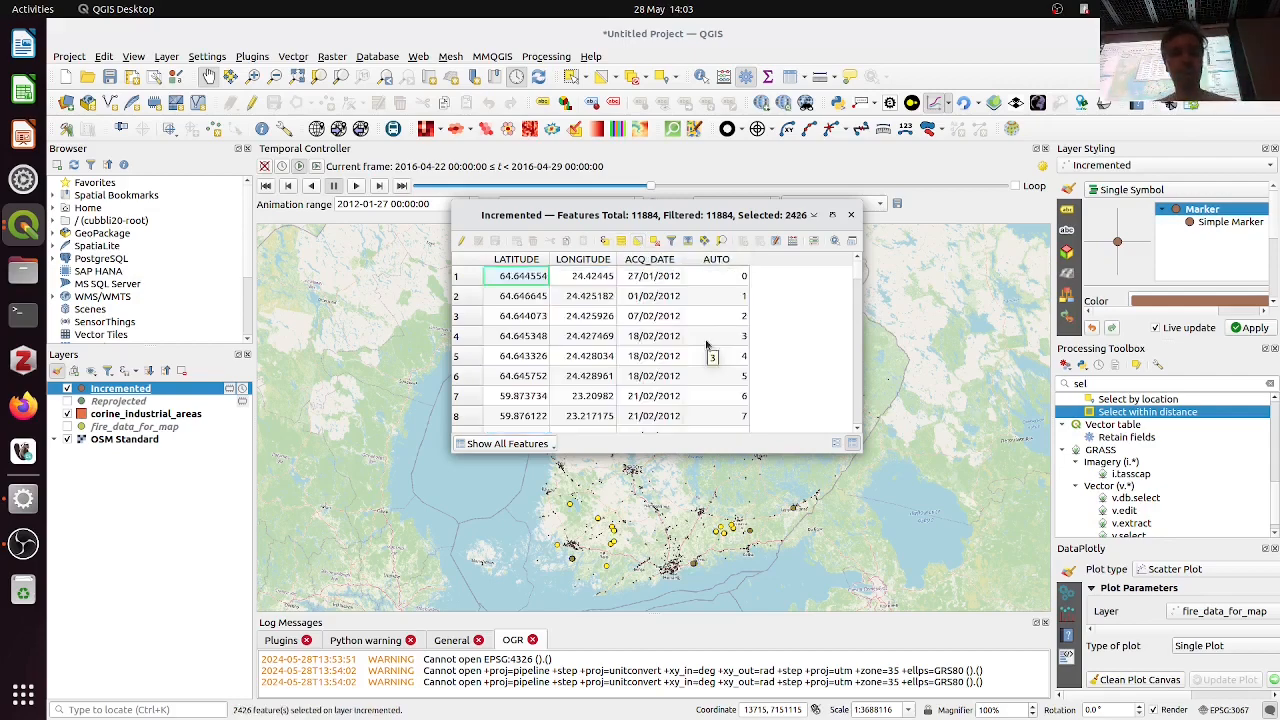
click(850, 216)
drag(767, 277, 753, 307)
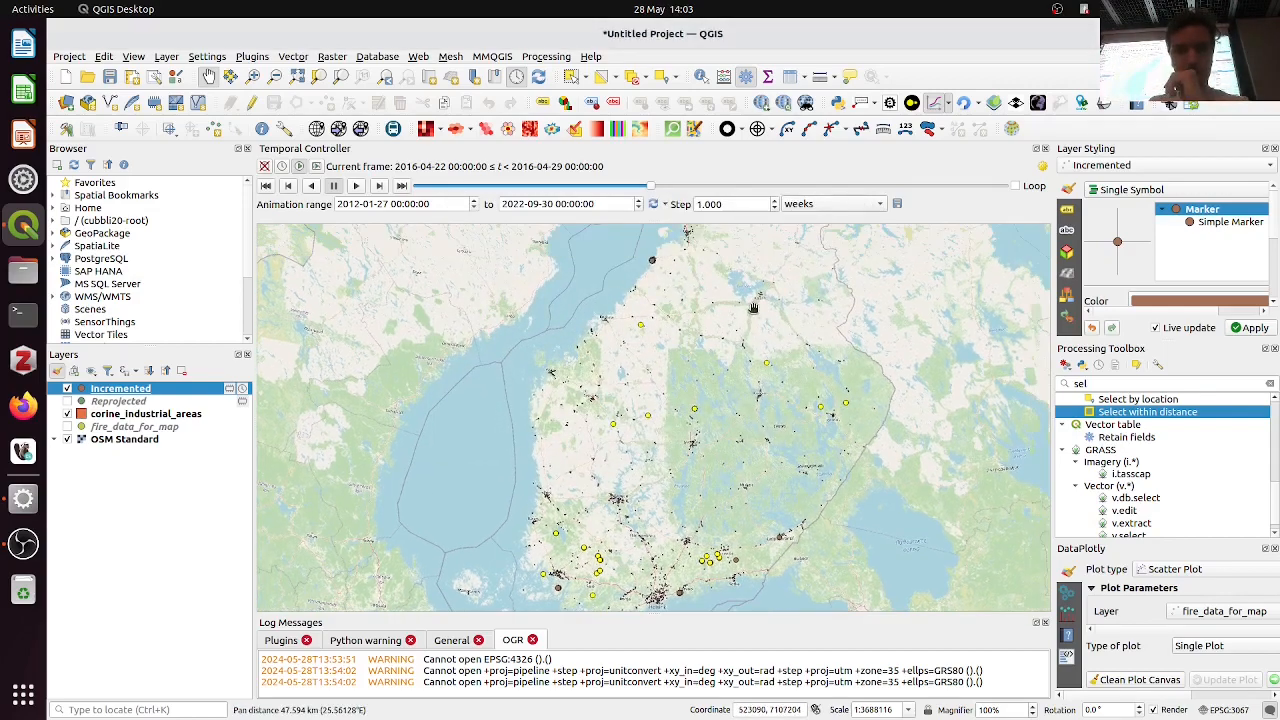
Find the Extract selected features tool with "extract selec" and run it on the Incremented layer, outputting a temporary layer
click(1125, 380)
key(ctrl+a)
key(BackSpace)
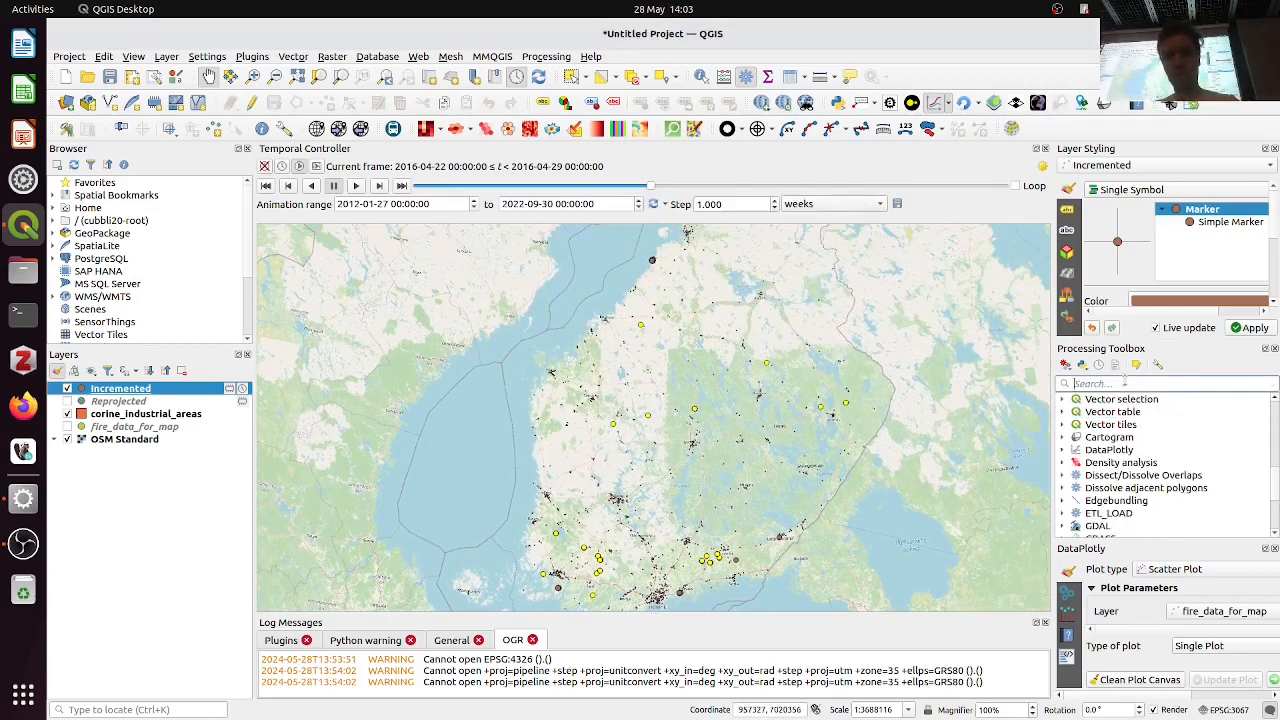
text(extr)
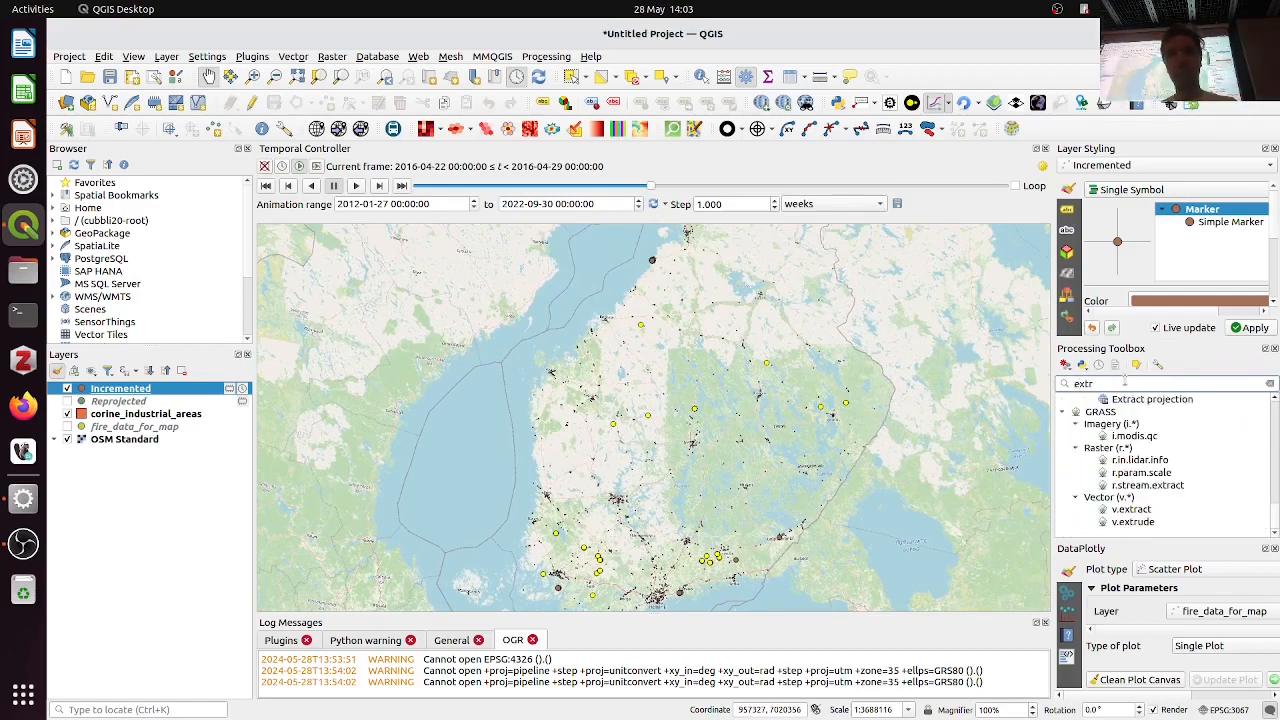
text(act)
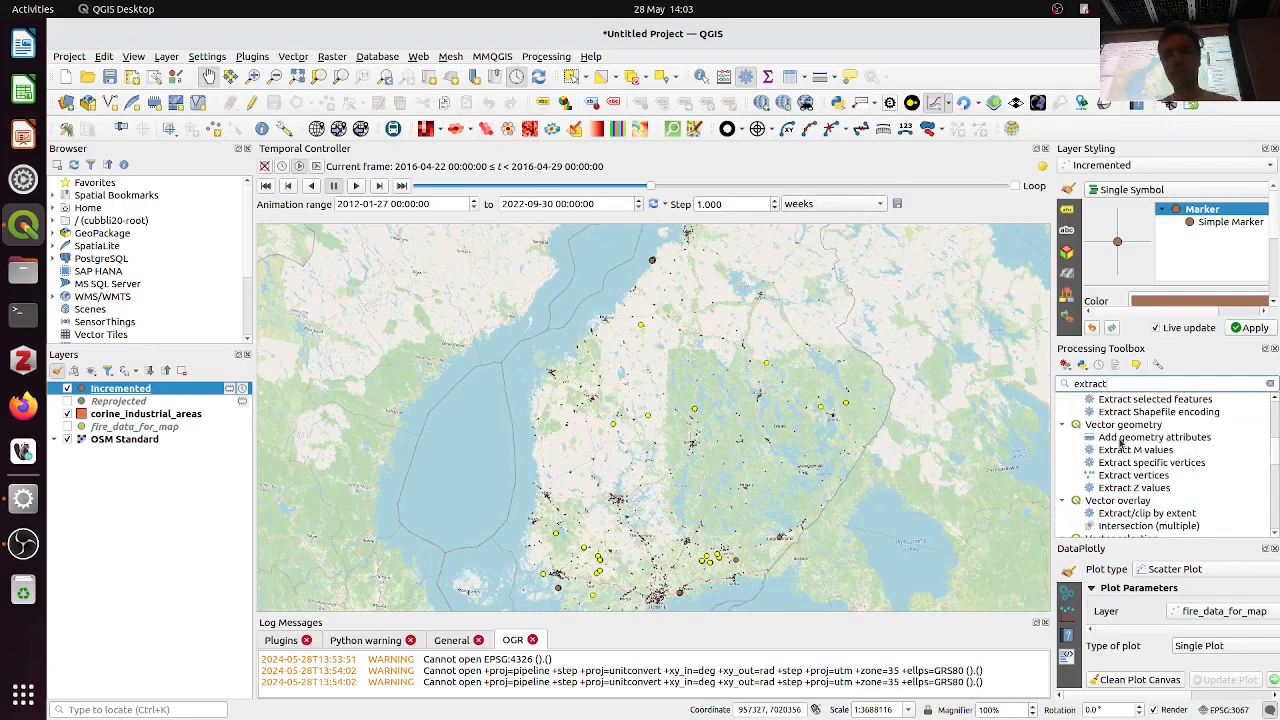
text( selec)
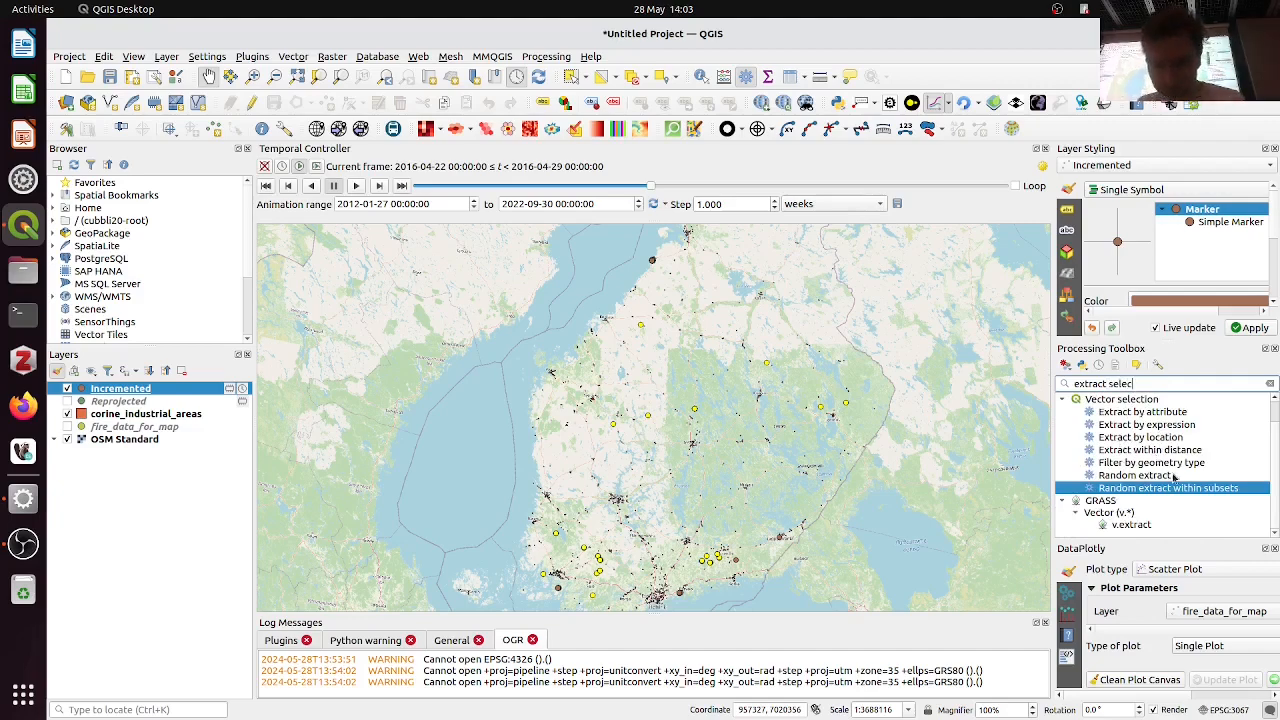
double_click(1179, 413)
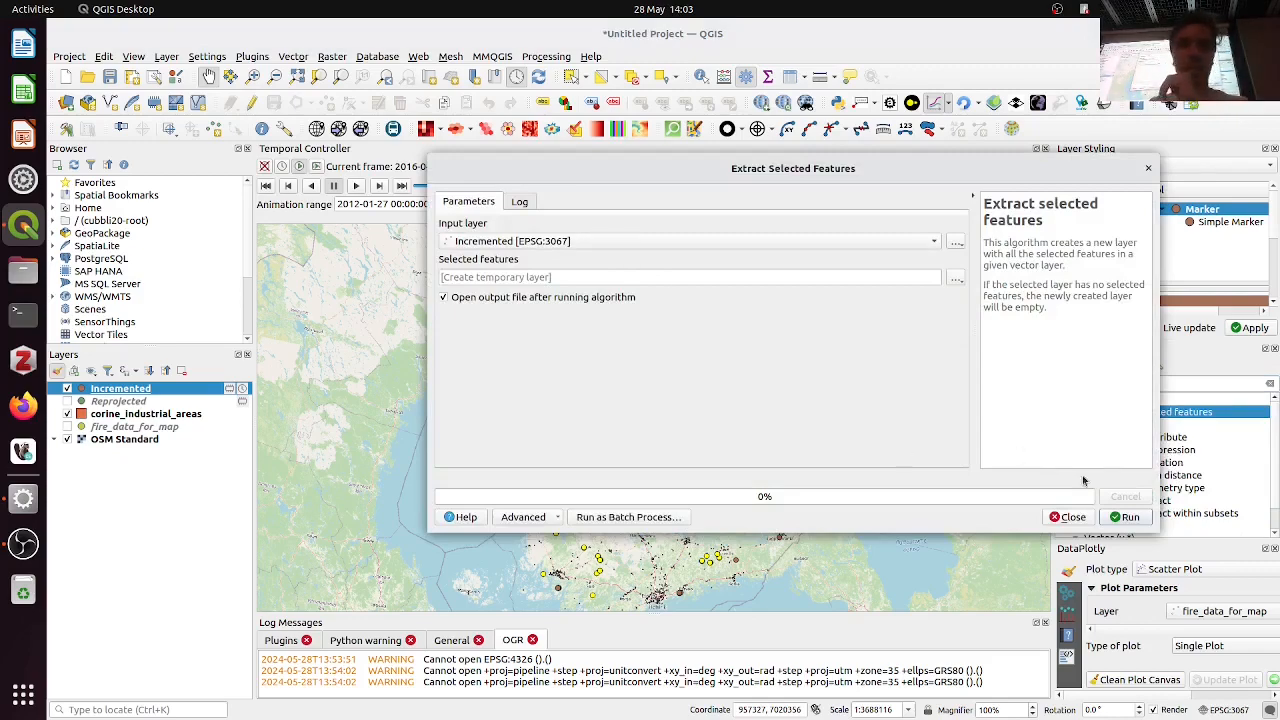
click(1127, 517)
click(1018, 517)
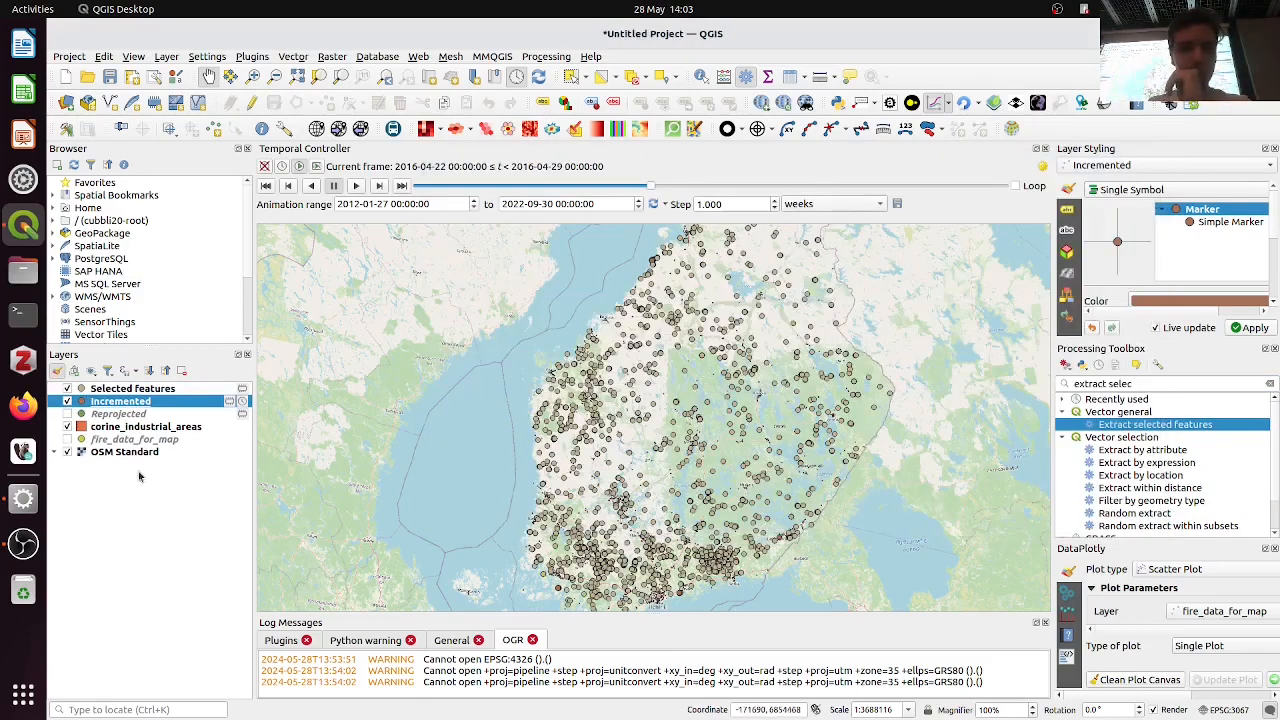
Hide the Incremented layer to check the extracted Selected features points on the map
click(67, 401)
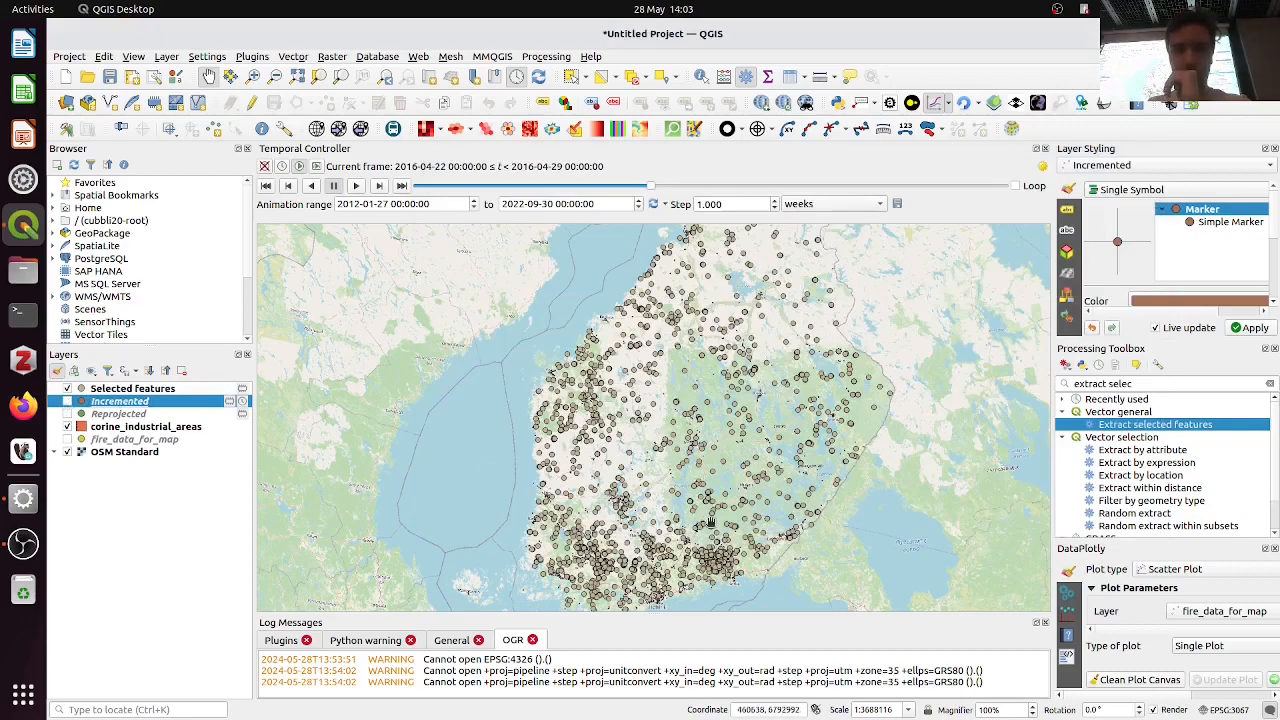
scroll(710, 522, down, 1)
scroll(590, 290, up, 2)
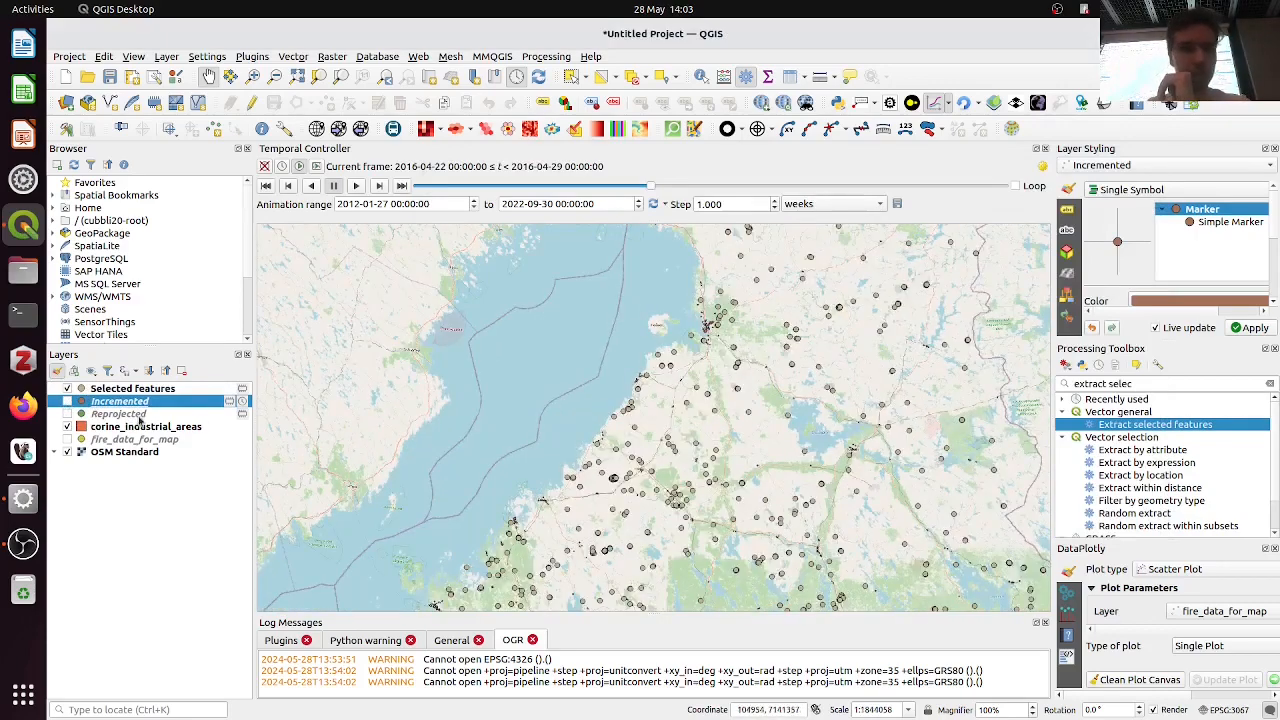
Show the feature counts of the Incremented and Selected features layers and widen the layer list
right_click(137, 401)
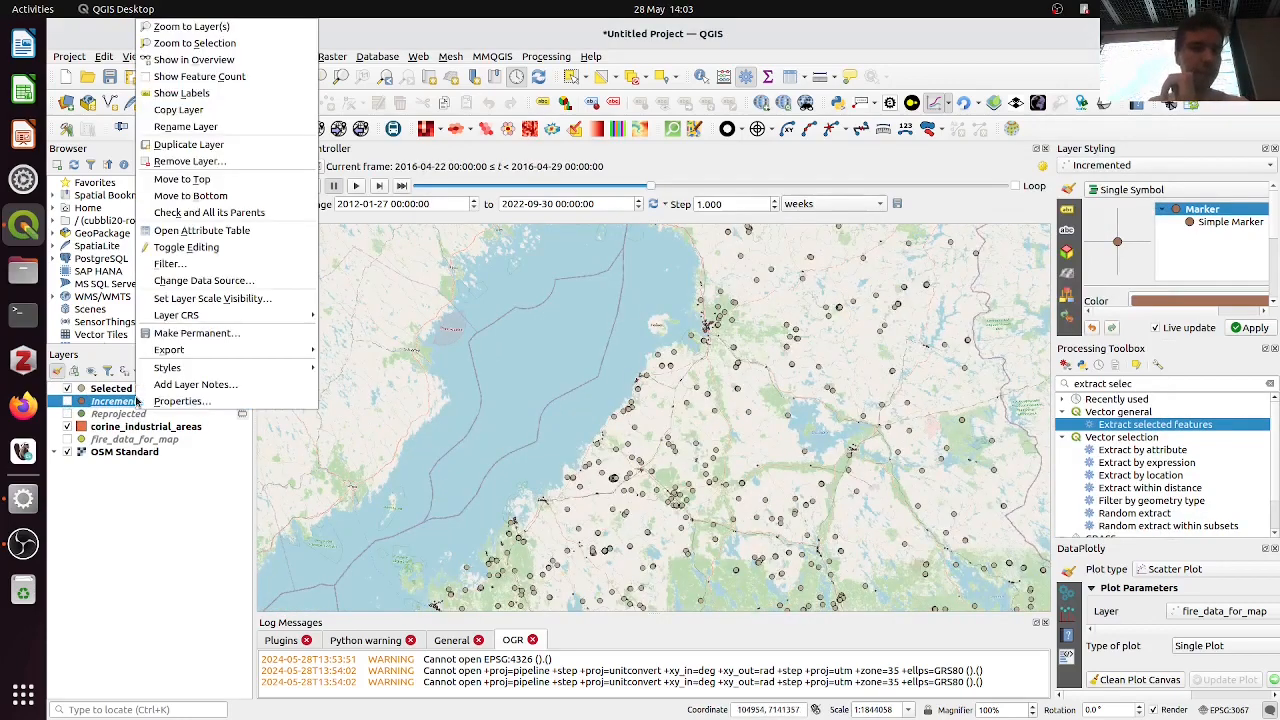
click(212, 78)
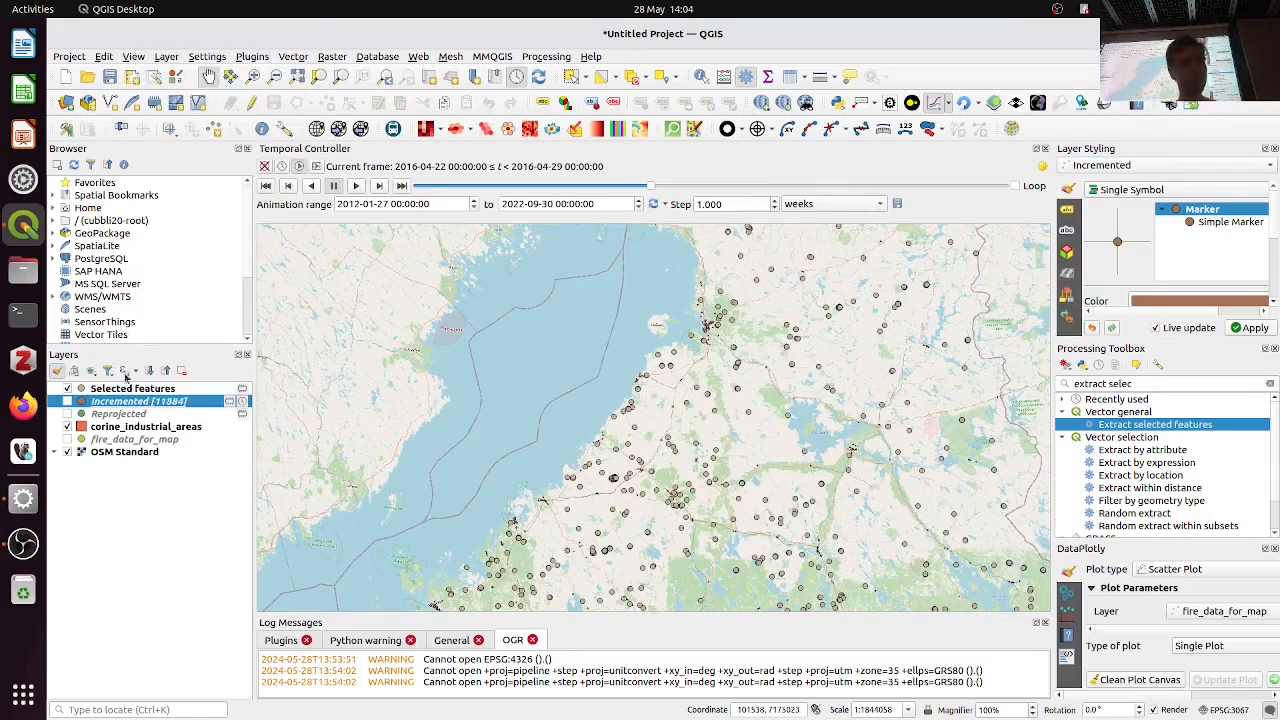
right_click(152, 390)
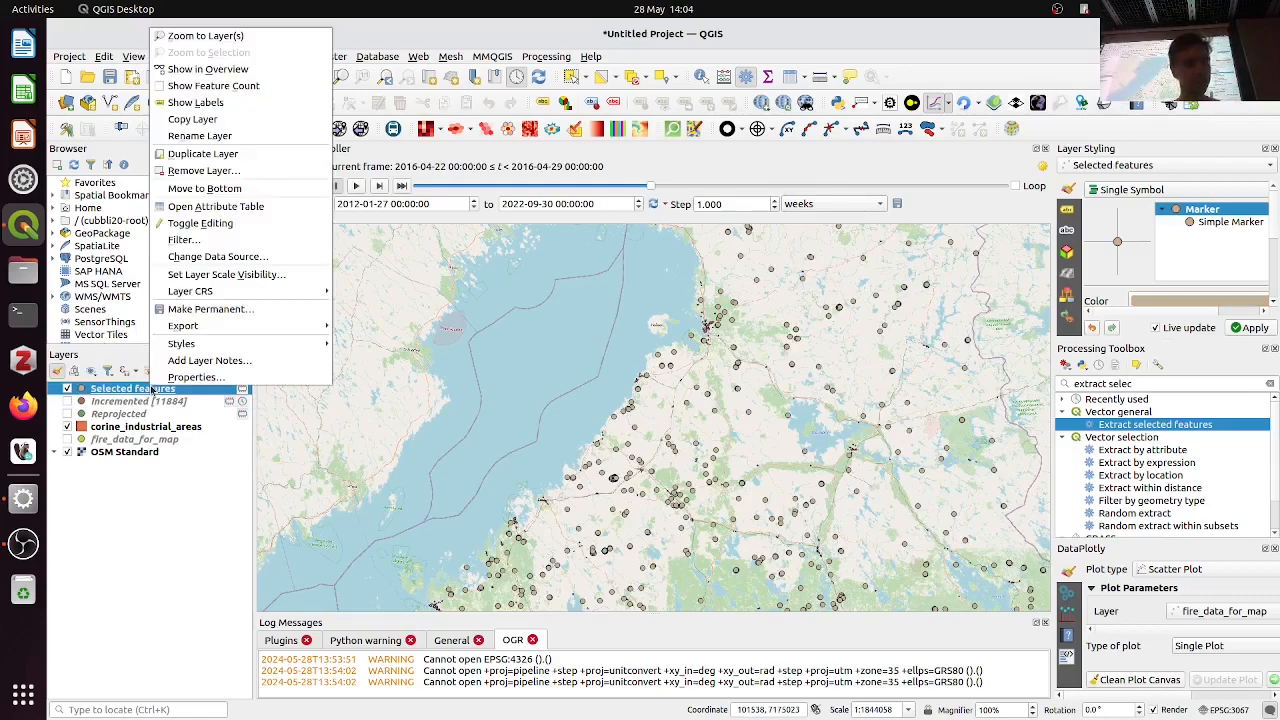
click(212, 85)
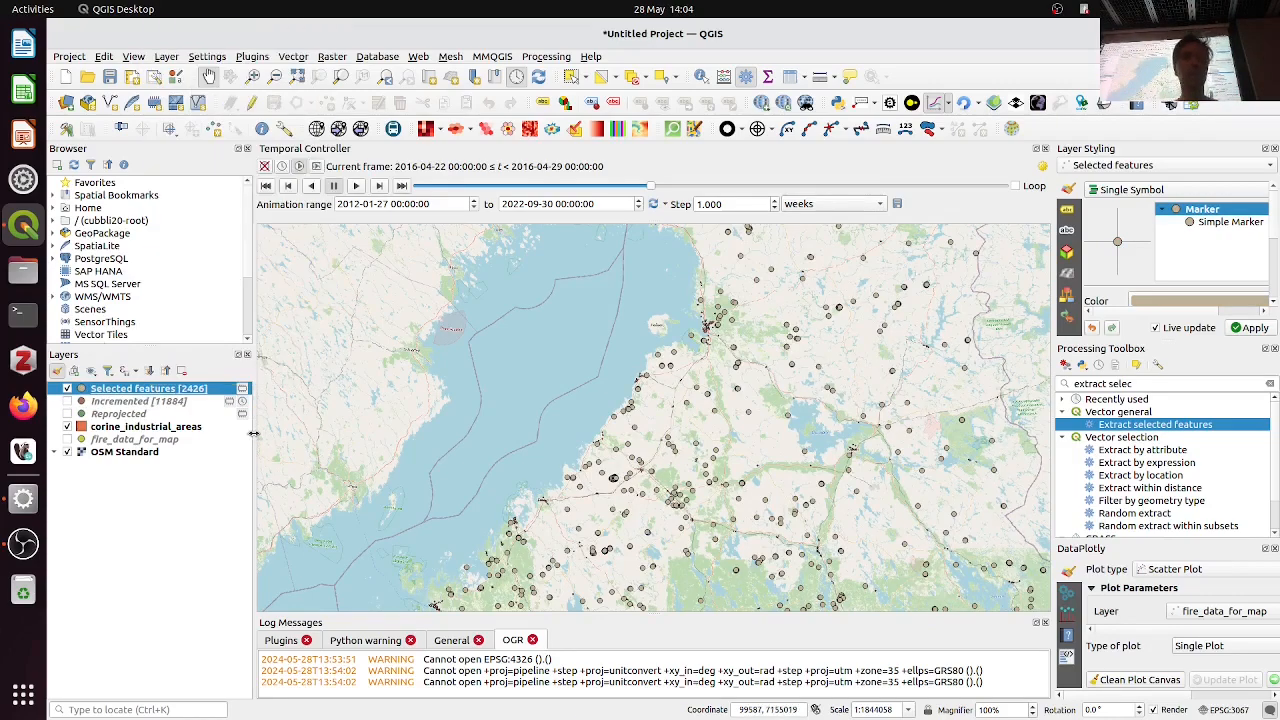
drag(252, 437, 299, 432)
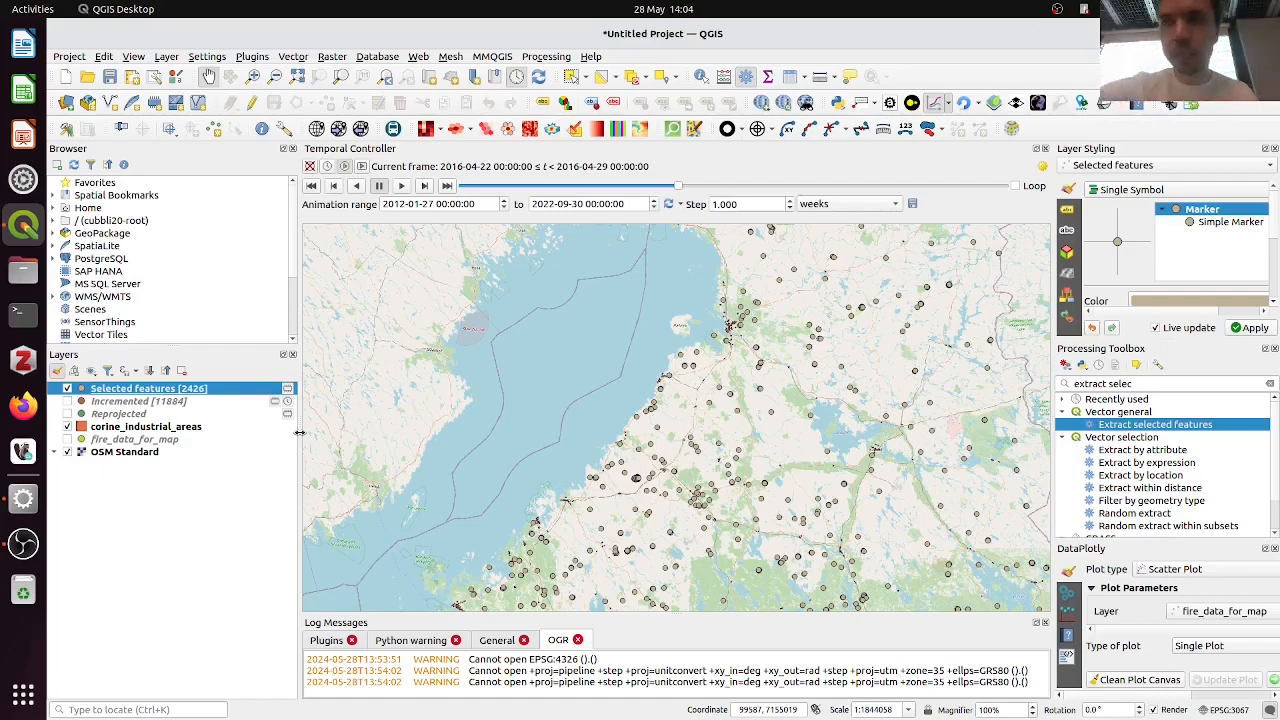
Copy all style categories from the Incremented layer and paste them onto the Selected features layer
click(181, 401)
right_click(181, 401)
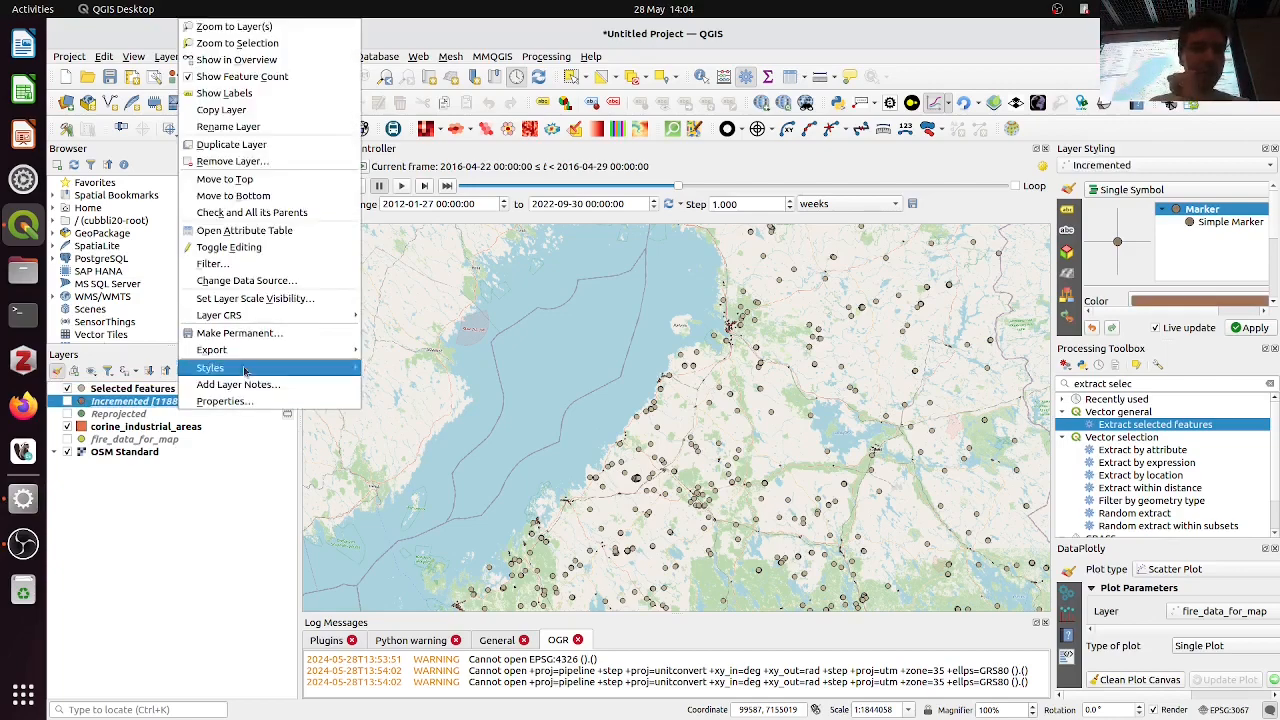
mouse_move(255, 368)
mouse_move(390, 372)
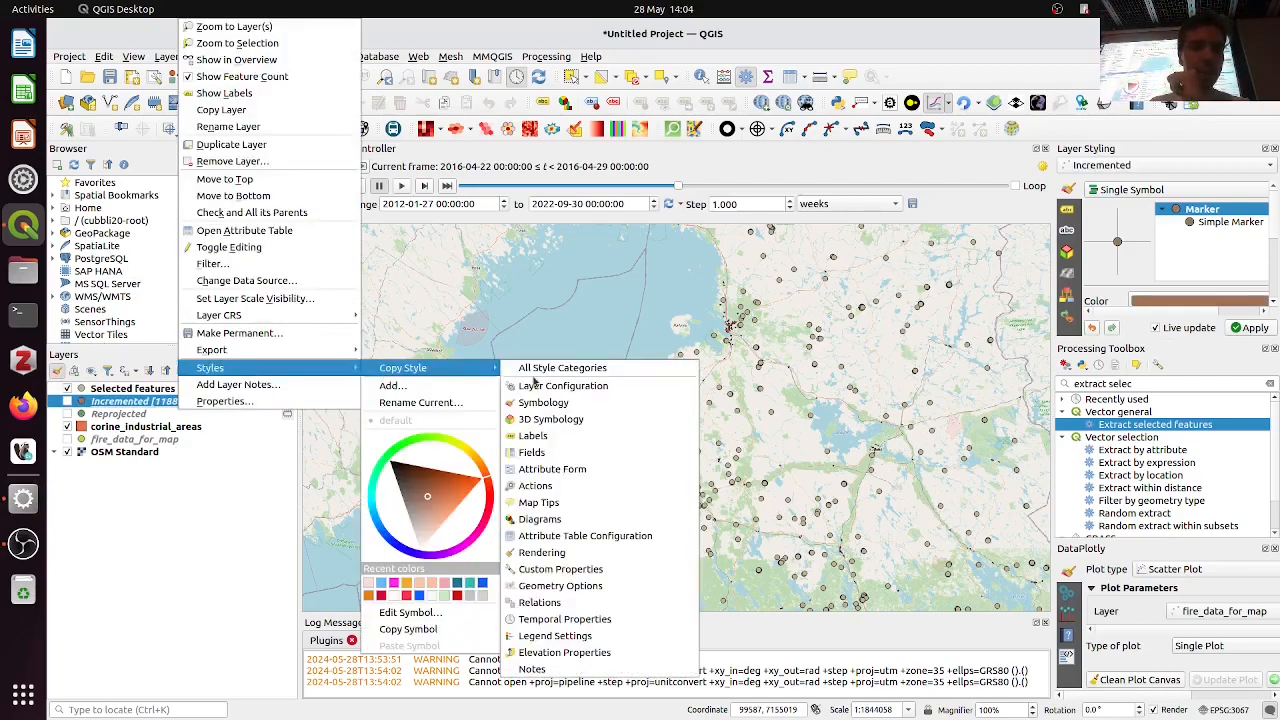
click(545, 369)
click(242, 389)
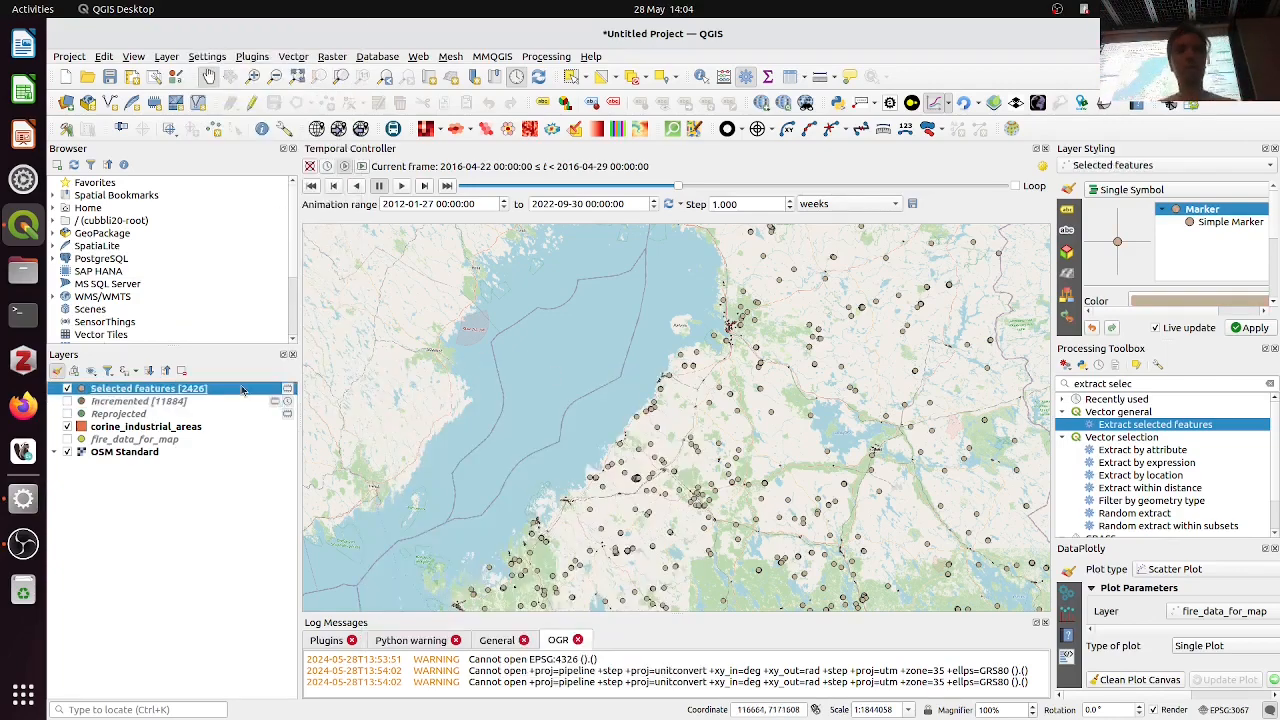
right_click(242, 389)
mouse_move(326, 345)
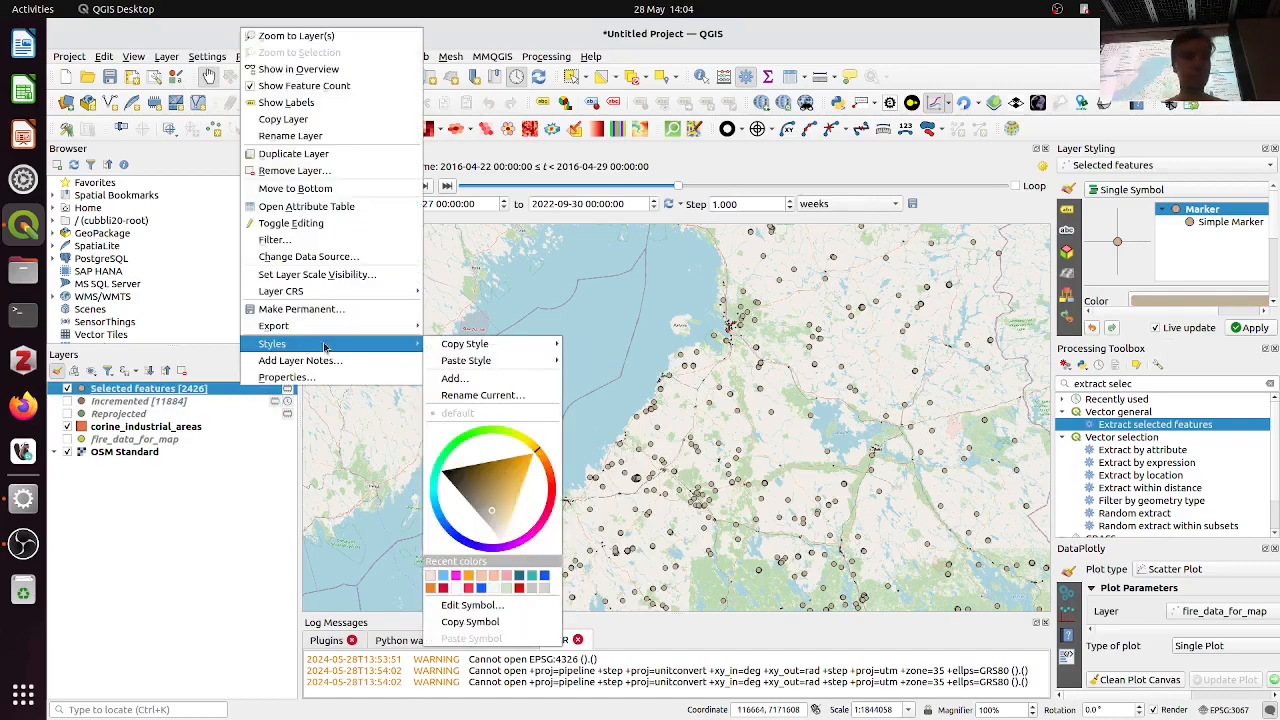
mouse_move(458, 344)
click(600, 361)
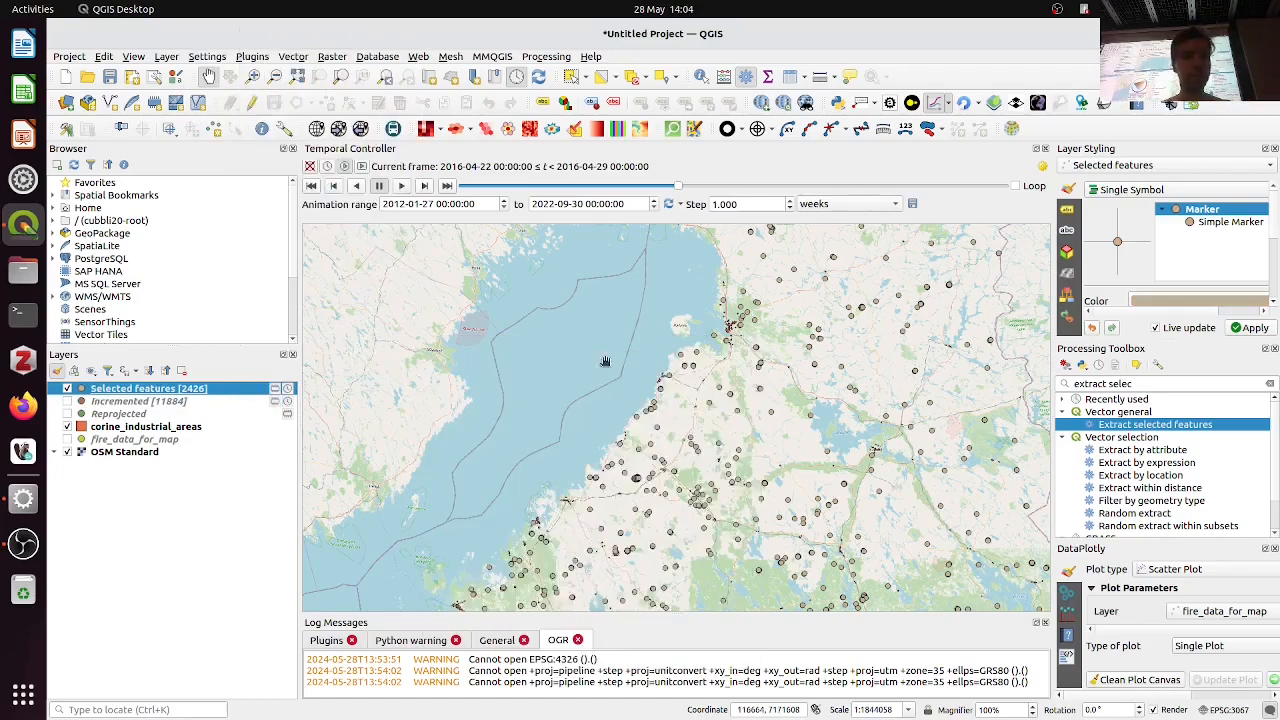
scroll(700, 420, down, 4)
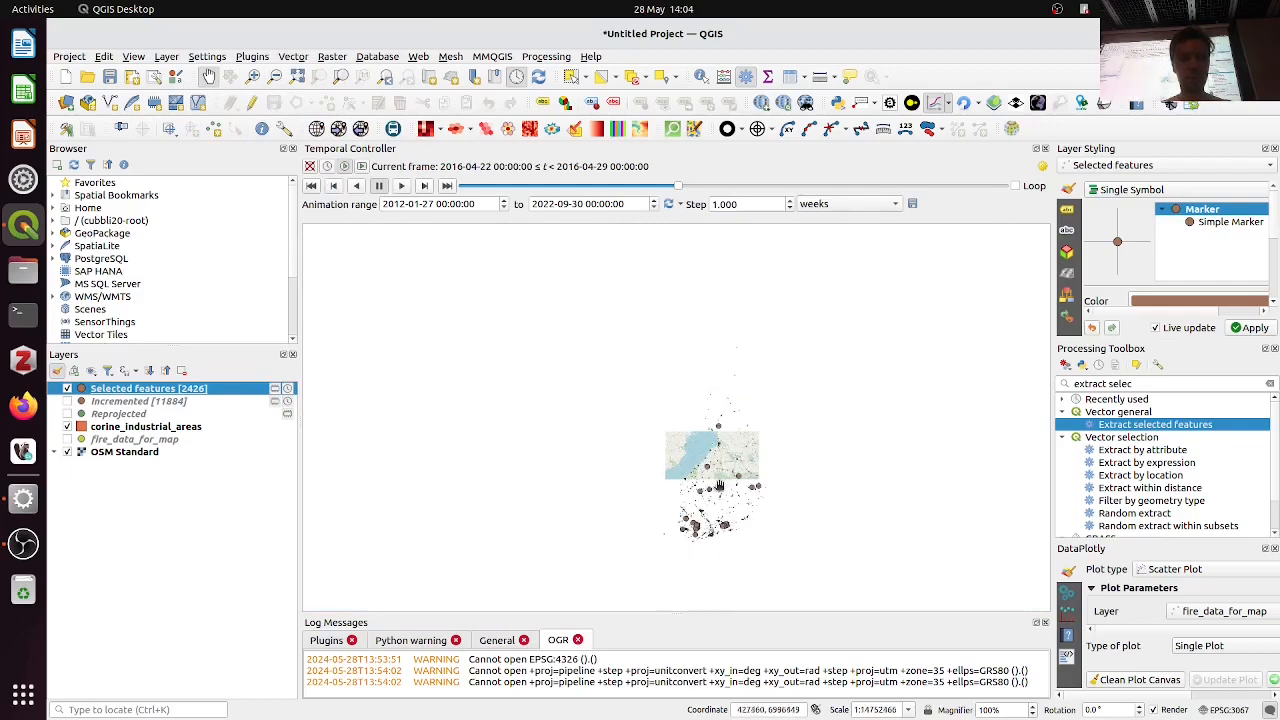
scroll(710, 477, up, 3)
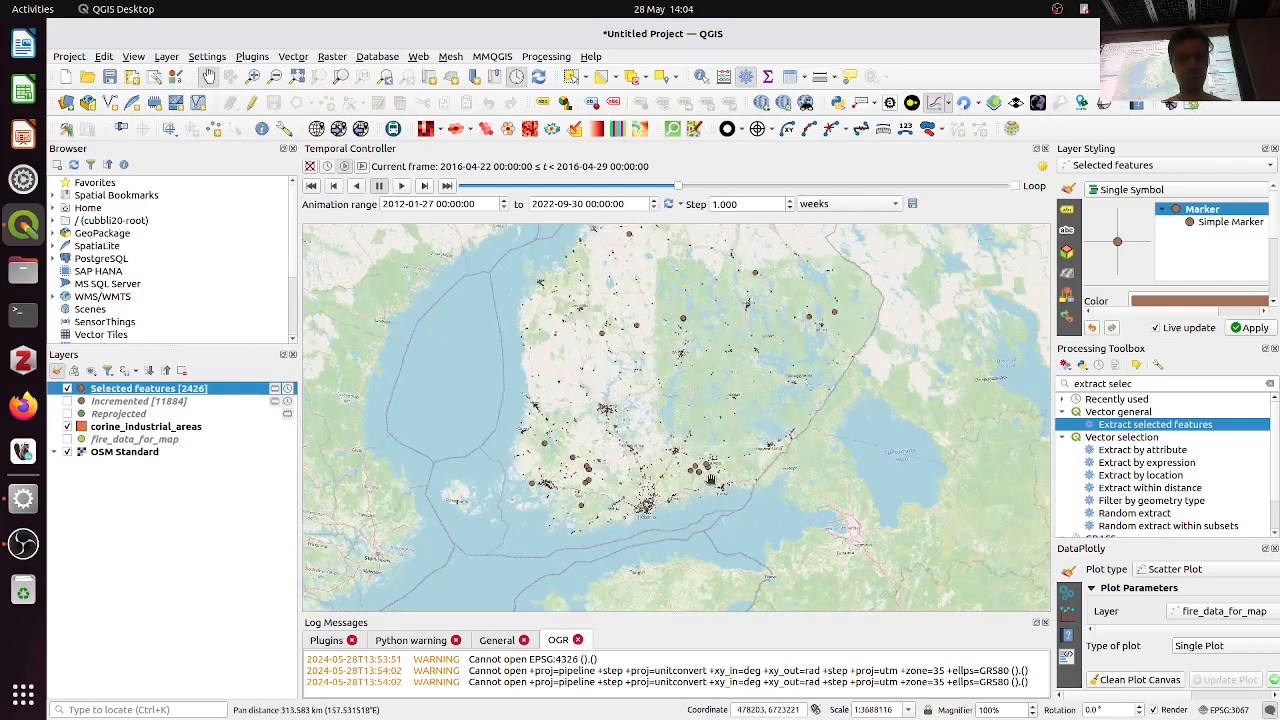
Switch to the Firefox notebook, read the DataPlotly bar plot instructions and return to the QGIS map of Finland
key(alt+Tab)
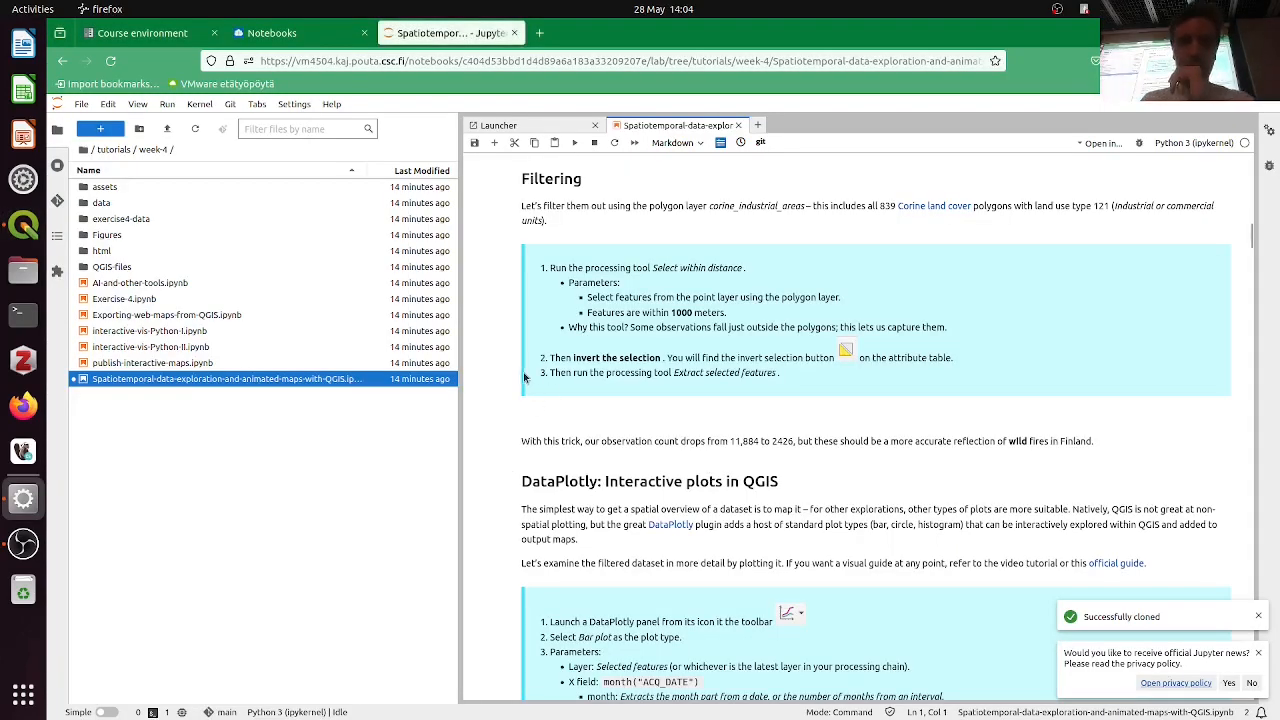
scroll(524, 377, down, 1)
scroll(524, 377, down, 5)
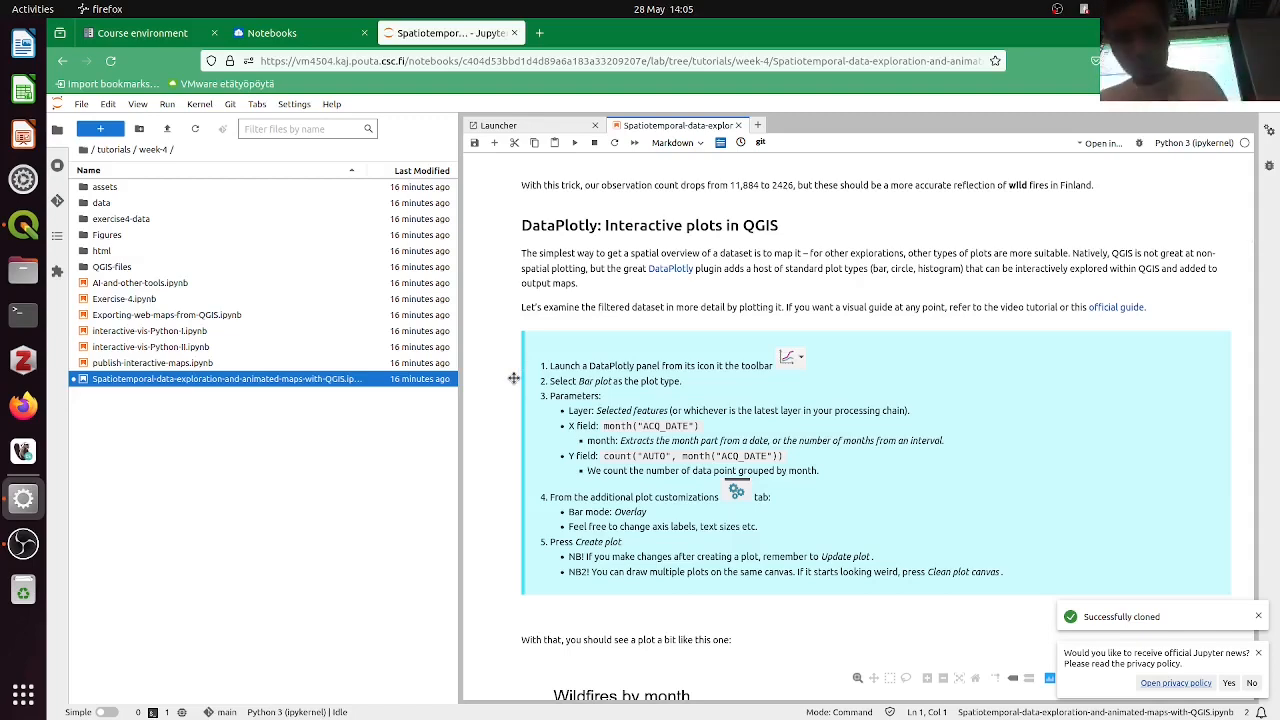
key(alt+Tab)
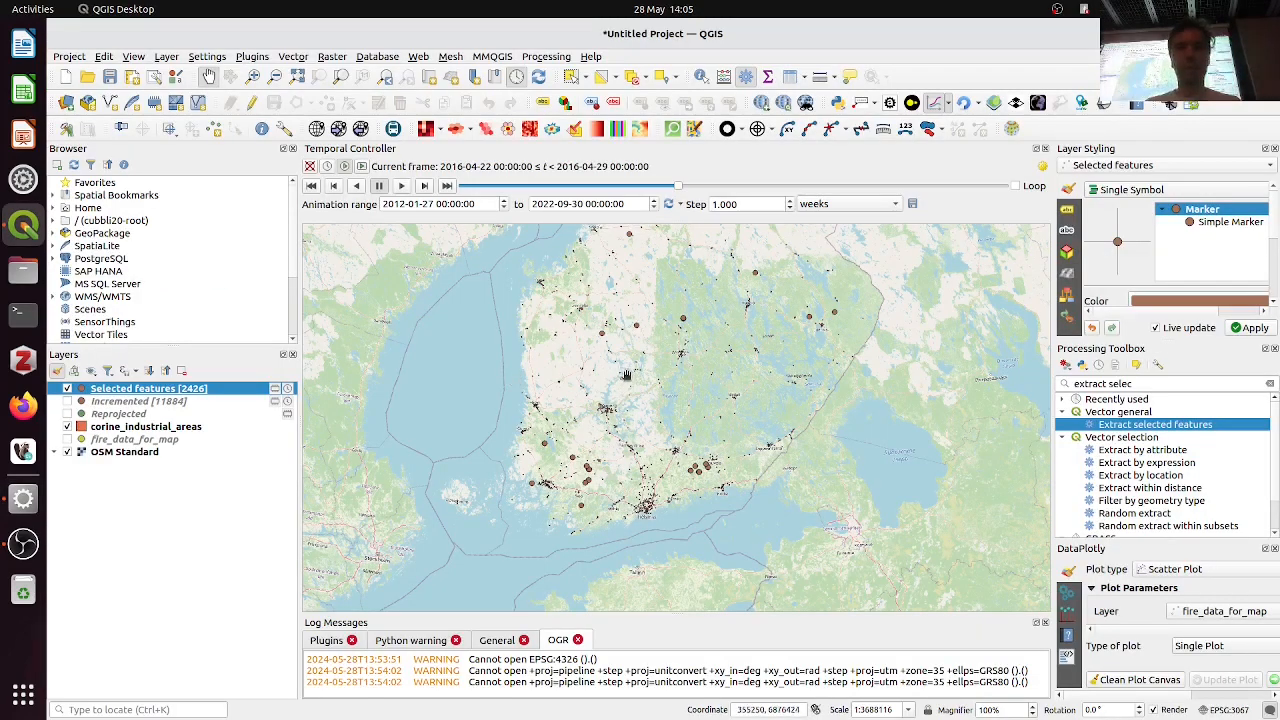
scroll(623, 375, down, 1)
drag(673, 293, 647, 359)
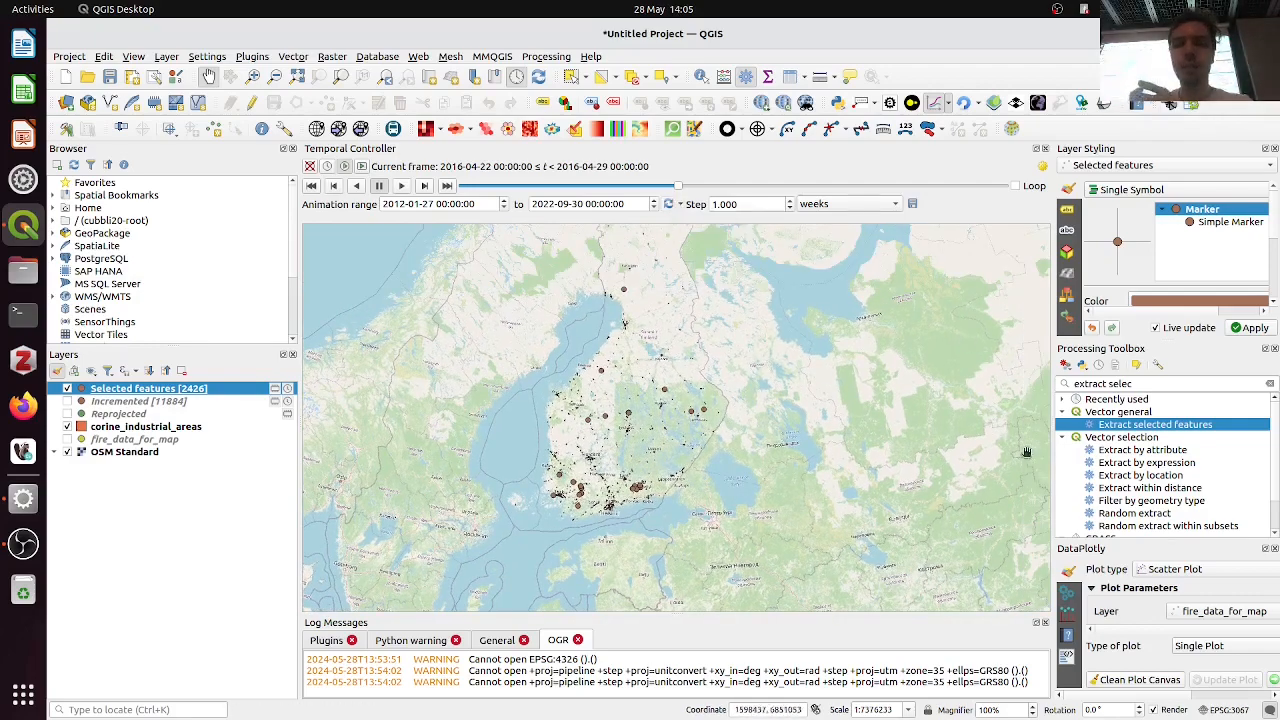
Close the DataPlotly dock and search all plugins for "datapl" to check the Data Plotly plugin's installation details
click(1273, 548)
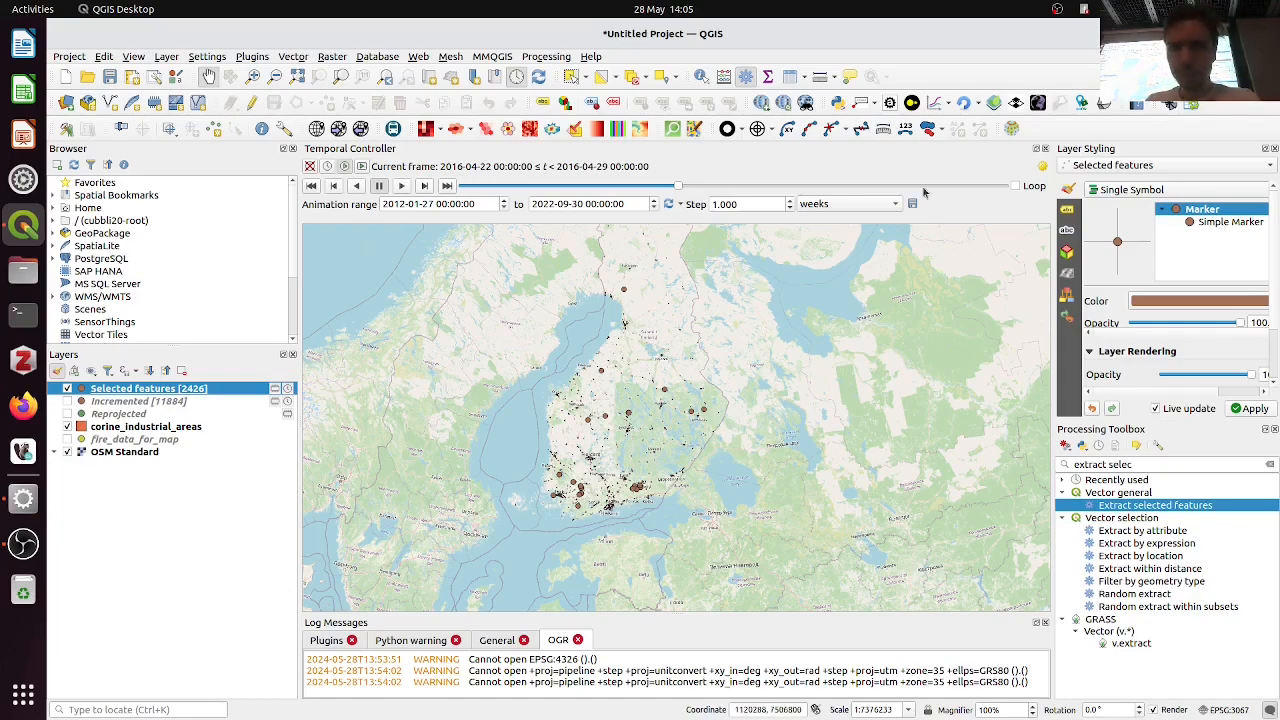
click(256, 60)
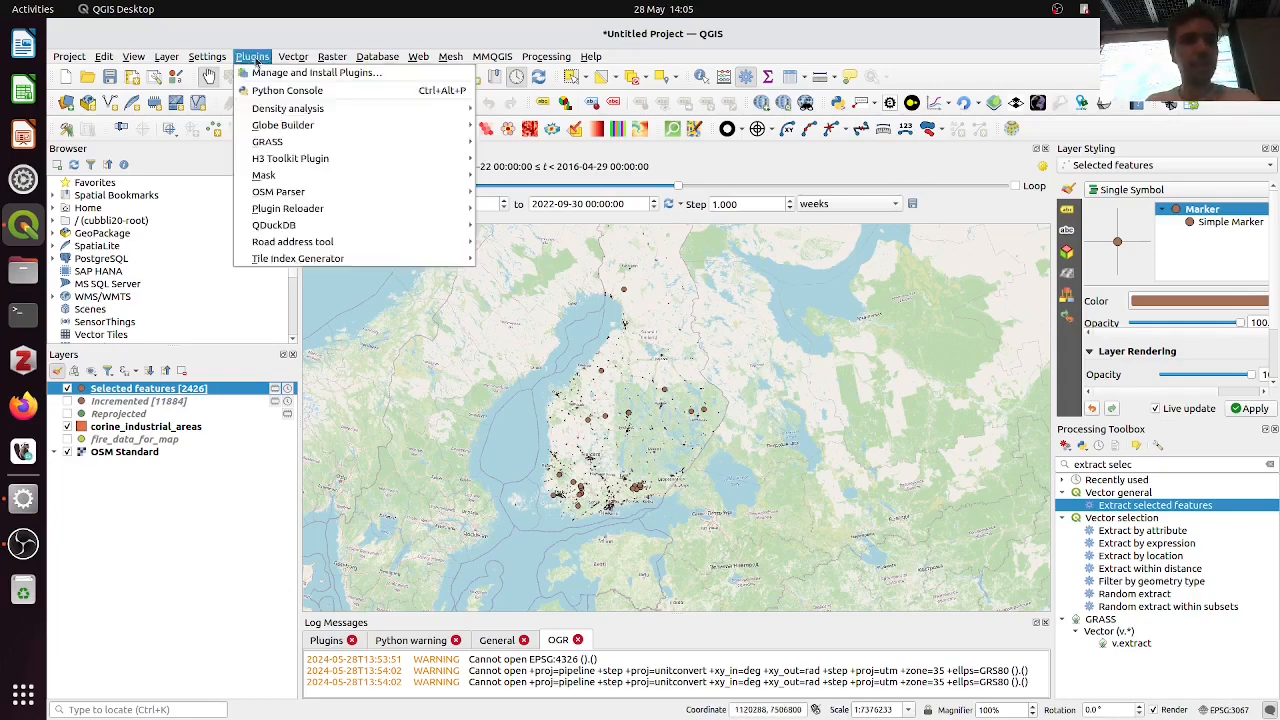
click(260, 78)
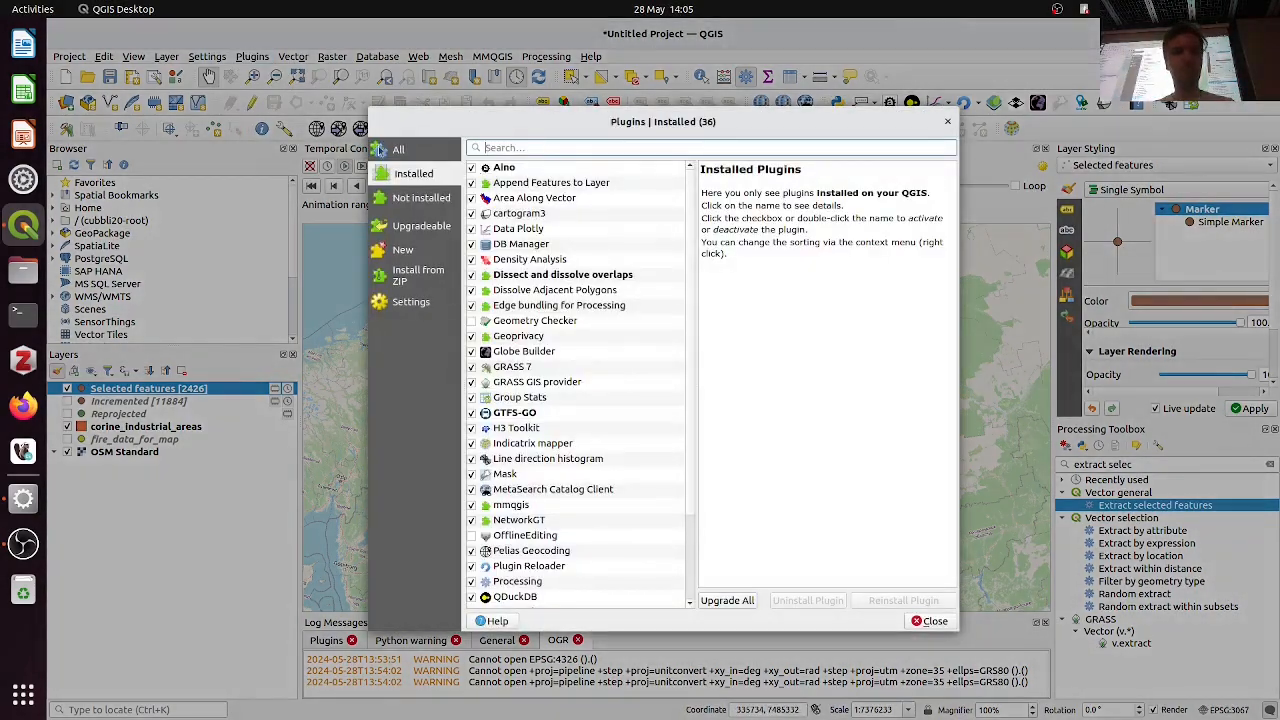
click(383, 150)
click(527, 147)
text(datapl)
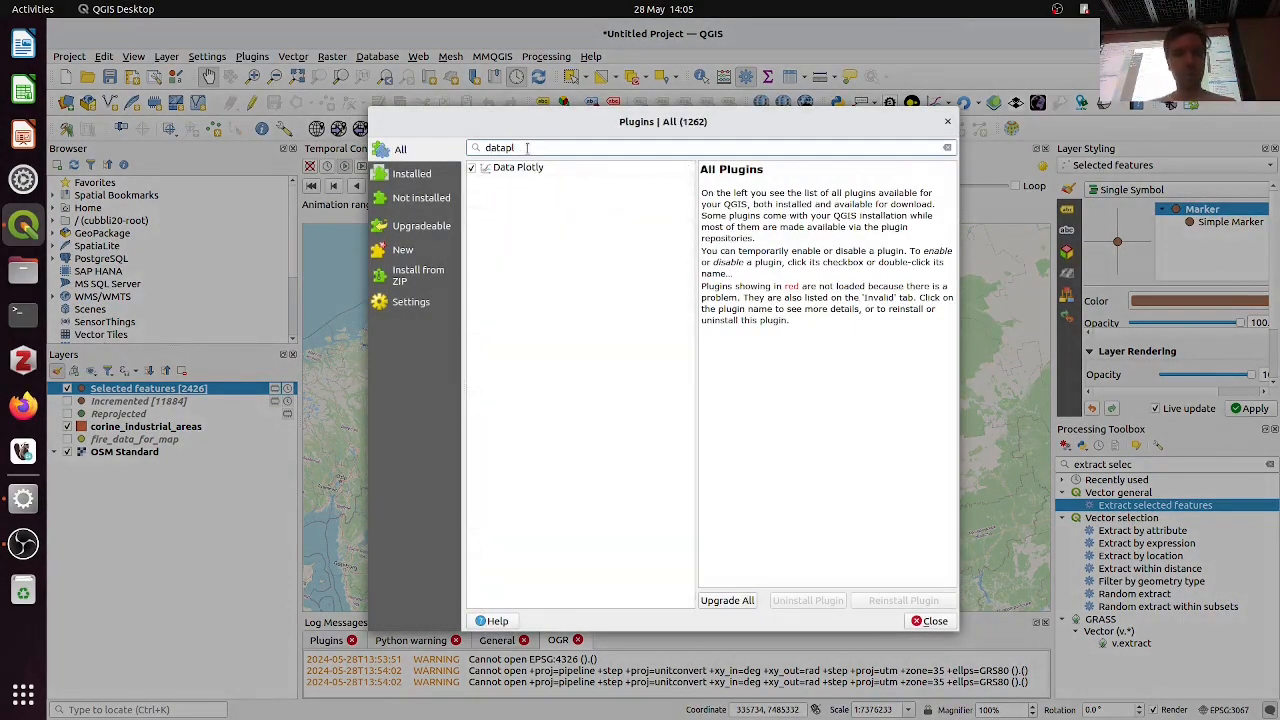
click(532, 169)
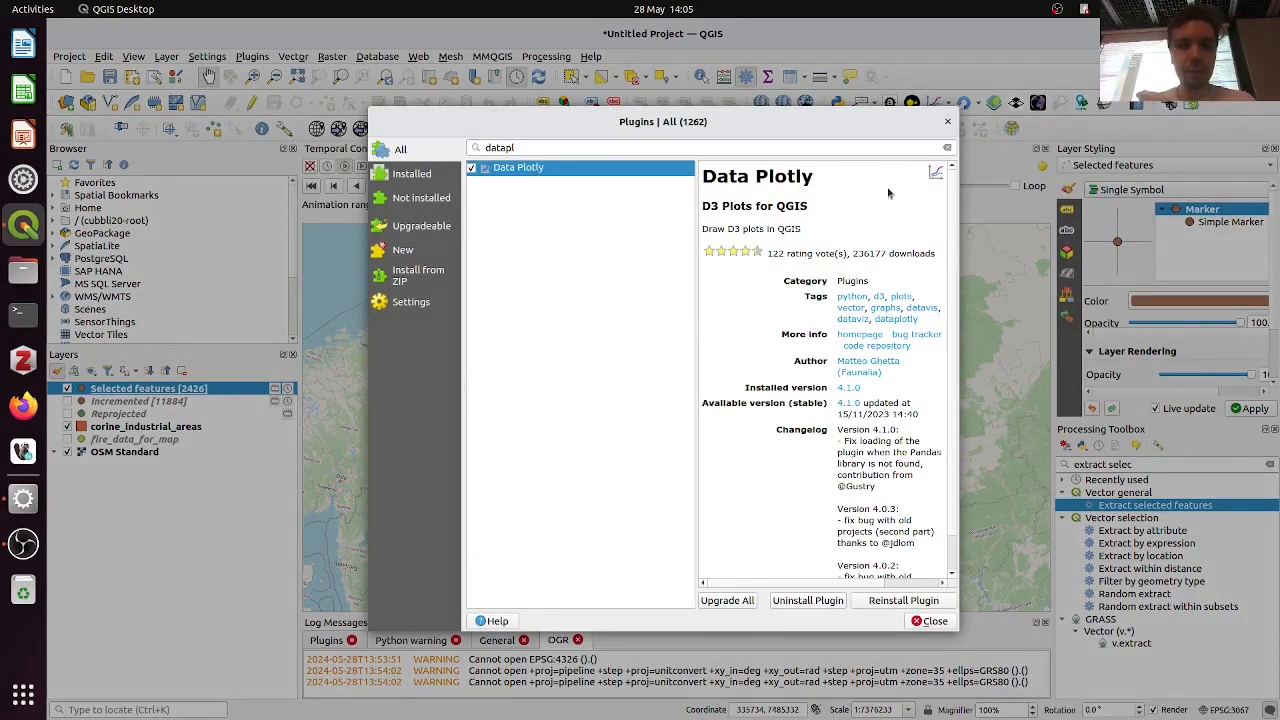
click(947, 121)
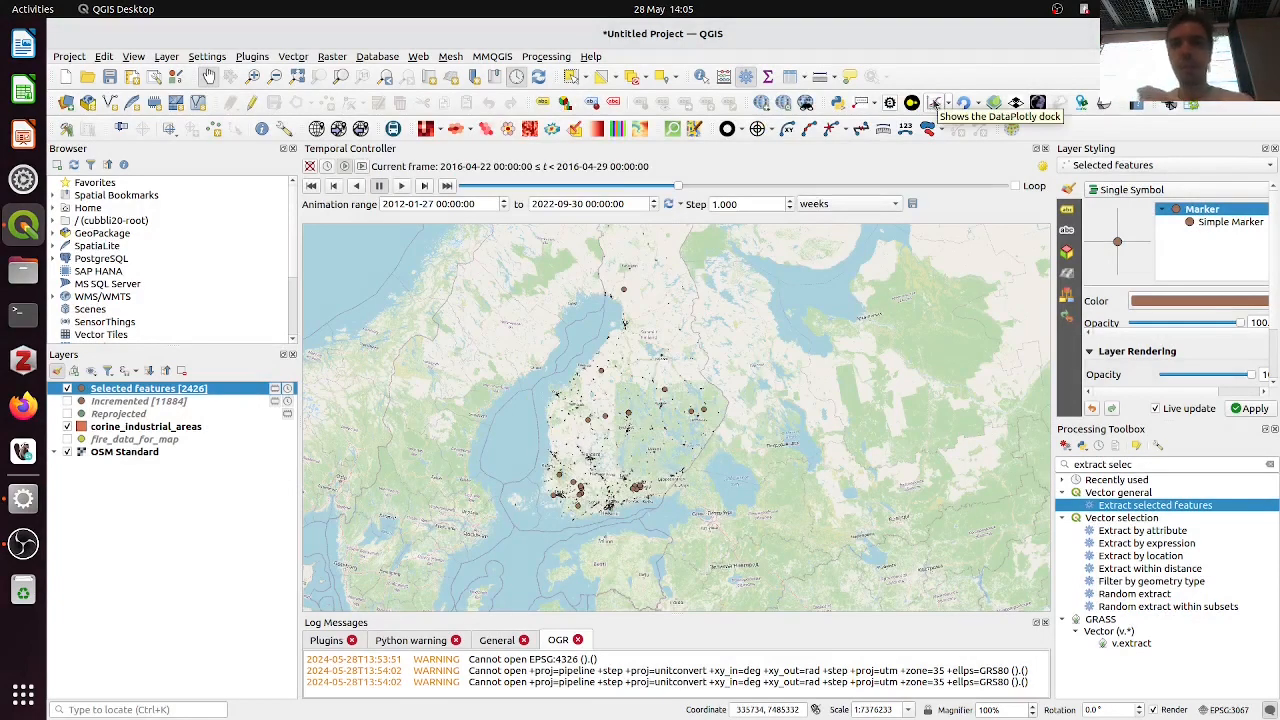
Show the DataPlotly dock and check its entry in the list of available QGIS panels
click(939, 104)
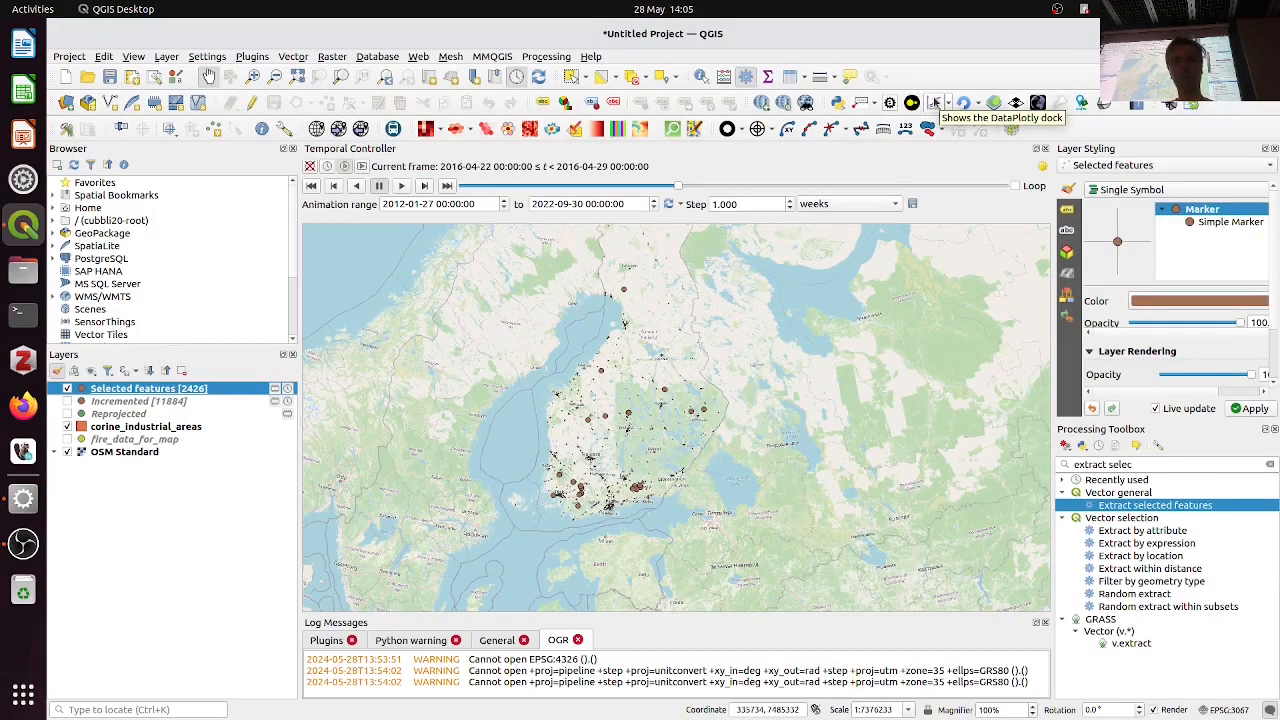
click(935, 104)
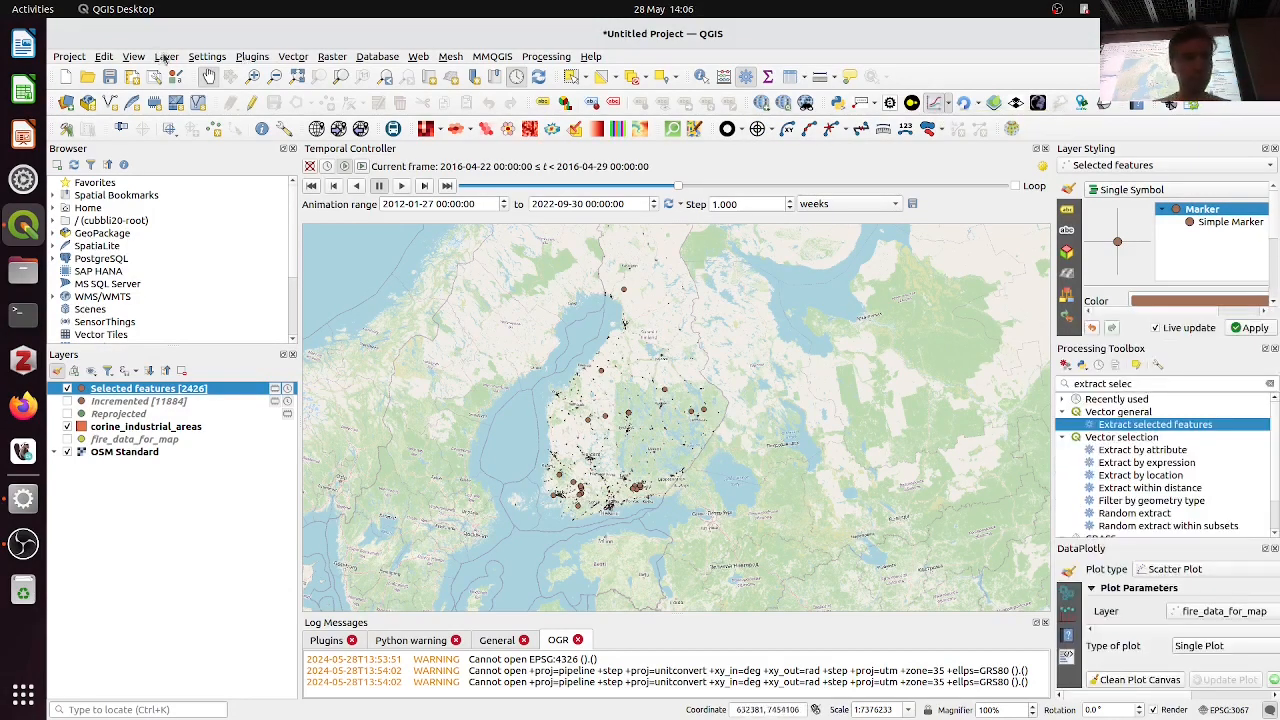
click(133, 56)
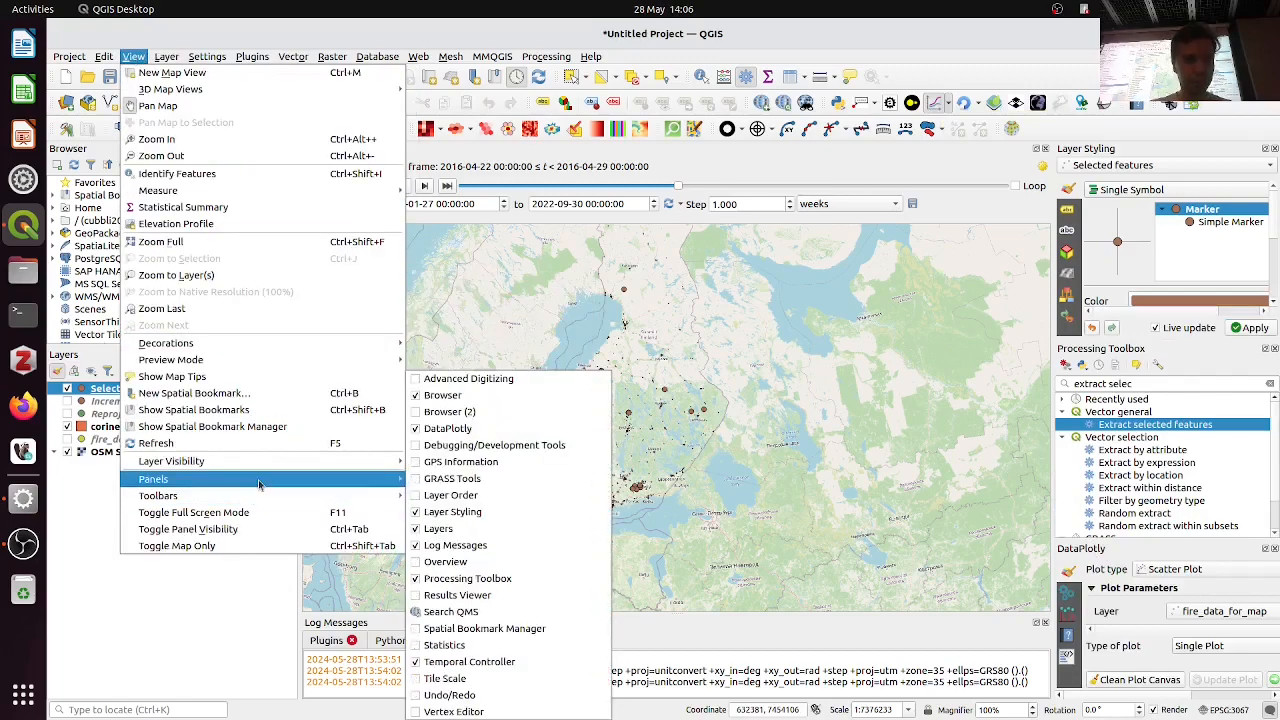
mouse_move(268, 486)
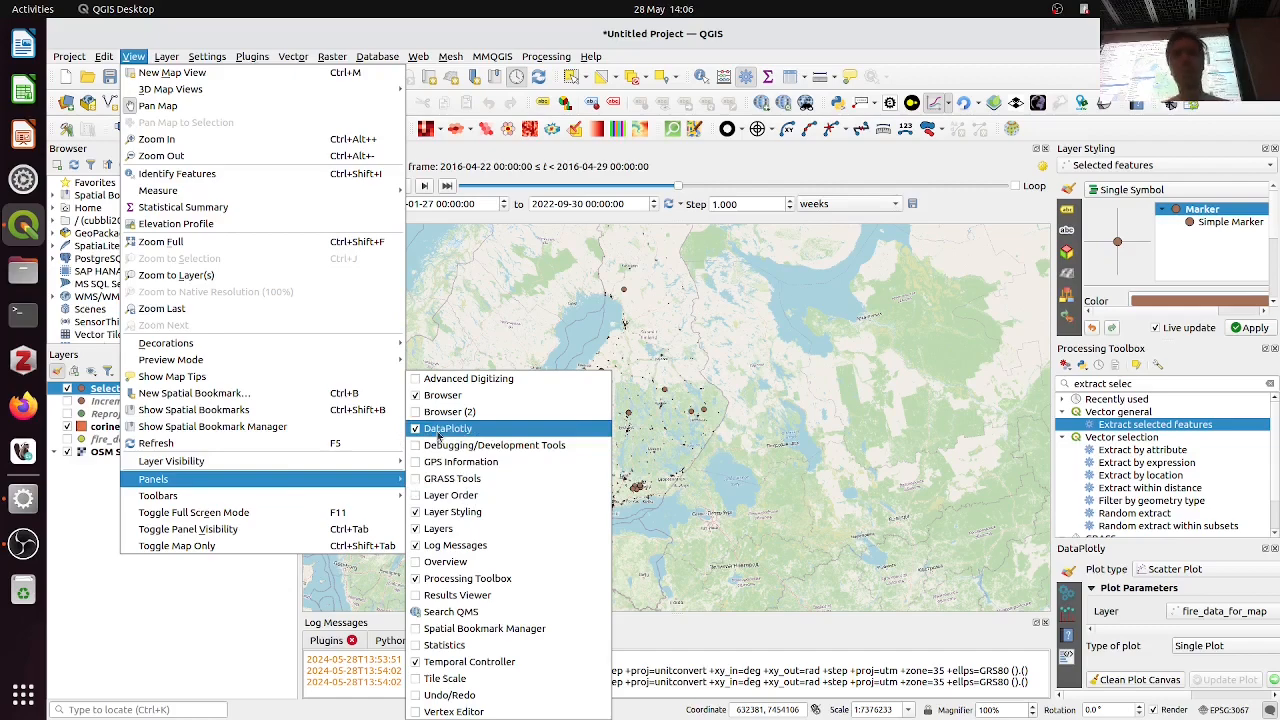
click(1094, 553)
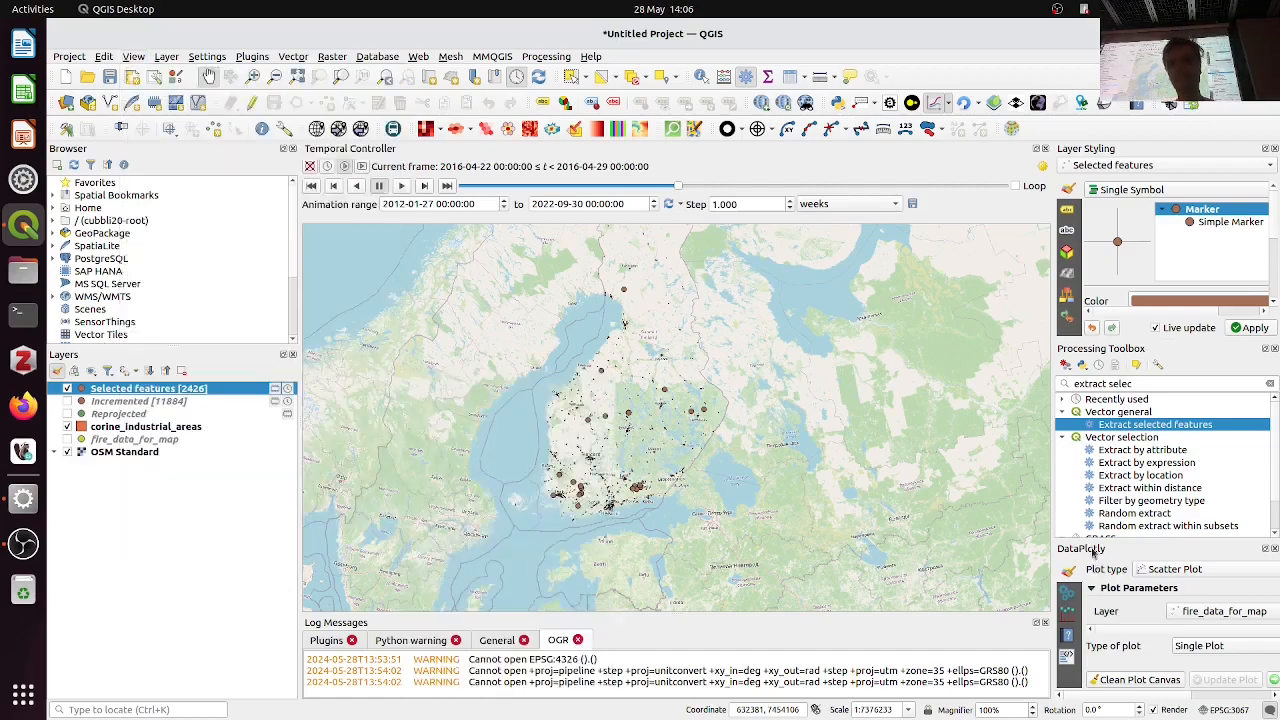
Close the Processing Toolbox, enlarge the DataPlotly dock and set its plot type to Bar Plot
drag(1076, 538, 1045, 440)
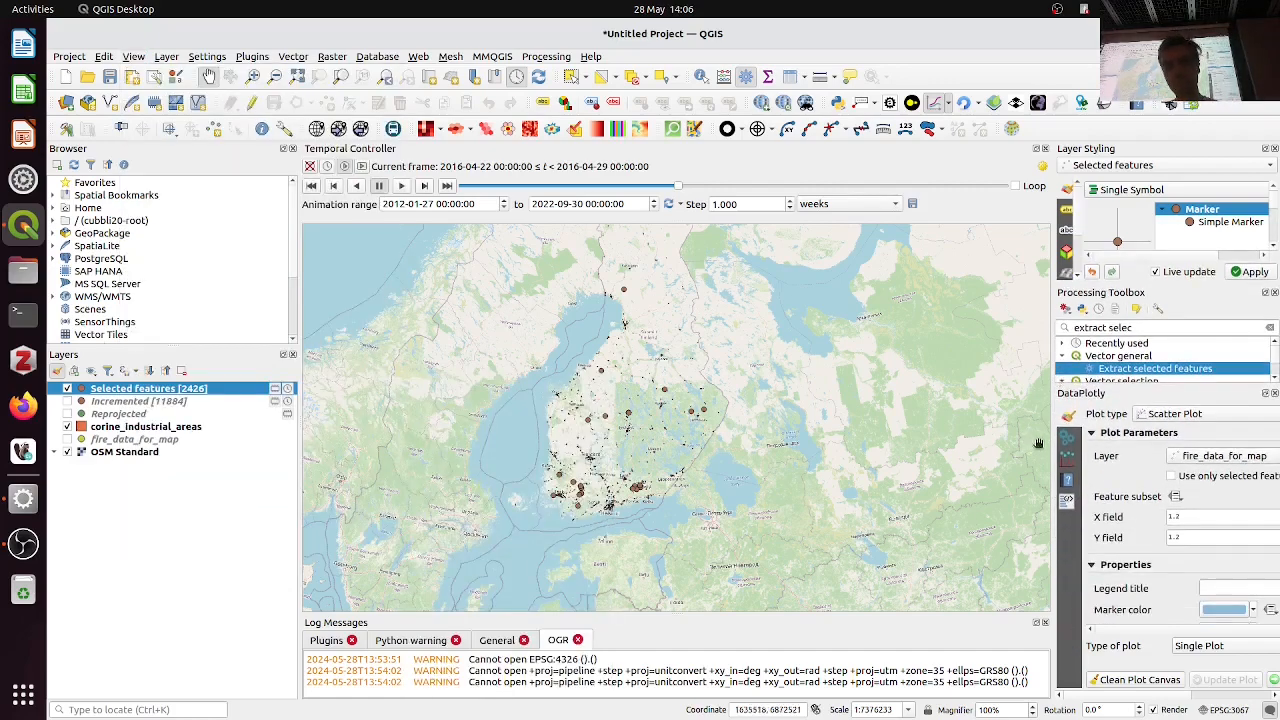
click(1274, 292)
drag(1041, 413, 888, 410)
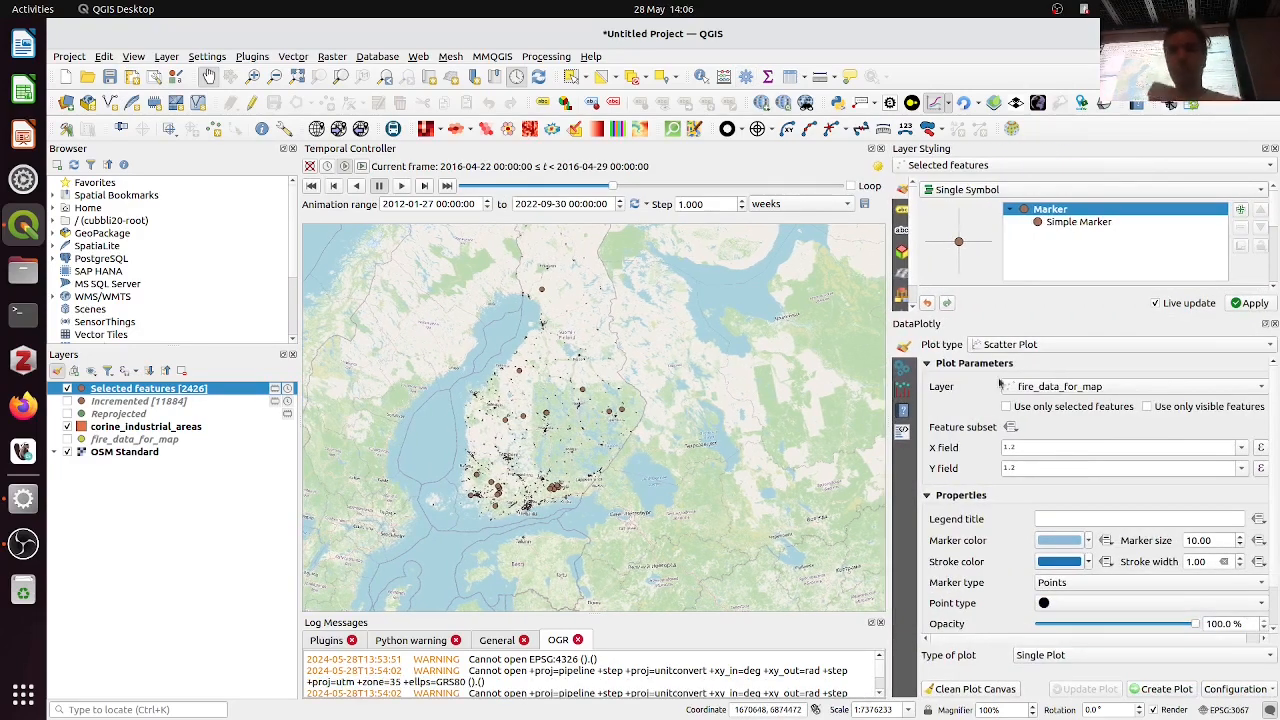
click(1051, 345)
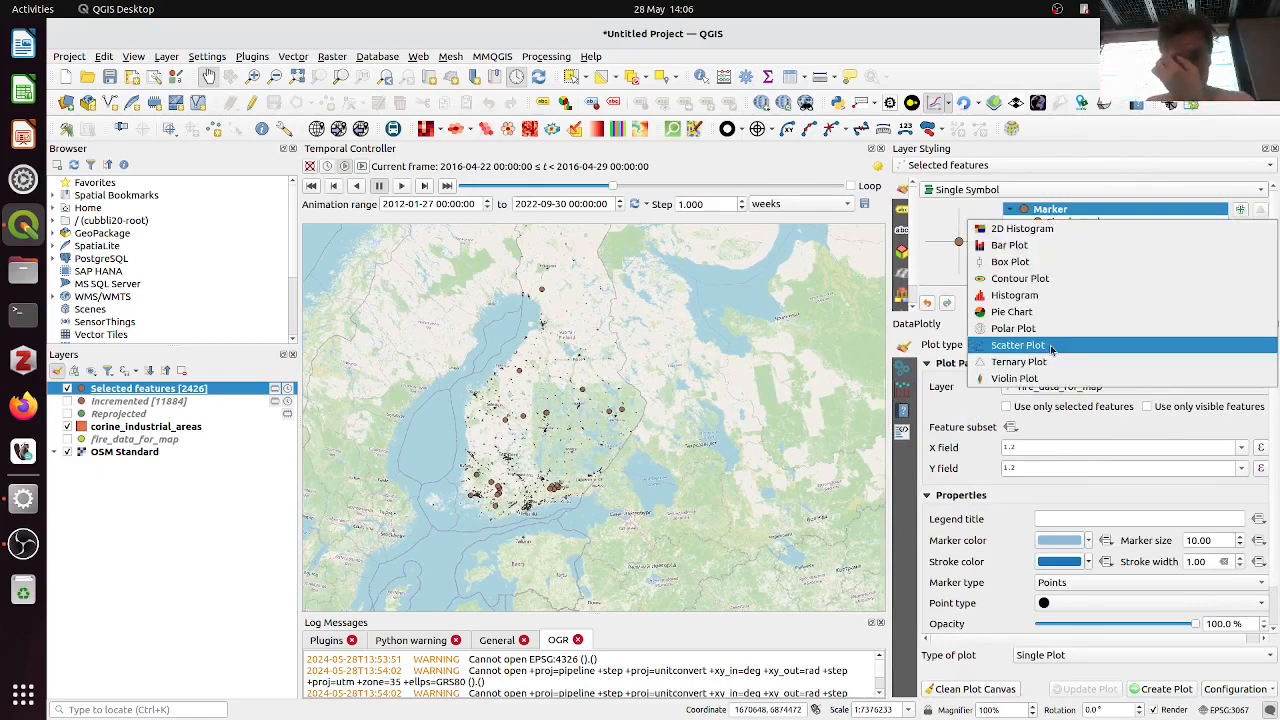
click(1033, 250)
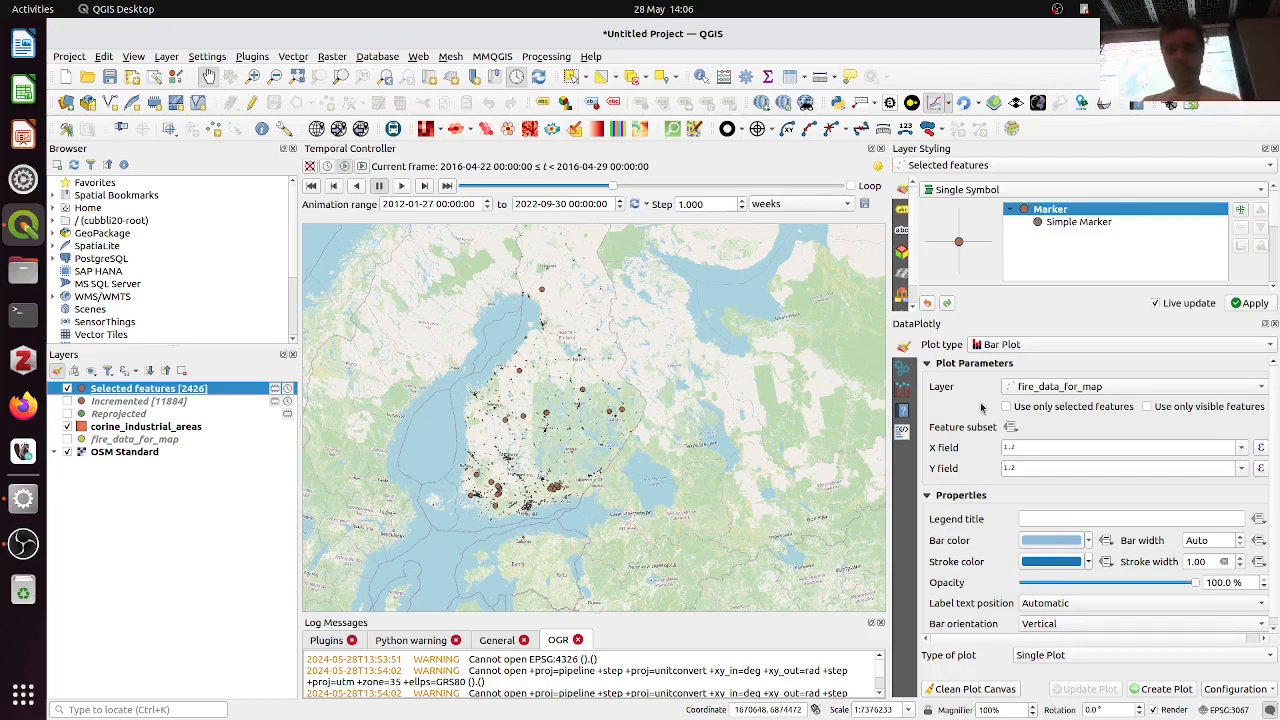
Switch to the Firefox notebook and copy the X field expression month("ACQ_DATE")
key(alt+Tab)
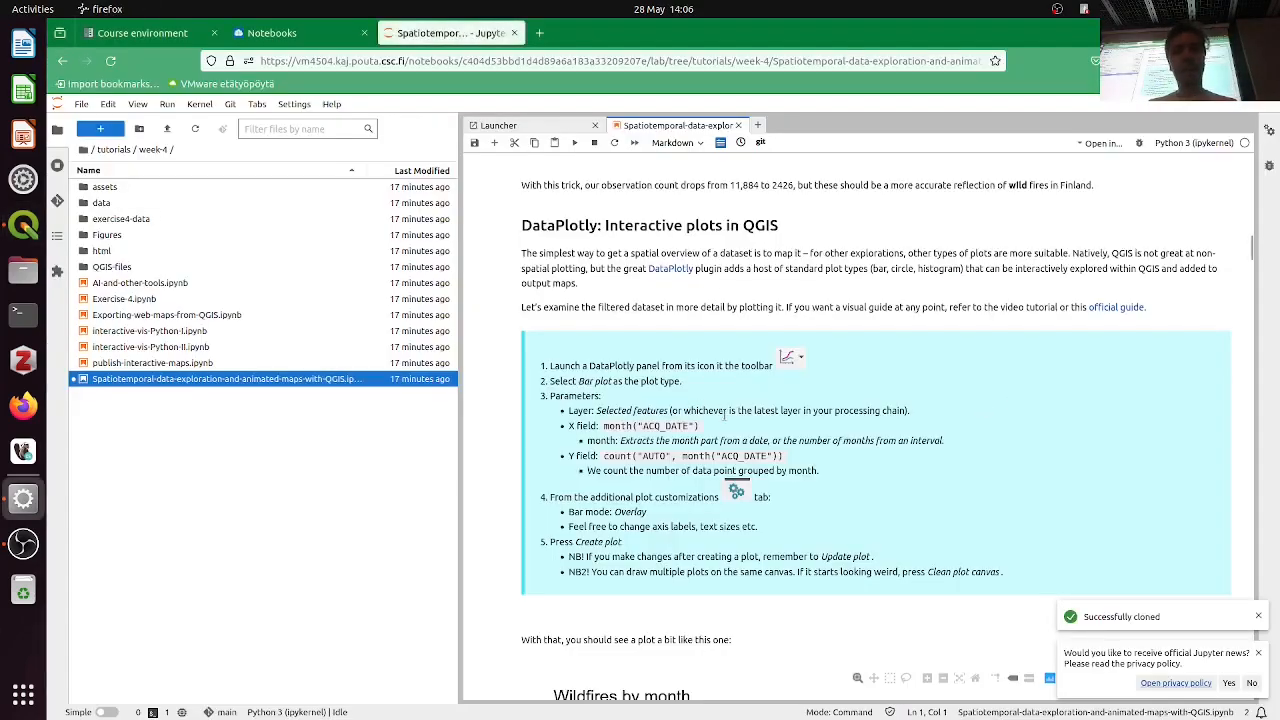
key(alt+Tab)
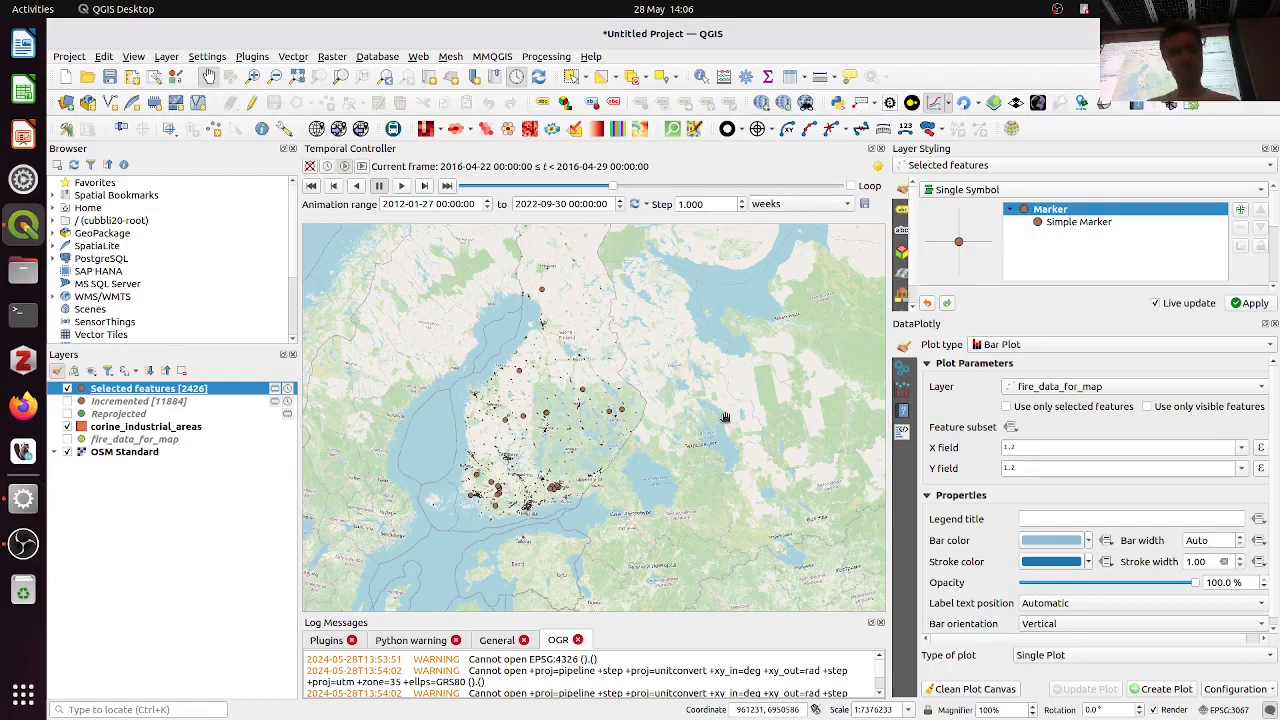
key(alt+Tab)
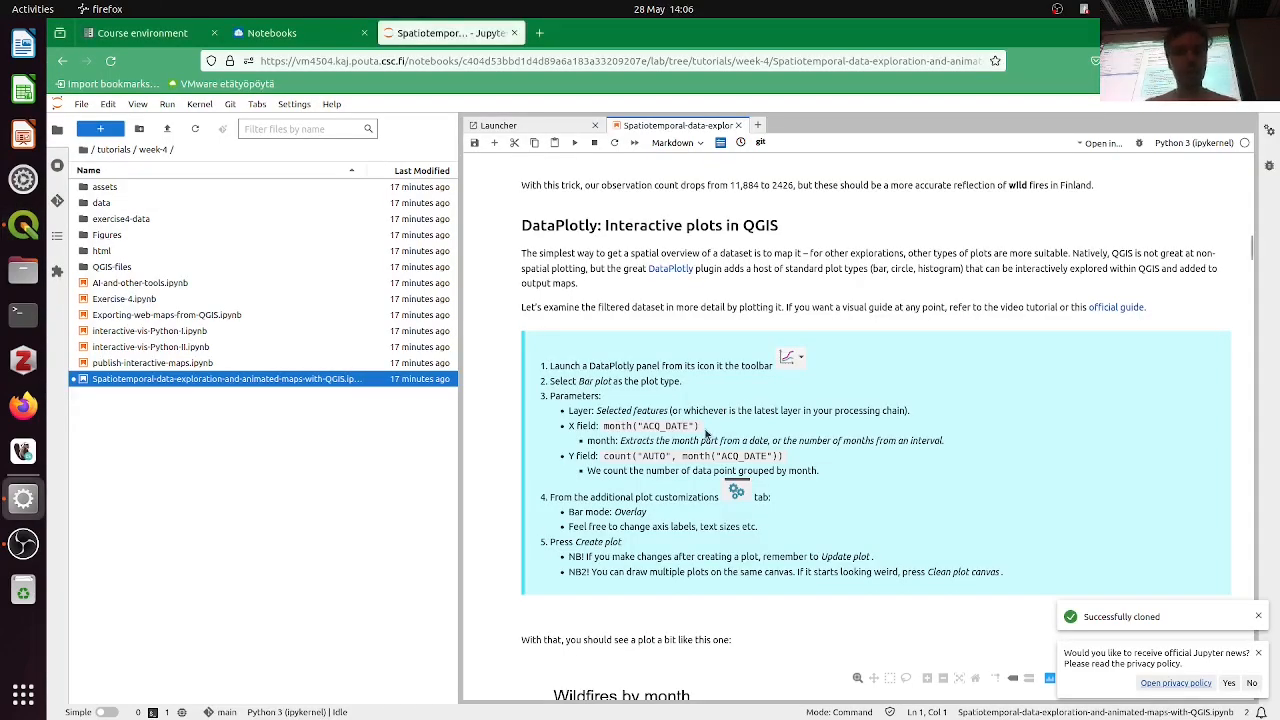
drag(706, 432, 604, 436)
key(ctrl+c)
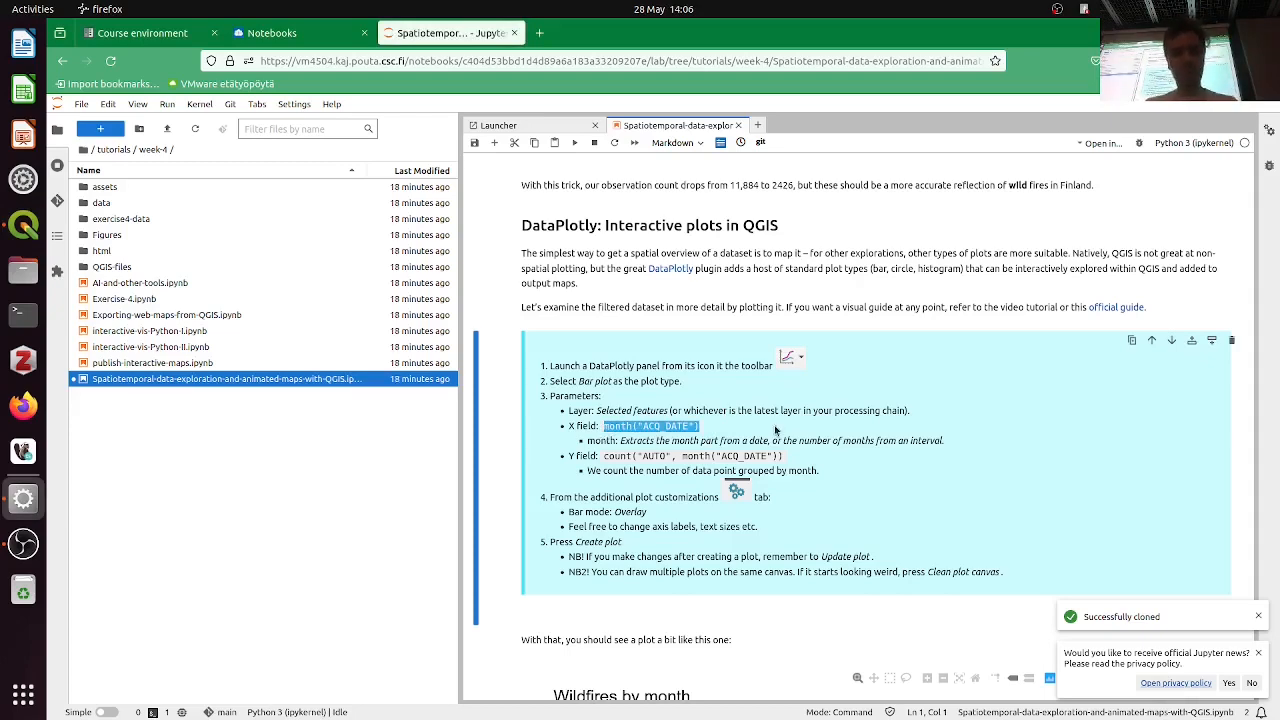
Back in QGIS, set the bar plot's layer to Selected features and its X field to month("ACQ_DATE")
key(alt+Tab)
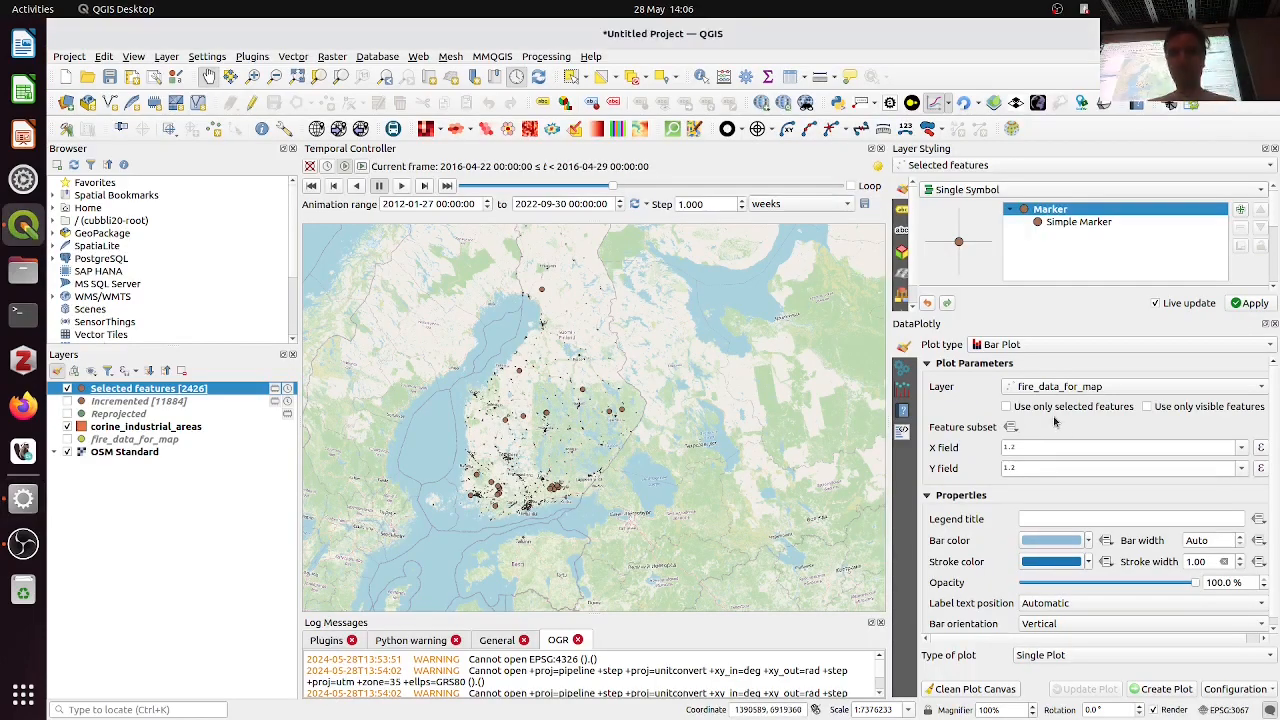
click(1080, 391)
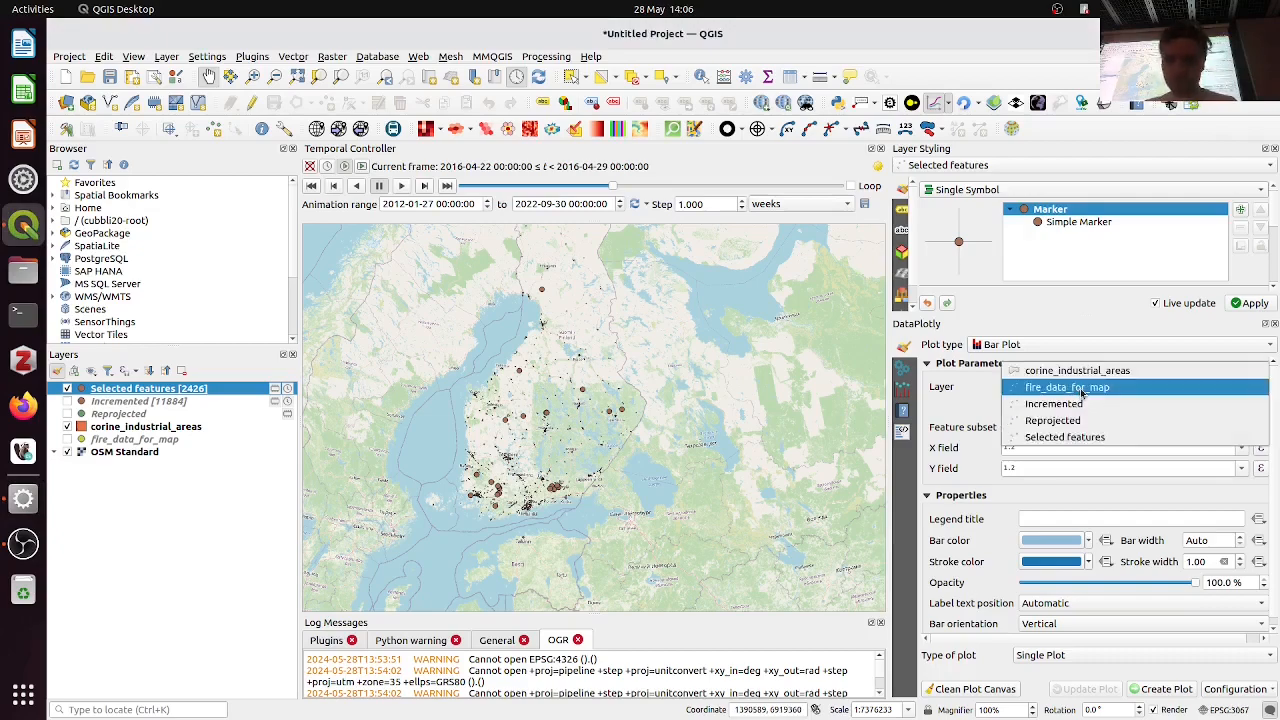
click(1104, 440)
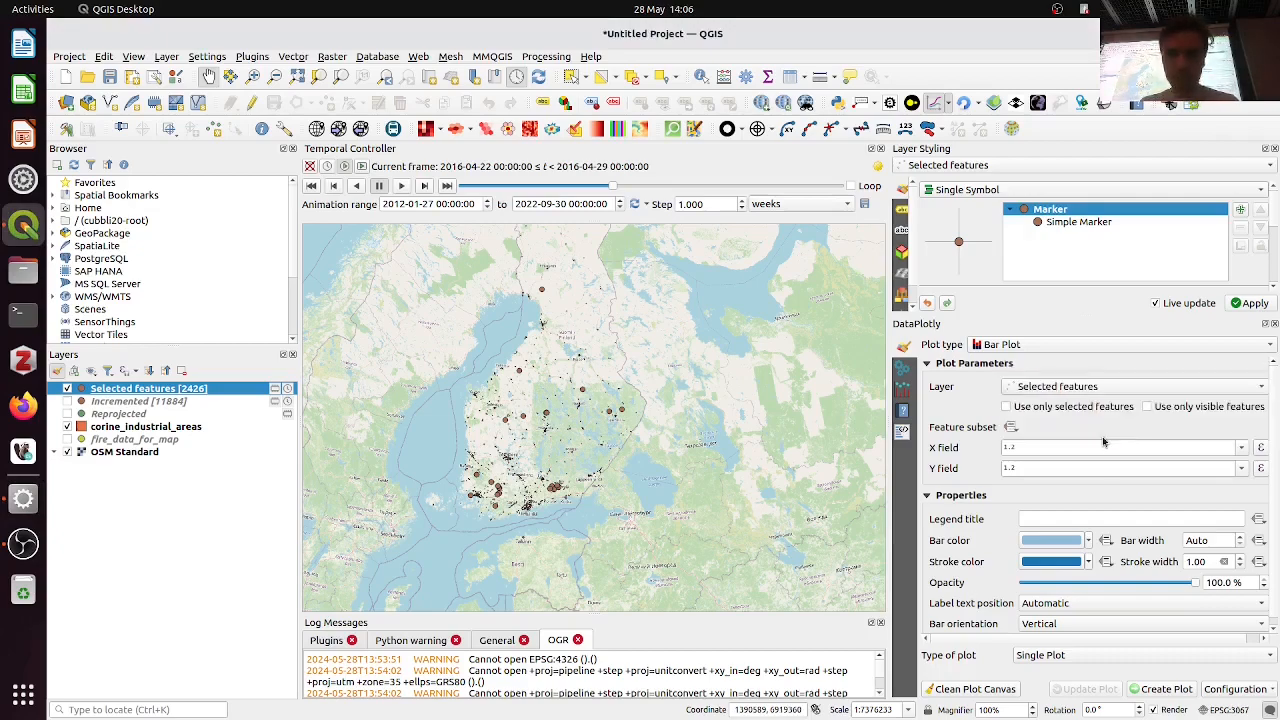
click(1043, 447)
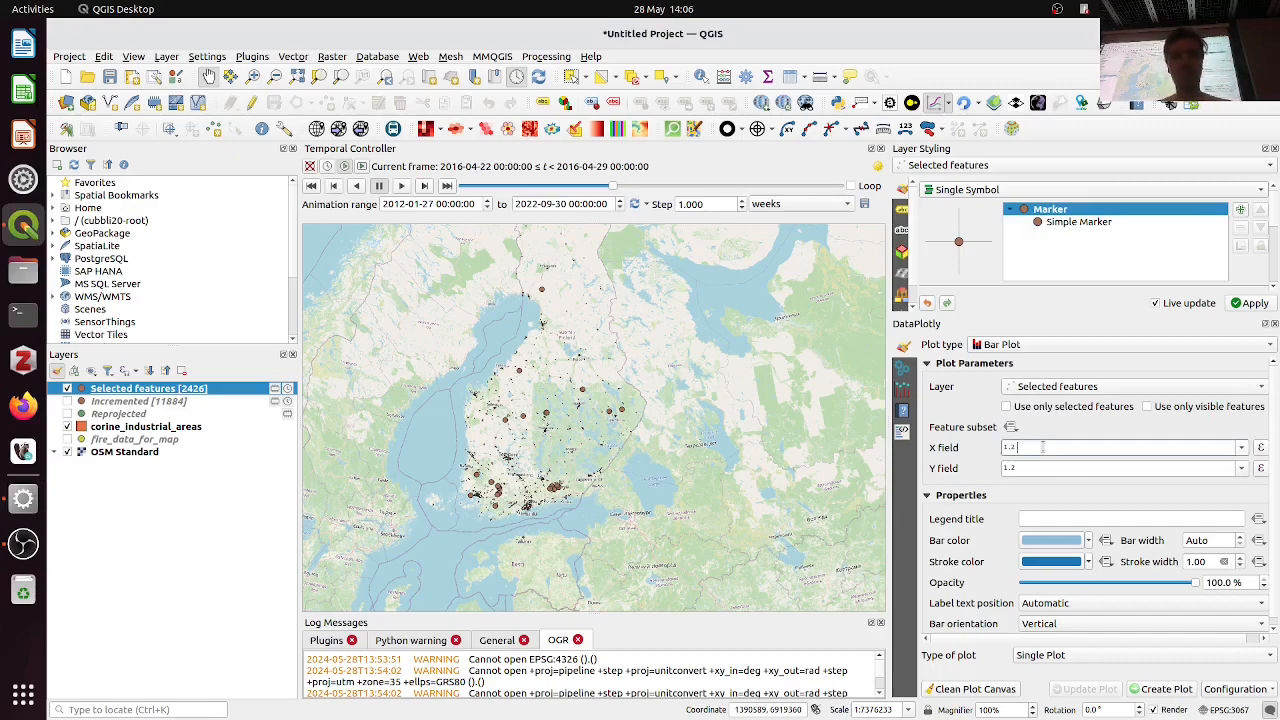
key(ctrl+v)
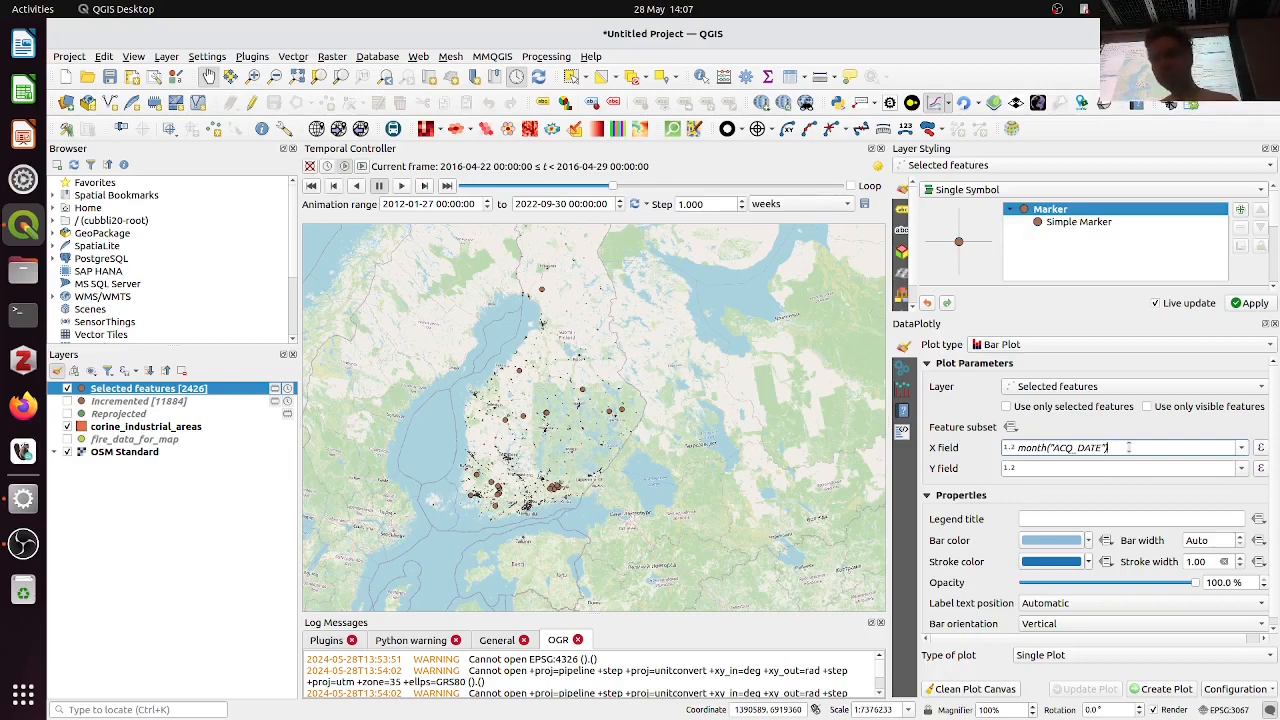
Switch to the Firefox notebook and examine the explanations of the X field's month and the Y field's count expressions
key(alt+Tab)
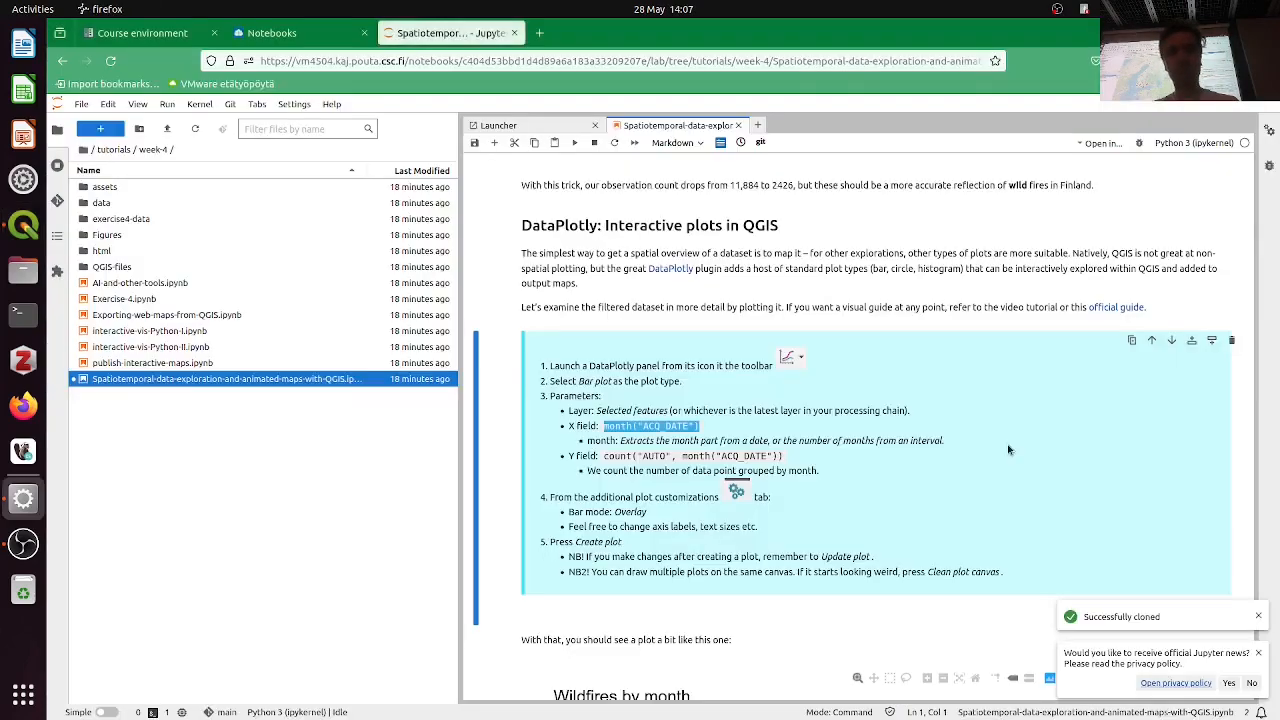
click(604, 426)
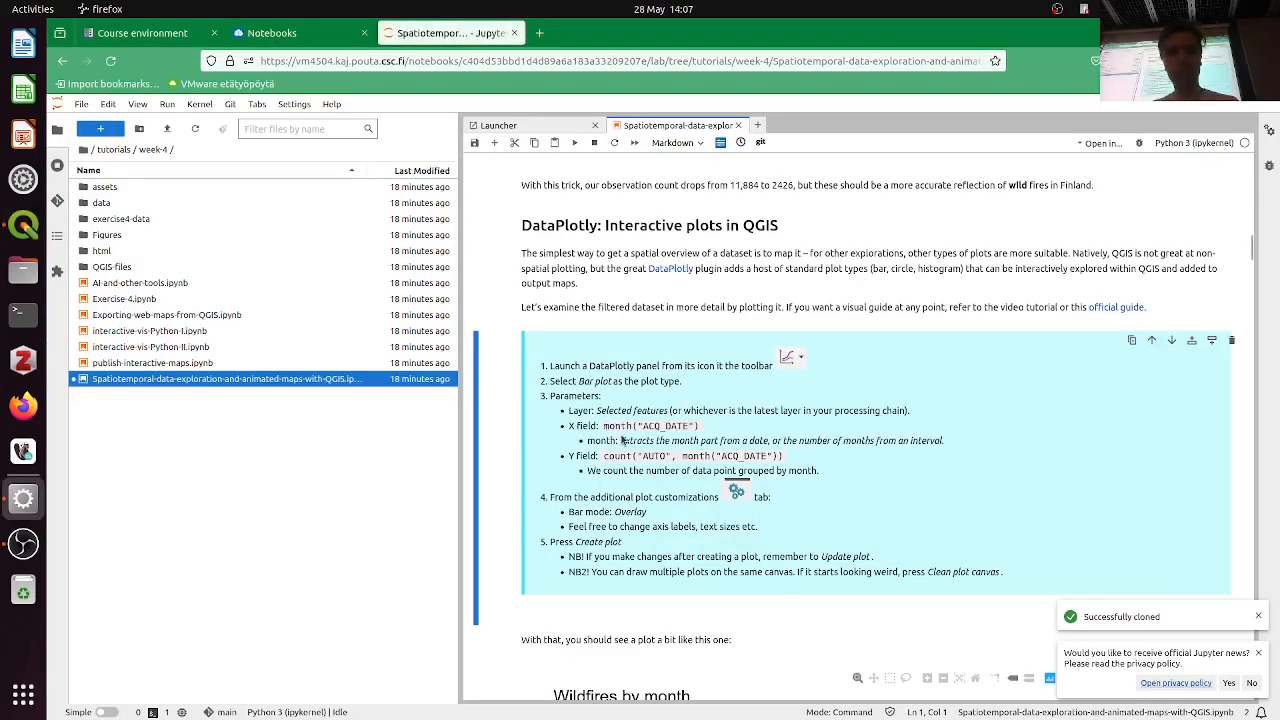
drag(626, 438, 762, 440)
click(874, 437)
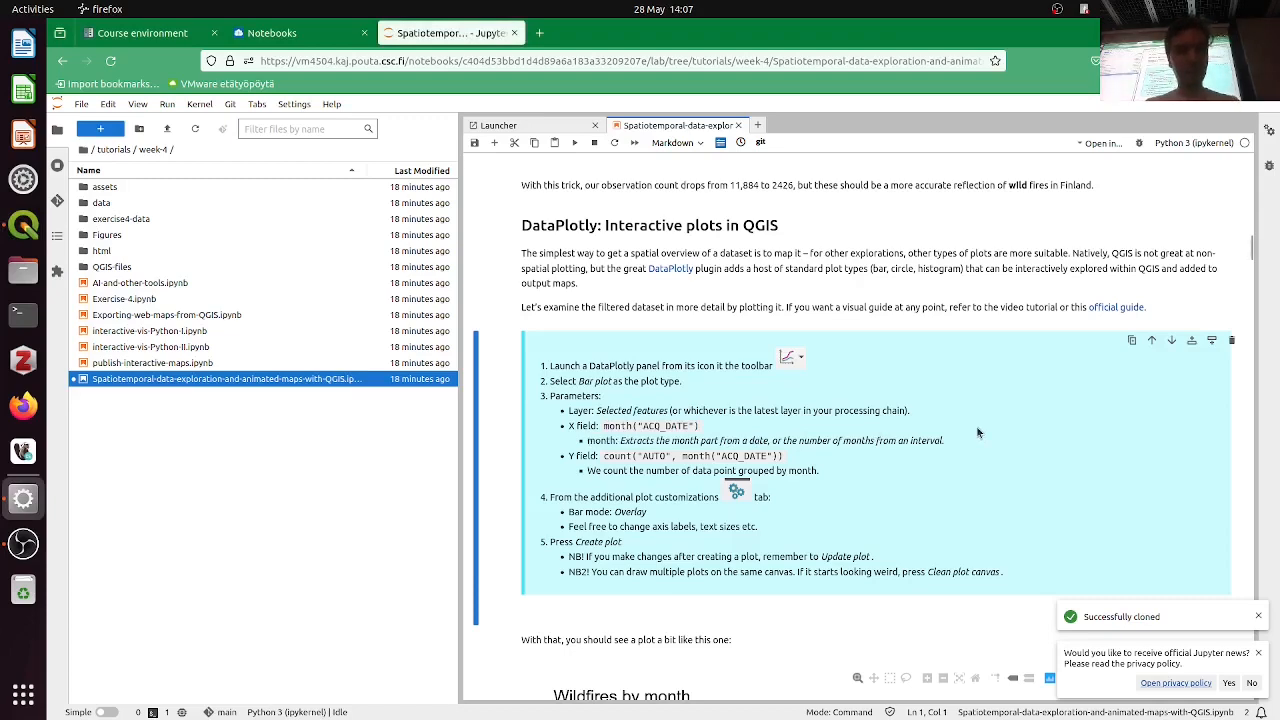
scroll(978, 432, down, 2)
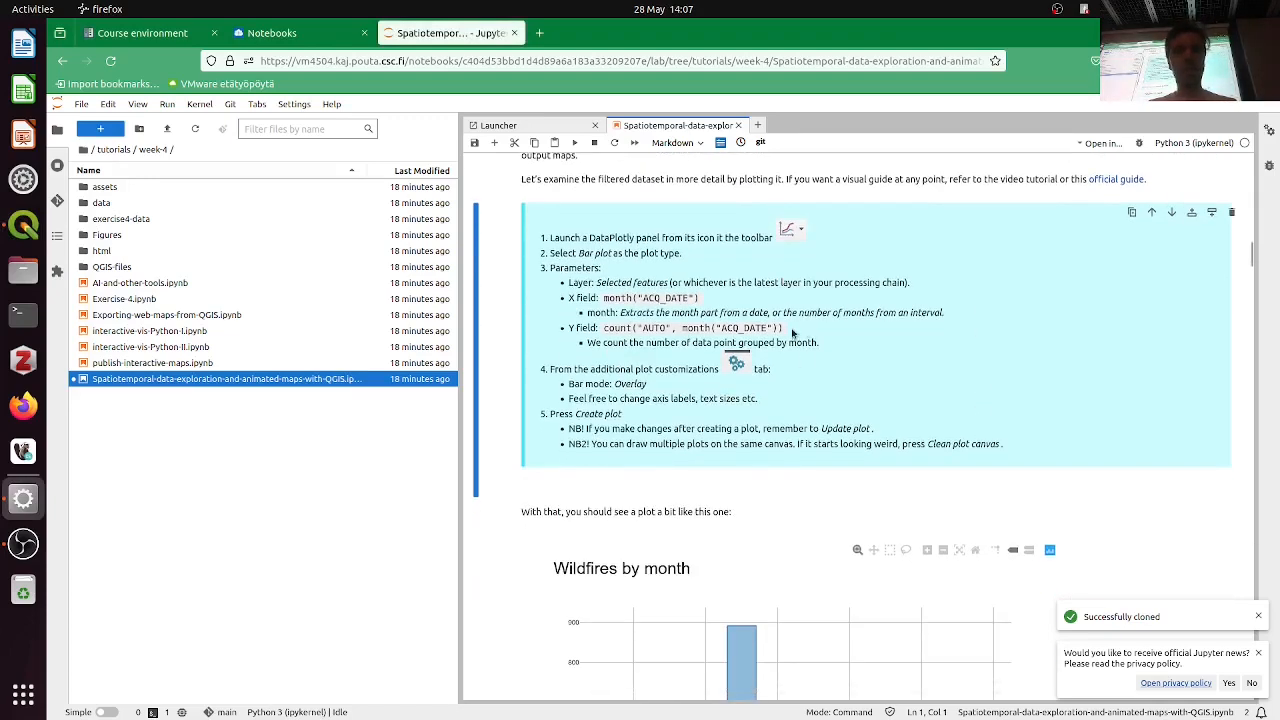
drag(787, 330, 603, 330)
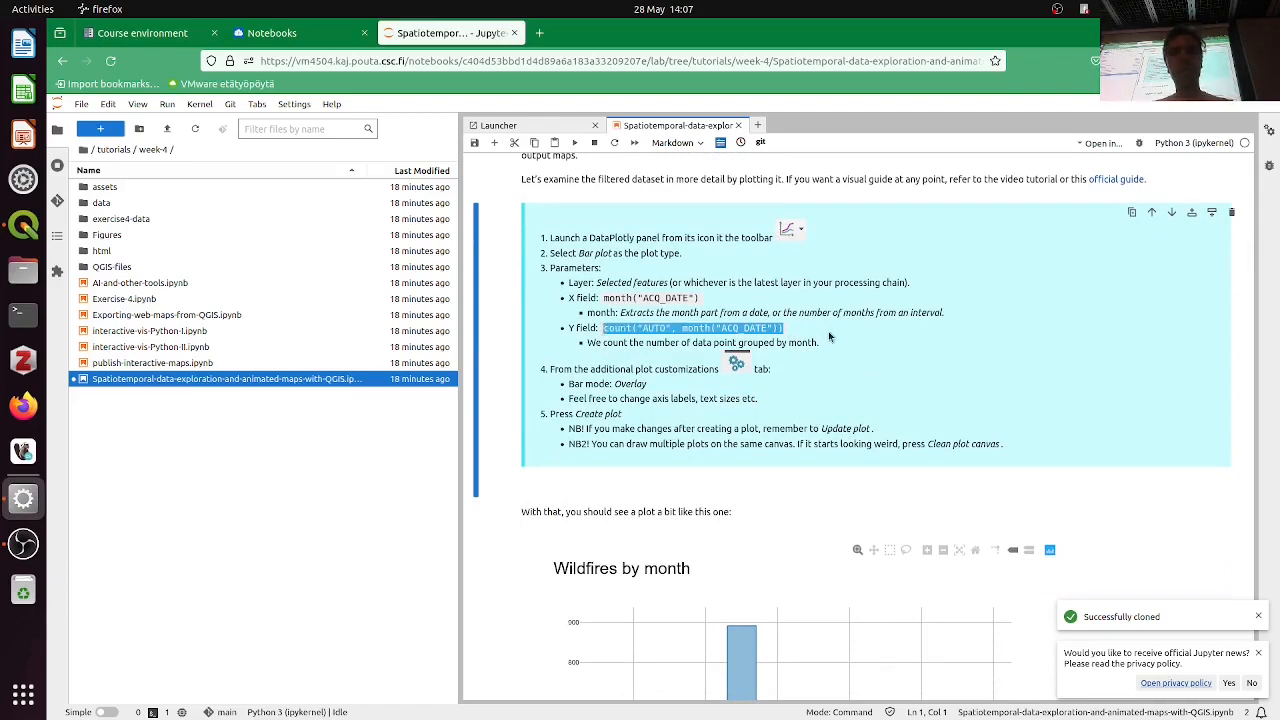
click(636, 331)
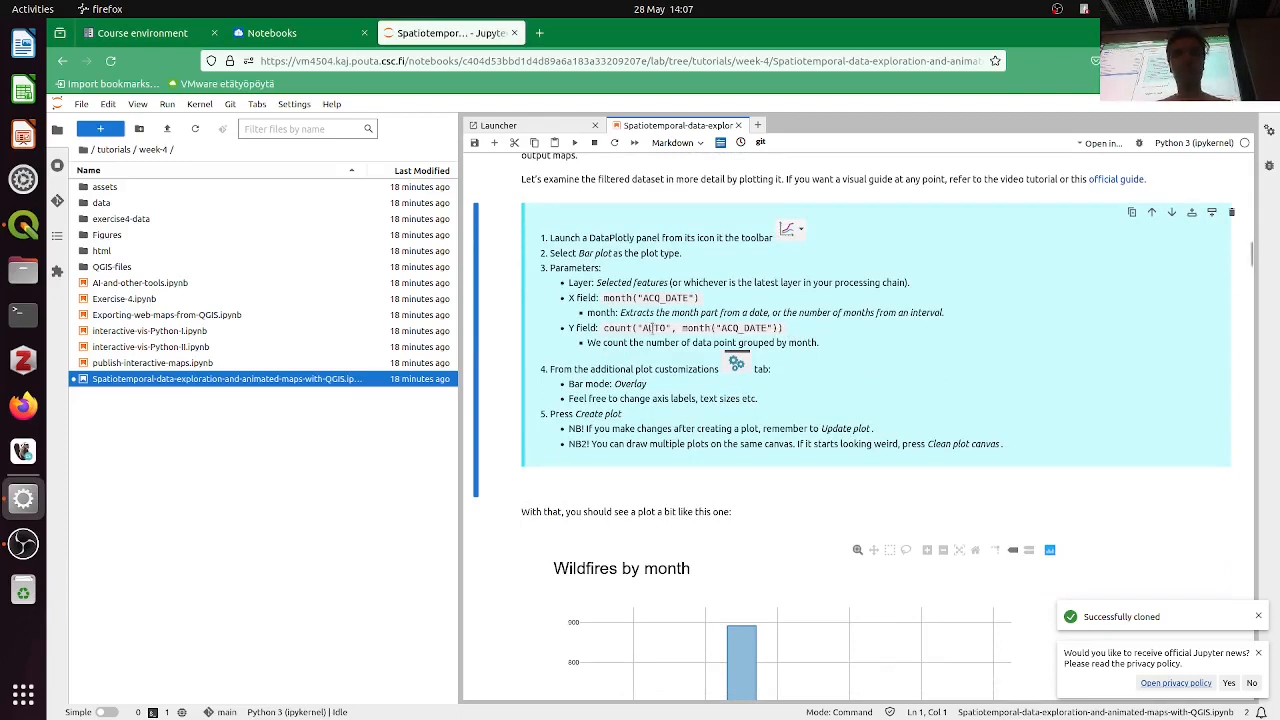
drag(671, 328, 636, 329)
click(695, 329)
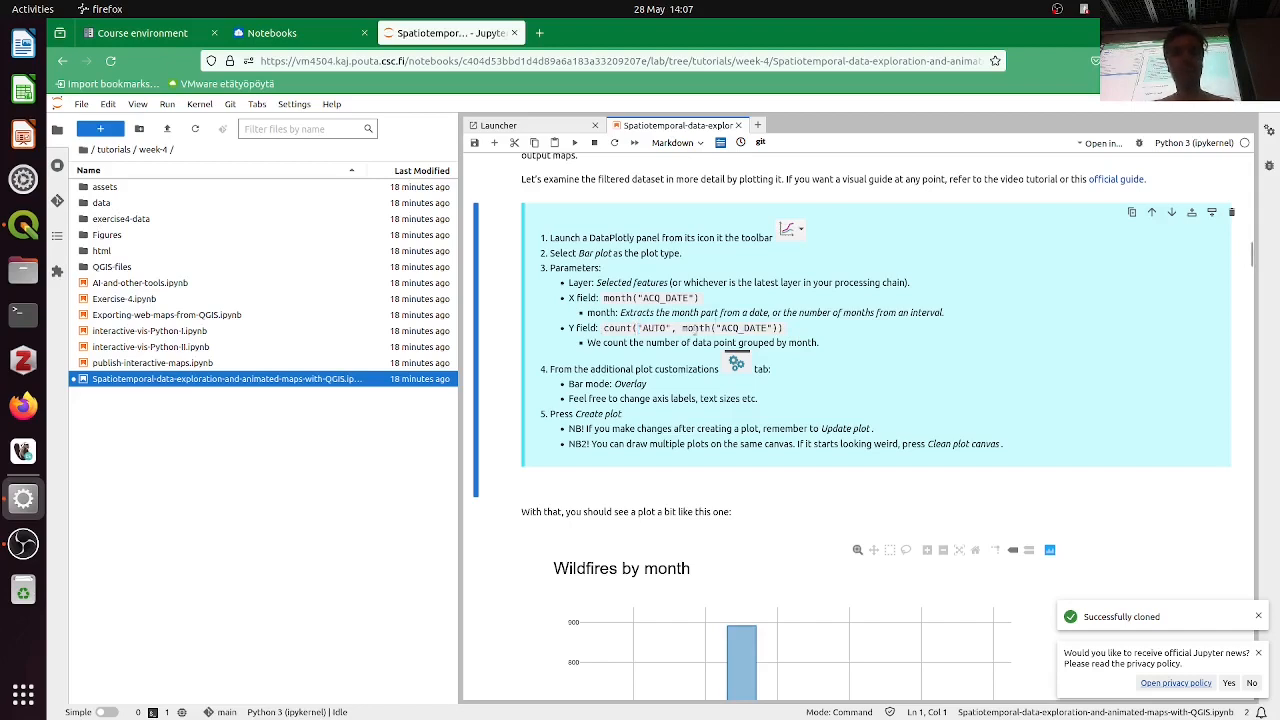
drag(683, 328, 790, 330)
click(790, 330)
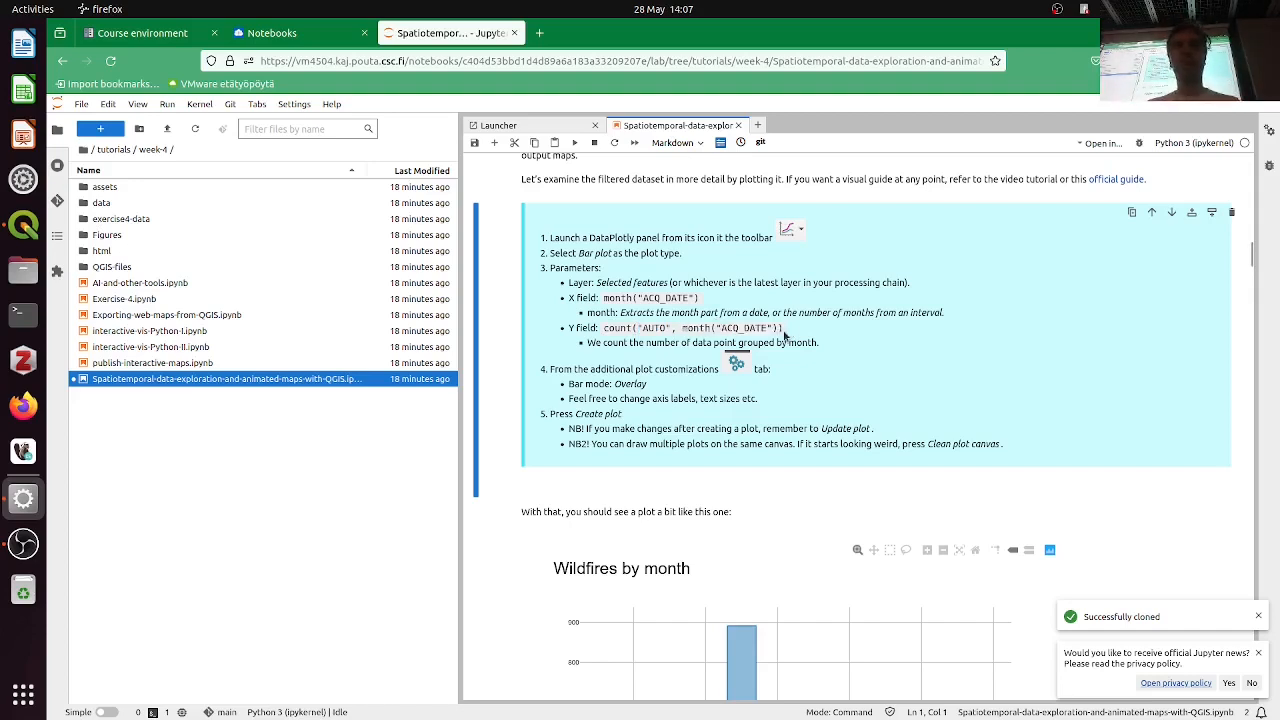
Copy count("AUTO", month("ACQ_DATE")) from the notebook and paste it into the bar plot's Y field in QGIS
drag(786, 334, 604, 333)
key(super+c)
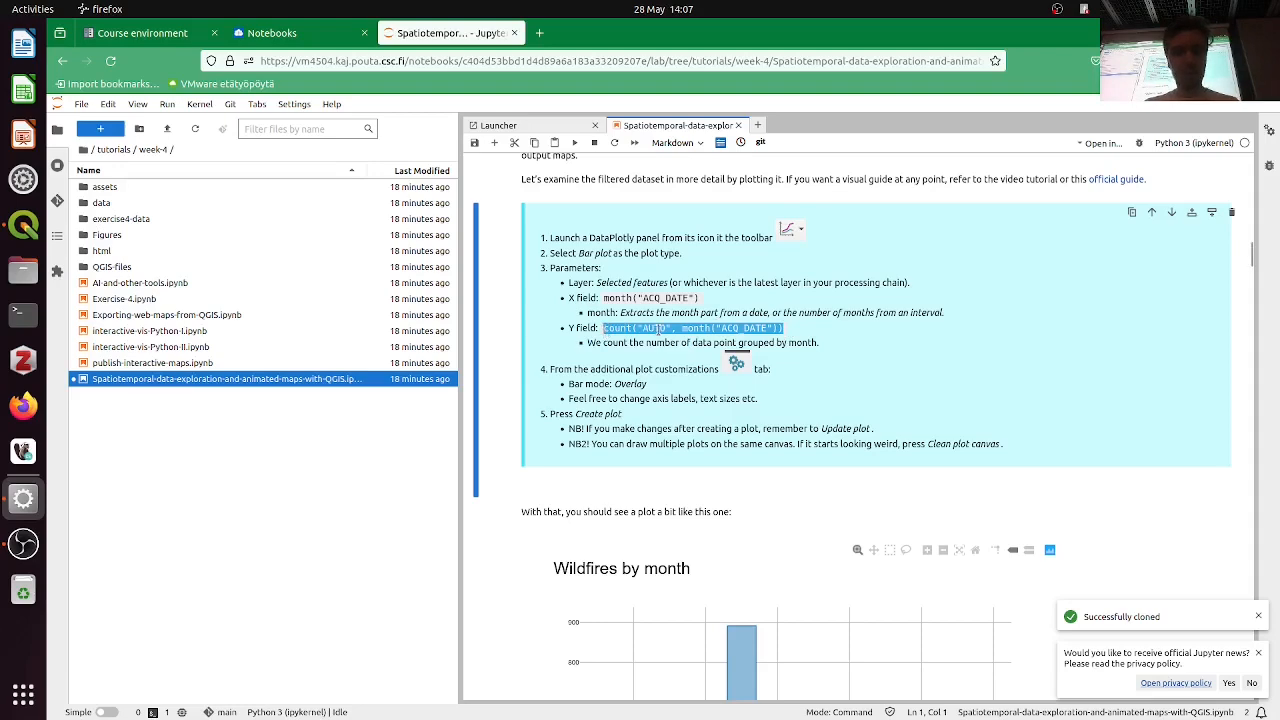
key(alt+Tab)
middle_click(1028, 467)
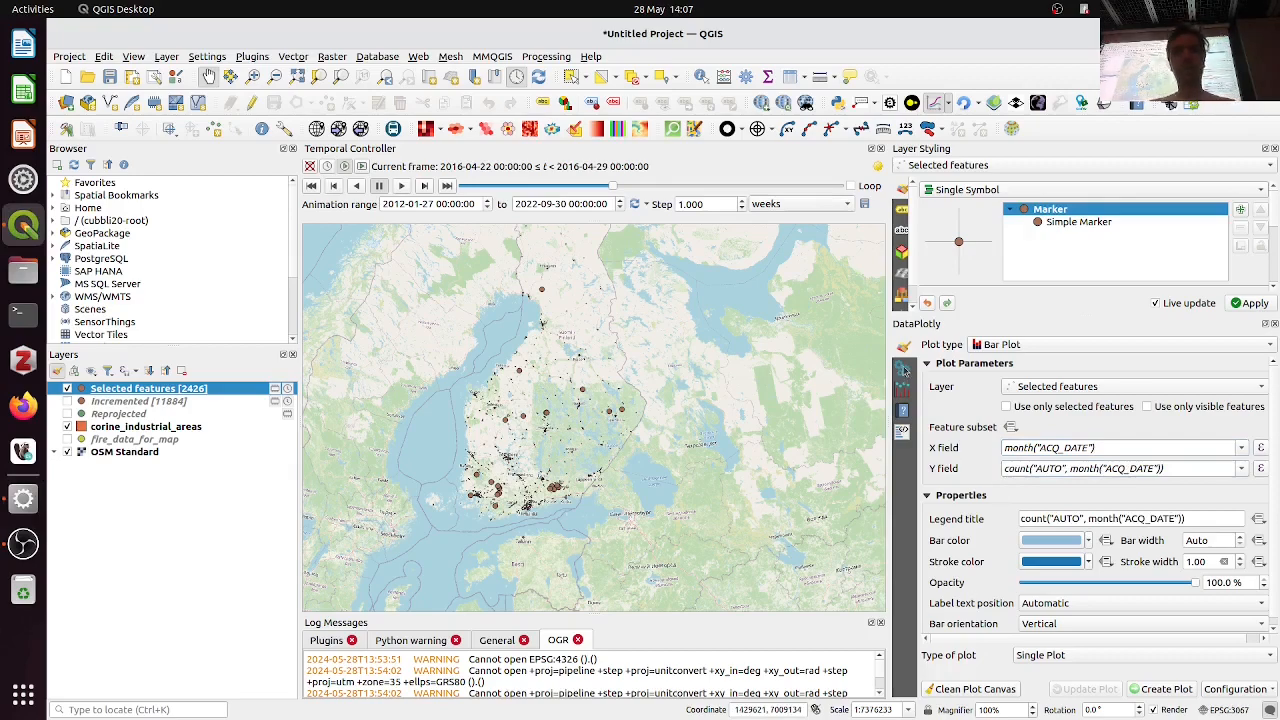
Set the bar mode to Overlay in the DataPlotly layout options
click(903, 370)
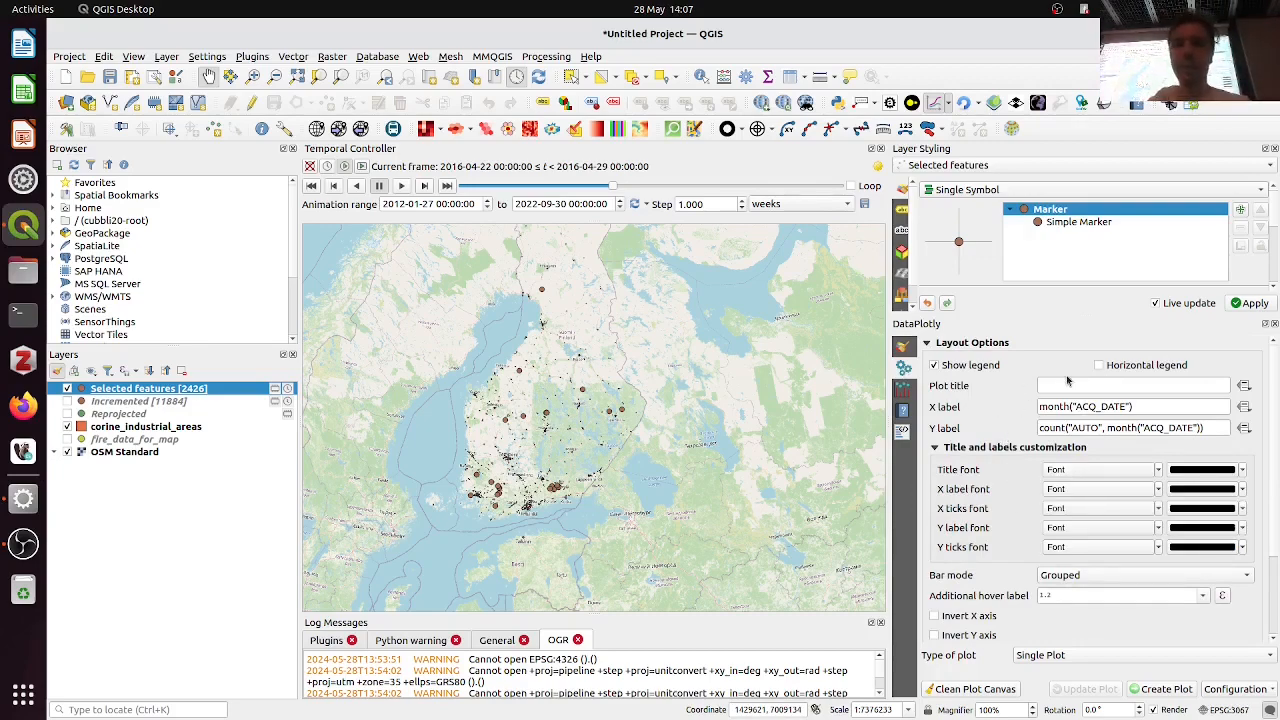
scroll(1012, 464, down, 1)
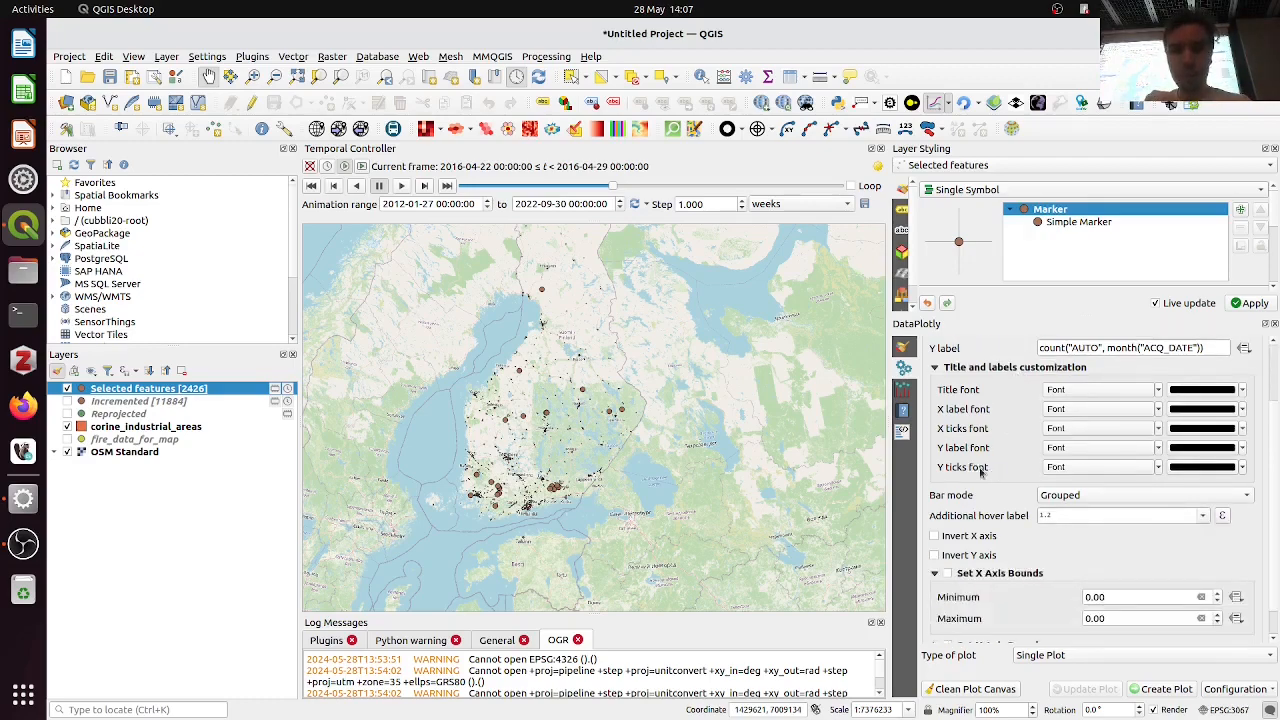
click(1076, 498)
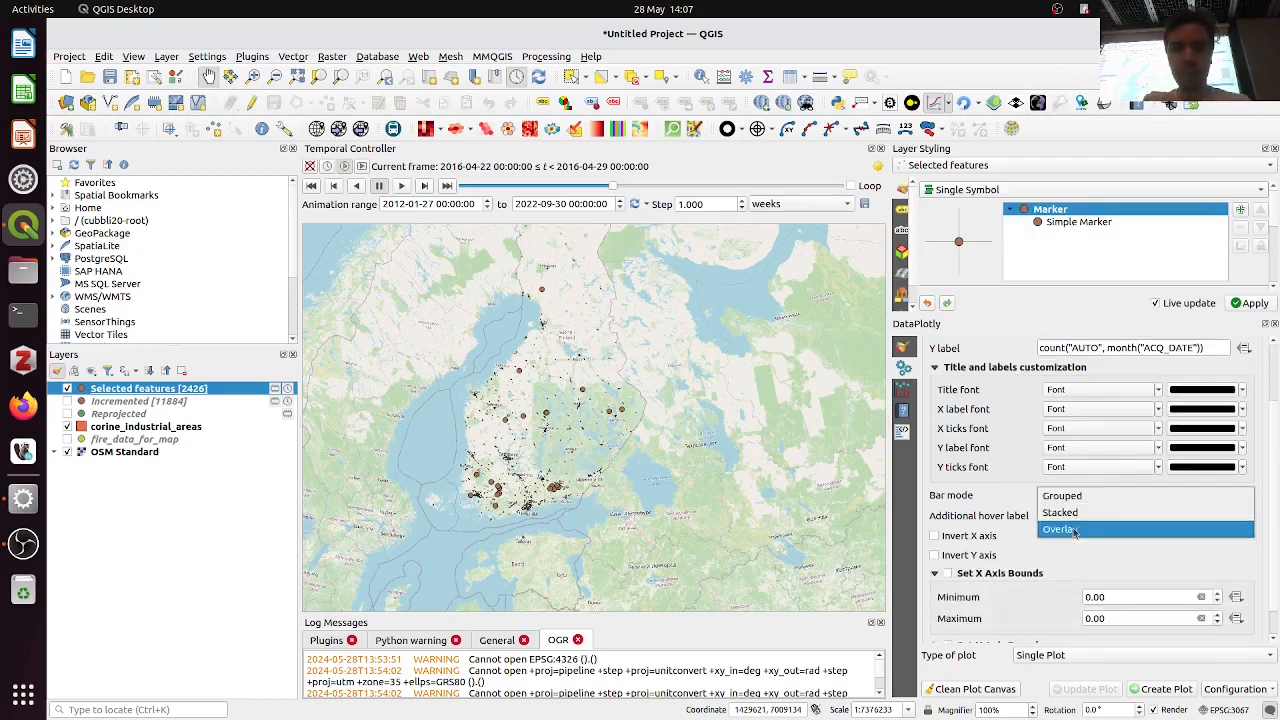
click(1074, 531)
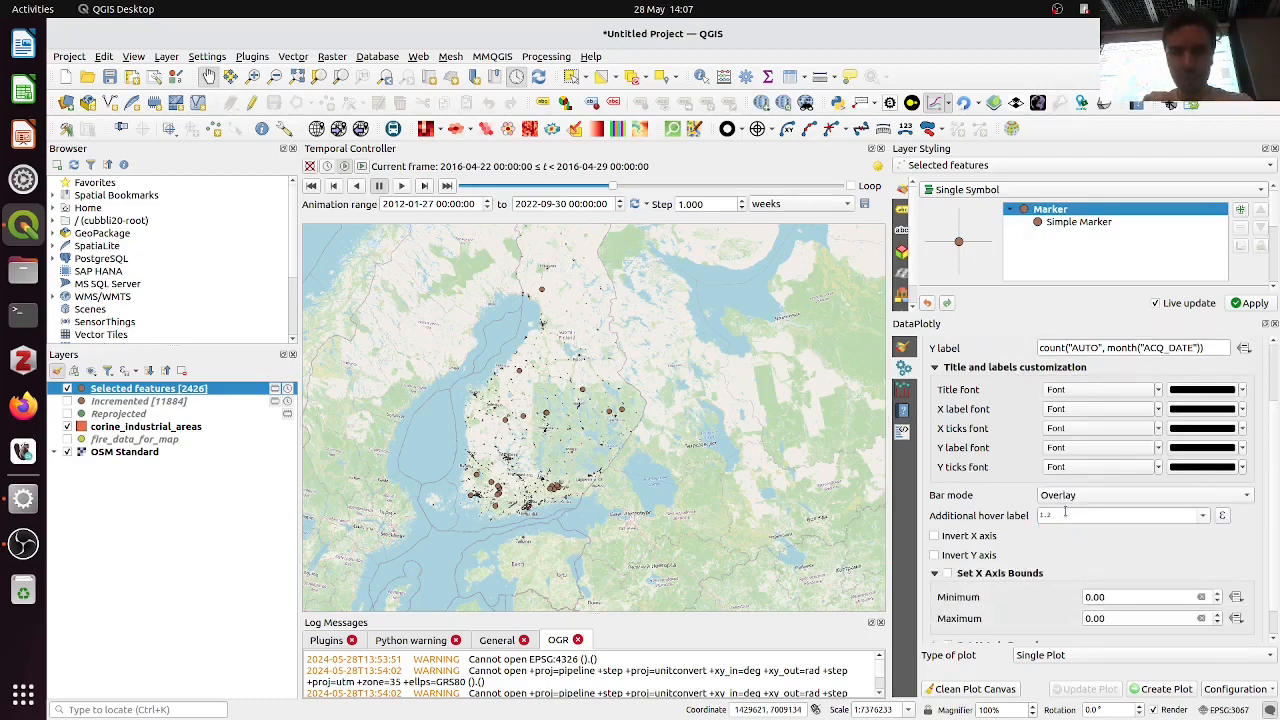
Create and view the monthly wildfire bar plot, then return to its layout options
click(905, 389)
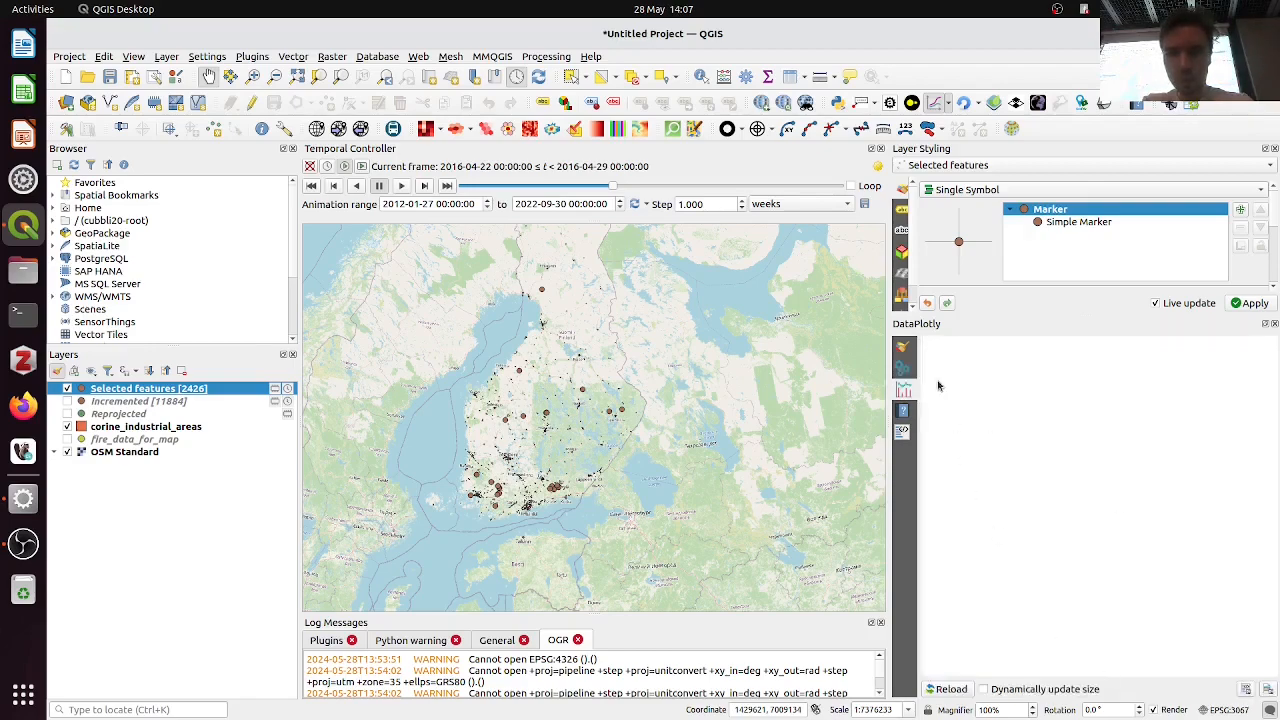
click(904, 368)
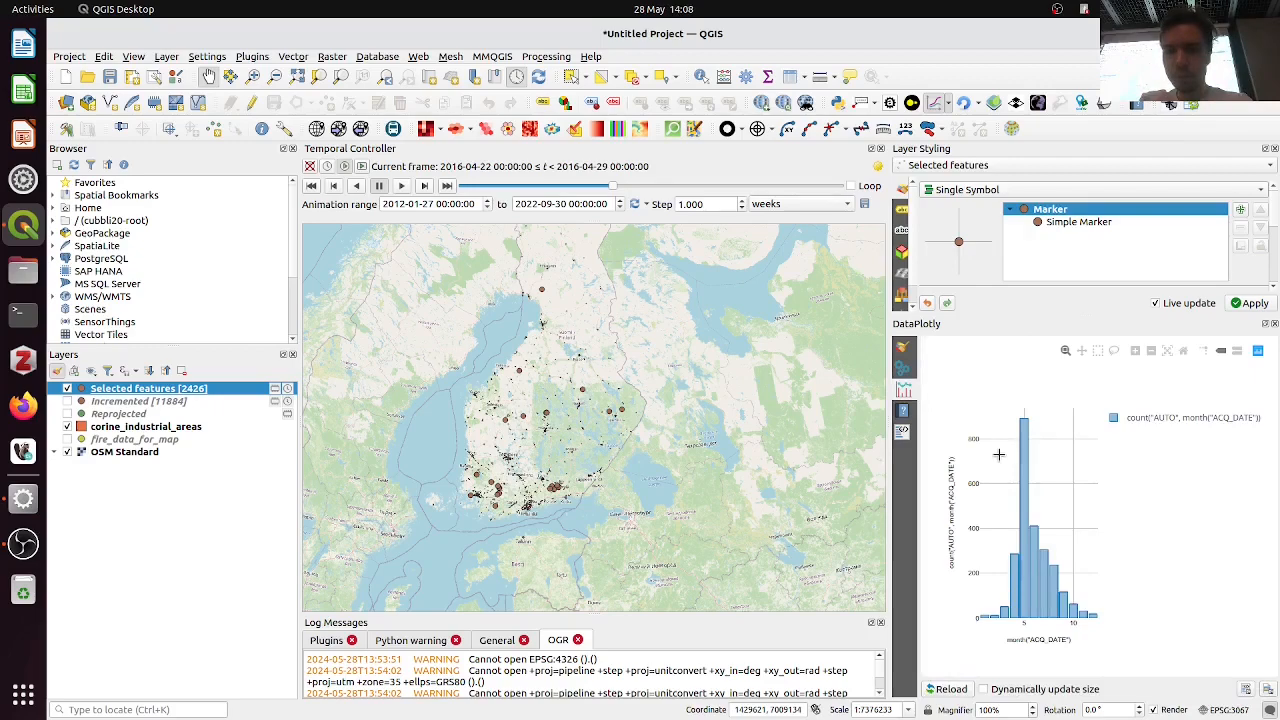
click(905, 368)
scroll(1004, 463, up, 2)
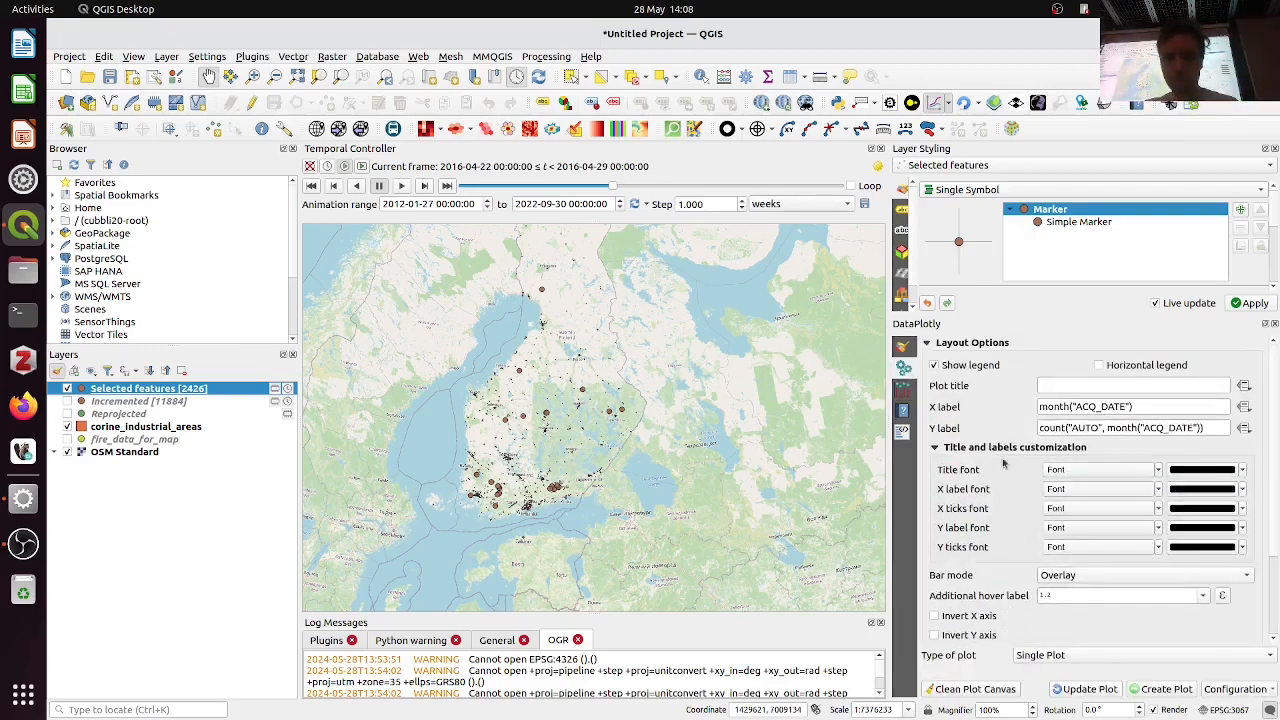
Hide the legend of the monthly wildfire bar plot, update the plot and view it
click(934, 365)
click(1090, 689)
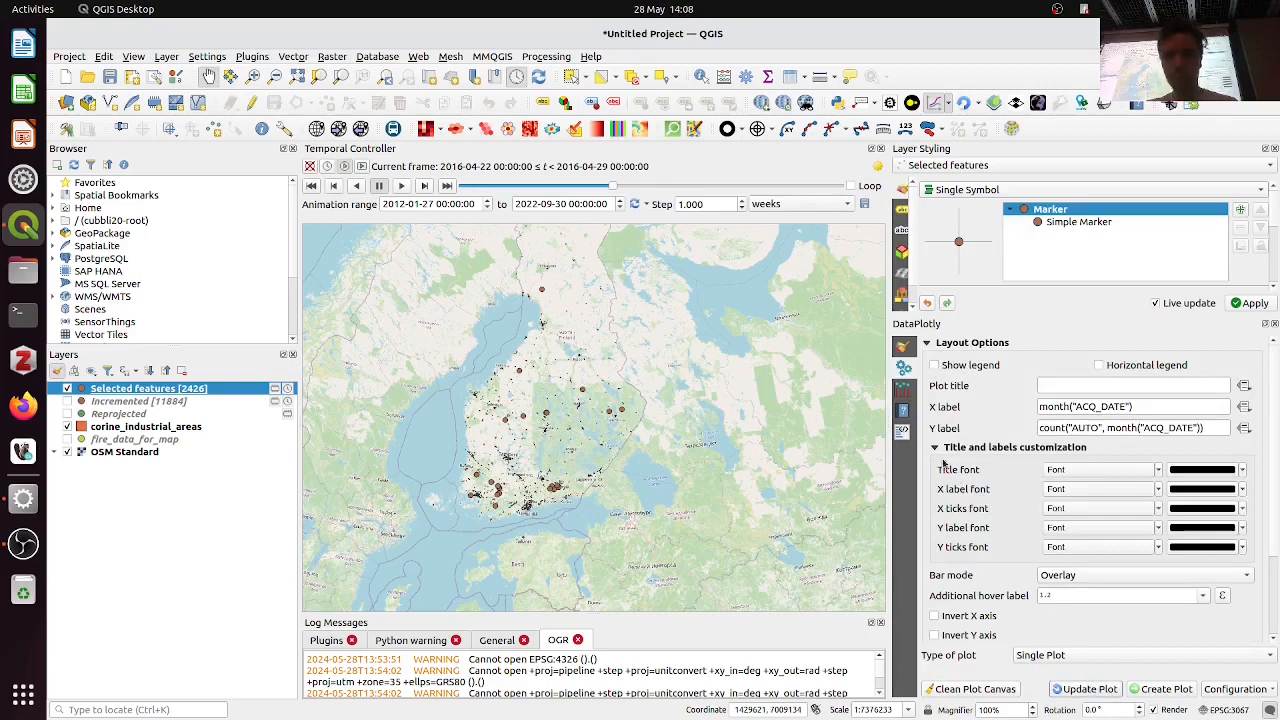
click(903, 392)
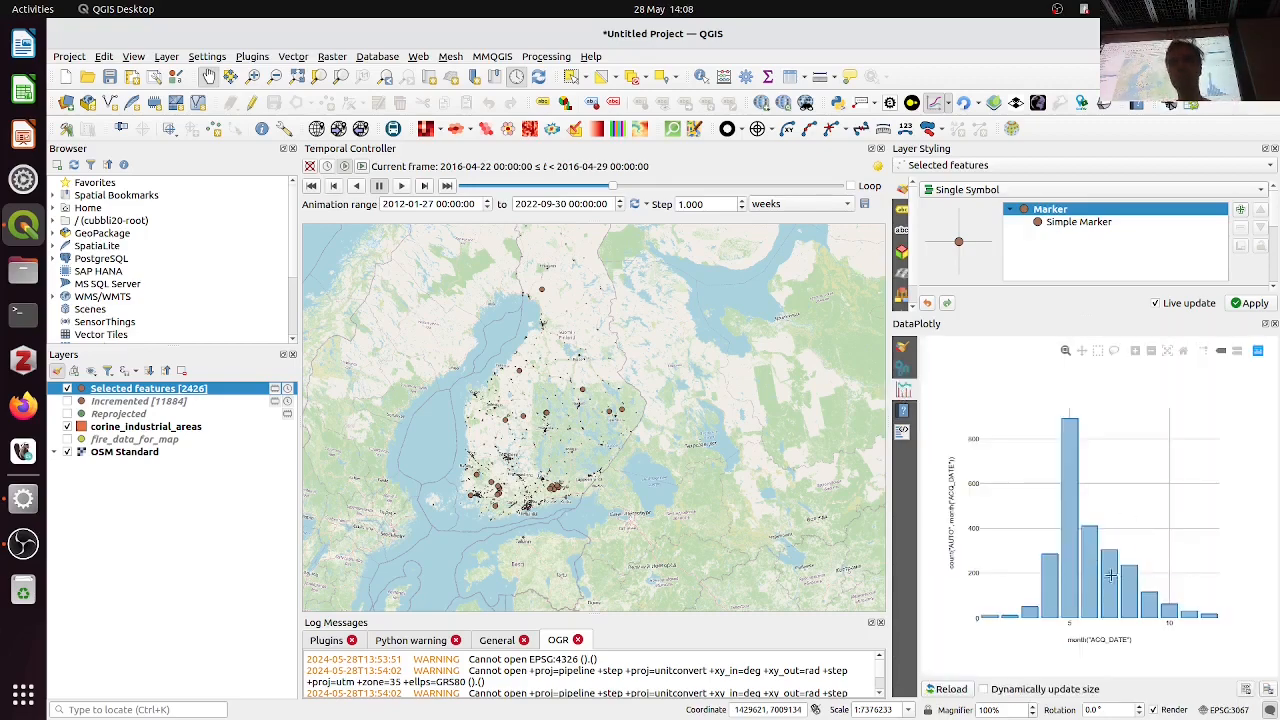
Widen the DataPlotly panel and inspect the values of the May and June bars in the wildfire plot
mouse_move(1070, 485)
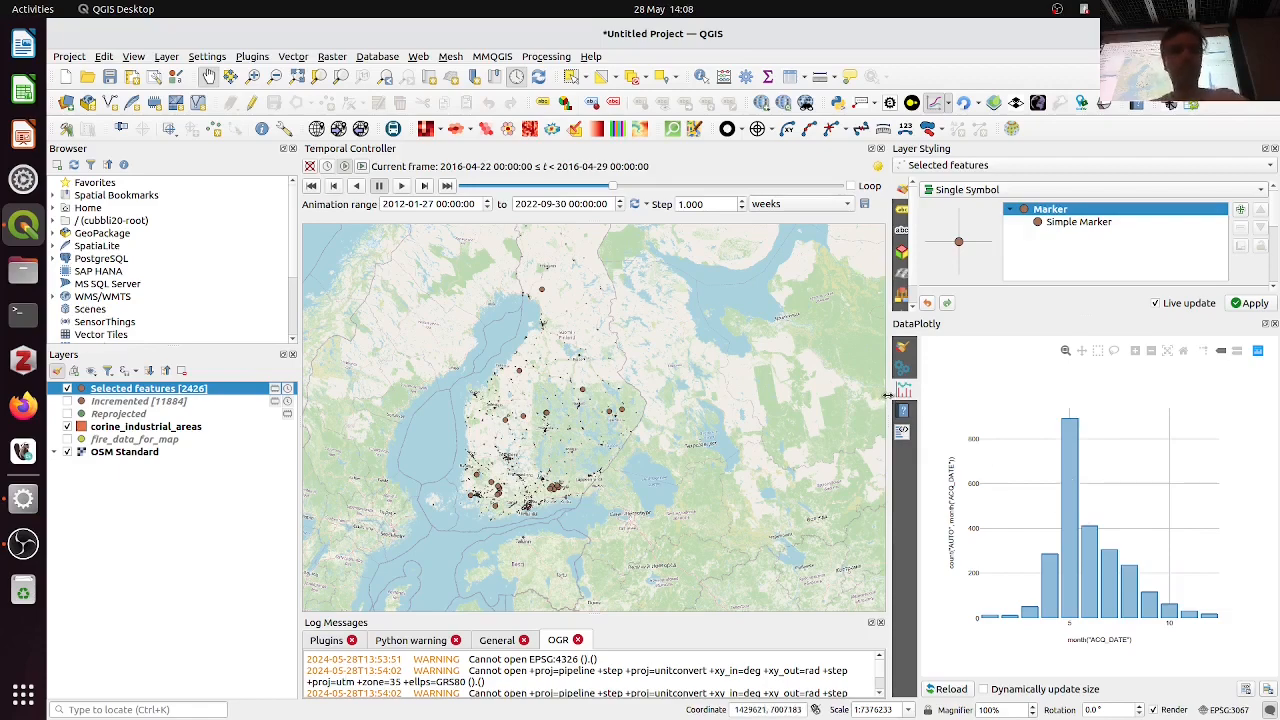
drag(887, 396, 769, 400)
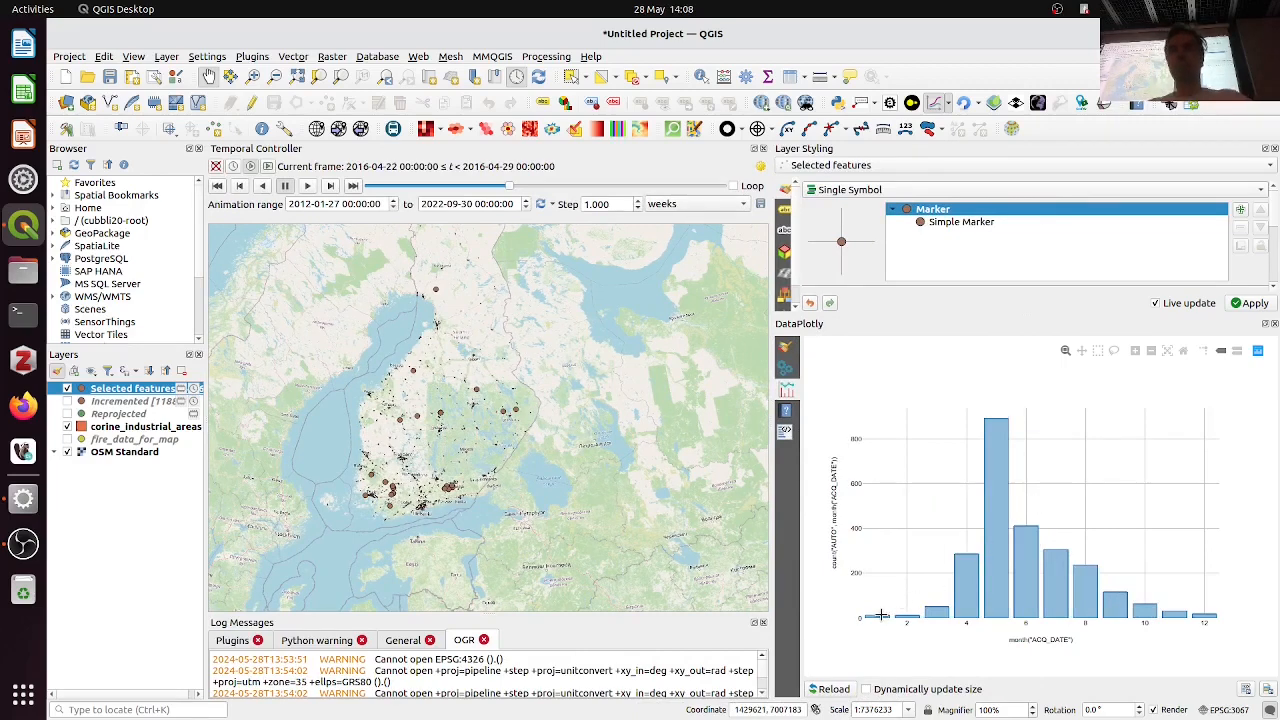
mouse_move(1009, 487)
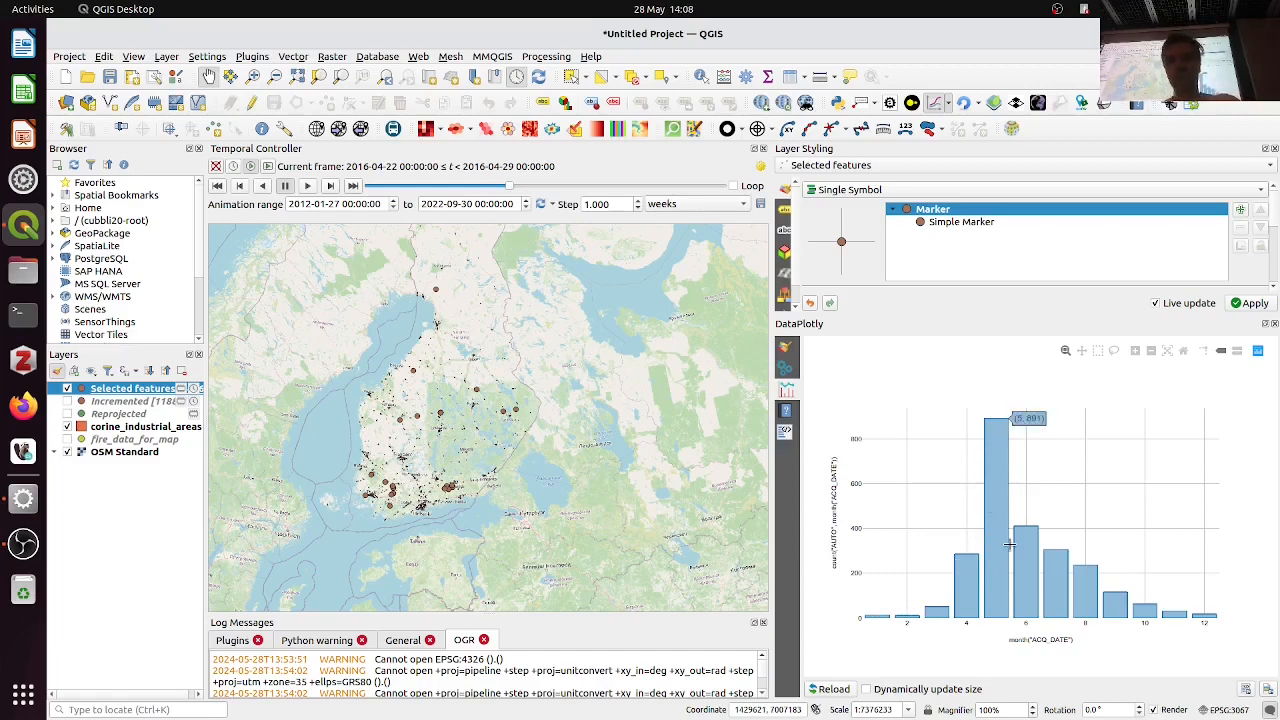
mouse_move(1031, 571)
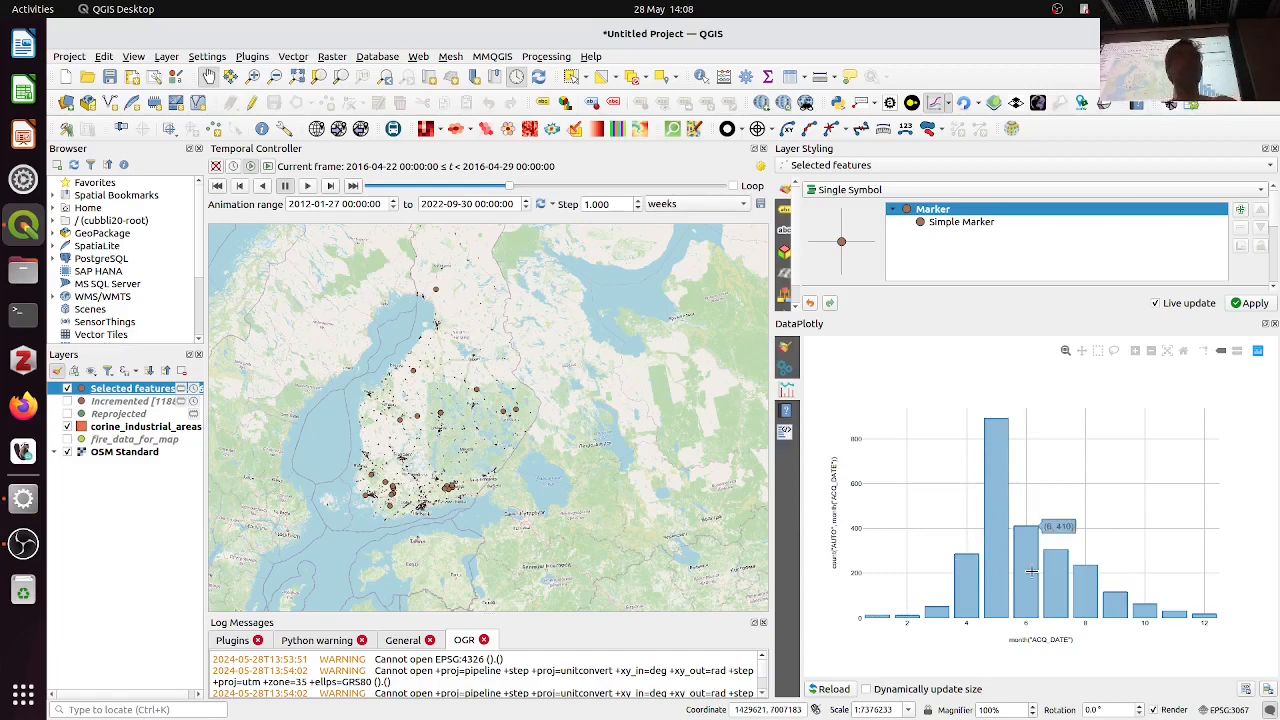
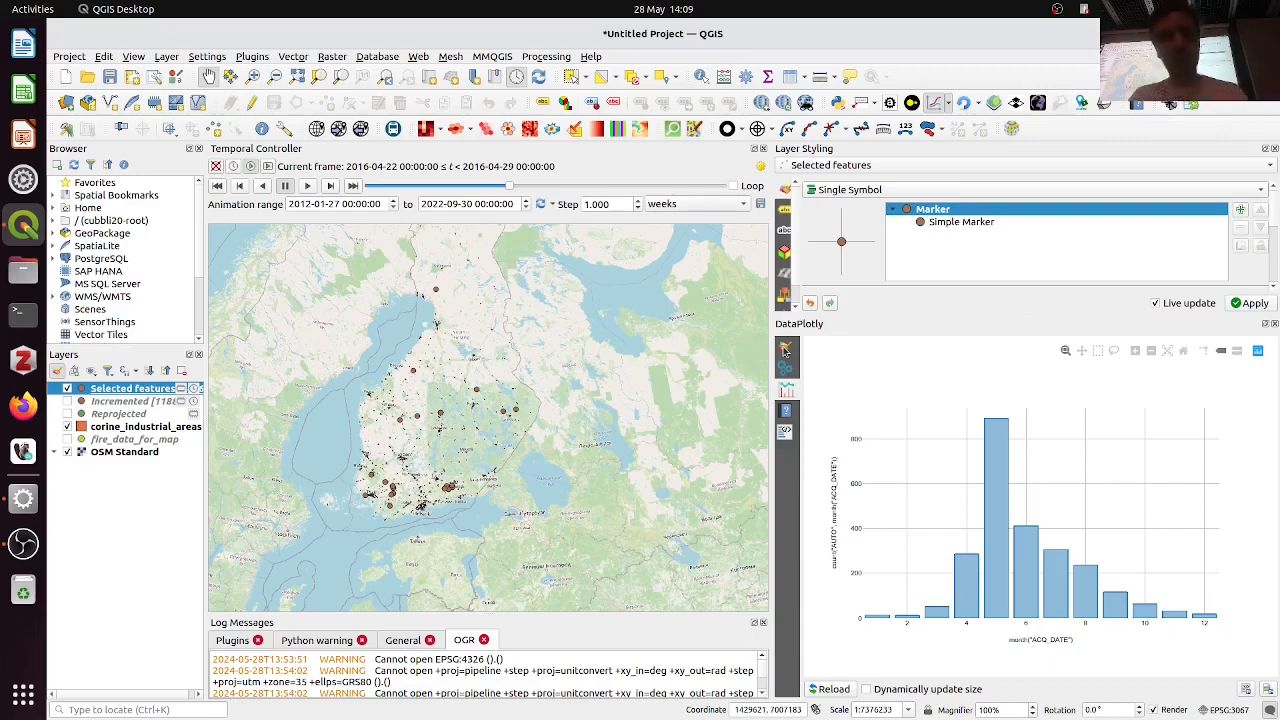
click(785, 345)
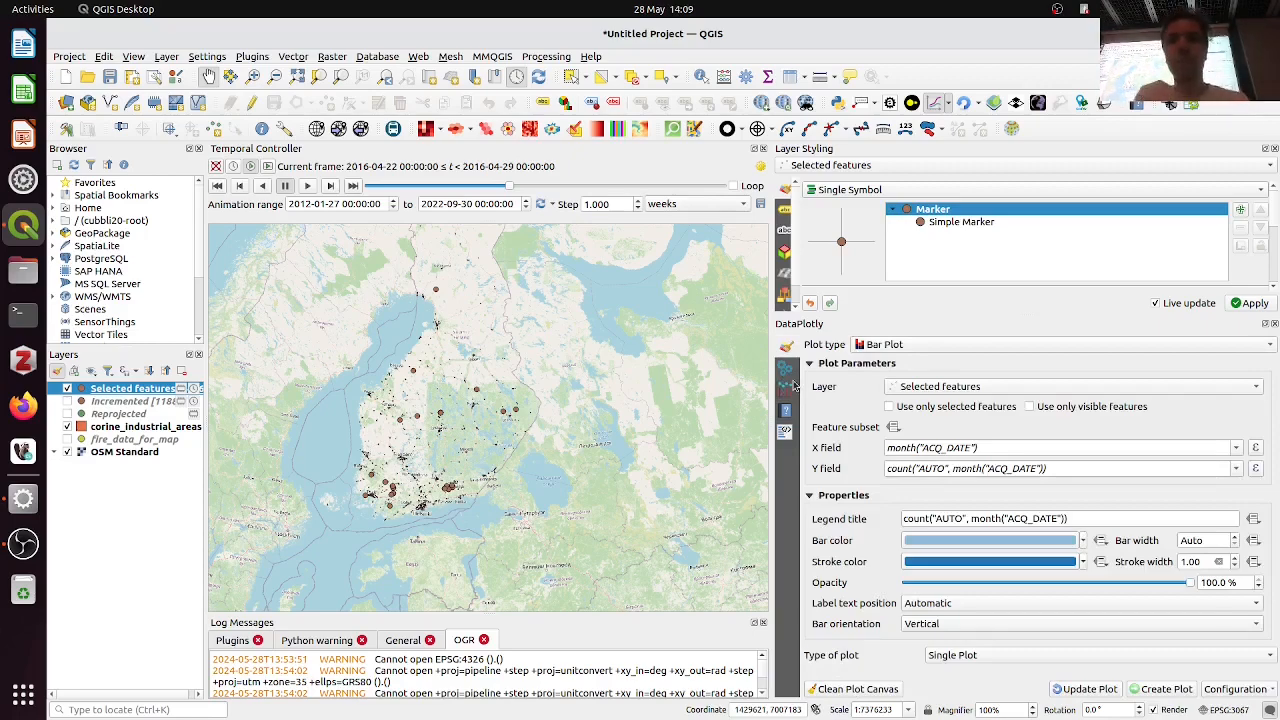
click(786, 368)
click(786, 389)
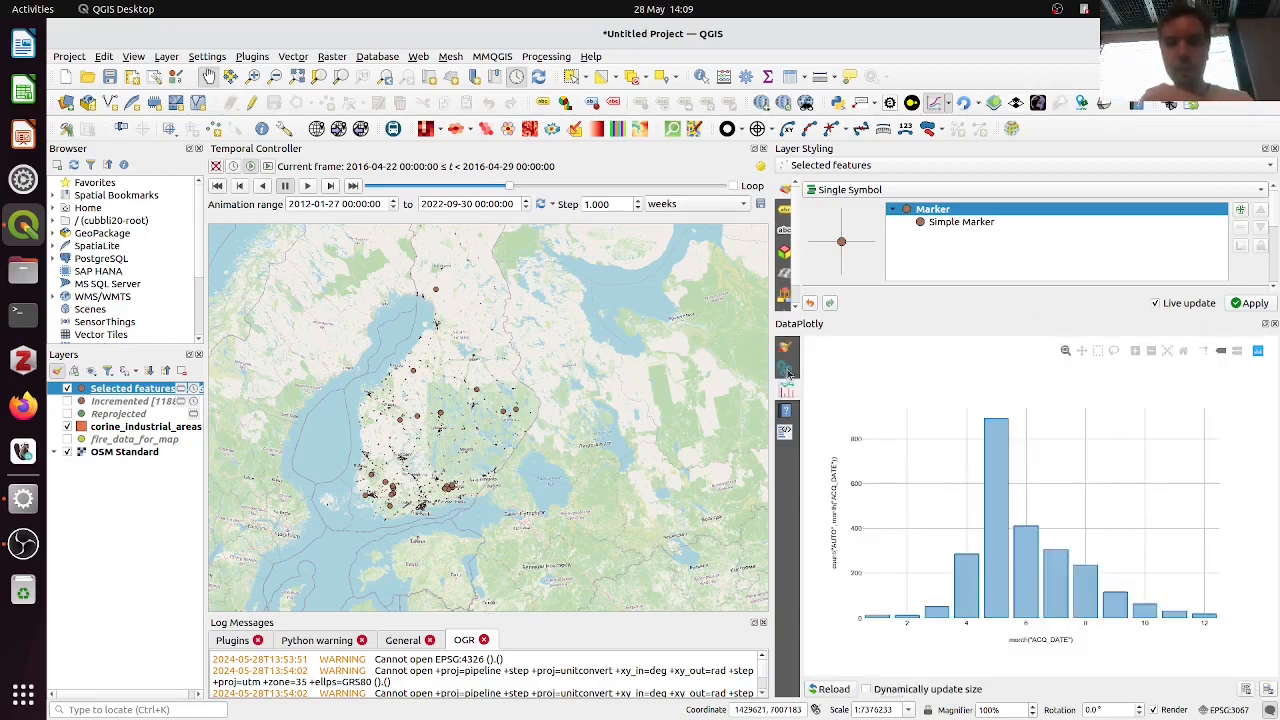
click(786, 368)
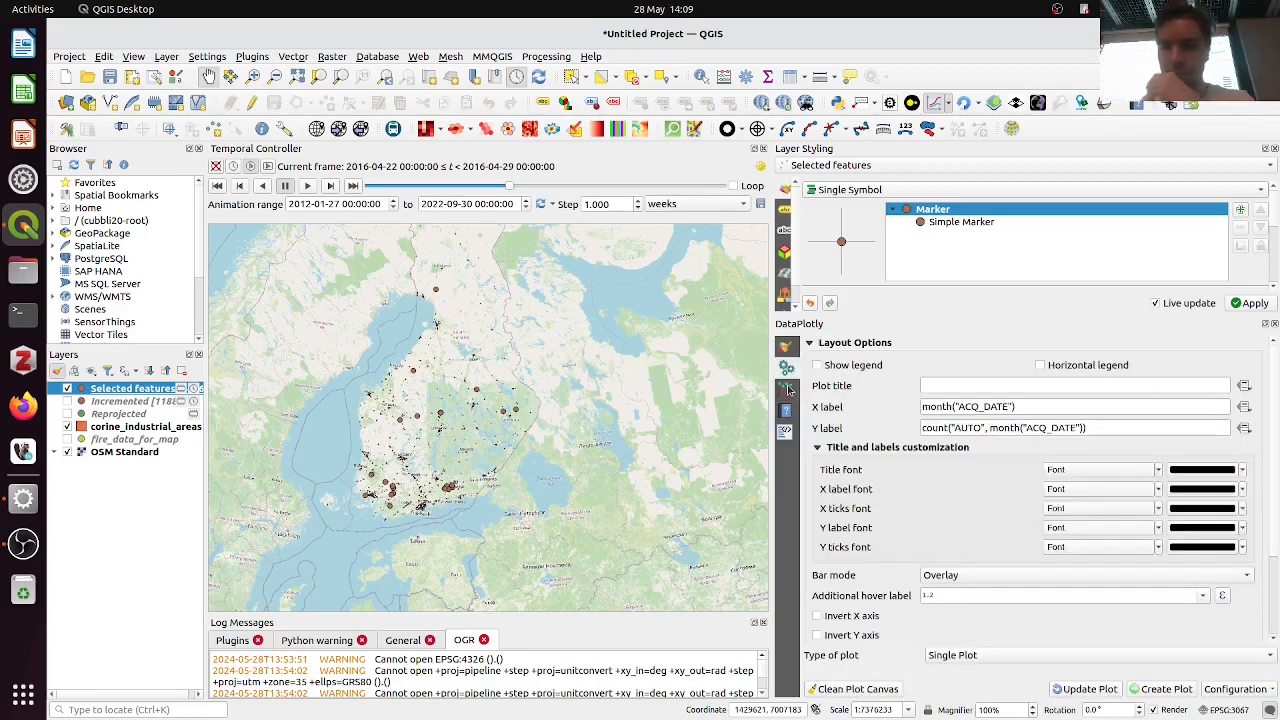
click(787, 389)
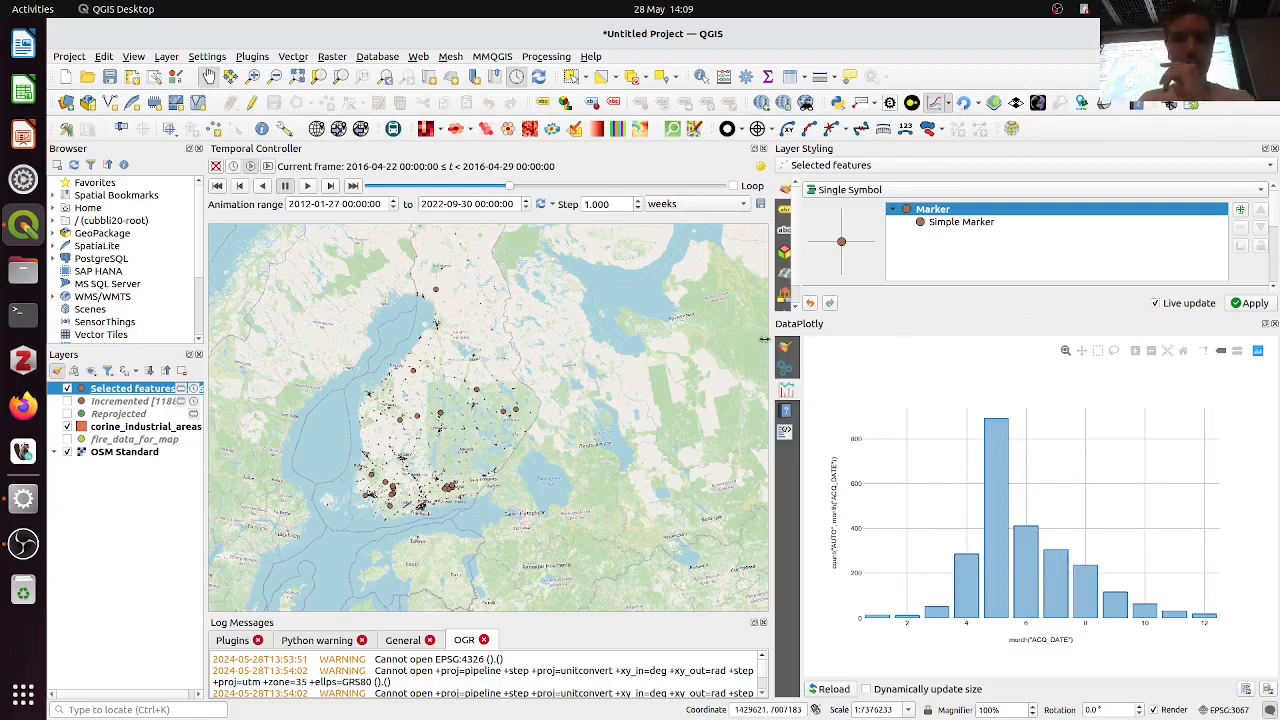
Enlarge the map area again and switch to the Firefox notebook to examine the wild fire hexbin map instructions
drag(771, 338, 961, 337)
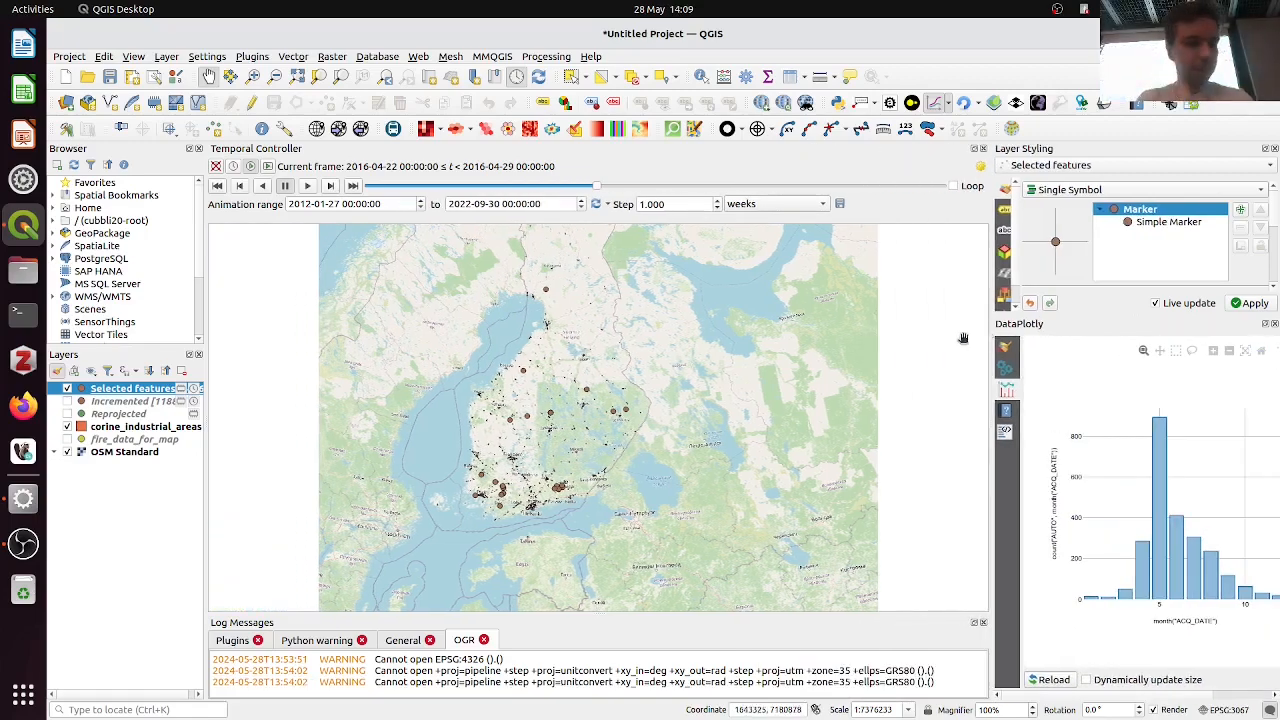
key(alt+Tab)
scroll(830, 305, down, 2)
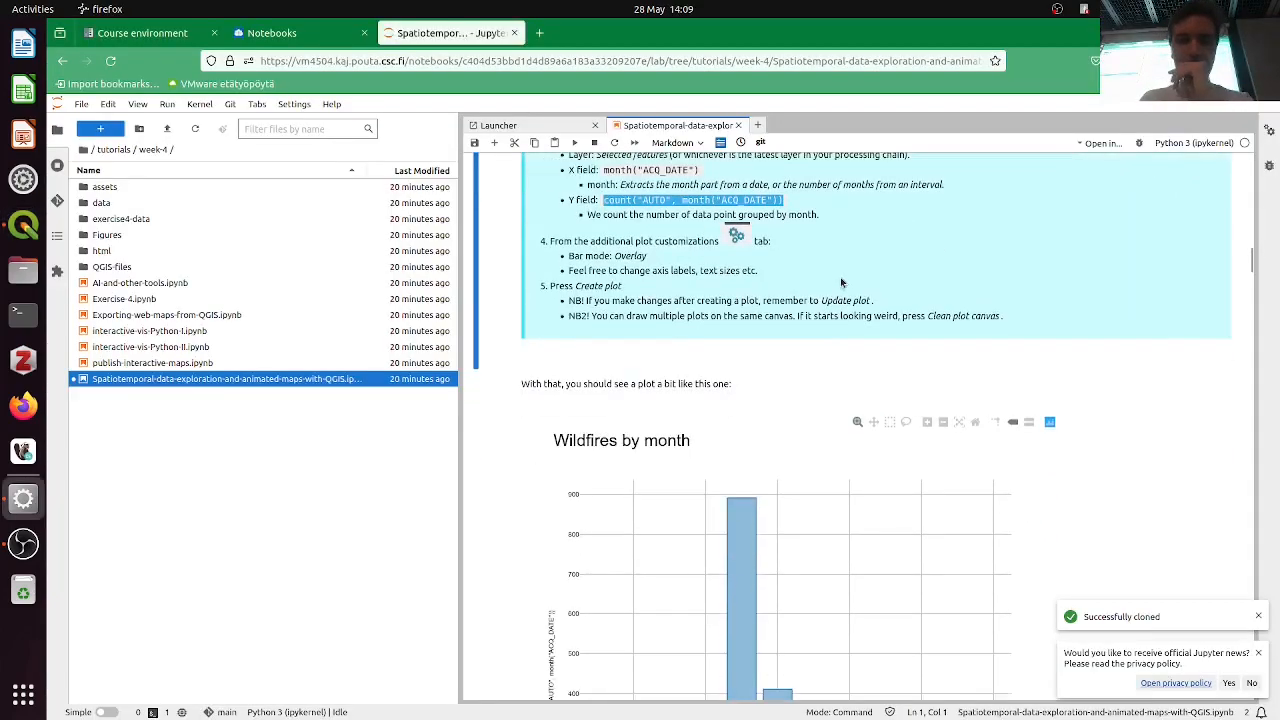
click(842, 279)
scroll(842, 279, down, 5)
scroll(842, 279, down, 4)
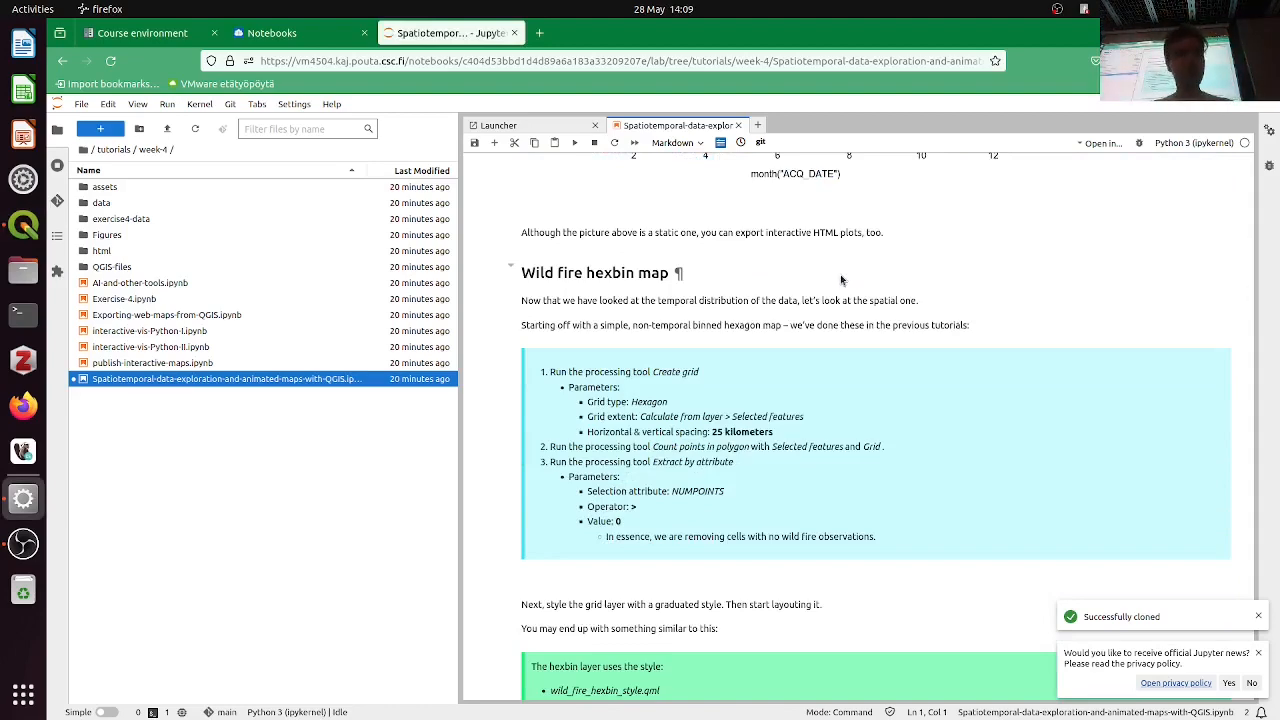
scroll(840, 276, down, 5)
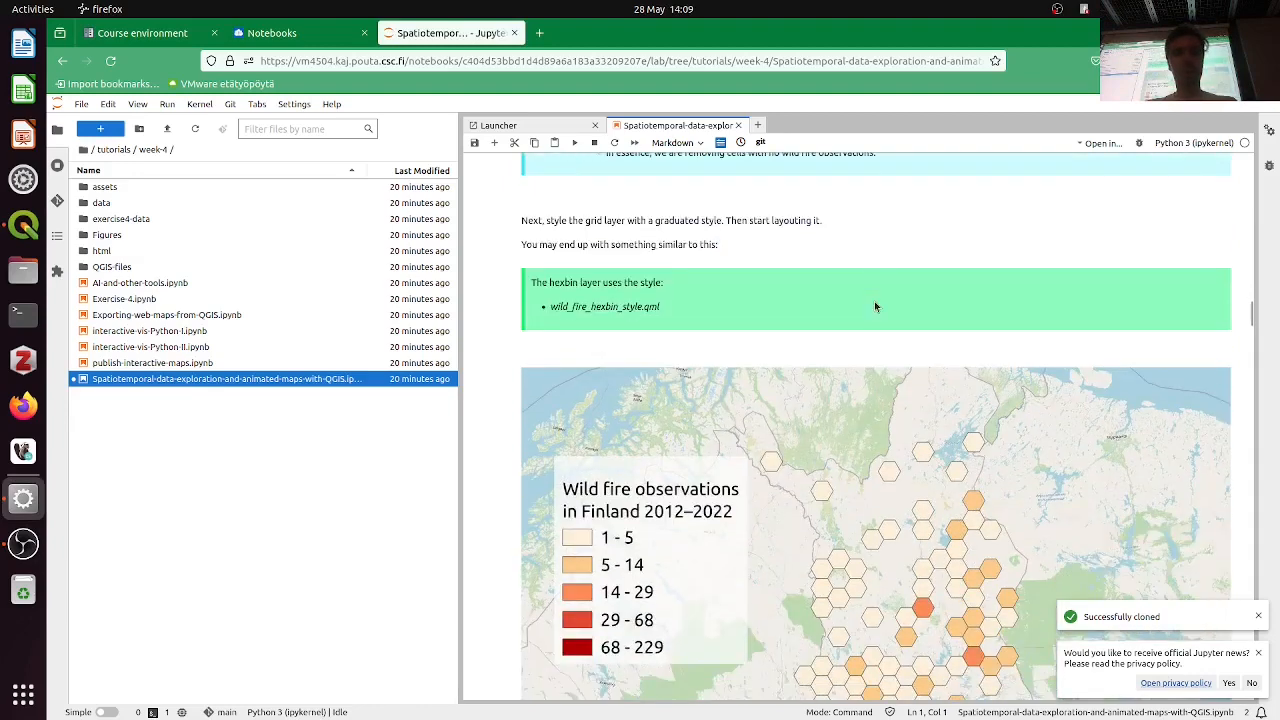
scroll(874, 301, up, 3)
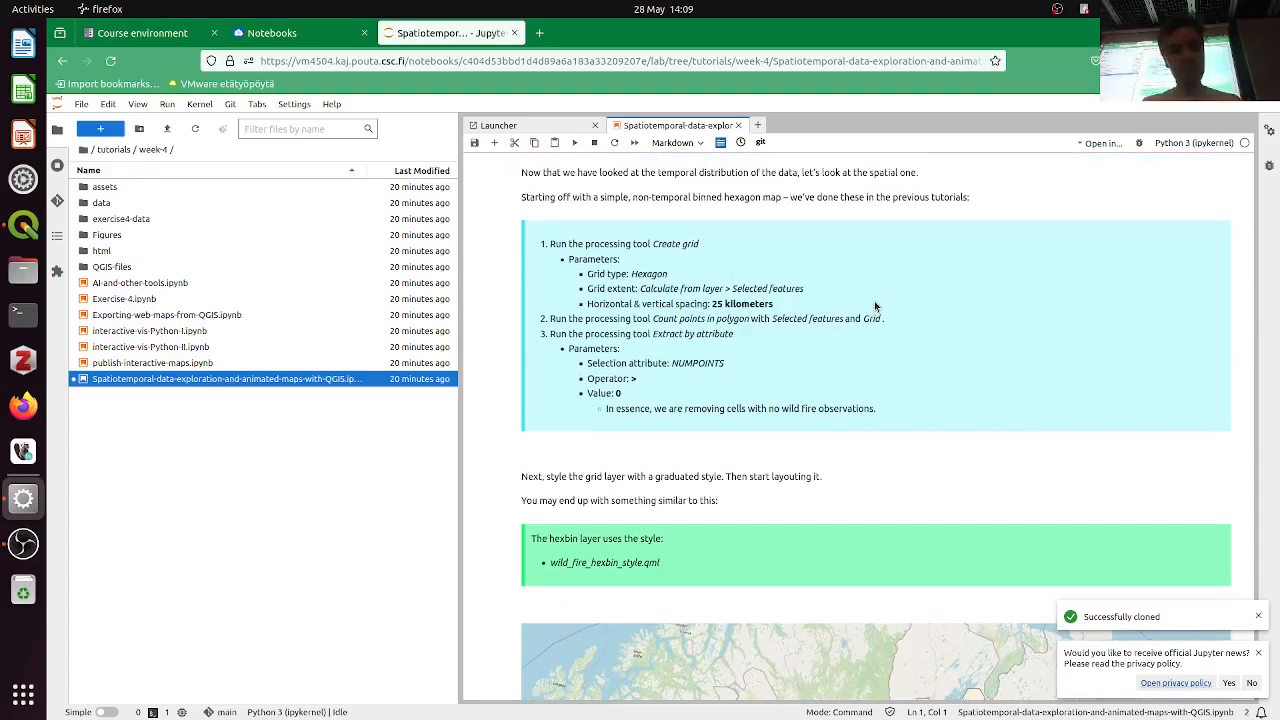
Switch back to QGIS, open the Processing Toolbox and search it for grid tools
key(alt+Tab)
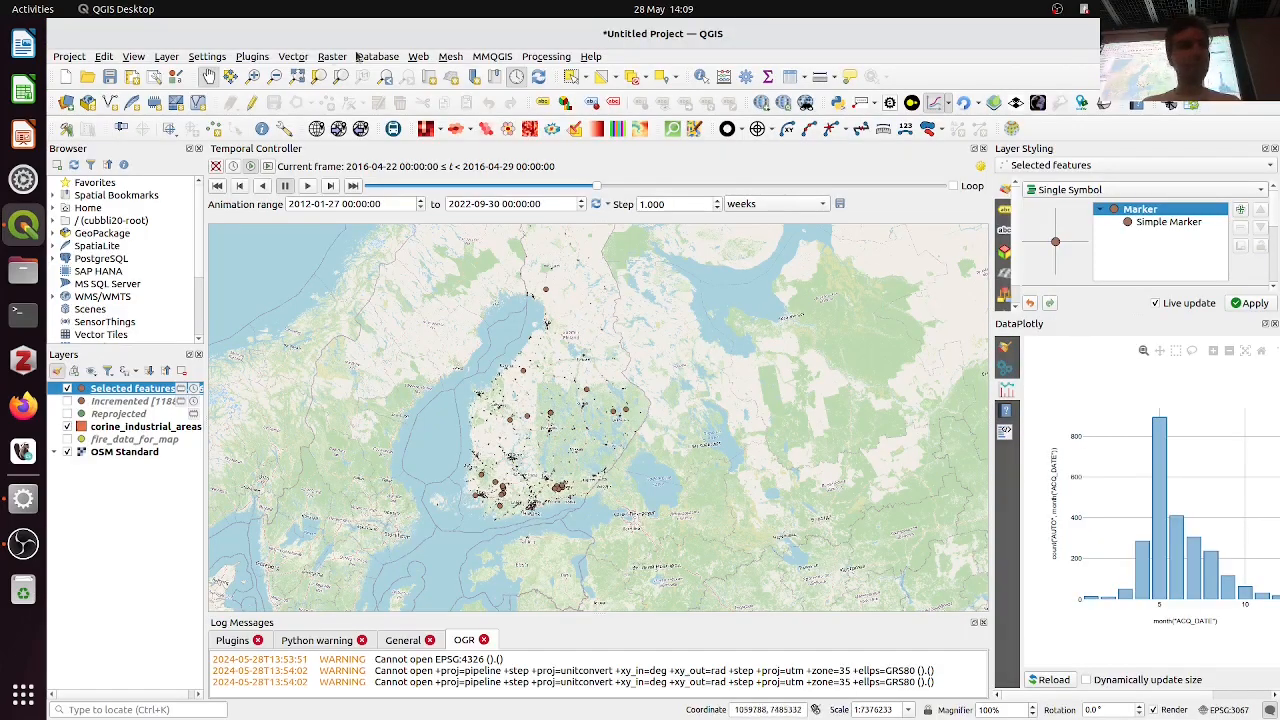
click(560, 57)
click(566, 70)
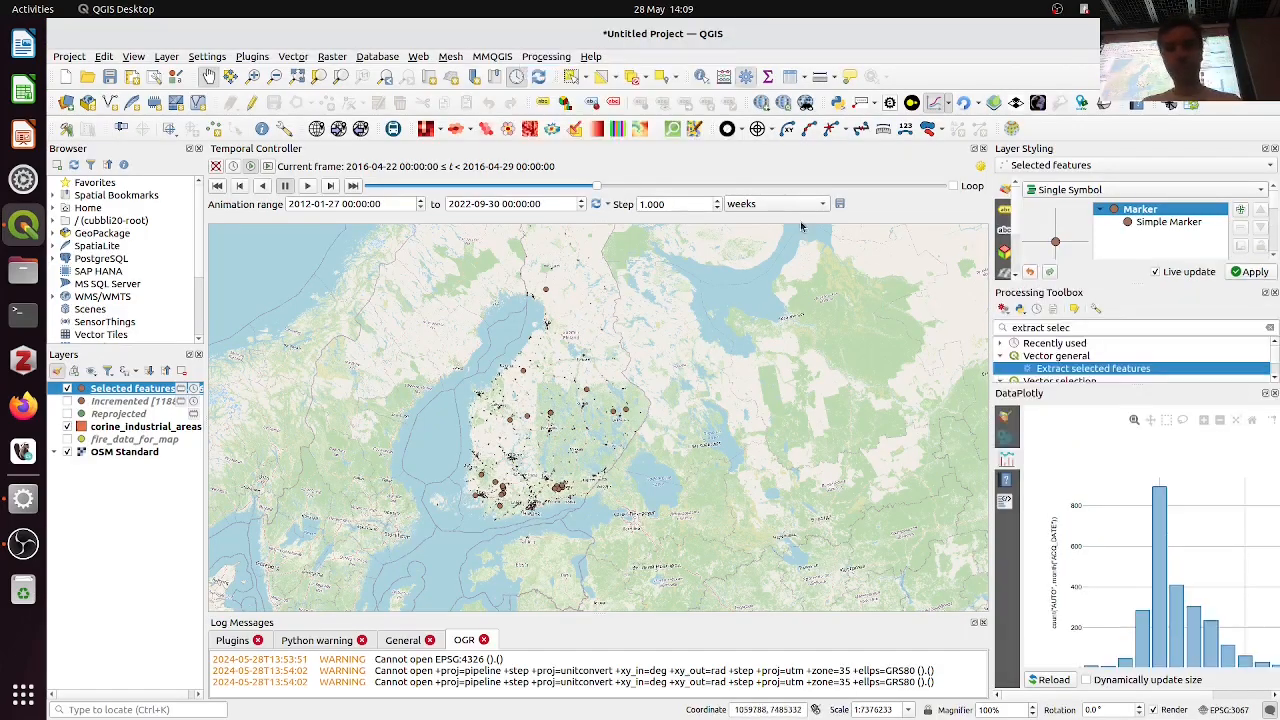
triple_click(1080, 327)
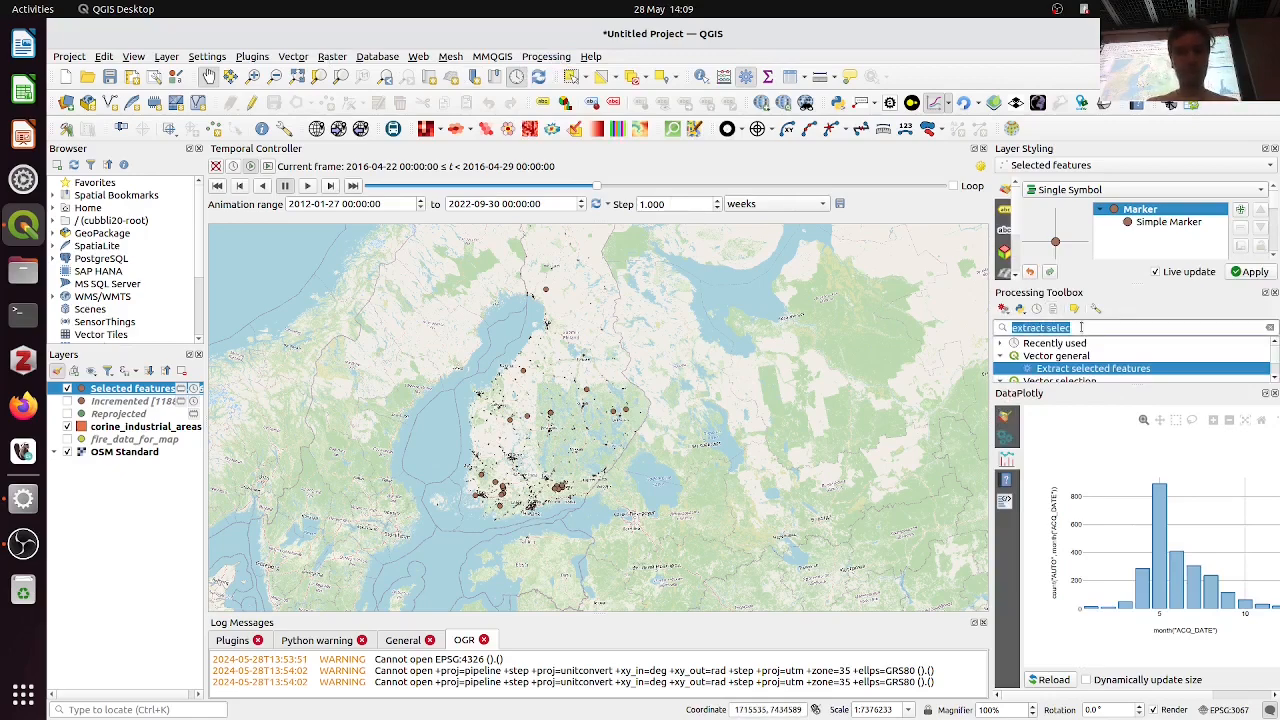
text(grid)
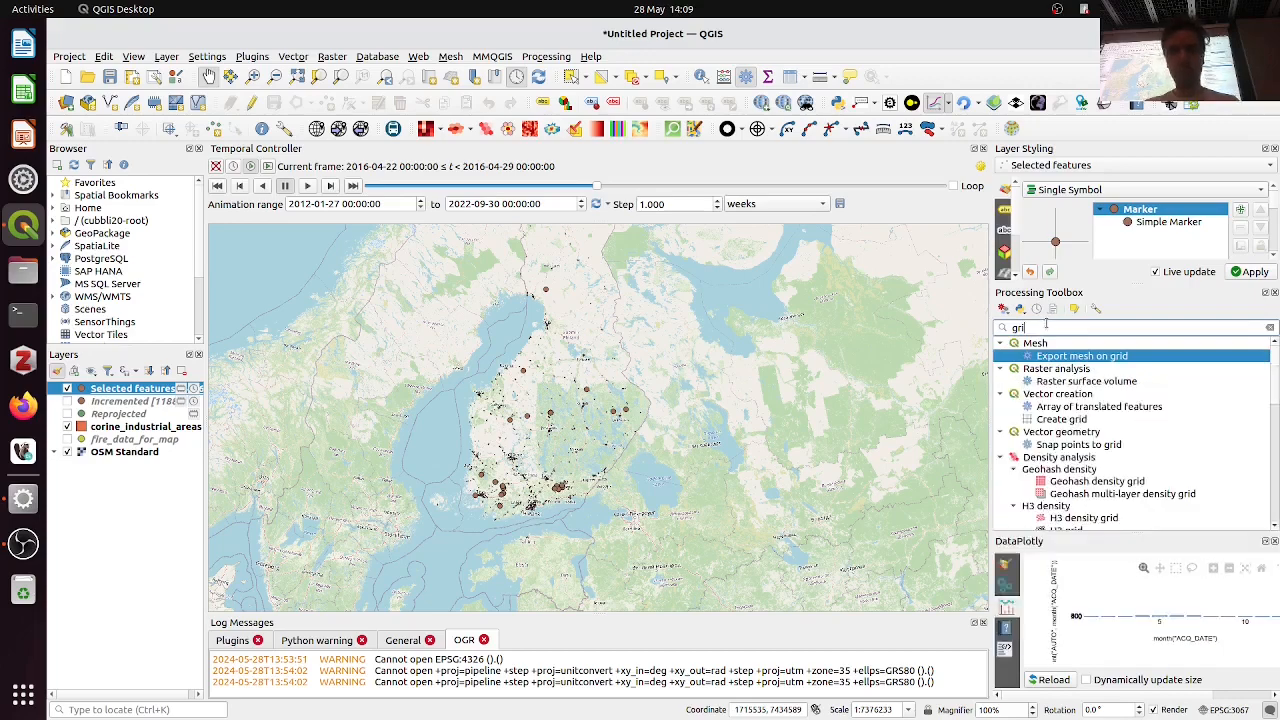
Try searching the toolbox for "make grid" and check the tool's name in the Firefox notebook
key(BackSpace)
key(BackSpace)
key(BackSpace)
text(make grid)
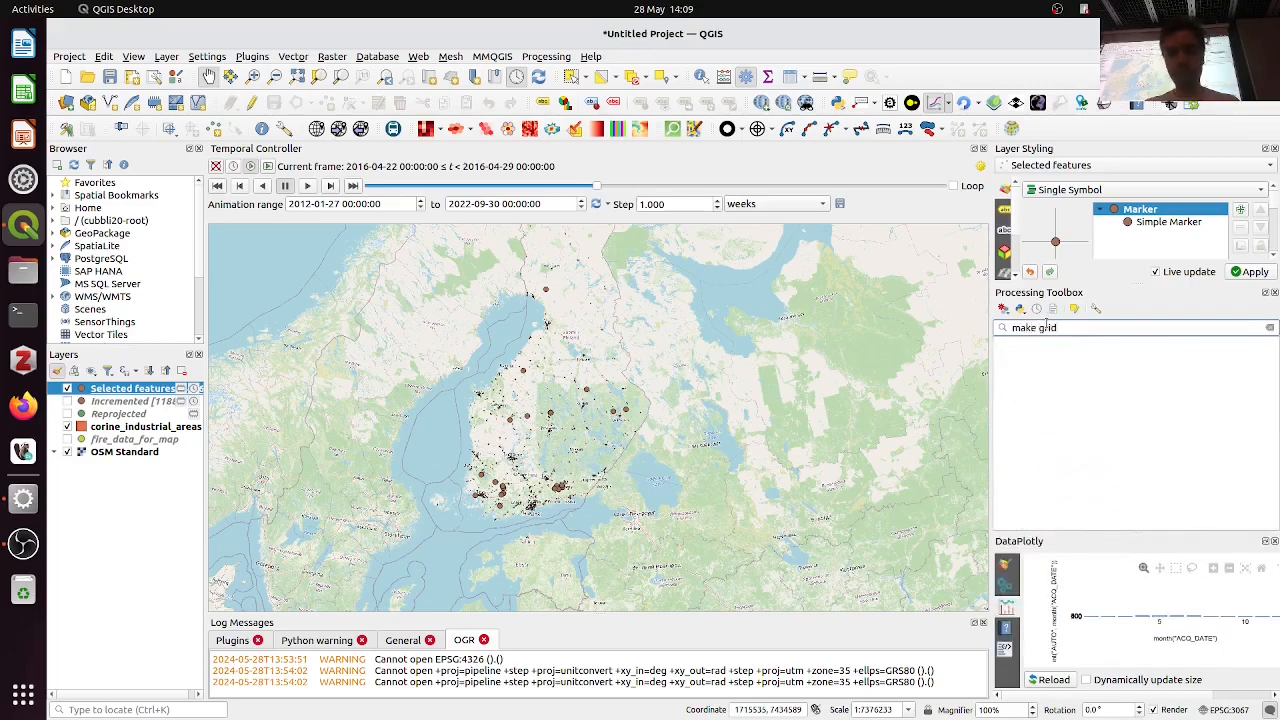
key(alt+Tab)
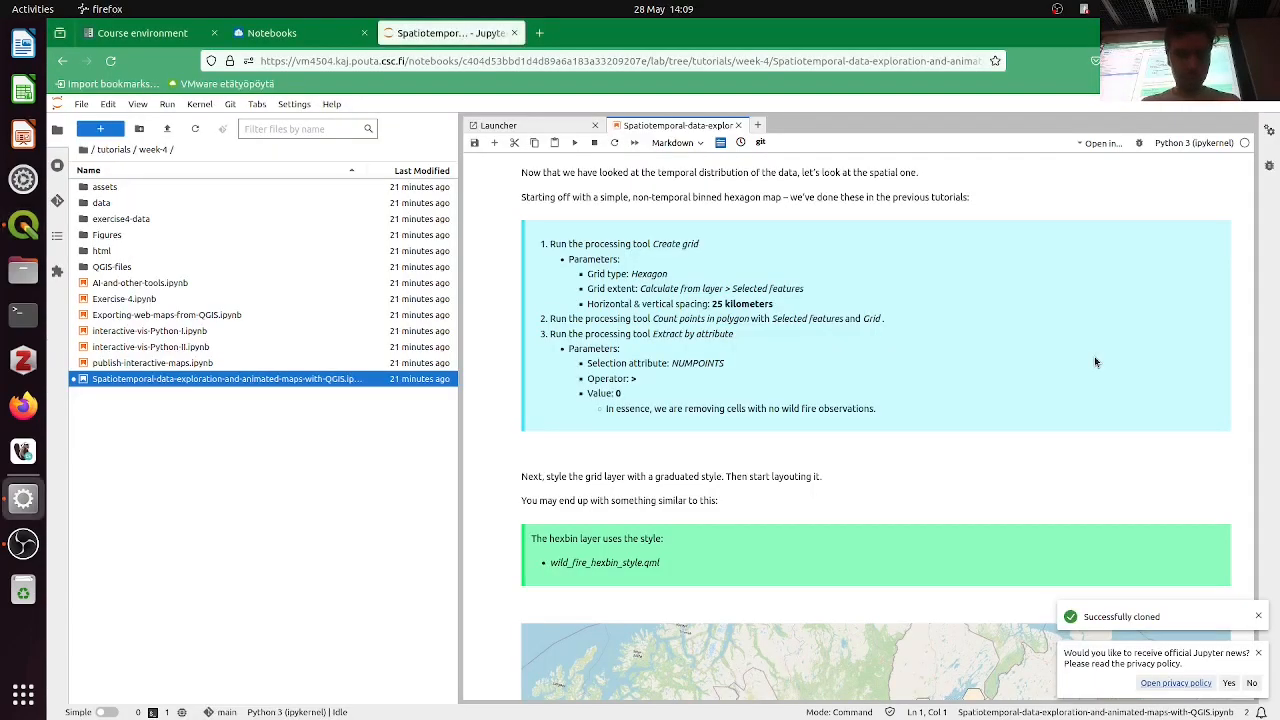
Return to QGIS, search the toolbox for "create grid" and open the Create grid tool
key(alt+Tab)
key(BackSpace)
key(BackSpace)
key(BackSpace)
key(BackSpace)
key(BackSpace)
key(BackSpace)
key(BackSpace)
key(BackSpace)
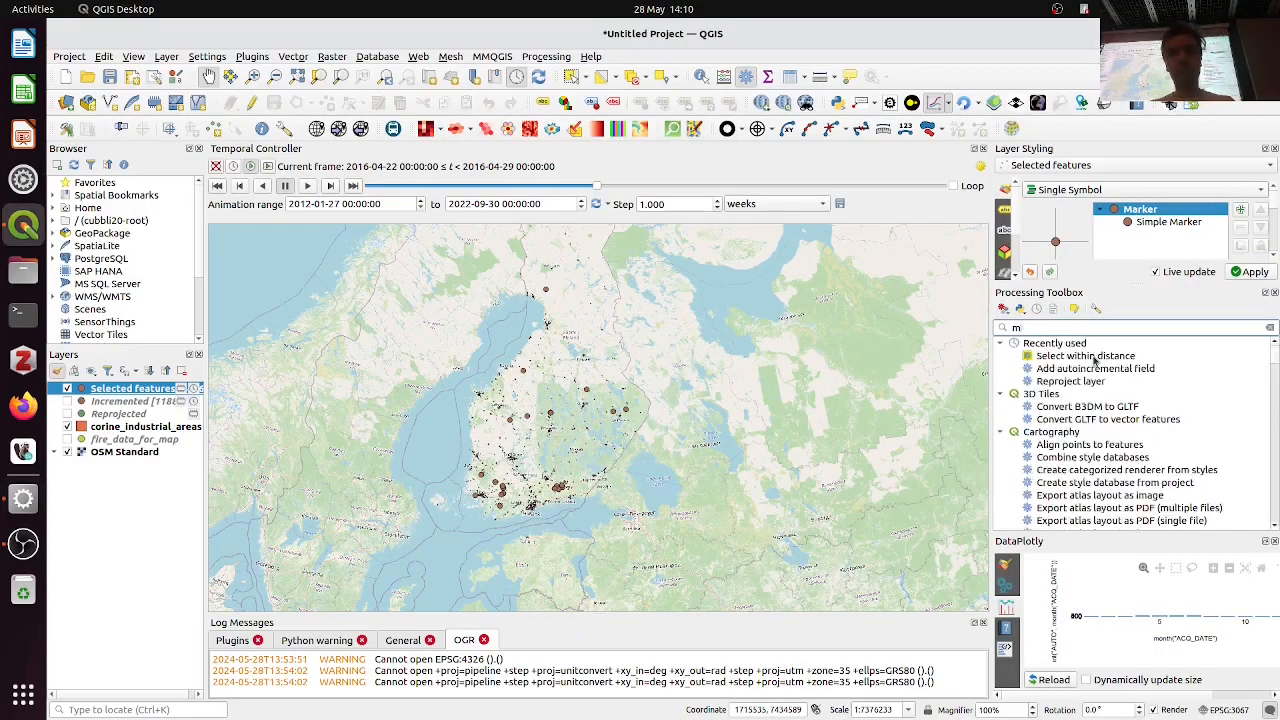
key(BackSpace)
text(create grid)
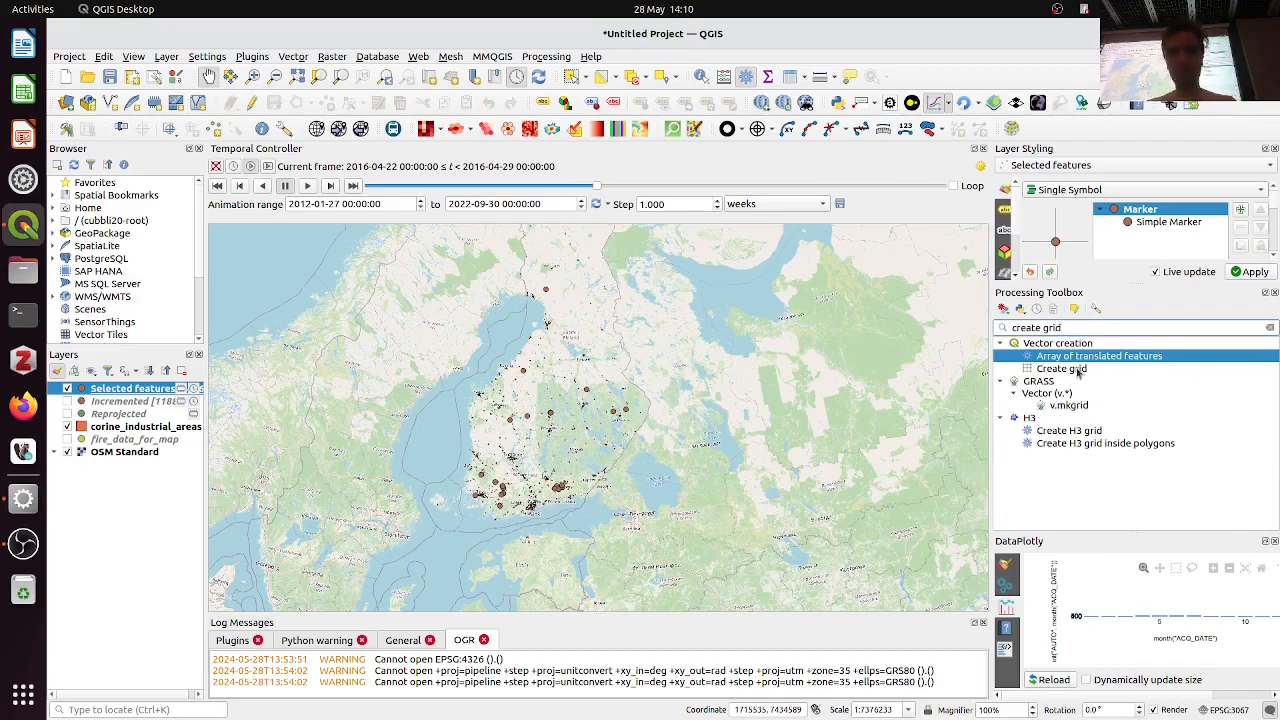
double_click(1075, 370)
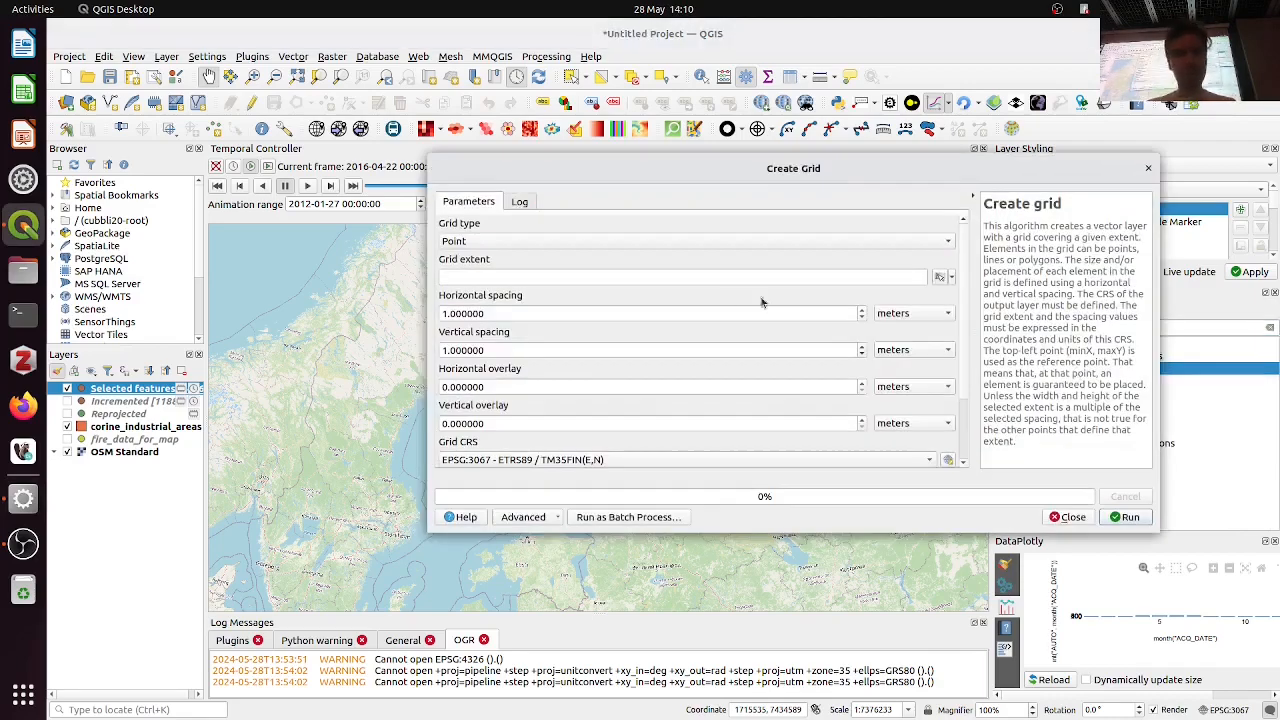
Set the grid type to Hexagon (Polygon) and calculate the grid extent from the Selected features layer
click(690, 241)
click(624, 307)
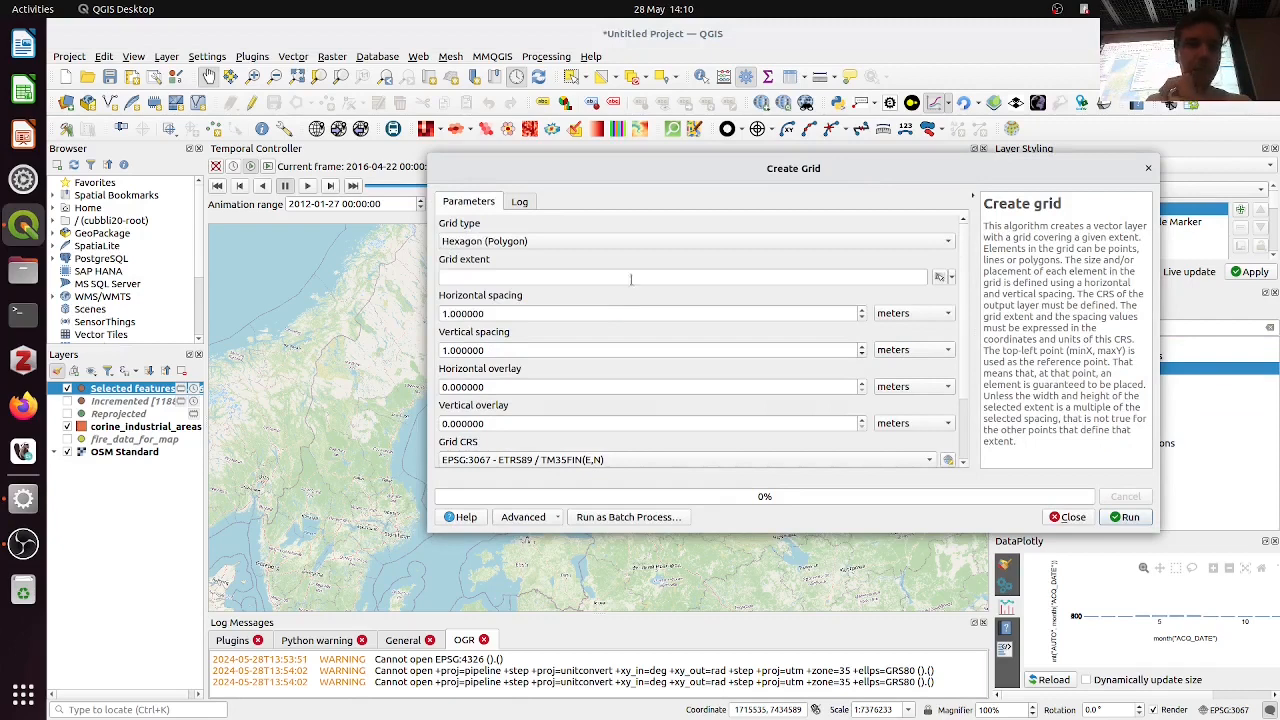
click(952, 279)
mouse_move(995, 294)
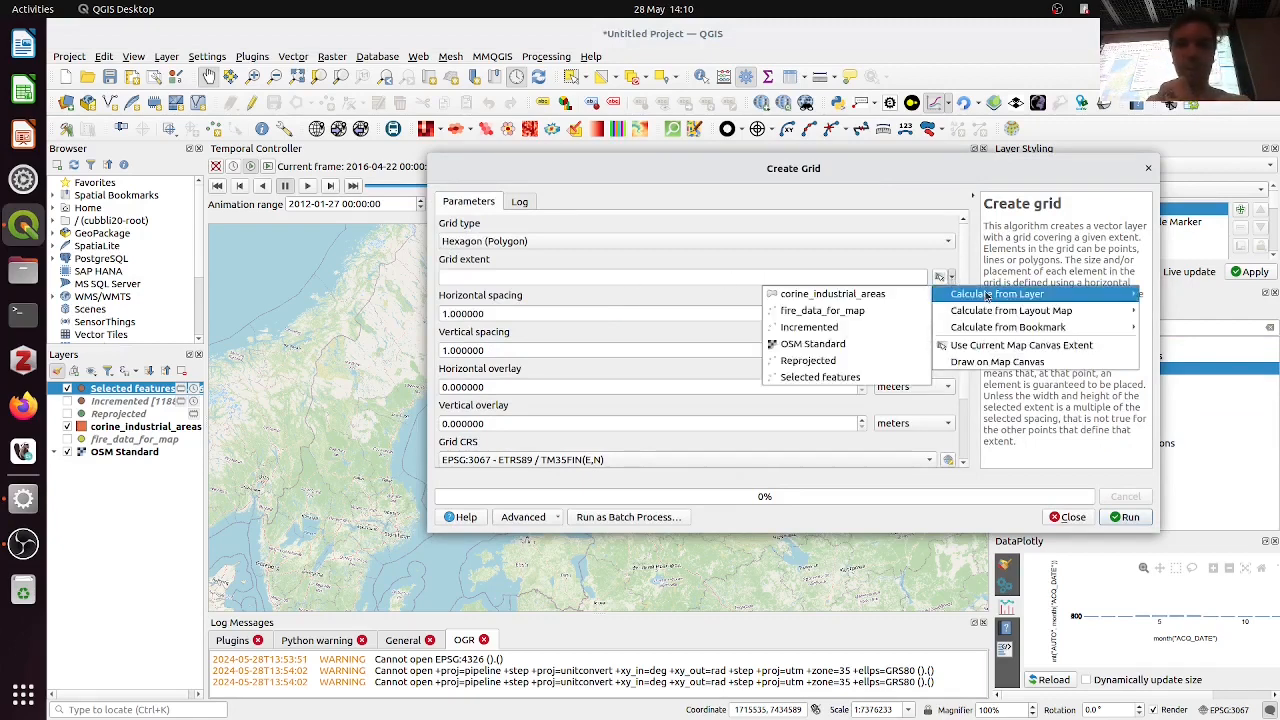
click(838, 377)
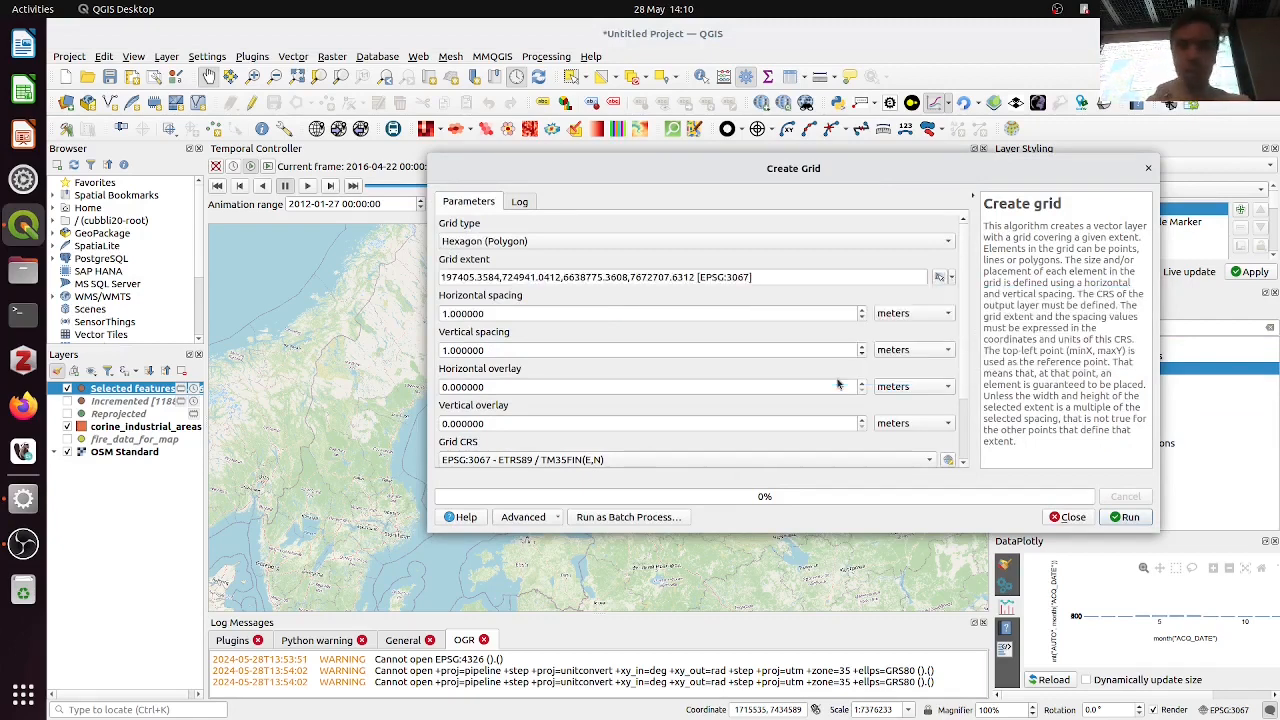
Enter 25 as the grid's horizontal spacing
triple_click(636, 313)
text(25)
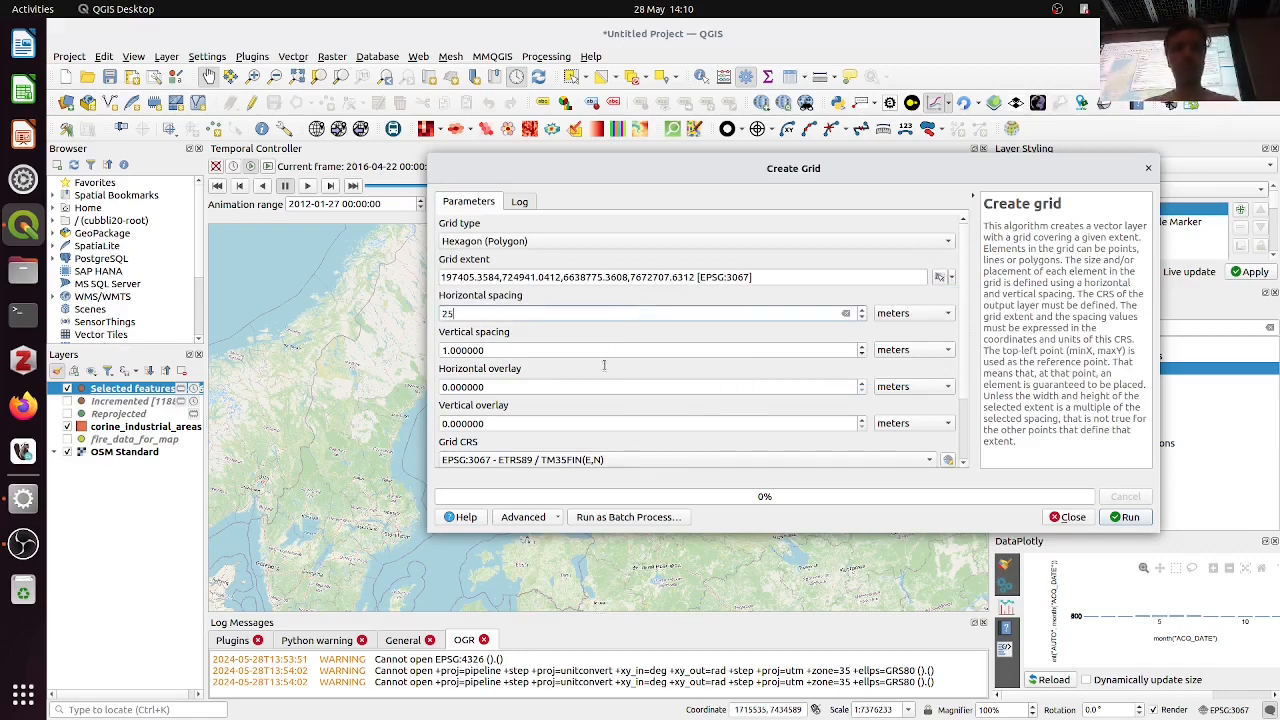
Set the hexagon grid's vertical spacing to 25 and the units of both horizontal and vertical spacing to kilometers
triple_click(607, 350)
text(25)
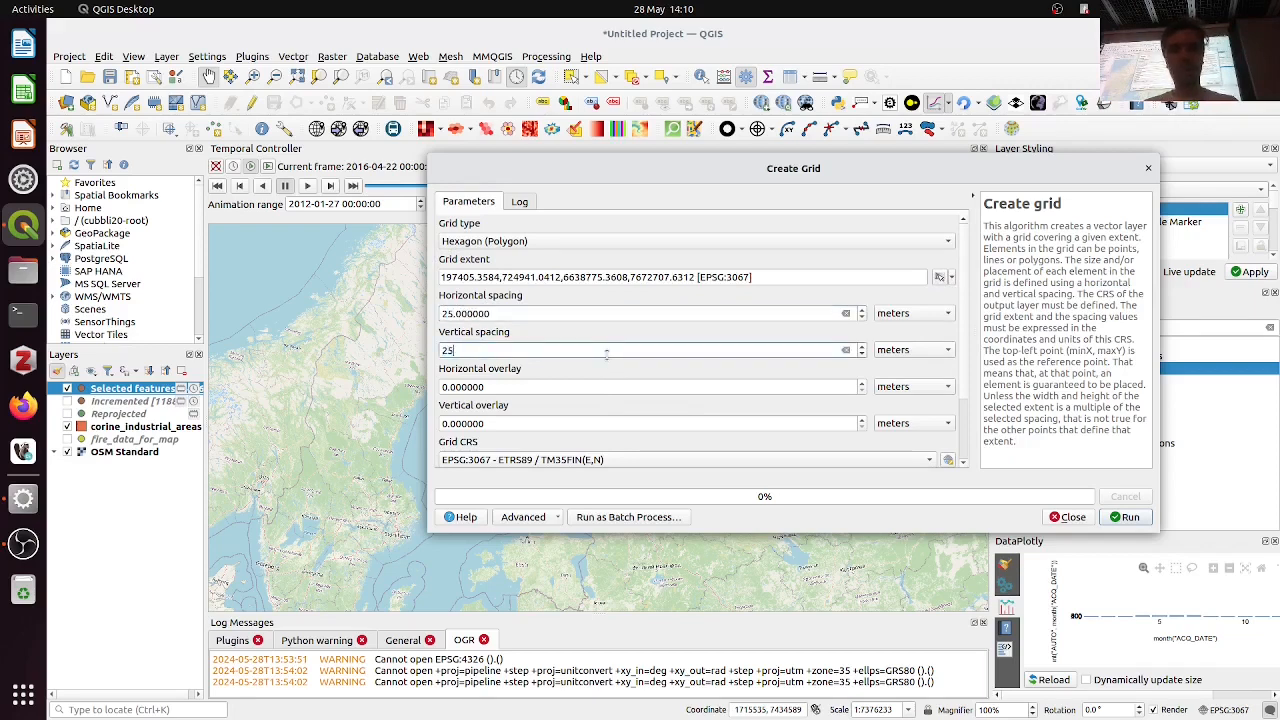
click(918, 316)
click(923, 341)
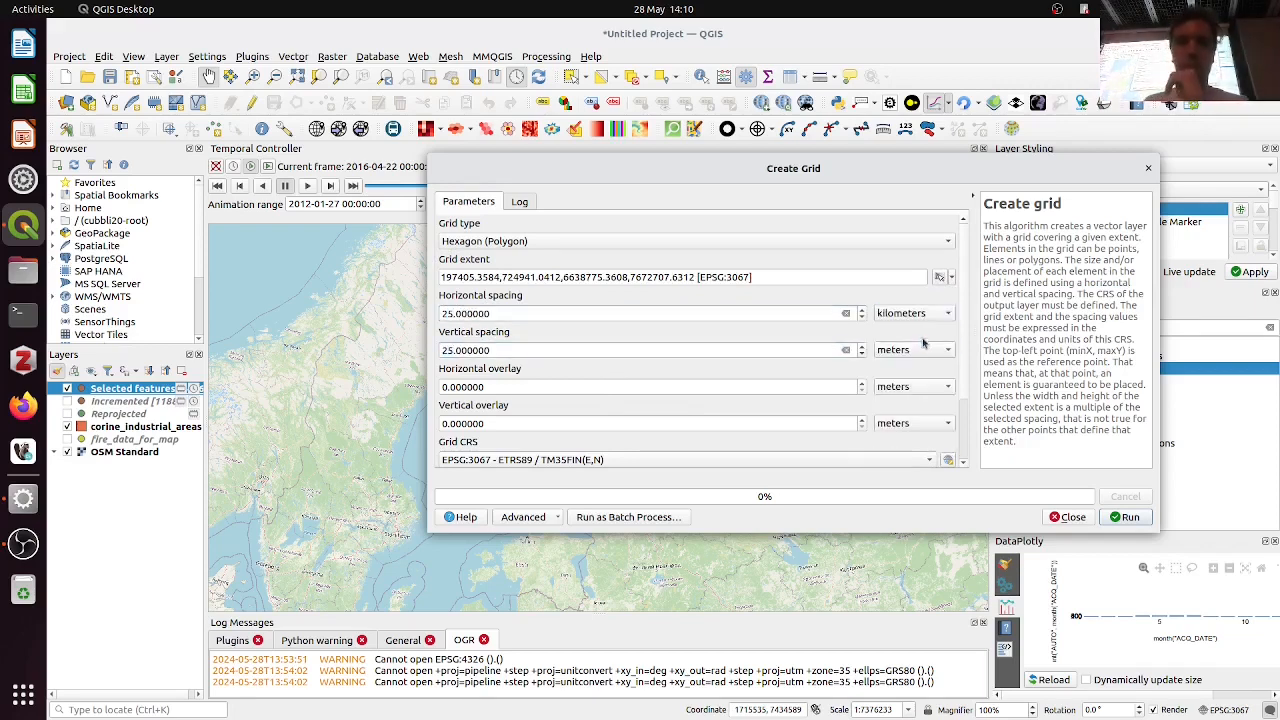
click(923, 345)
click(922, 368)
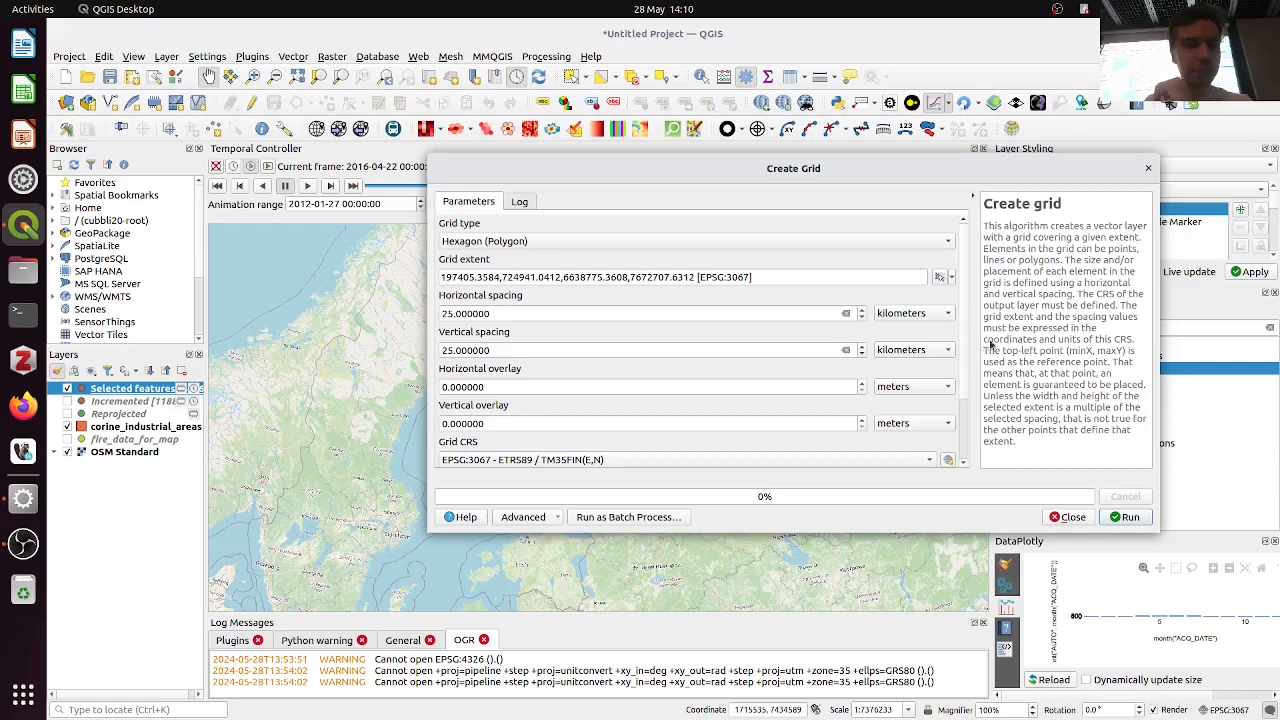
Run Create Grid with output to a temporary layer, close the tool and check the hexagons' coverage on the map
scroll(965, 421, down, 3)
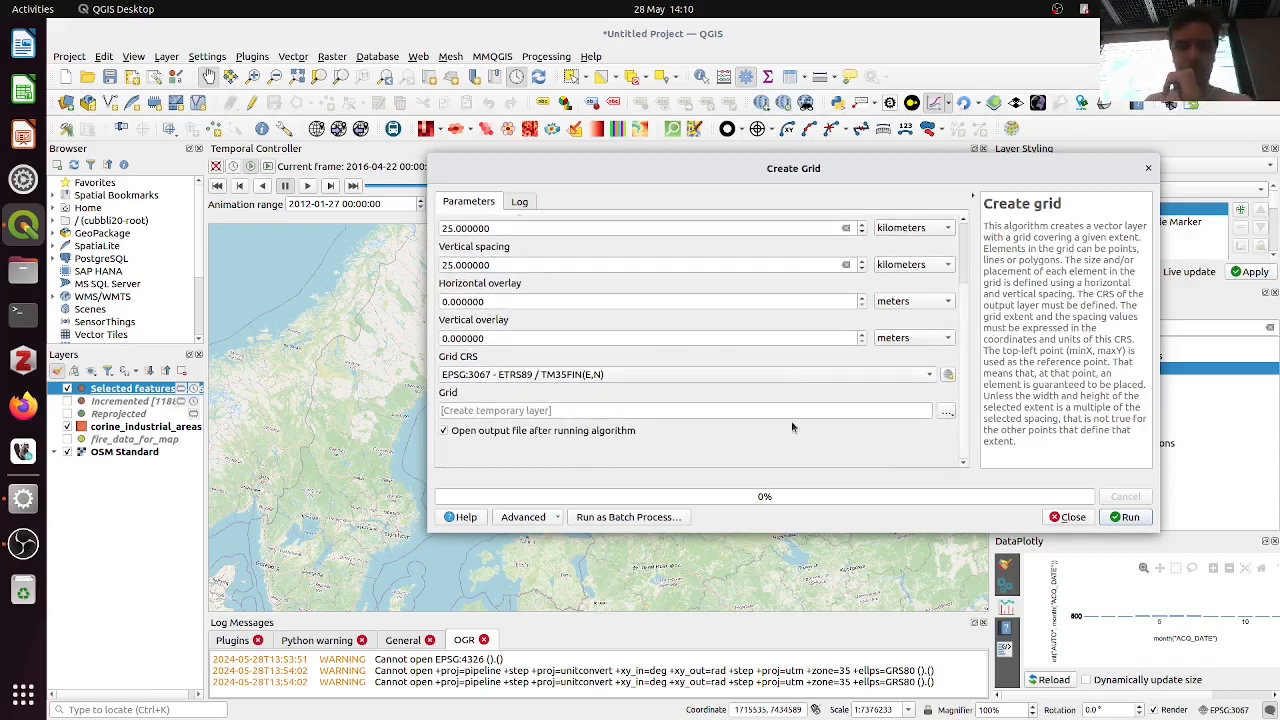
click(1124, 517)
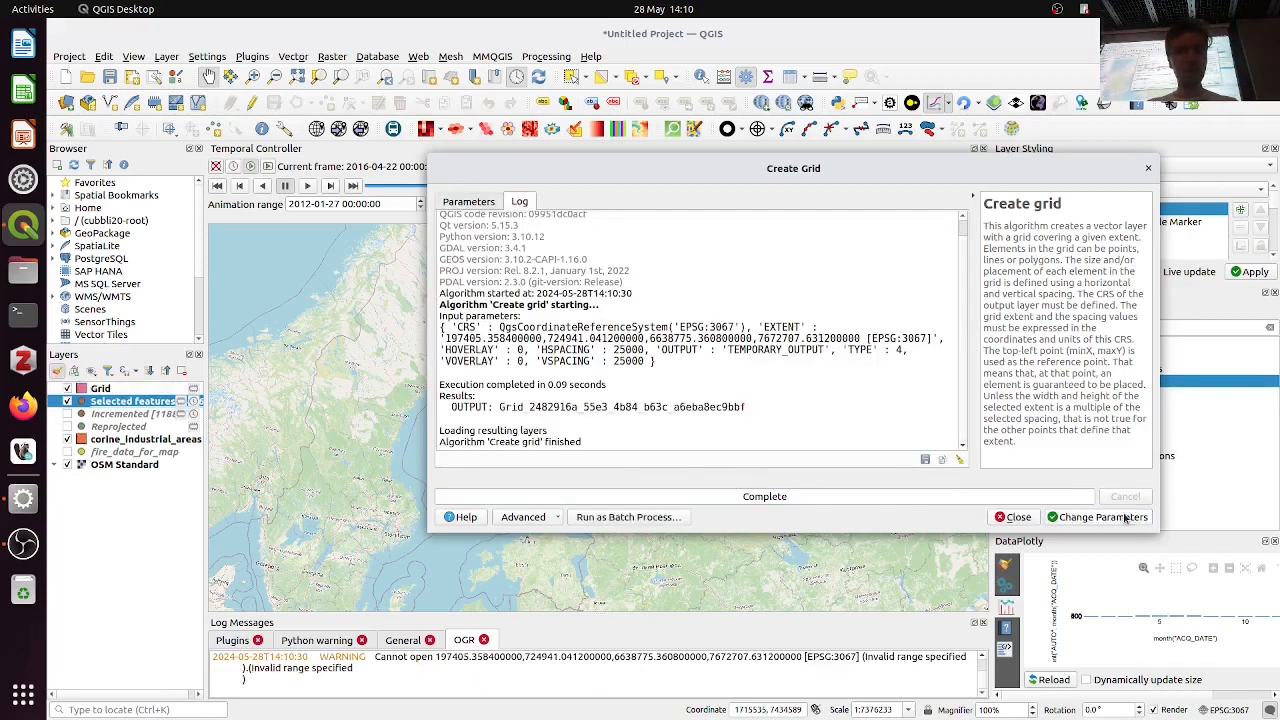
click(1013, 517)
scroll(619, 279, down, 1)
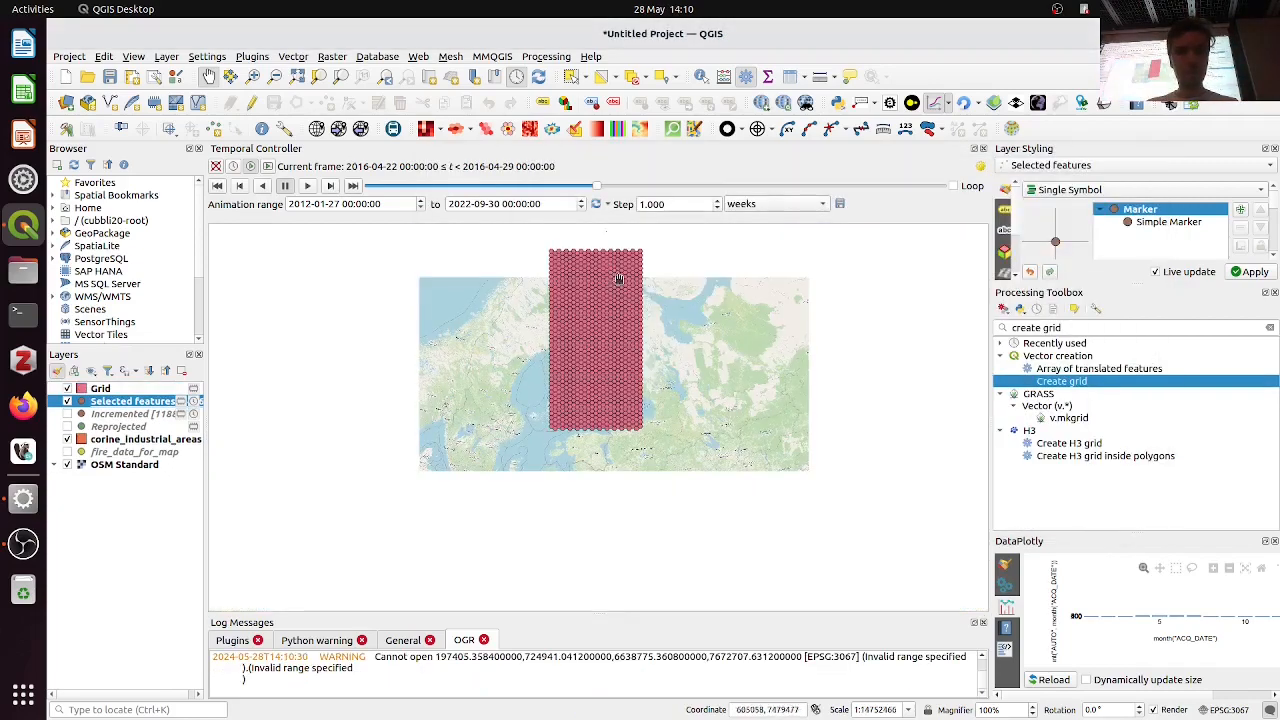
scroll(603, 251, up, 1)
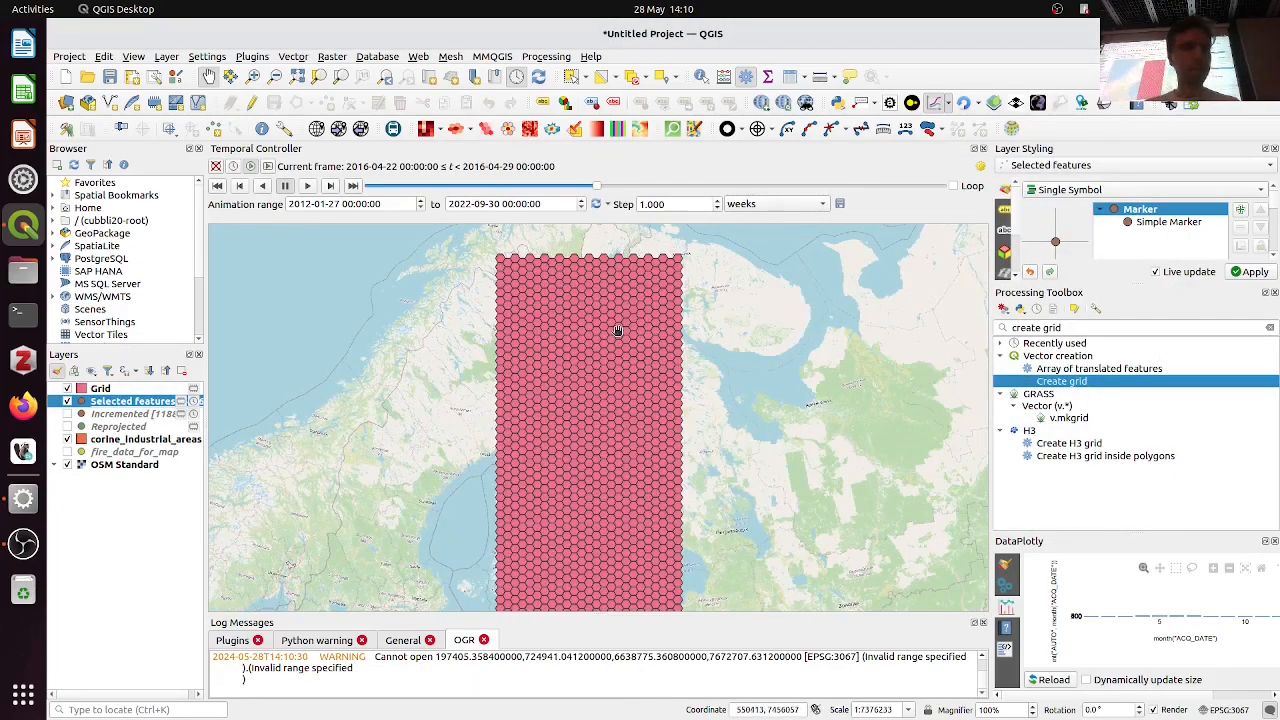
Consult the tutorial notebook in the browser, return to QGIS and open the Count points in polygon tool
key(alt+Tab)
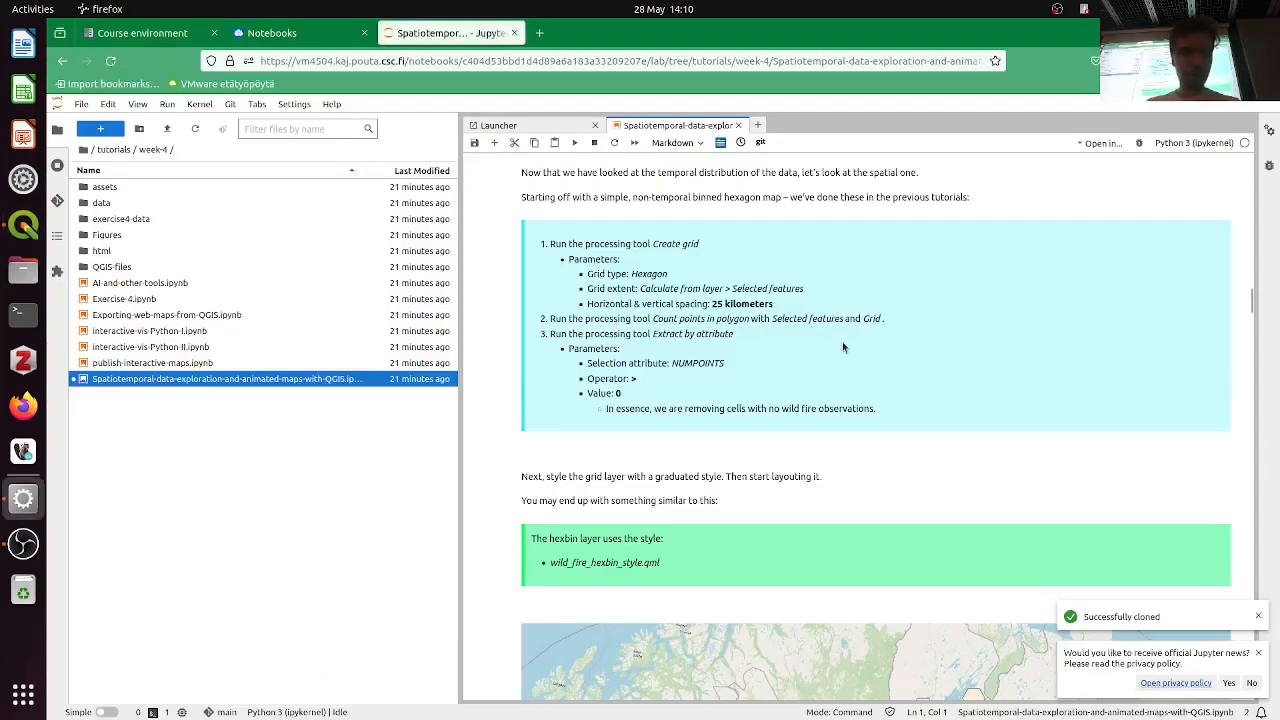
key(alt+Tab)
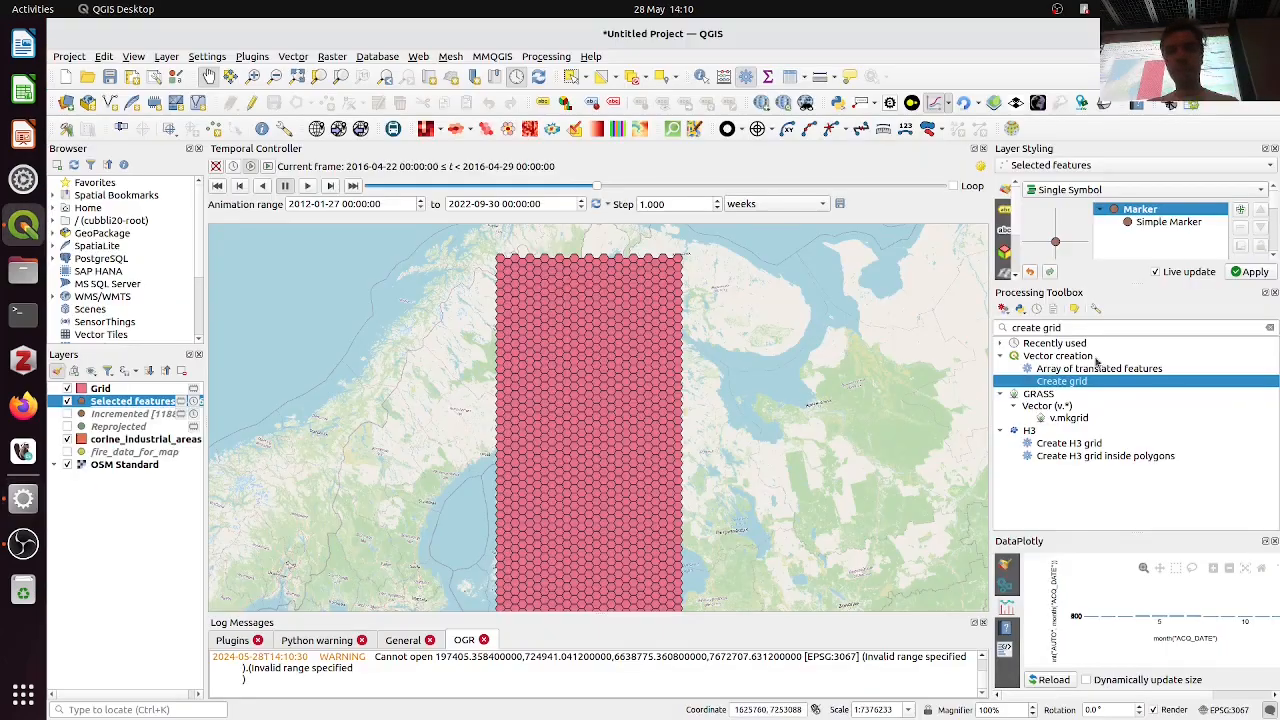
click(1082, 327)
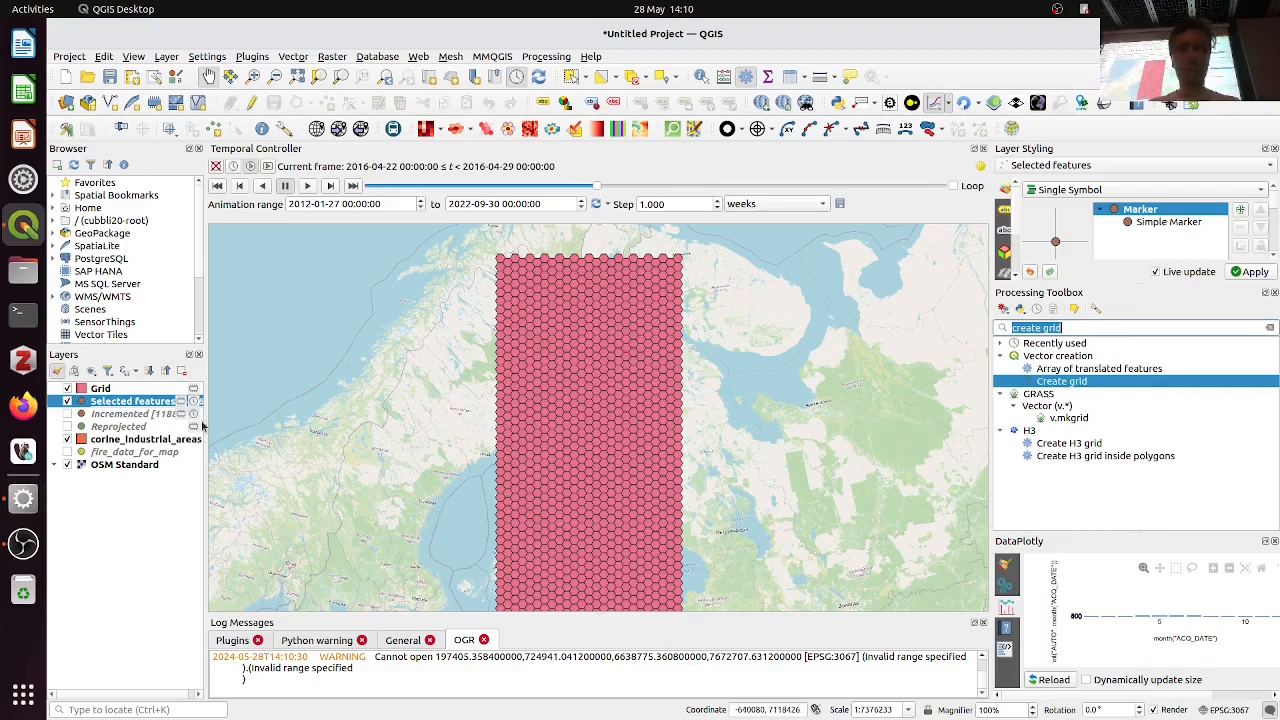
text(count)
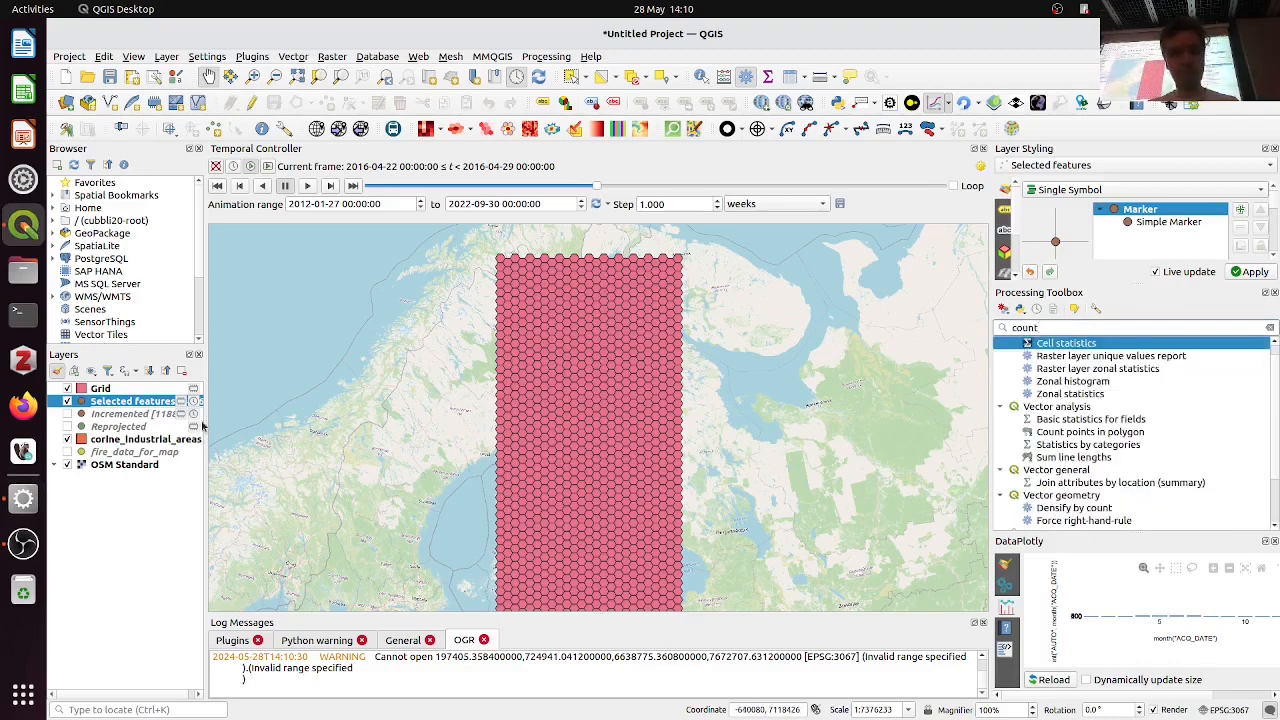
text( point)
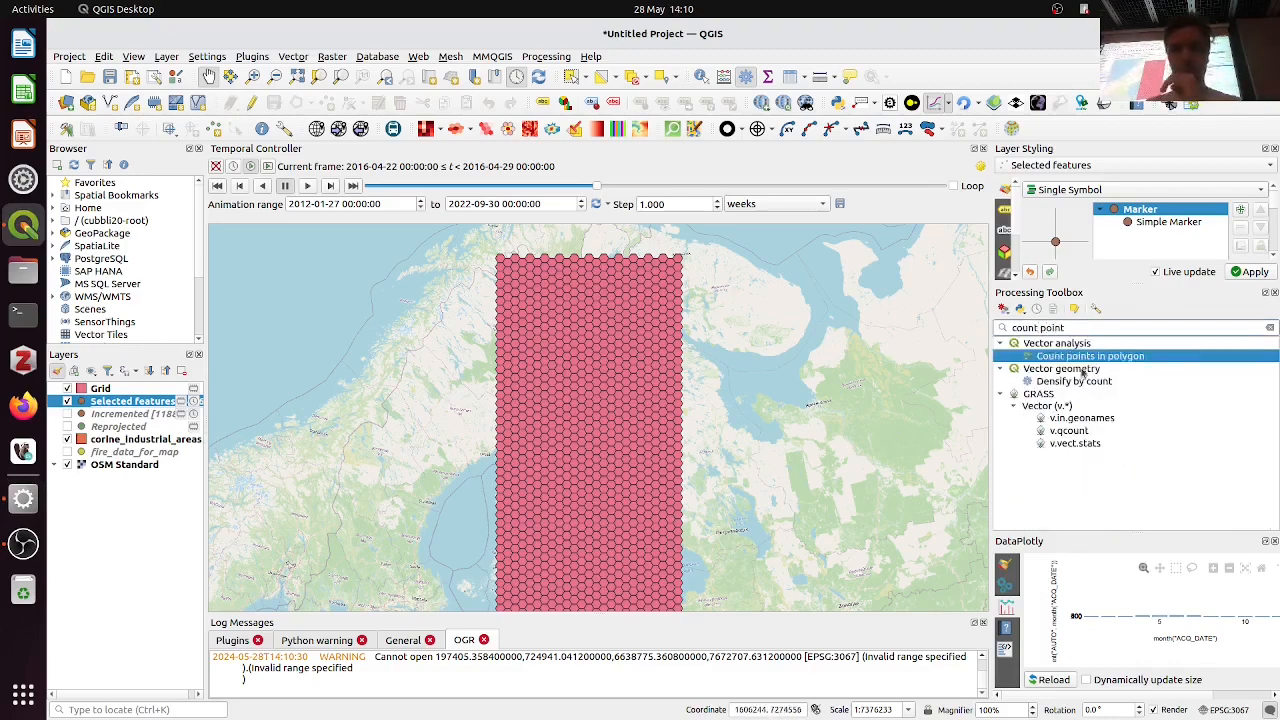
double_click(1088, 356)
Count the Selected features points within the Grid polygons into a temporary layer, and hide the Grid layer
click(626, 245)
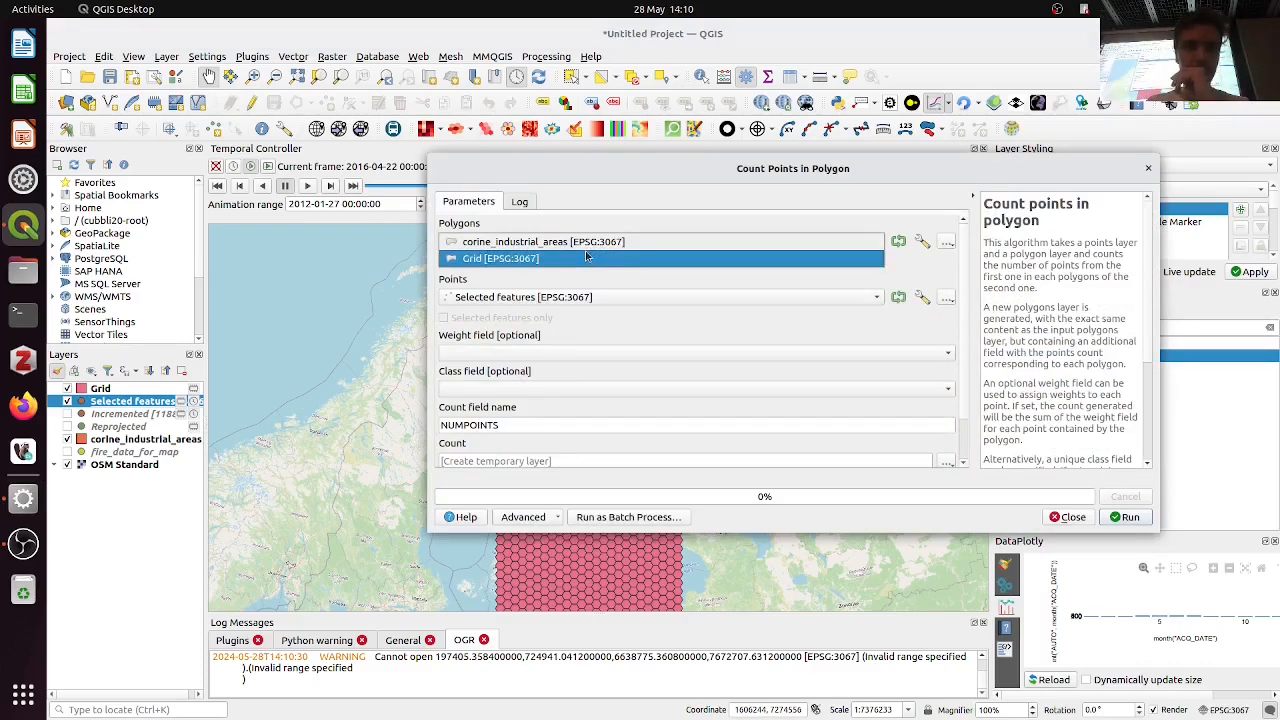
click(587, 257)
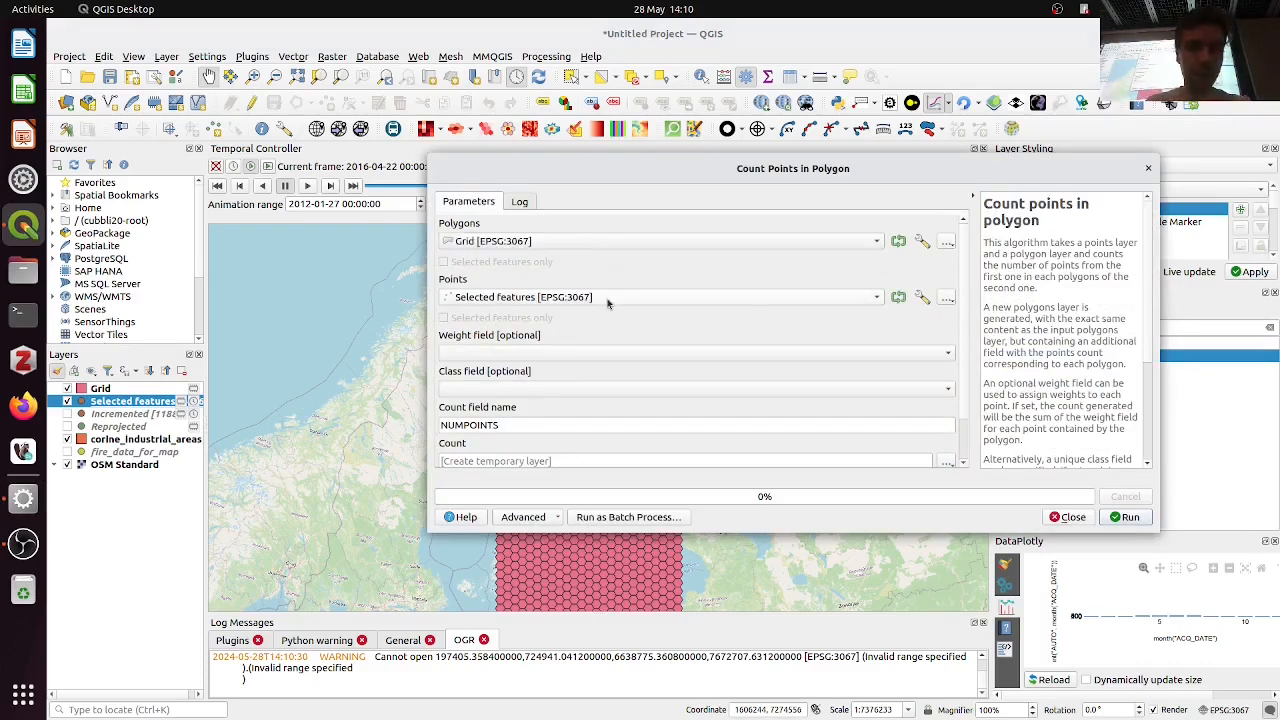
click(607, 303)
click(607, 298)
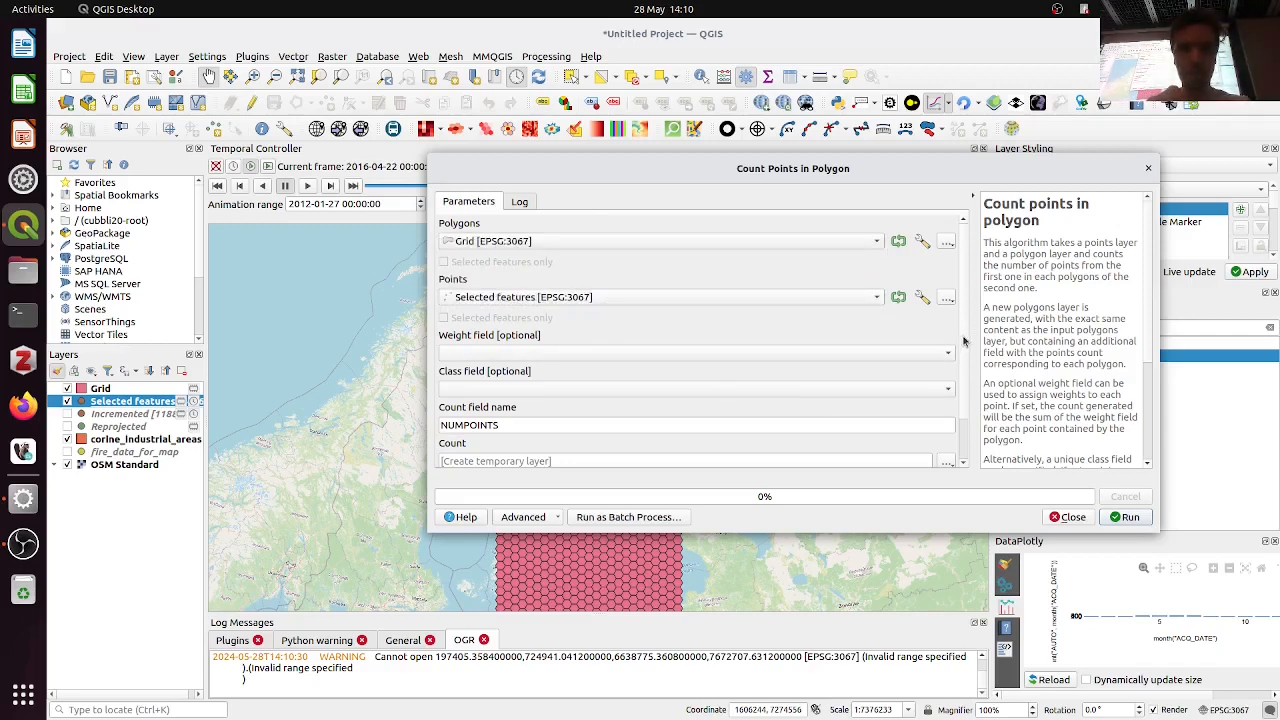
scroll(962, 340, down, 2)
click(1118, 516)
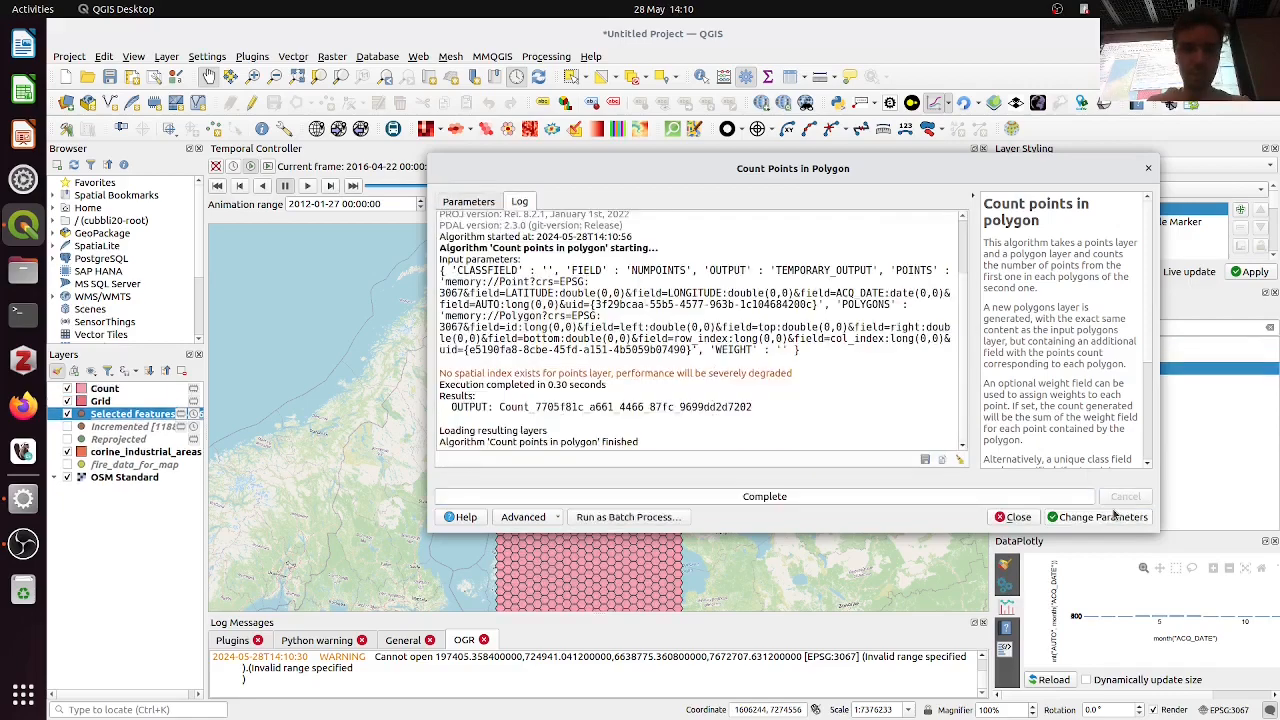
click(1028, 518)
click(67, 401)
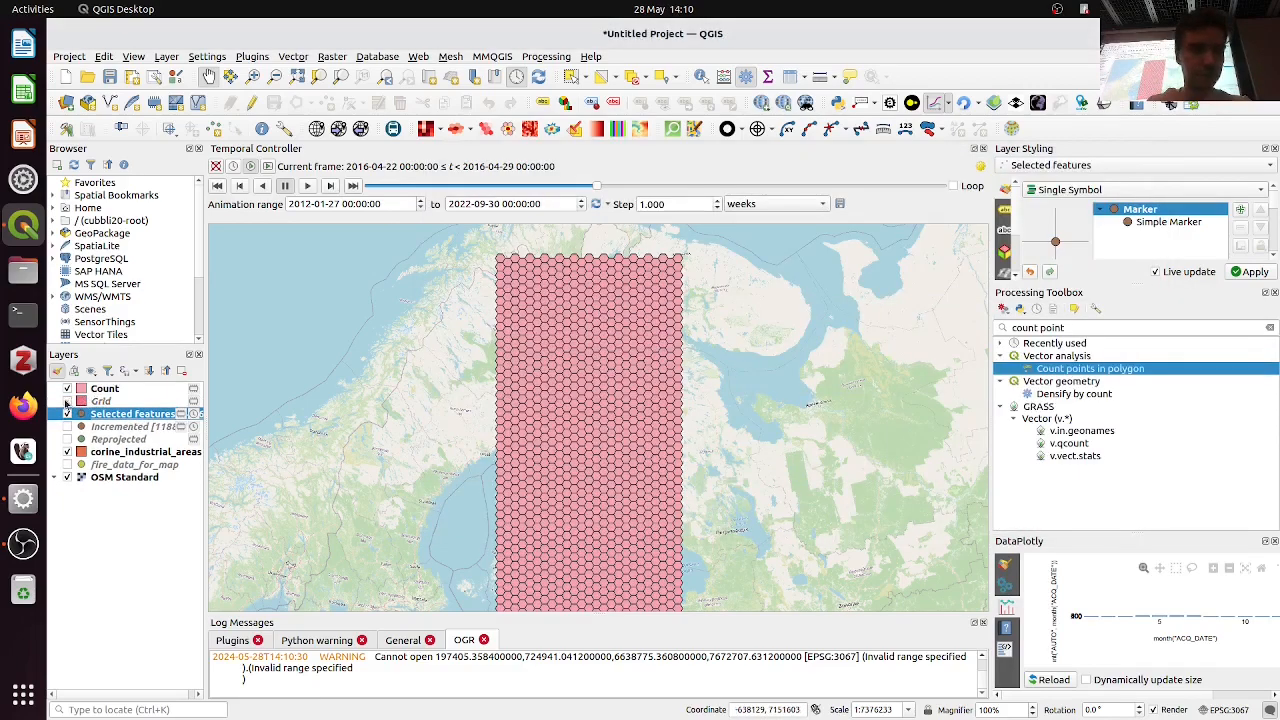
Select the Count layer and find and open the Extract by attribute processing tool
click(147, 390)
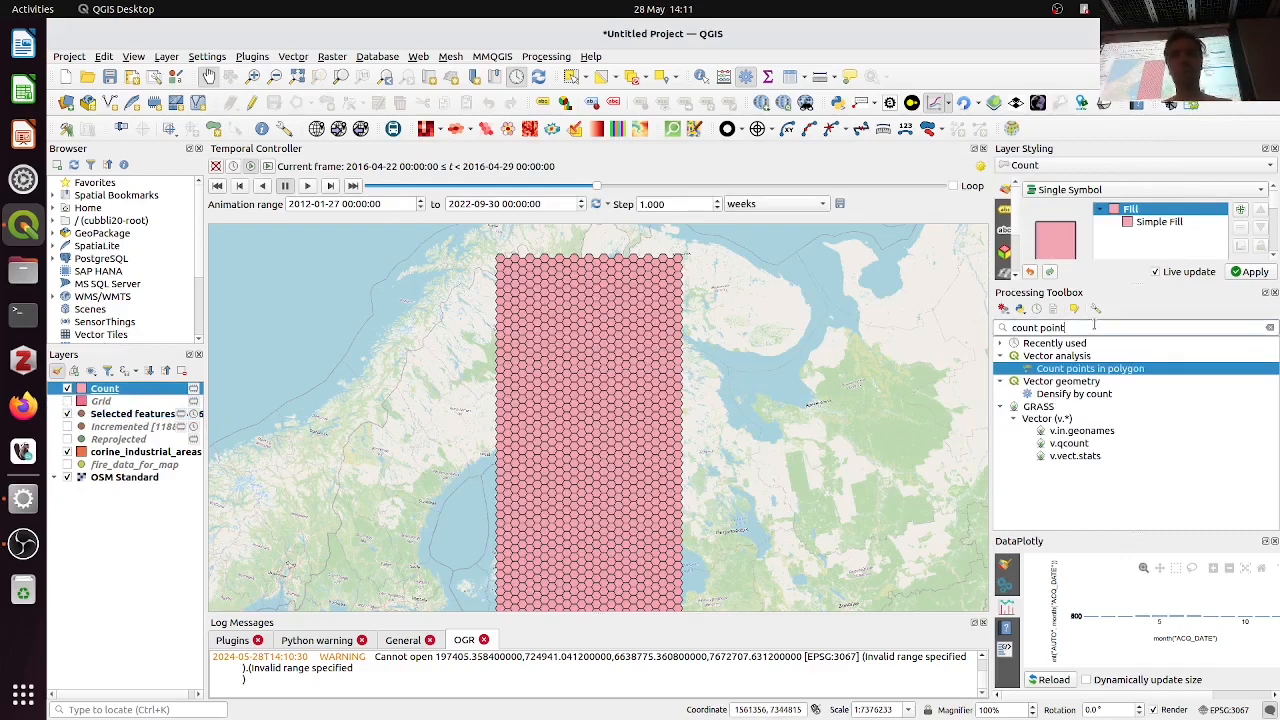
triple_click(1094, 326)
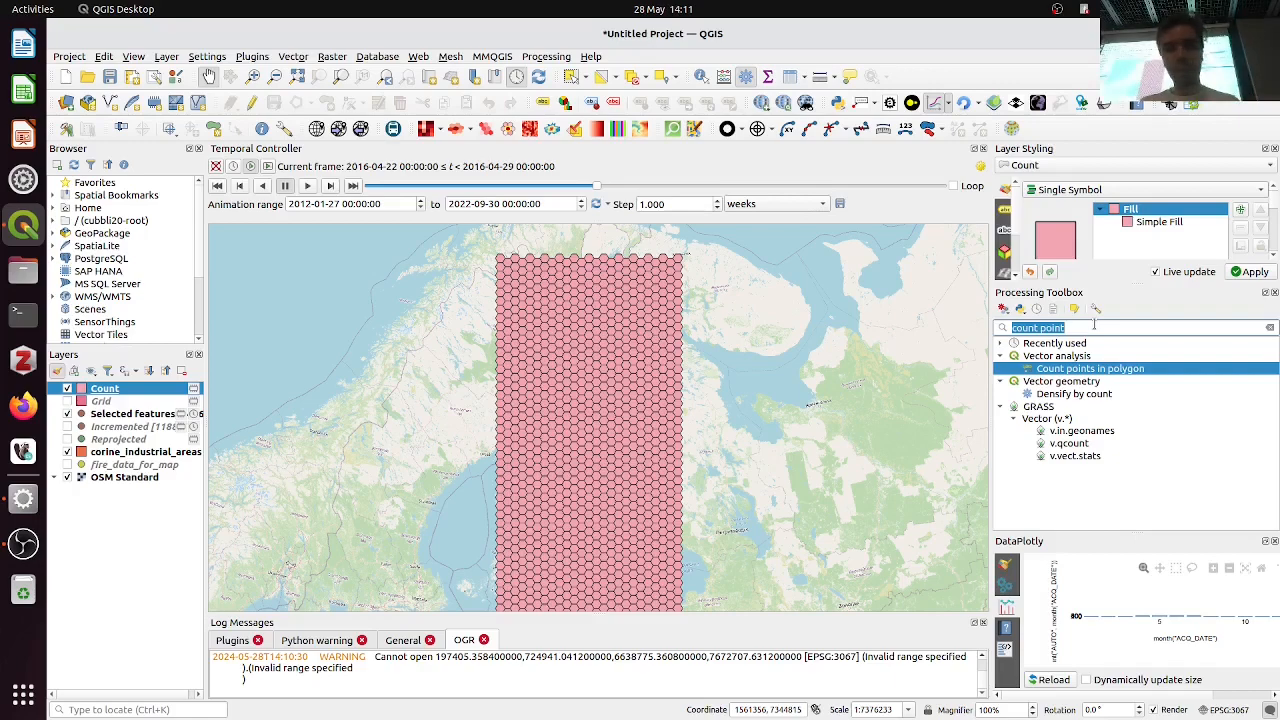
text(ectr)
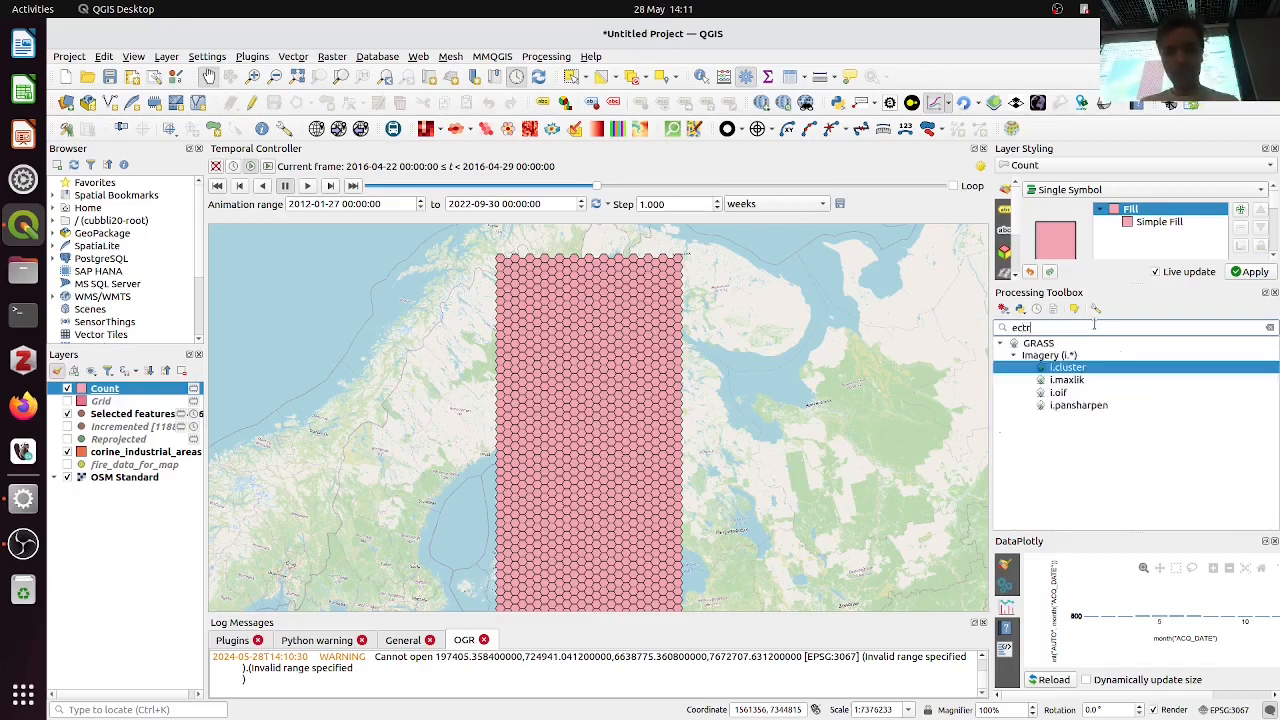
key(BackSpace)
key(BackSpace)
key(BackSpace)
key(BackSpace)
text(extract)
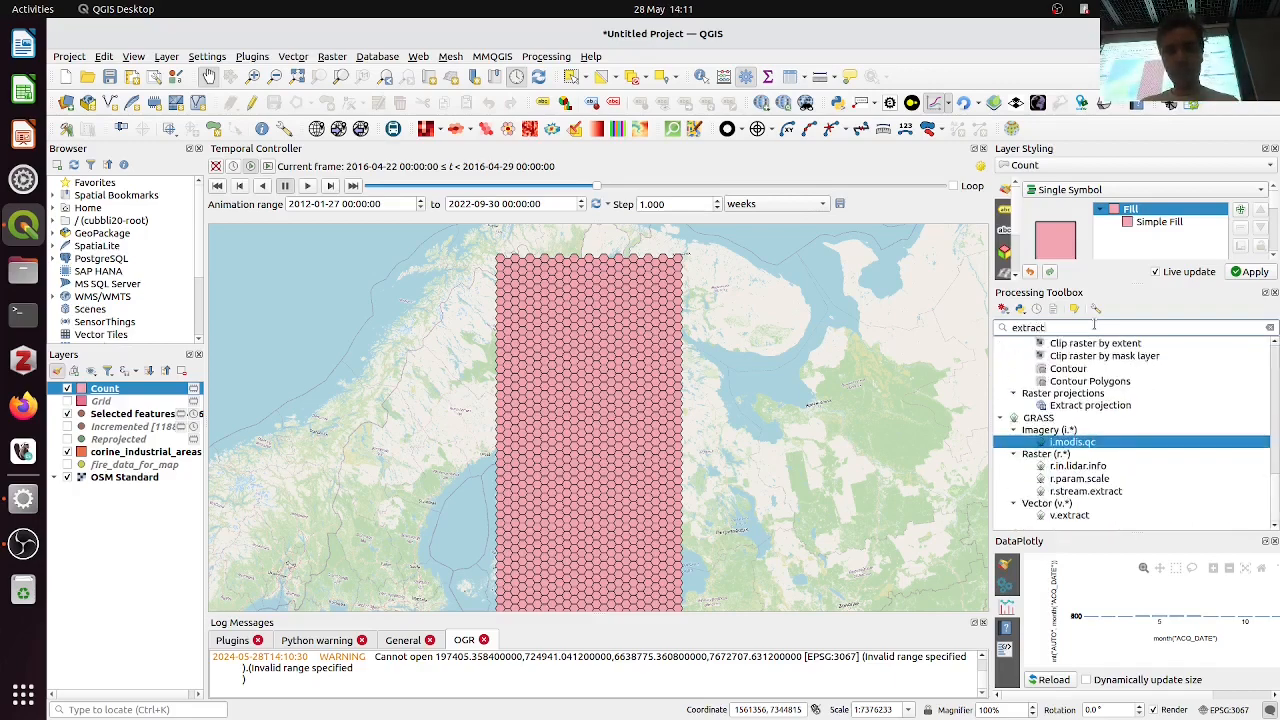
text( by att)
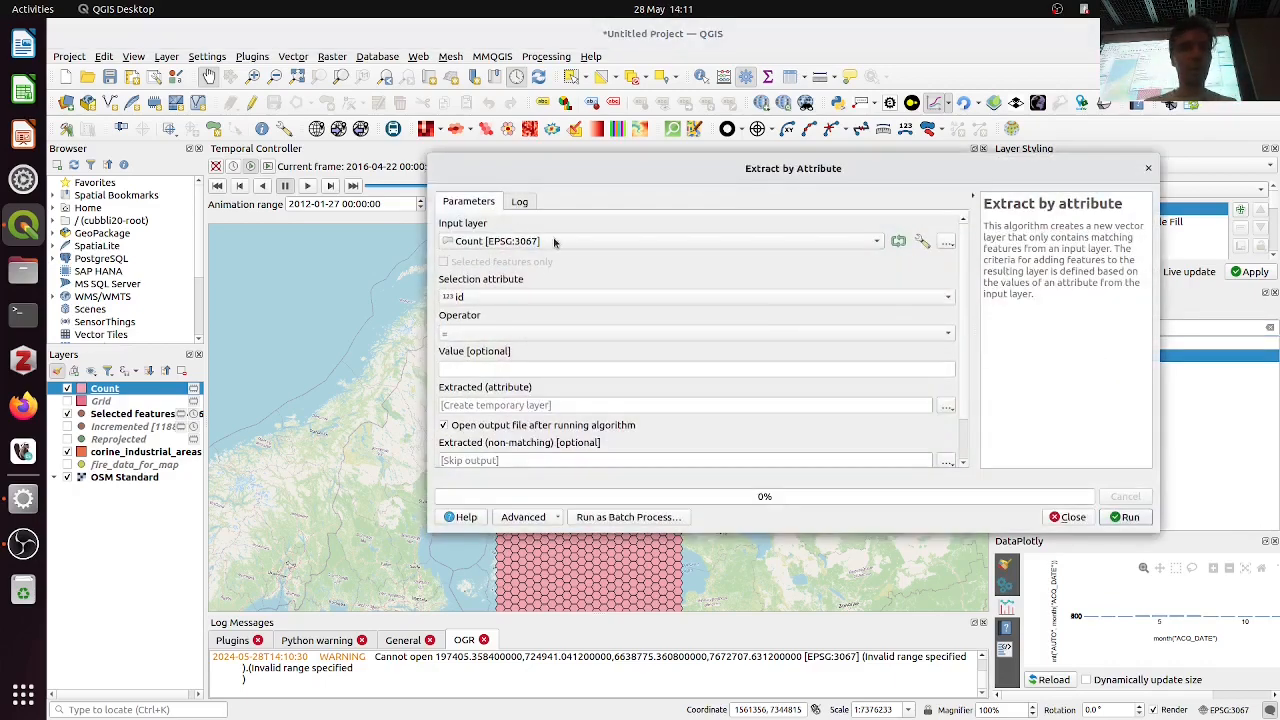
Extract the Count cells with NUMPOINTS > 0 into a temporary layer, and hide the Count layer
click(554, 242)
click(544, 242)
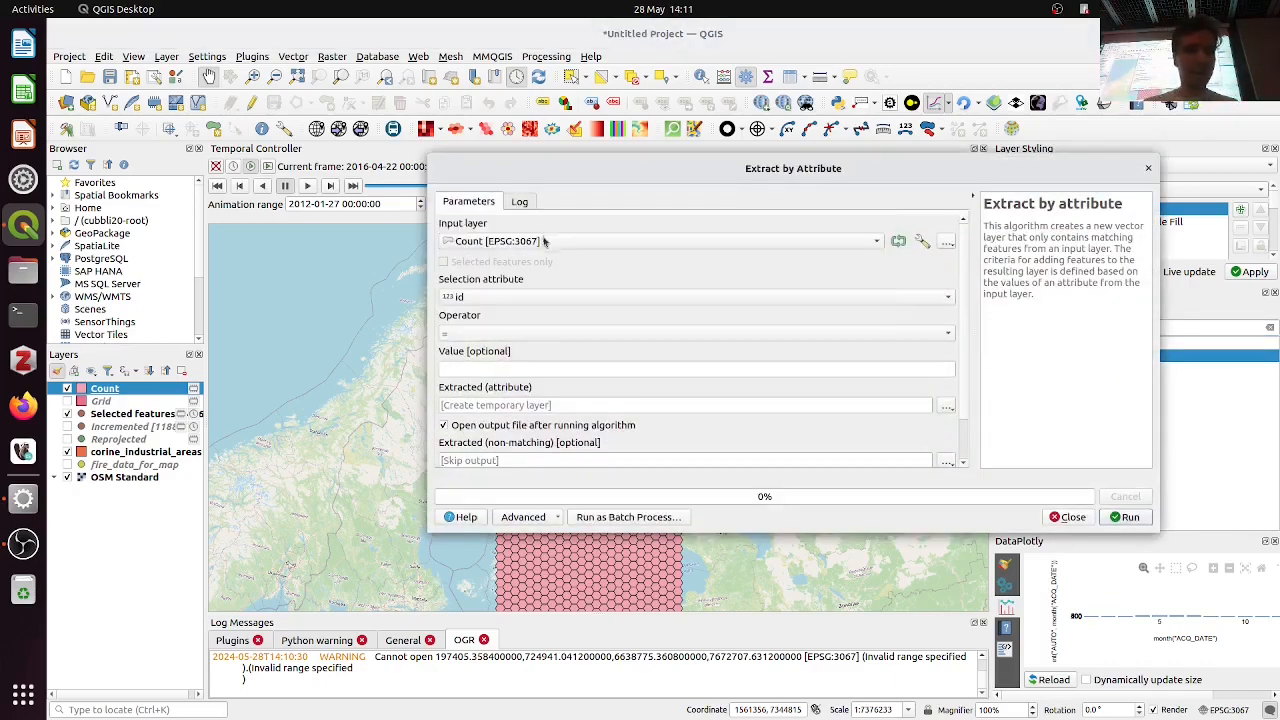
click(560, 295)
click(515, 412)
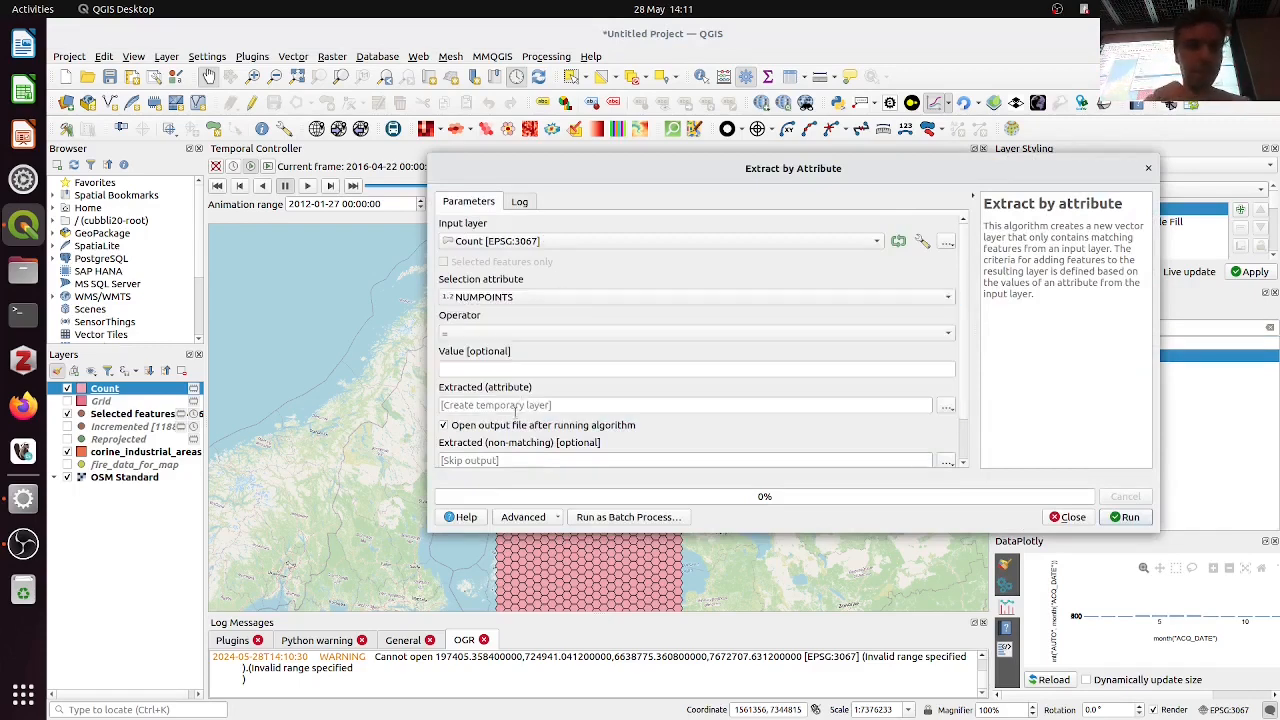
click(524, 334)
click(509, 366)
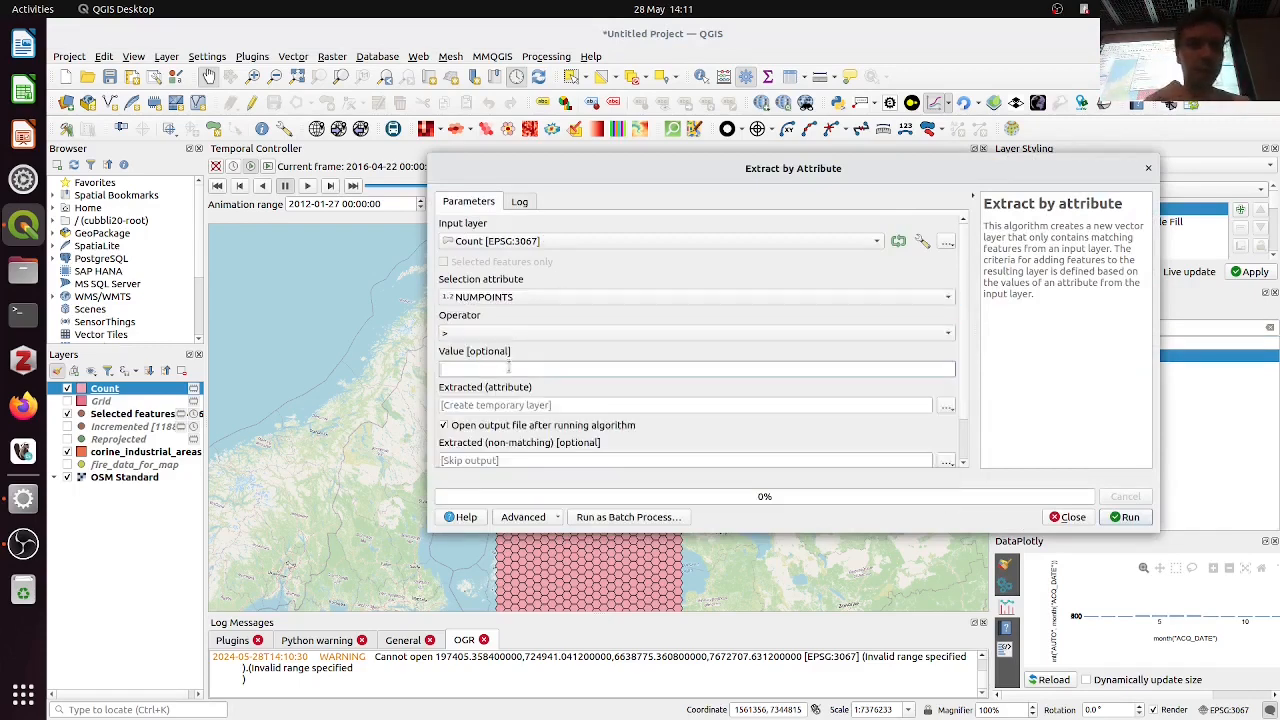
click(509, 368)
text(0)
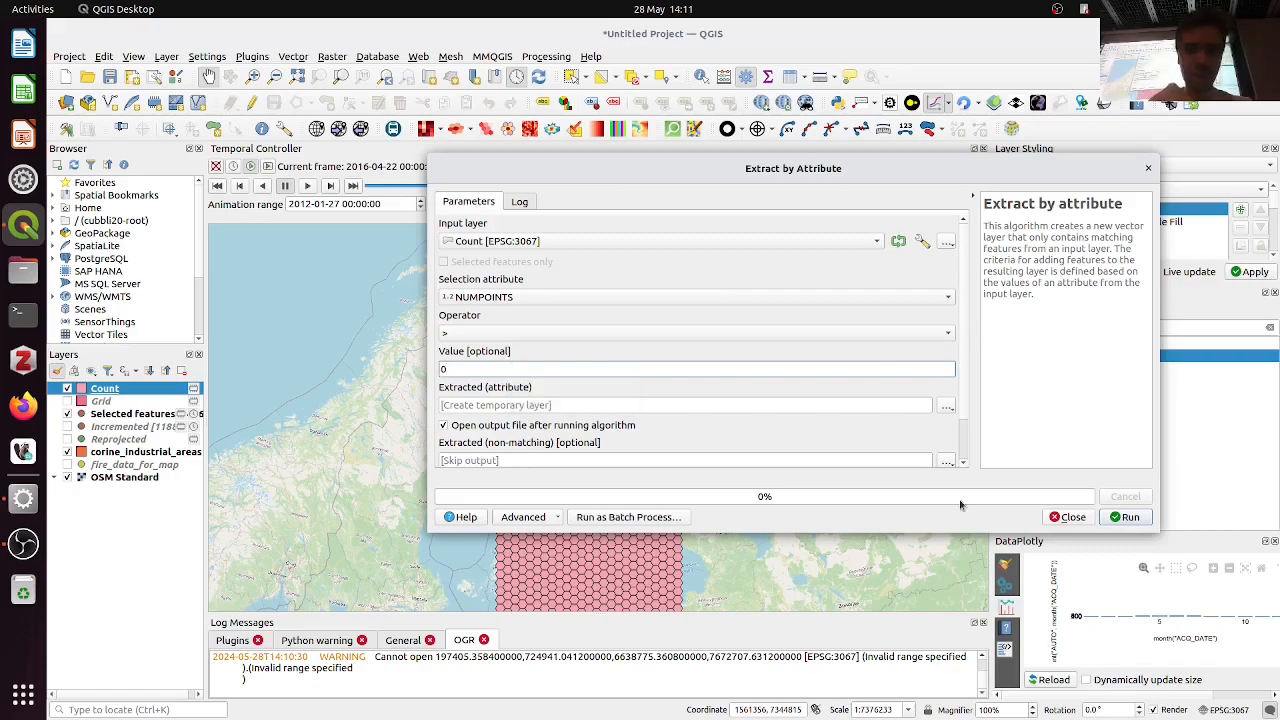
click(1124, 517)
click(1013, 517)
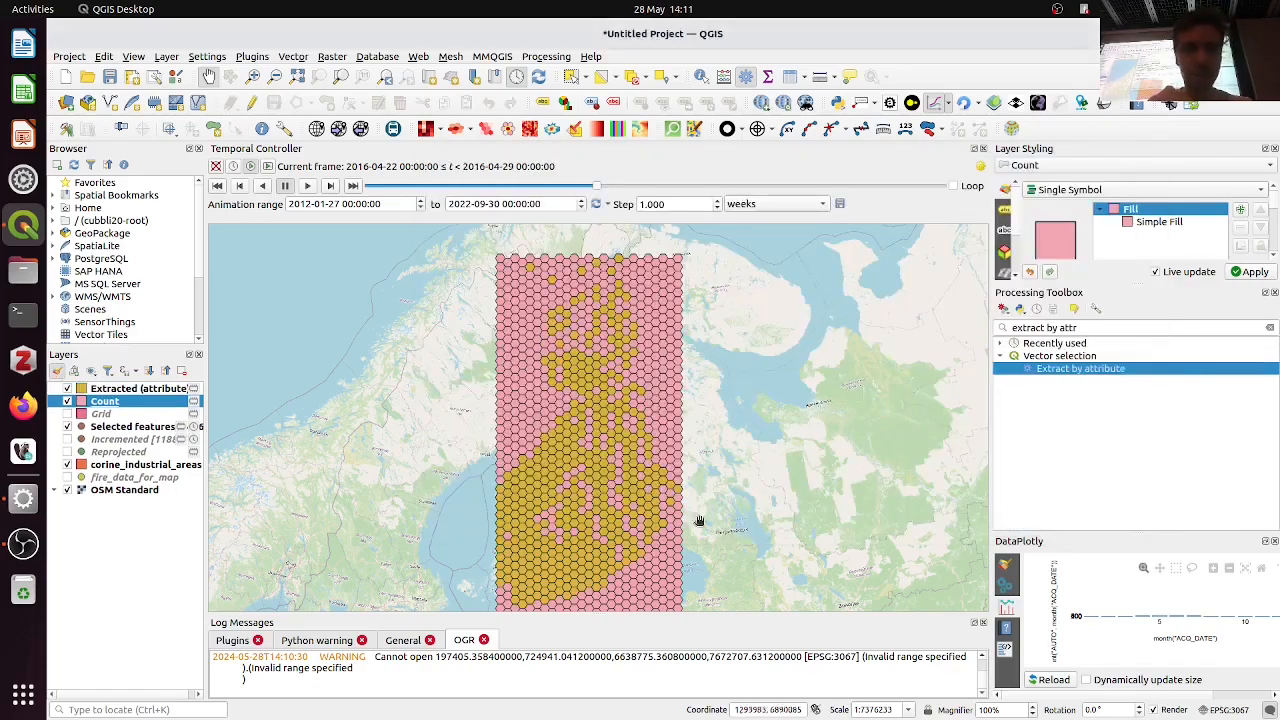
click(67, 401)
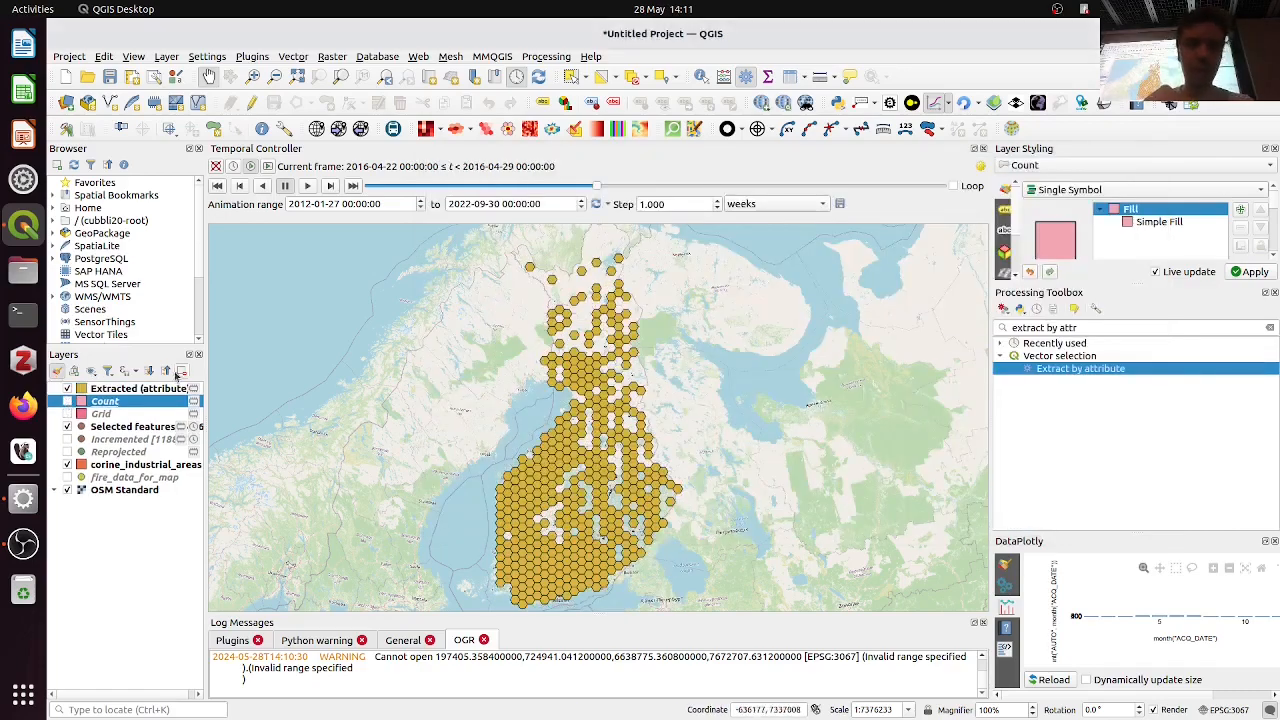
Close the Processing Toolbox and style the extracted hexagon layer as Graduated, using NUMPOINTS as the value
click(145, 389)
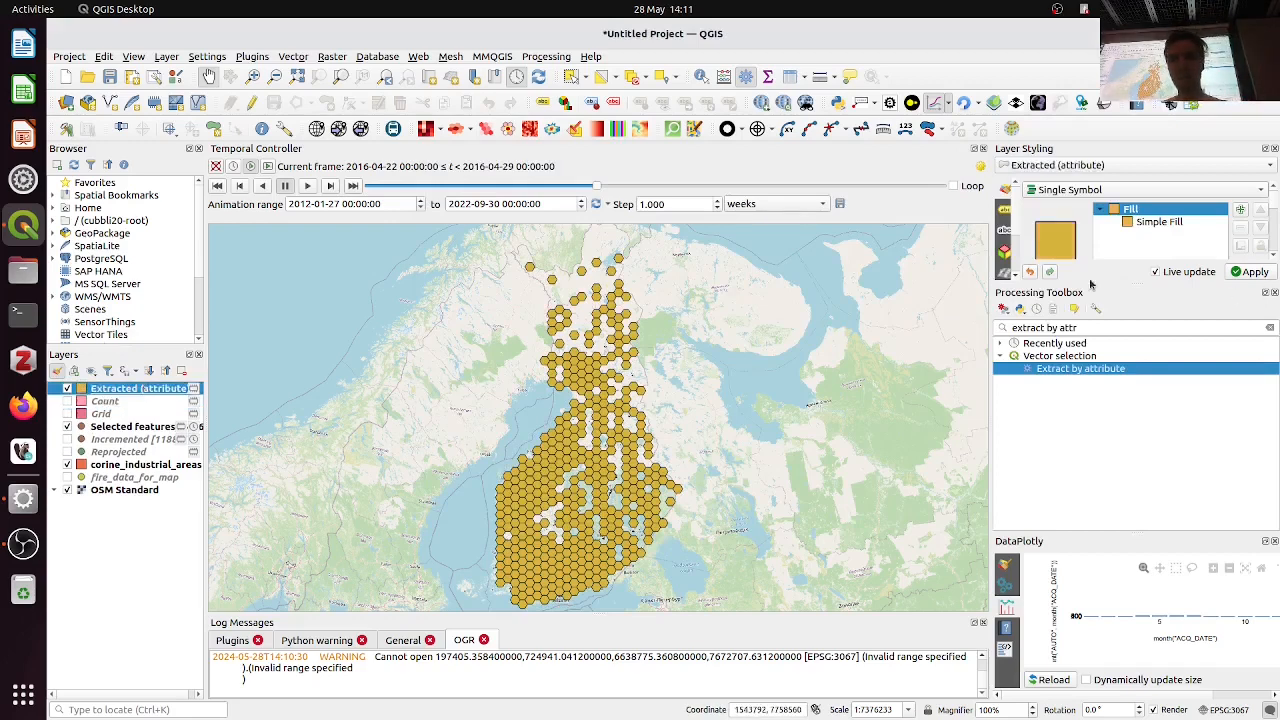
click(1274, 292)
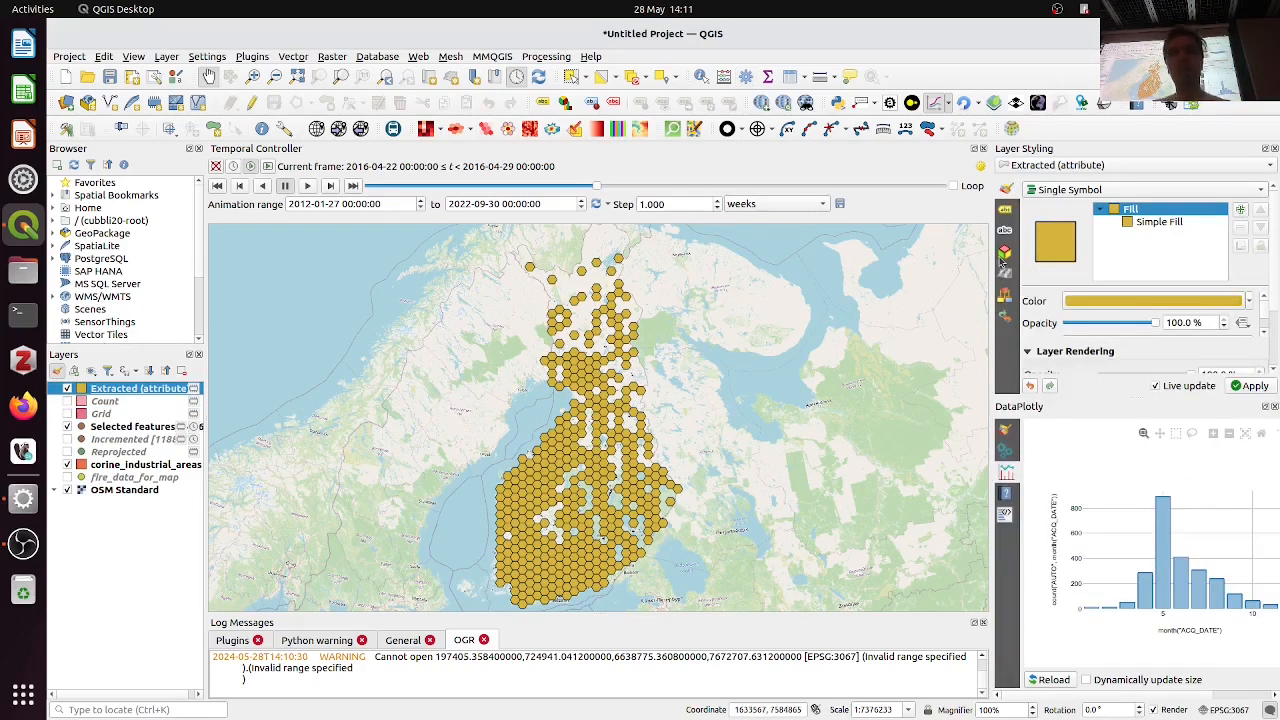
click(1064, 195)
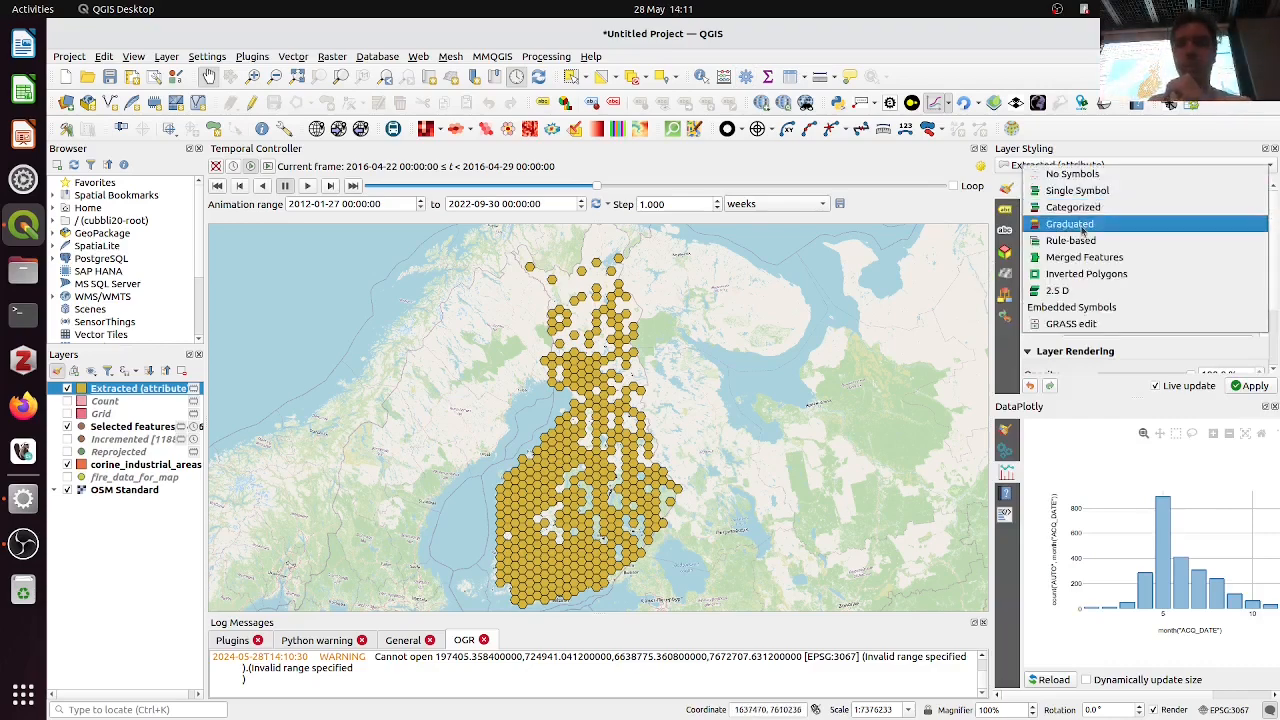
click(1082, 230)
click(1252, 210)
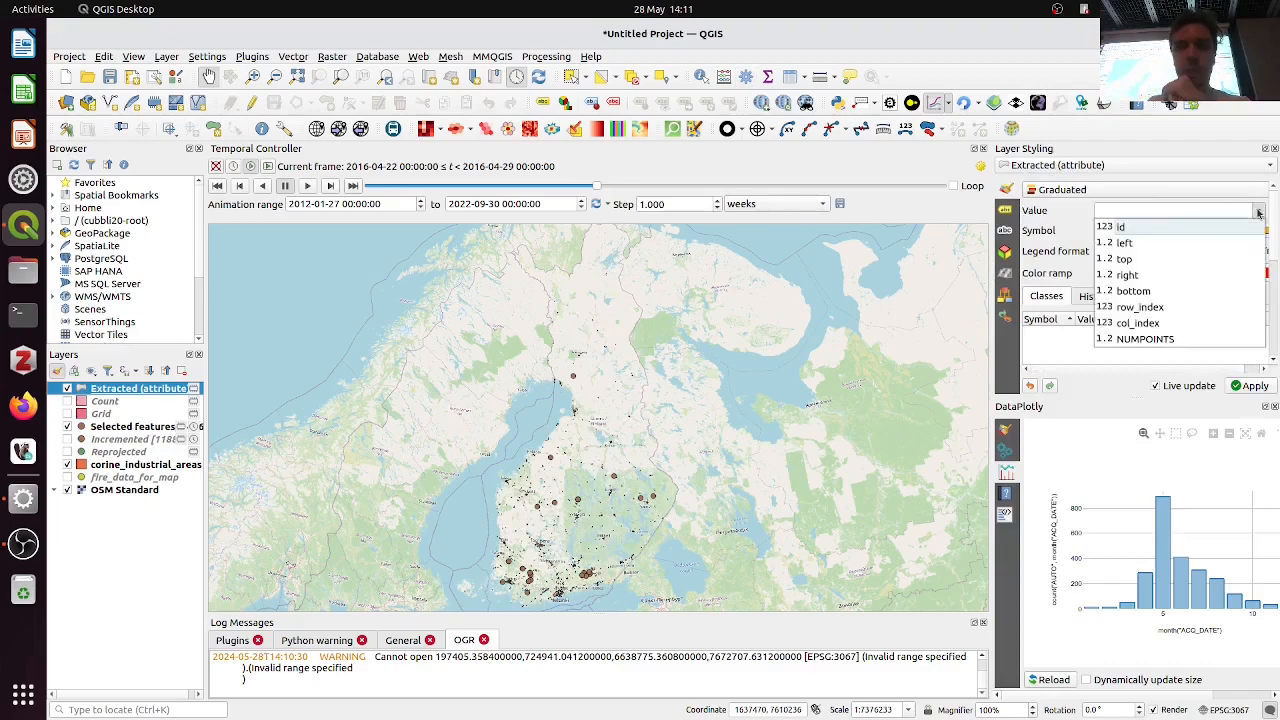
click(1145, 339)
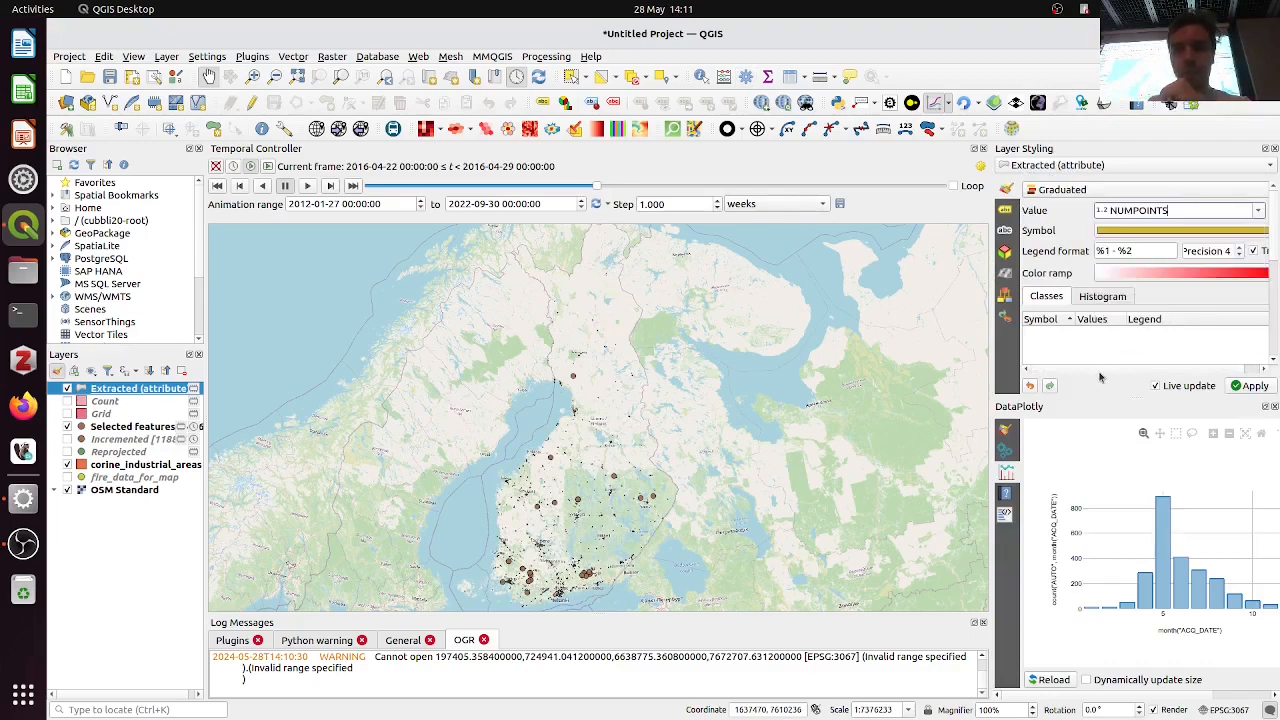
Classify the NUMPOINTS values with the Natural Breaks (Jenks) mode into 4 classes
drag(1089, 396, 1089, 523)
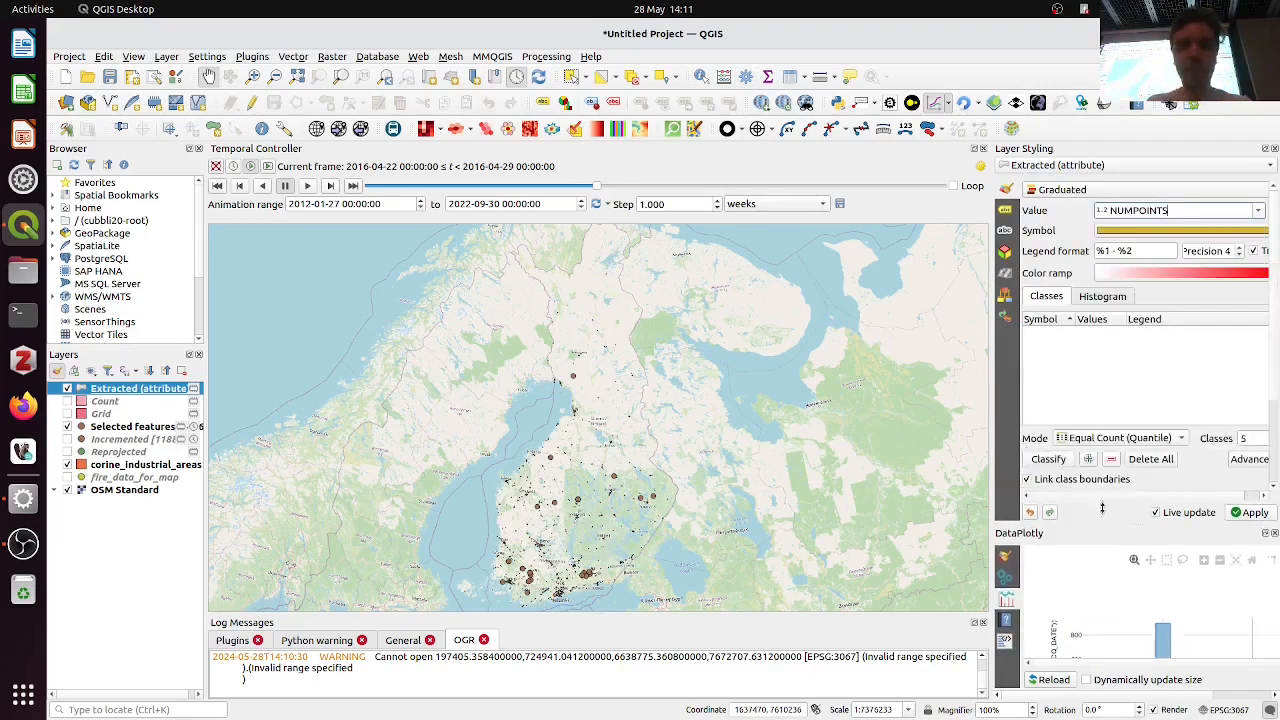
click(1082, 445)
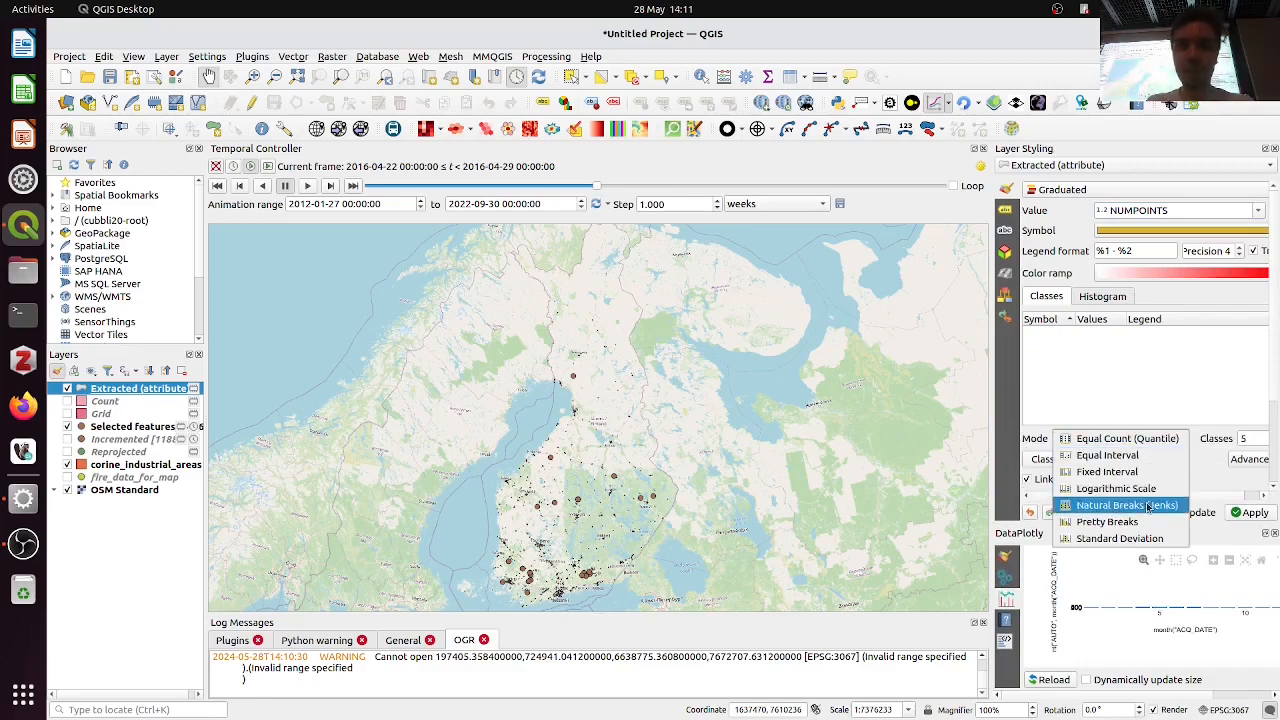
click(1110, 505)
click(1062, 464)
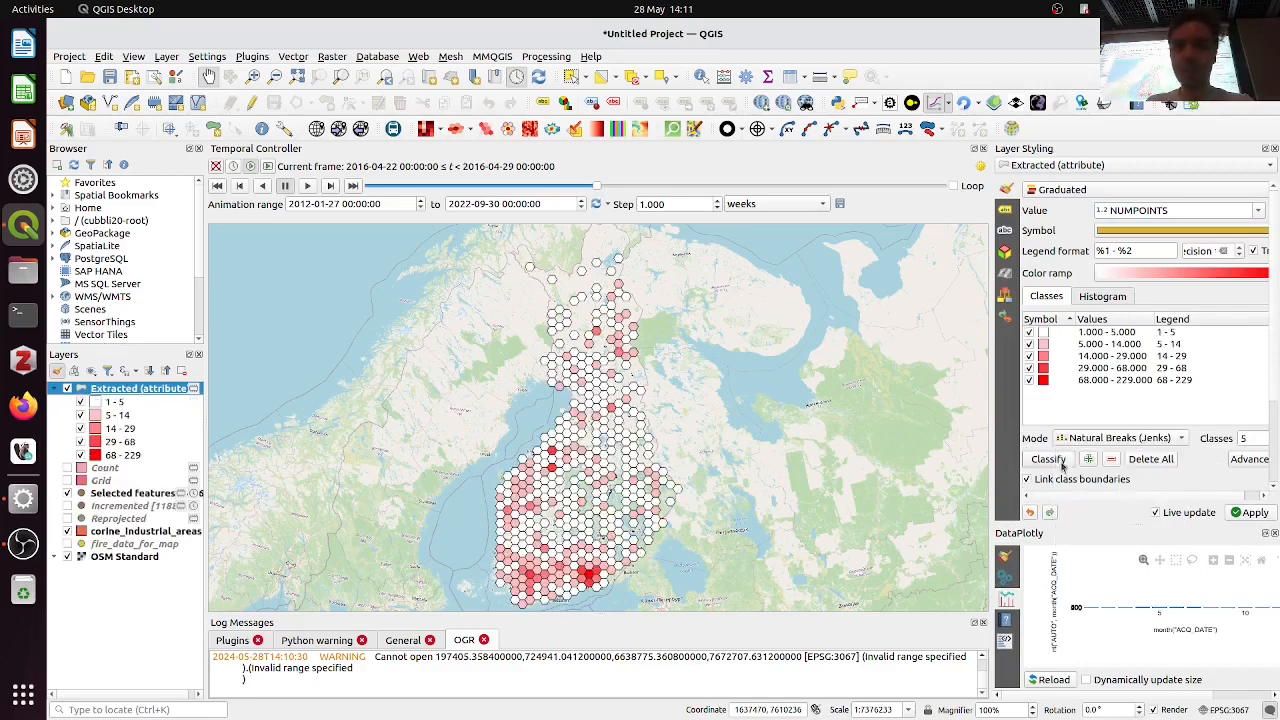
double_click(1252, 437)
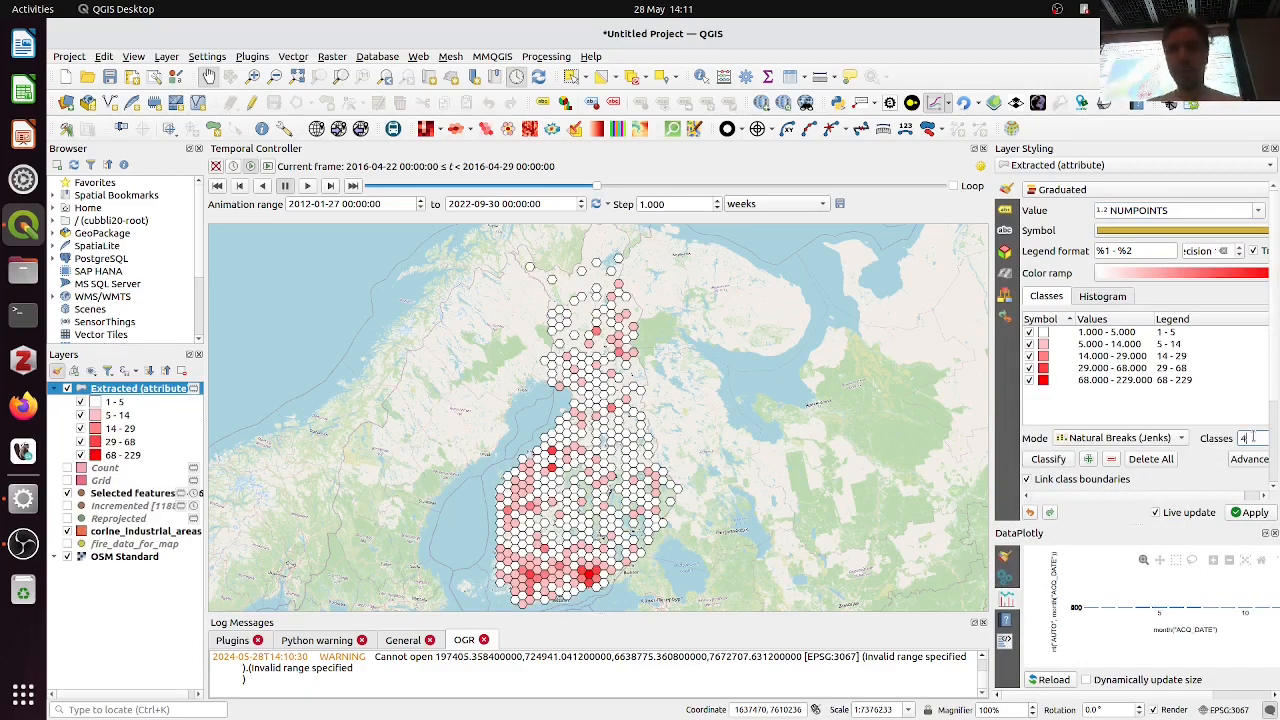
text(4)
key(Return)
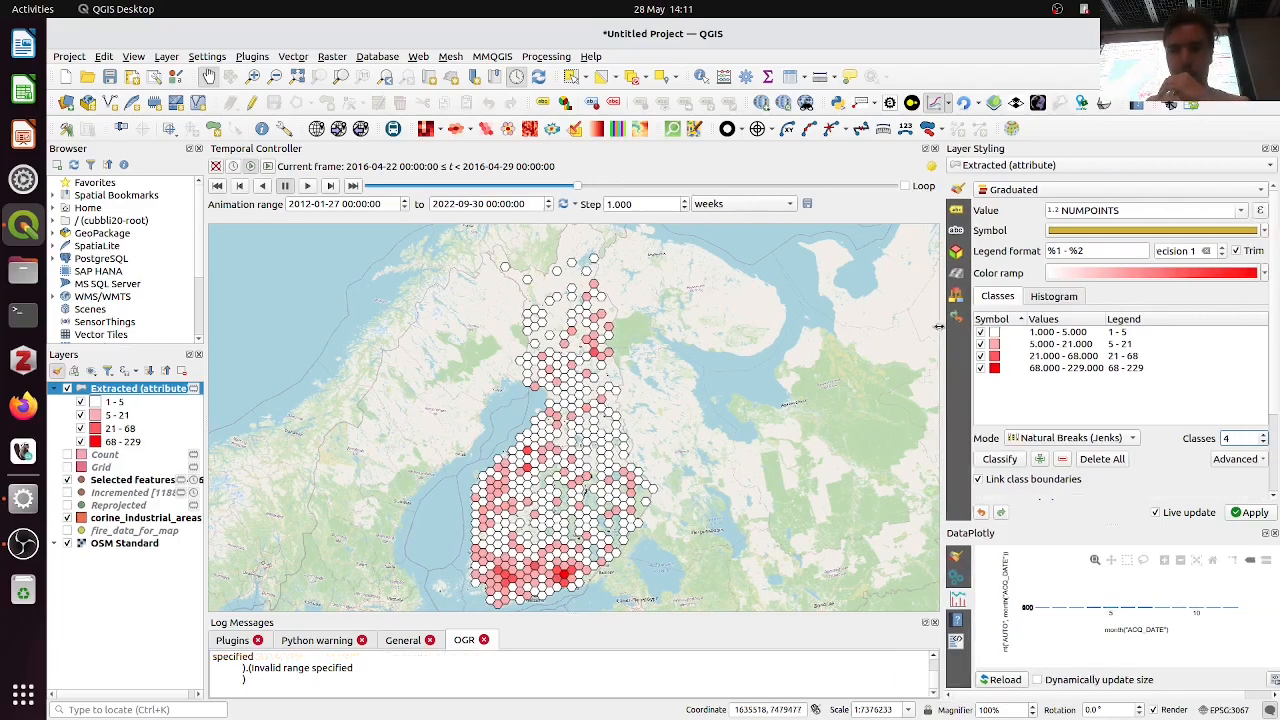
Apply the YlOrBr color ramp to the graduated hexagon classes
click(1265, 273)
mouse_move(1152, 528)
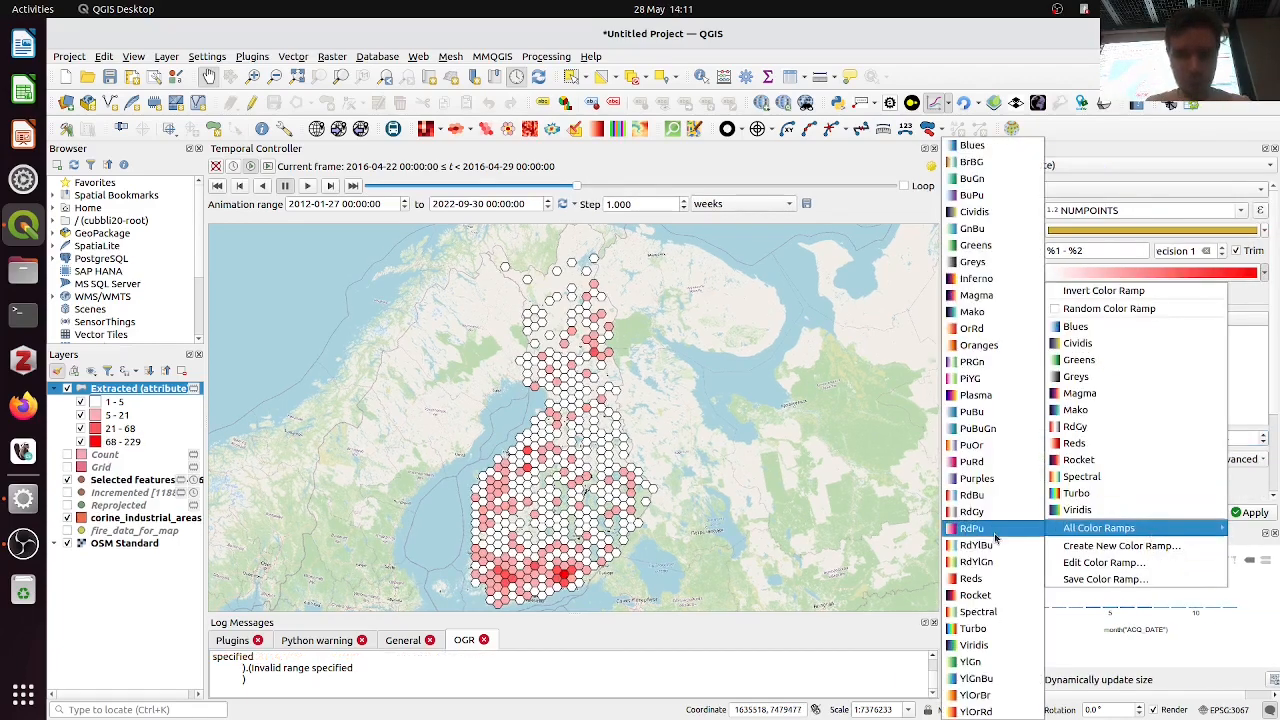
click(975, 695)
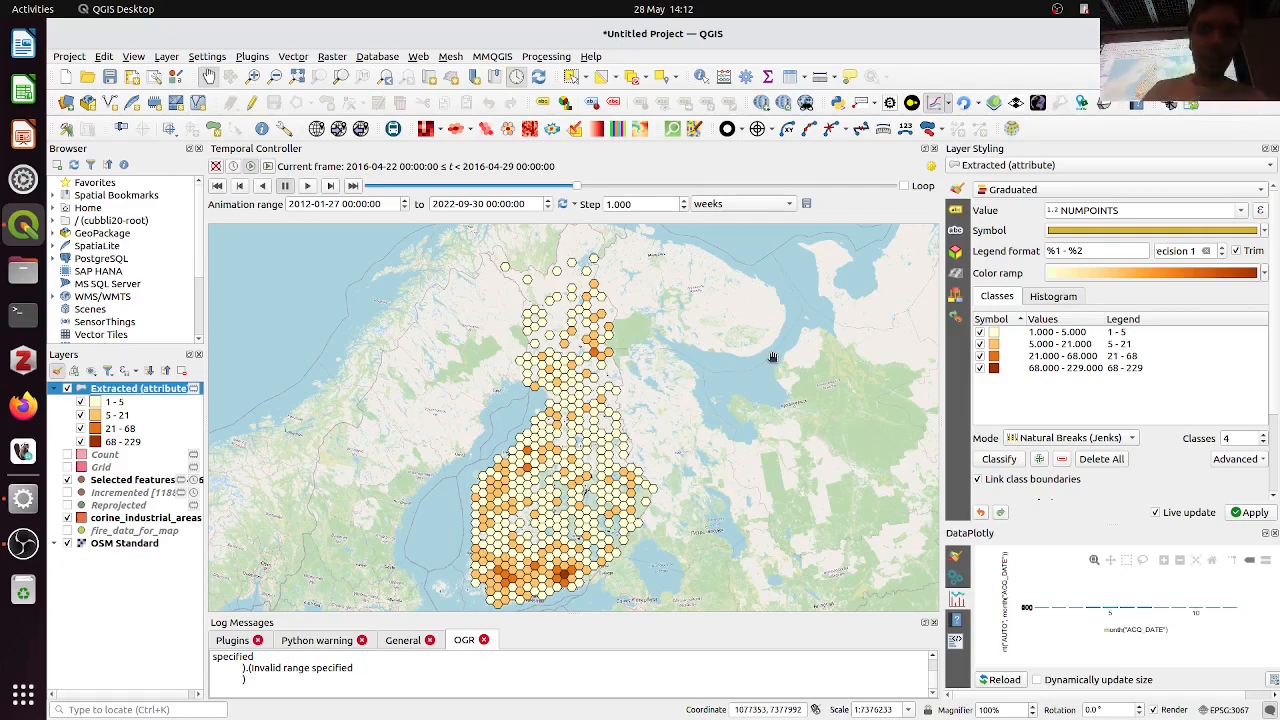
Create a new print layout with the default name and maximize its window
click(69, 57)
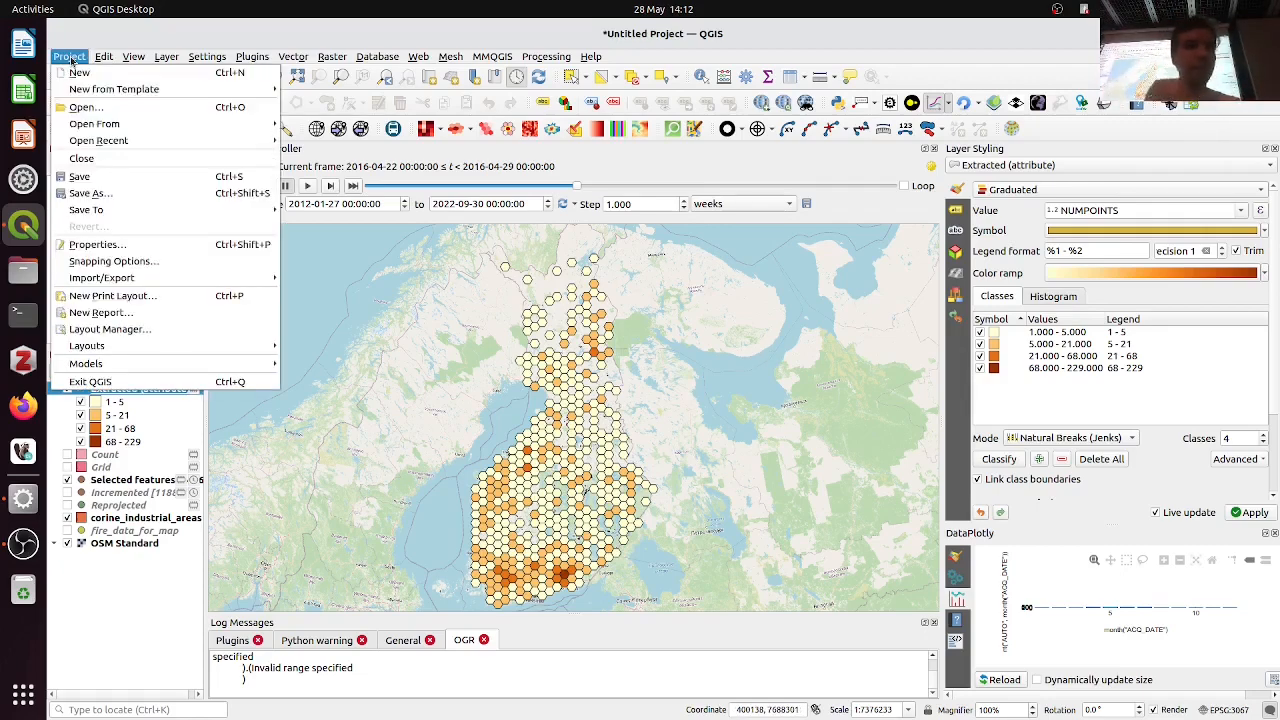
click(171, 295)
click(752, 414)
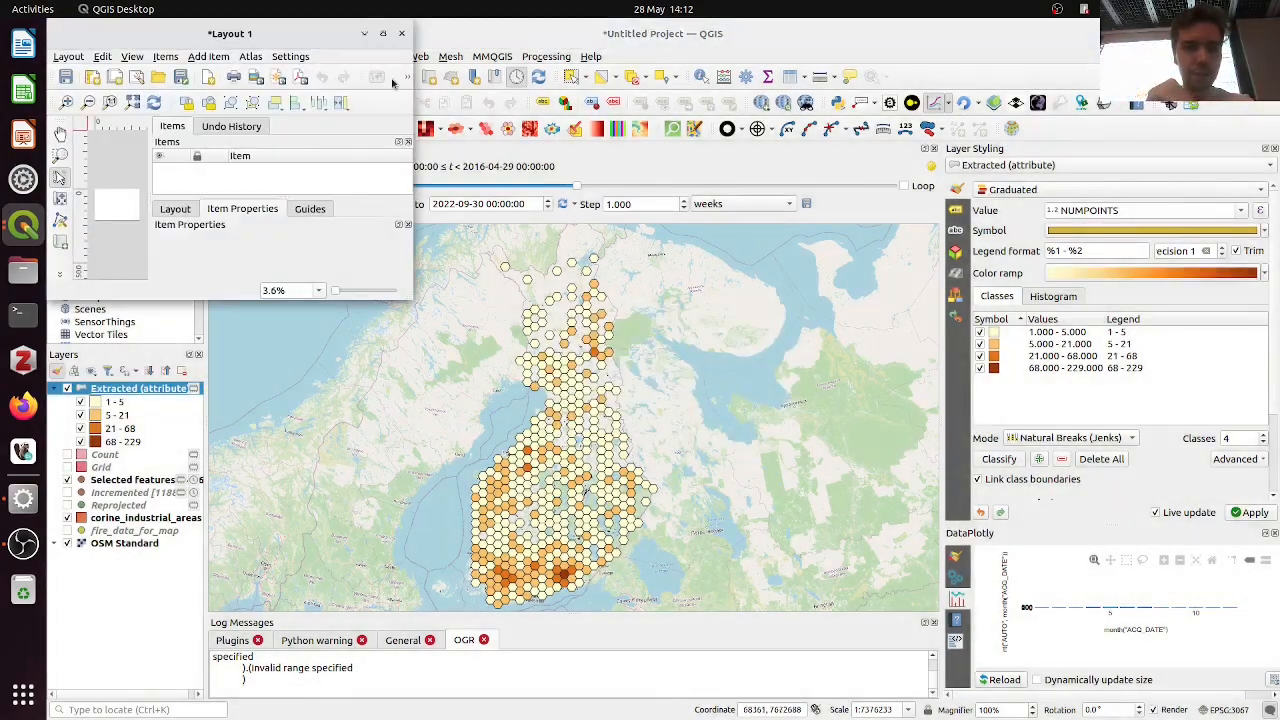
click(382, 33)
scroll(557, 431, up, 3)
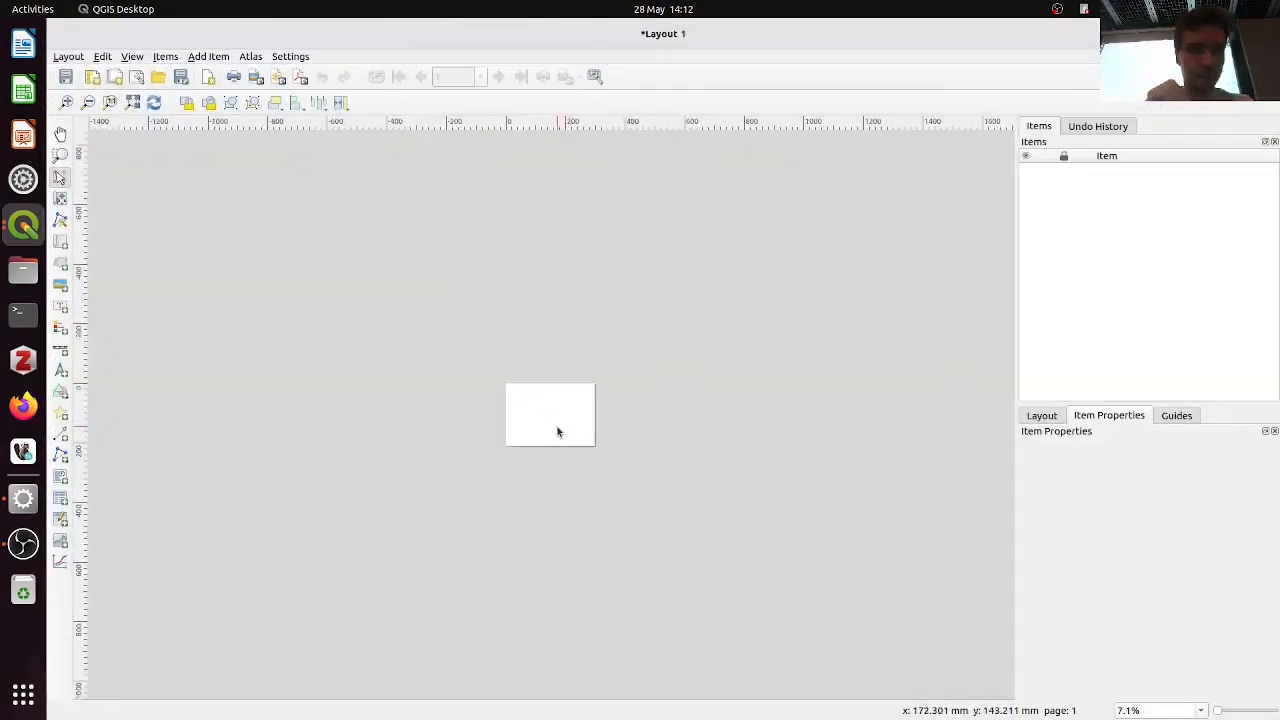
Set the layout page's orientation to Portrait
right_click(537, 403)
click(582, 442)
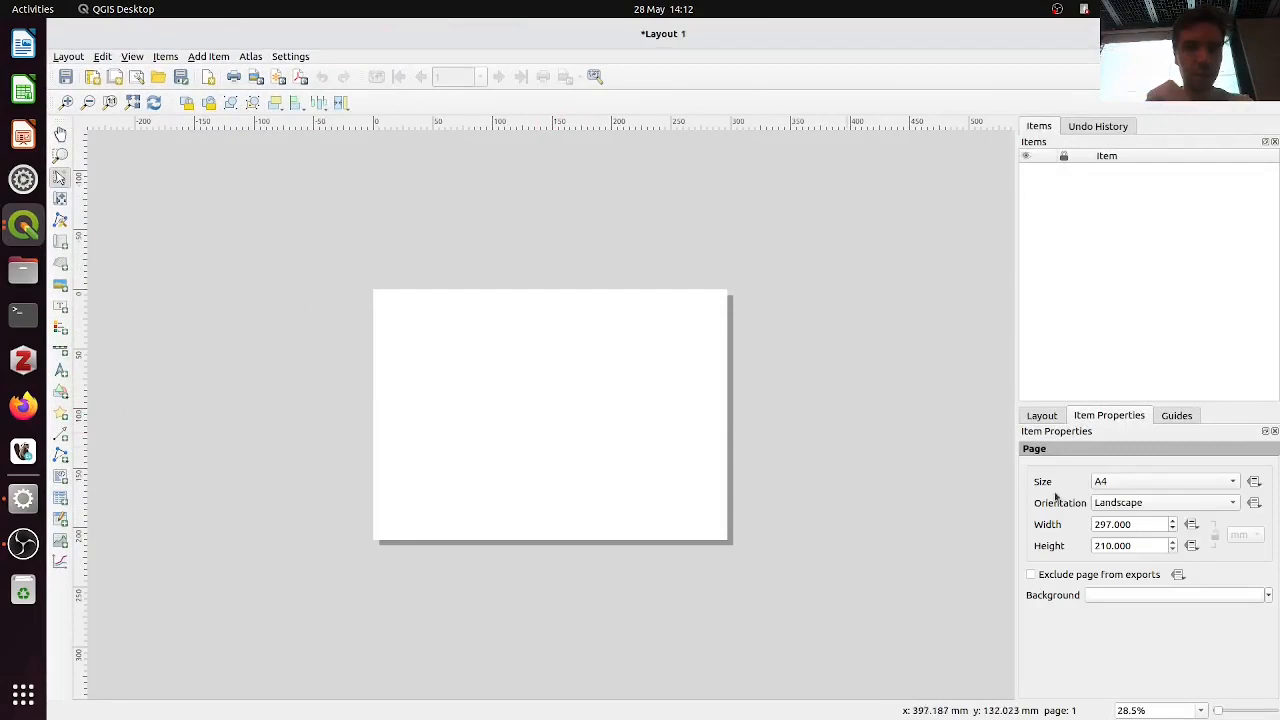
click(1160, 502)
click(1118, 486)
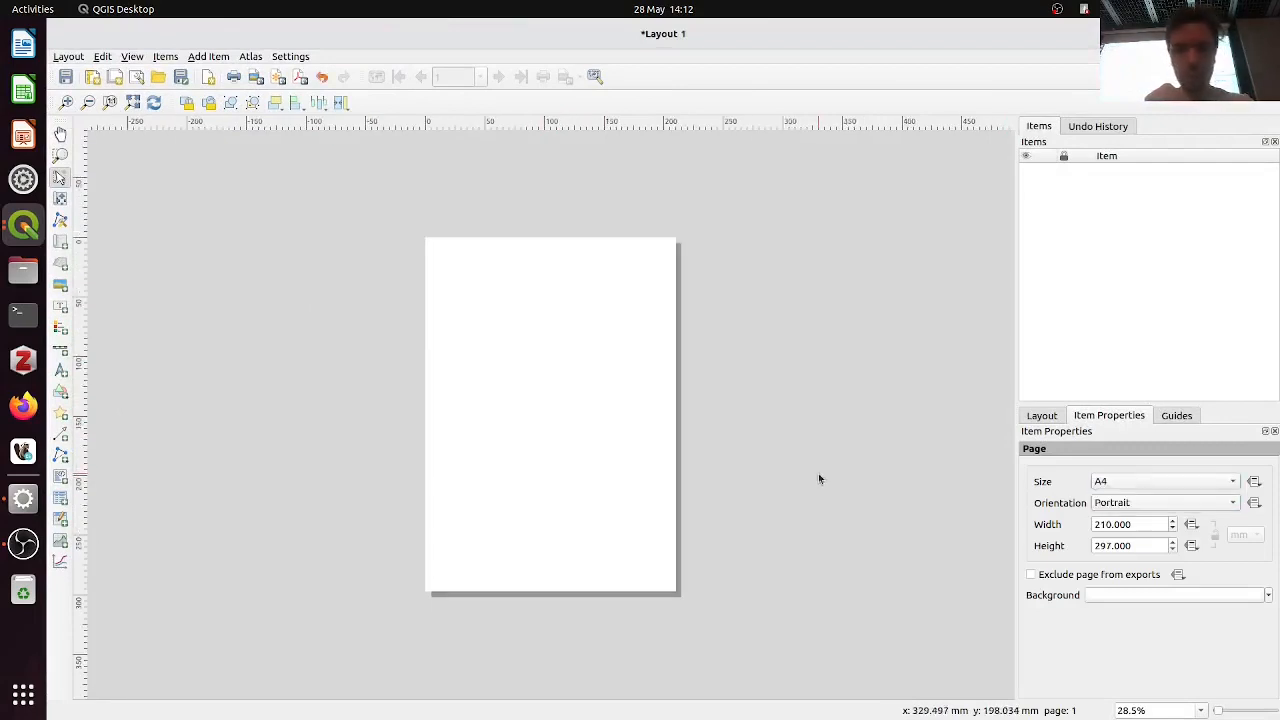
Set the page orientation to Landscape and add a full-height map over roughly the left 60% of the page
click(60, 242)
right_click(507, 298)
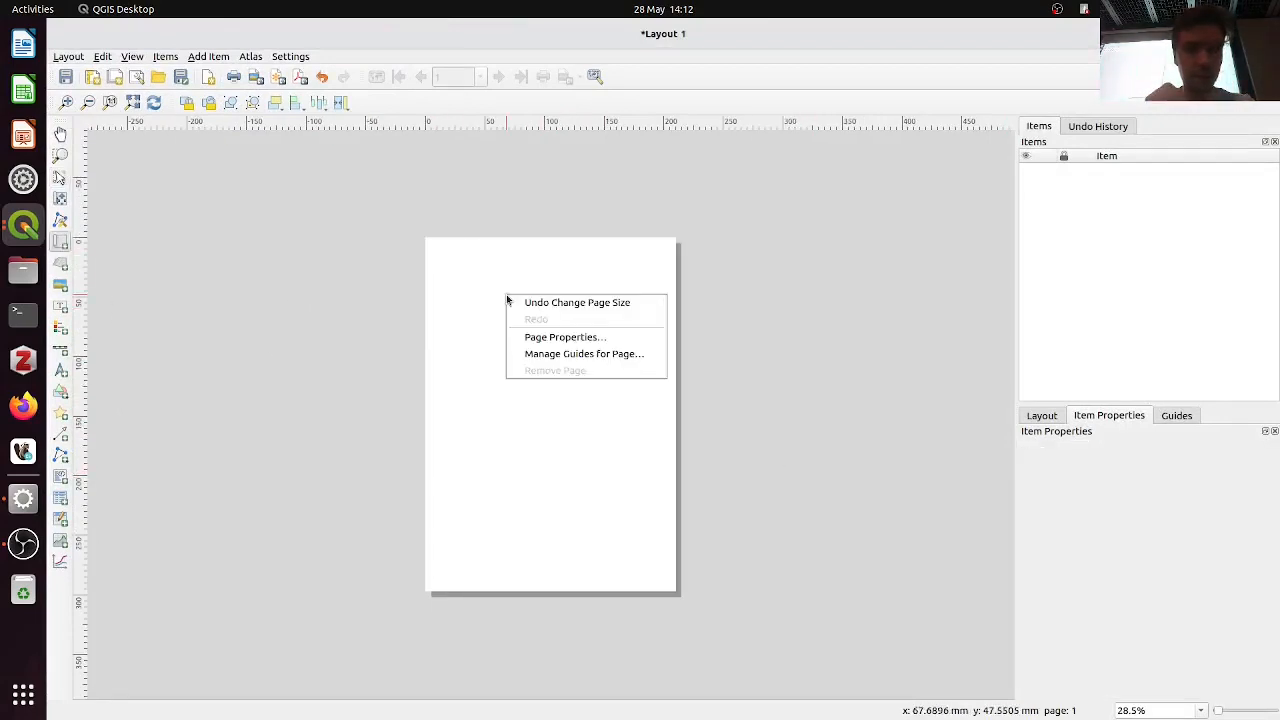
click(545, 336)
click(1112, 497)
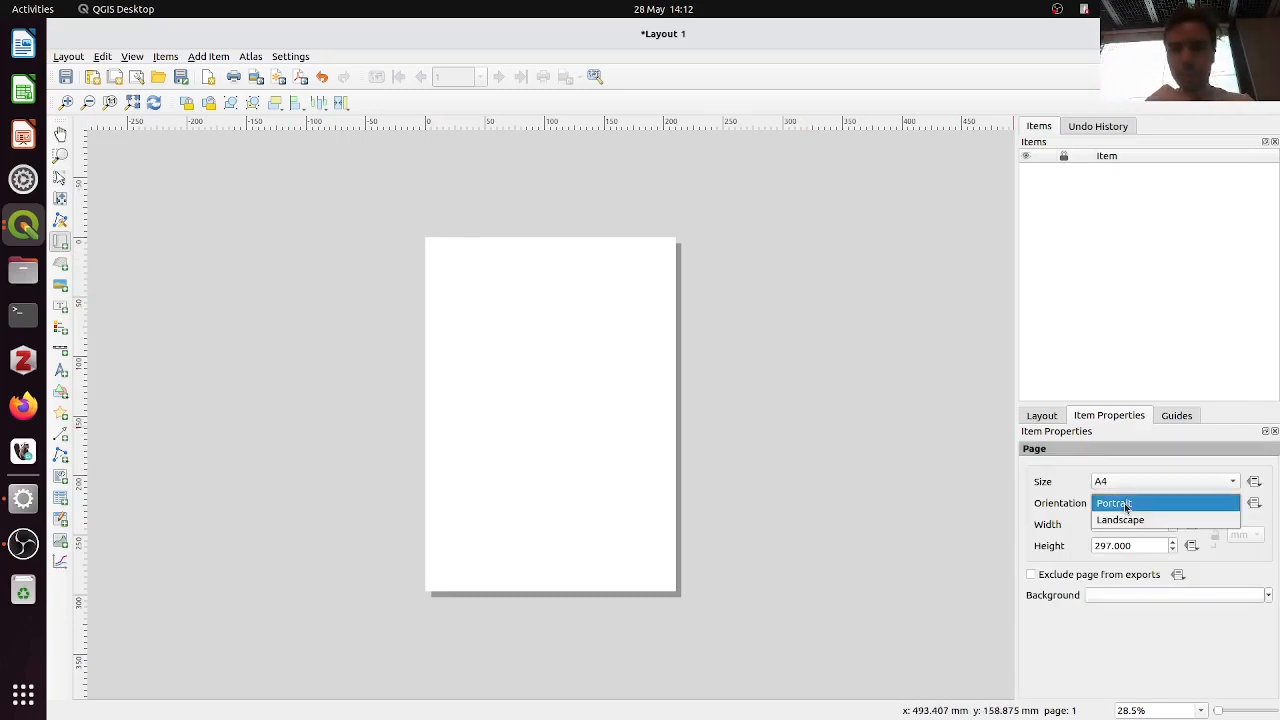
click(1114, 520)
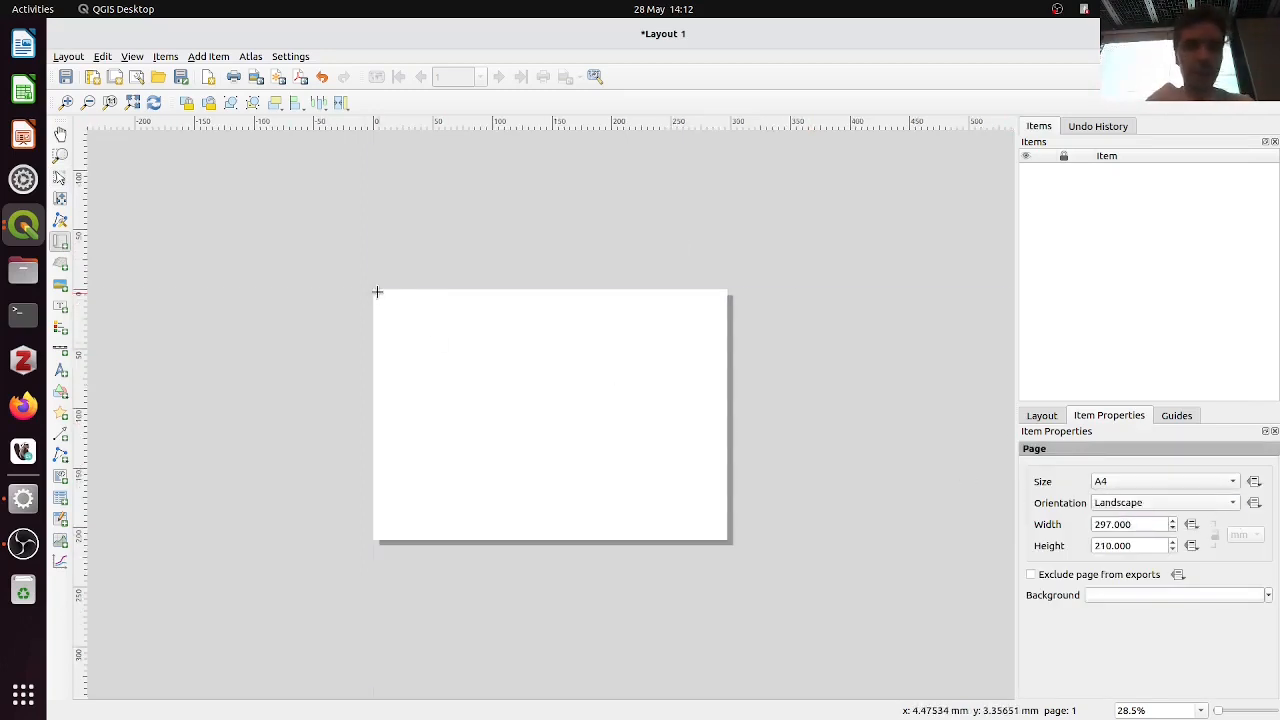
drag(375, 290, 591, 538)
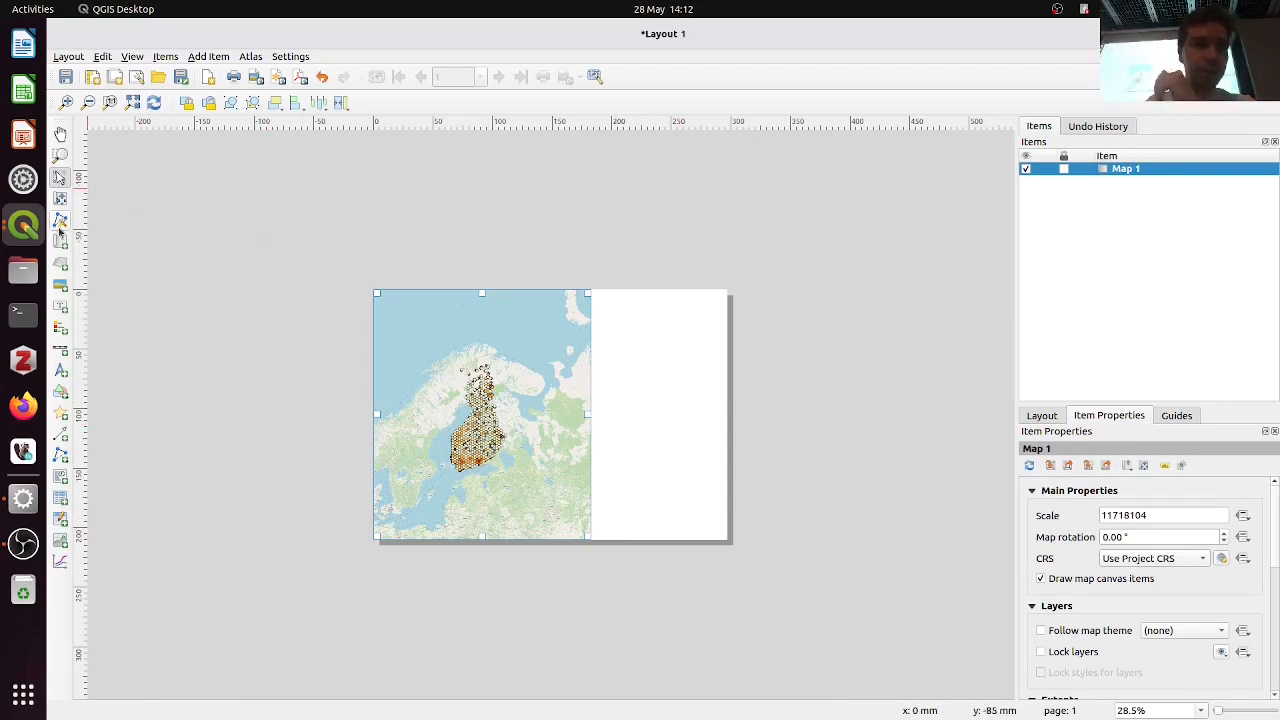
Set the layout map's scale to 7718104
click(59, 199)
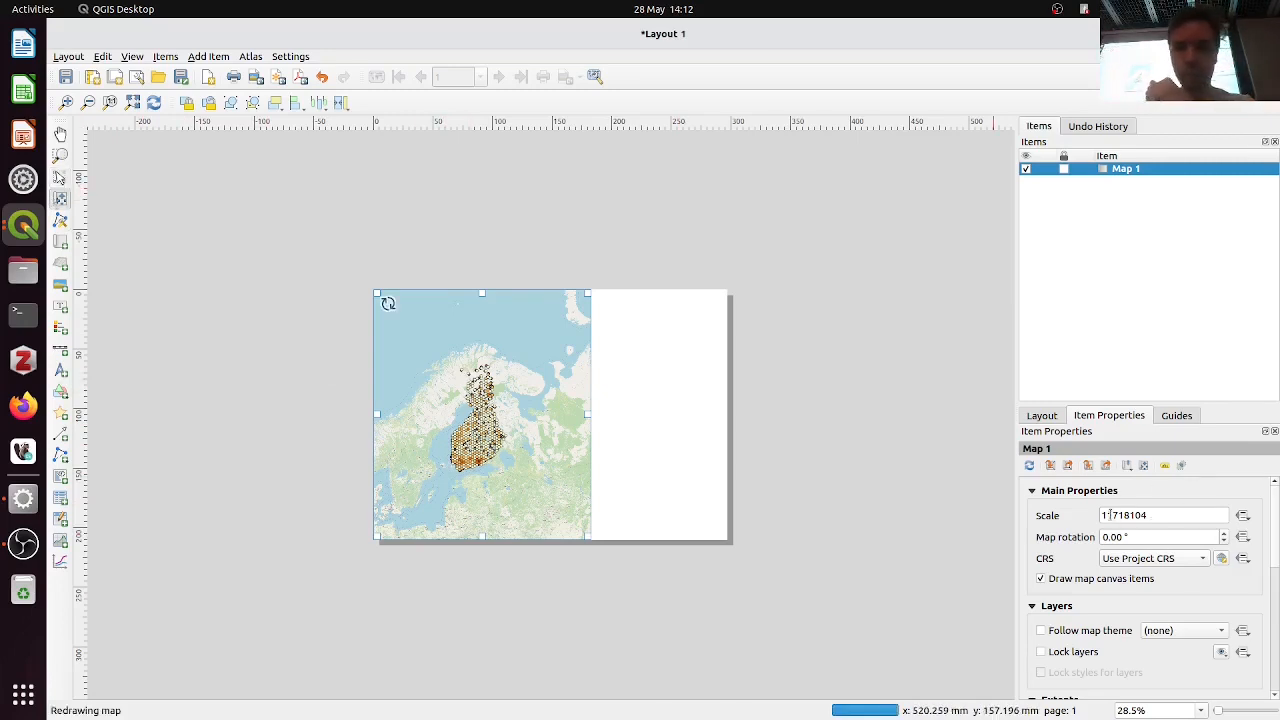
drag(1113, 514, 1092, 518)
text(7)
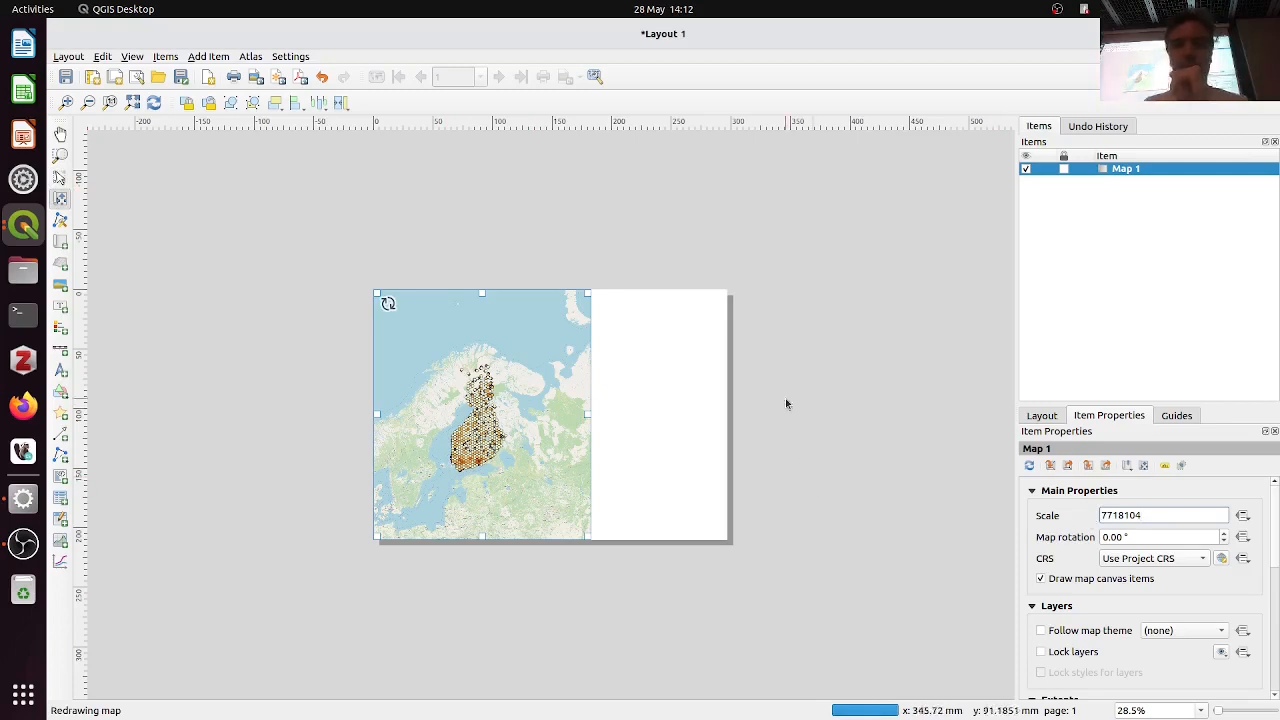
Switch to the Jupyter notebook in Firefox to examine the example hexbin map and its legend, and return to the print layout
click(33, 233)
click(118, 182)
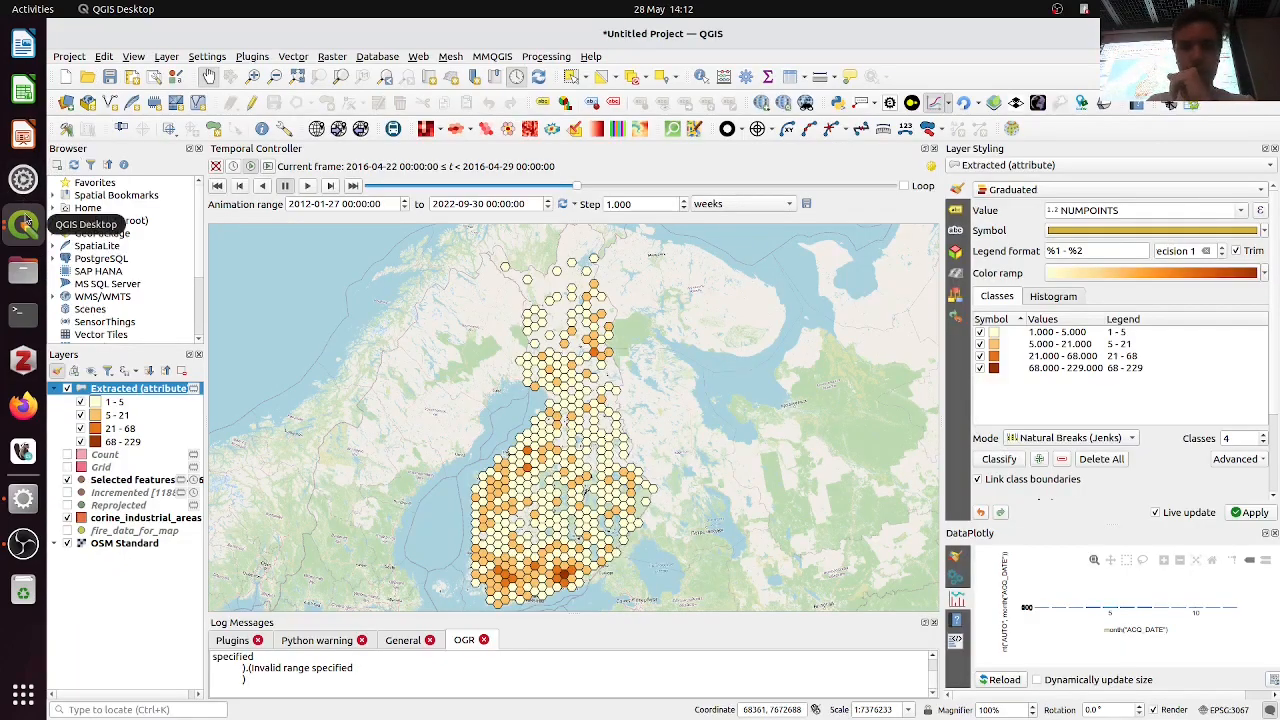
click(24, 497)
scroll(603, 408, down, 4)
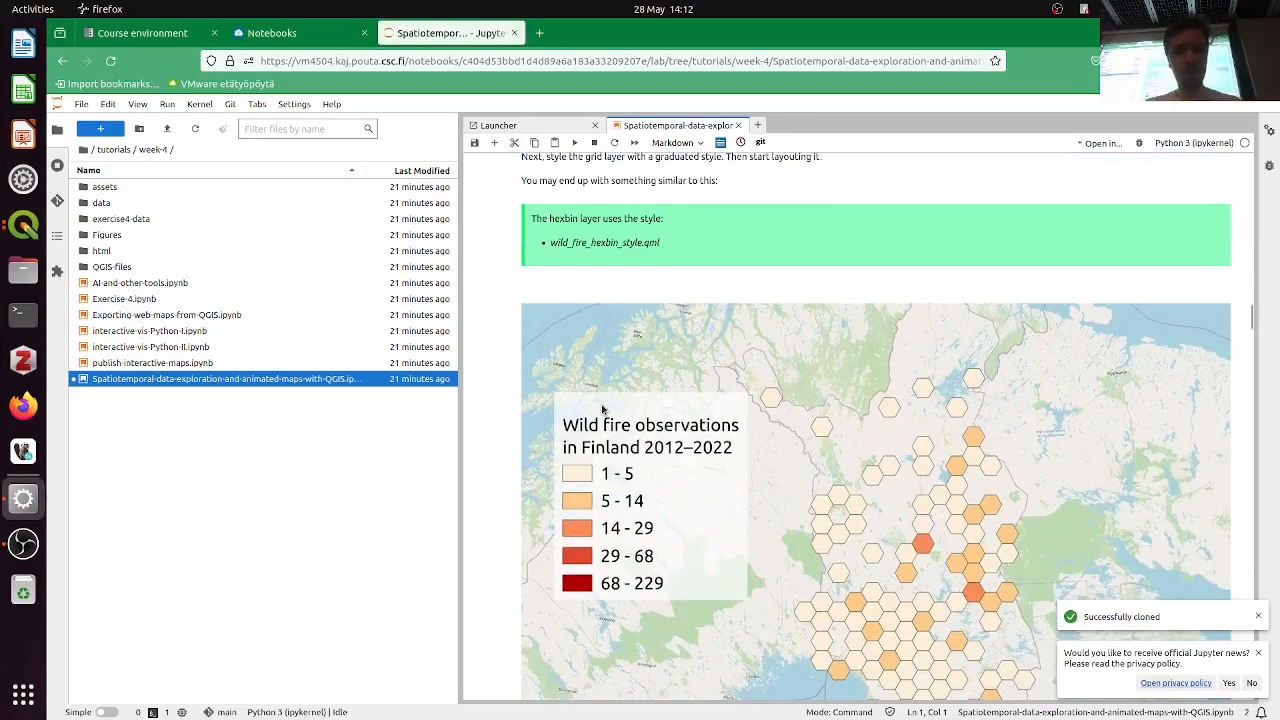
scroll(602, 408, up, 2)
click(24, 224)
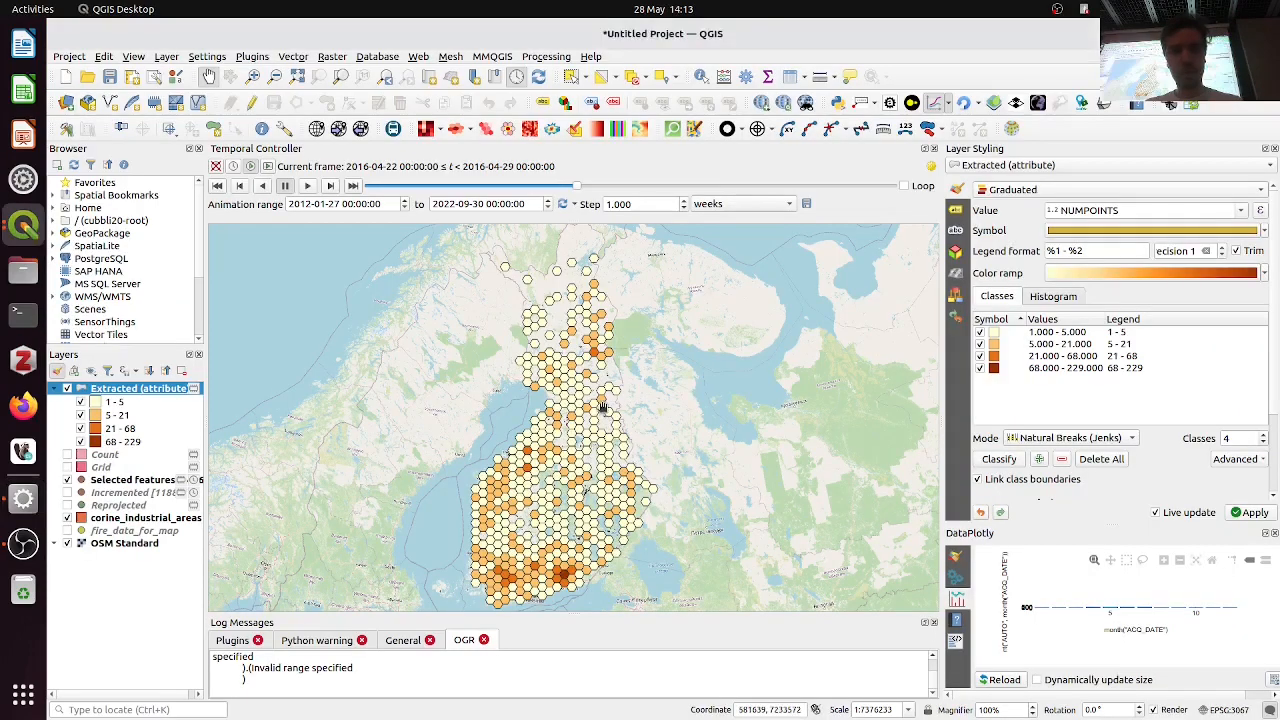
click(24, 224)
click(118, 314)
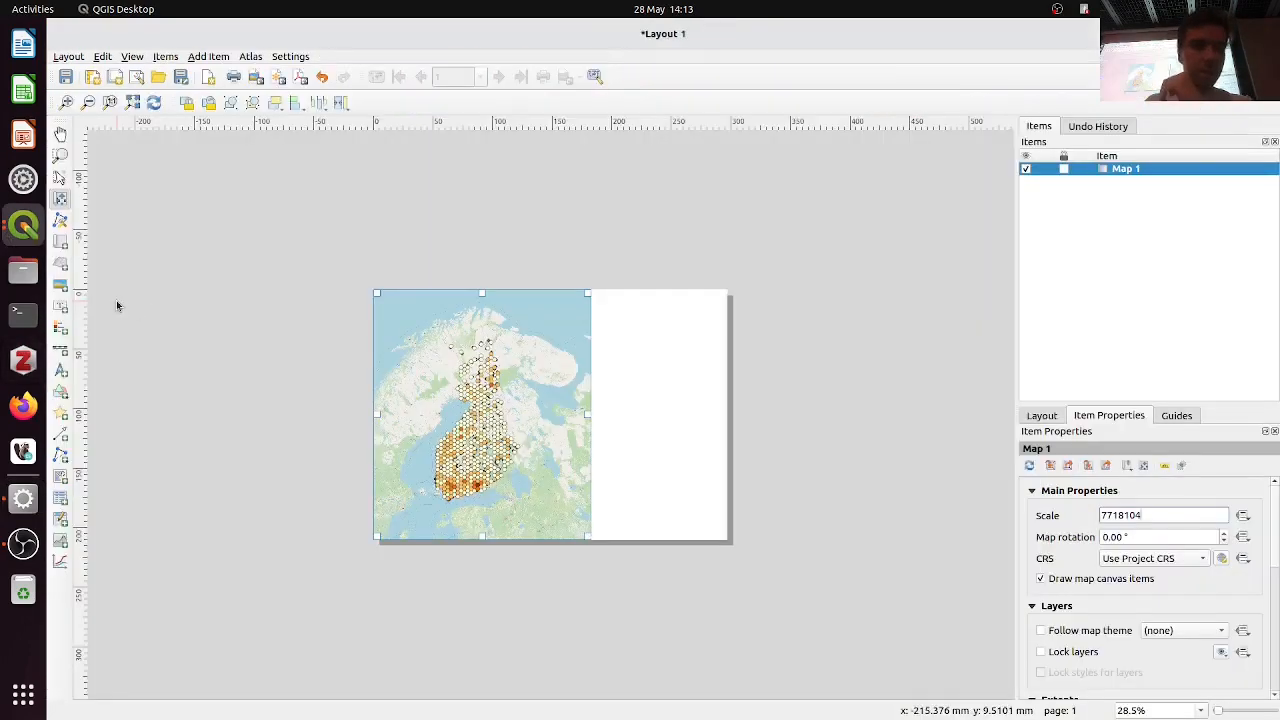
Set the layout map's scale to 6718104
click(1108, 515)
key(BackSpace)
text(6)
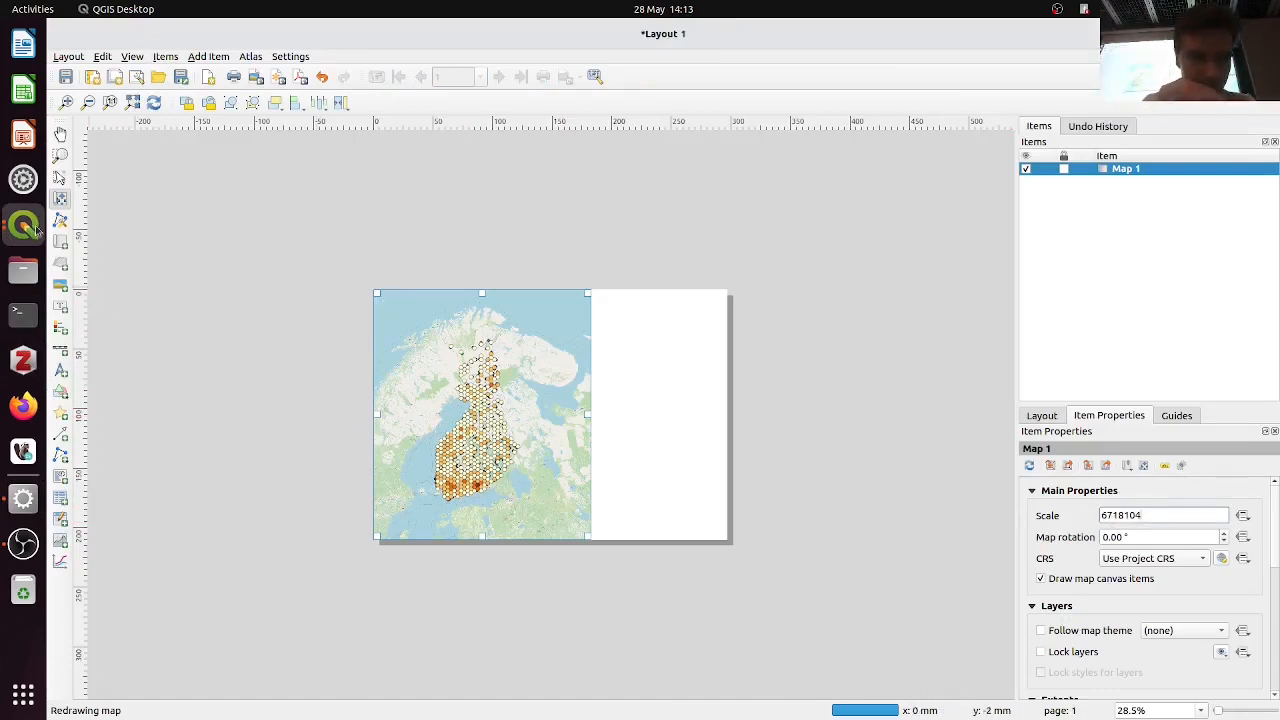
Hide the Selected features and corine_industrial_areas layers in the main project and refresh the print layout
click(33, 229)
click(112, 178)
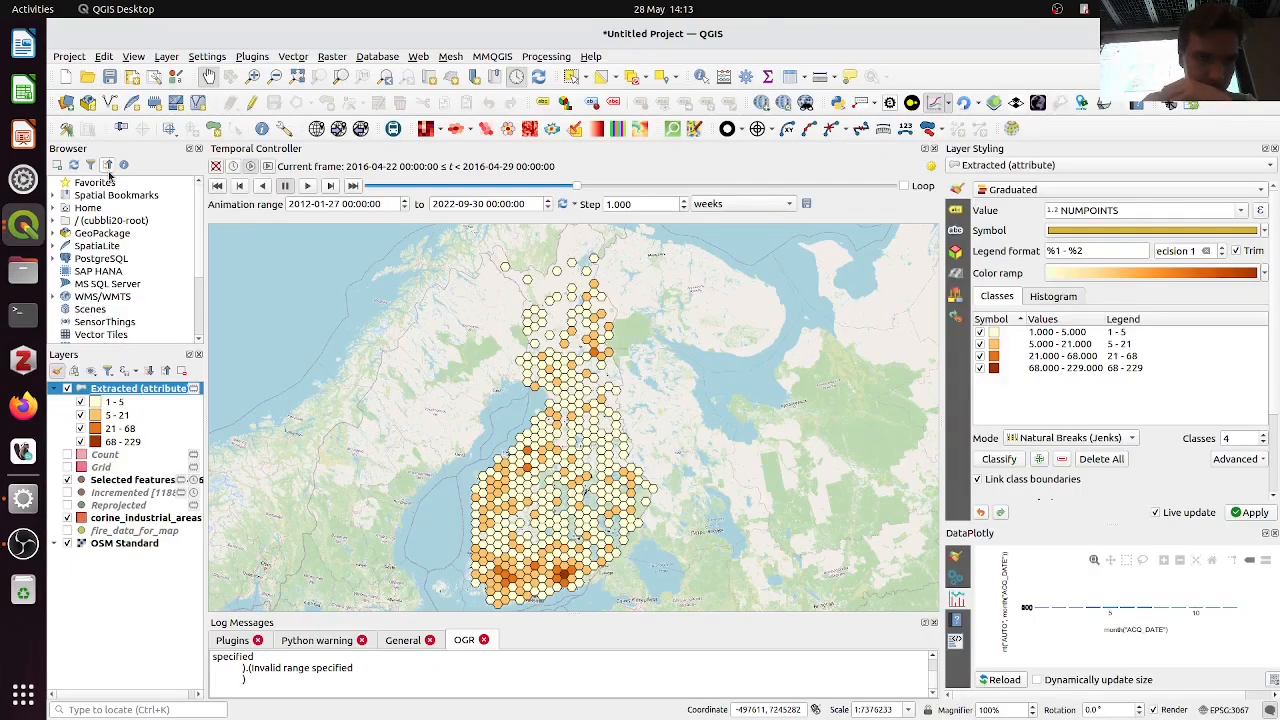
click(68, 480)
click(67, 518)
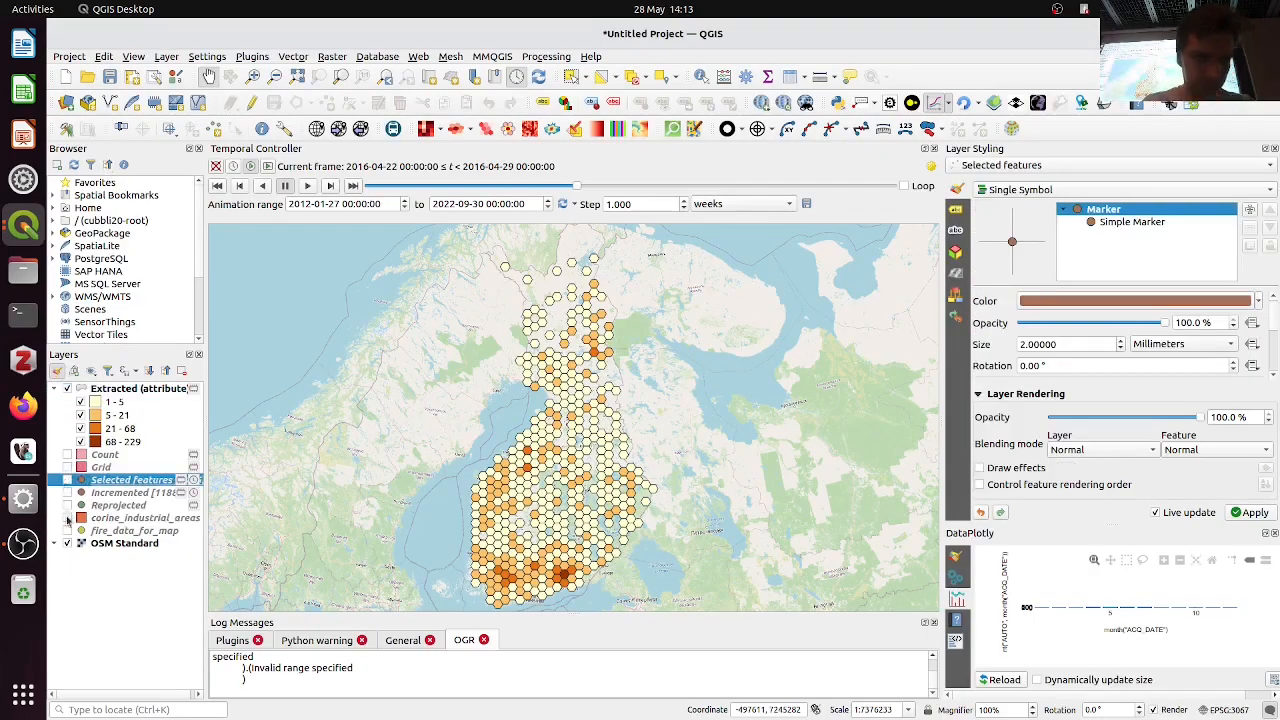
key(alt+Tab)
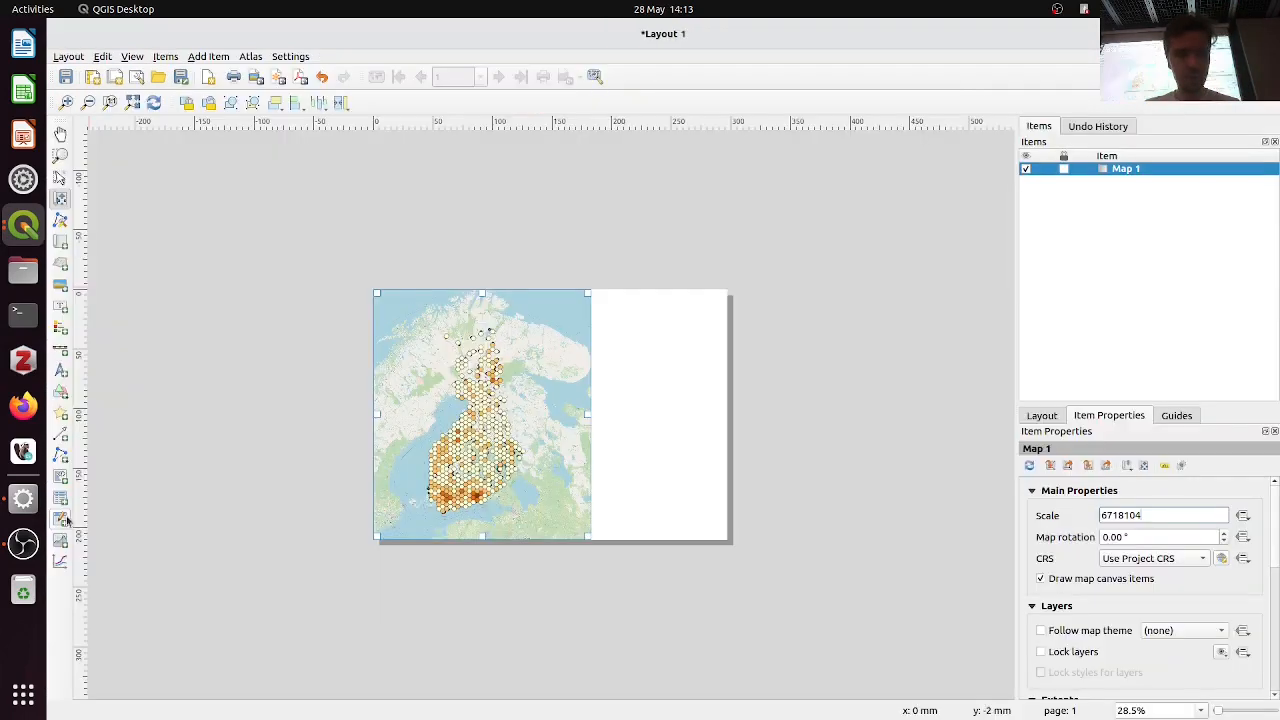
click(153, 104)
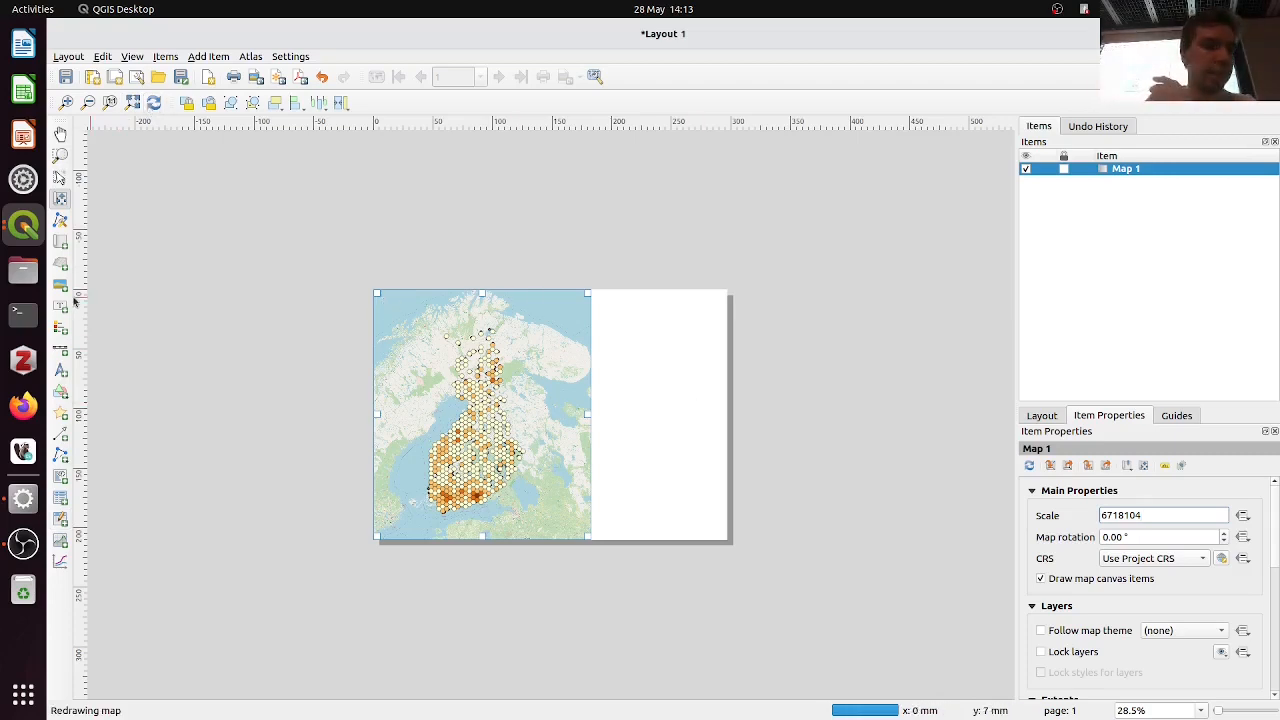
Add a legend to the layout and move it to the upper part of the map's left edge
click(61, 329)
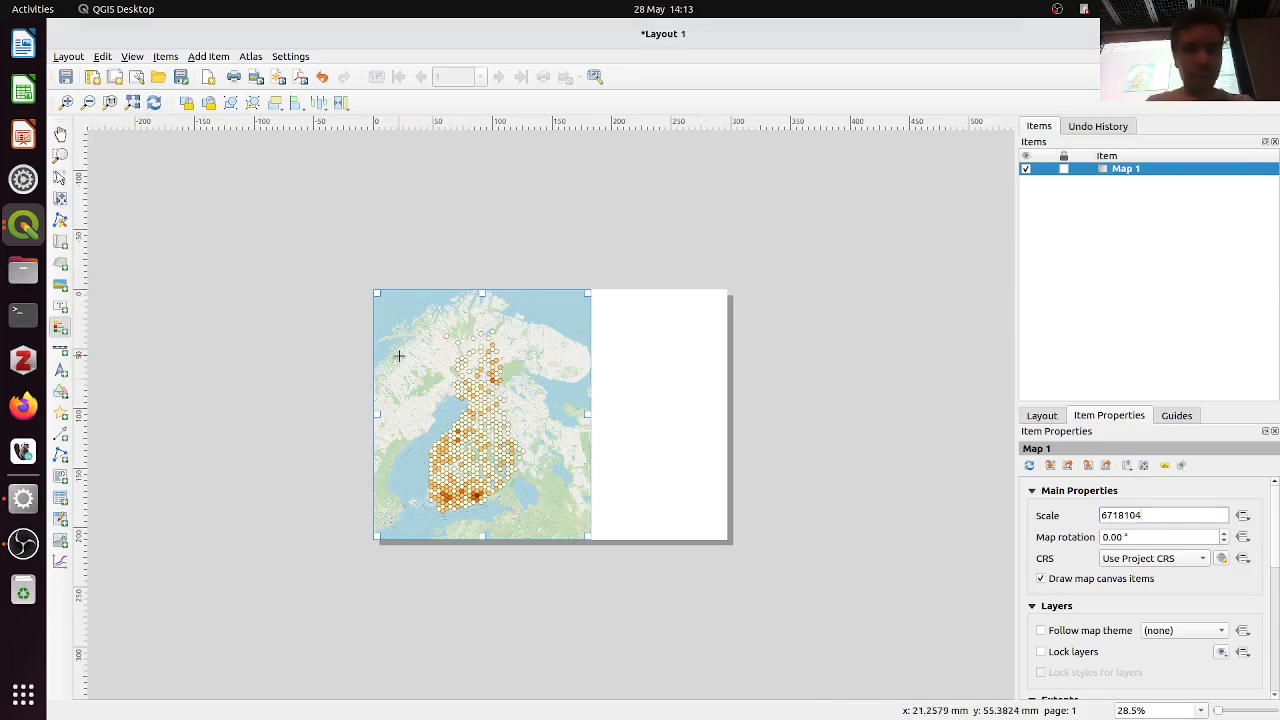
click(402, 358)
click(784, 461)
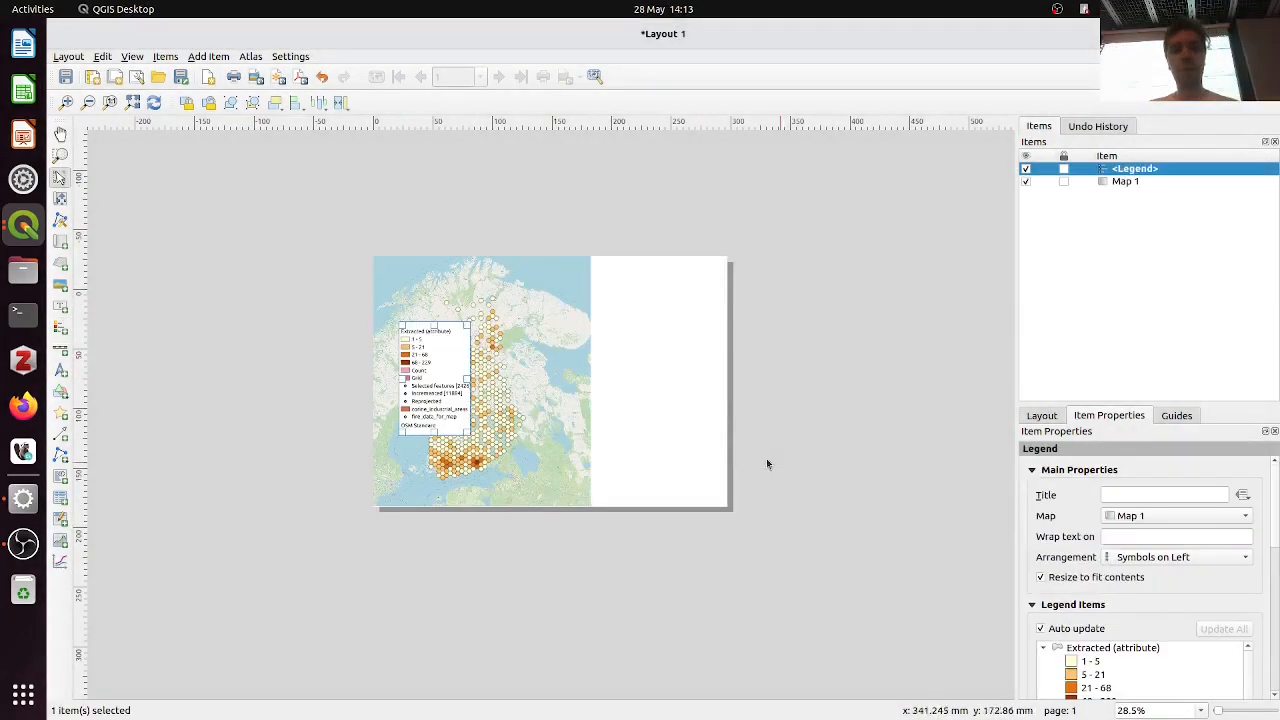
drag(460, 358, 418, 331)
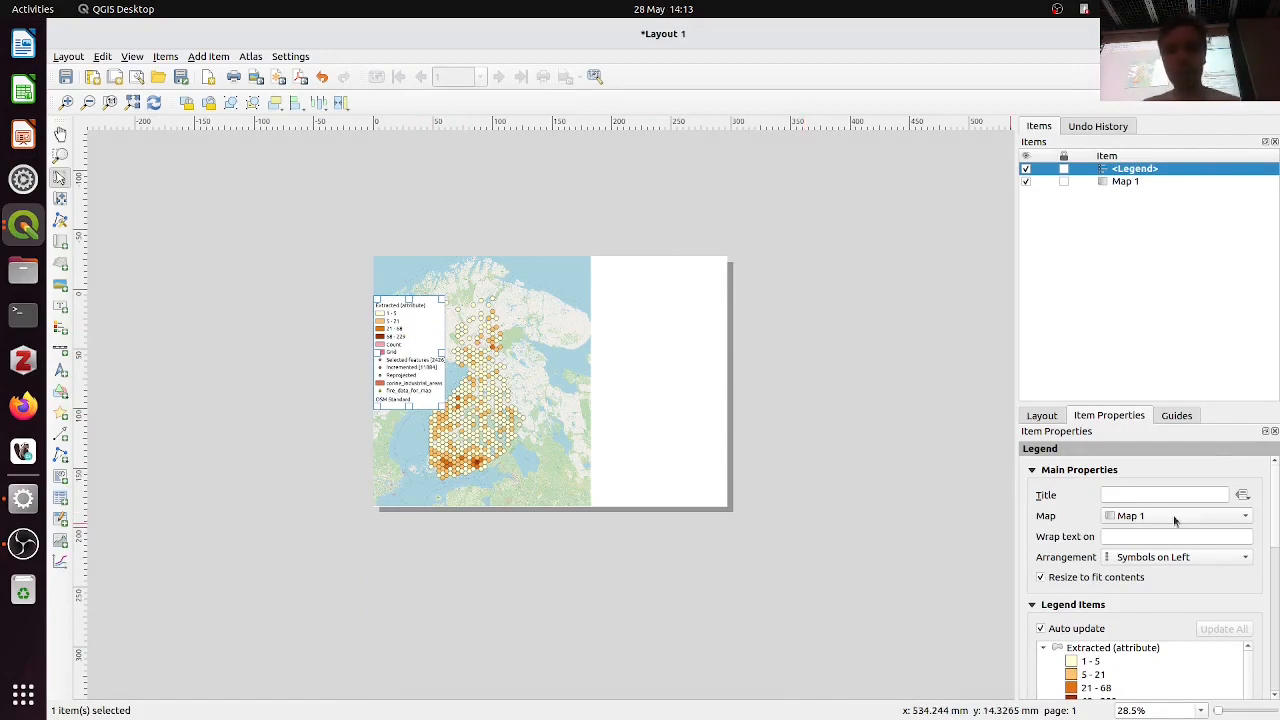
Disable the legend's auto update to remove all entries from Count through OSM Standard, and nudge the legend slightly inward from the map's left edge
scroll(1094, 600, down, 1)
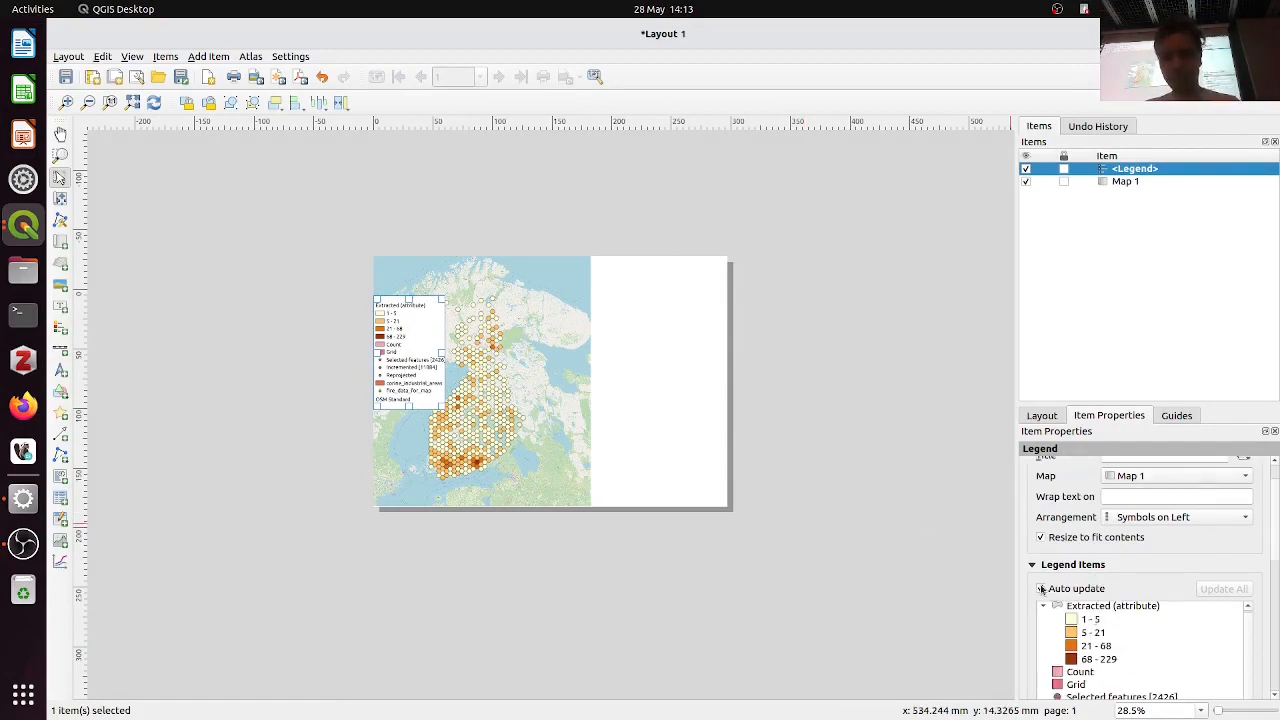
scroll(1138, 583, down, 5)
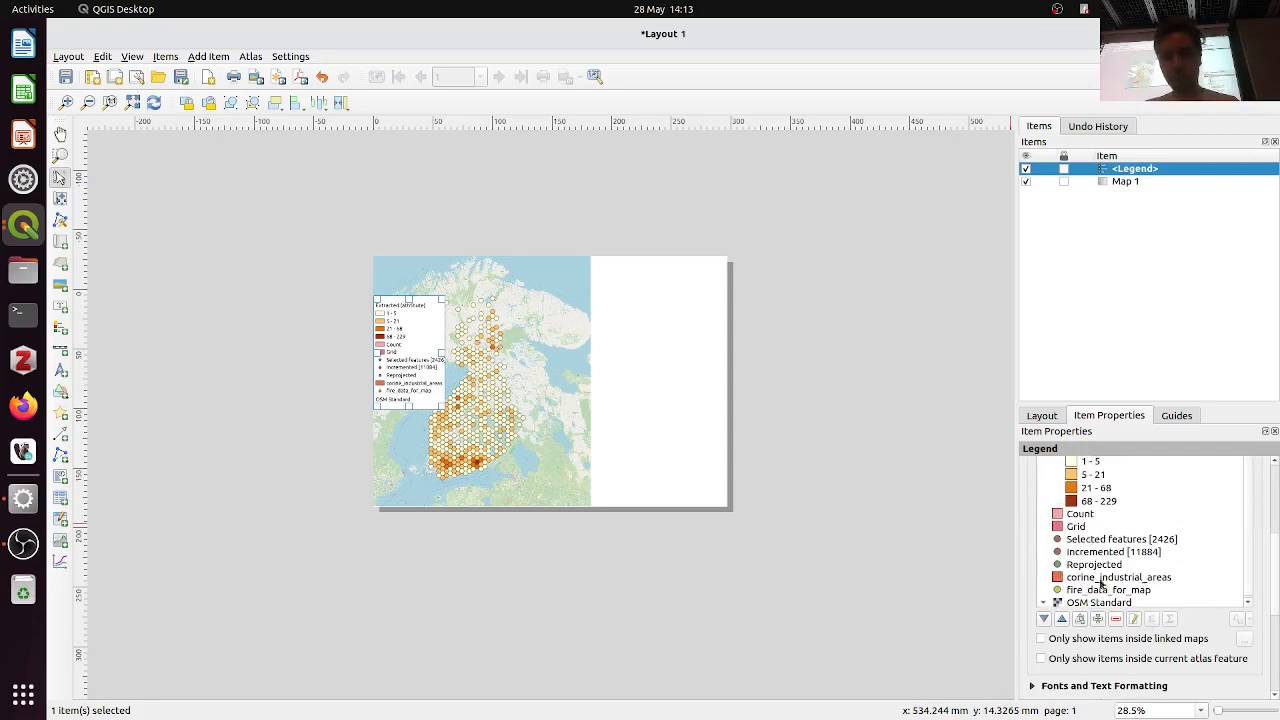
click(1086, 517)
scroll(1105, 592, down, 2)
shift+click(1100, 522)
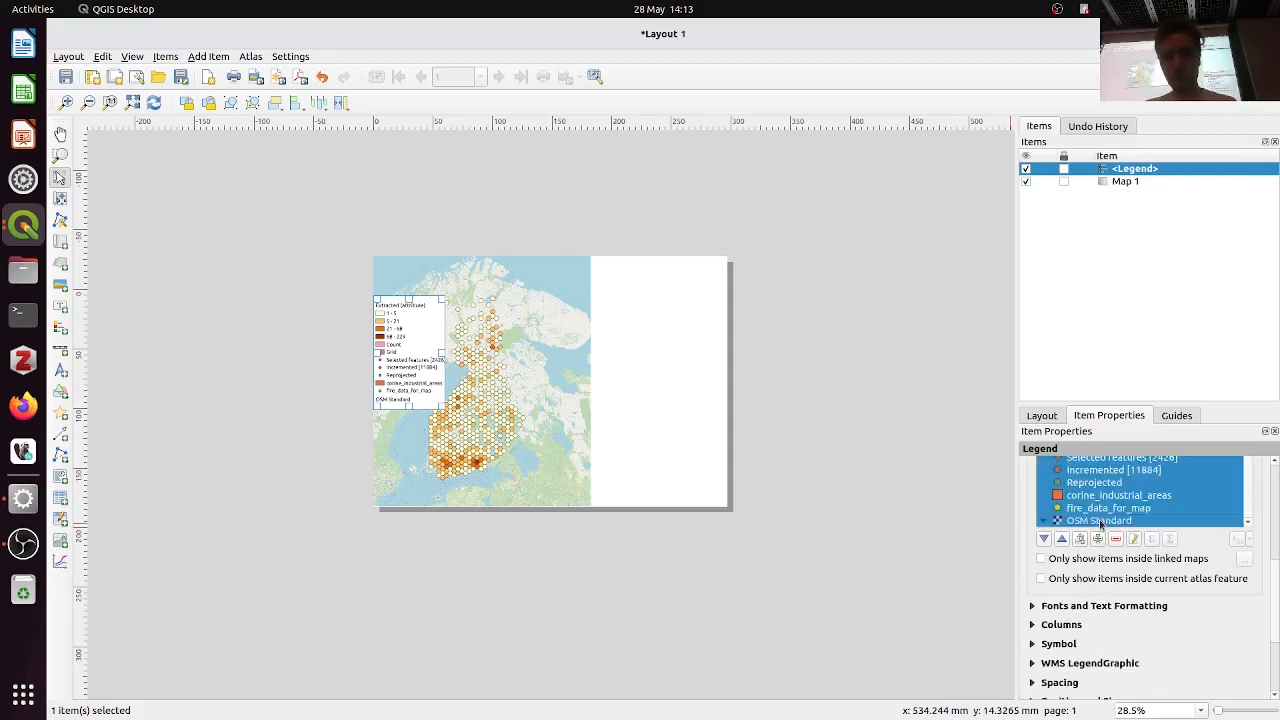
click(1116, 539)
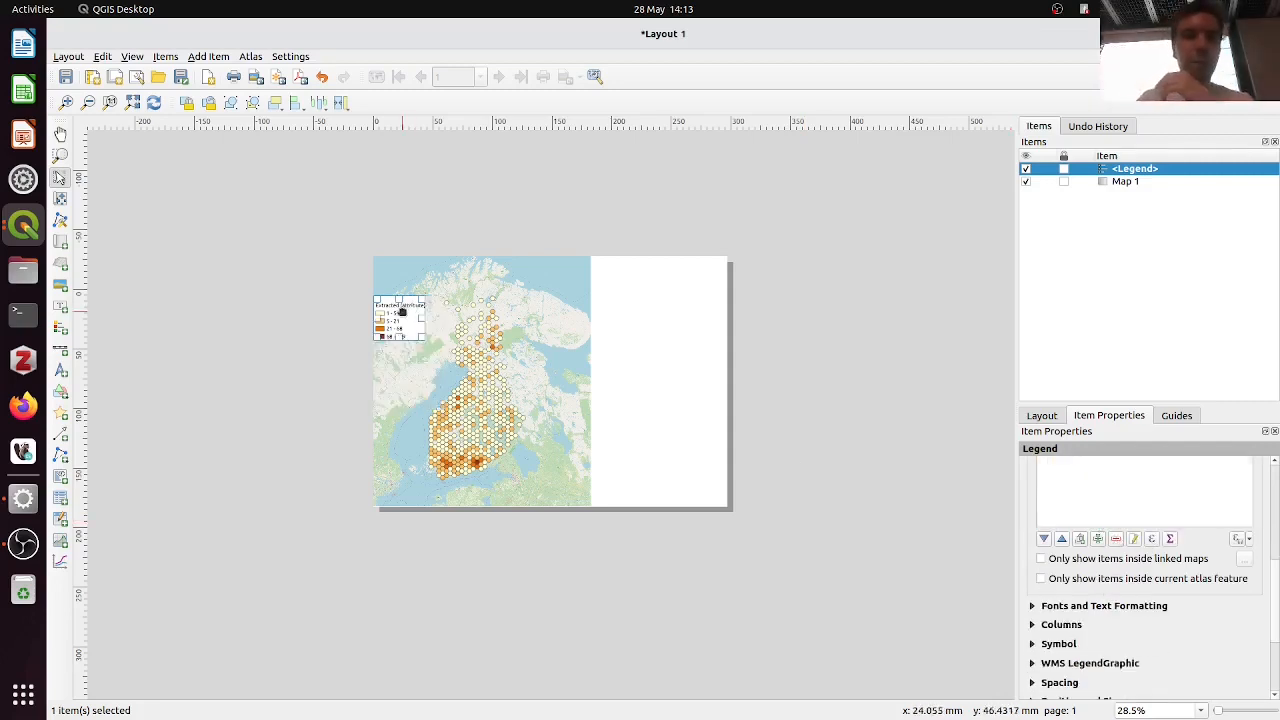
drag(403, 311, 408, 313)
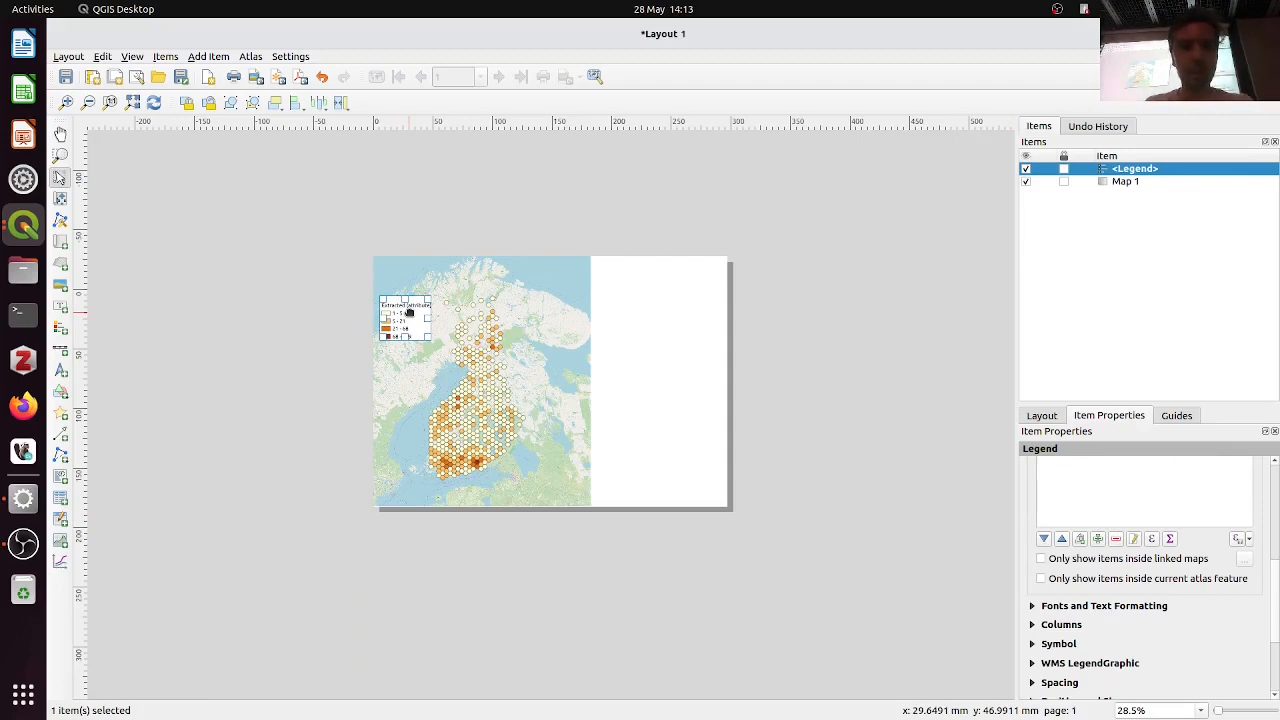
Rename the legend entry "Extracted (attribute)" to "Wildfire observations"
scroll(1116, 542, up, 3)
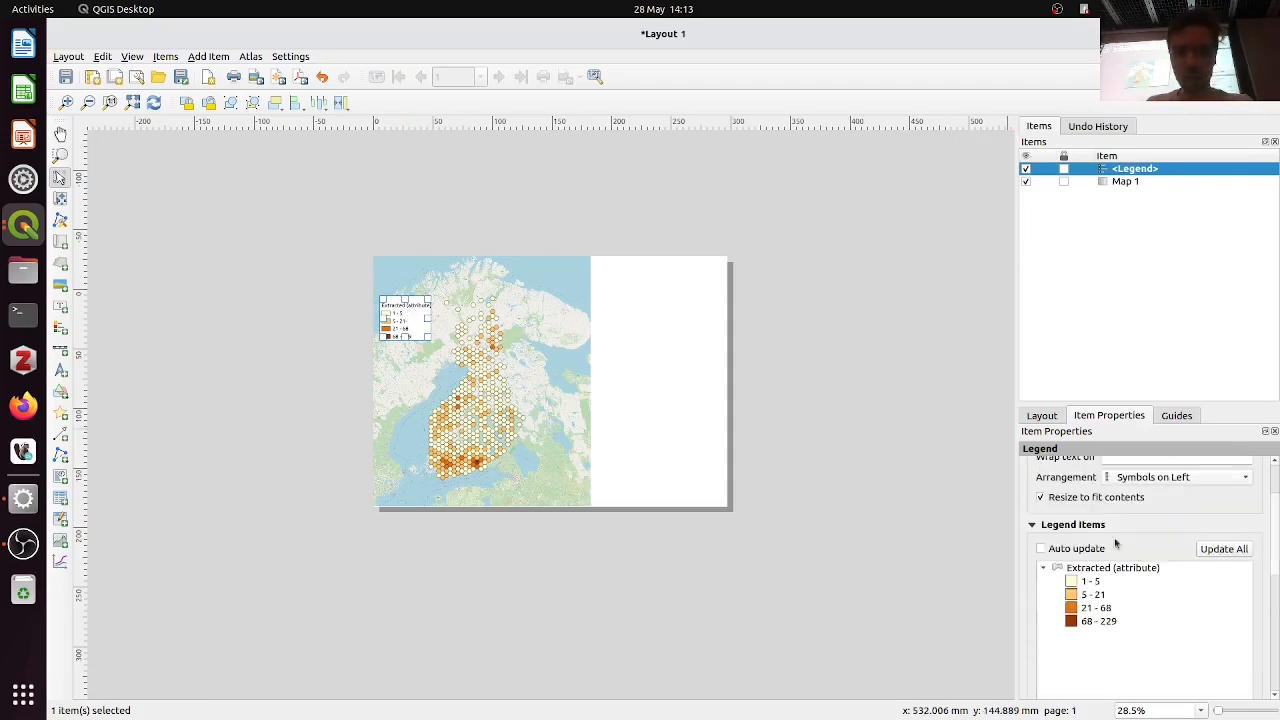
double_click(1128, 570)
key(ctrl+a)
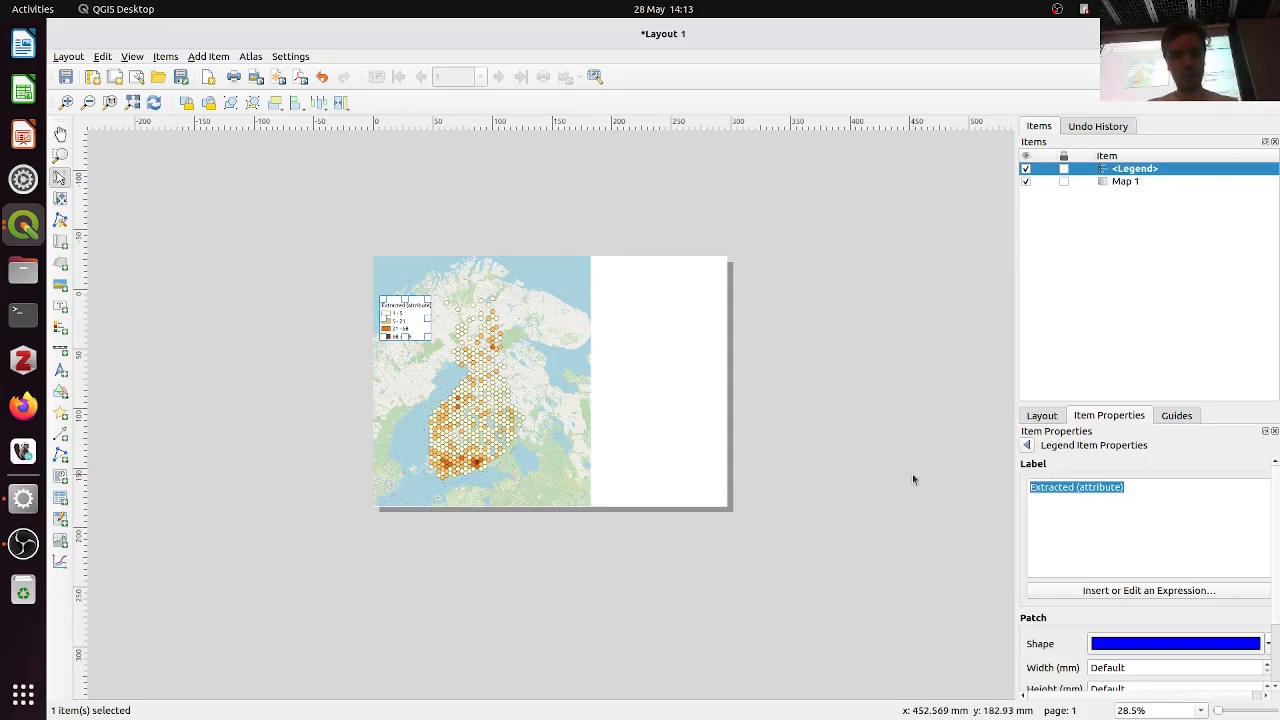
text(Wildfire observations)
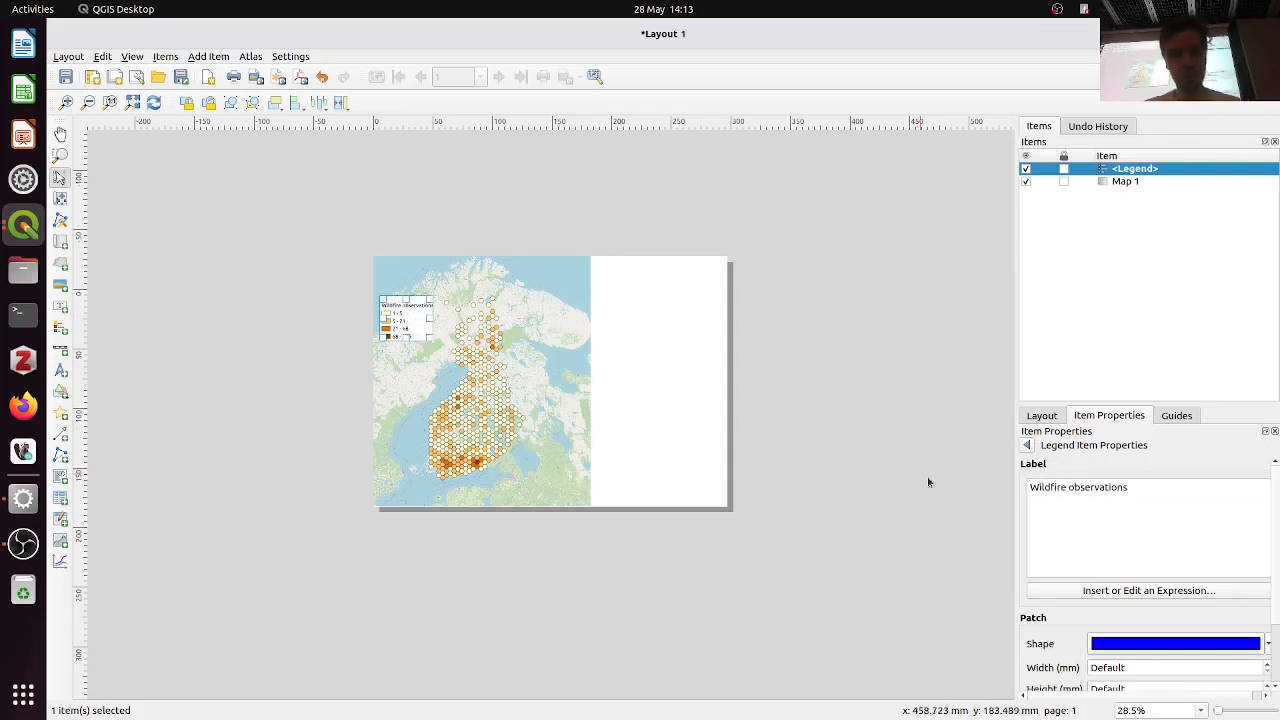
click(927, 426)
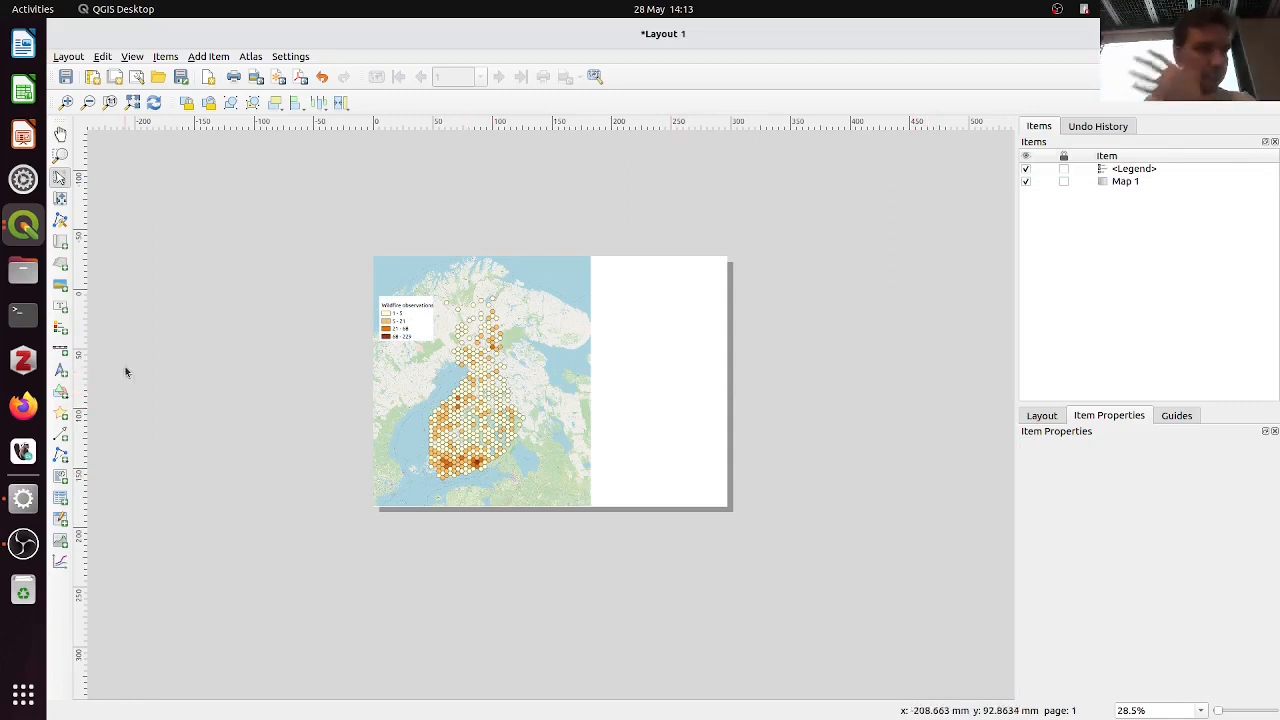
click(61, 564)
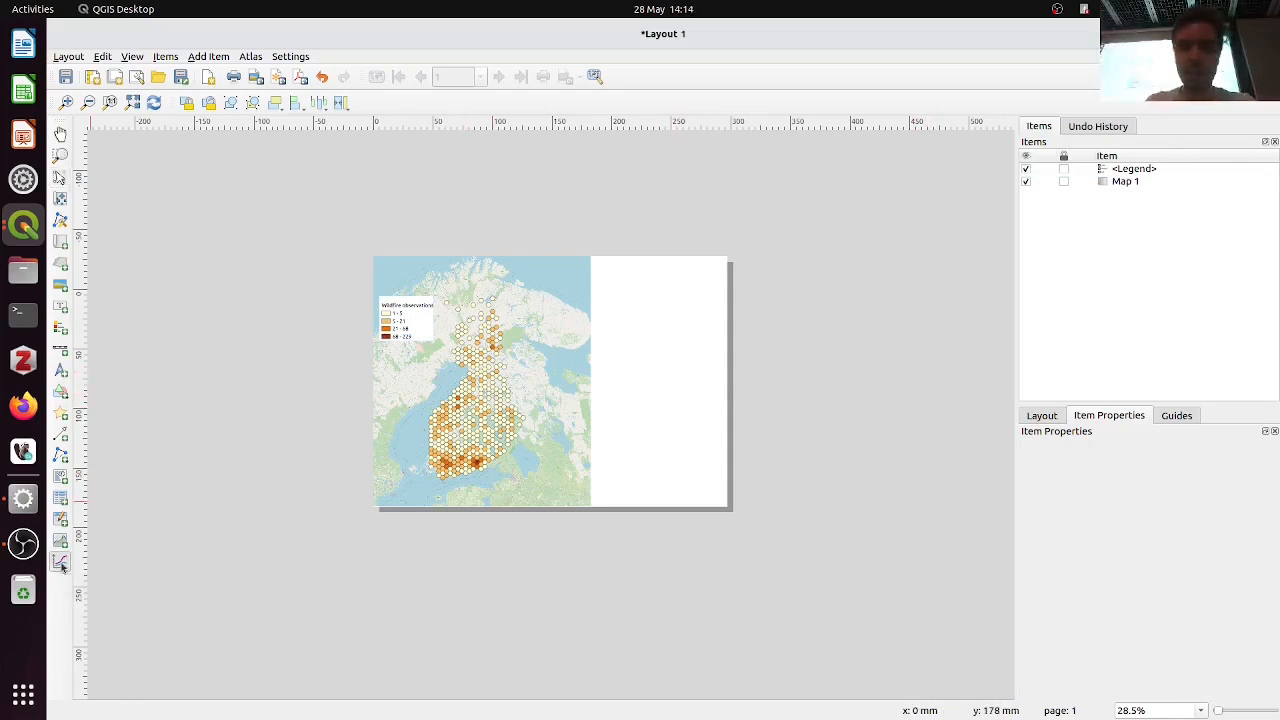
click(603, 296)
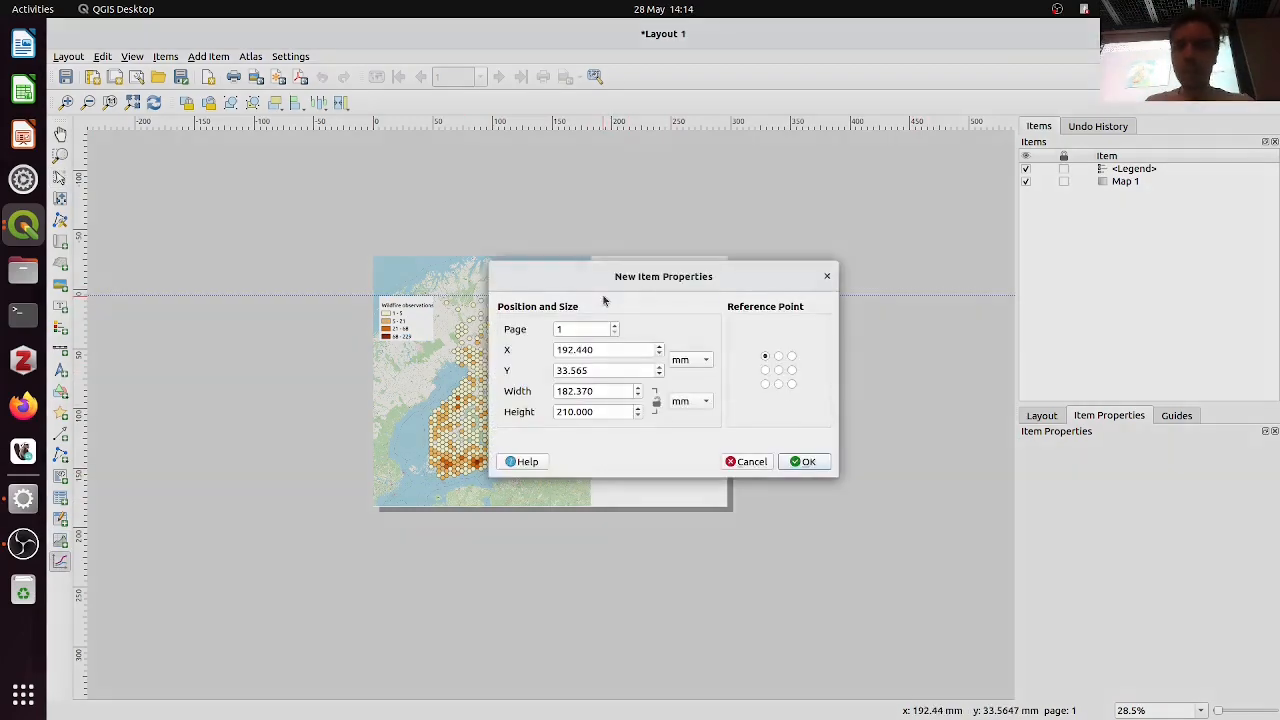
click(749, 462)
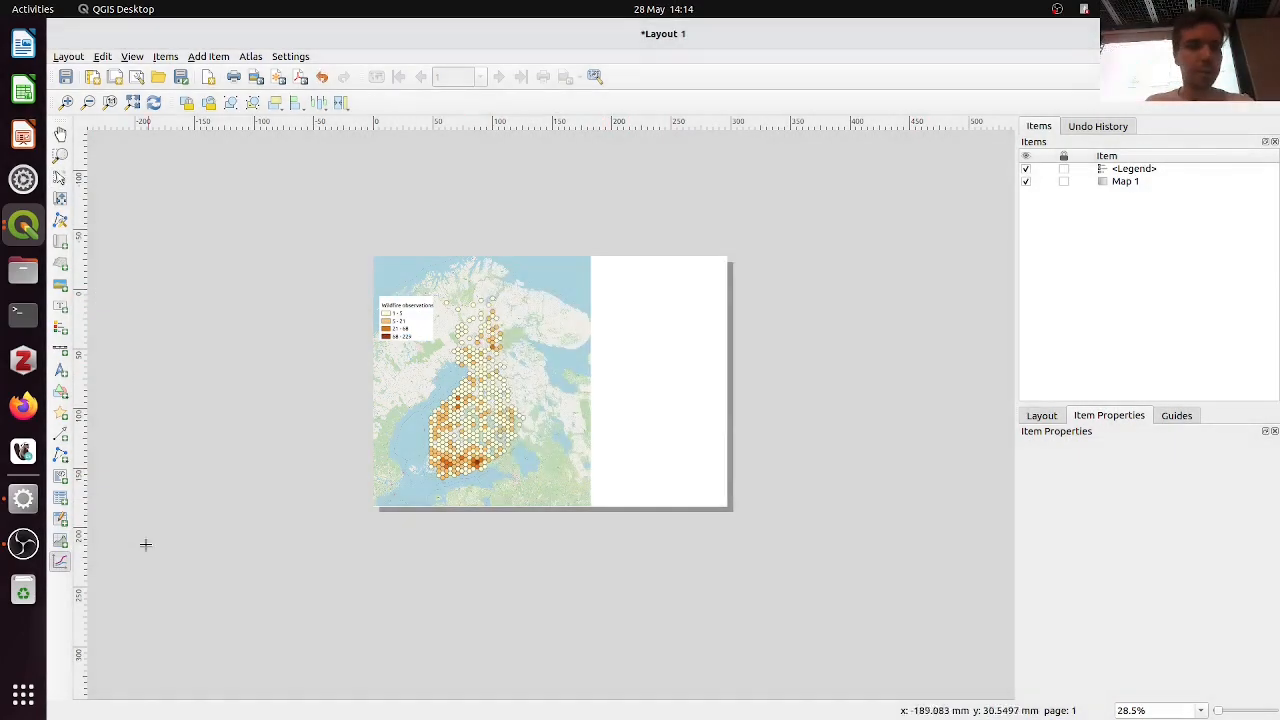
Add a plot item 182.370 mm wide and 210 mm high at X 192.440, Y 33.565 mm on page 1
click(60, 565)
click(603, 296)
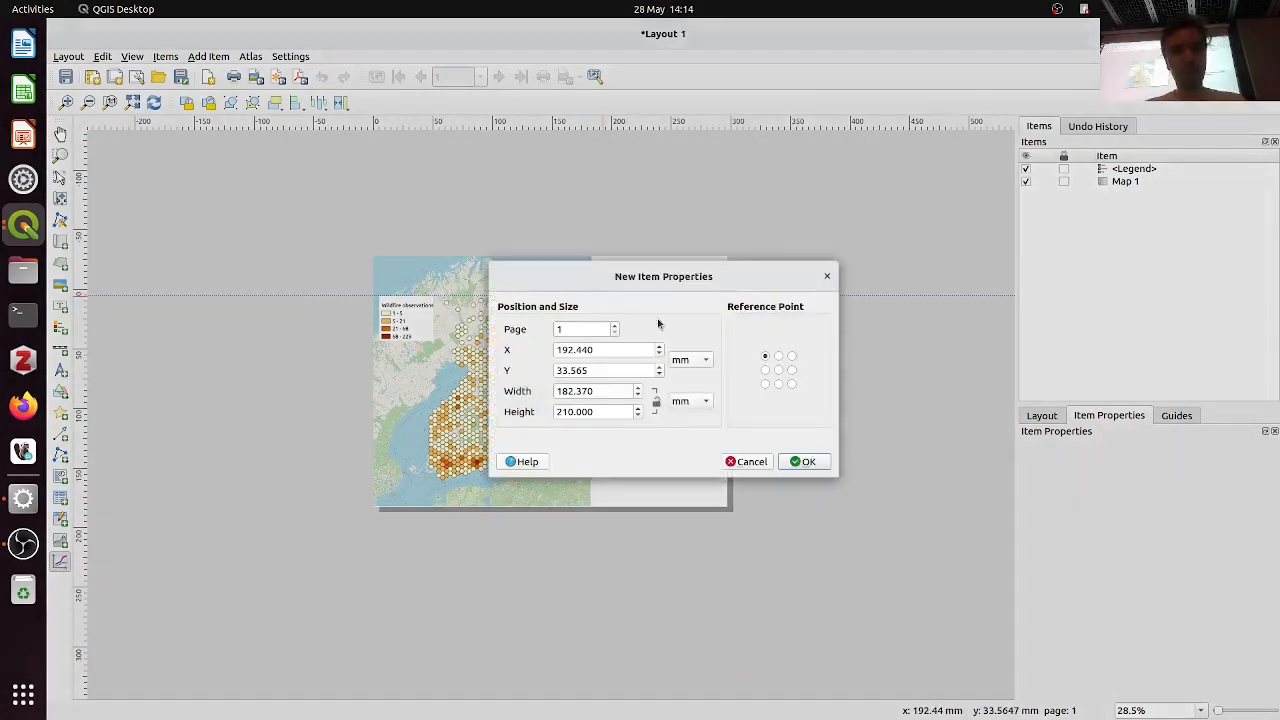
click(803, 462)
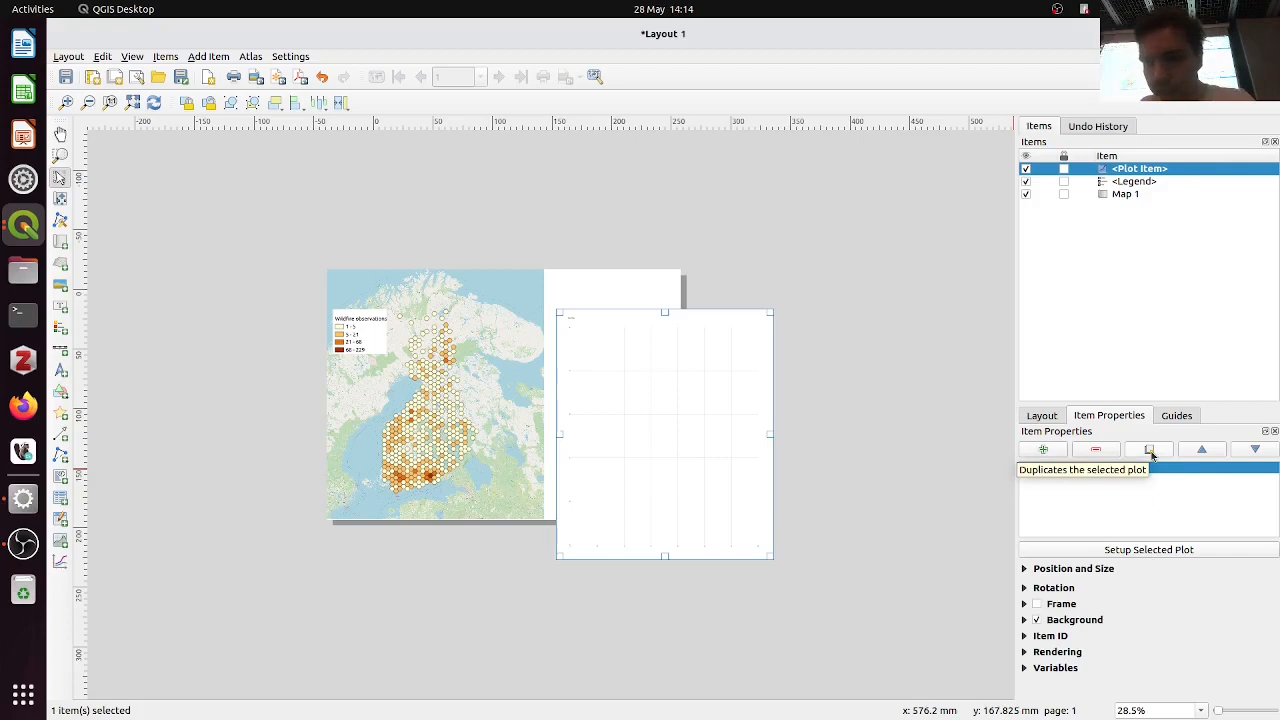
Set up the new plot as a Bar Plot that uses the Selected features layer
click(1168, 551)
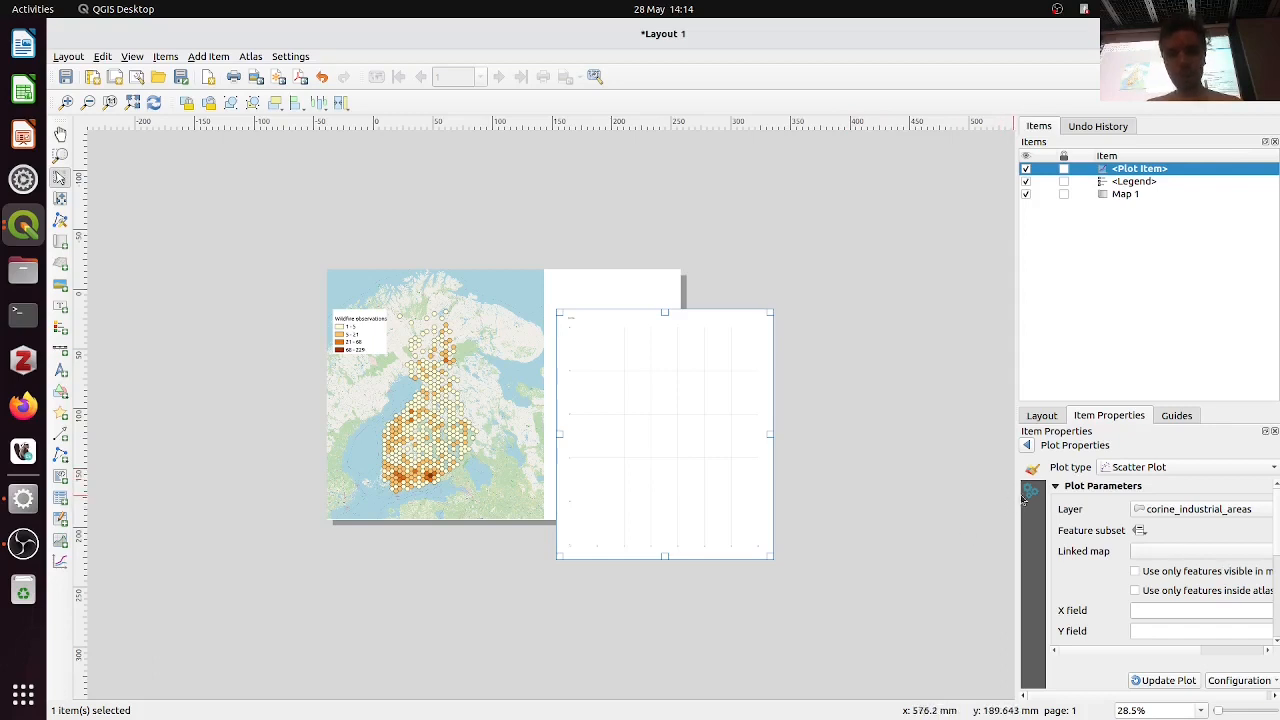
drag(1021, 495, 954, 491)
click(1150, 467)
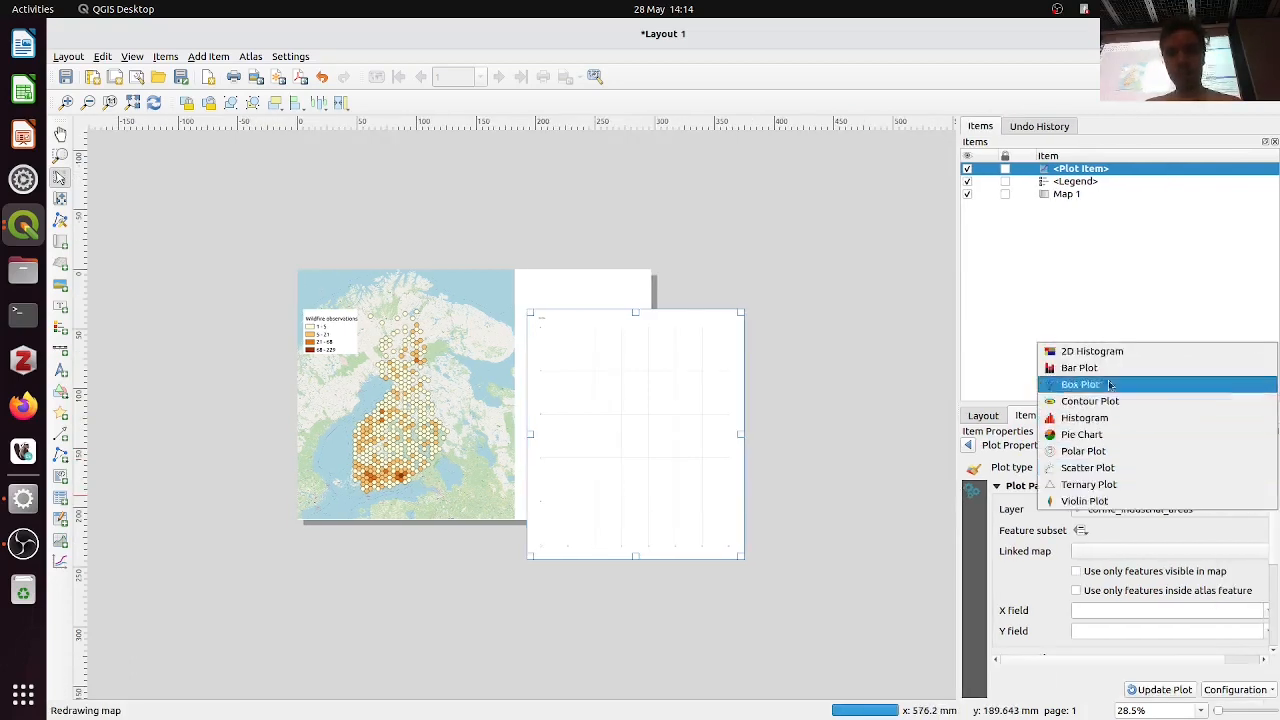
key(Escape)
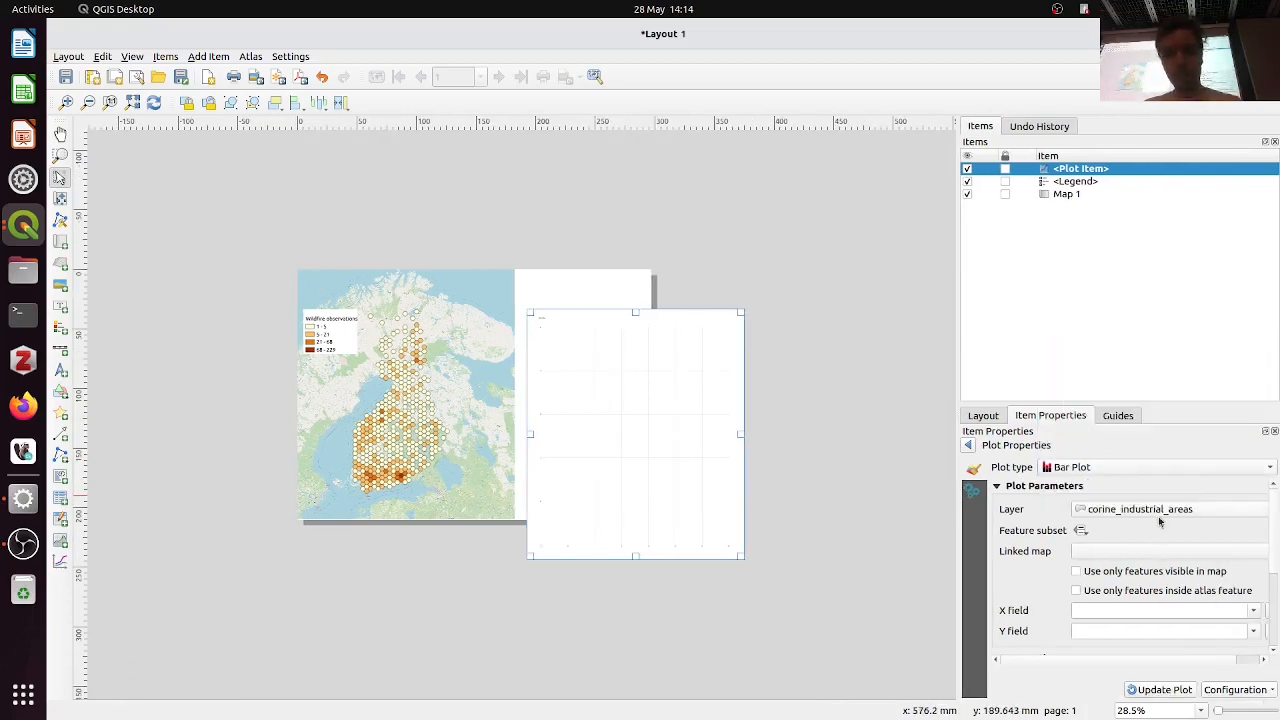
click(1162, 512)
click(1160, 626)
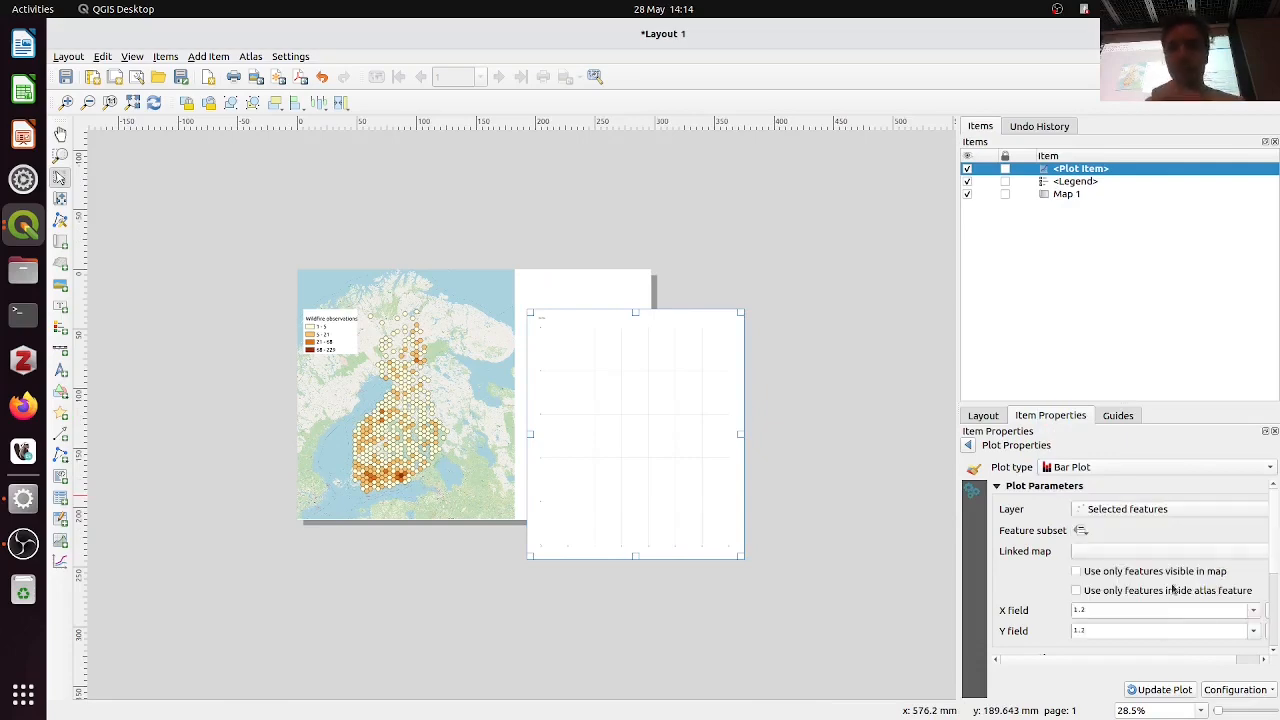
Copy the X field expression month("ACQ_DATE") from the main project's DataPlotly bar plot into the layout plot's X field
key(alt+Tab)
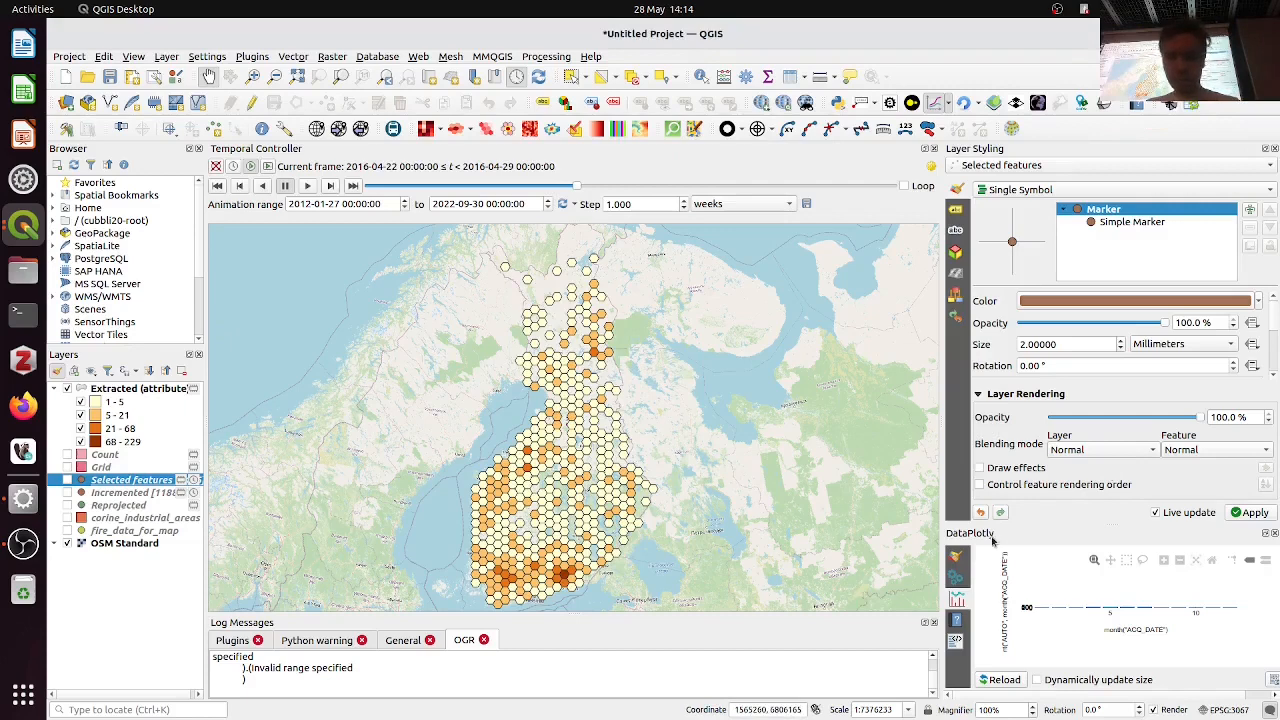
drag(1030, 525, 963, 298)
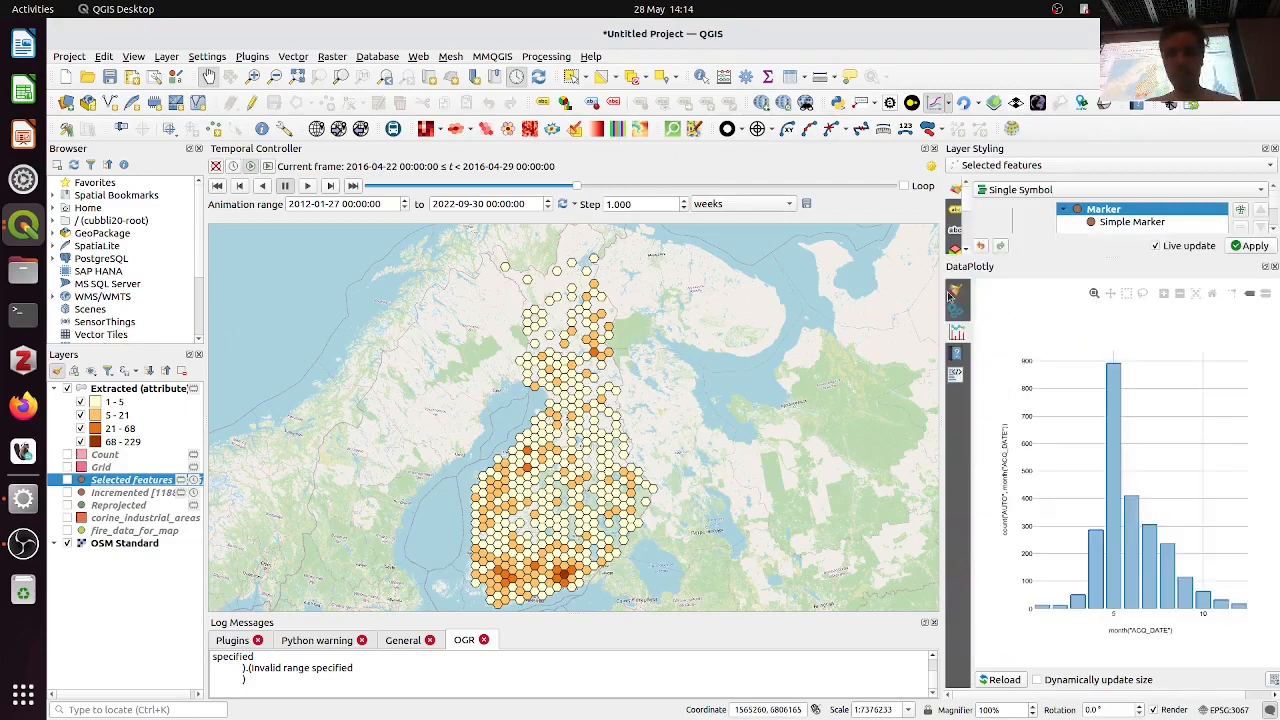
click(955, 291)
click(1142, 390)
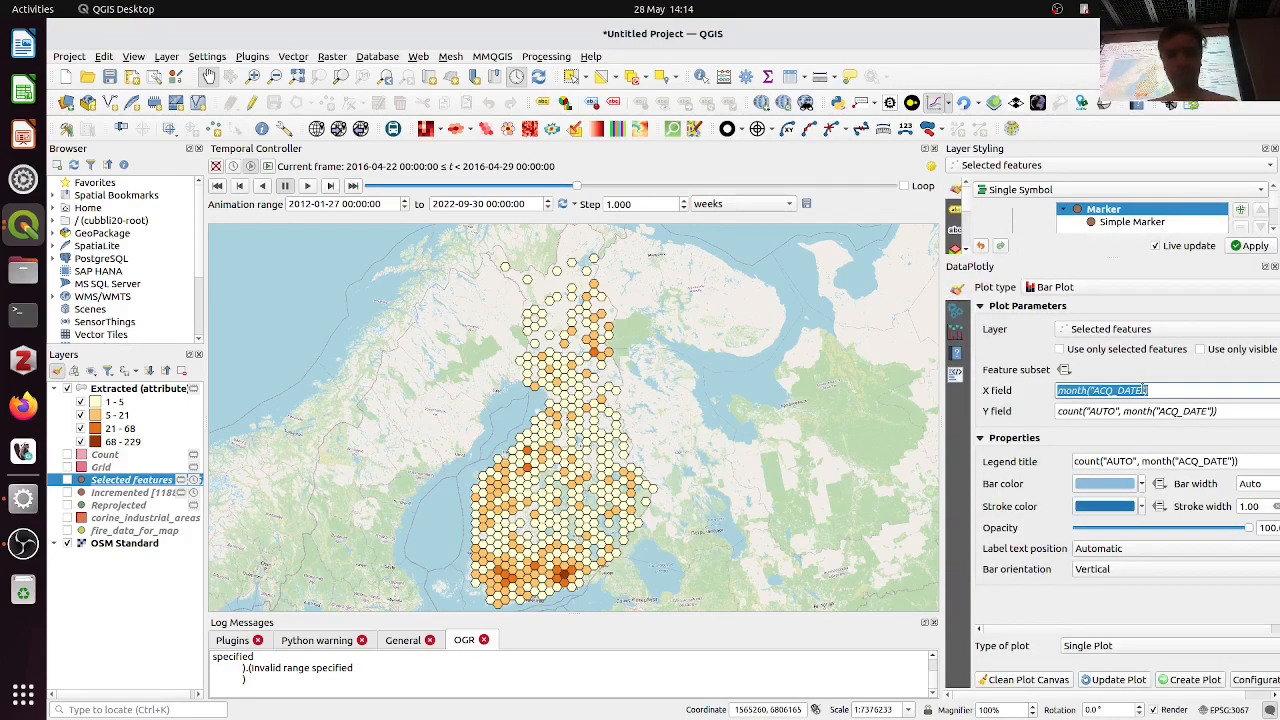
key(ctrl+a)
key(ctrl+c)
key(alt+Tab)
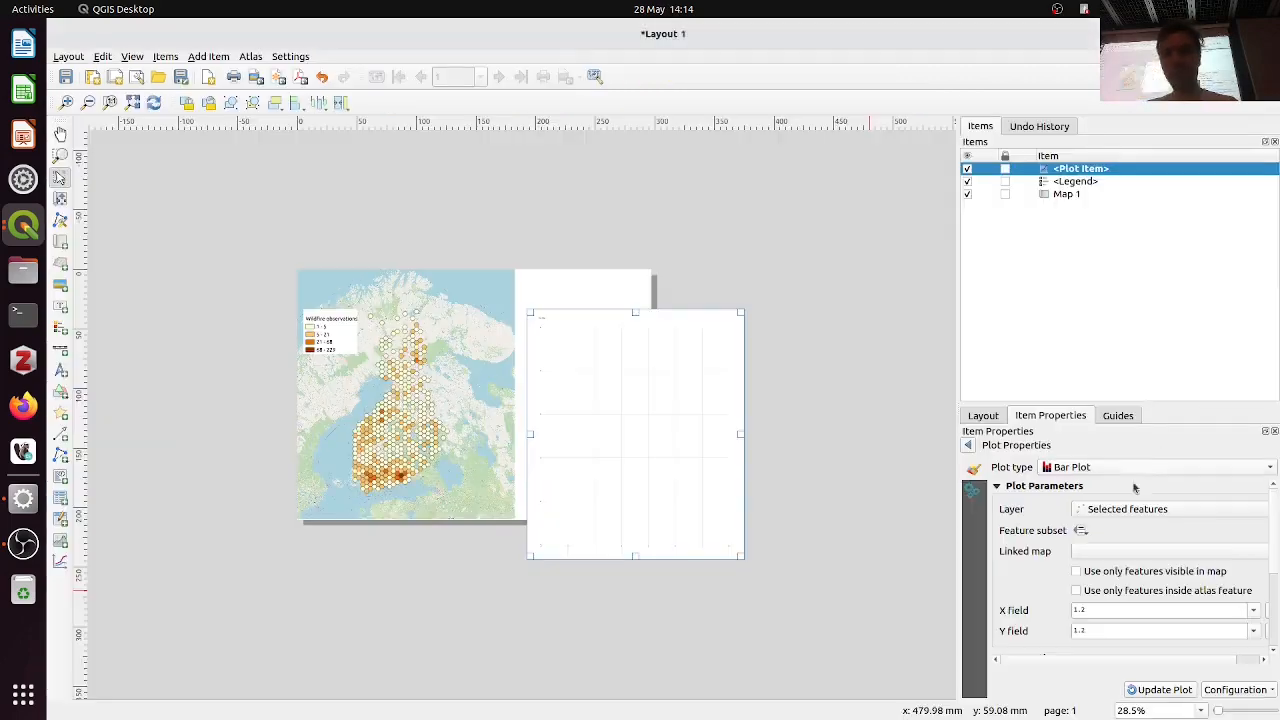
click(1113, 609)
key(ctrl+v)
Copy the Y field expression count("AUTO", month("ACQ_DATE")) from the DataPlotly bar plot into the layout plot's Y field
key(alt+Tab)
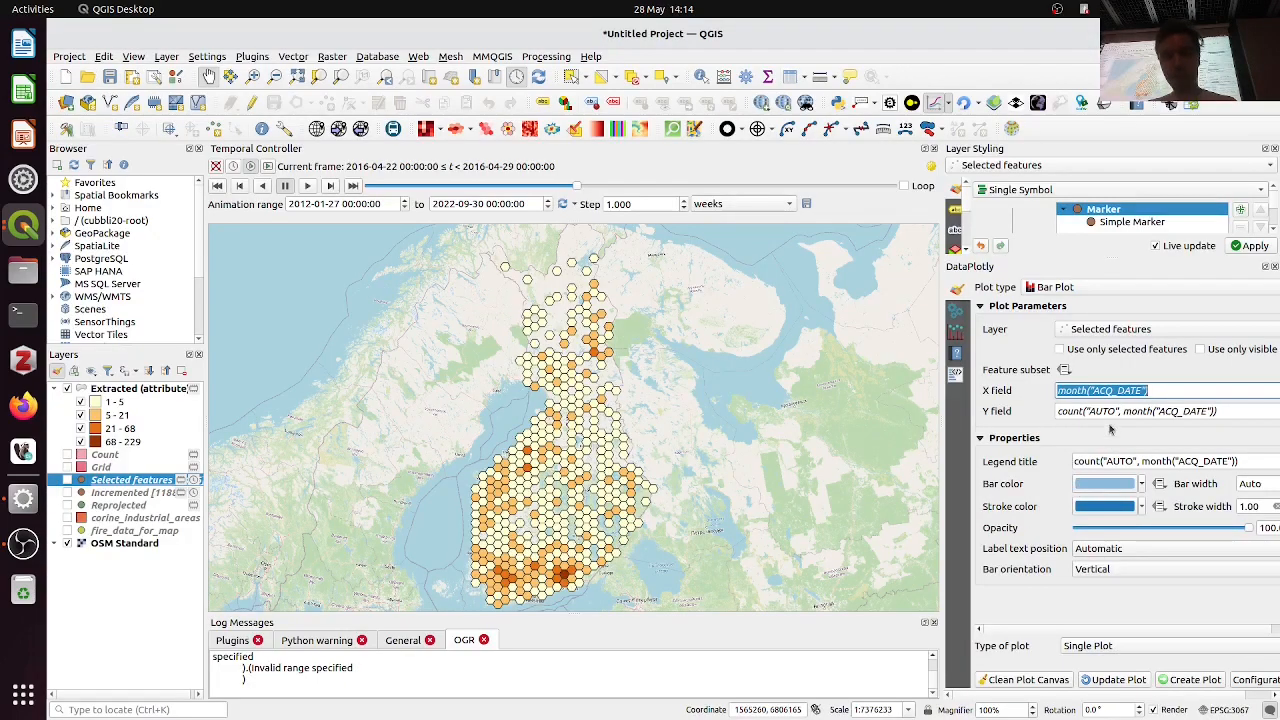
click(1115, 411)
key(ctrl+a)
key(ctrl+c)
key(alt+Tab)
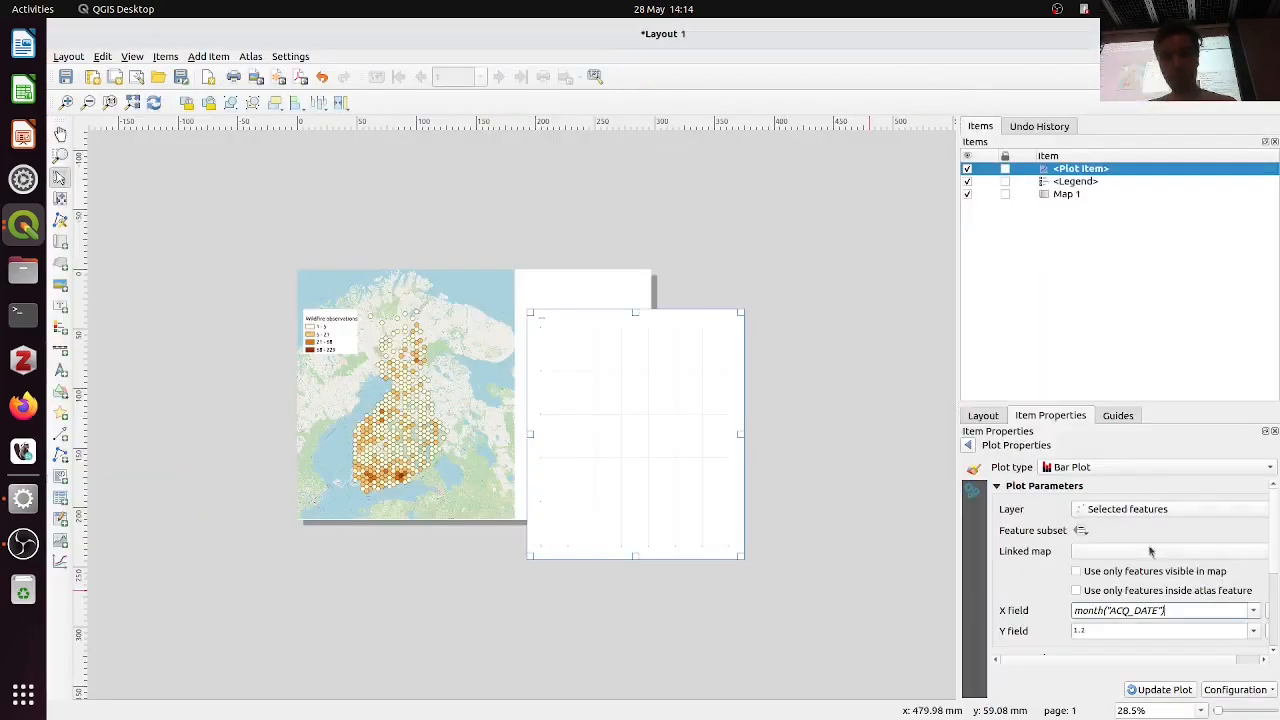
click(1113, 630)
key(ctrl+v)
Set the plot's bar mode to Overlay, update the plot, and shrink it to fit the blank page area beside the map
click(975, 492)
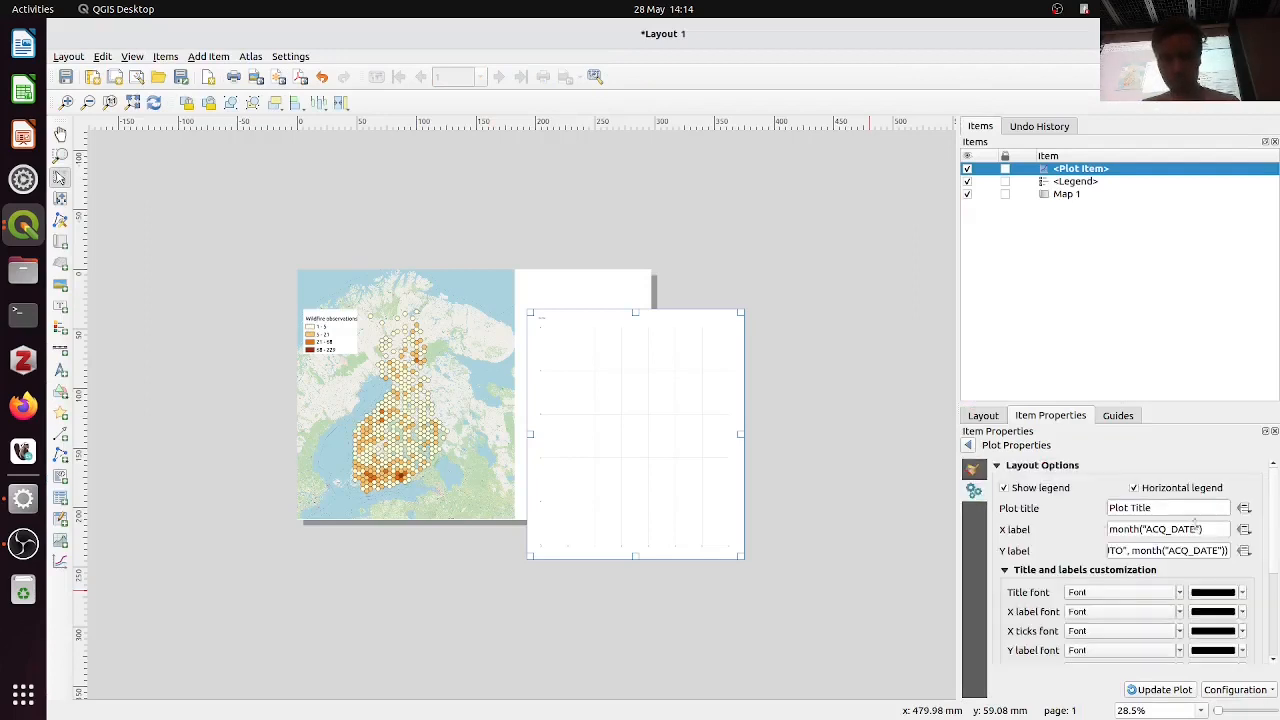
scroll(1072, 578, down, 5)
click(1126, 546)
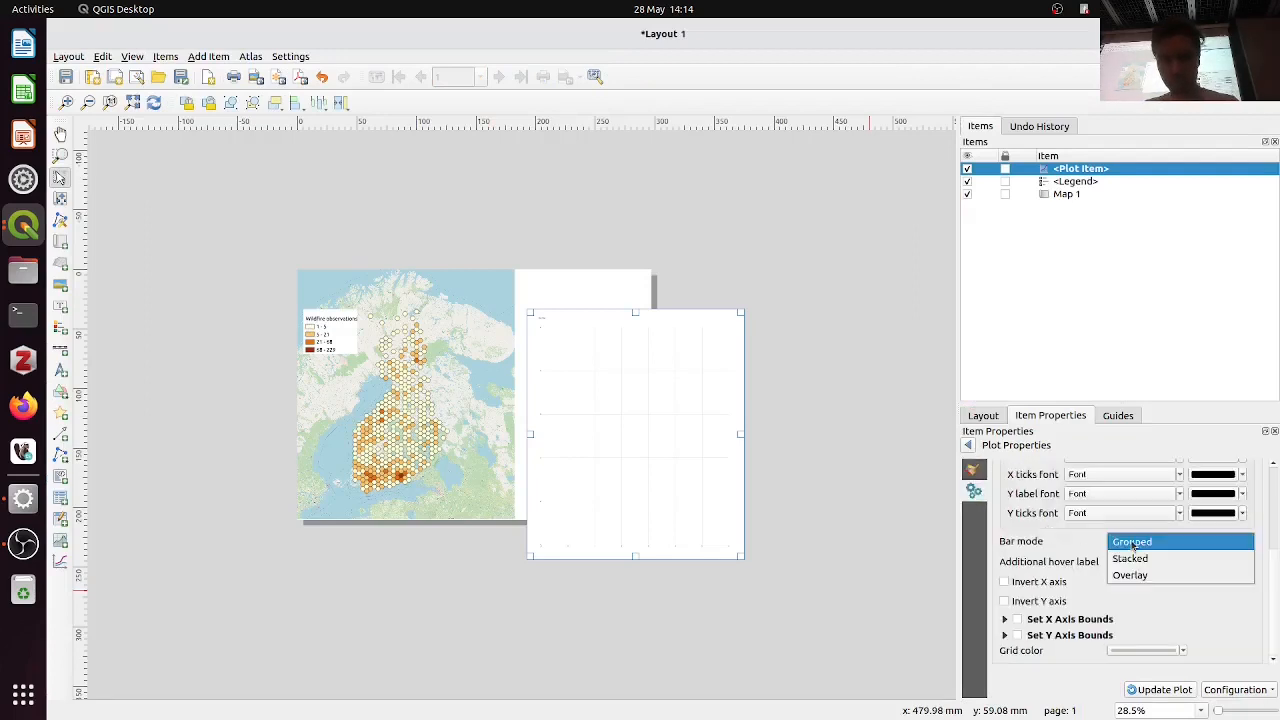
click(1140, 578)
click(1165, 690)
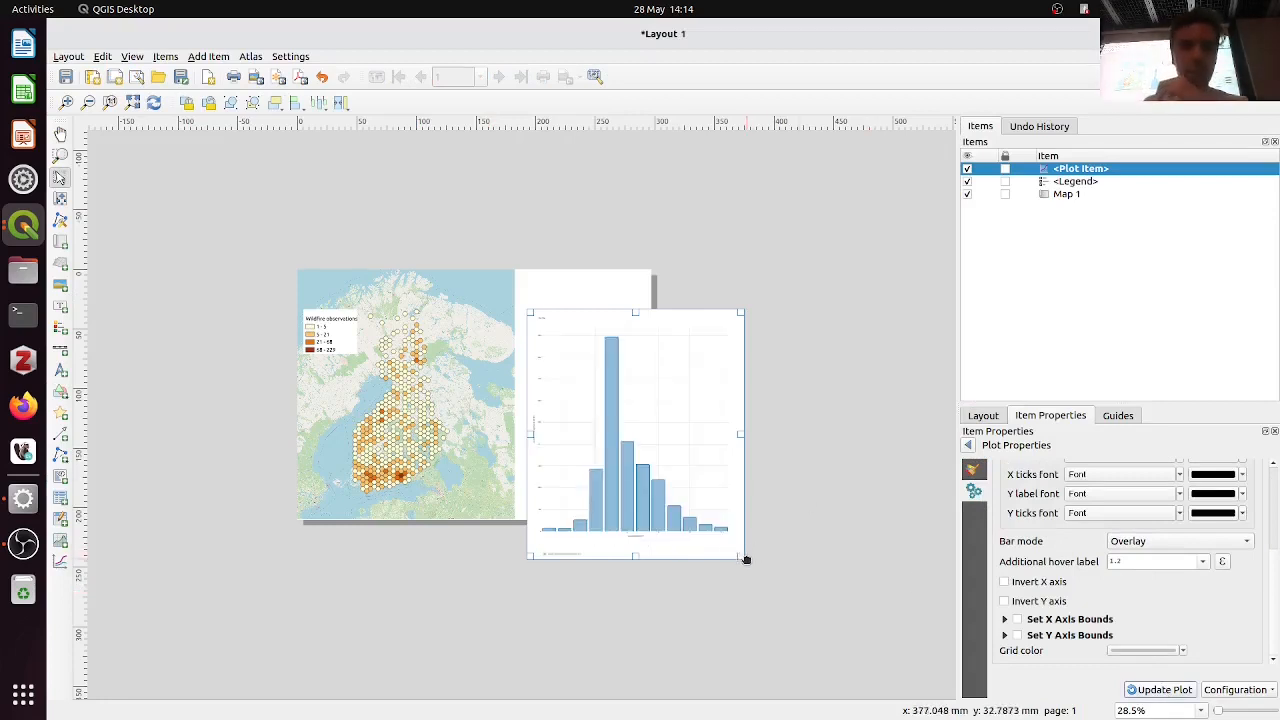
drag(745, 551, 648, 430)
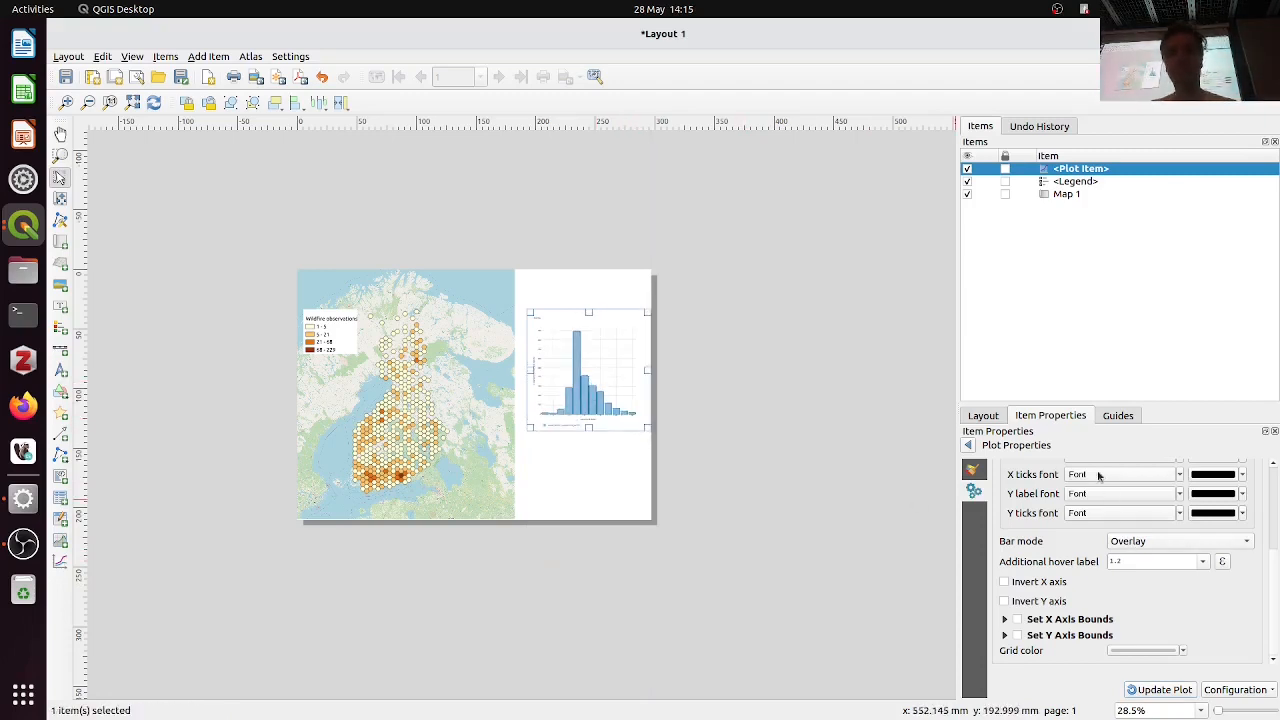
Increase the font size of the bar plot's title, keeping Arial Regular, and inspect the plot up close
scroll(1092, 512, up, 2)
scroll(1044, 540, up, 1)
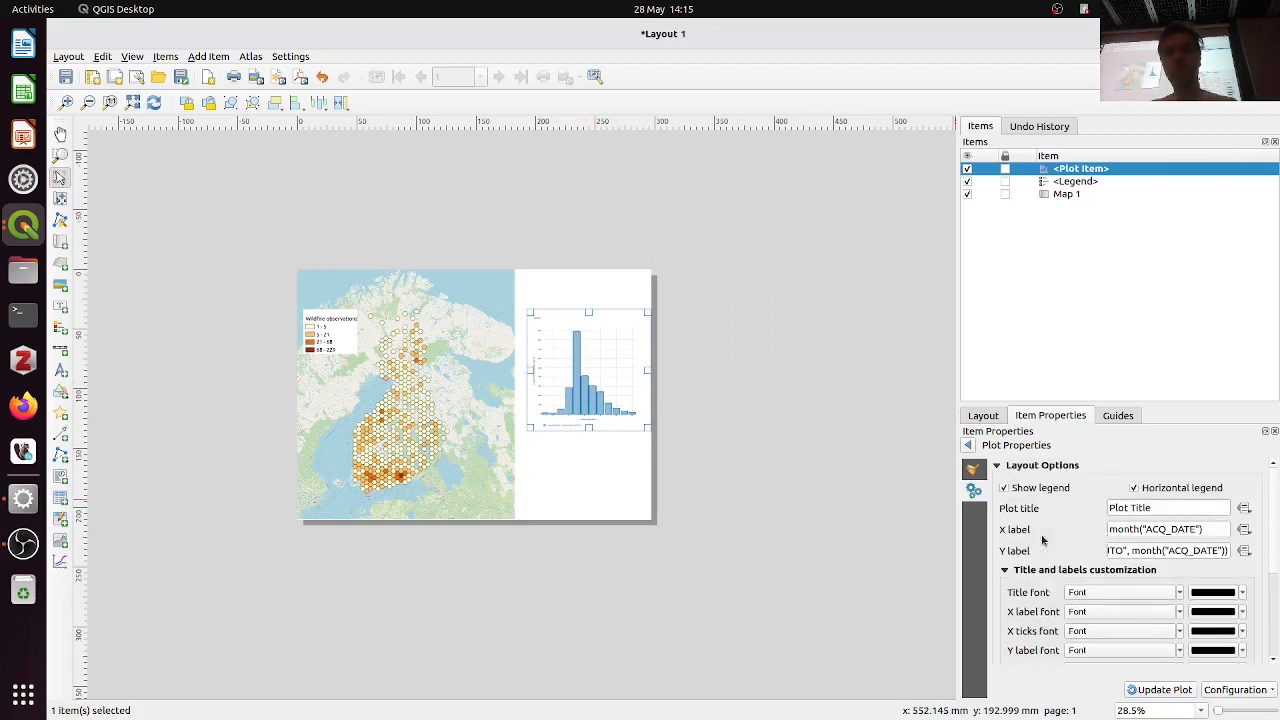
click(1094, 592)
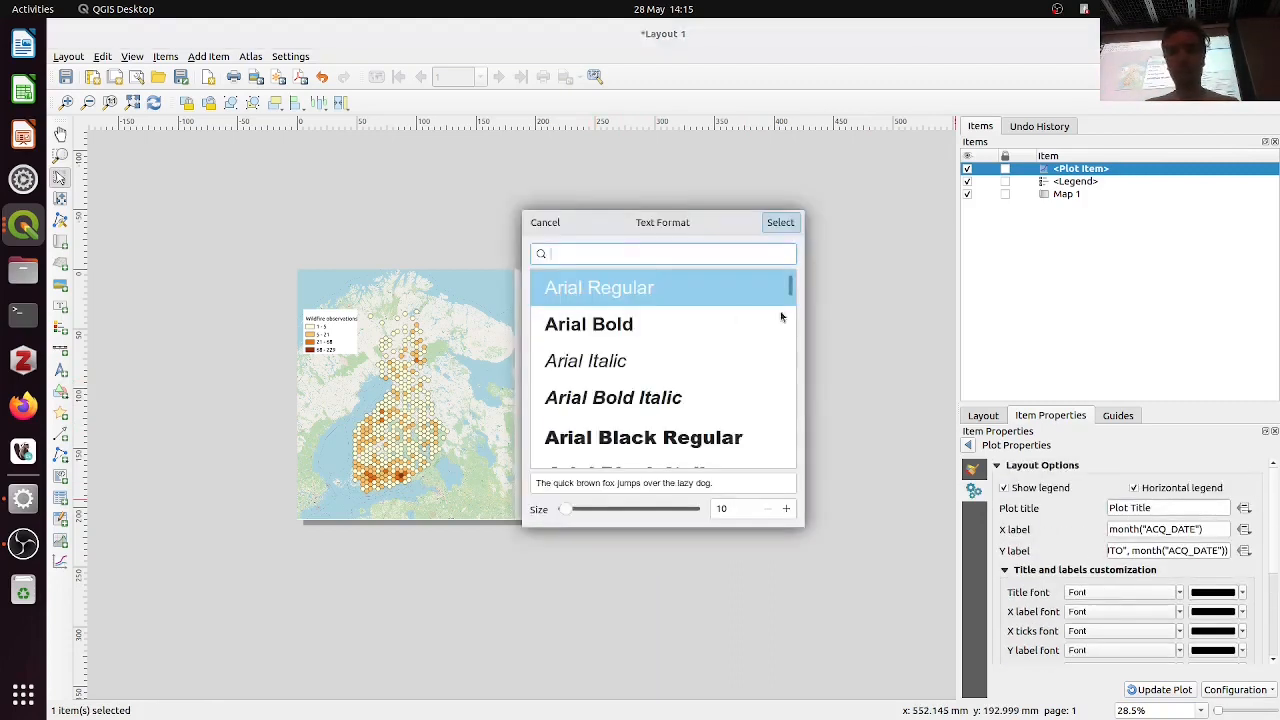
click(788, 510)
click(788, 510)
click(779, 222)
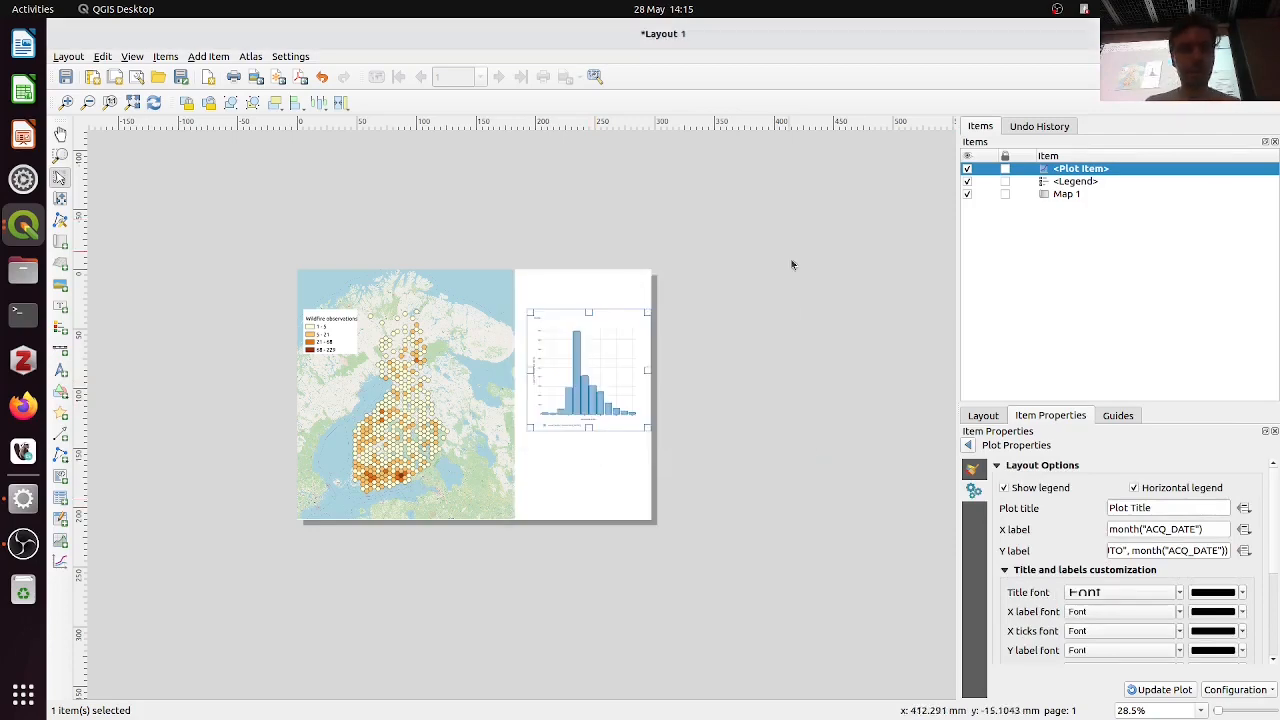
click(703, 498)
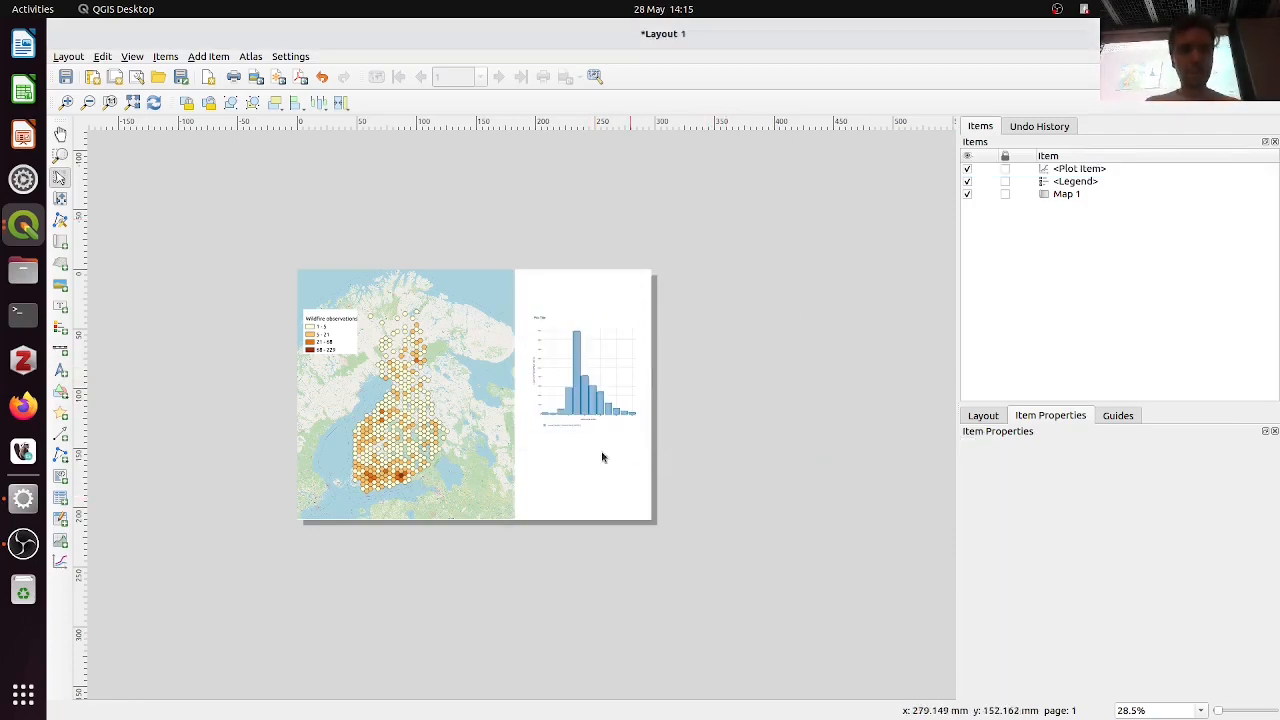
scroll(587, 457, up, 1)
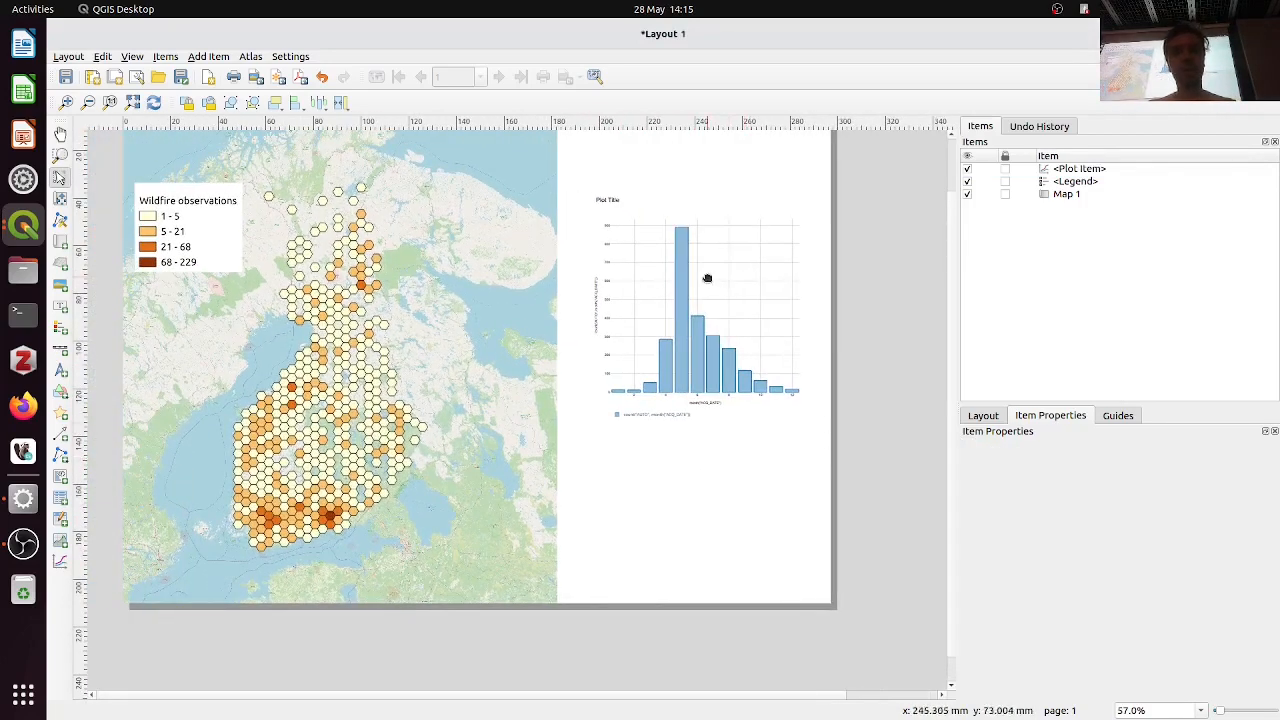
click(707, 278)
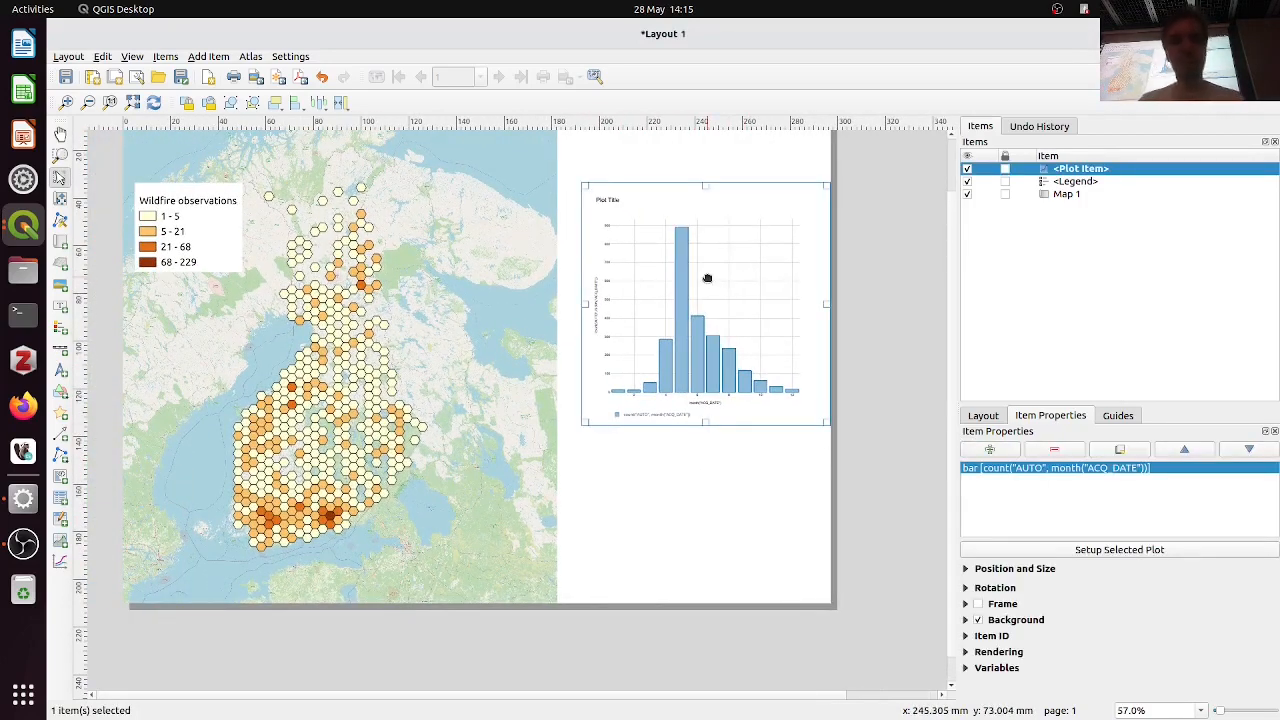
Switch to the Jupyter tutorial in Firefox and review its plot instructions and the example layout combining the hexbin map with bar plots
key(alt+Tab)
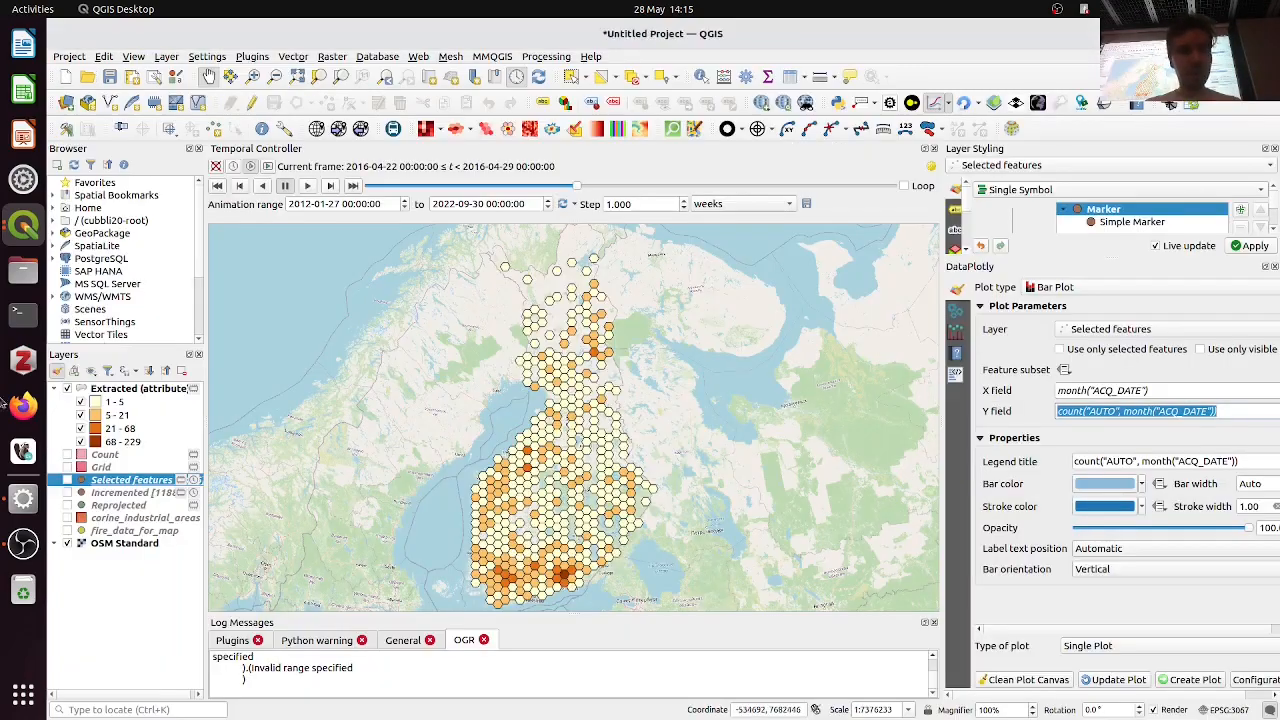
key(alt+Tab)
click(24, 496)
scroll(684, 373, down, 8)
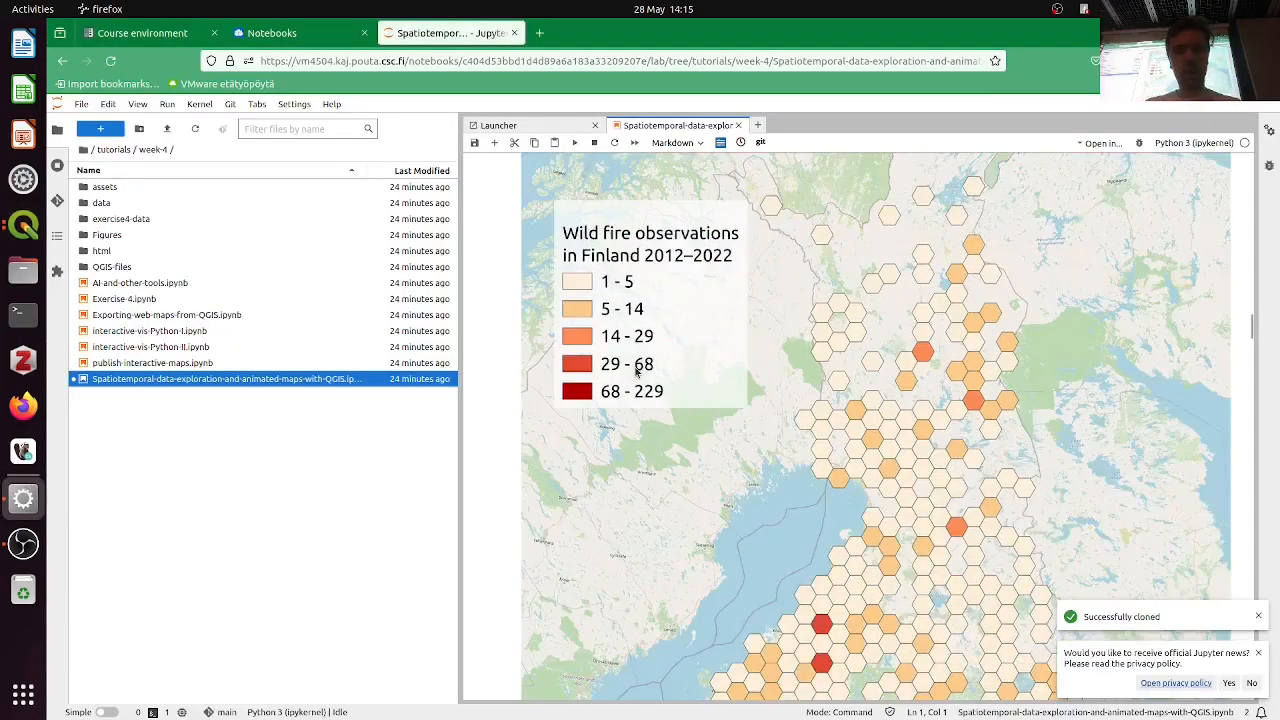
scroll(684, 373, down, 6)
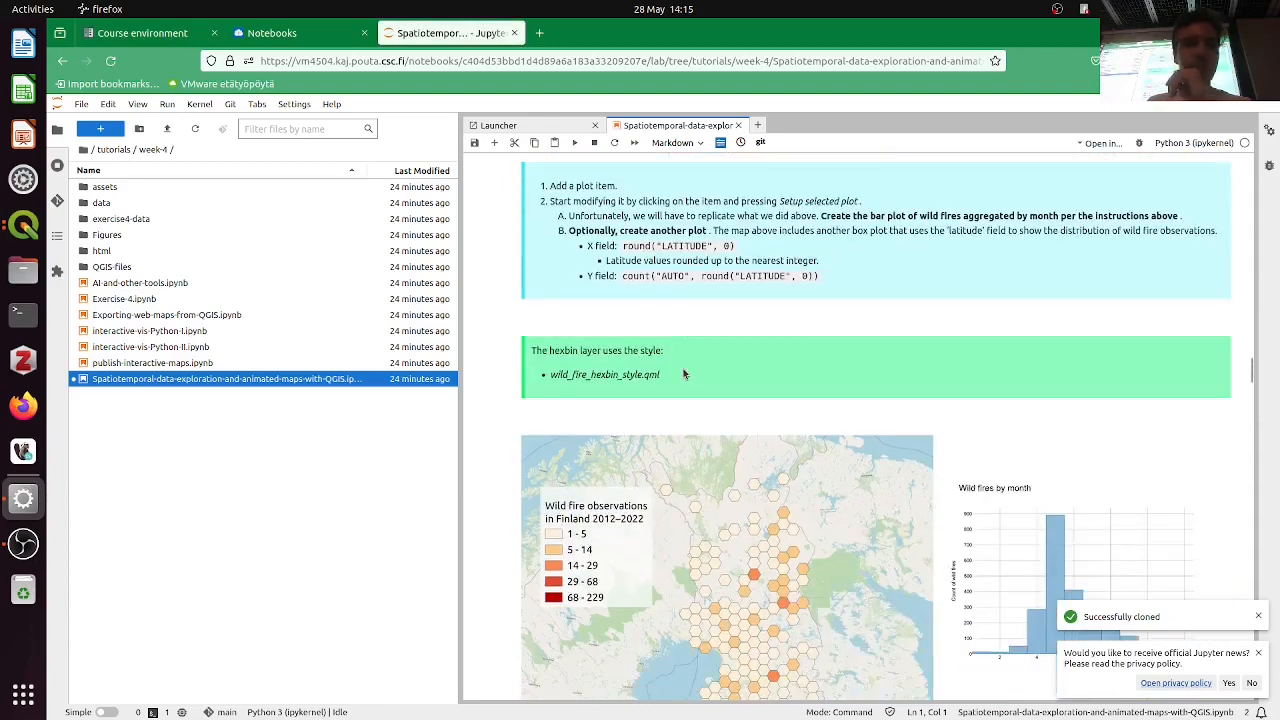
scroll(758, 352, down, 4)
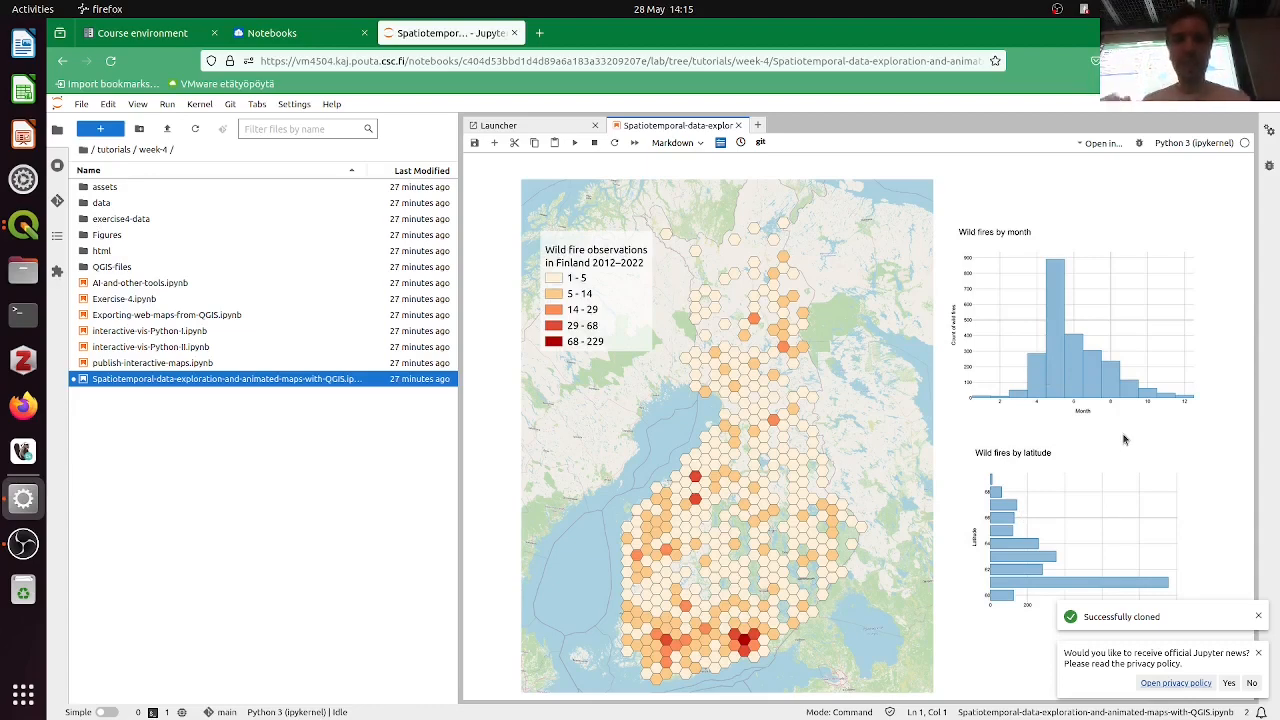
scroll(1122, 436, down, 1)
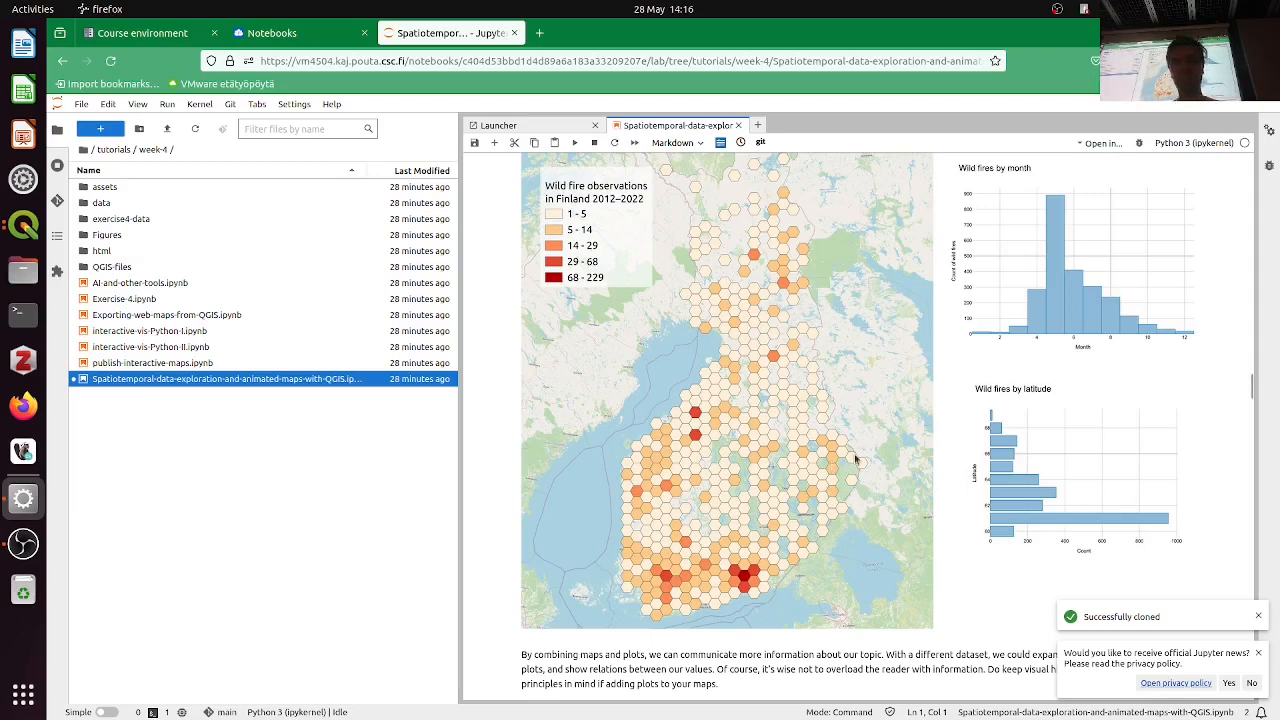
scroll(857, 461, up, 1)
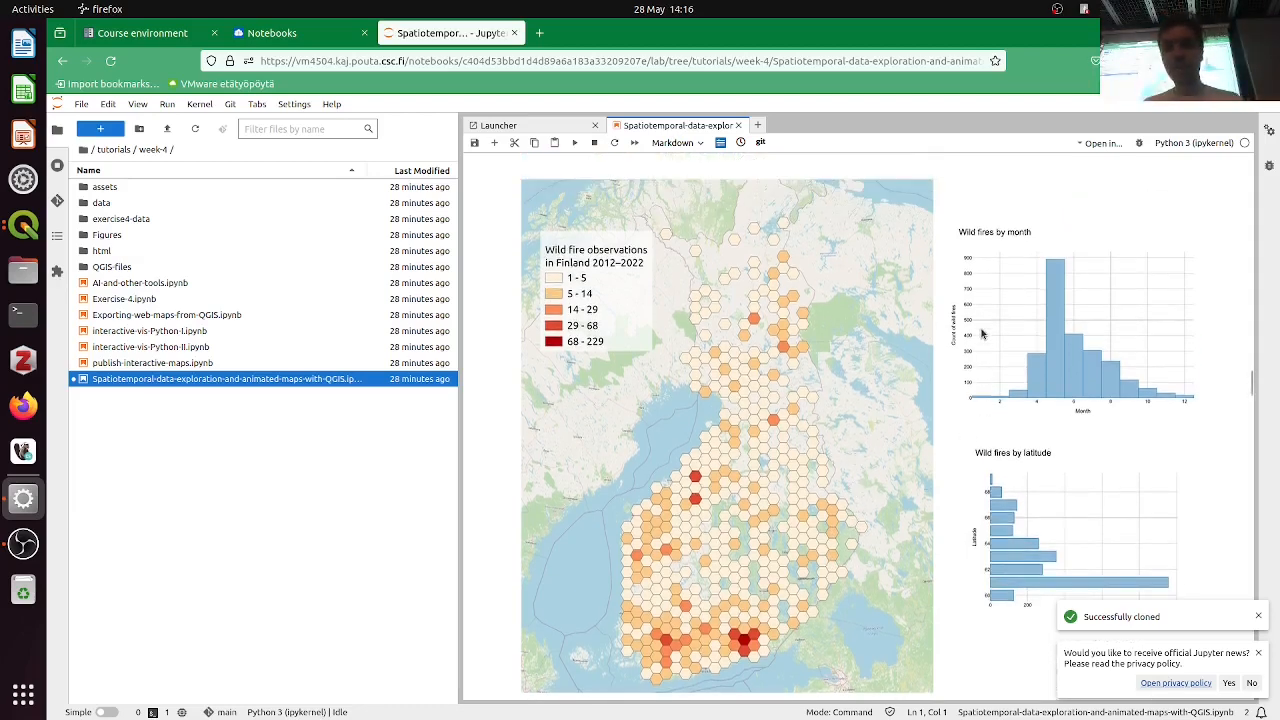
Read the tutorial's example layout with its two bar plots and the instructions in the "Making an animated map" section
scroll(982, 334, down, 2)
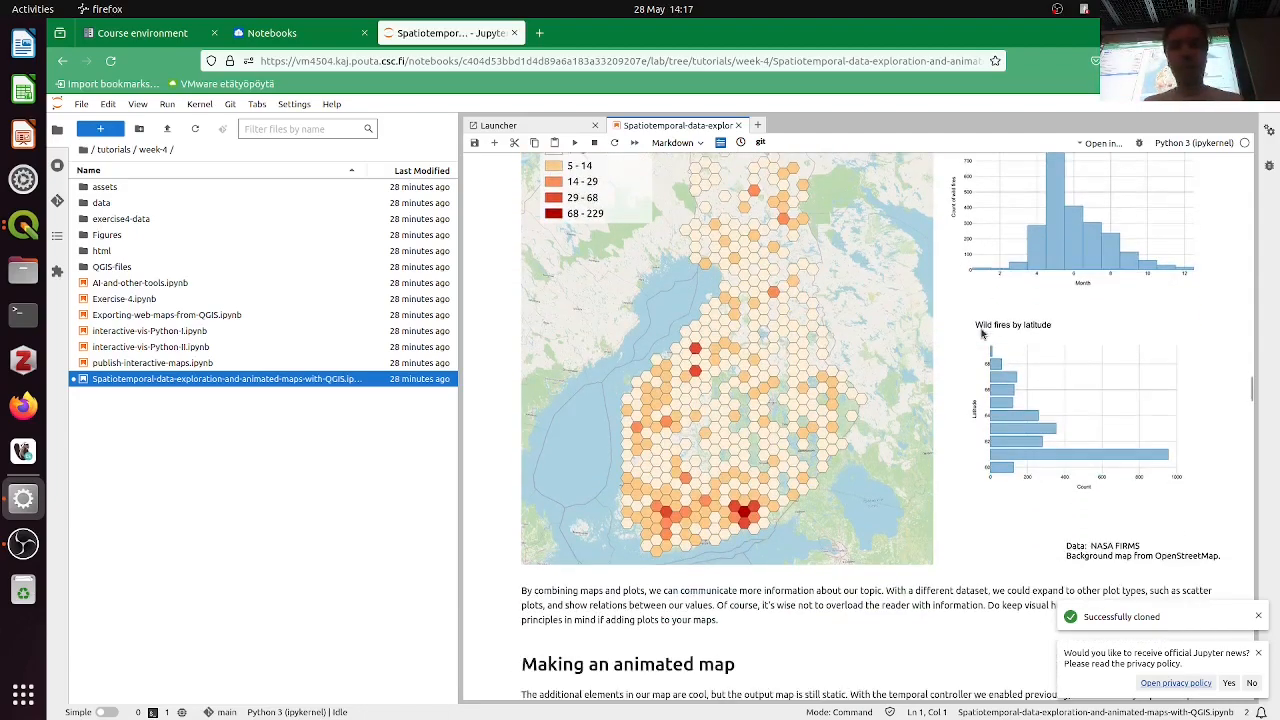
scroll(982, 334, down, 2)
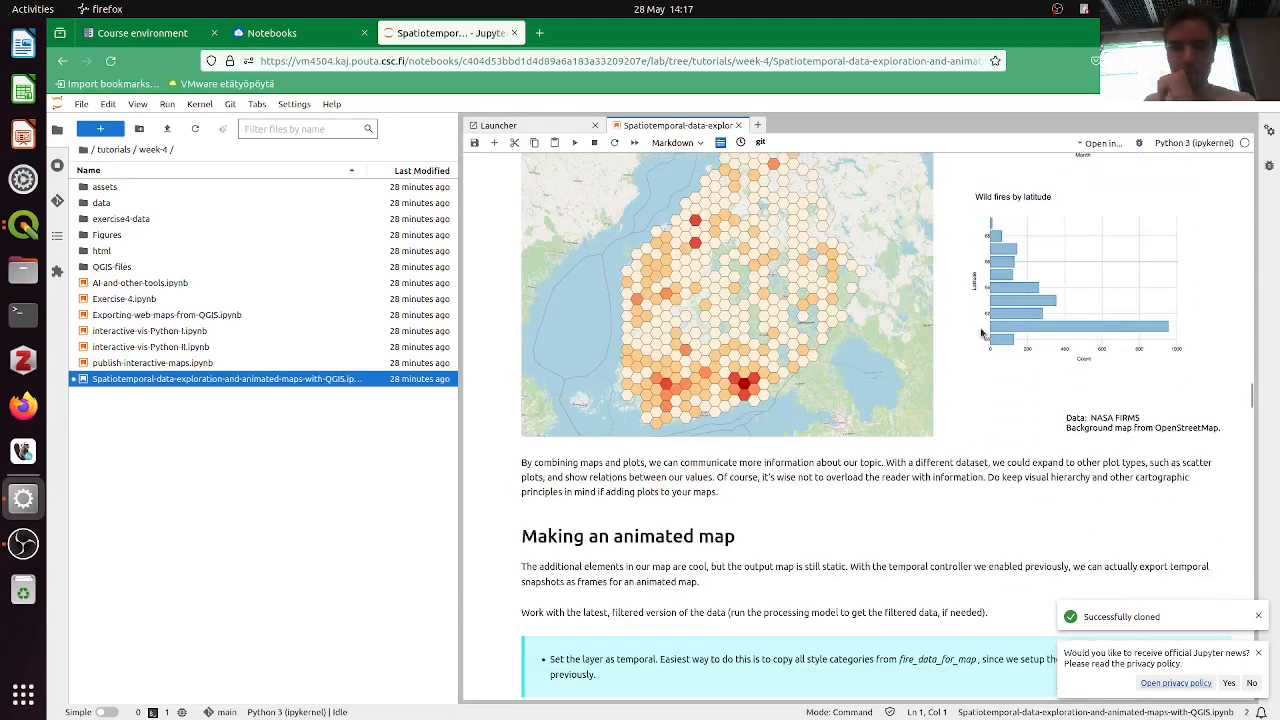
scroll(982, 334, down, 5)
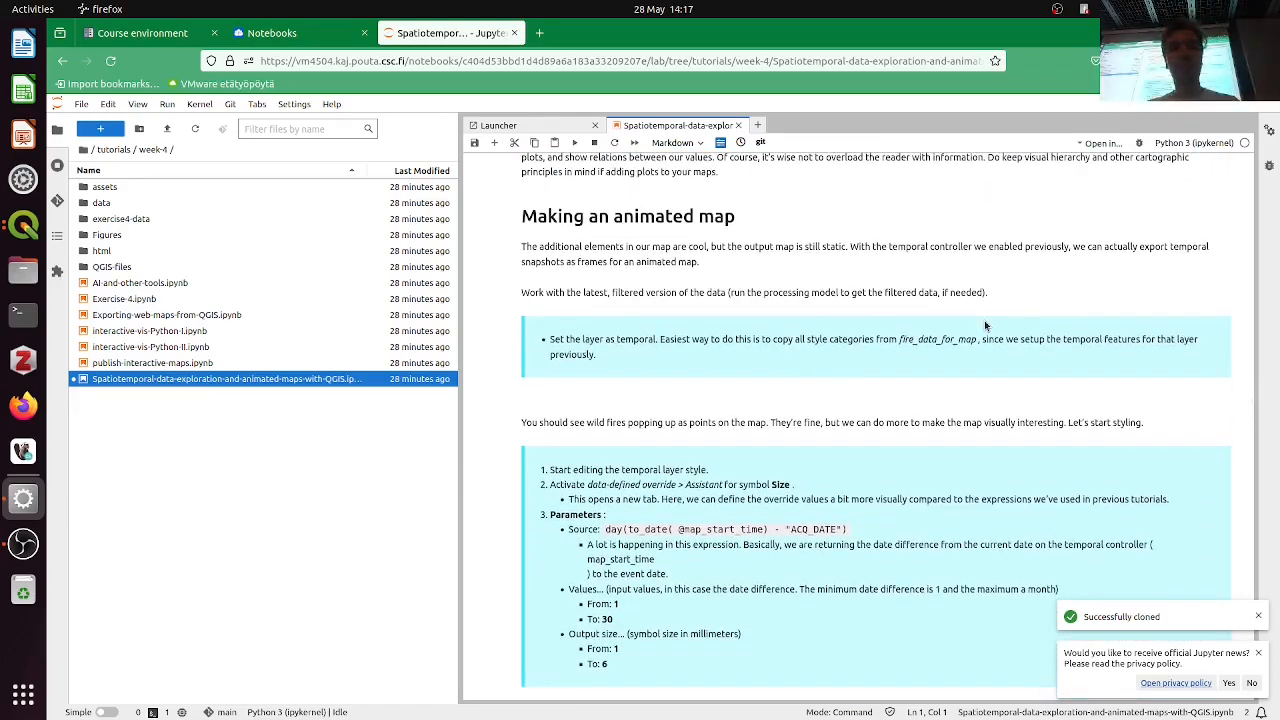
scroll(984, 325, up, 5)
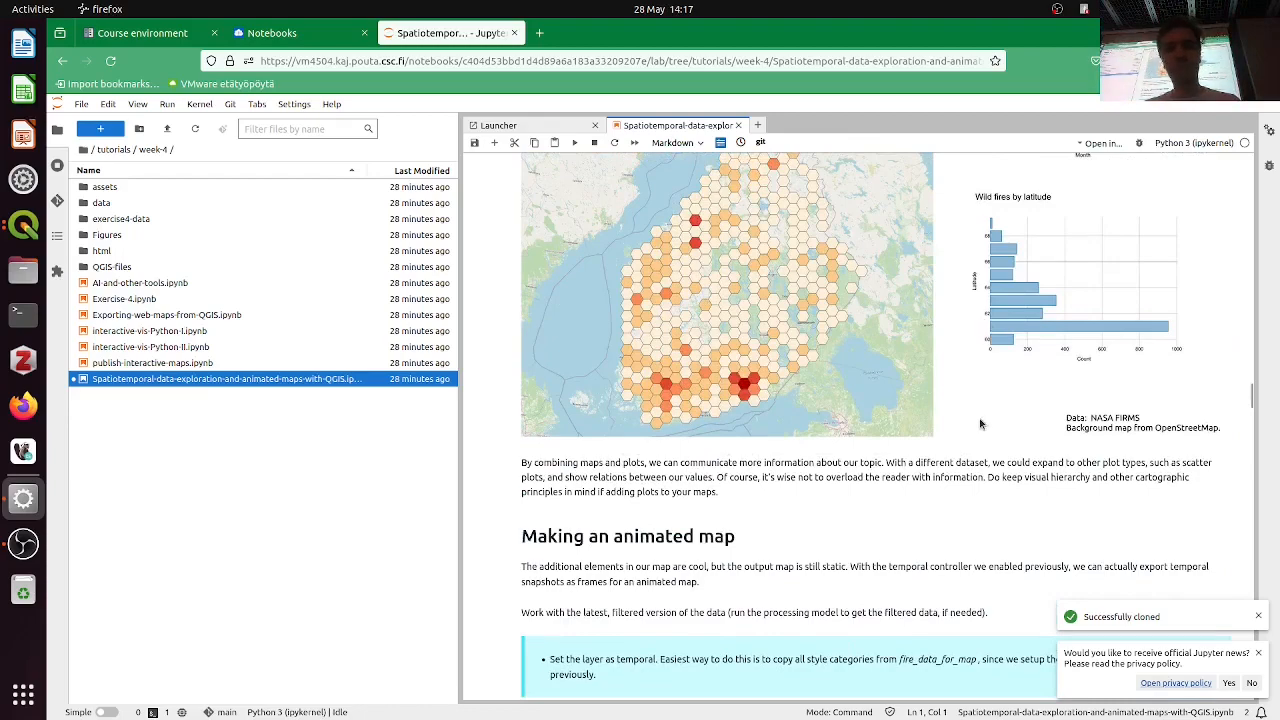
scroll(980, 418, down, 4)
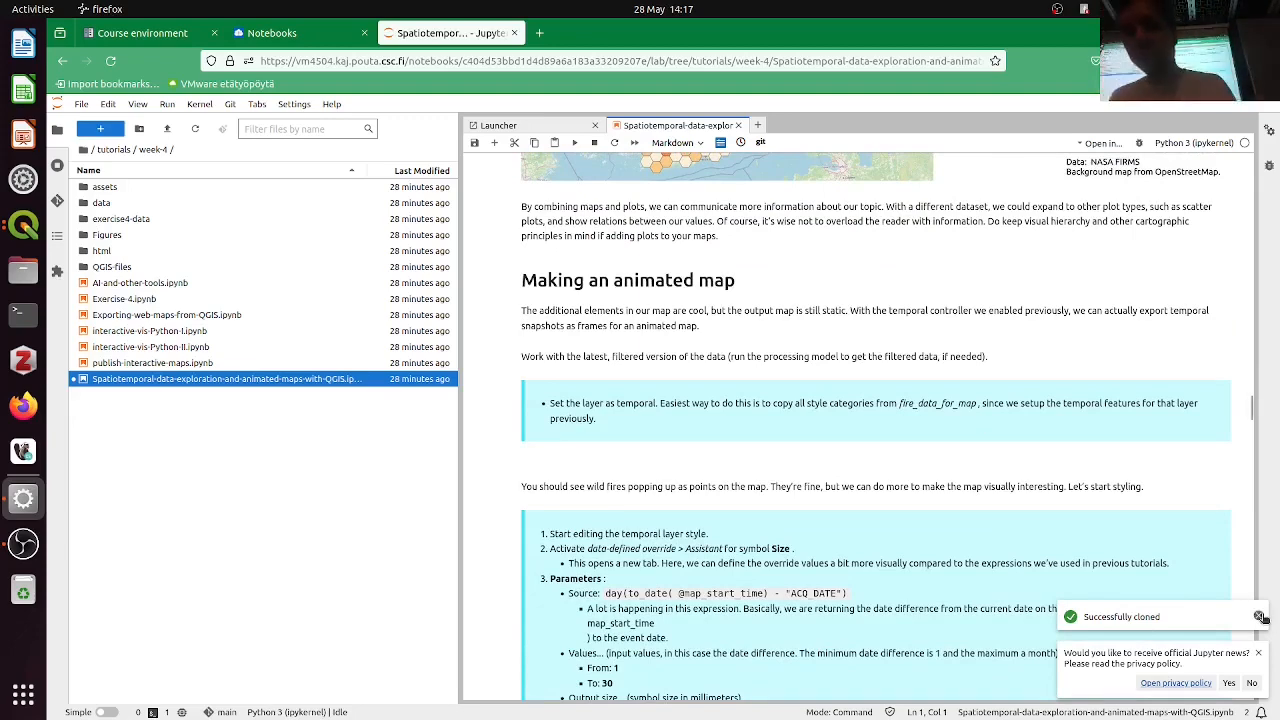
scroll(810, 434, down, 1)
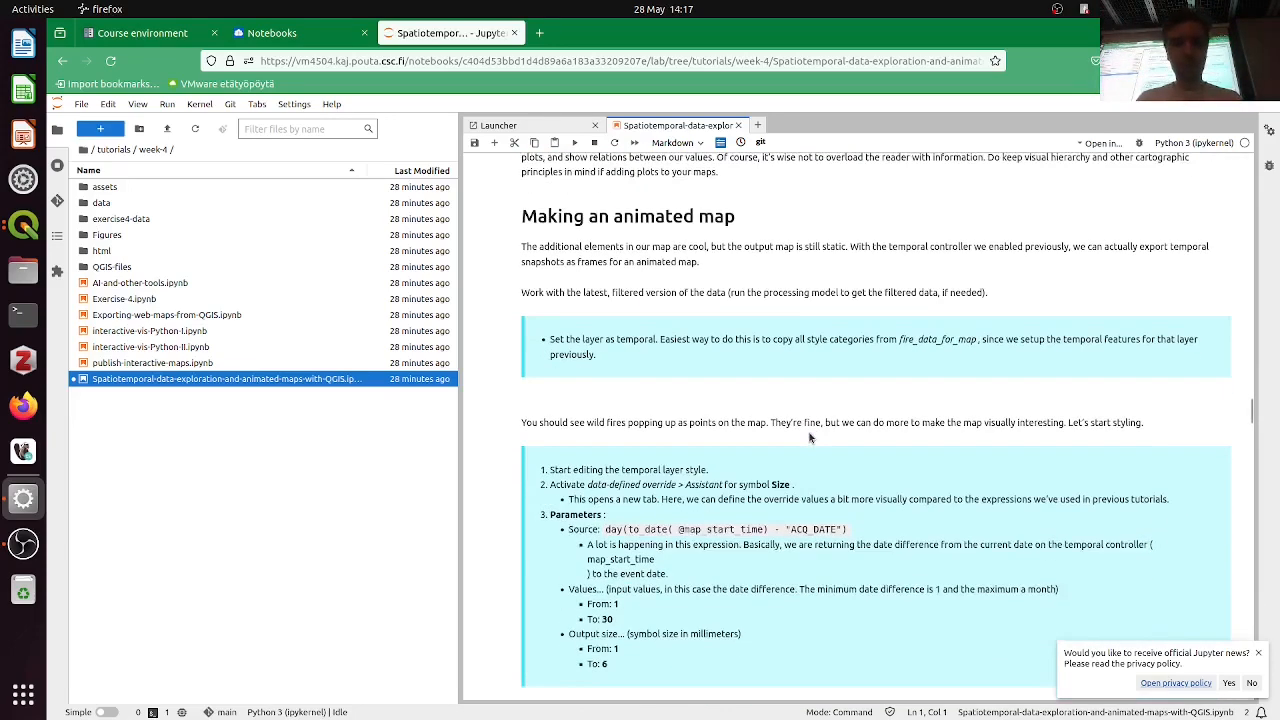
key(alt+Tab)
key(alt+Tab)
click(23, 543)
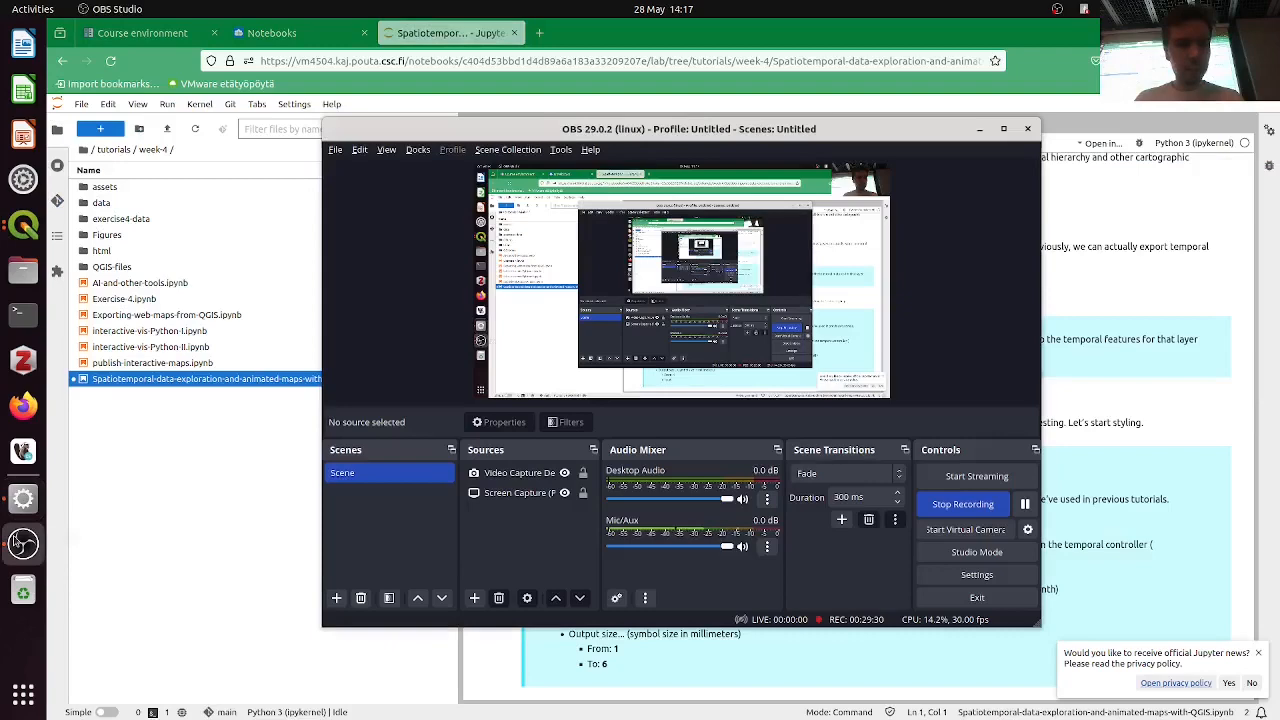
click(166, 557)
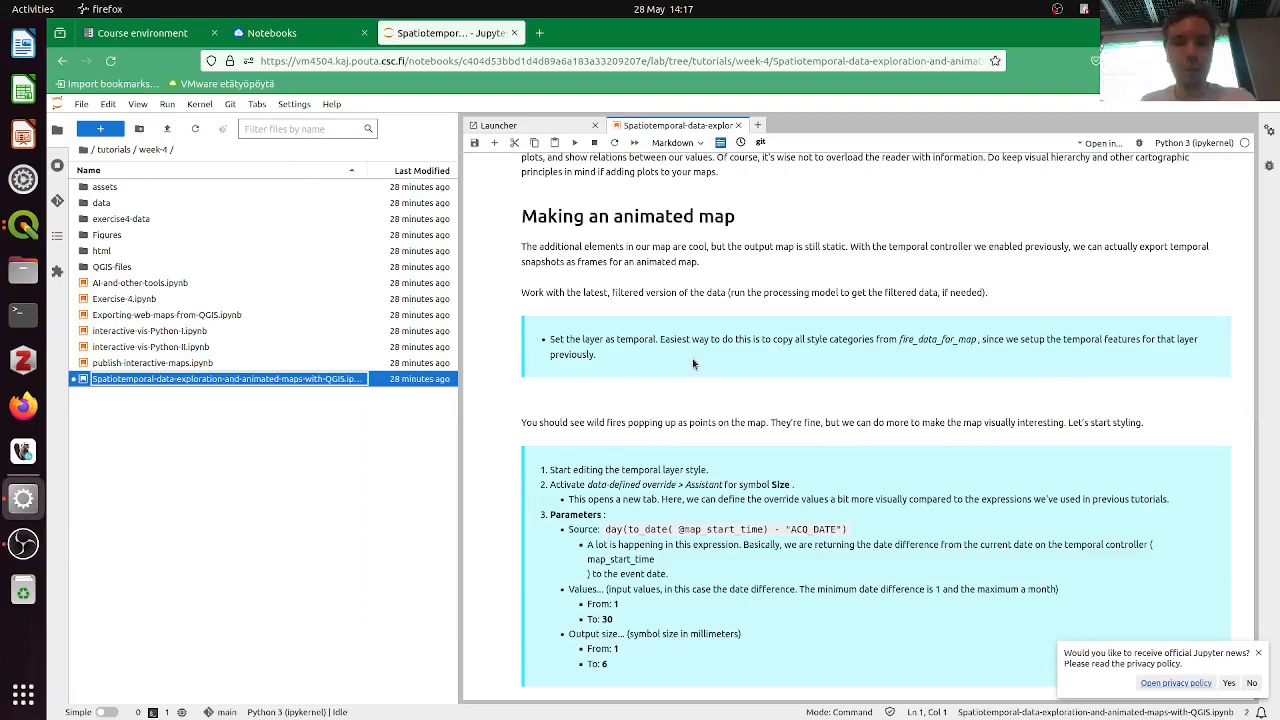
scroll(692, 360, down, 4)
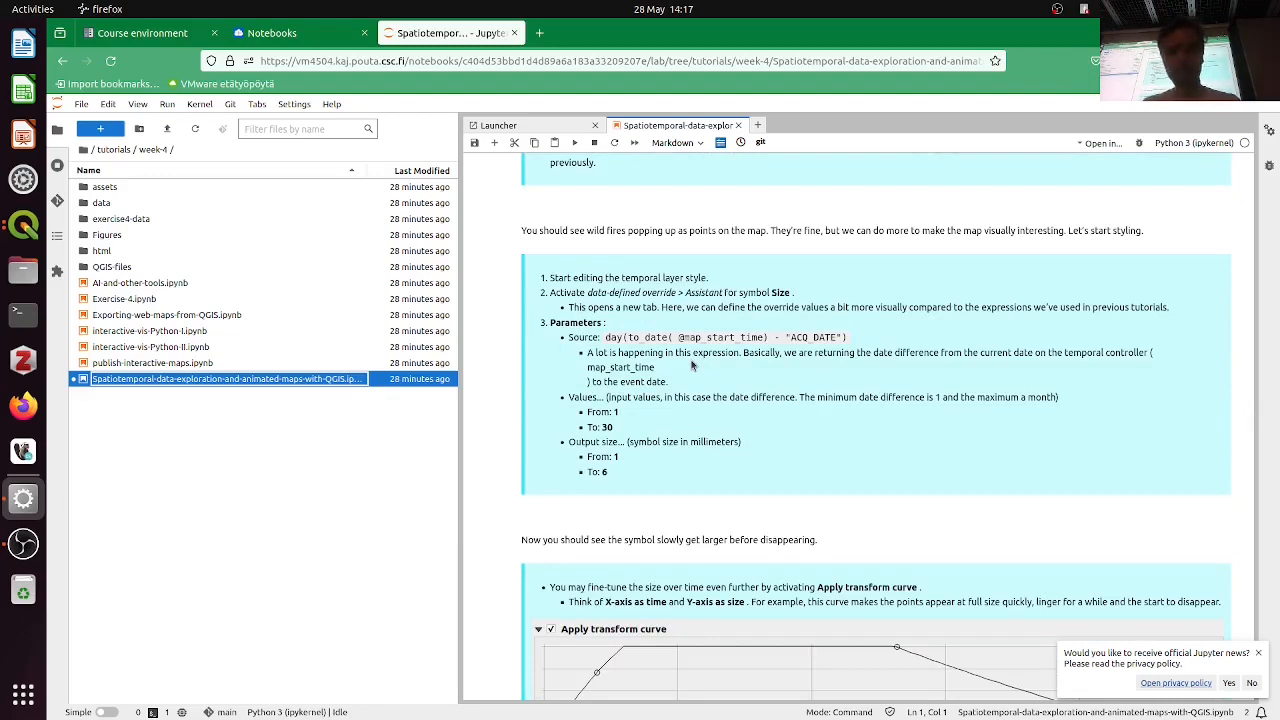
scroll(692, 365, up, 3)
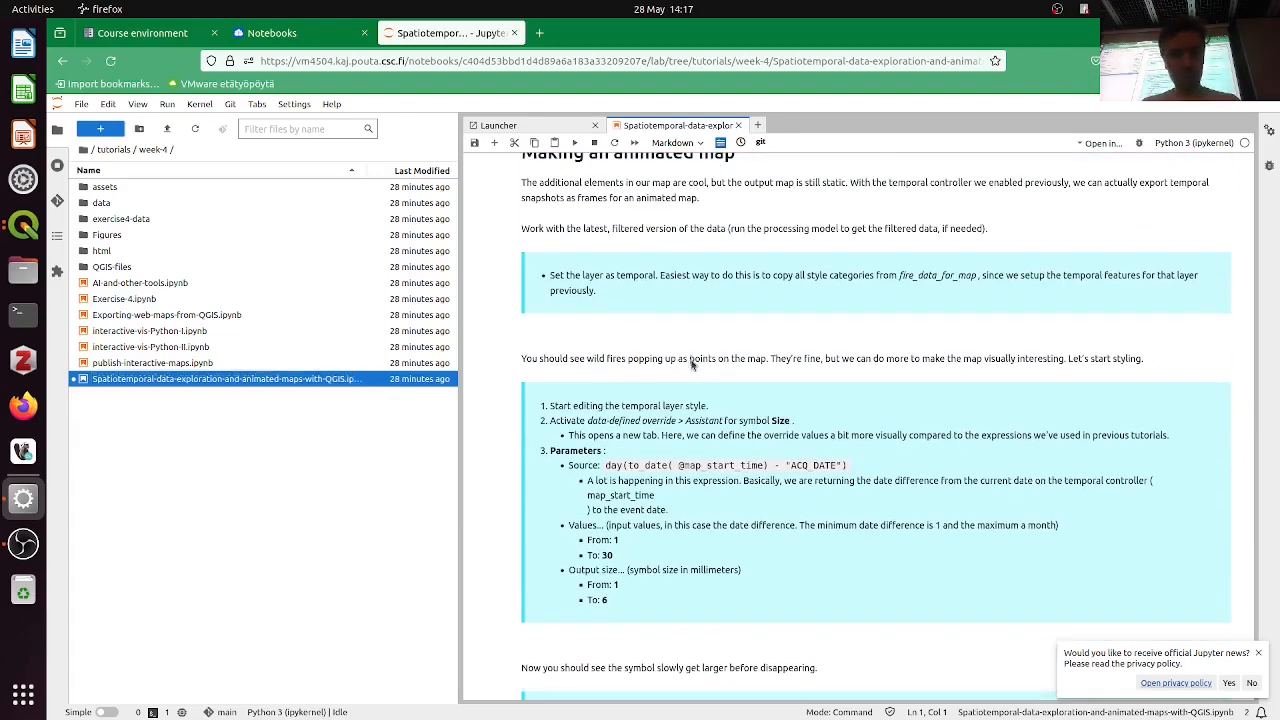
Switch to the main QGIS project window and hide the Extracted (attribute) hexagon layer
click(23, 543)
click(23, 543)
click(22, 228)
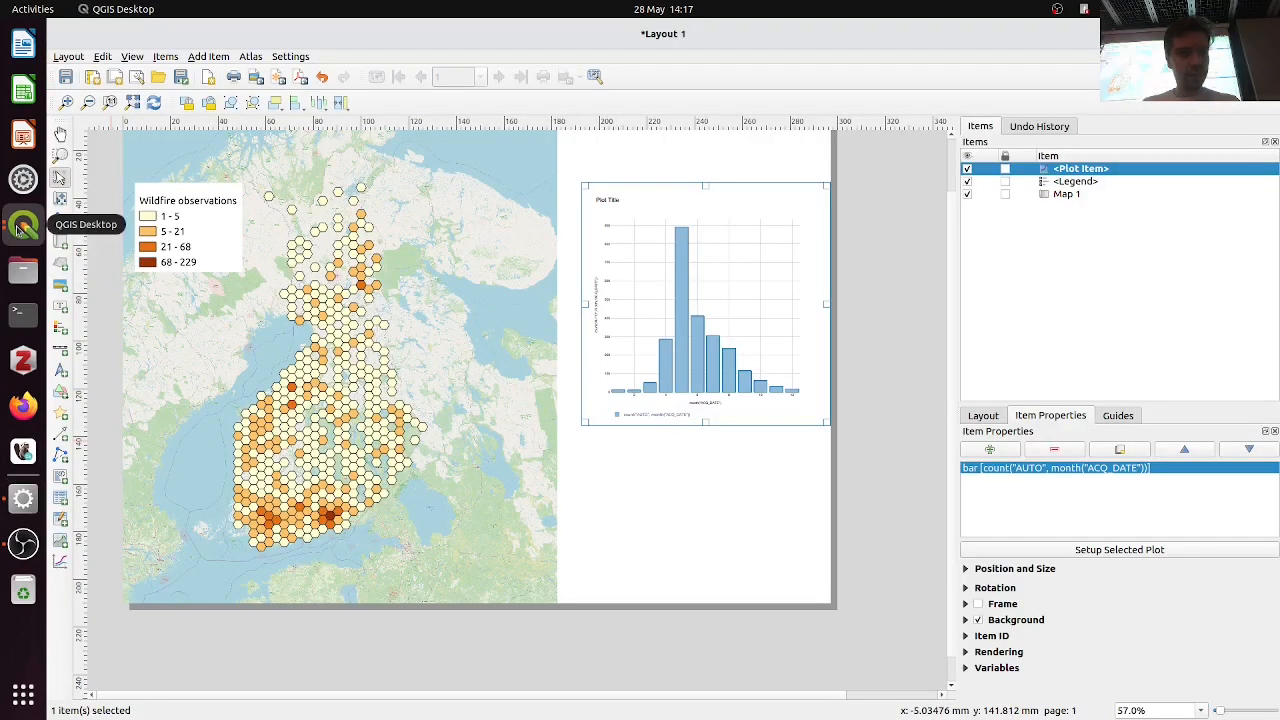
click(22, 228)
click(140, 160)
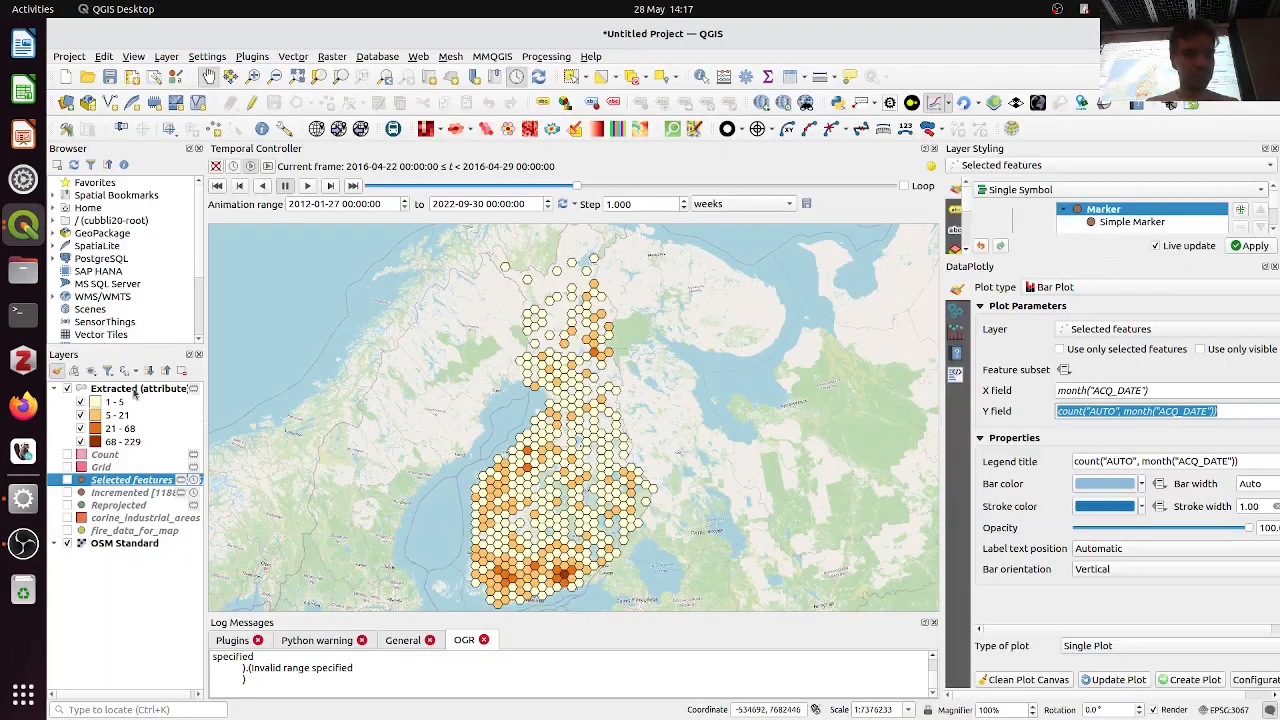
click(67, 388)
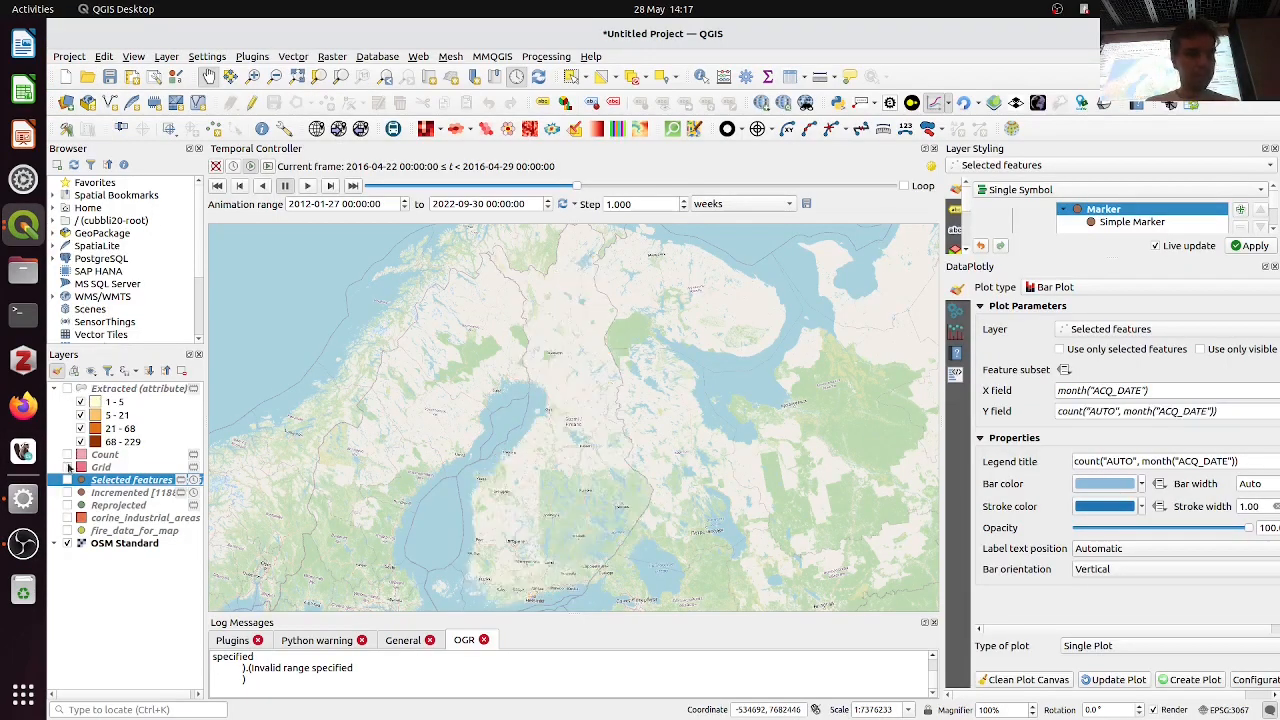
Remove the Count and Grid layers from the project
click(100, 467)
shift+click(108, 455)
right_click(117, 458)
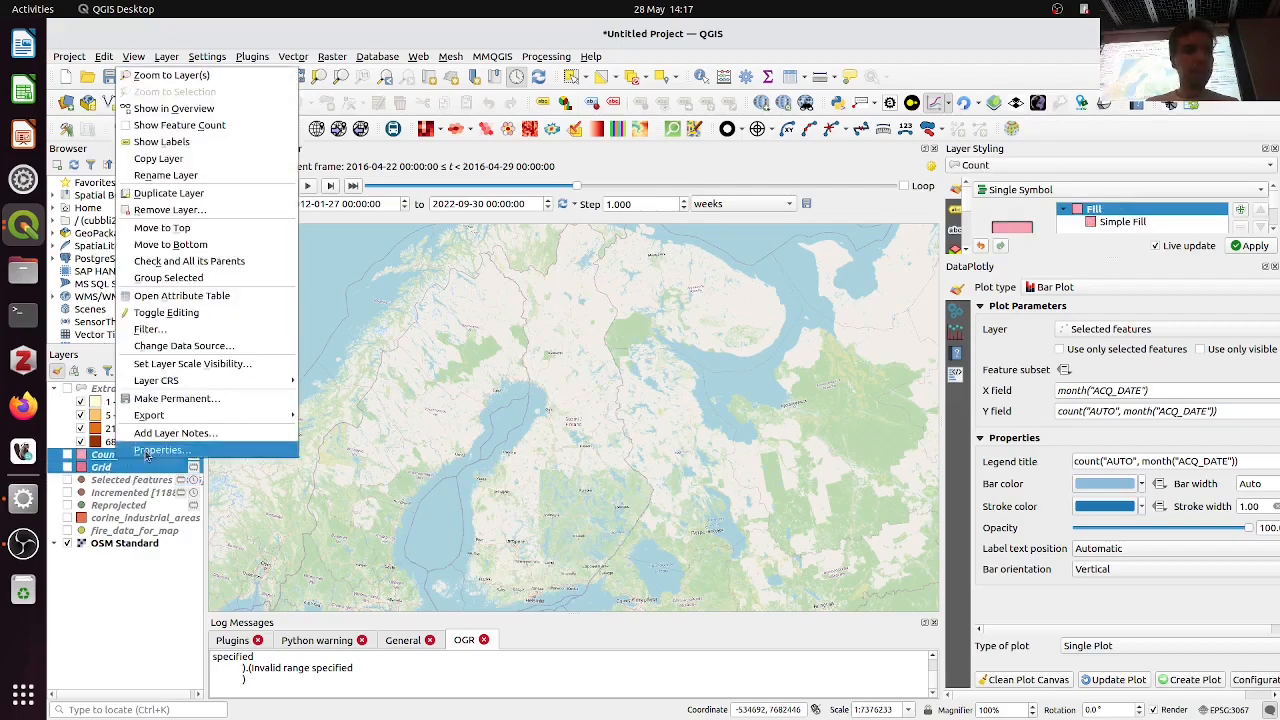
click(172, 209)
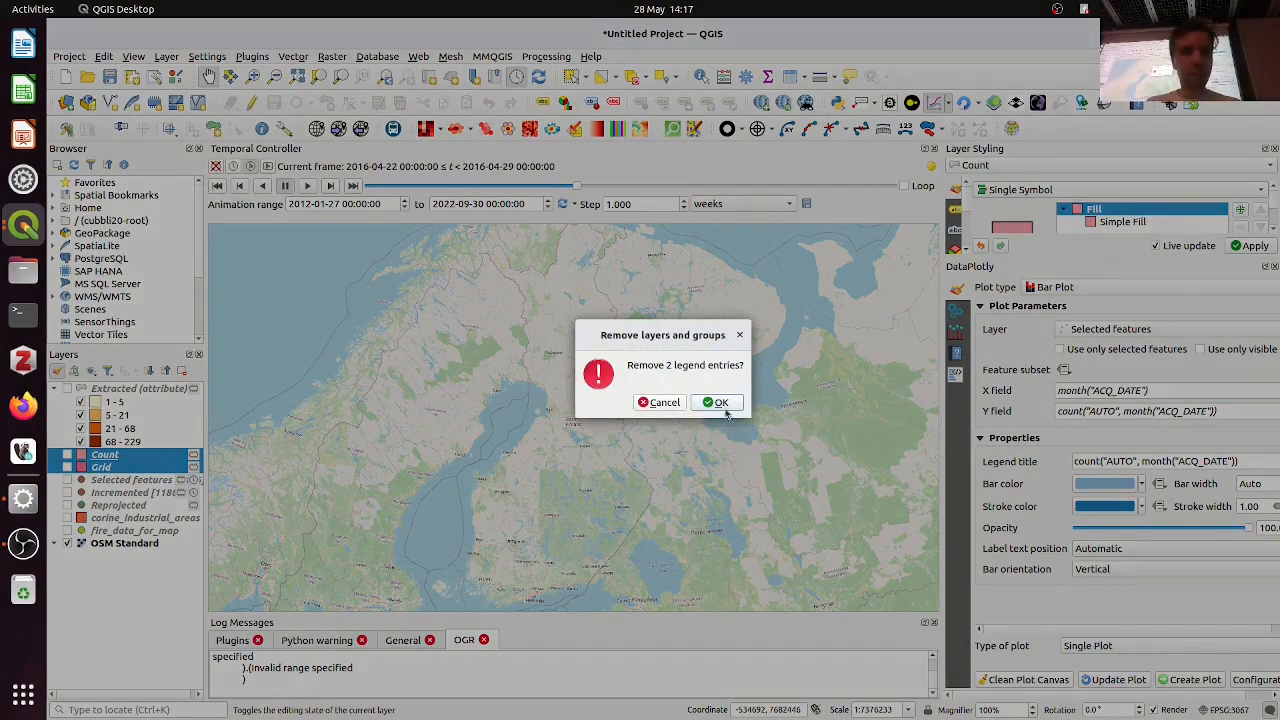
click(720, 401)
Show the Selected features layer on the map and widen the Layers panel to fit full layer names and indicators
click(67, 454)
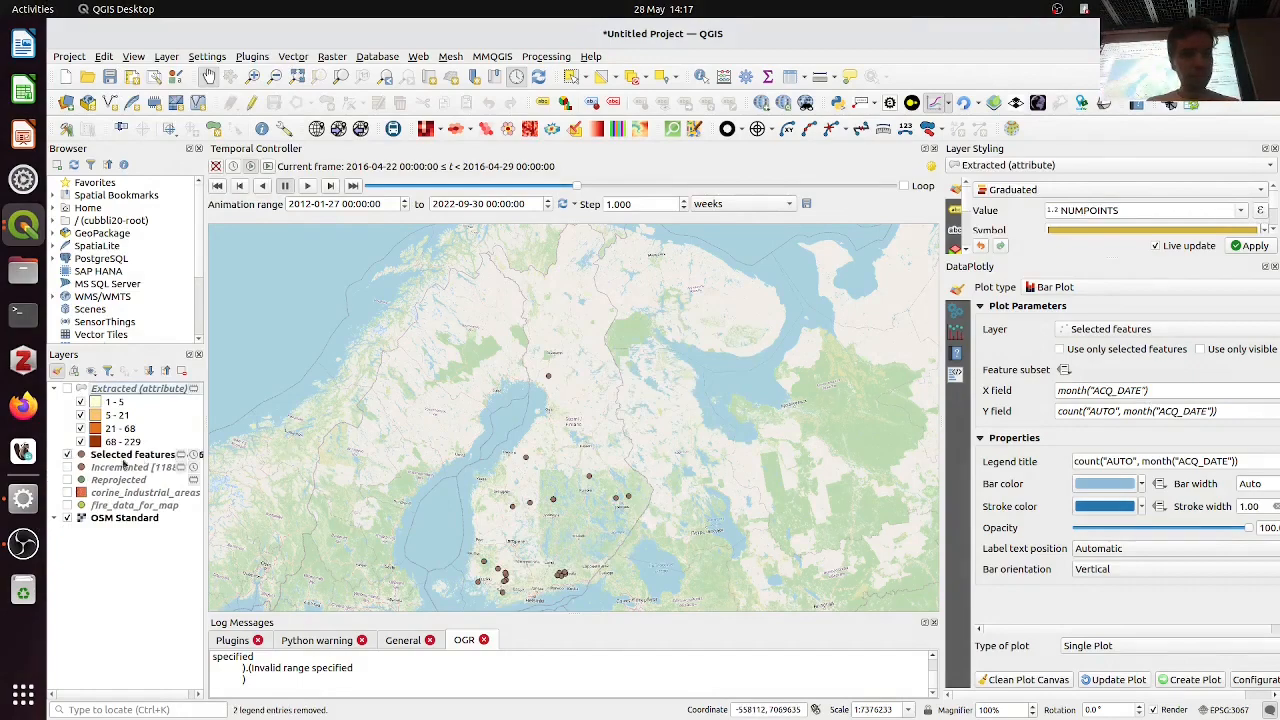
drag(201, 469, 285, 462)
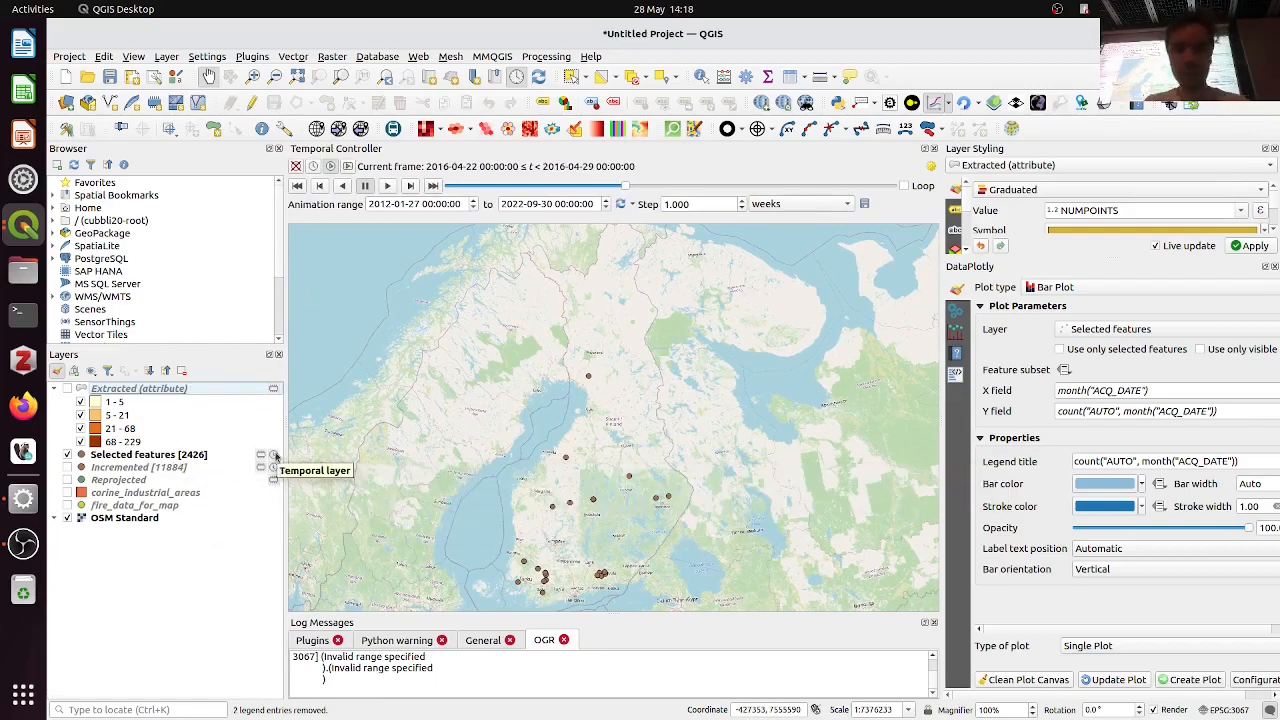
key(alt+Tab)
key(alt+Tab)
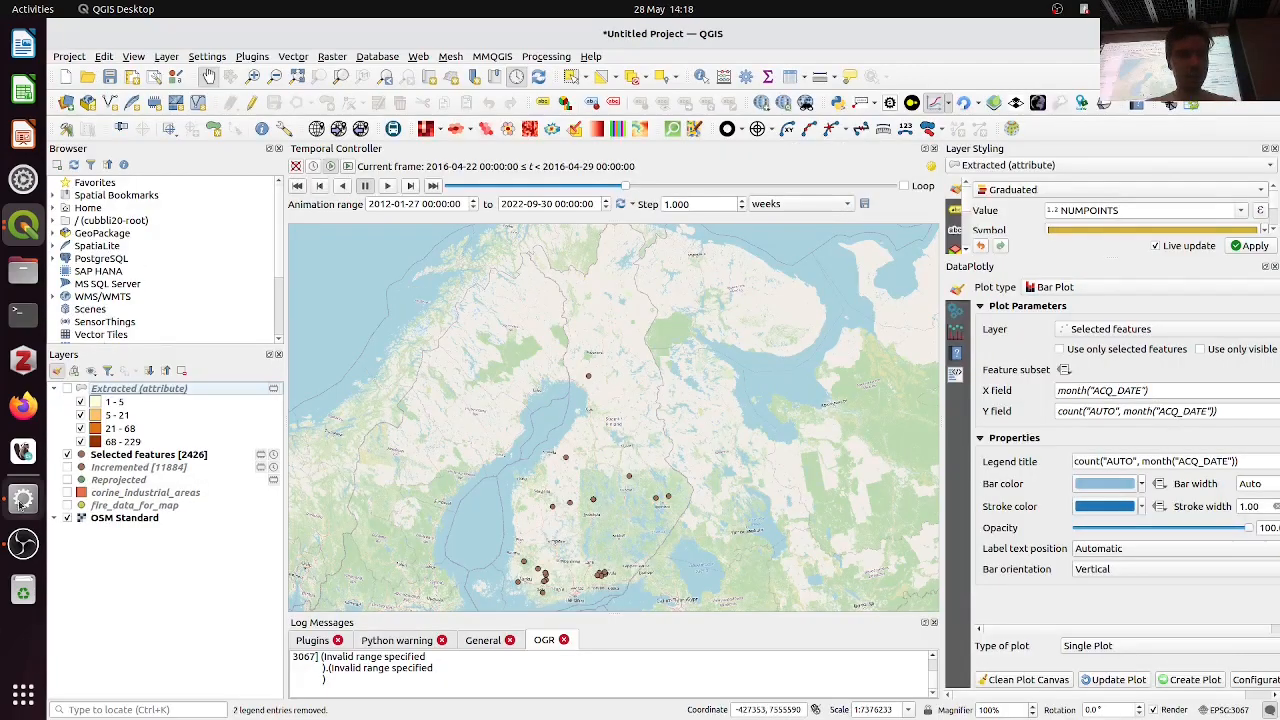
Check the tutorial's temporal styling instructions in Firefox, and preview the wildfire points in QGIS by playing and pausing the temporal animation
click(23, 497)
scroll(498, 417, down, 3)
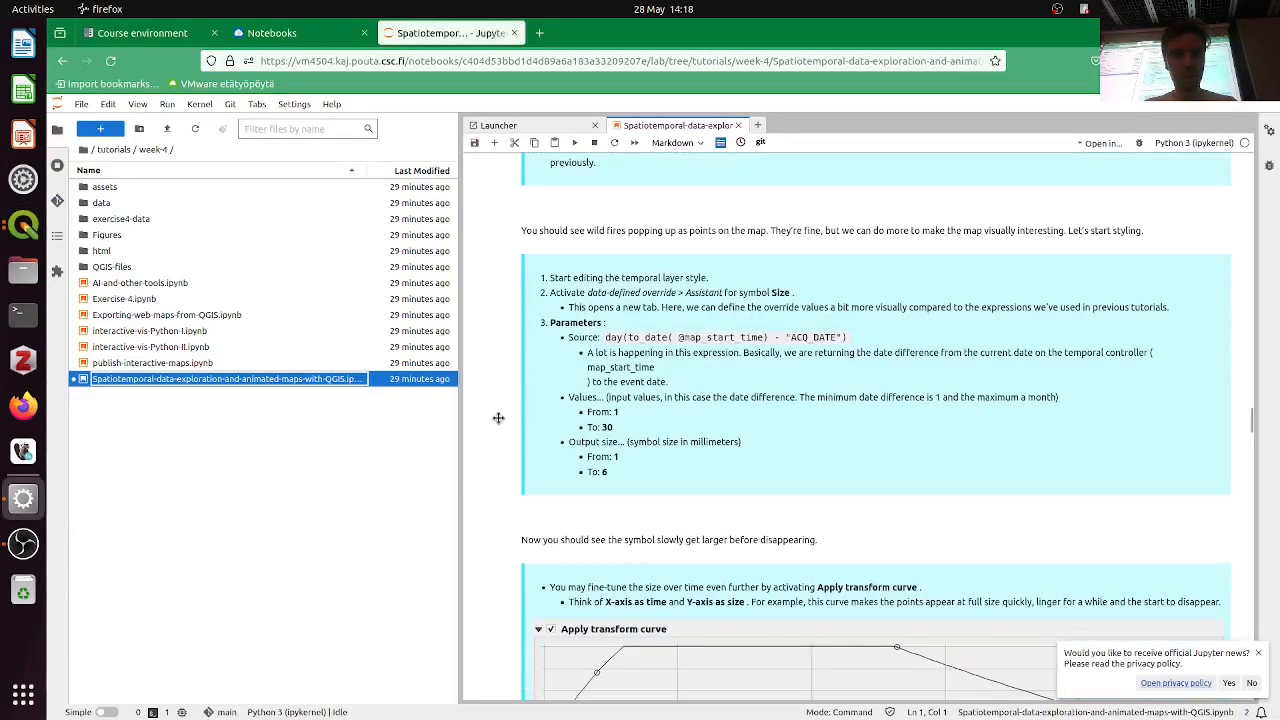
key(alt+Tab)
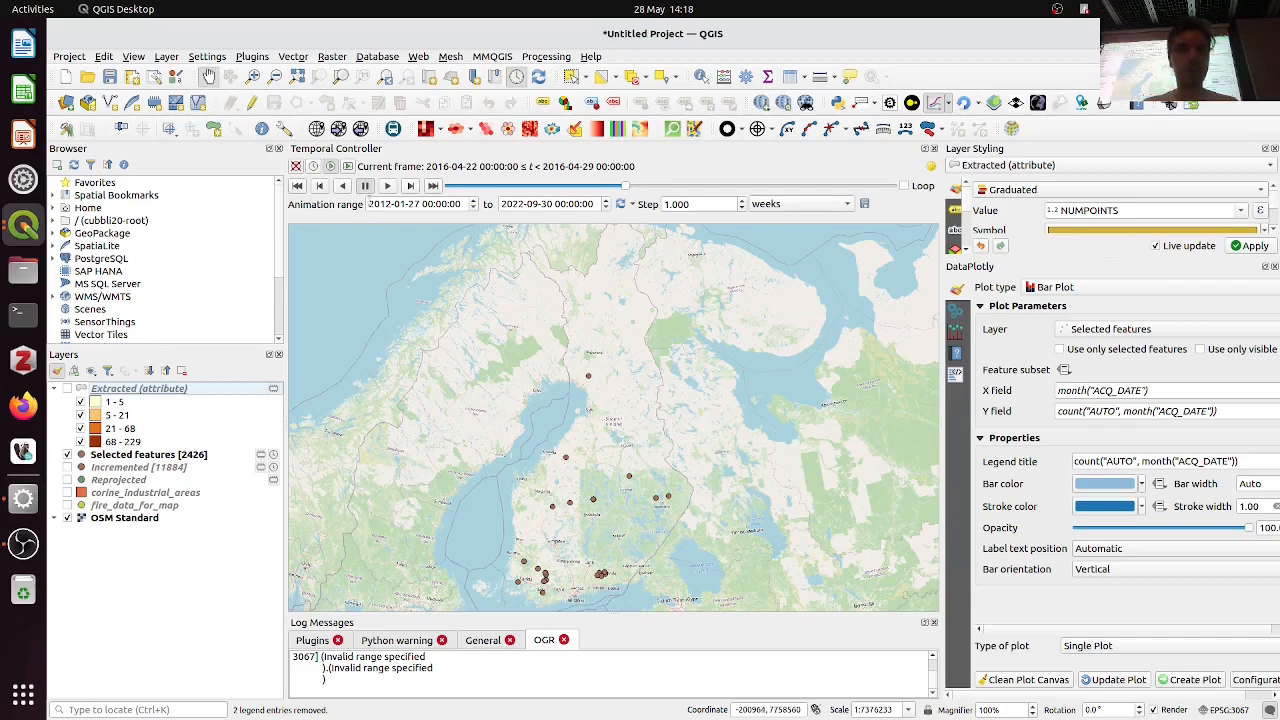
click(388, 187)
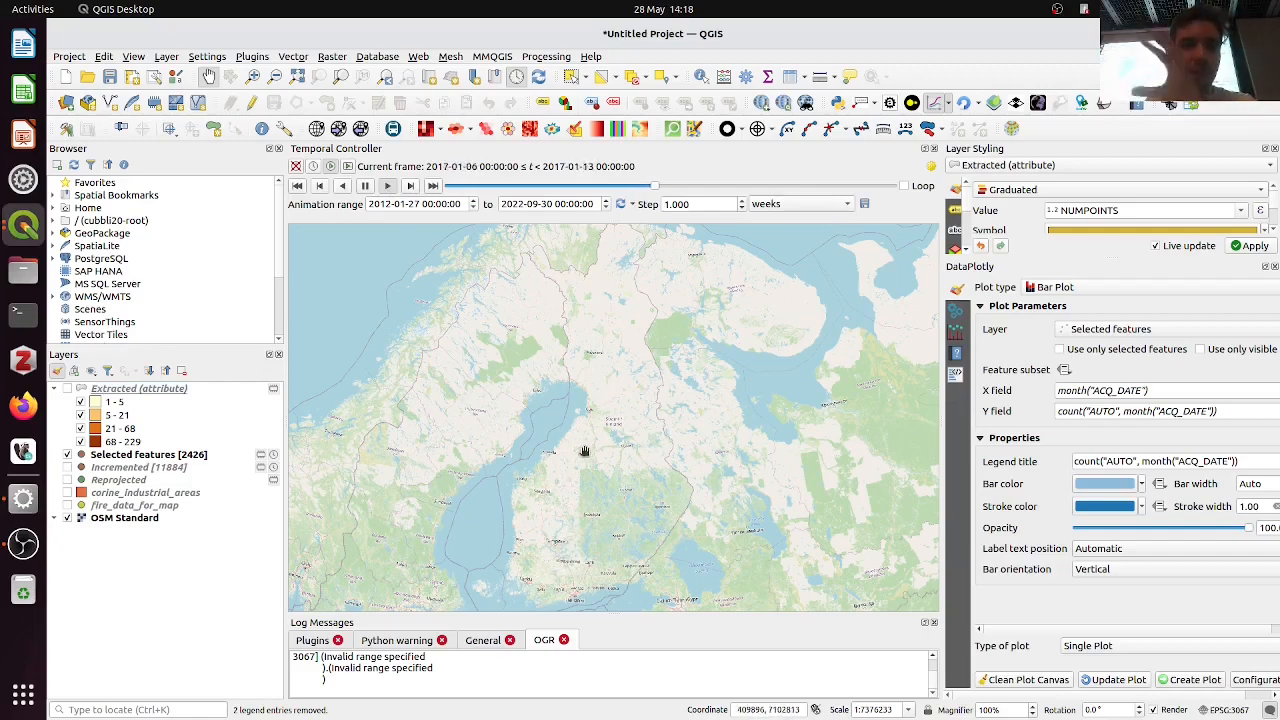
drag(585, 452, 585, 438)
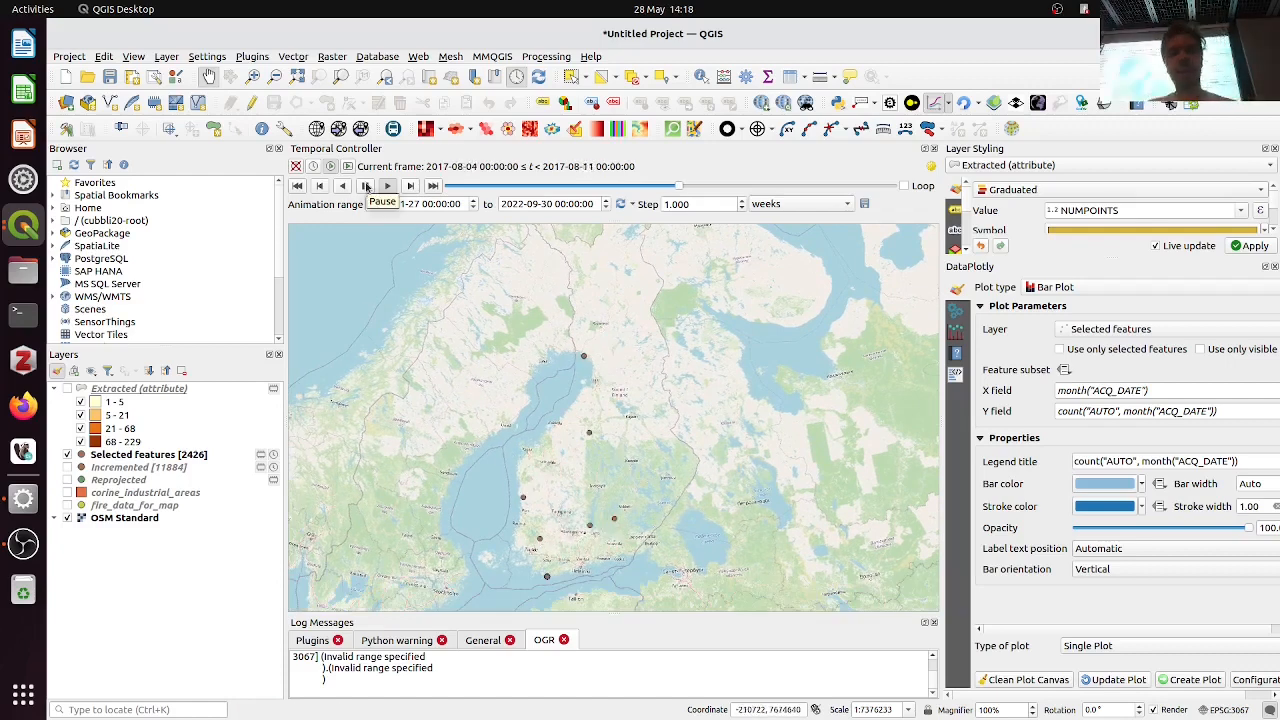
click(366, 187)
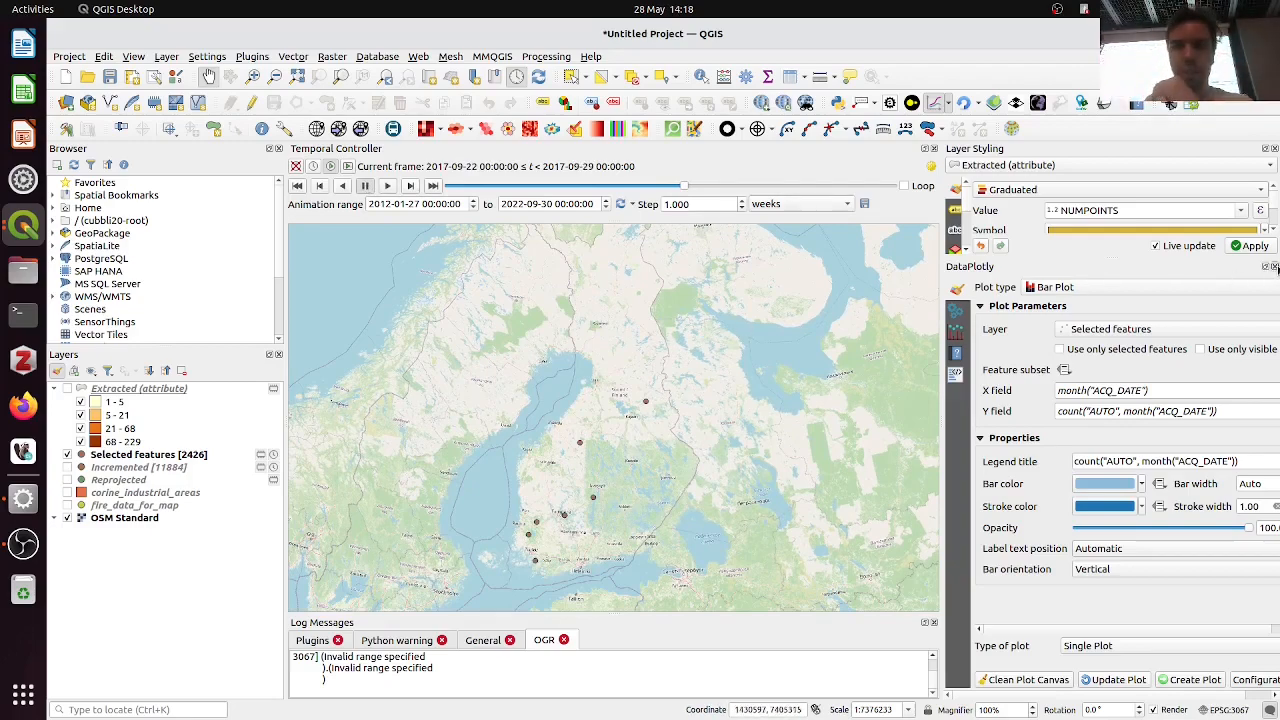
Close the DataPlotly panel and bring up the Selected features layer's symbol settings for styling
click(1274, 266)
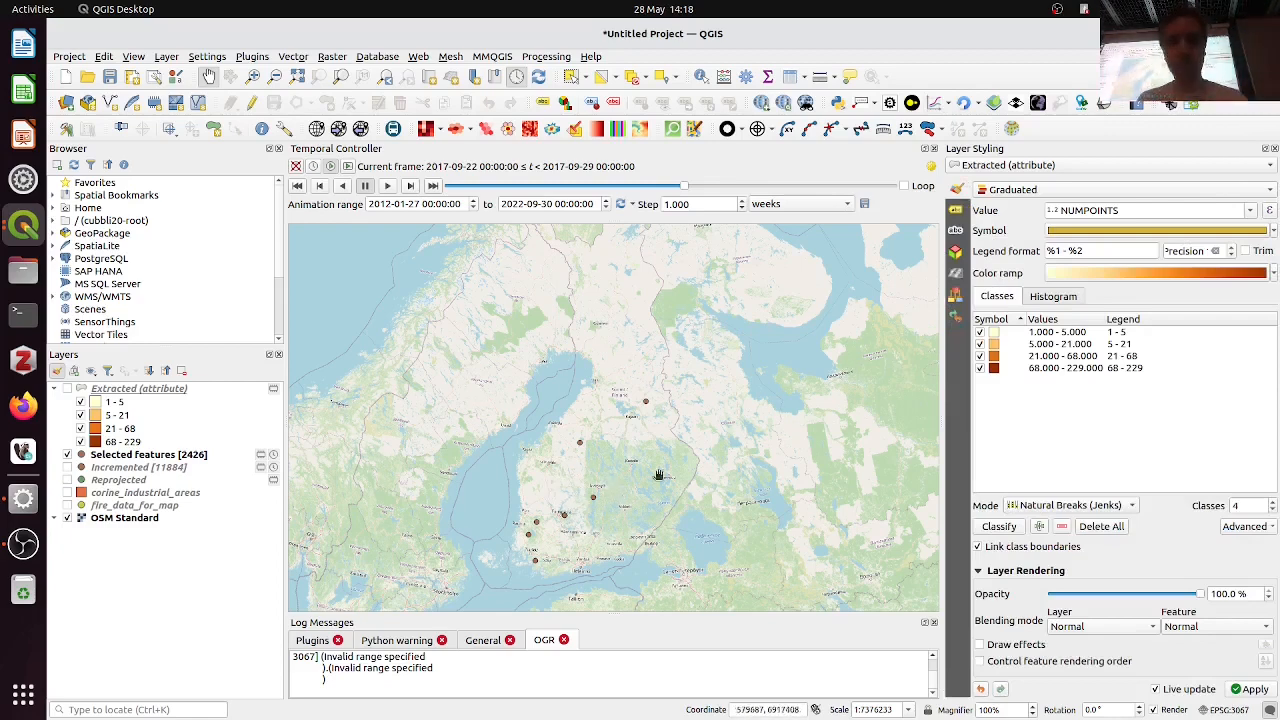
click(1079, 174)
key(Escape)
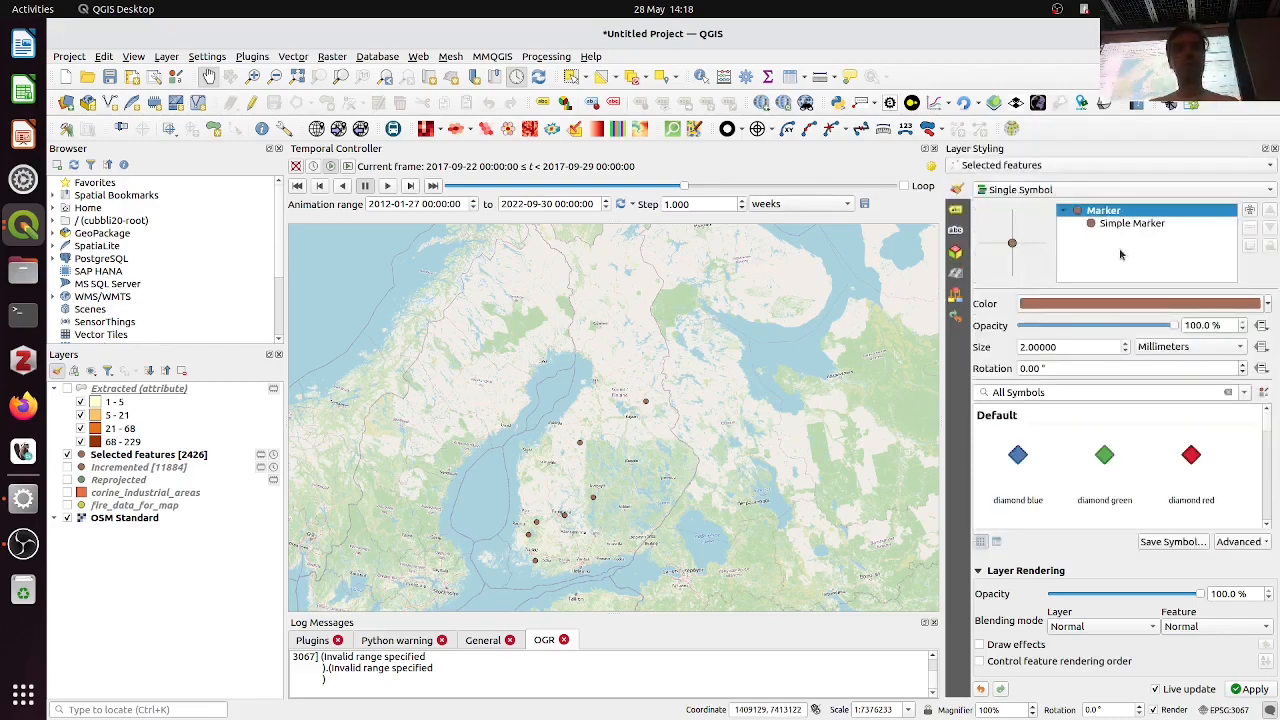
Consult the tutorial's size instructions and open the data-defined override Assistant for the Selected features marker size in QGIS
key(alt+Tab)
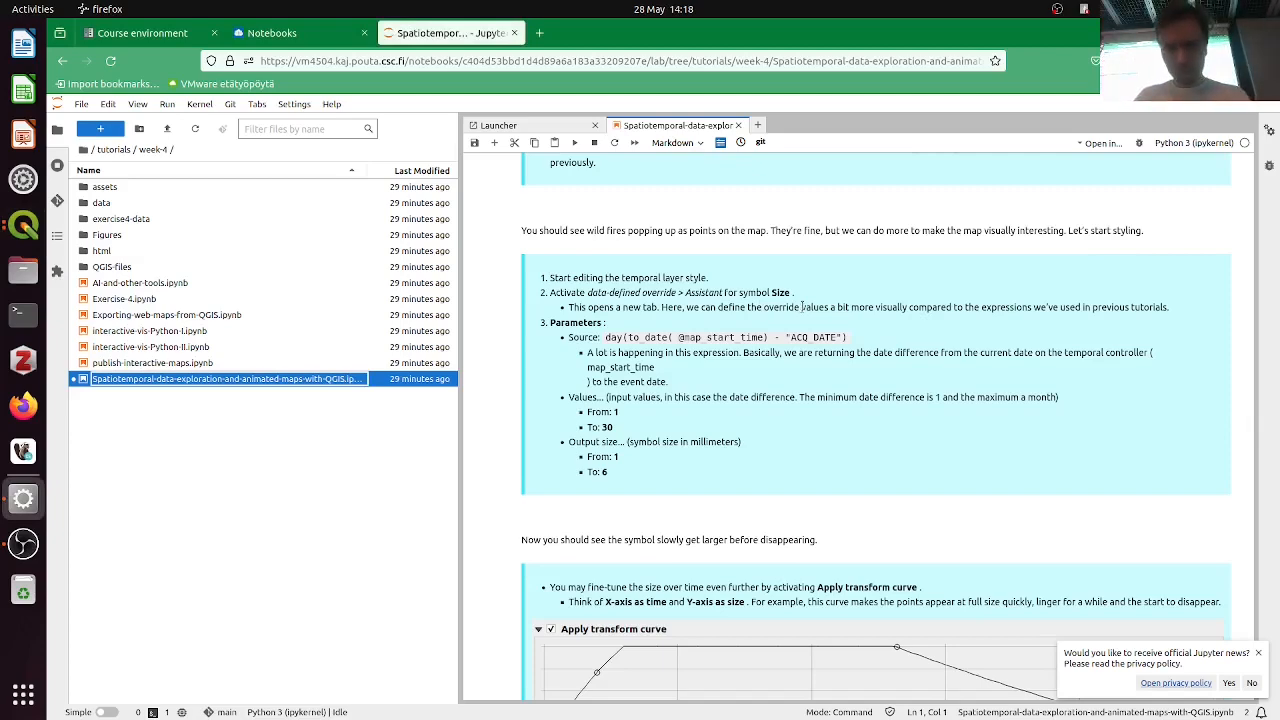
key(alt+Tab)
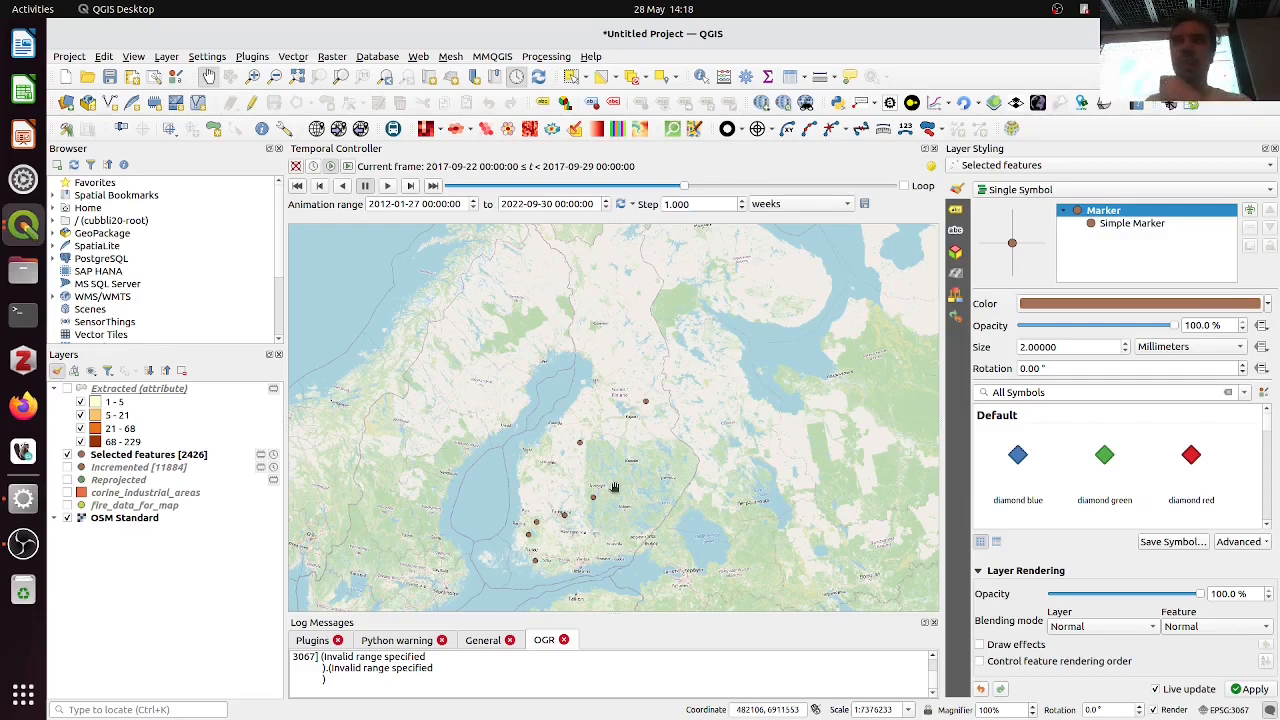
click(1263, 349)
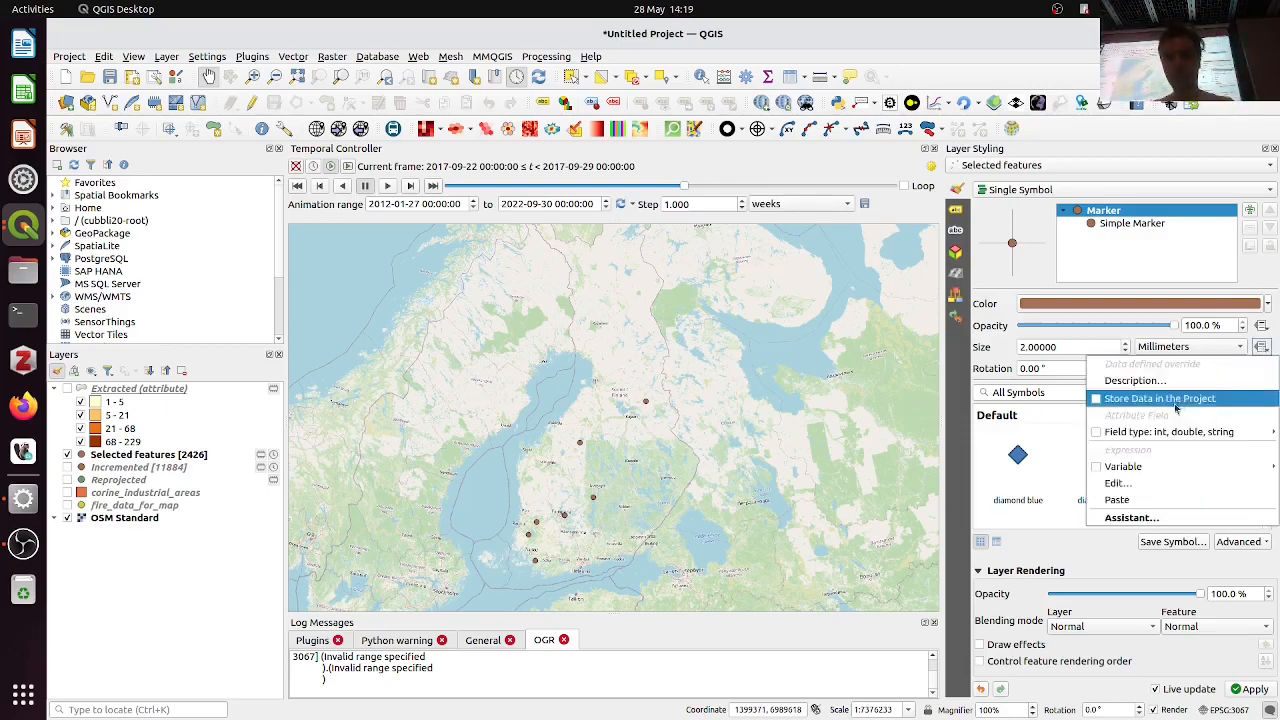
key(Escape)
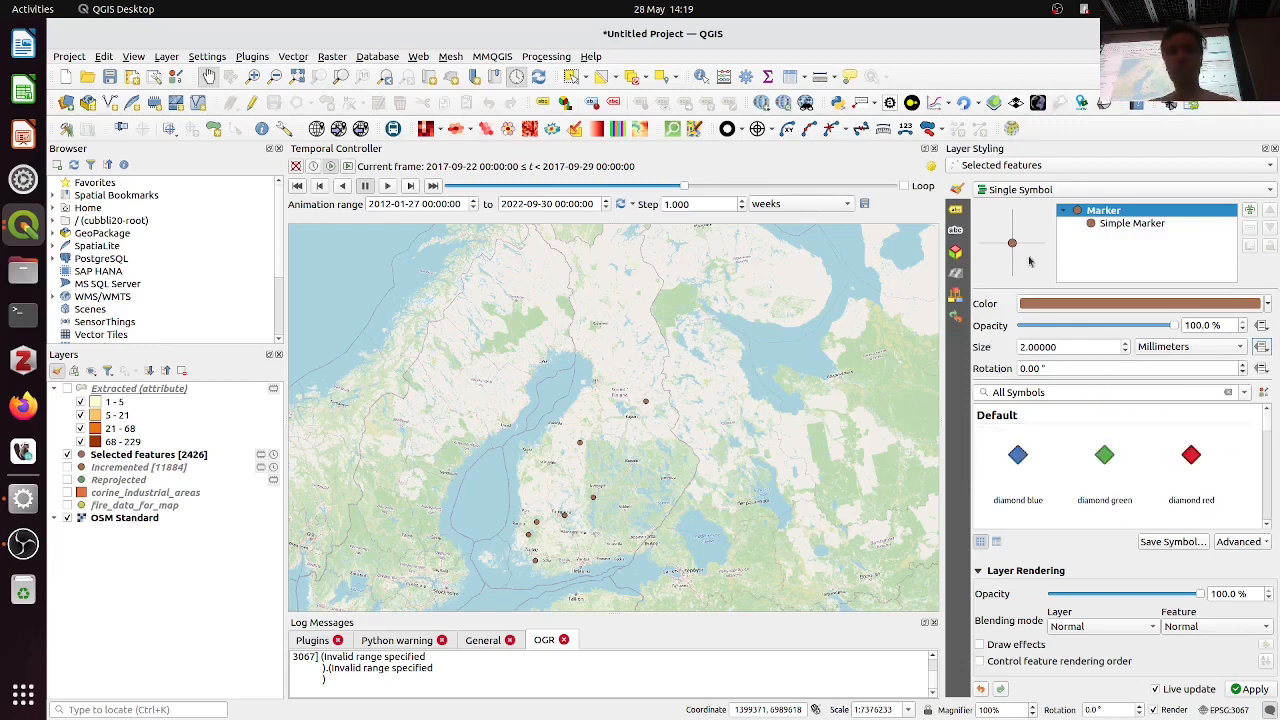
click(1263, 349)
mouse_move(1198, 440)
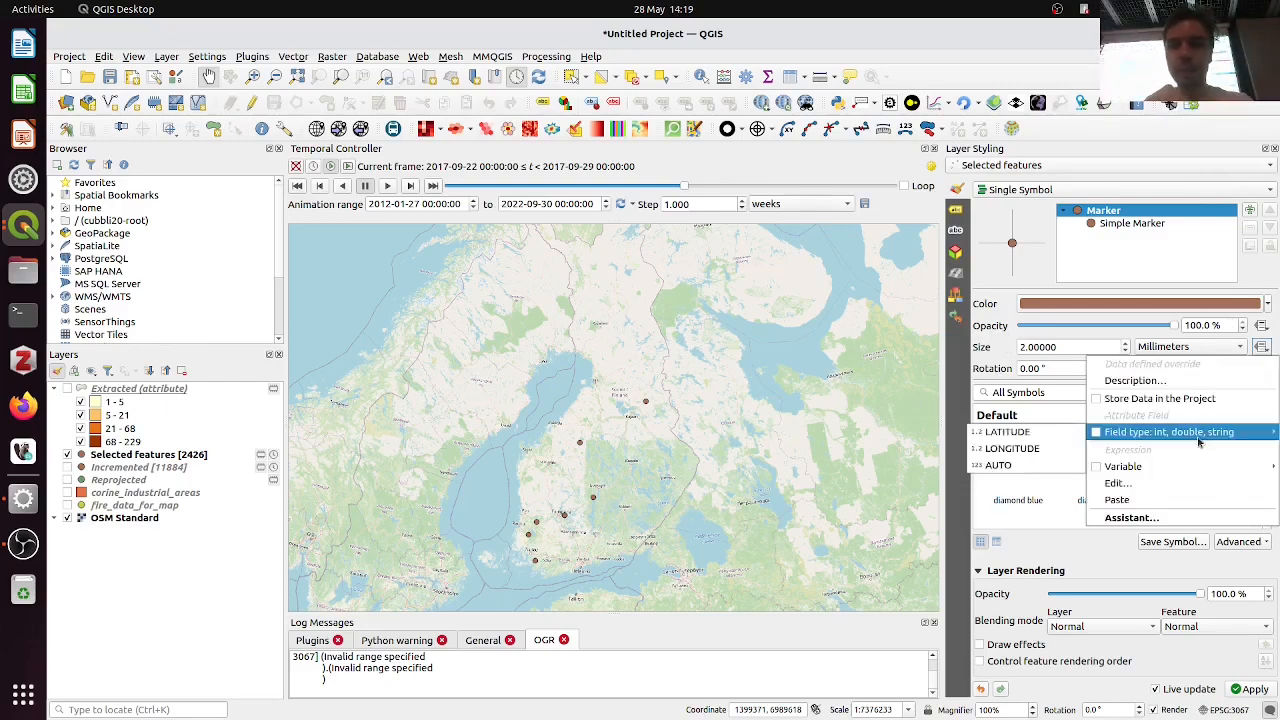
click(1130, 518)
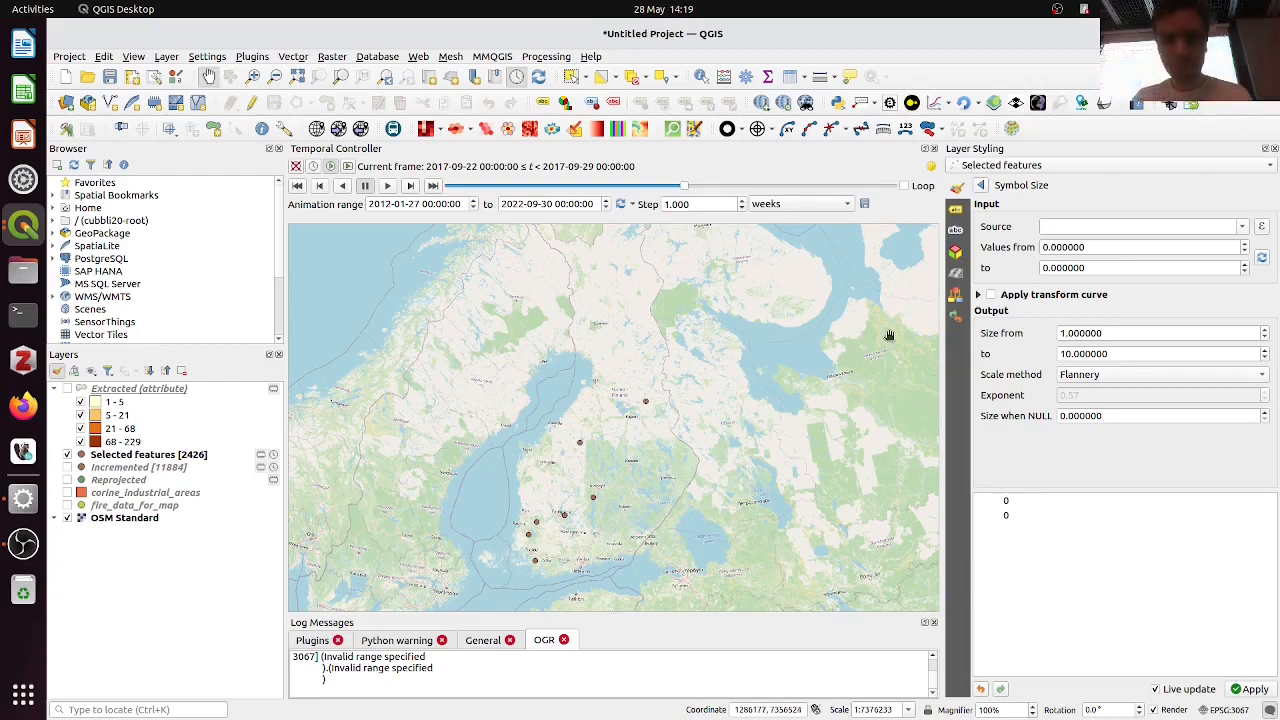
key(alt+Tab)
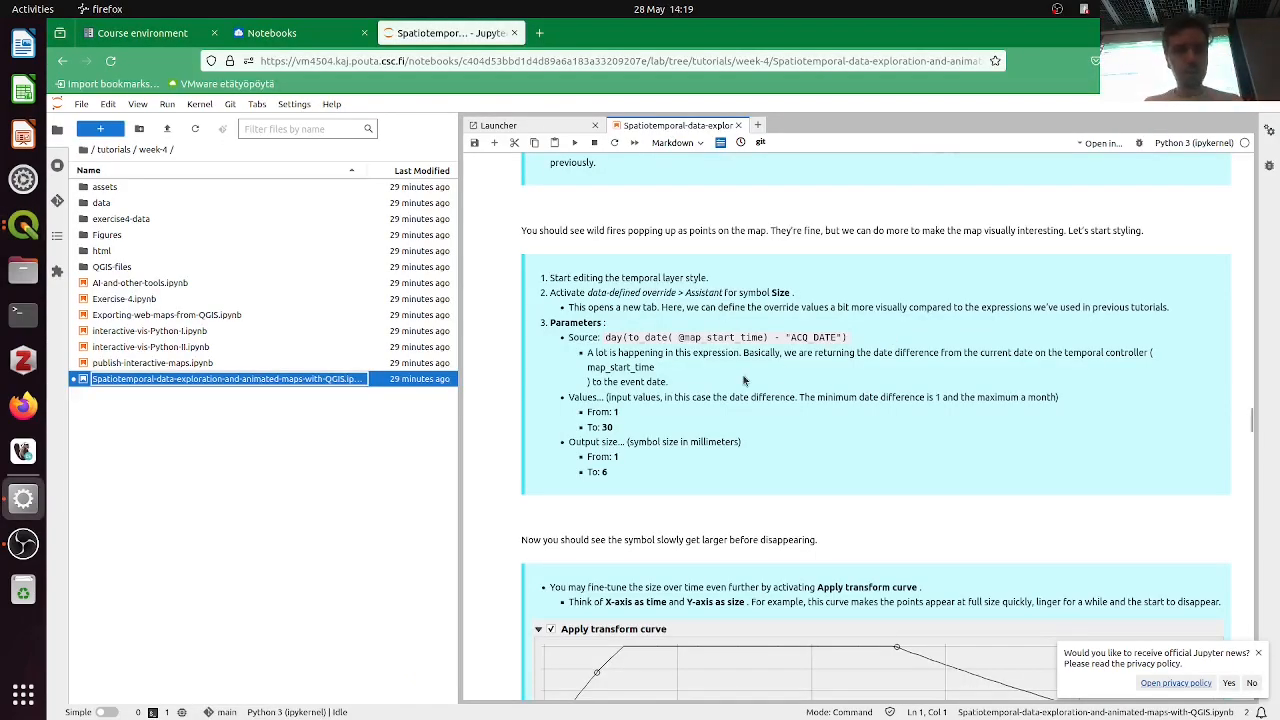
scroll(744, 380, down, 1)
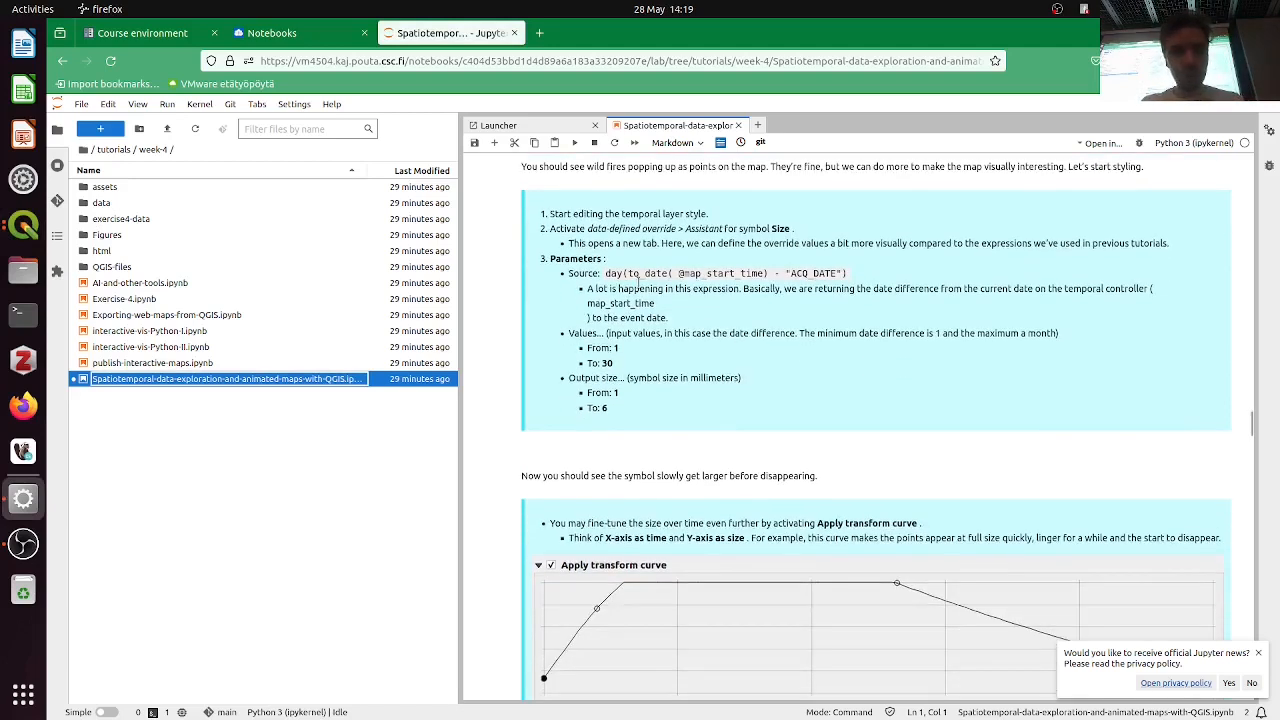
drag(606, 275, 850, 273)
key(ctrl+c)
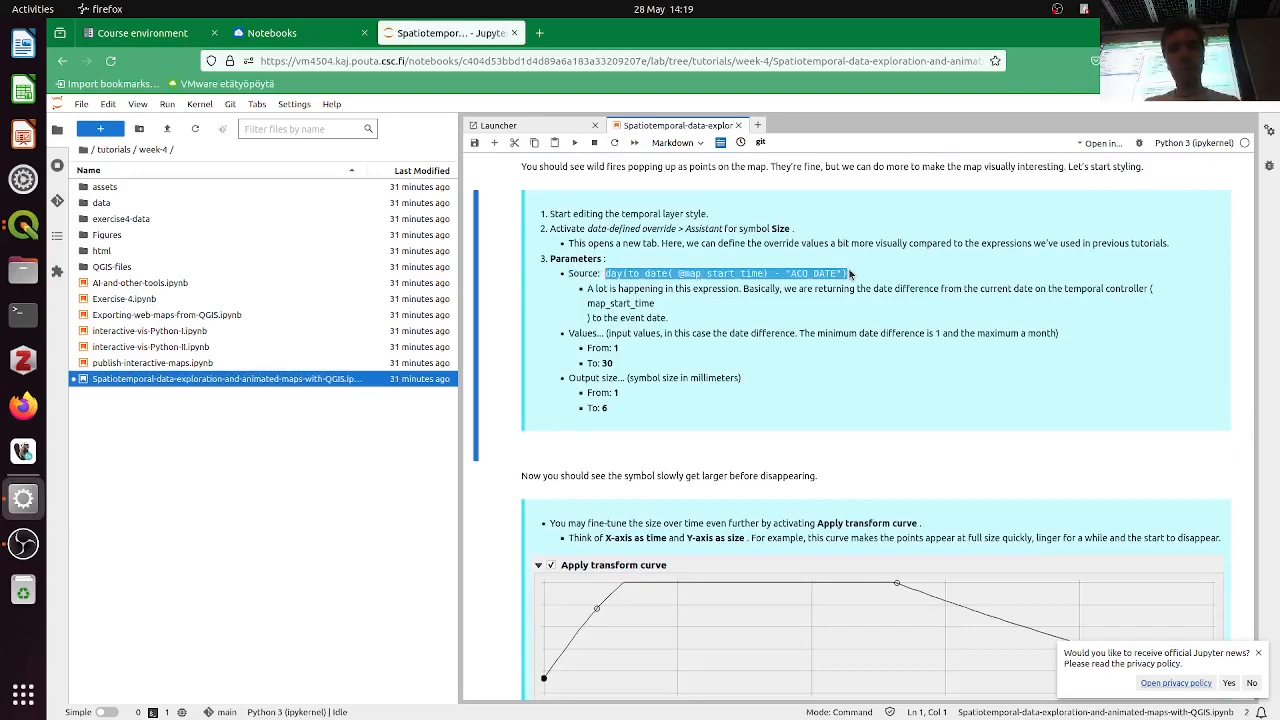
key(alt+Tab)
click(1096, 225)
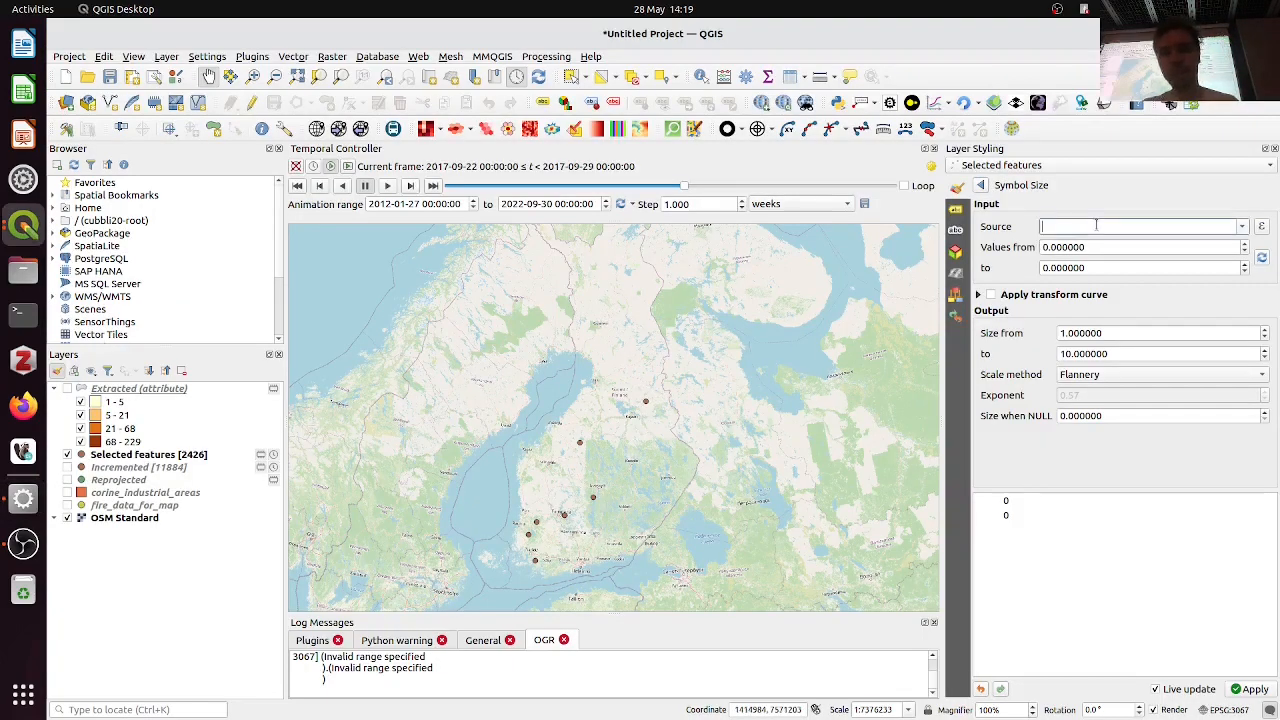
key(ctrl+v)
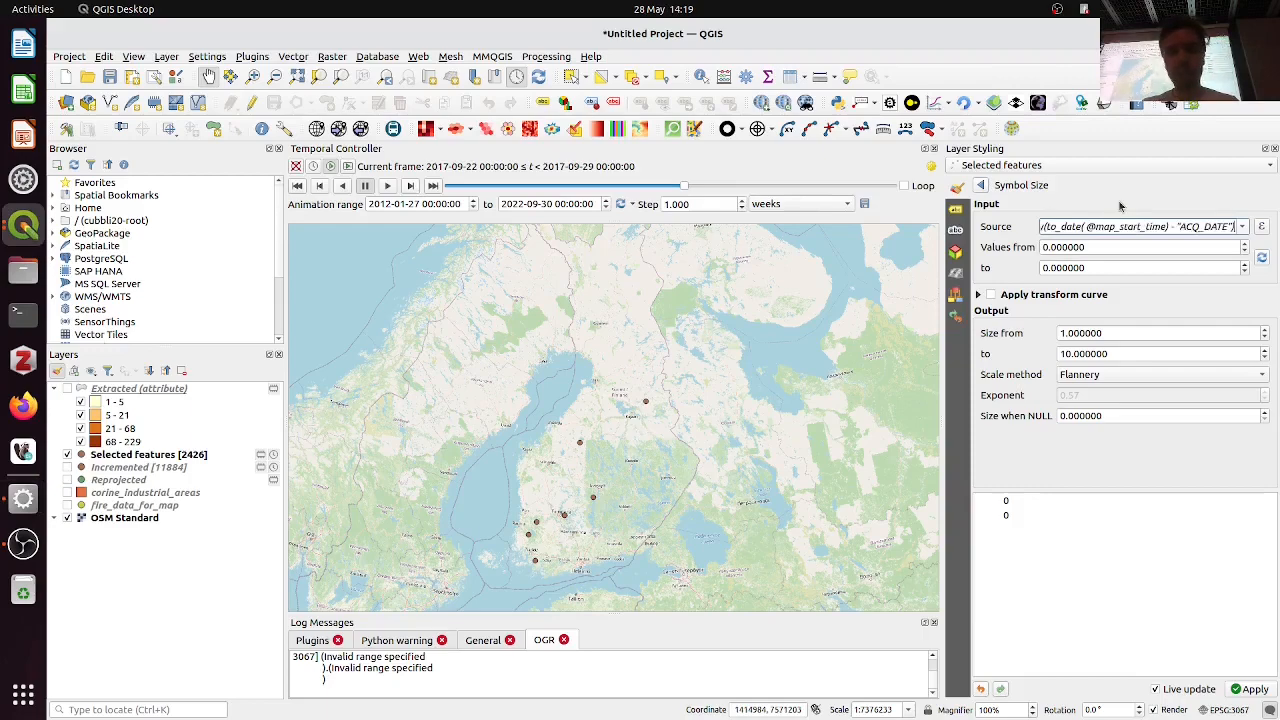
key(alt+Tab)
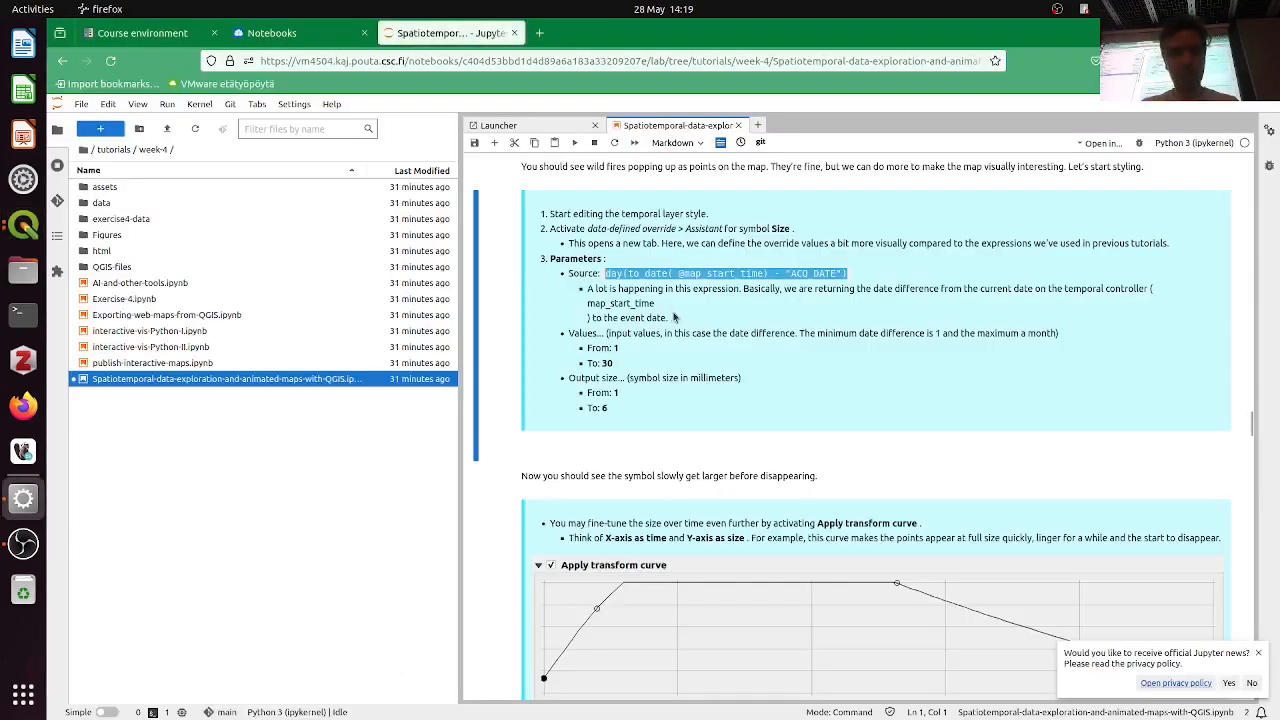
click(646, 272)
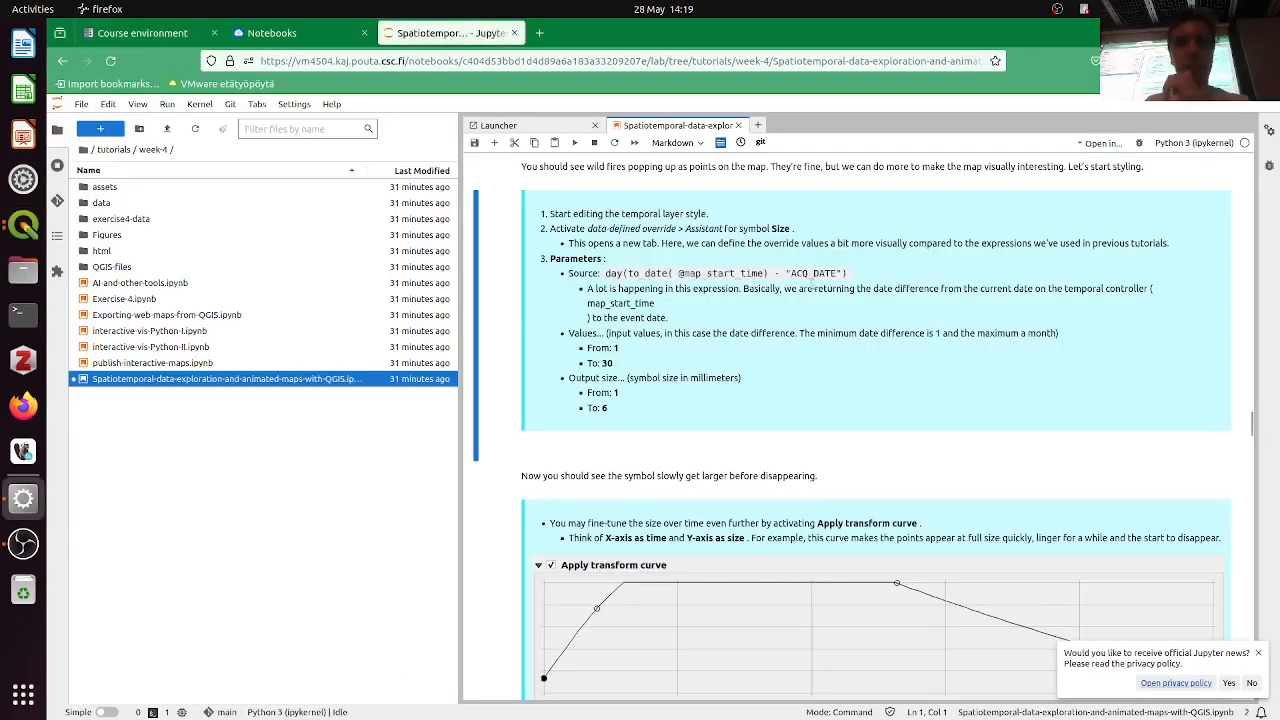
drag(679, 273, 757, 271)
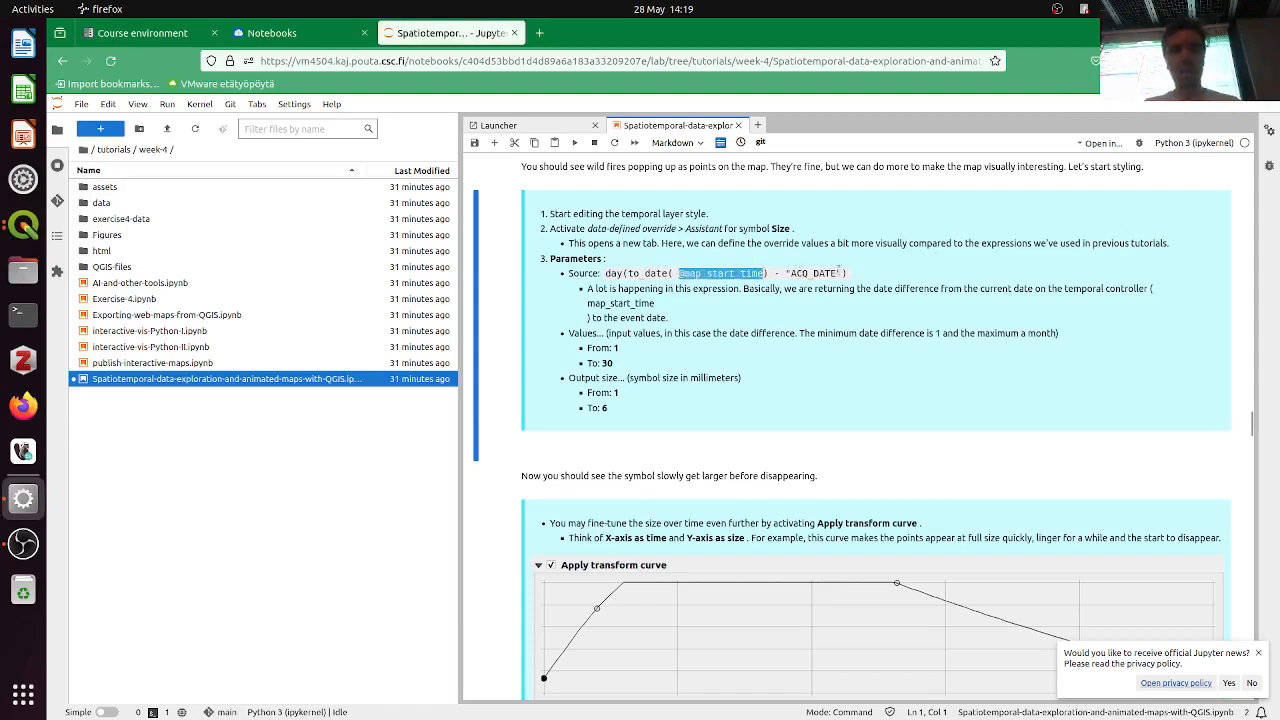
key(alt+Tab)
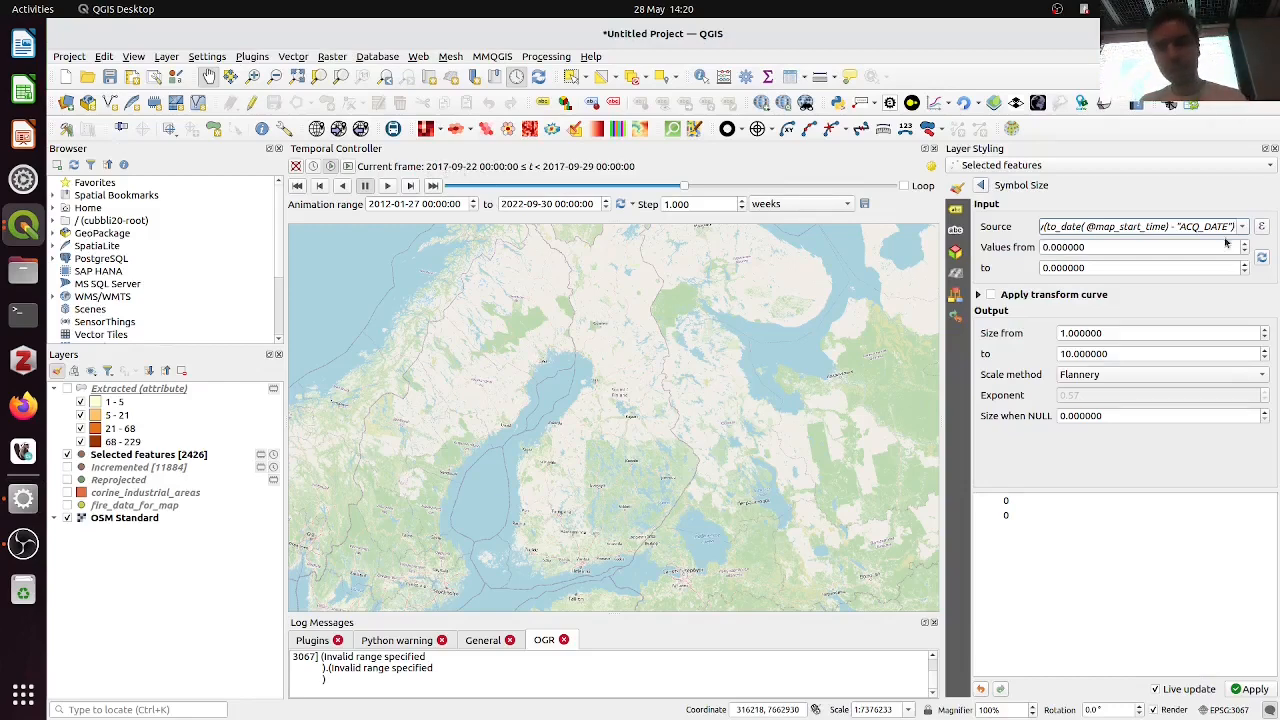
drag(1177, 227, 1233, 226)
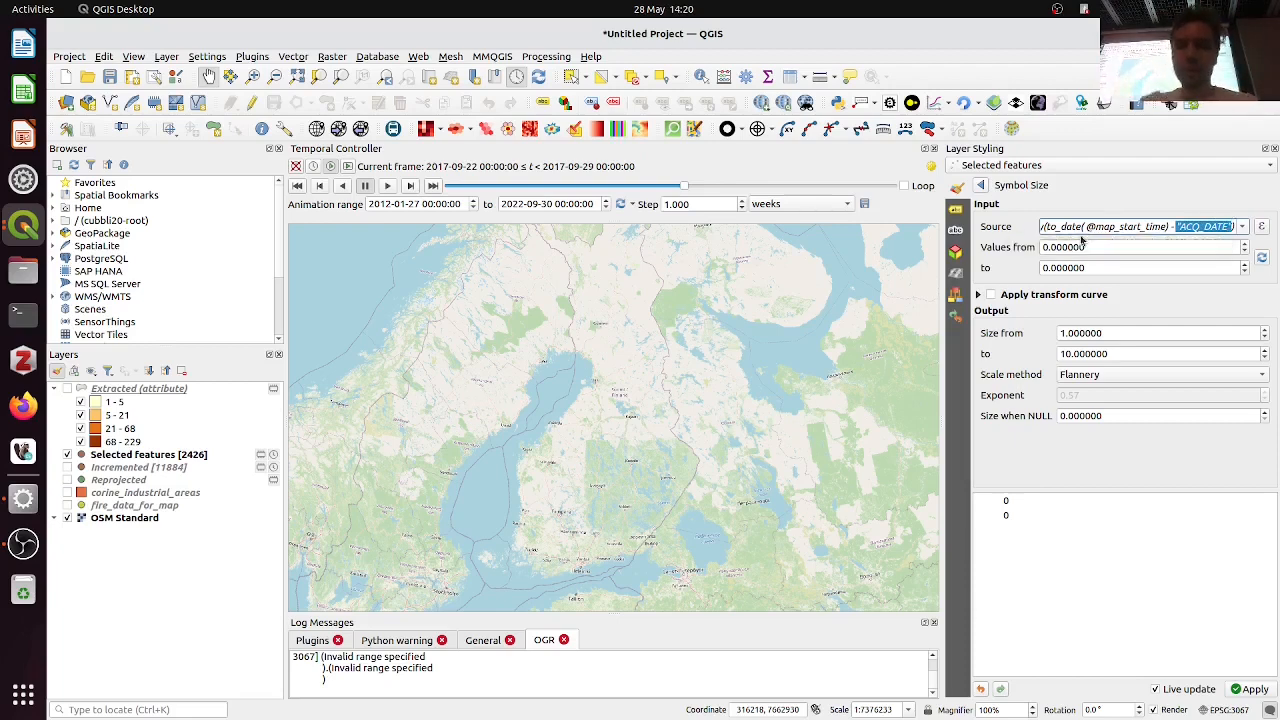
click(1155, 227)
drag(1181, 226, 1028, 230)
click(1121, 228)
drag(1129, 227, 1238, 226)
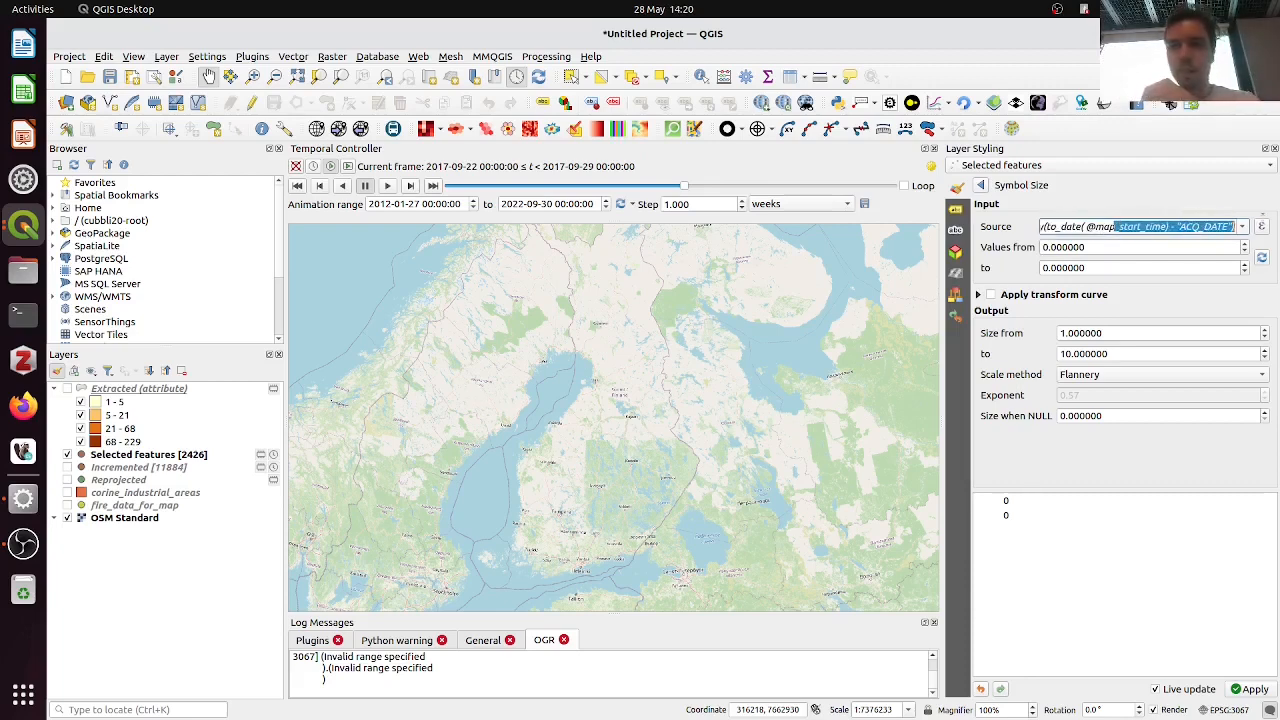
click(1180, 227)
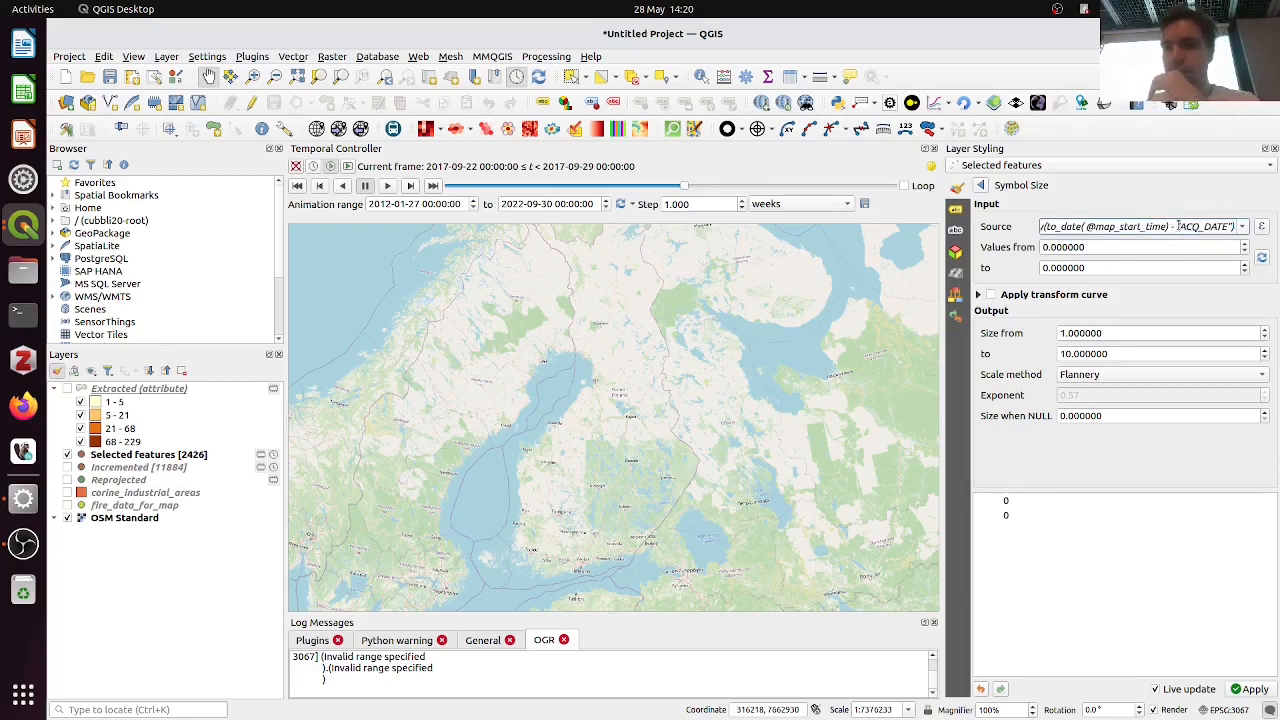
drag(1180, 226, 1236, 226)
click(1223, 226)
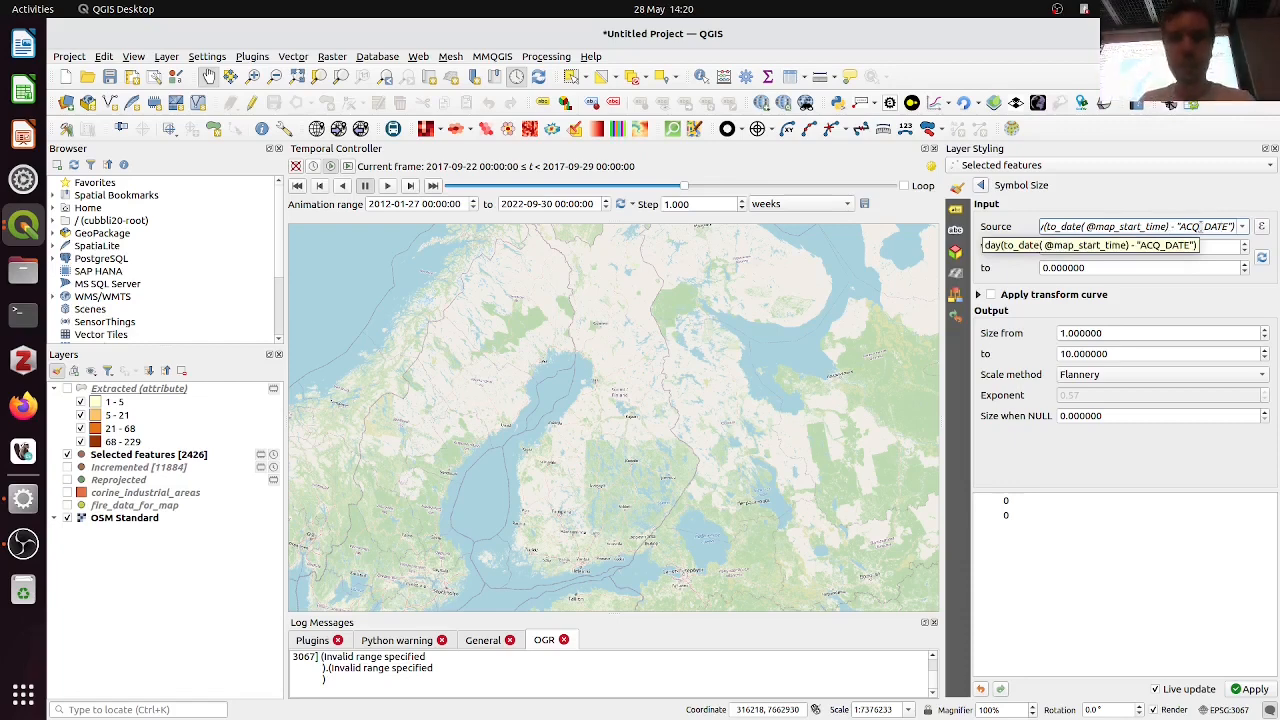
Set the upper input value of the symbol size range to 30 and play the temporal animation
double_click(1093, 267)
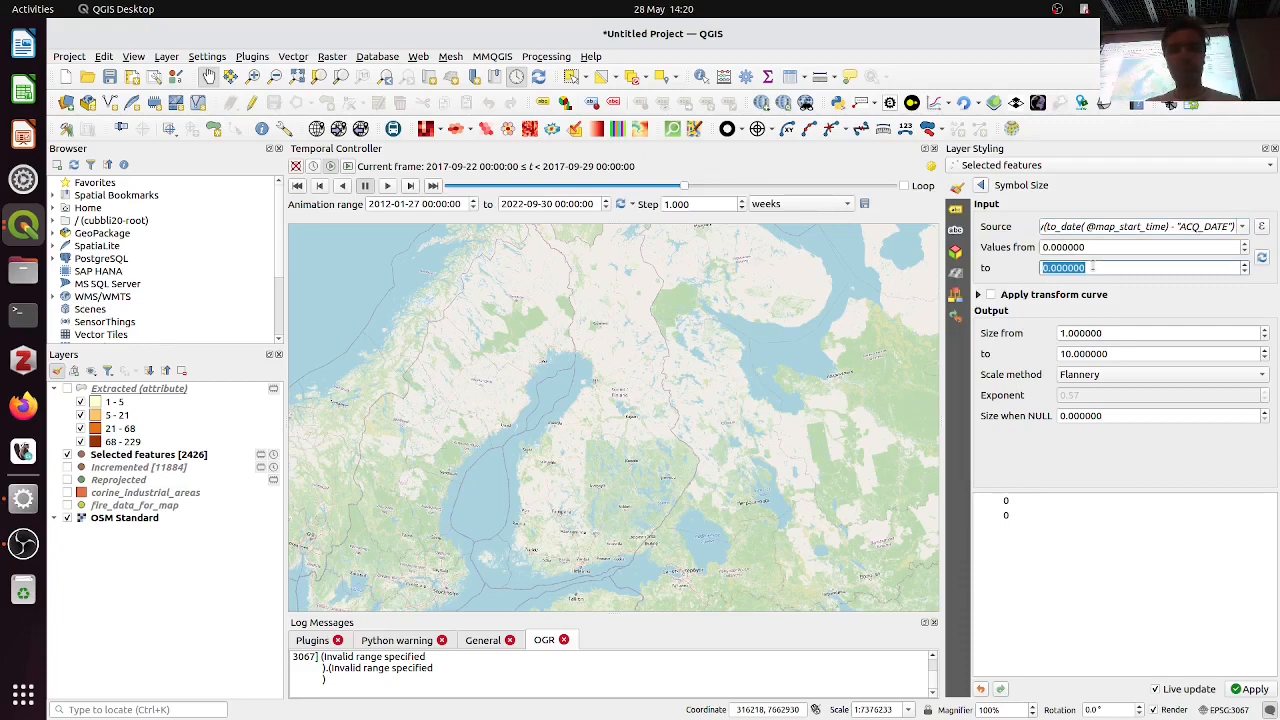
text(30)
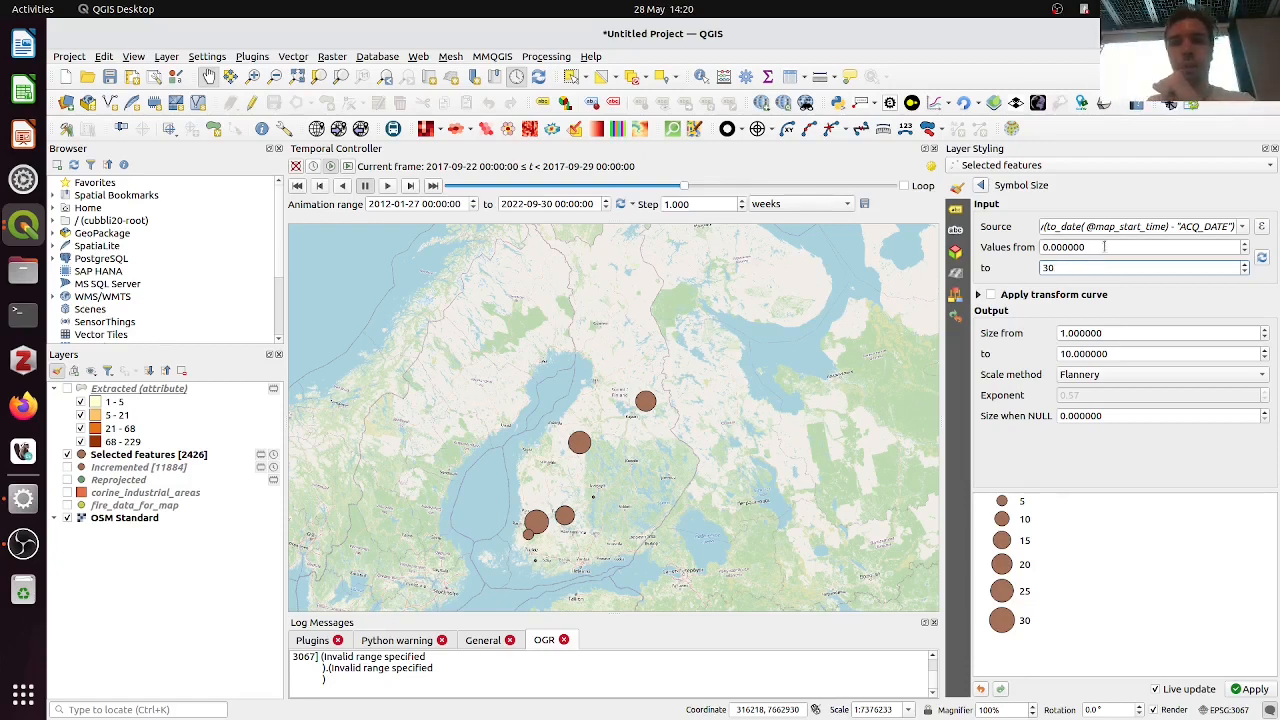
click(1104, 247)
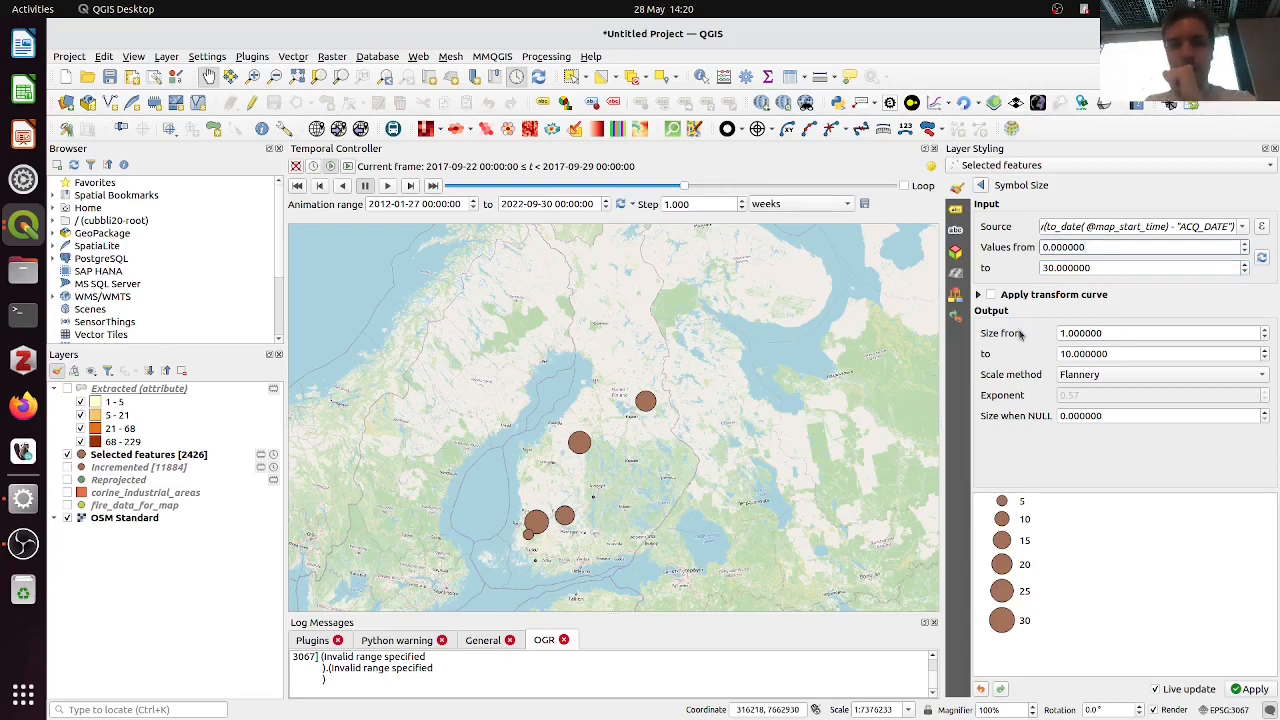
click(388, 186)
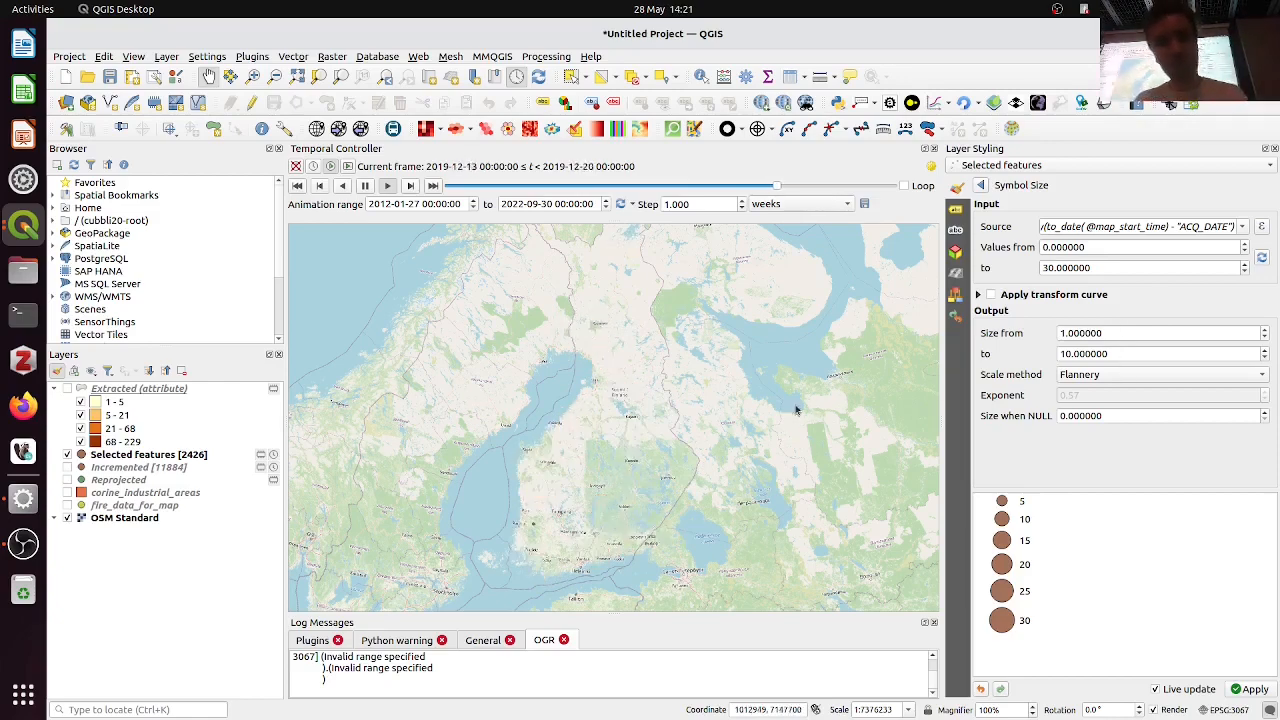
Check the tutorial's output size parameters in Firefox and set the maximum output symbol size to 8 in QGIS
key(alt+Tab)
click(778, 347)
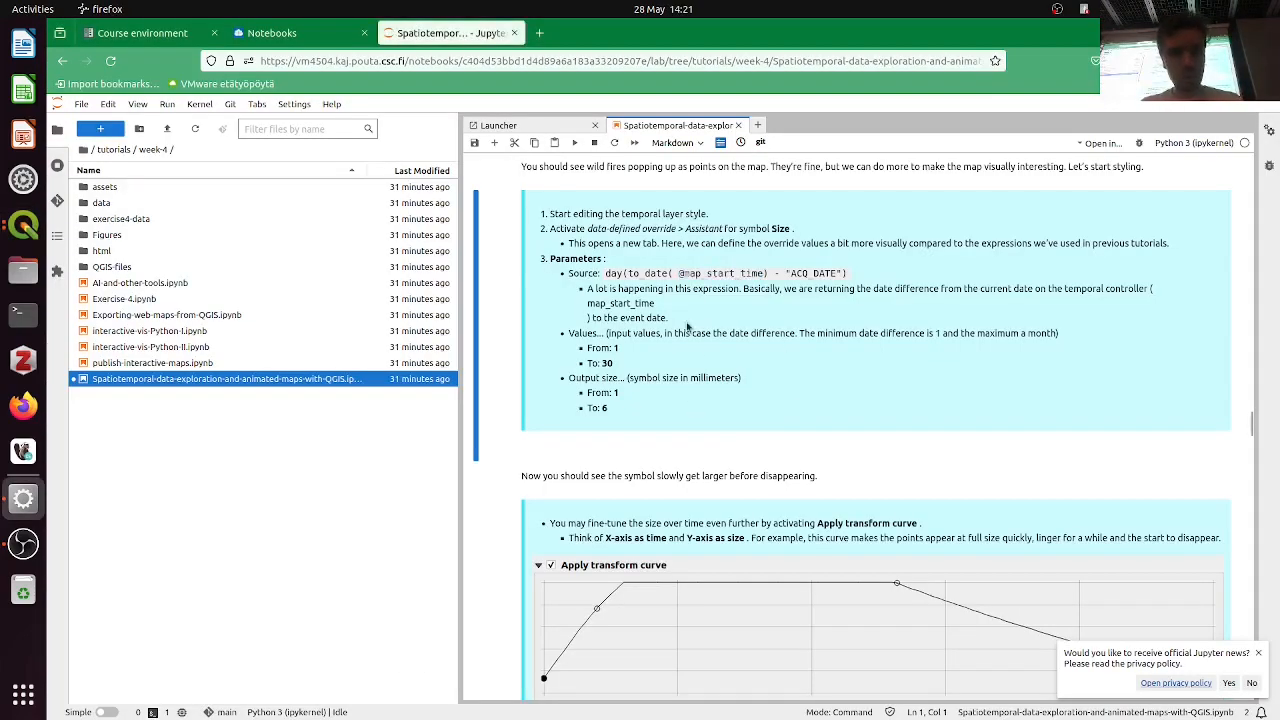
key(alt+Tab)
double_click(1110, 354)
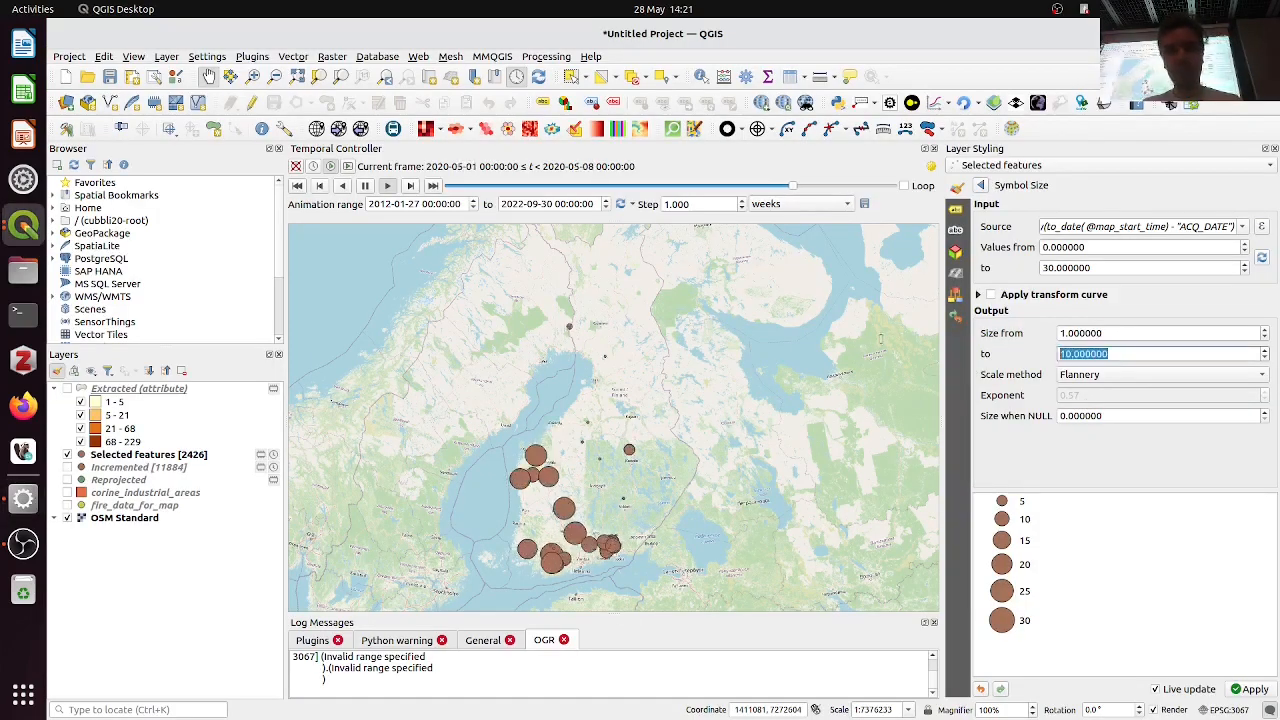
text(8)
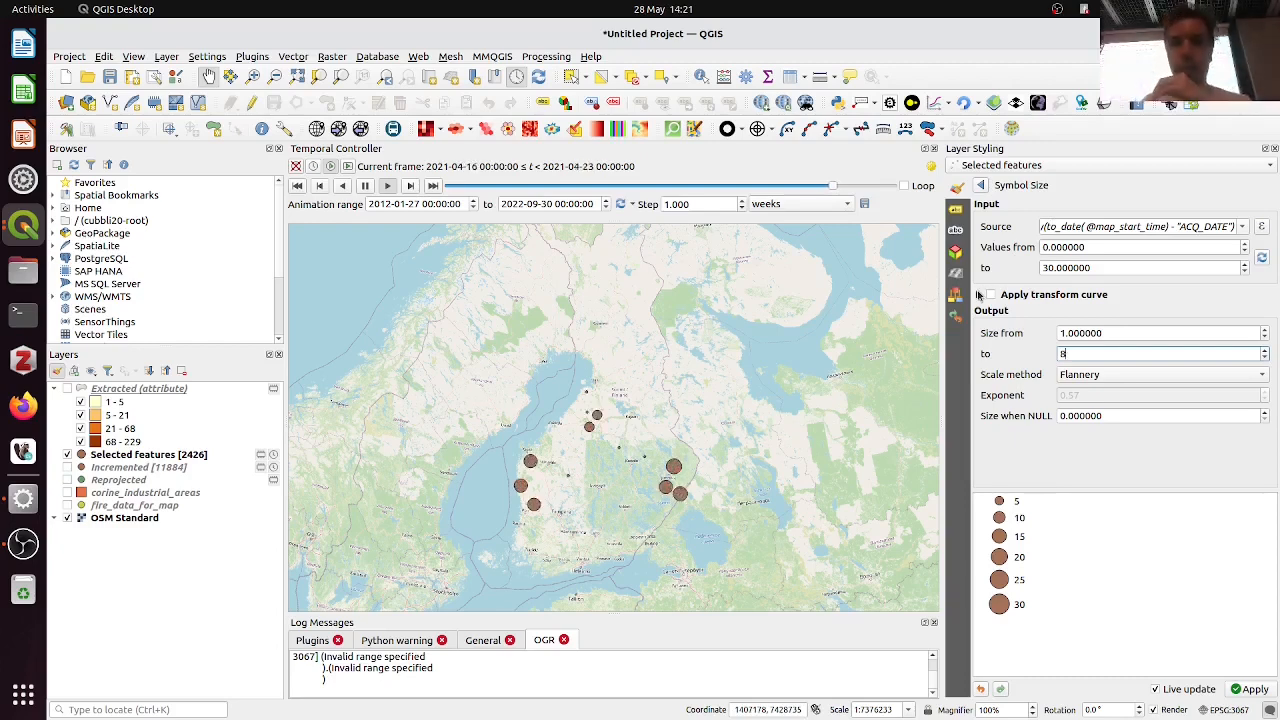
Apply a size transform curve that rises quickly, plateaus at full size and declines gradually, refining it while the animation plays in a loop
click(979, 294)
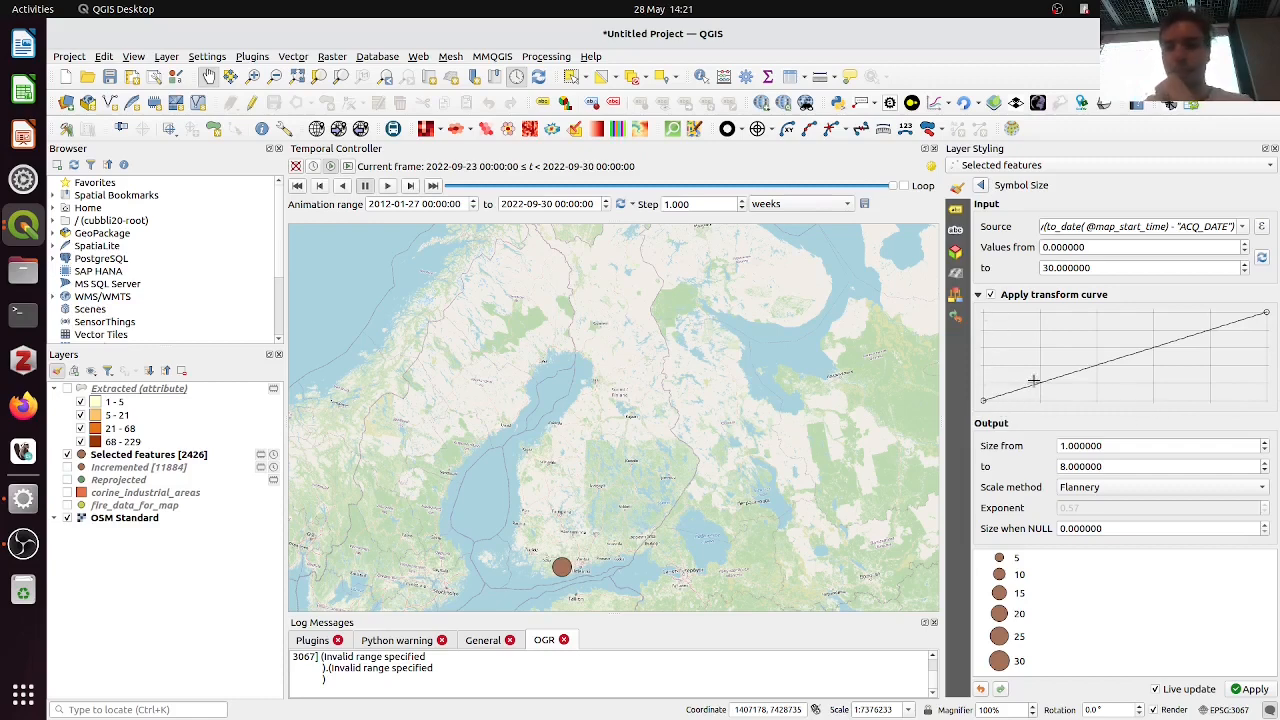
drag(1038, 383, 1015, 327)
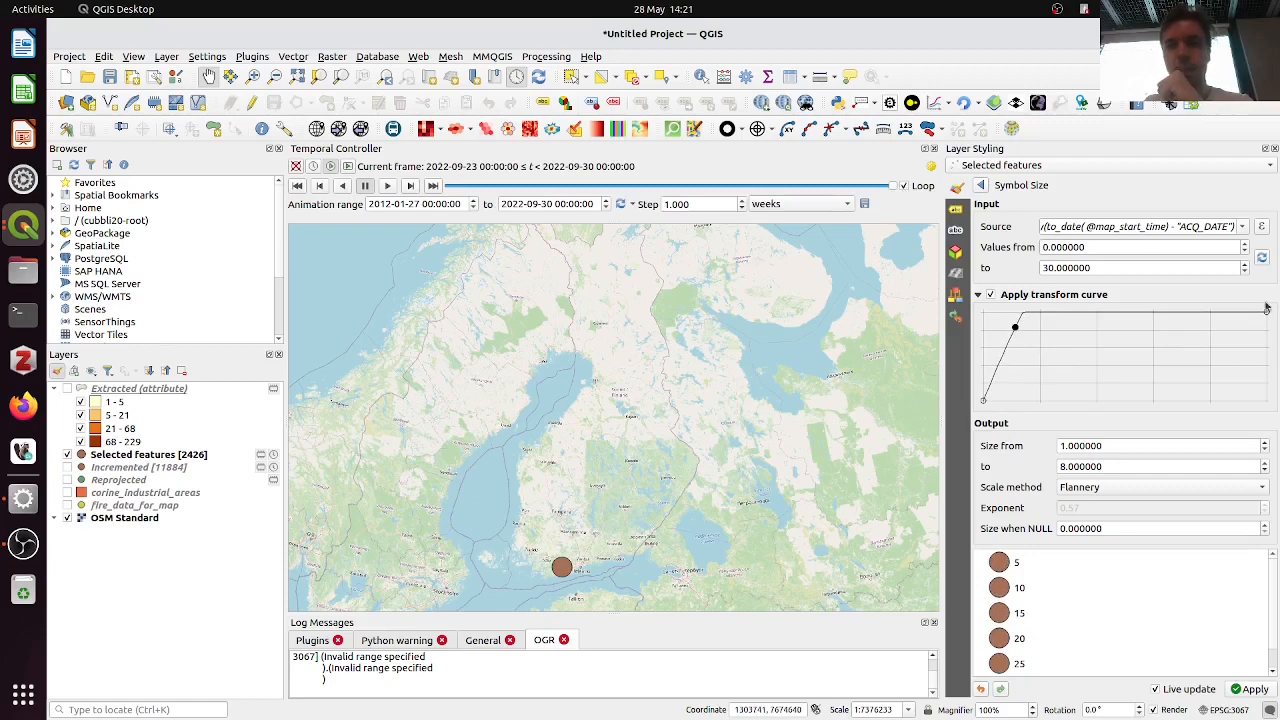
drag(1268, 313, 1268, 402)
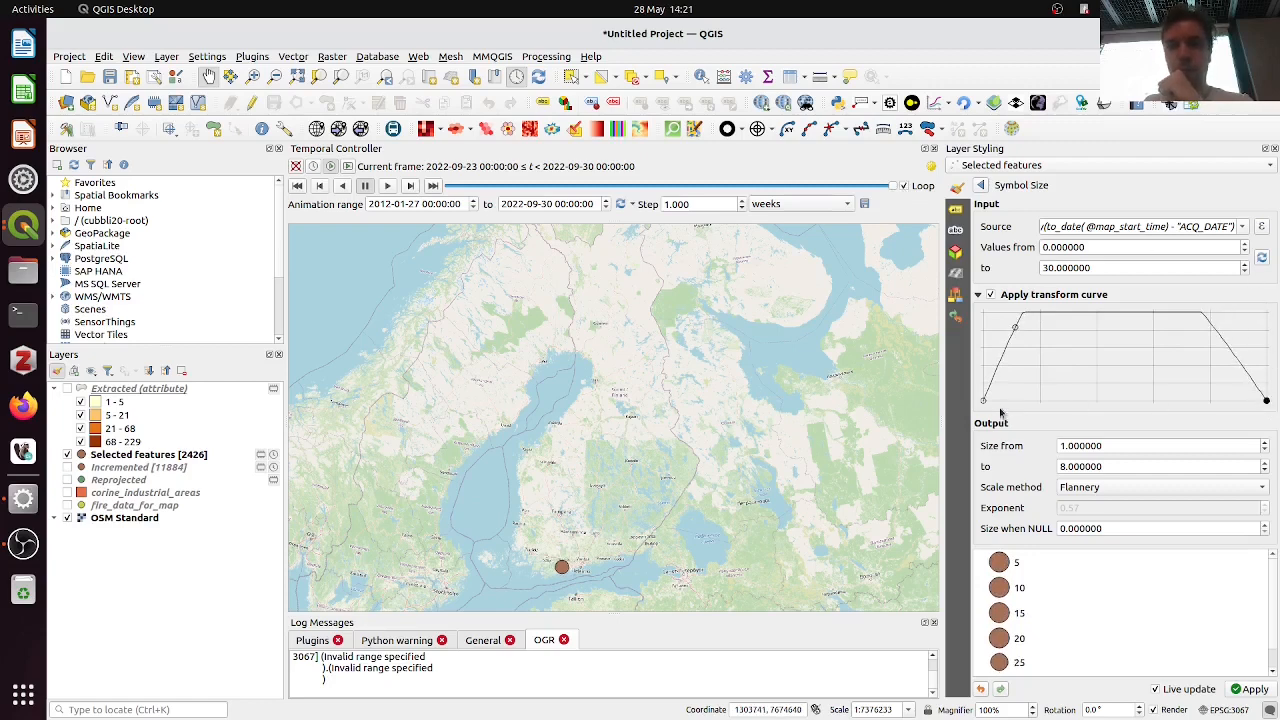
drag(982, 397, 983, 378)
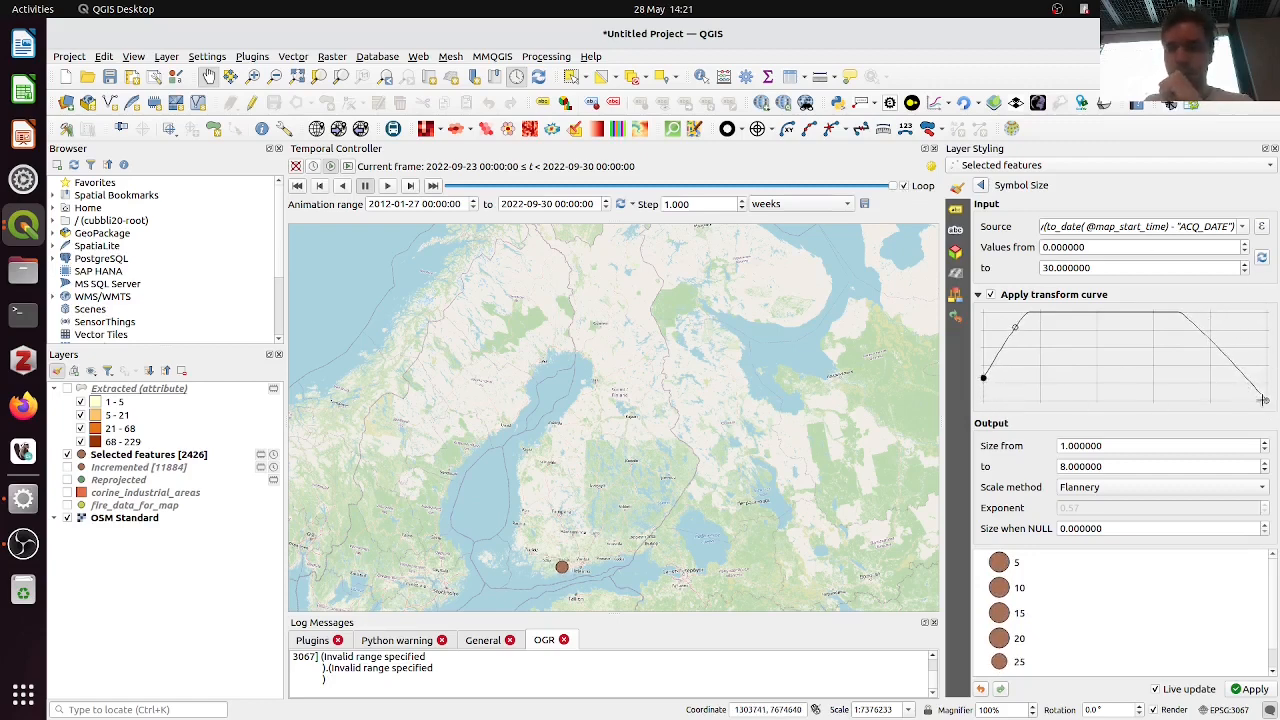
drag(1263, 400, 1268, 379)
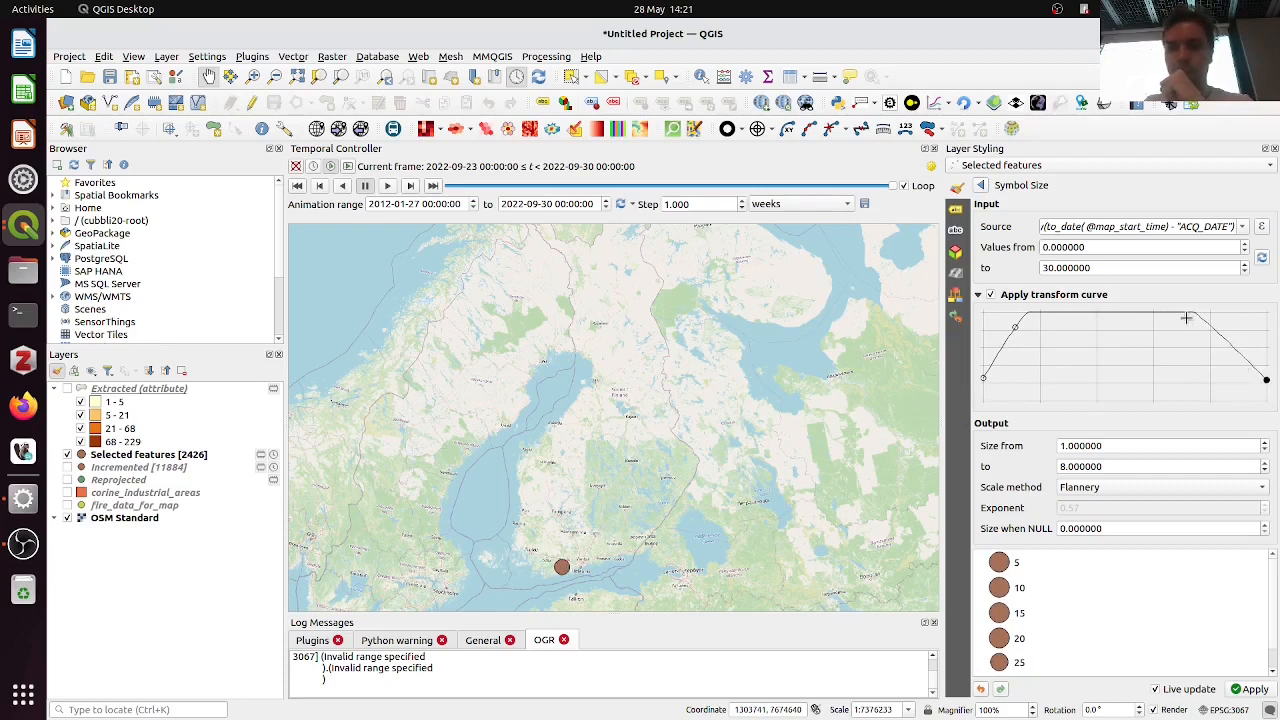
drag(1186, 318, 1162, 332)
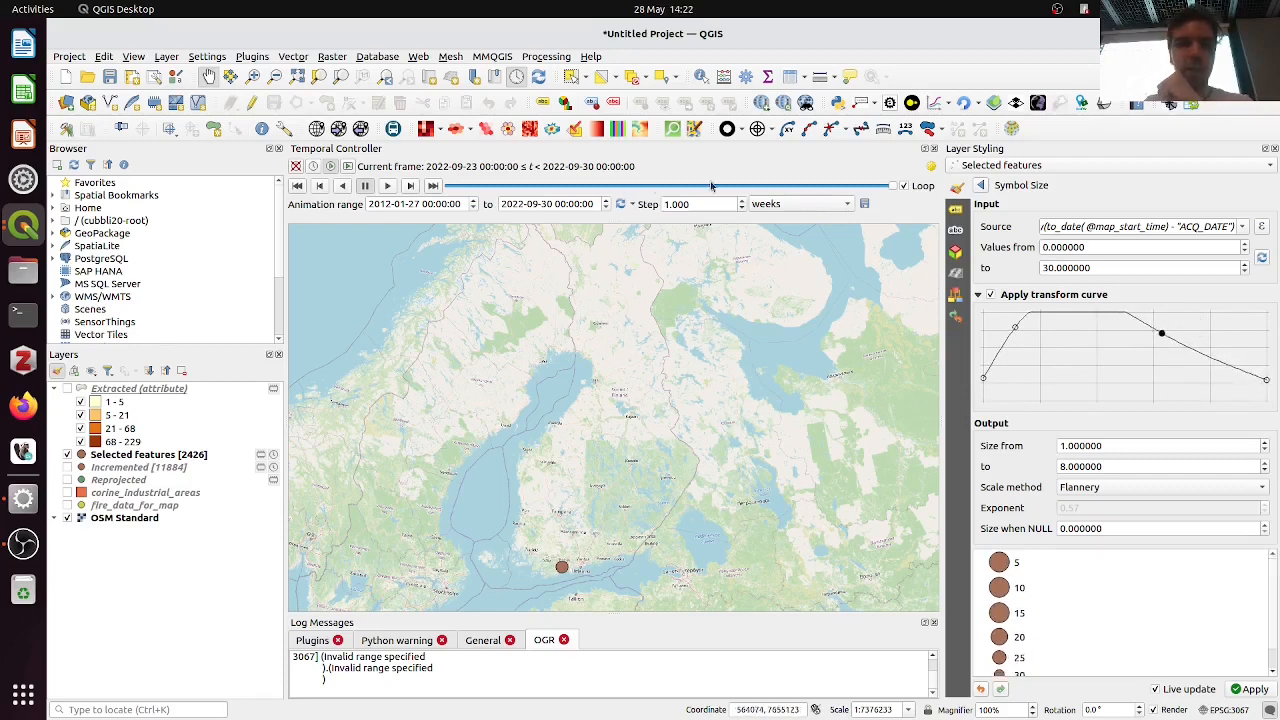
drag(894, 186, 790, 188)
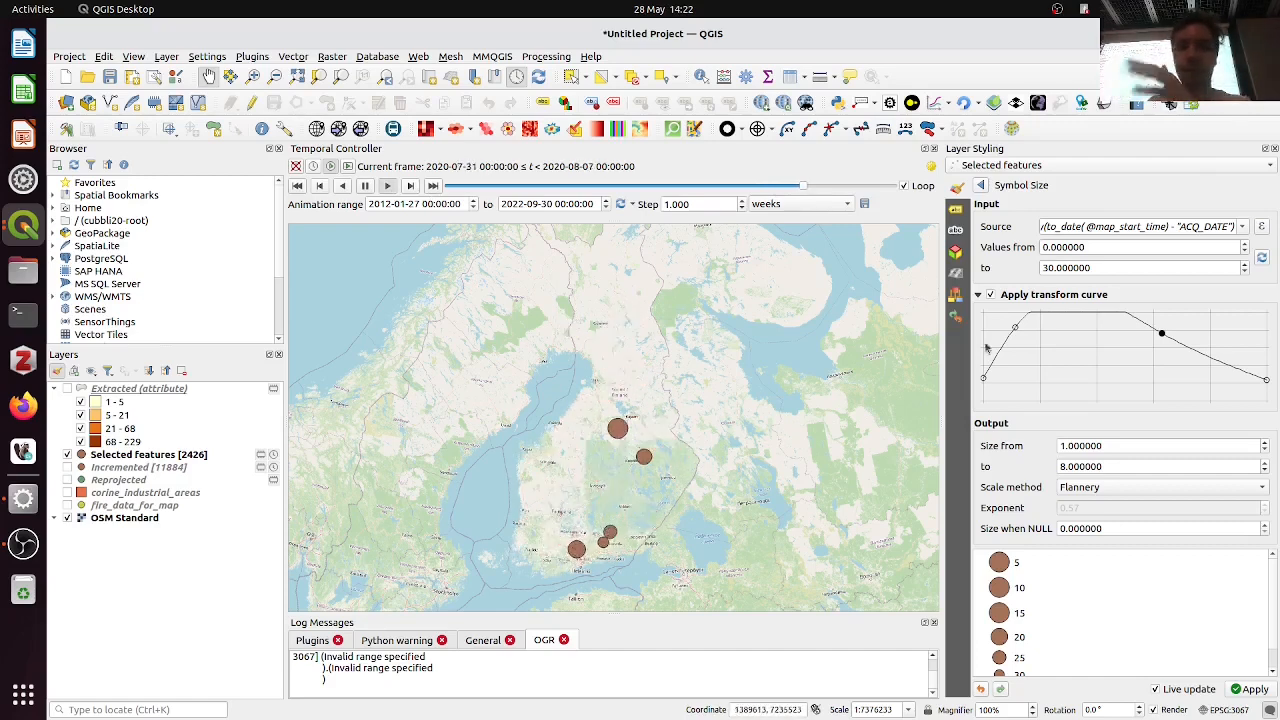
mouse_move(1015, 327)
mouse_down()
mouse_move(1037, 358)
mouse_move(1026, 325)
mouse_up()
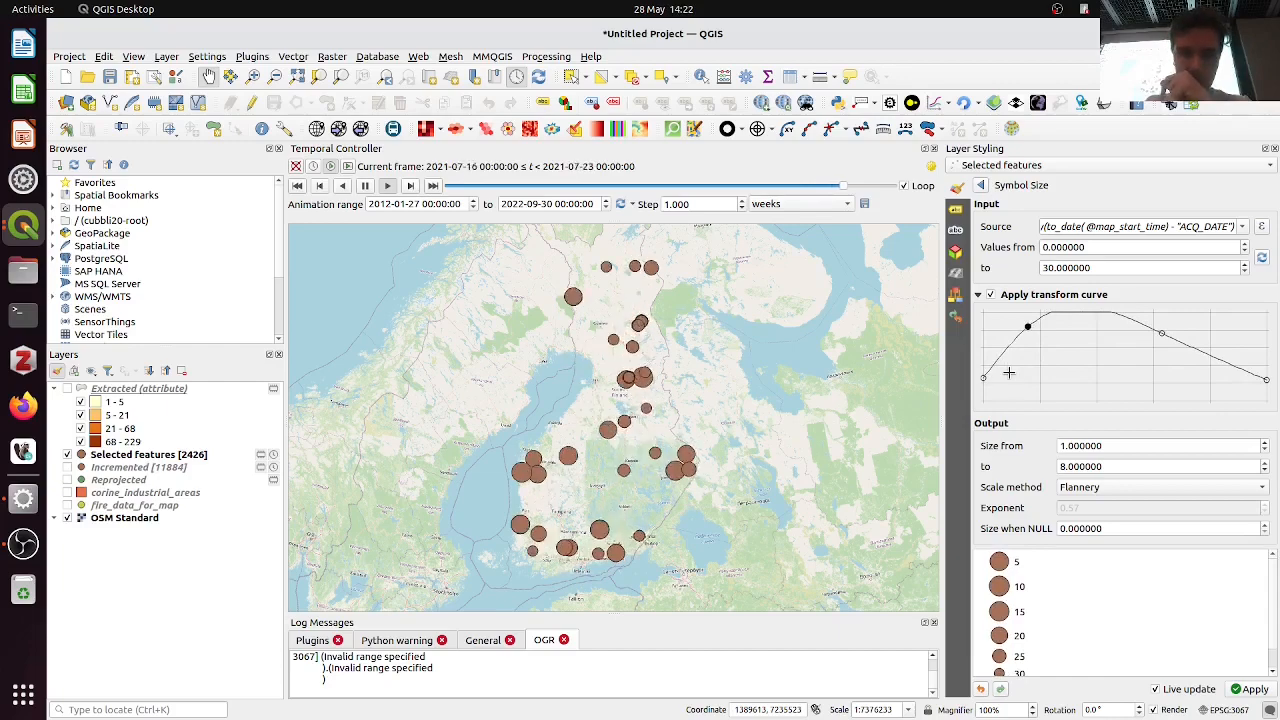
Consult the tutorial's transform curve and opacity instructions in Firefox, and change the Selected features marker color to bright red in QGIS
key(alt+Tab)
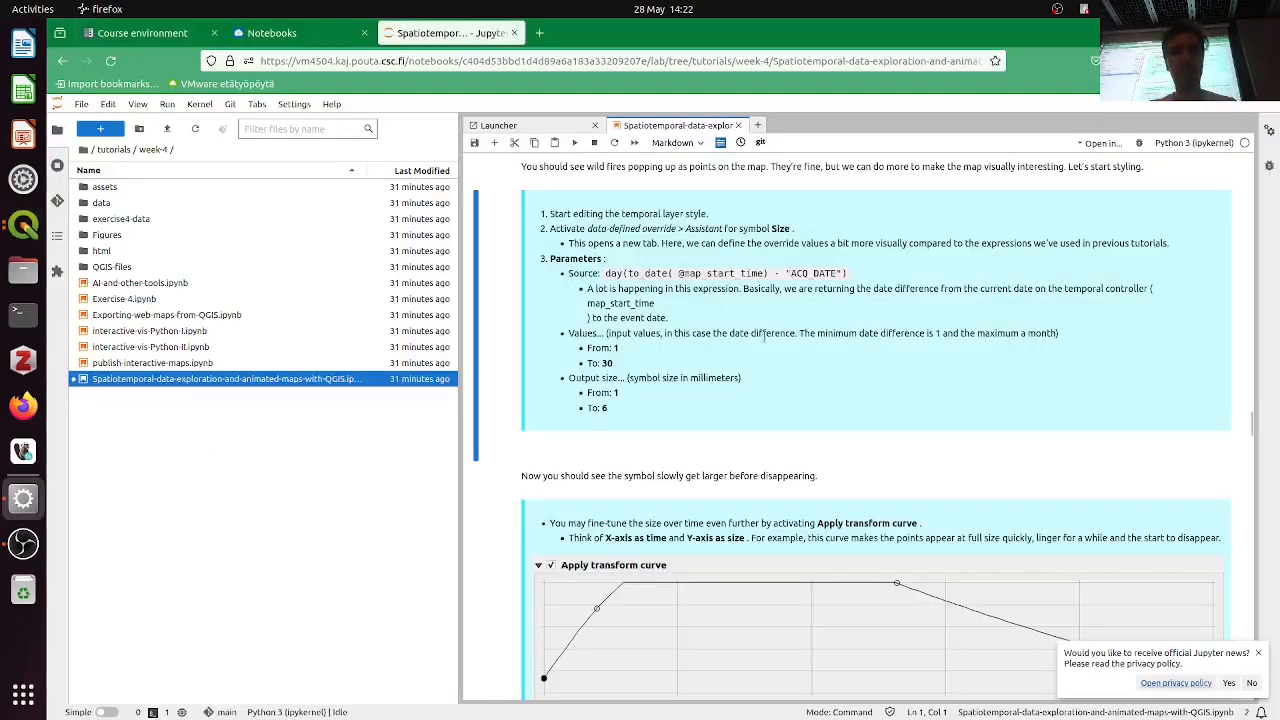
scroll(740, 375, down, 5)
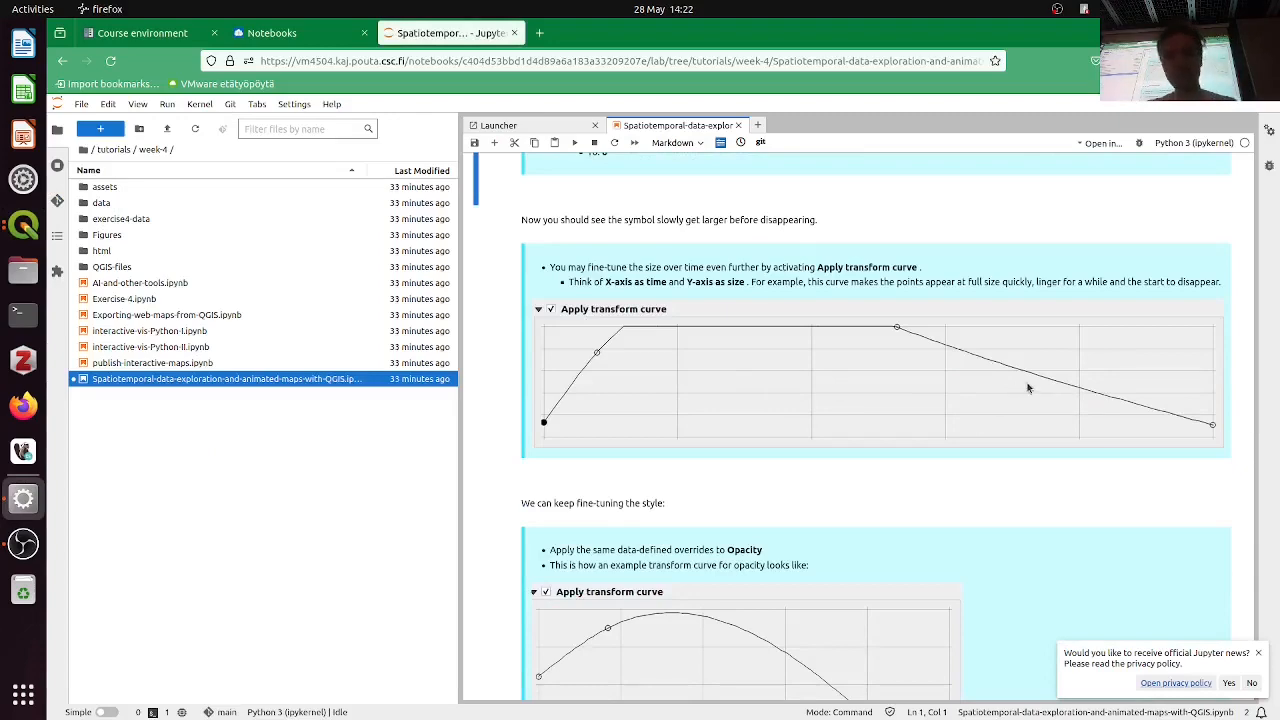
key(alt+Tab)
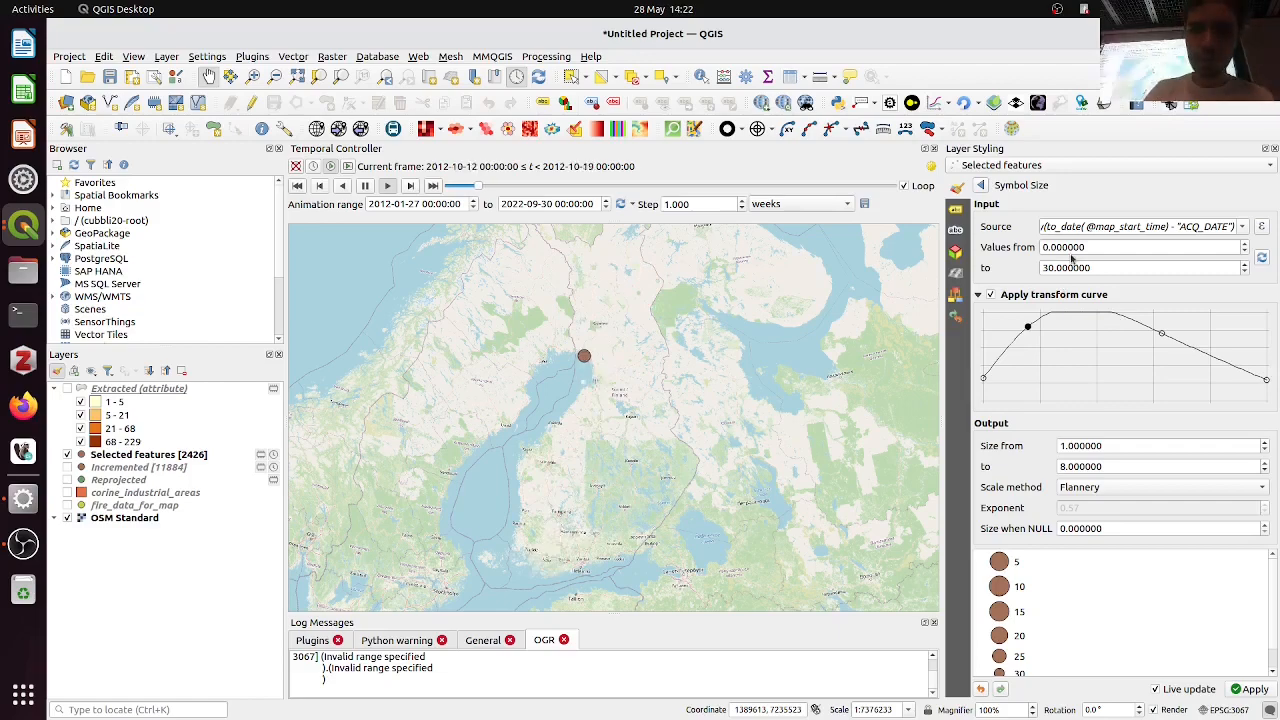
click(981, 186)
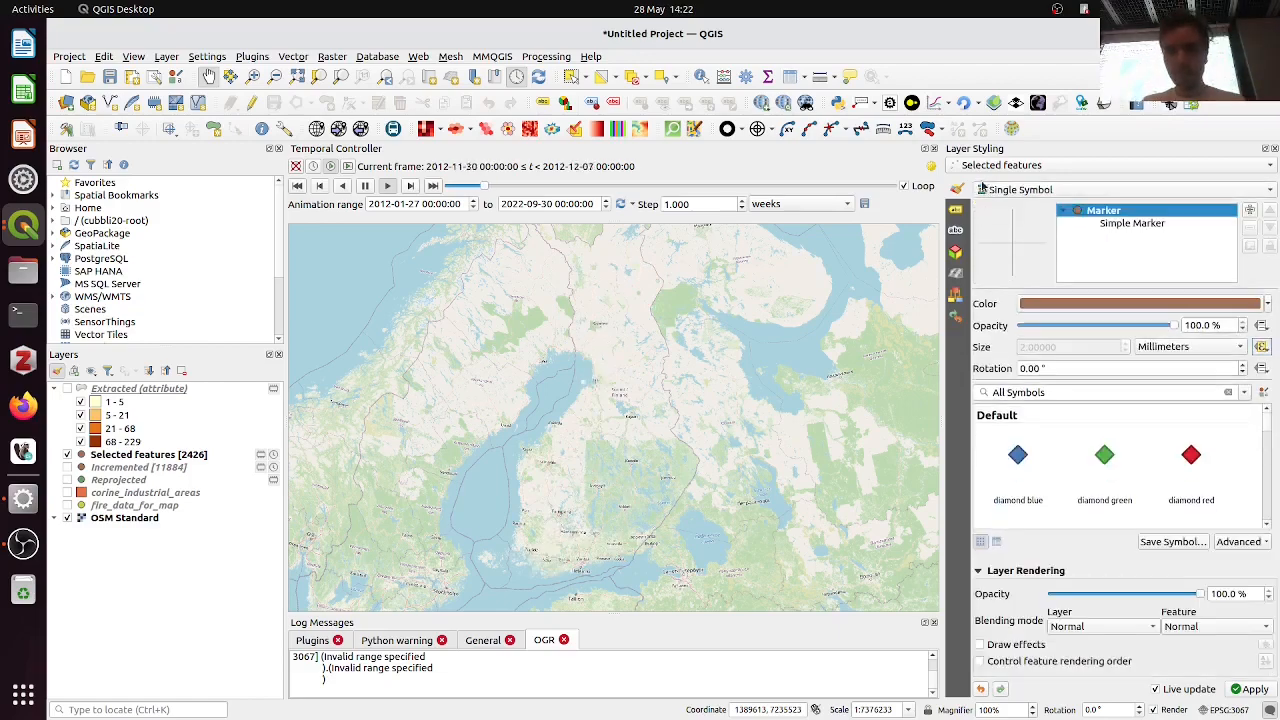
click(1269, 304)
click(1143, 392)
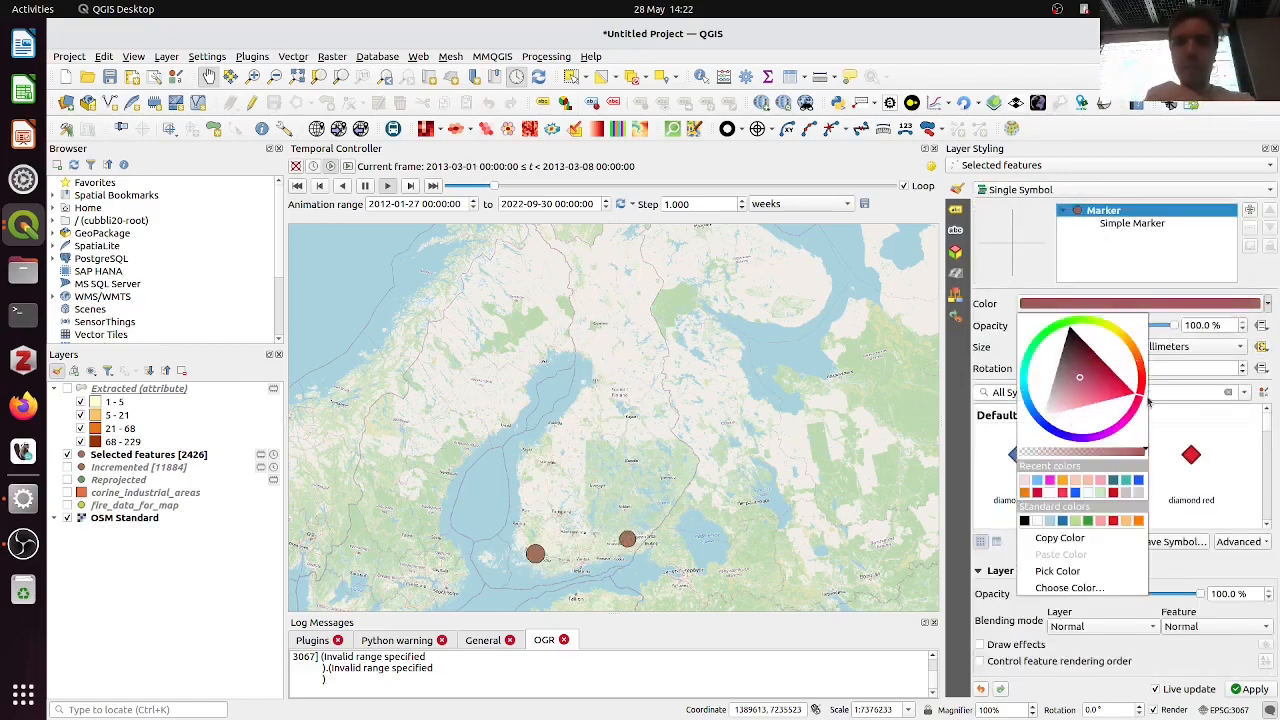
click(1115, 394)
click(1118, 397)
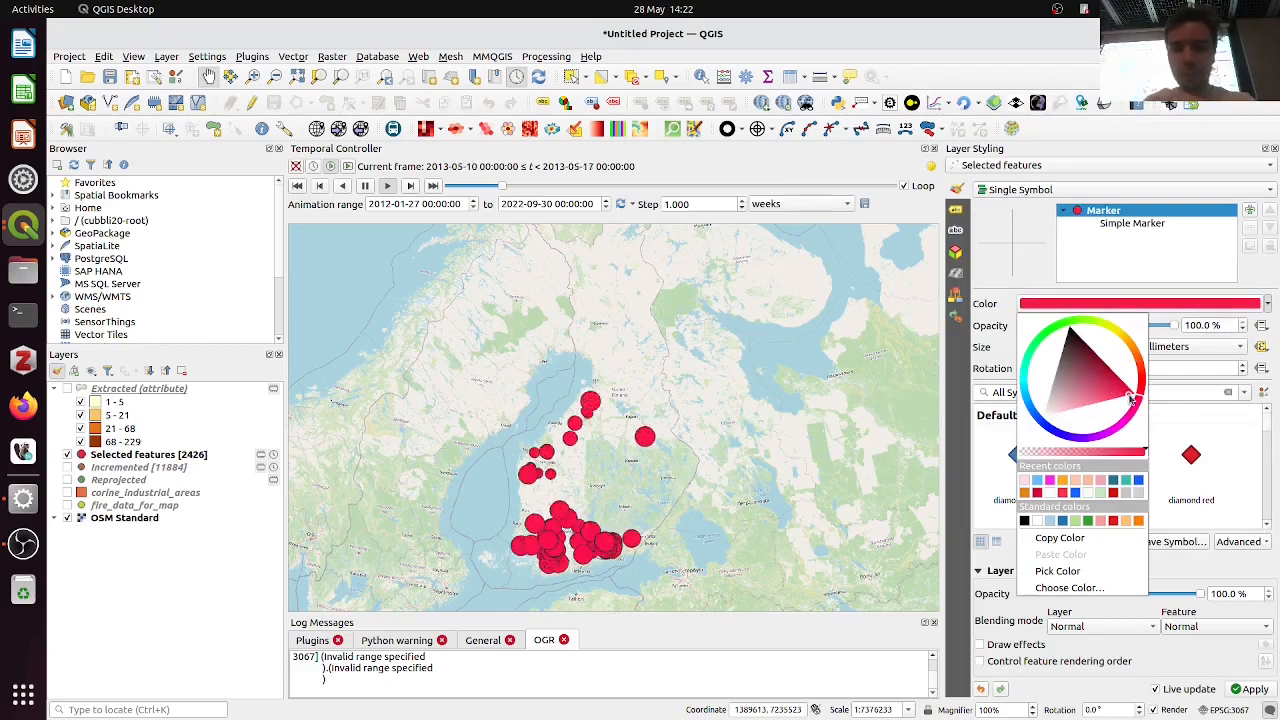
click(1141, 385)
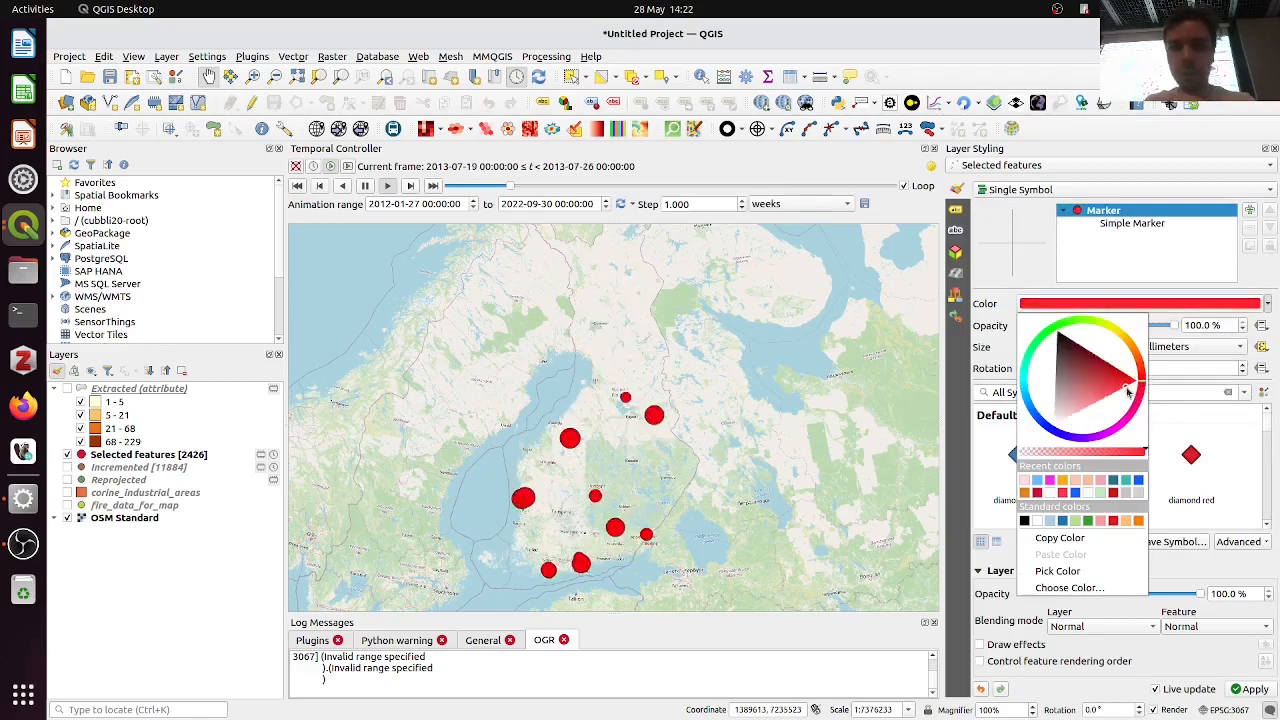
Make the stroke of the Selected features layer's simple marker transparent
click(1145, 225)
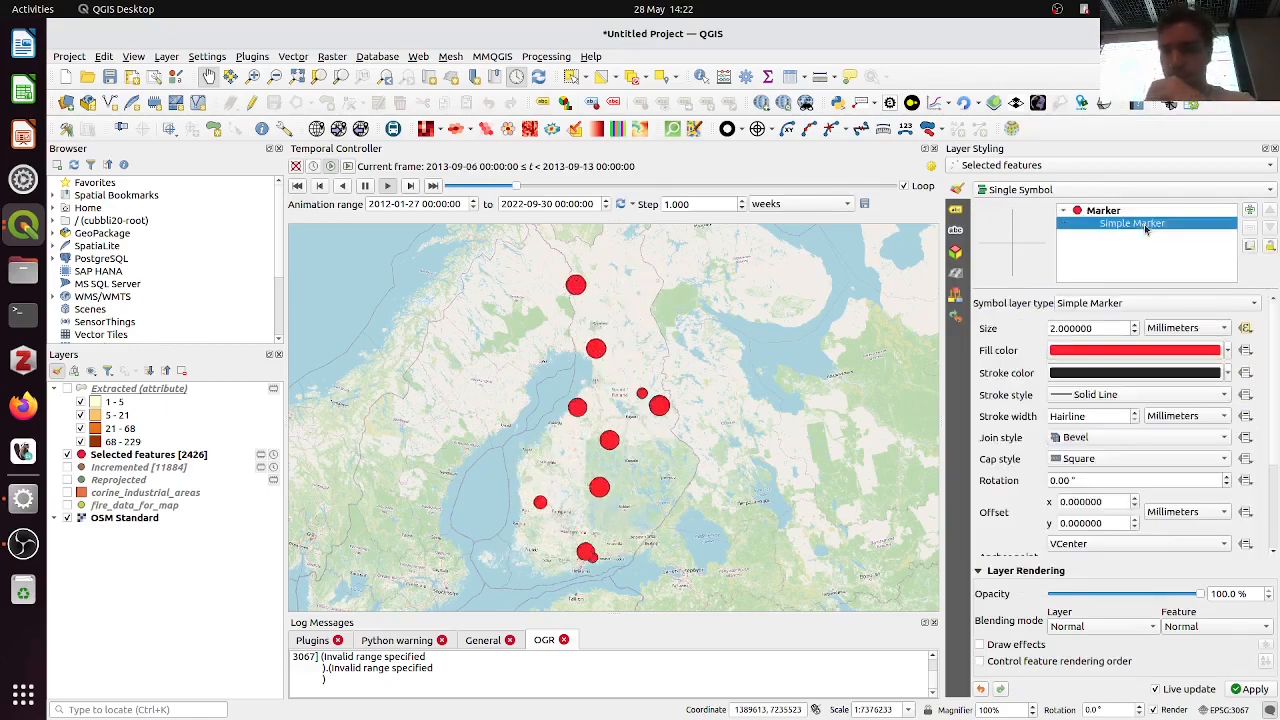
click(1228, 372)
click(1124, 386)
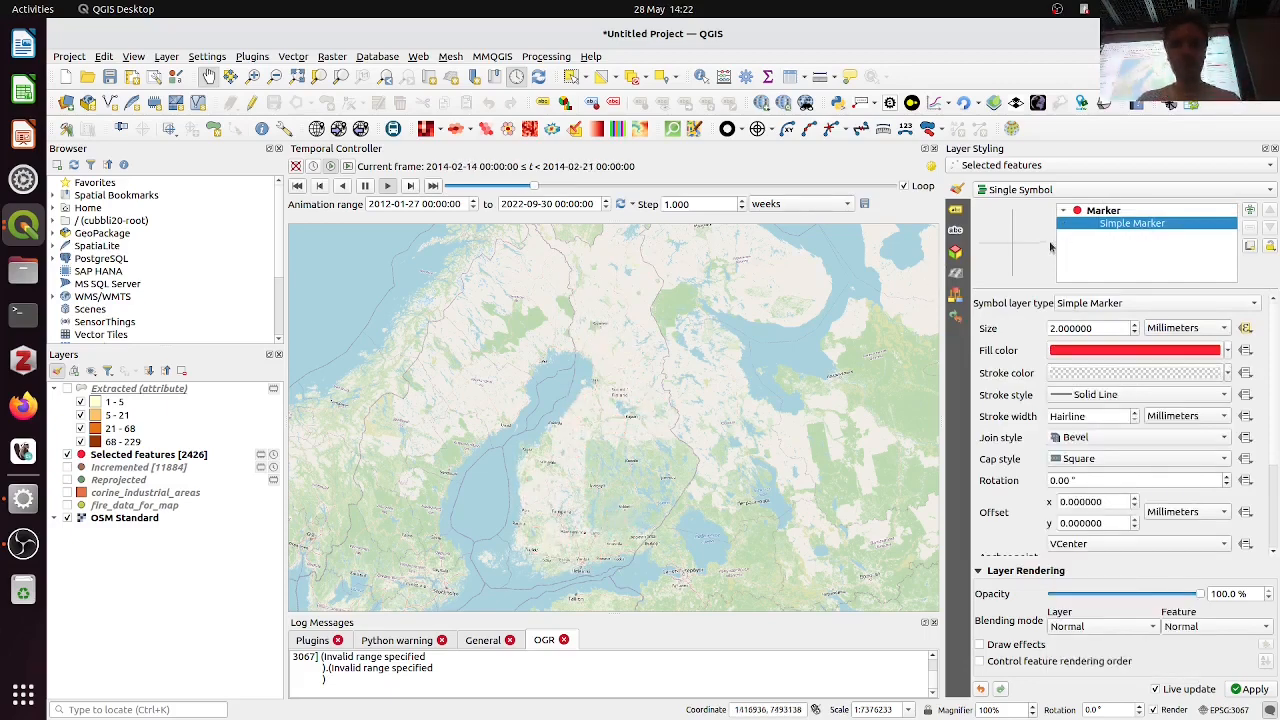
click(1104, 211)
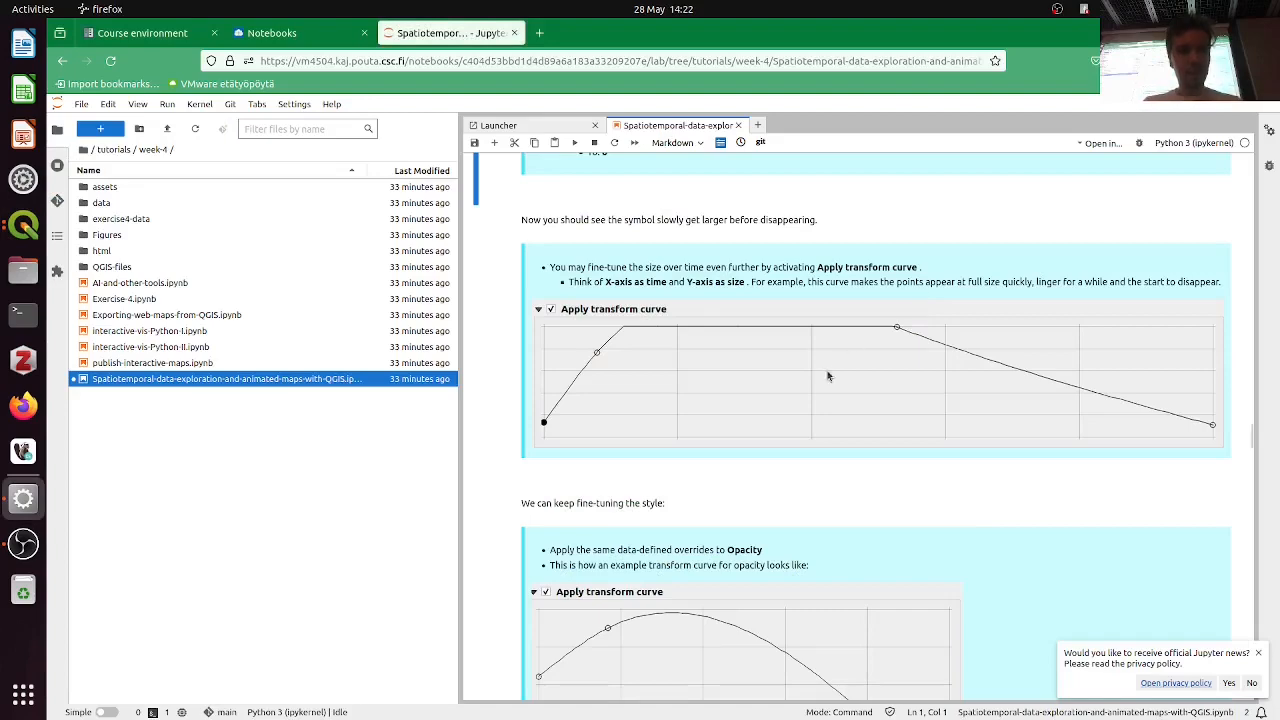
scroll(828, 376, down, 5)
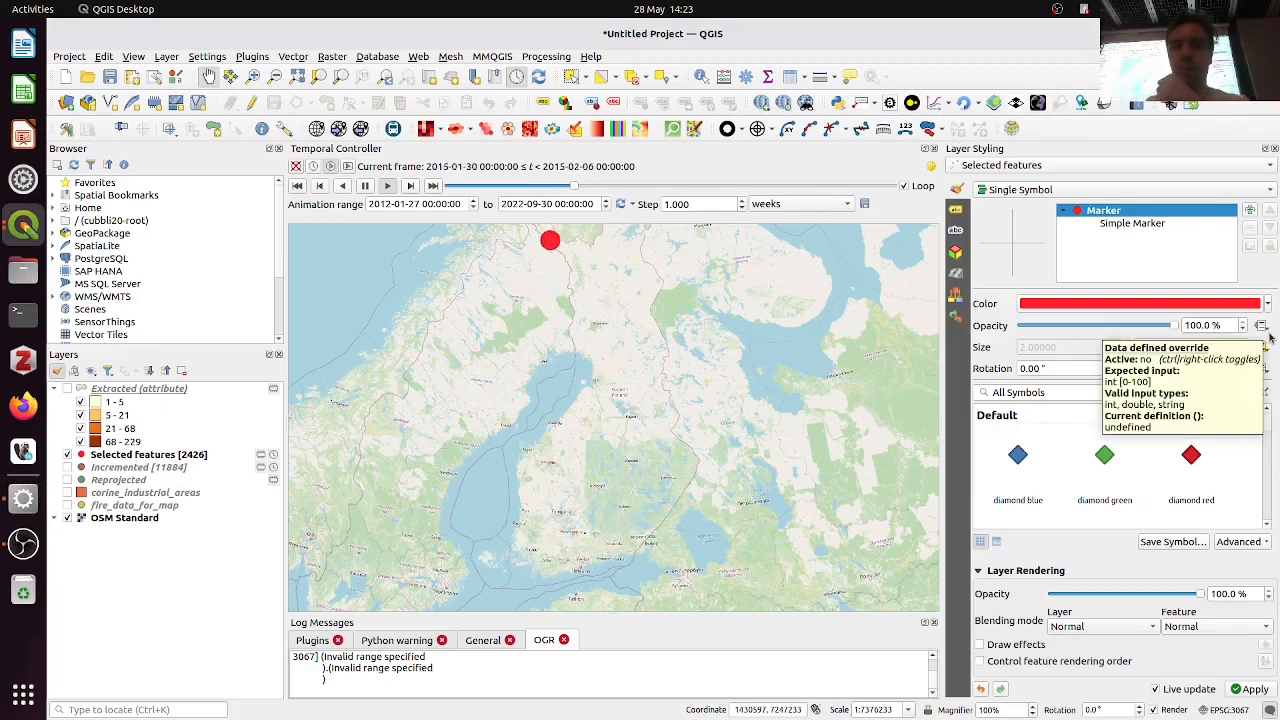
click(1263, 328)
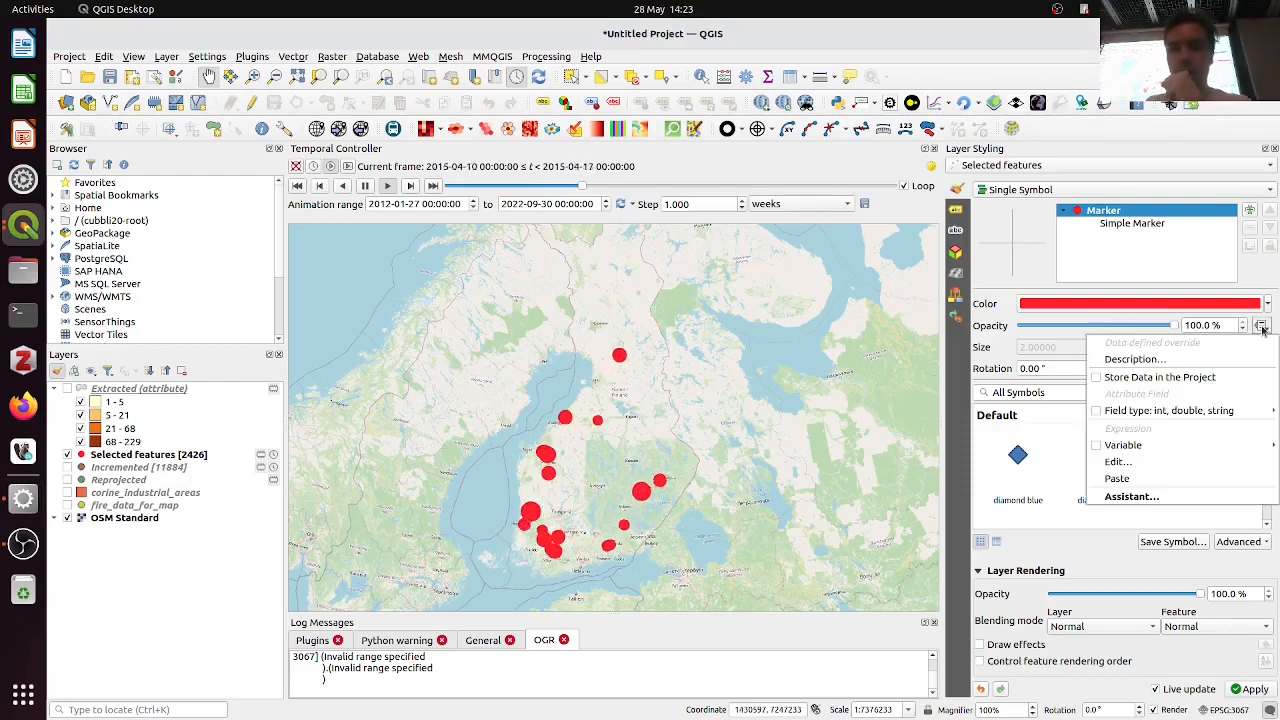
click(1165, 497)
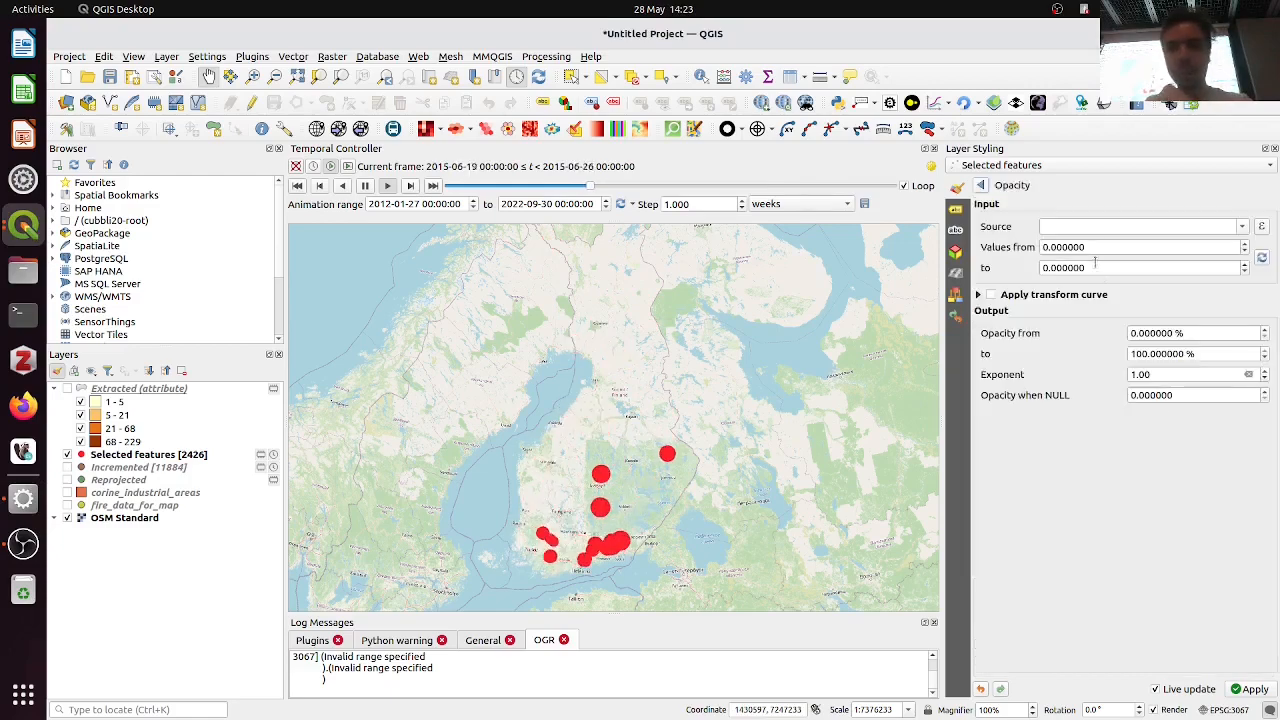
key(alt+Tab)
scroll(771, 371, up, 10)
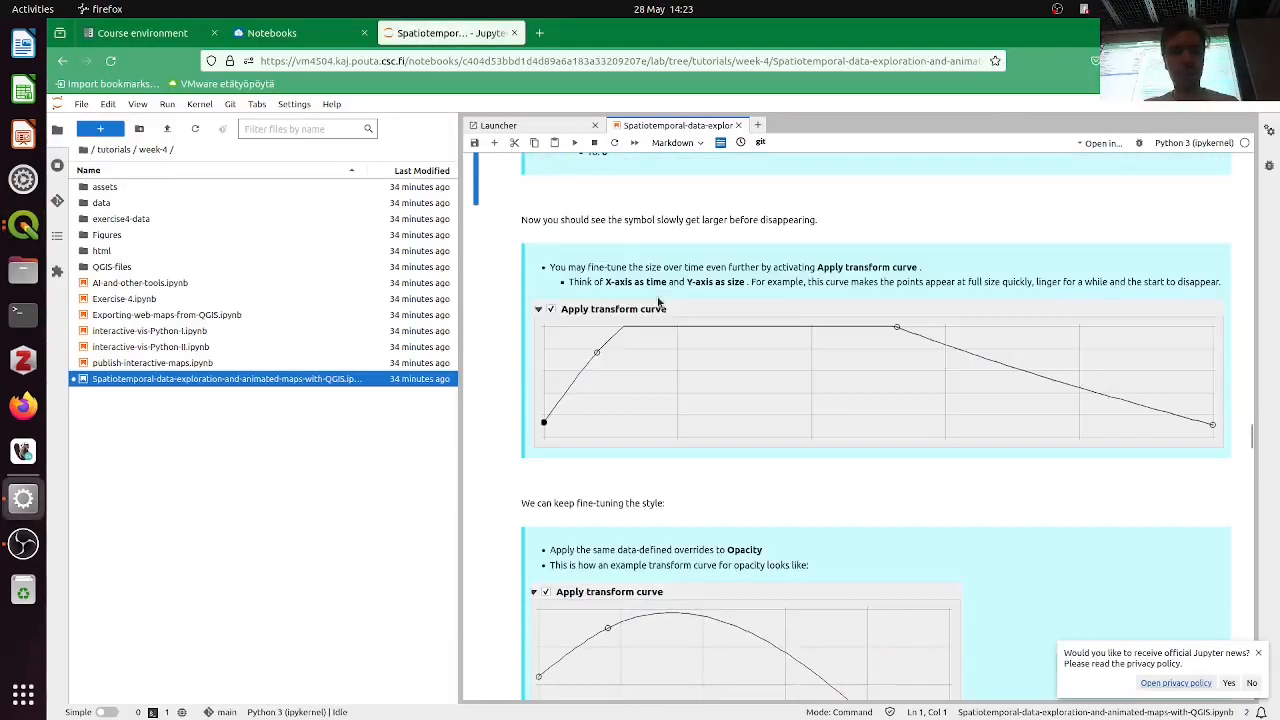
drag(783, 210, 607, 210)
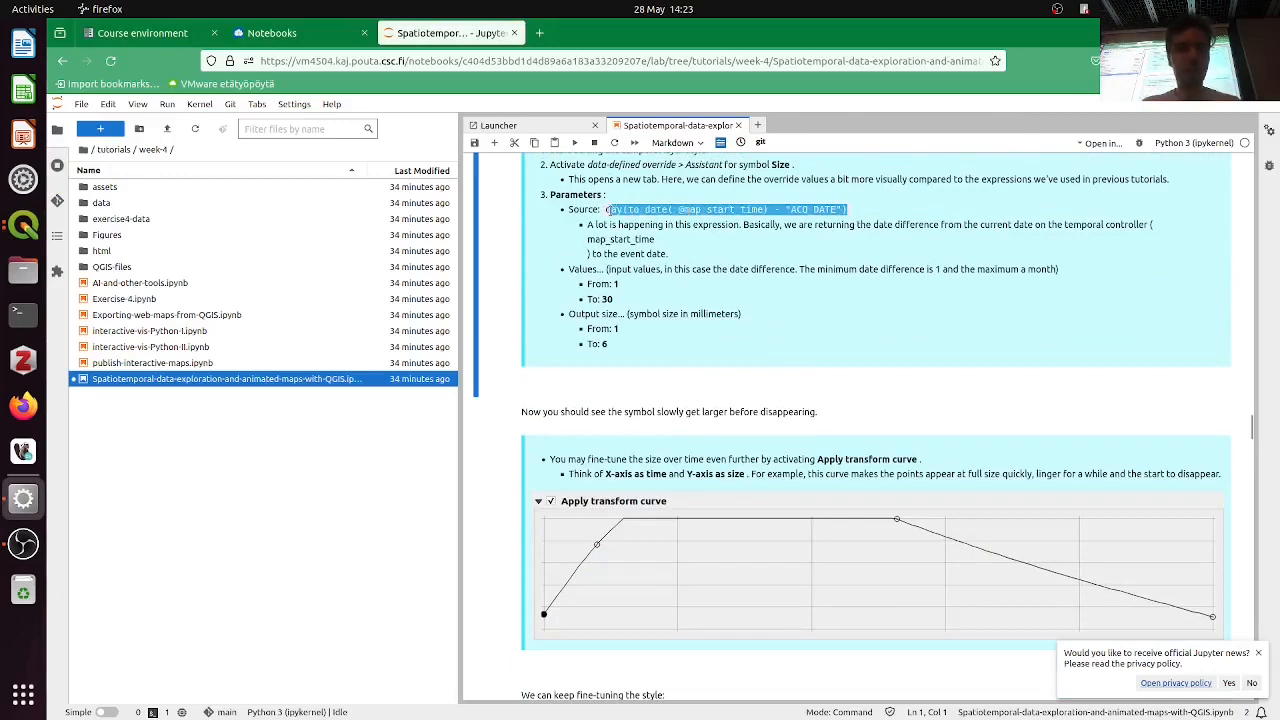
scroll(856, 323, down, 5)
key(alt+Tab)
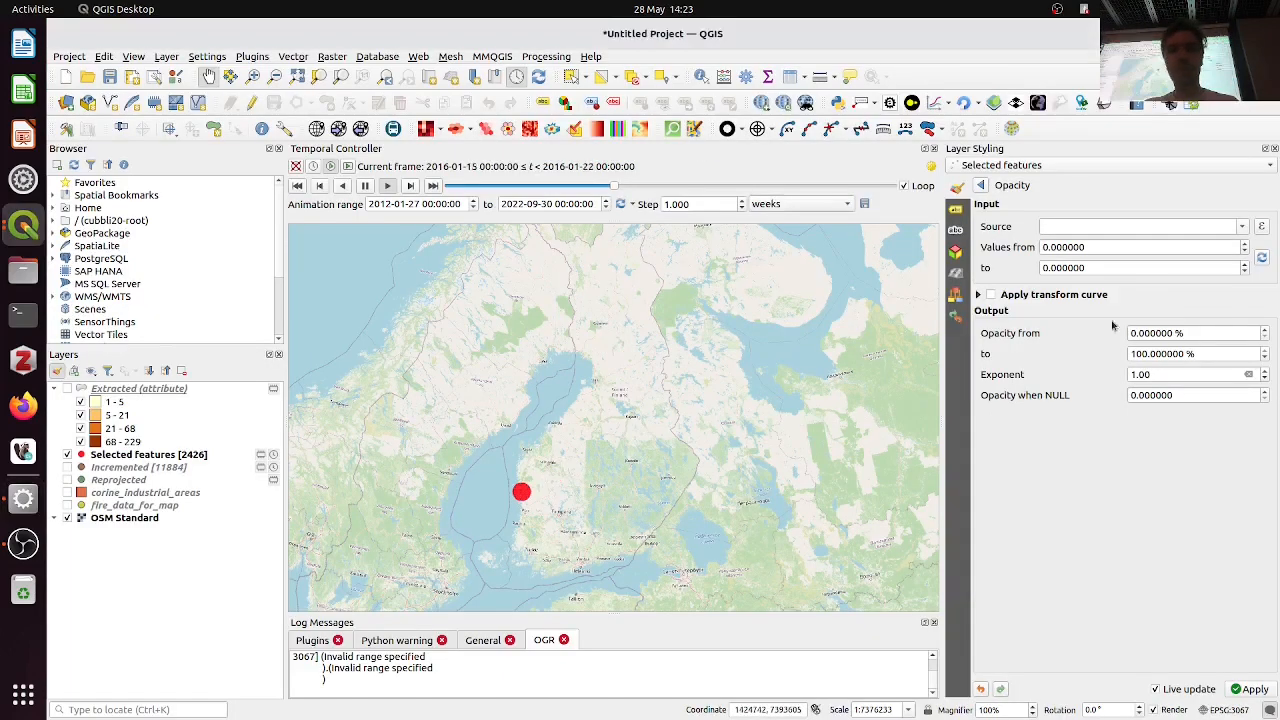
click(1105, 228)
text(day(to_date( @map_start_time) - "ACQ_DATE"))
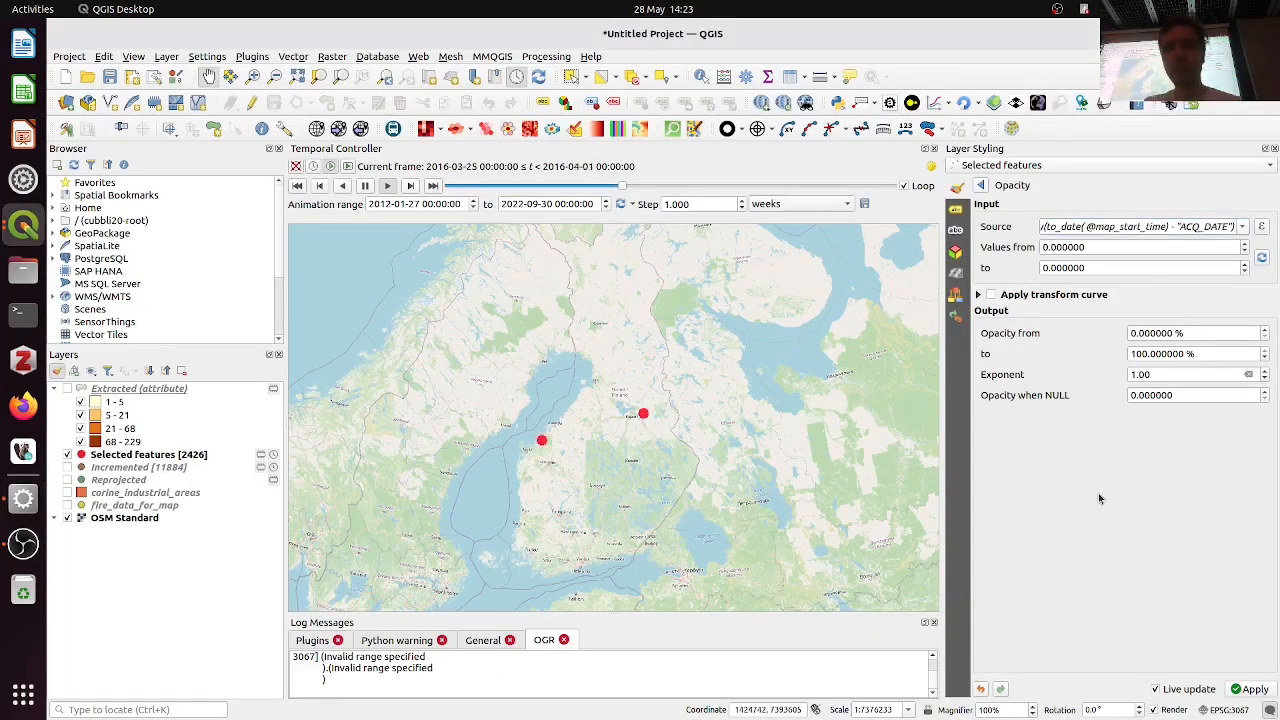
Set the upper input value of the opacity range to 30
triple_click(1101, 267)
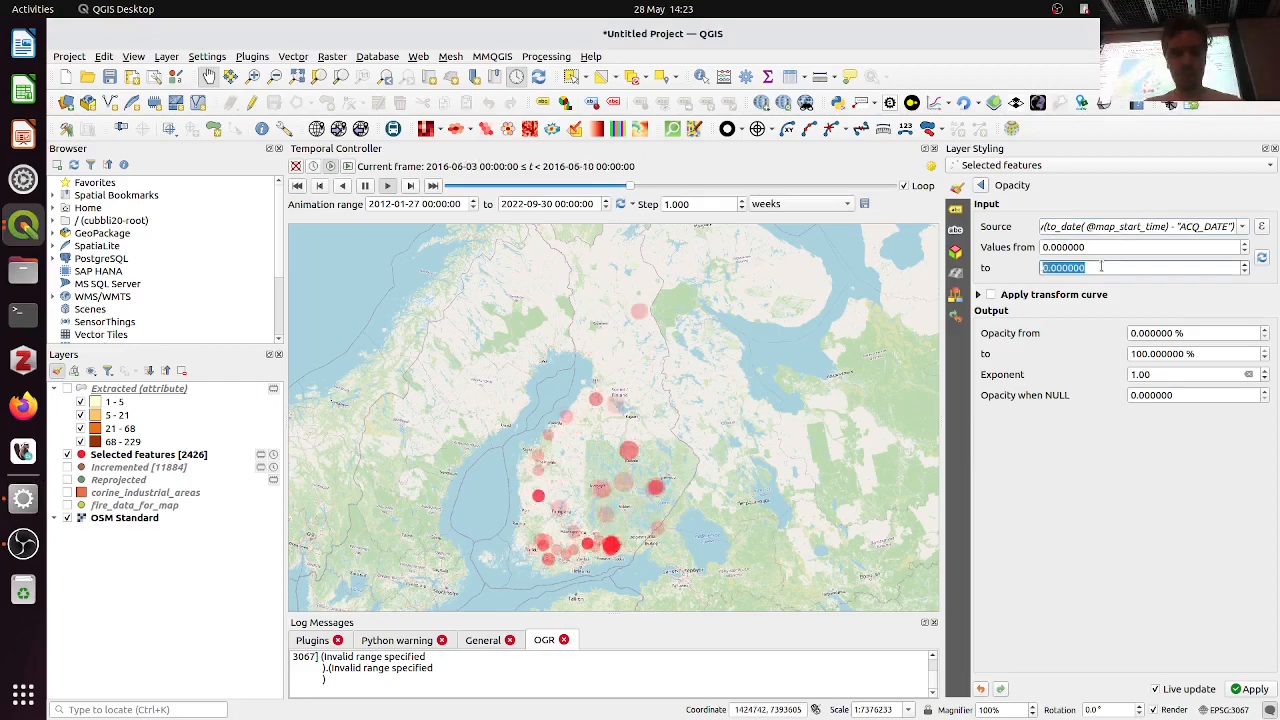
text(30)
click(1101, 247)
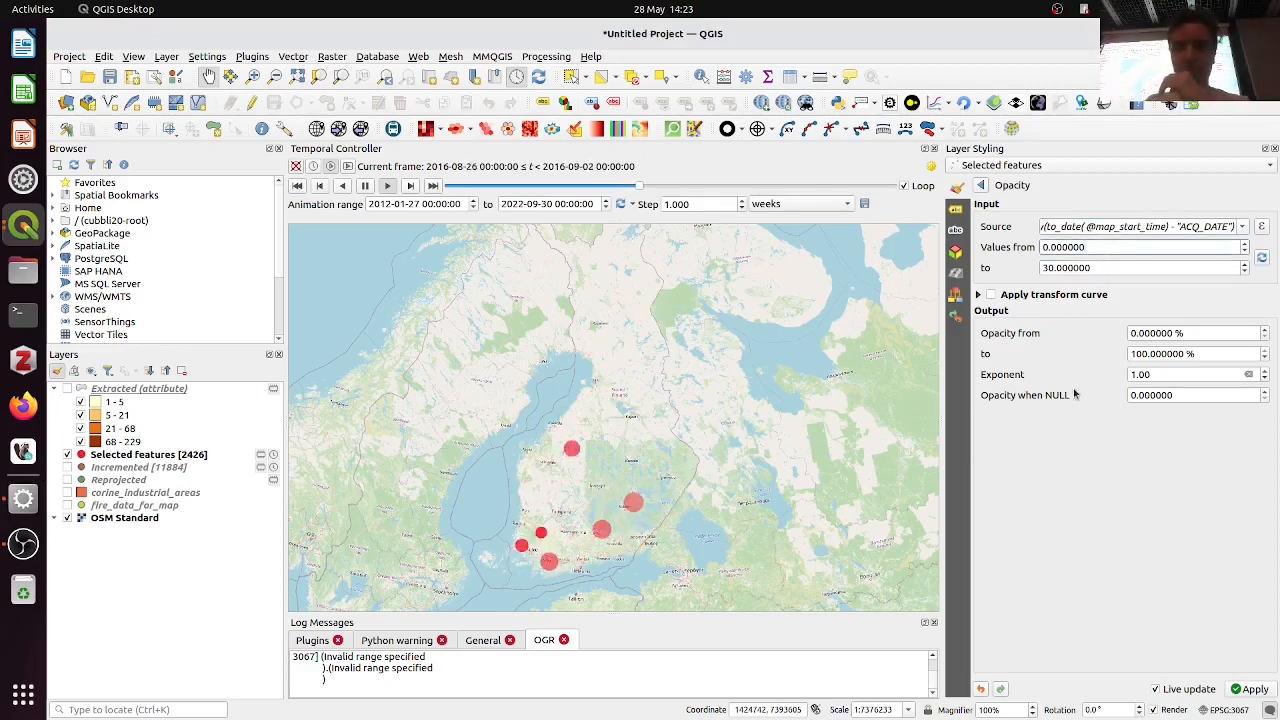
Apply an opacity transform curve that starts partly opaque, rises quickly to full opacity and declines to zero, and preview it in the animation
click(979, 295)
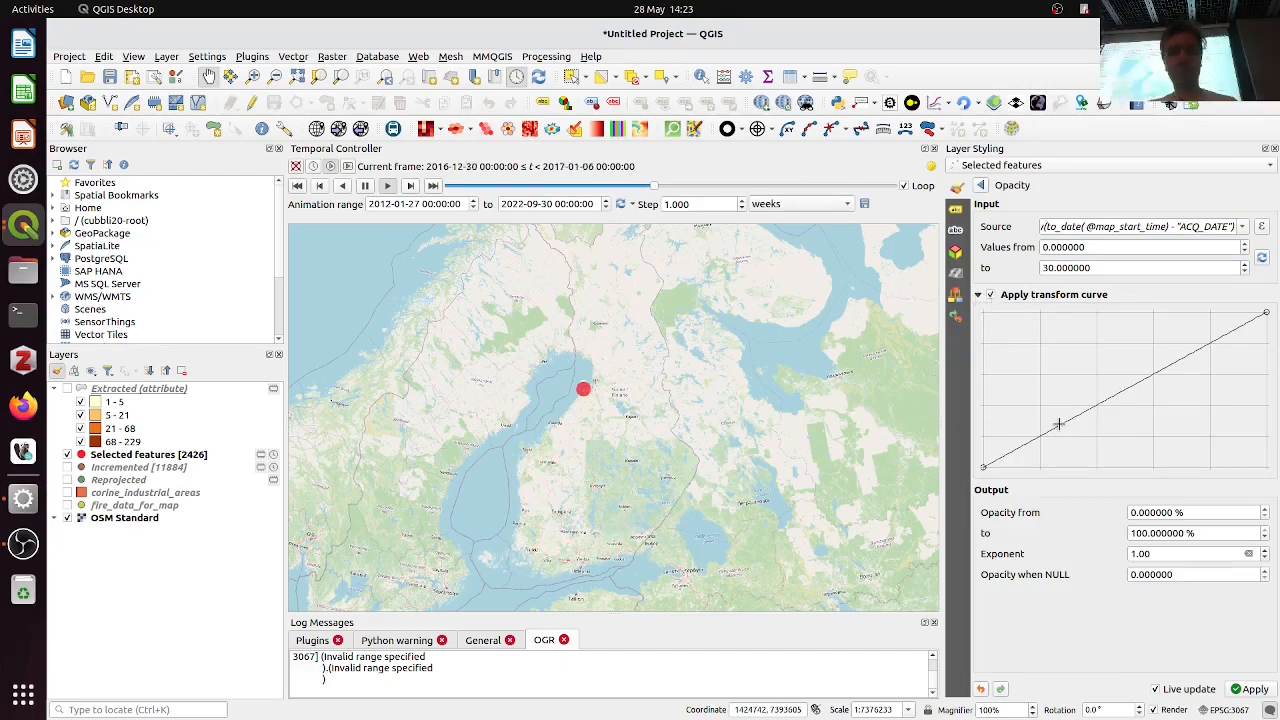
key(alt+Tab)
key(alt+Tab)
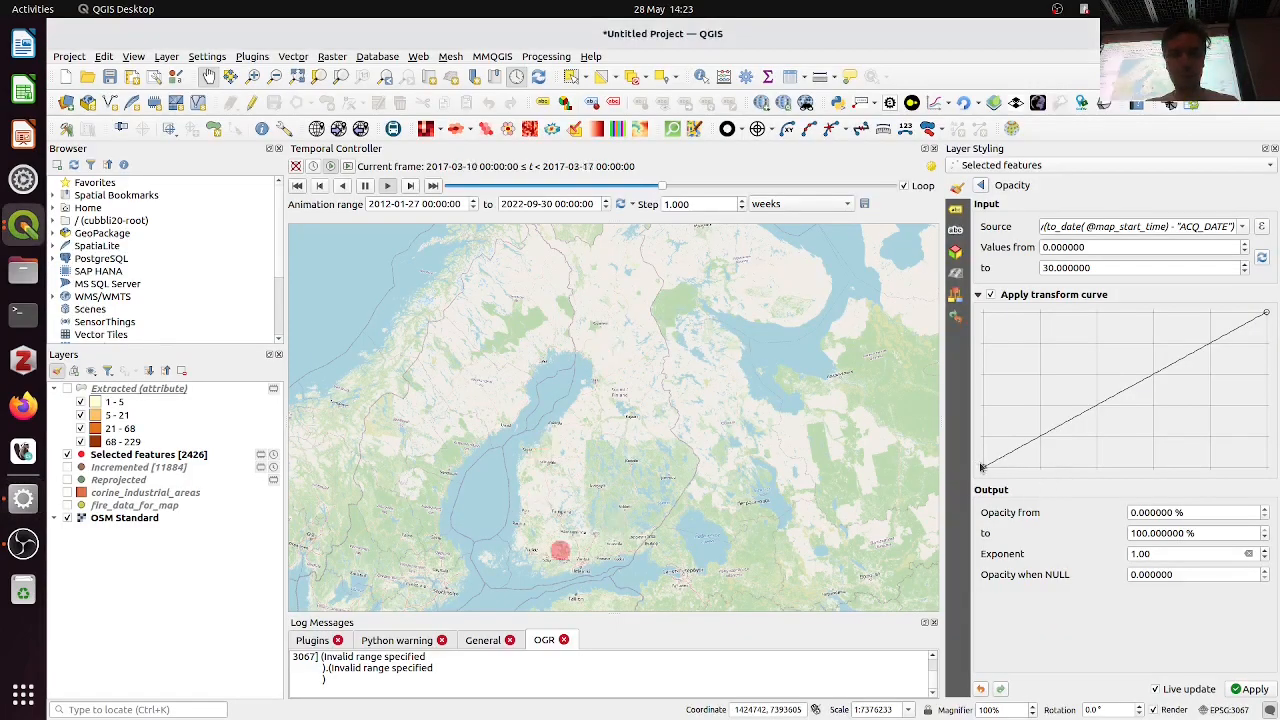
drag(983, 468, 1036, 313)
click(1051, 345)
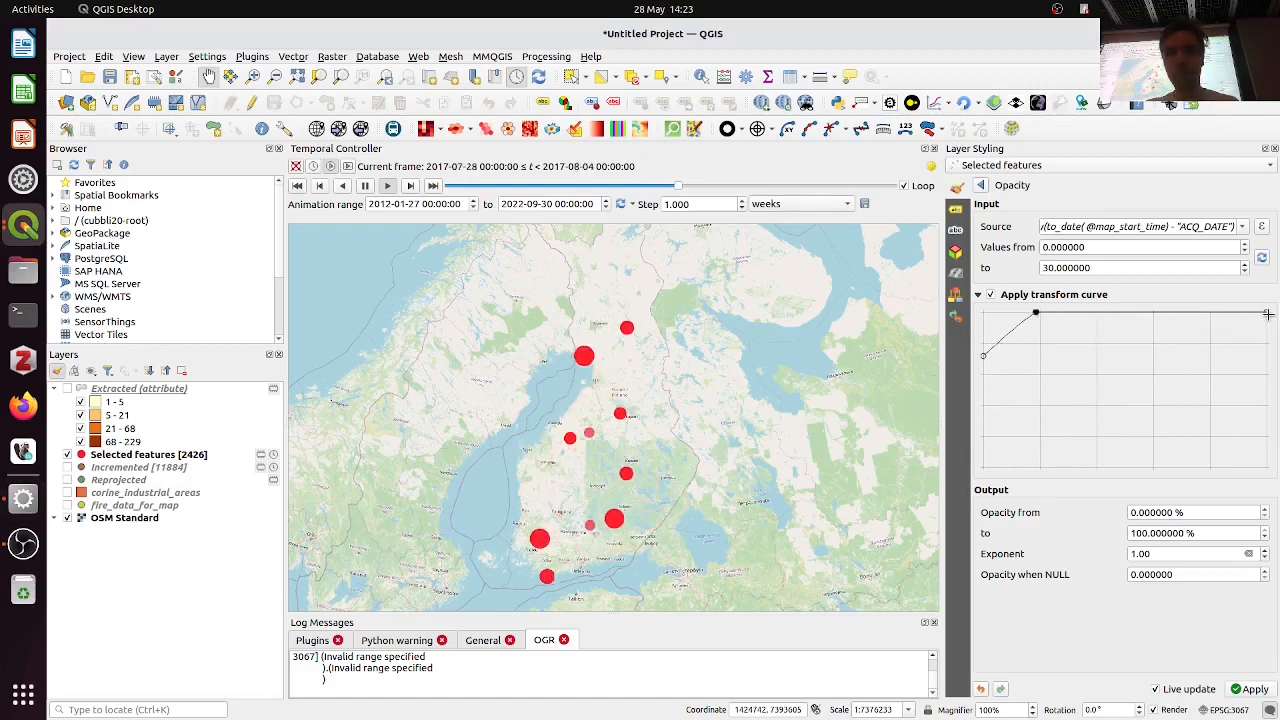
drag(1266, 313, 1276, 478)
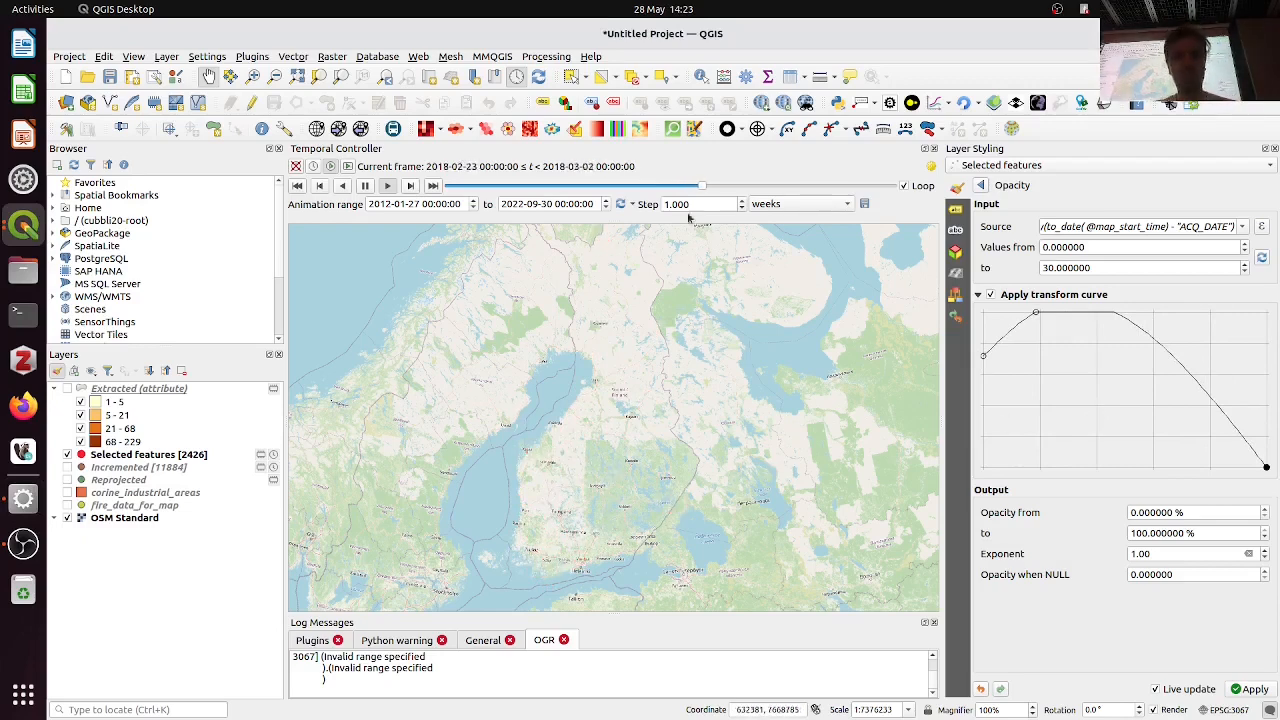
drag(711, 190, 727, 187)
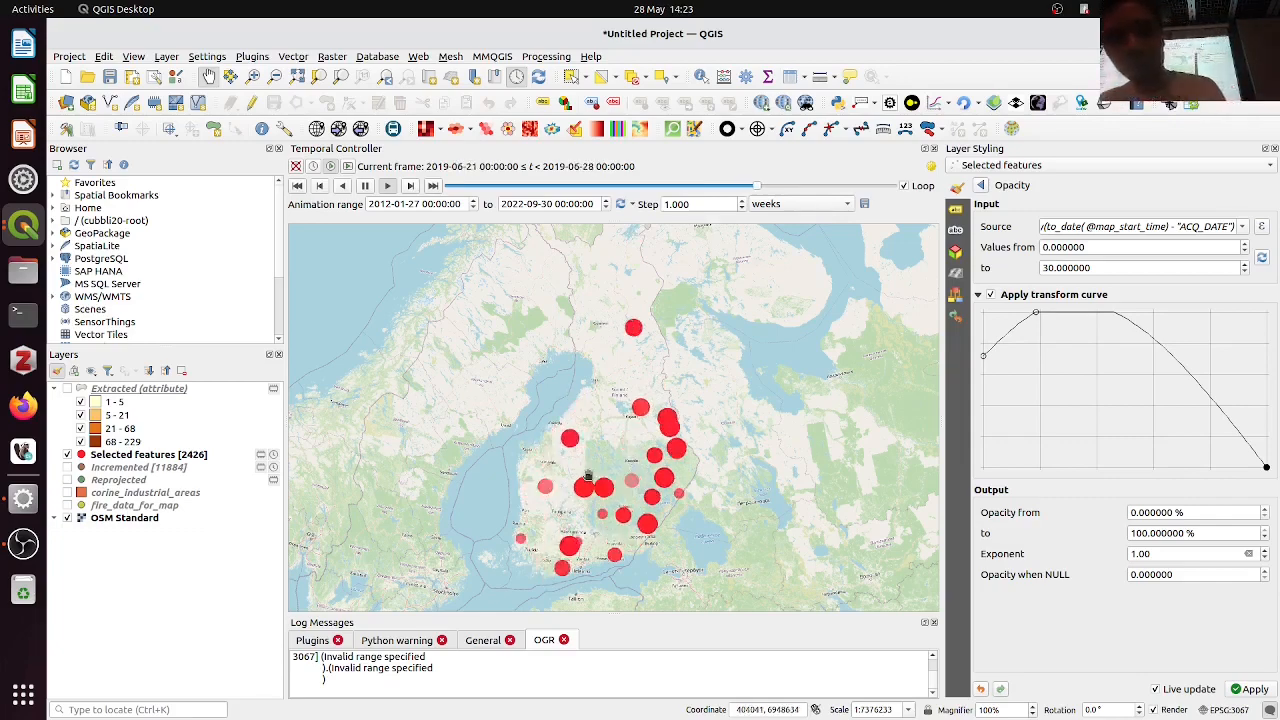
Read the tutorial in Firefox from the opacity curve example through the point layer style file to the Animation export instructions
key(alt+Tab)
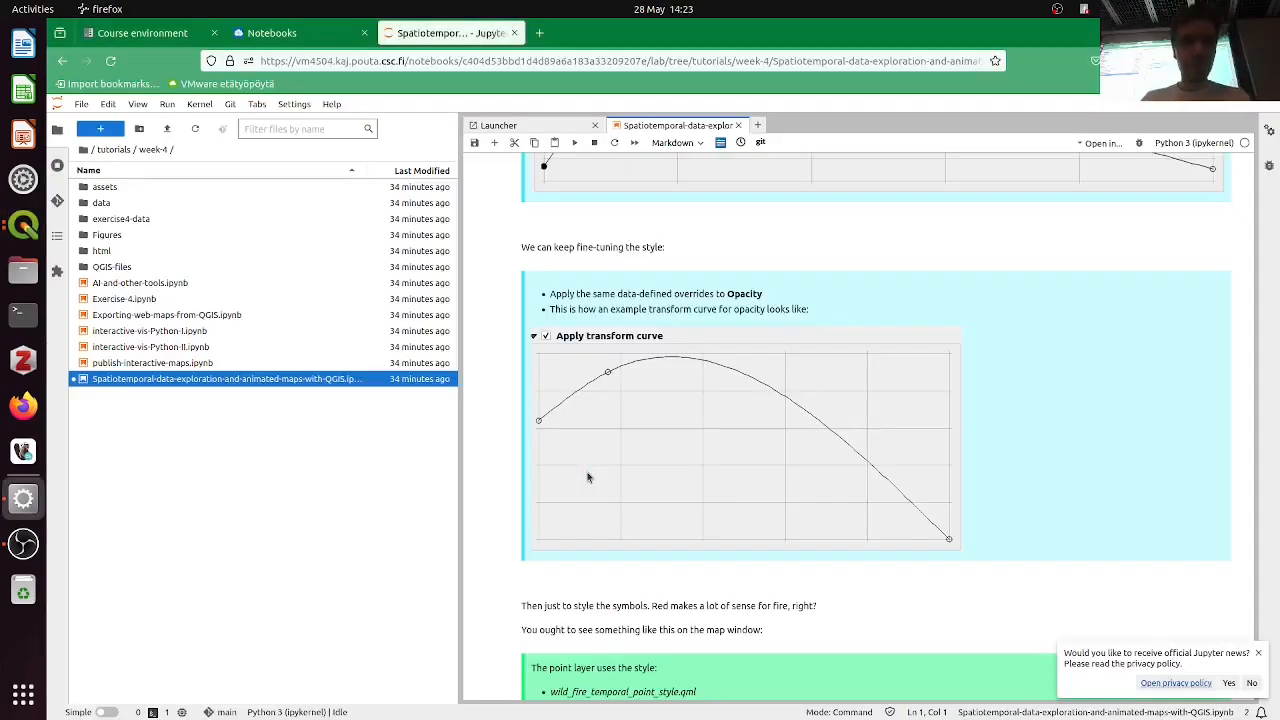
scroll(603, 475, down, 3)
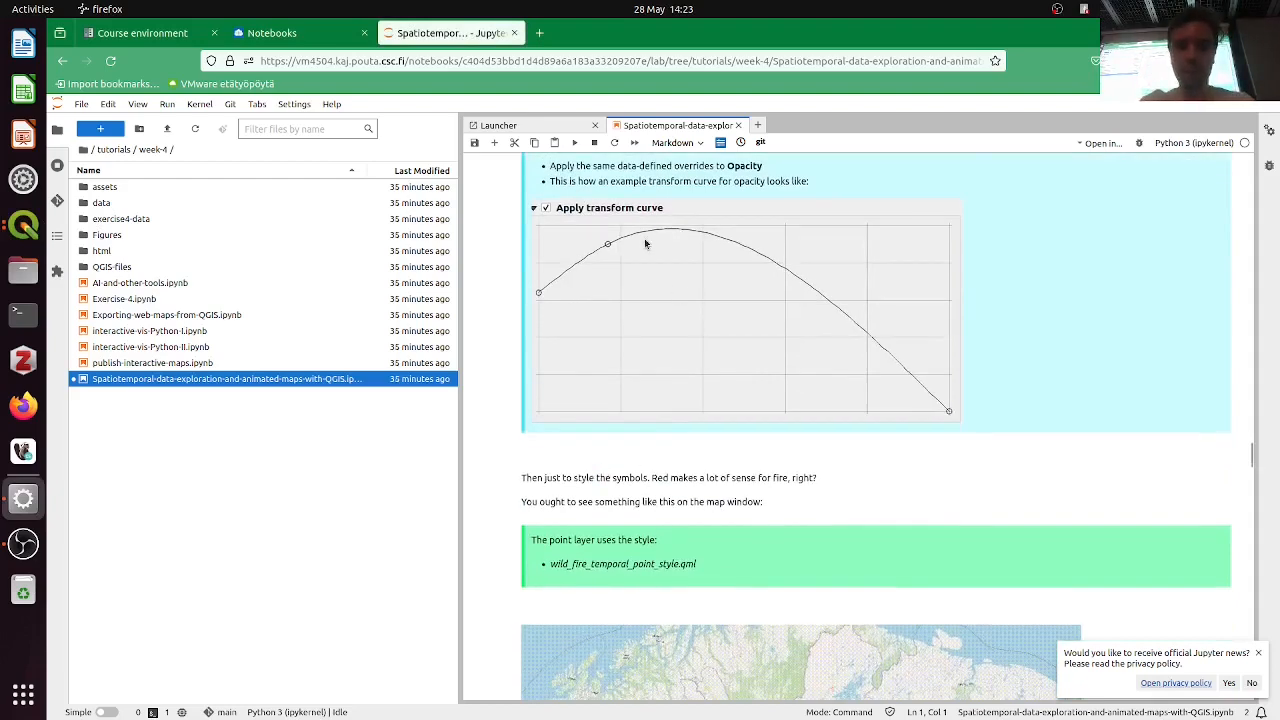
scroll(657, 424, down, 3)
drag(712, 436, 538, 436)
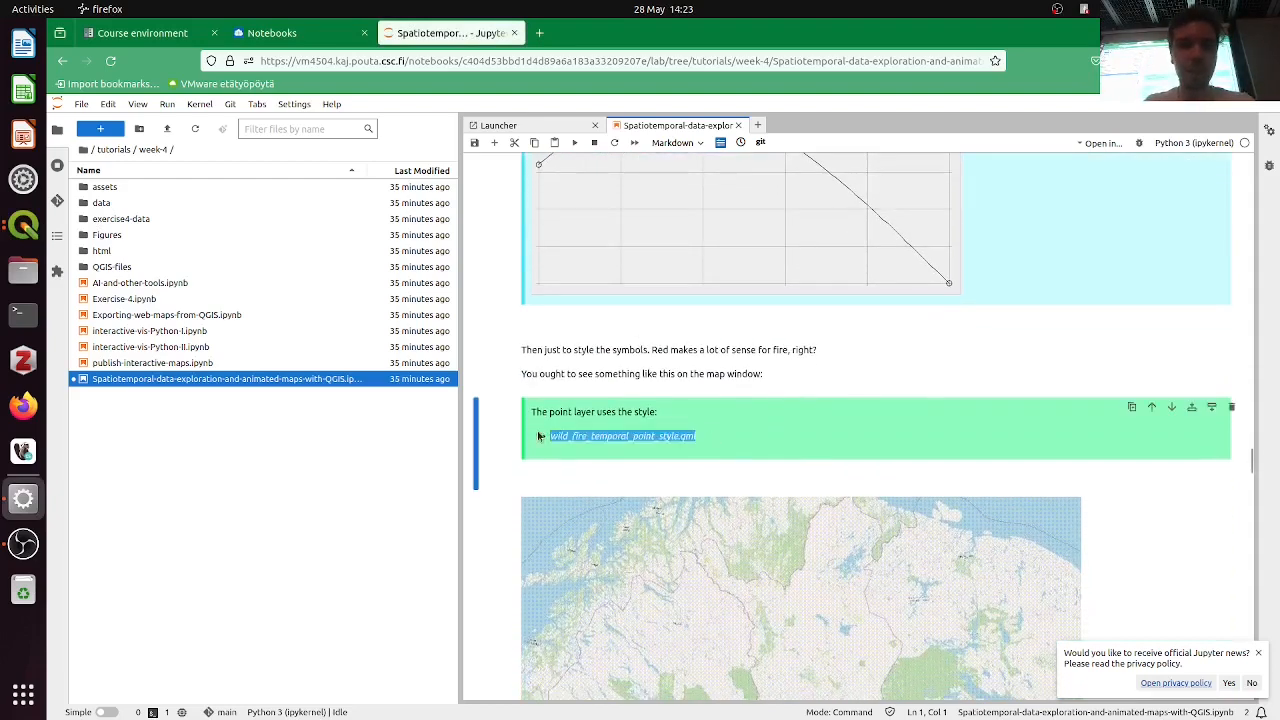
click(736, 426)
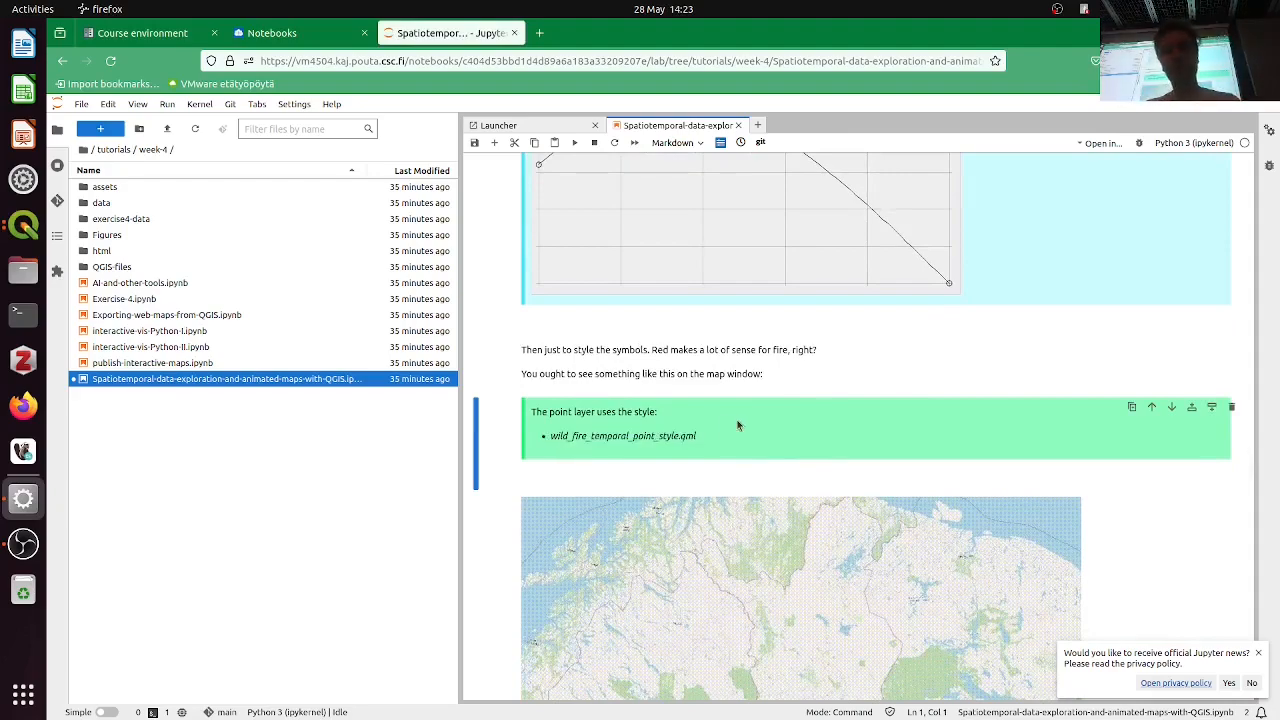
scroll(737, 426, down, 5)
scroll(737, 426, down, 3)
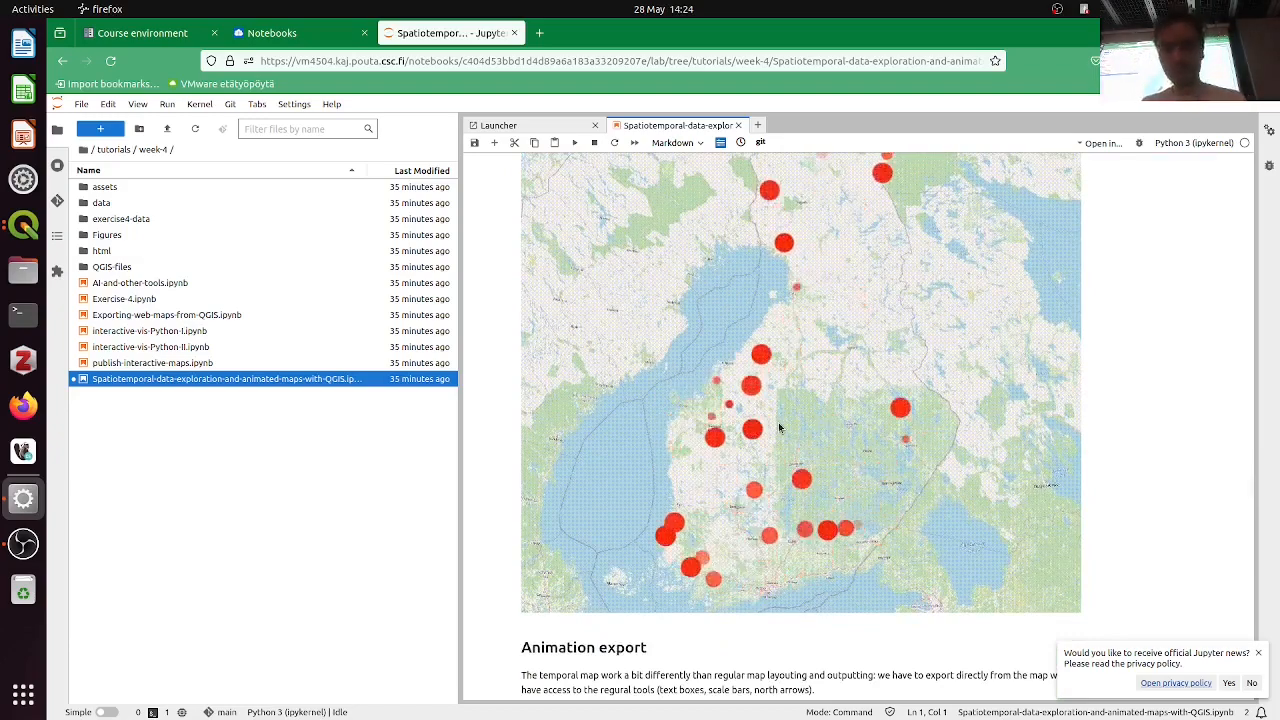
scroll(782, 428, down, 10)
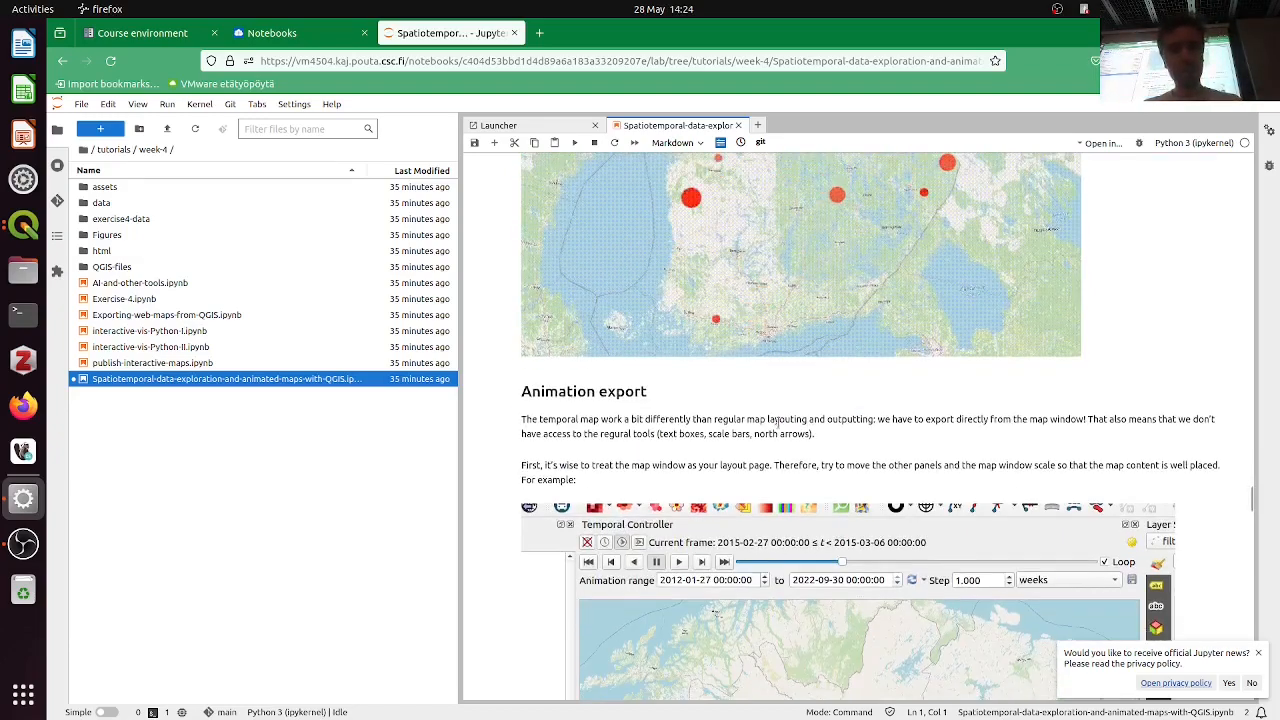
scroll(779, 427, down, 1)
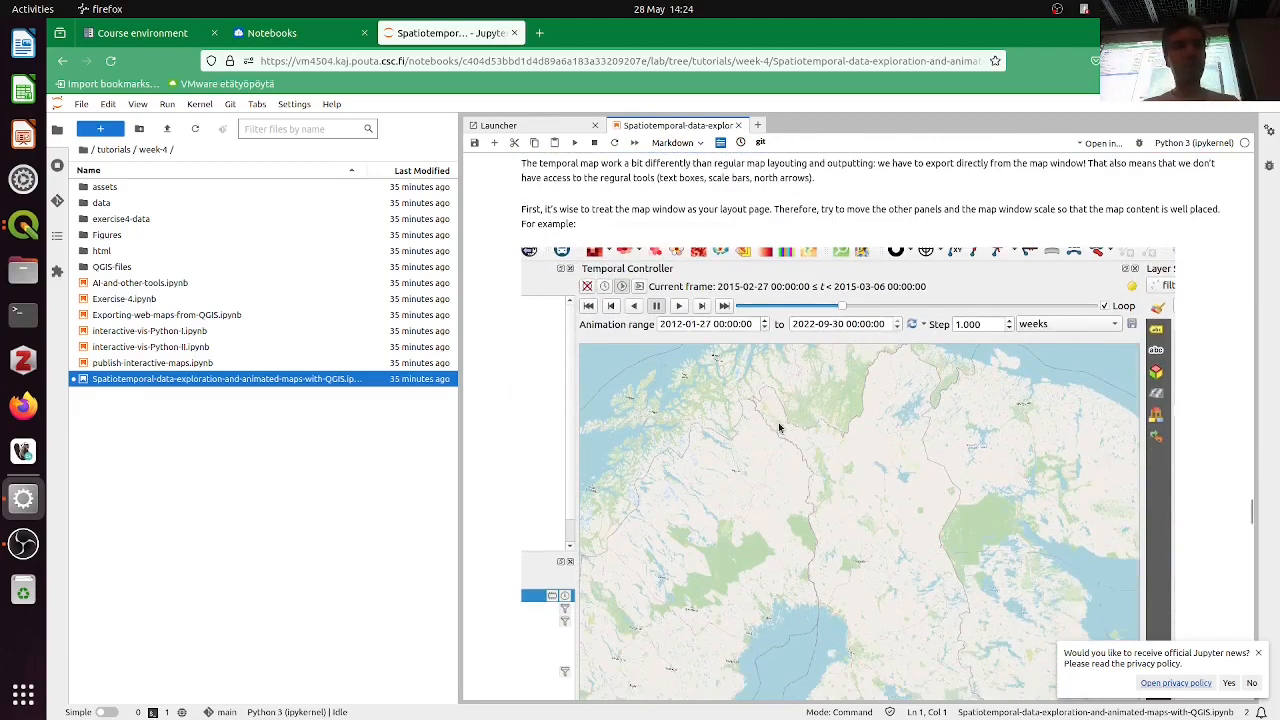
Switch to QGIS and zoom the map to the extent of the fire points in Finland
key(alt+Tab)
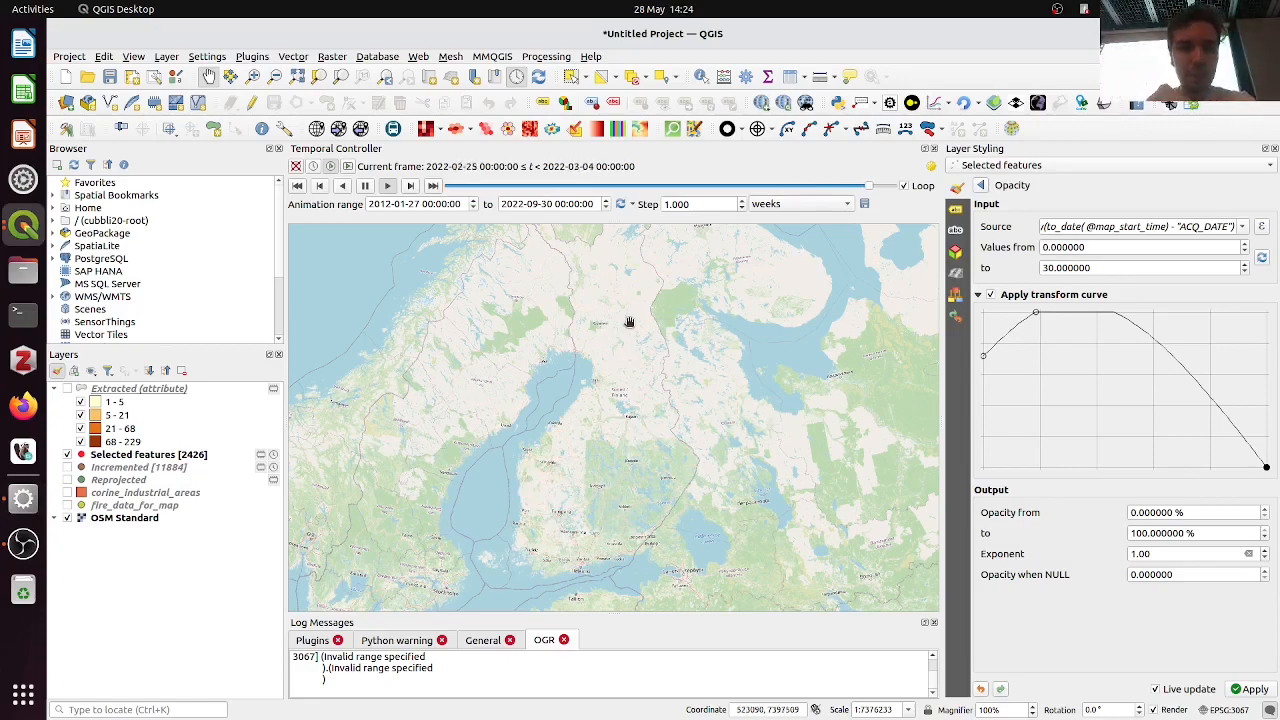
drag(630, 322, 631, 347)
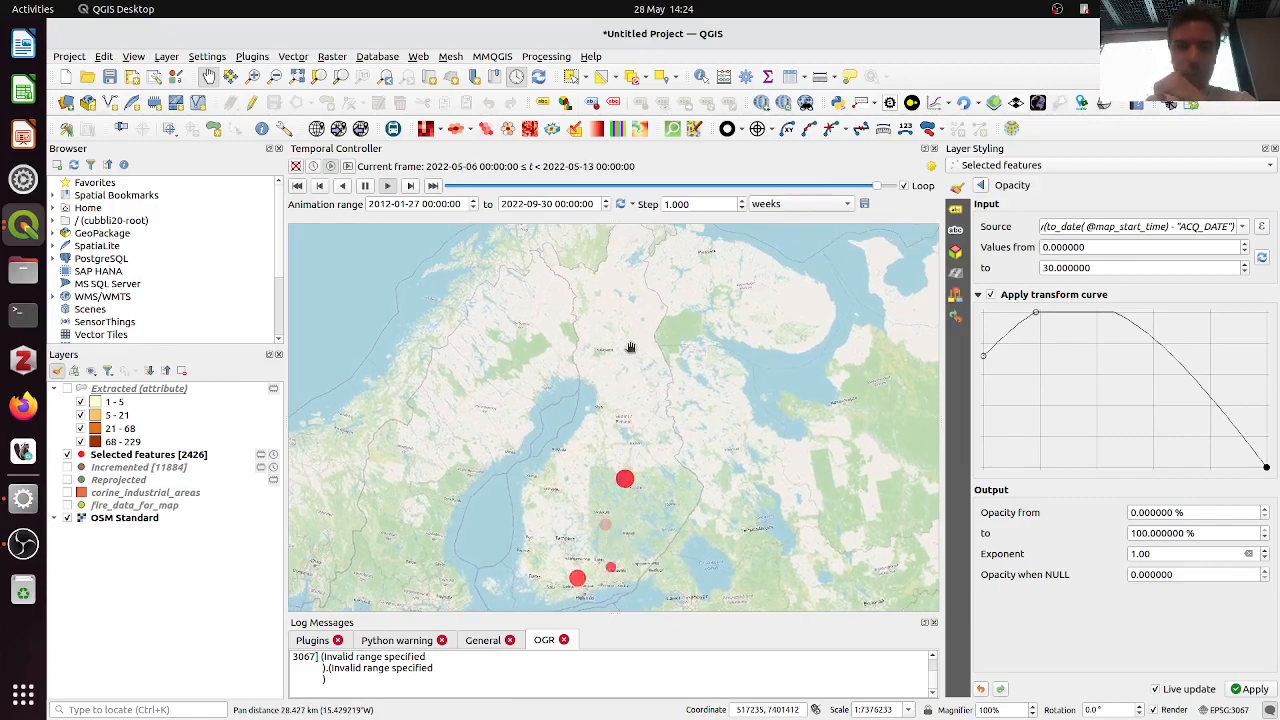
scroll(630, 347, down, 1)
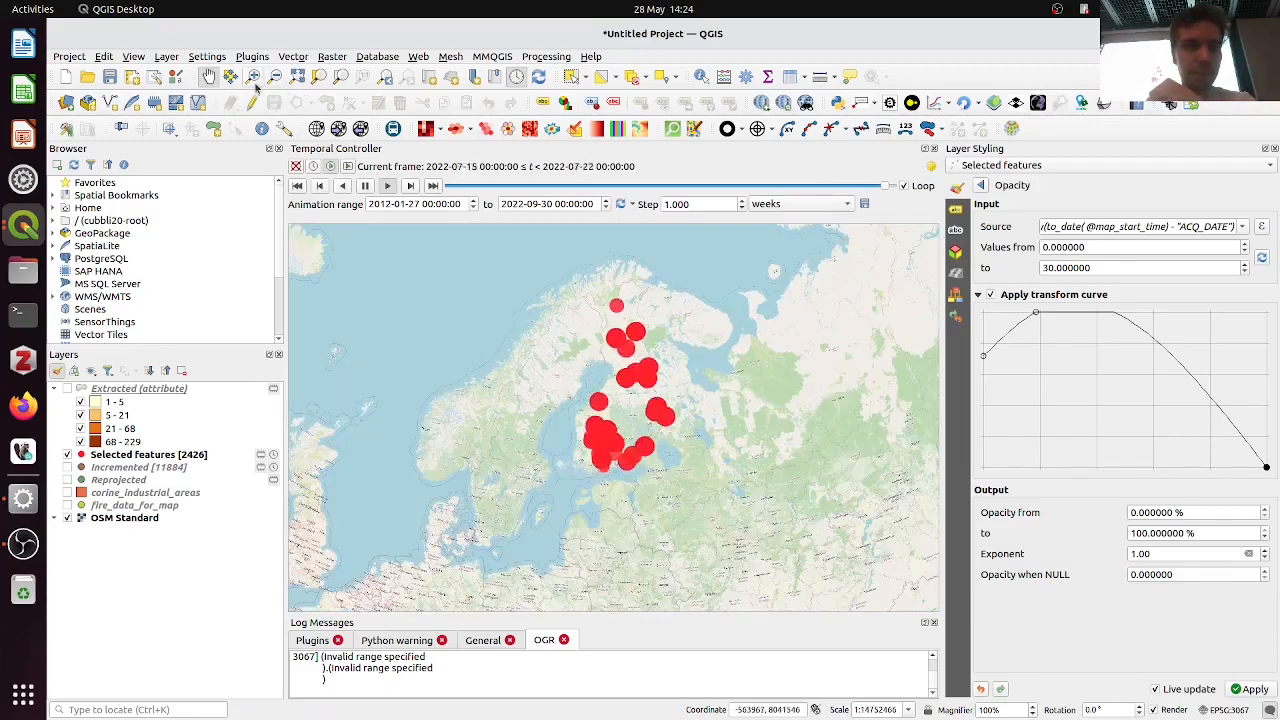
click(253, 77)
drag(561, 274, 689, 498)
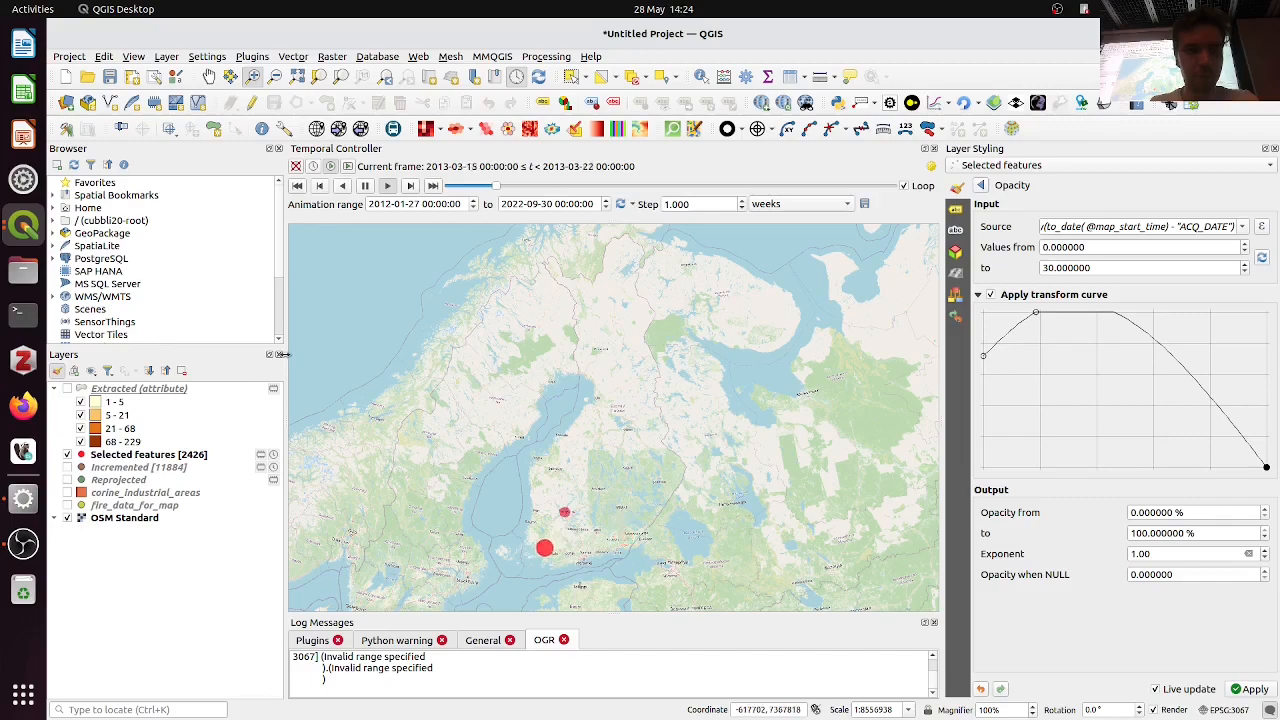
Widen the Browser and Layers panels to narrow the map window, and pause the temporal animation
drag(286, 355, 418, 349)
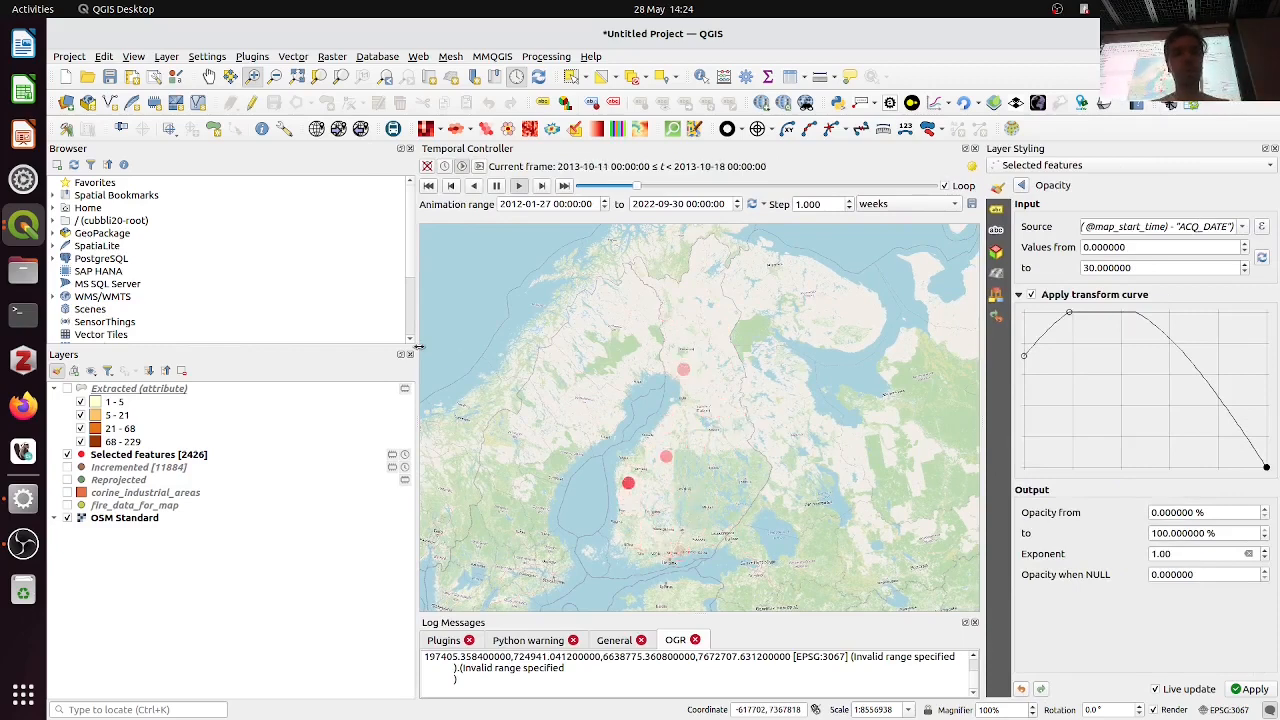
click(497, 186)
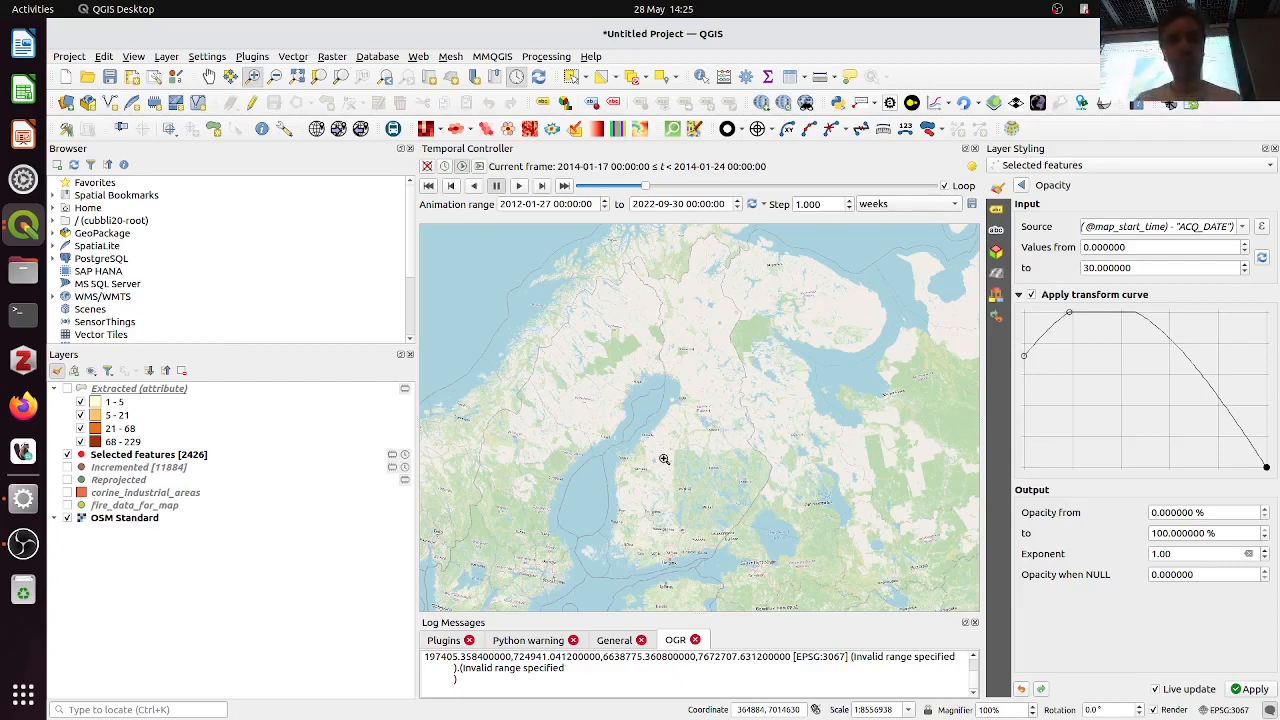
click(499, 187)
Review the tutorial's map window placement example in Firefox, and look at the project's layout options in QGIS without choosing one
key(alt+Tab)
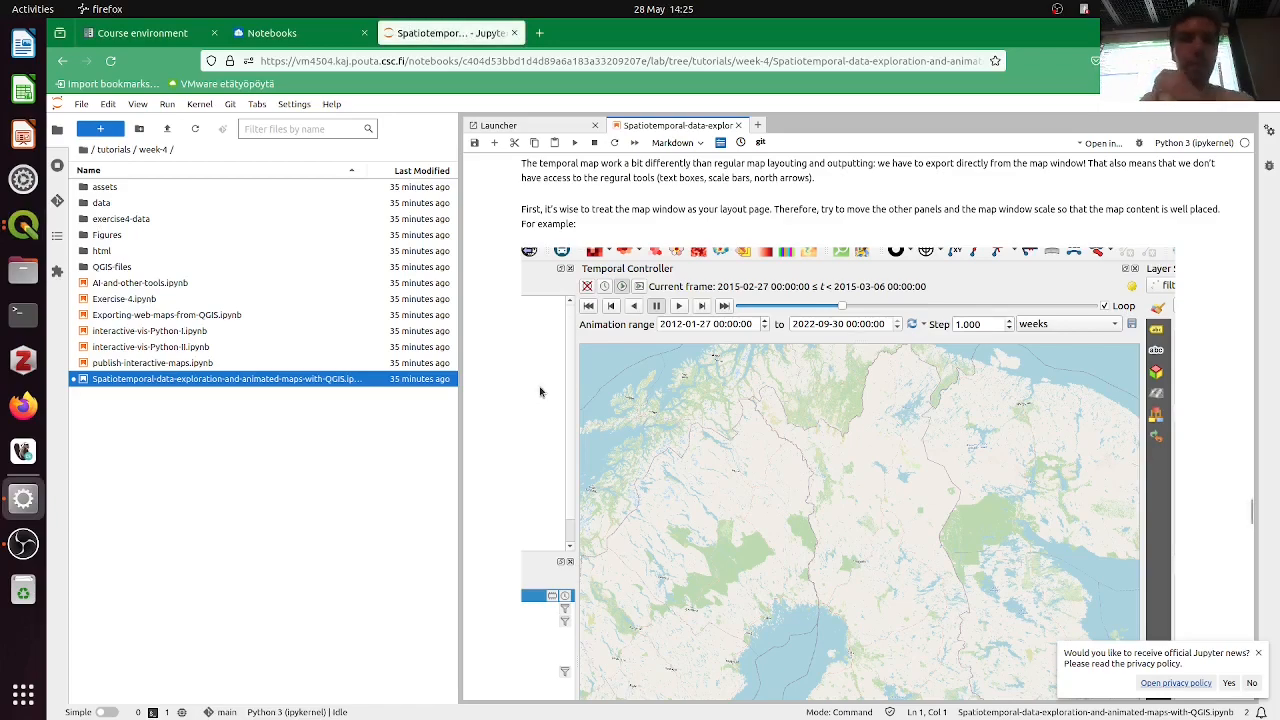
scroll(539, 392, down, 5)
scroll(539, 392, up, 3)
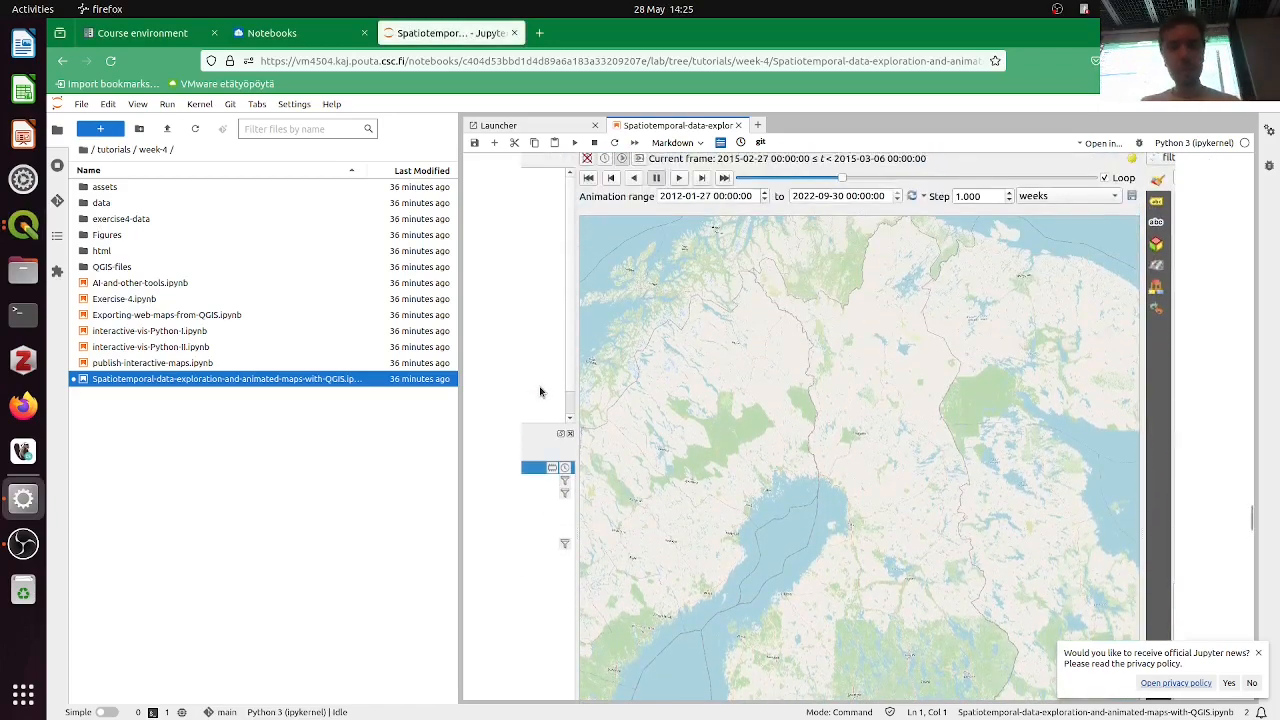
key(alt+Tab)
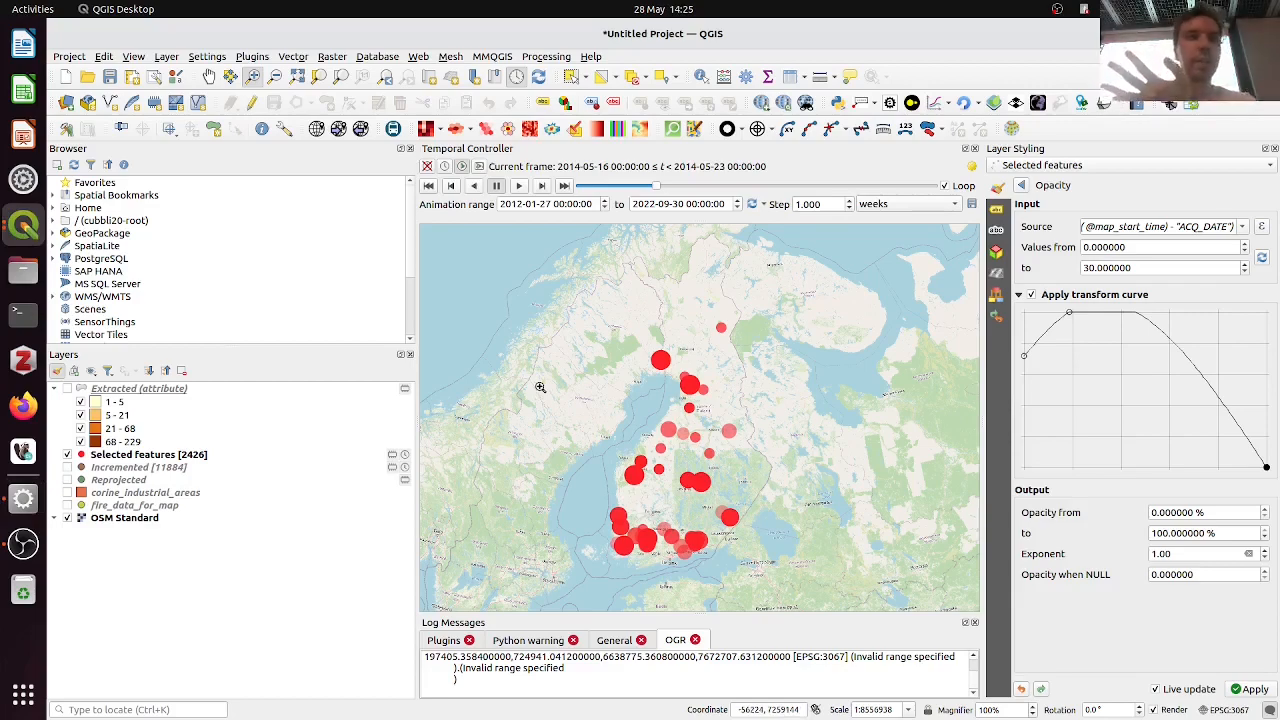
click(70, 56)
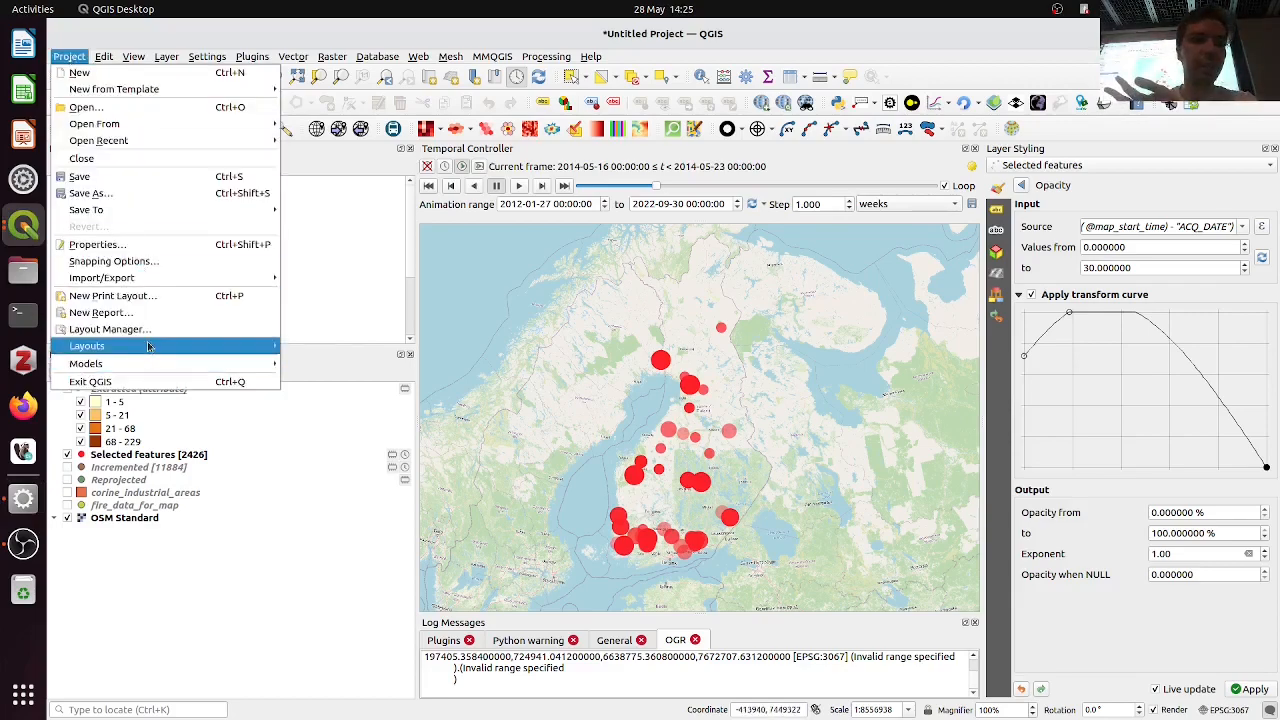
click(428, 437)
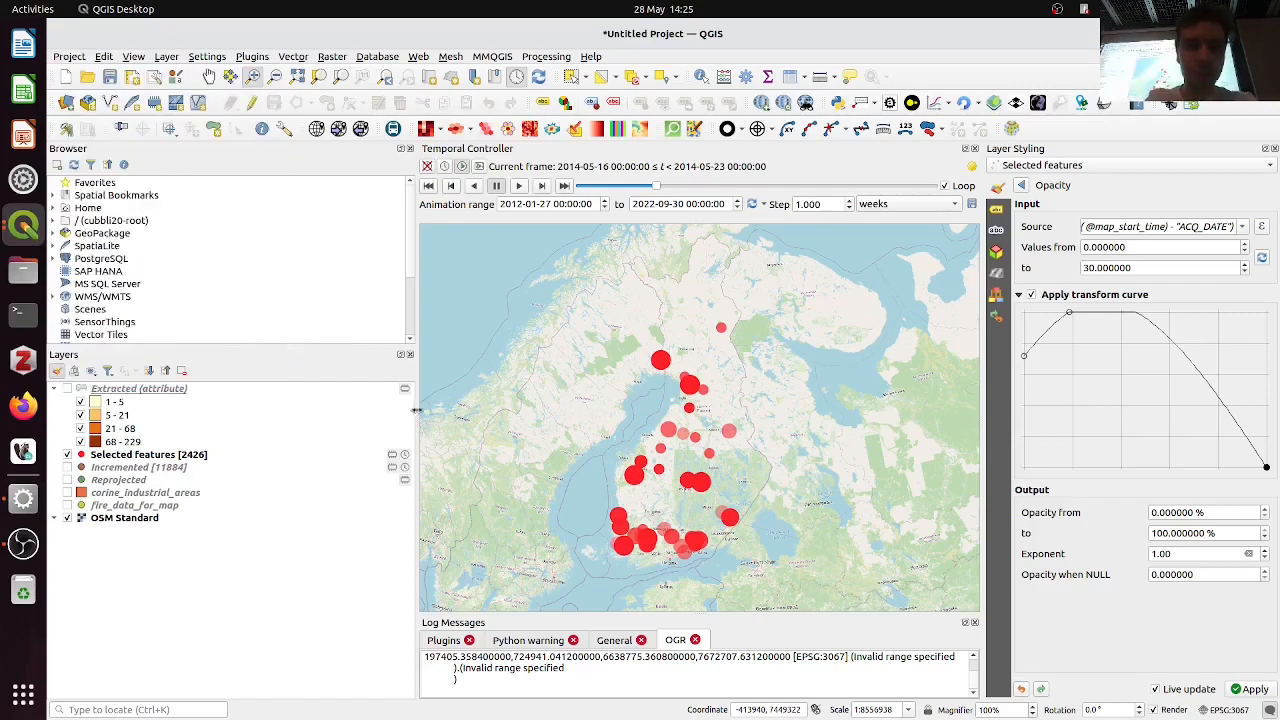
Adjust the widths of the side panels around the map window and centre the map on Finland's fire points
drag(416, 410, 594, 424)
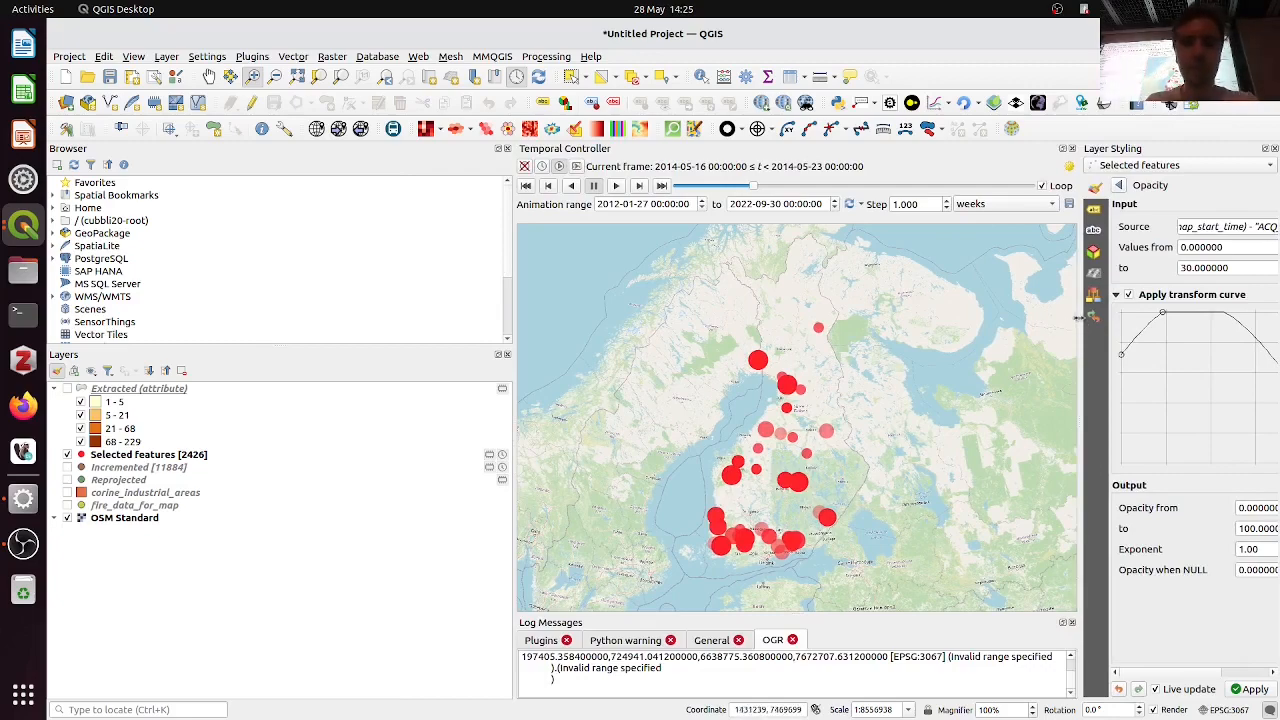
drag(1079, 318, 958, 312)
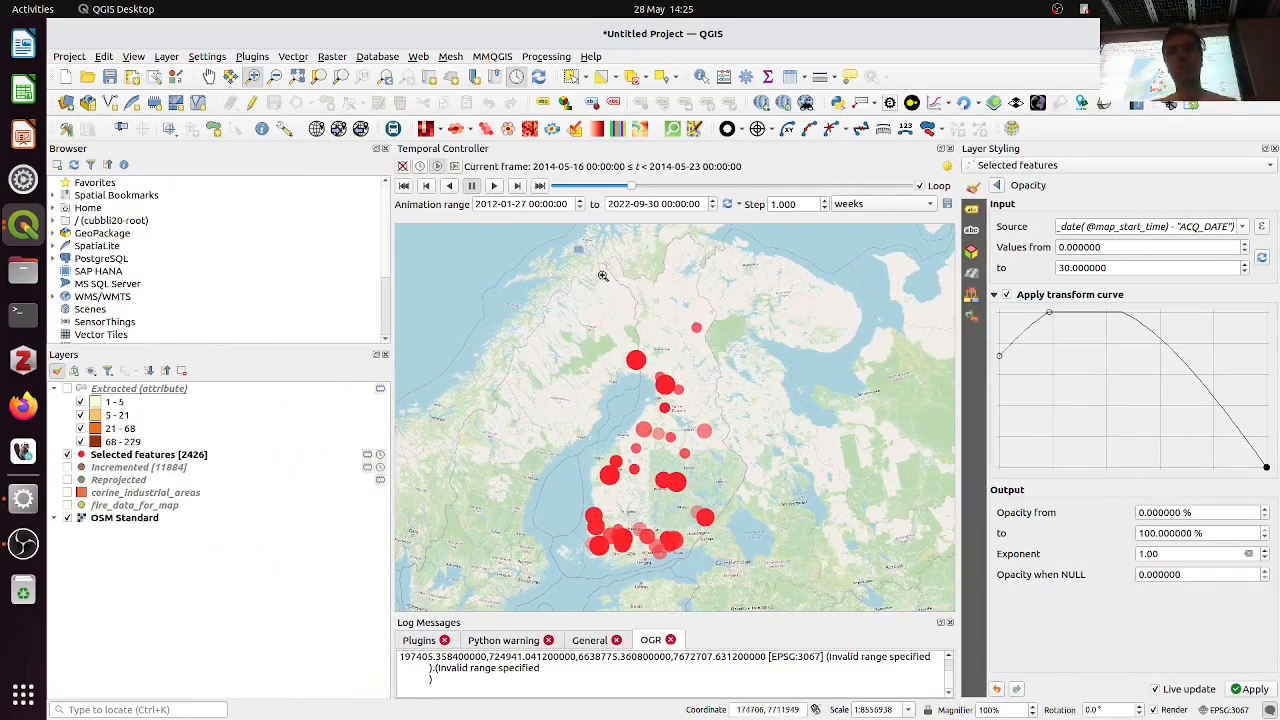
drag(575, 246, 762, 584)
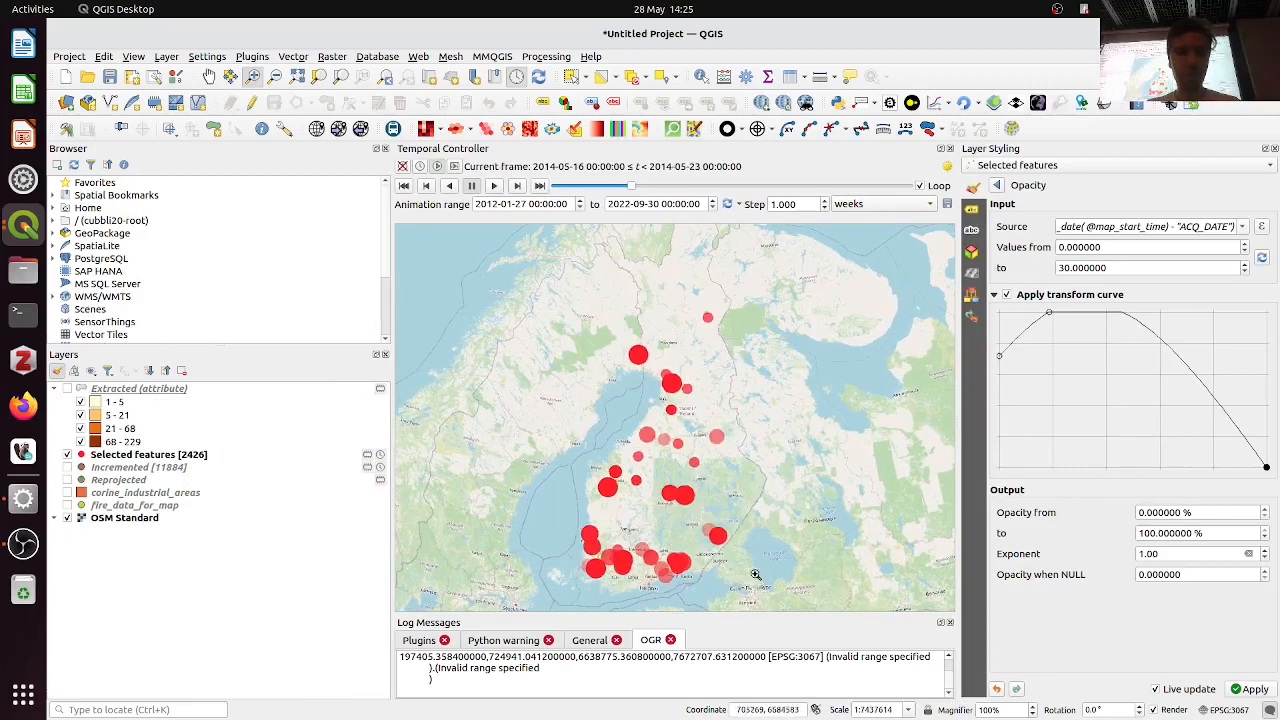
drag(692, 336, 777, 330)
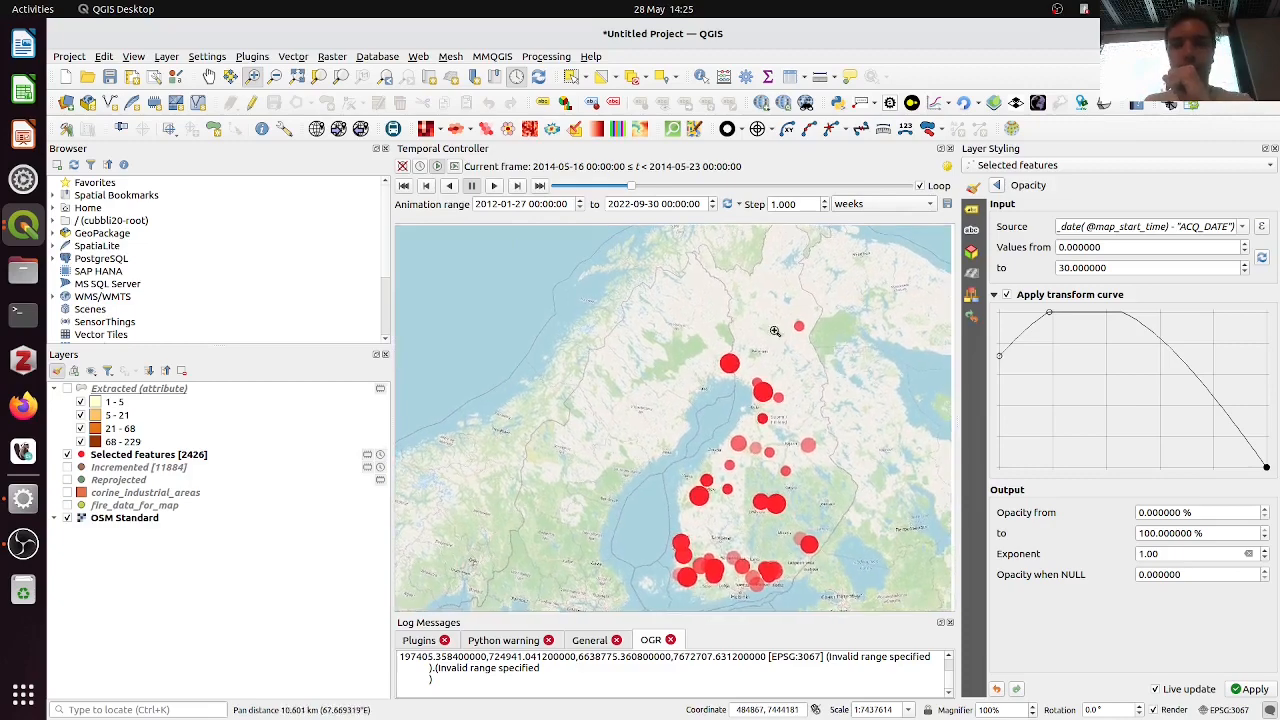
scroll(777, 330, down, 1)
drag(713, 271, 864, 484)
drag(637, 407, 714, 411)
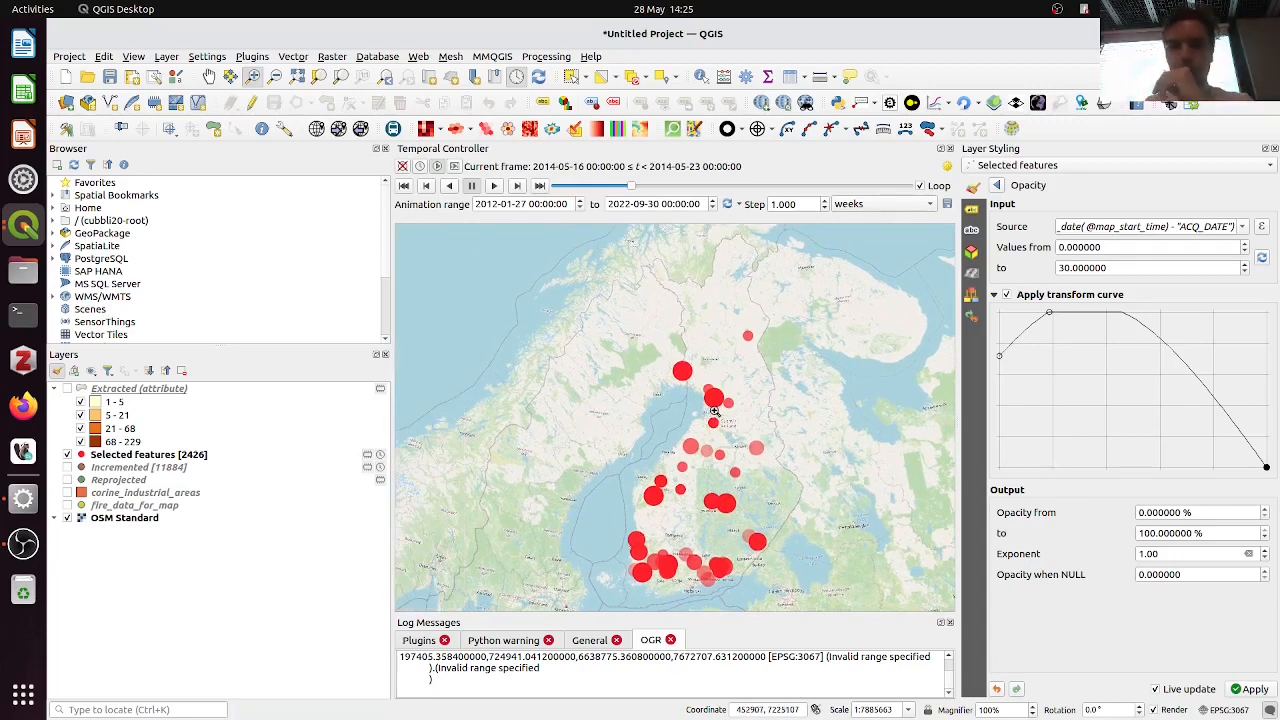
drag(714, 410, 688, 410)
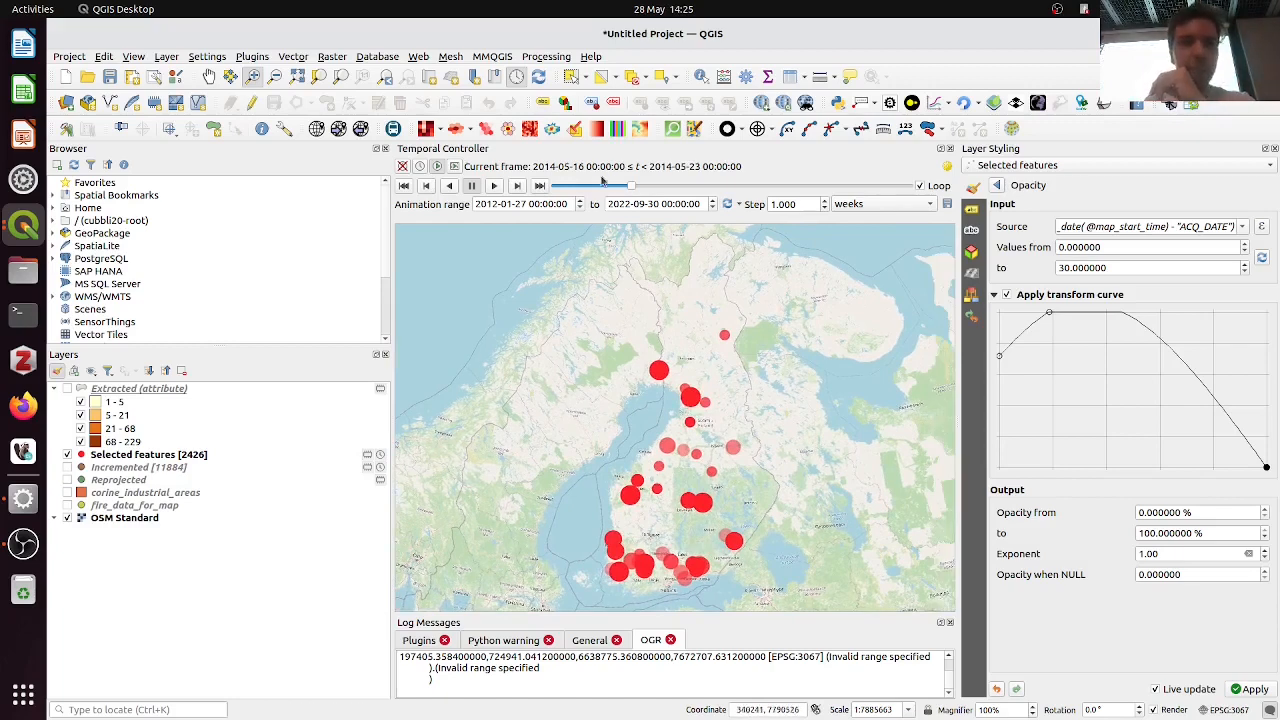
Look over the temporal animation's export settings and close them without exporting
click(917, 186)
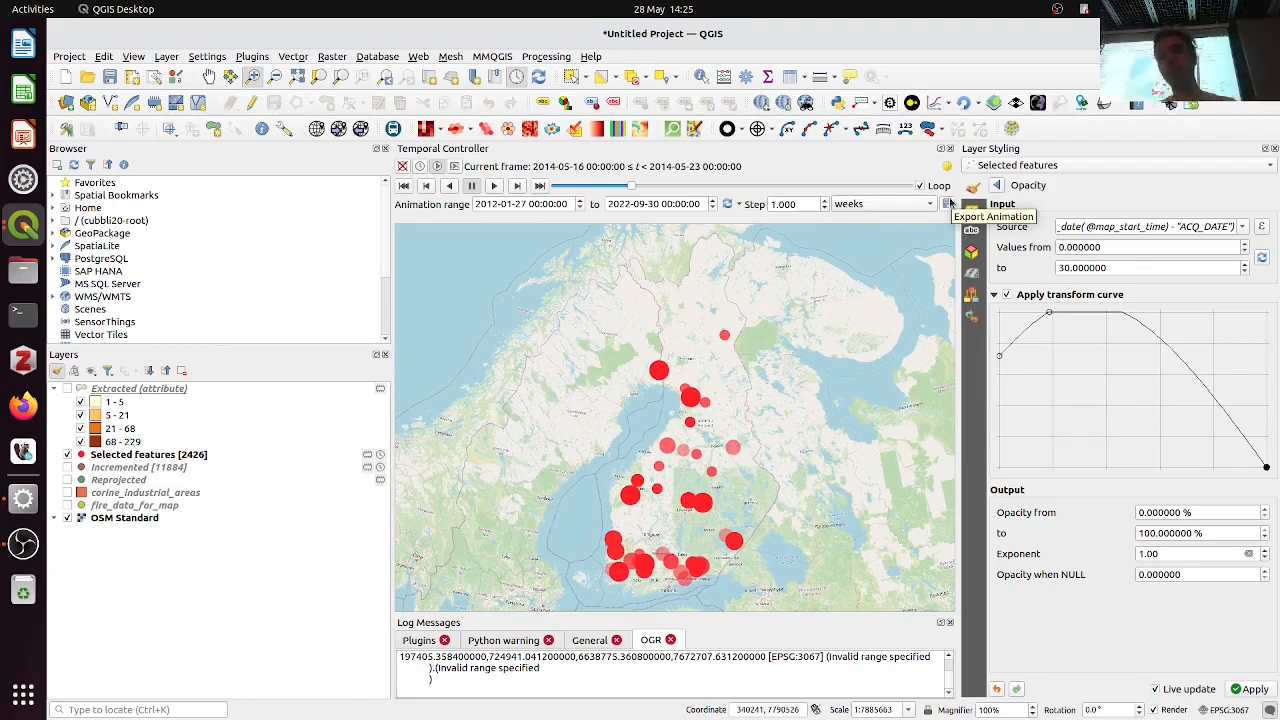
click(947, 203)
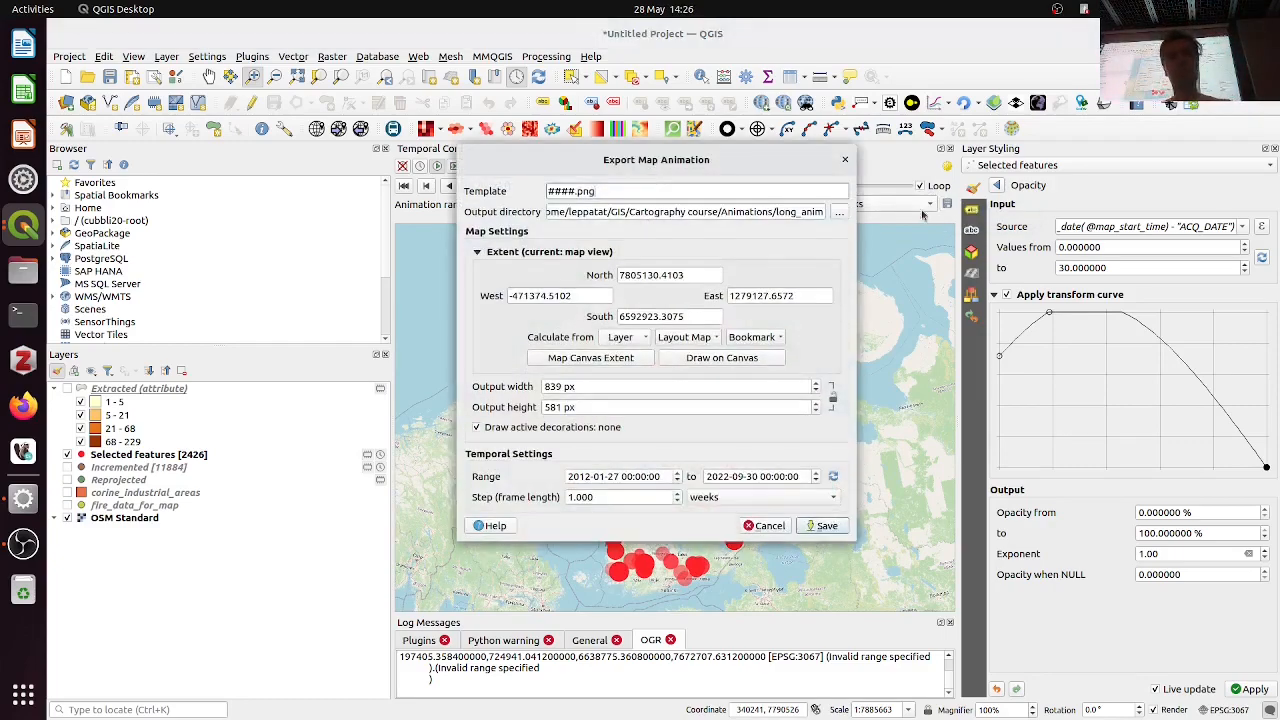
click(845, 161)
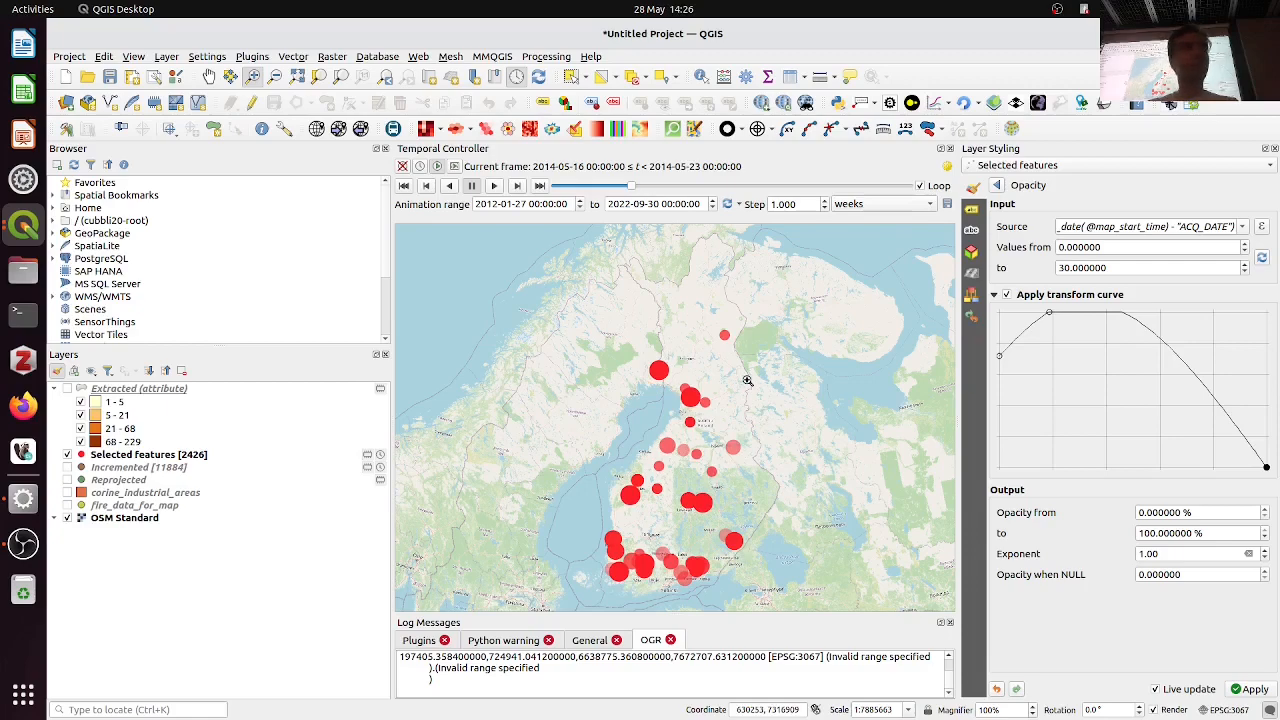
Switch to the tutorial in Firefox and read the Decorations instructions for adding and styling a map title
key(alt+Tab)
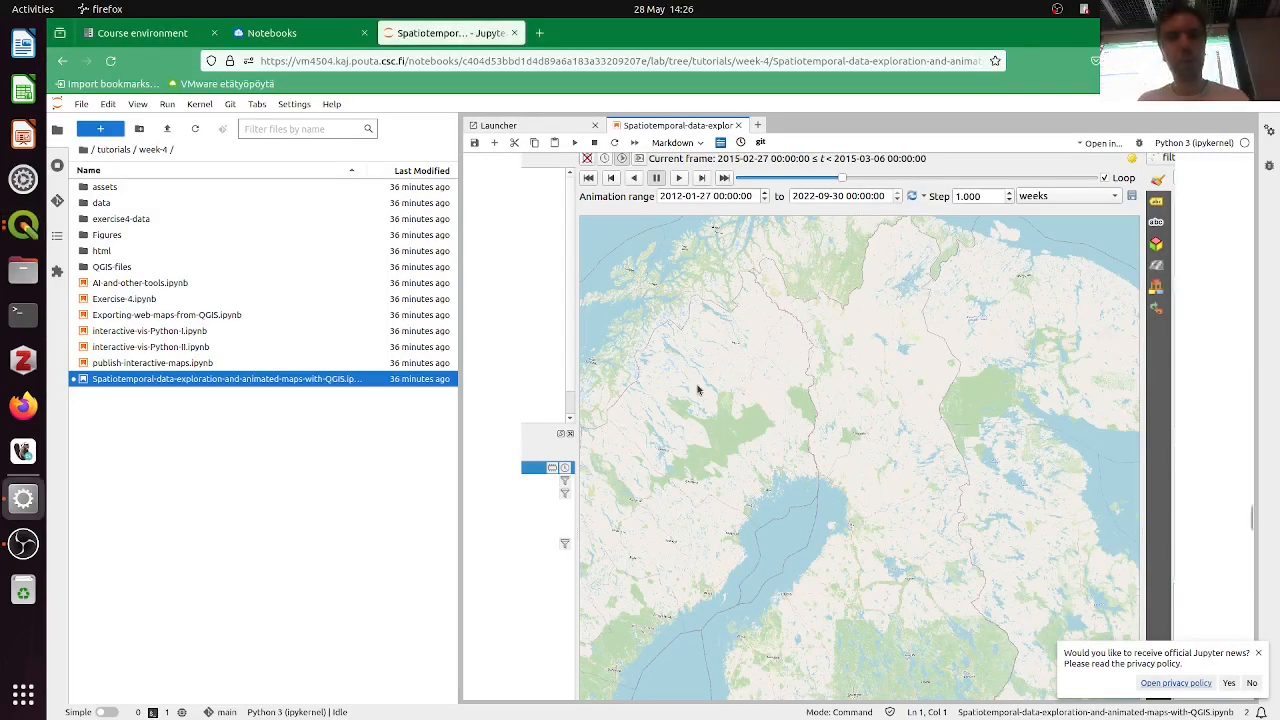
scroll(700, 388, down, 5)
scroll(698, 390, down, 3)
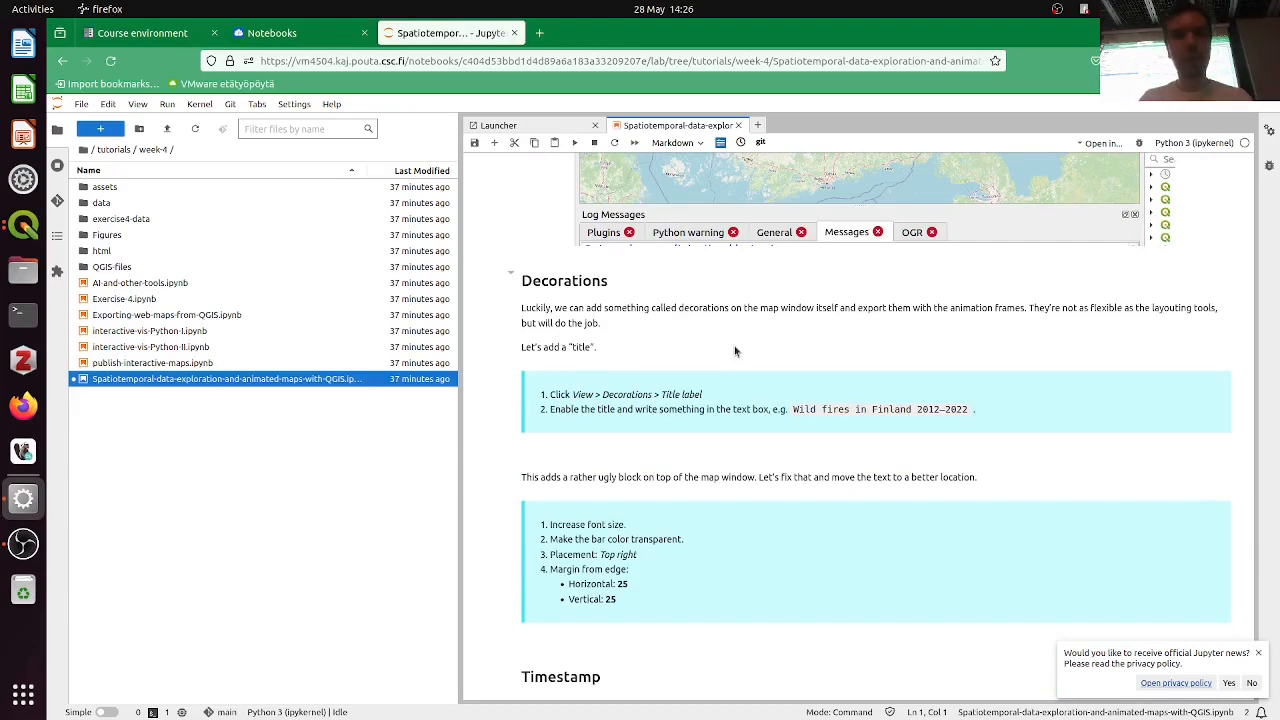
Switch to QGIS and enable the title label decoration for the map window
key(alt+Tab)
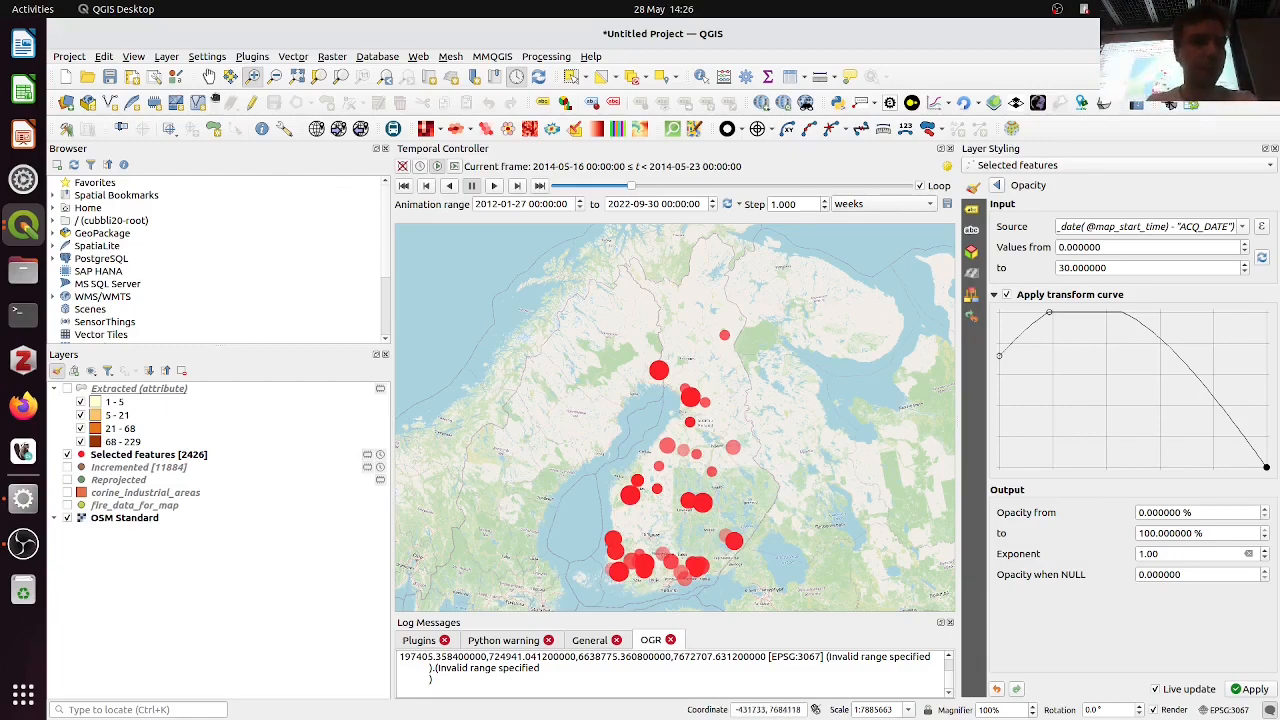
click(167, 57)
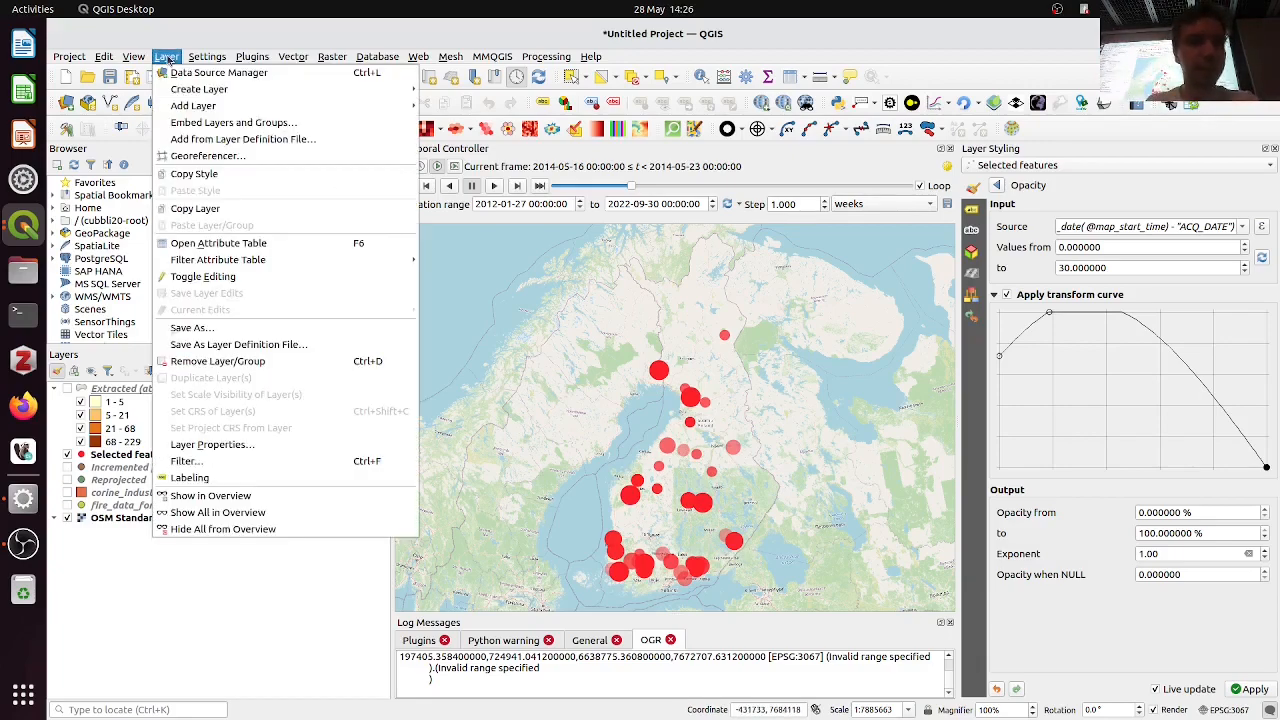
mouse_move(134, 61)
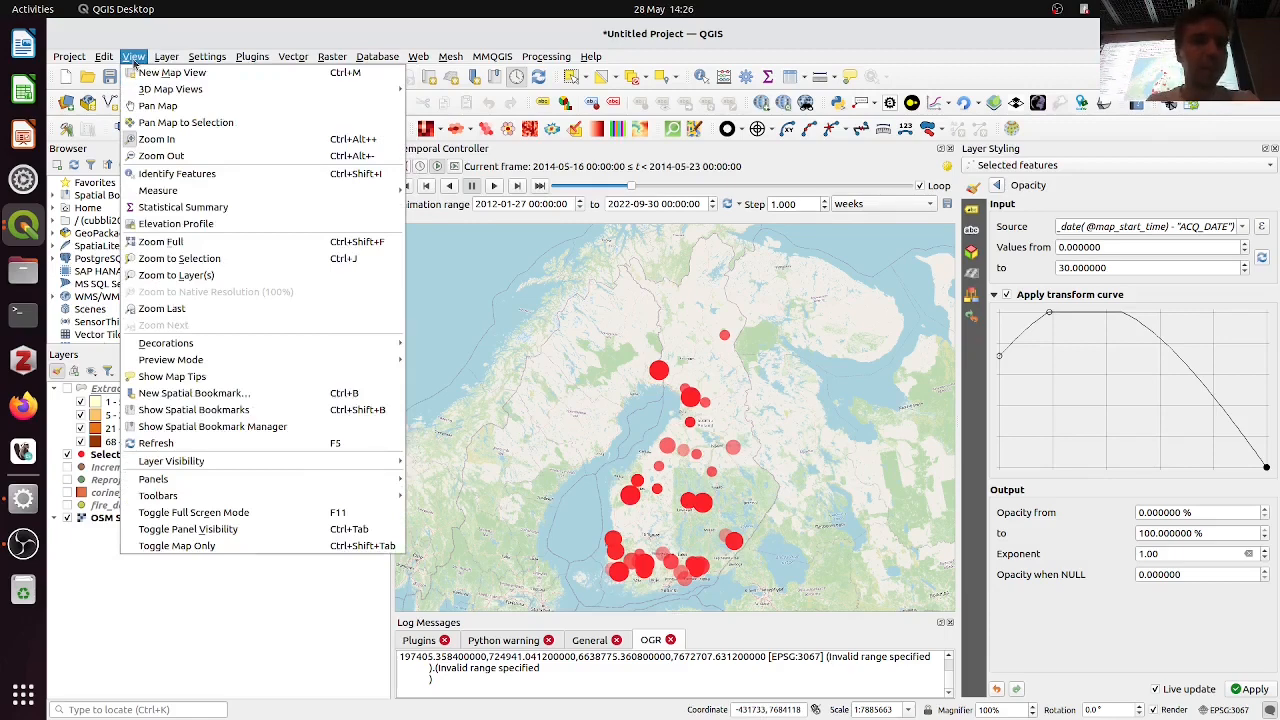
mouse_move(203, 342)
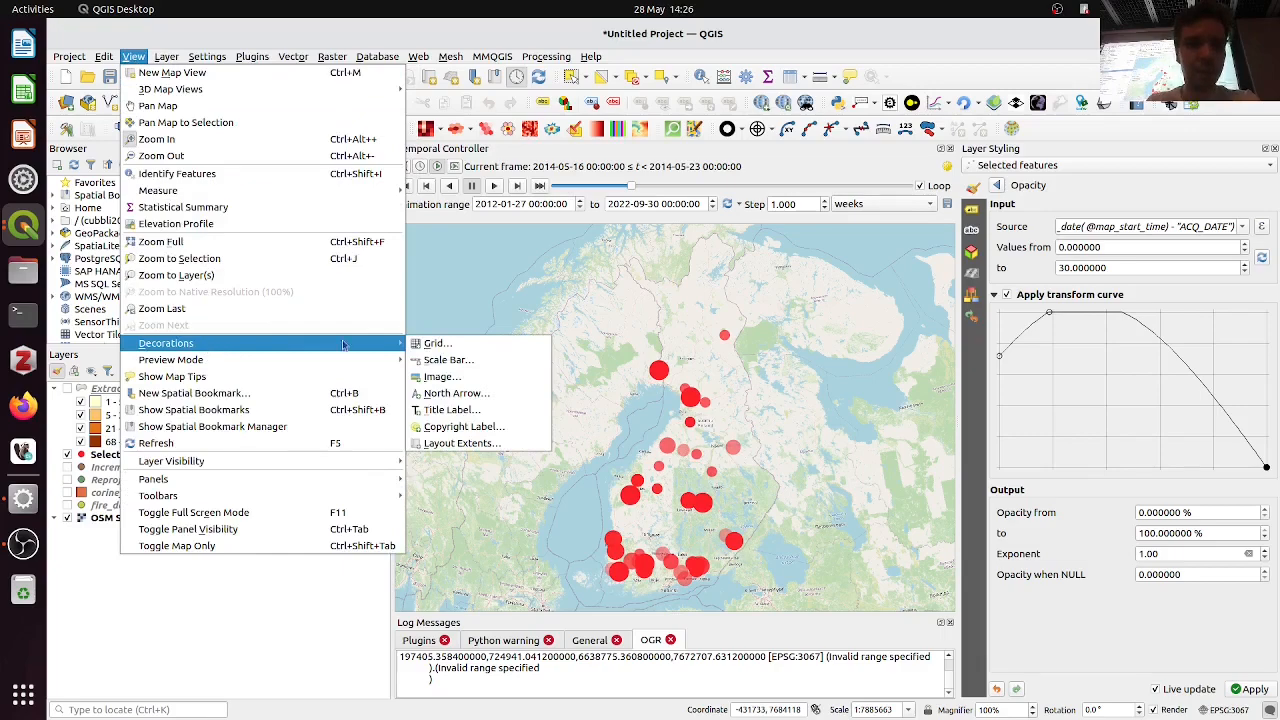
click(484, 410)
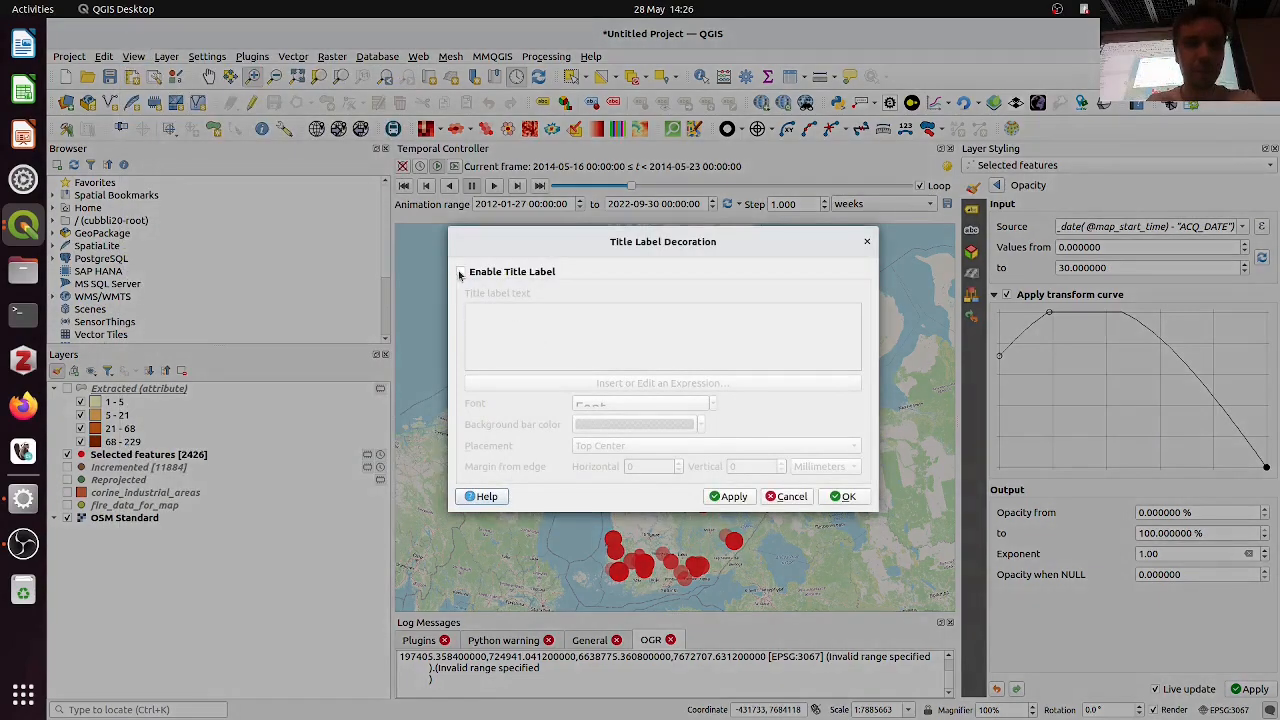
click(461, 273)
click(588, 331)
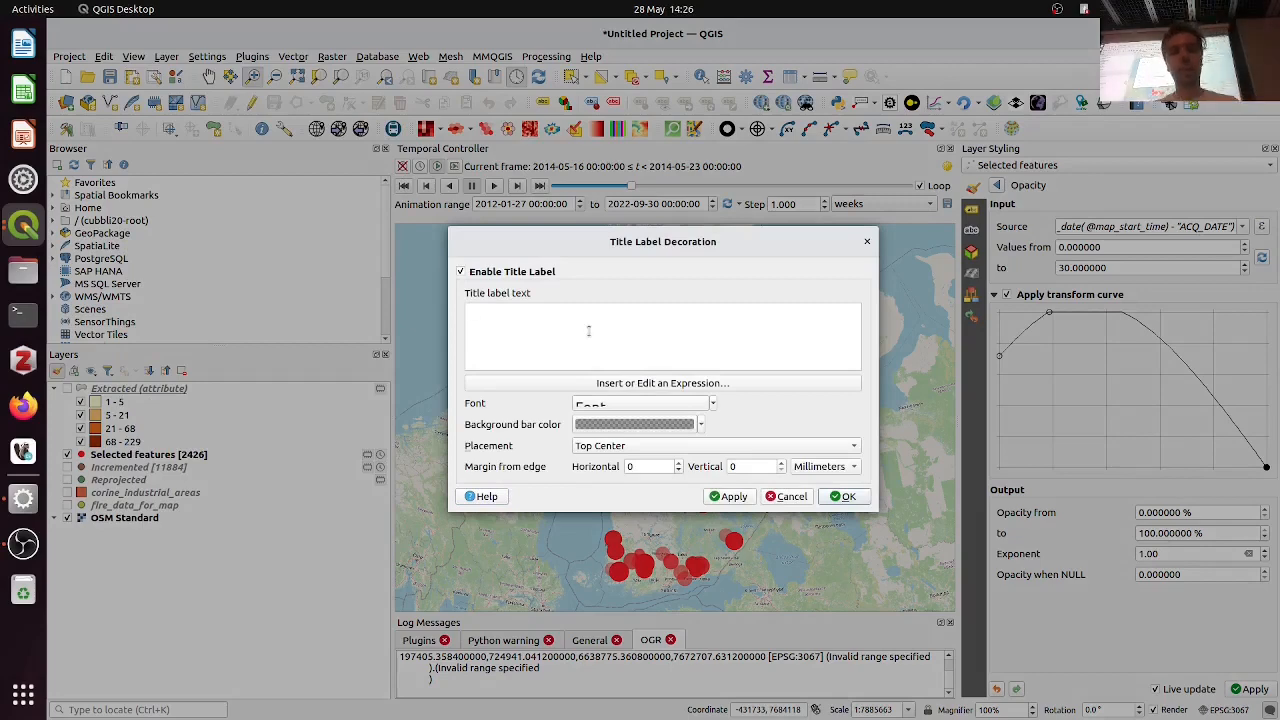
Copy "Wild fires in Finland 2012–2022" from the Firefox tutorial into the QGIS title label text and accept the decoration
key(alt+Tab)
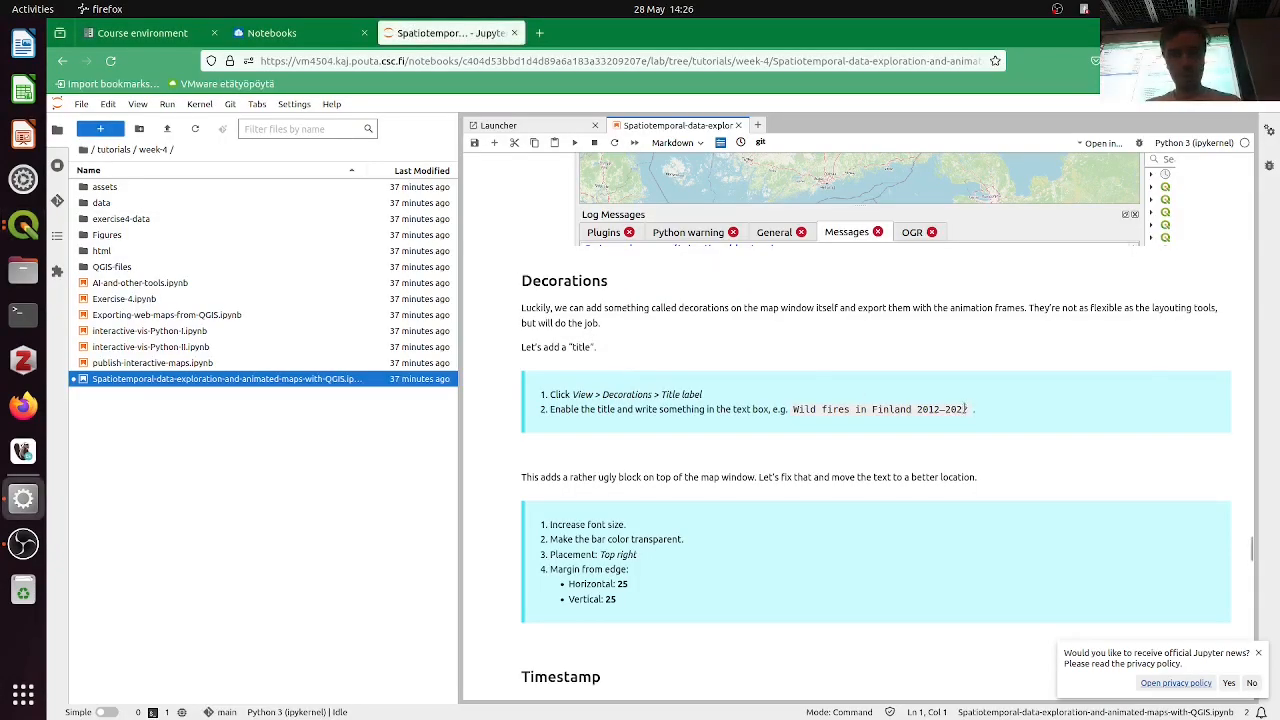
mouse_move(966, 409)
mouse_down()
mouse_move(550, 409)
mouse_move(967, 406)
mouse_up()
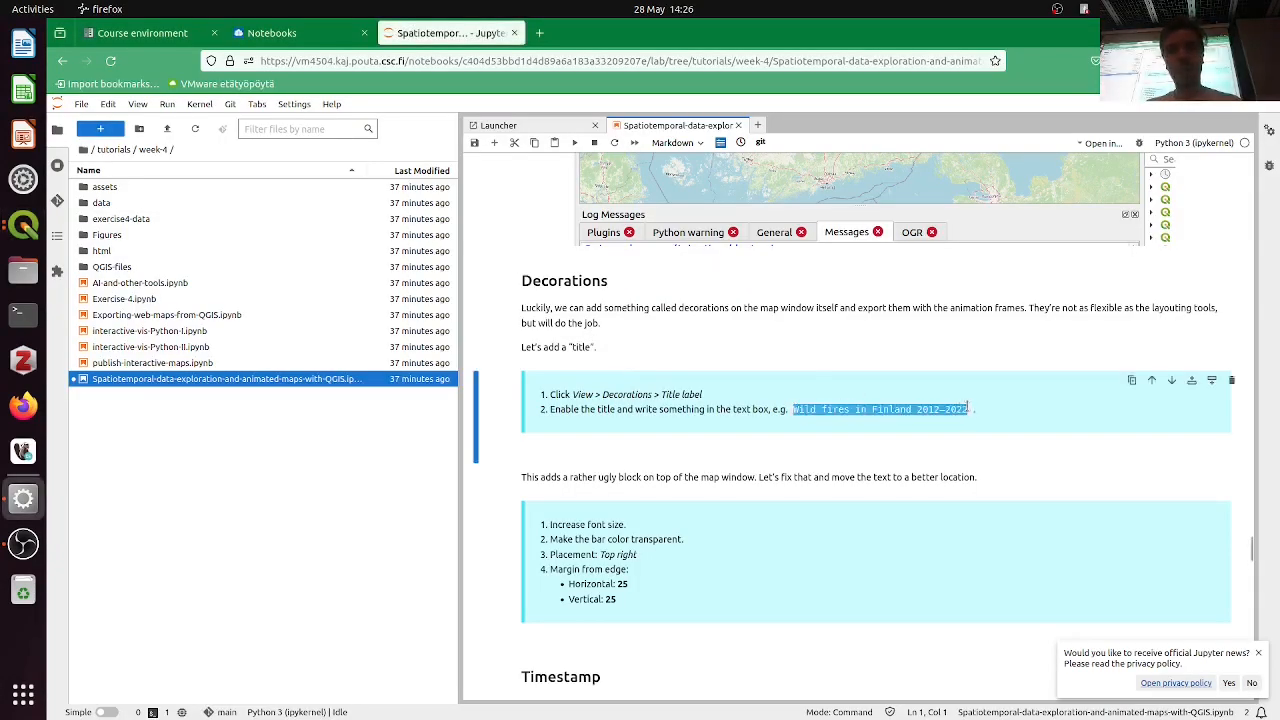
key(ctrl+c)
key(alt+Tab)
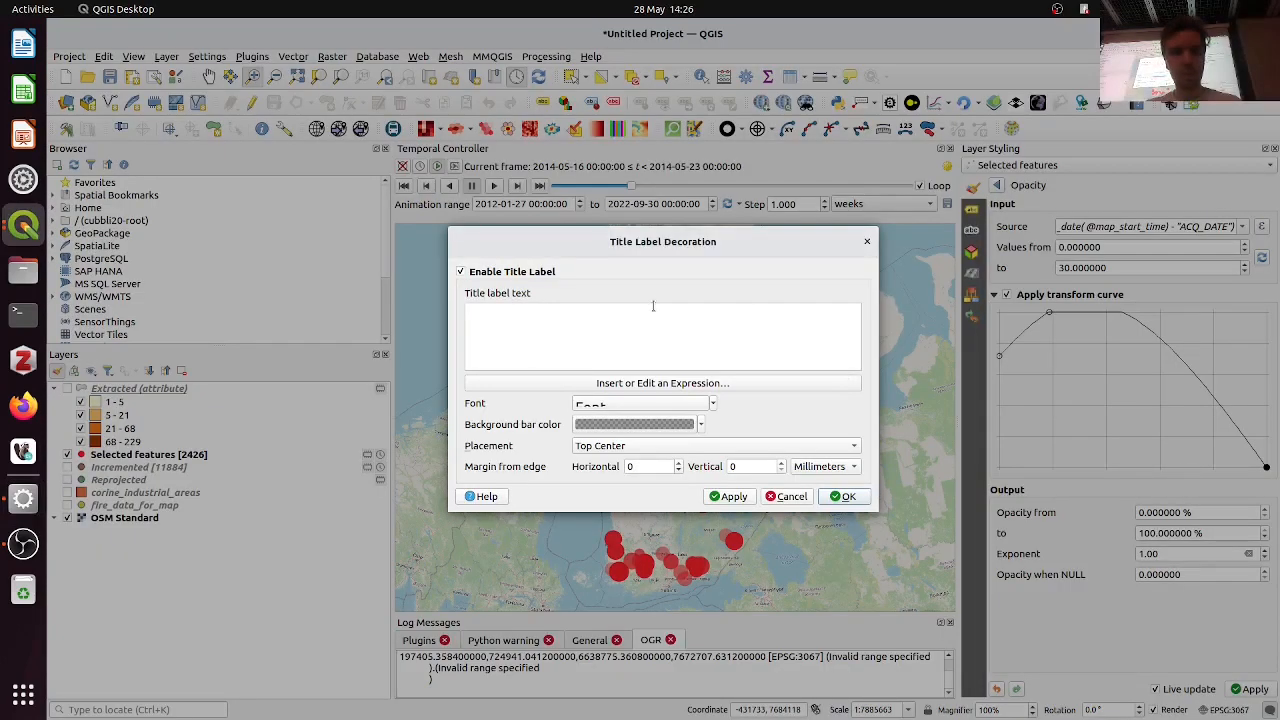
key(ctrl+v)
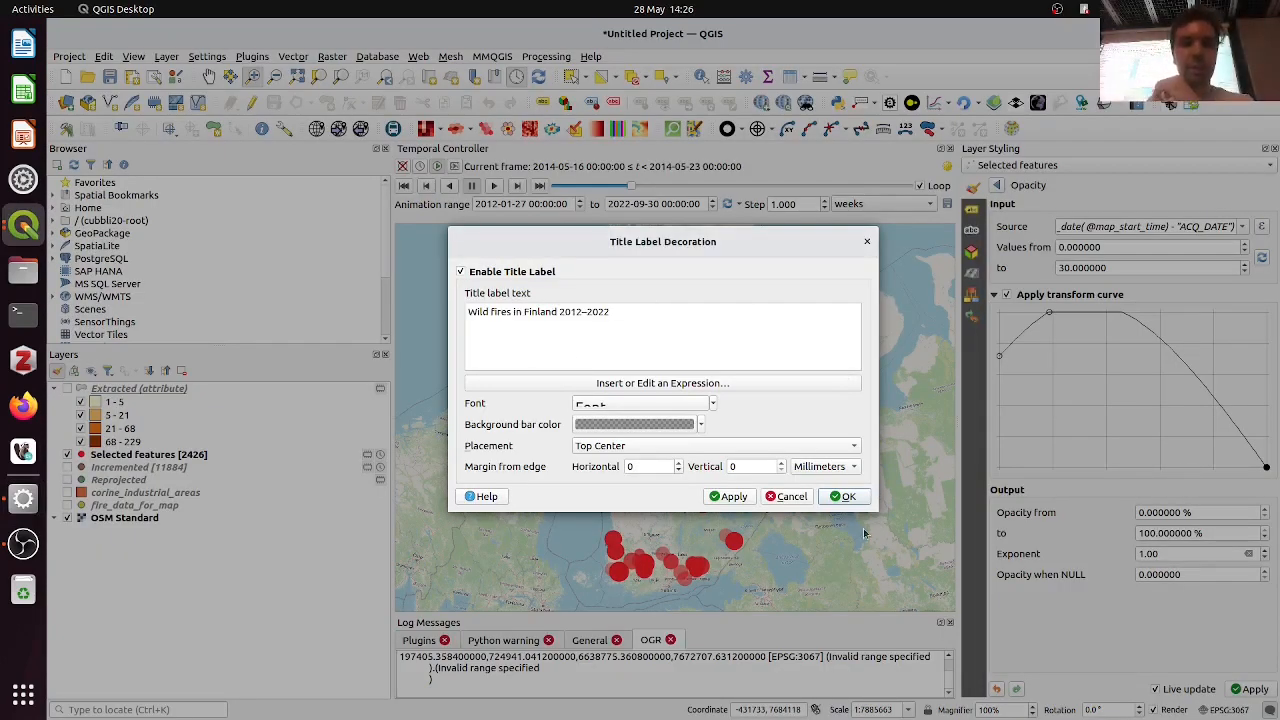
click(840, 500)
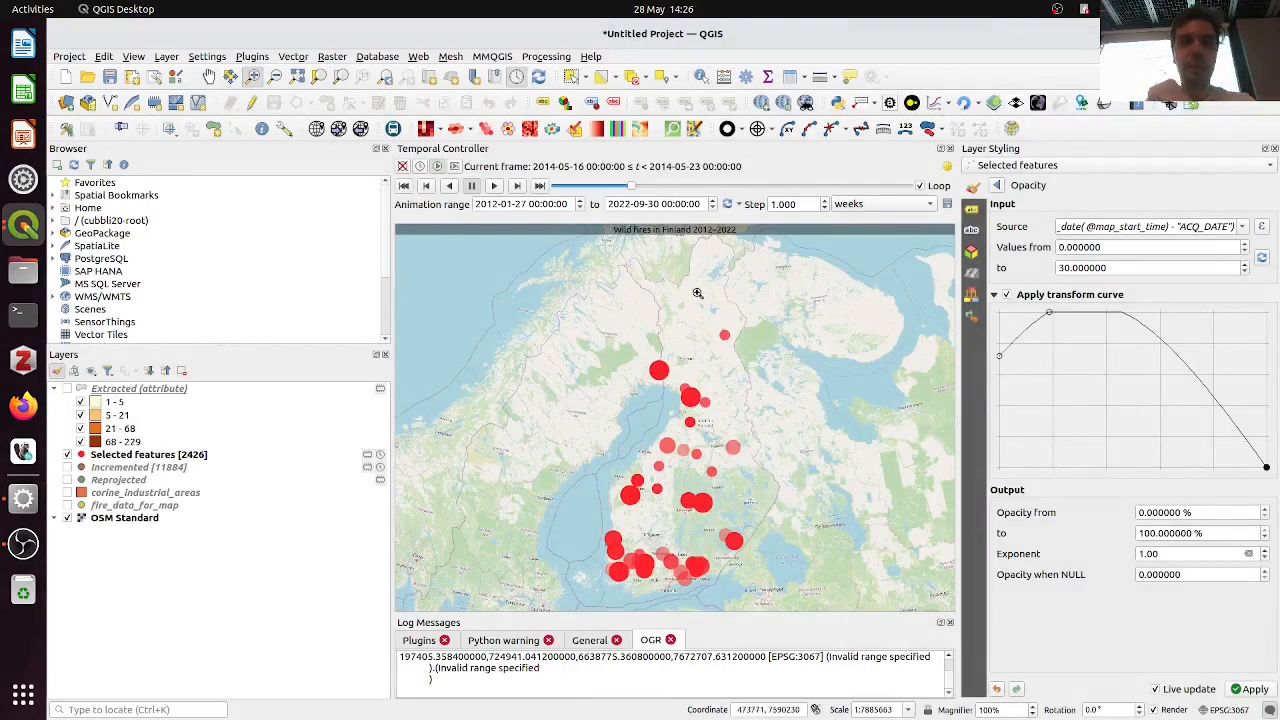
scroll(699, 285, down, 1)
scroll(710, 398, up, 1)
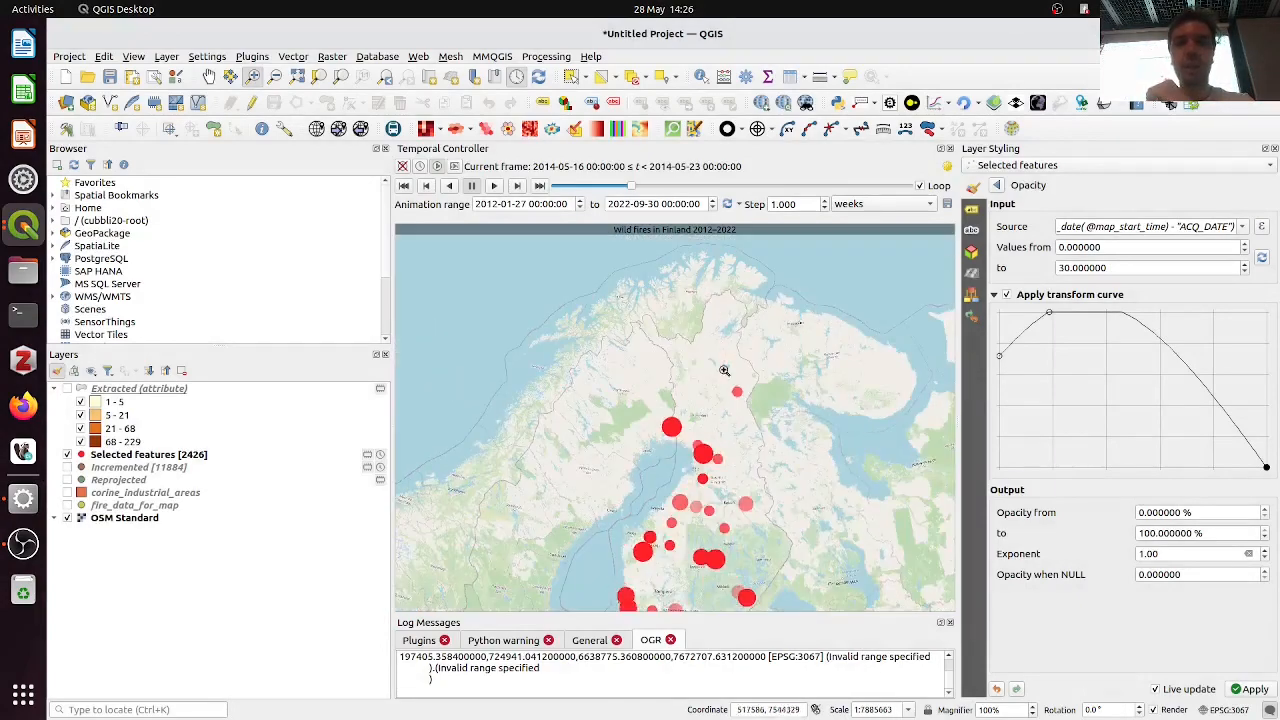
drag(713, 403, 696, 320)
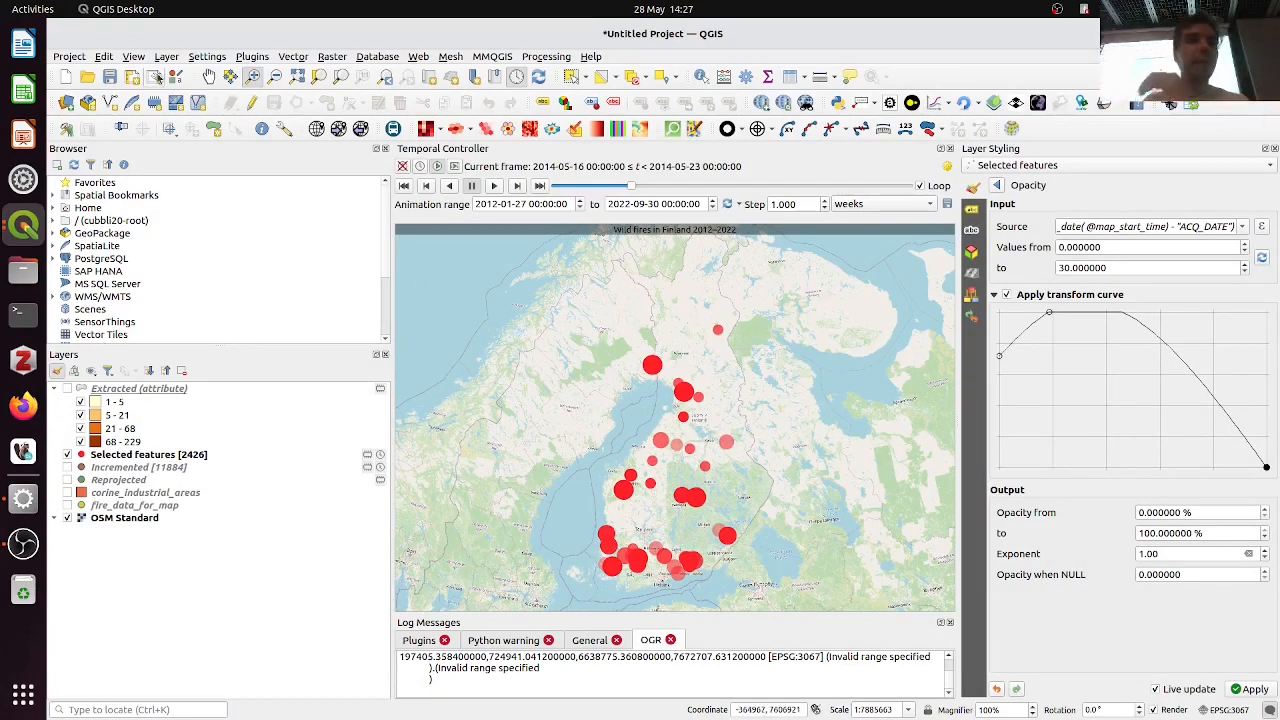
Preview the map with the Deuteranopia (No Green) and Protanopia (No Red) color blindness simulations
click(134, 57)
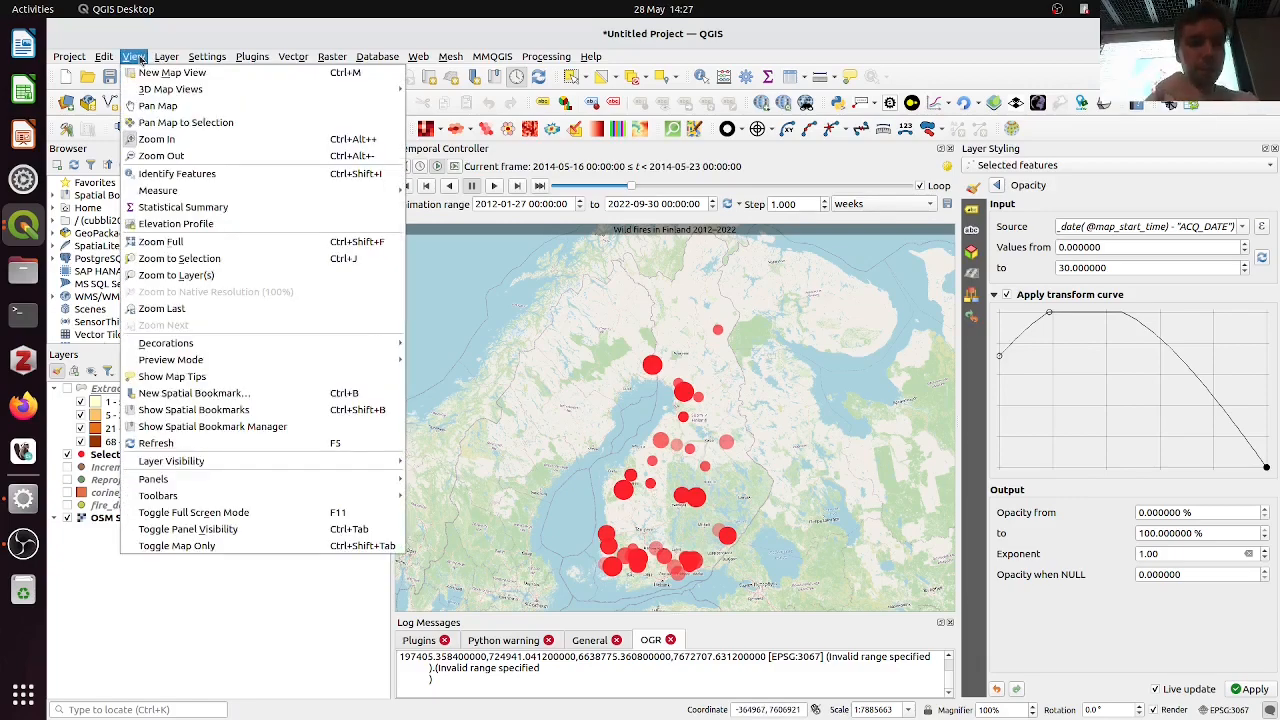
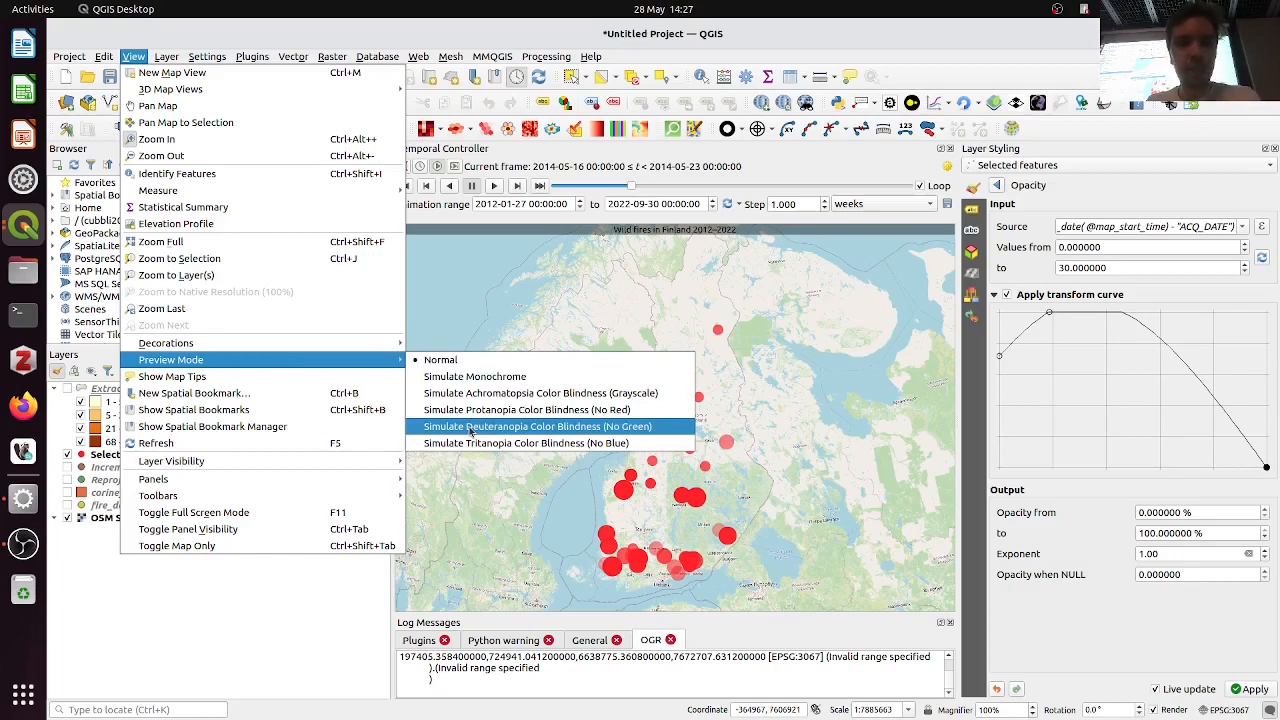
click(470, 432)
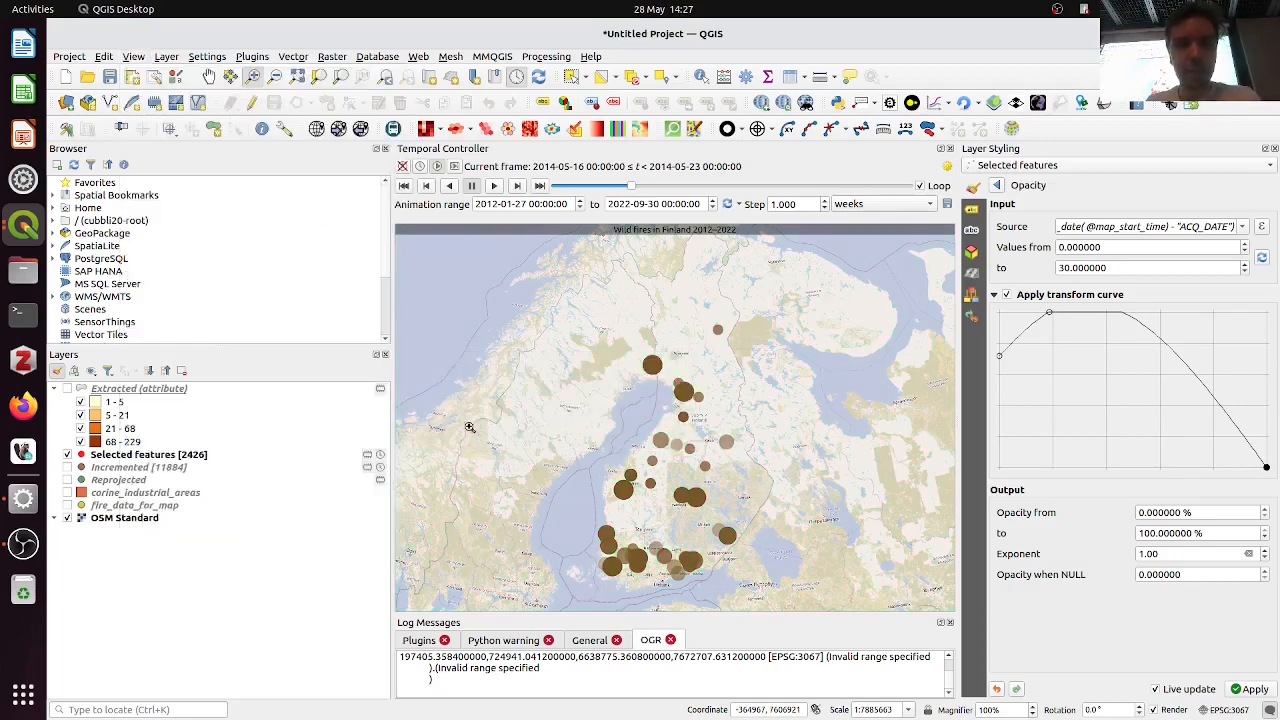
click(133, 56)
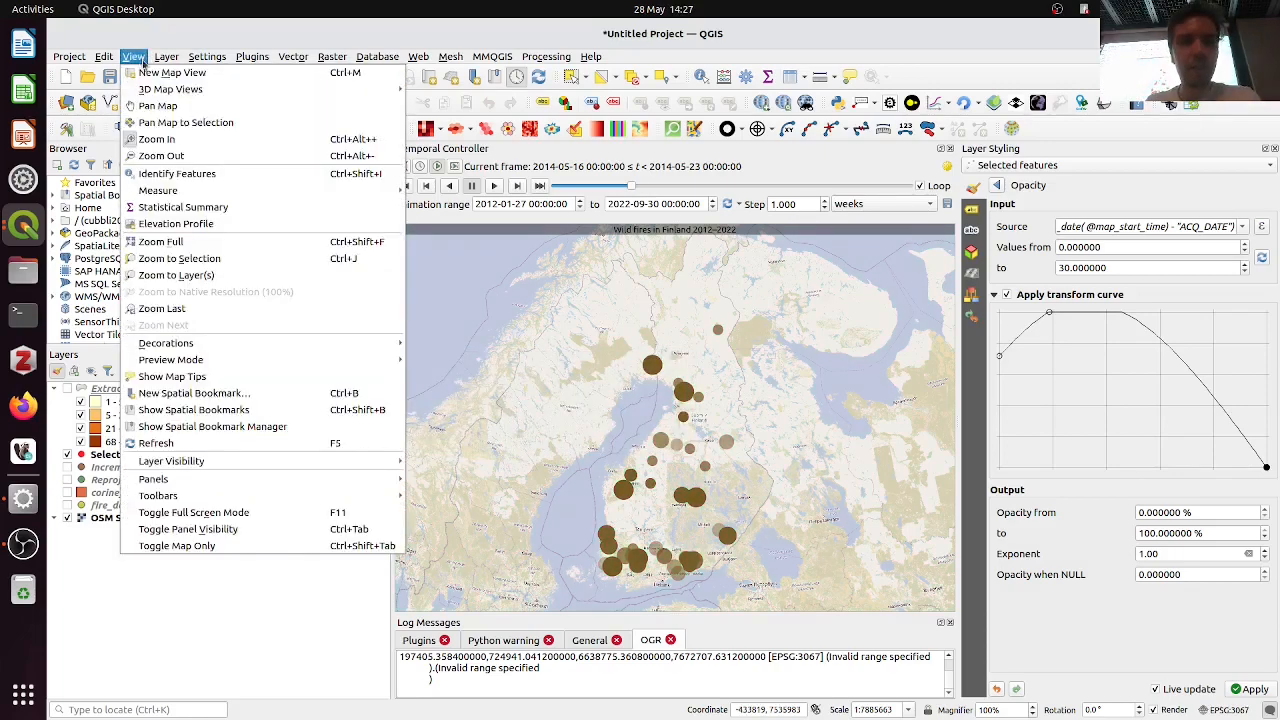
mouse_move(310, 365)
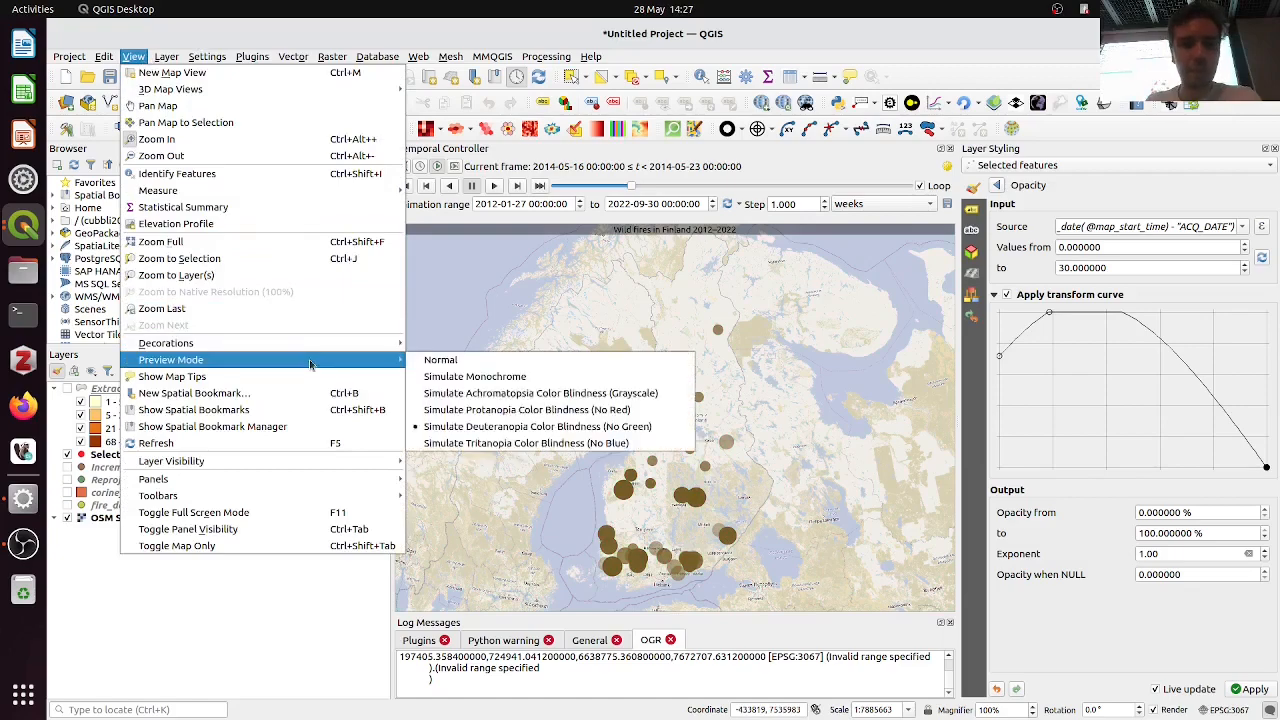
click(503, 411)
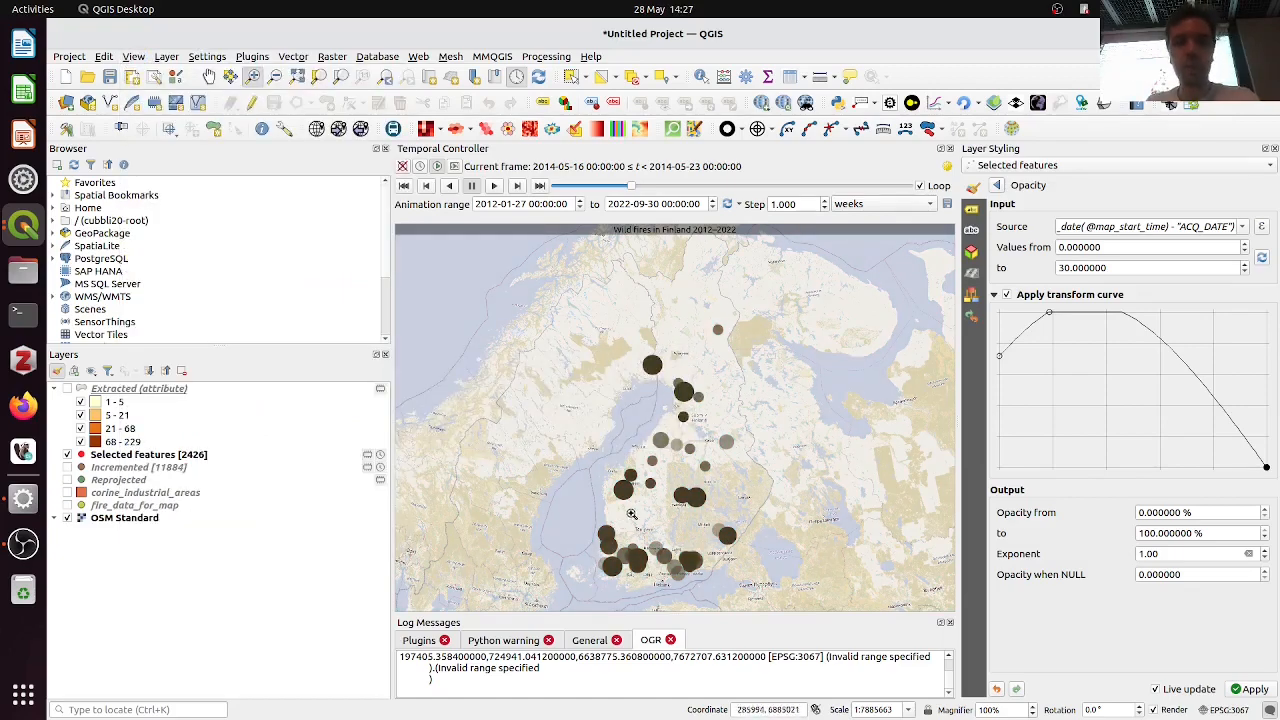
Preview the map in the Achromatopsia (Grayscale) and Monochrome simulations and restore the Normal preview mode
click(166, 56)
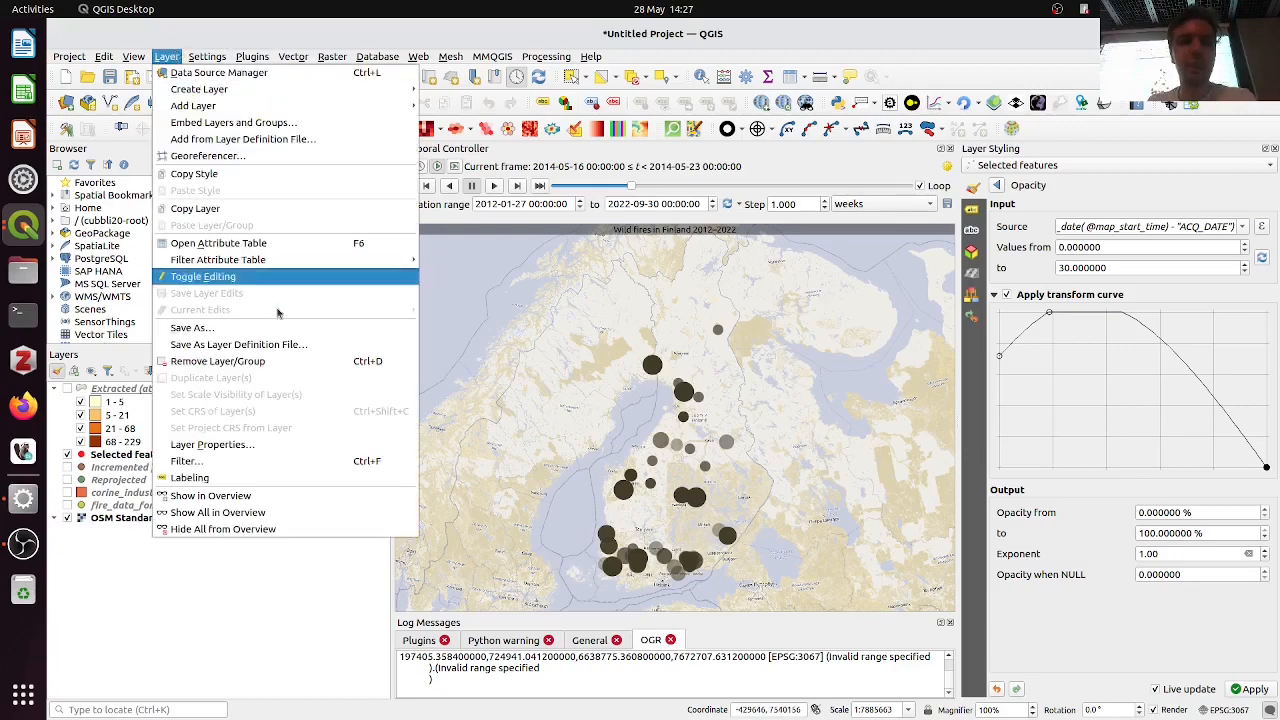
mouse_move(133, 56)
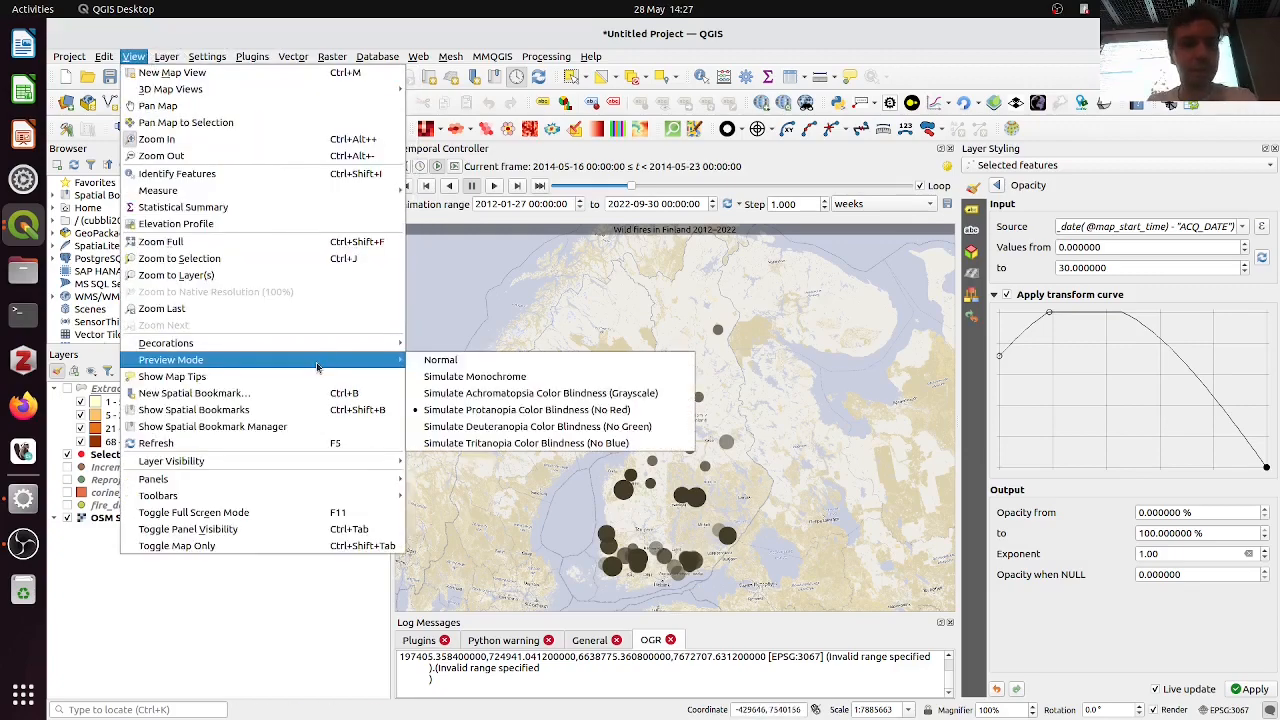
mouse_move(336, 360)
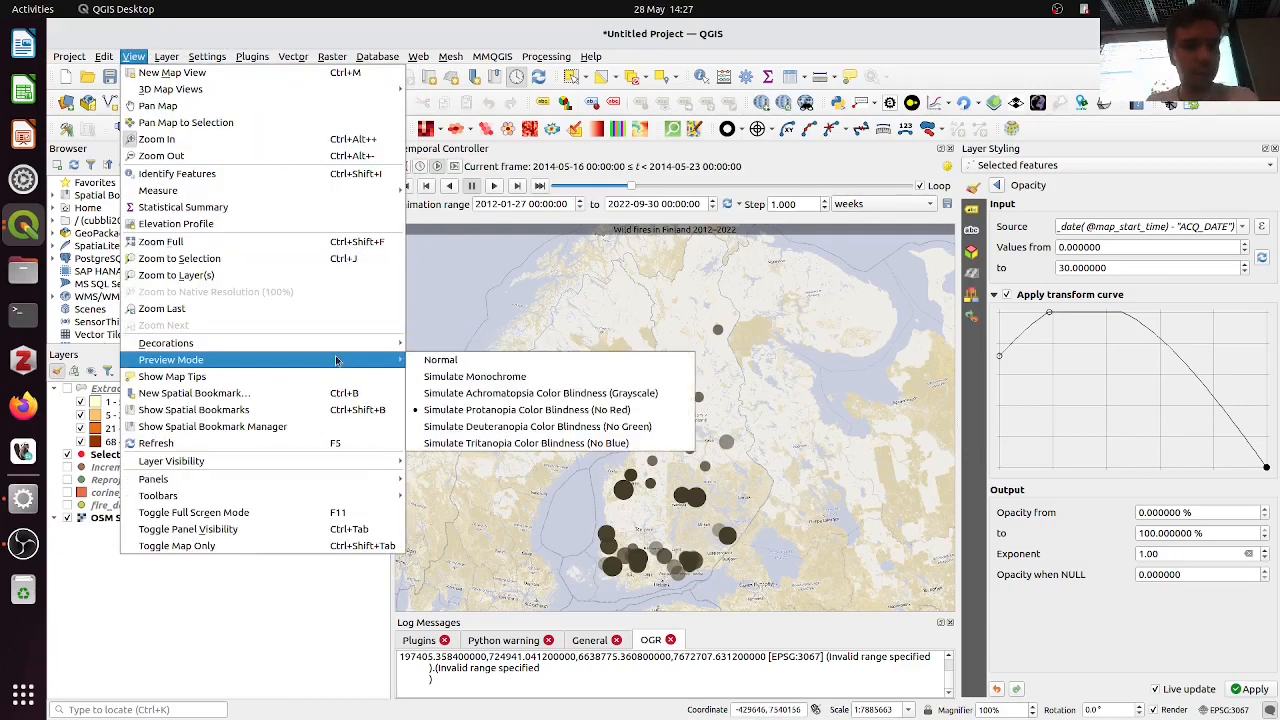
click(488, 393)
click(133, 56)
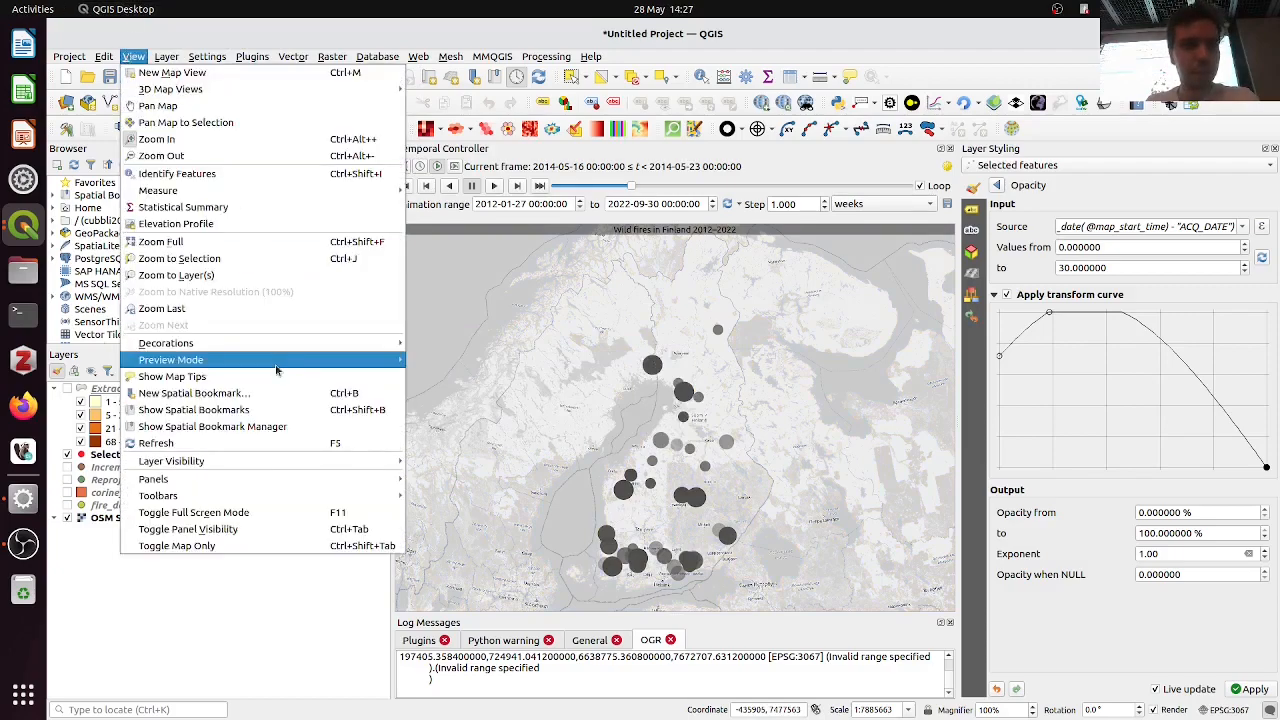
mouse_move(280, 362)
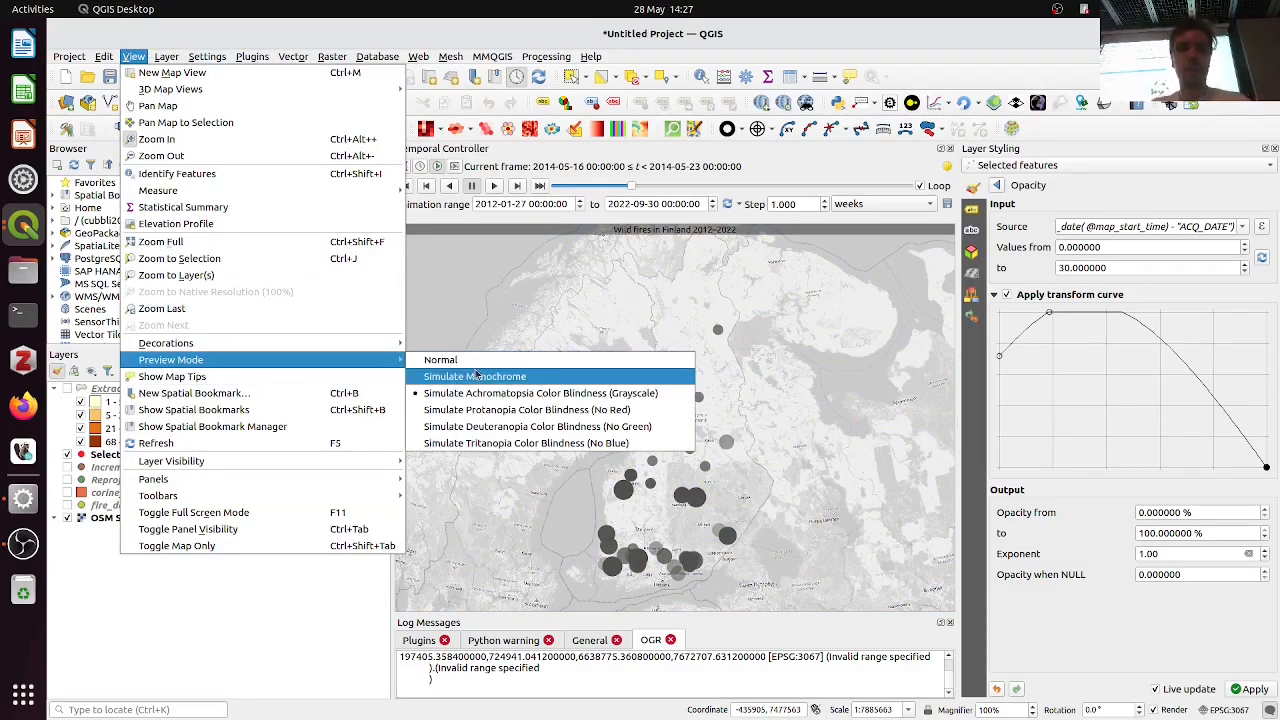
click(478, 374)
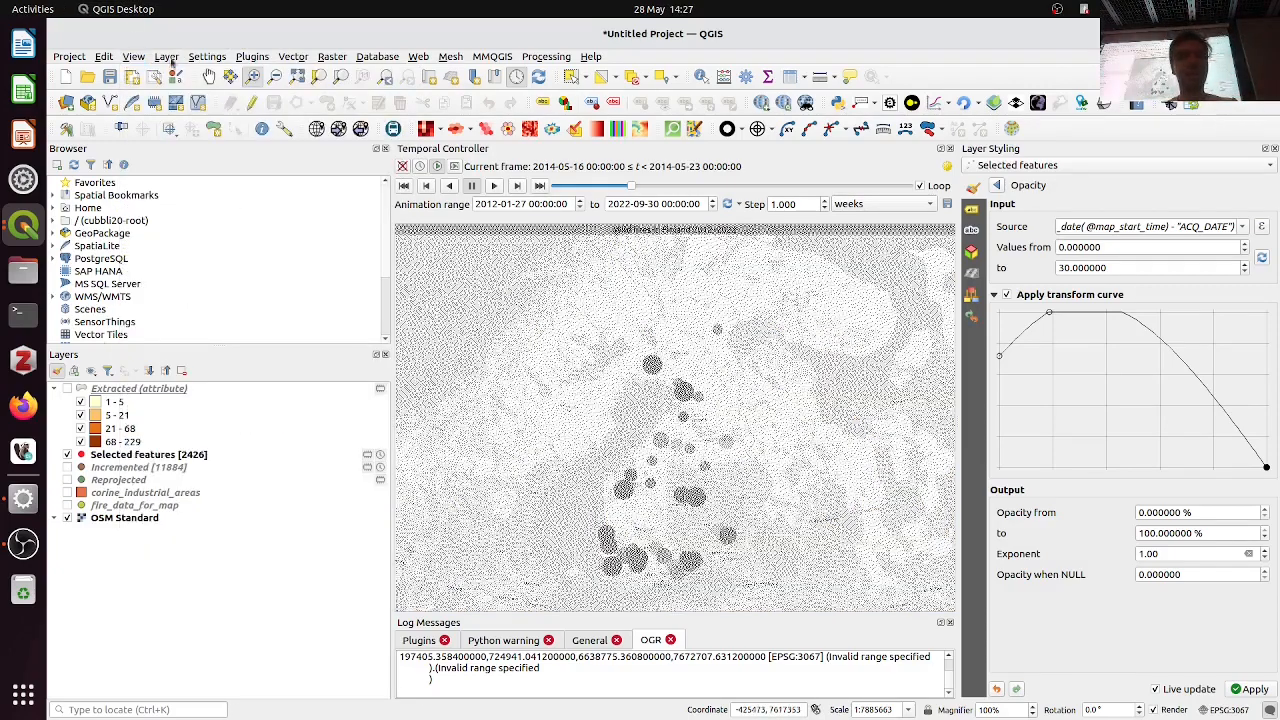
click(134, 56)
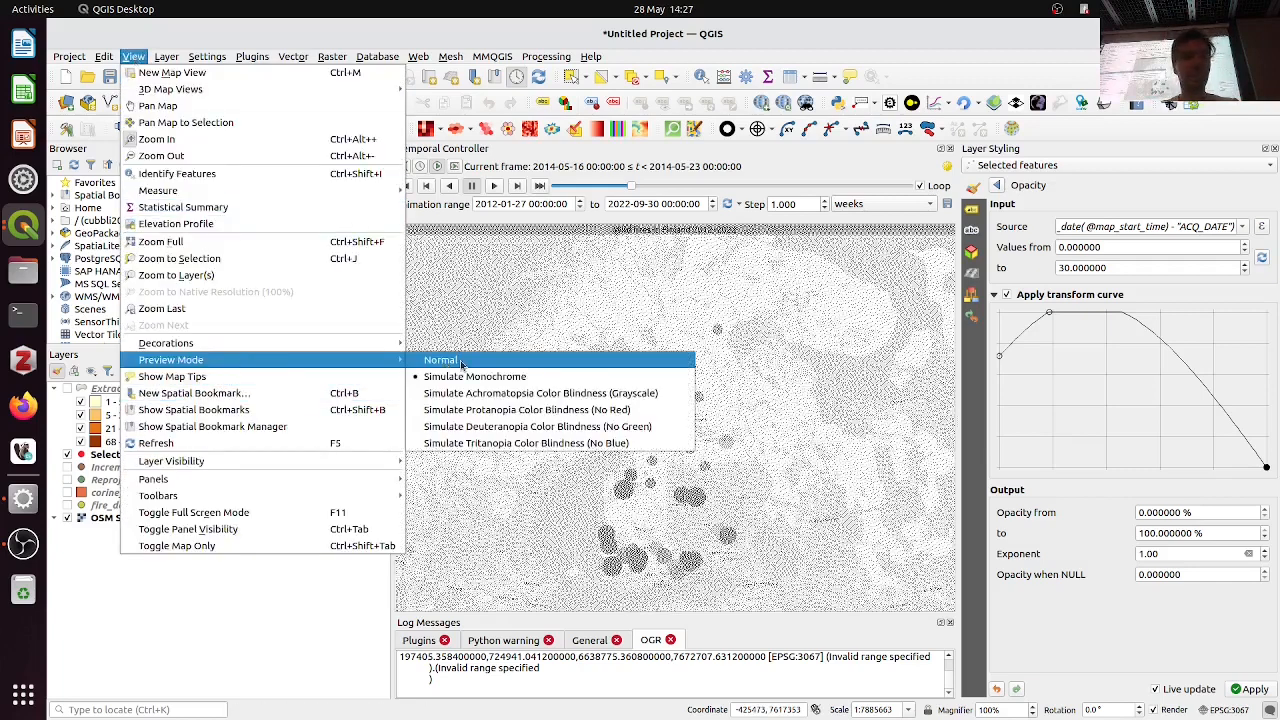
click(480, 396)
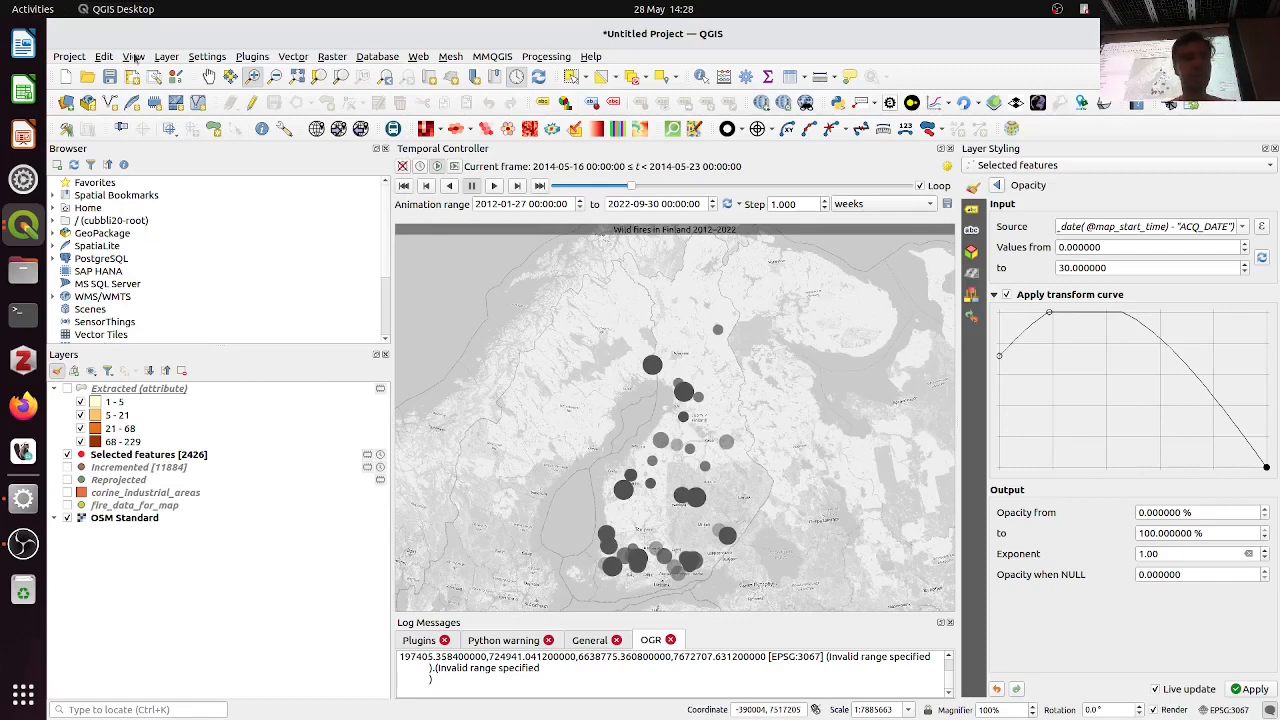
click(133, 57)
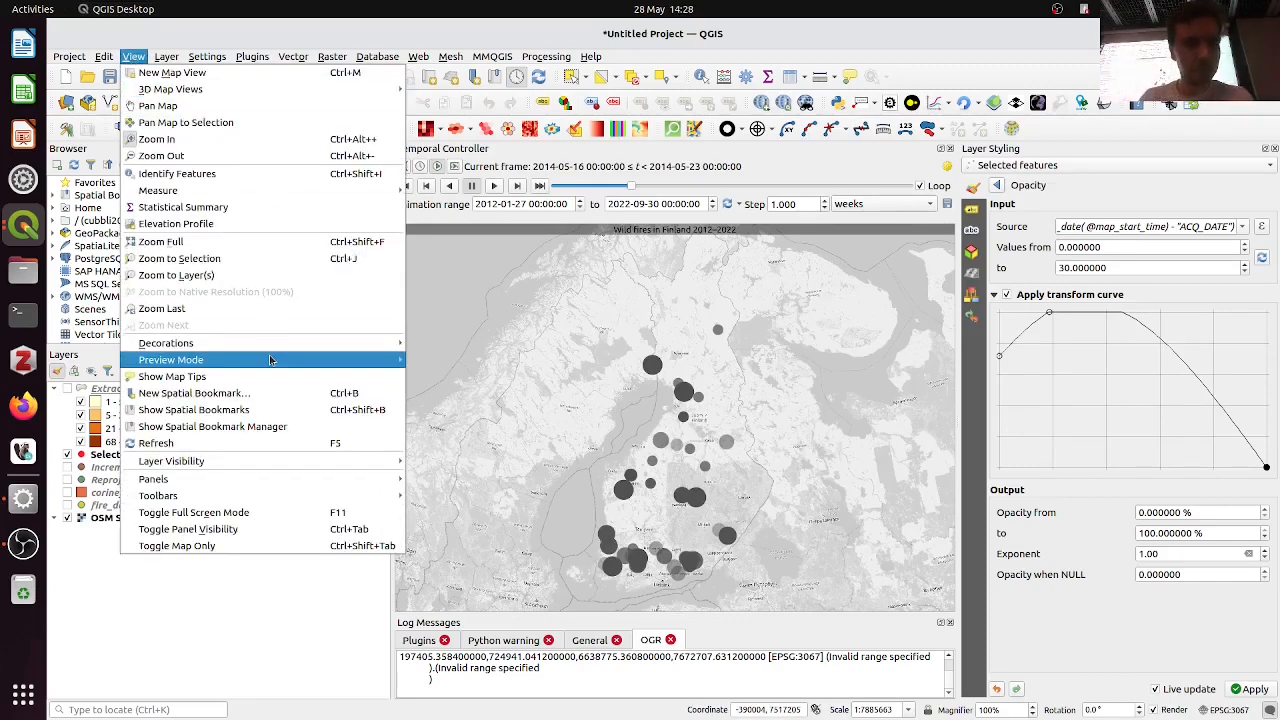
mouse_move(275, 360)
click(418, 358)
Open the title label decoration settings and enlarge the dialog
click(140, 59)
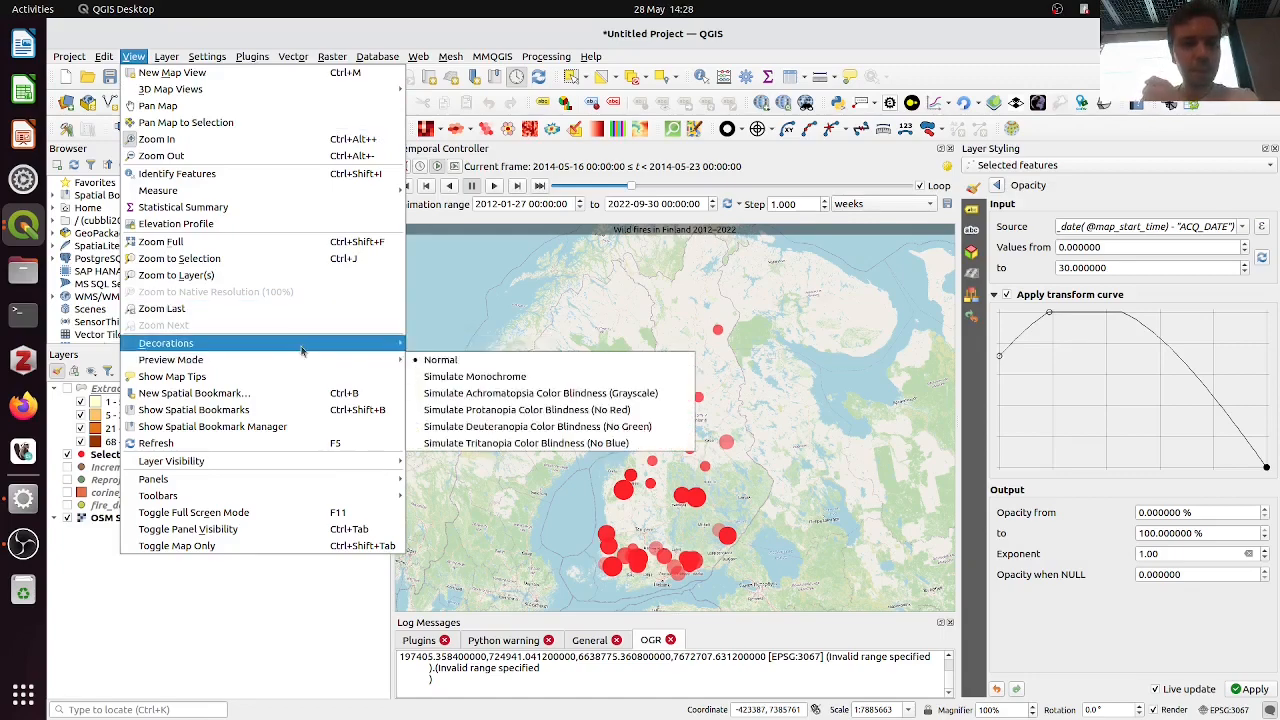
click(463, 408)
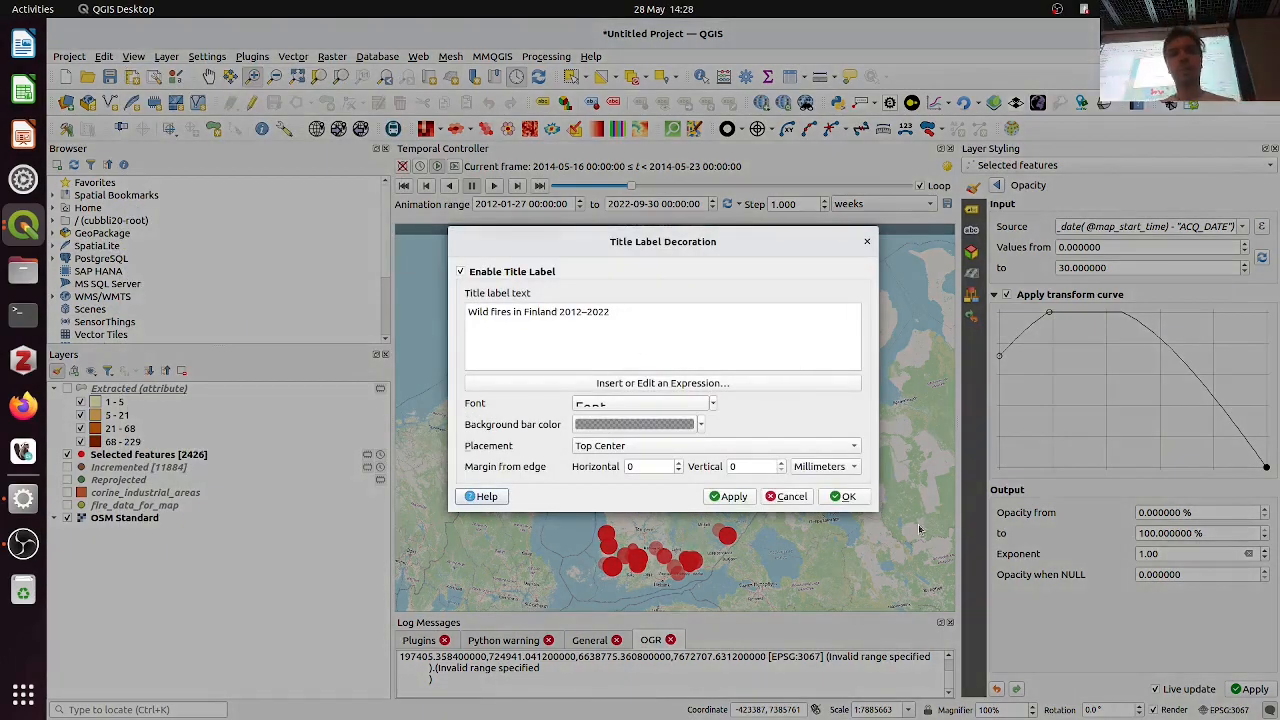
drag(882, 513, 948, 588)
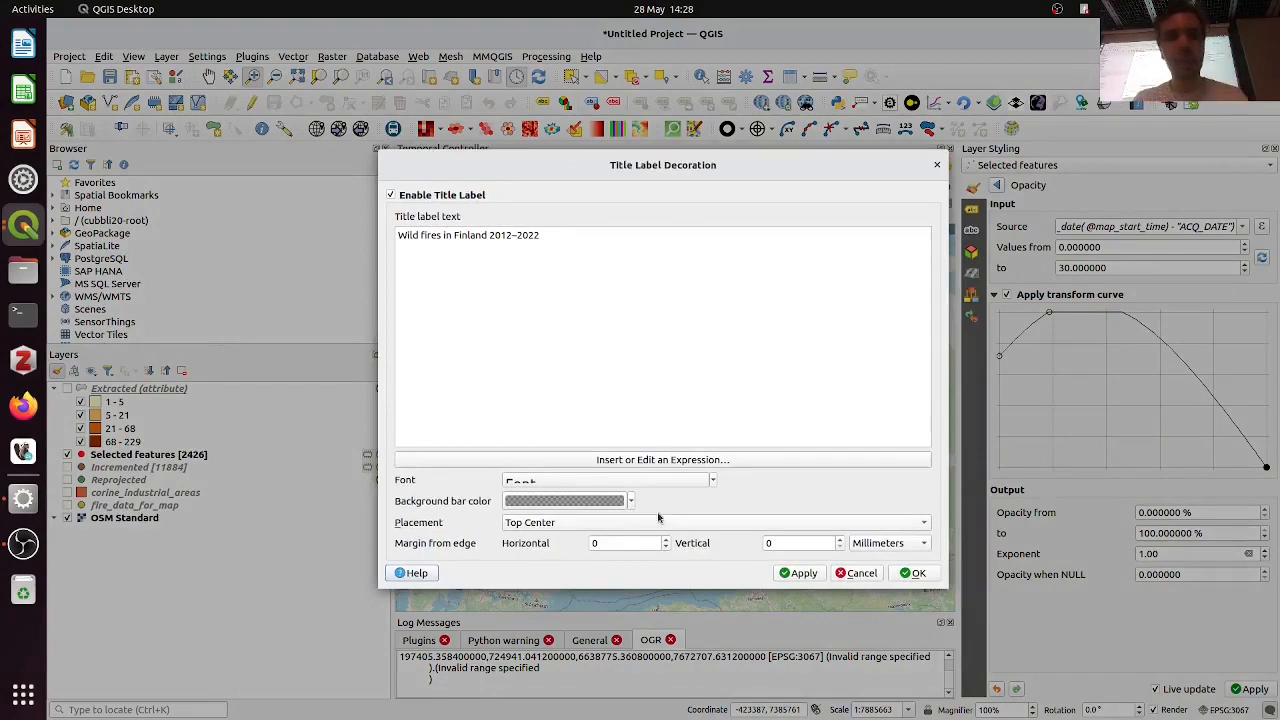
Switch to the tutorial in Firefox and read the instructions for the title's font size, bar color, placement and margins
key(alt+Tab)
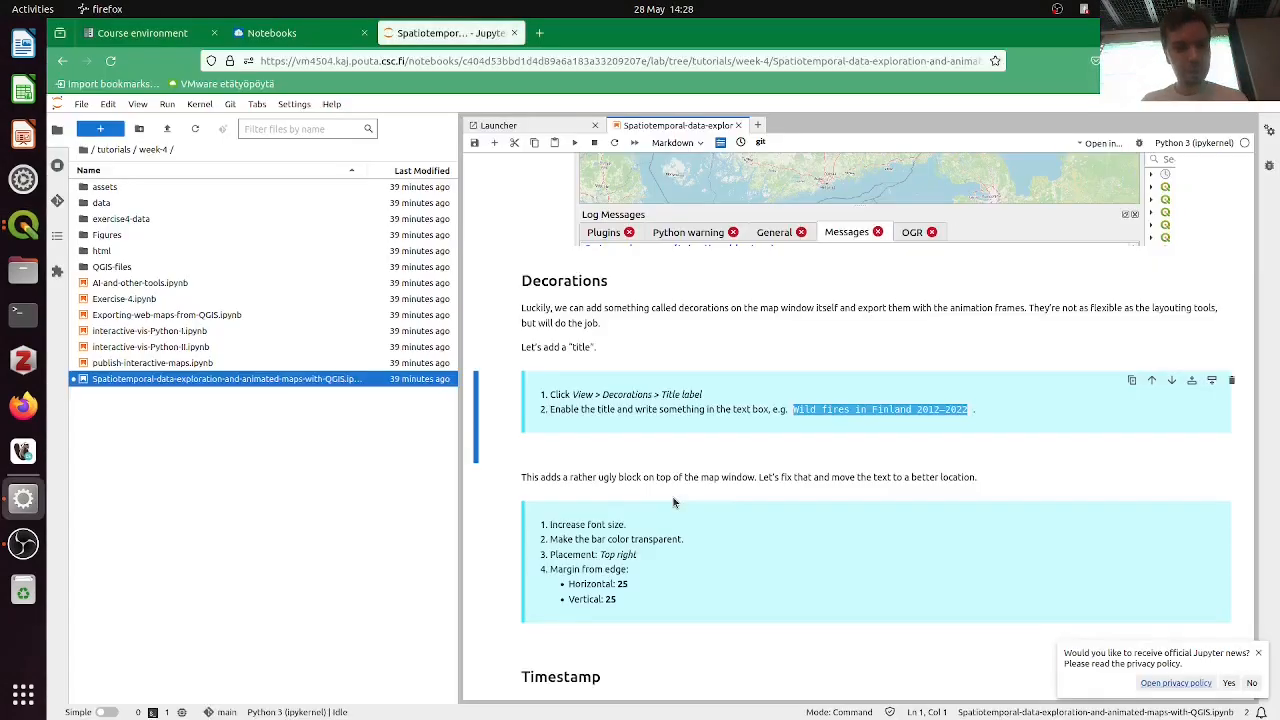
scroll(700, 470, down, 3)
click(714, 455)
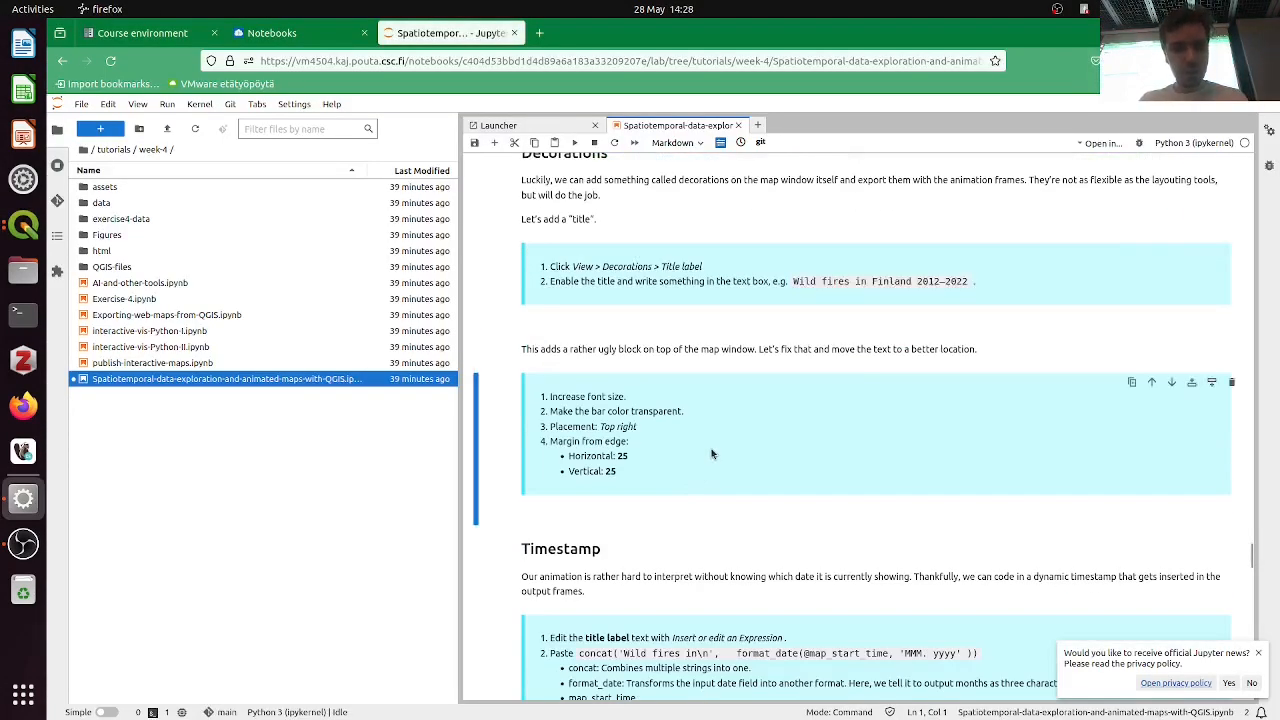
Switch to QGIS and set the title label's font size to 25 points
key(alt+Tab)
click(714, 485)
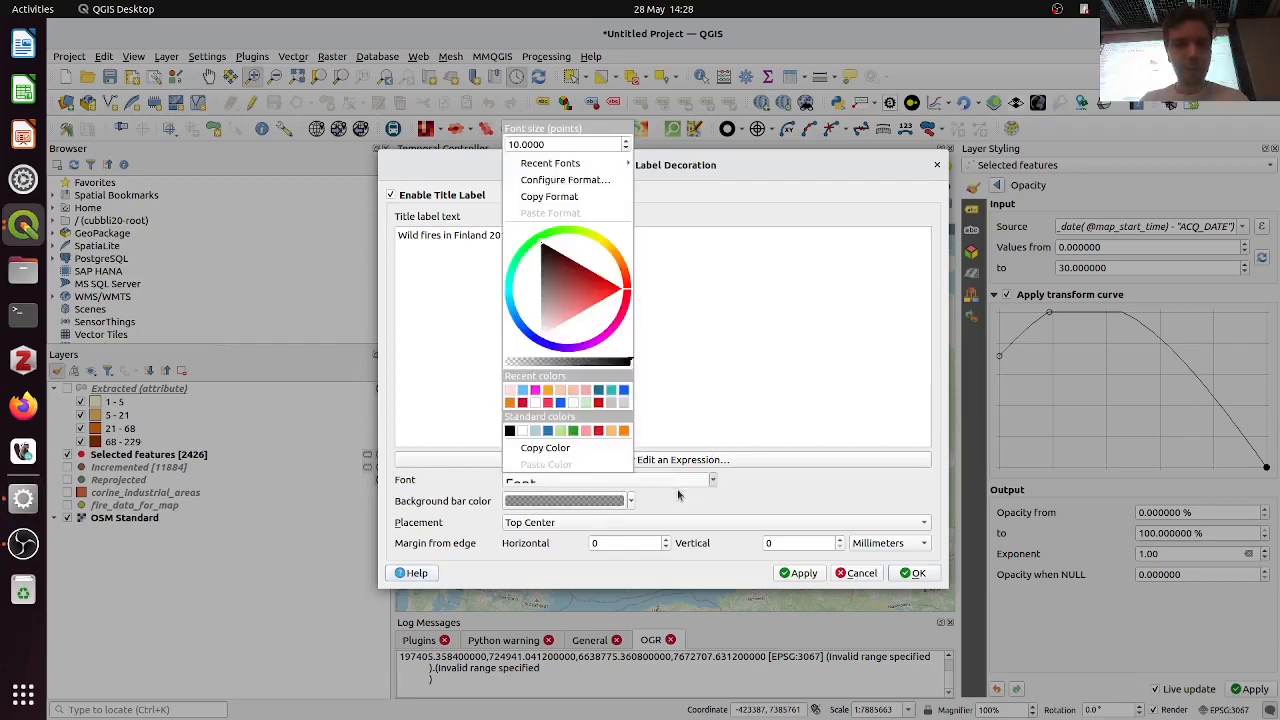
key(Escape)
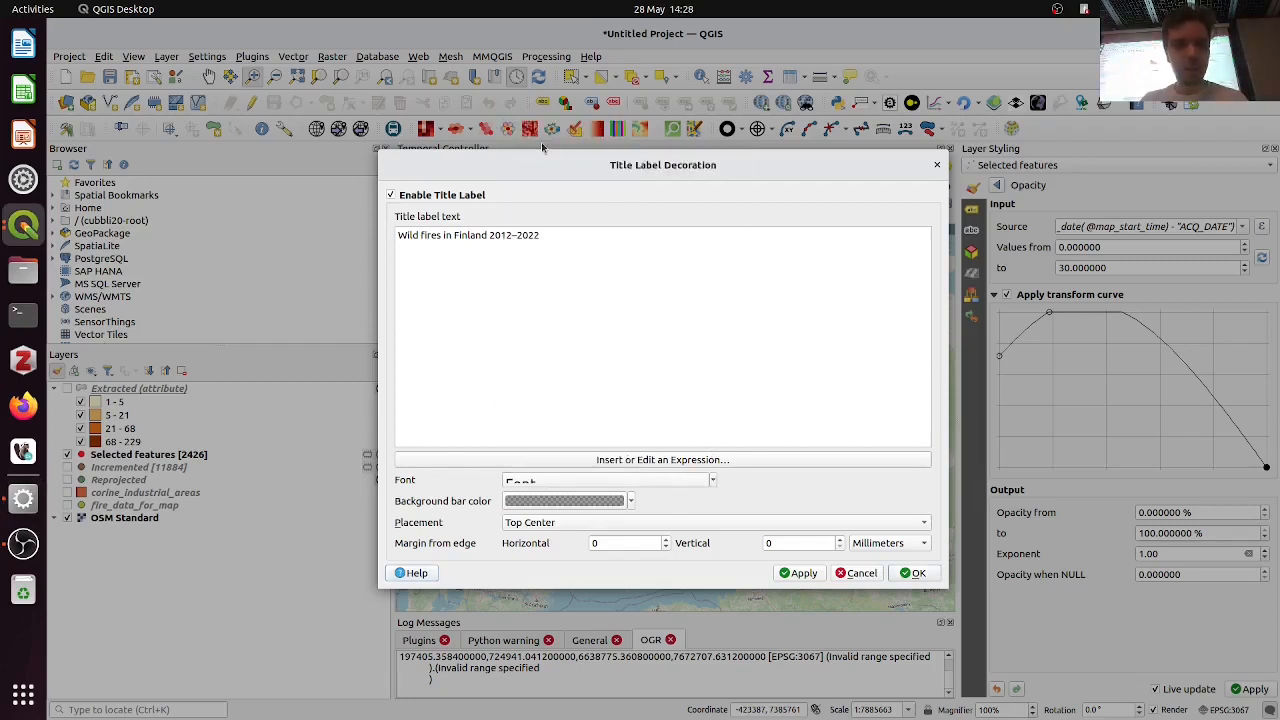
click(637, 480)
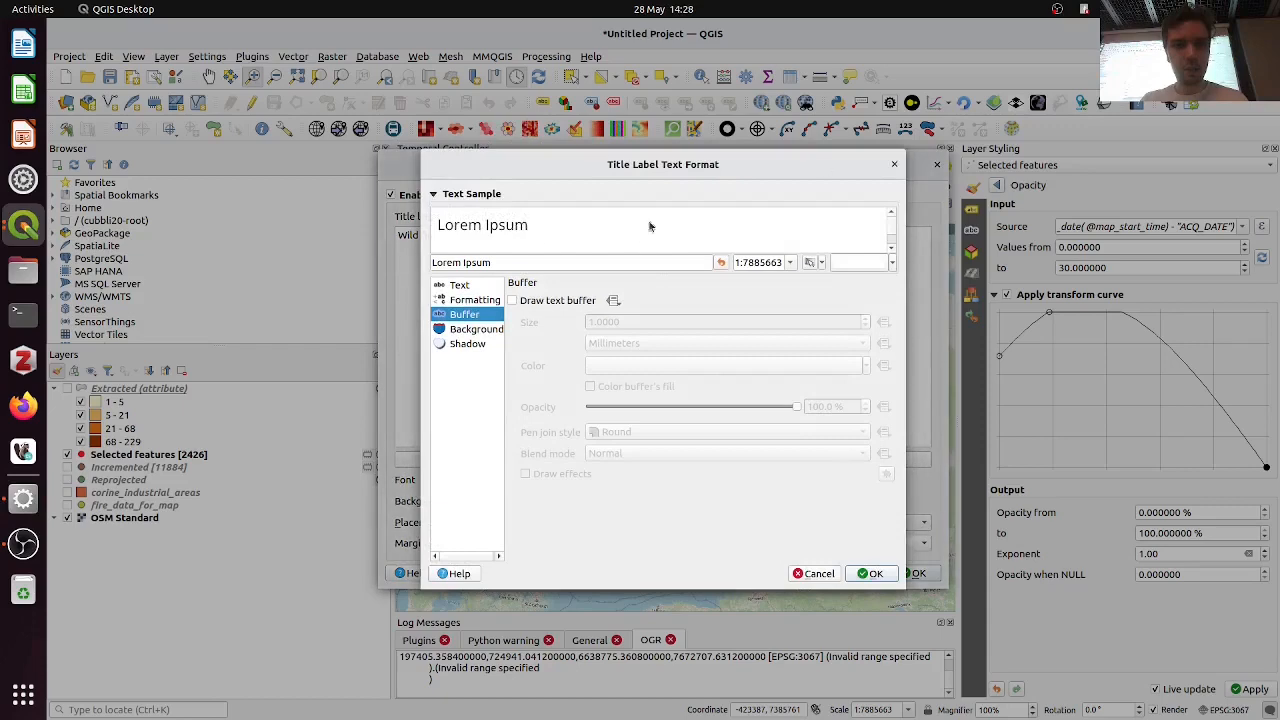
click(893, 164)
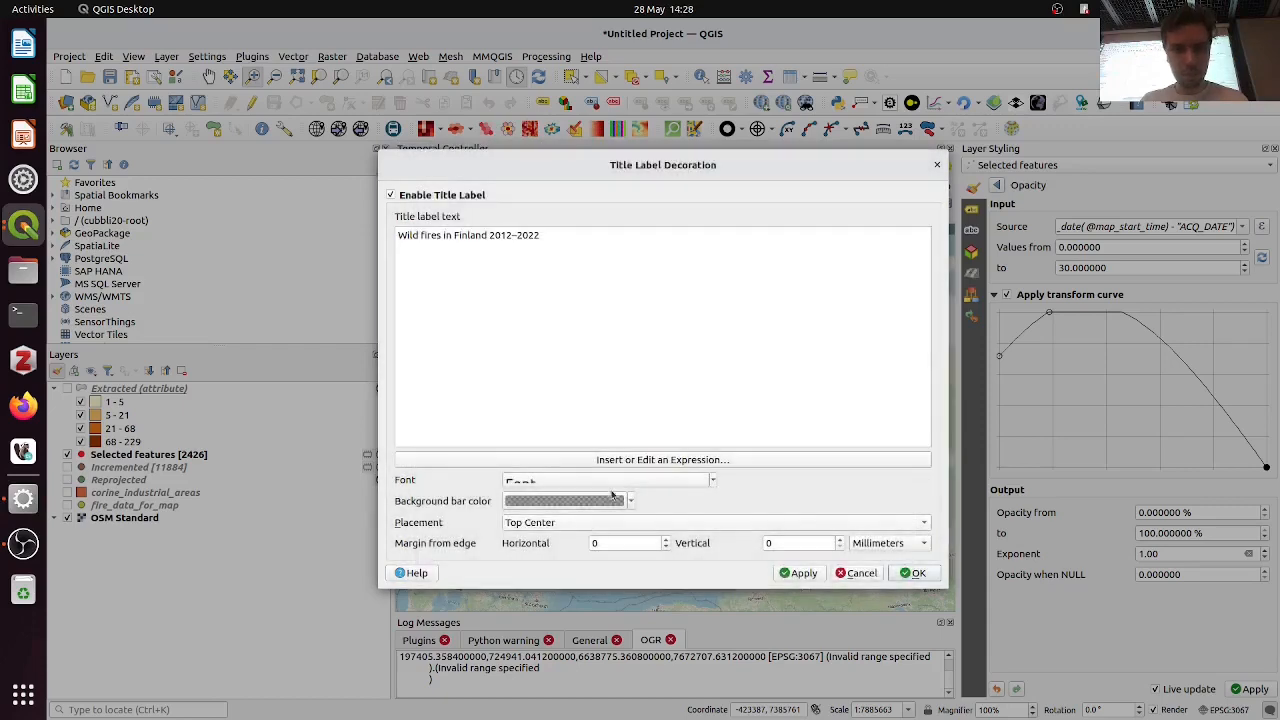
click(610, 484)
click(474, 287)
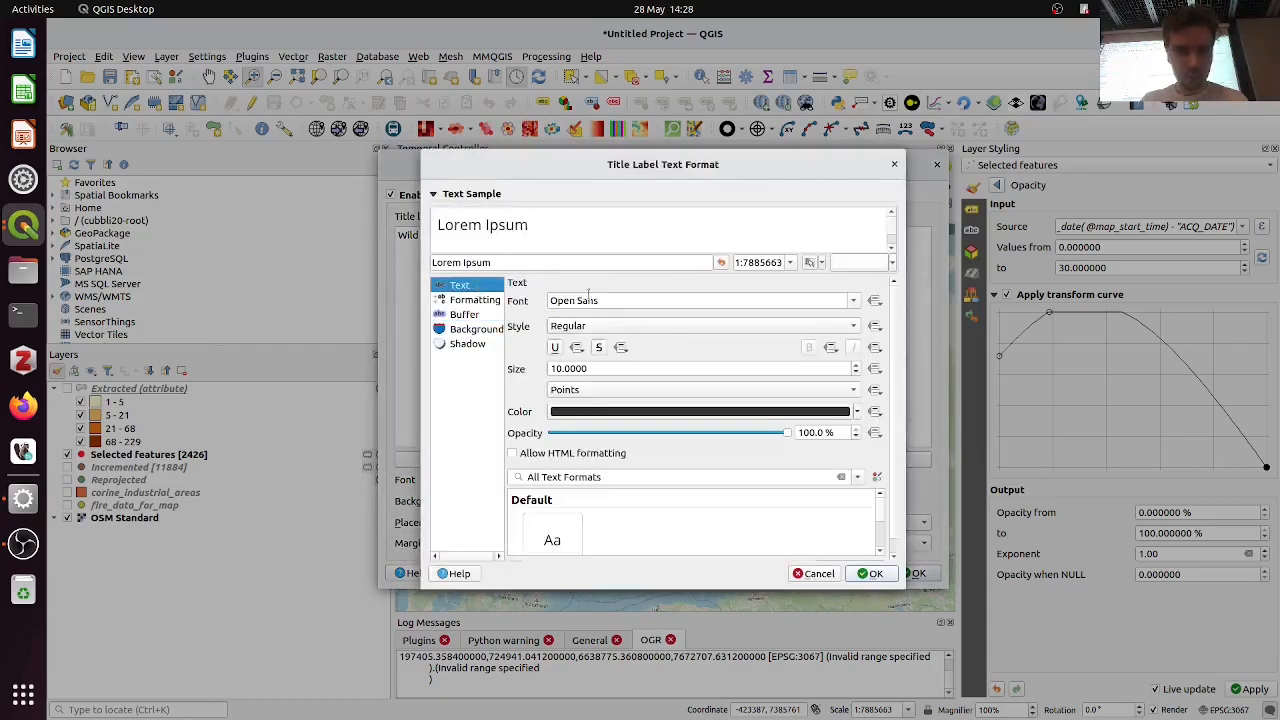
click(585, 369)
key(ctrl+a)
text(25)
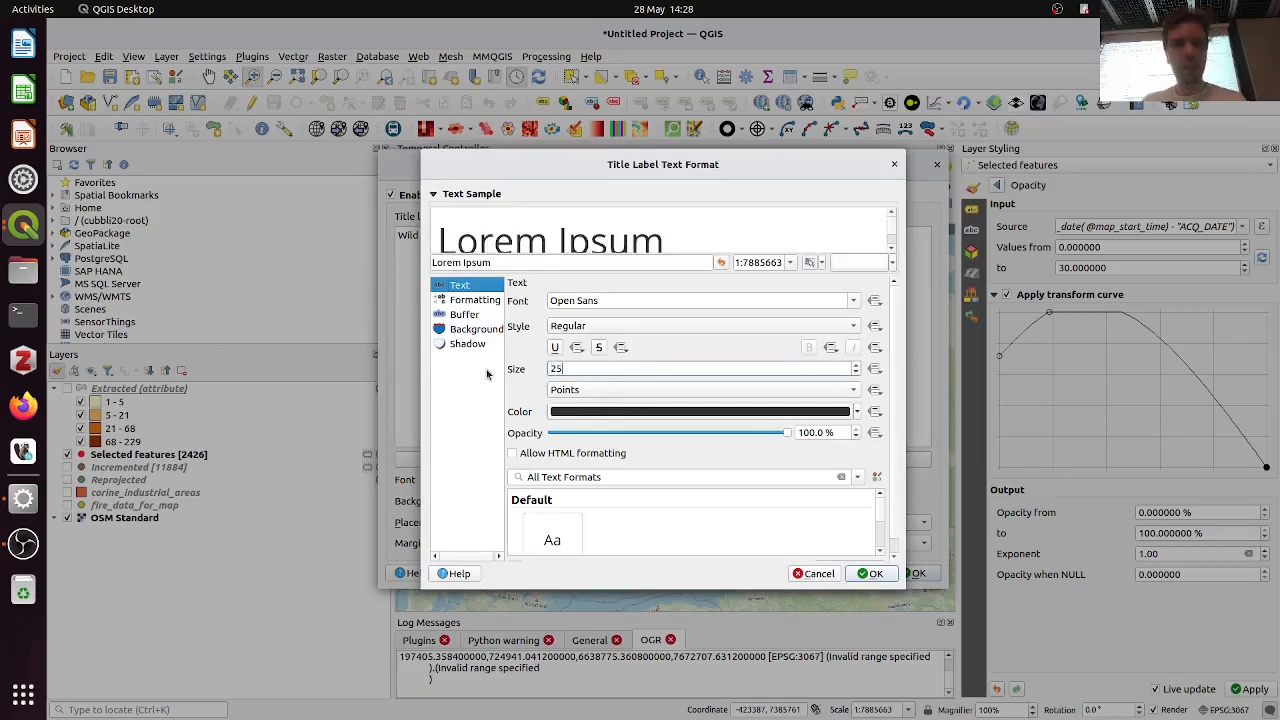
click(870, 573)
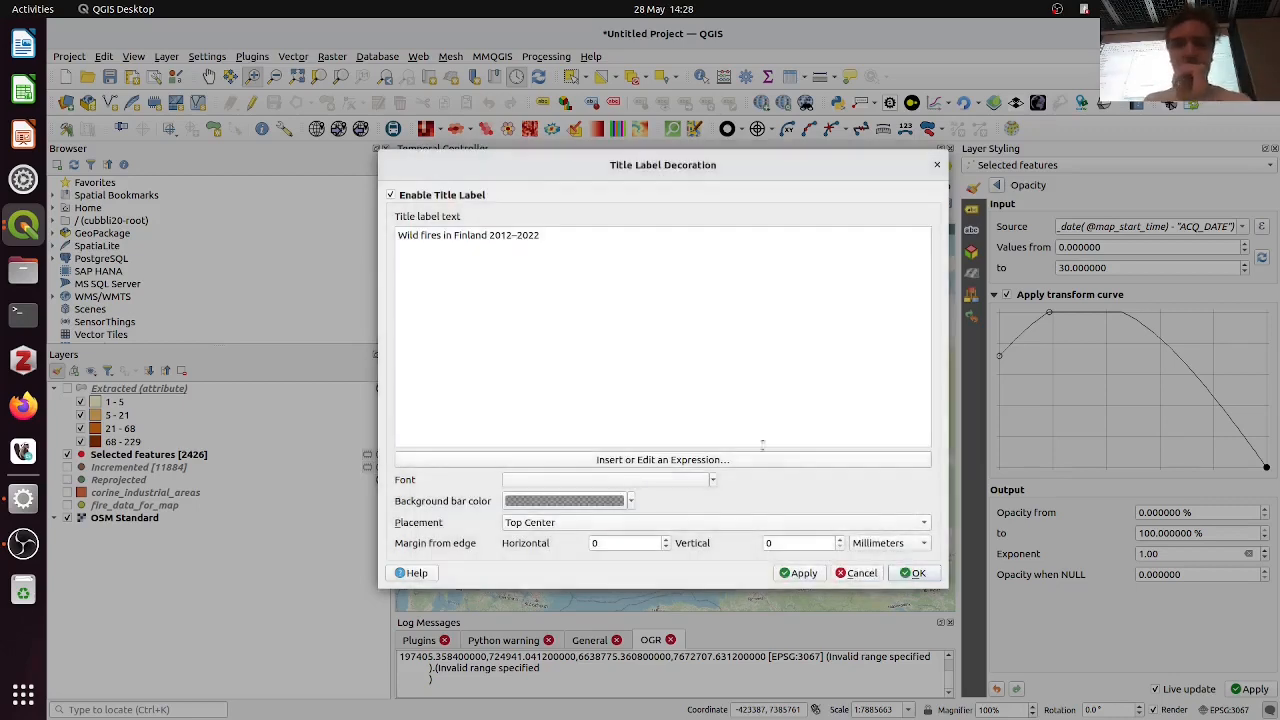
Make the title label's background bar color fully transparent
click(631, 501)
drag(558, 348, 505, 348)
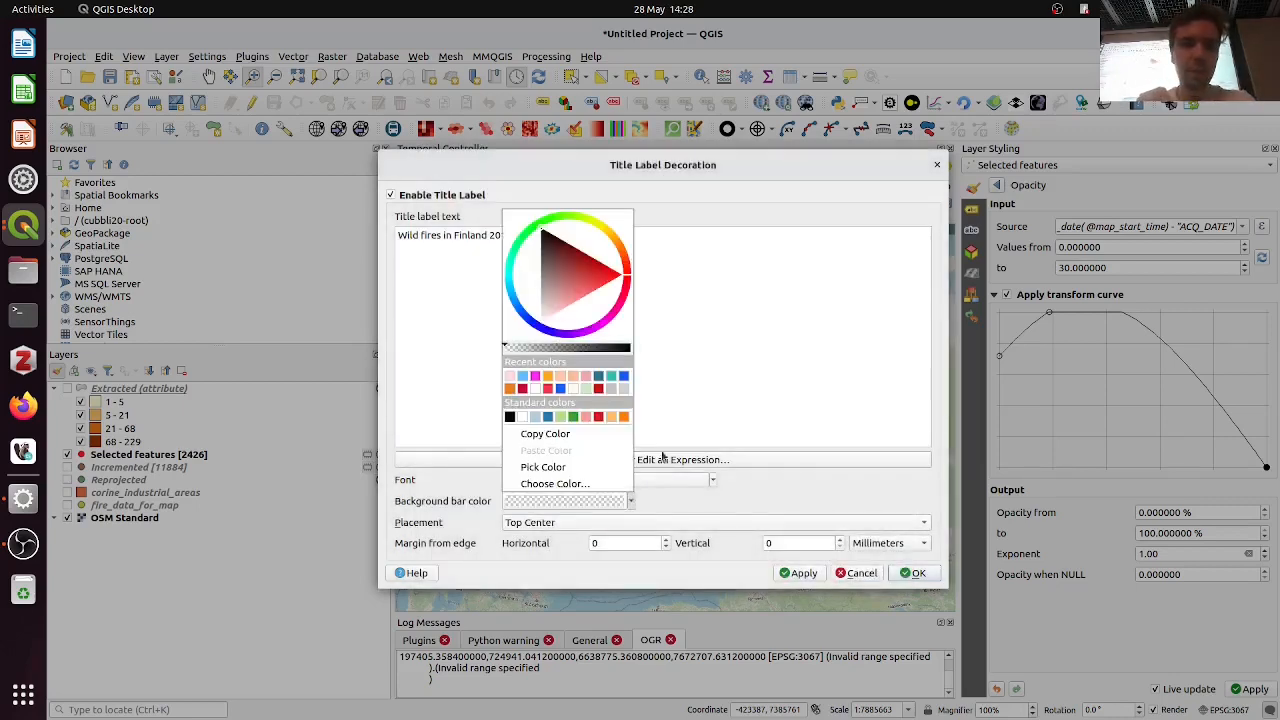
click(776, 506)
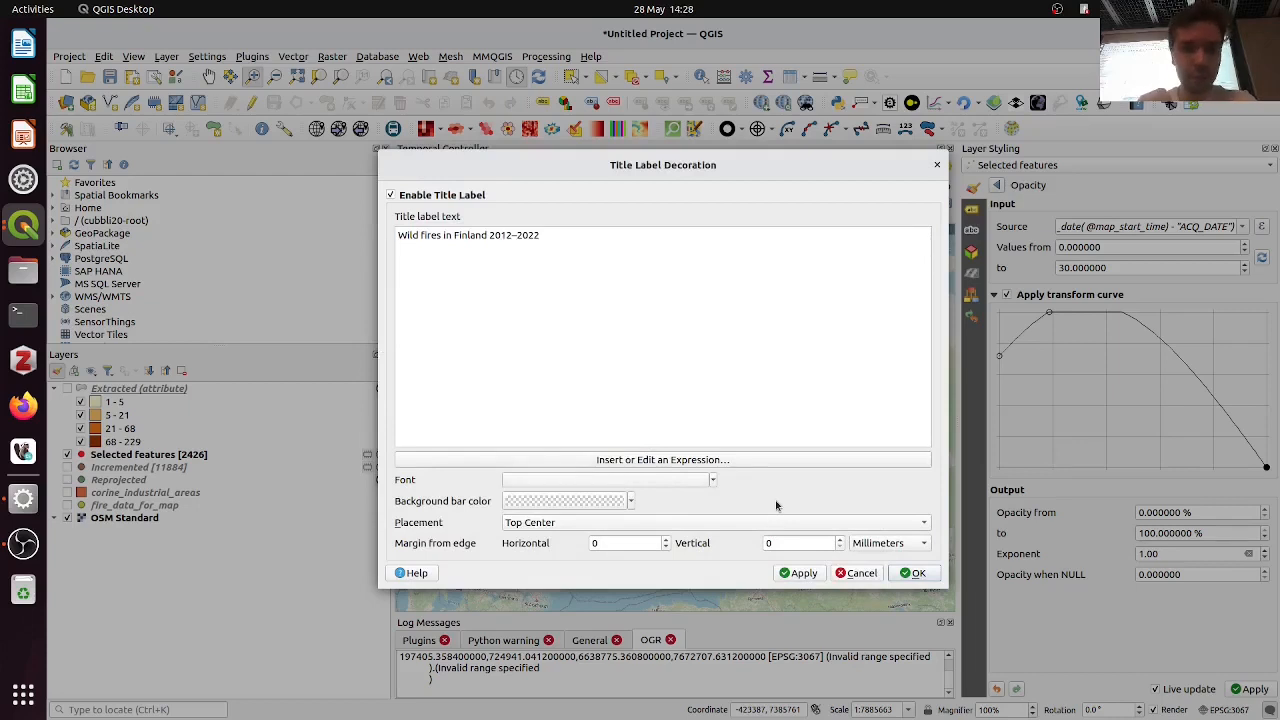
click(713, 484)
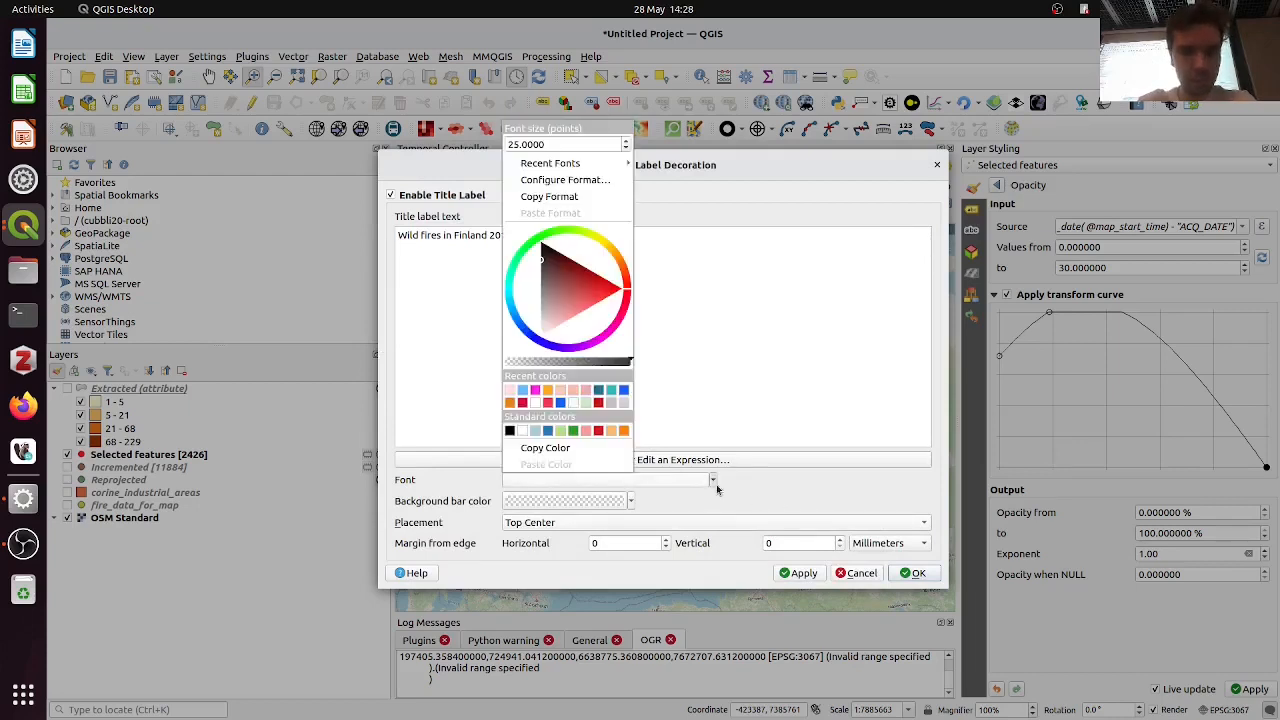
click(790, 497)
Set the title label's placement to Top Right and accept the decoration settings
click(750, 522)
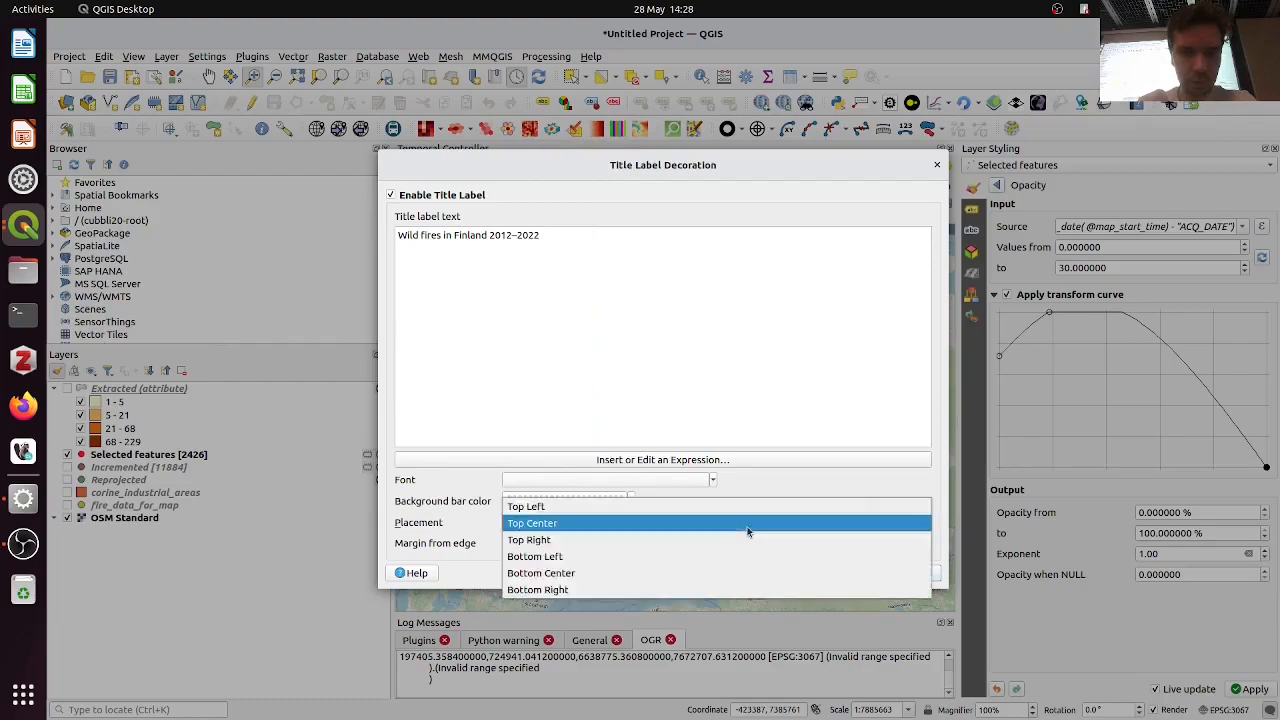
click(730, 540)
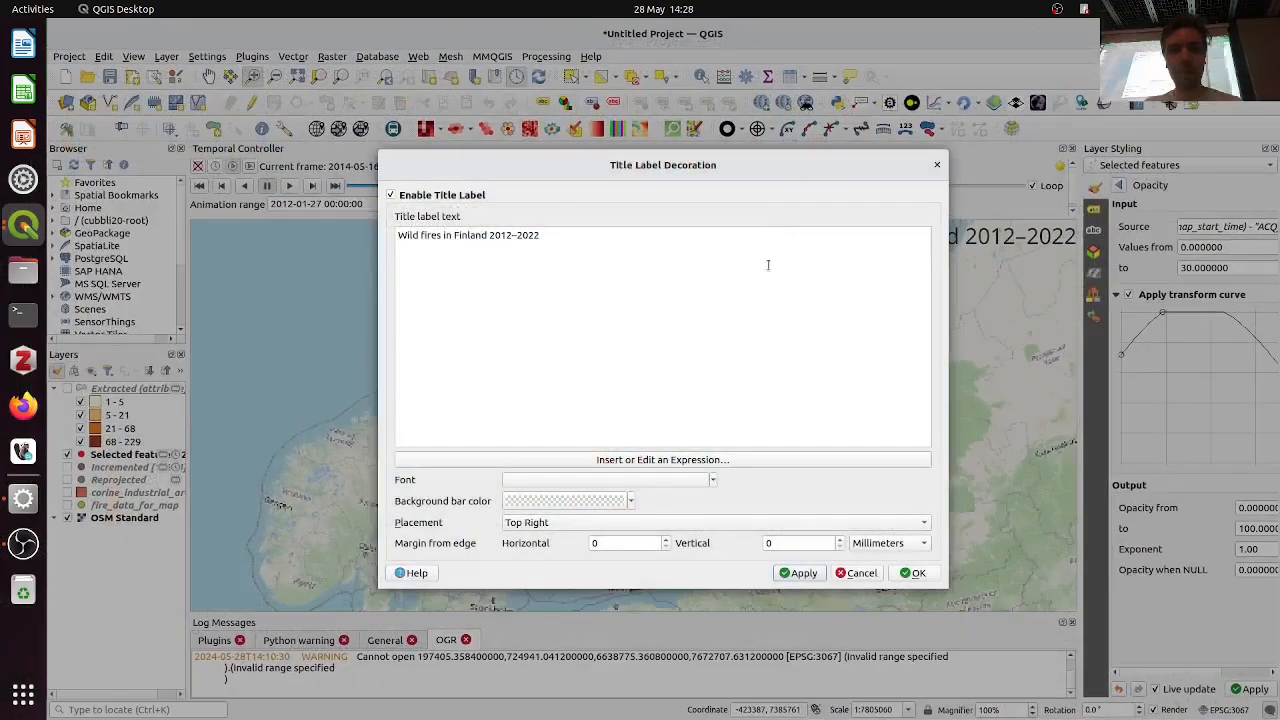
click(912, 573)
Reframe the map so Finland's fire points are in view and activate the Pan Map tool
drag(764, 384, 894, 420)
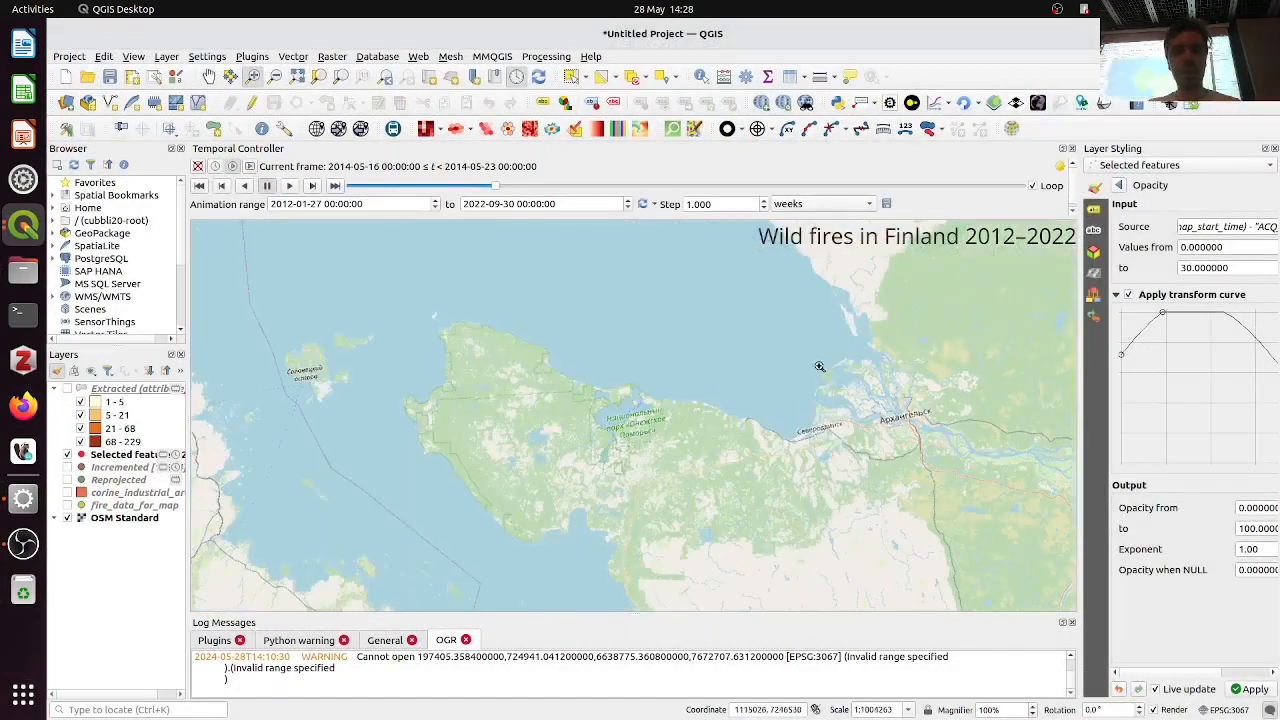
scroll(716, 391, down, 2)
scroll(718, 380, down, 1)
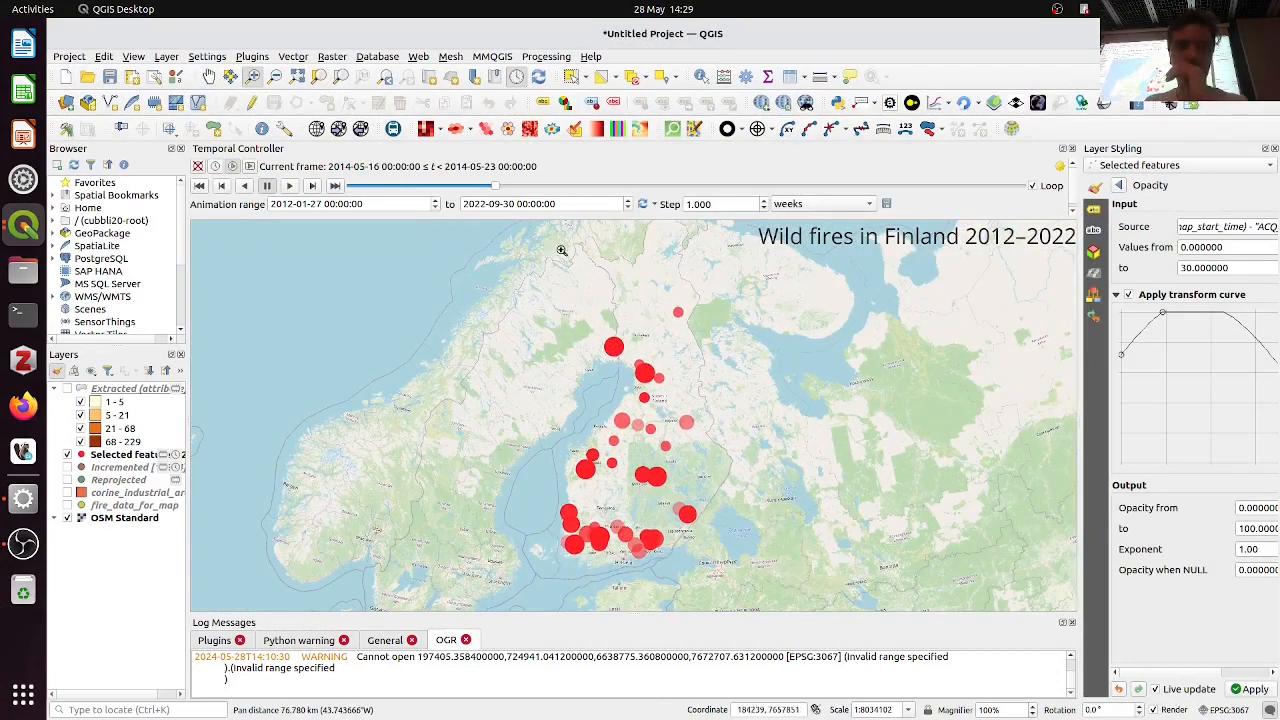
drag(546, 232, 754, 572)
click(209, 76)
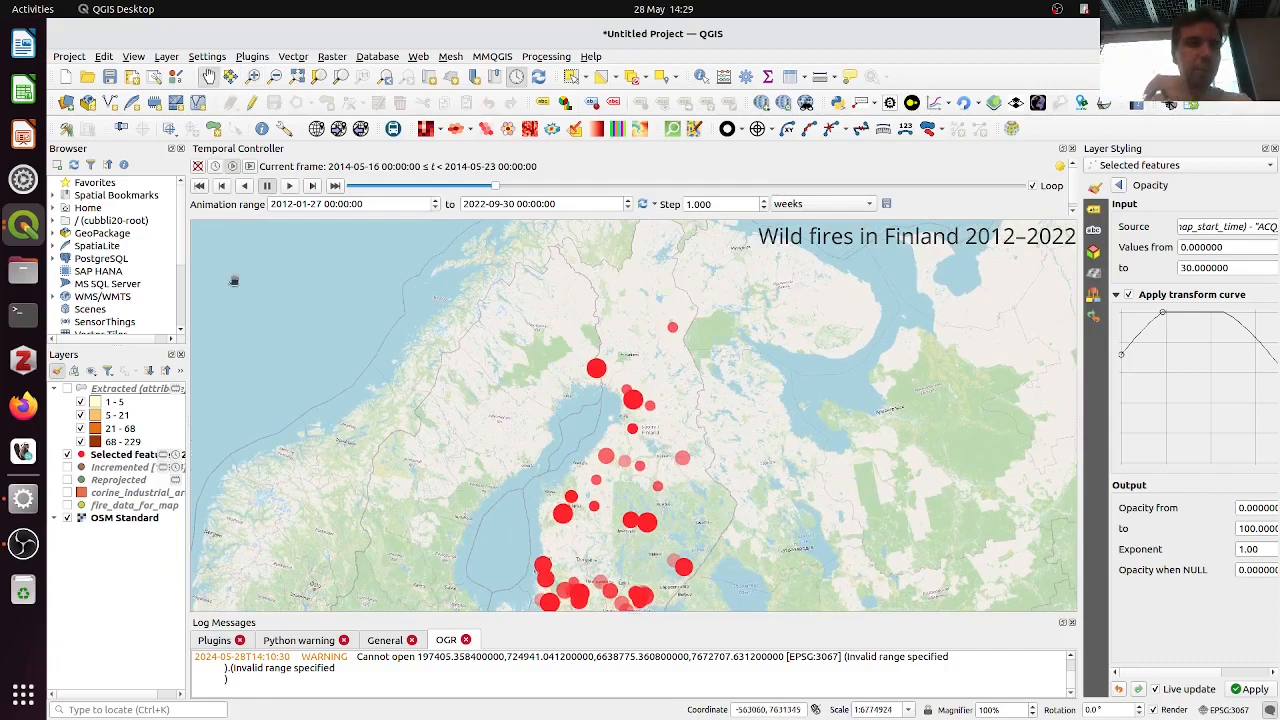
Set the title label's margin from edge to 25 mm horizontal and 25 mm vertical, and accept the decoration settings
click(133, 56)
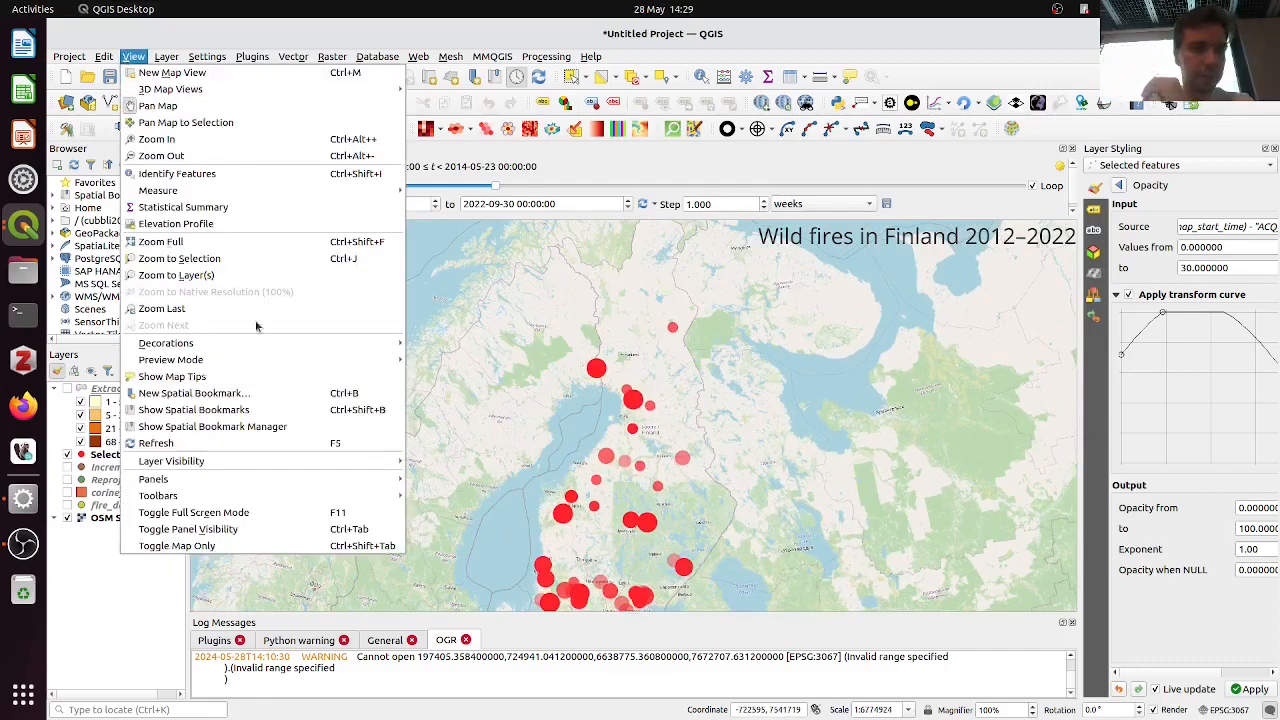
mouse_move(273, 343)
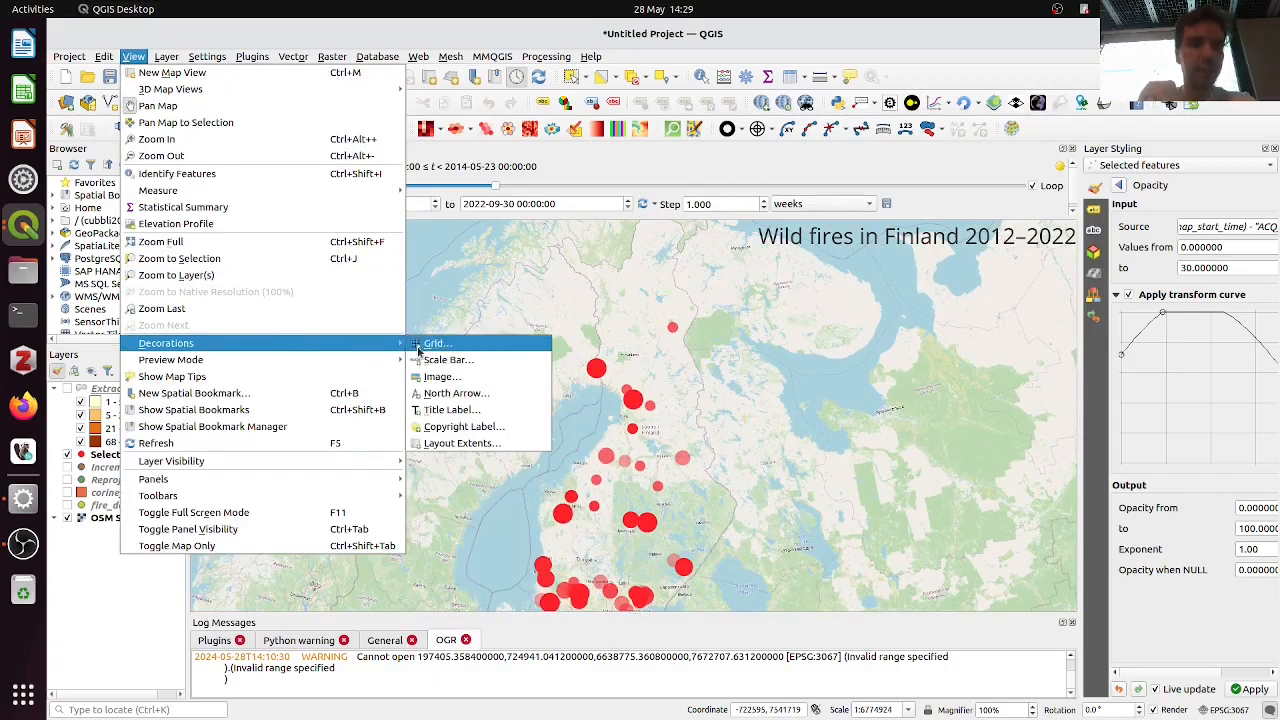
click(447, 411)
key(alt+Tab)
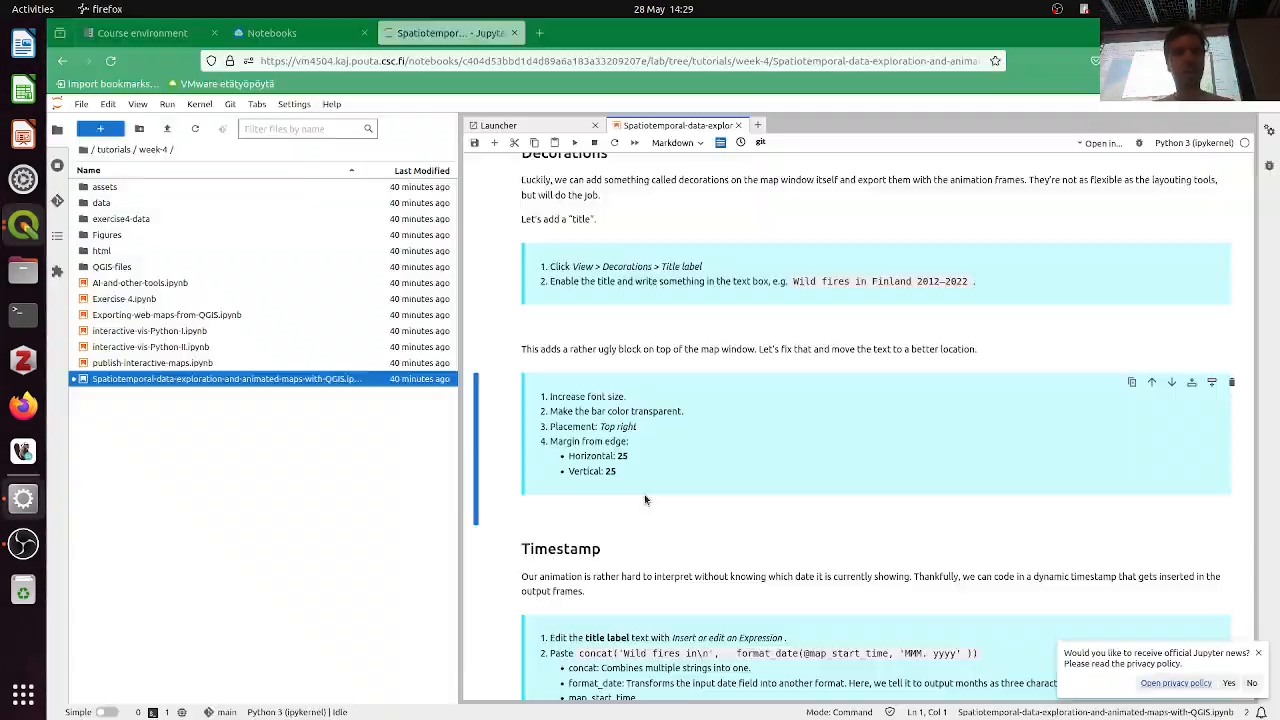
key(alt+Tab)
double_click(628, 542)
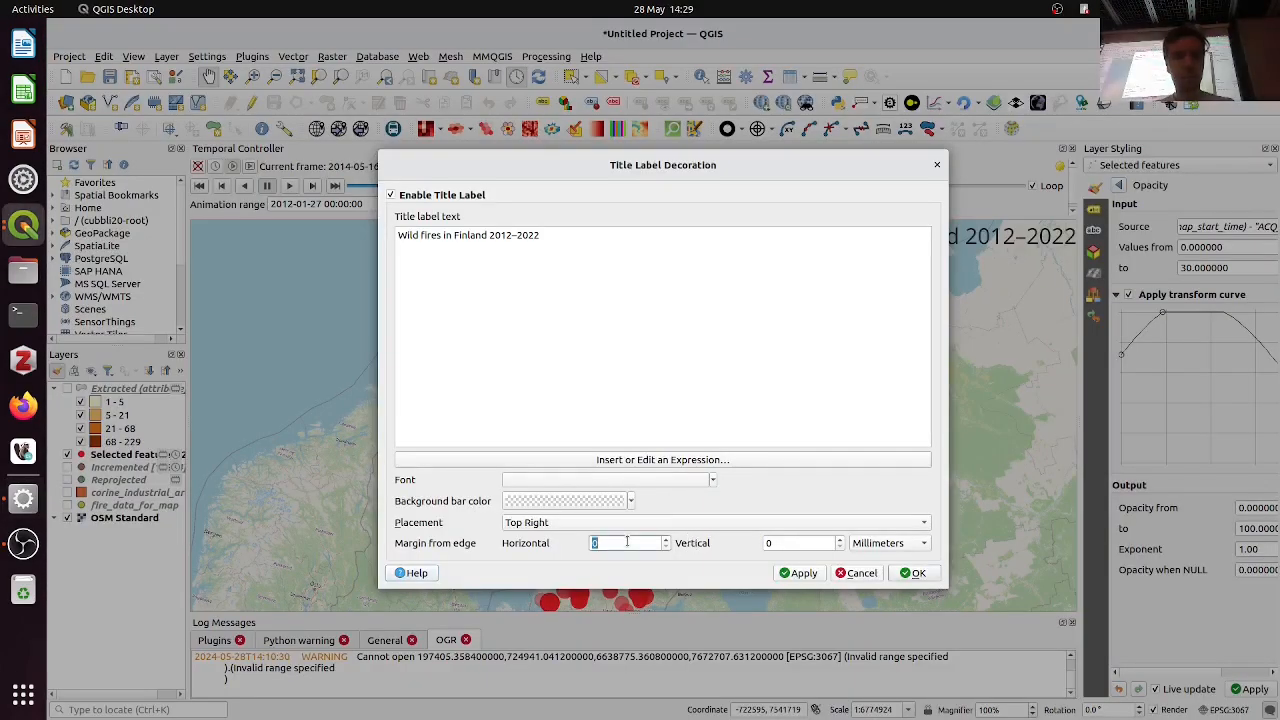
text(25)
double_click(772, 542)
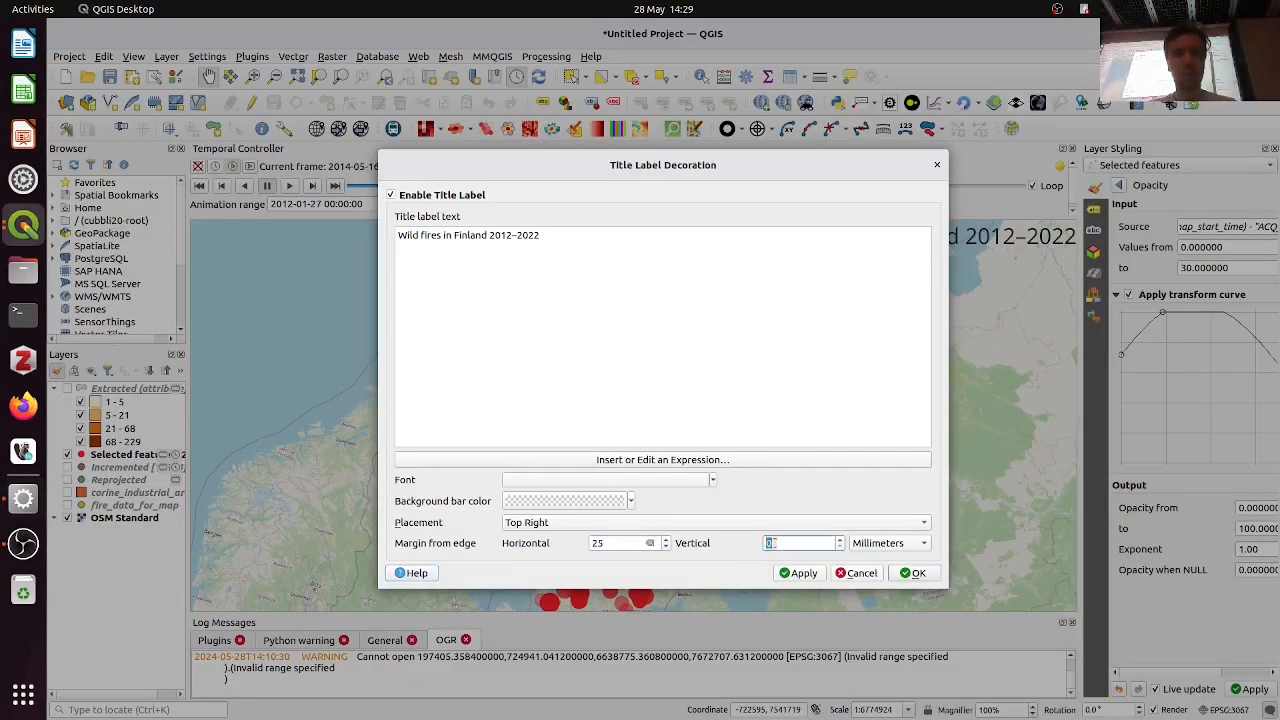
text(25)
click(914, 573)
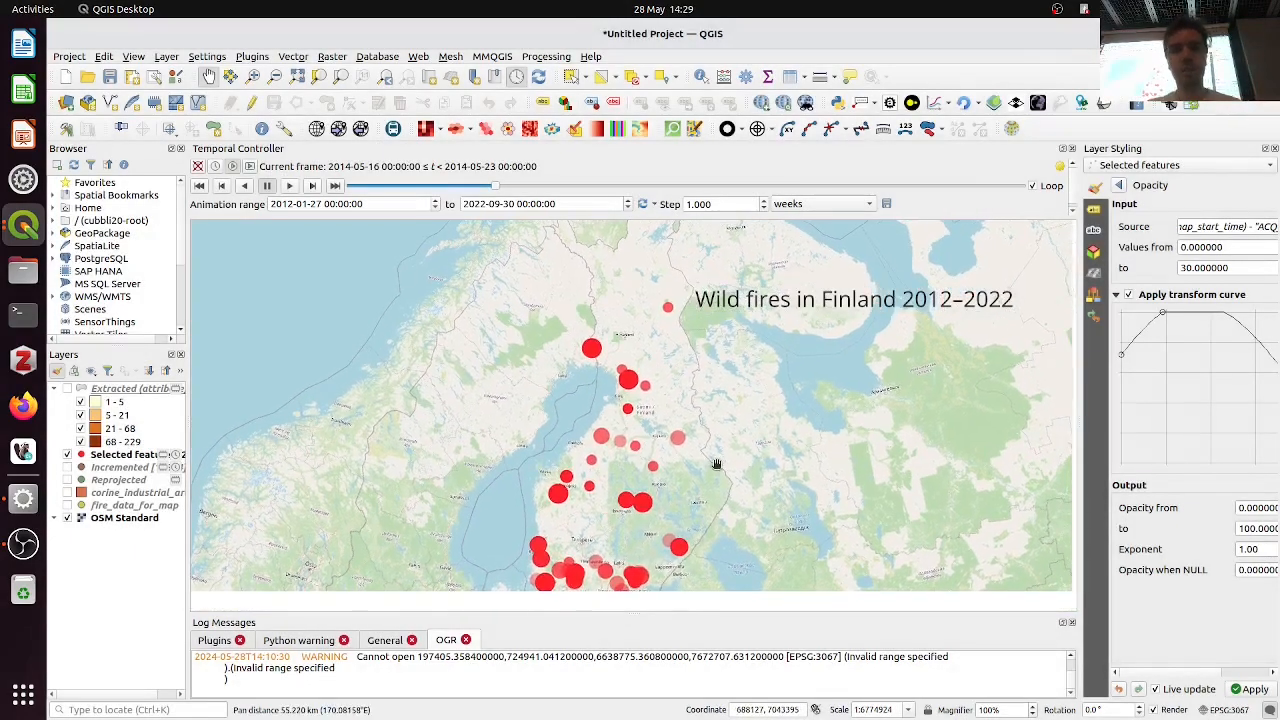
Switch to the tutorial in Firefox, read the Timestamp section and copy its concat expression with format_date
key(alt+Tab)
scroll(714, 417, down, 2)
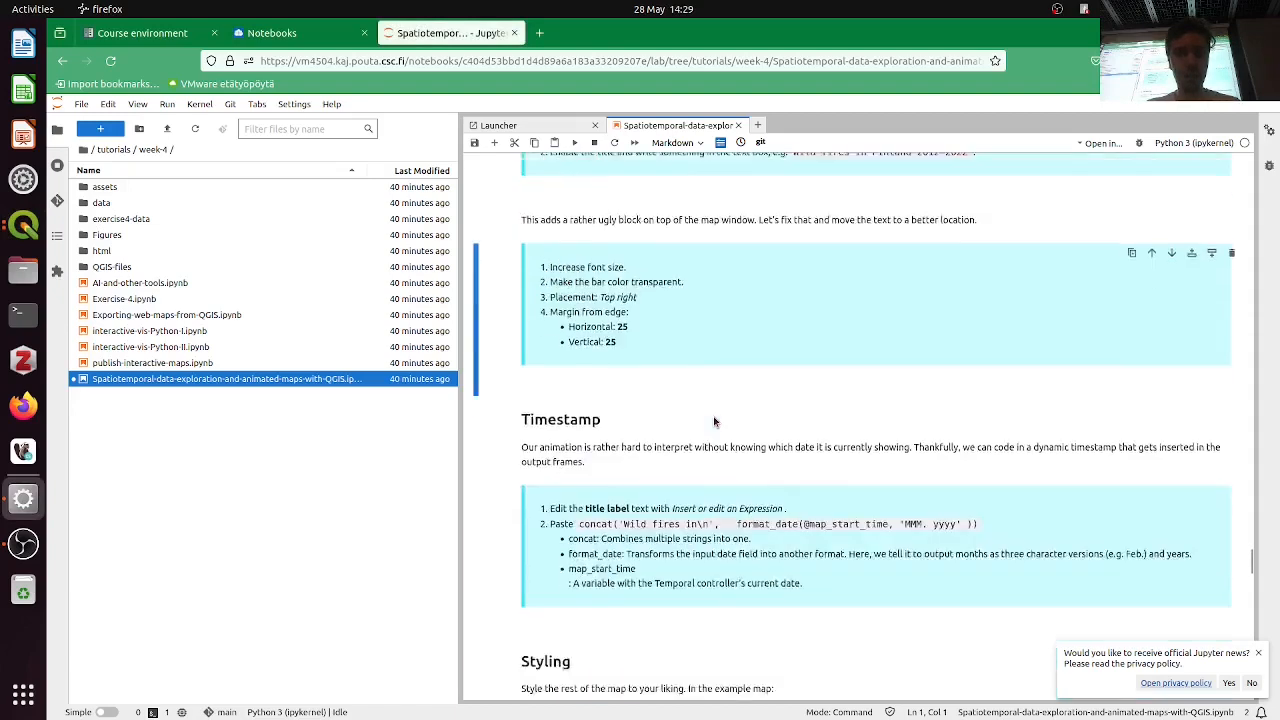
key(alt+Tab)
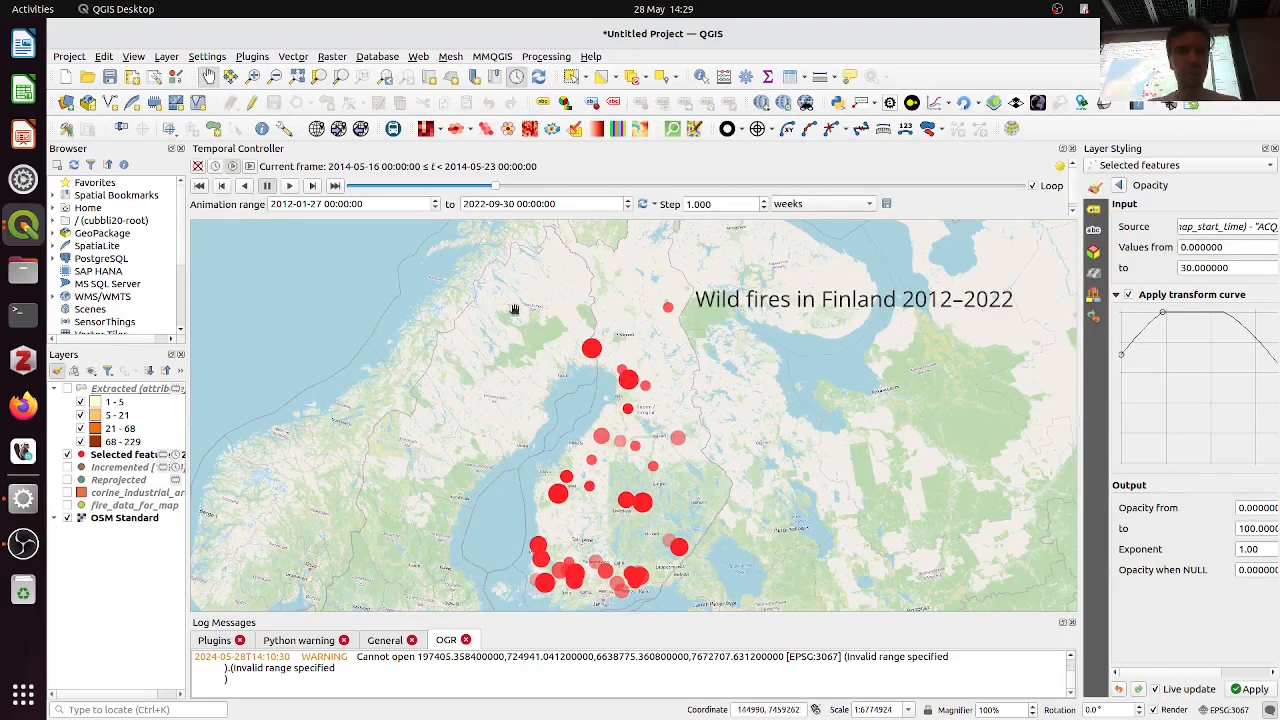
key(alt+Tab)
key(alt+Tab)
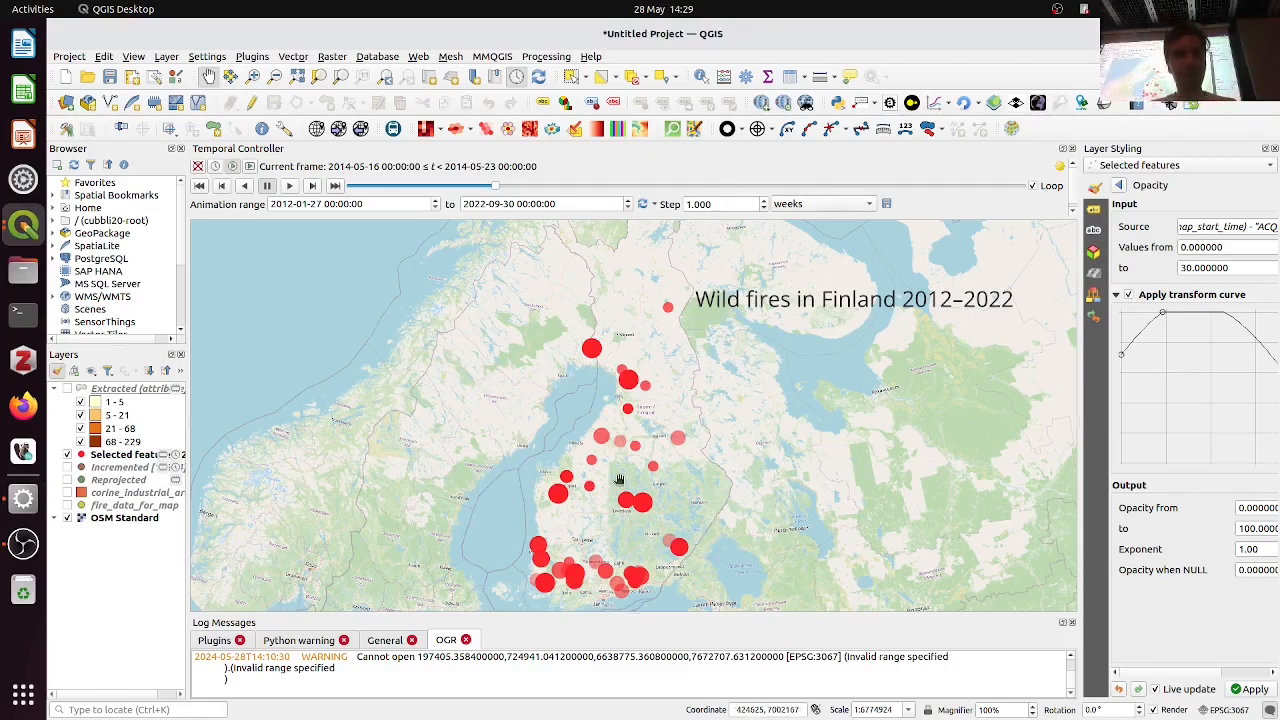
key(alt+Tab)
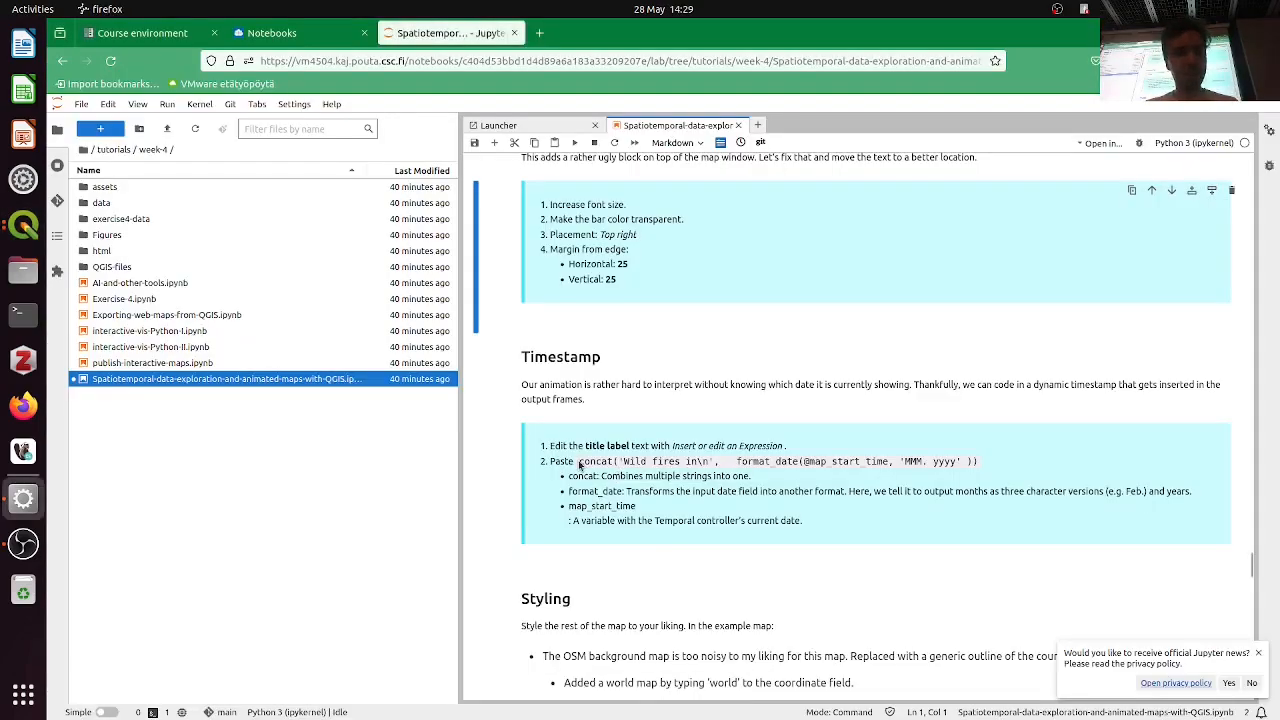
drag(579, 464, 980, 464)
key(ctrl+c)
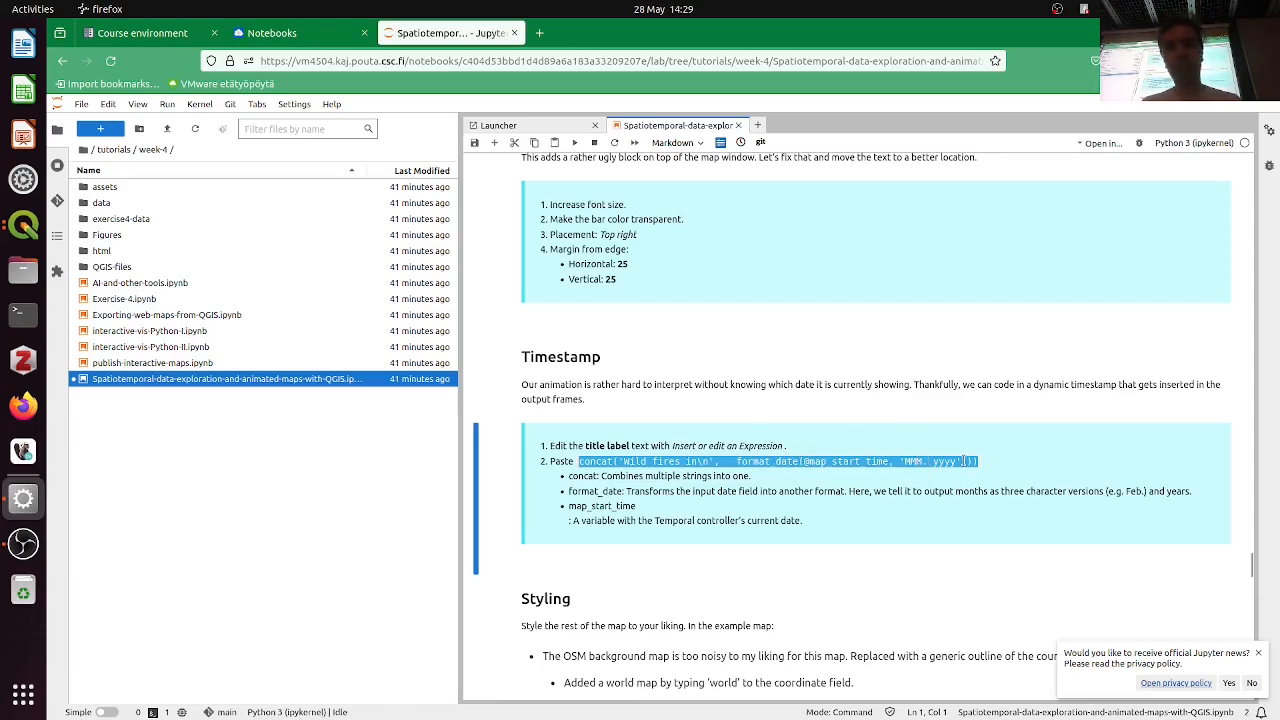
Switch to QGIS, replace the title label text with the copied concat expression and apply it
key(alt+Tab)
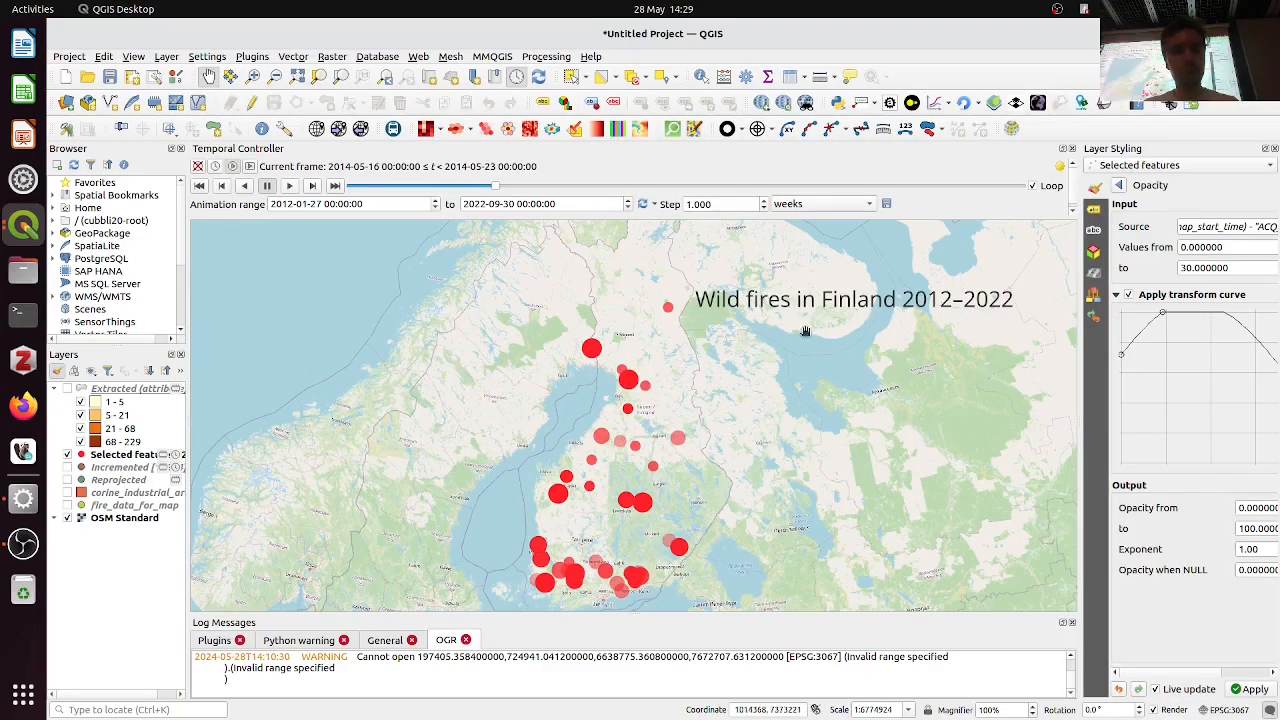
click(133, 56)
mouse_move(196, 344)
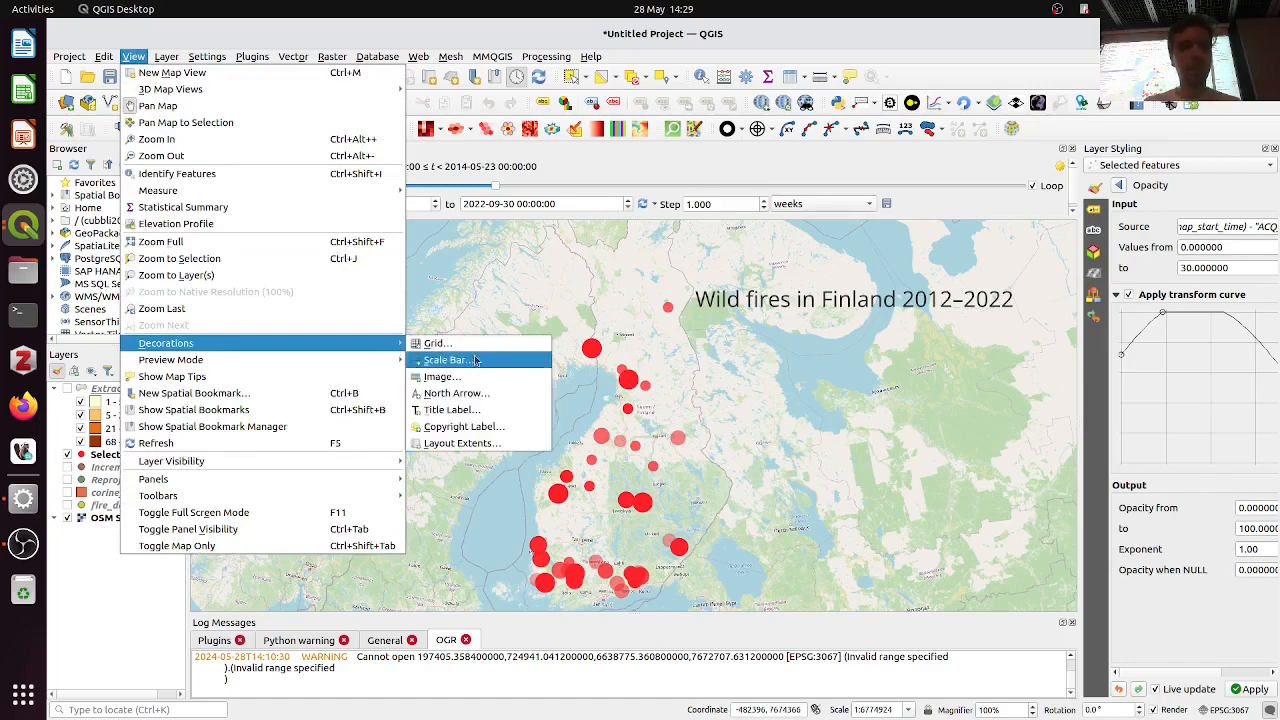
click(460, 410)
key(ctrl+a)
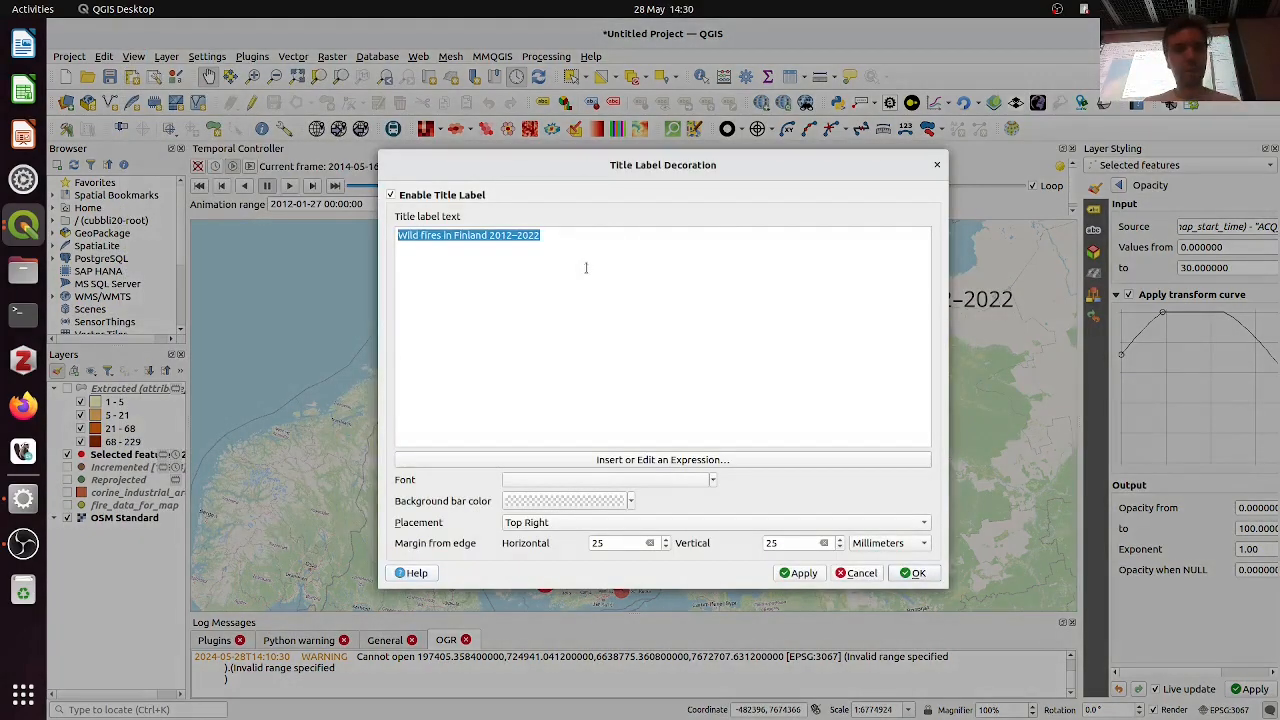
key(ctrl+v)
click(805, 573)
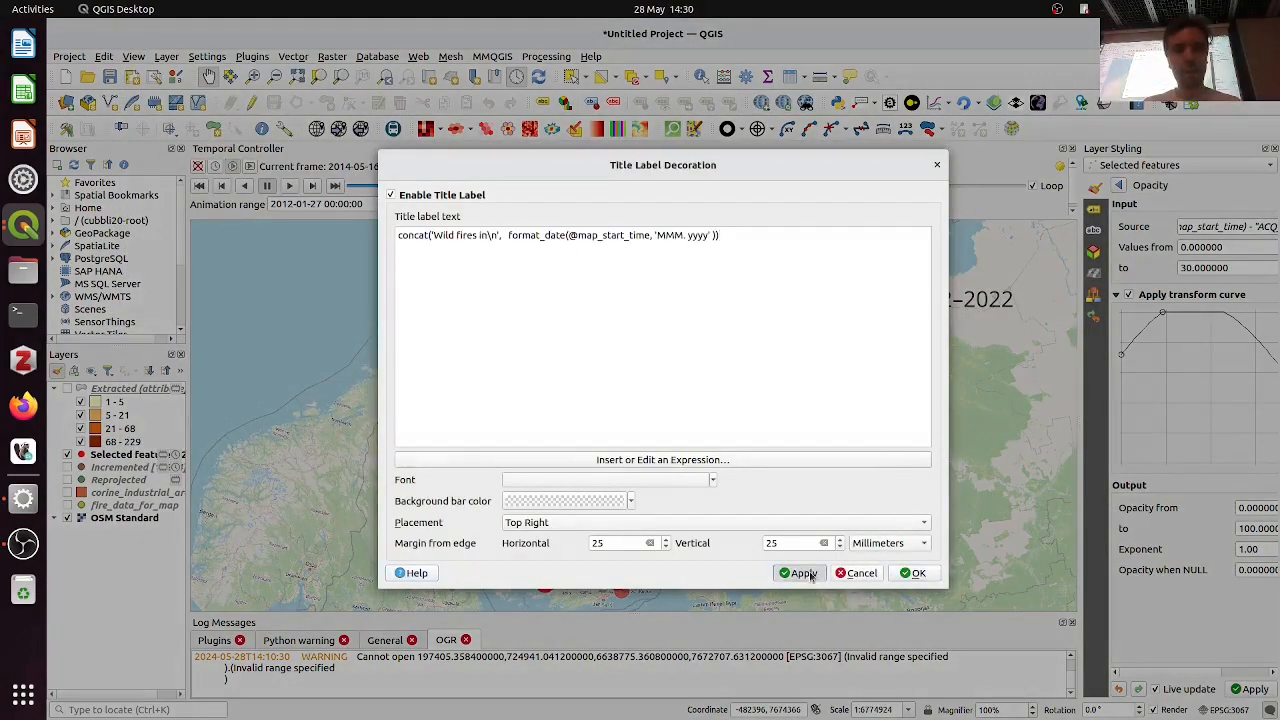
click(688, 460)
key(alt+Tab)
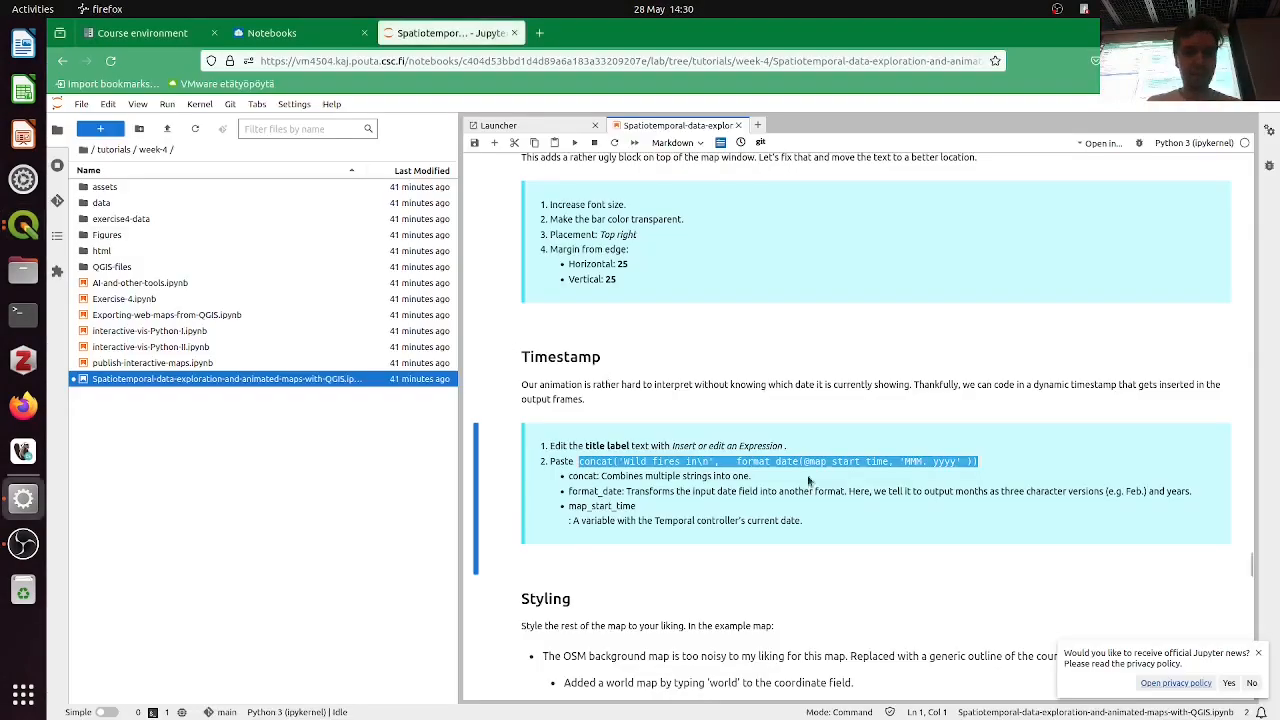
click(565, 463)
drag(578, 461, 986, 474)
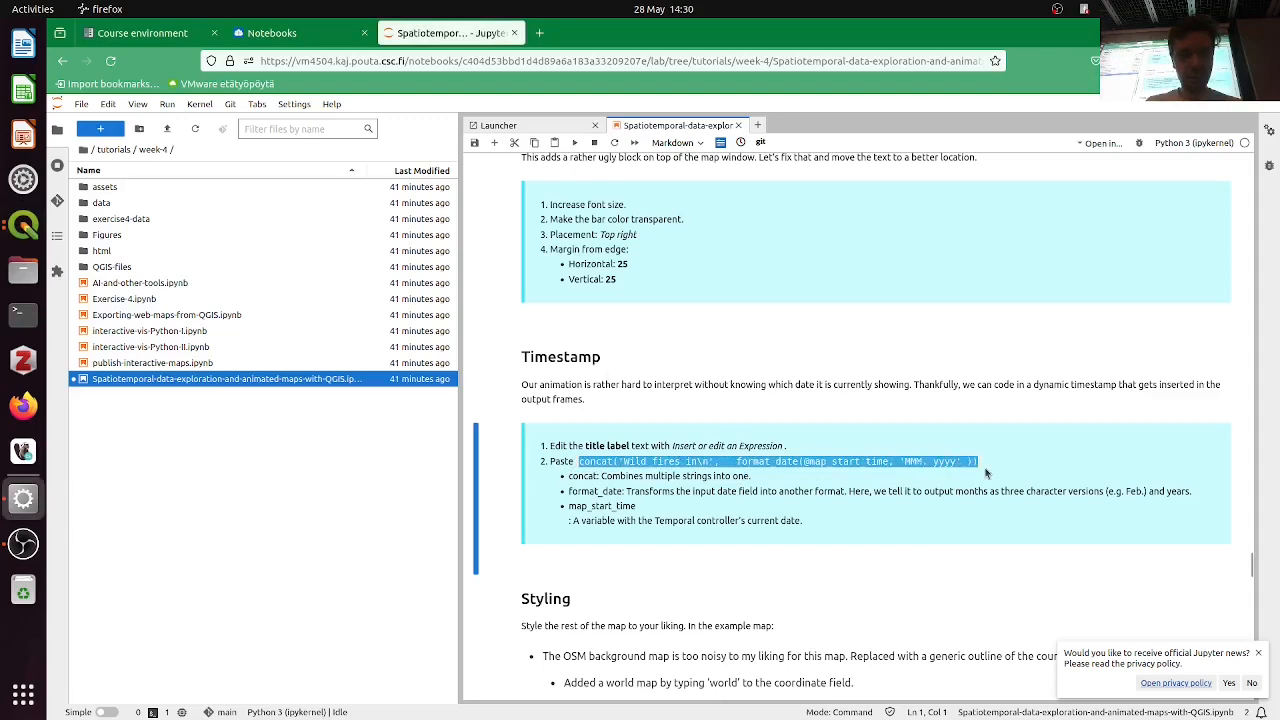
key(ctrl+c)
key(alt+Tab)
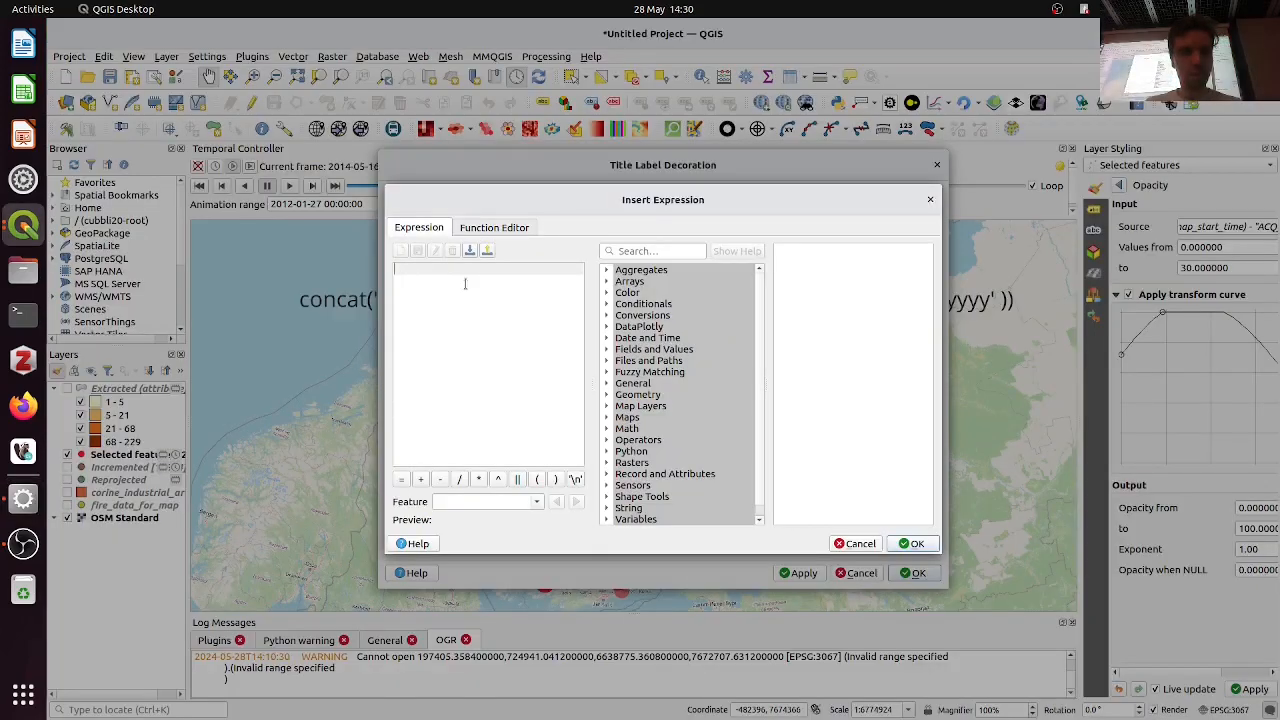
key(ctrl+v)
click(911, 543)
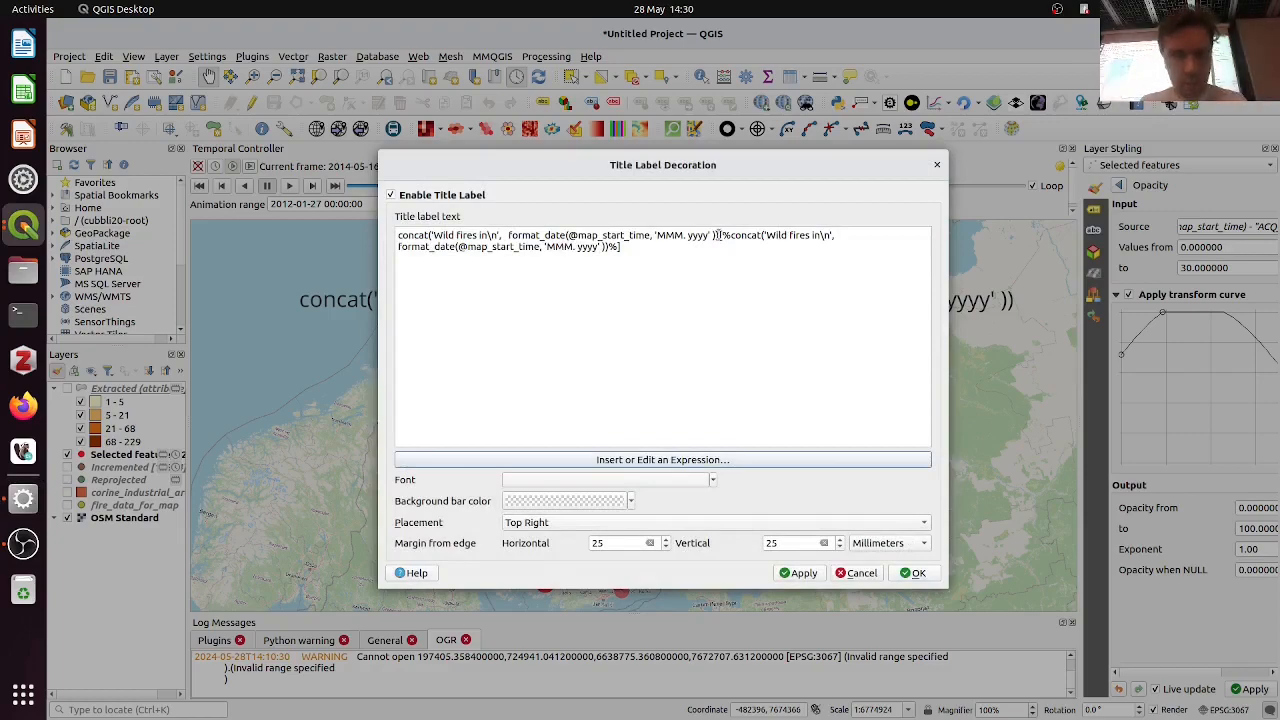
Delete the plain-text copy preceding the bracketed expression in the title label text and accept the decoration settings
drag(716, 235, 281, 232)
key(BackSpace)
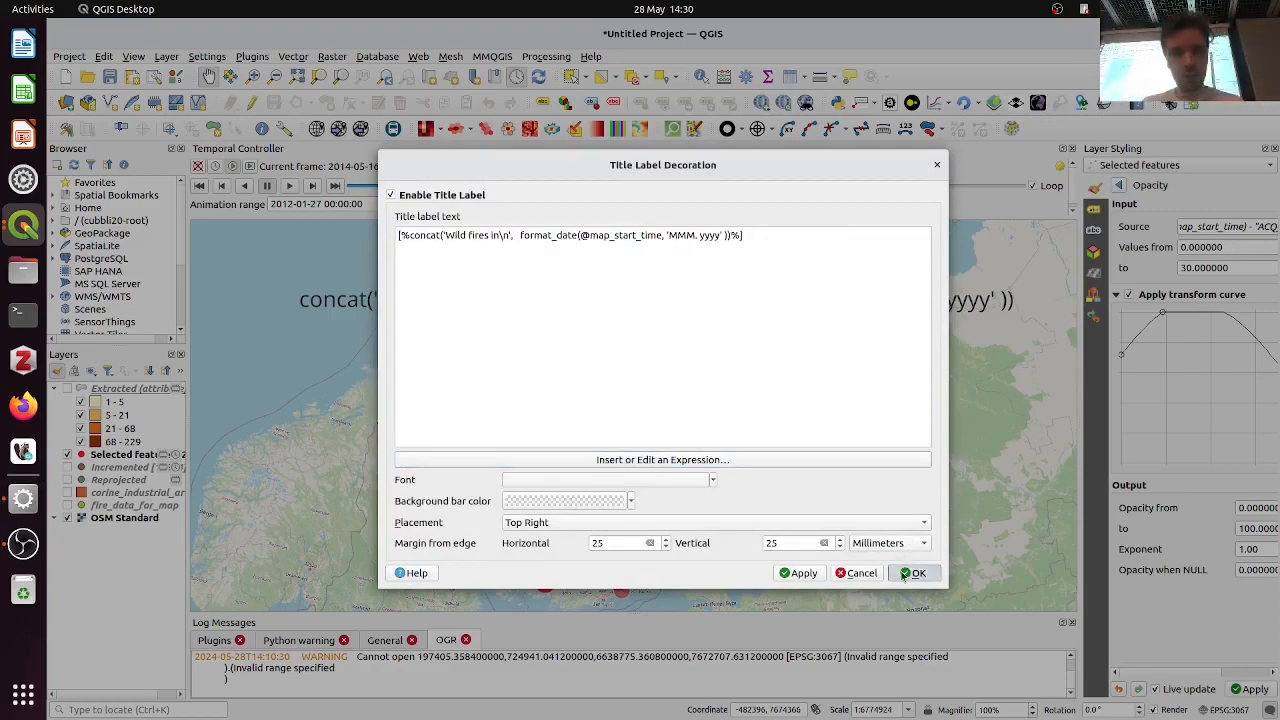
click(911, 573)
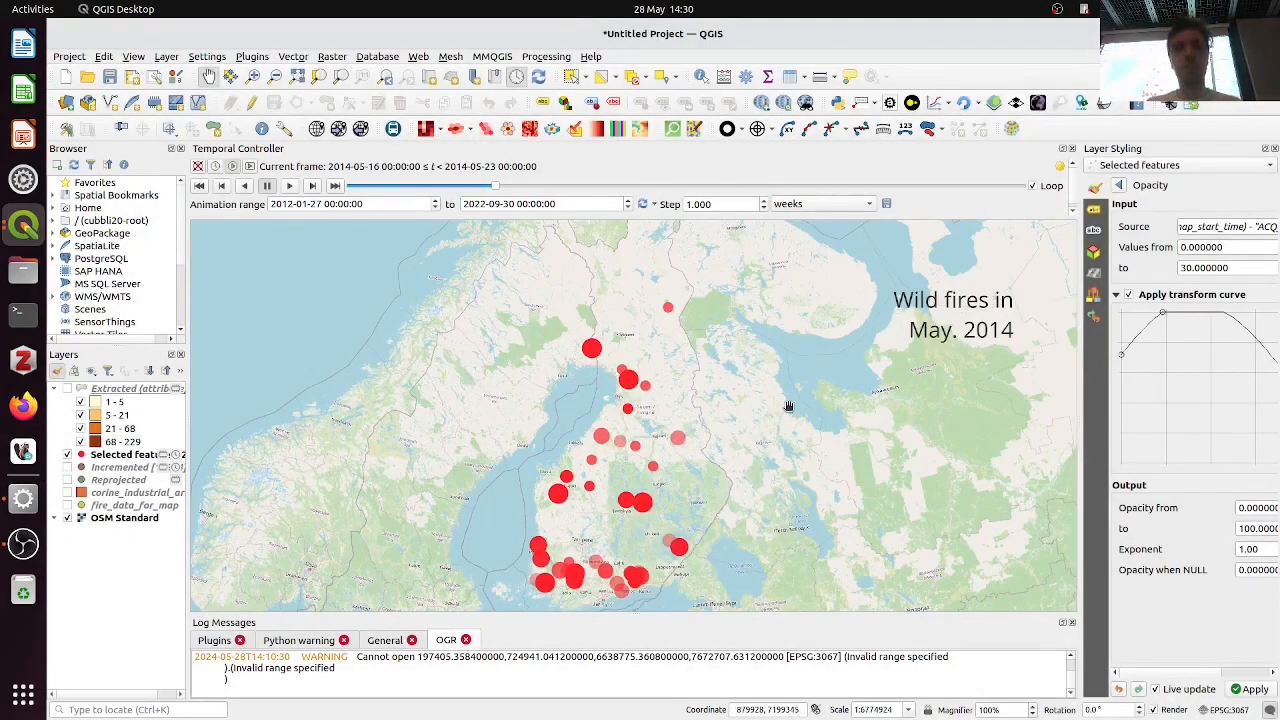
Widen the layer list area and move the temporal animation to the frame starting 2016-10-28
drag(666, 406, 787, 386)
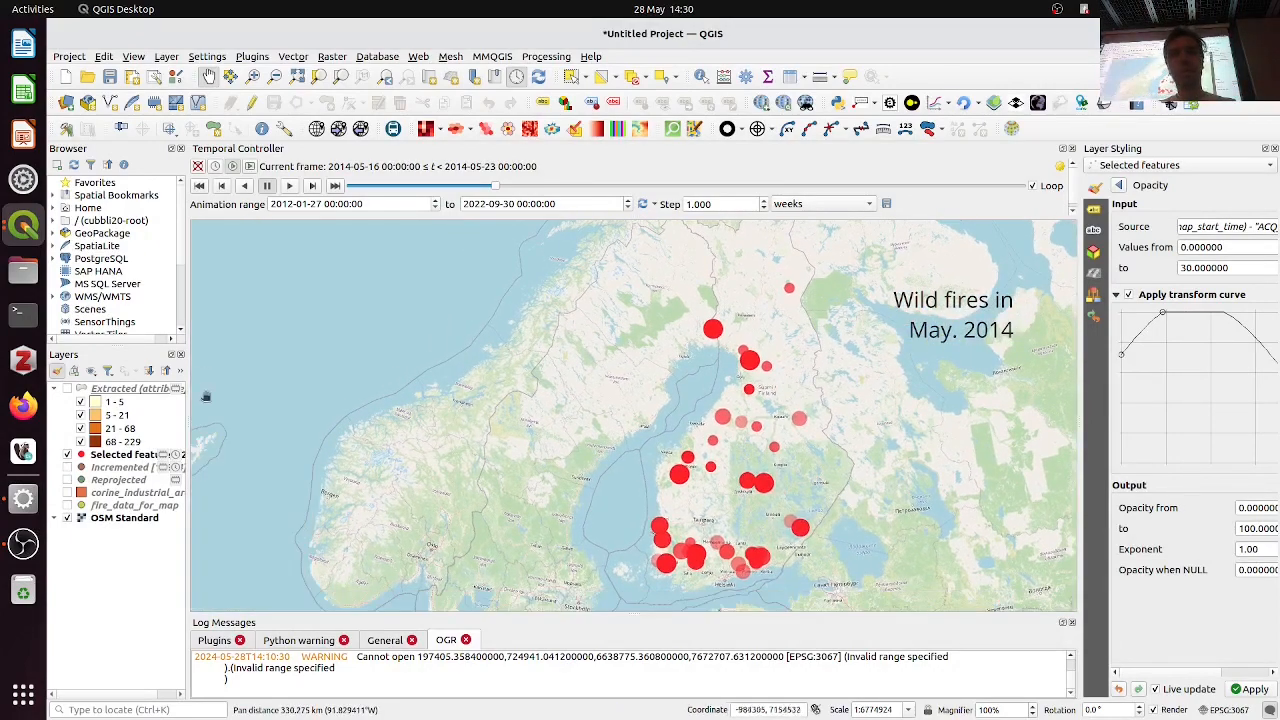
drag(185, 370, 512, 370)
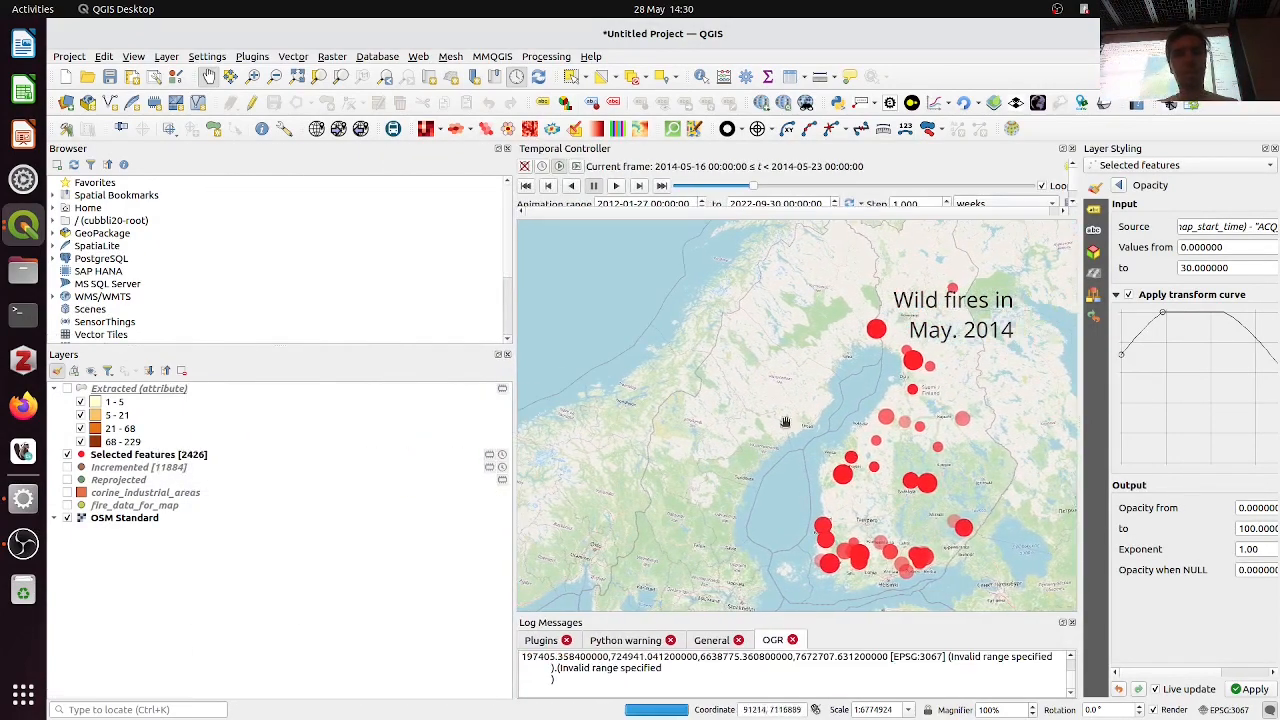
drag(769, 187, 835, 197)
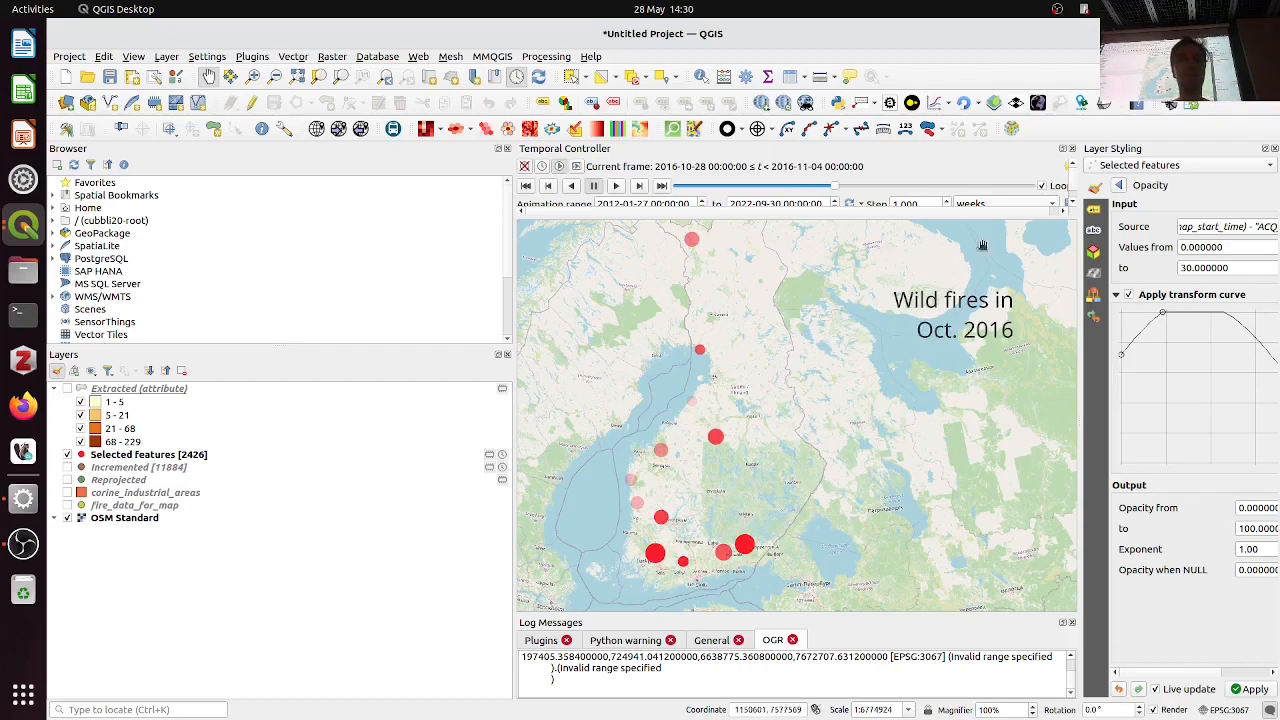
Switch to the tutorial in Firefox and read the Styling instructions for replacing the OSM background map
key(alt+Tab)
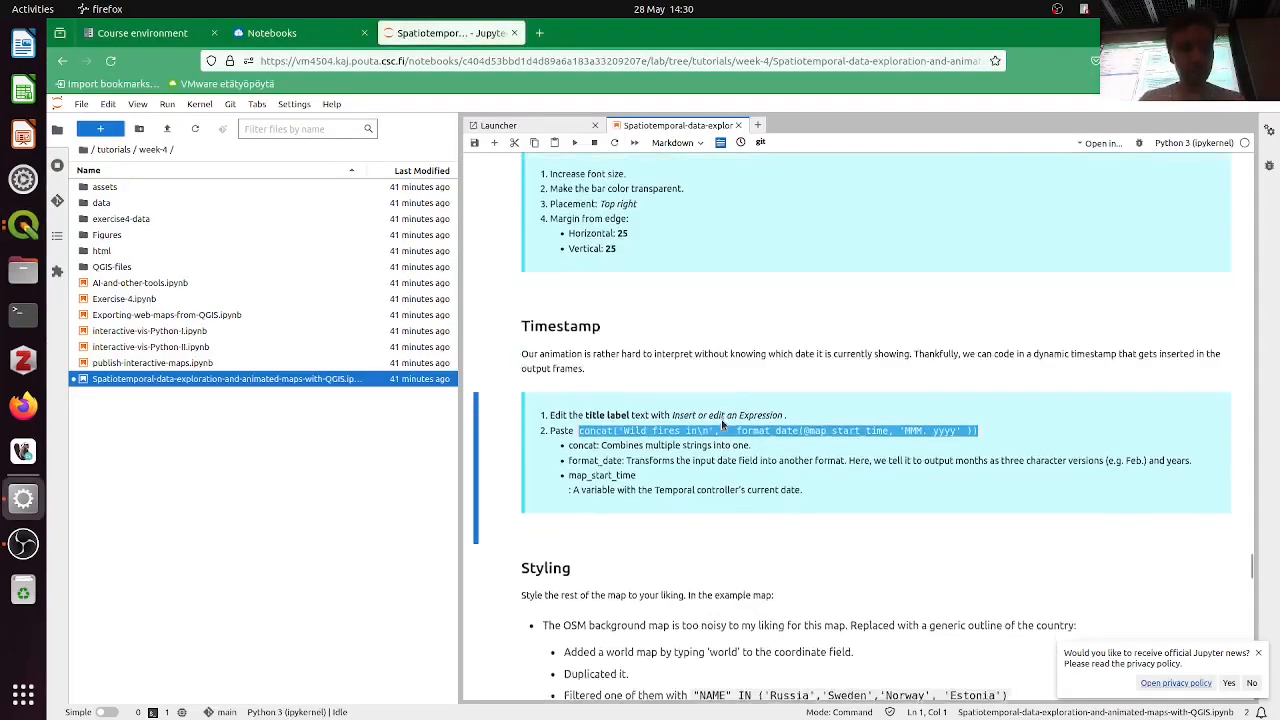
scroll(721, 419, down, 4)
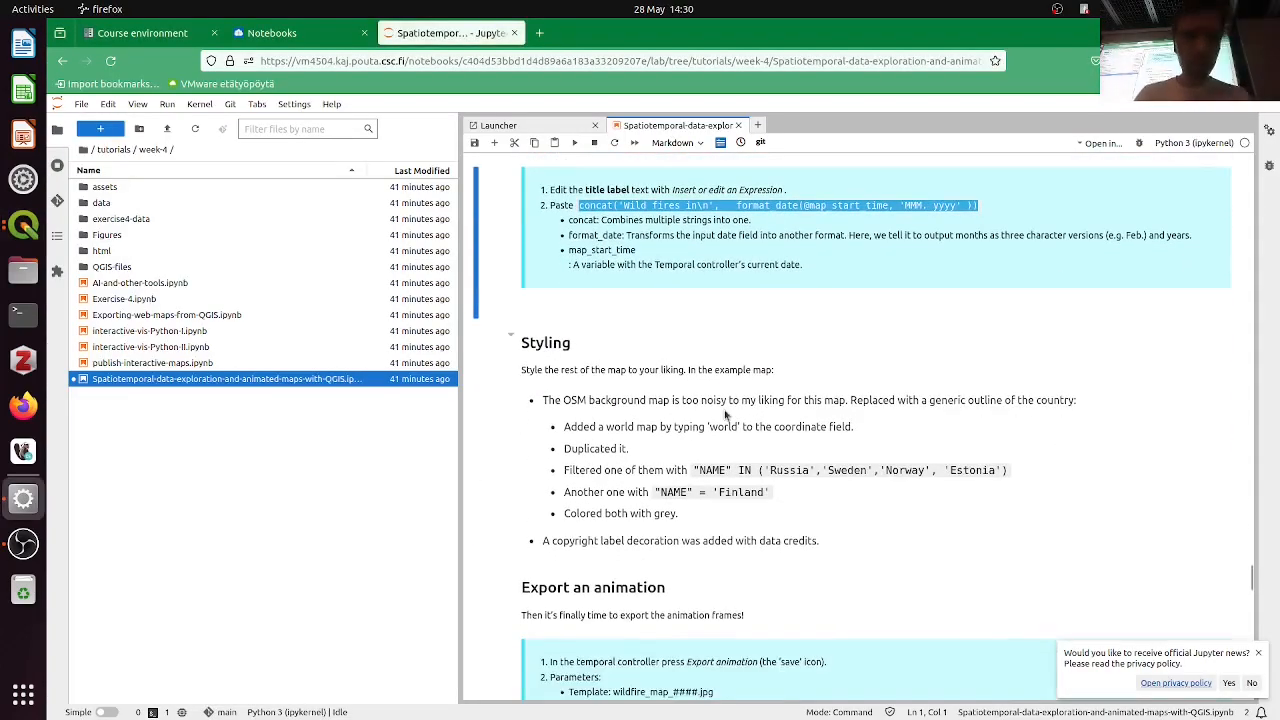
scroll(725, 413, down, 1)
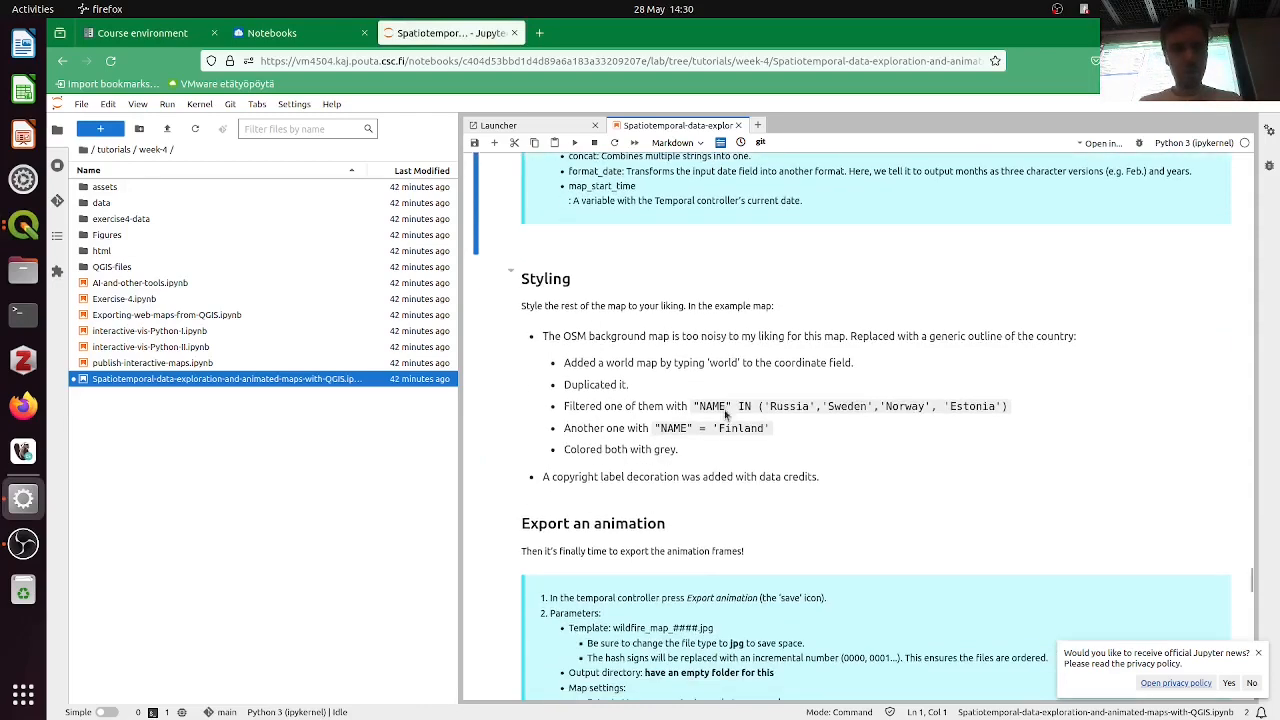
scroll(725, 405, up, 2)
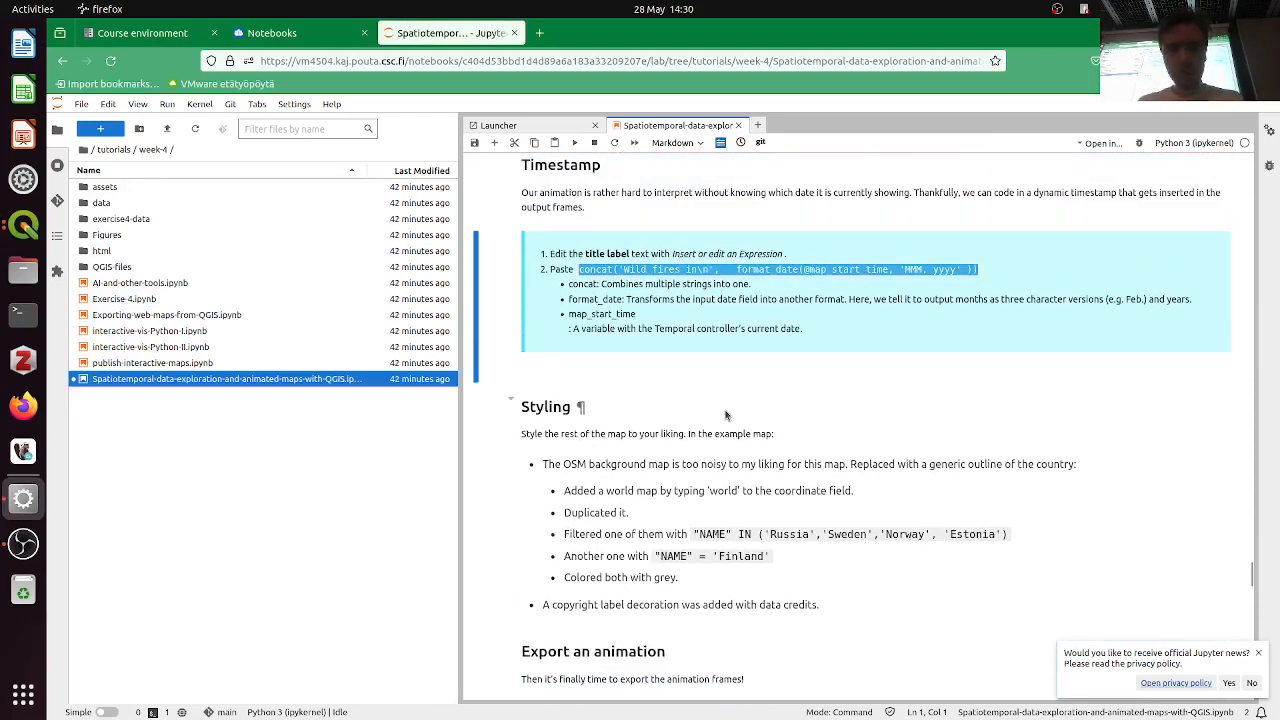
scroll(876, 394, down, 2)
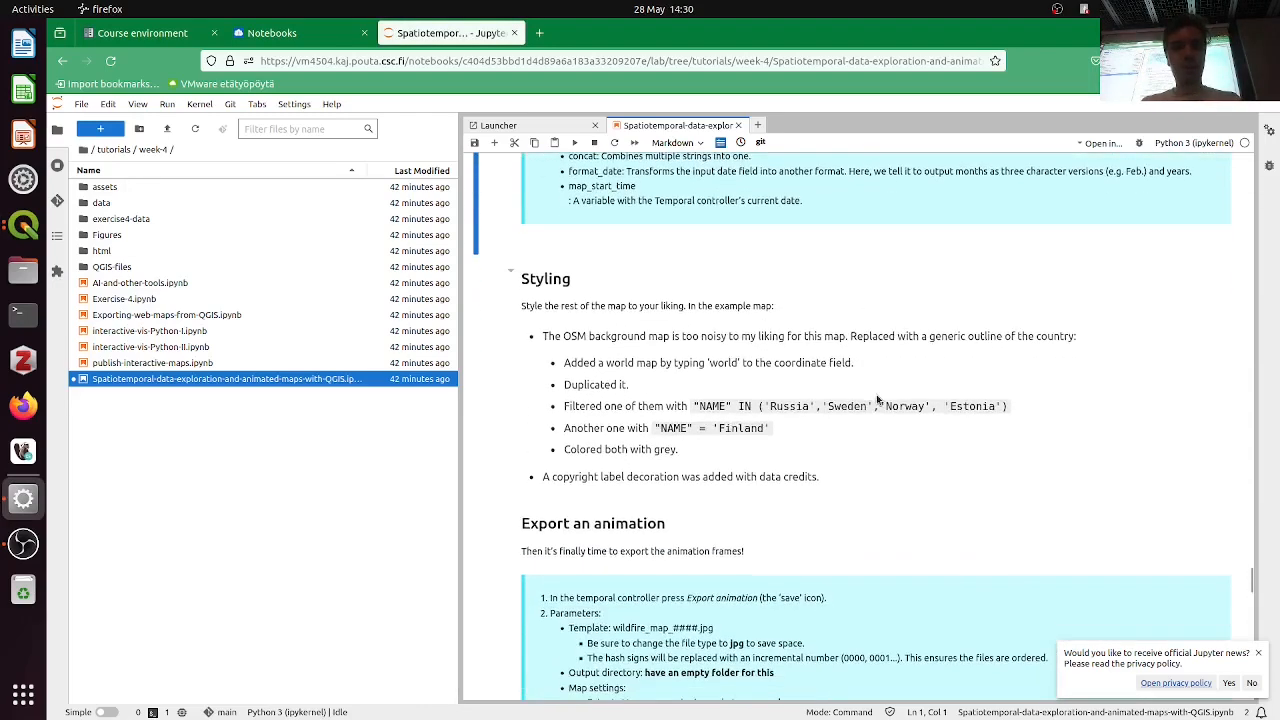
Switch to QGIS, hide the OSM Standard layer and add the World Map layer by entering "world" as the coordinate
key(alt+Tab)
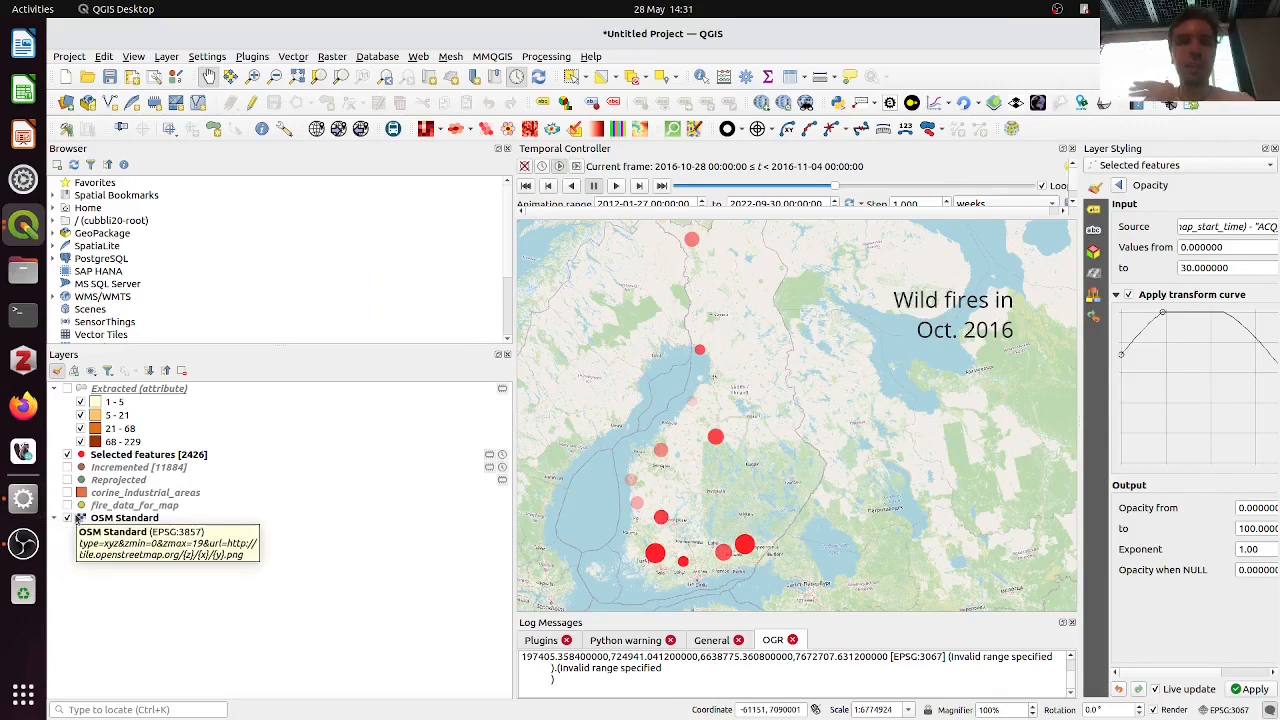
click(67, 518)
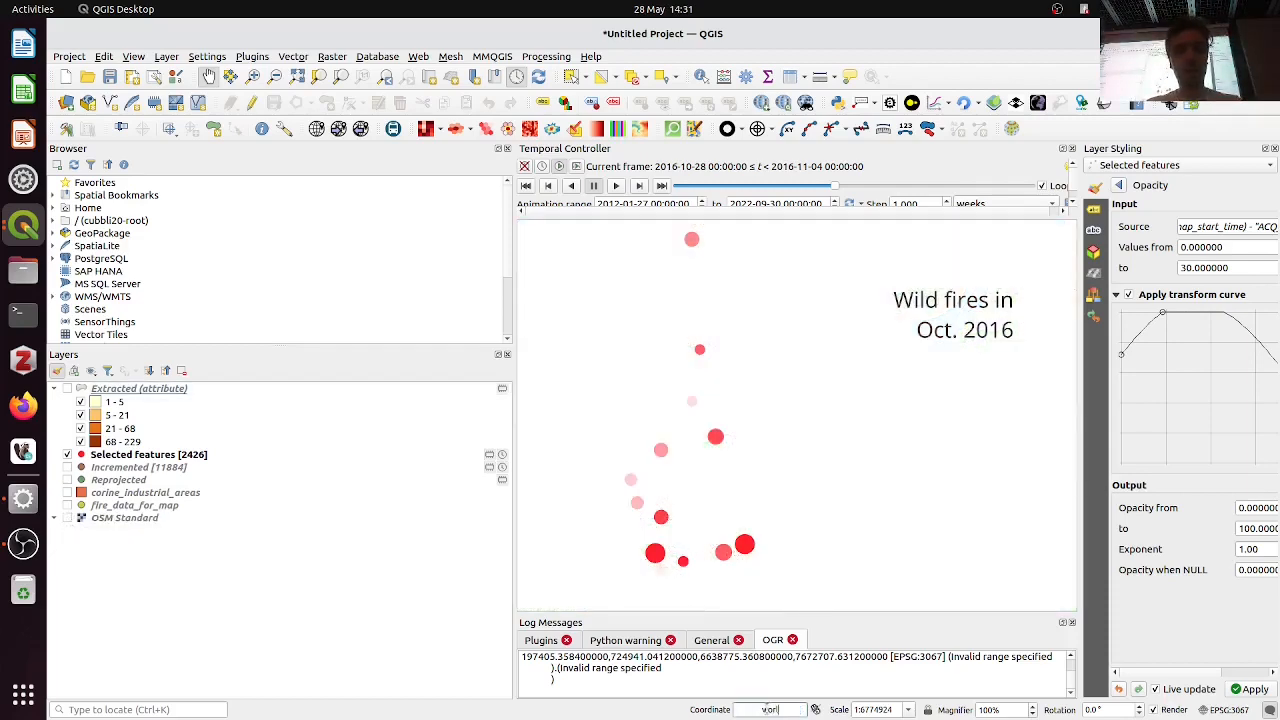
click(768, 709)
text(world)
key(Return)
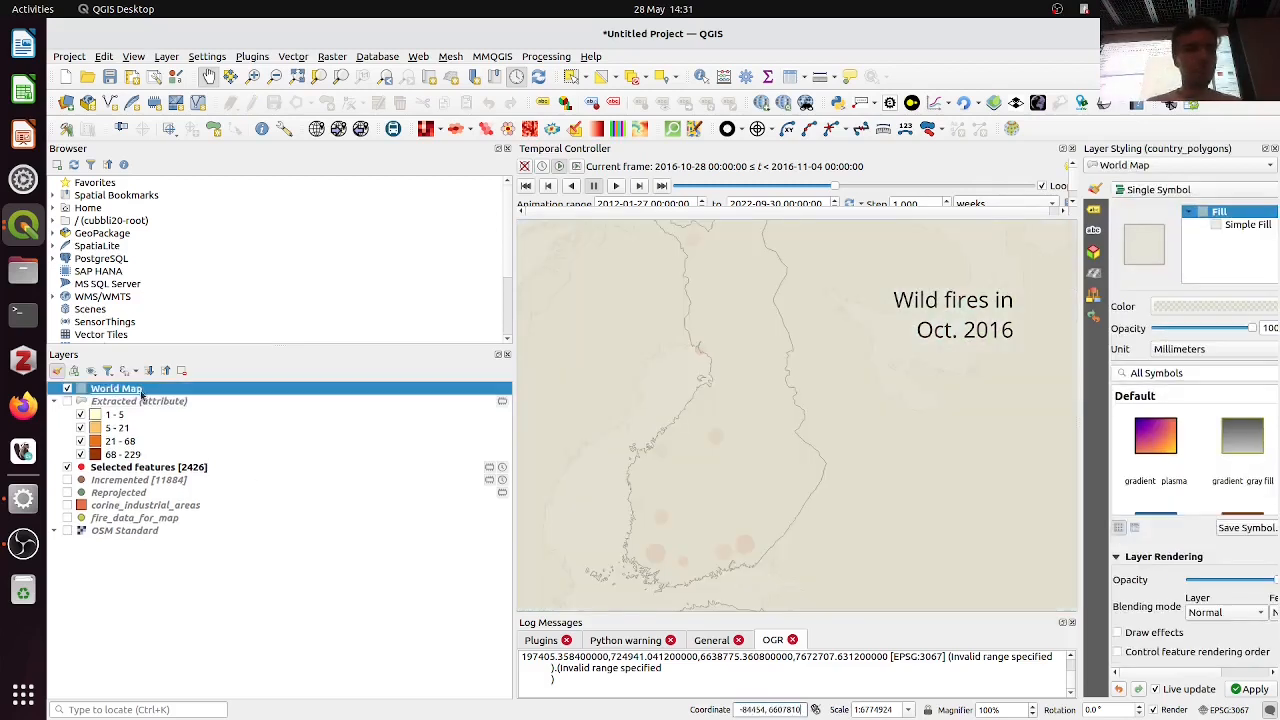
Move the World Map layer below fire_data_for_map, directly above OSM Standard, and select it
drag(140, 392, 112, 527)
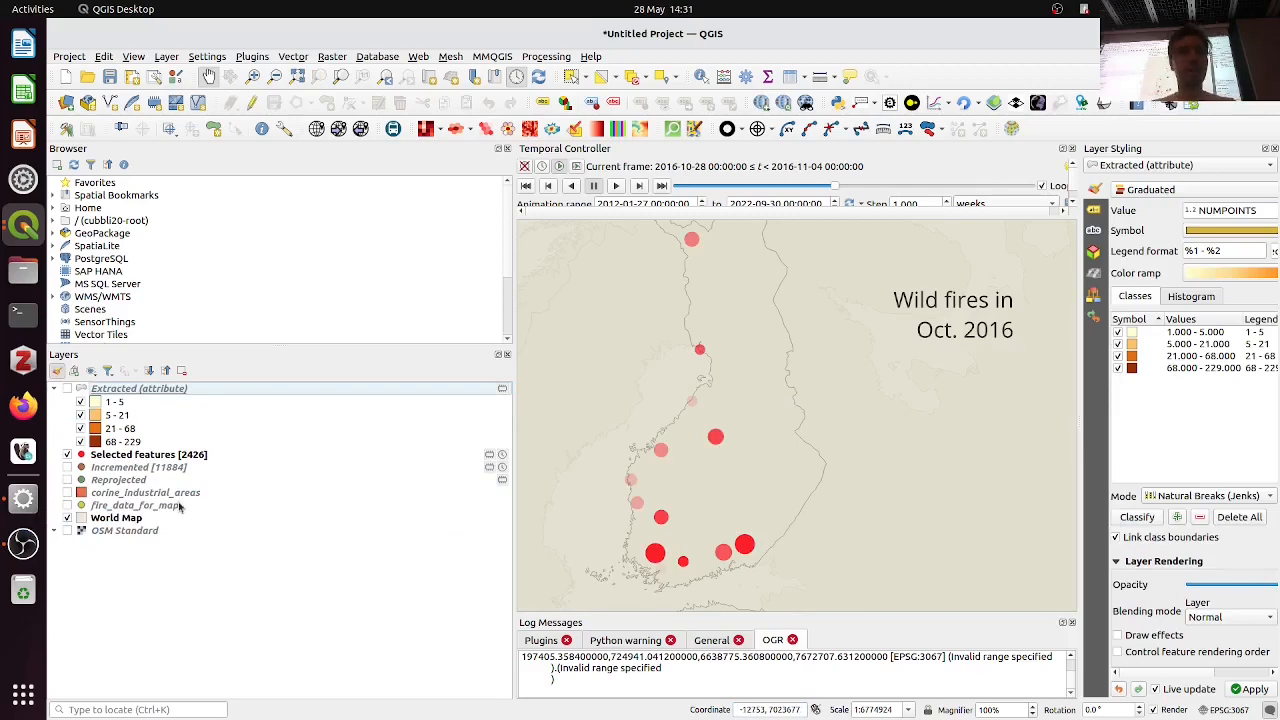
click(113, 519)
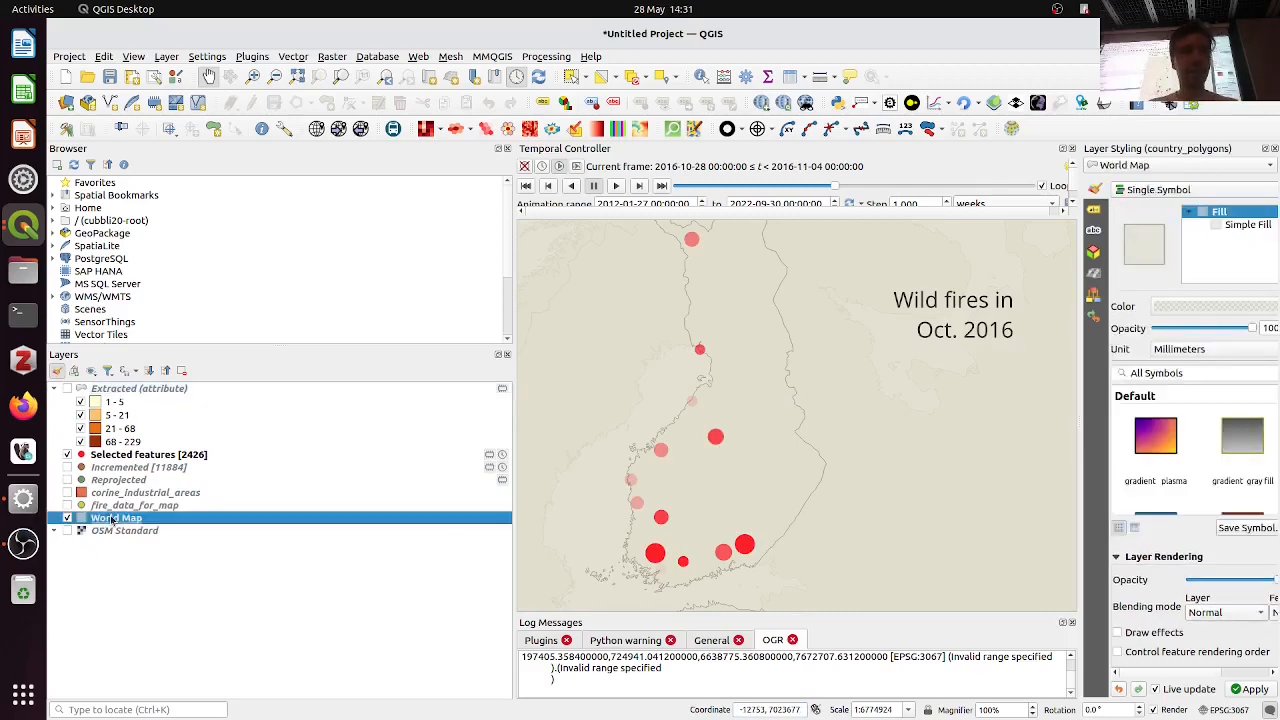
scroll(799, 483, down, 3)
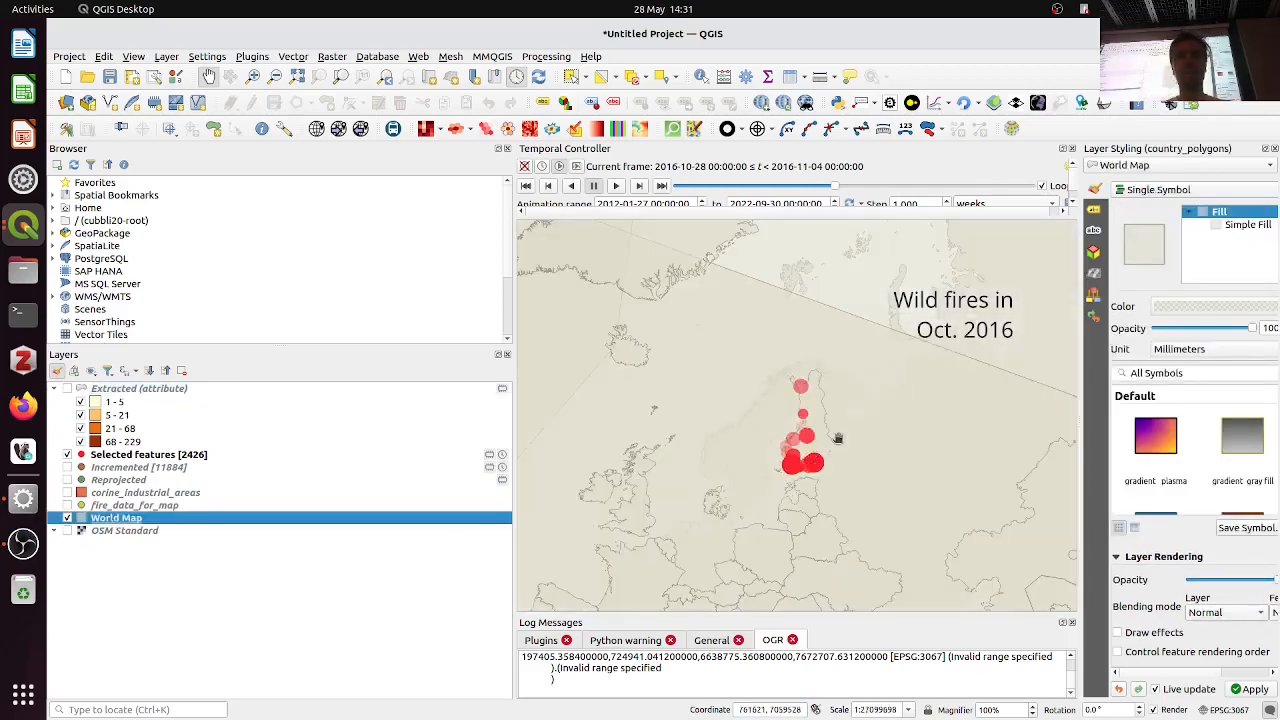
scroll(799, 483, down, 1)
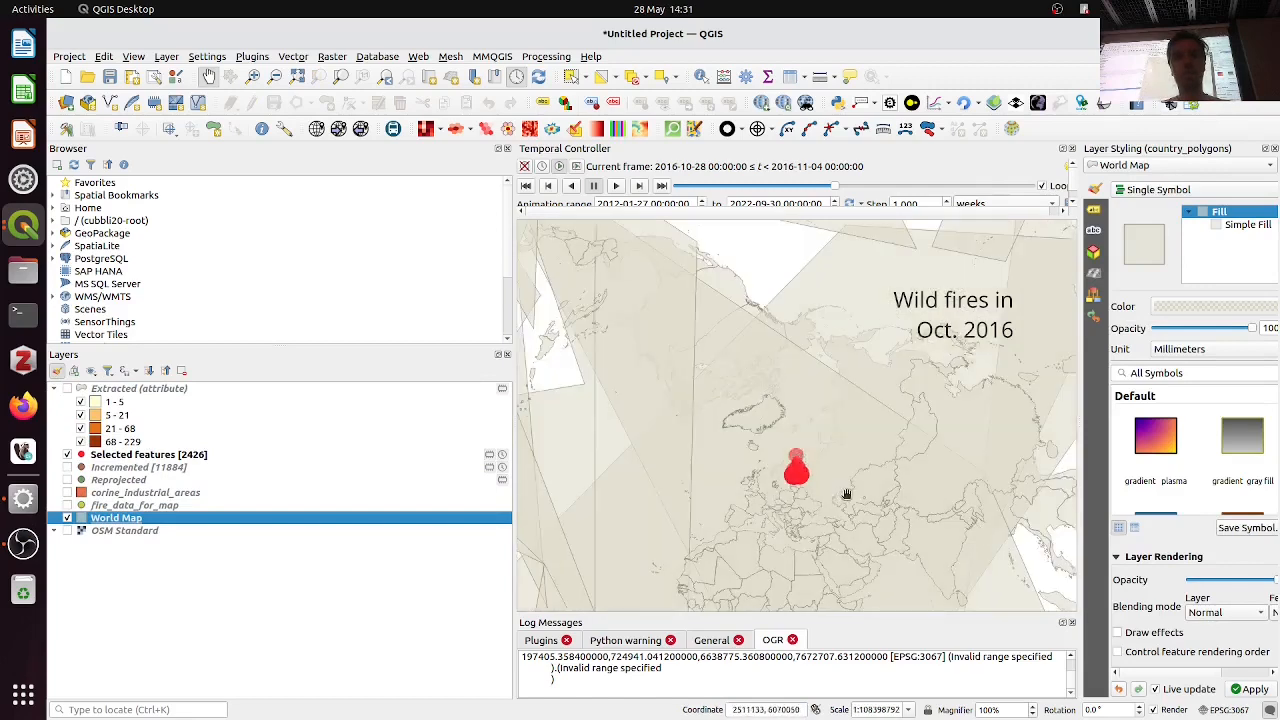
scroll(821, 490, up, 4)
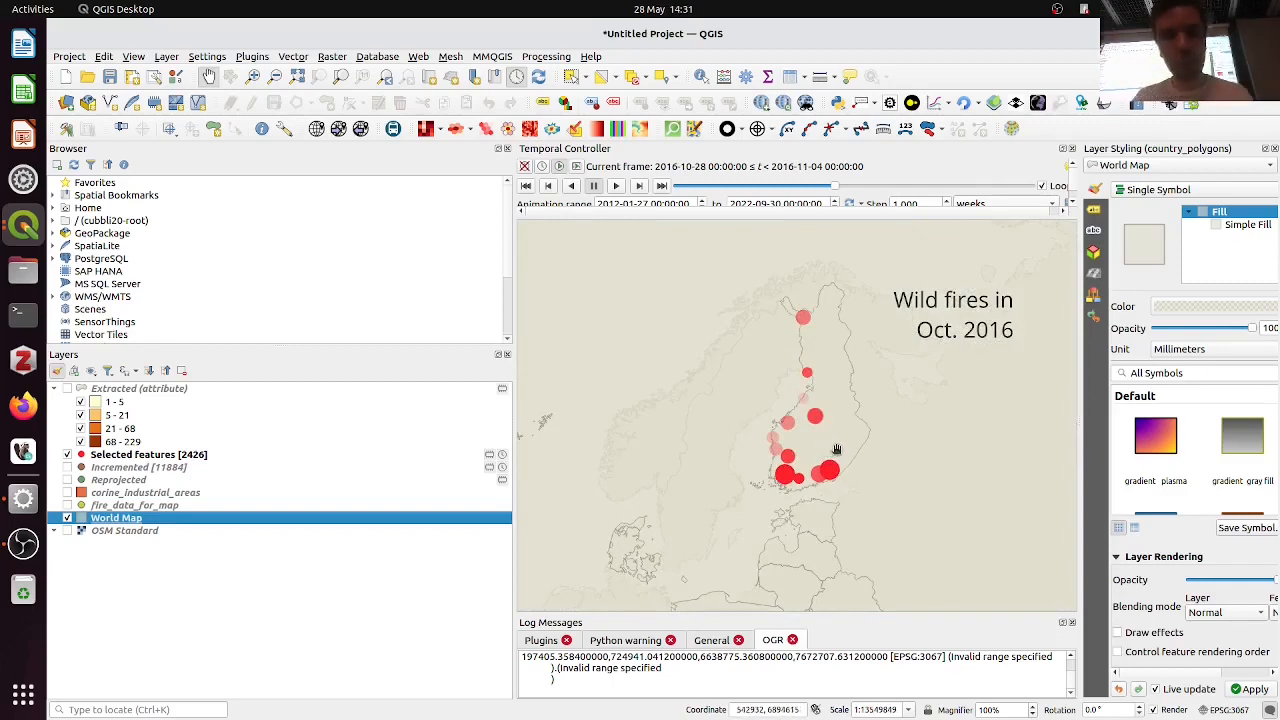
scroll(834, 452, up, 1)
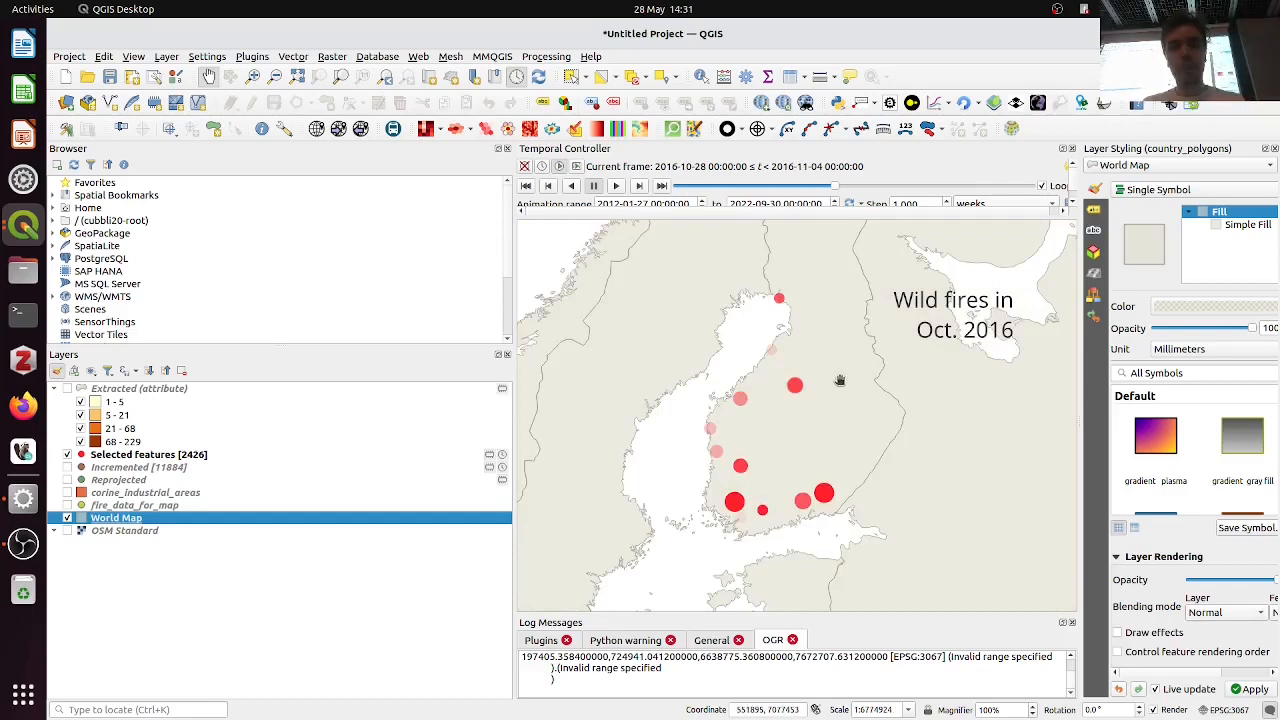
drag(838, 380, 846, 451)
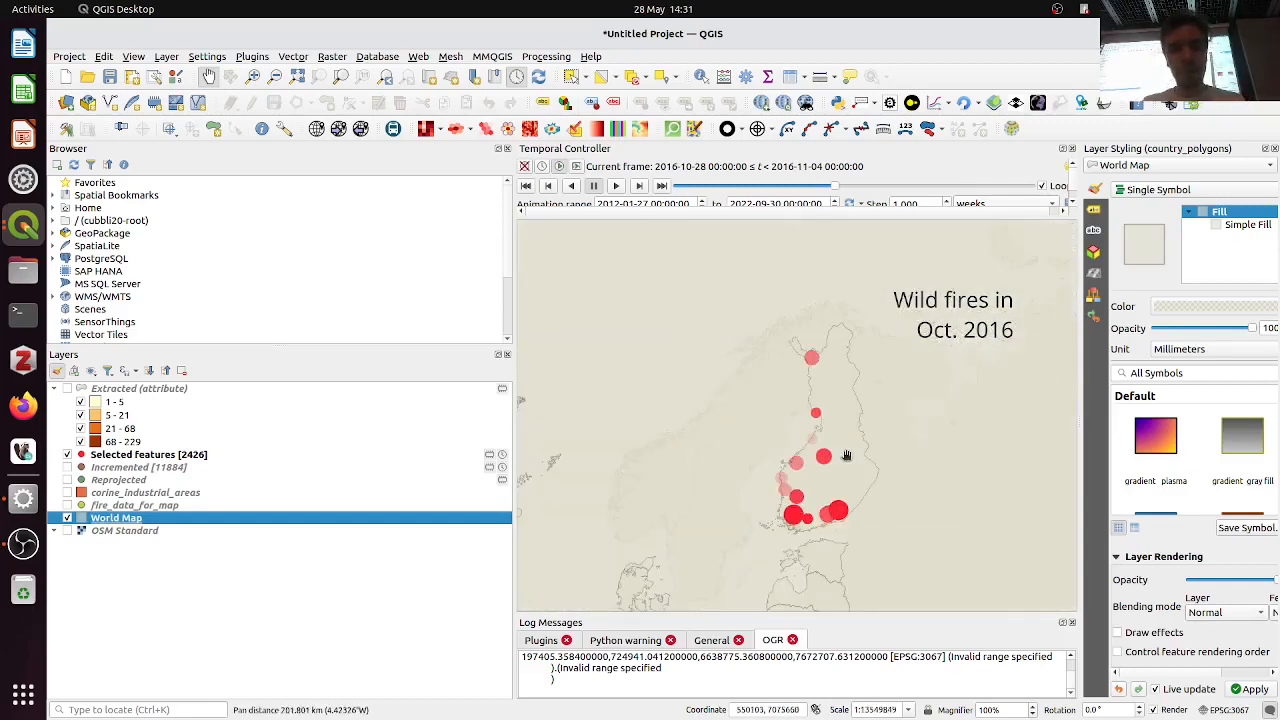
Switch to the Jupyter notebook in Firefox and copy the filter expression "NAME" IN ('Russia','Sweden','Norway', 'Estonia') from the Styling section
key(alt+Tab)
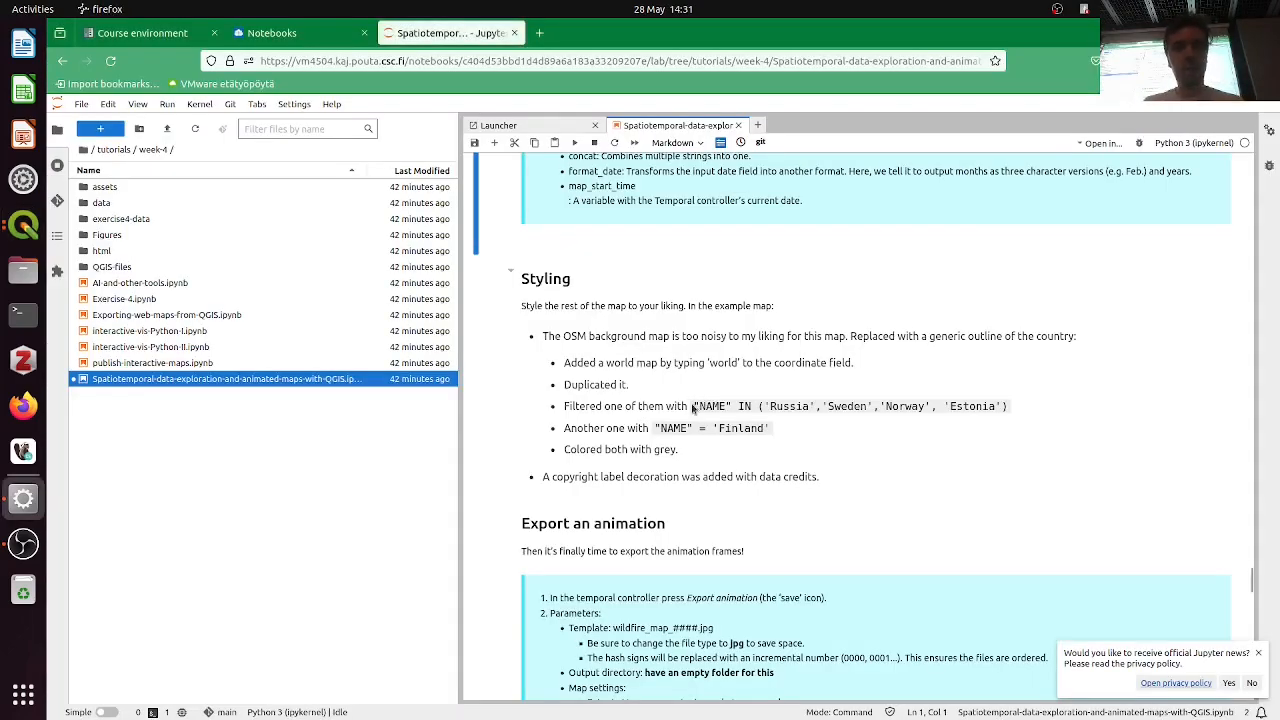
drag(693, 408, 1022, 404)
key(ctrl+c)
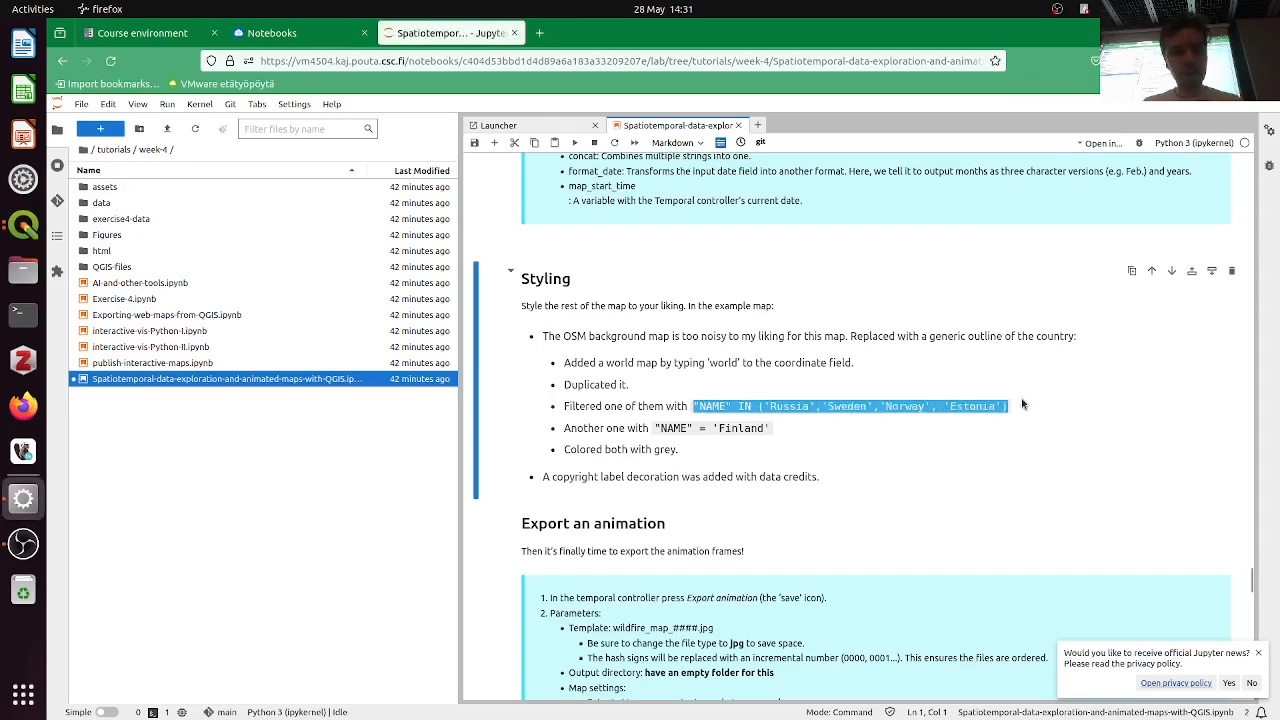
Return to QGIS and filter the World Map layer with the expression "NAME" = 'Finland'
key(alt+Tab)
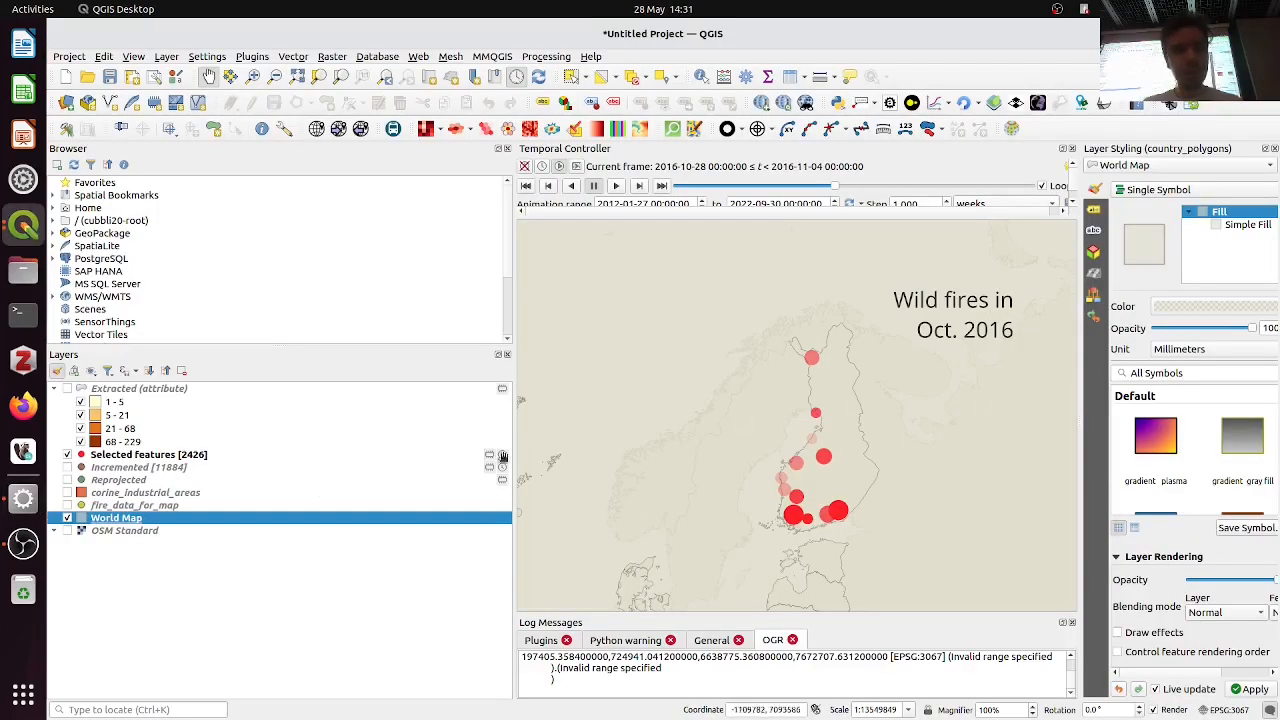
right_click(152, 522)
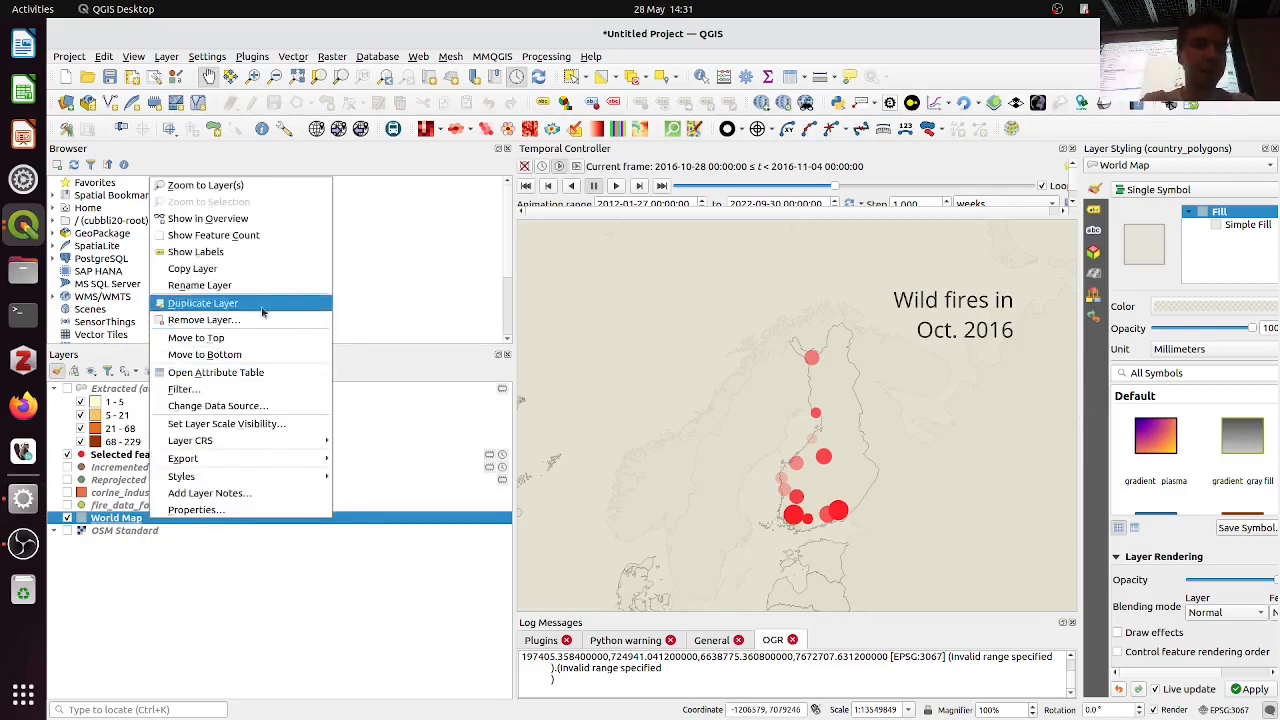
click(232, 392)
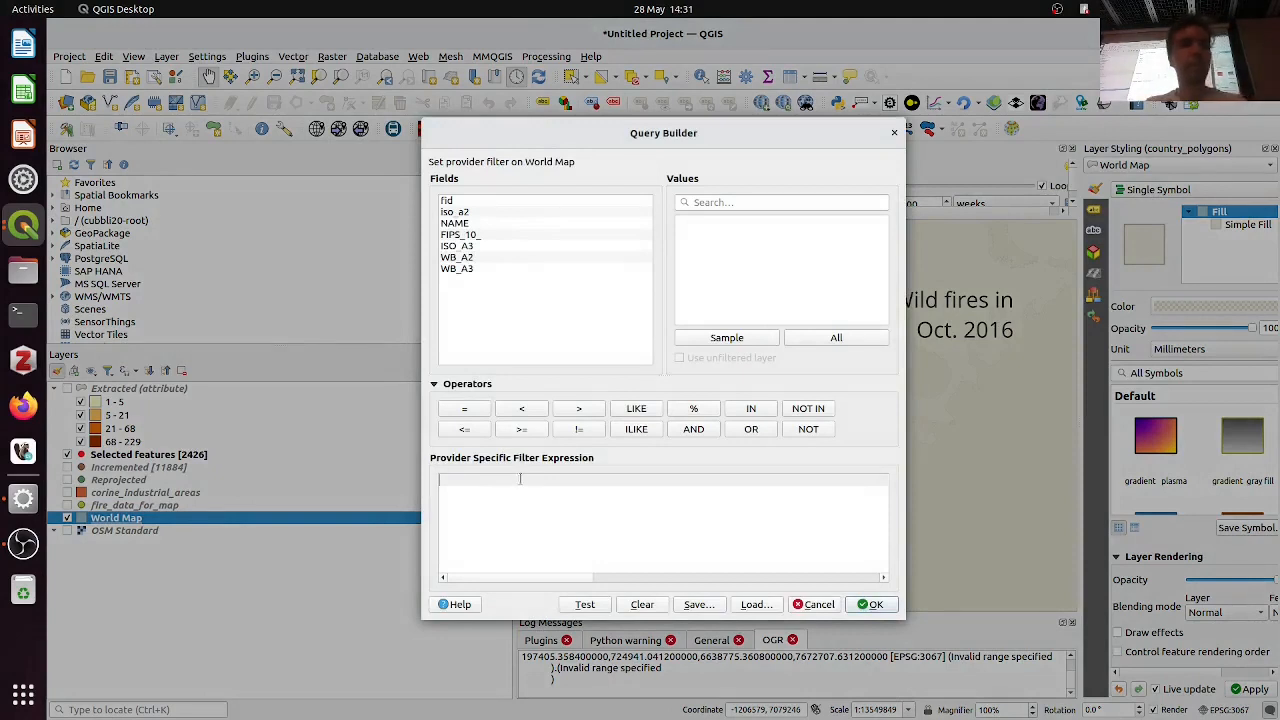
double_click(466, 225)
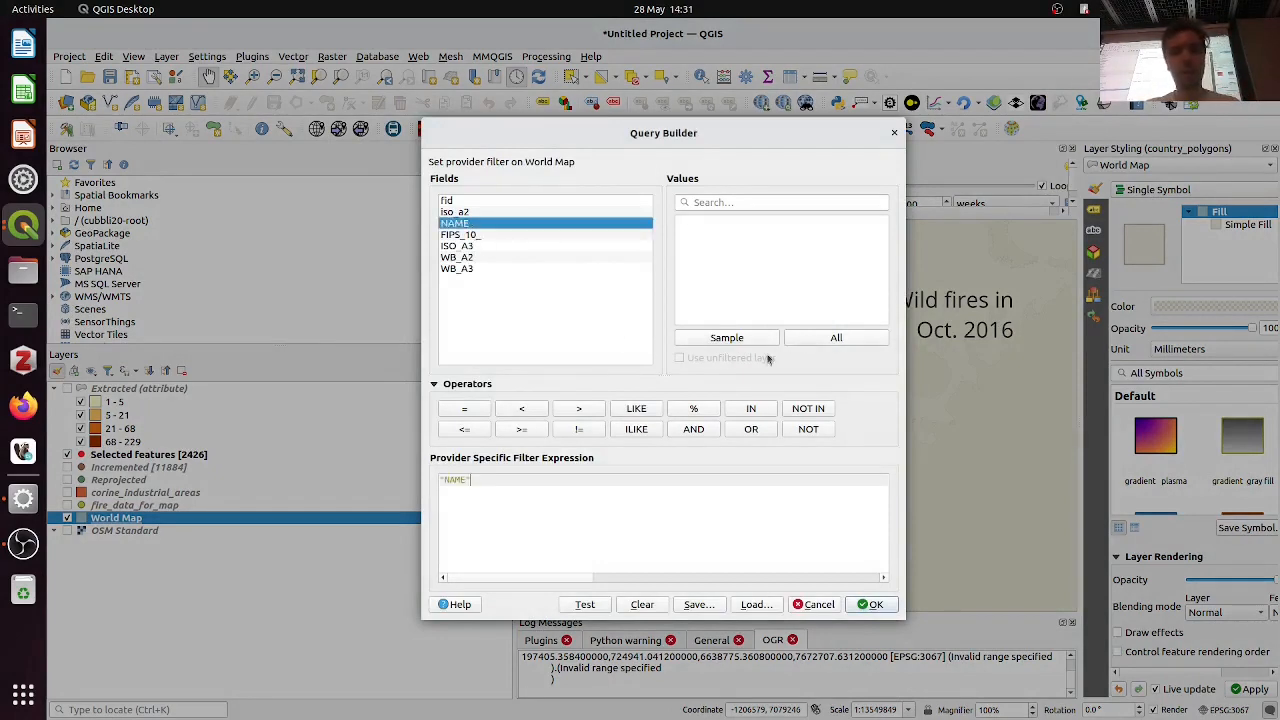
click(815, 339)
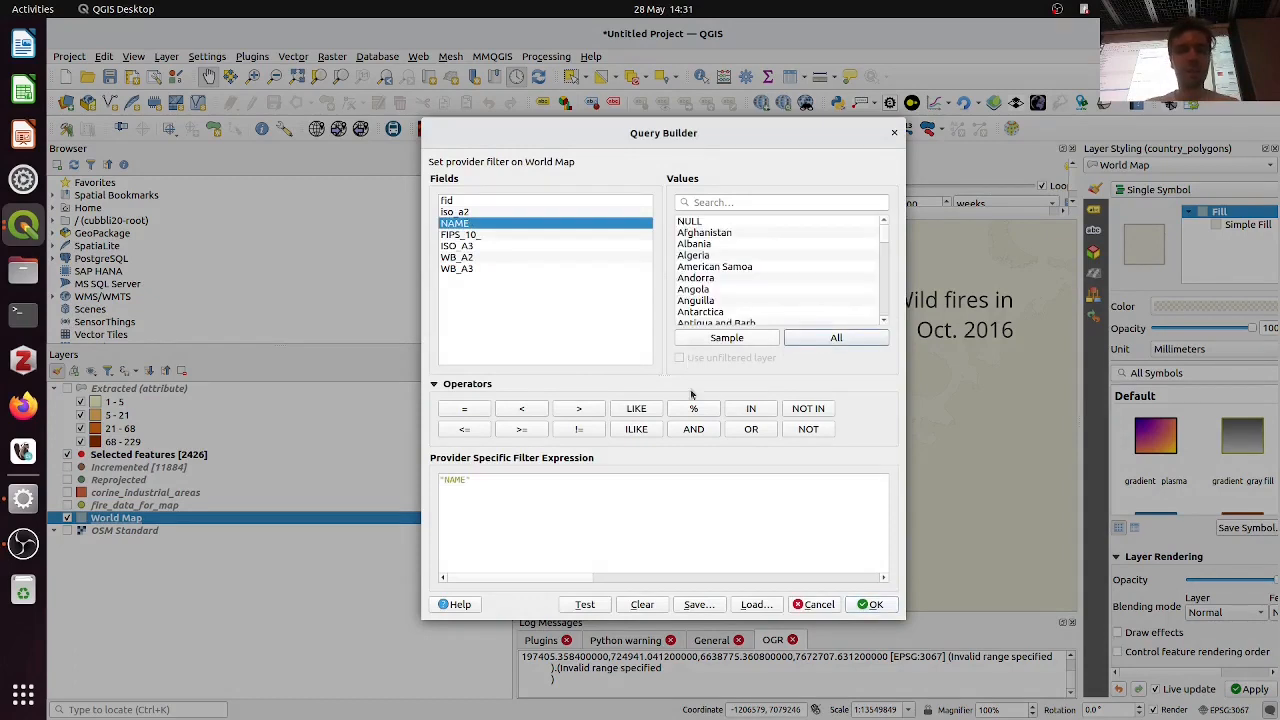
click(594, 489)
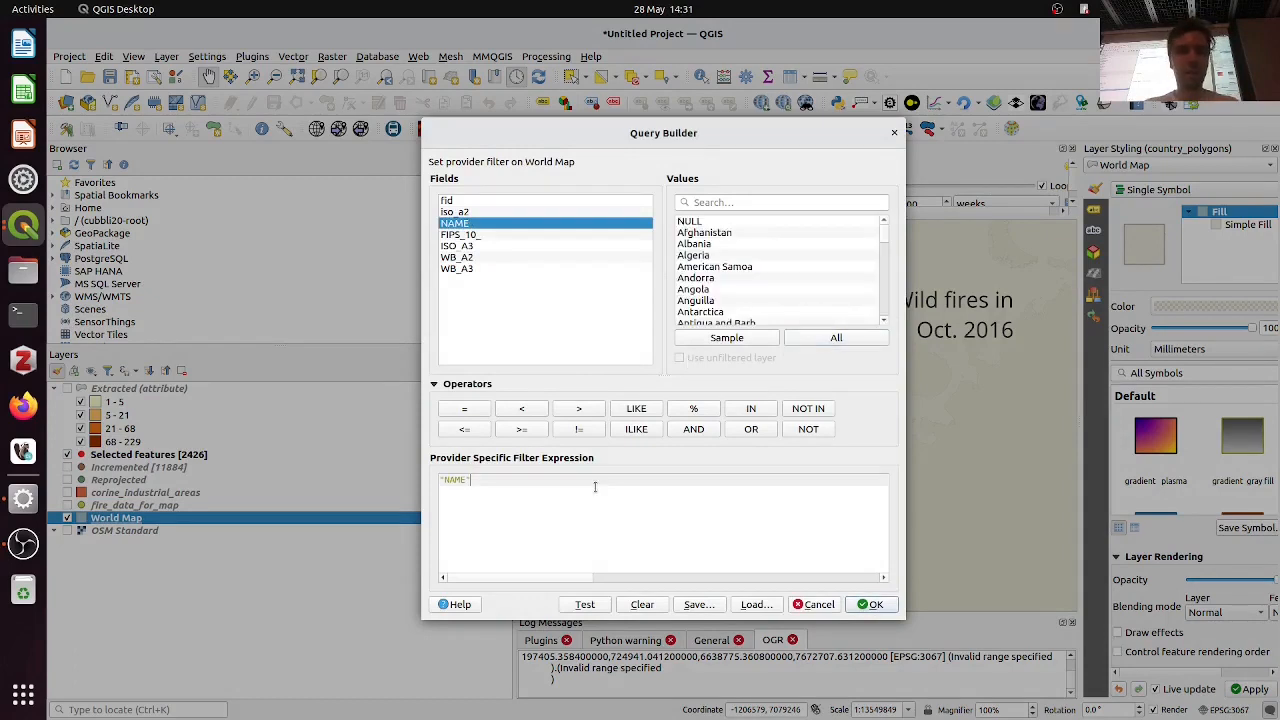
click(714, 200)
text(finla)
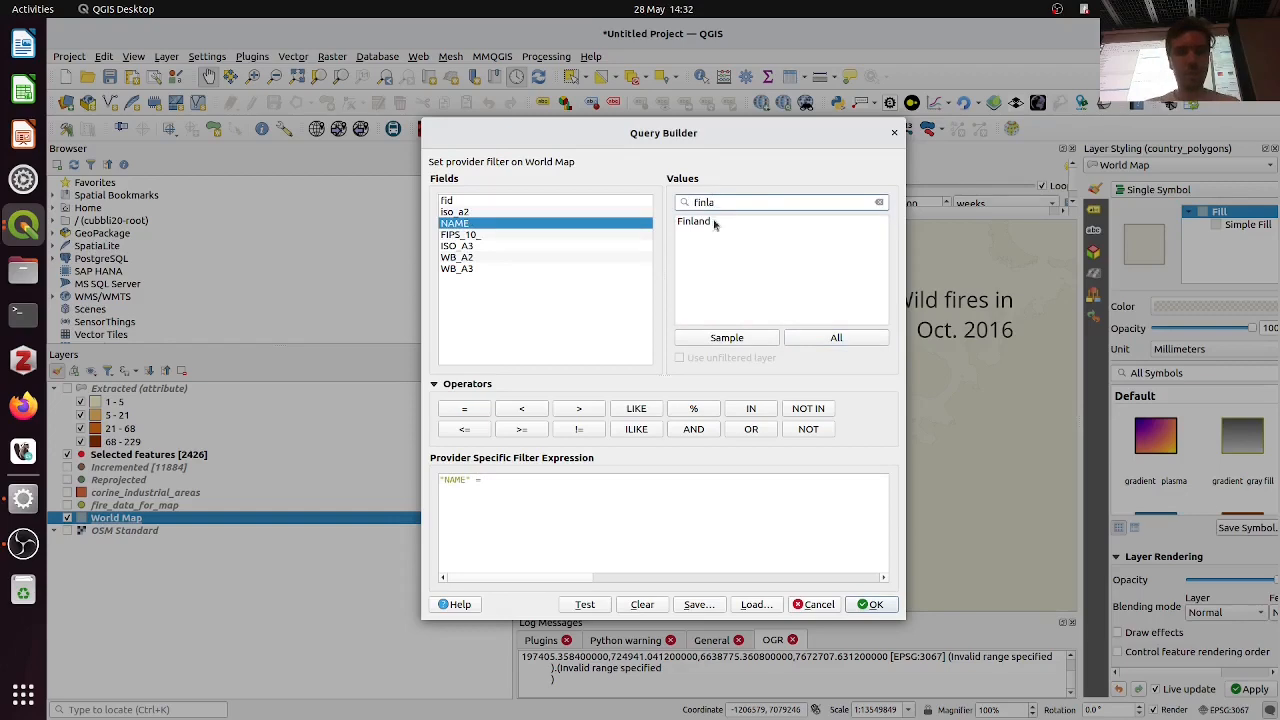
click(714, 224)
double_click(704, 222)
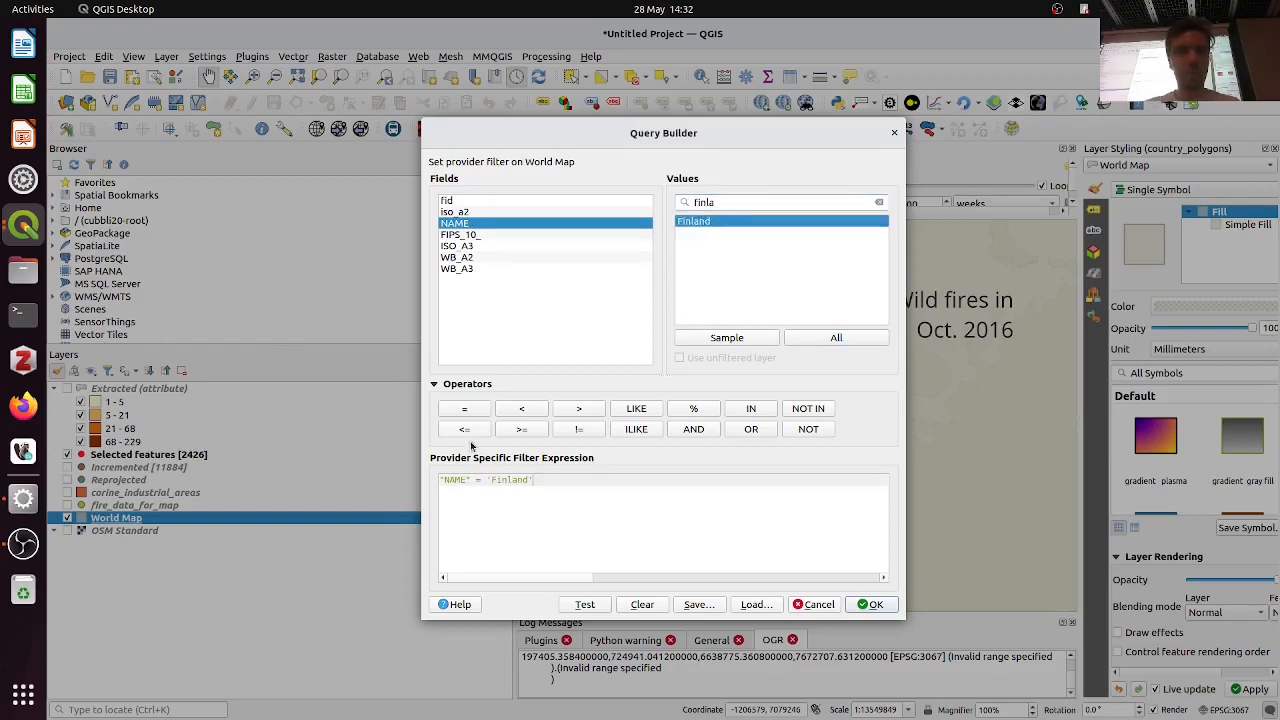
triple_click(540, 482)
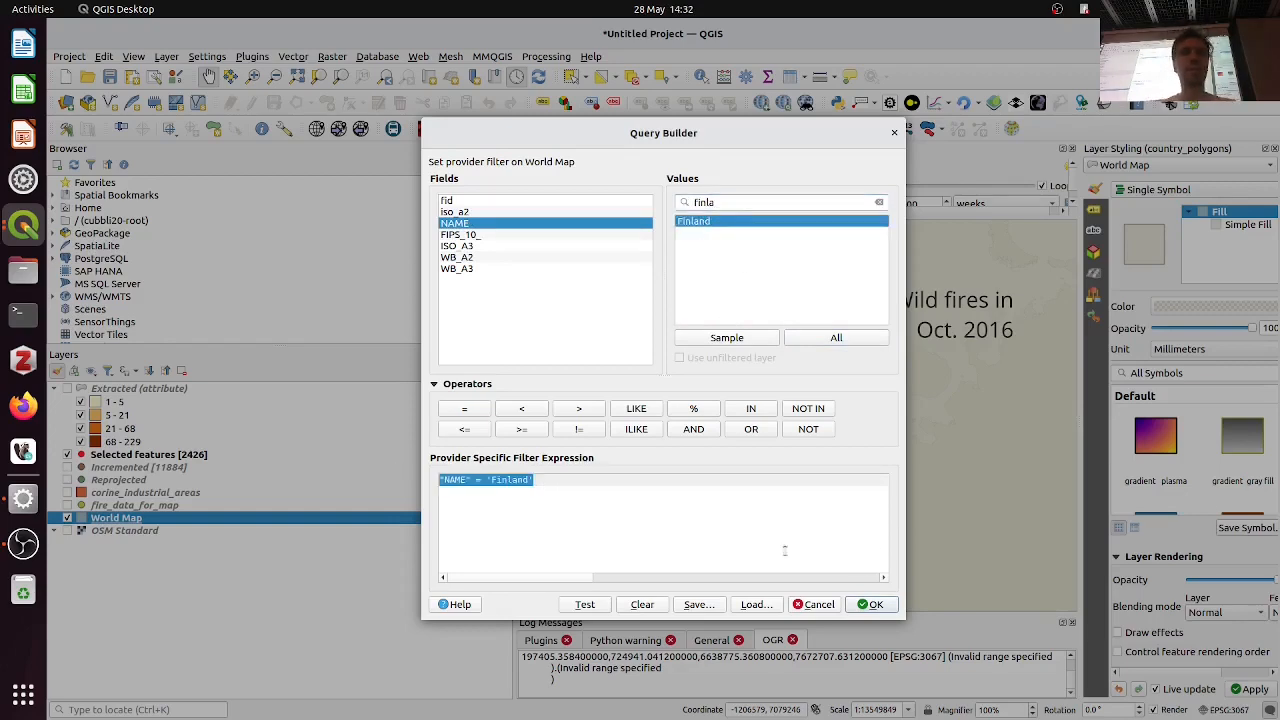
click(870, 604)
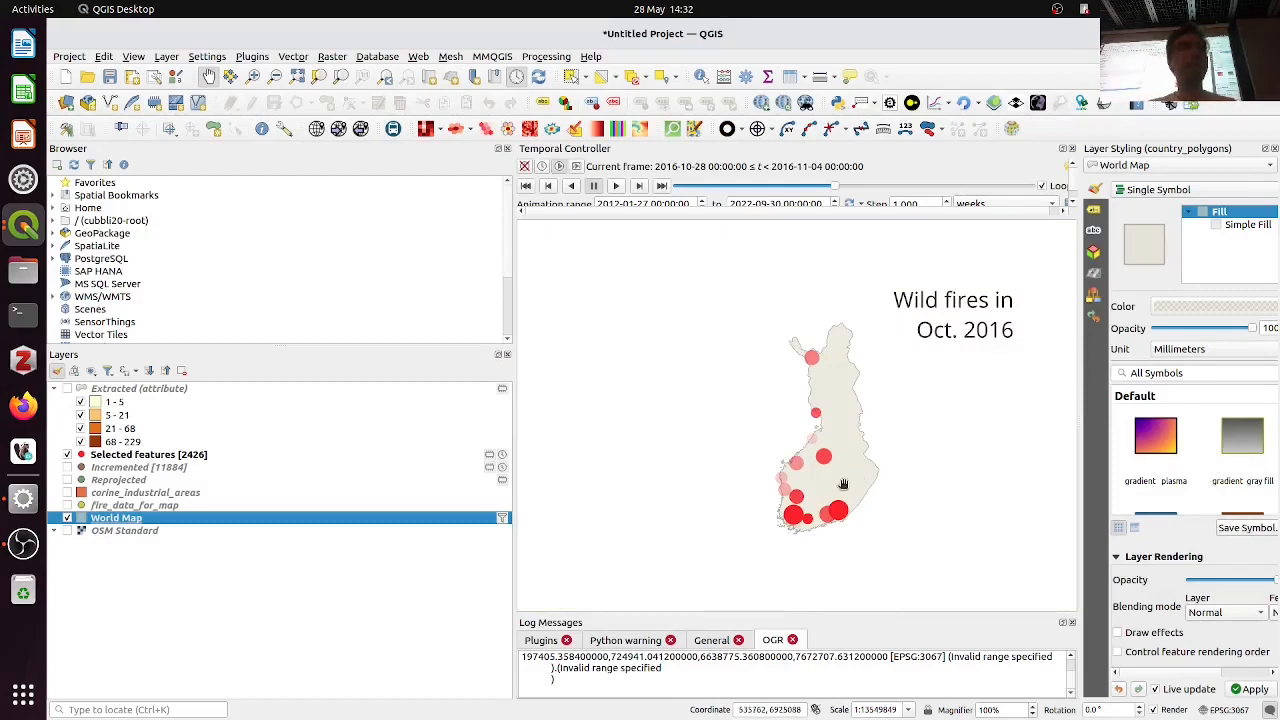
Duplicate the World Map layer and make the copy visible on the map
scroll(850, 507, up, 1)
scroll(787, 447, down, 1)
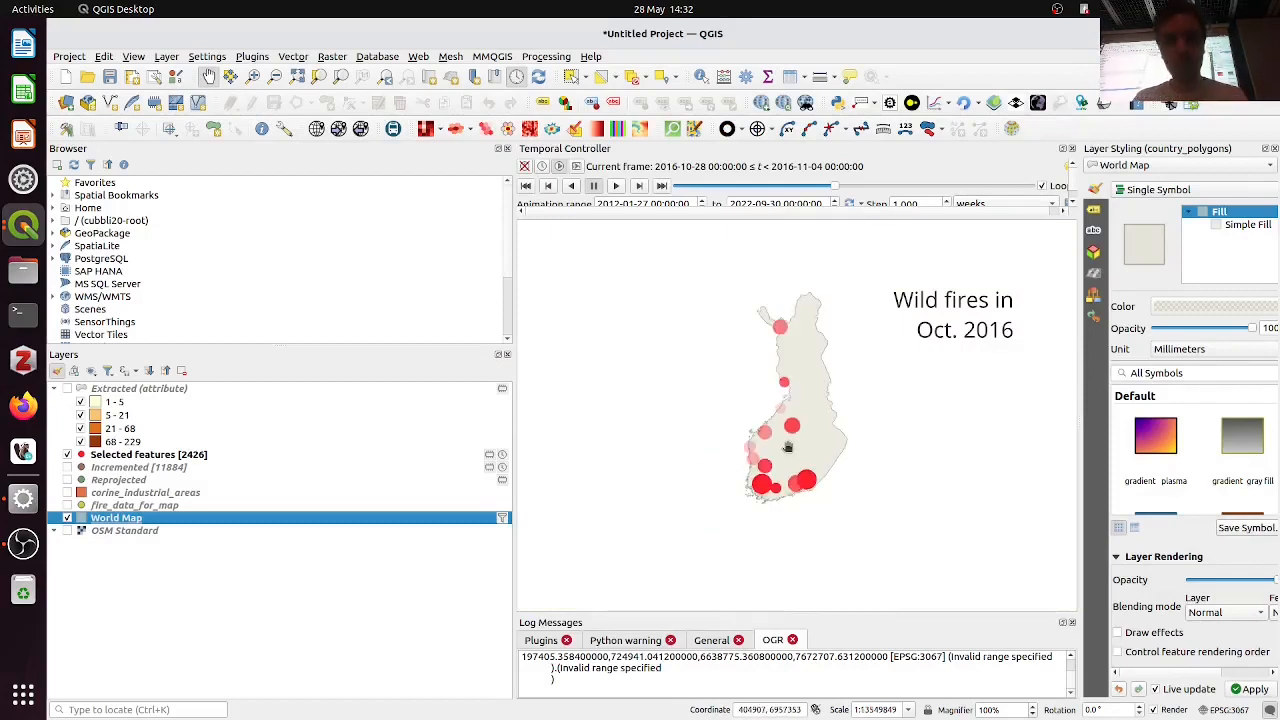
right_click(167, 520)
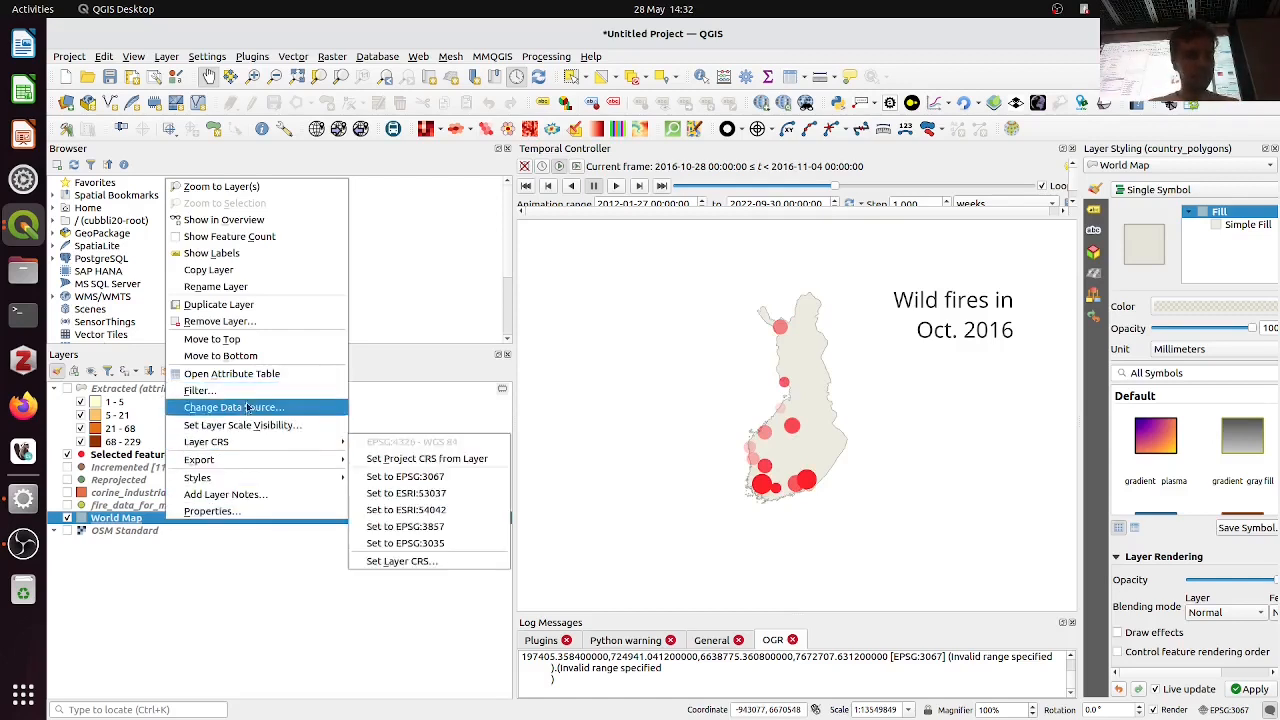
click(218, 304)
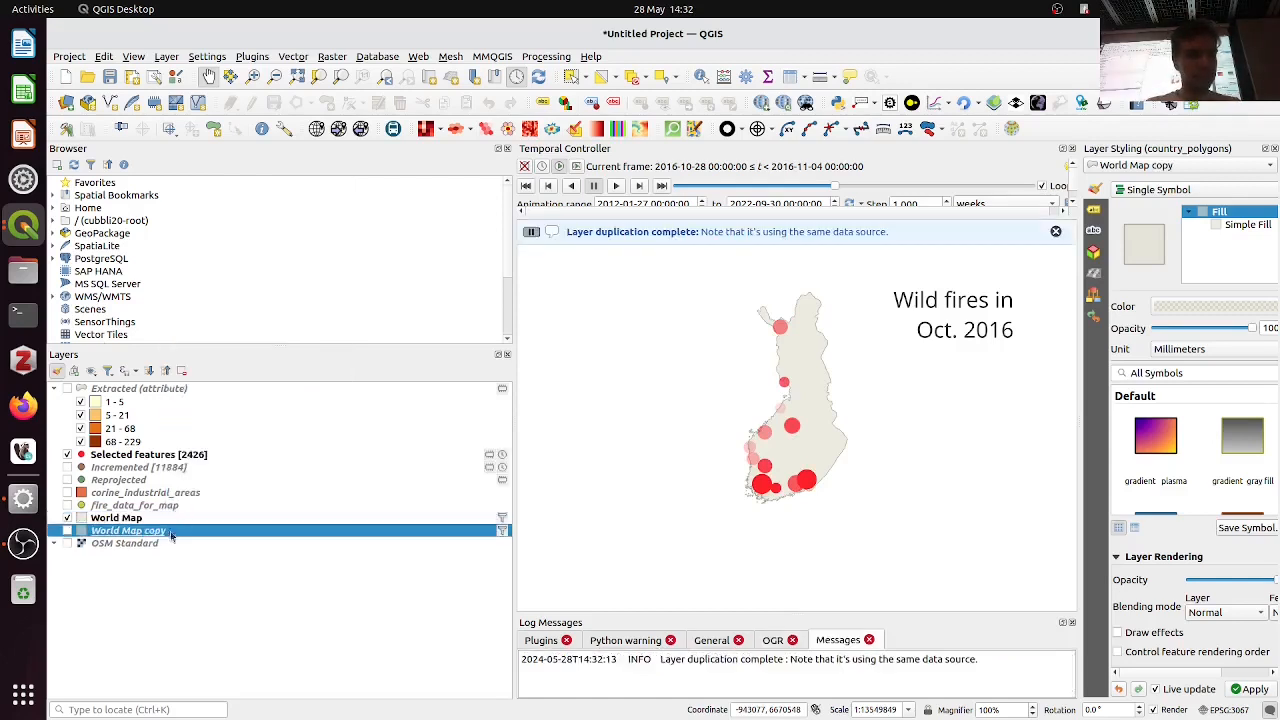
click(67, 531)
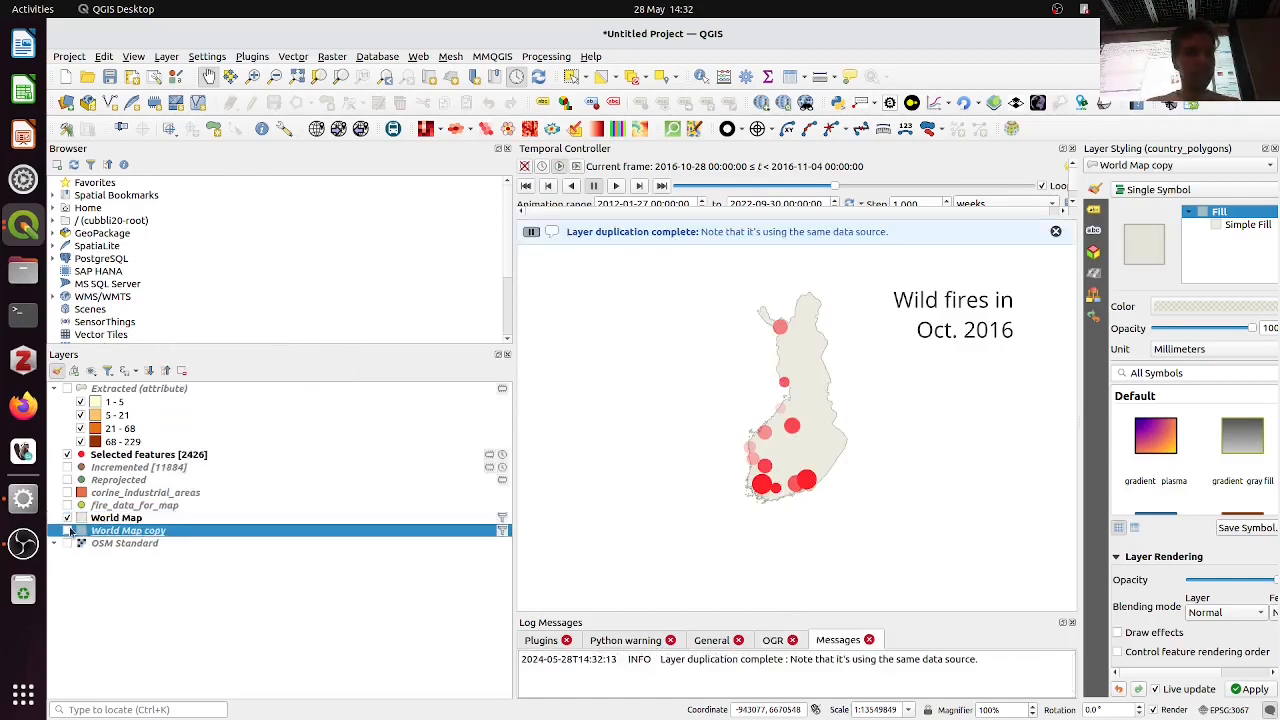
Replace the World Map copy layer's filter with the copied expression "NAME" IN ('Russia','Sweden','Norway', 'Estonia')
click(502, 531)
drag(553, 481, 483, 480)
key(ctrl+a)
key(ctrl+v)
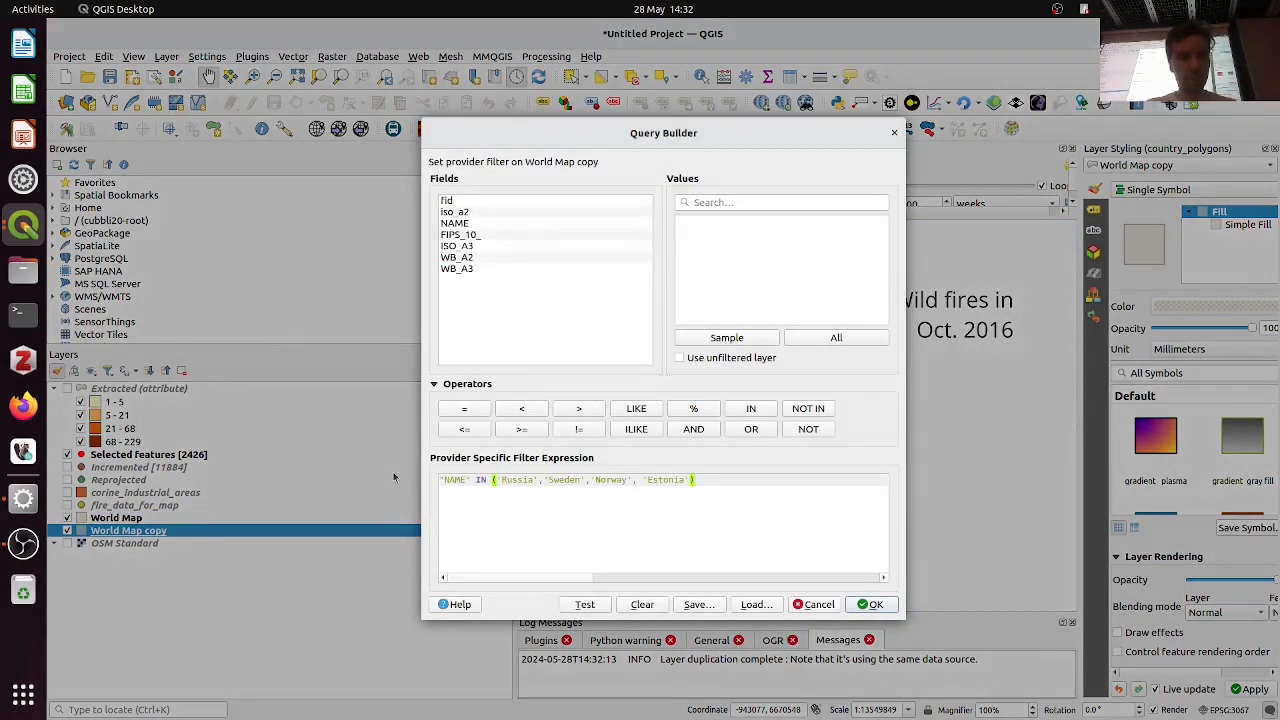
drag(442, 480, 710, 478)
click(731, 478)
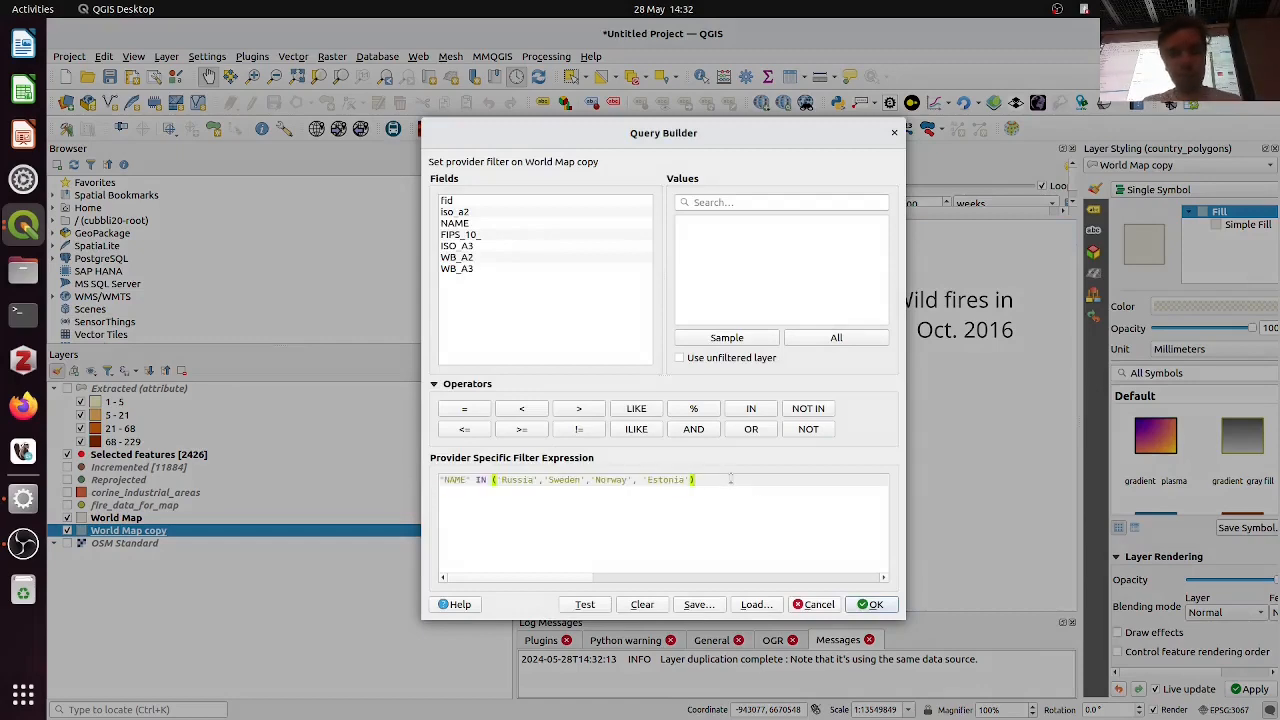
click(874, 604)
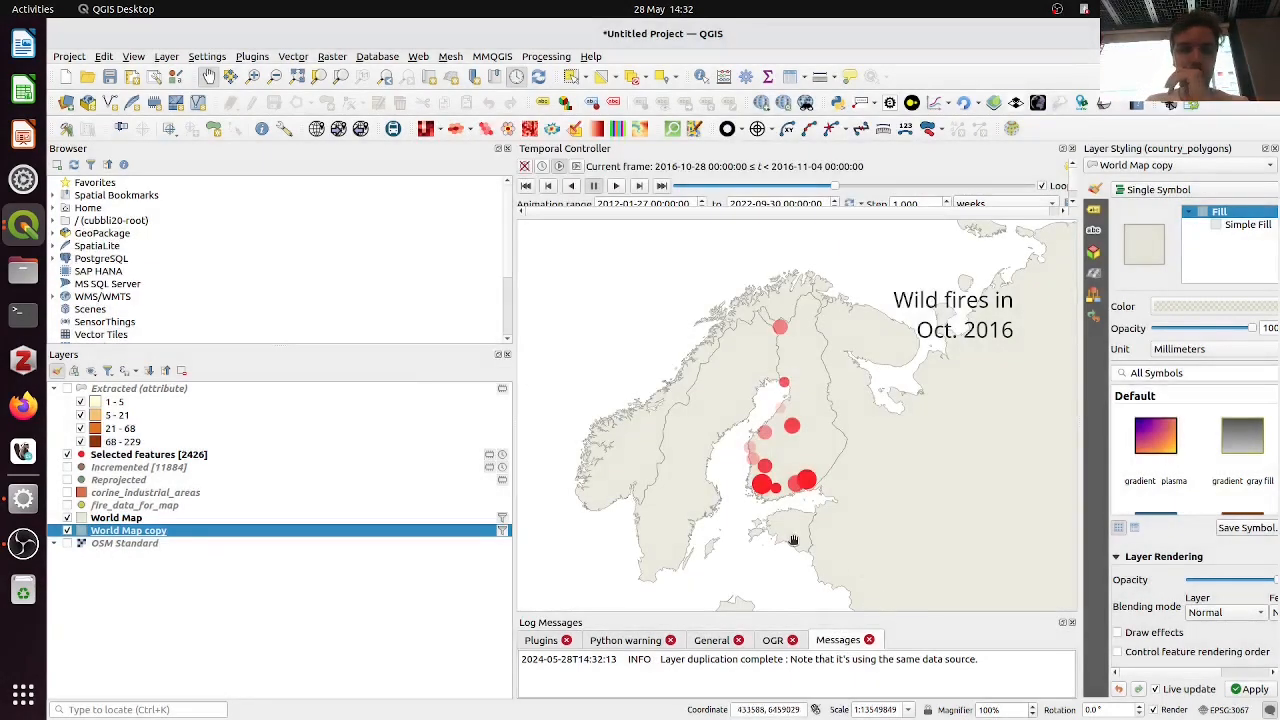
Change the fill color of the World Map copy layer to a very light, near-white grey
scroll(806, 428, up, 1)
drag(806, 426, 816, 440)
scroll(806, 438, down, 1)
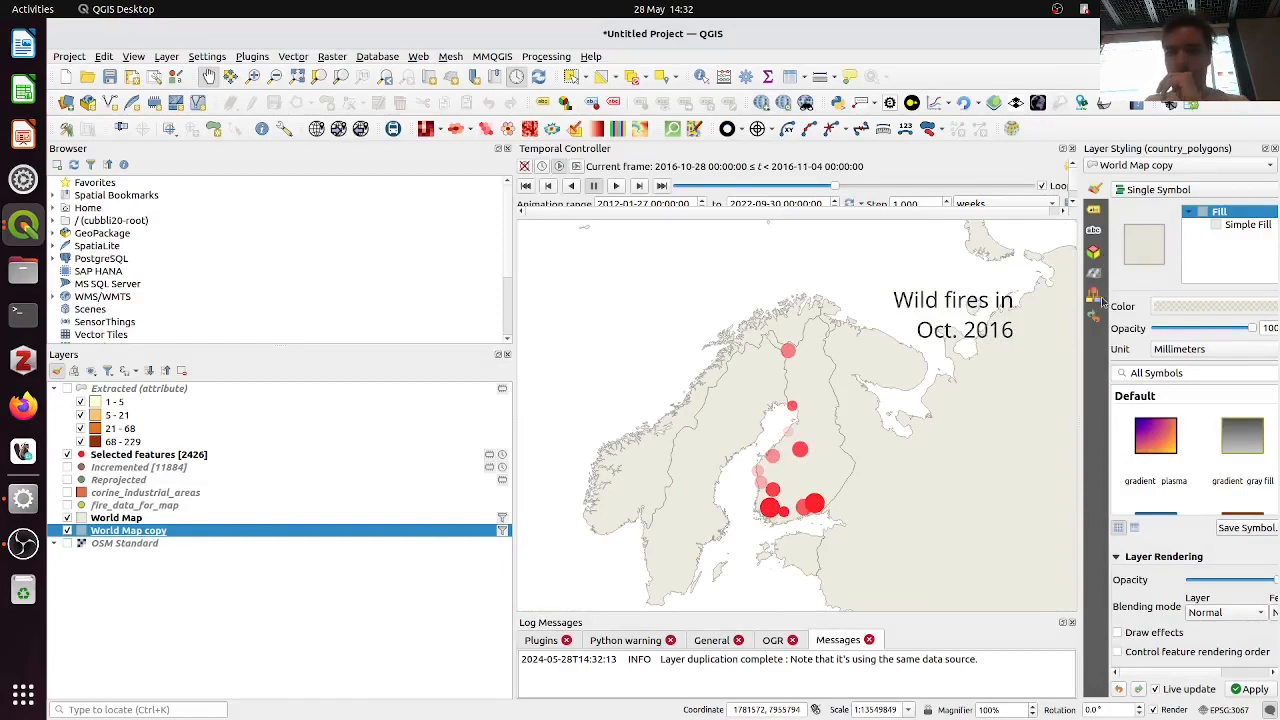
drag(1078, 290, 918, 290)
click(1267, 307)
drag(1047, 413, 1057, 425)
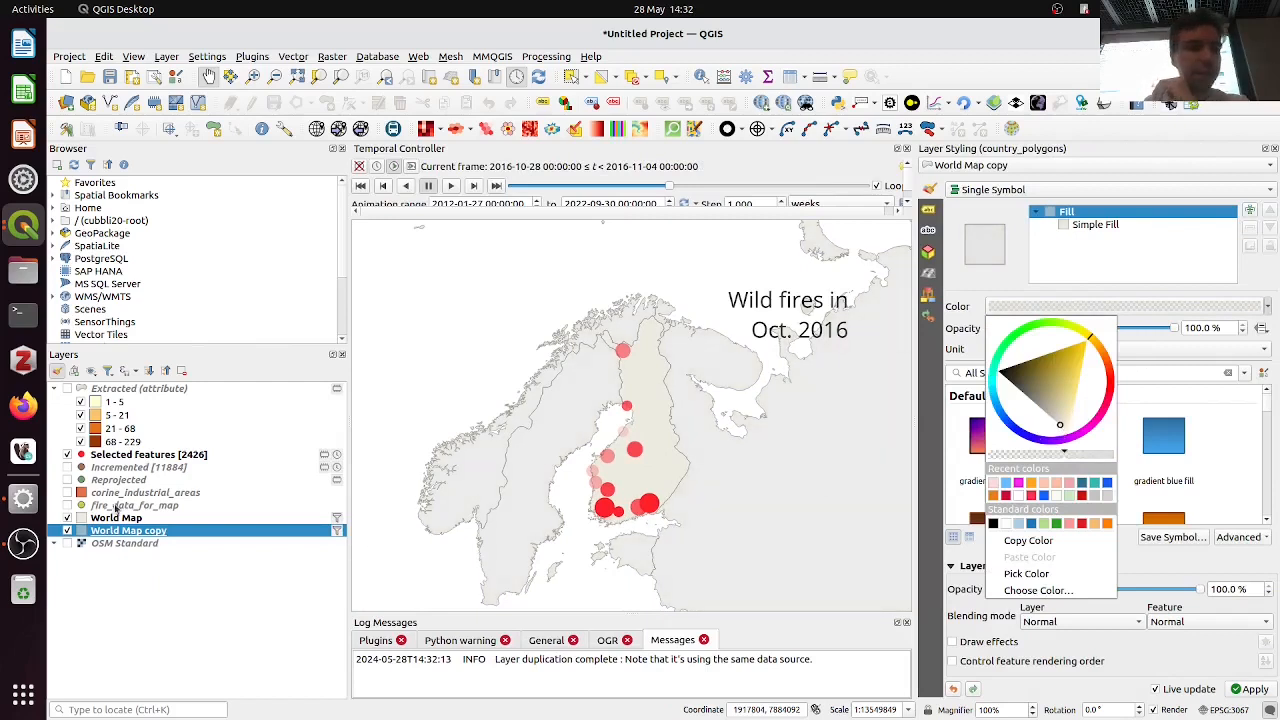
key(Escape)
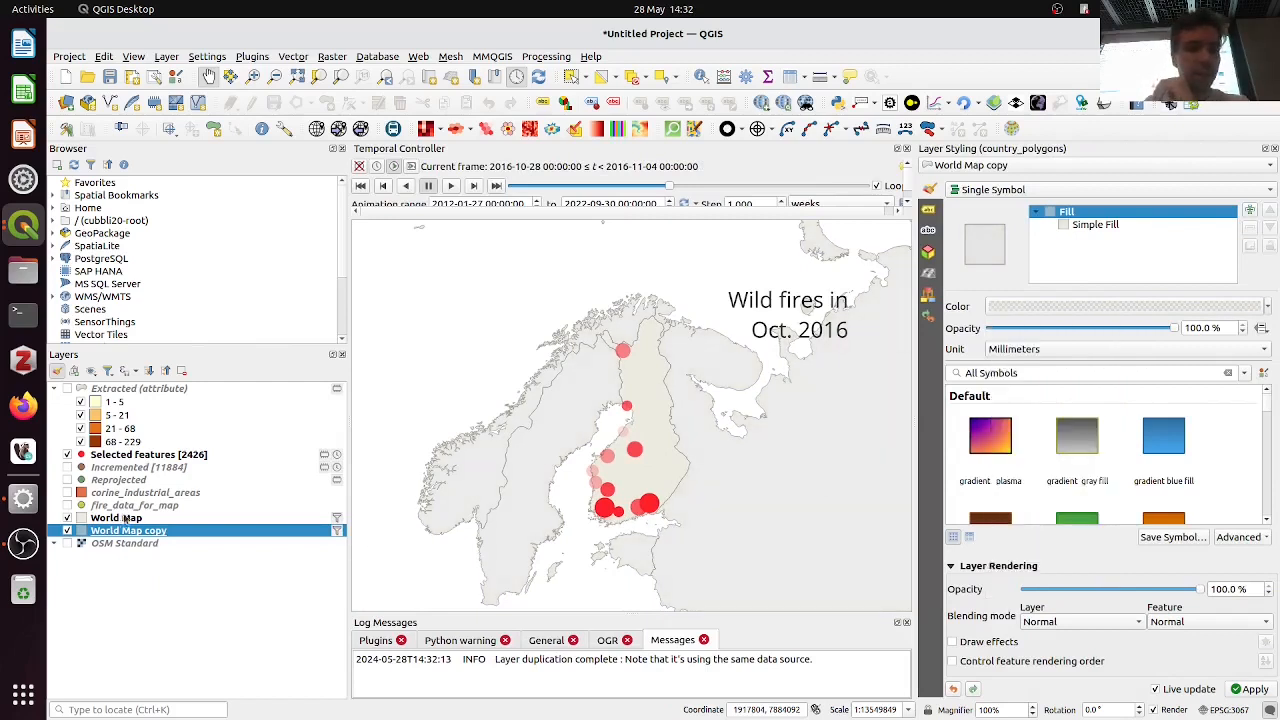
click(1267, 307)
click(1047, 416)
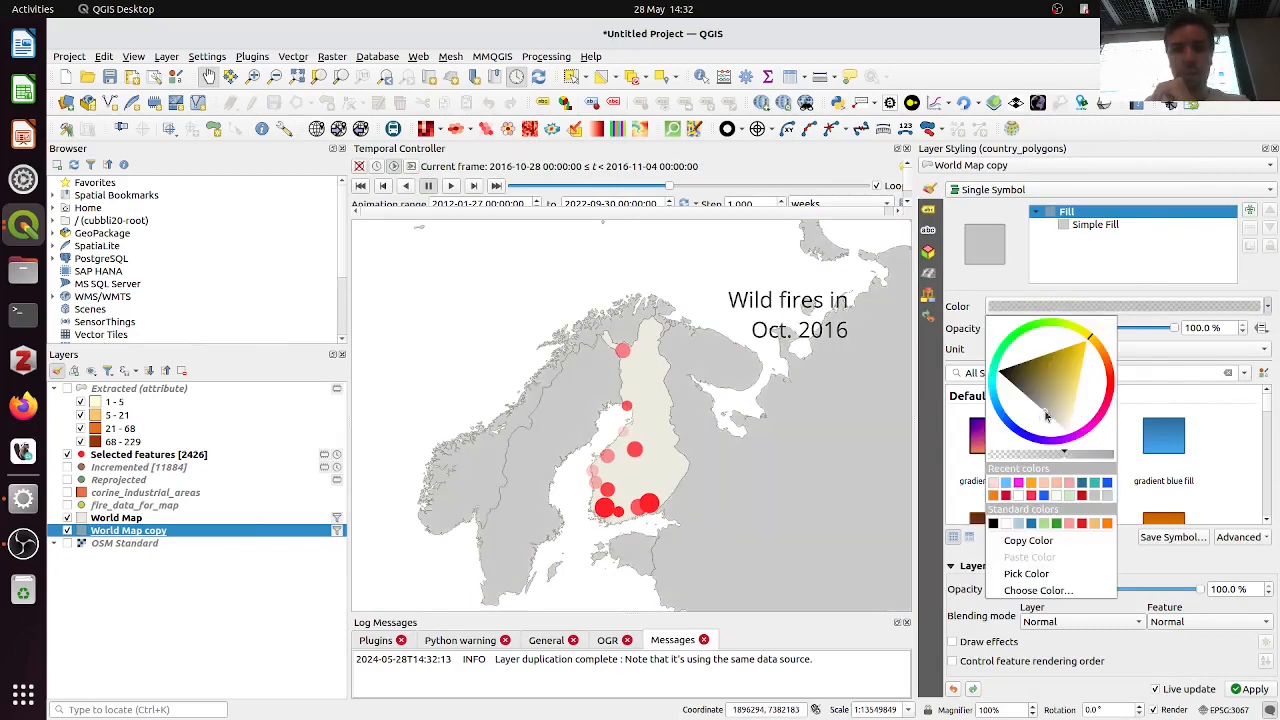
click(1066, 431)
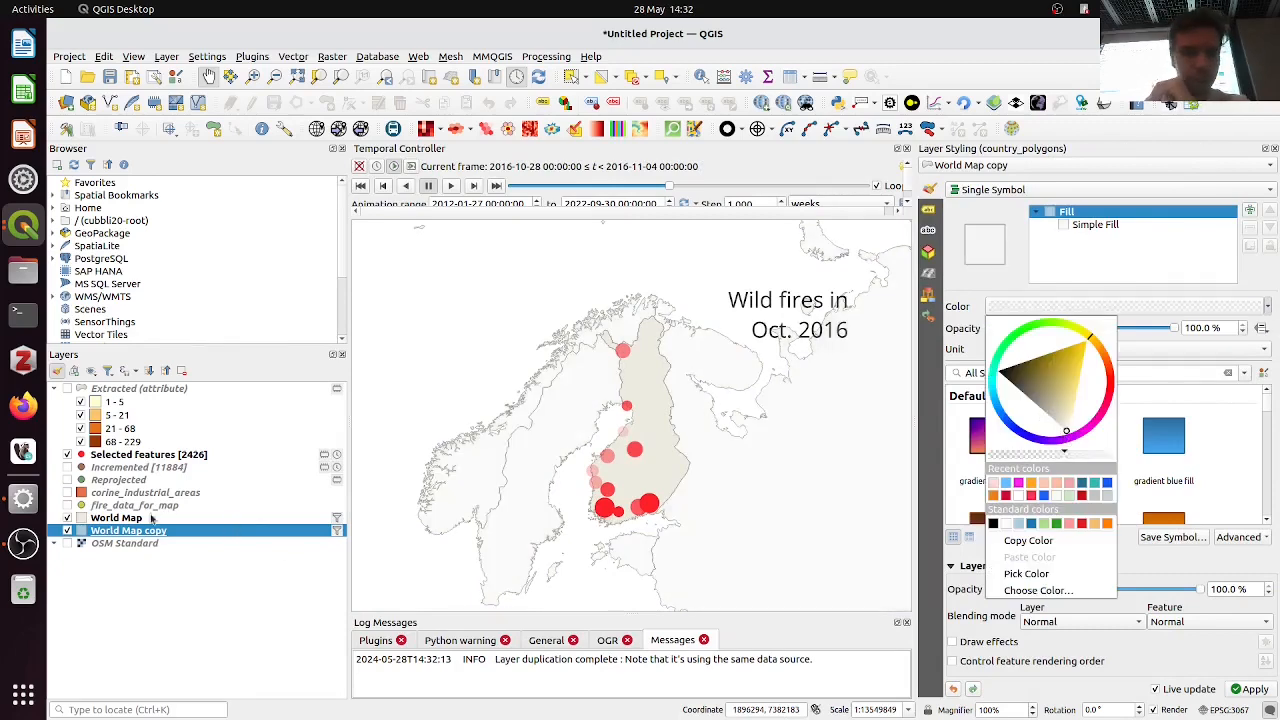
Change the fill color of the World Map layer showing Finland to a darker grey
click(152, 518)
click(152, 518)
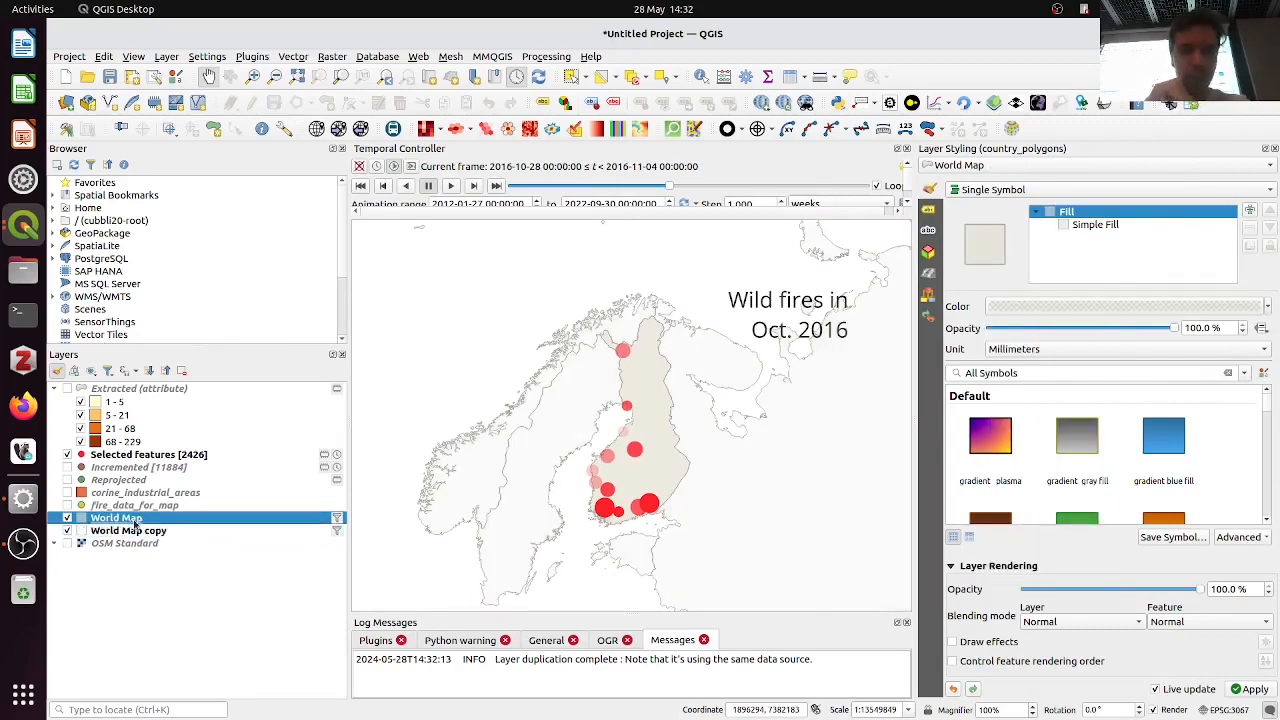
click(1268, 309)
click(1046, 412)
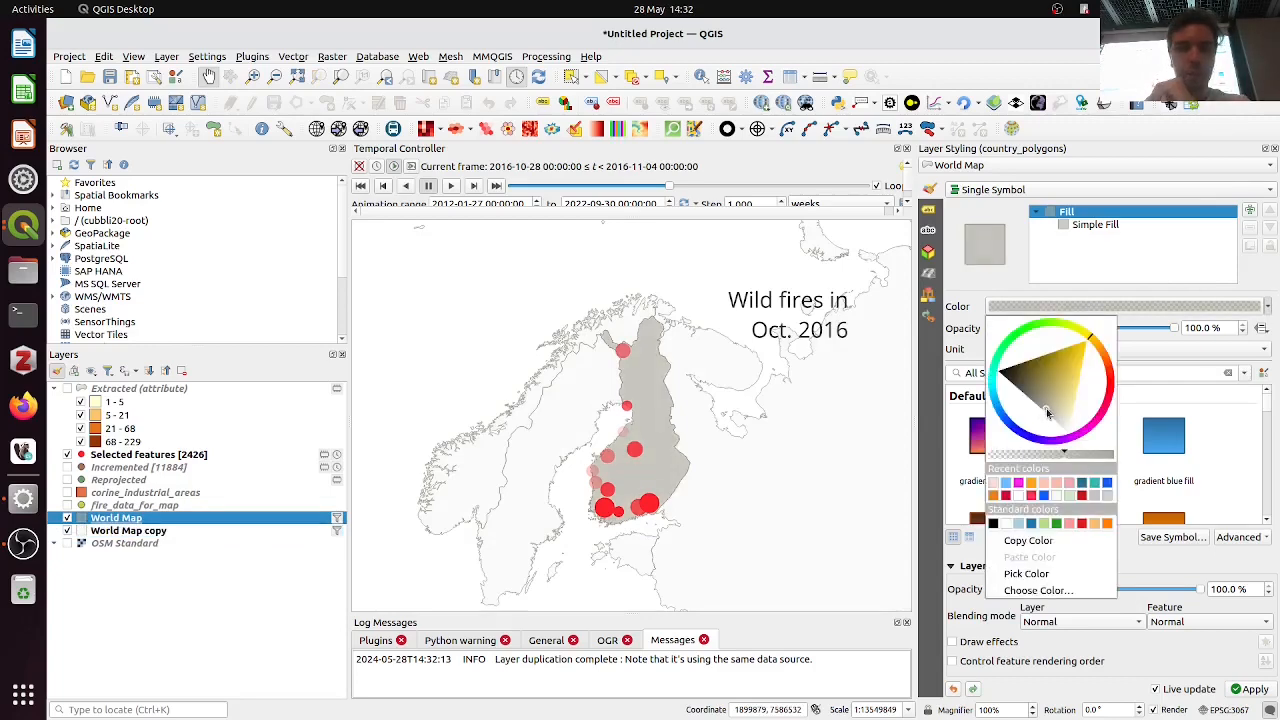
Switch to the notebook in Firefox, examine the example wildfire animation and the export instructions, and return to QGIS
key(alt+Tab)
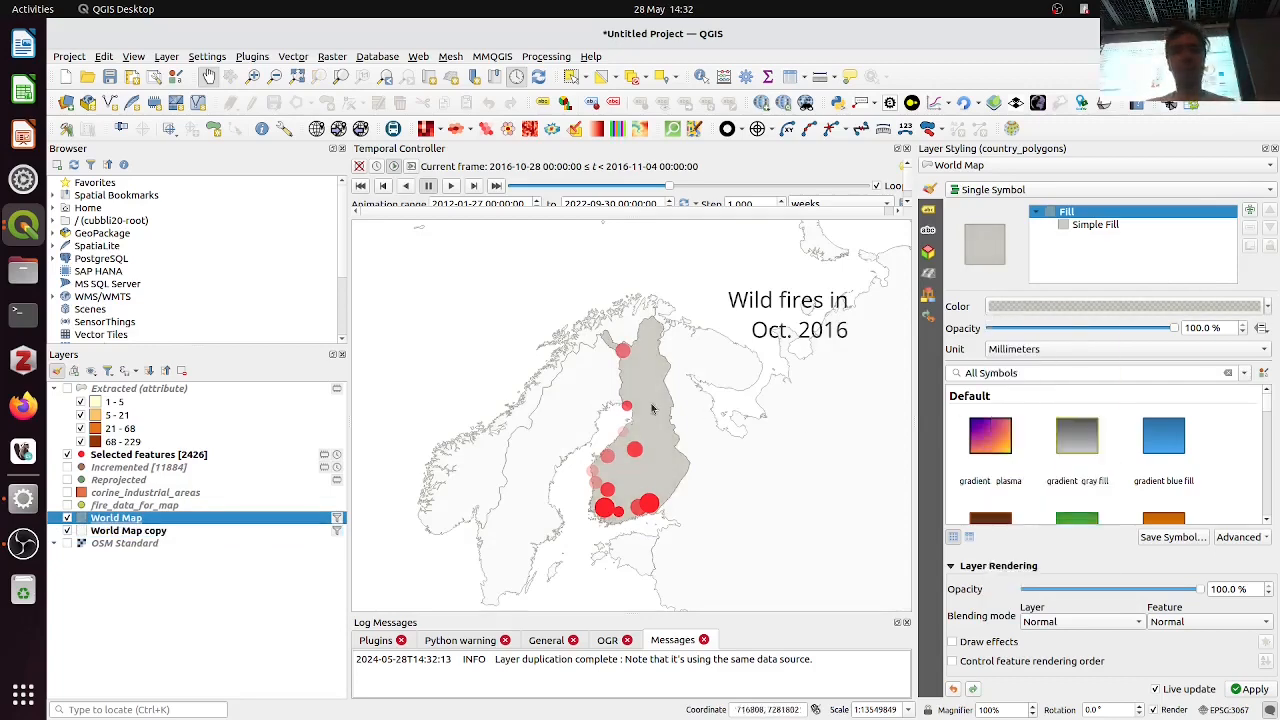
scroll(907, 503, down, 10)
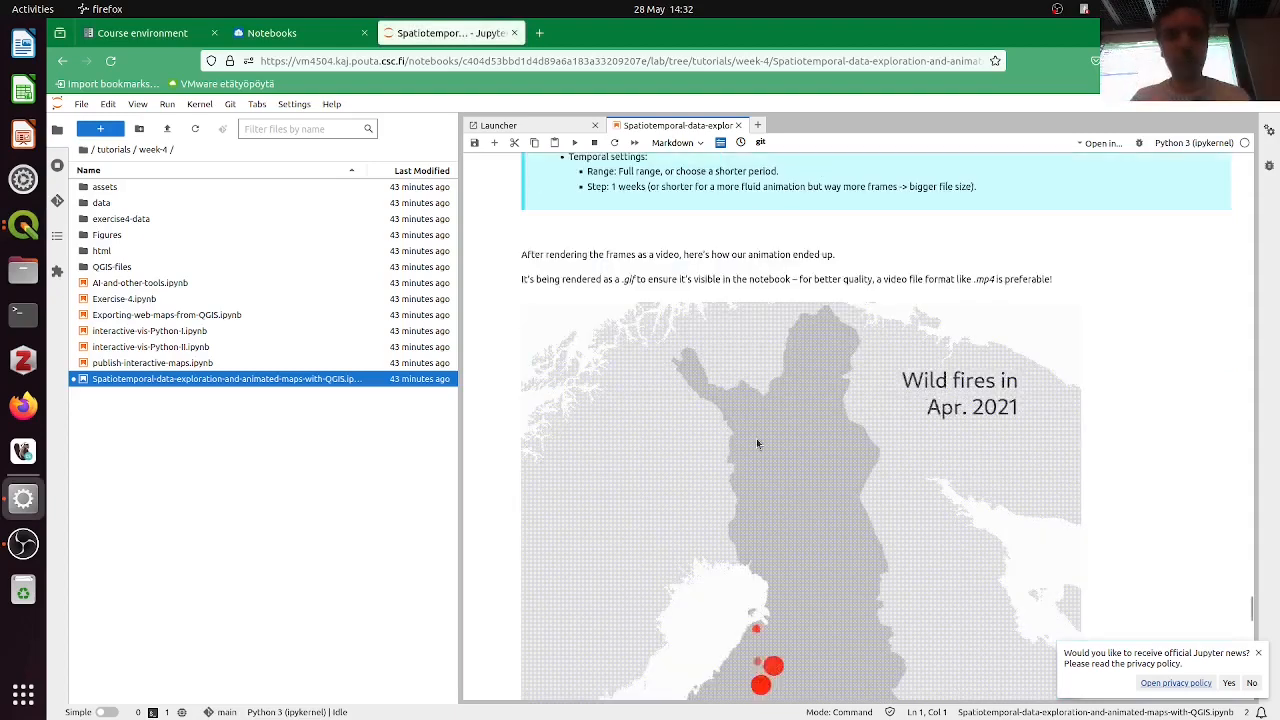
scroll(757, 442, down, 3)
scroll(757, 442, up, 5)
scroll(757, 442, up, 5)
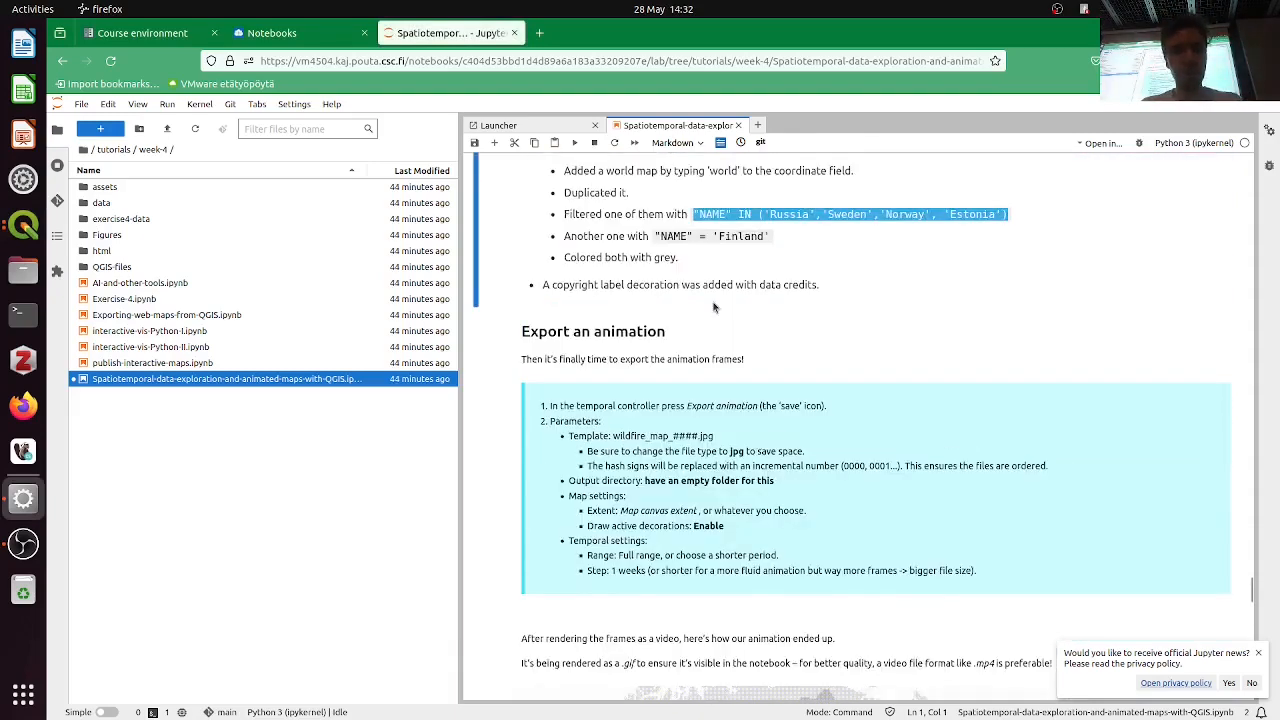
key(alt+Tab)
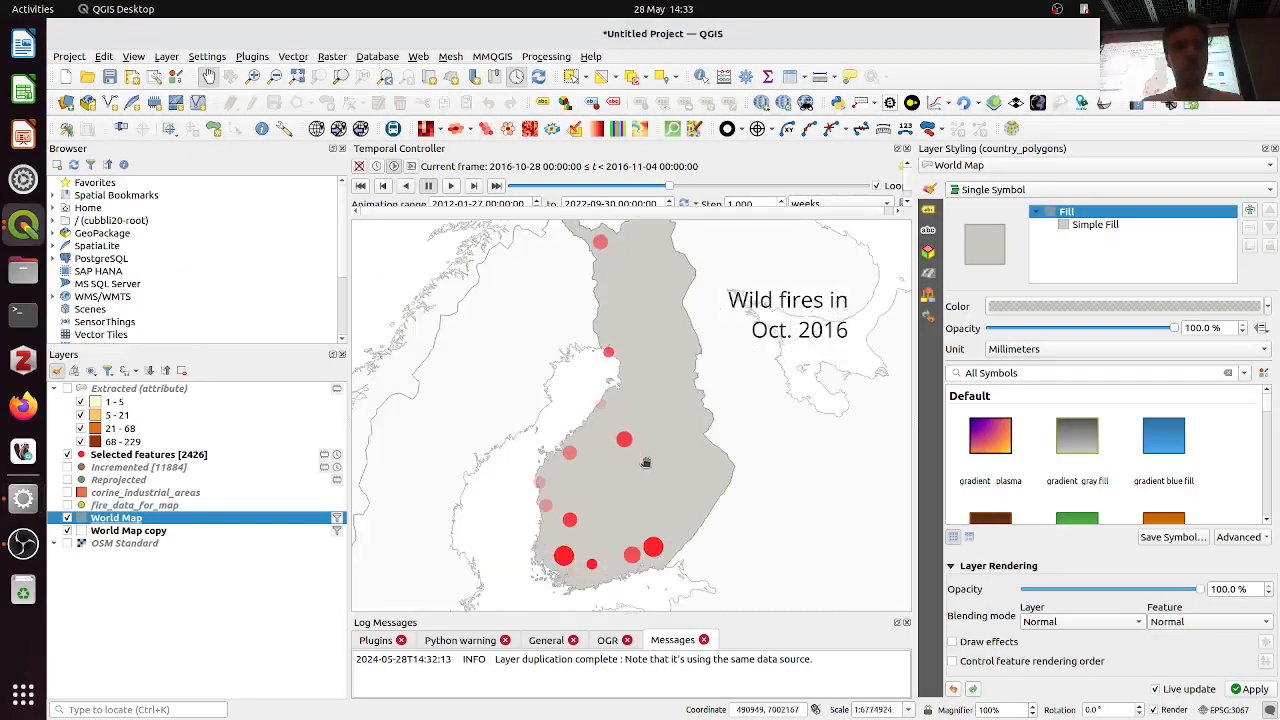
Frame the map canvas on the whole of Finland and play the temporal animation to preview it
scroll(663, 406, down, 1)
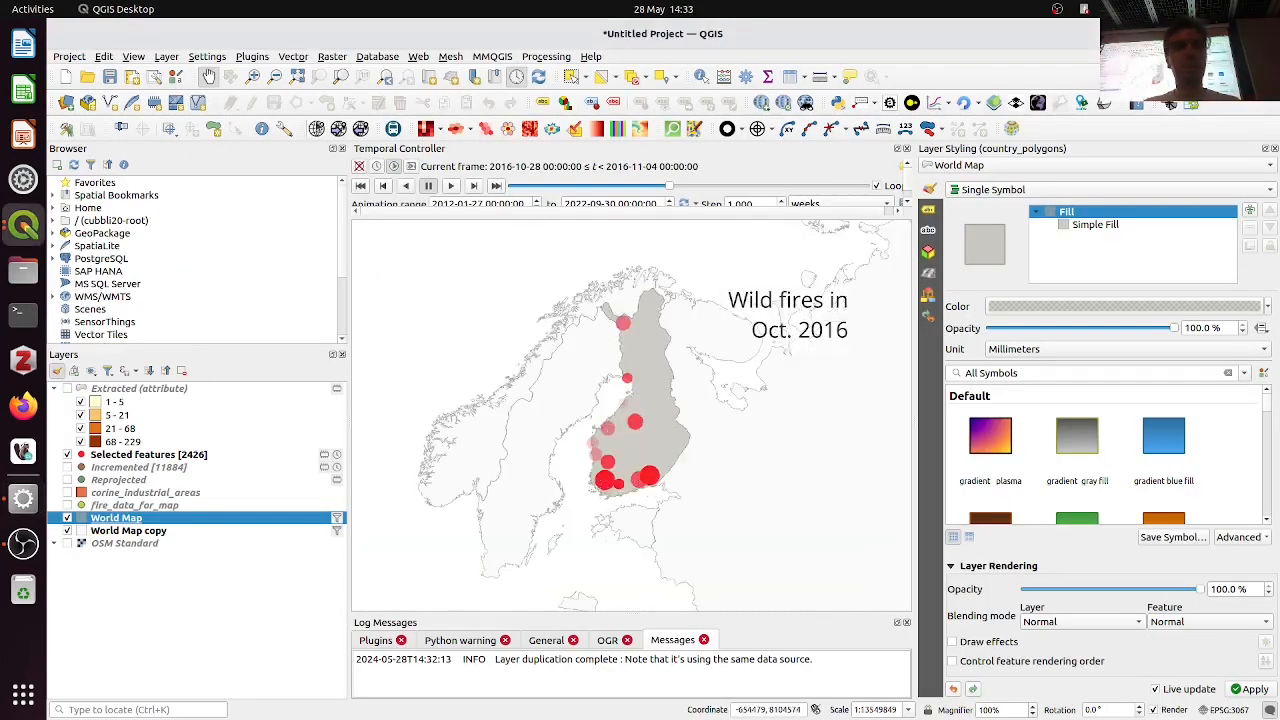
click(253, 76)
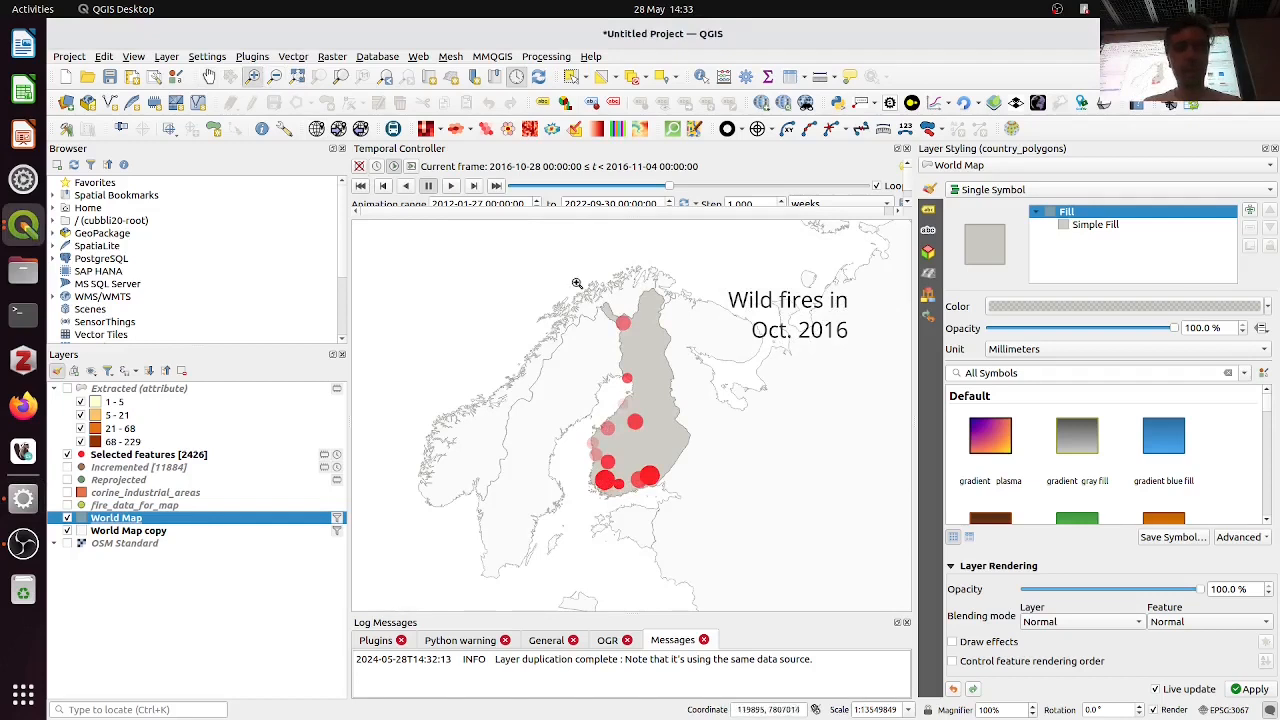
drag(577, 283, 731, 522)
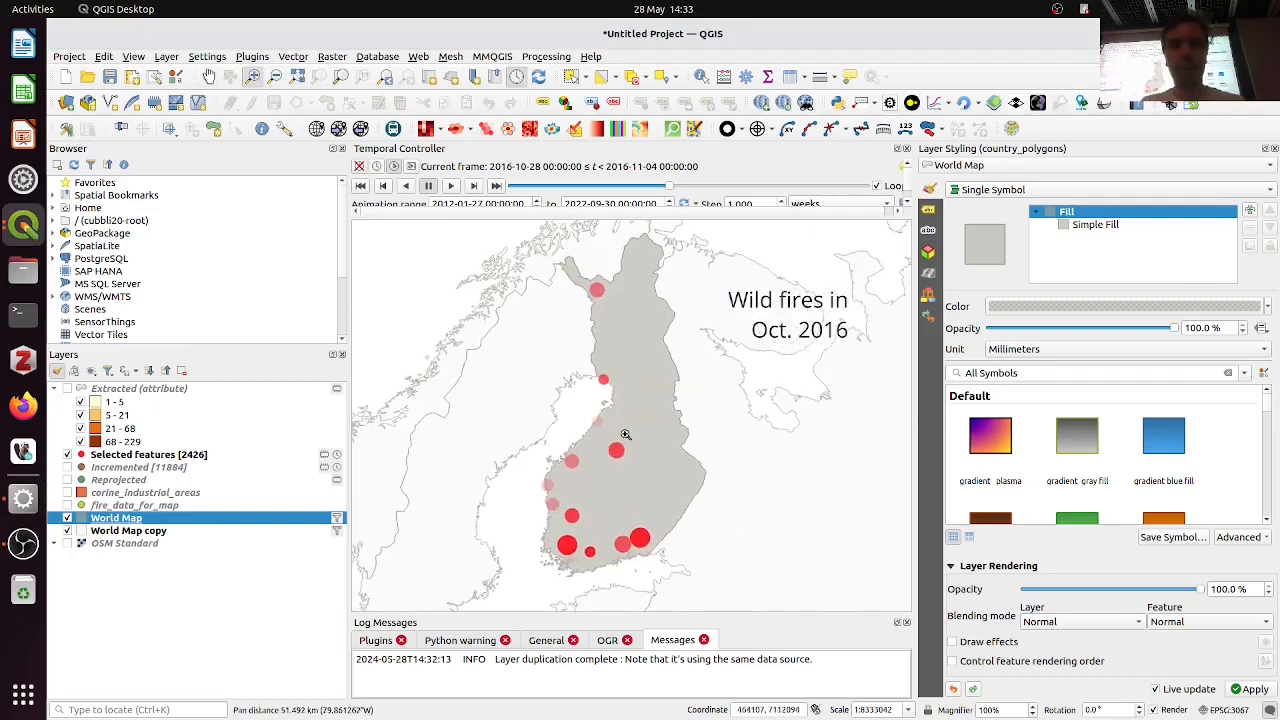
click(451, 187)
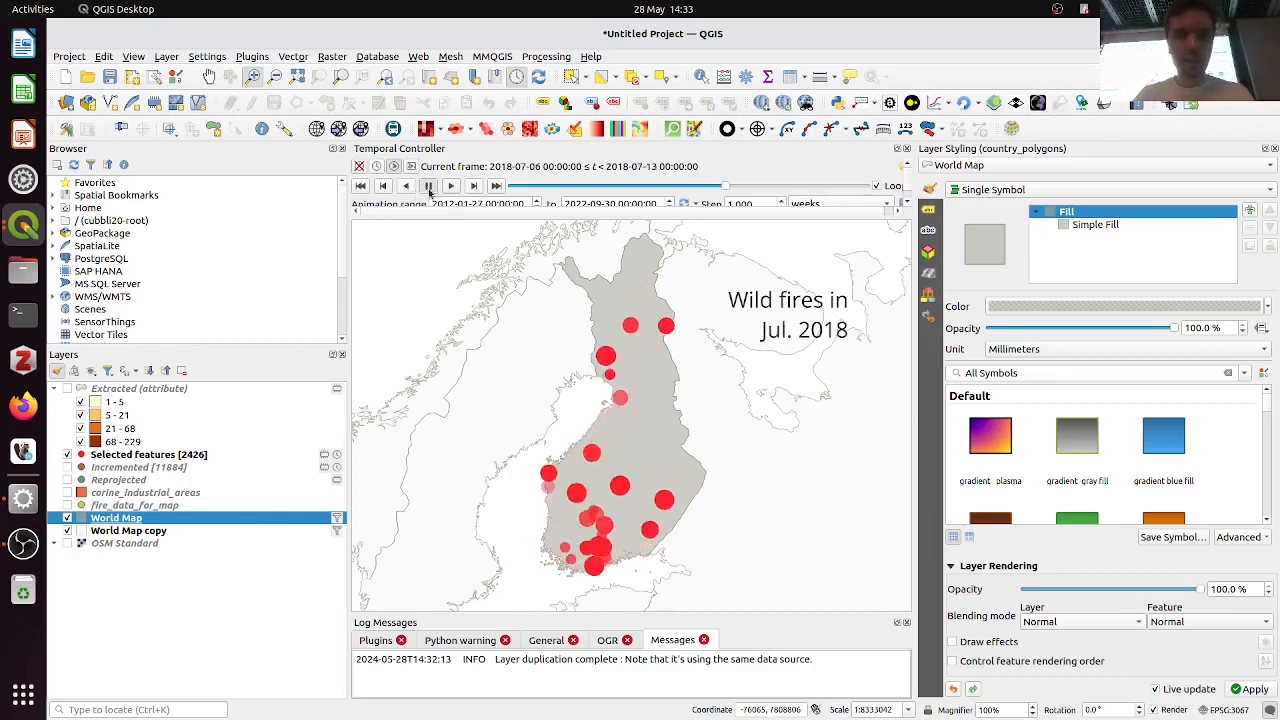
Switch to the notebook in Firefox, read the parameters under Export an animation, and return to QGIS
key(alt+Tab)
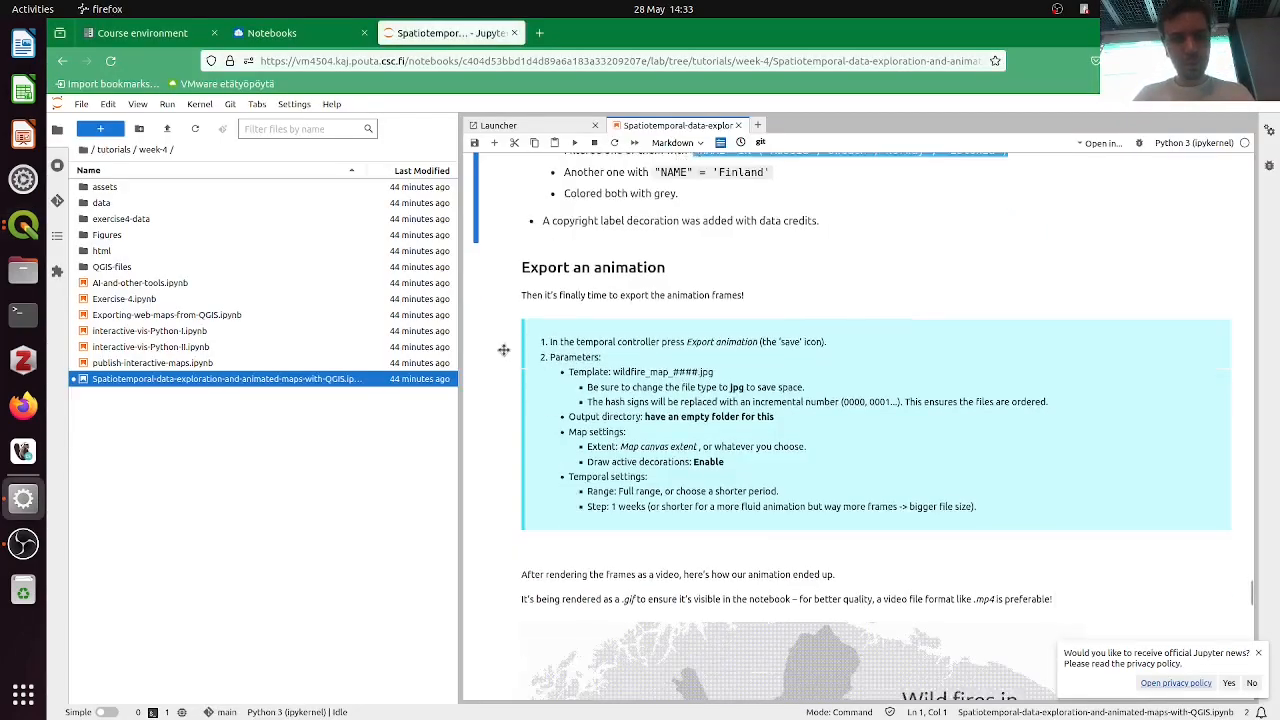
scroll(504, 349, down, 1)
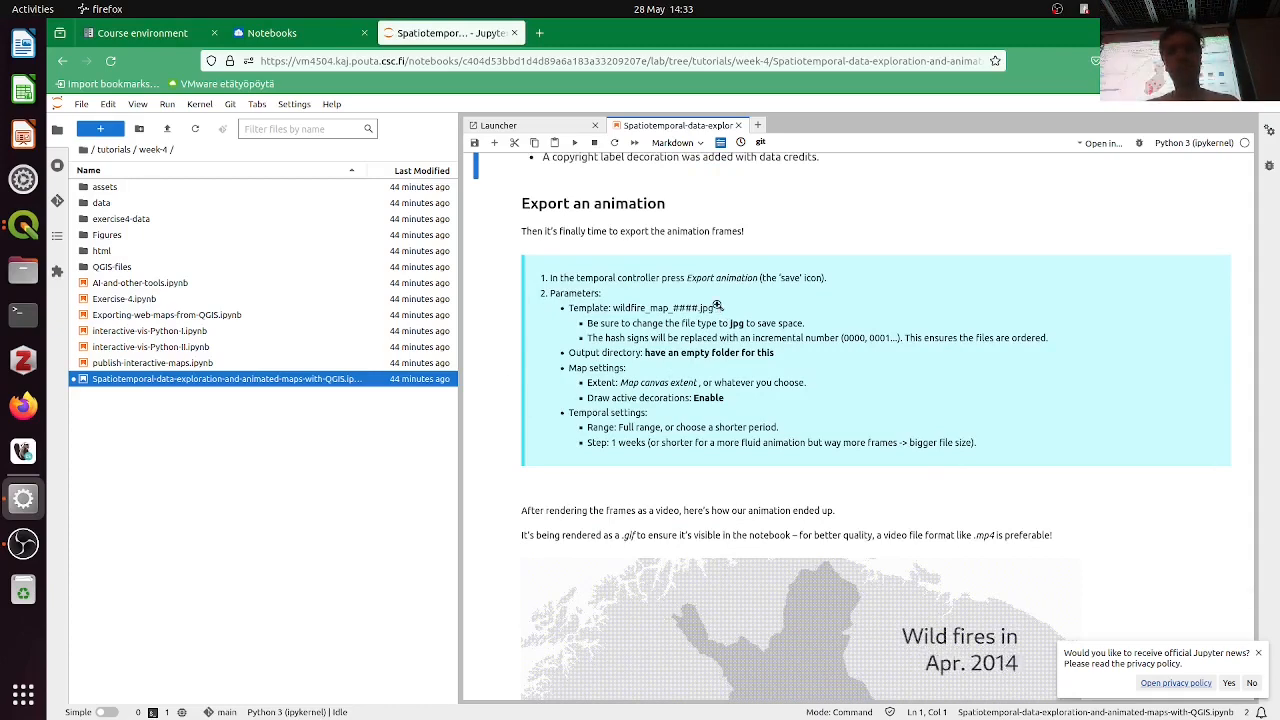
key(alt+Tab)
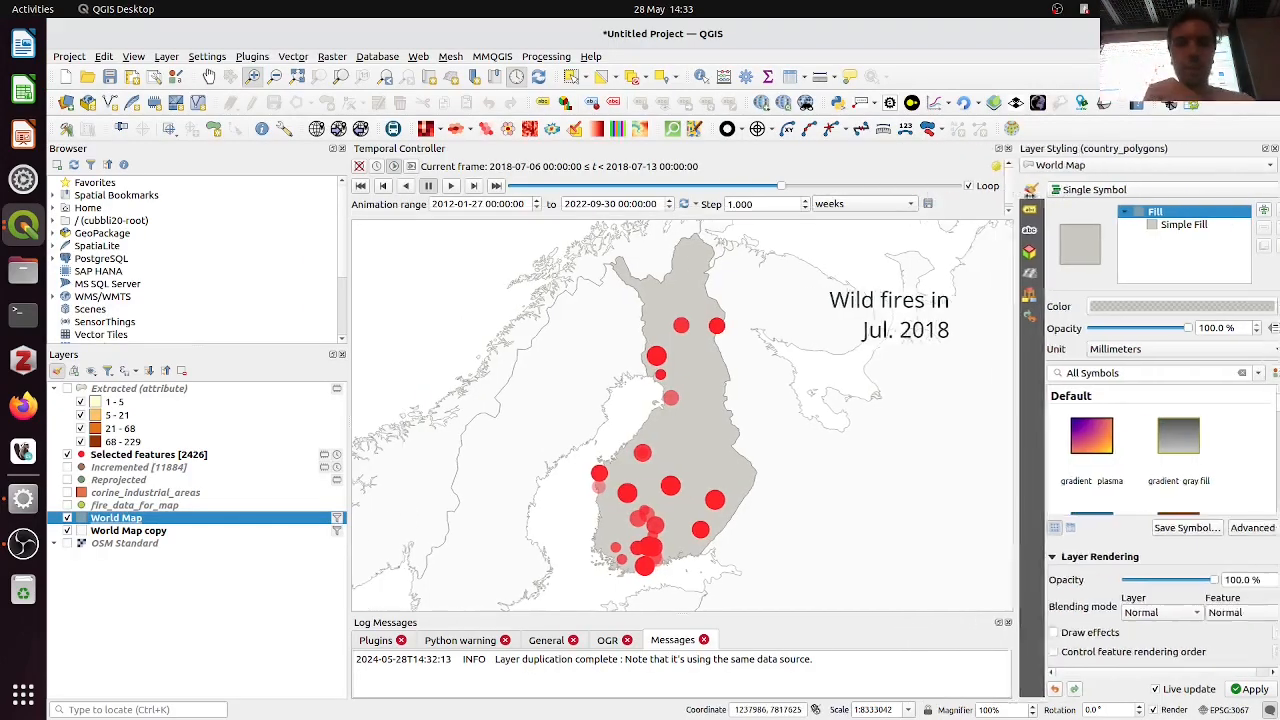
Open the map animation export and set its output directory to a new wild_fire_frames folder inside Animations
drag(1016, 215, 860, 215)
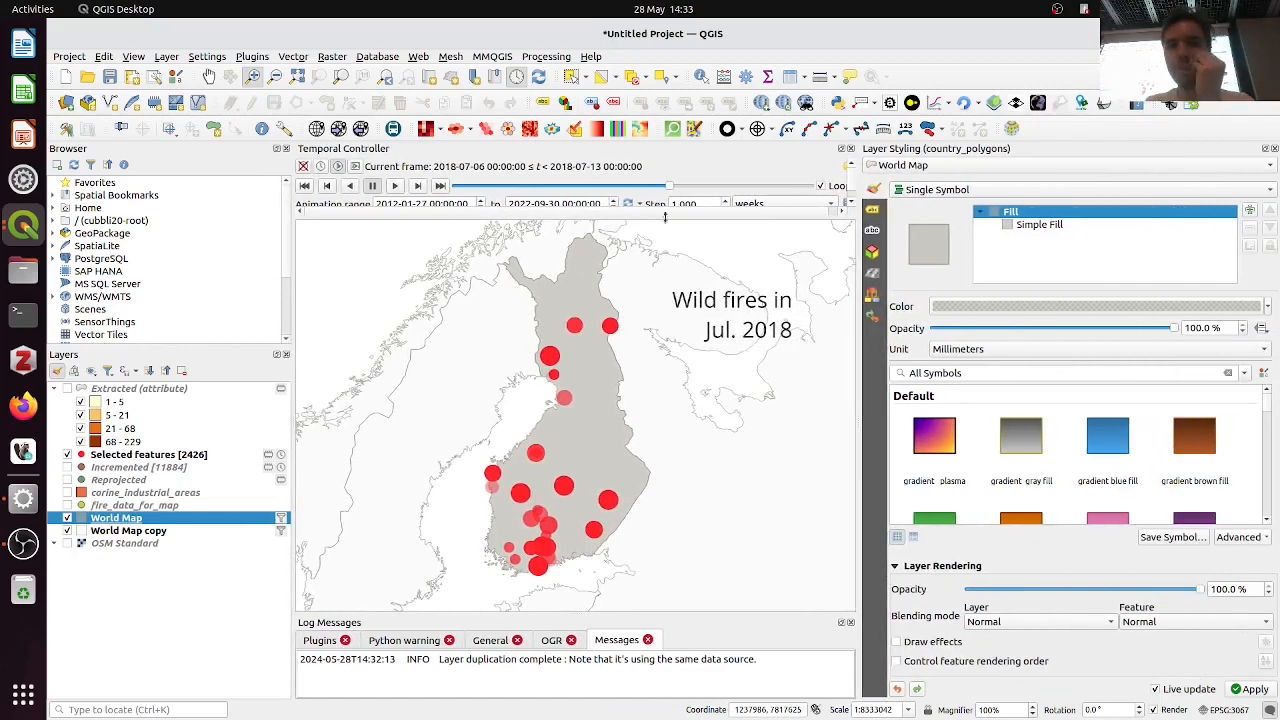
click(841, 167)
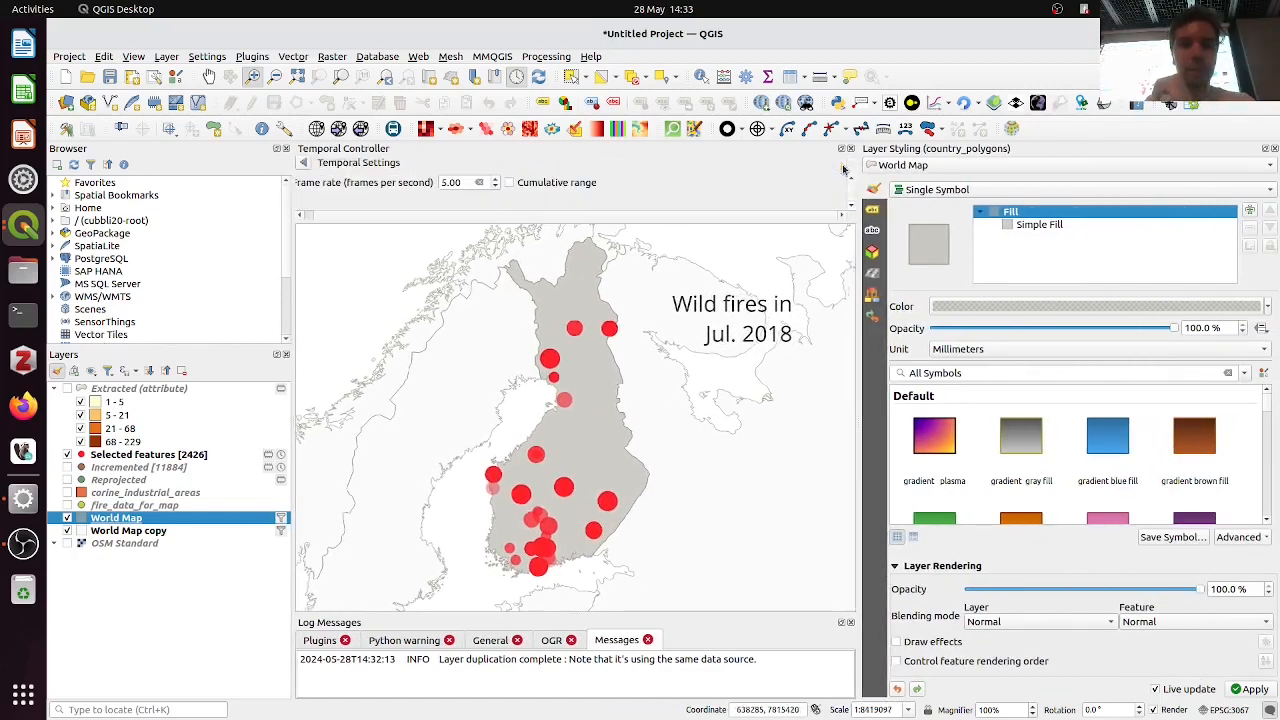
click(305, 162)
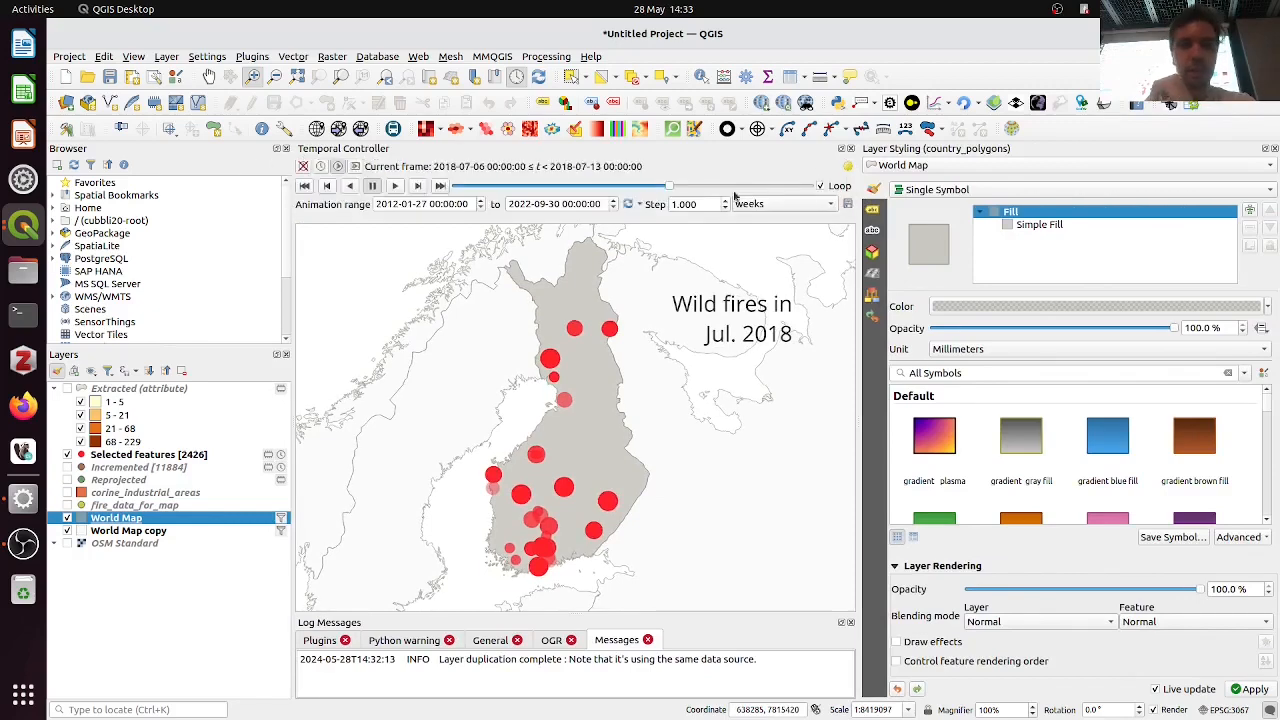
click(844, 204)
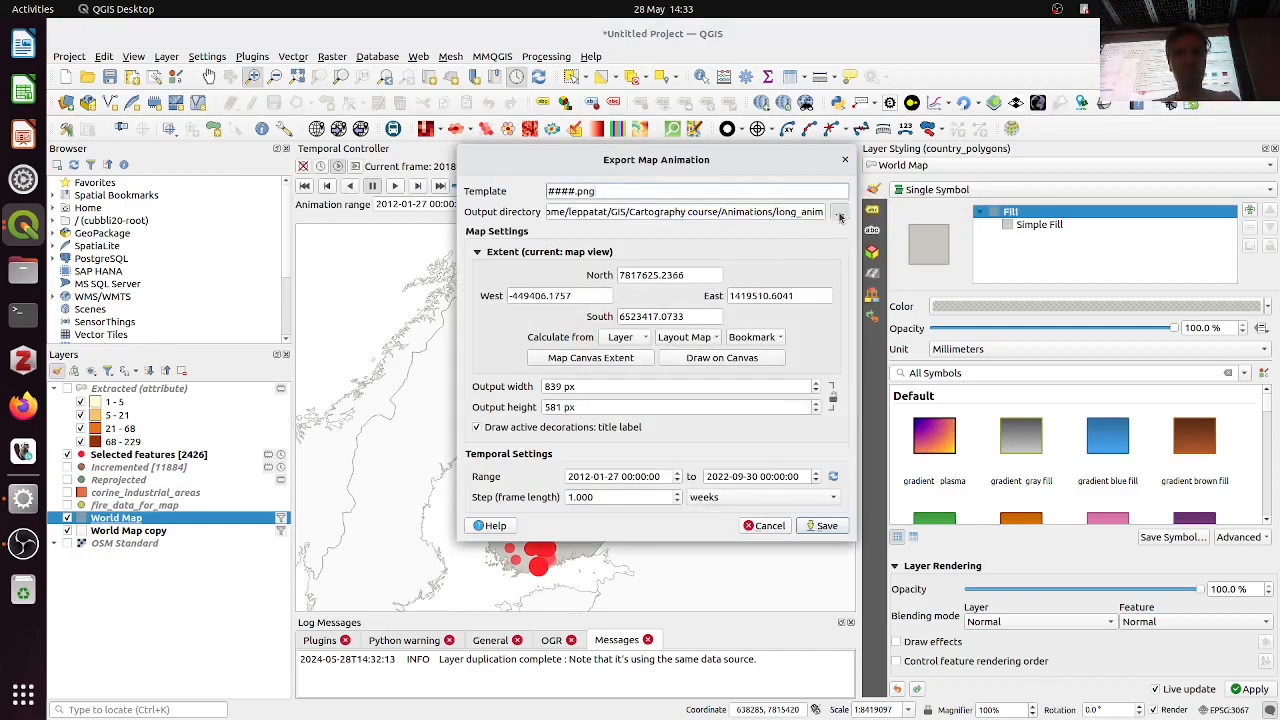
click(838, 212)
click(418, 58)
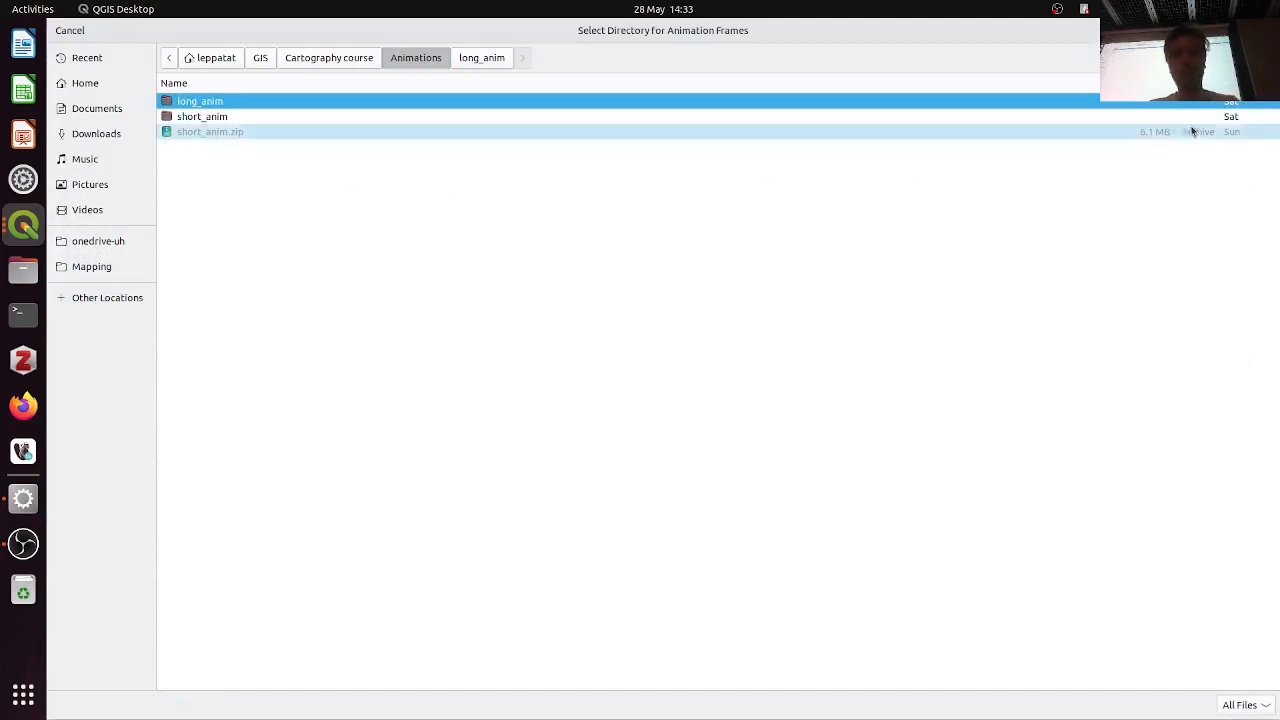
click(1170, 30)
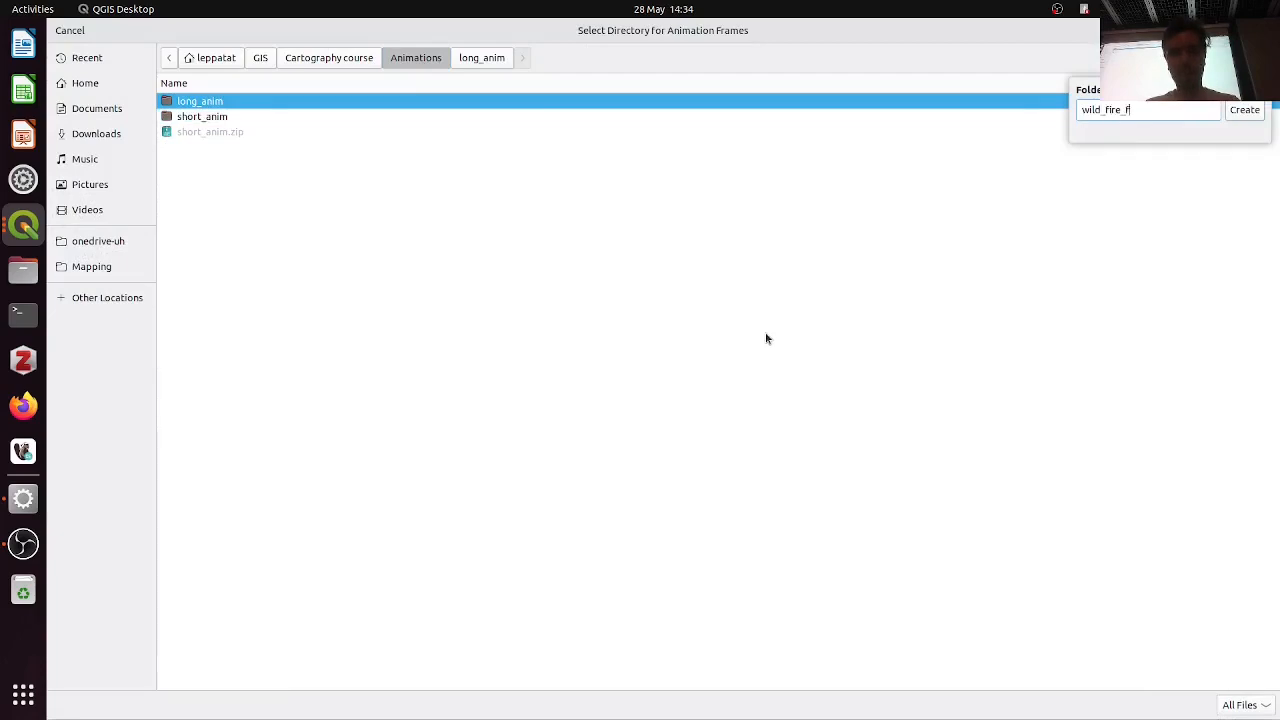
click(1243, 110)
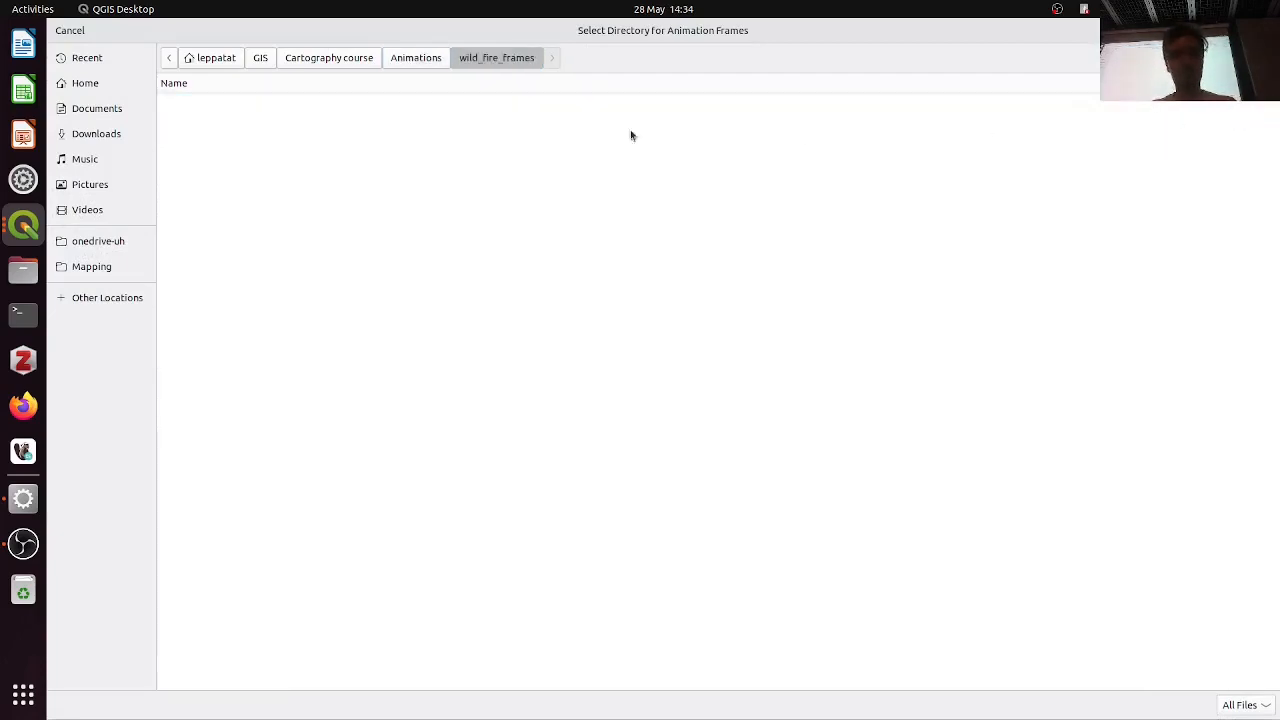
click(1240, 30)
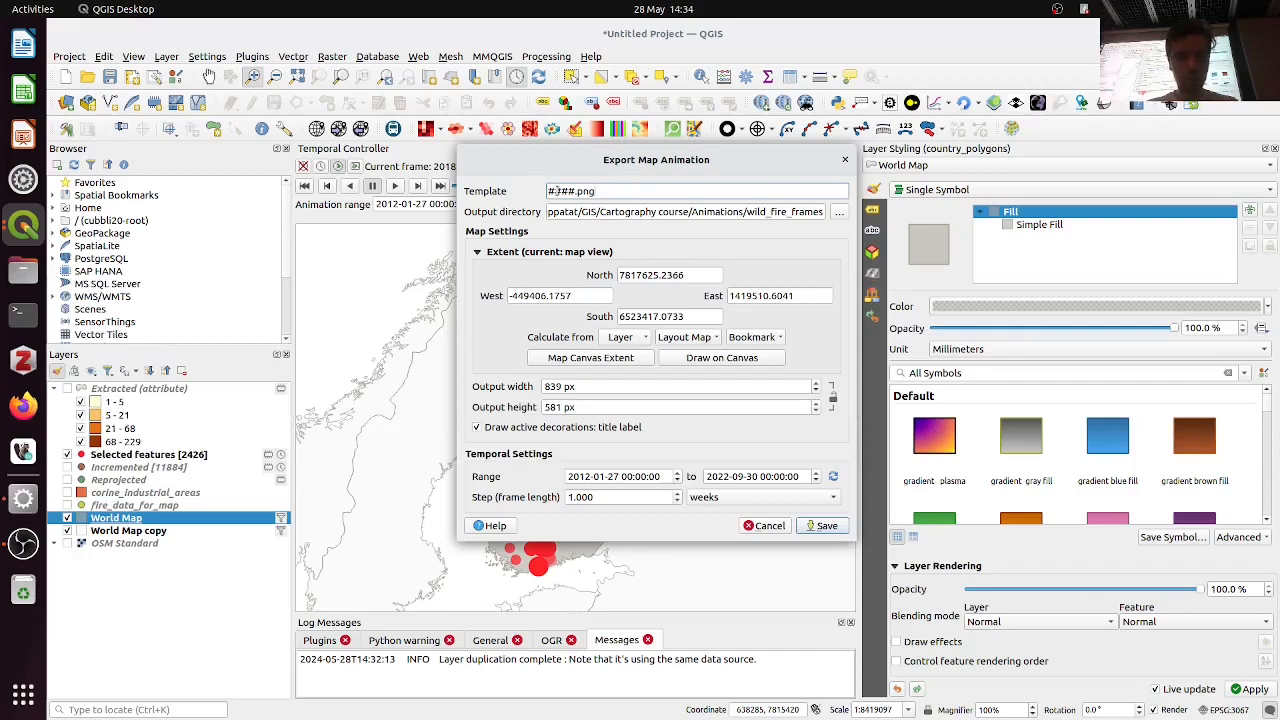
Set the exported frames' file name template to wild_fire_map_####.jpg, checking the naming pattern in the notebook
click(620, 194)
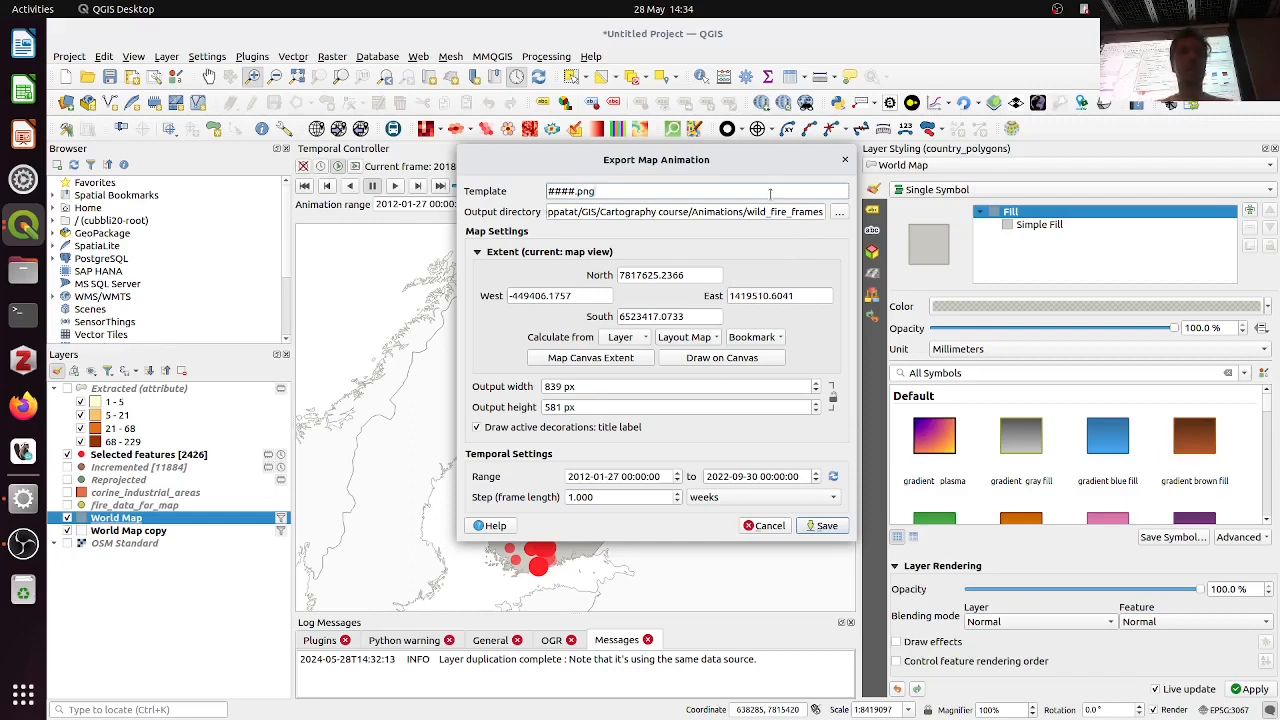
key(alt+Tab)
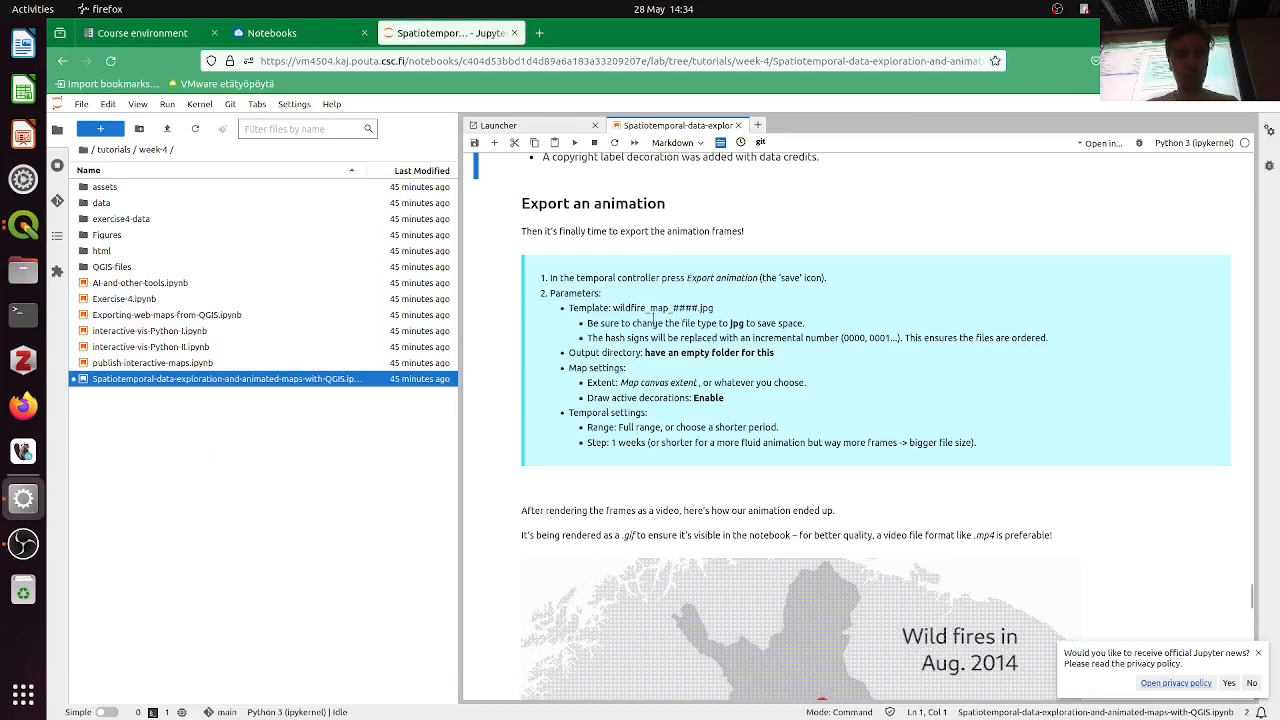
key(alt+Tab)
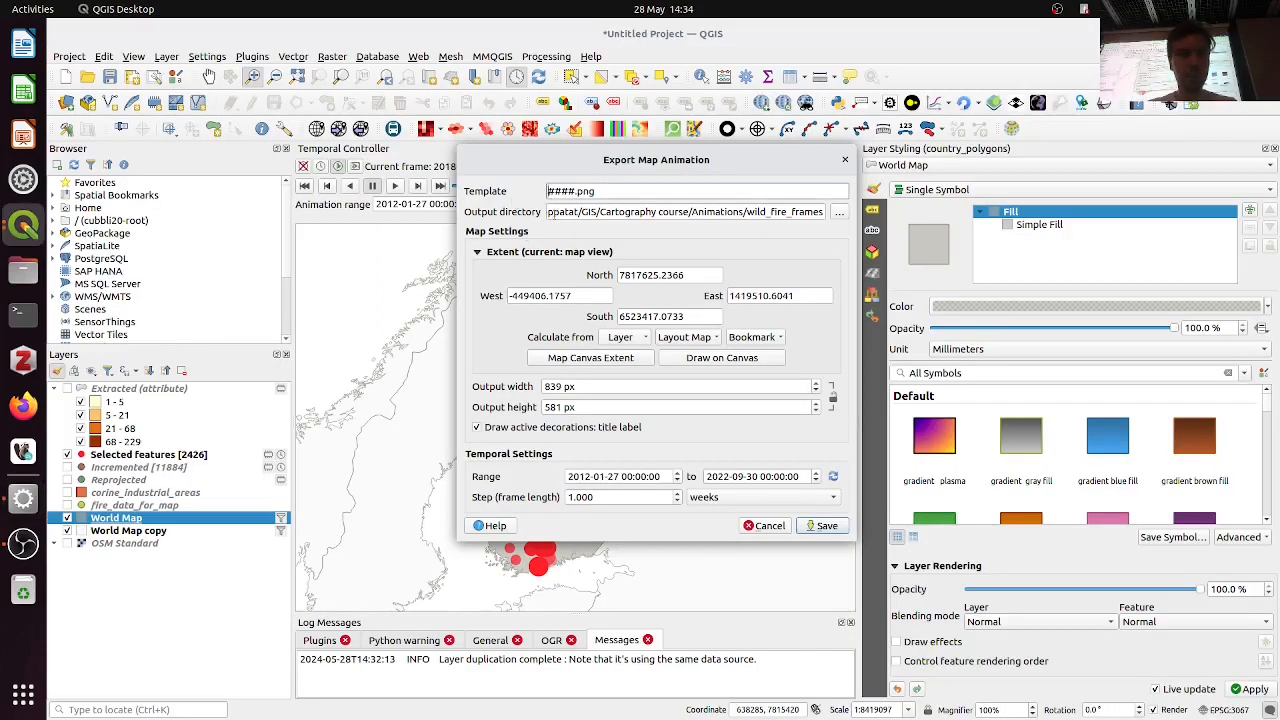
text(wild_f)
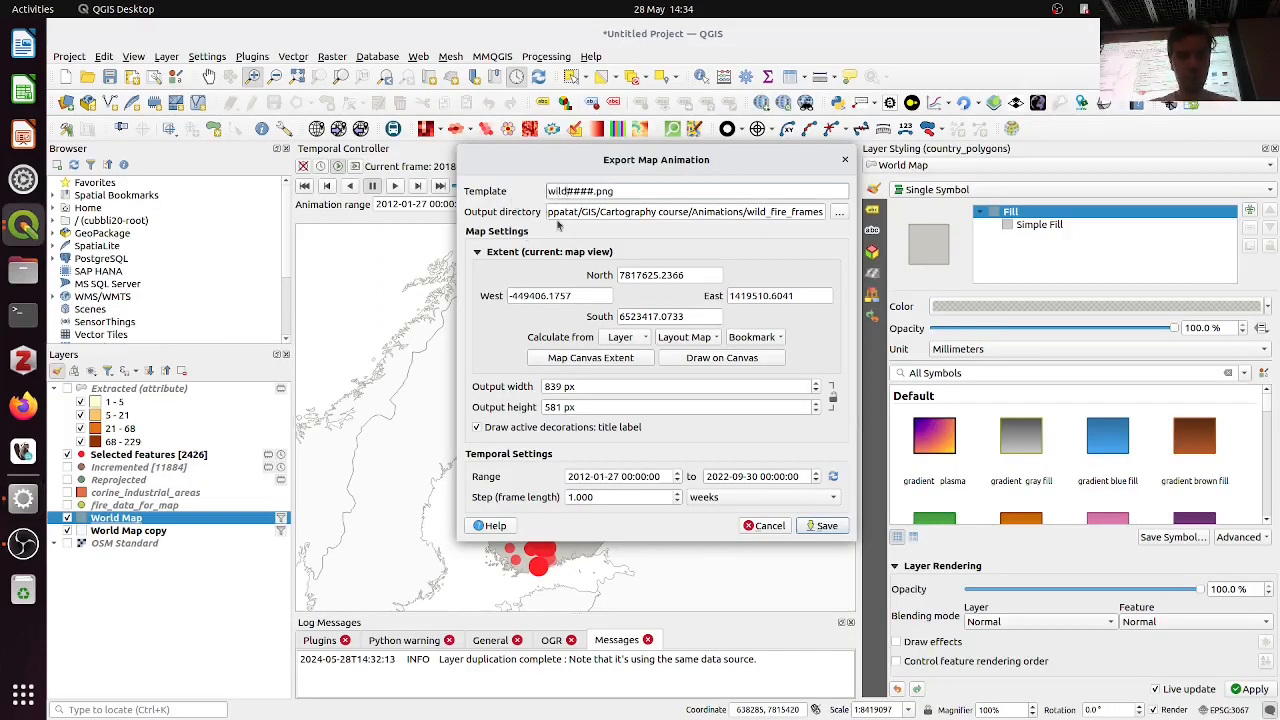
text(ire_map)
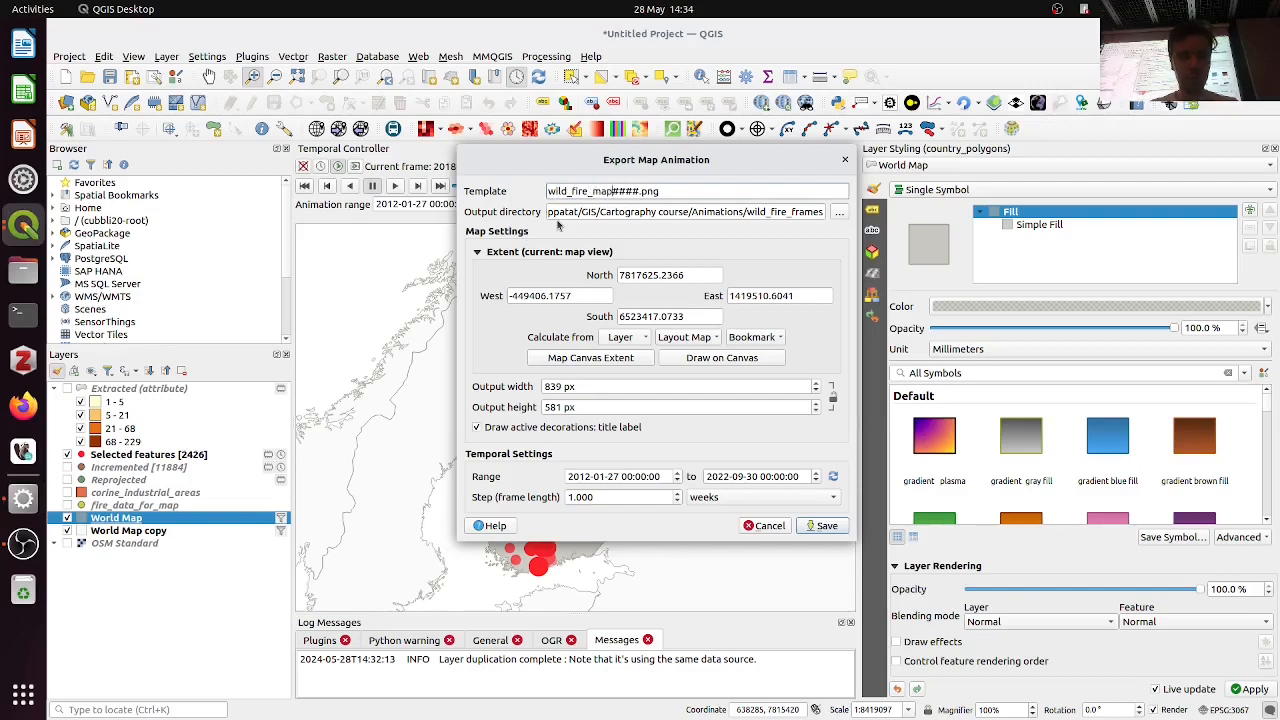
text(_)
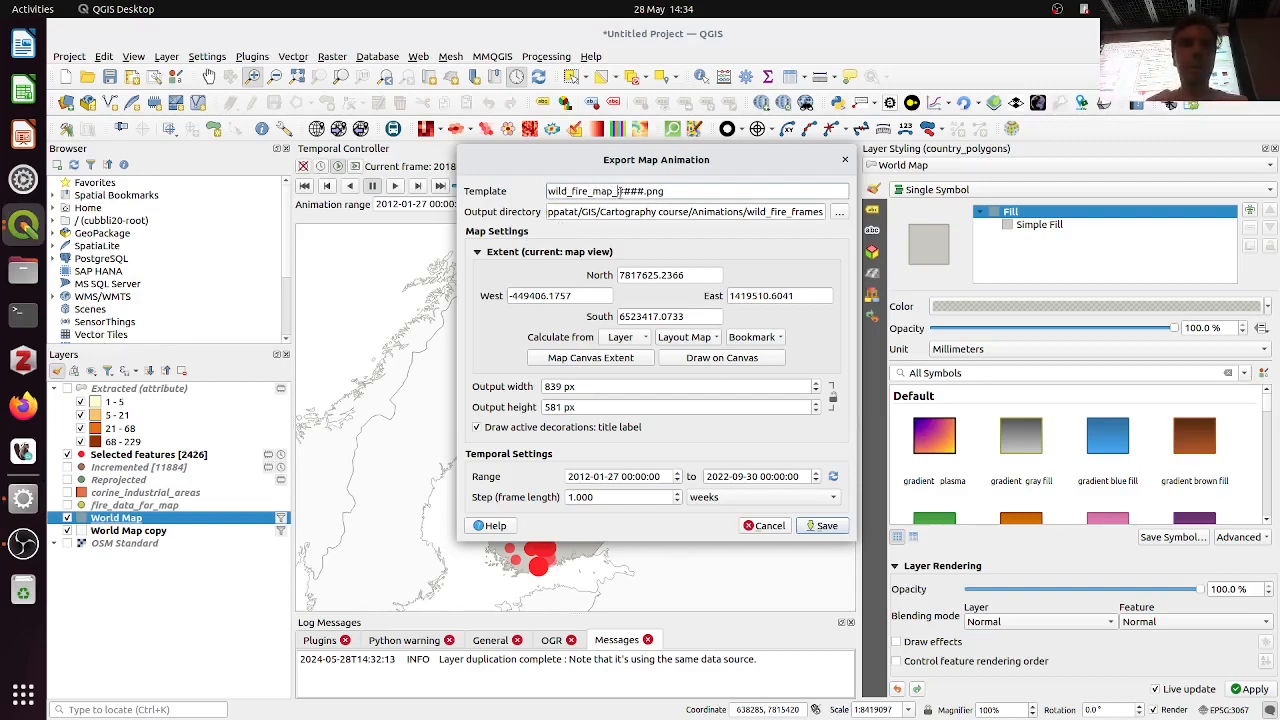
drag(618, 190, 637, 191)
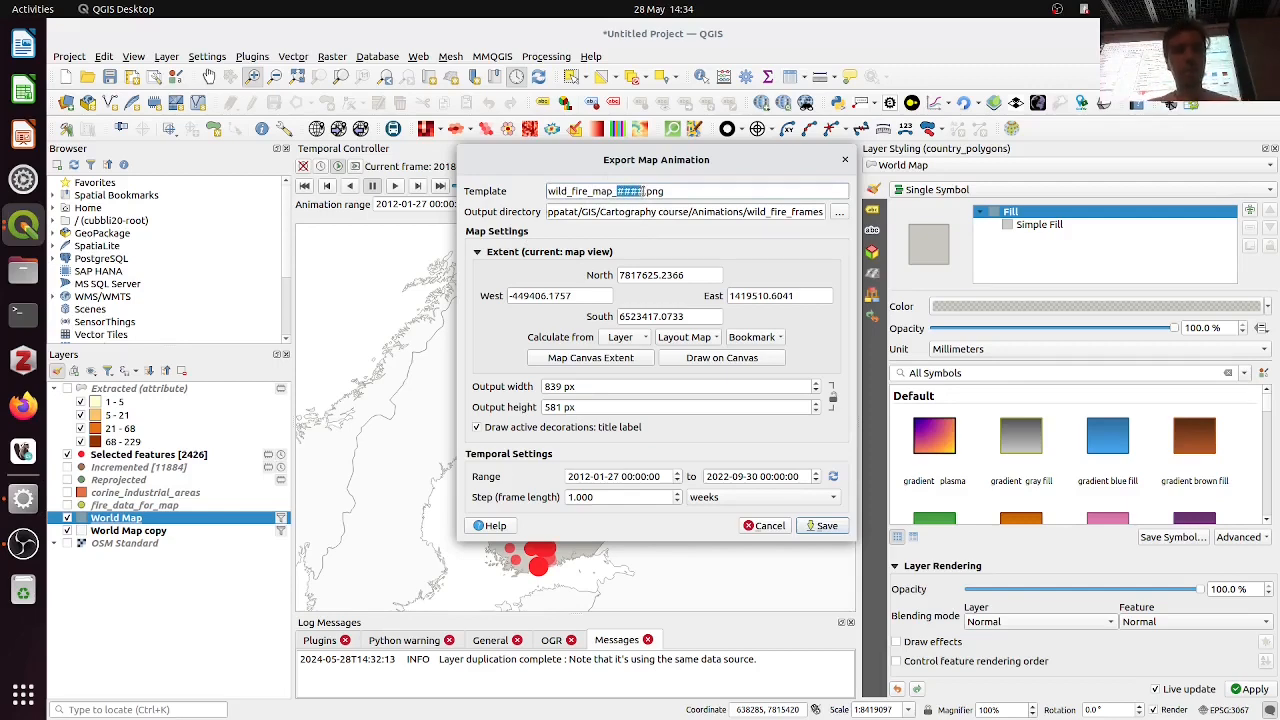
click(643, 190)
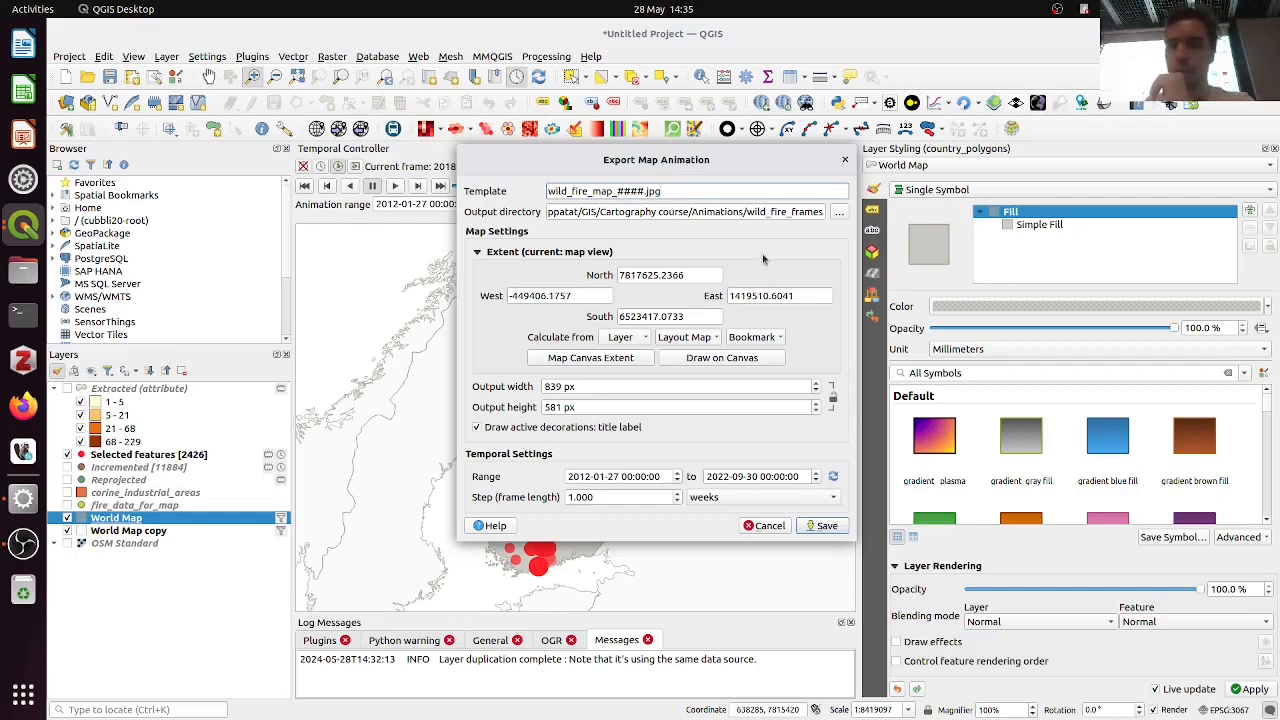
Draw a custom export extent around Finland on the map canvas and cancel the animation export
click(638, 360)
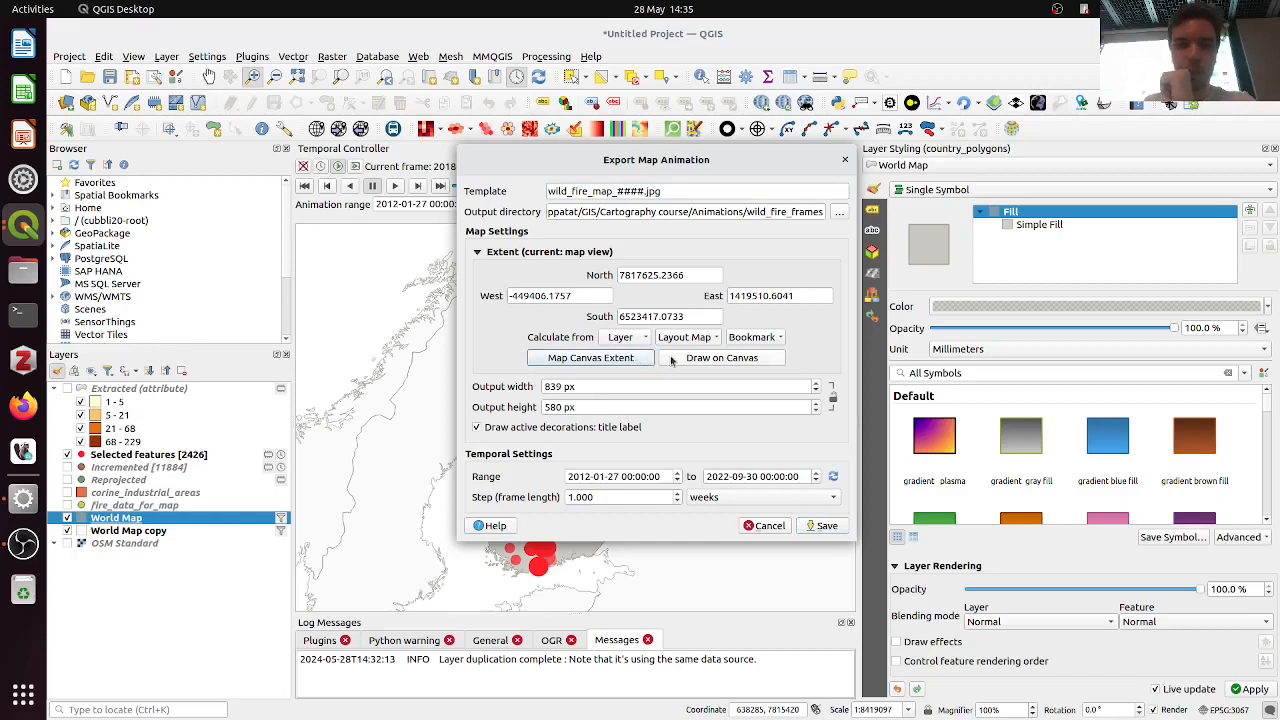
click(671, 360)
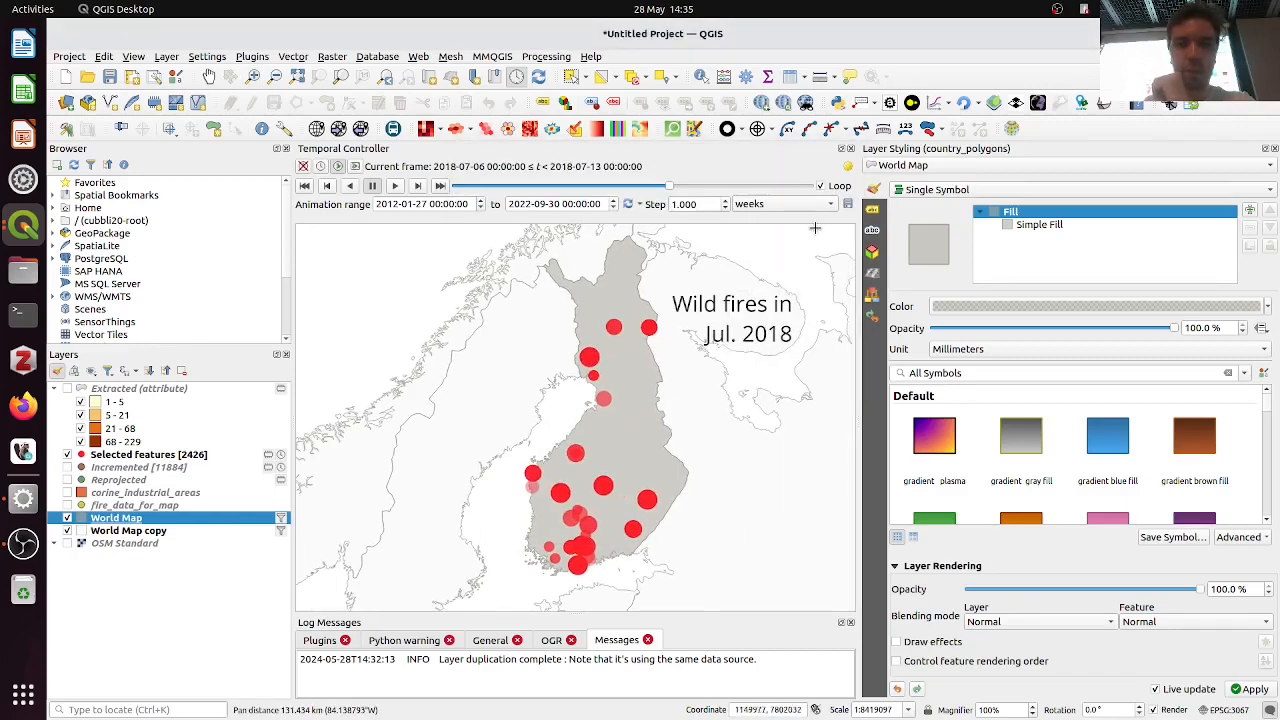
drag(806, 228, 487, 588)
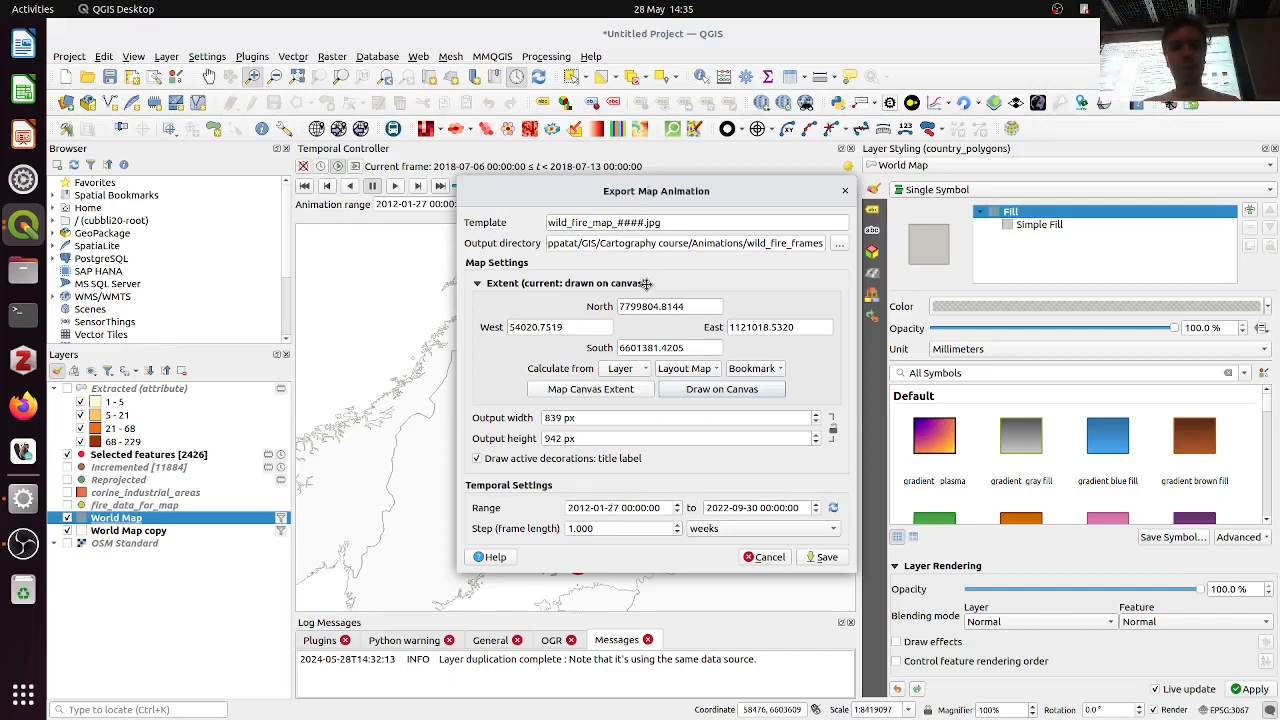
drag(643, 193, 603, 201)
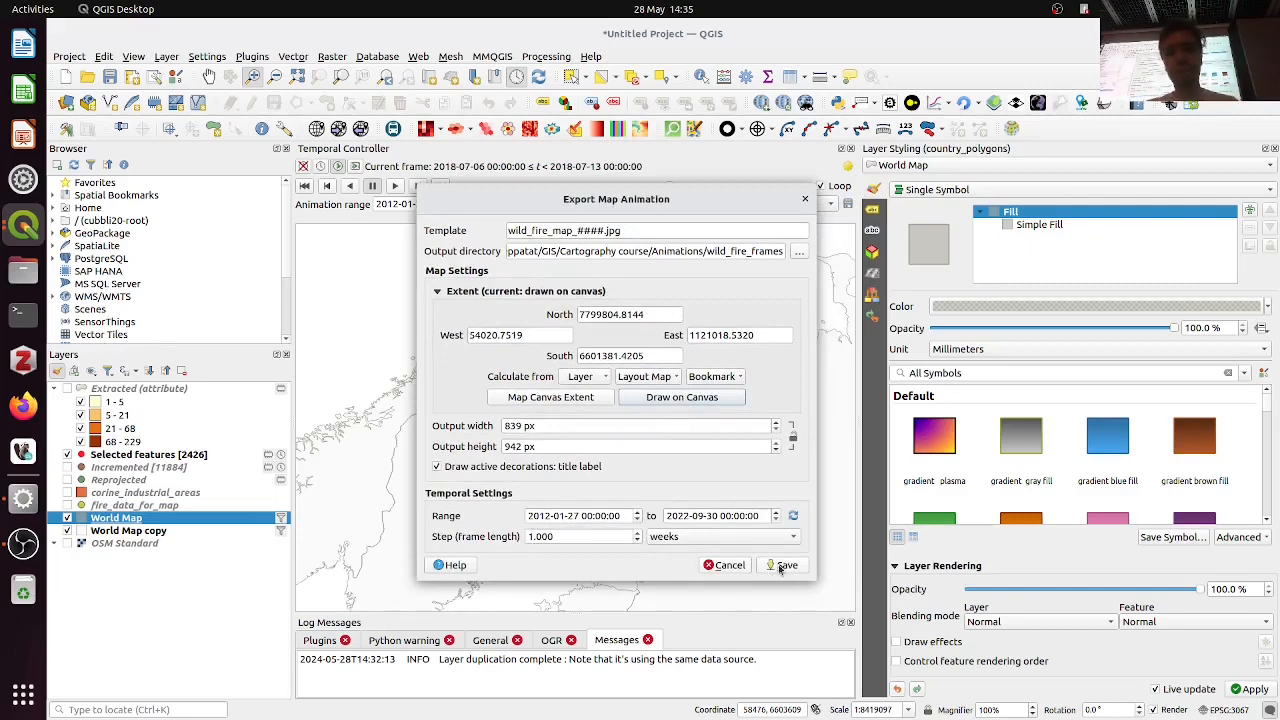
click(727, 566)
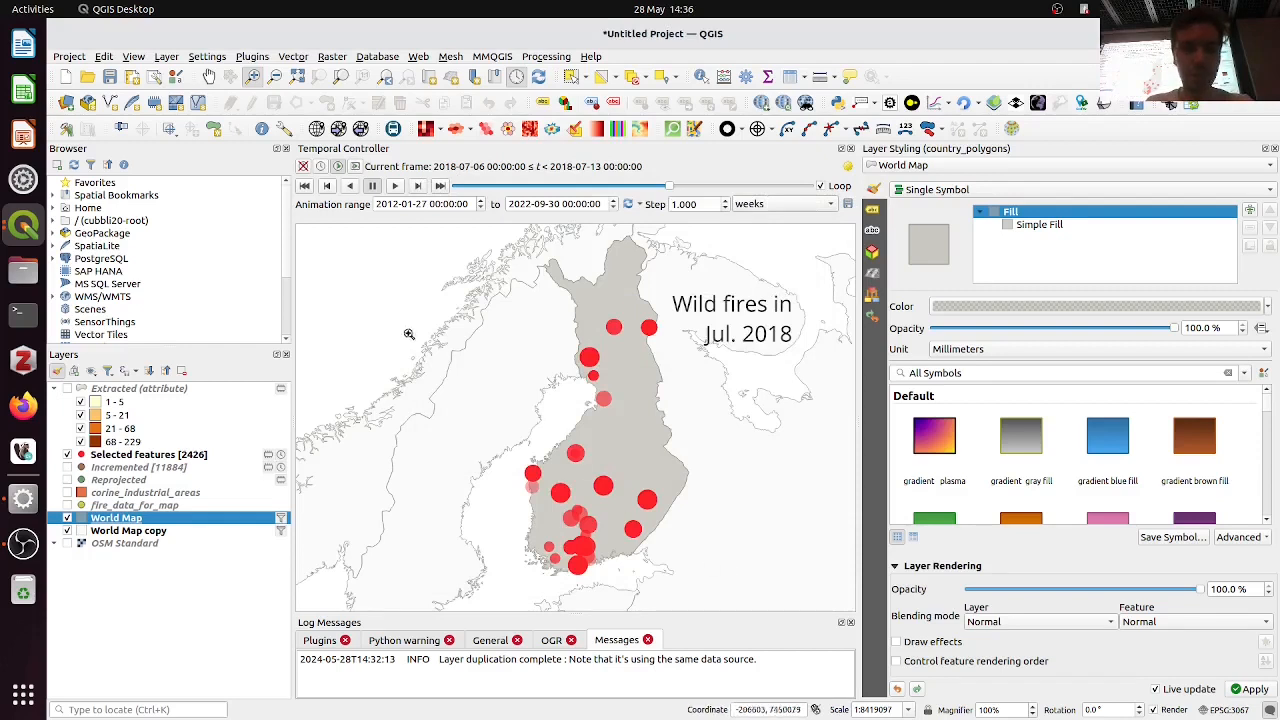
Play the wildfire animation and change the temporal step unit to days
click(395, 186)
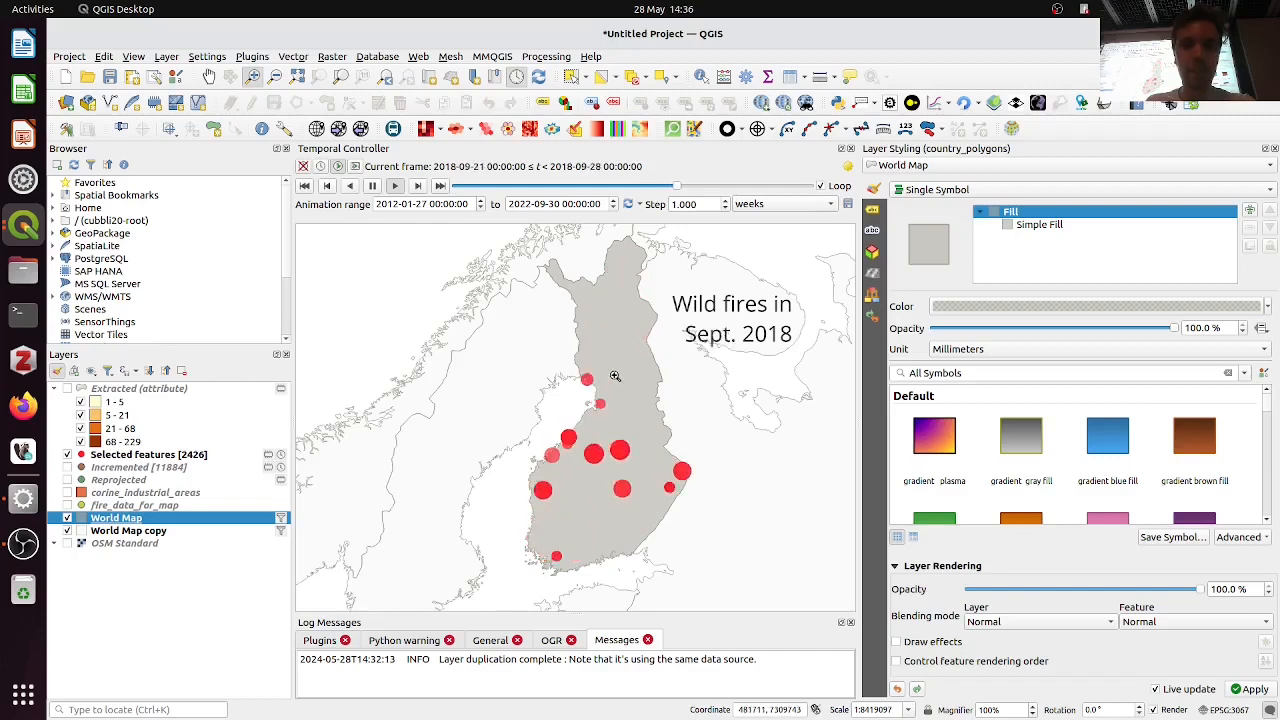
click(763, 206)
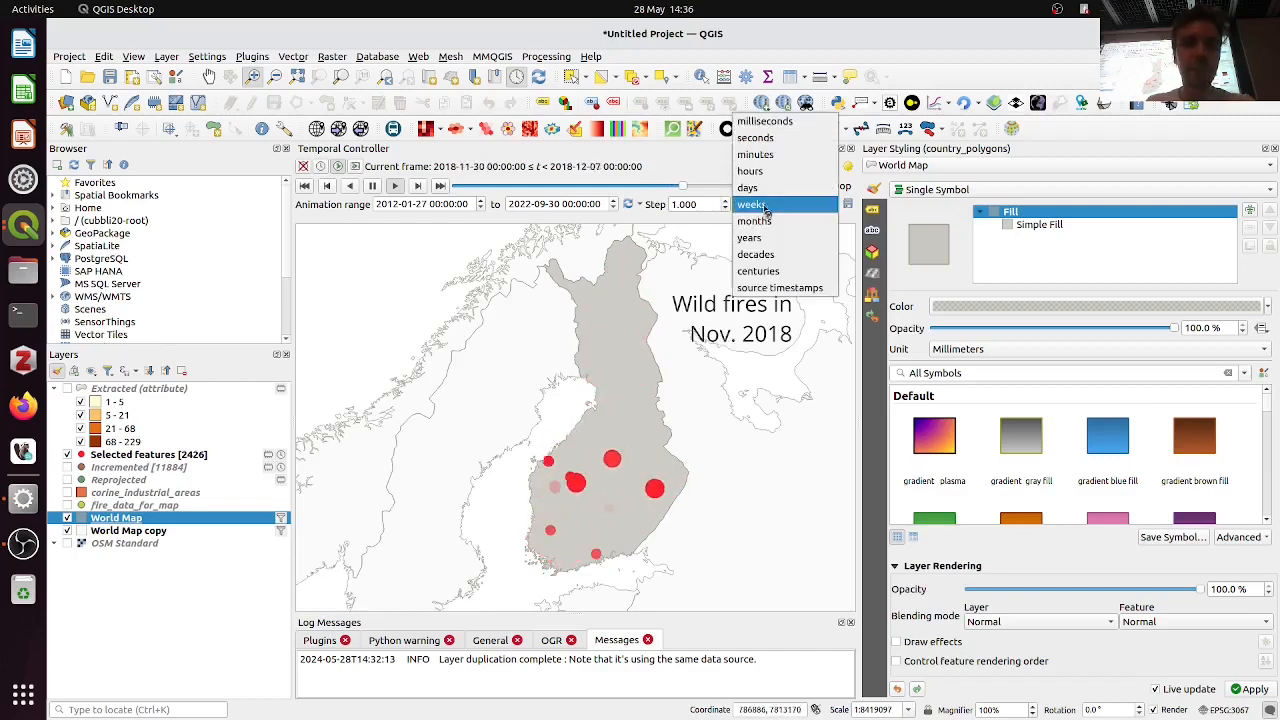
click(760, 187)
double_click(704, 203)
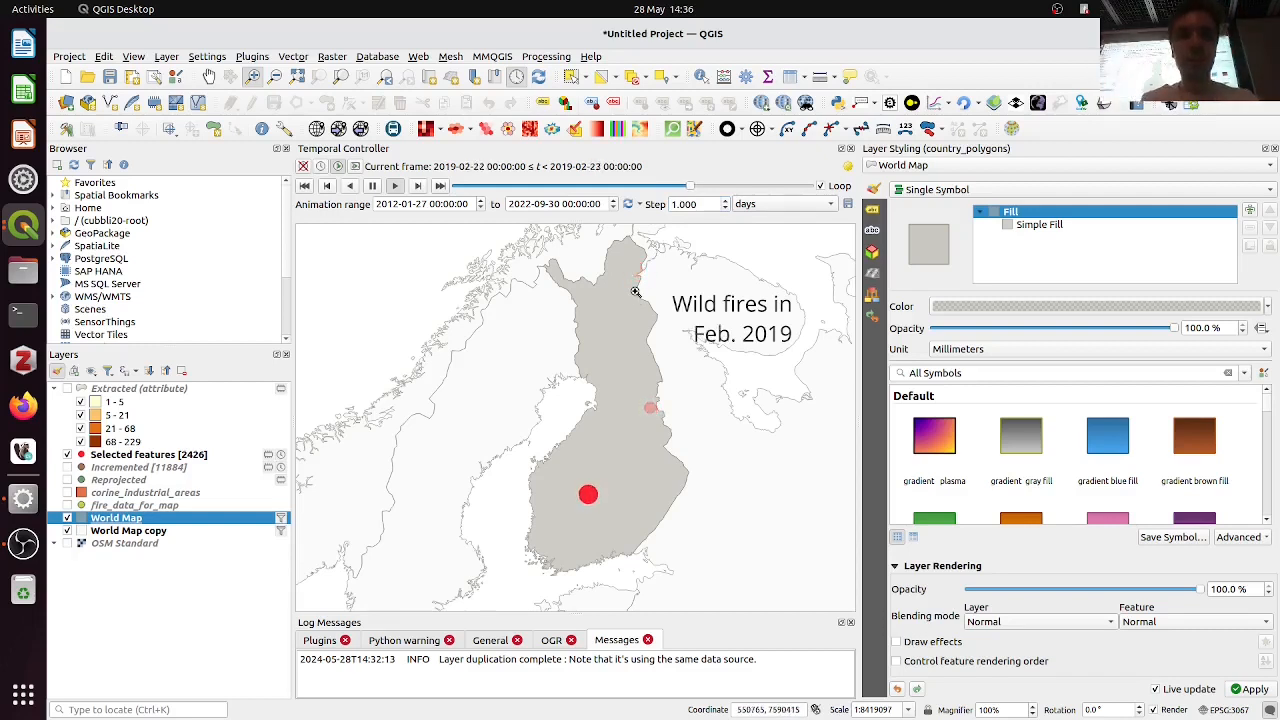
Set the temporal animation's frame rate to 10 frames per second
click(848, 166)
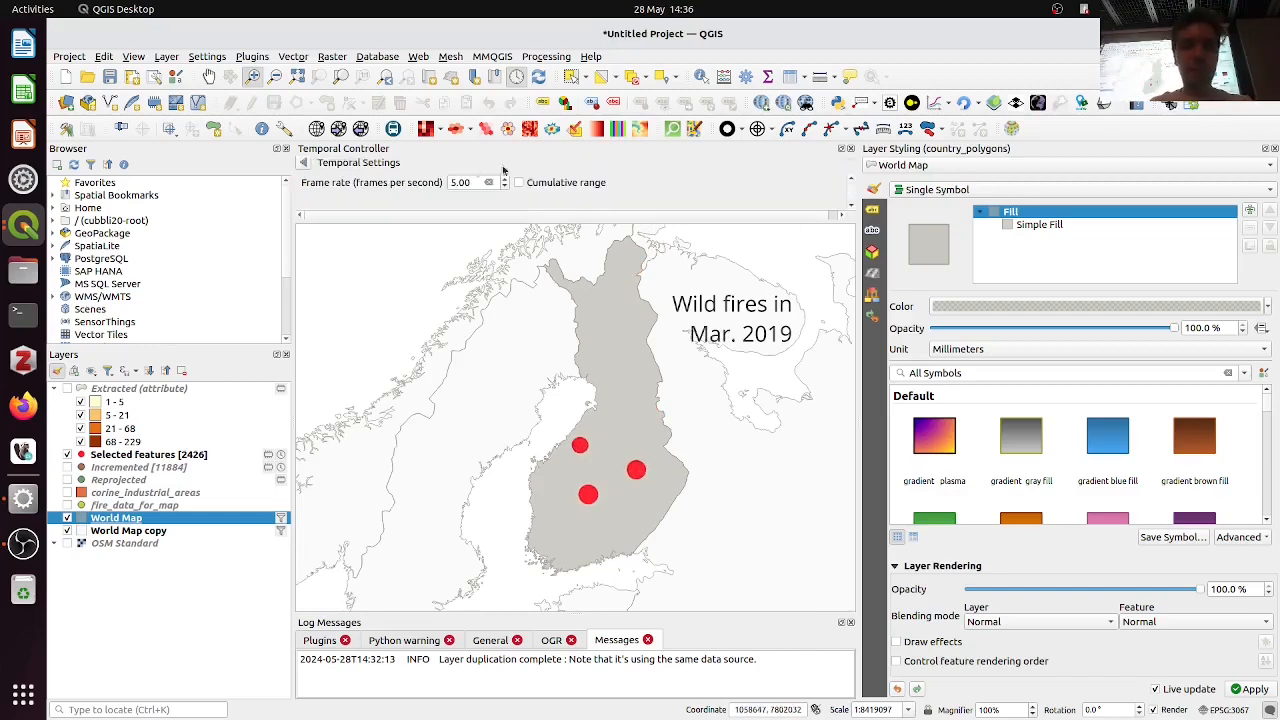
double_click(475, 180)
text(10)
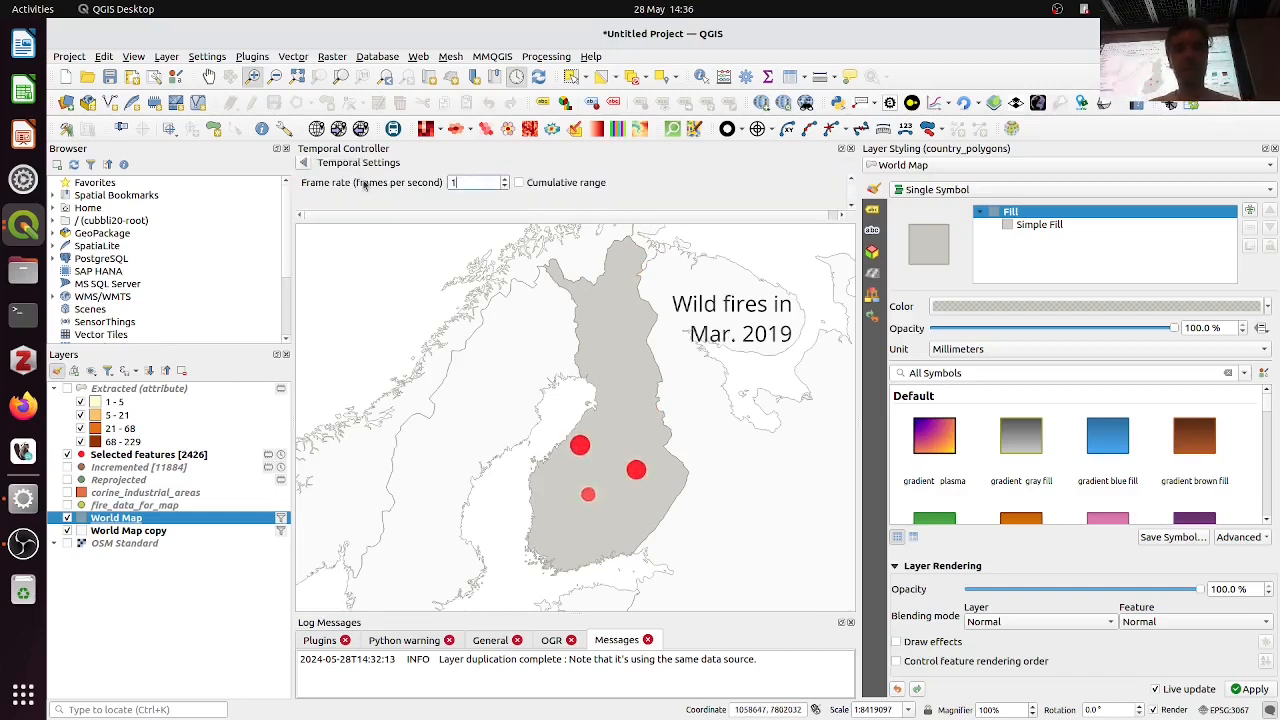
click(303, 162)
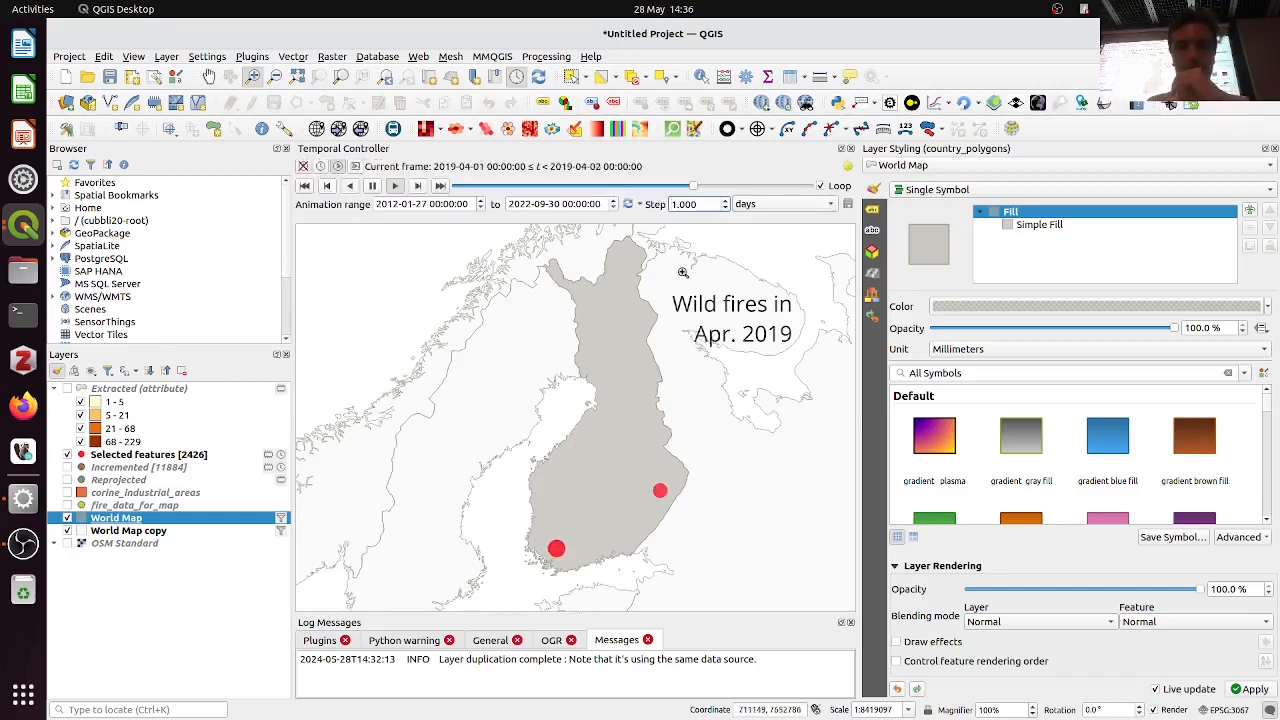
click(848, 166)
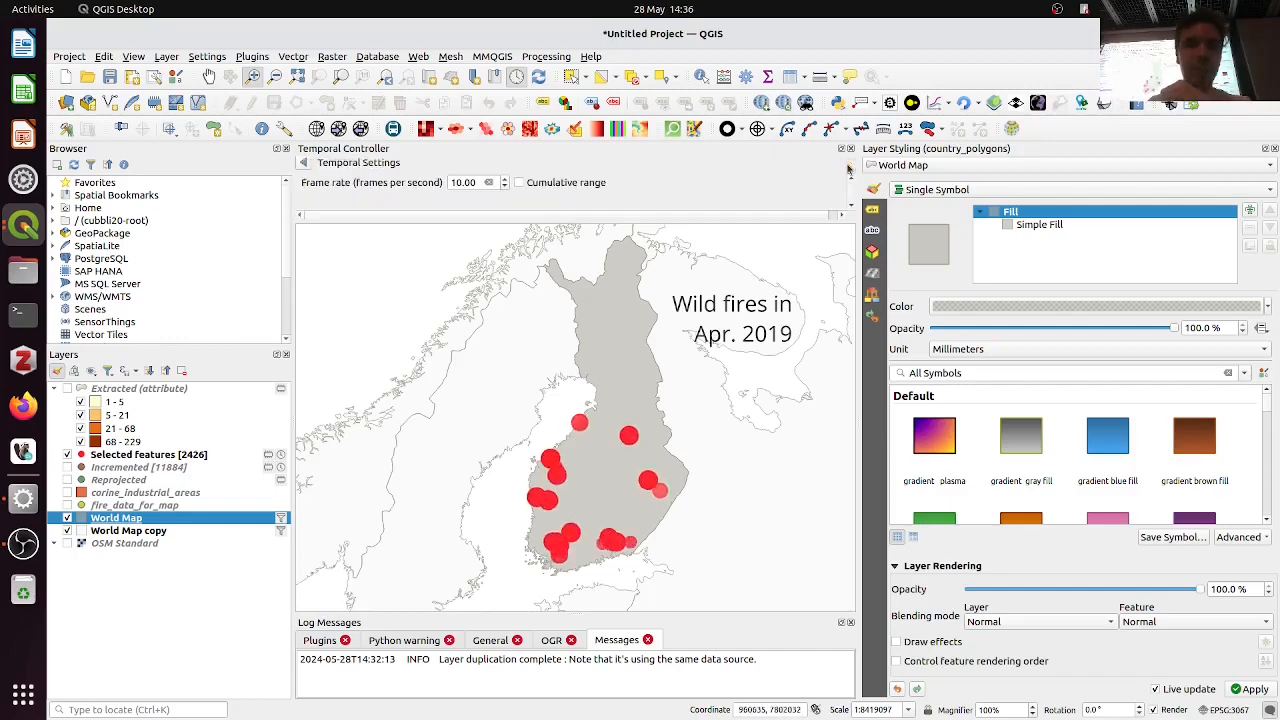
Set the temporal animation's frame rate to 15 frames per second
double_click(464, 182)
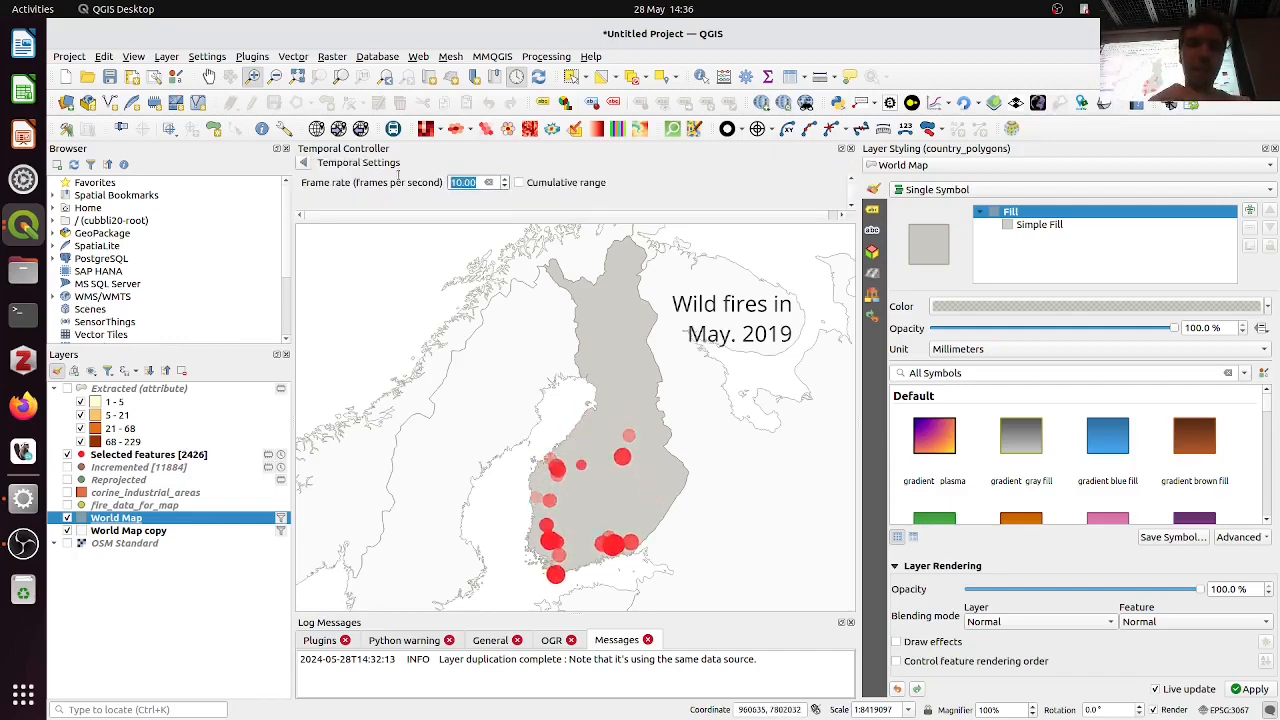
text(15)
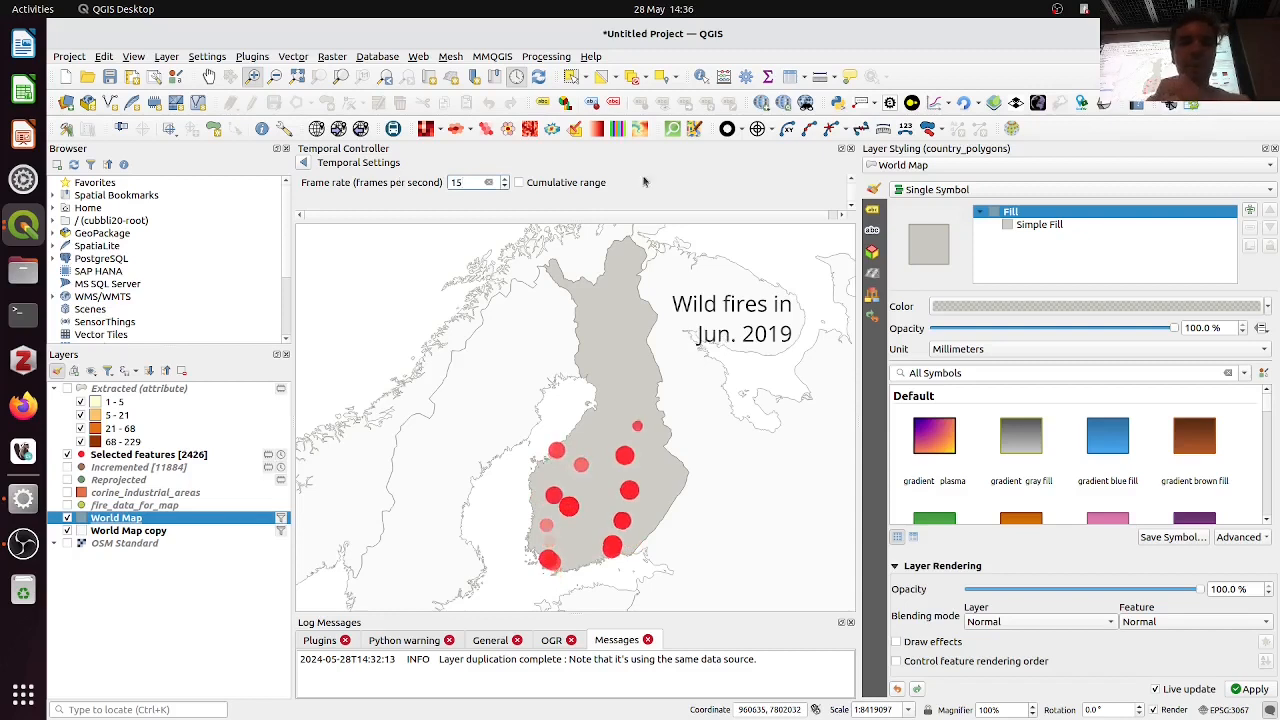
key(Return)
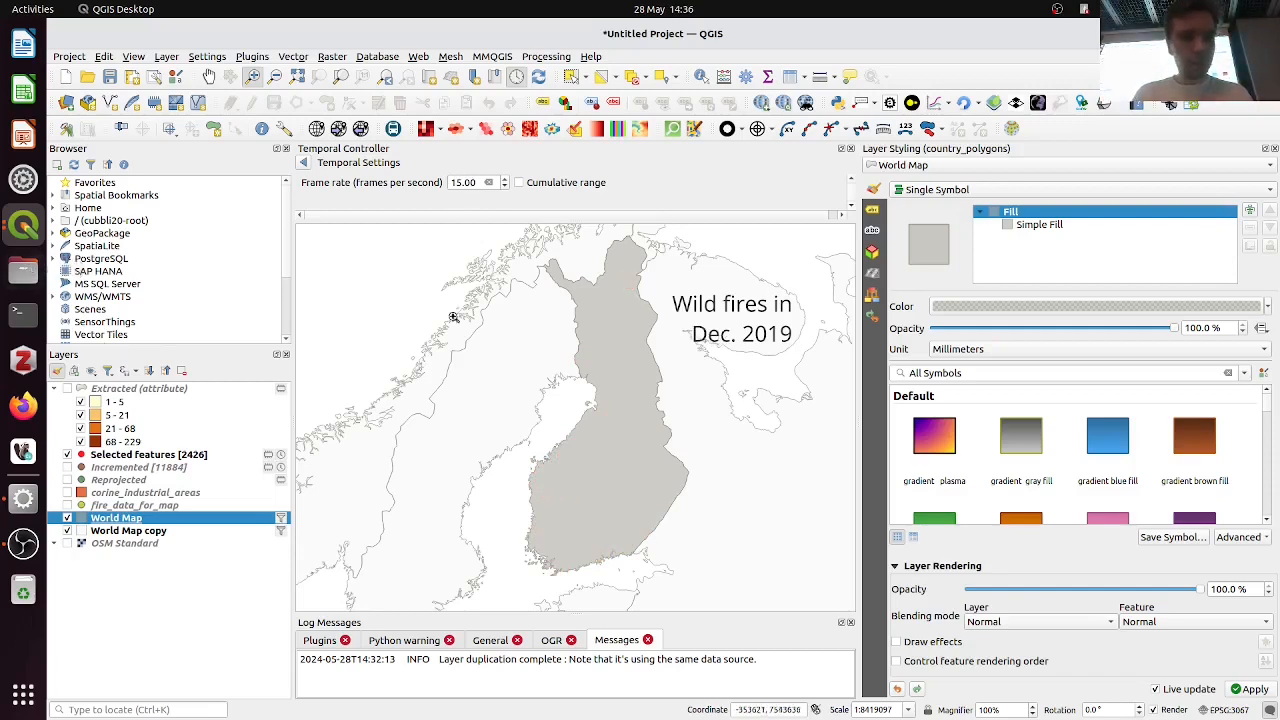
Switch to the notebook in Firefox and examine the finished wildfire animation and the methods for rendering frames as a video
key(alt+Tab)
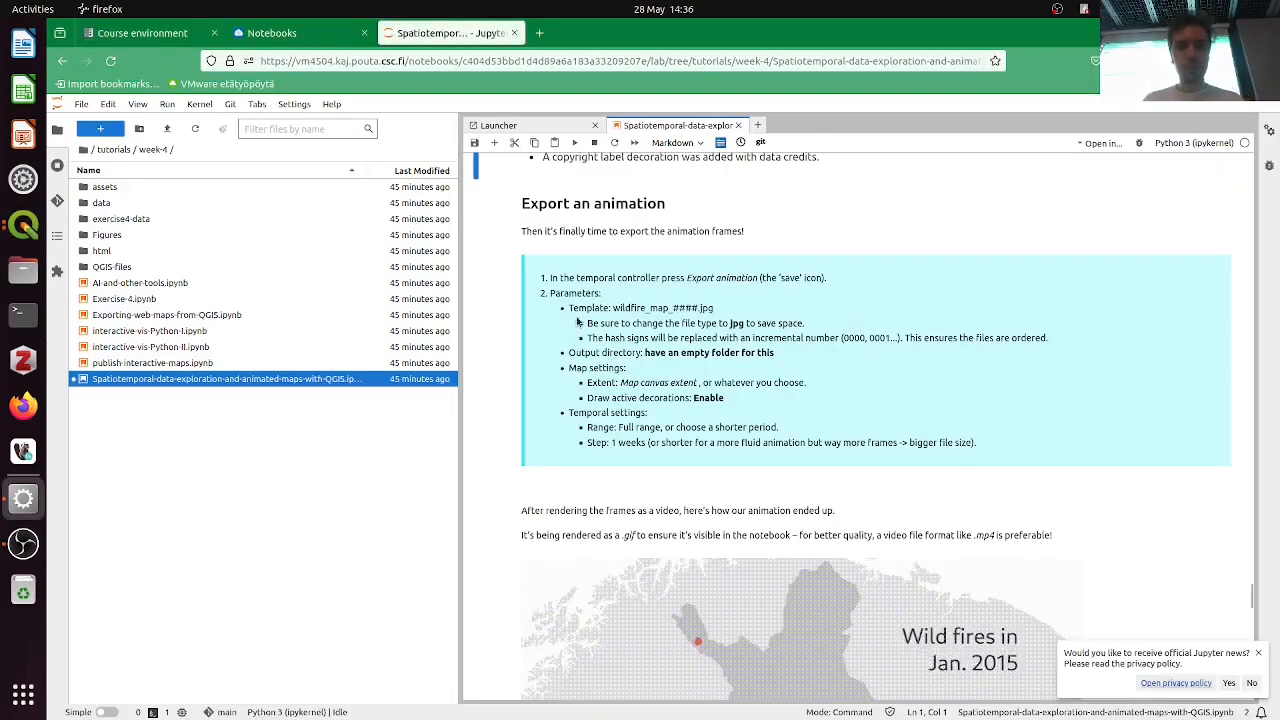
scroll(577, 321, down, 5)
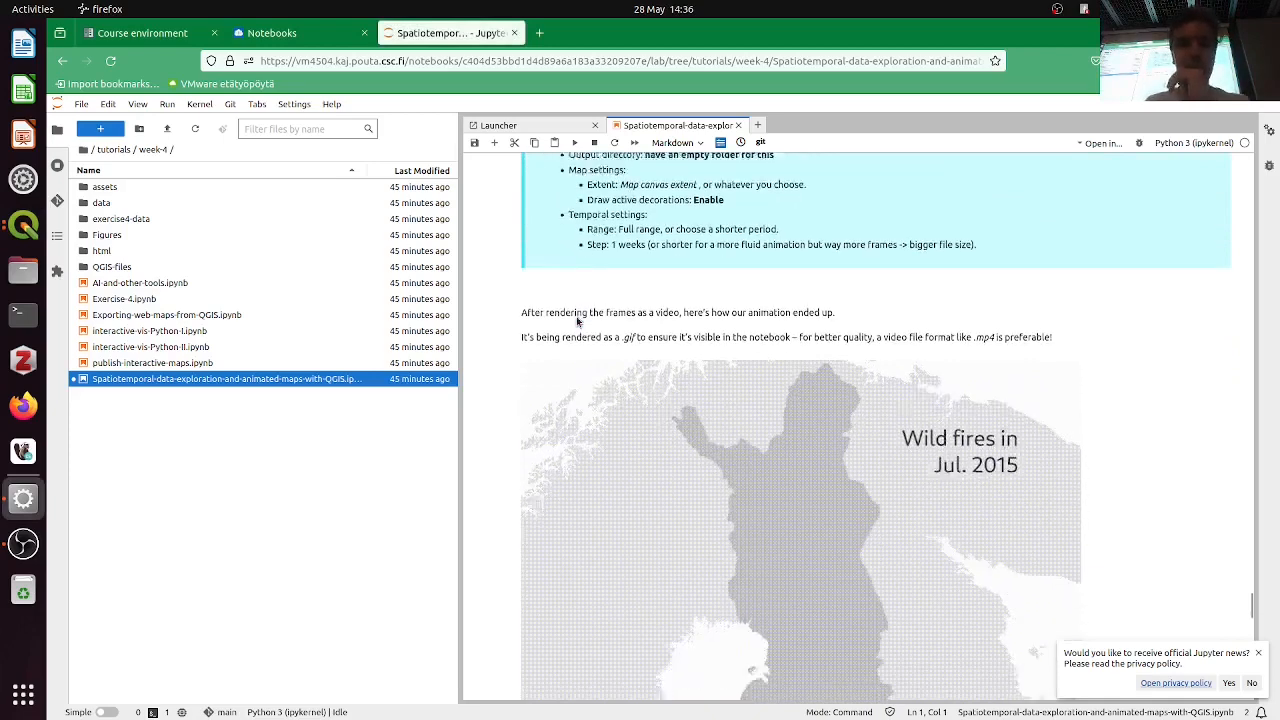
scroll(576, 316, down, 4)
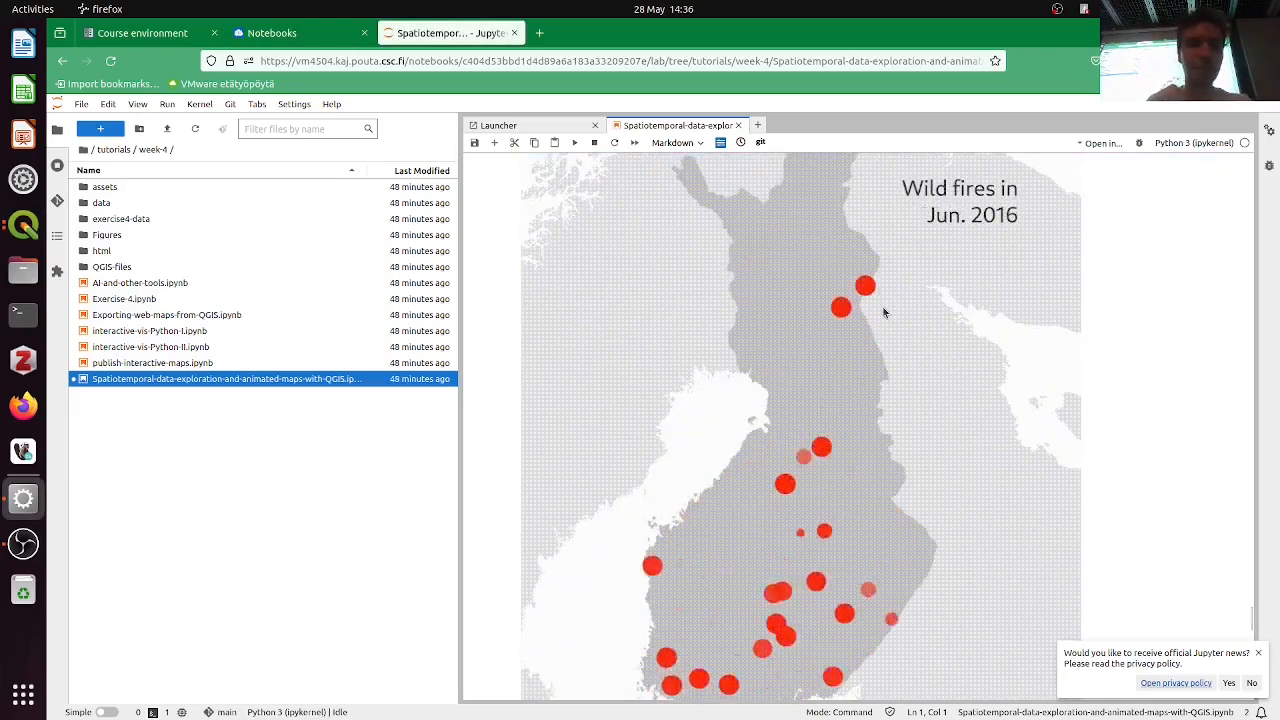
scroll(834, 271, up, 3)
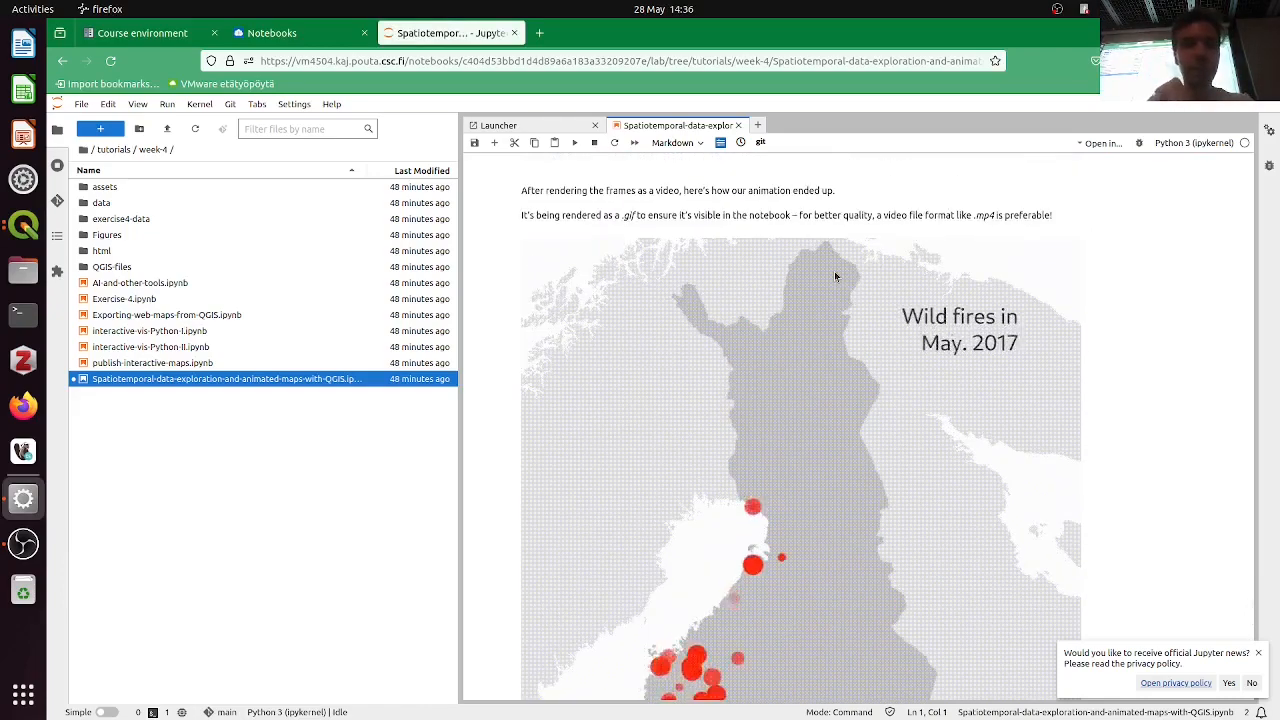
scroll(835, 276, down, 6)
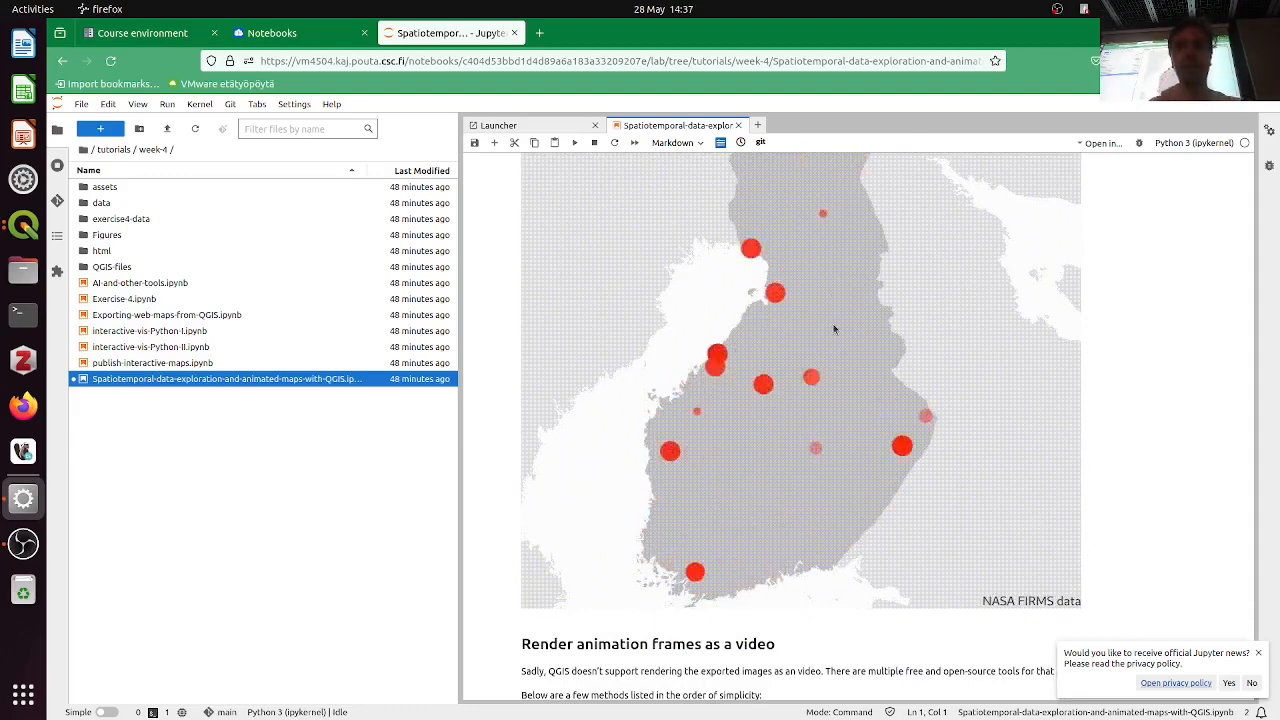
scroll(834, 328, down, 10)
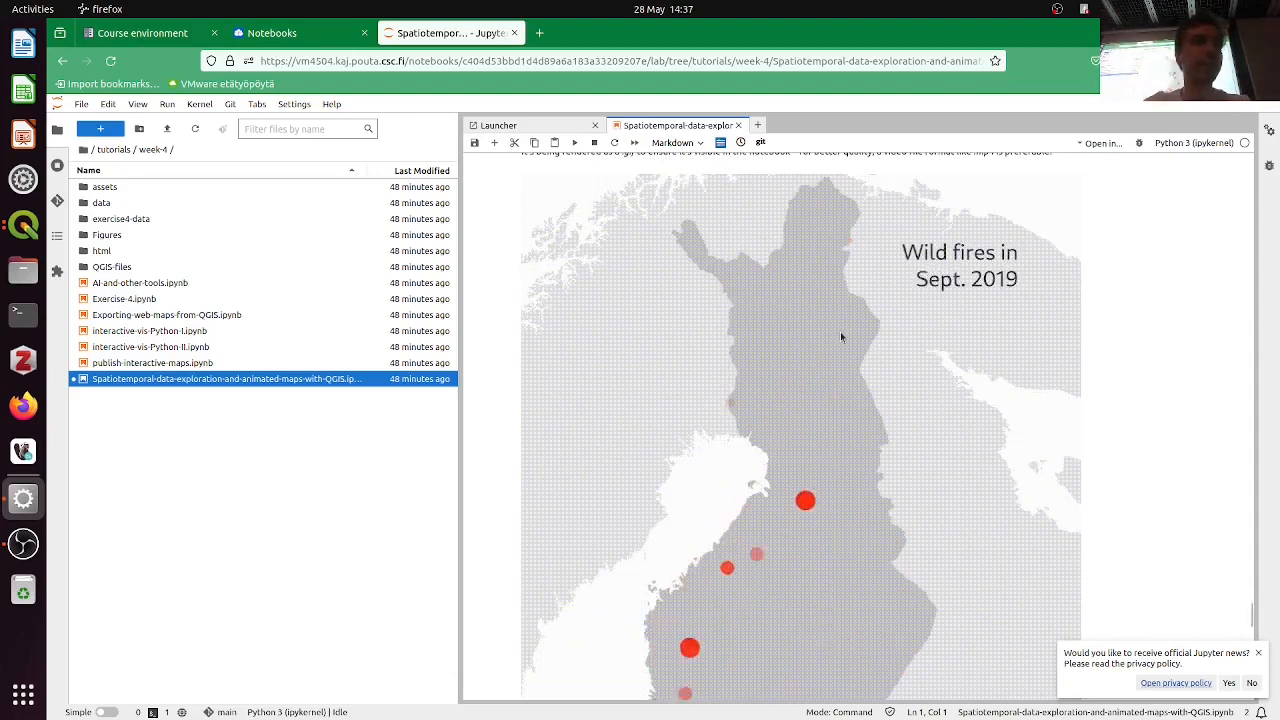
scroll(840, 333, down, 1)
scroll(840, 337, down, 2)
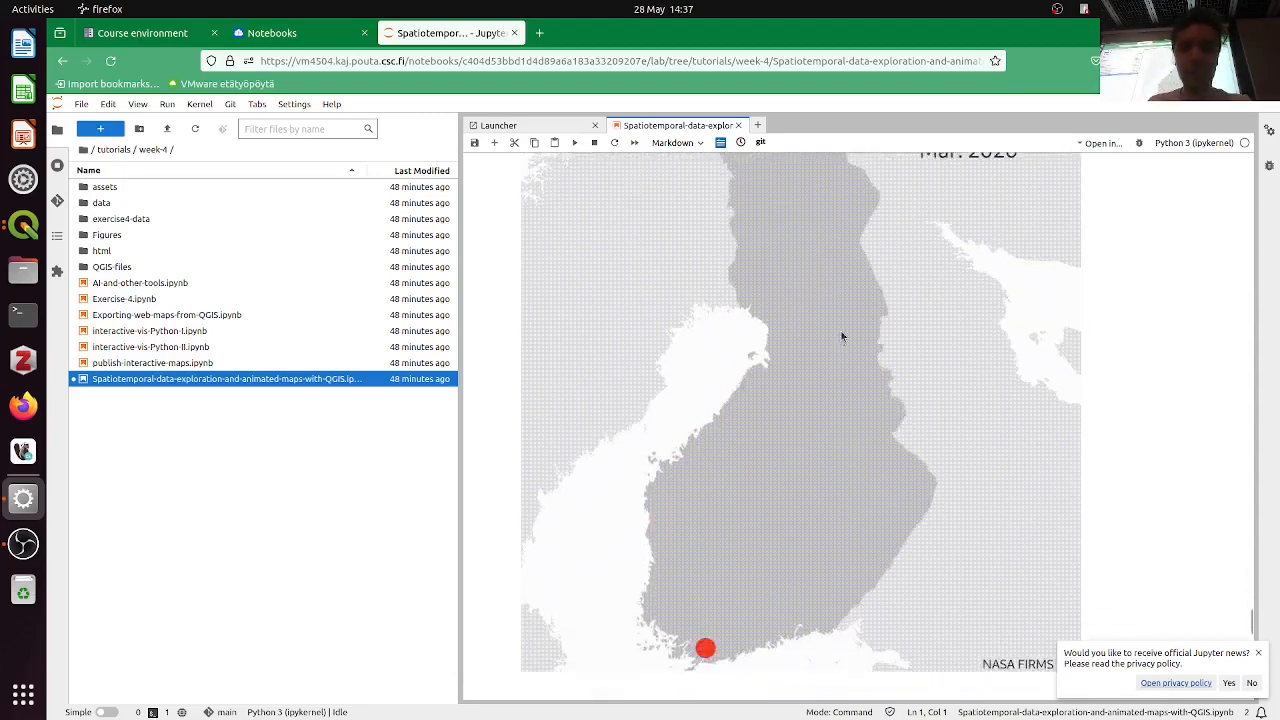
scroll(841, 337, down, 2)
scroll(841, 337, down, 10)
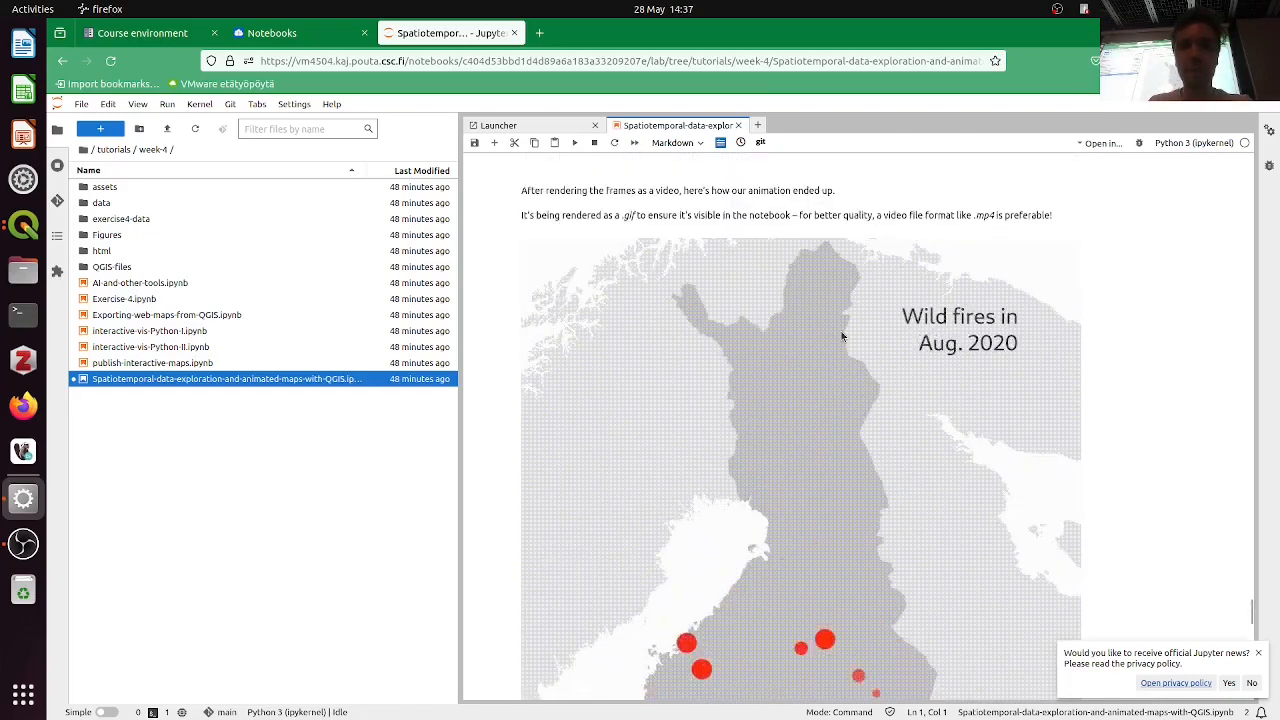
scroll(782, 377, down, 6)
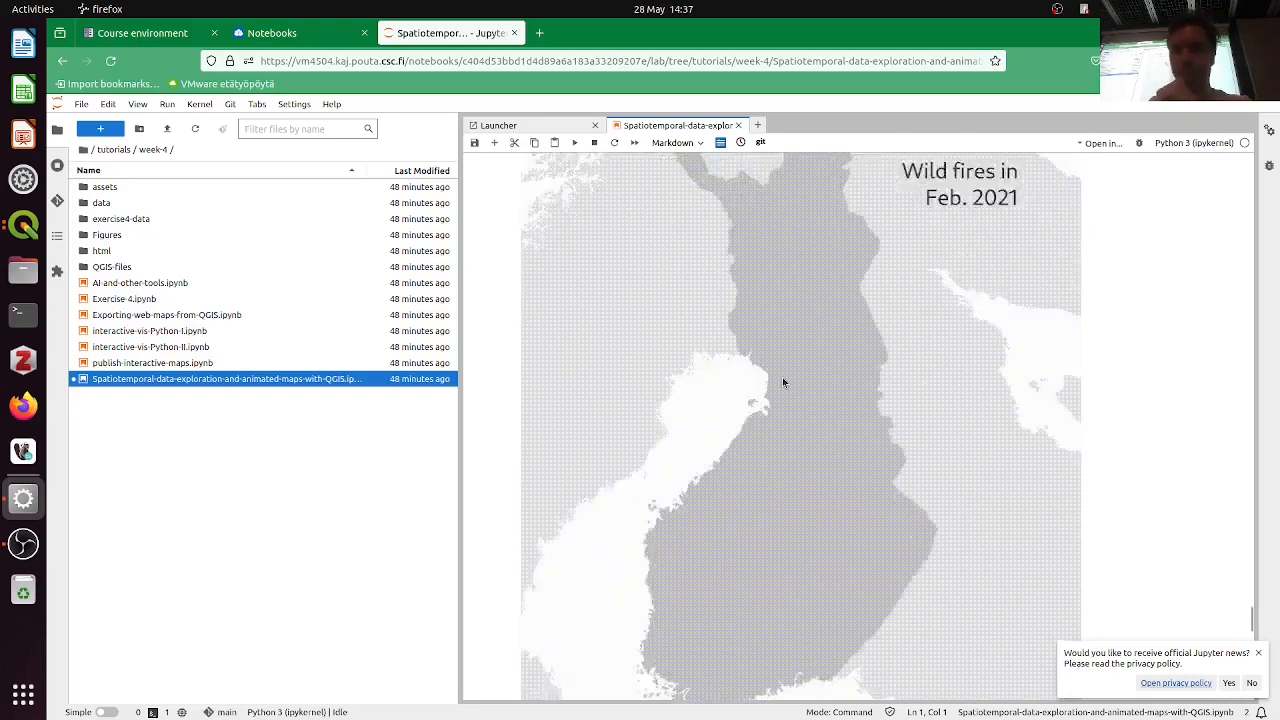
scroll(783, 381, down, 4)
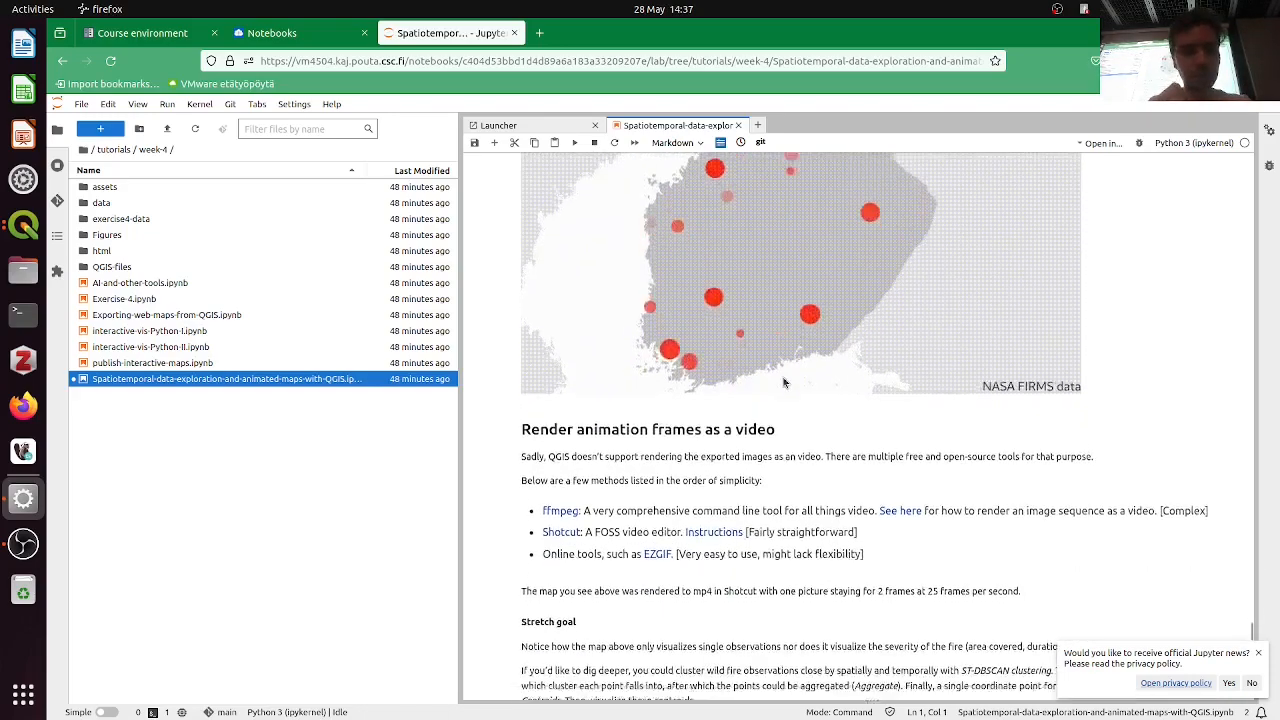
scroll(783, 381, down, 3)
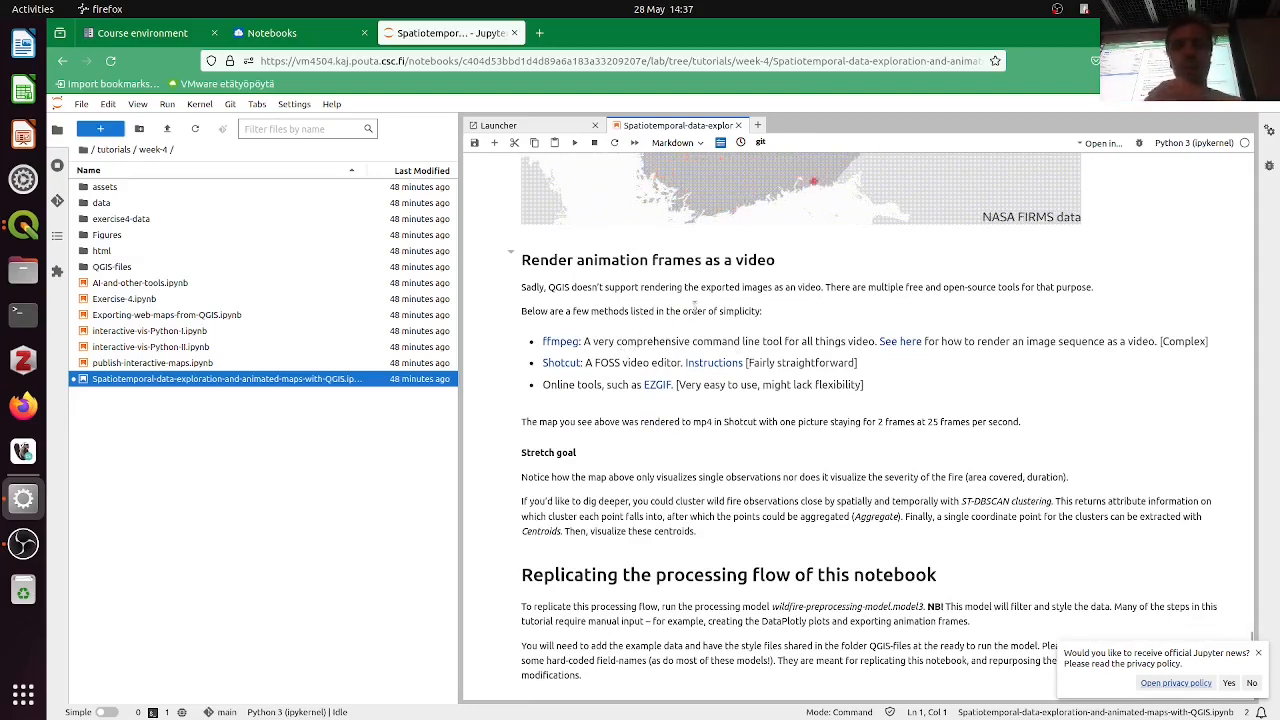
scroll(694, 311, down, 2)
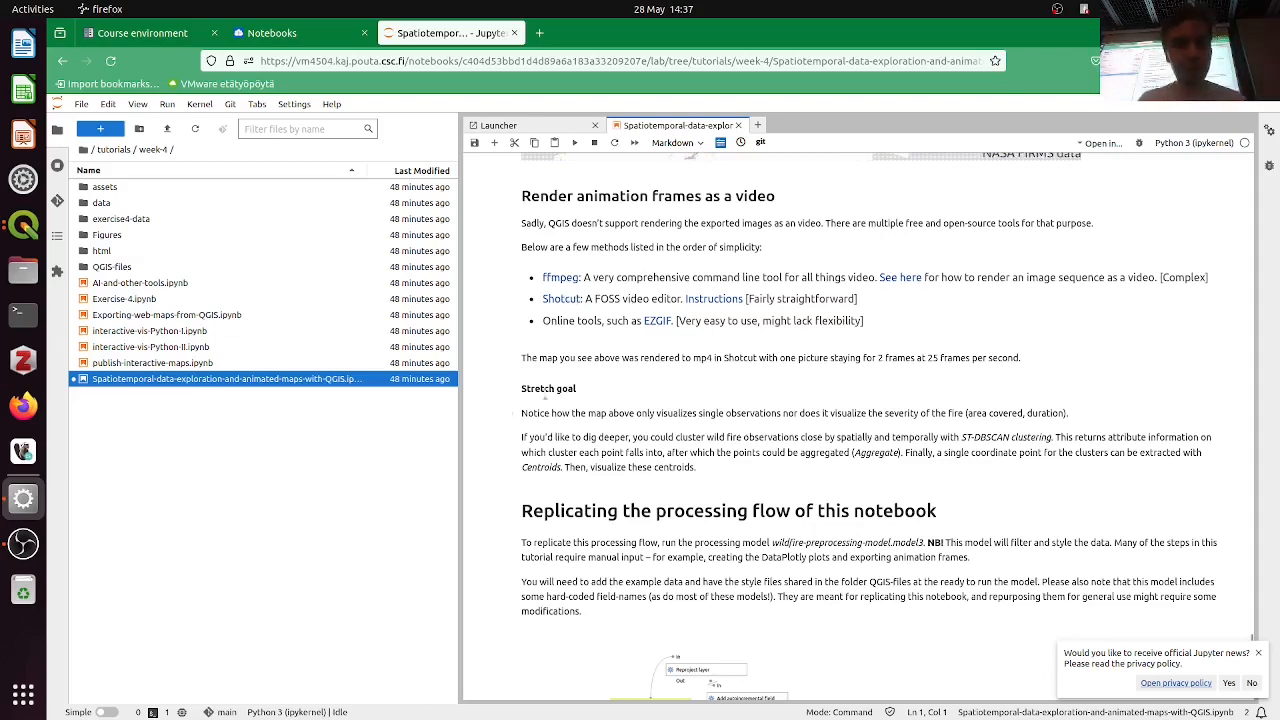
Find and launch the Shotcut video editor
click(23, 693)
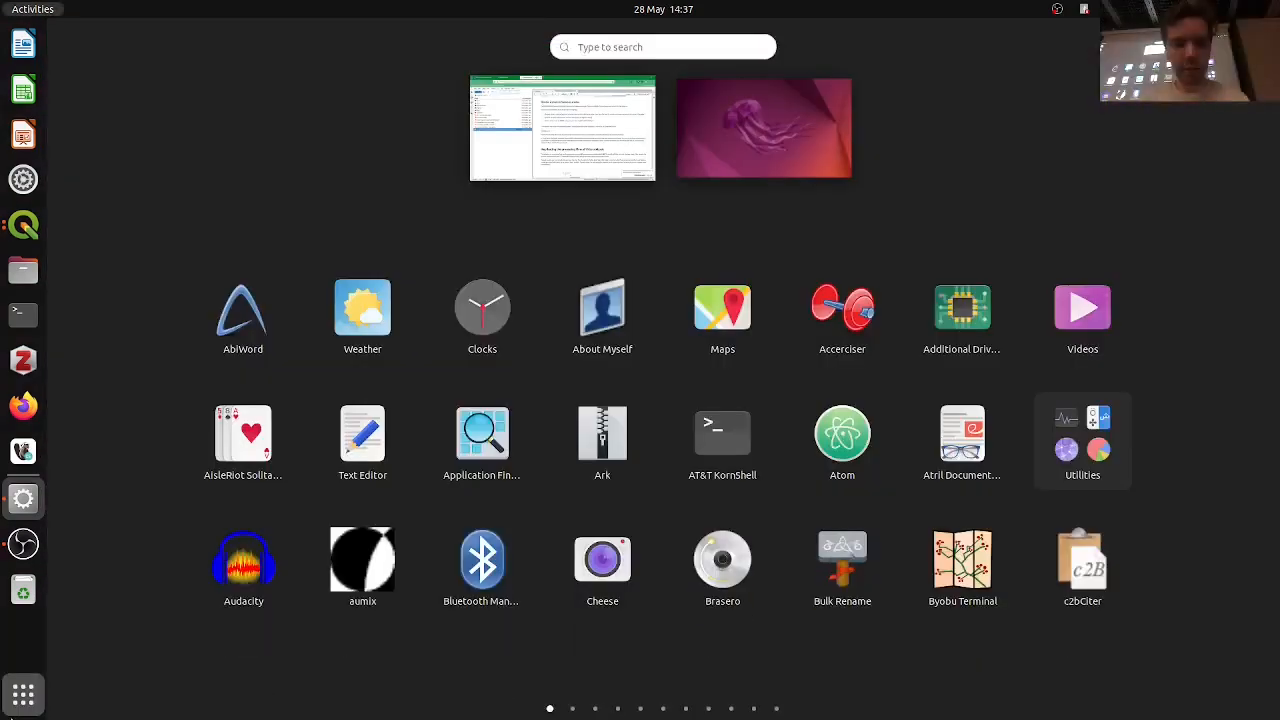
text(shotc)
click(668, 128)
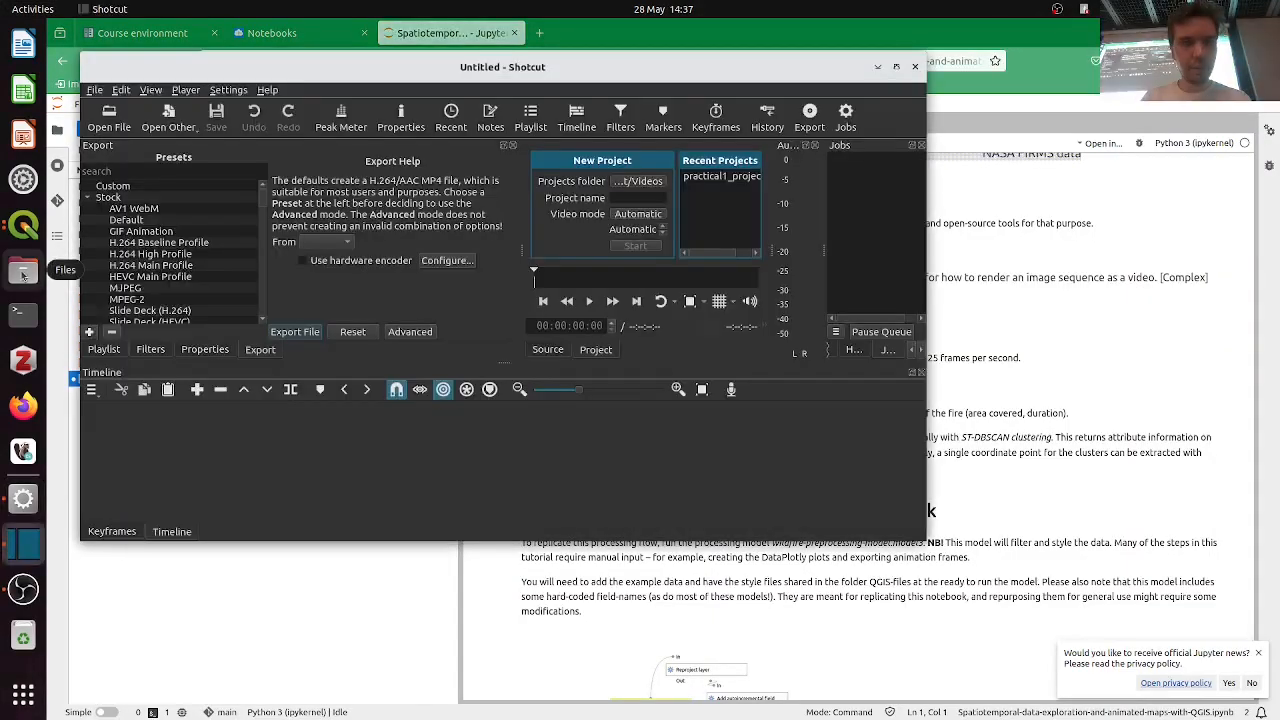
Open the GIS/Cartography course/Animations/long_anim folder in the Files application
click(23, 271)
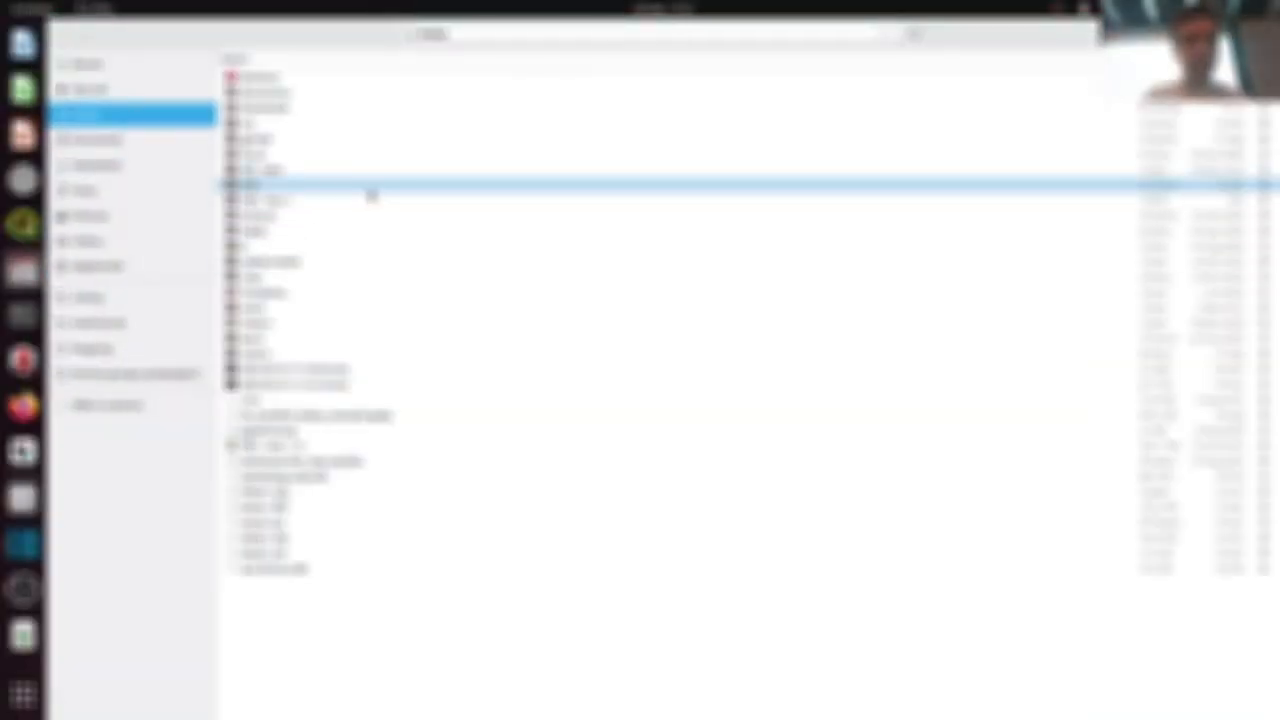
double_click(318, 136)
double_click(310, 93)
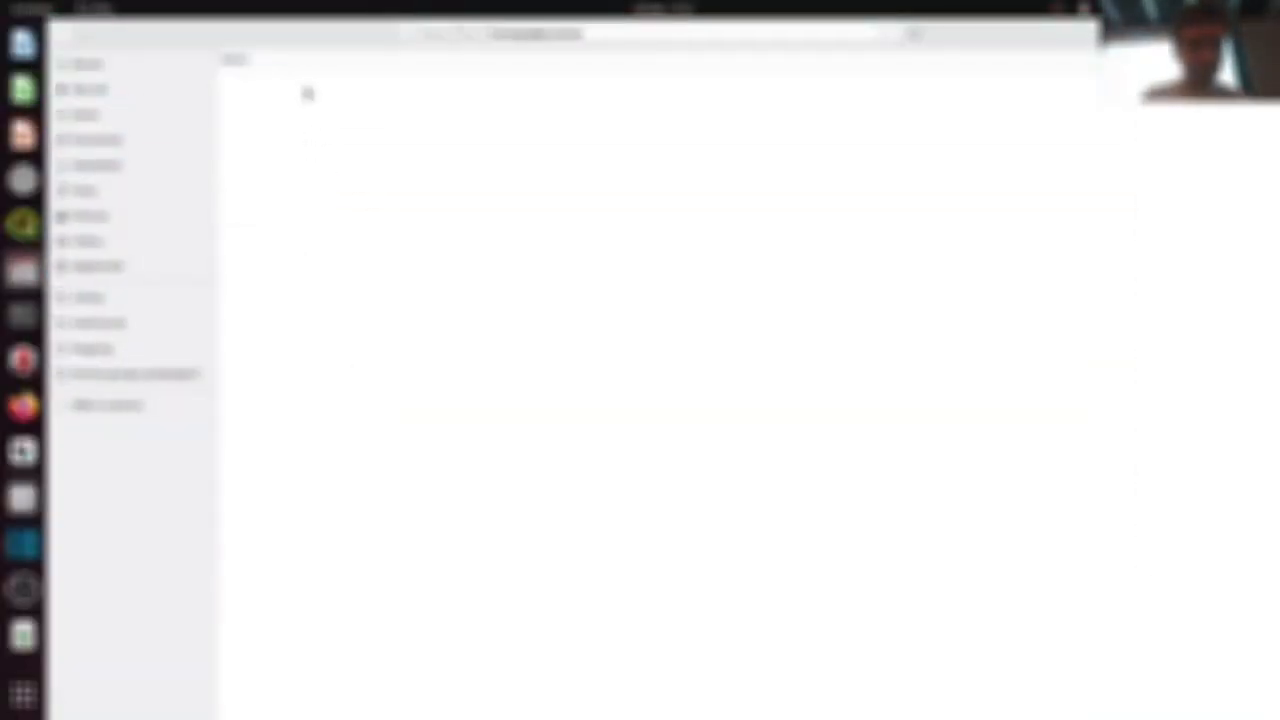
double_click(300, 79)
click(312, 93)
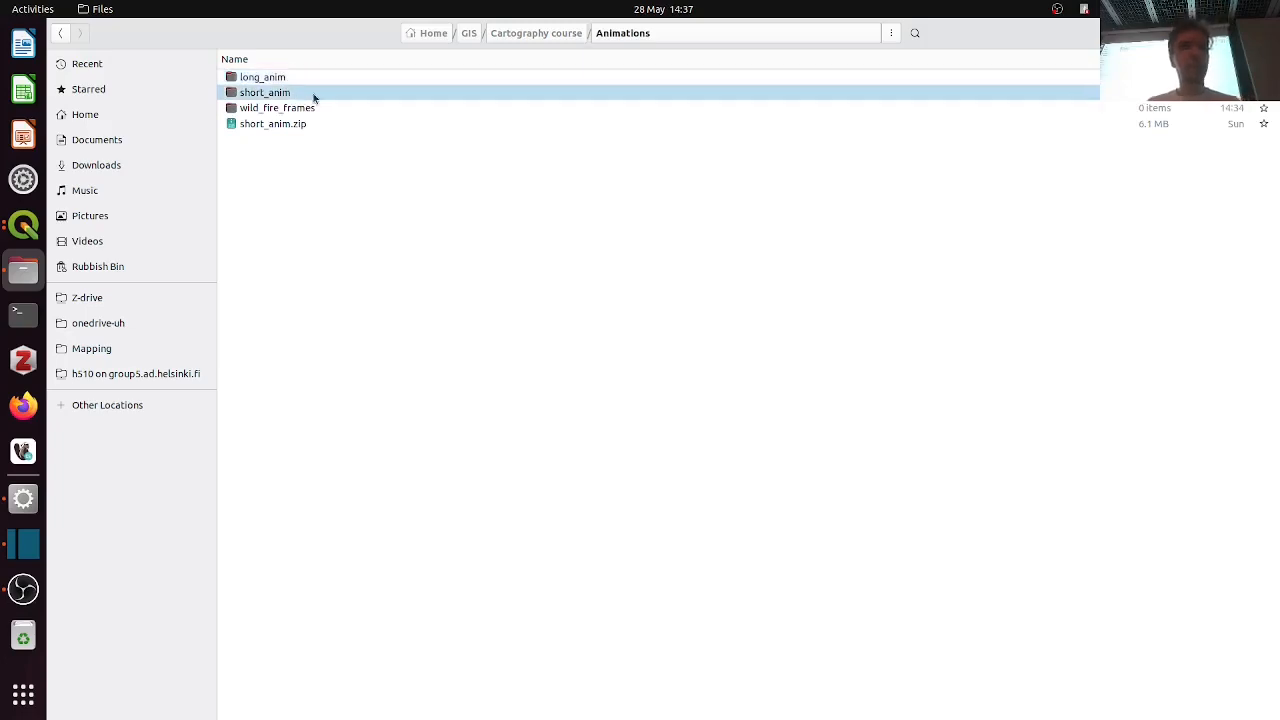
double_click(328, 77)
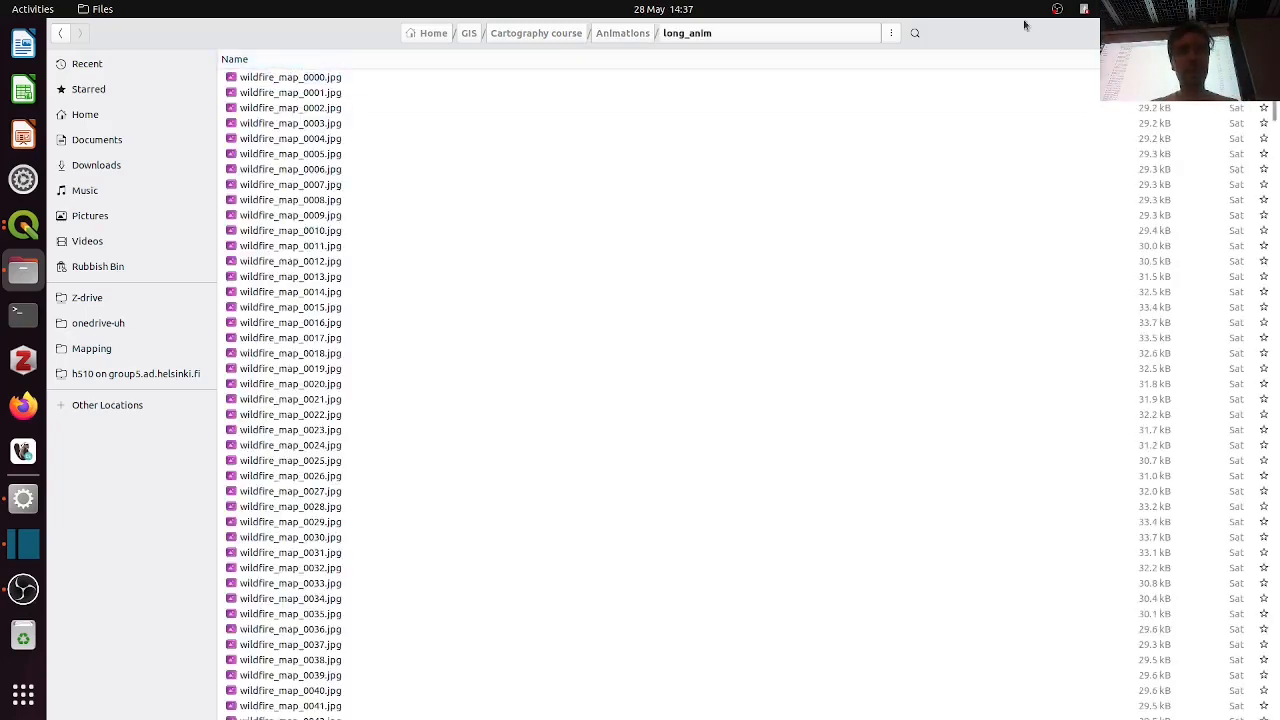
Load wildfire_map_0000.jpg from the long_anim folder into Shotcut's player and close the file manager window
key(super+Down)
drag(650, 411, 456, 274)
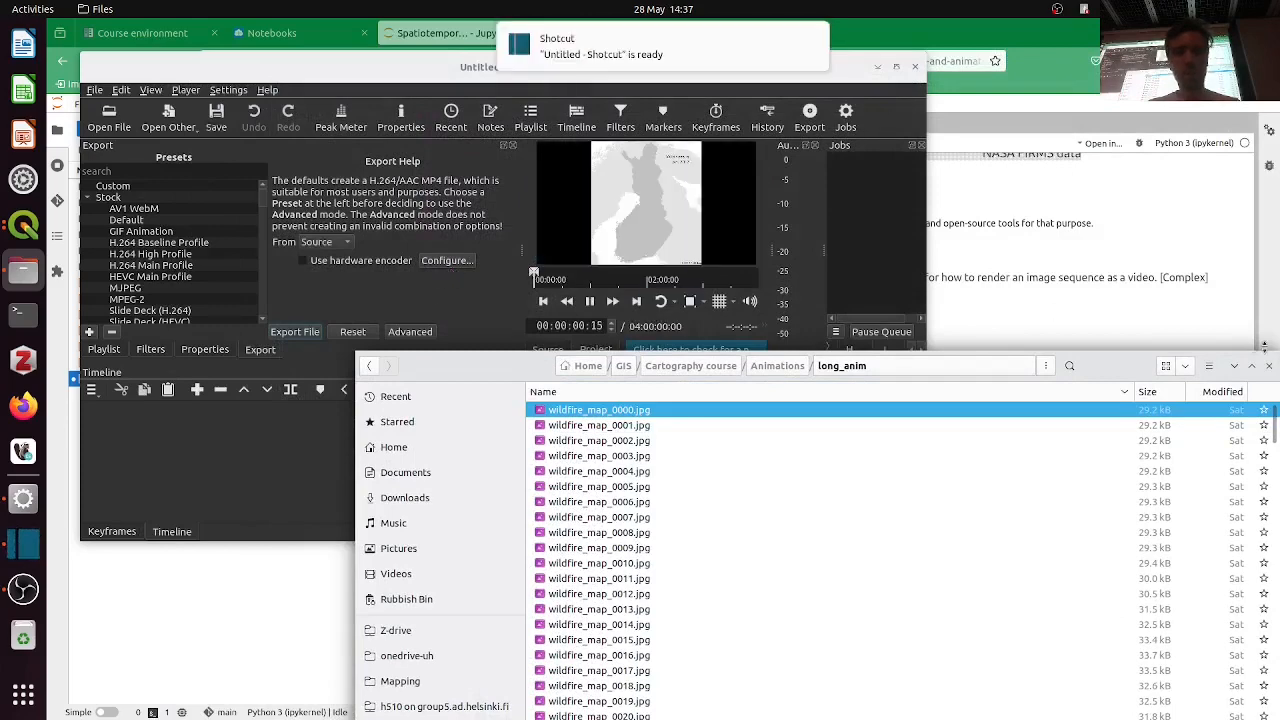
key(ctrl+w)
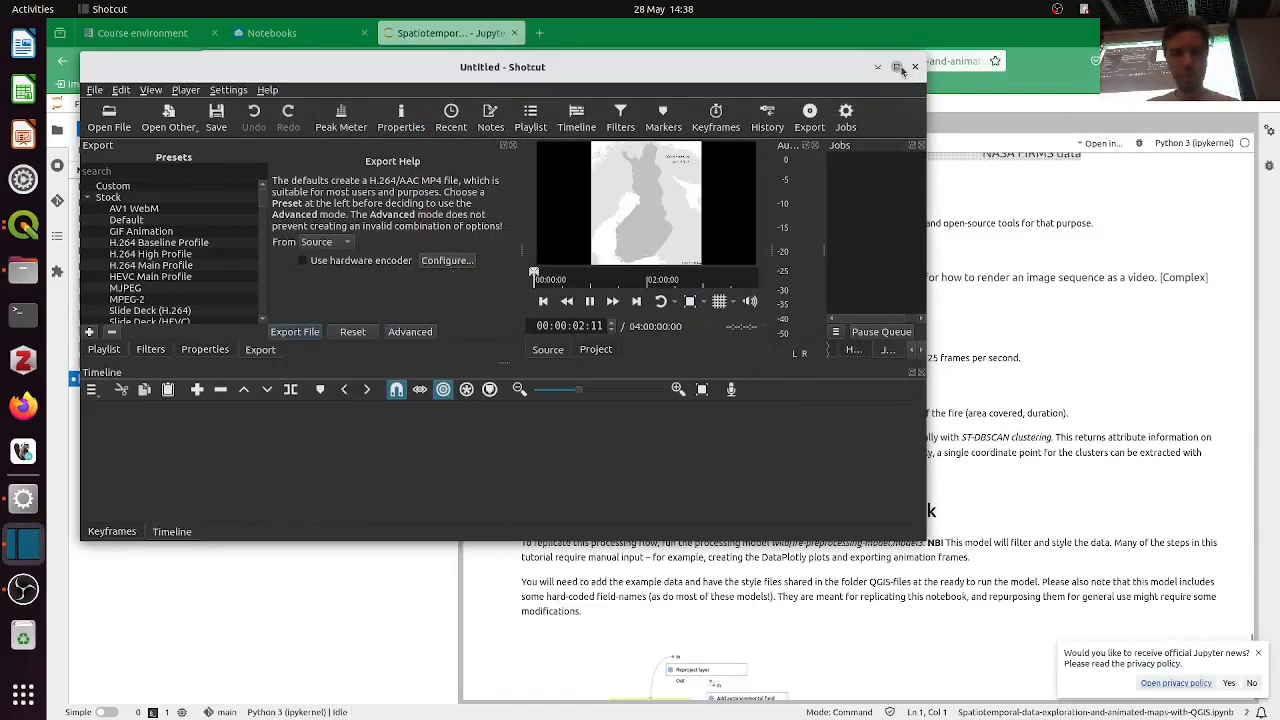
Maximize Shotcut and treat the loaded picture as an image sequence, repeating 4 frames per picture
click(896, 66)
click(171, 528)
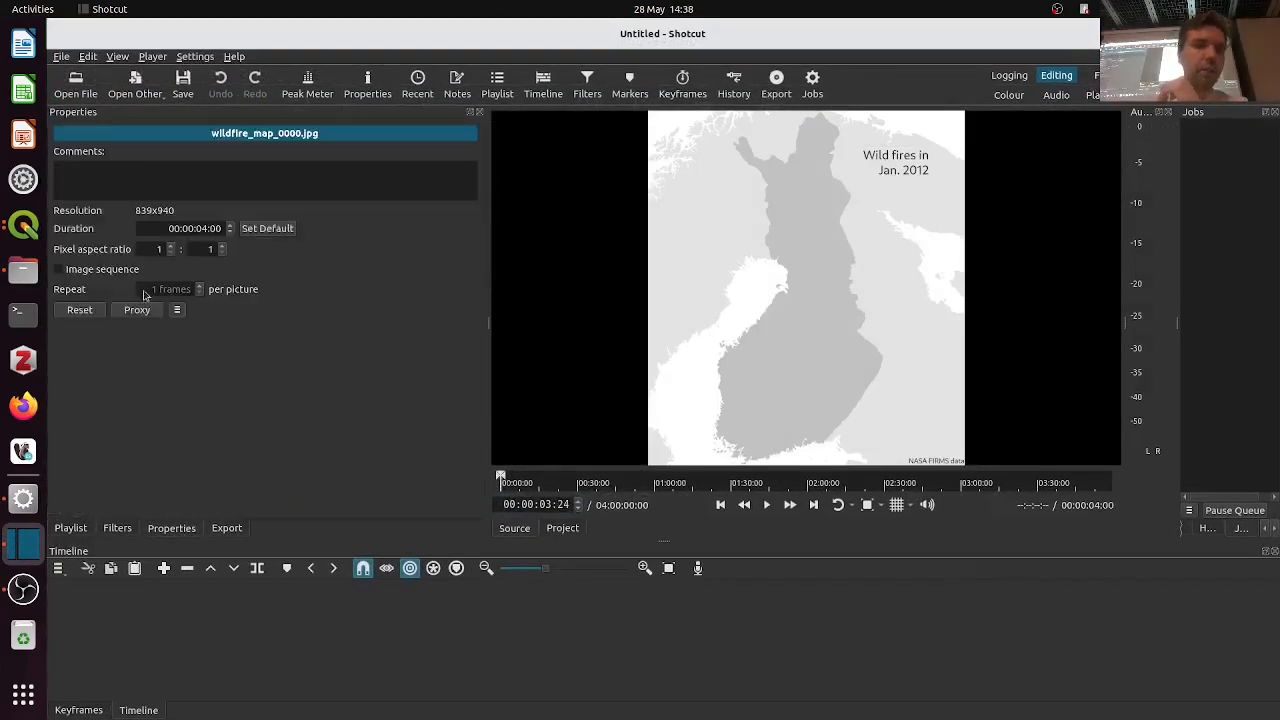
click(62, 268)
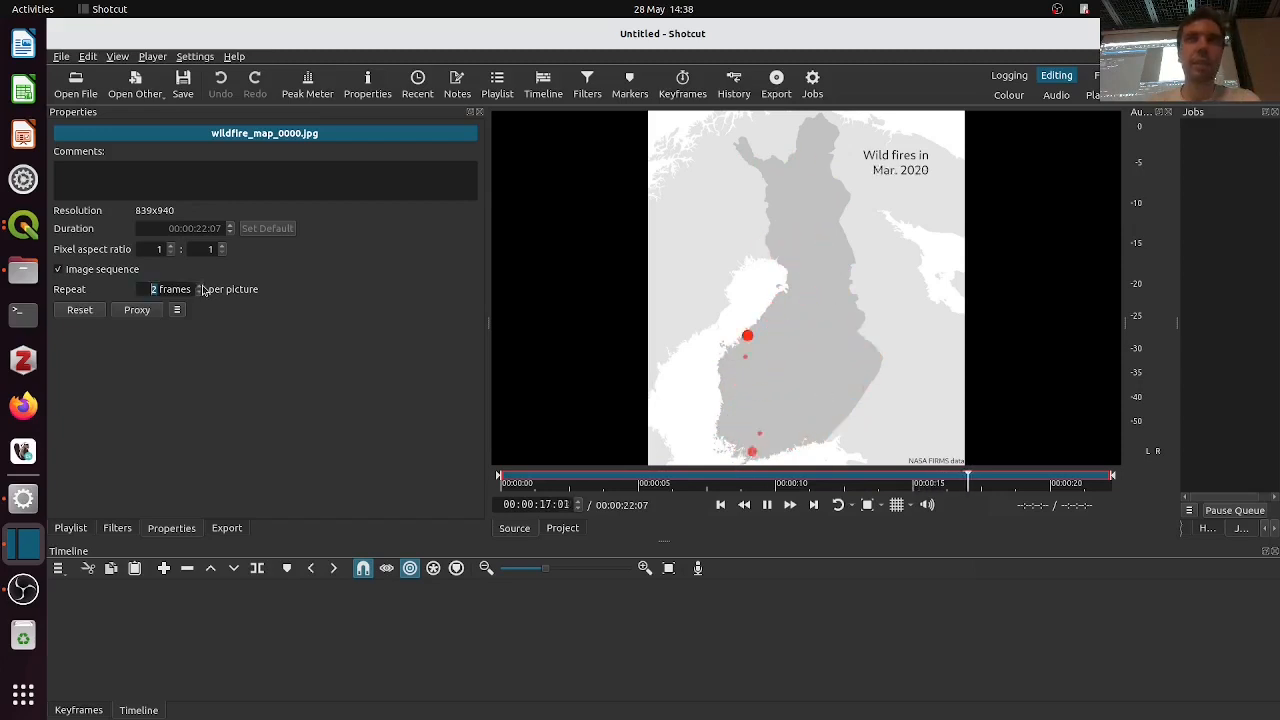
click(200, 286)
click(200, 286)
click(201, 286)
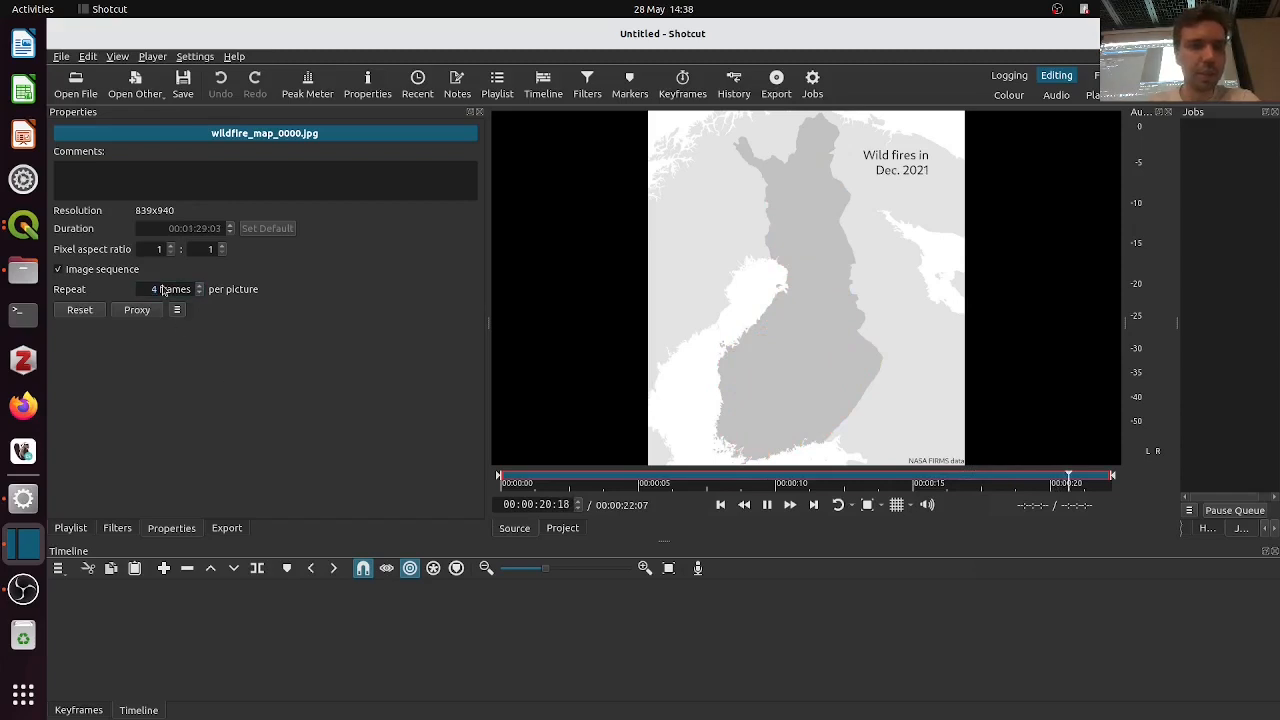
key(Return)
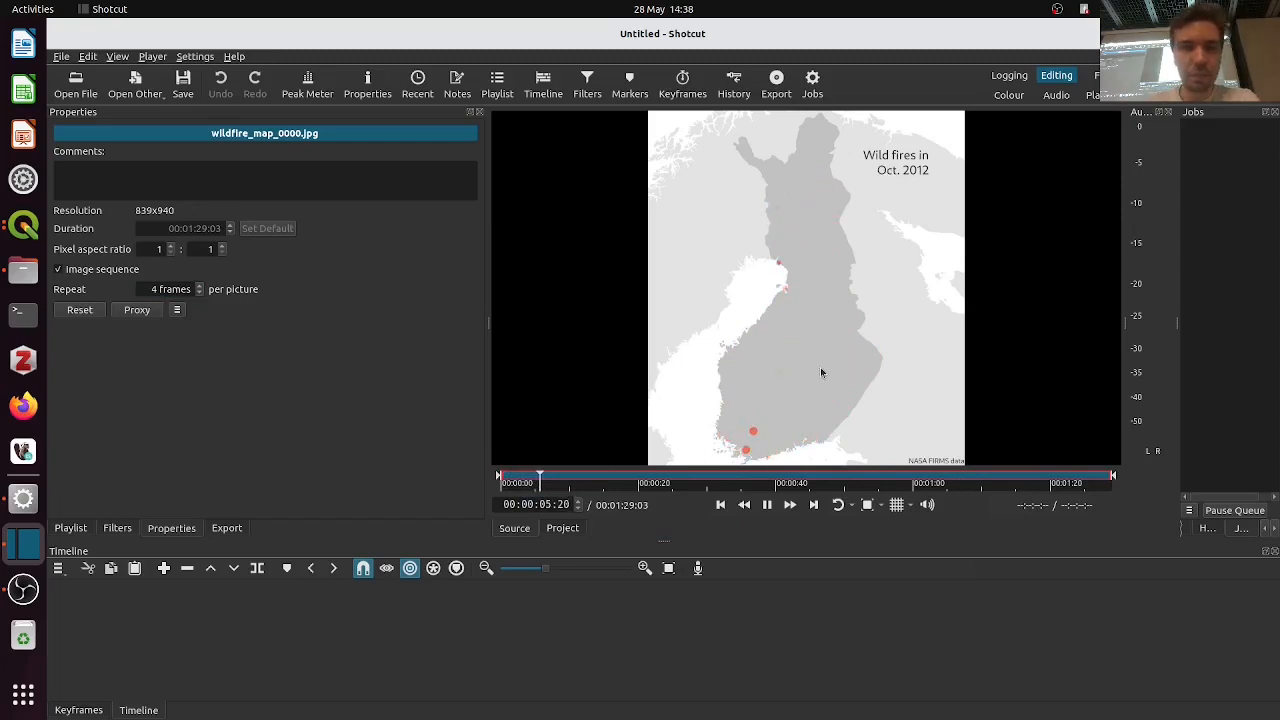
Check the advanced video export settings and set the image sequence's repeat to 5 frames per picture
click(227, 528)
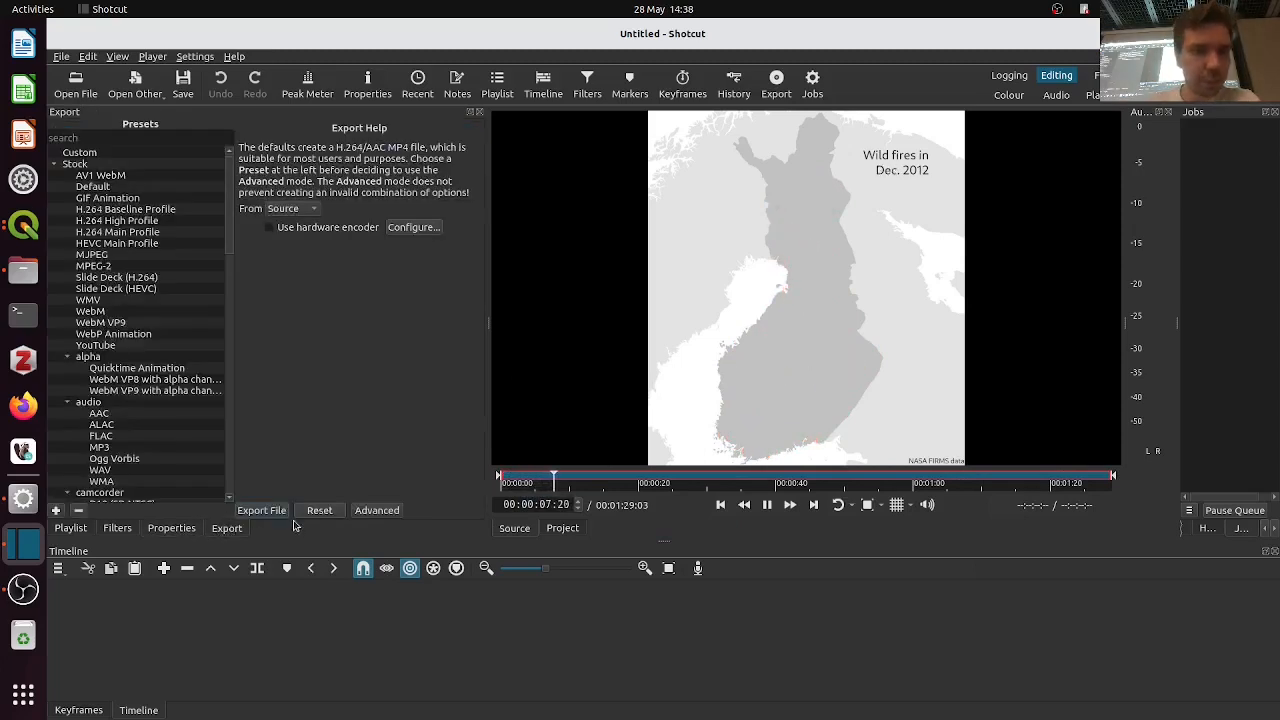
click(376, 511)
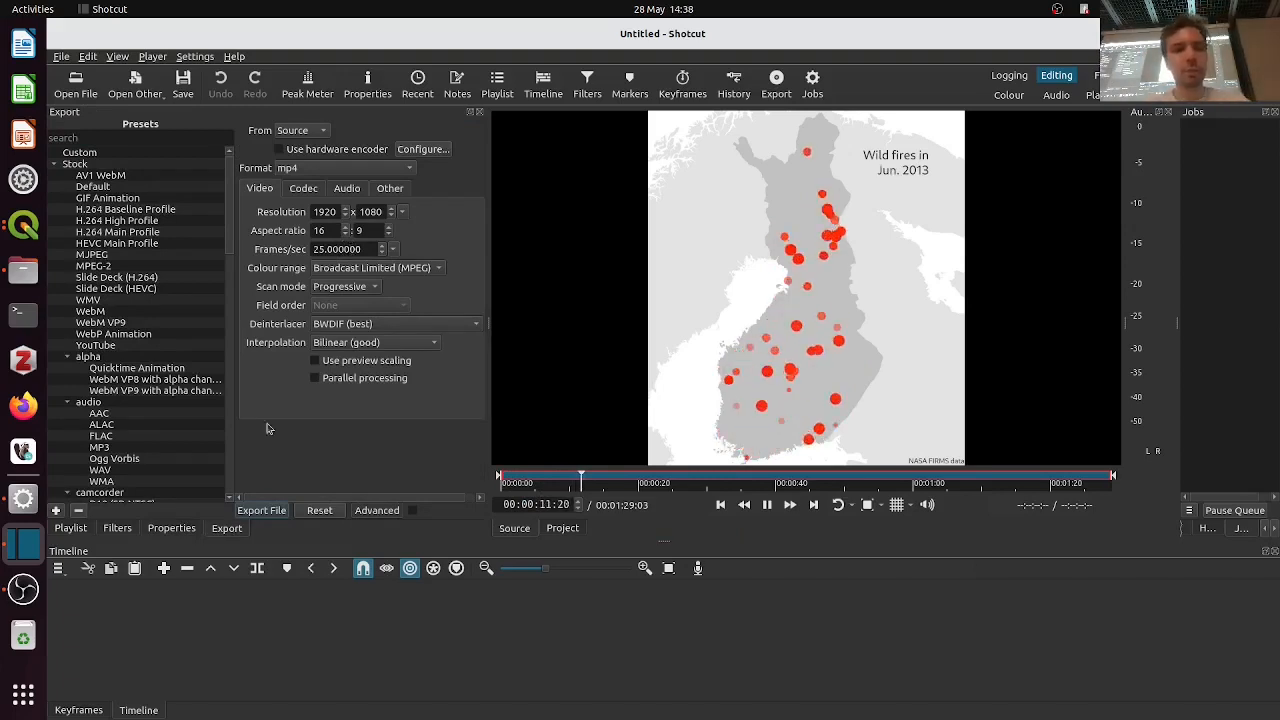
click(171, 528)
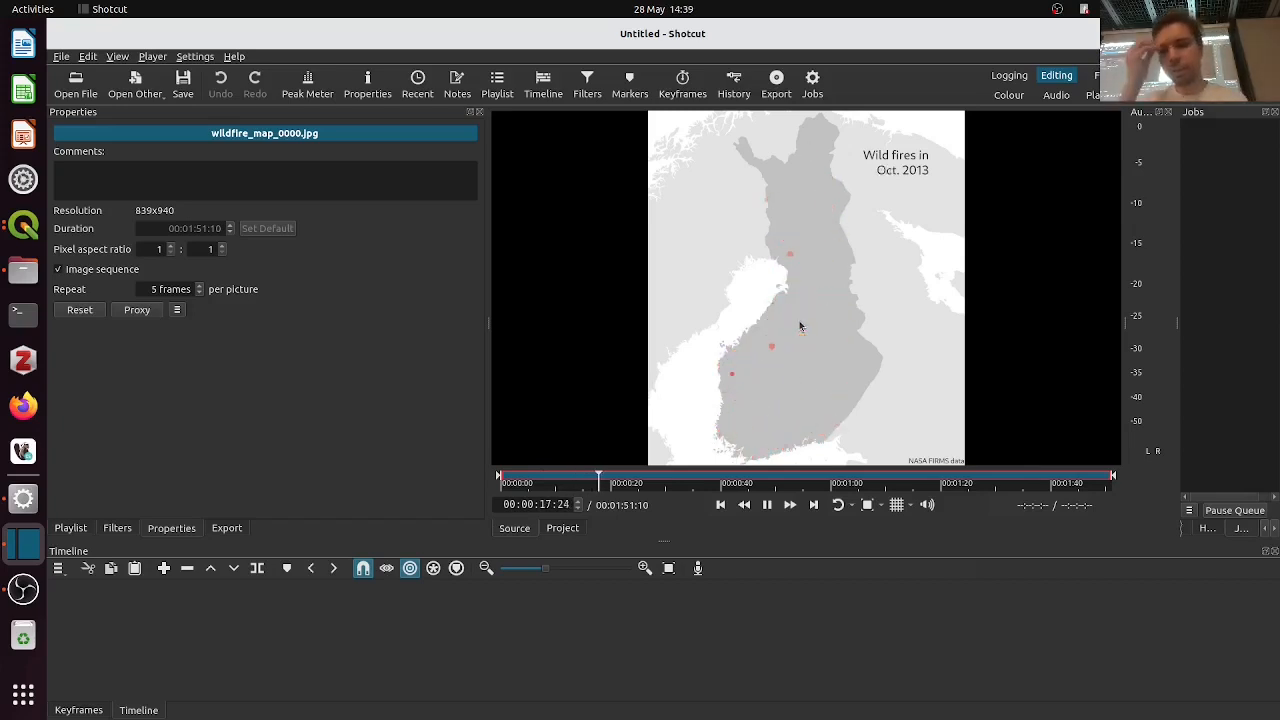
Return to the notebook in Firefox, view the linked EZGIF animated WebP maker, and read on to the notebook's Stretch goal section
click(22, 492)
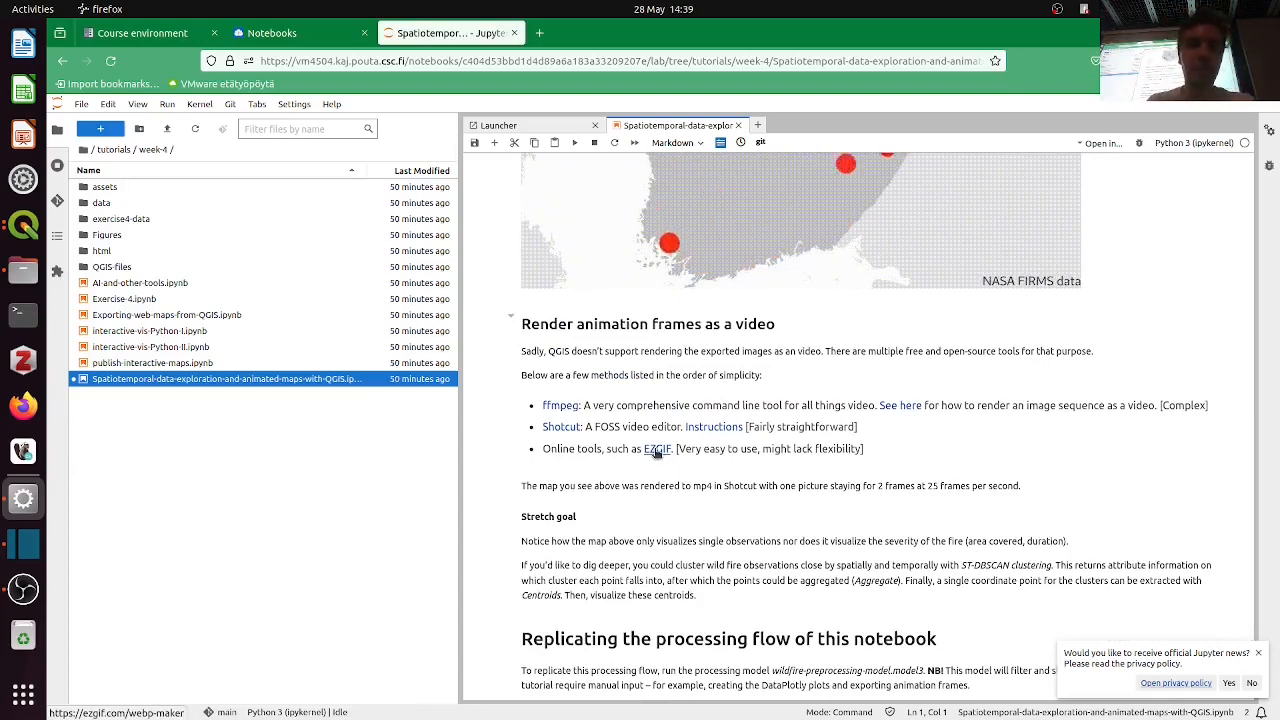
click(657, 450)
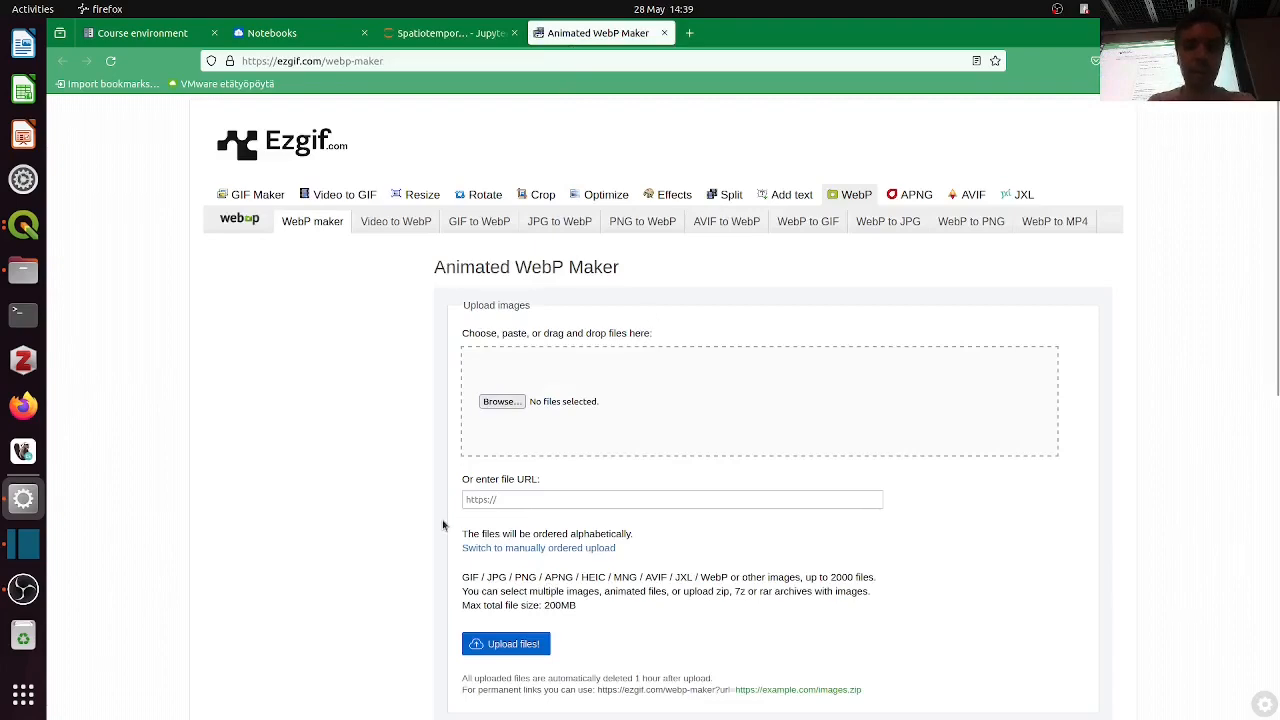
scroll(443, 525, down, 3)
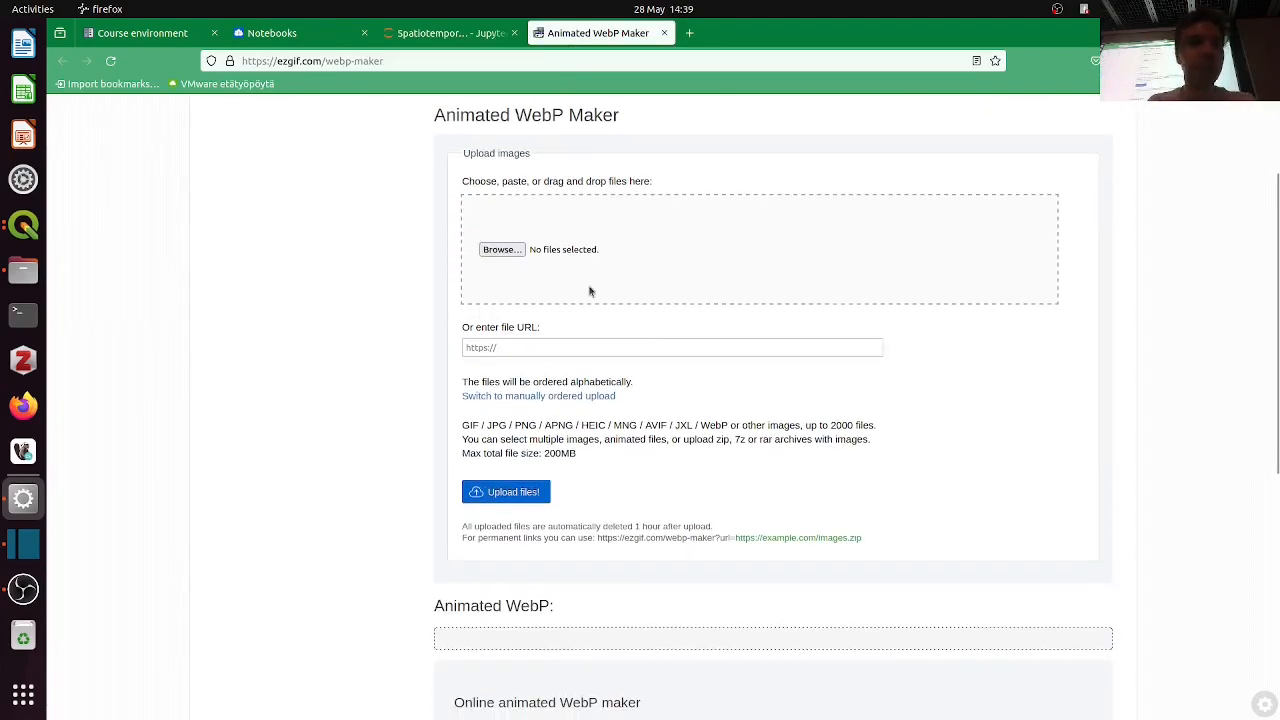
click(430, 36)
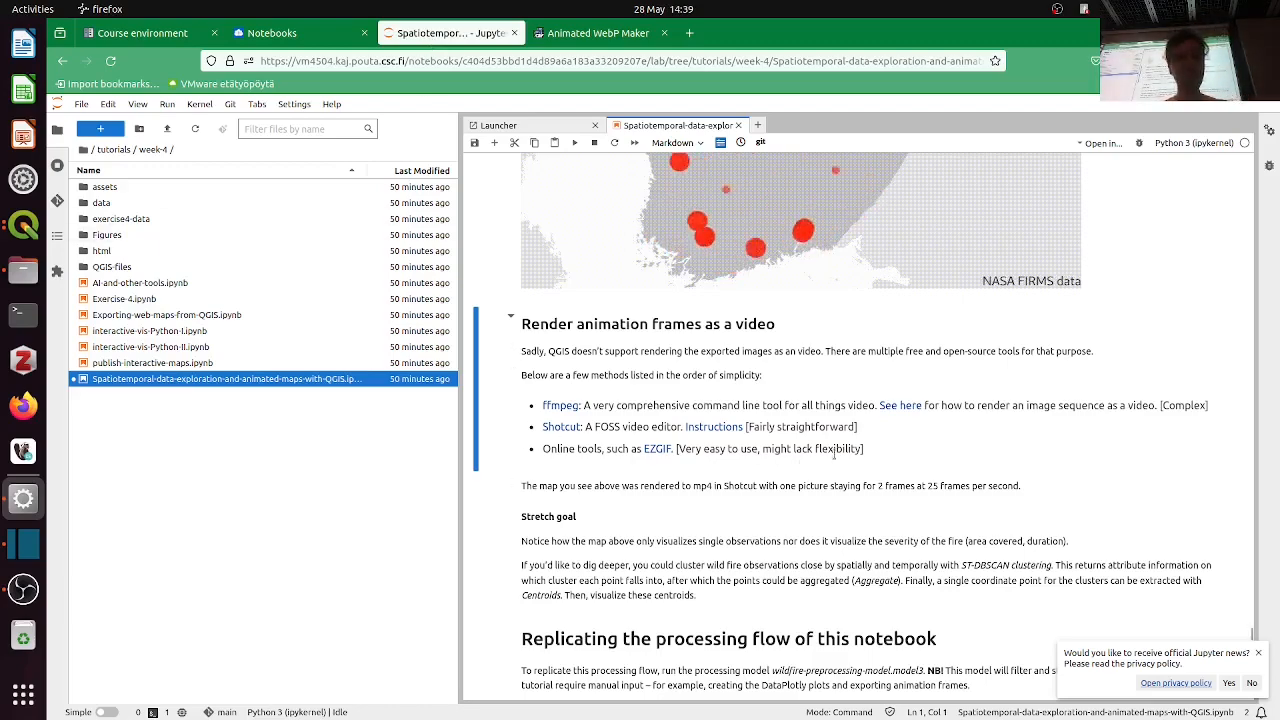
scroll(858, 485, down, 4)
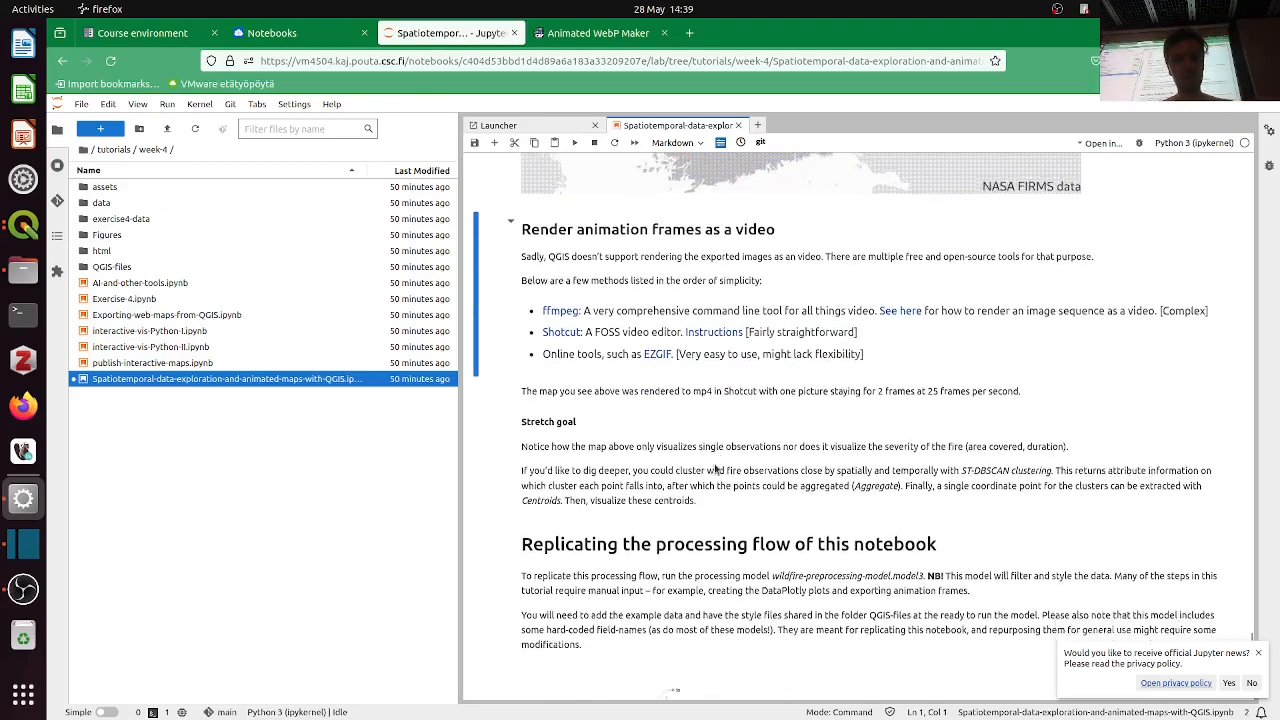
Read the notebook's Stretch goal and the section on replicating the processing flow, including its model diagram
scroll(715, 468, down, 1)
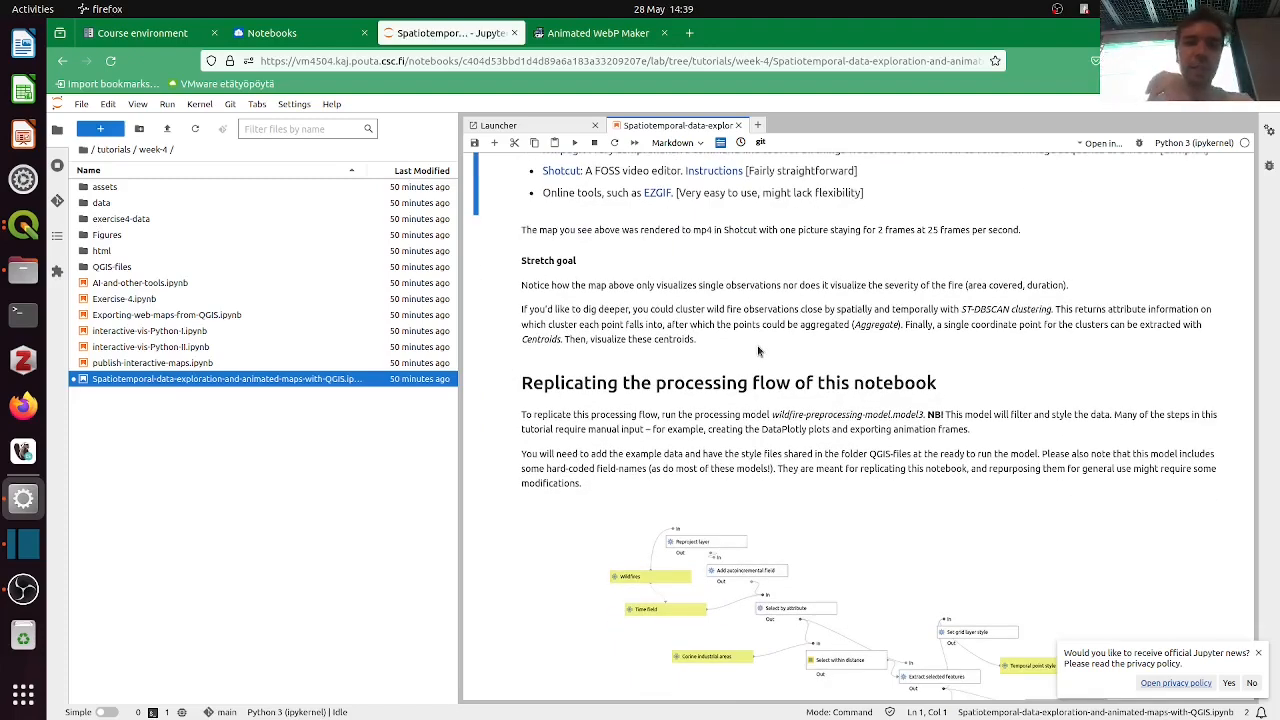
scroll(740, 400, down, 3)
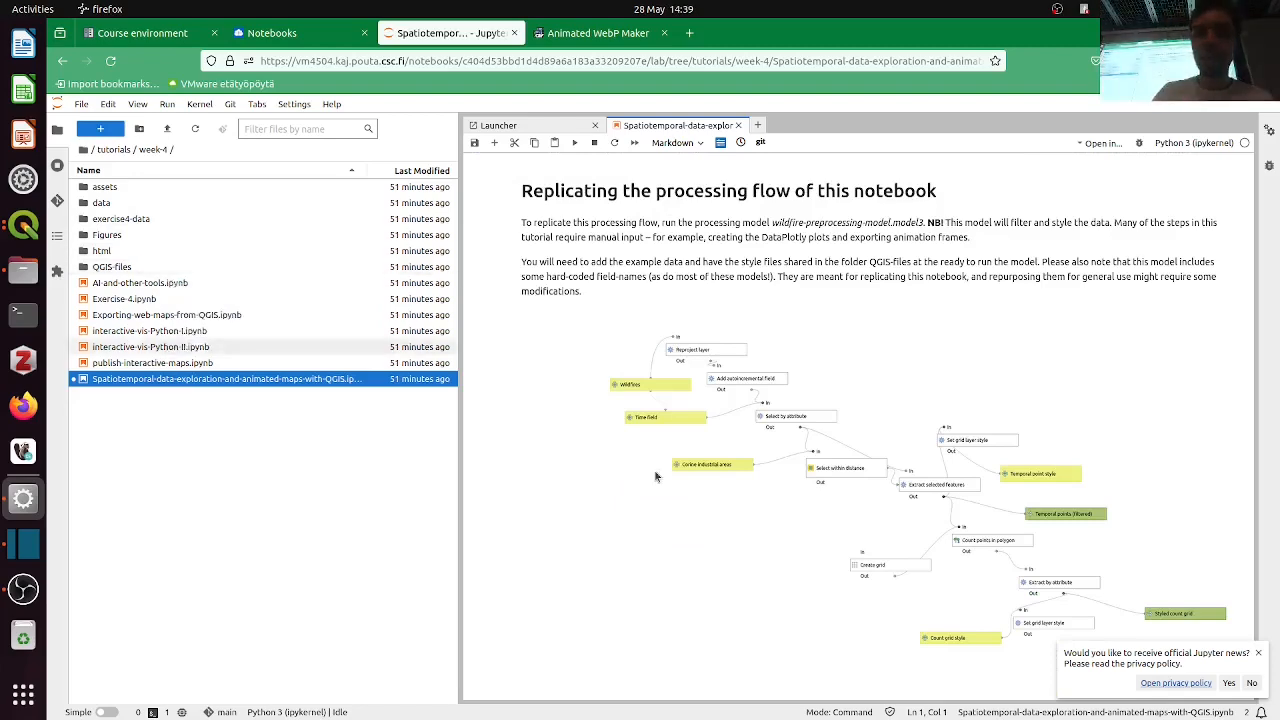
scroll(814, 375, down, 2)
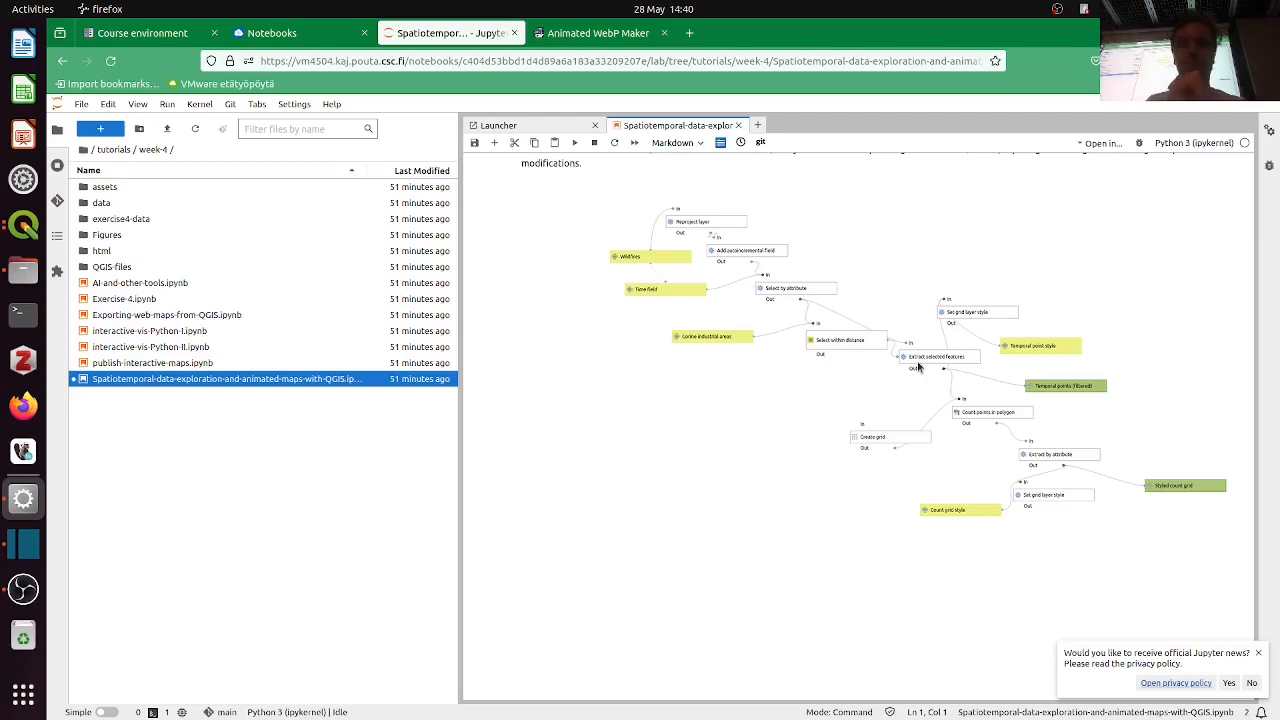
scroll(917, 367, down, 15)
scroll(773, 412, up, 6)
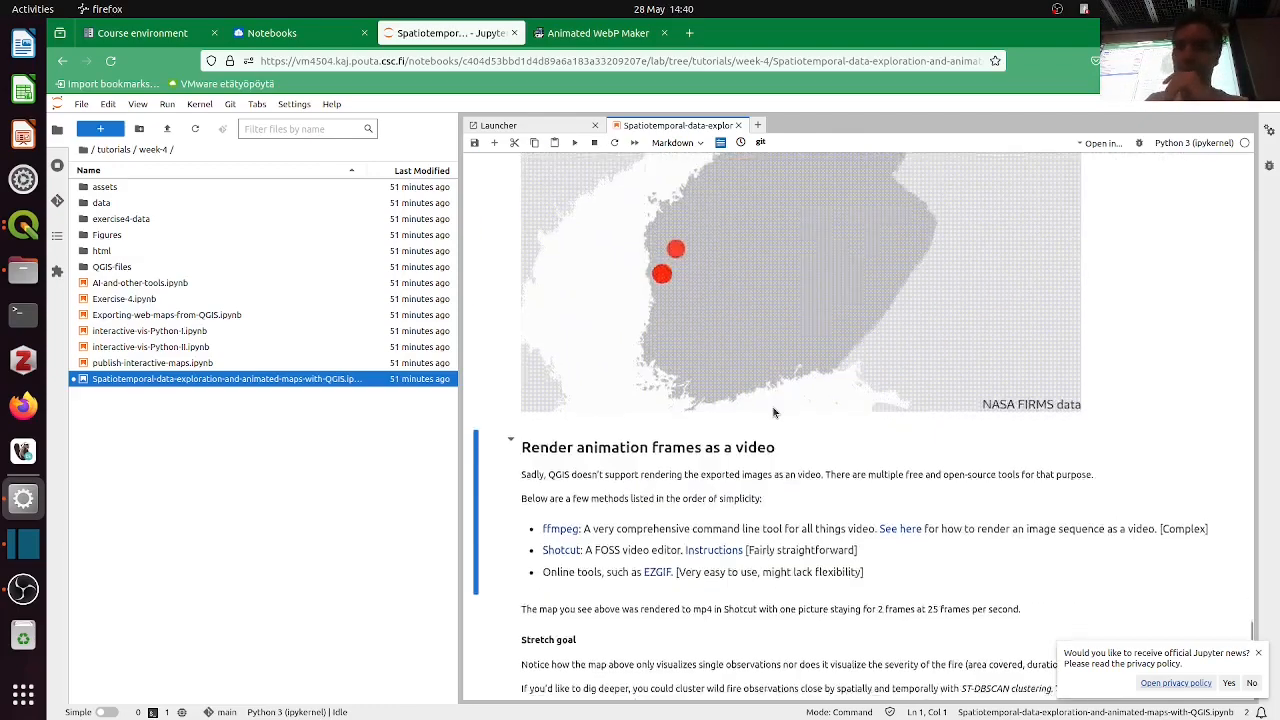
scroll(773, 412, down, 10)
scroll(773, 412, up, 4)
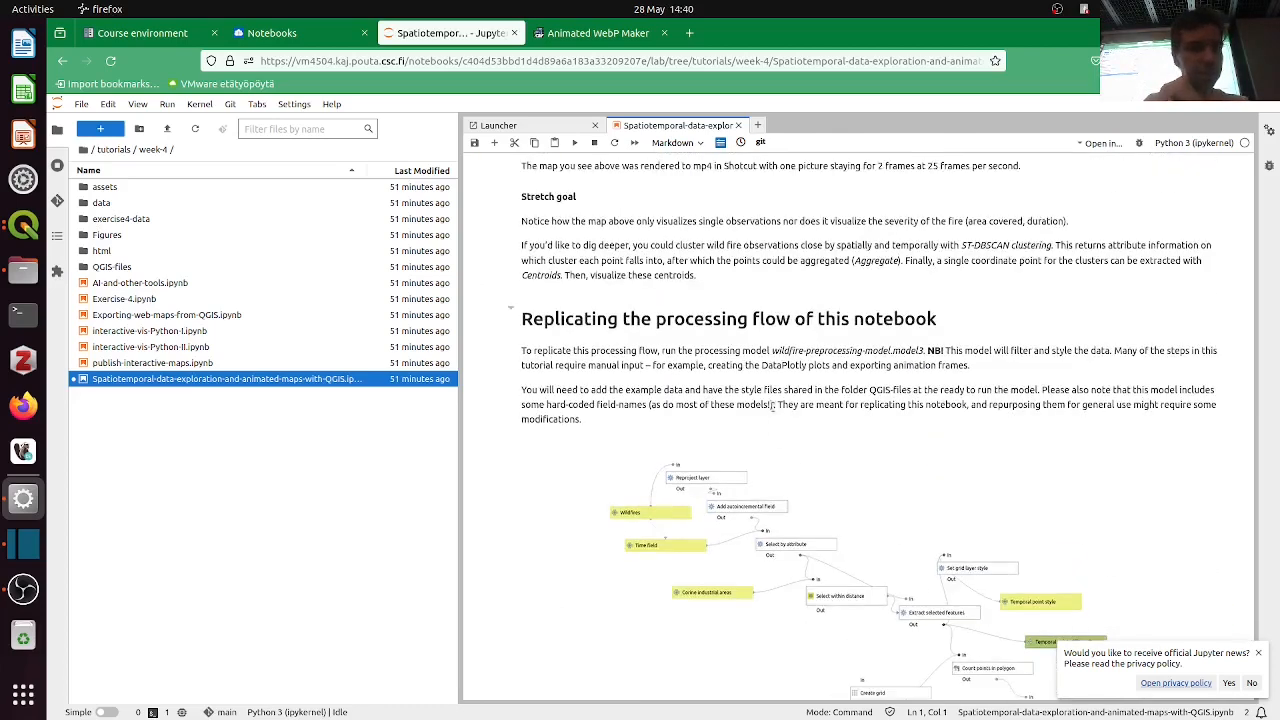
scroll(773, 412, up, 3)
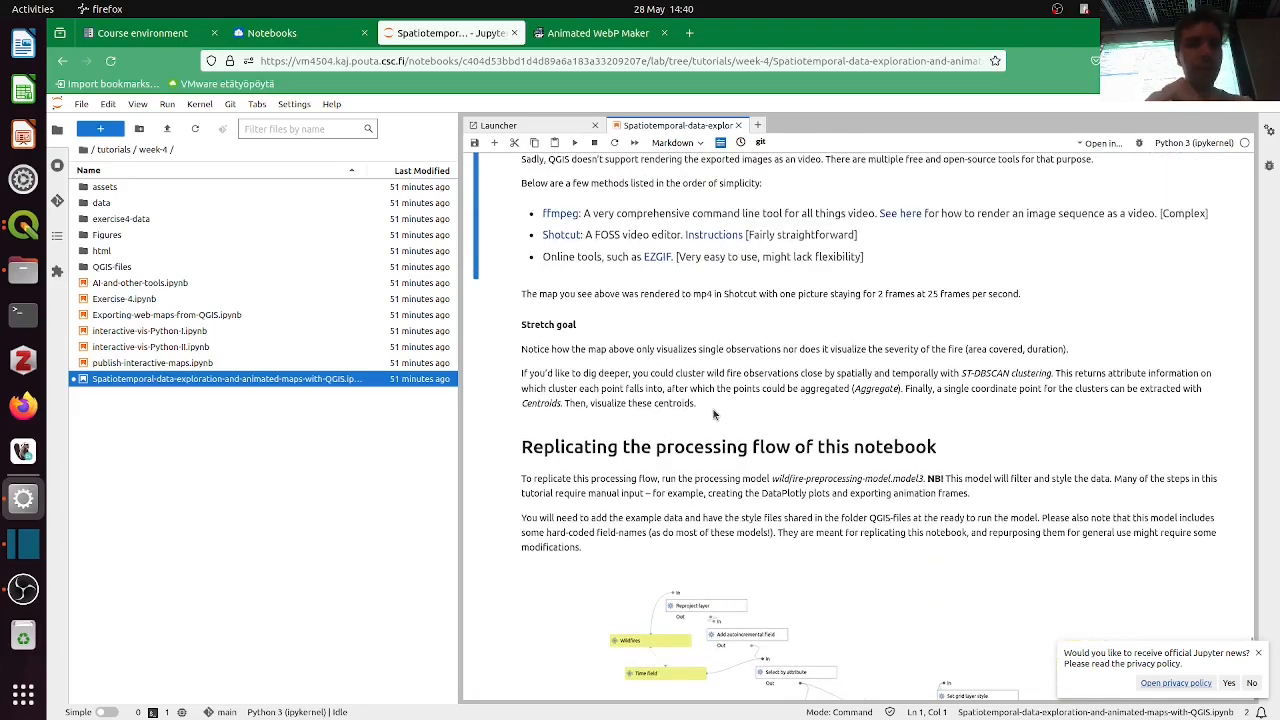
Highlight the Stretch goal paragraph on ST-DBSCAN clustering, compare it with the animated wildfire map above, and clear the highlight
drag(709, 407, 520, 370)
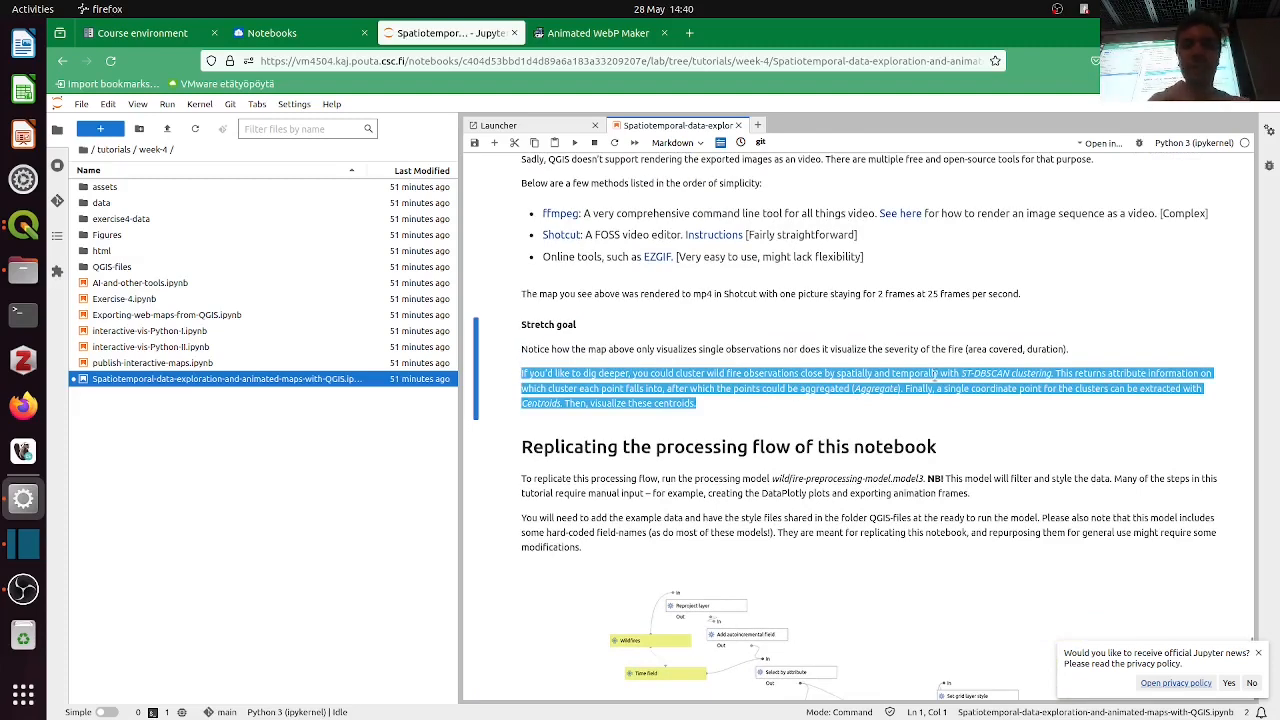
scroll(934, 374, up, 6)
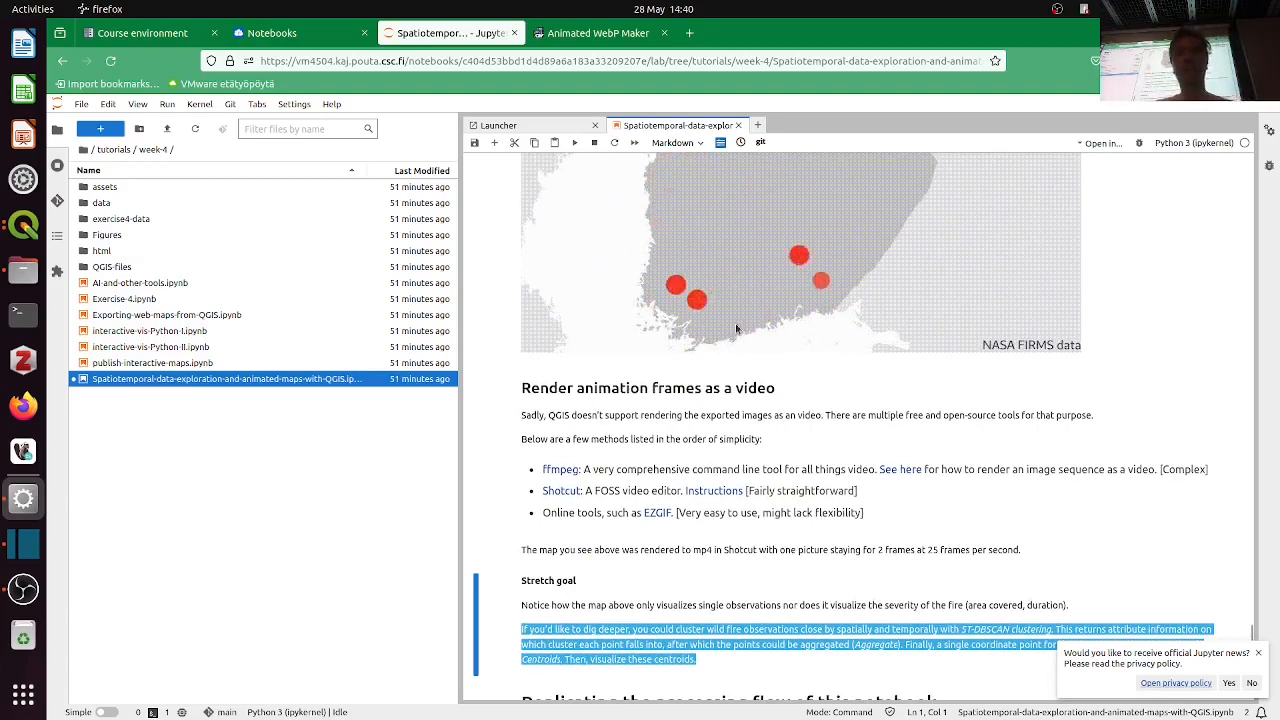
scroll(748, 358, up, 5)
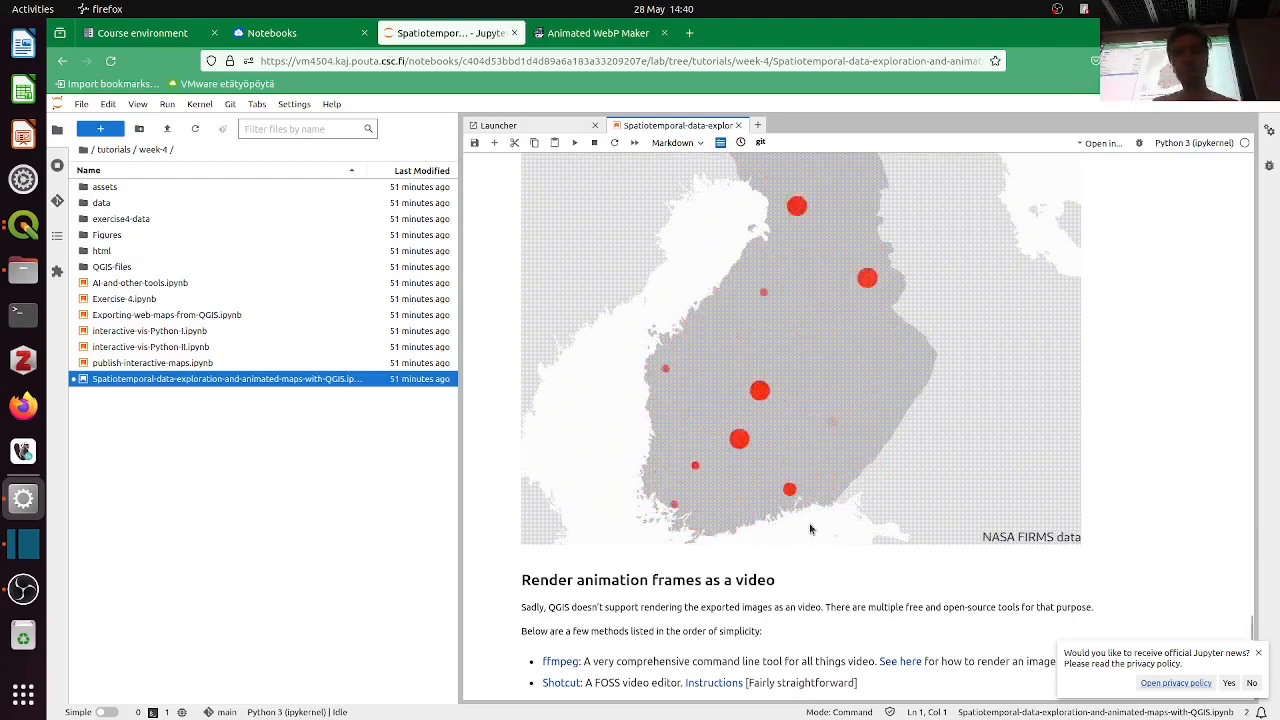
scroll(810, 530, down, 5)
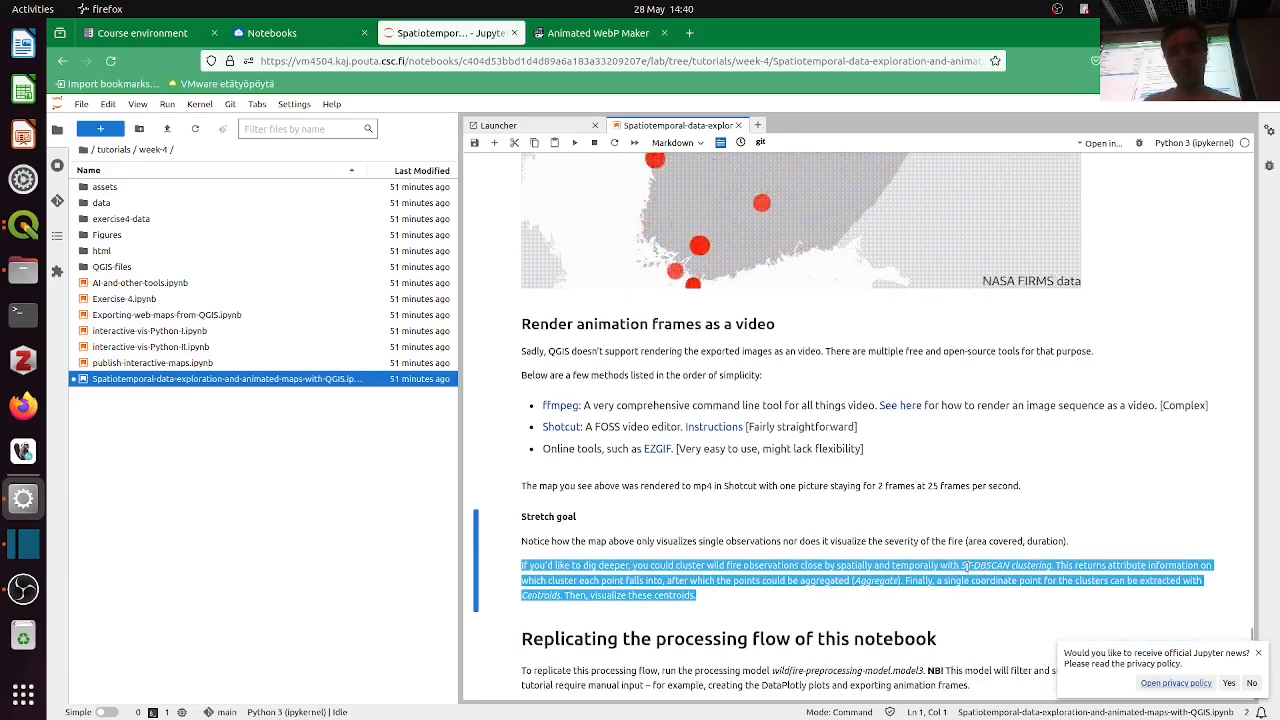
click(966, 567)
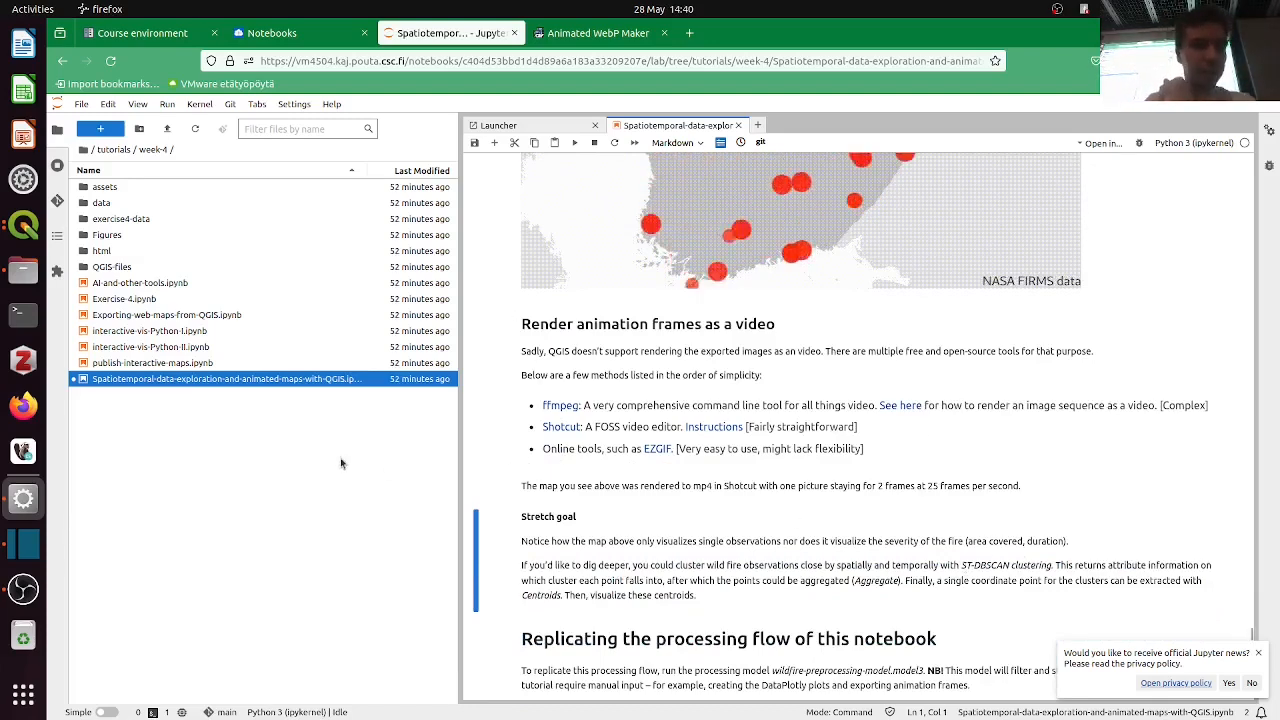
Open the notebook Exporting-web-maps-from-QGIS.ipynb and view its plugin and data prerequisites
double_click(198, 316)
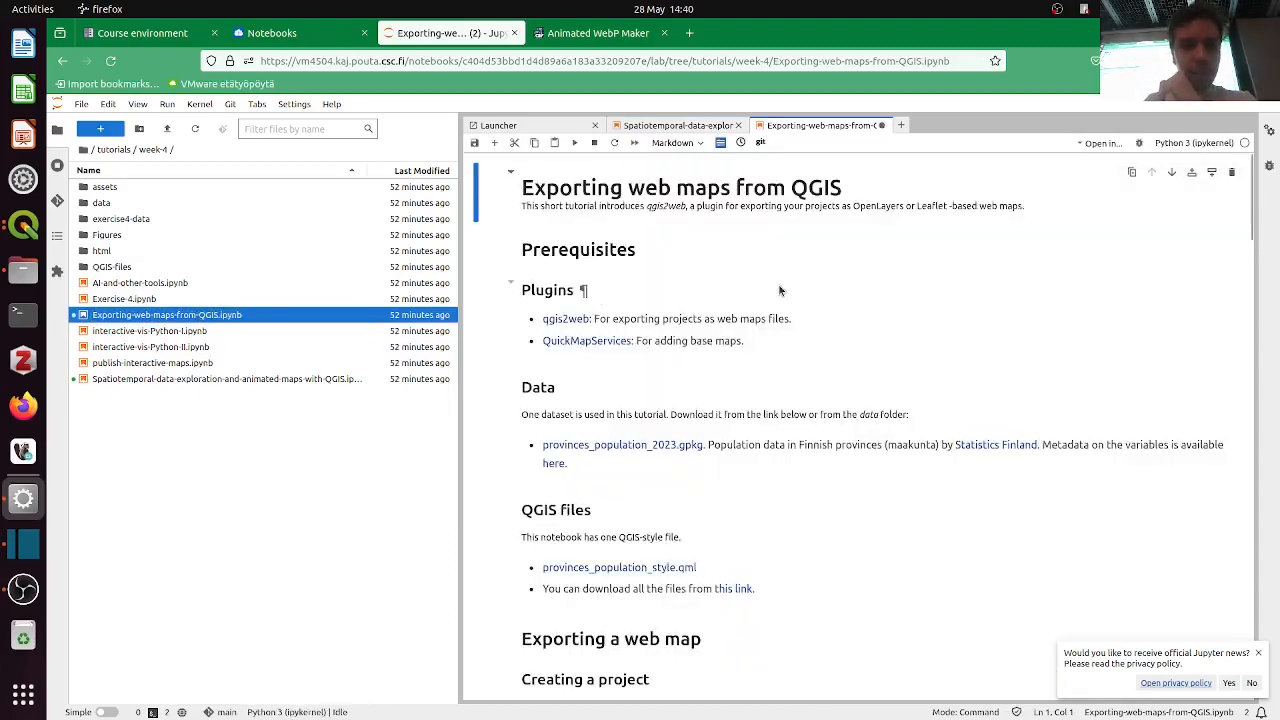
scroll(780, 290, down, 1)
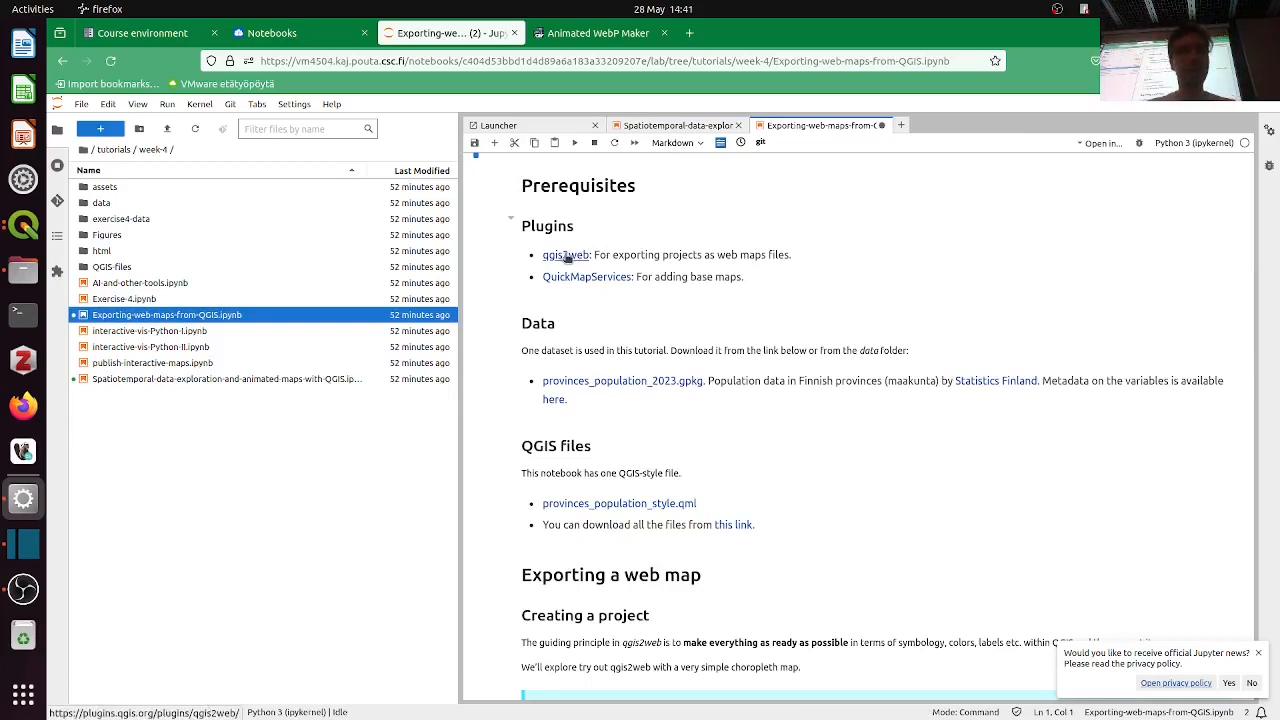
Switch to QGIS and start a new empty project, discarding the unsaved wildfire project
key(alt+Tab)
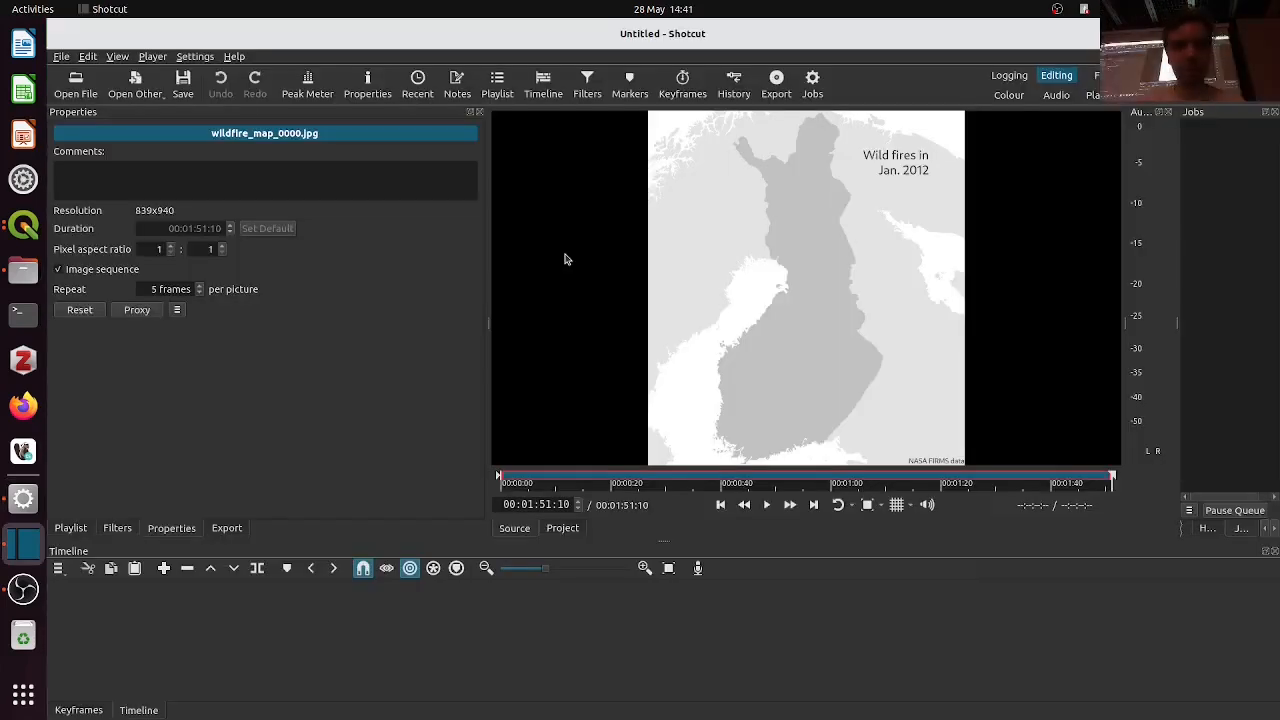
click(32, 228)
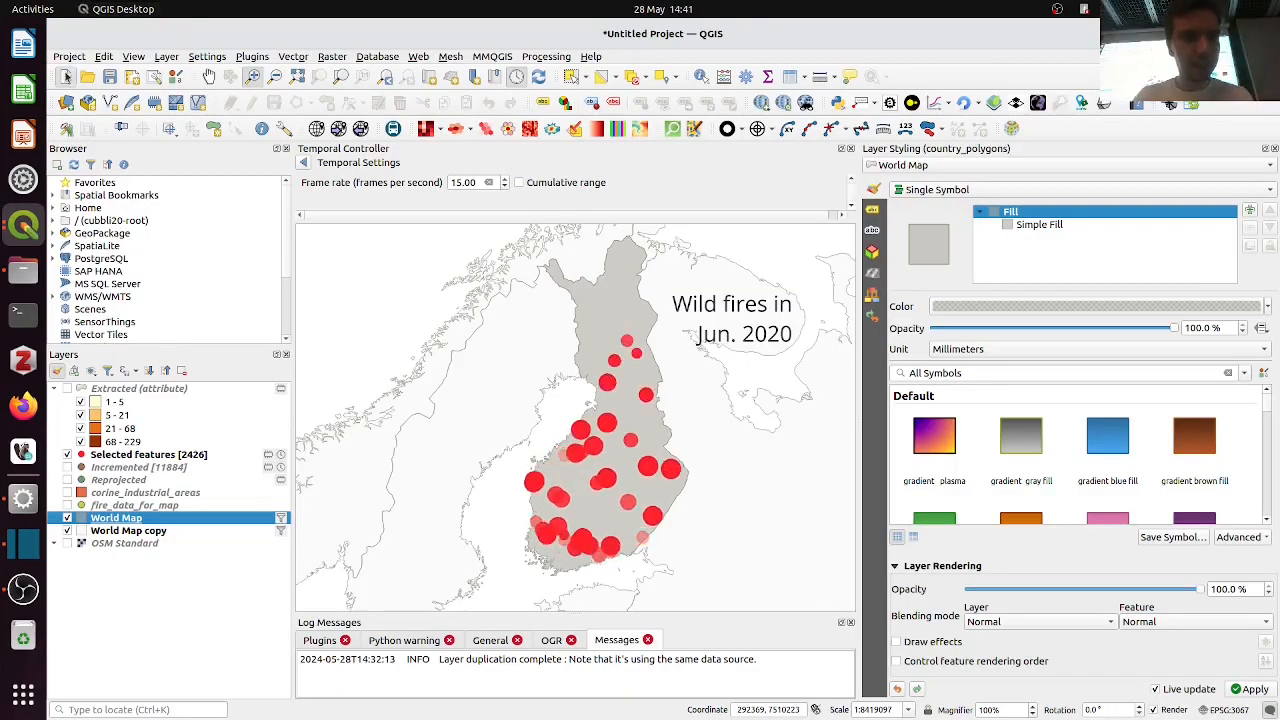
key(ctrl+q)
click(800, 409)
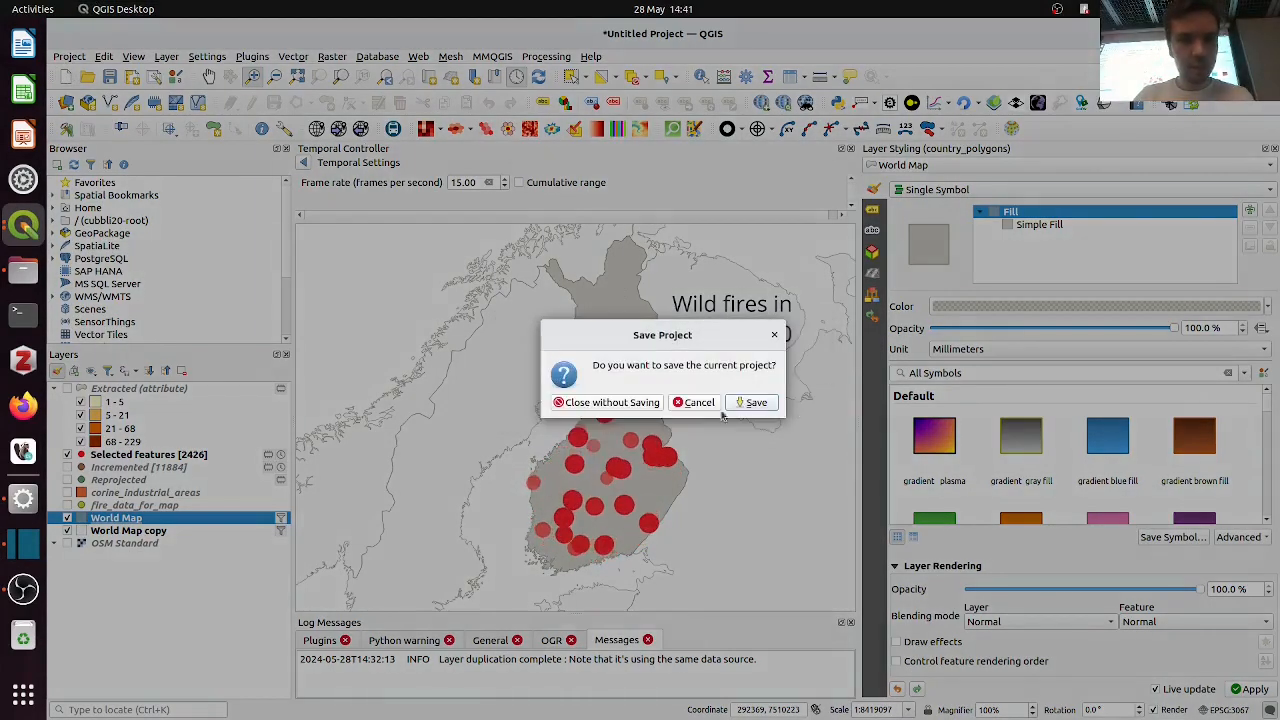
click(608, 402)
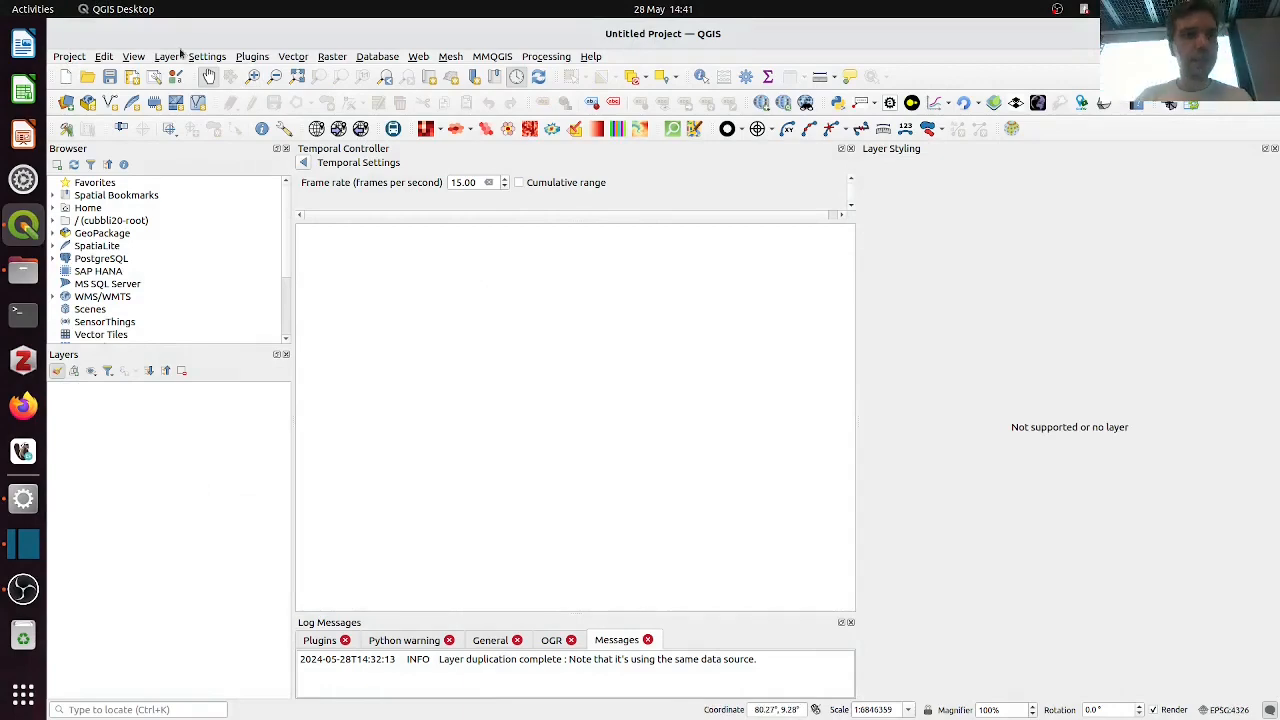
Look up the qgis2web plugin in the plugin manager, view its details, and close the manager
click(258, 57)
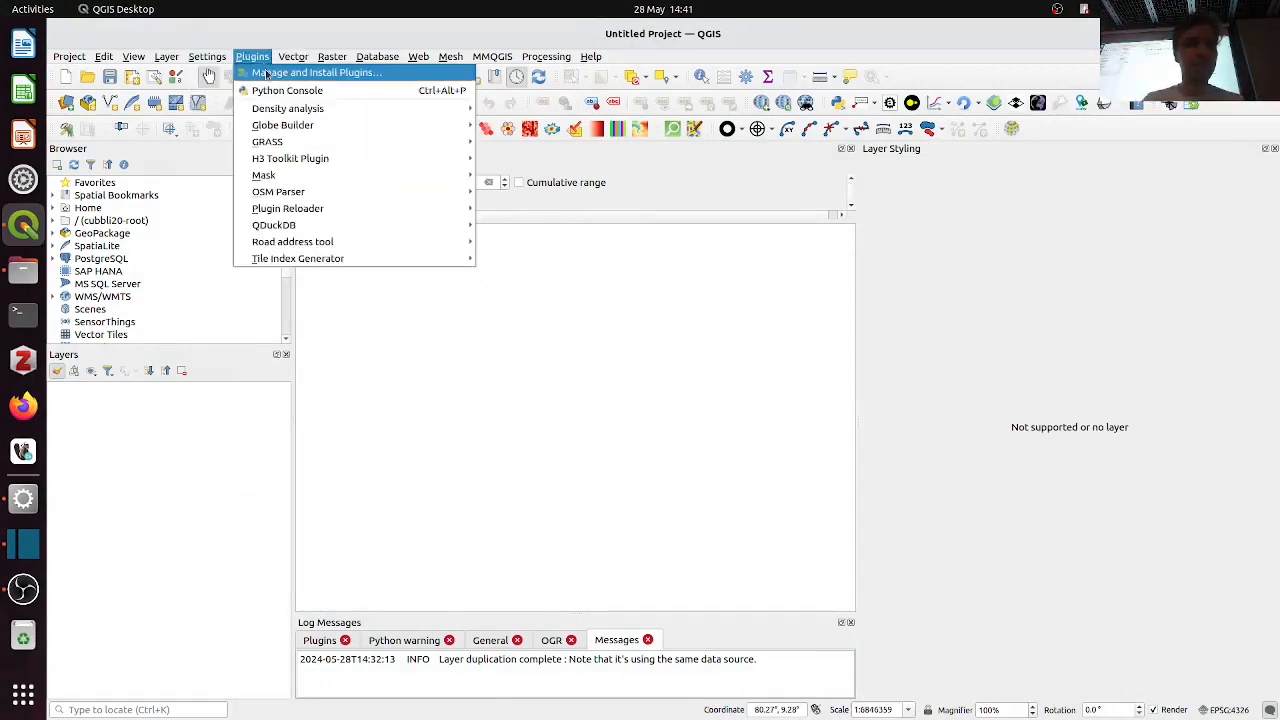
click(268, 73)
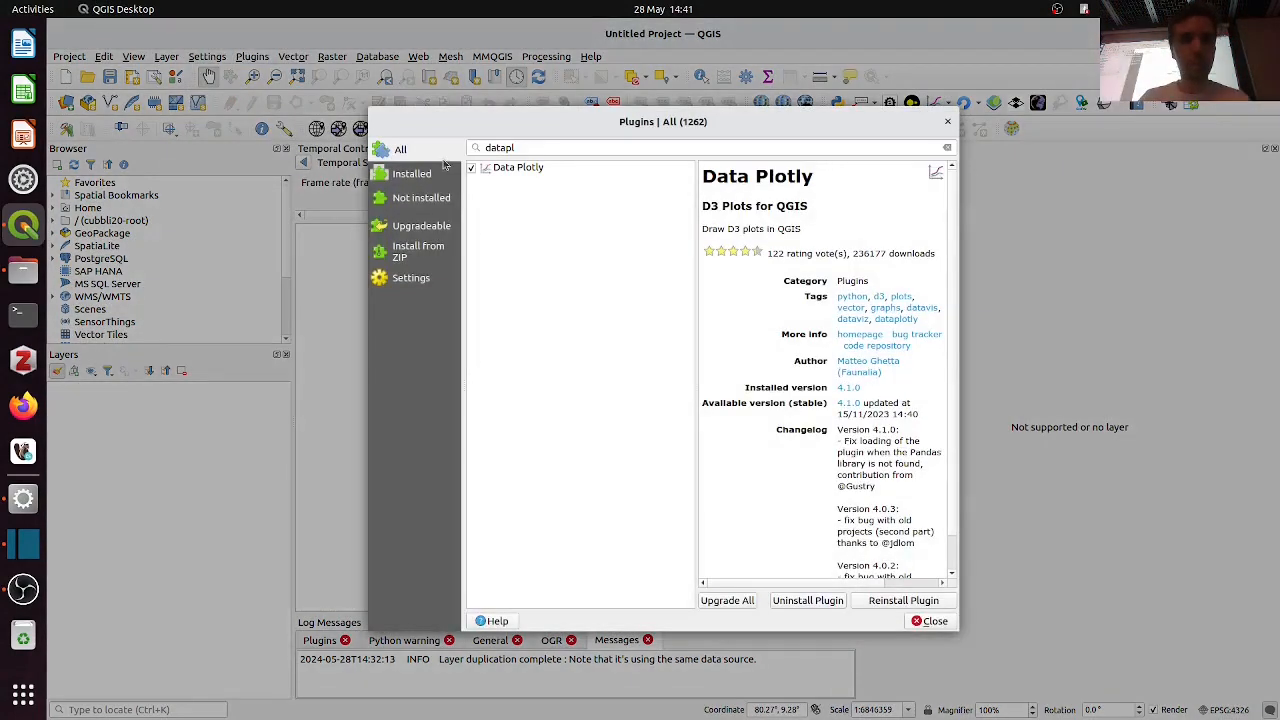
double_click(523, 147)
text(qgis2web)
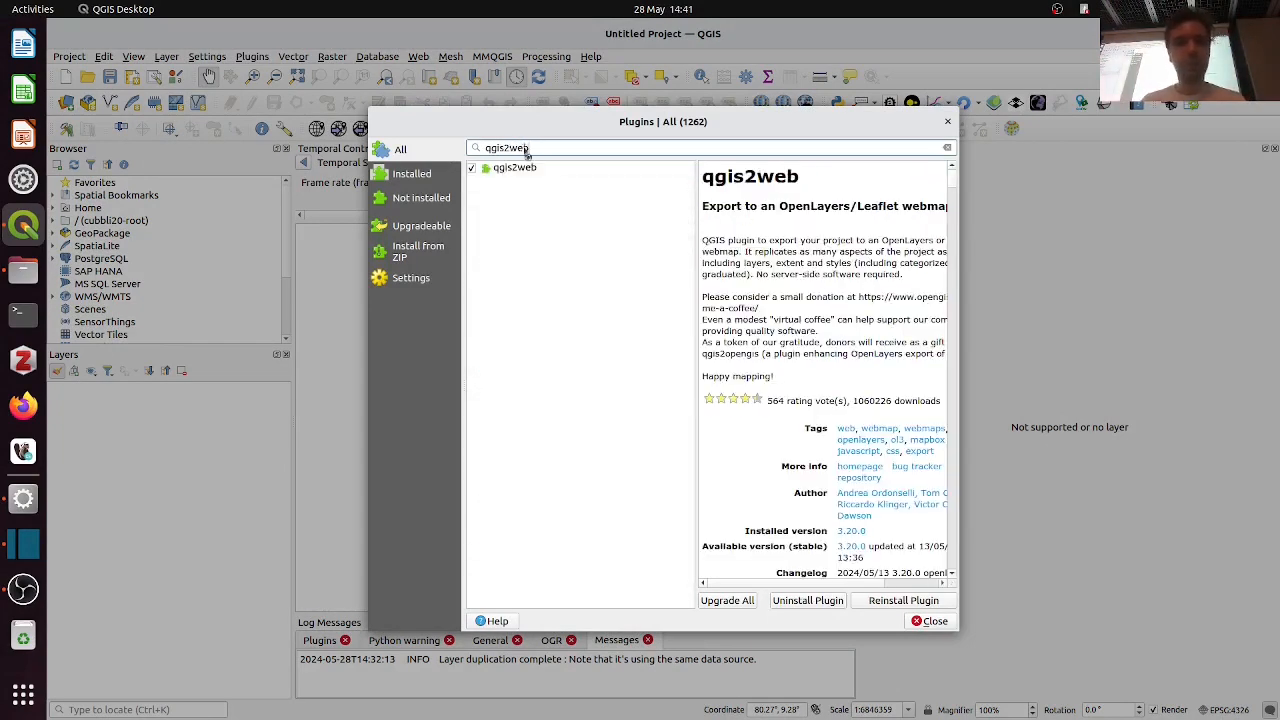
click(545, 167)
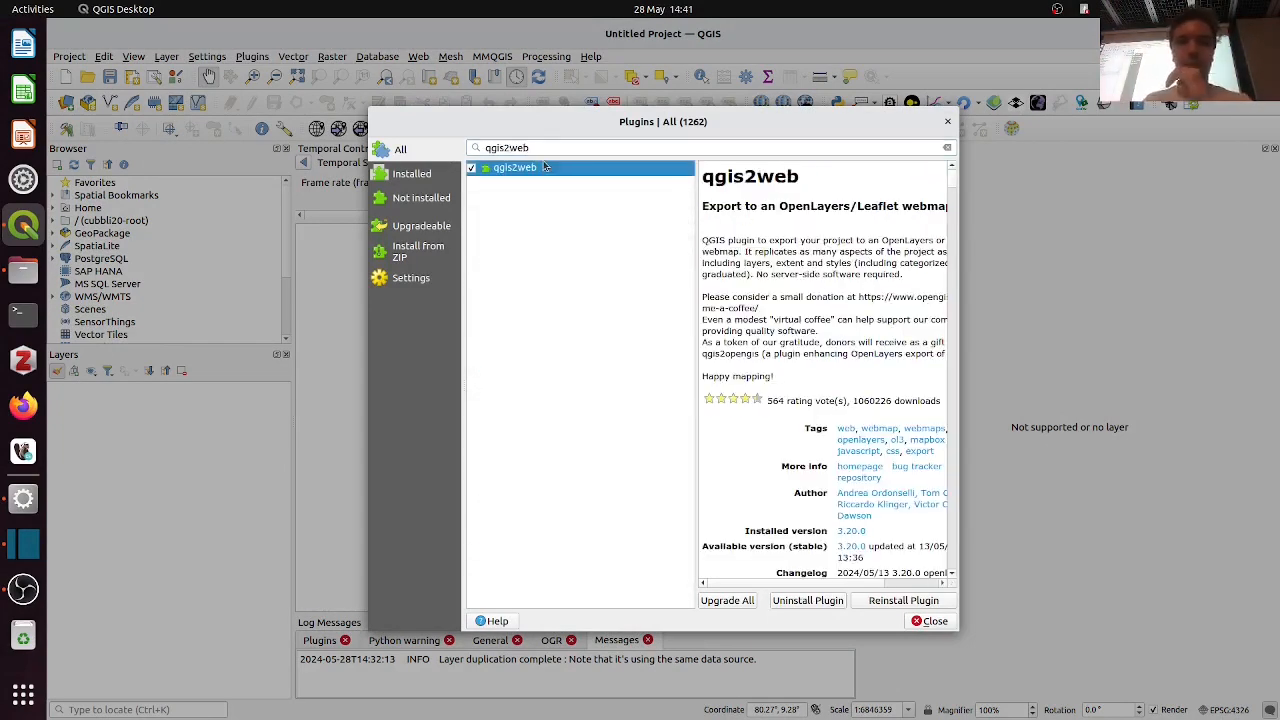
click(930, 621)
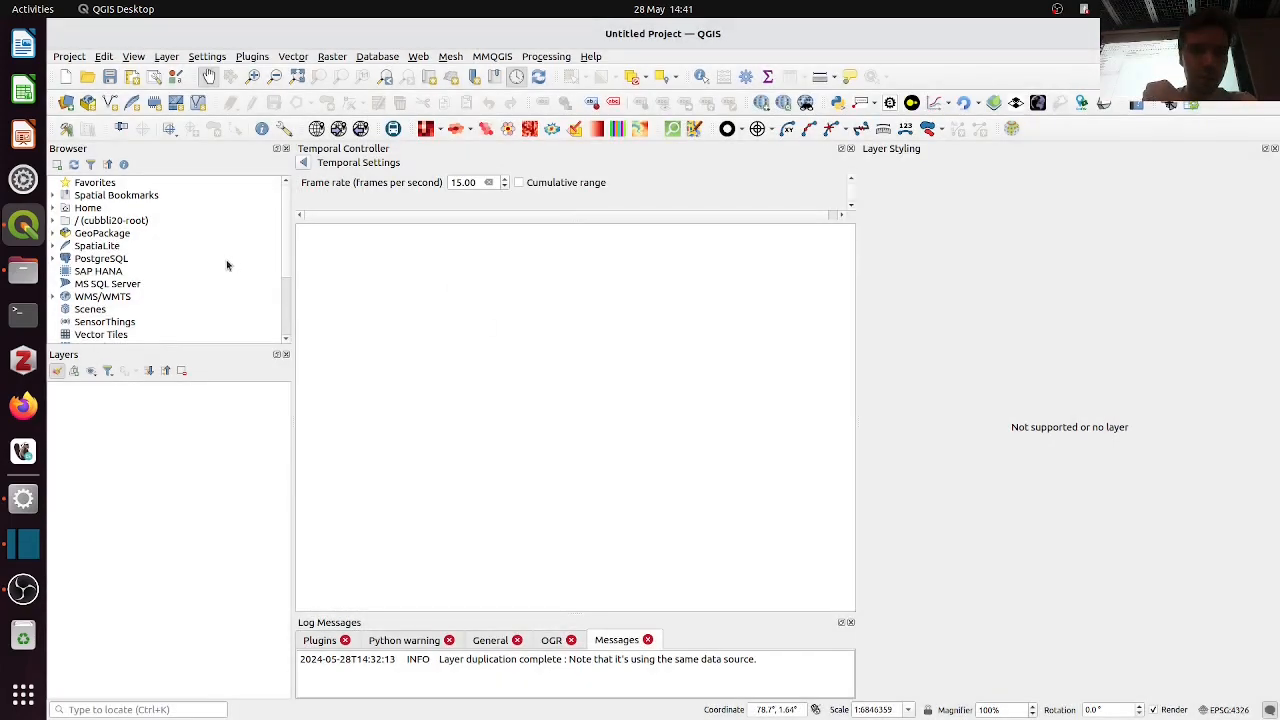
Leave the temporal settings and close the Temporal Controller panel
click(304, 163)
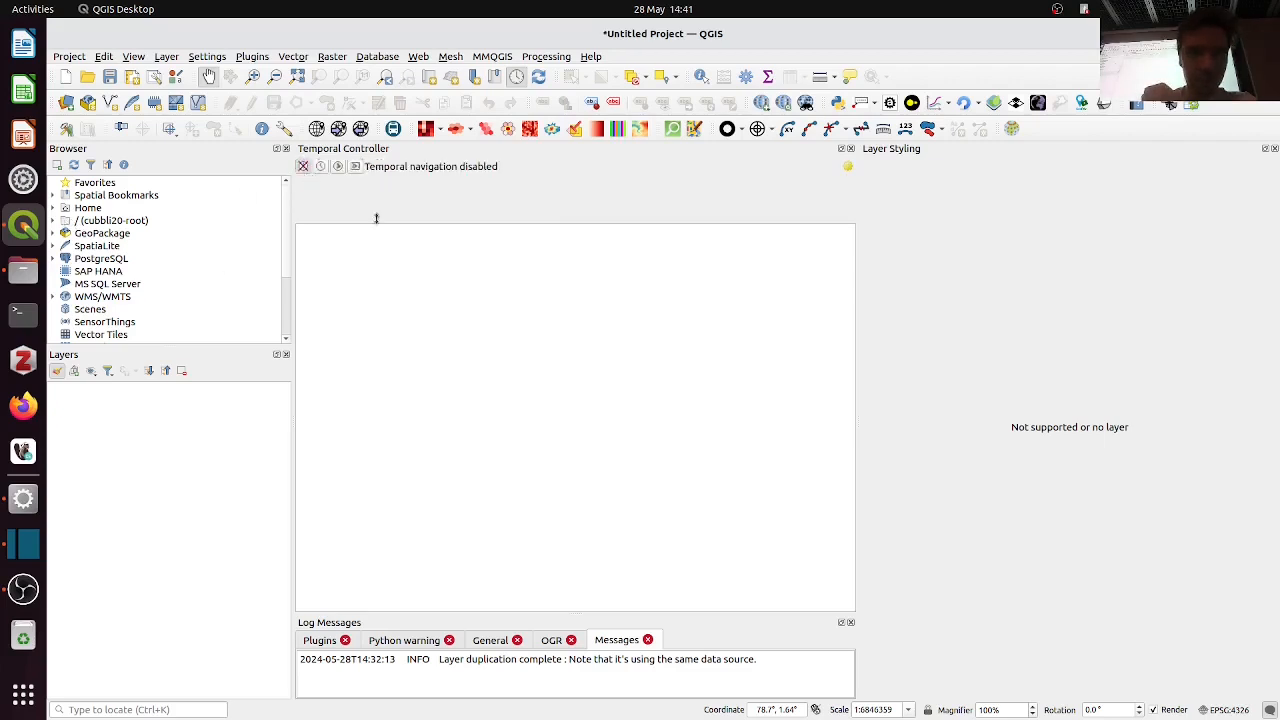
click(851, 149)
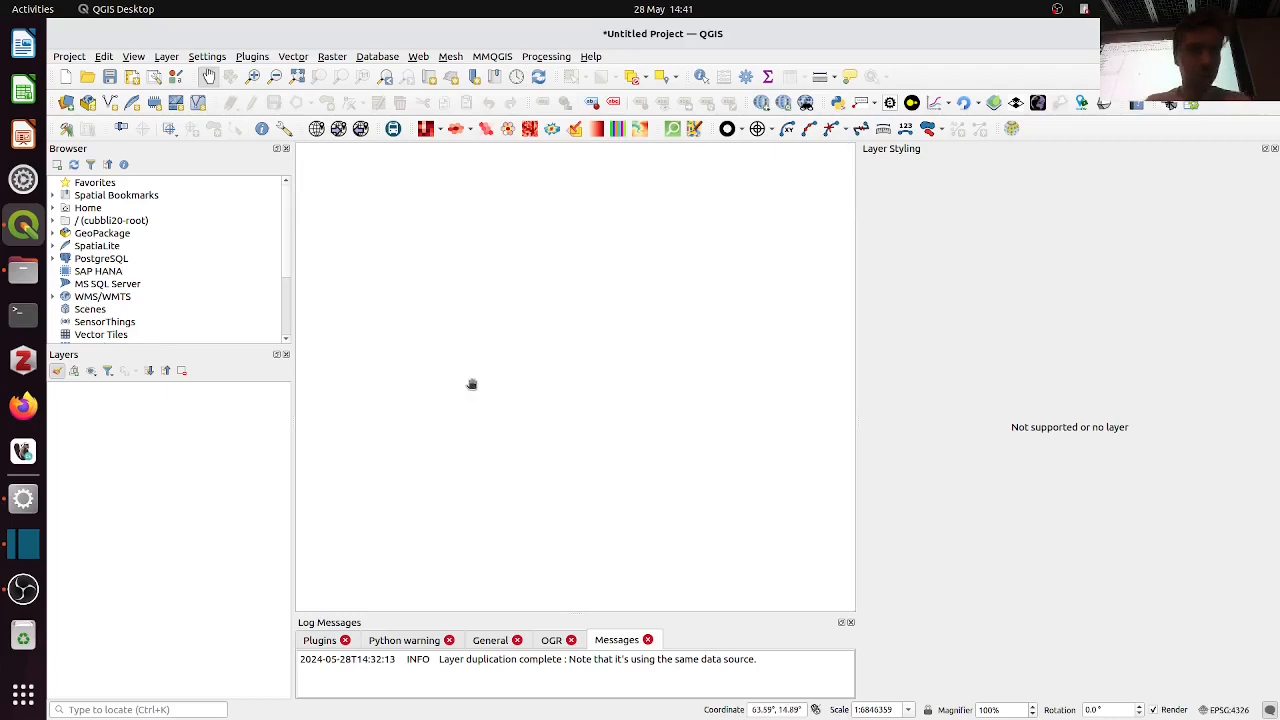
Return to the web map notebook in Firefox and read the Creating a project instructions and the example choropleth map
key(alt+Tab)
key(alt+Tab)
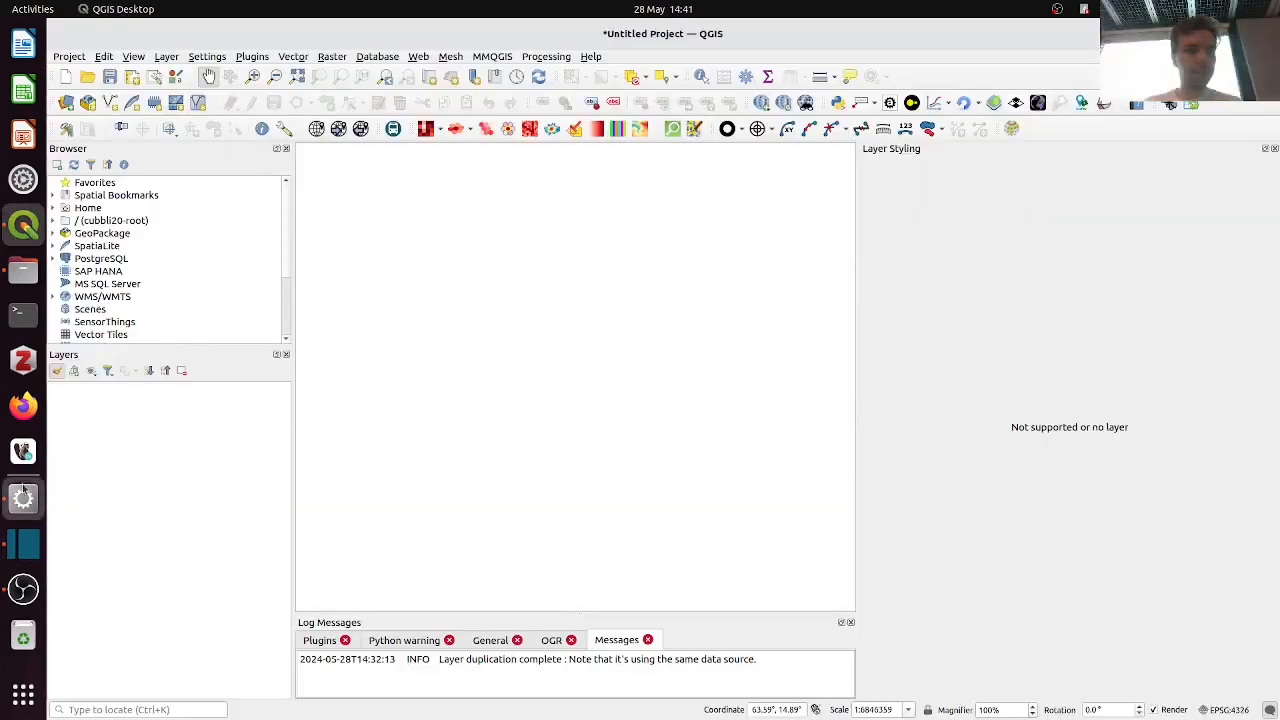
key(alt+Tab)
scroll(774, 460, down, 5)
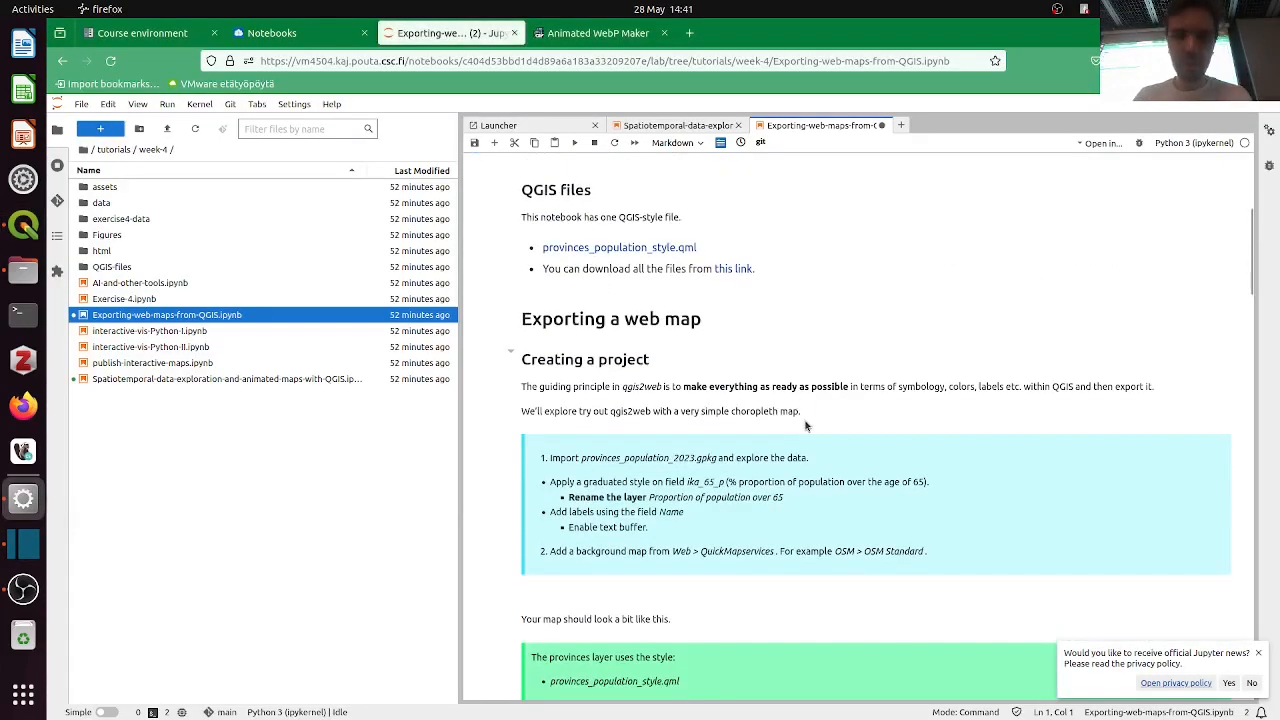
scroll(813, 417, down, 1)
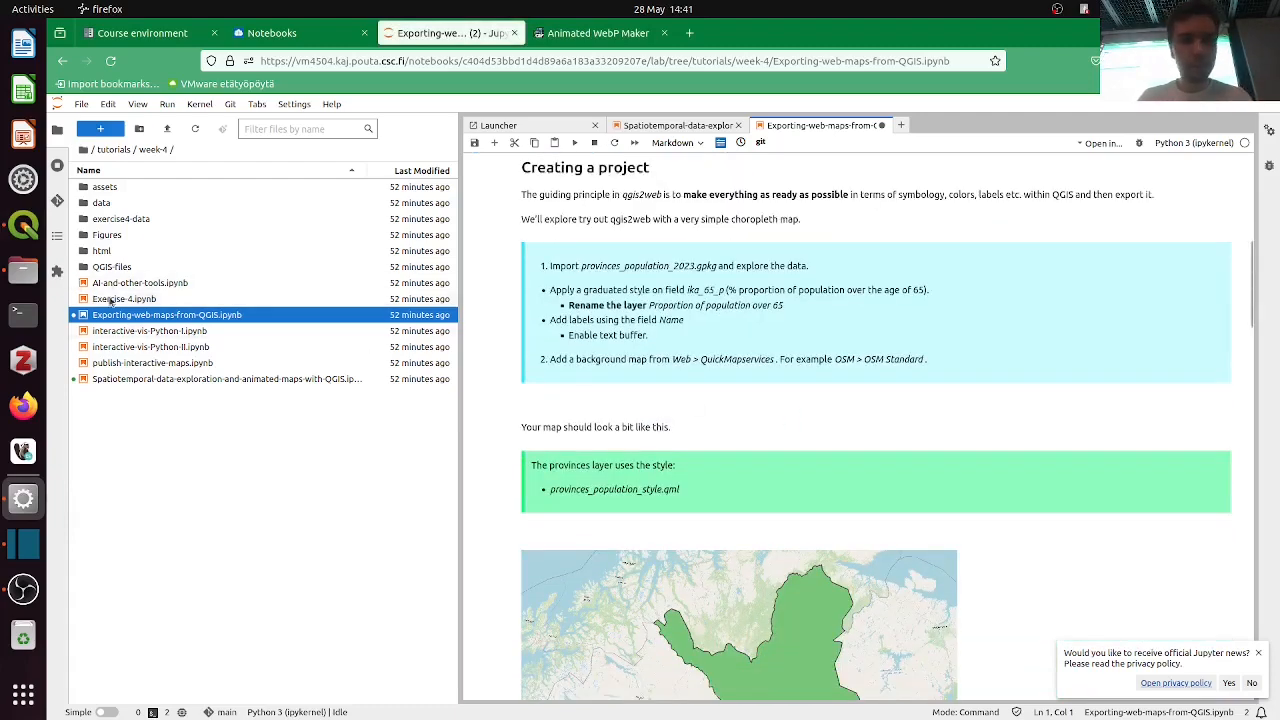
click(23, 270)
click(557, 320)
scroll(818, 389, up, 4)
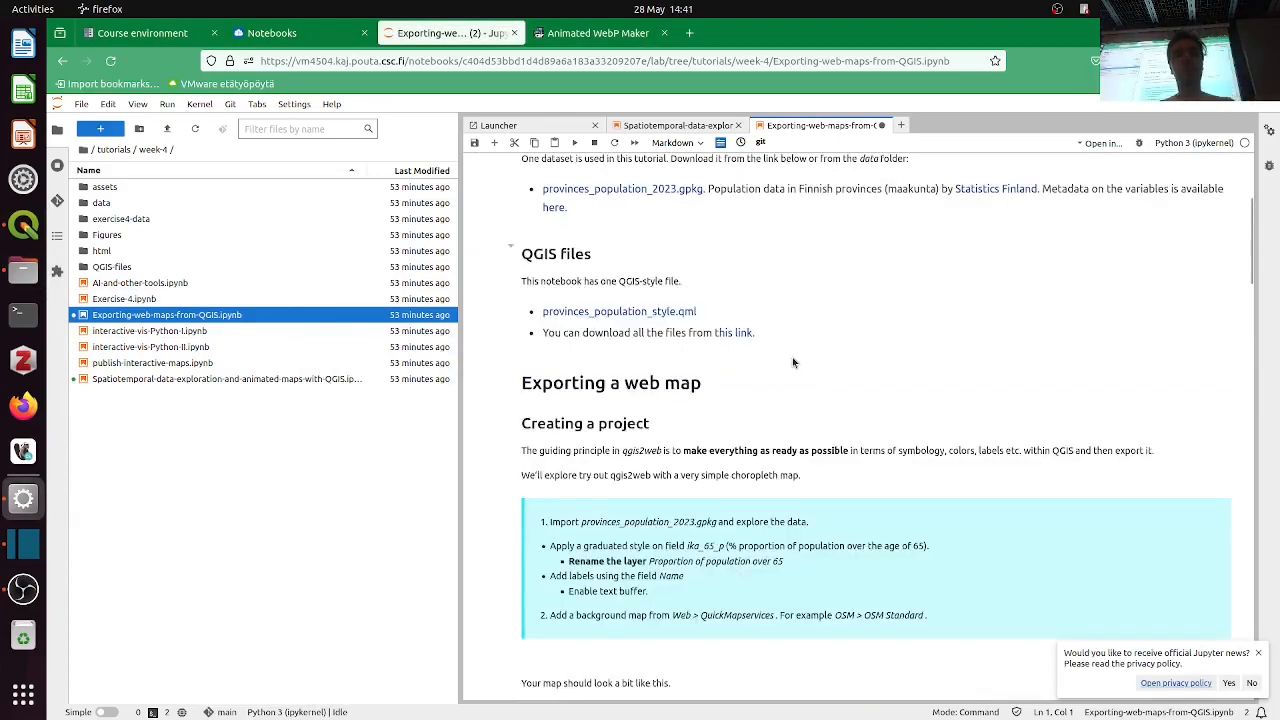
scroll(792, 362, down, 5)
scroll(792, 362, down, 4)
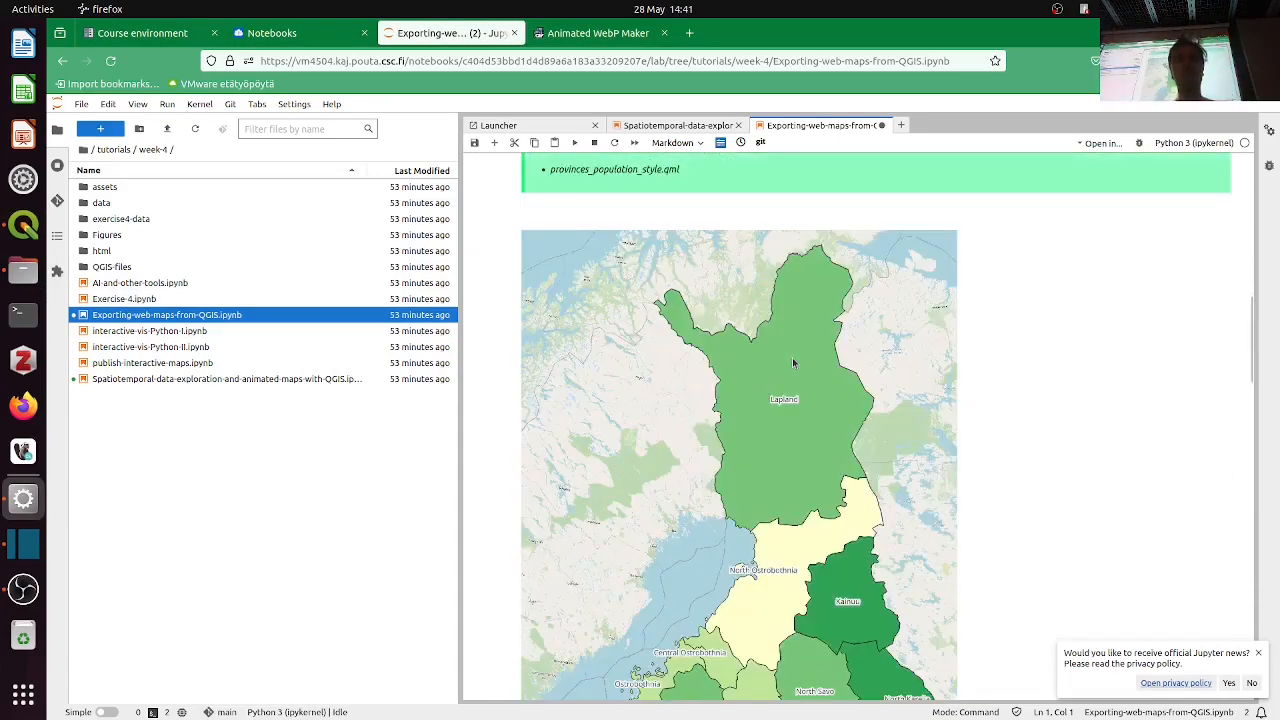
scroll(792, 363, up, 8)
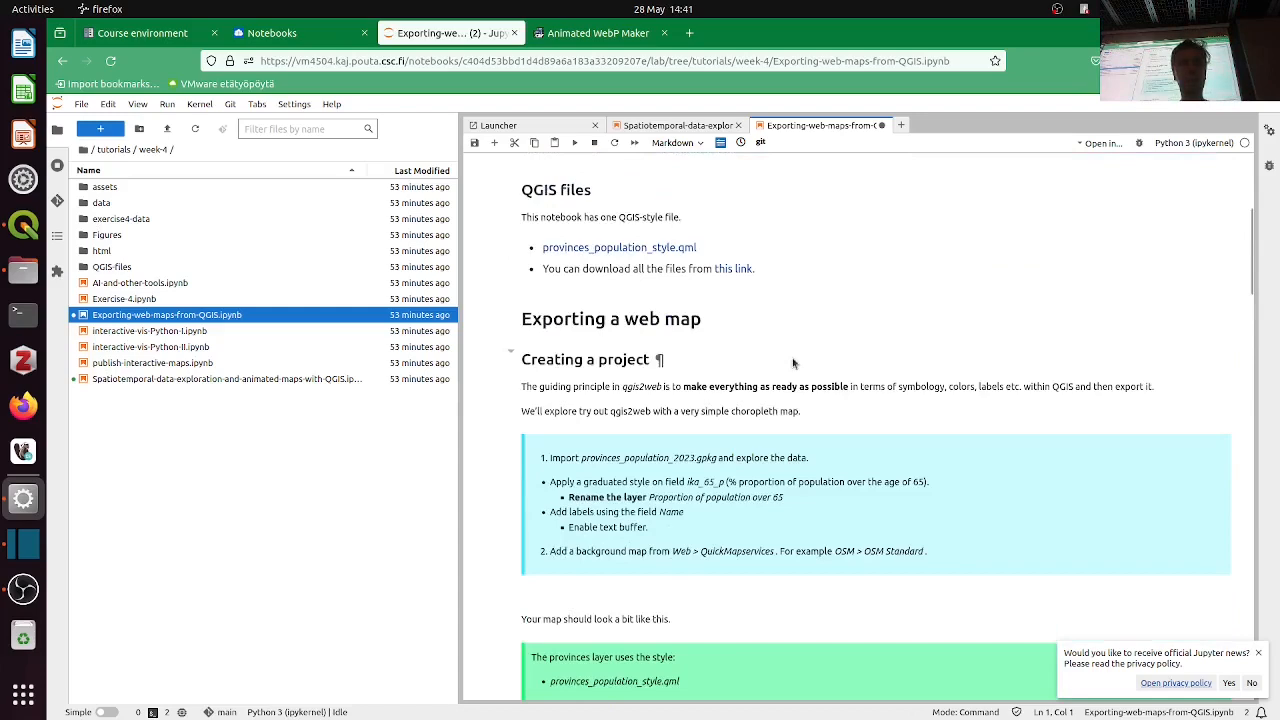
scroll(793, 363, down, 8)
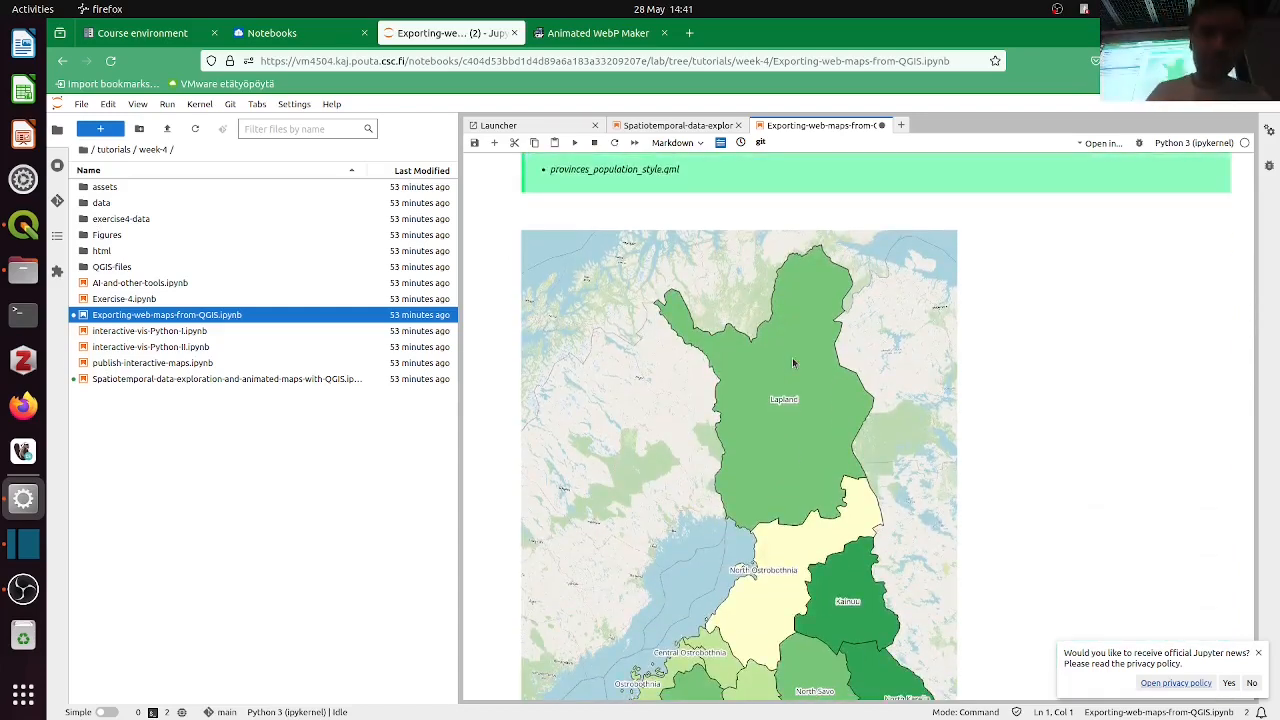
Switch to the file manager and browse from the Cartography course folder to Git repo/practicals/week4/data
click(24, 264)
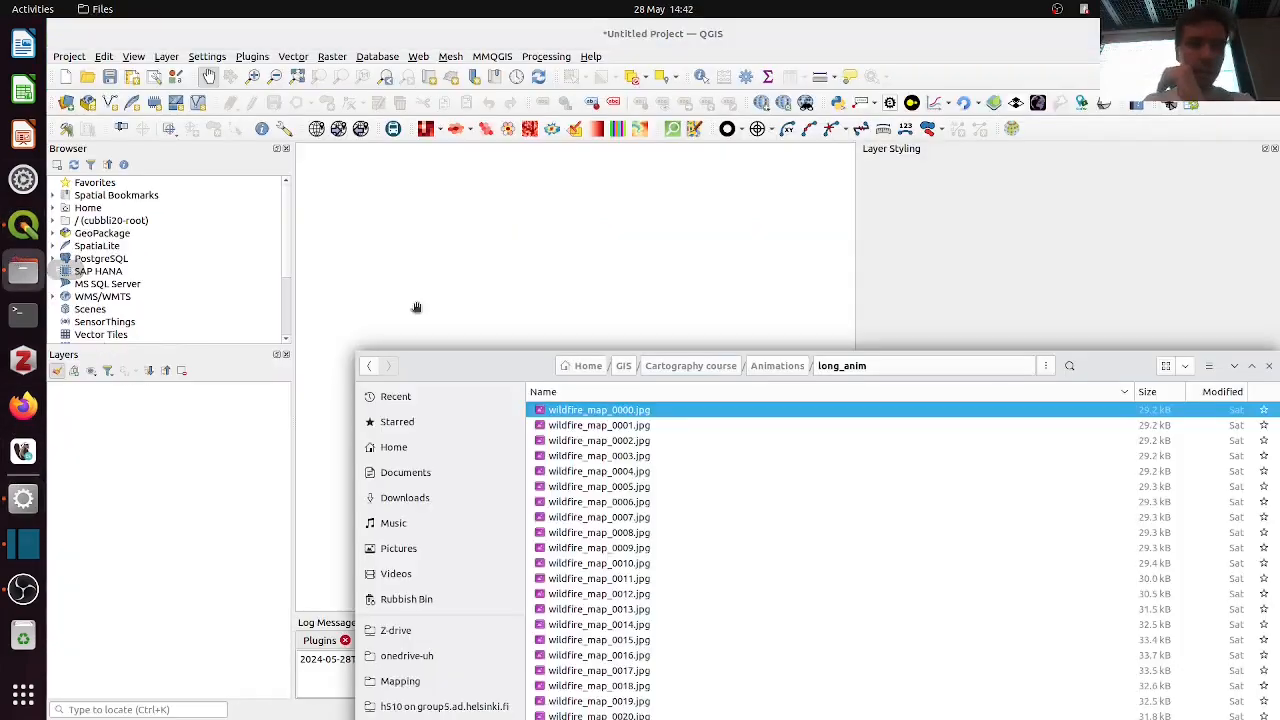
drag(786, 357, 480, 62)
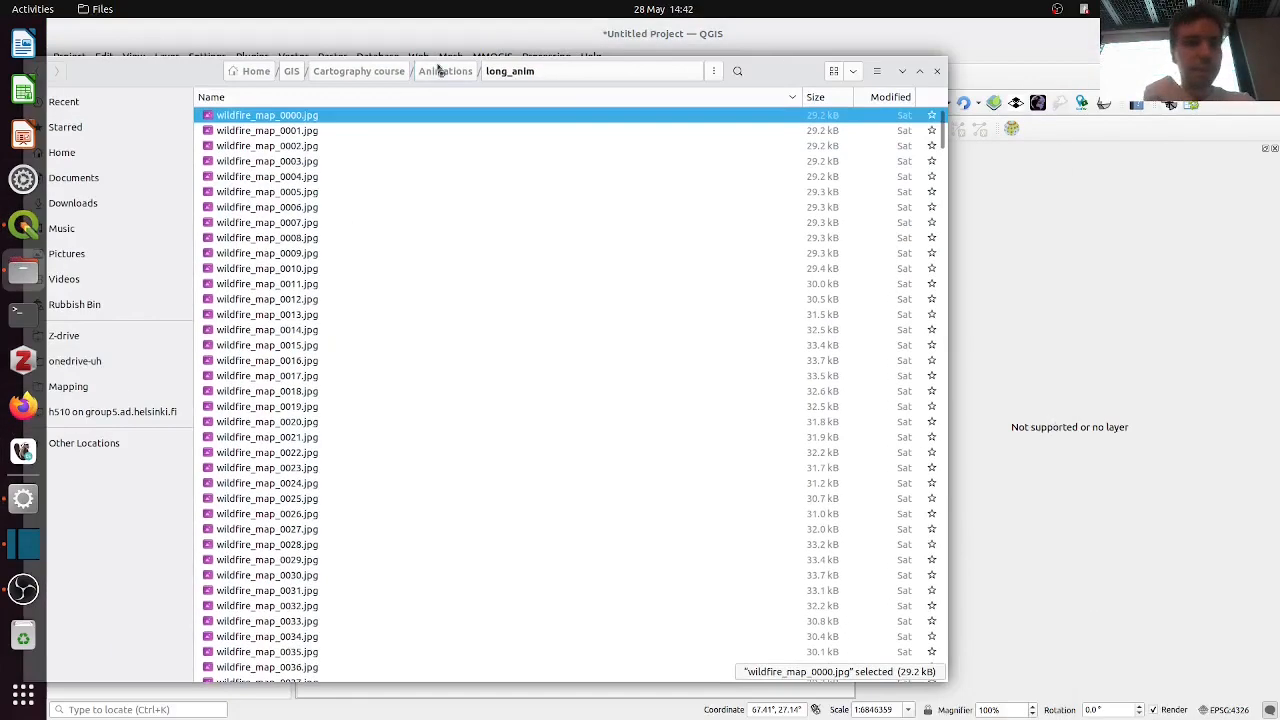
click(437, 68)
click(333, 72)
click(276, 180)
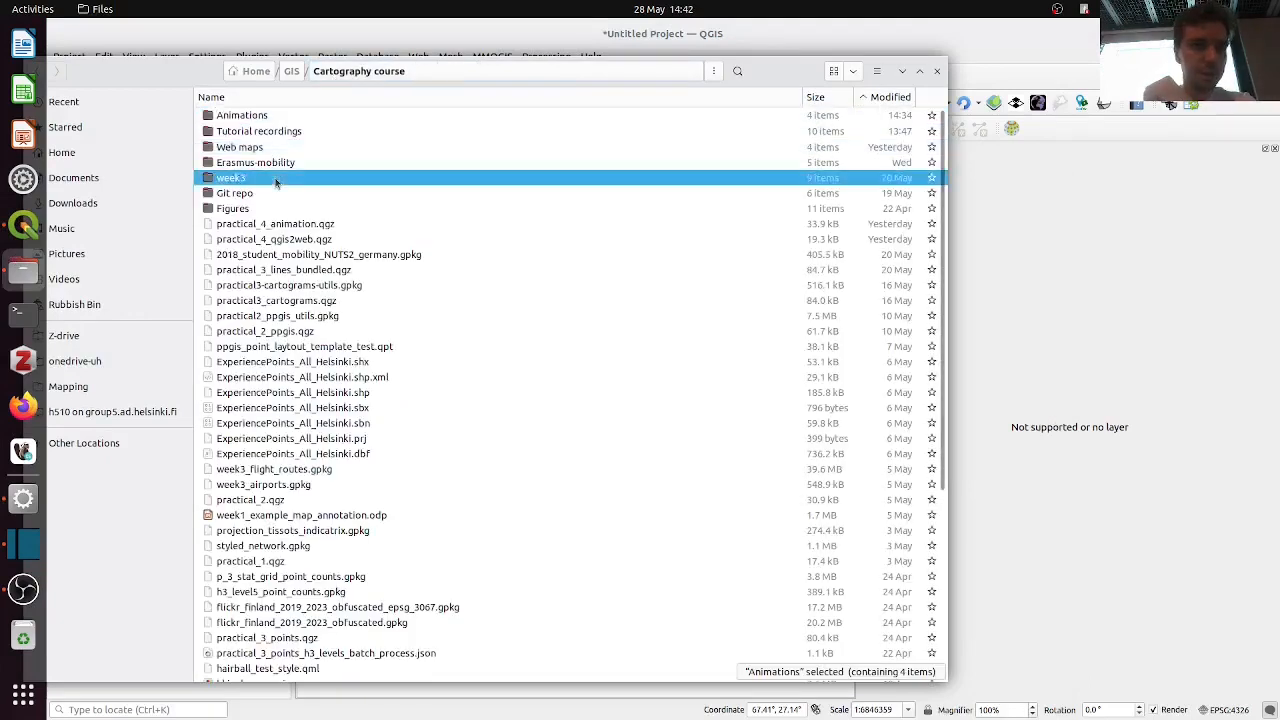
double_click(276, 192)
click(250, 130)
click(263, 116)
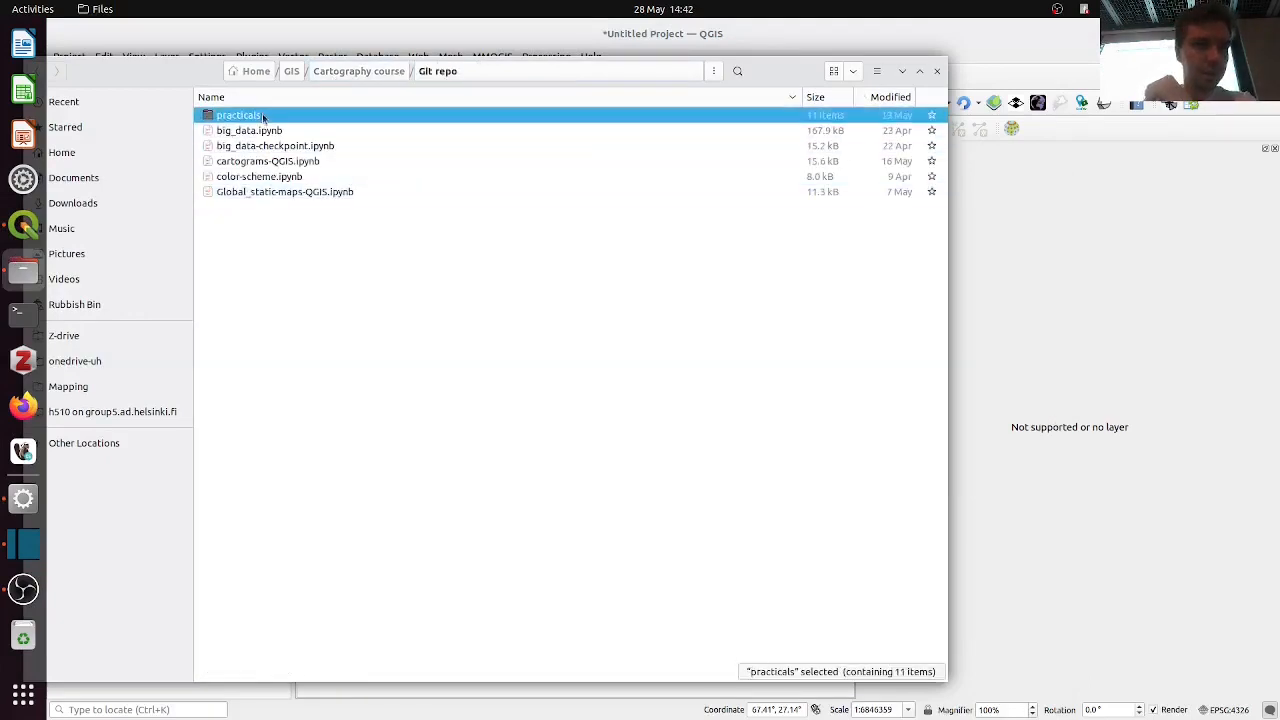
double_click(263, 116)
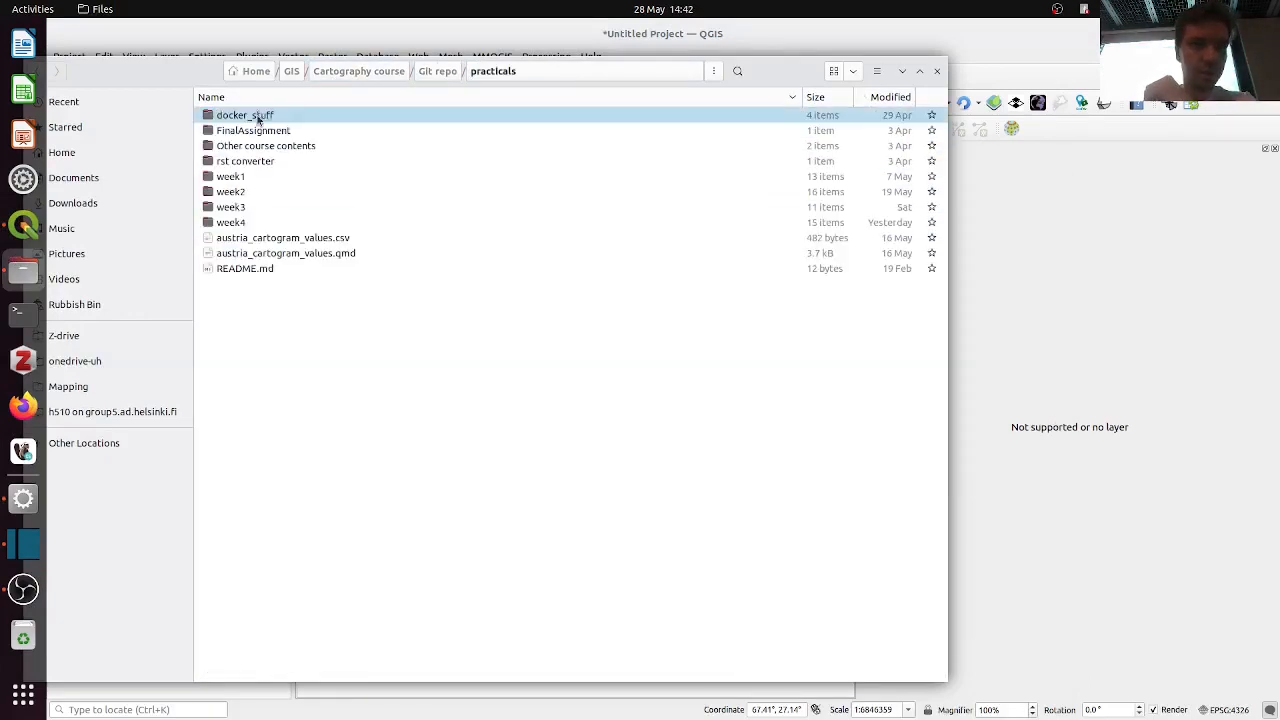
double_click(264, 220)
double_click(263, 147)
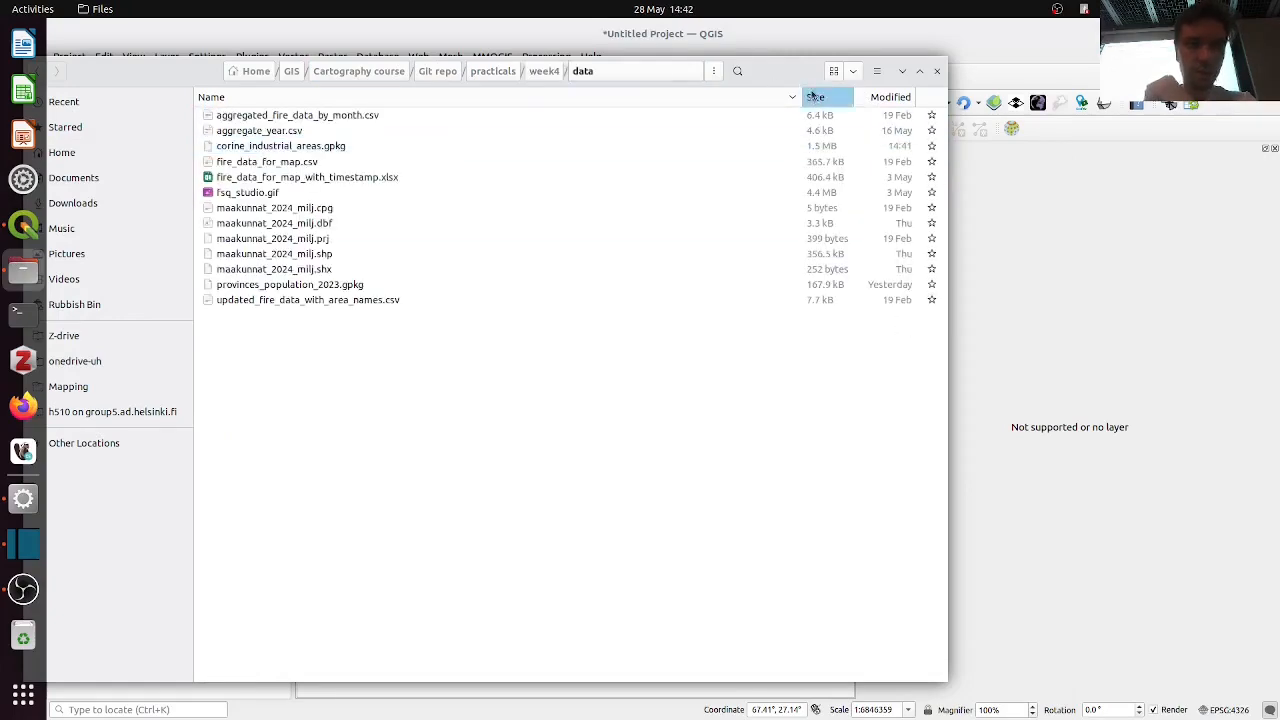
Add provinces_population_2023.gpkg from the data folder to the empty QGIS project as a layer
drag(755, 86, 1078, 208)
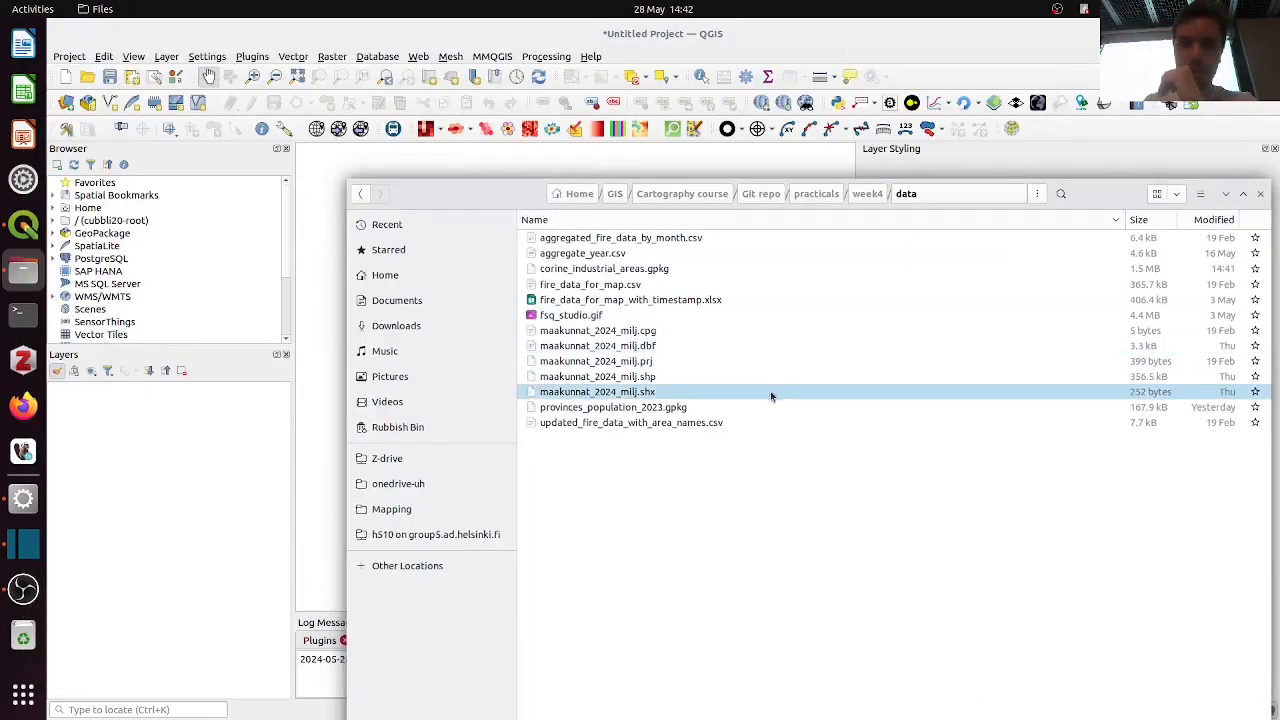
click(698, 416)
mouse_move(698, 416)
mouse_down()
mouse_move(310, 310)
mouse_move(200, 449)
mouse_up()
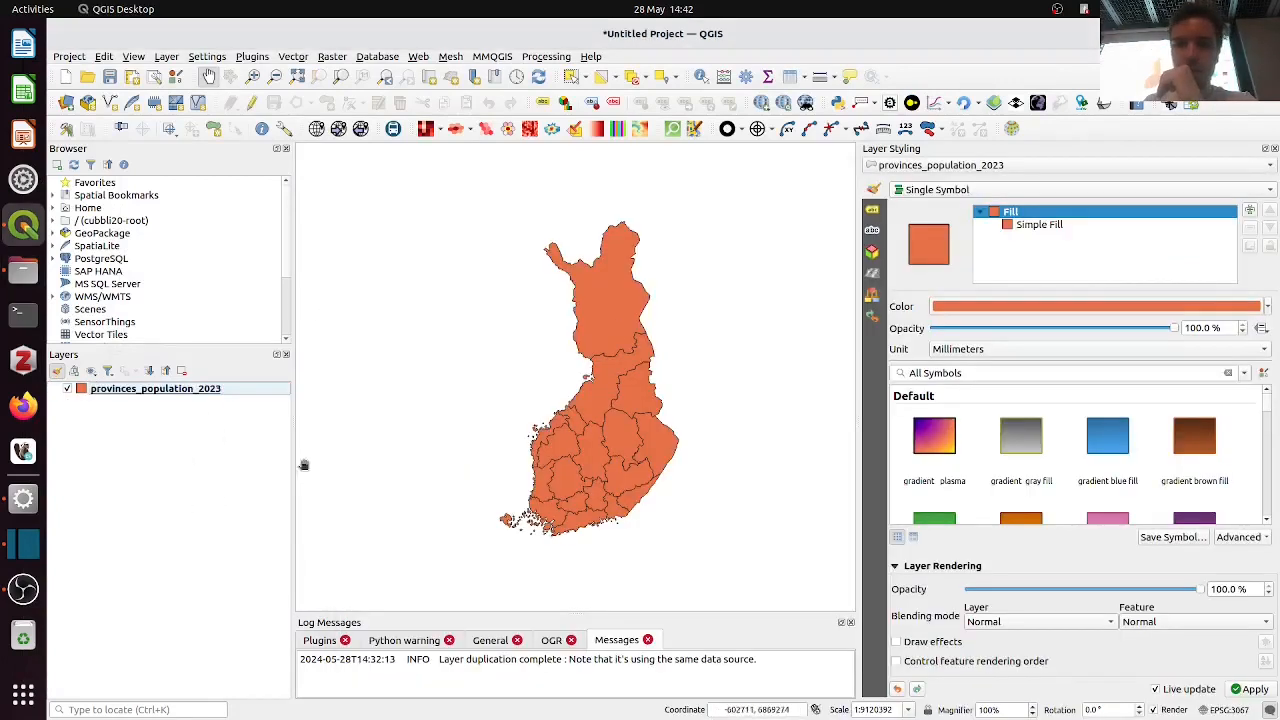
Open the attribute table of the provinces layer, examine its population and age group fields, and close it
right_click(203, 390)
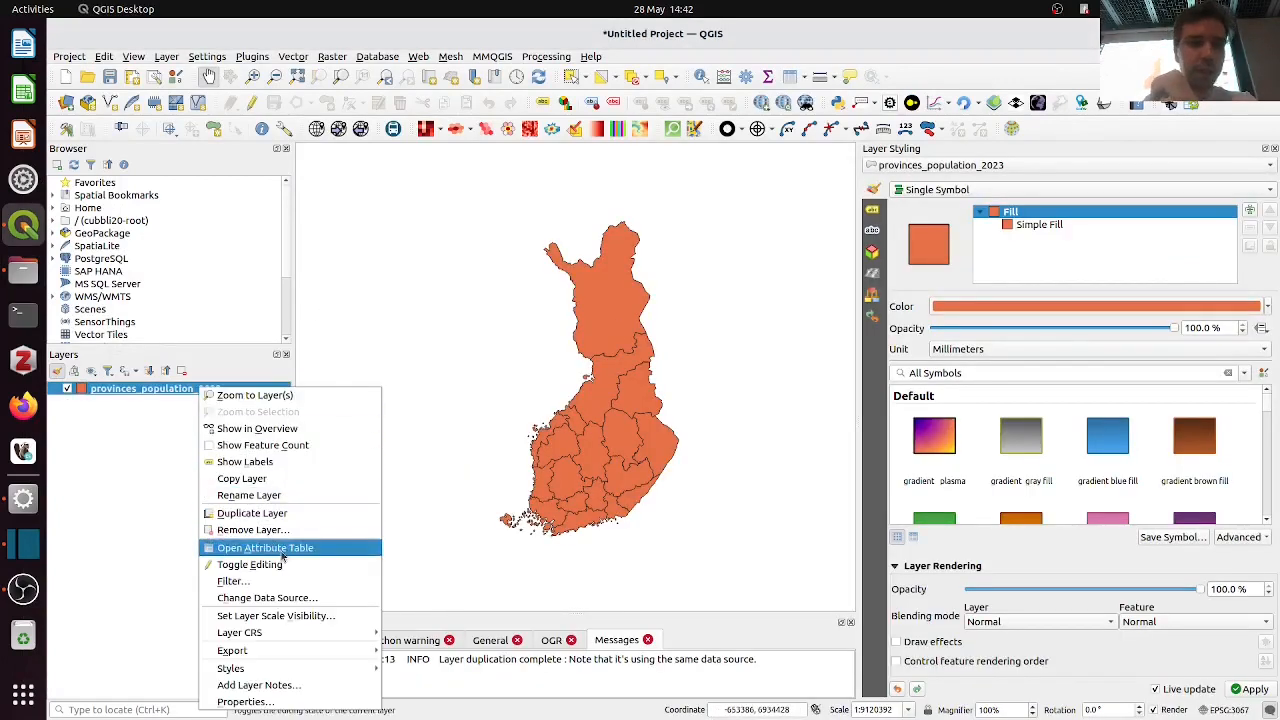
click(240, 547)
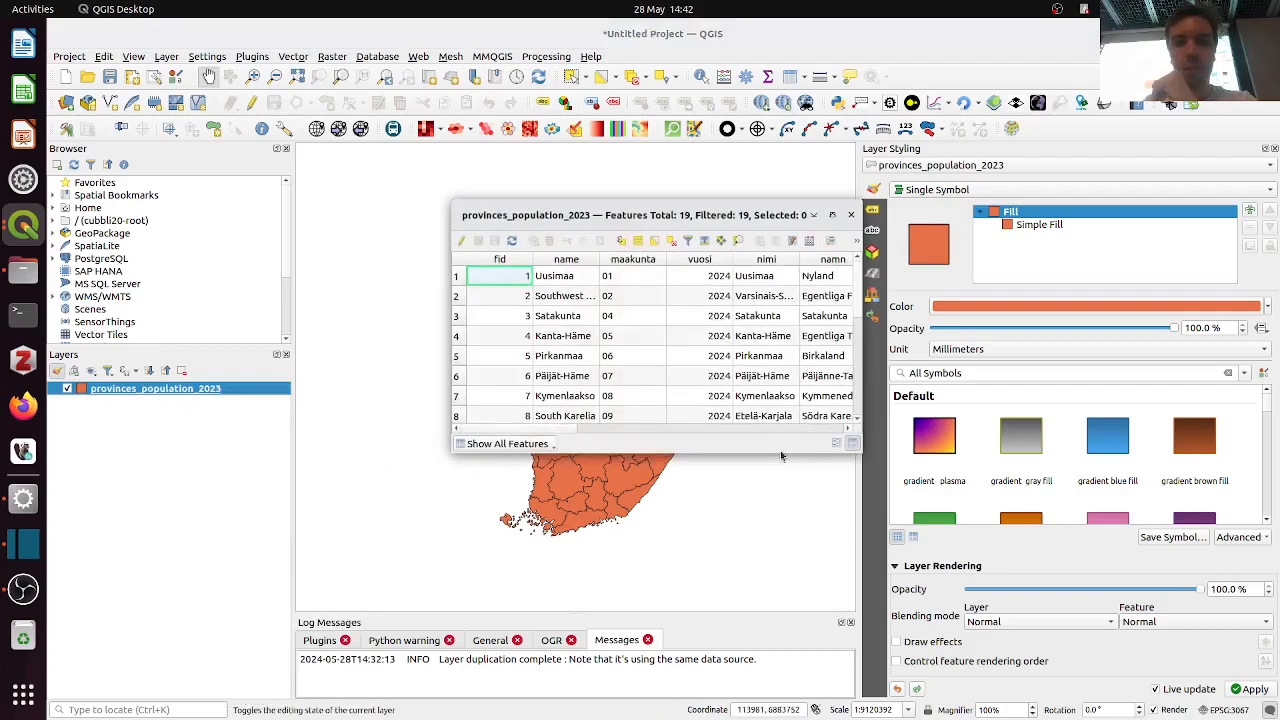
drag(866, 458, 1194, 571)
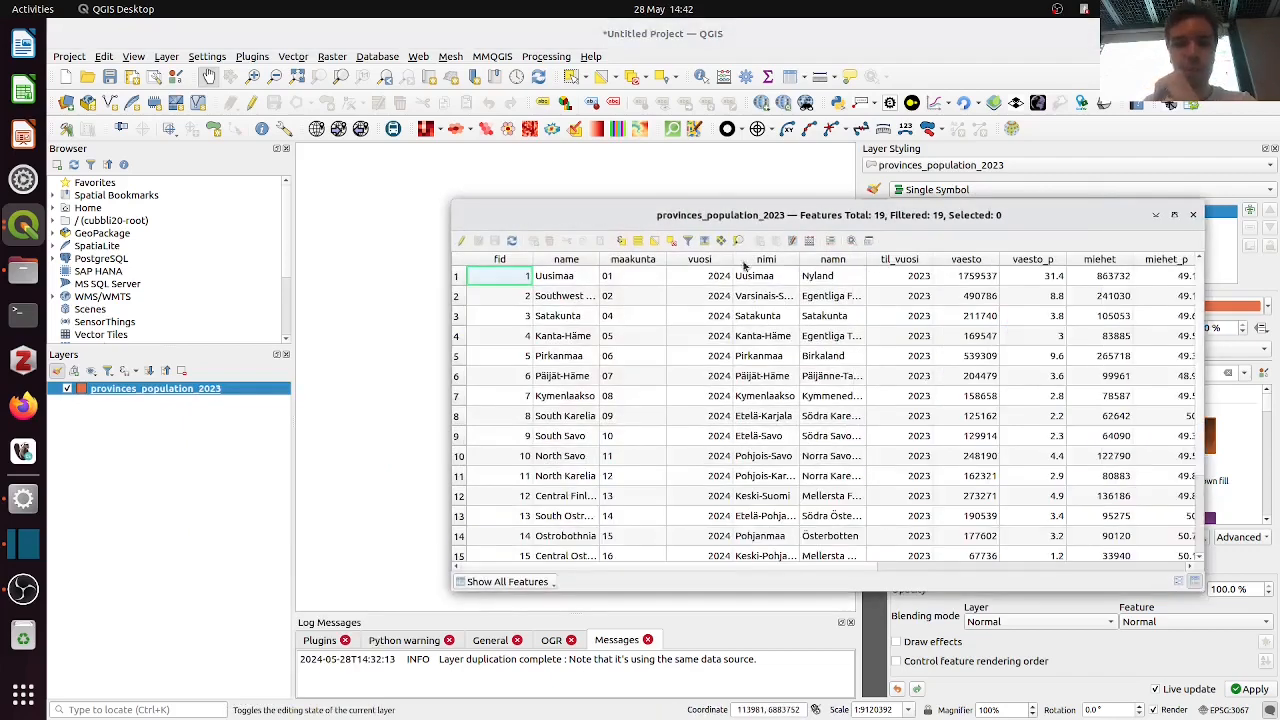
drag(713, 214, 558, 173)
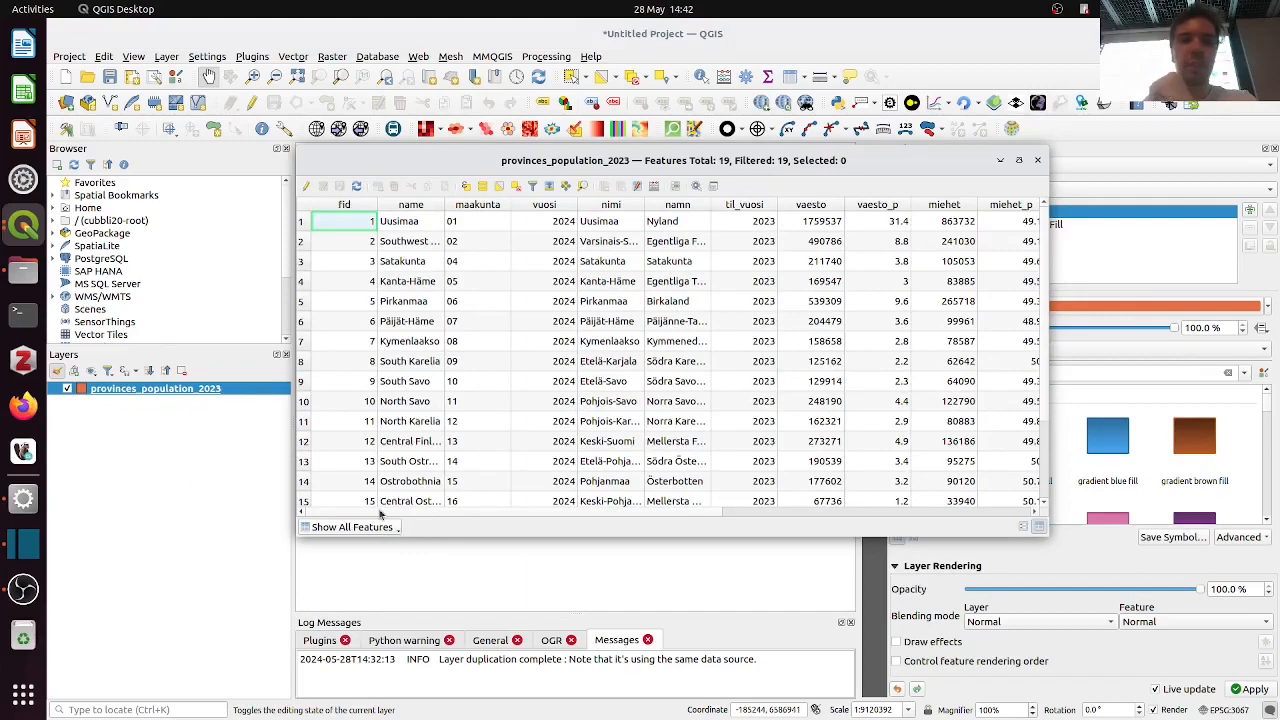
drag(380, 513, 541, 511)
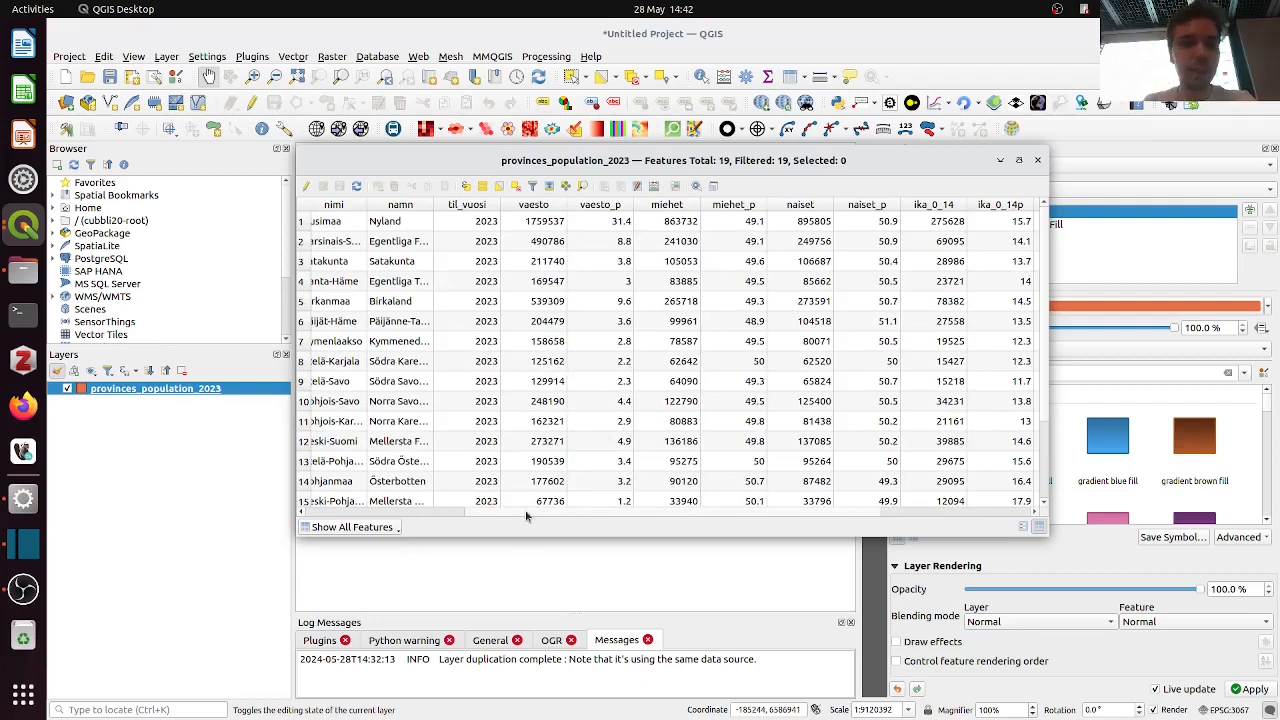
drag(526, 516, 668, 516)
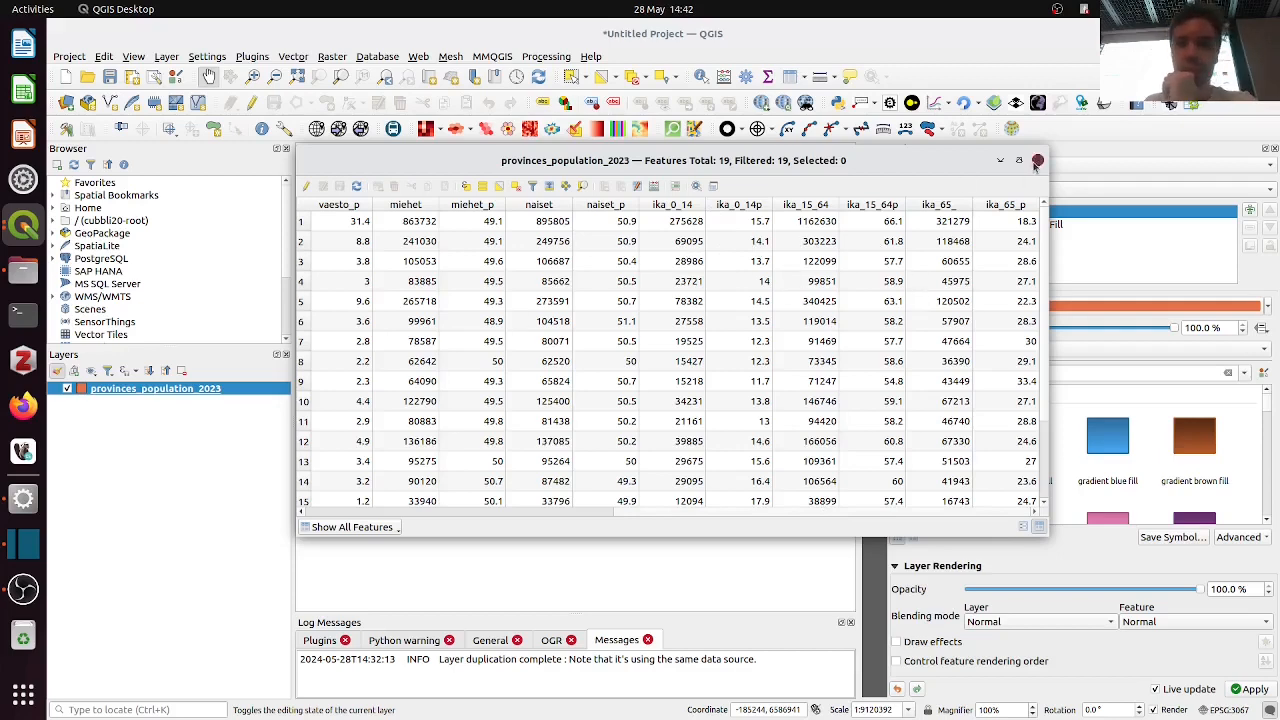
click(1037, 160)
Return to the web map notebook in Firefox and review the project instructions on styling, labels and the background map
click(24, 497)
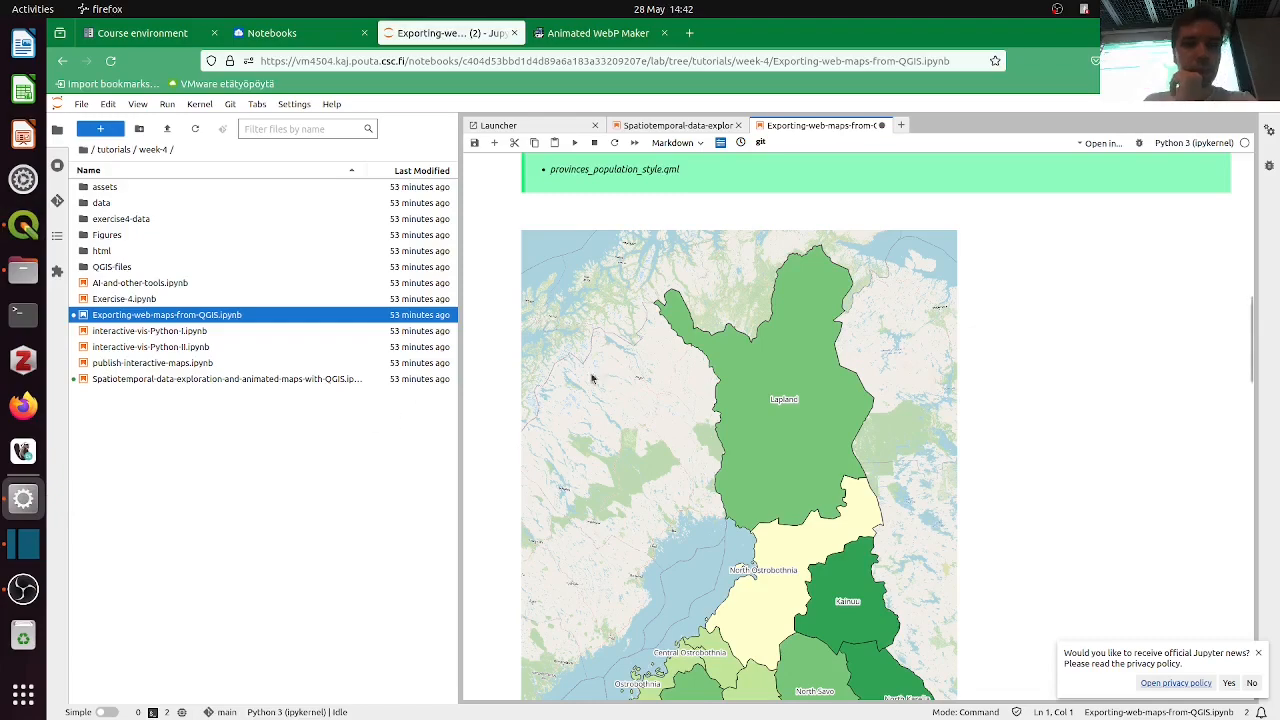
scroll(628, 373, down, 4)
scroll(628, 372, down, 3)
scroll(627, 372, up, 12)
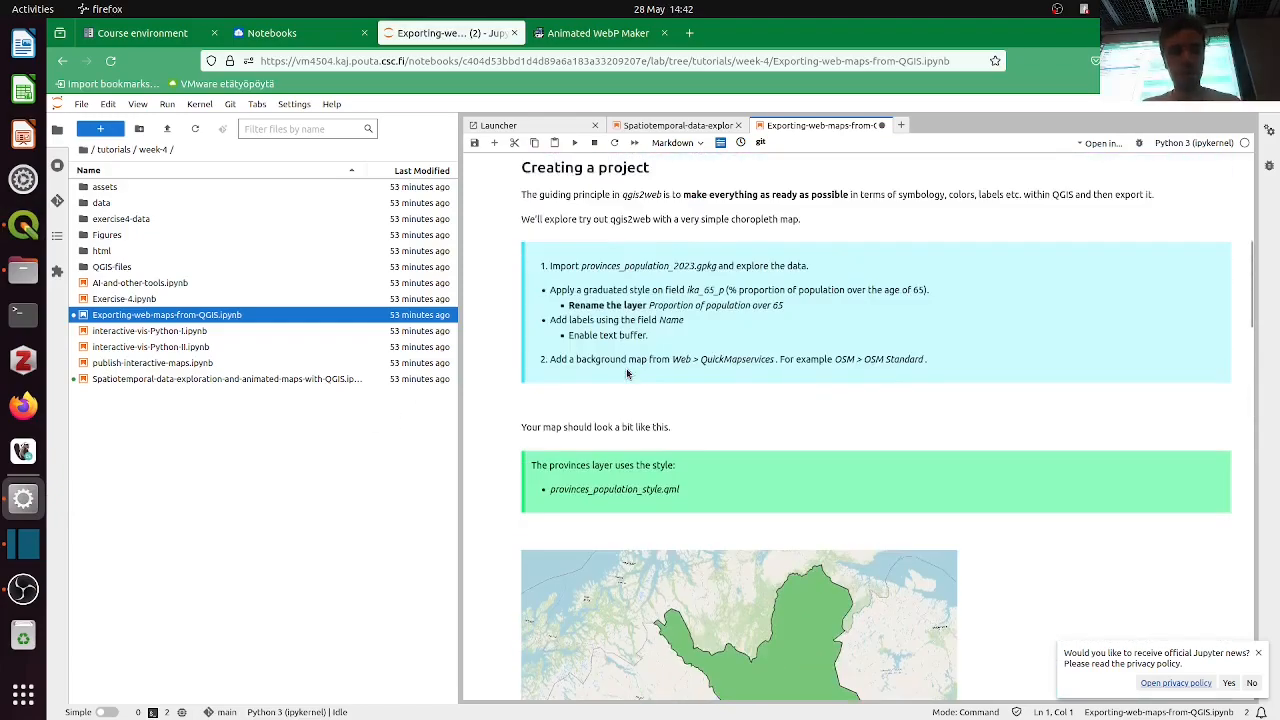
Switch to QGIS and add the OSM Standard background map from QuickMapServices
key(alt+Tab)
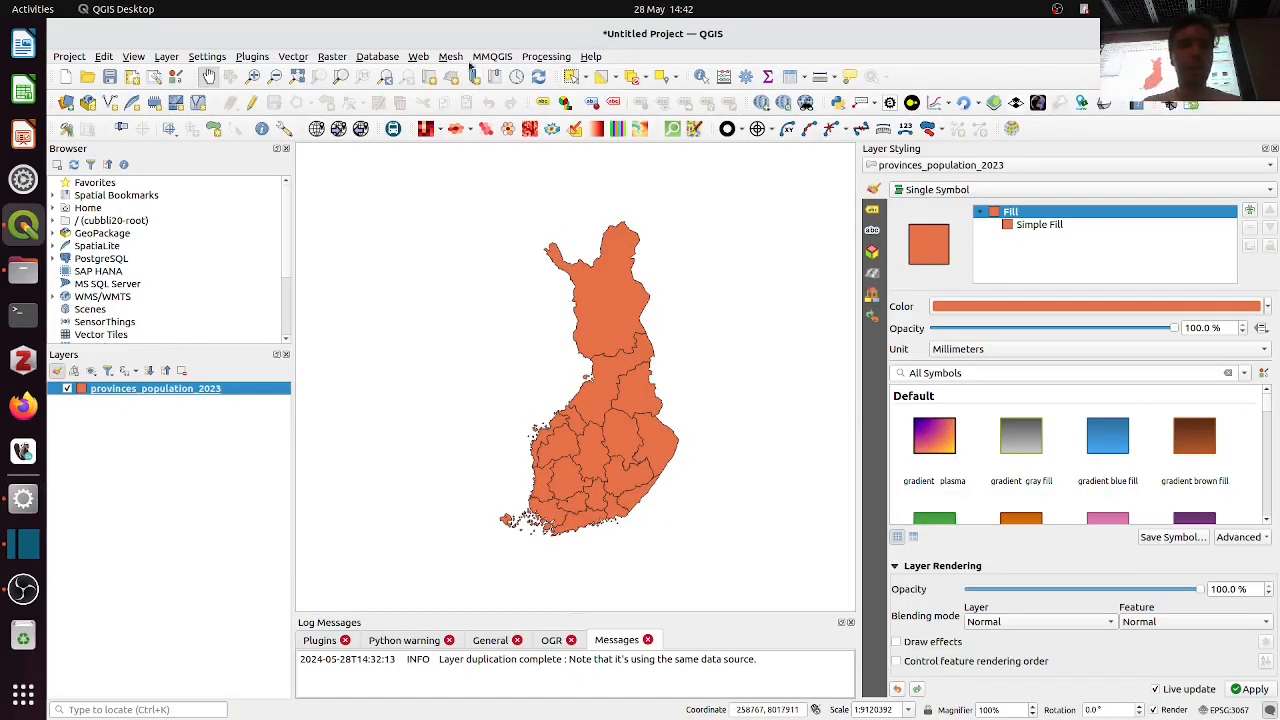
click(420, 57)
mouse_move(480, 122)
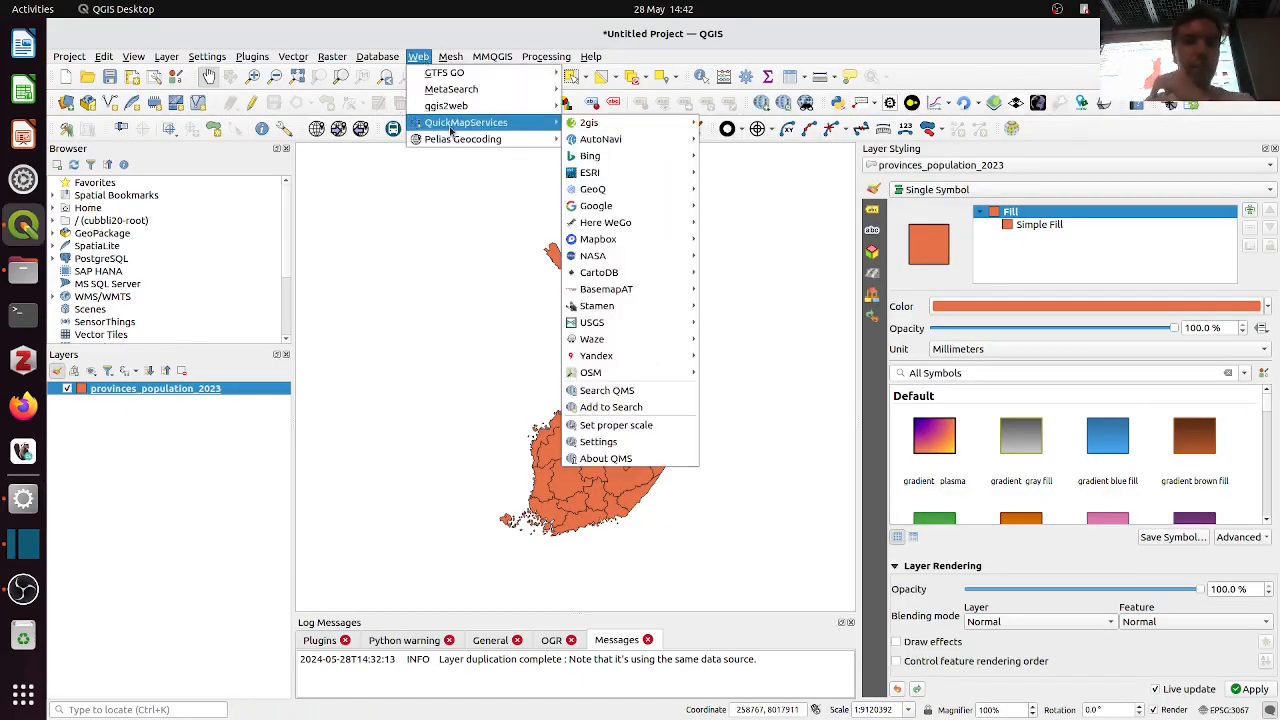
mouse_move(600, 372)
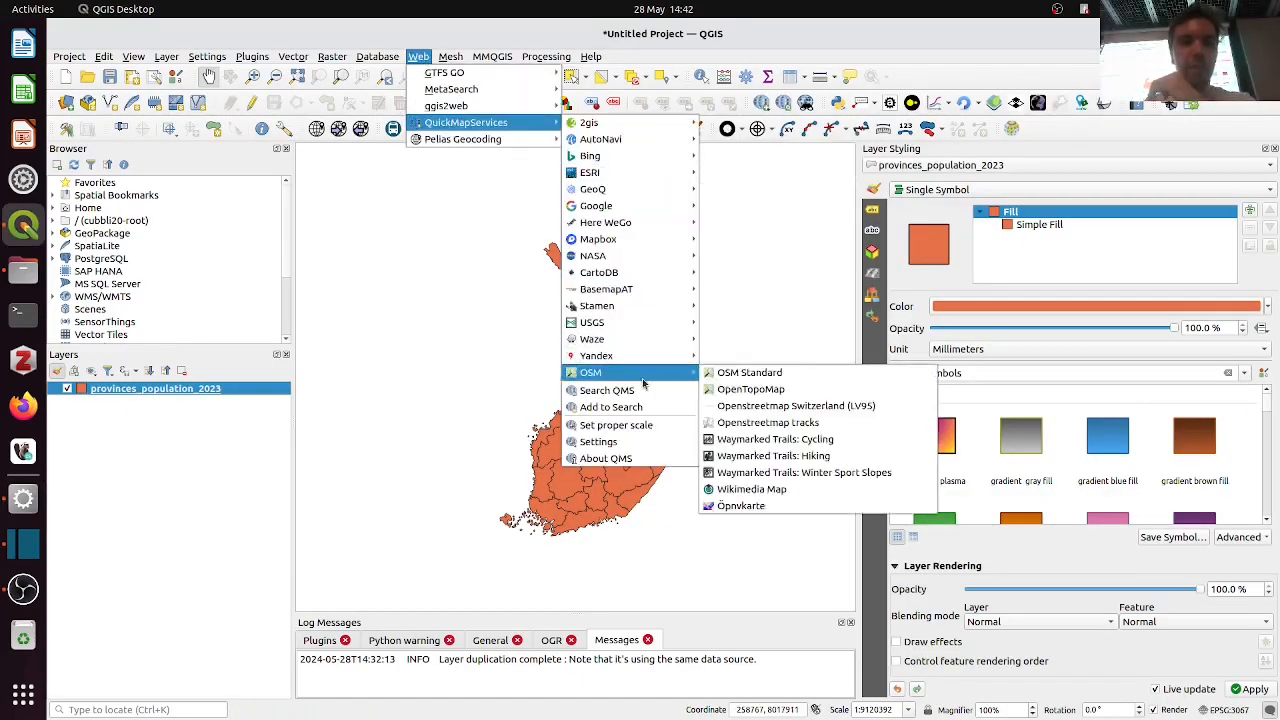
click(760, 376)
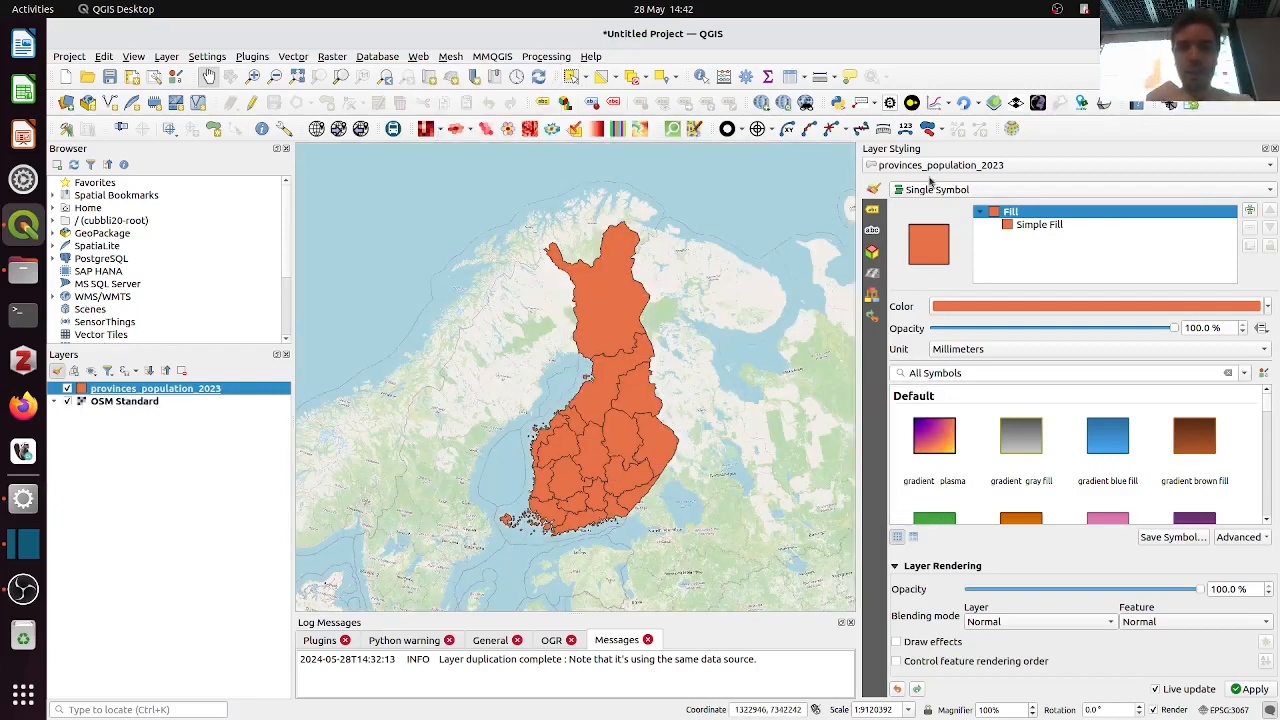
Load the style file provinces_population_style.qml with all categories onto the provinces_population_2023 layer and accept the layer properties
right_click(187, 390)
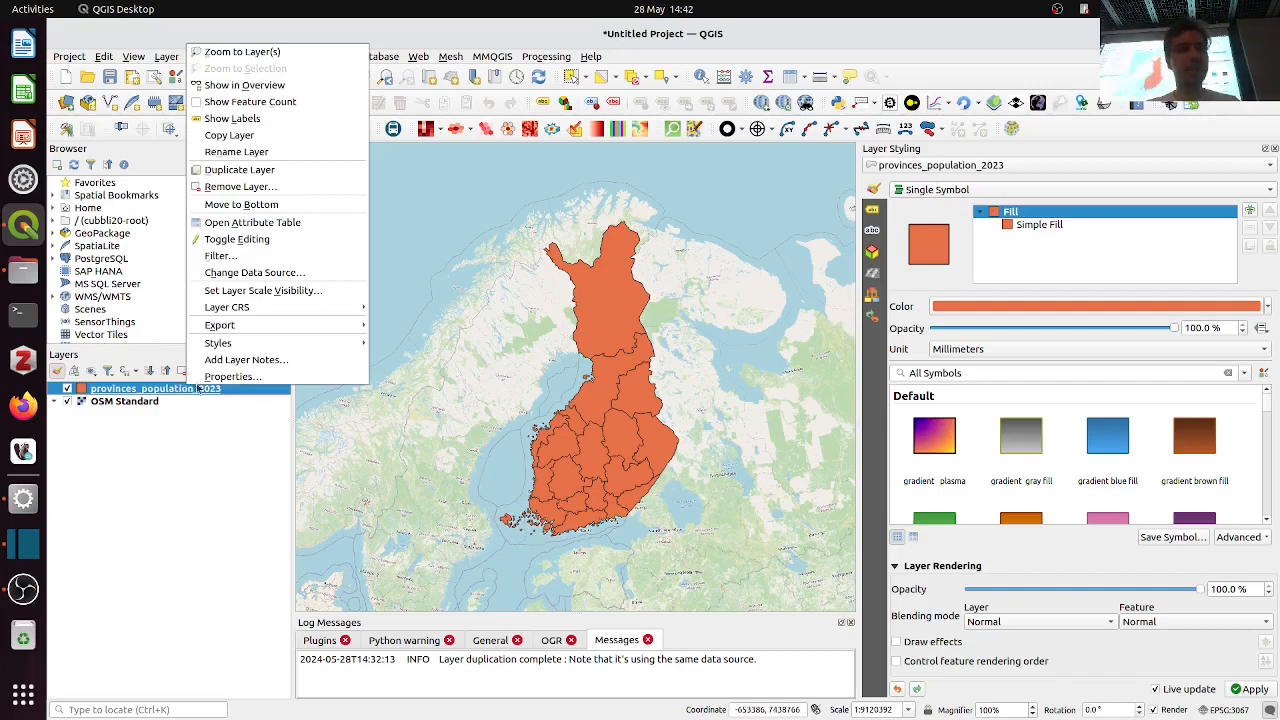
click(88, 389)
right_click(108, 390)
click(155, 380)
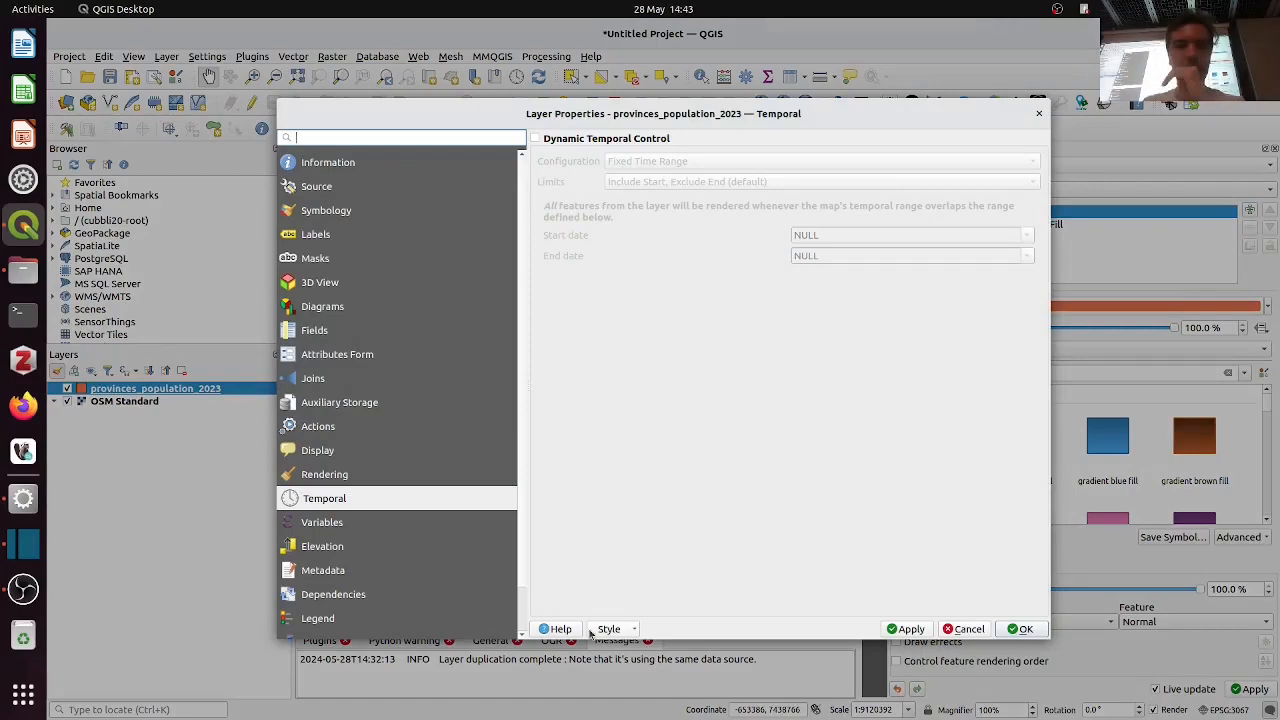
click(600, 629)
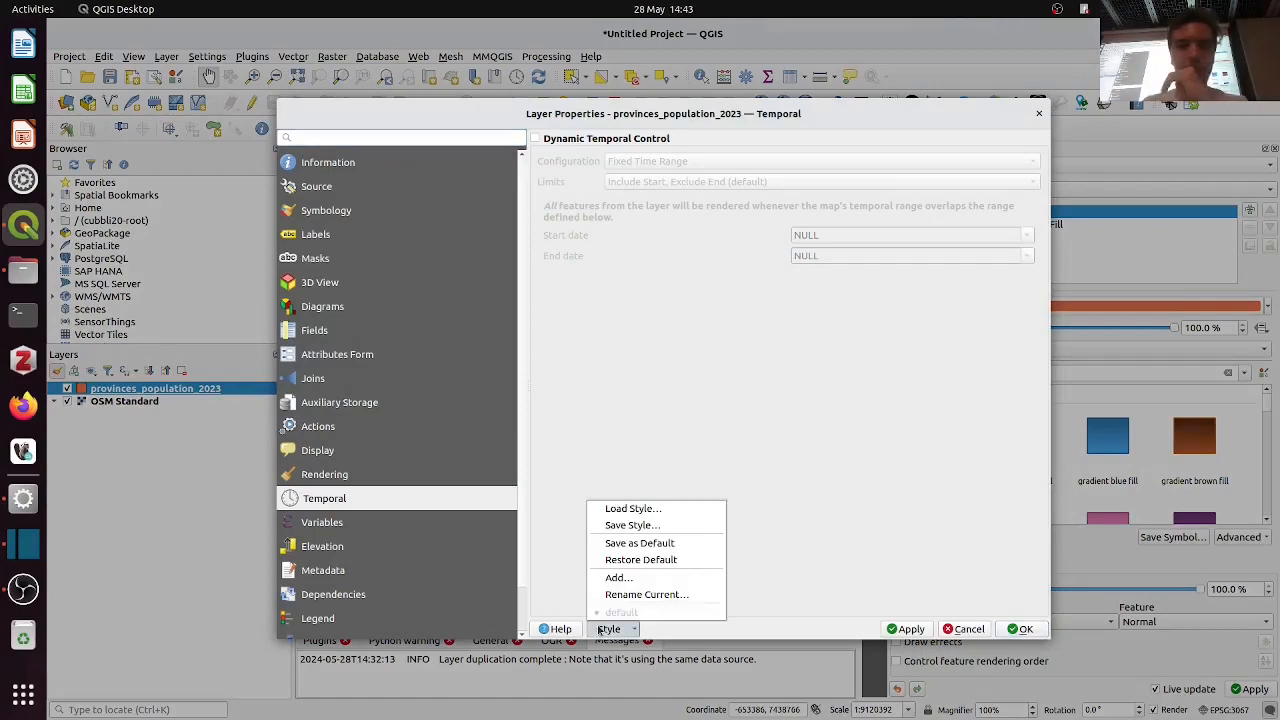
click(633, 508)
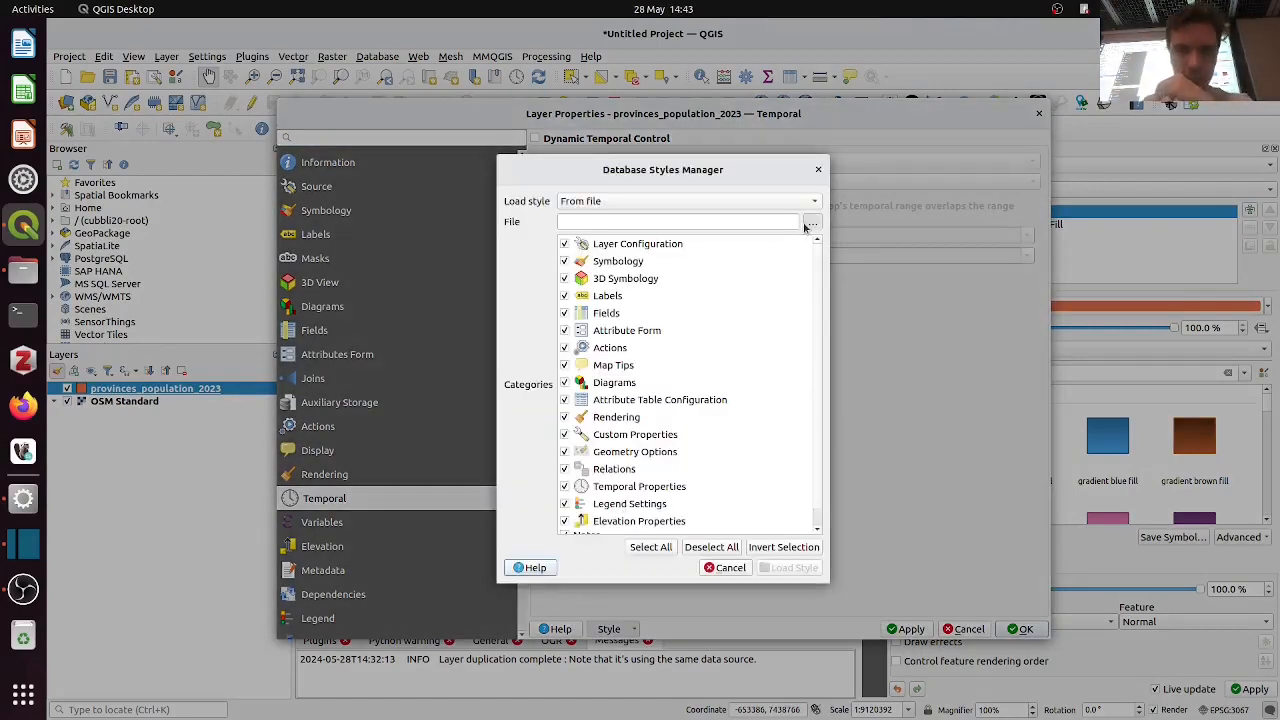
click(809, 223)
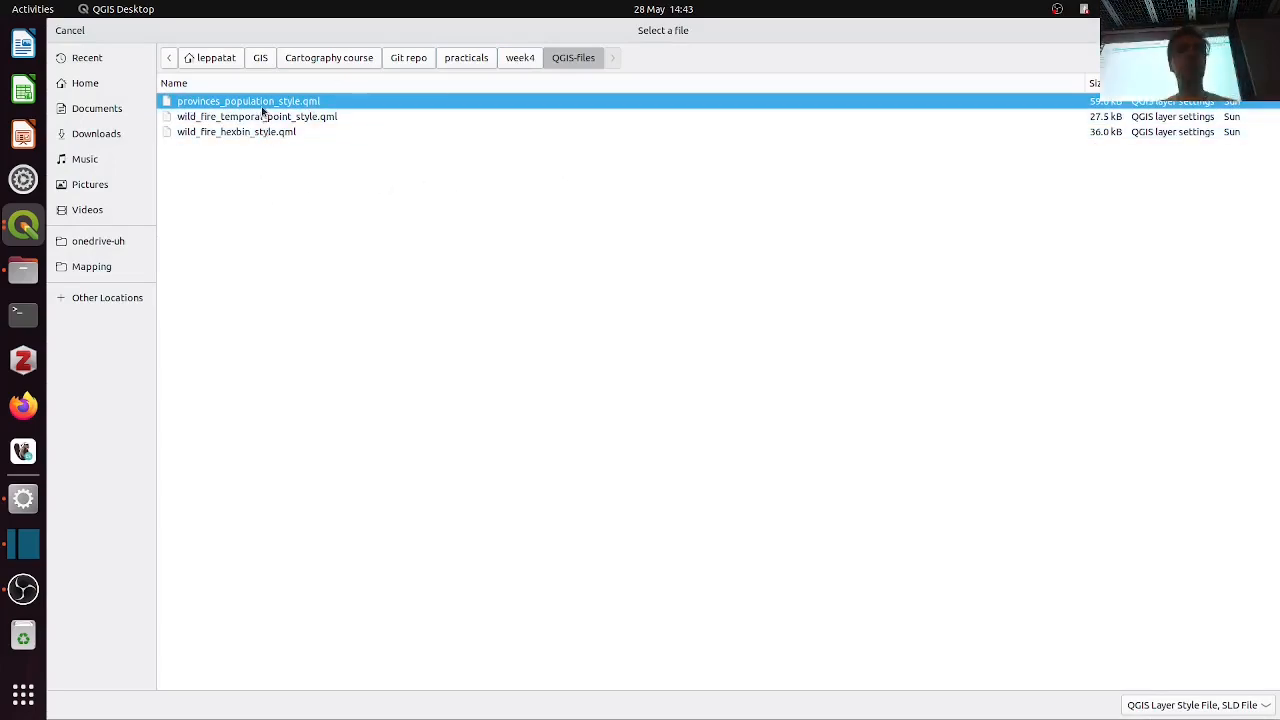
key(Return)
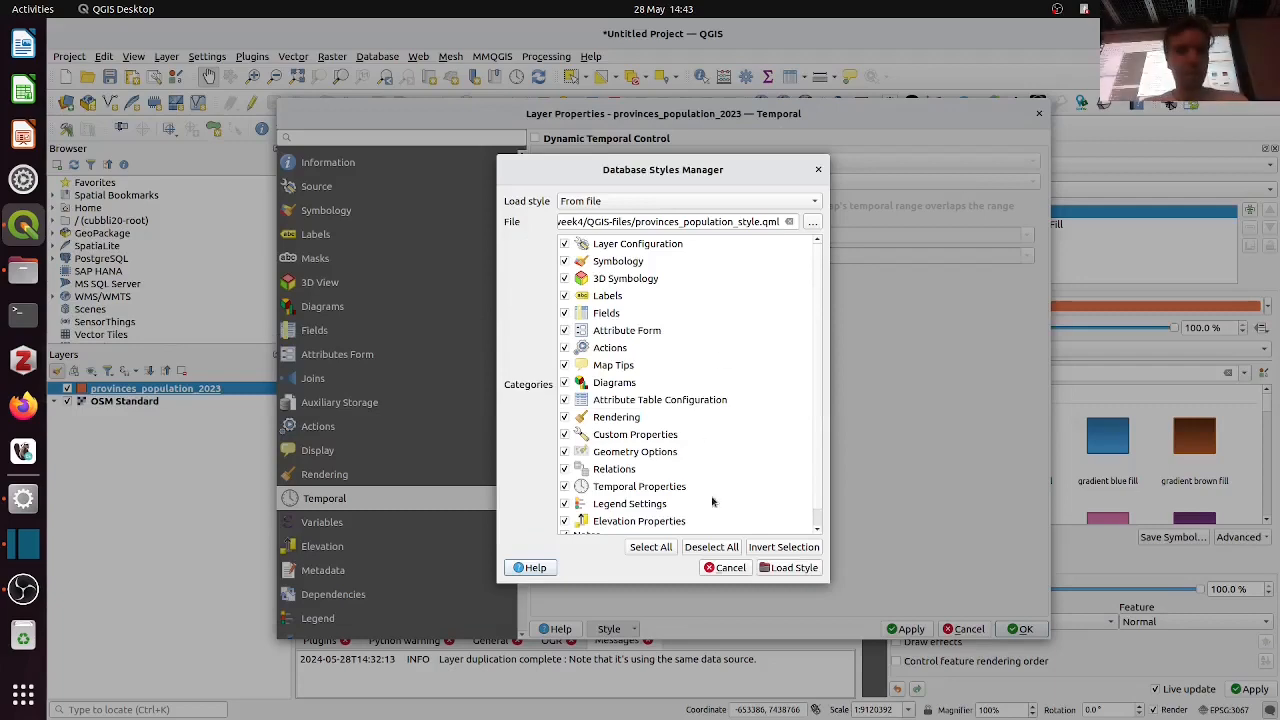
key(Return)
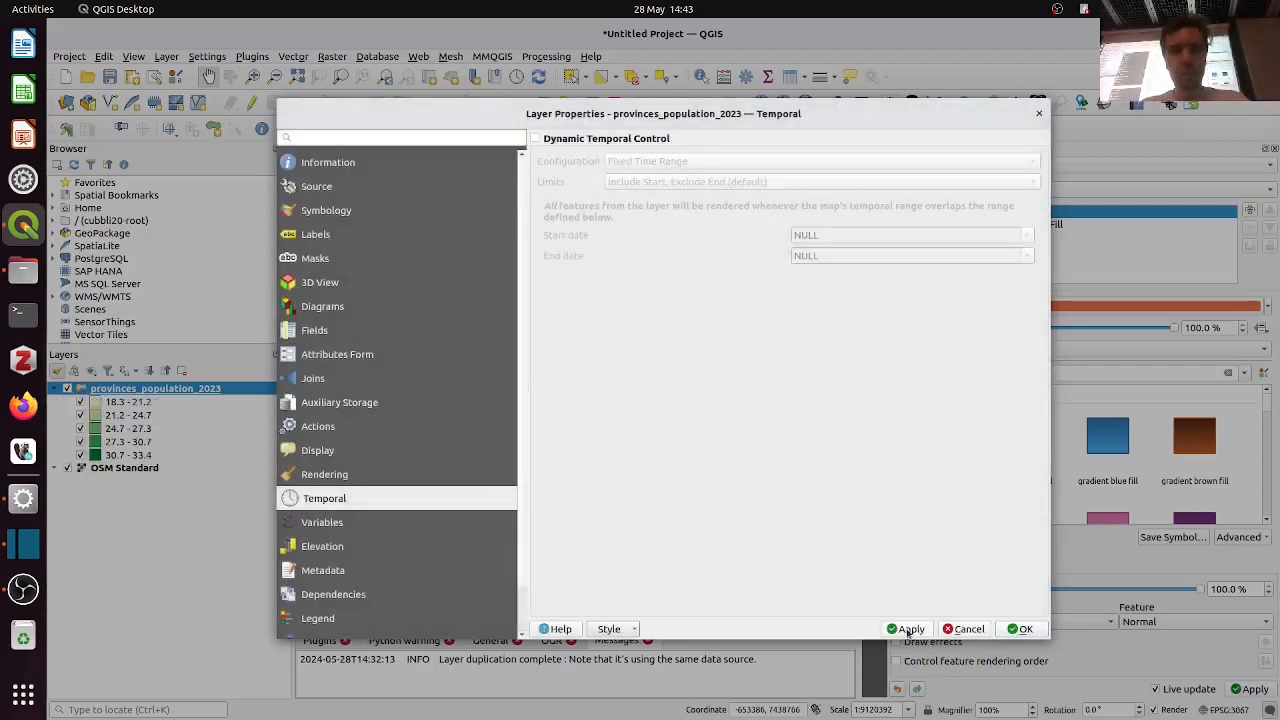
click(1020, 628)
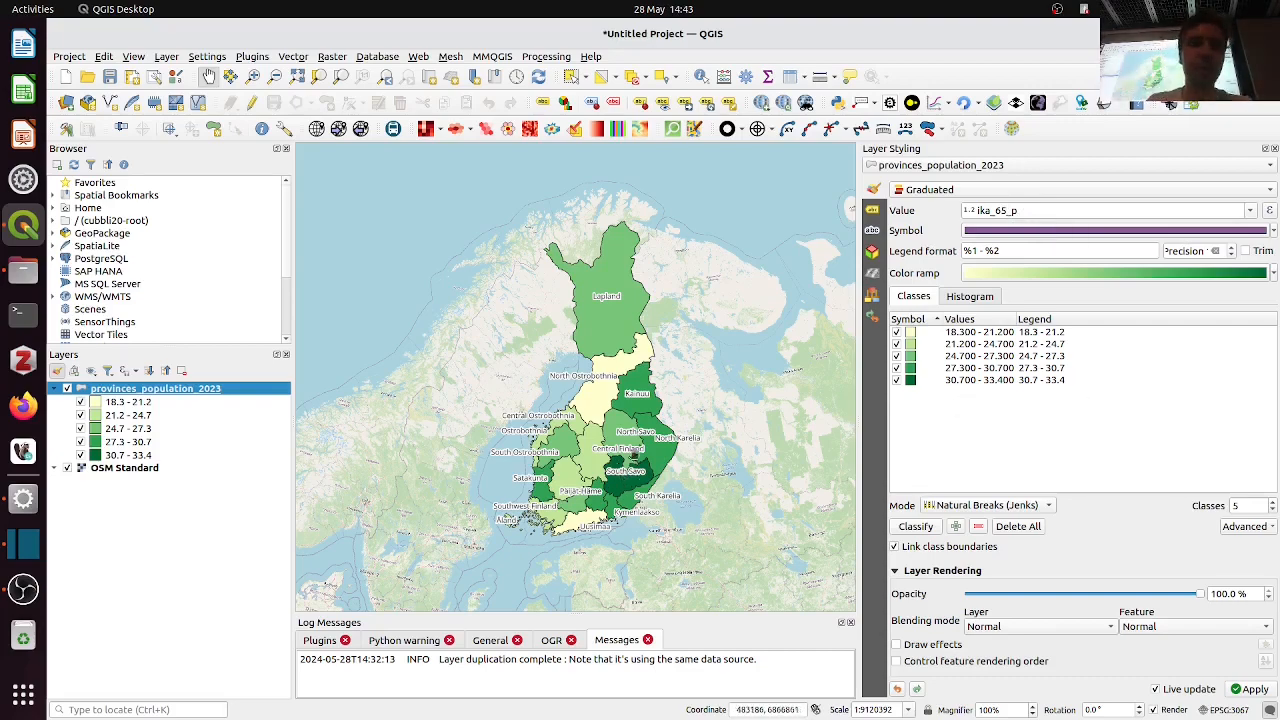
Examine the graduated colours and province labels on the styled map at different scales
scroll(615, 485, up, 1)
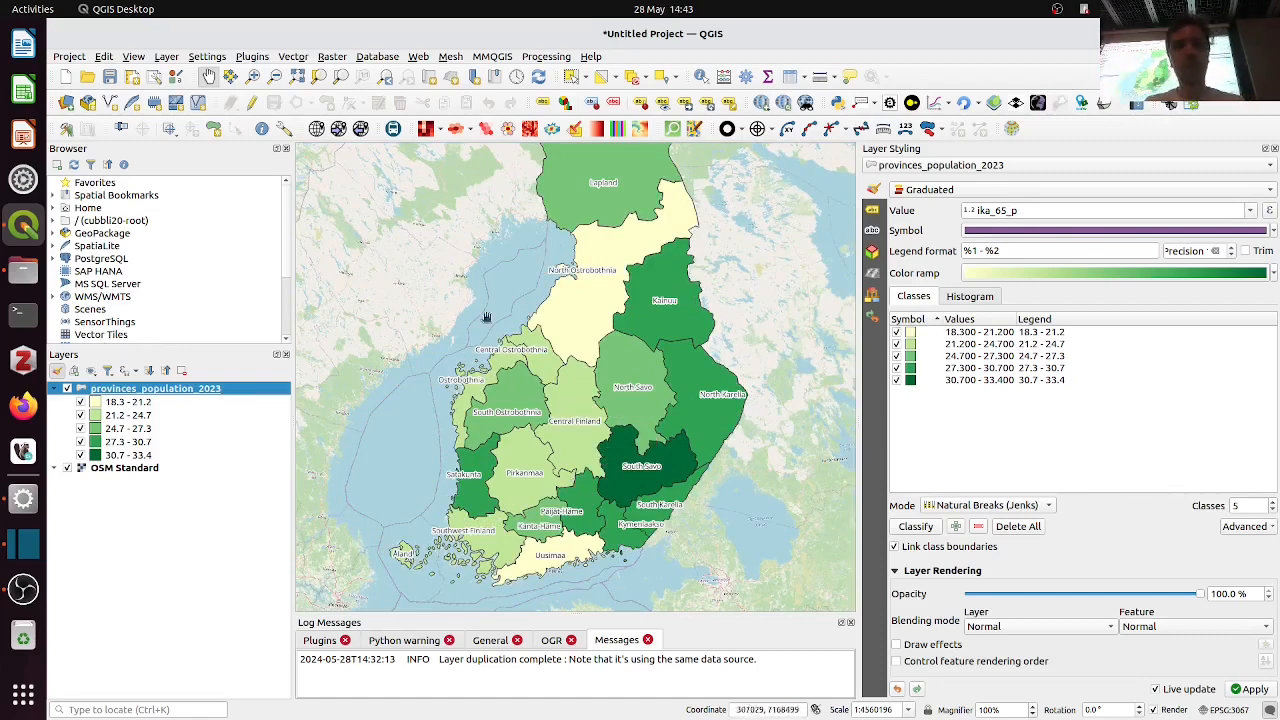
scroll(649, 315, down, 1)
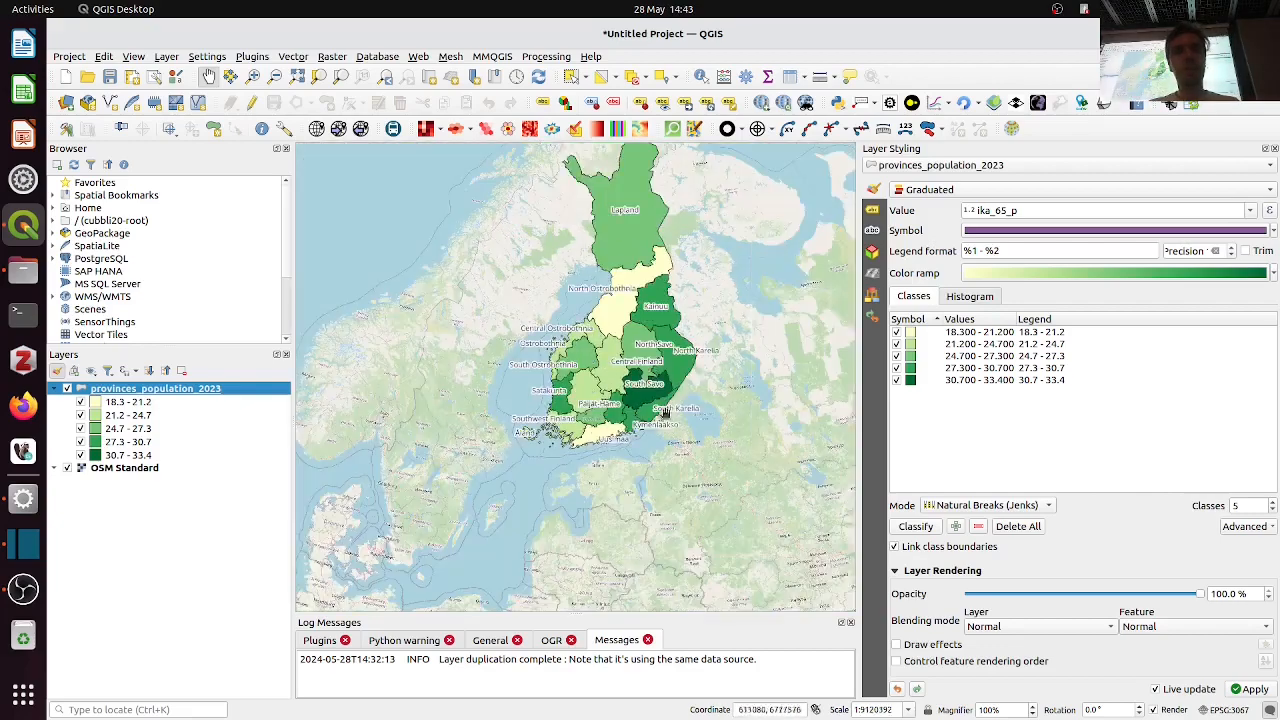
scroll(580, 420, up, 1)
scroll(615, 425, down, 1)
scroll(578, 435, down, 1)
Switch to the notebook in Firefox and read the Qgis2web export instructions and the map outlook section
key(alt+Tab)
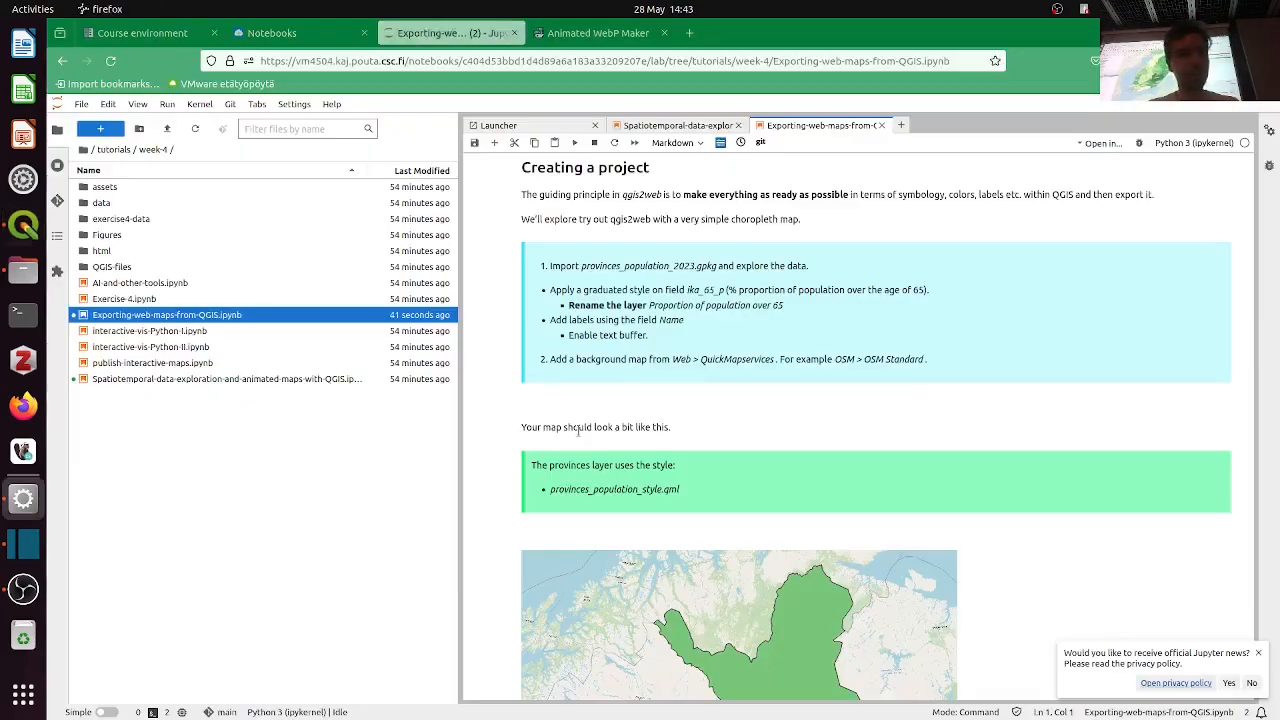
scroll(552, 438, down, 12)
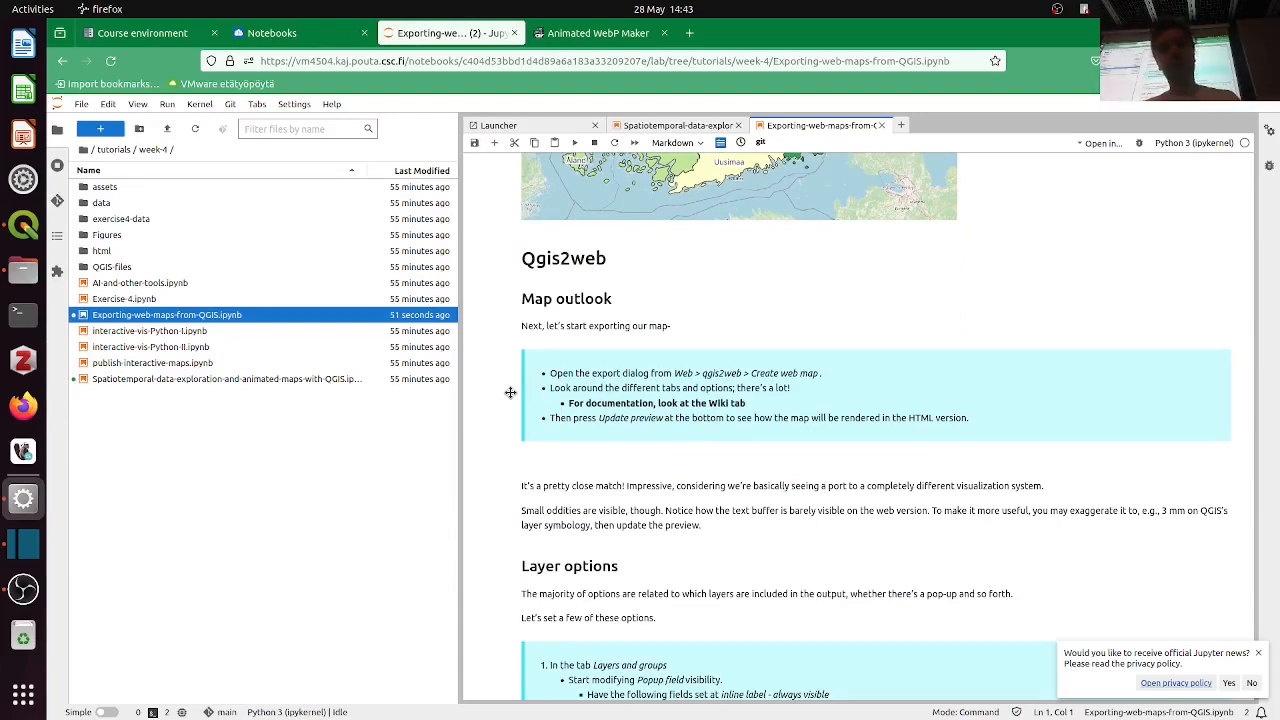
scroll(510, 392, up, 5)
Switch back to QGIS and frame all of Finland in the map view
key(alt+Tab)
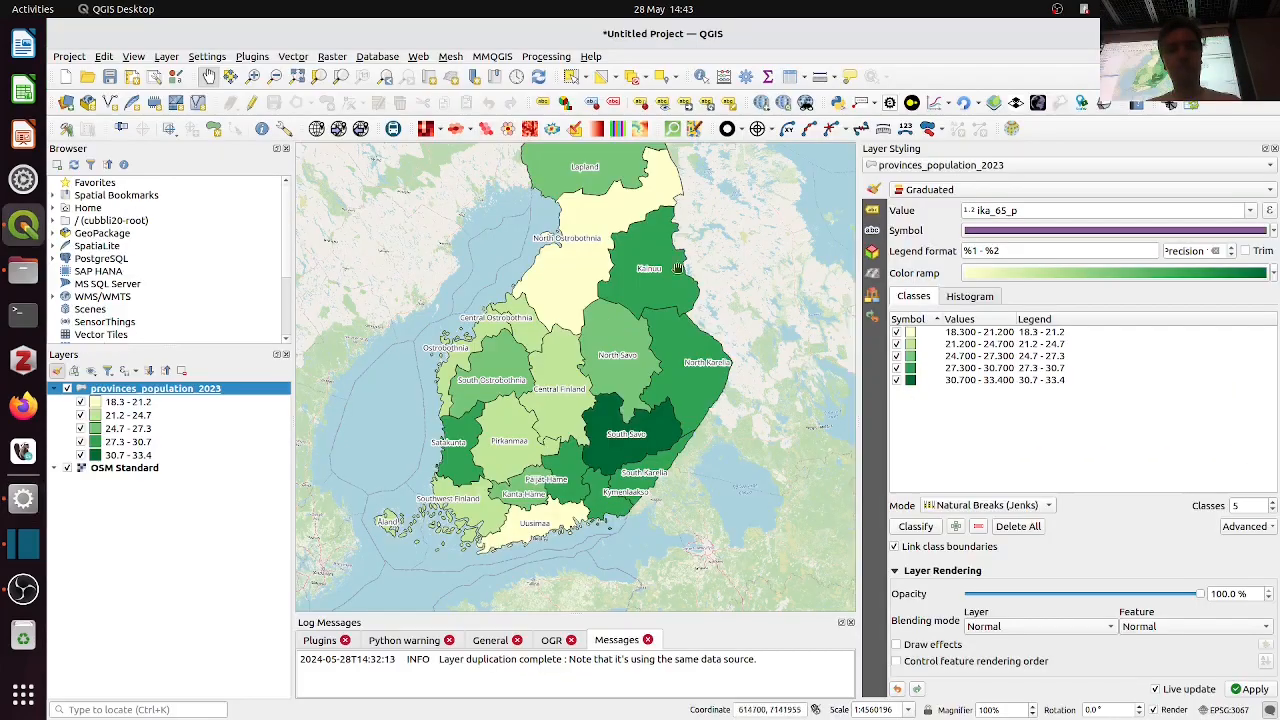
drag(678, 269, 584, 295)
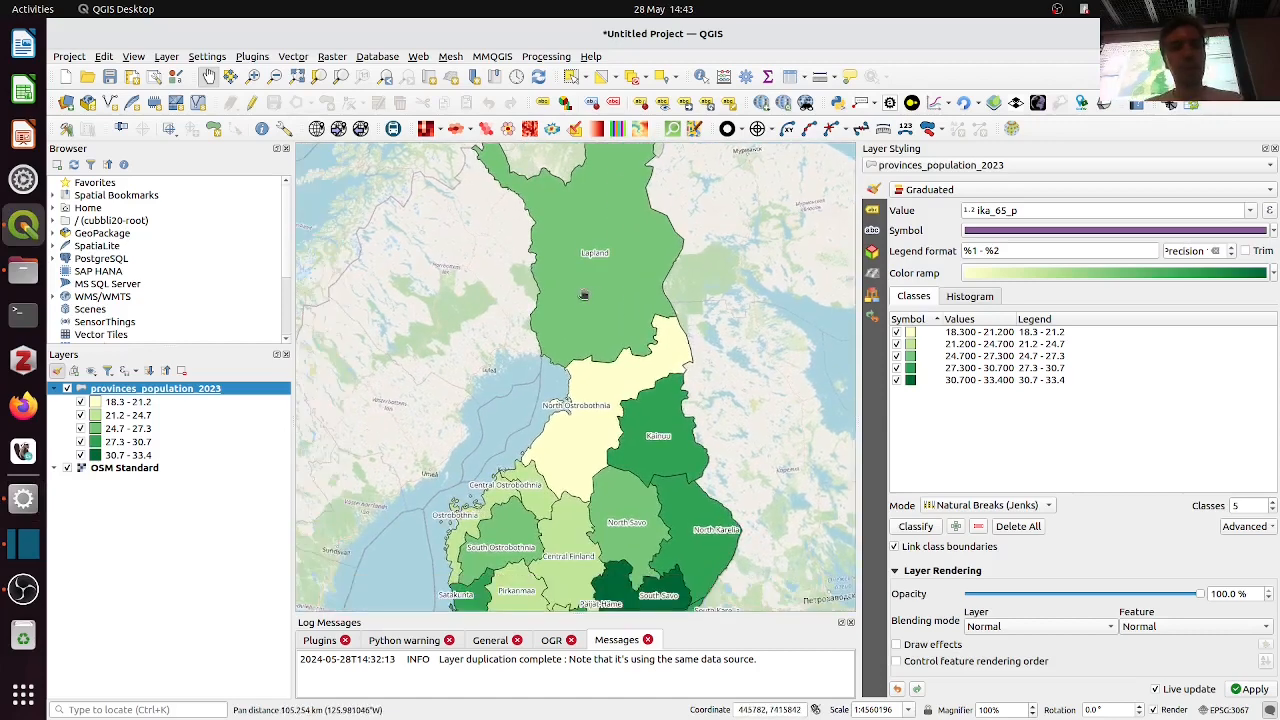
scroll(584, 295, down, 1)
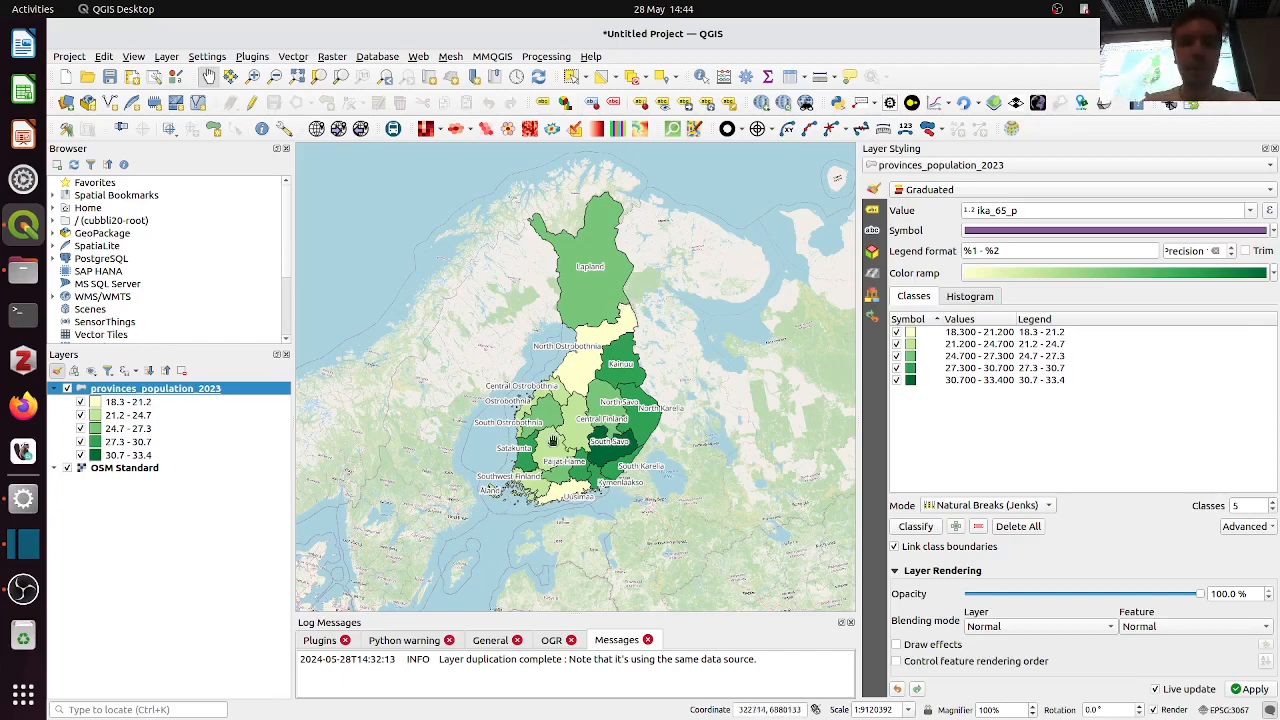
Zoom the map in on Finland, open the qgis2web web map export dialog and enlarge its window
click(253, 77)
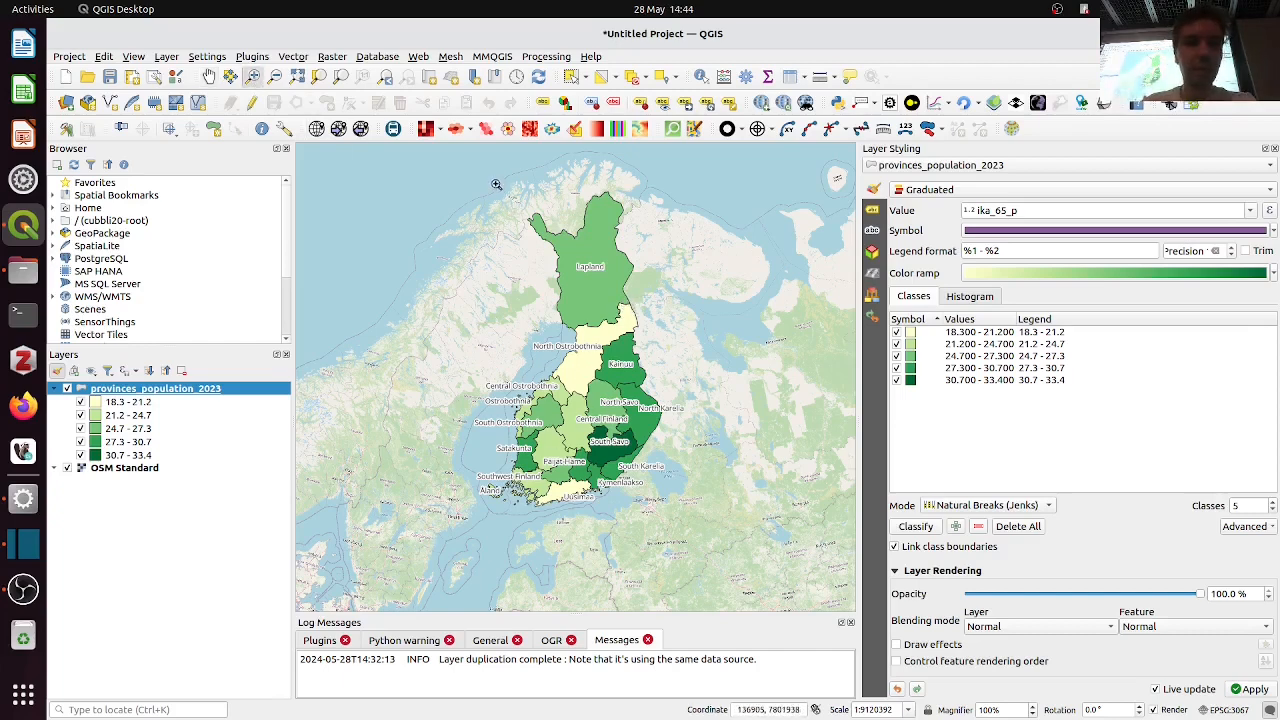
drag(494, 184, 736, 548)
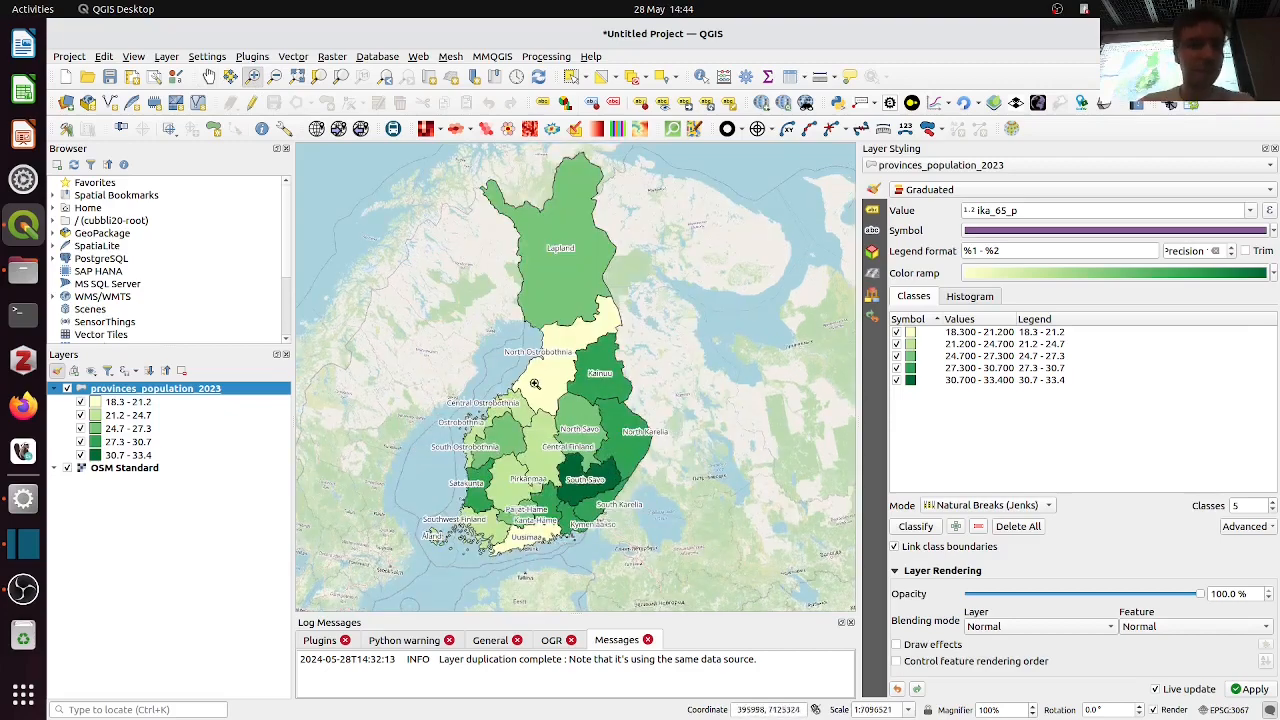
click(419, 57)
mouse_move(462, 108)
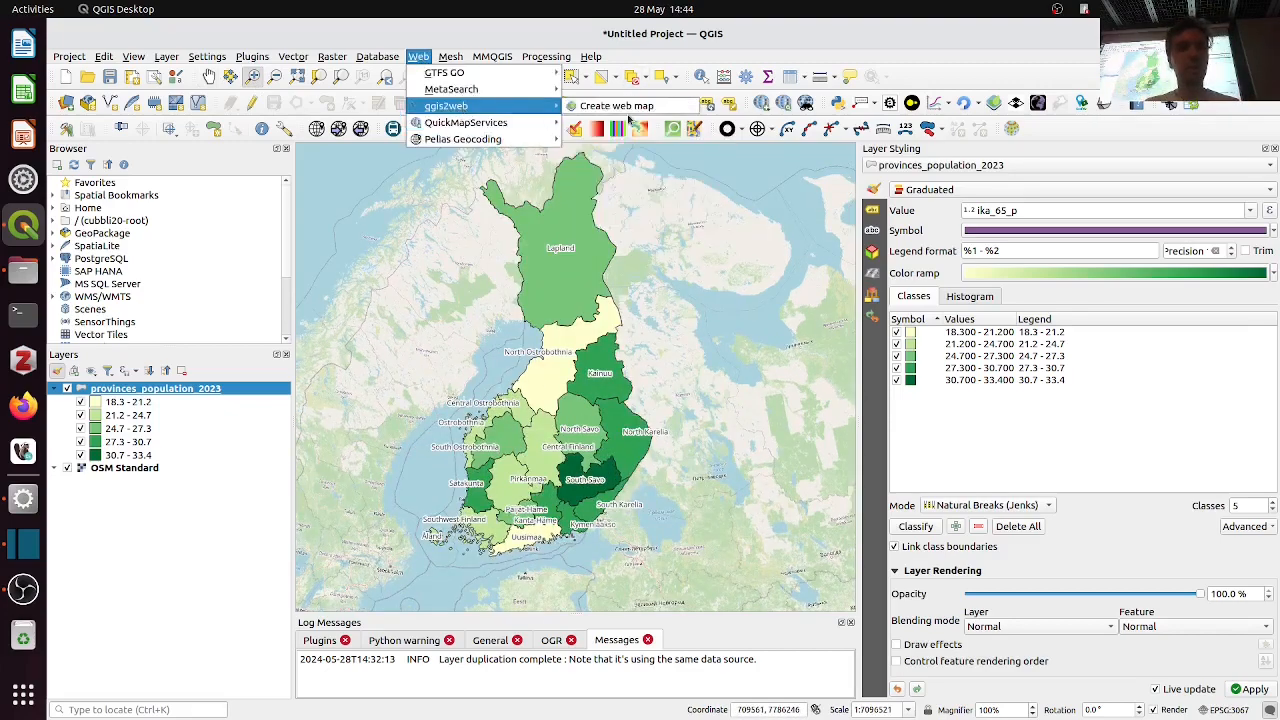
click(627, 106)
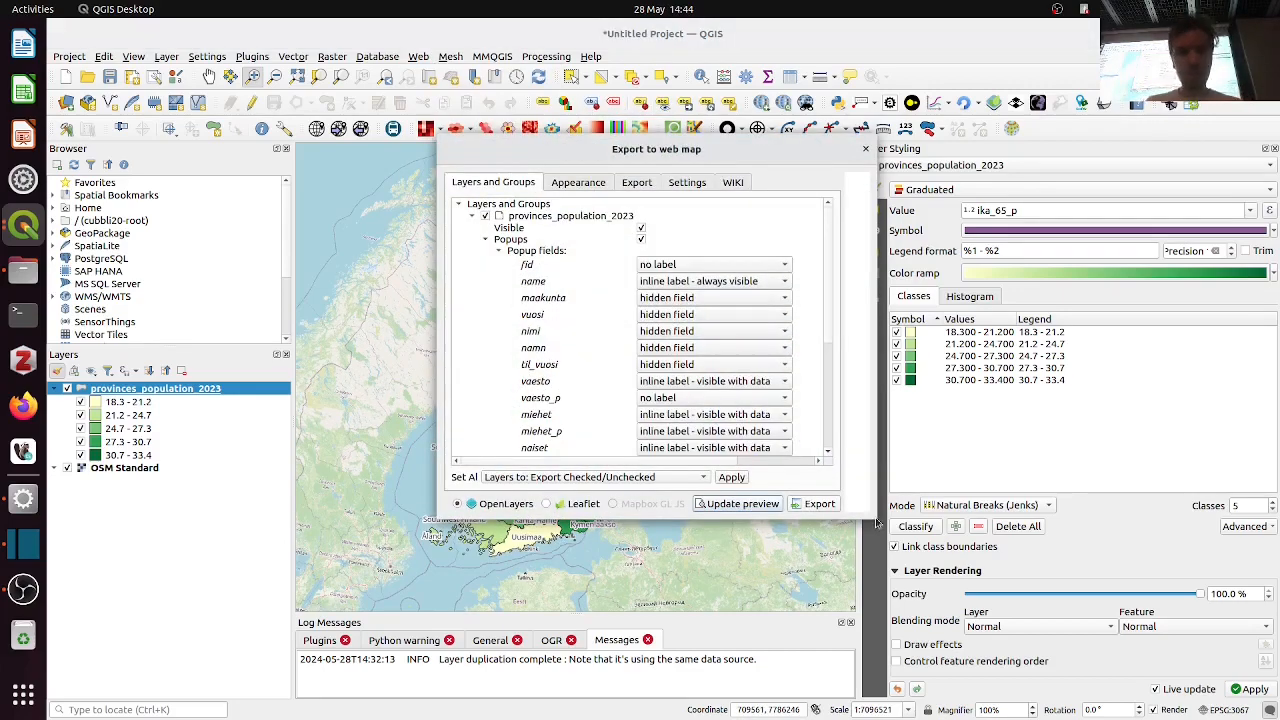
drag(878, 519, 1270, 620)
drag(883, 150, 730, 137)
Switch to the notebook in Firefox and read the instructions on the export dialog and its preview
click(23, 497)
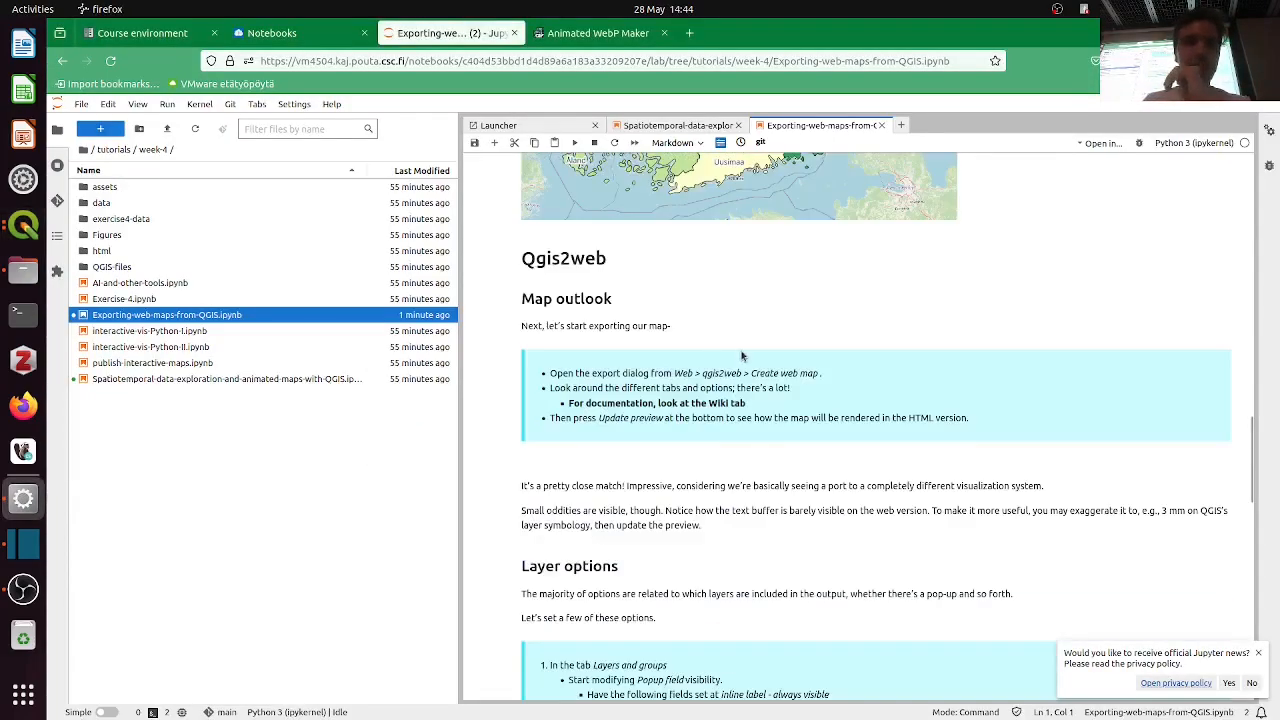
scroll(742, 356, down, 5)
scroll(742, 356, up, 5)
Switch back to QGIS, generate the OpenLayers web map preview and inspect it at different zoom levels
key(alt+Tab)
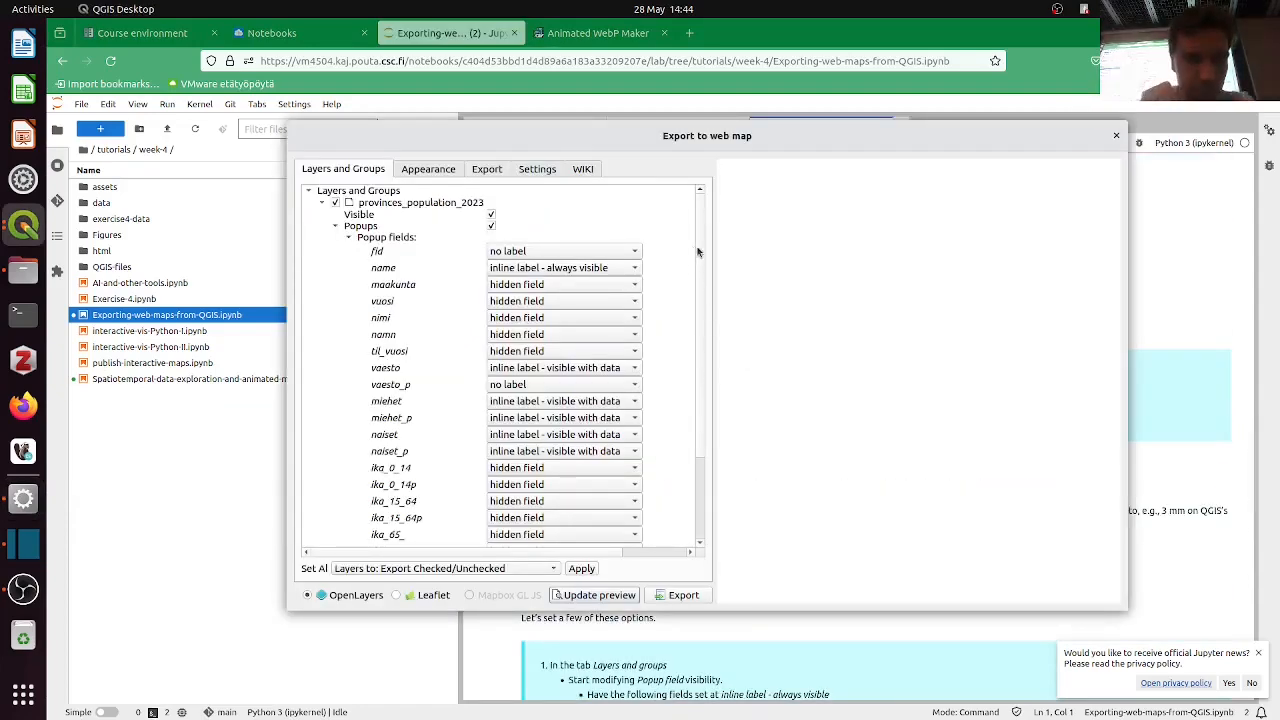
scroll(690, 270, down, 3)
scroll(619, 261, up, 3)
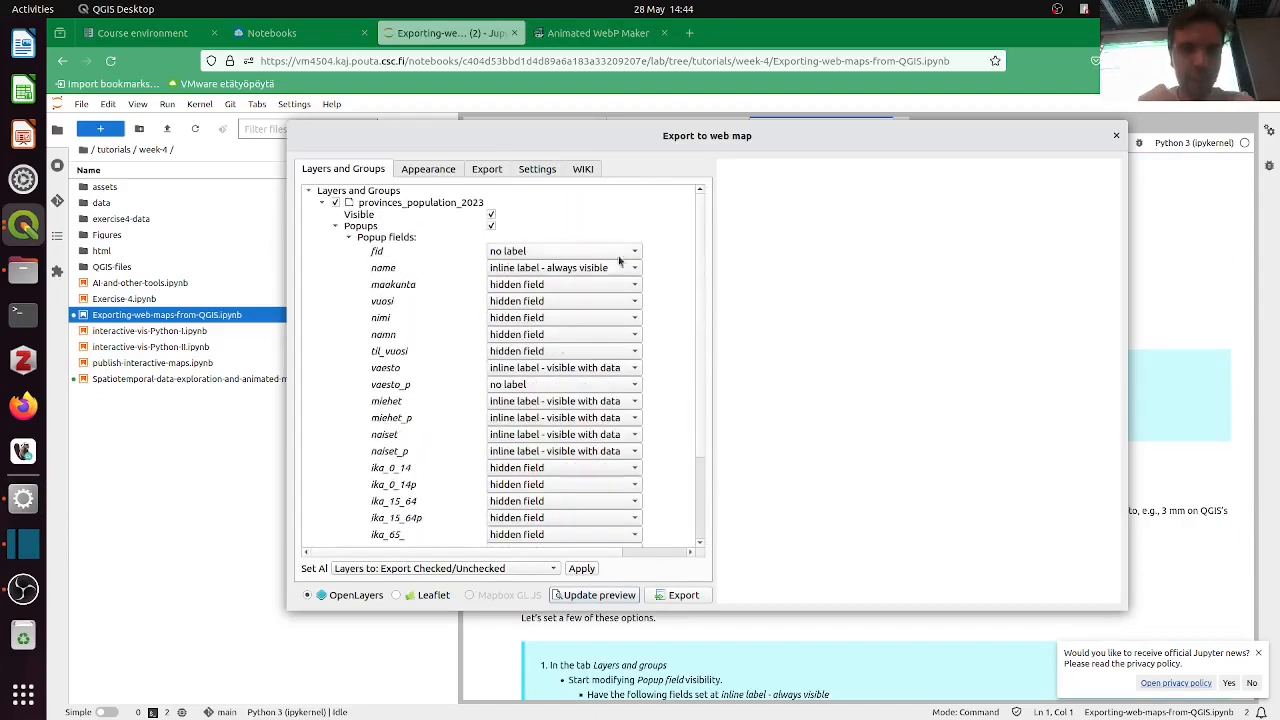
click(600, 594)
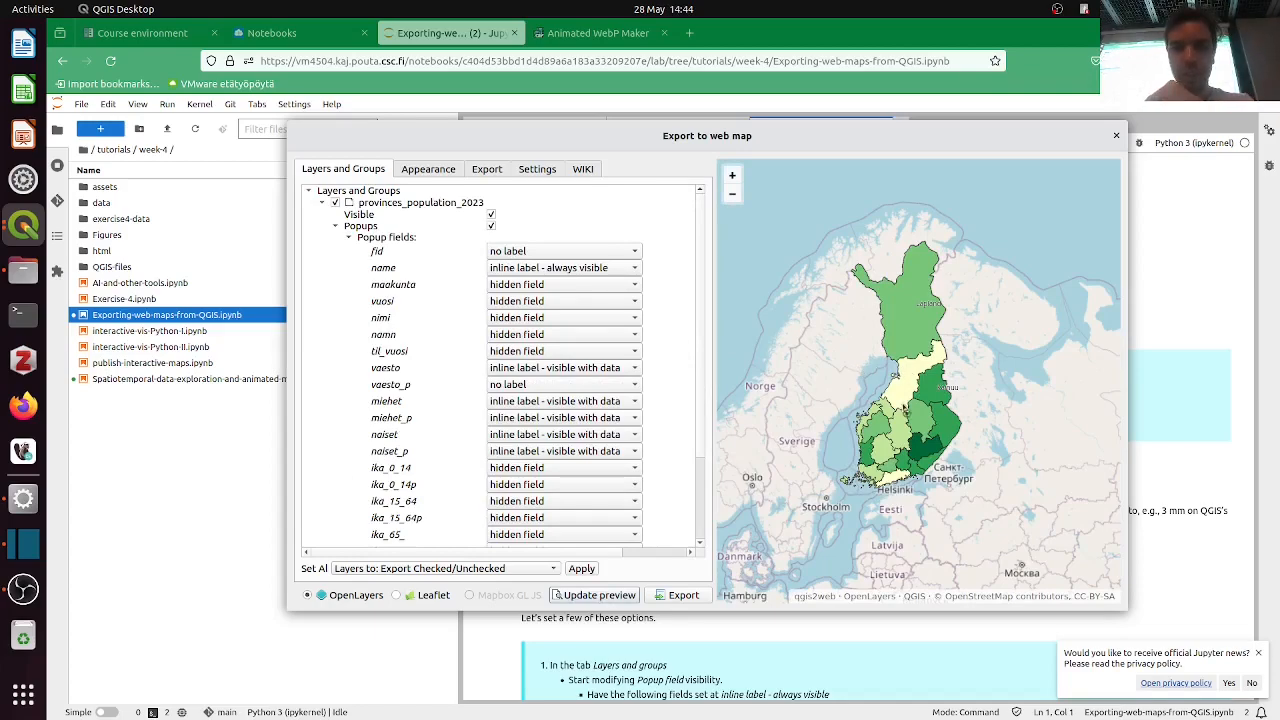
scroll(931, 443, up, 2)
scroll(928, 440, down, 2)
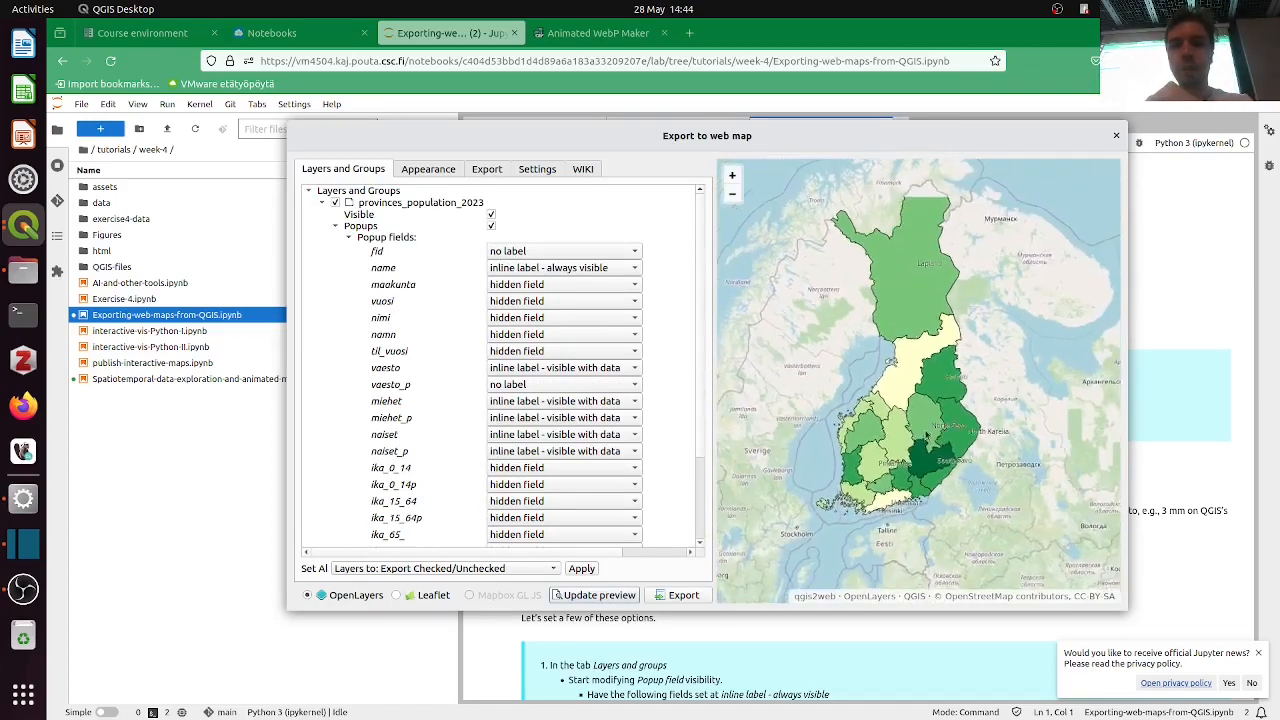
scroll(918, 393, down, 5)
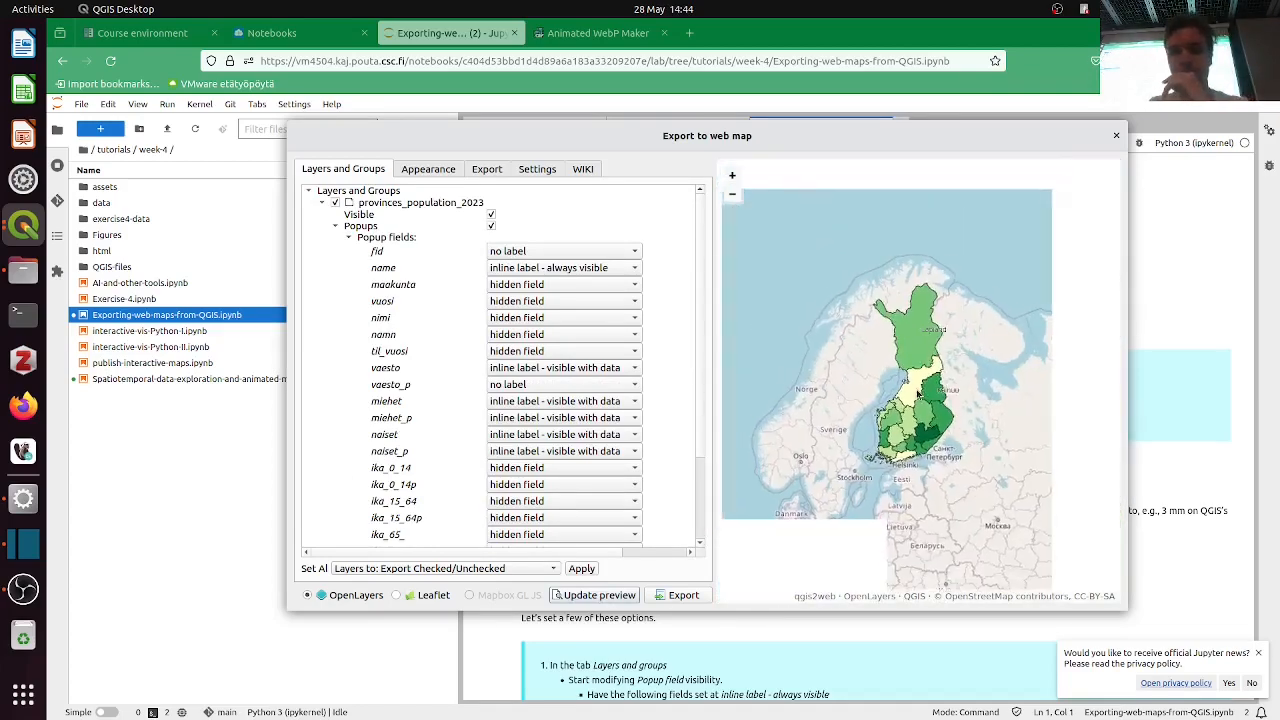
scroll(913, 316, up, 7)
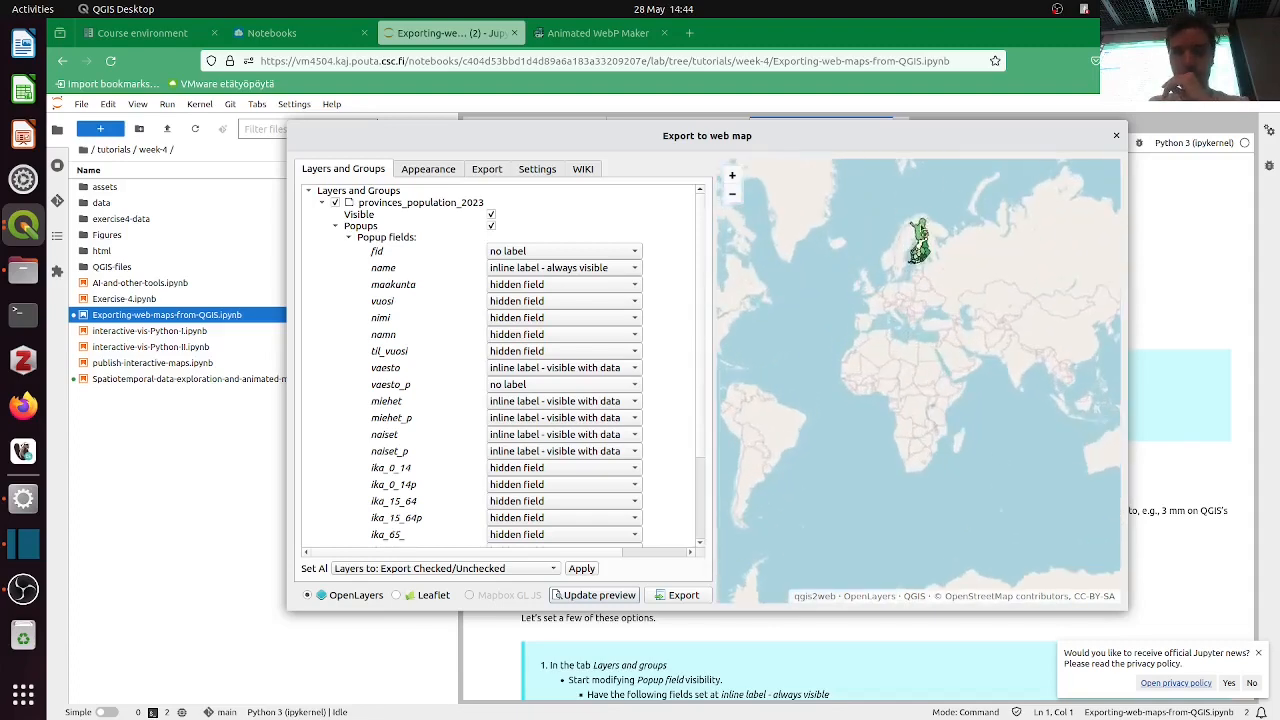
scroll(913, 316, down, 1)
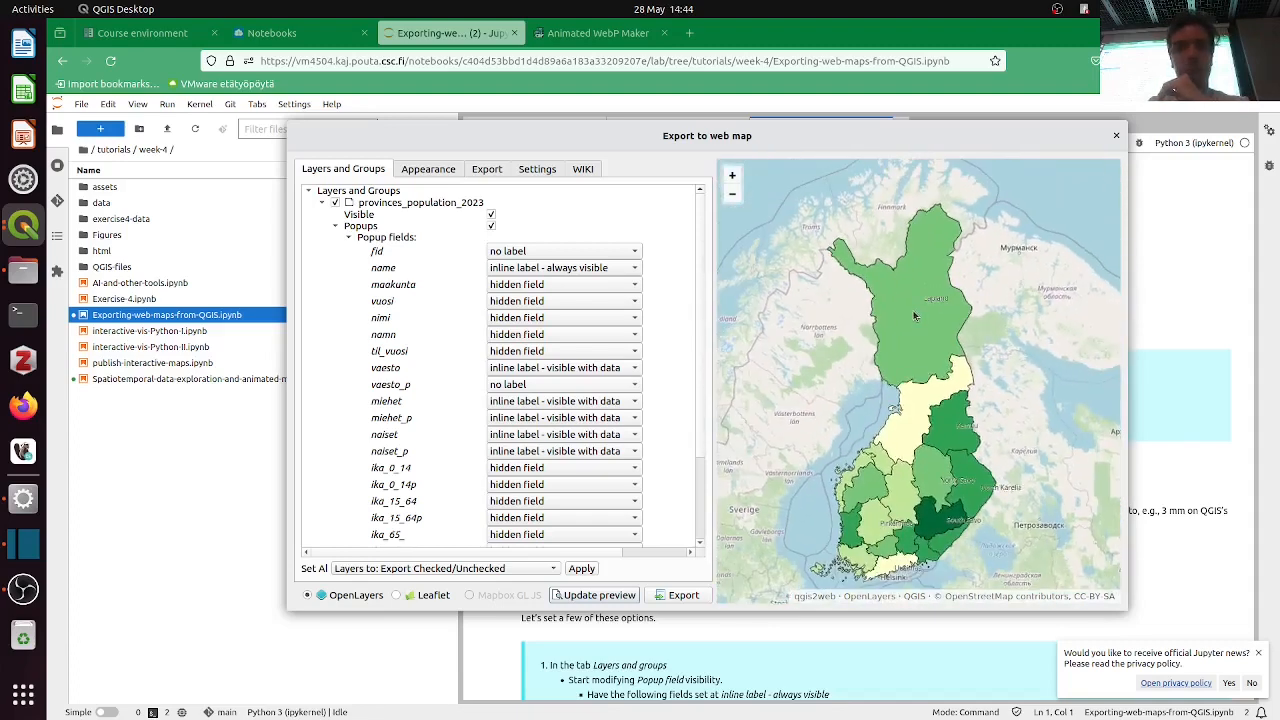
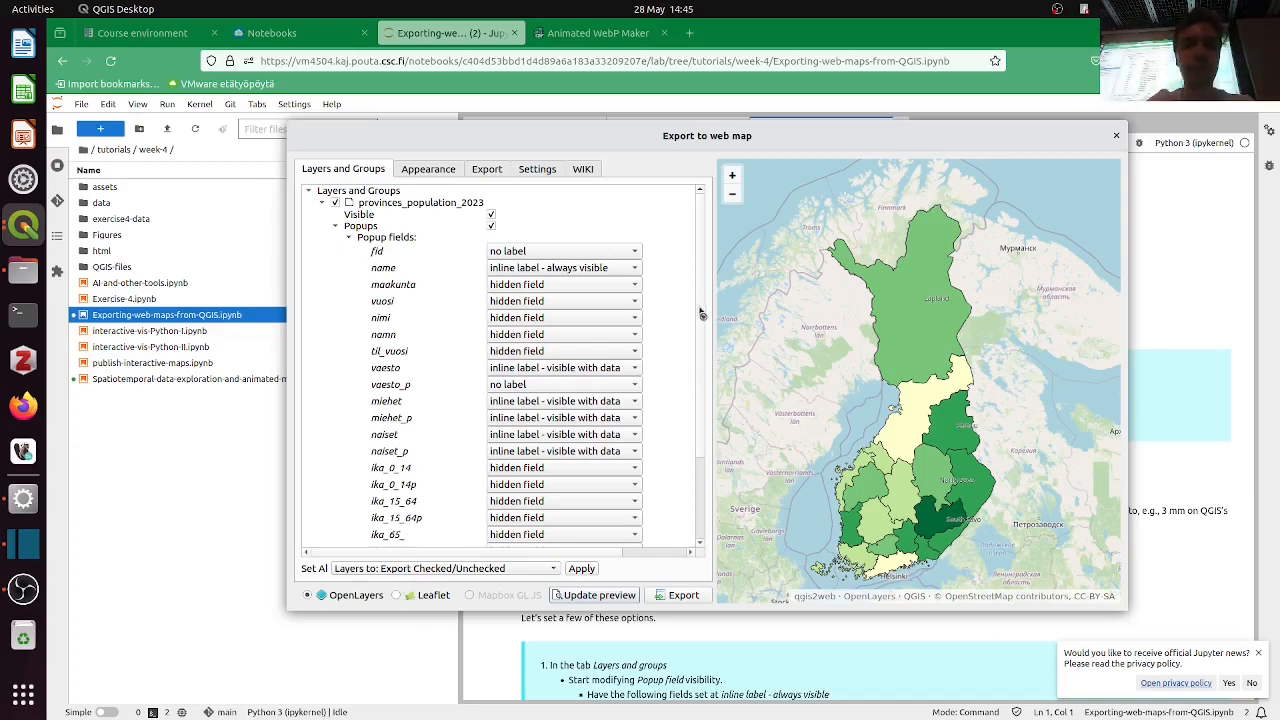
Set all popup fields of the layer to hidden field at once, and set name to inline label - always visible
drag(701, 313, 687, 120)
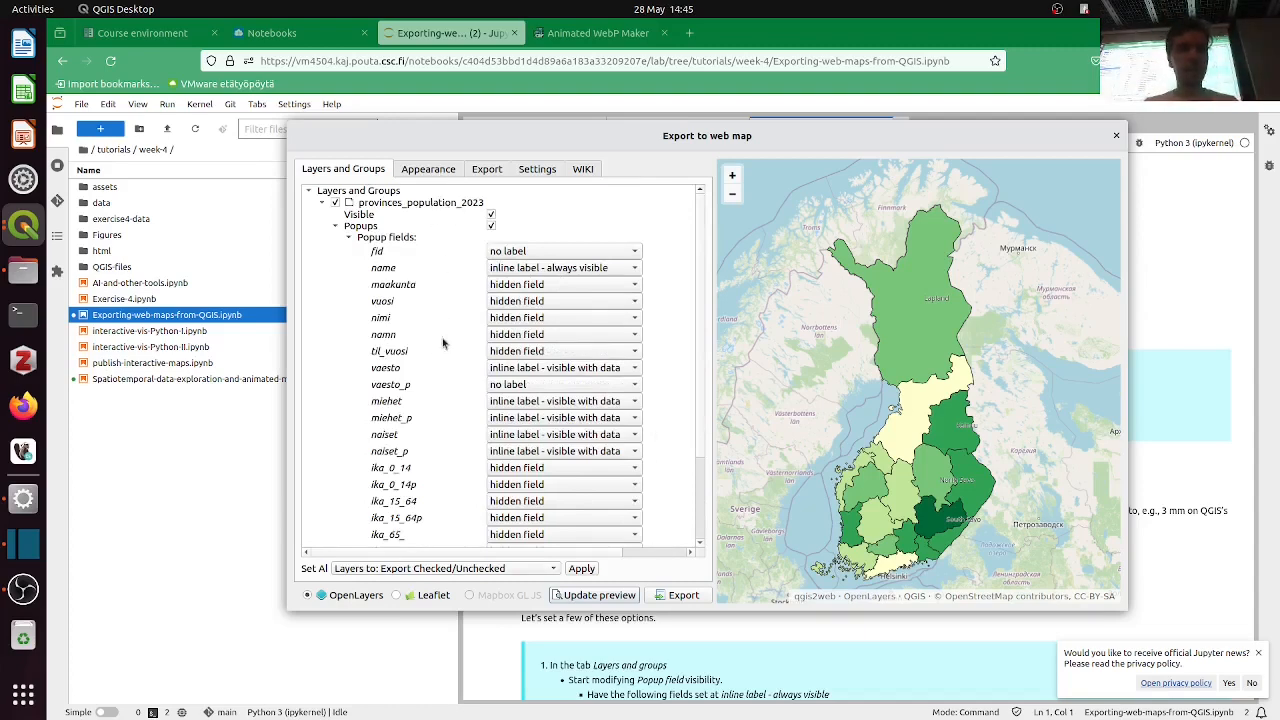
drag(702, 244, 696, 213)
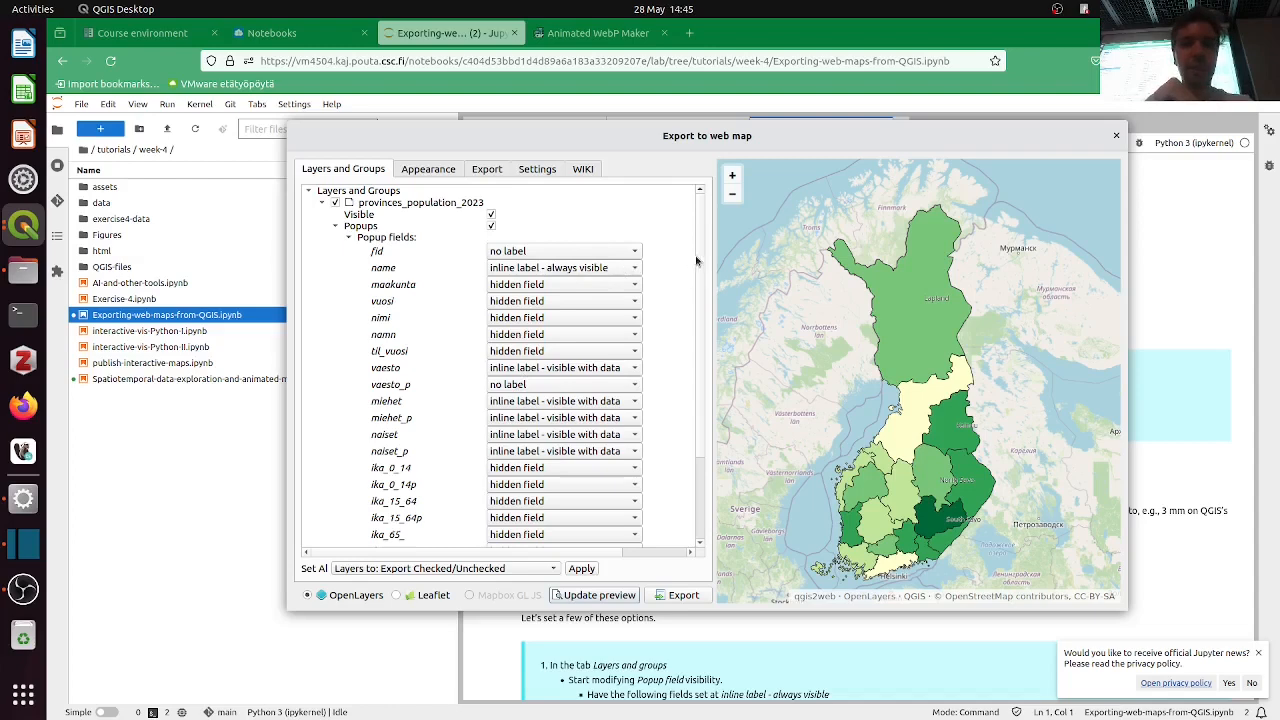
click(508, 568)
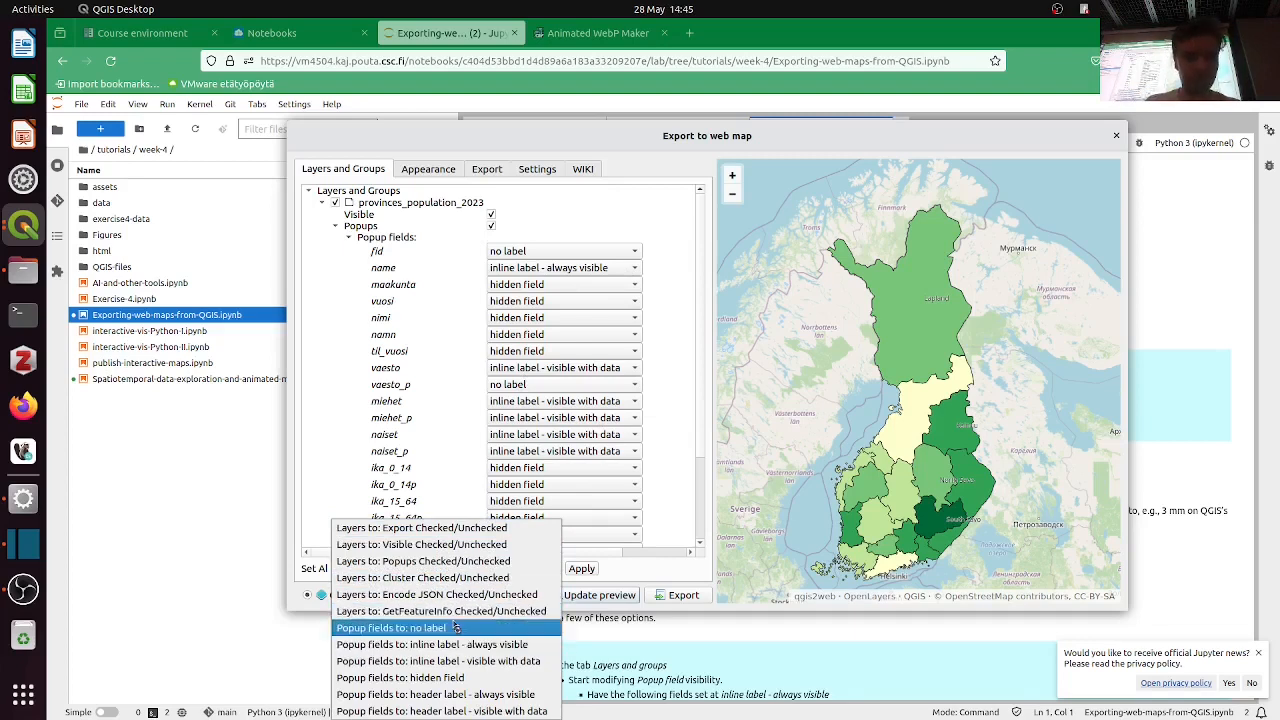
click(470, 677)
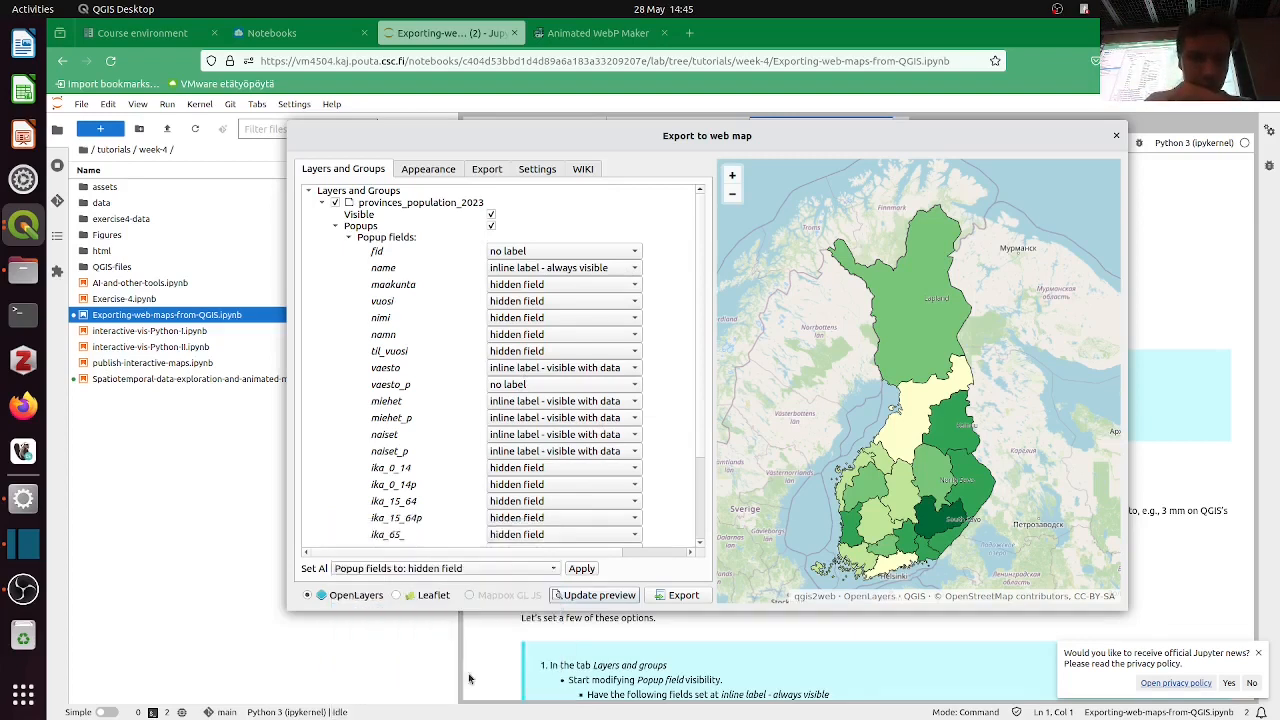
click(581, 568)
click(569, 270)
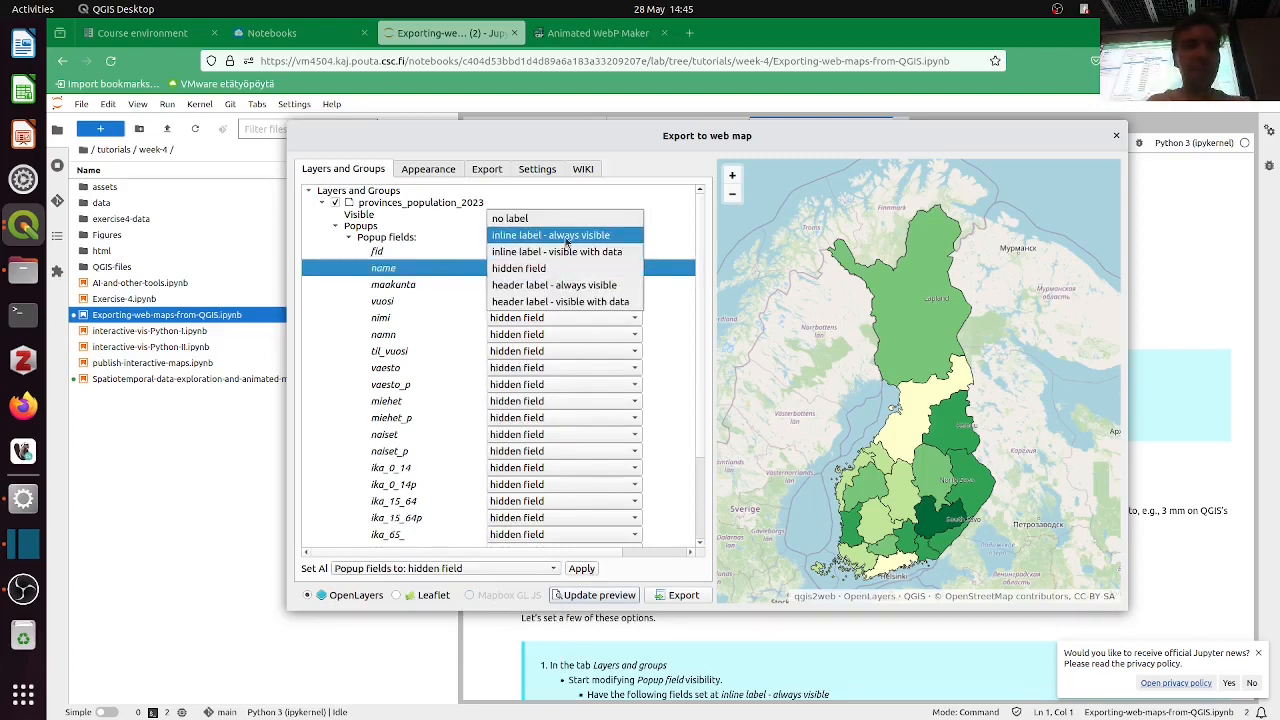
click(567, 237)
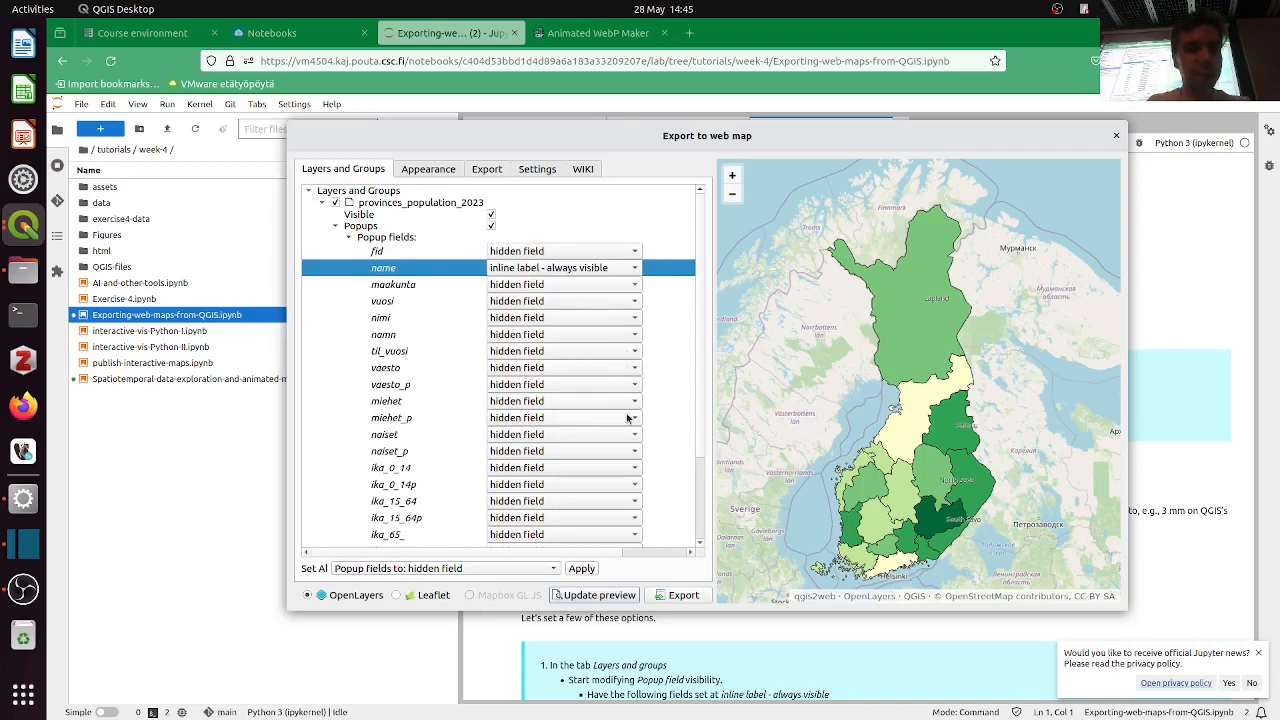
scroll(548, 520, up, 3)
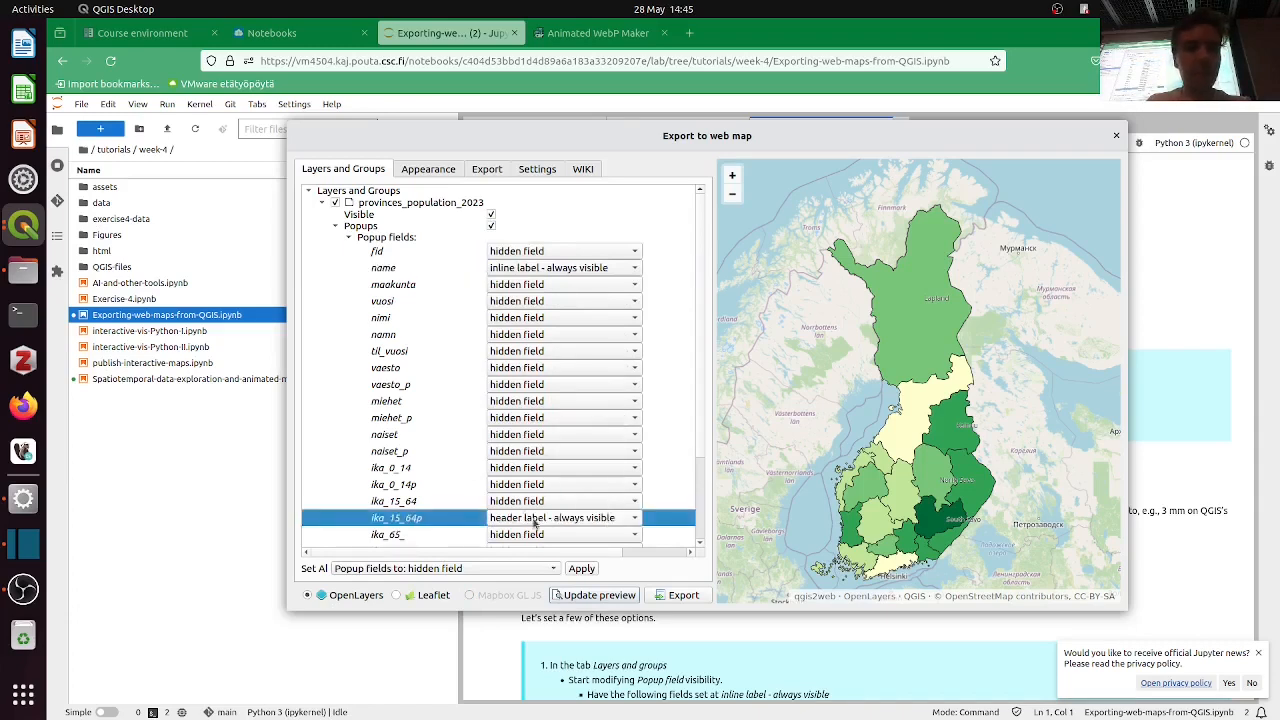
scroll(698, 460, down, 1)
click(556, 472)
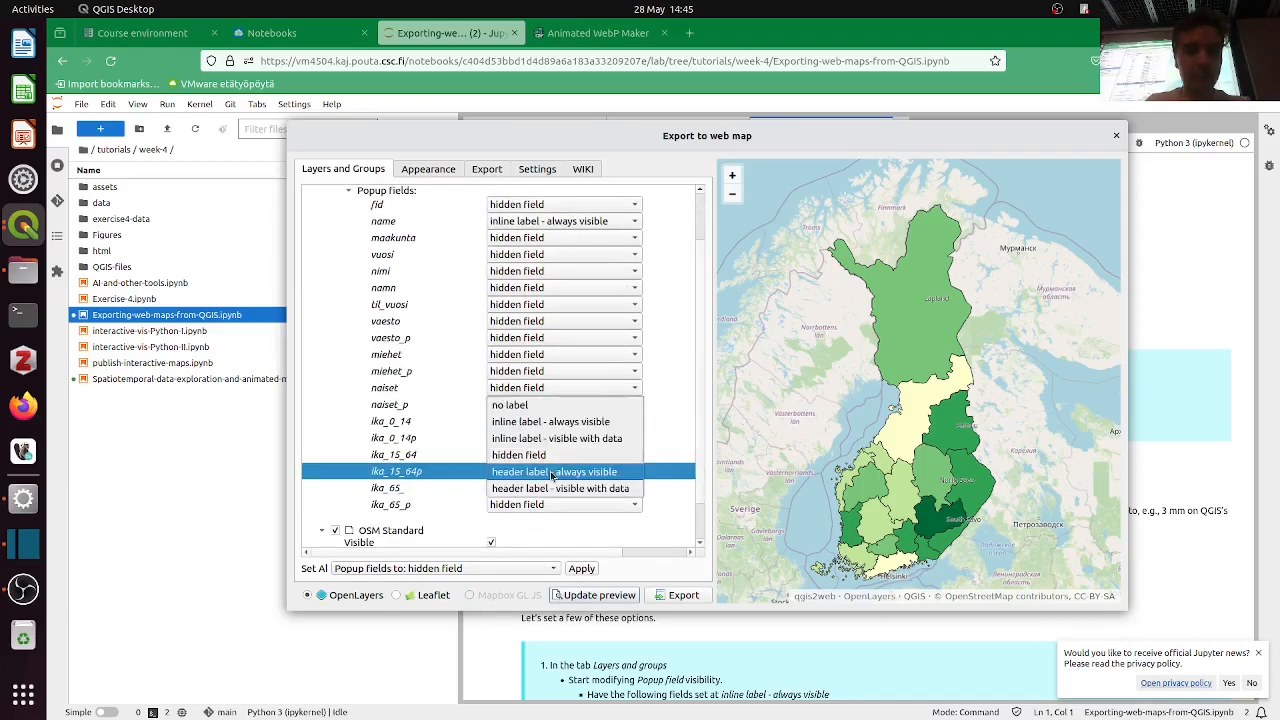
click(543, 463)
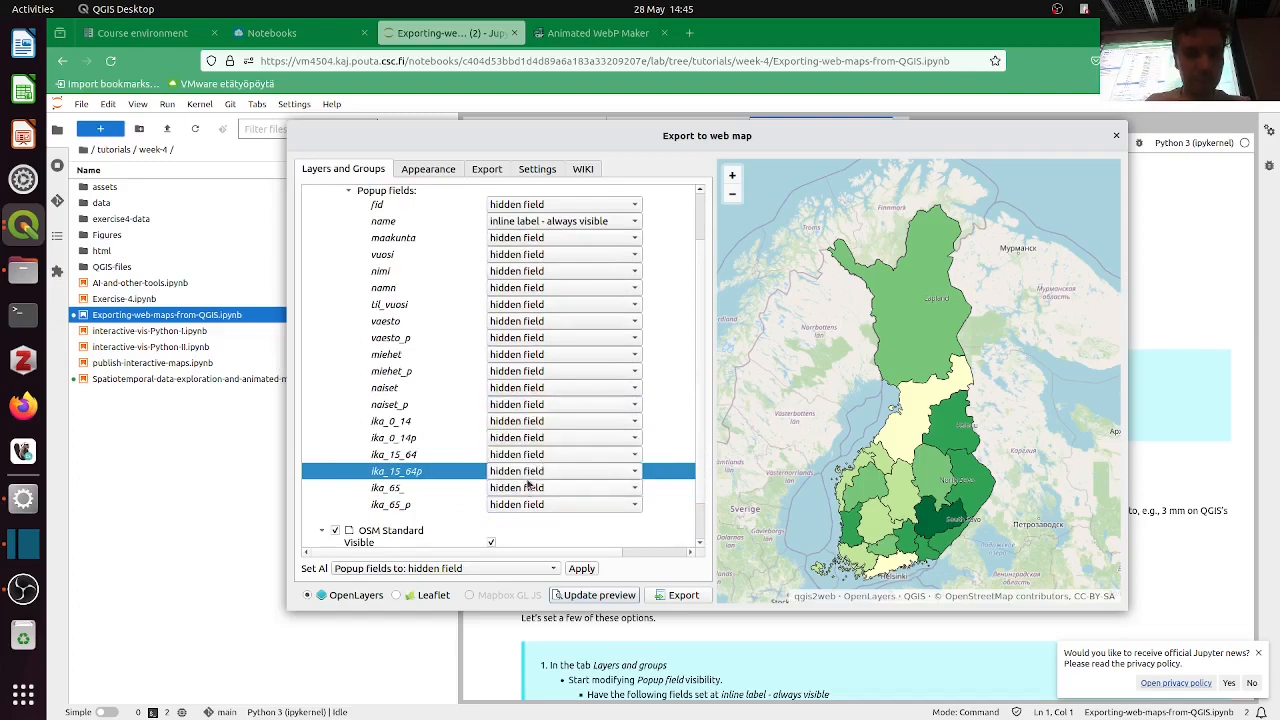
Set the popup fields ika_65_ and ika_65_p to inline label - always visible
click(530, 488)
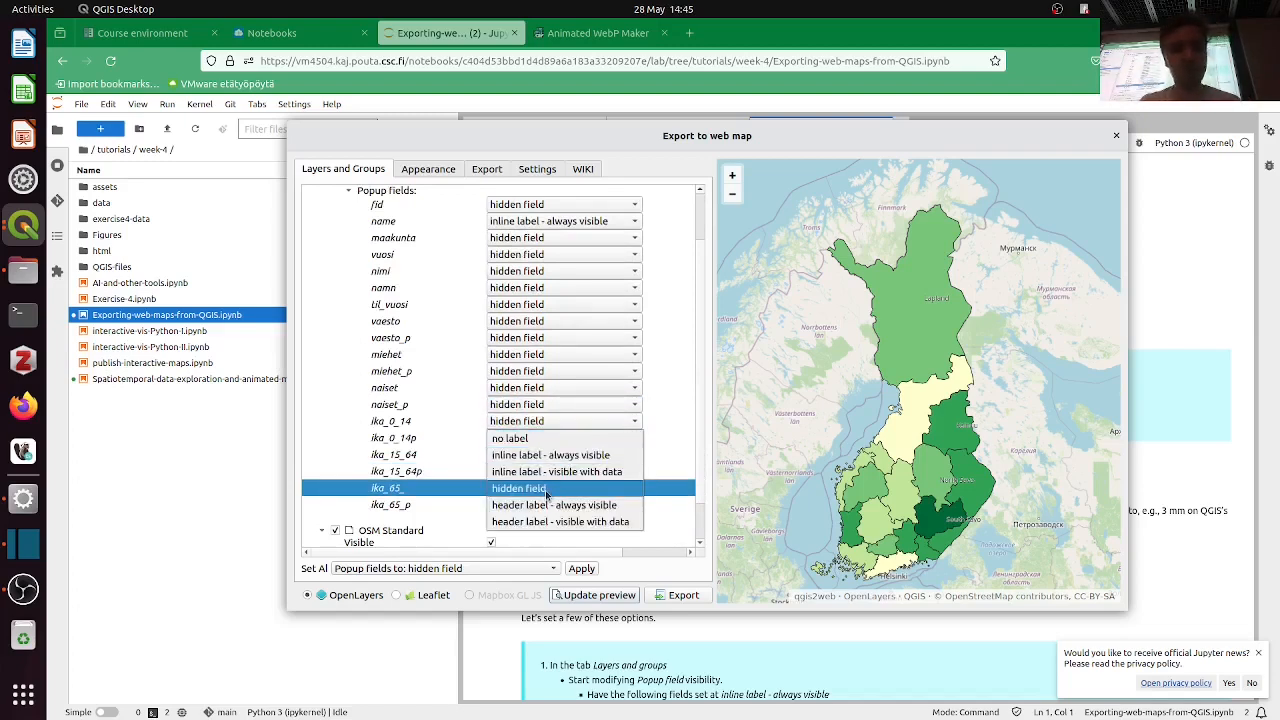
click(550, 456)
click(556, 505)
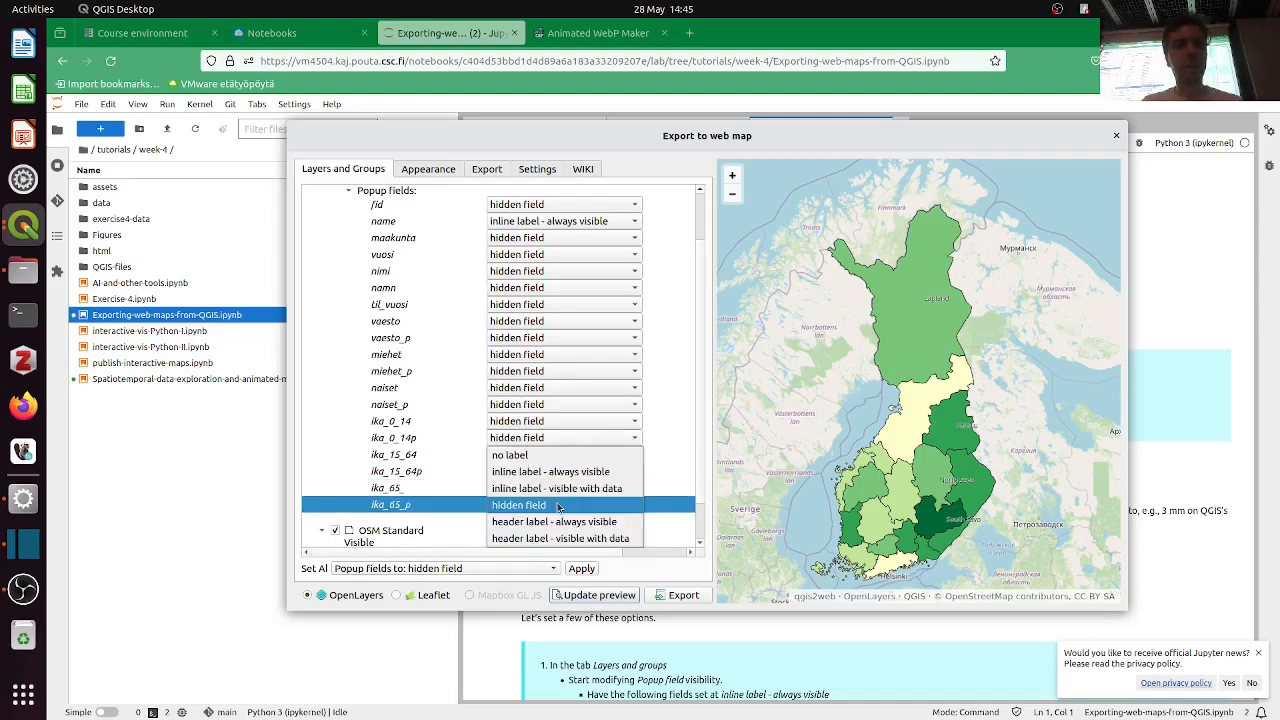
click(560, 472)
scroll(700, 490, up, 3)
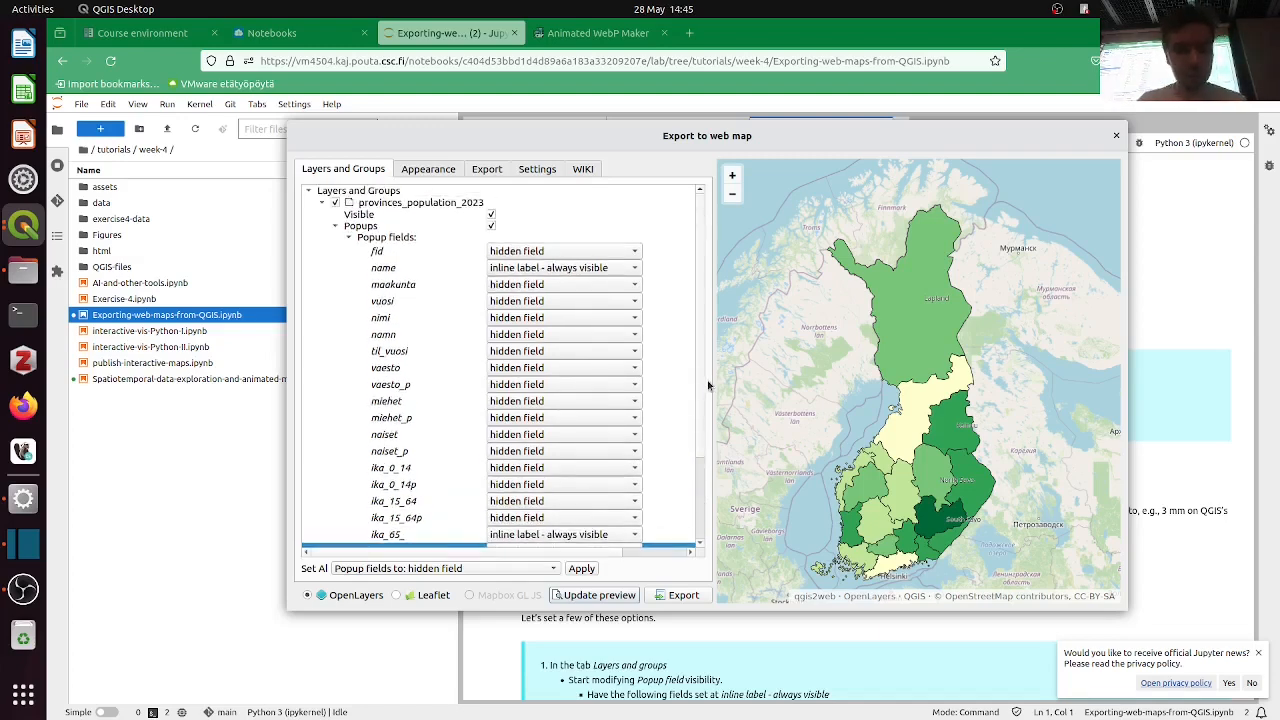
Switch to the notebook in Firefox and read the layer options instructions on popup fields and appearance settings
key(alt+Tab)
scroll(670, 444, down, 5)
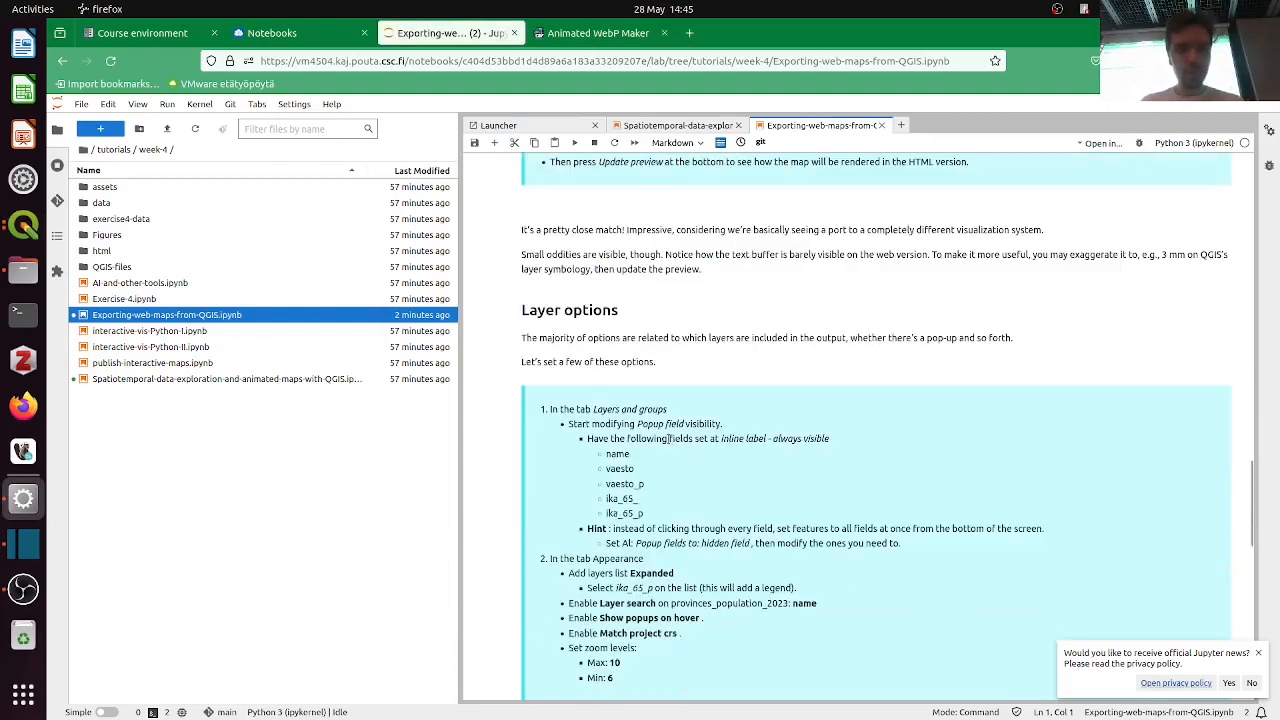
scroll(667, 438, down, 6)
Return to QGIS, bring its main window up behind the export dialog, and examine the province labels in the web map preview at several scales
key(alt+Tab)
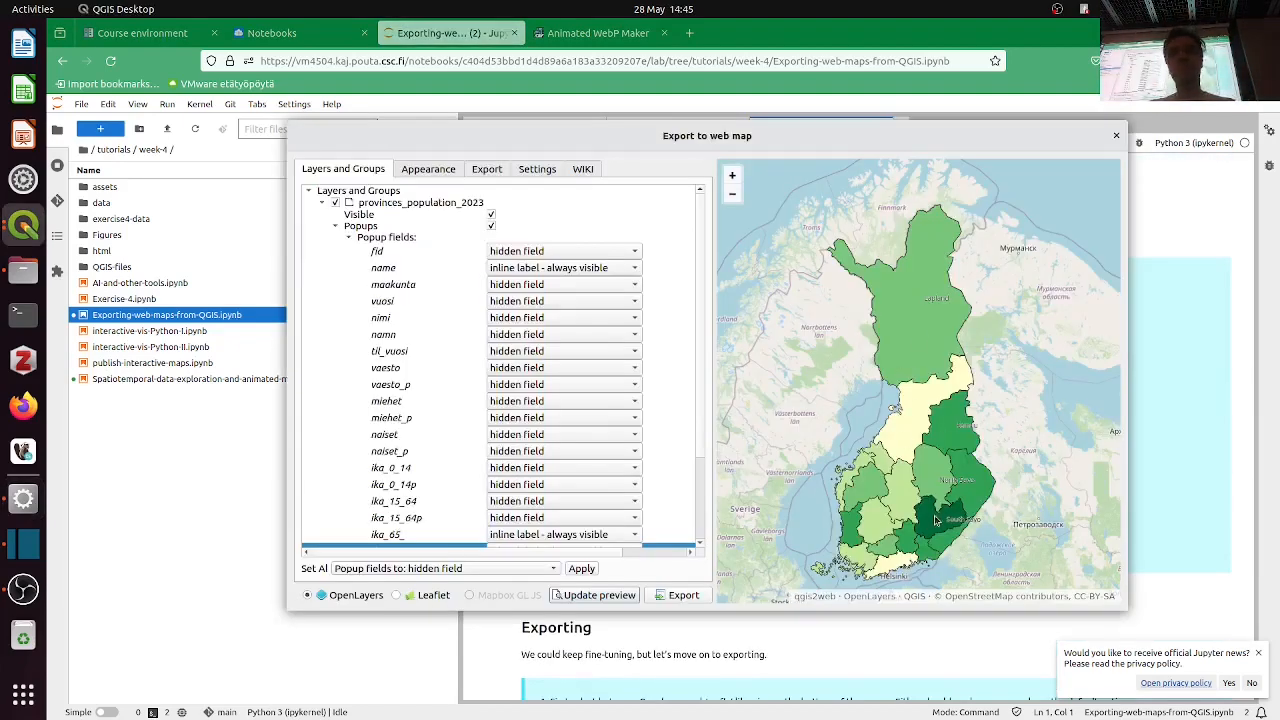
scroll(955, 490, up, 2)
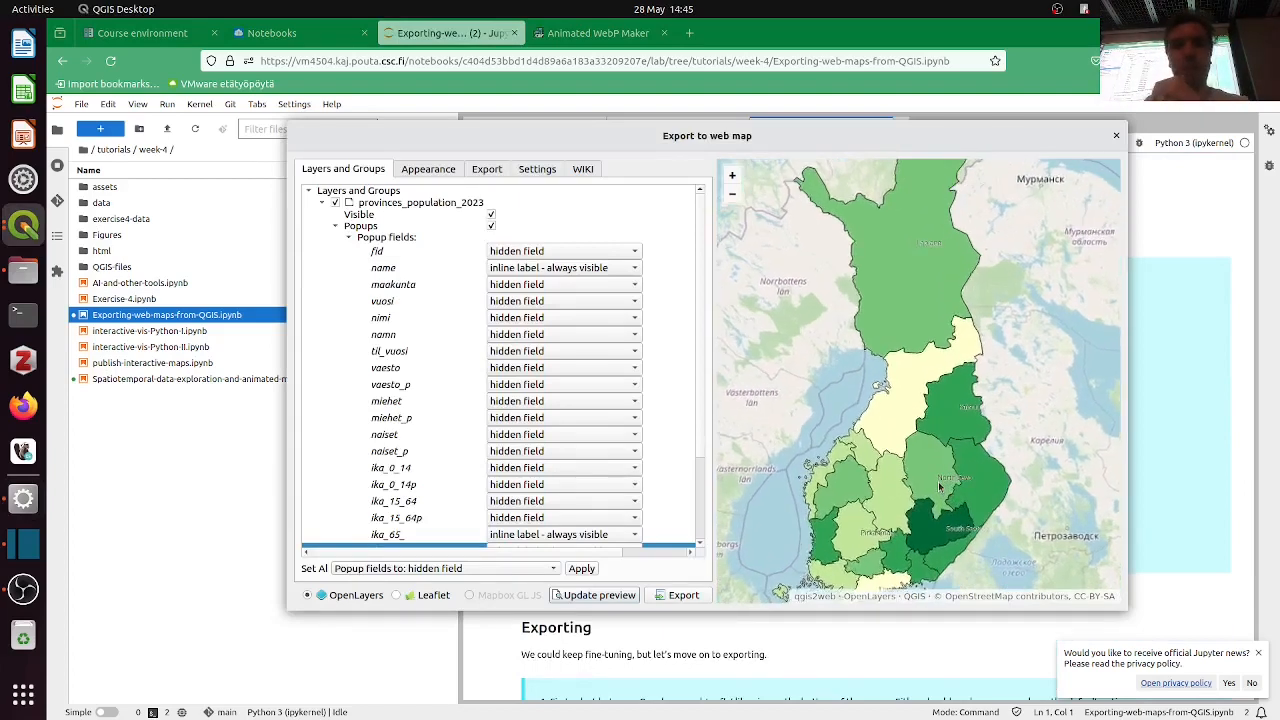
scroll(936, 480, up, 1)
scroll(923, 445, down, 3)
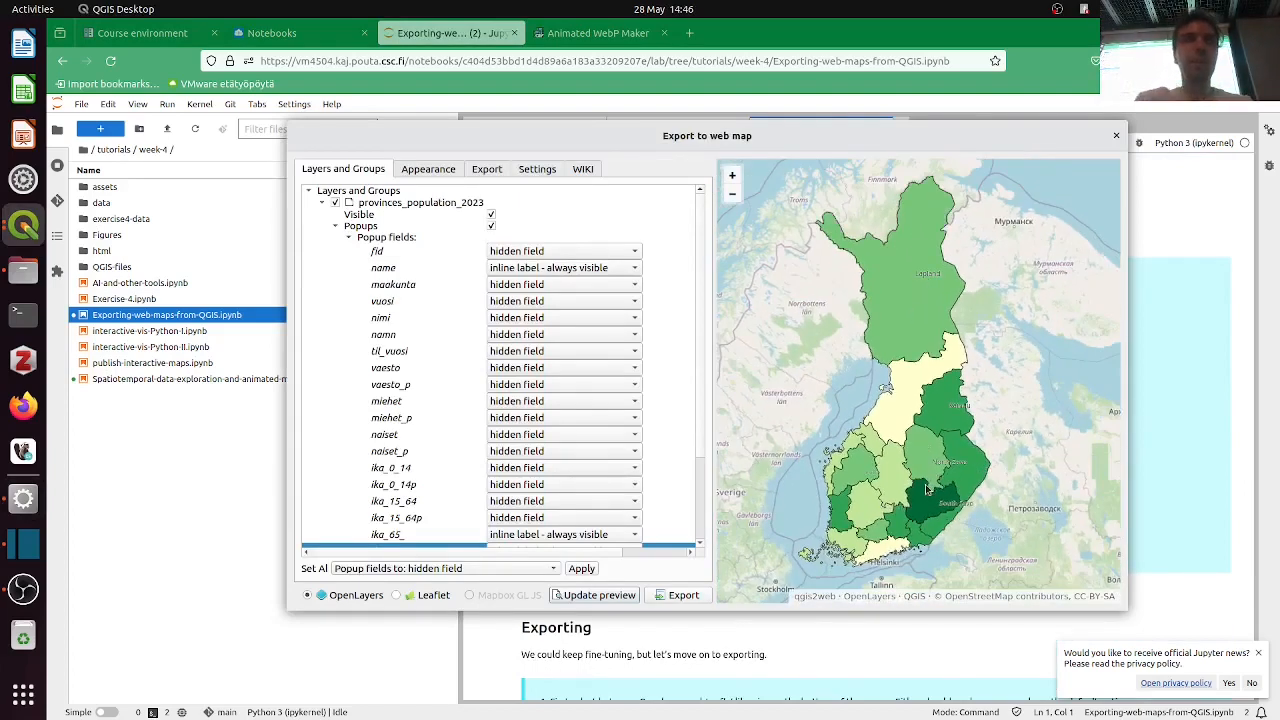
scroll(926, 489, up, 1)
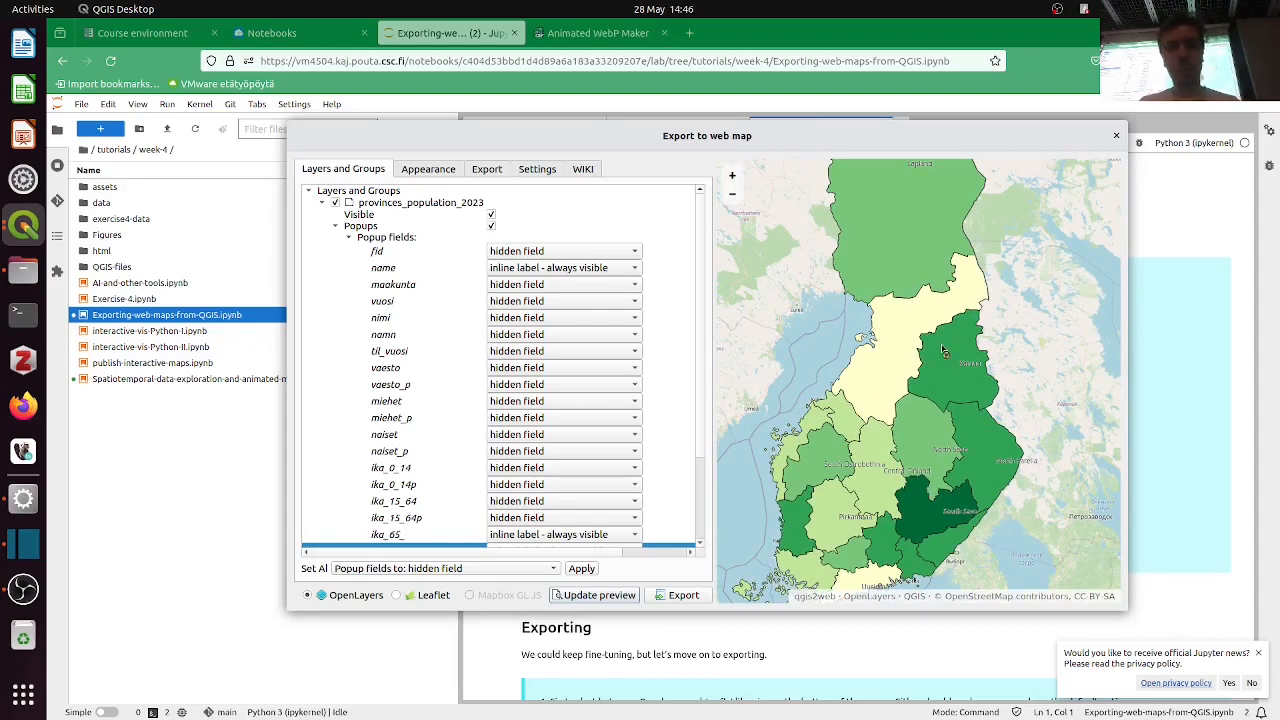
click(24, 225)
click(113, 162)
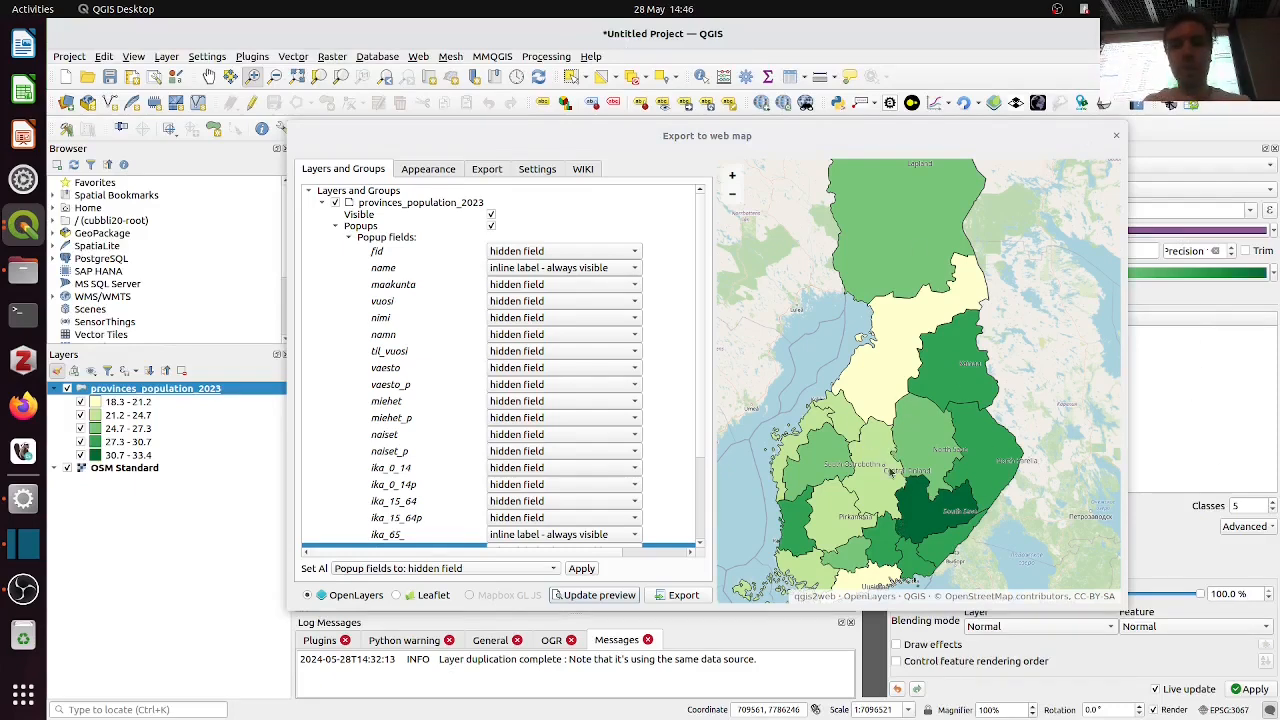
scroll(894, 477, up, 1)
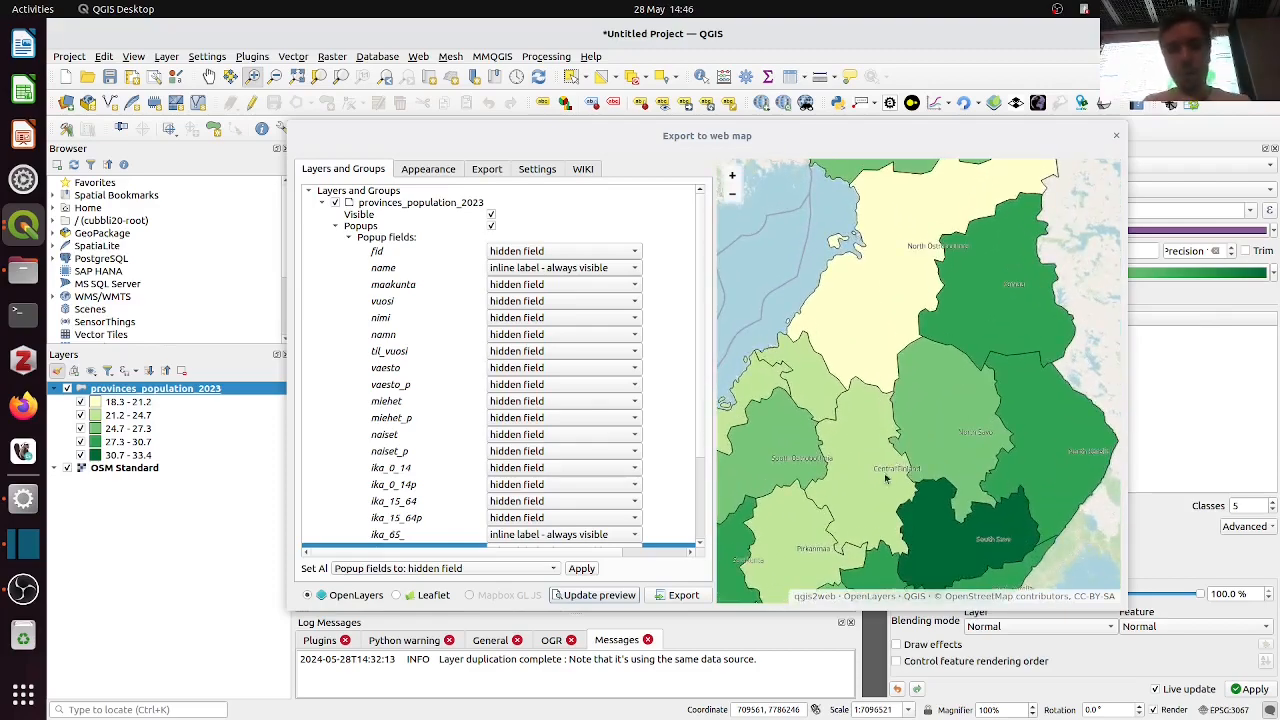
scroll(922, 469, down, 3)
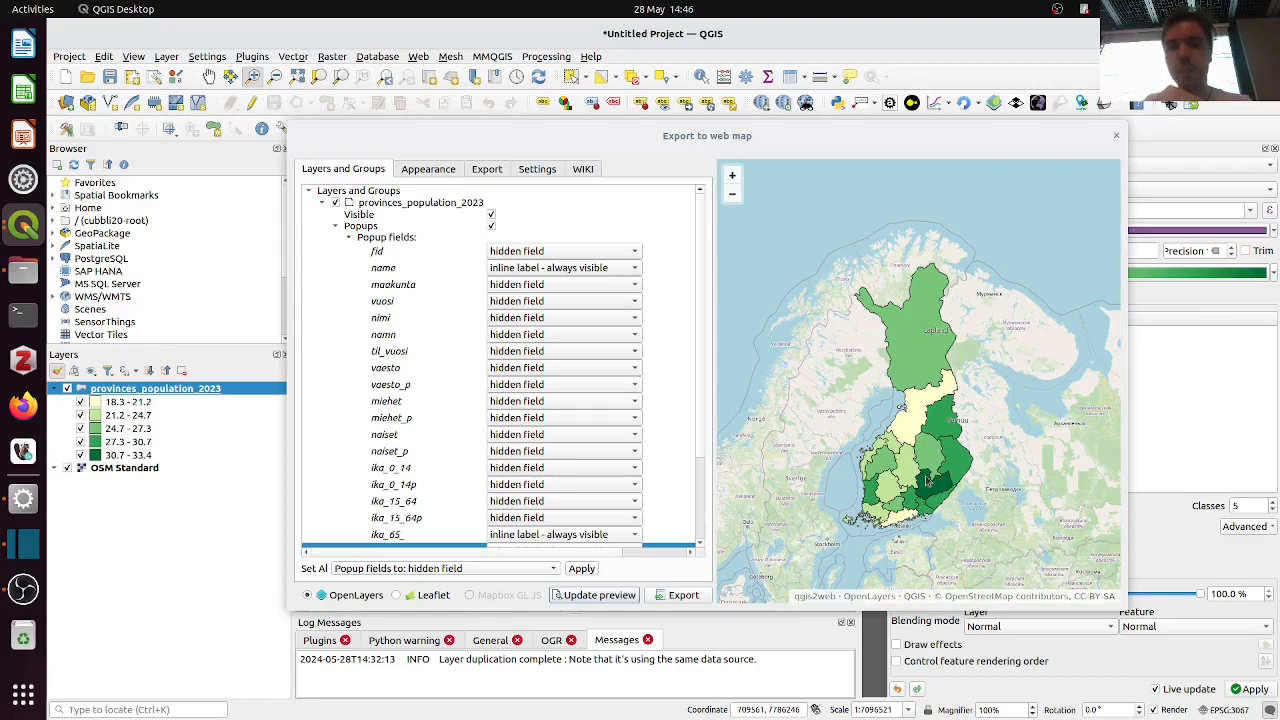
scroll(923, 488, up, 2)
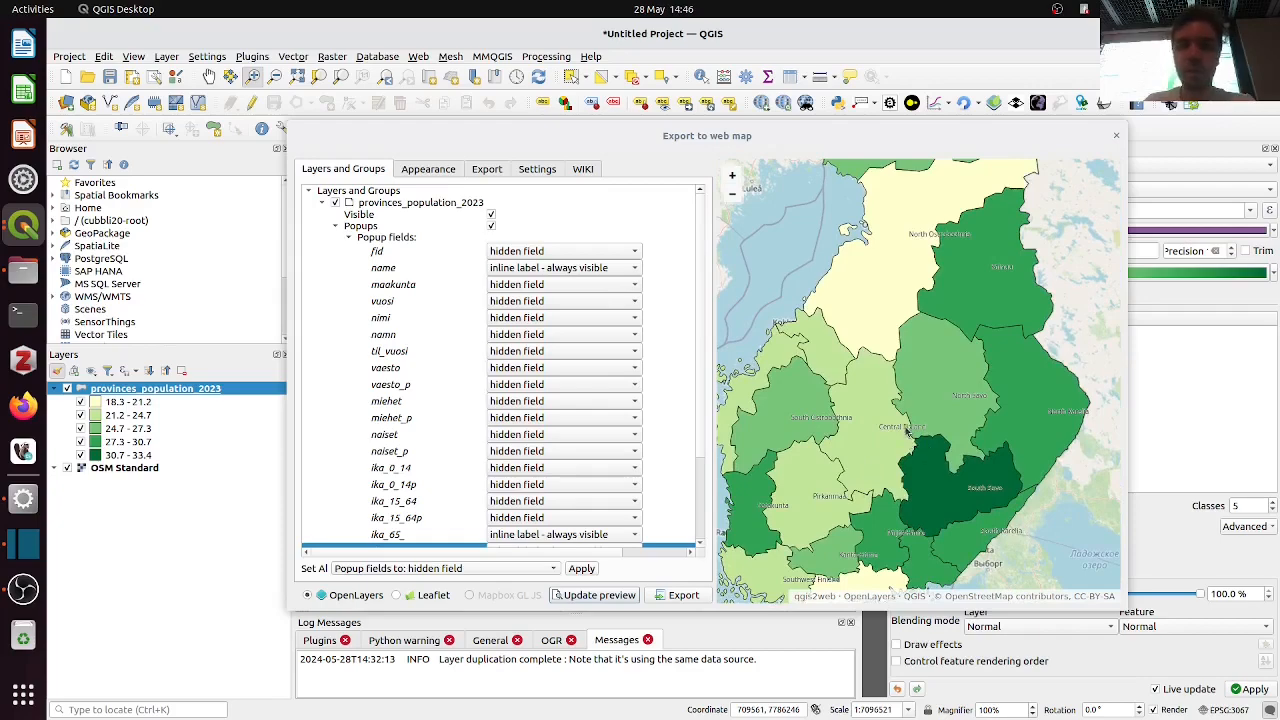
scroll(907, 430, down, 2)
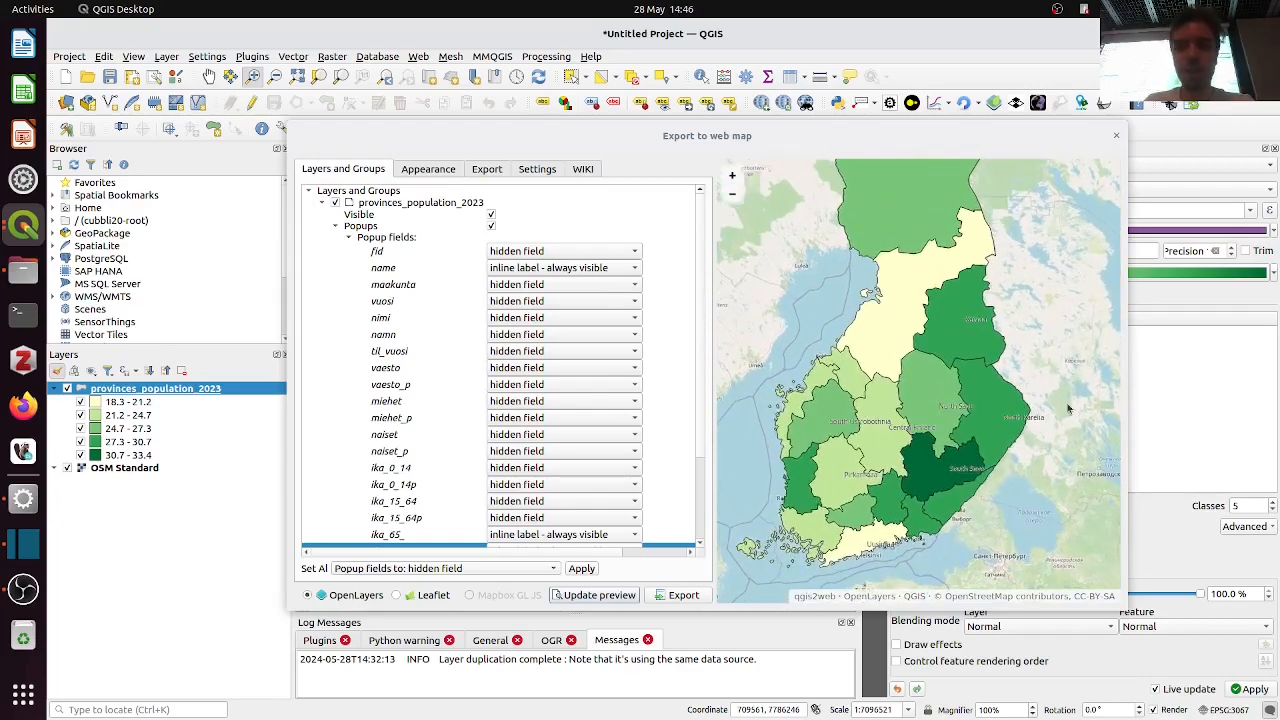
Close the web map export dialog and set the text buffer size of the province labels to 4 mm
click(1115, 136)
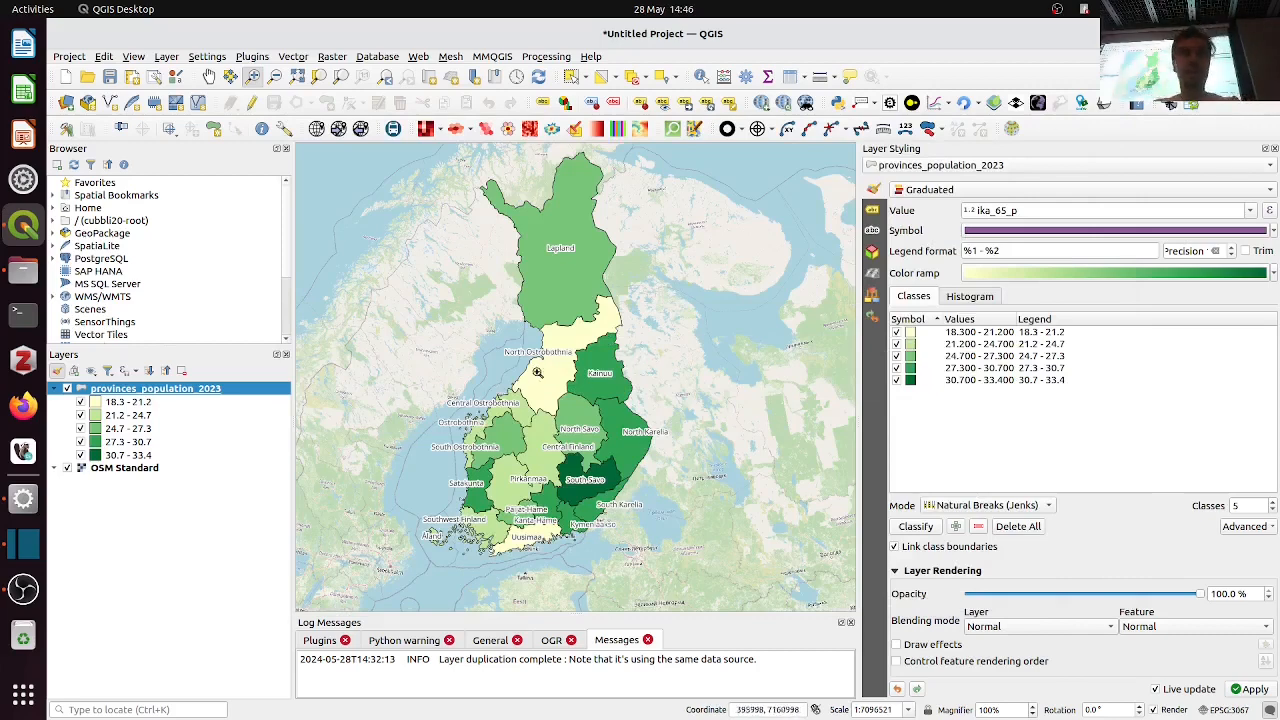
click(872, 232)
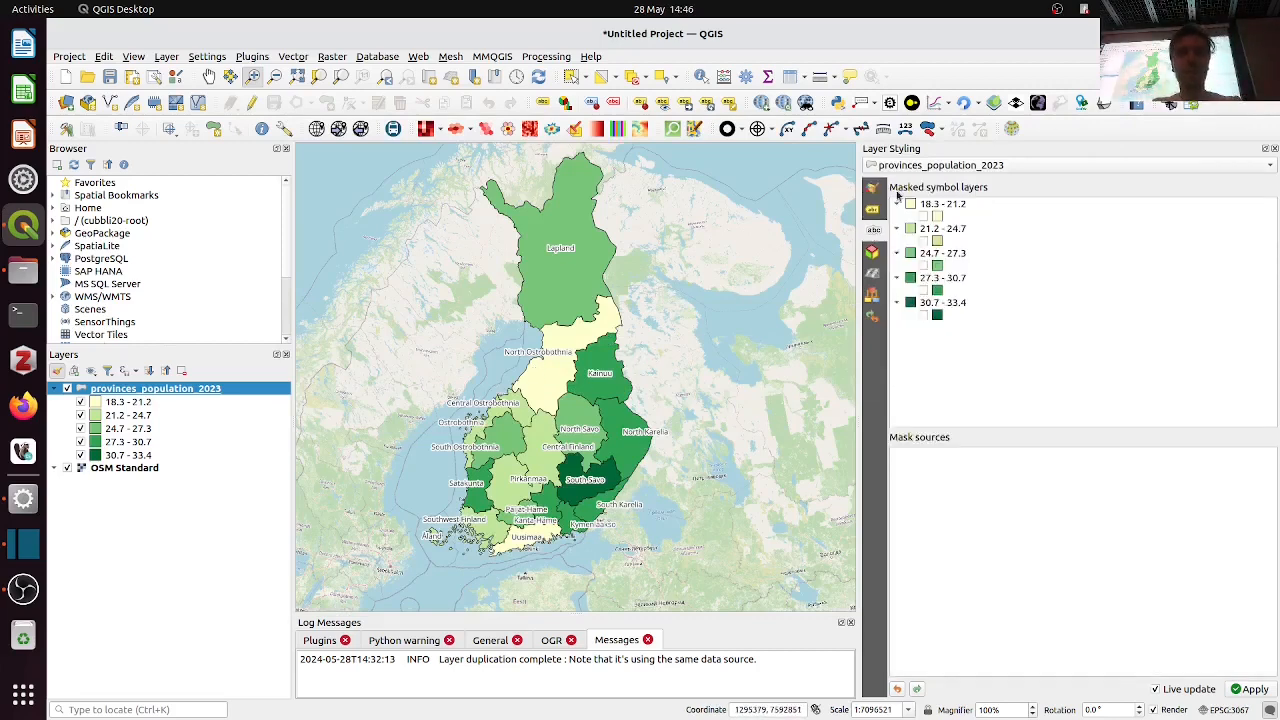
click(874, 189)
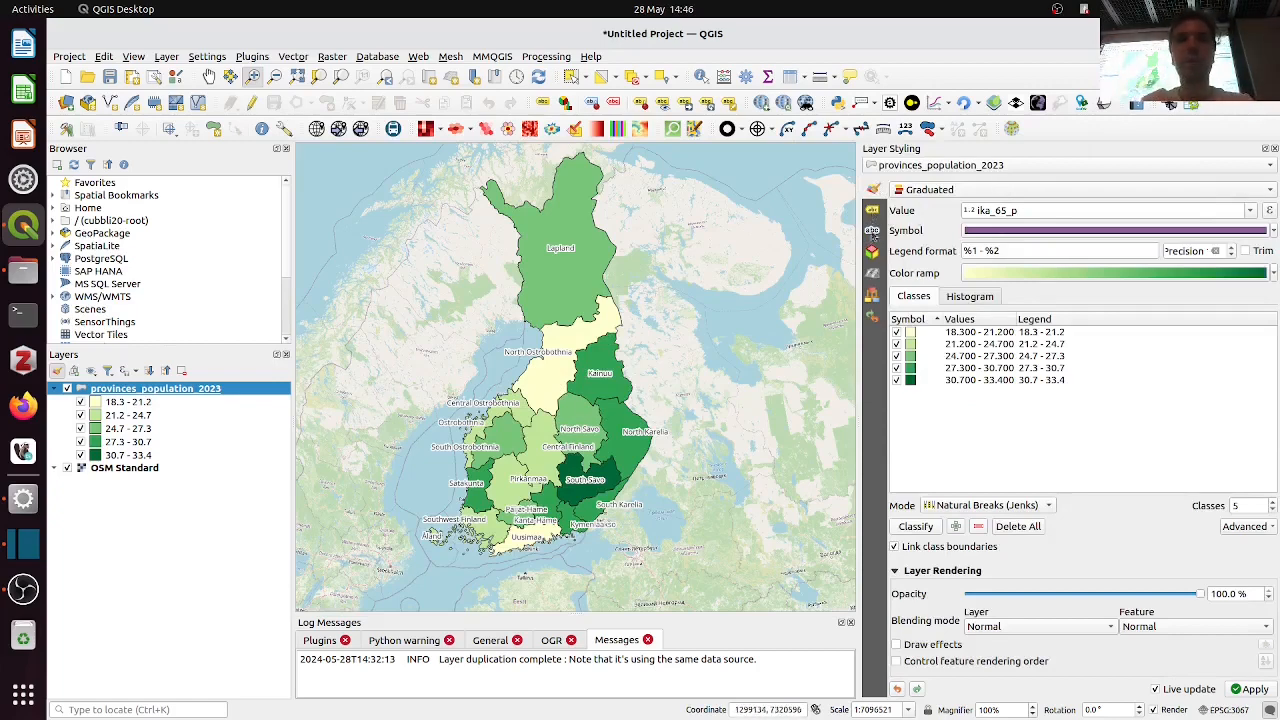
click(872, 234)
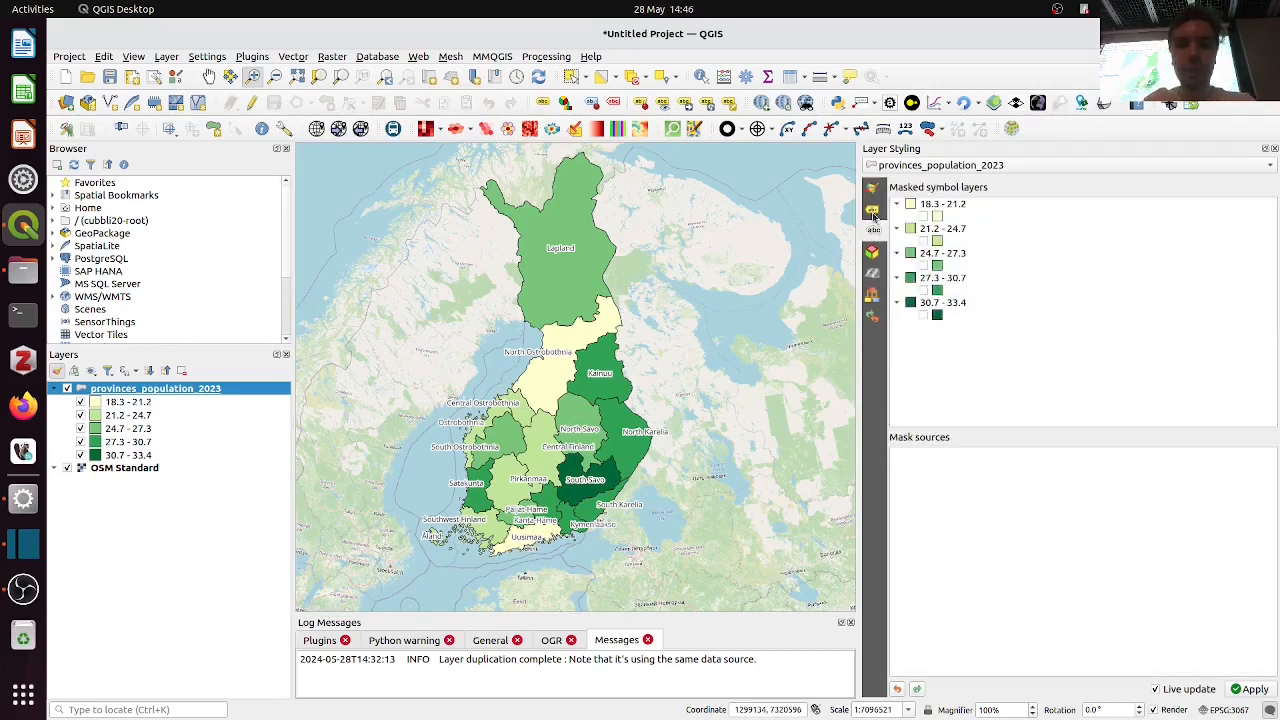
click(873, 228)
click(967, 233)
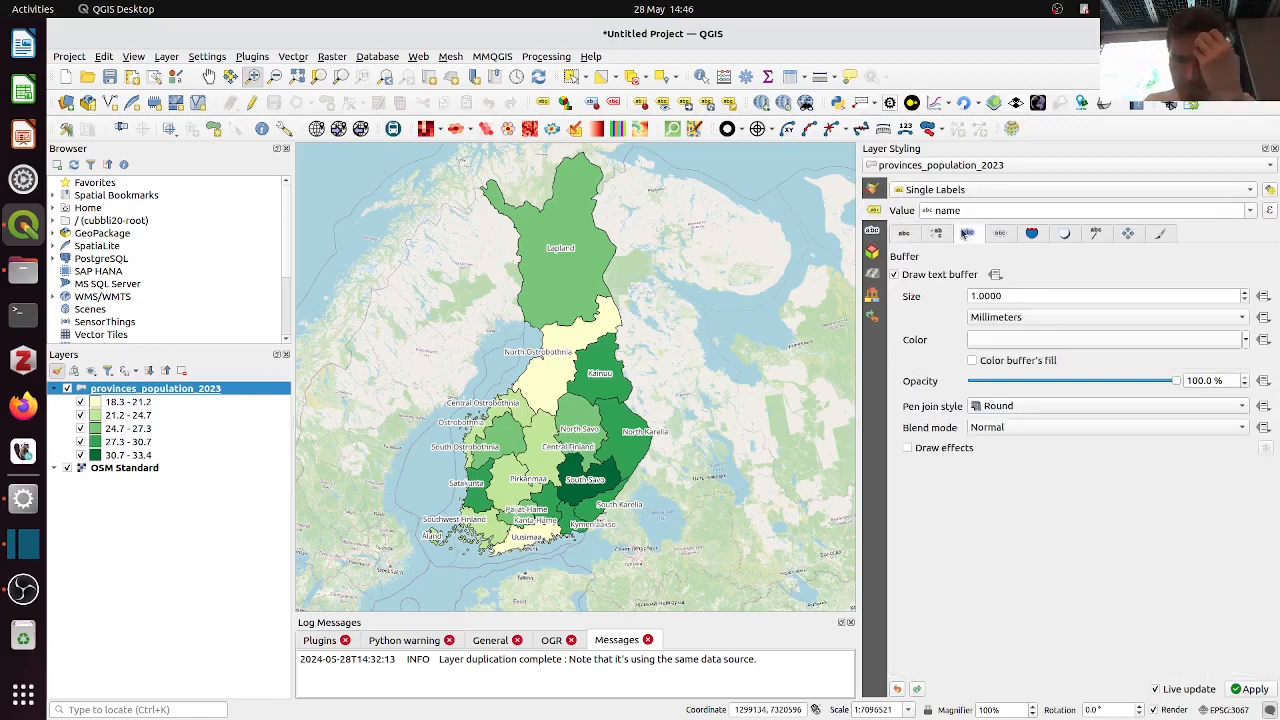
drag(1006, 296, 912, 300)
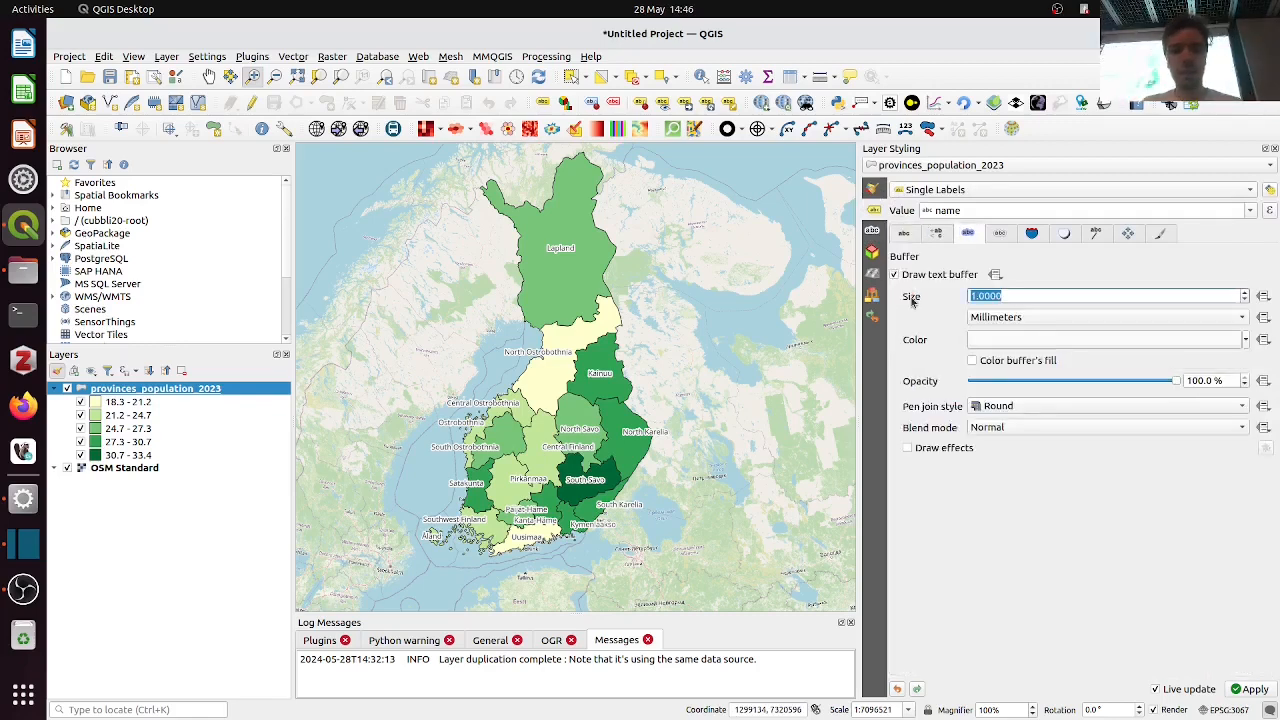
text(4)
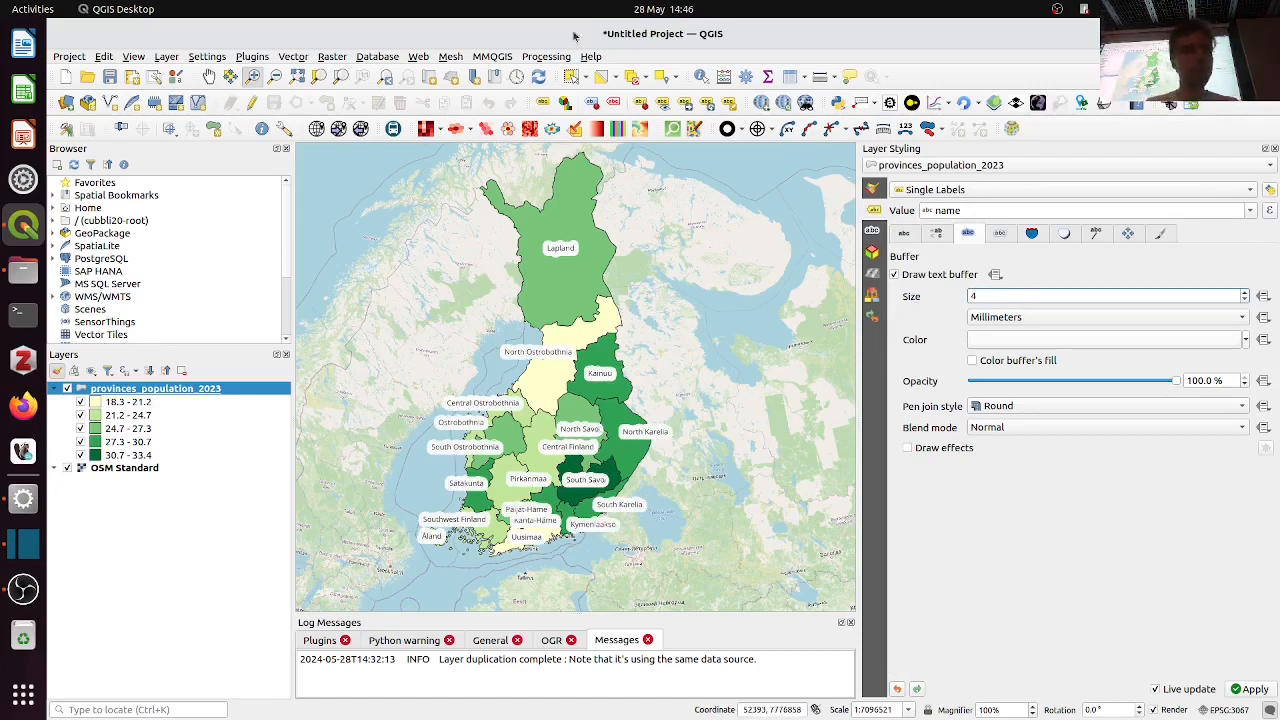
Reopen the qgis2web export dialog and update the web map preview to check the province labels
click(416, 56)
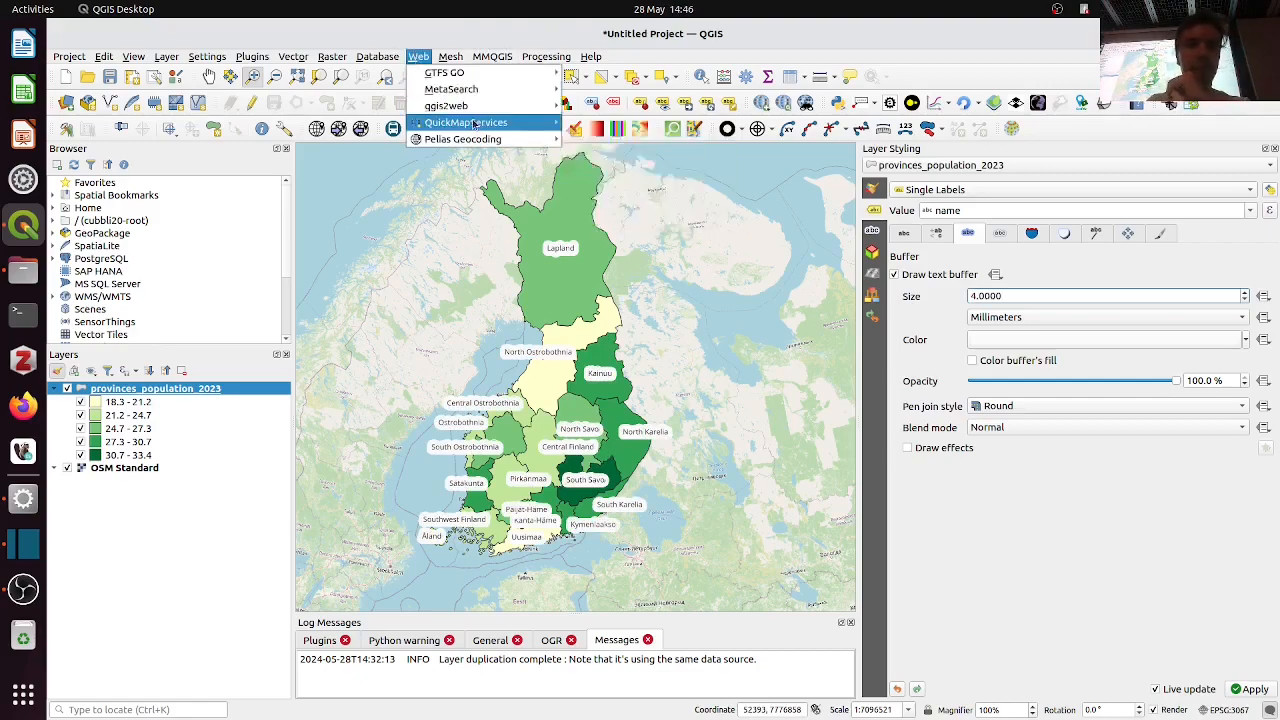
mouse_move(495, 111)
click(608, 110)
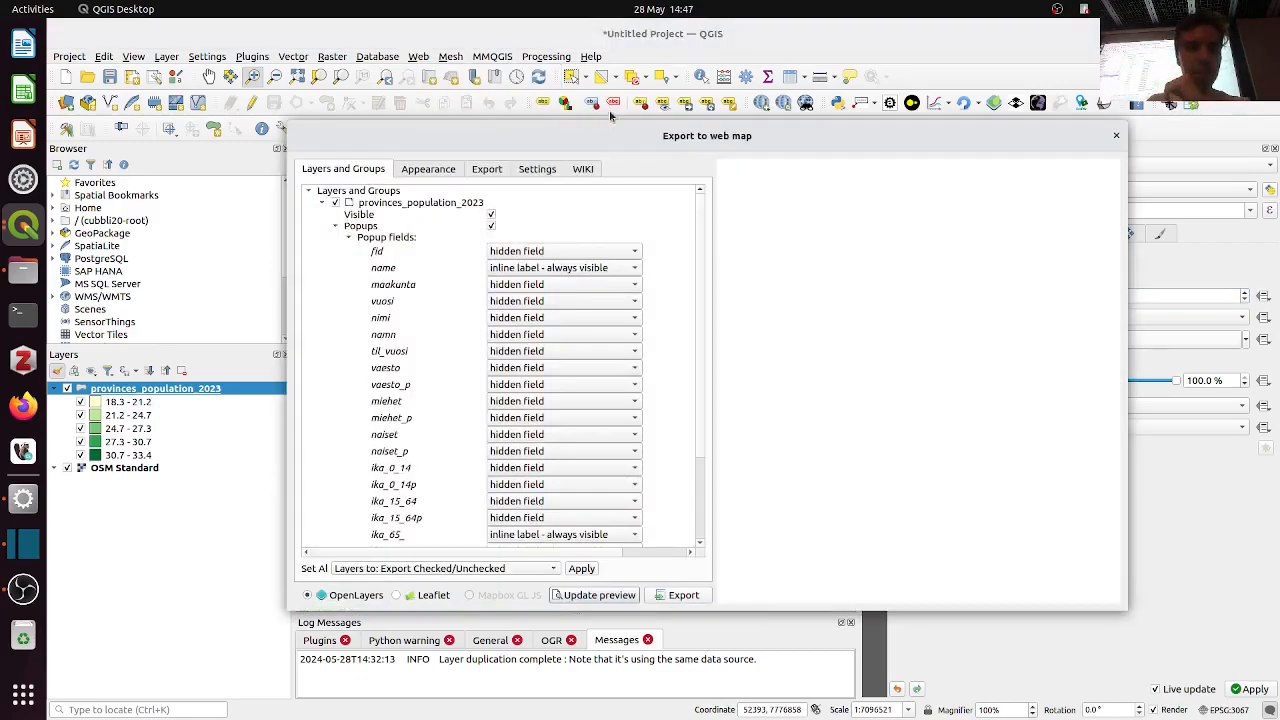
click(604, 596)
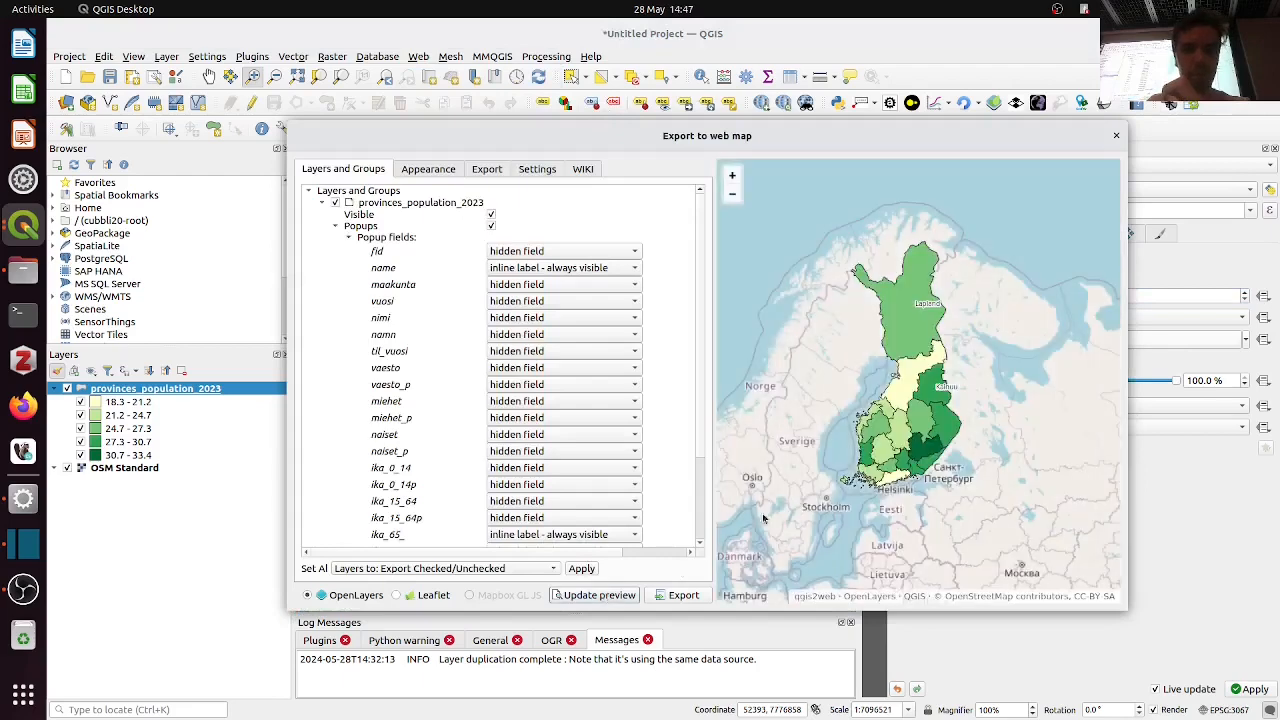
scroll(946, 441, up, 2)
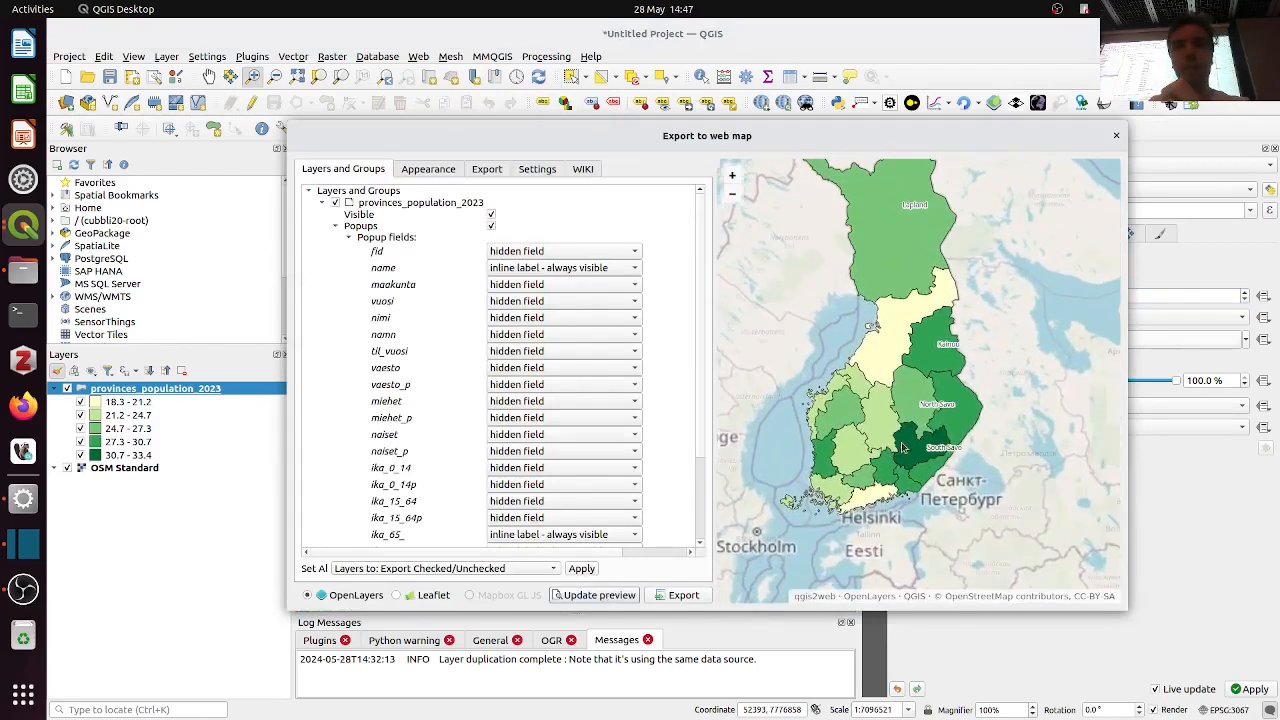
scroll(900, 432, up, 1)
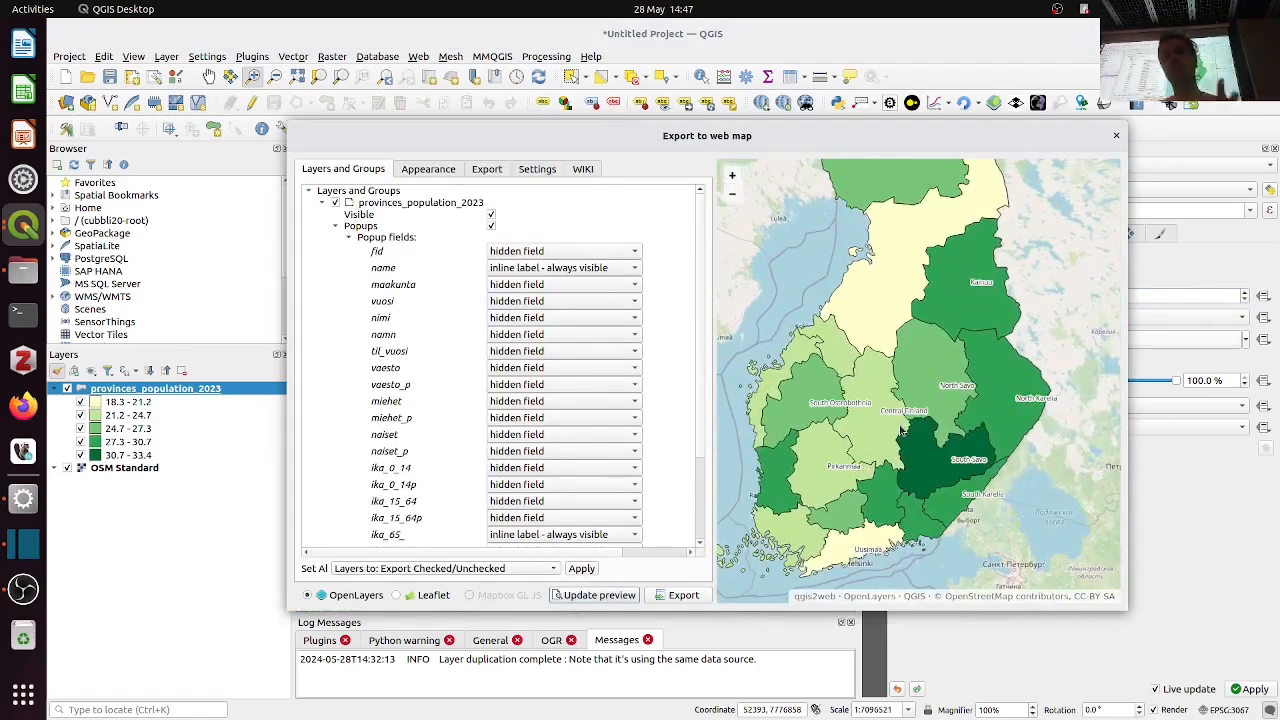
scroll(900, 432, down, 2)
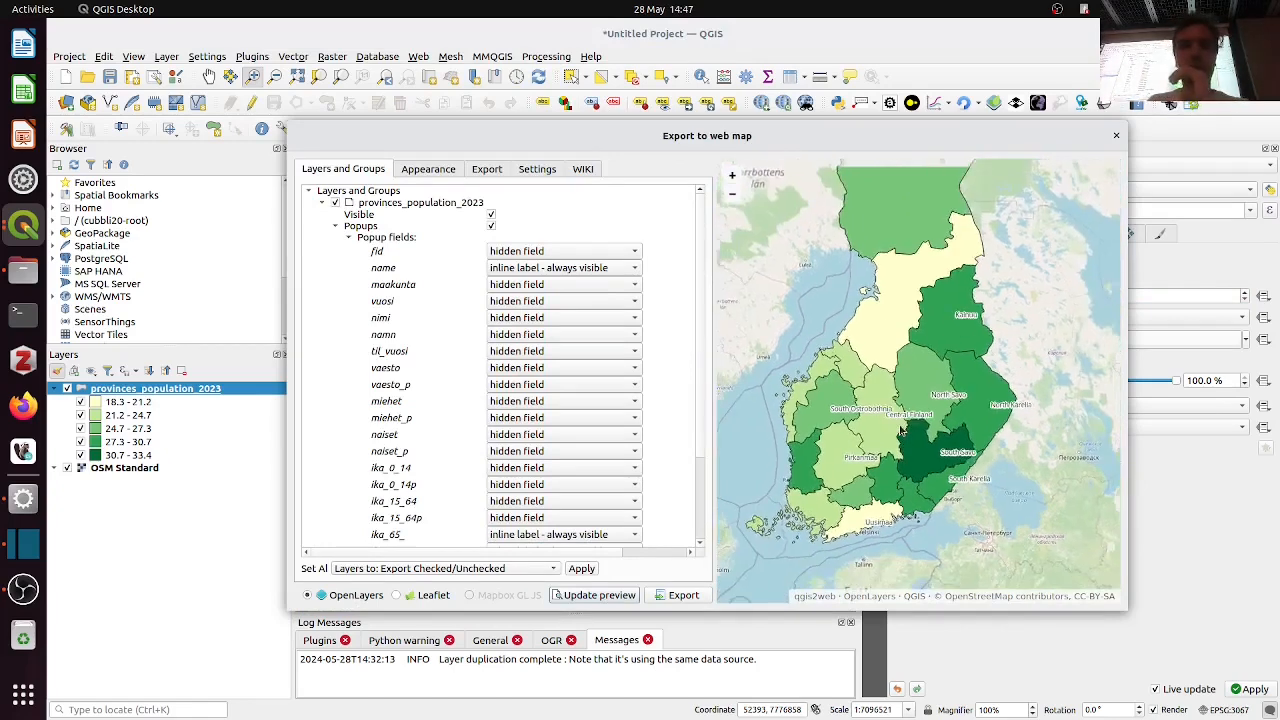
Show the export's appearance settings, read the matching instructions in the Firefox notebook, and return to QGIS
click(437, 171)
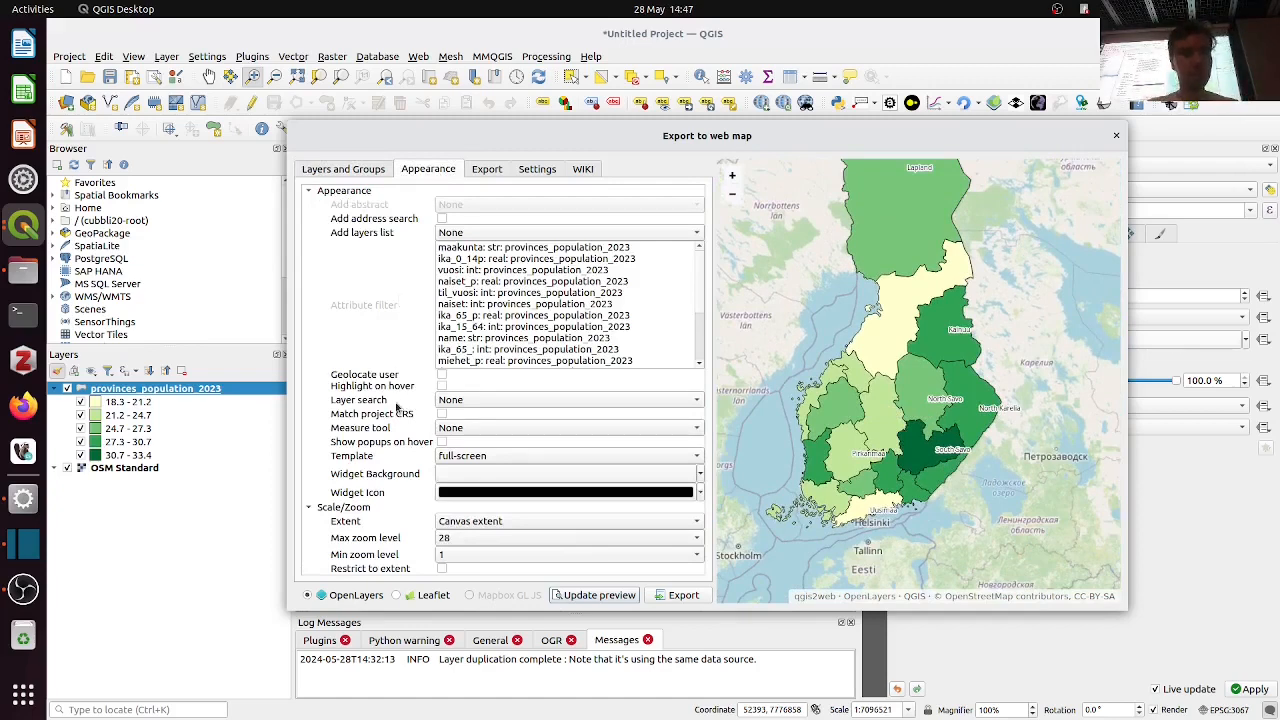
click(23, 498)
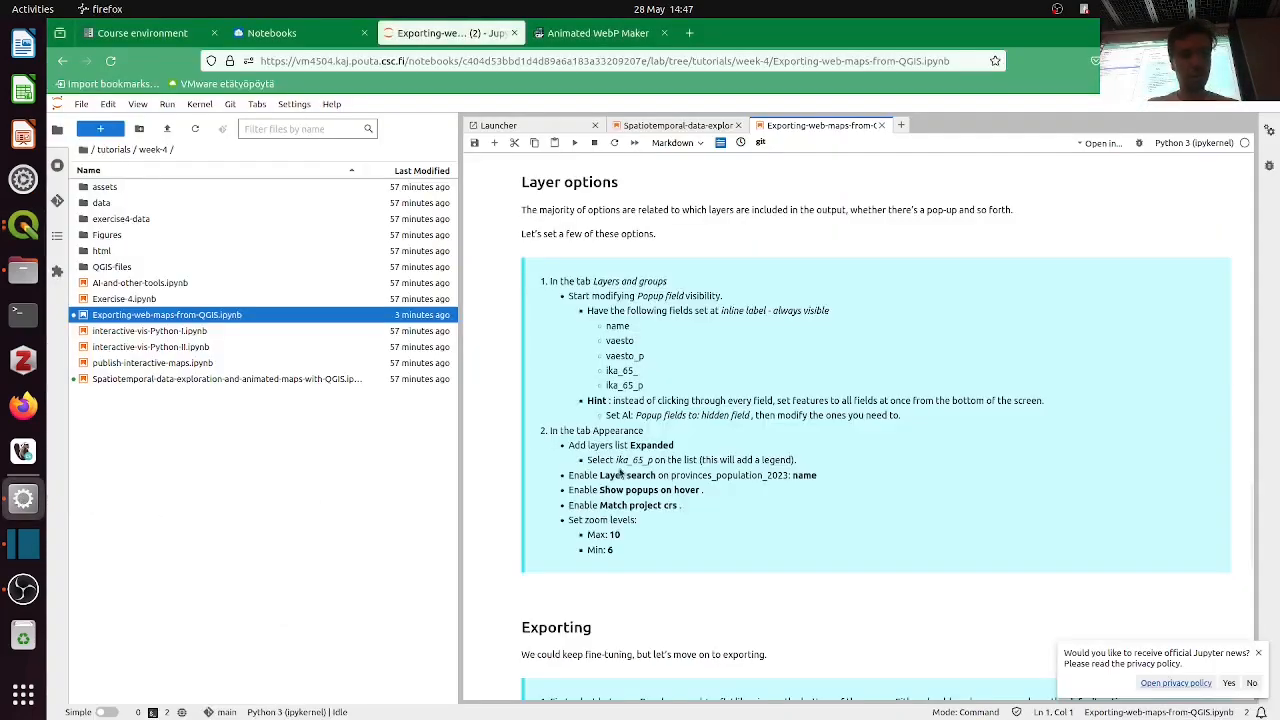
scroll(639, 463, down, 1)
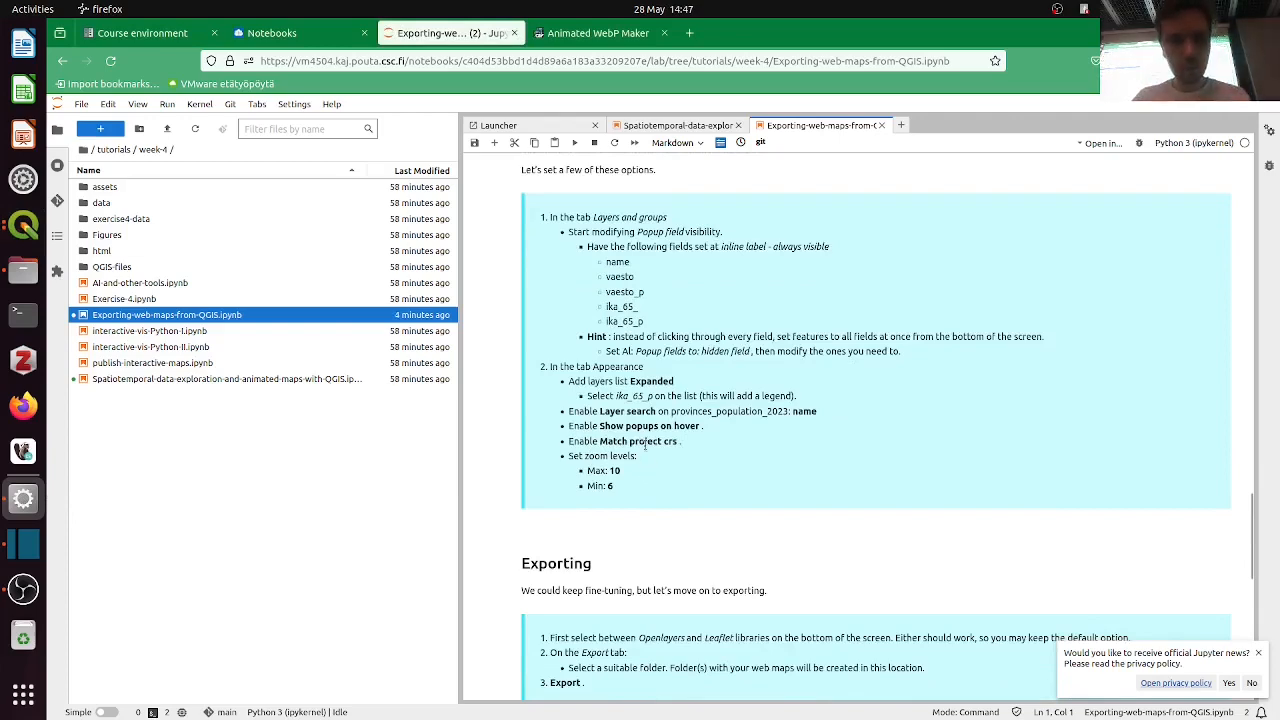
key(alt+Tab)
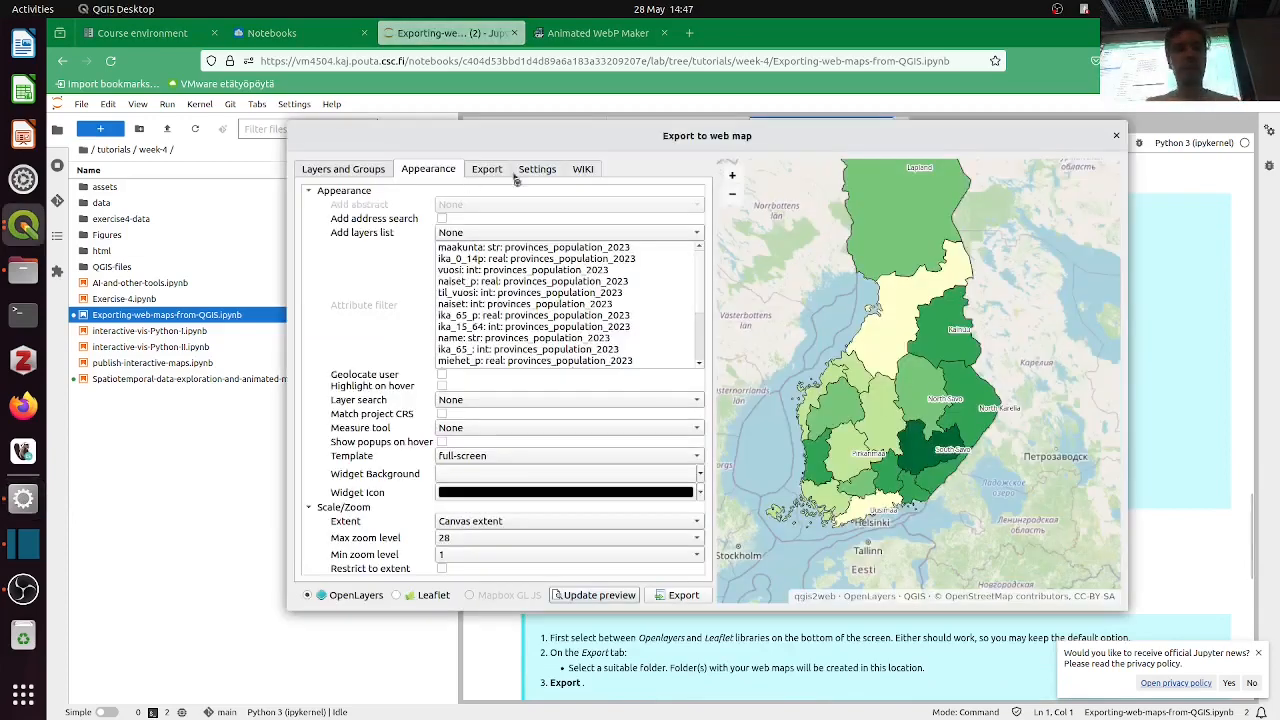
Skim the qgis2web wiki in the export dialog and go back to the appearance settings
click(585, 170)
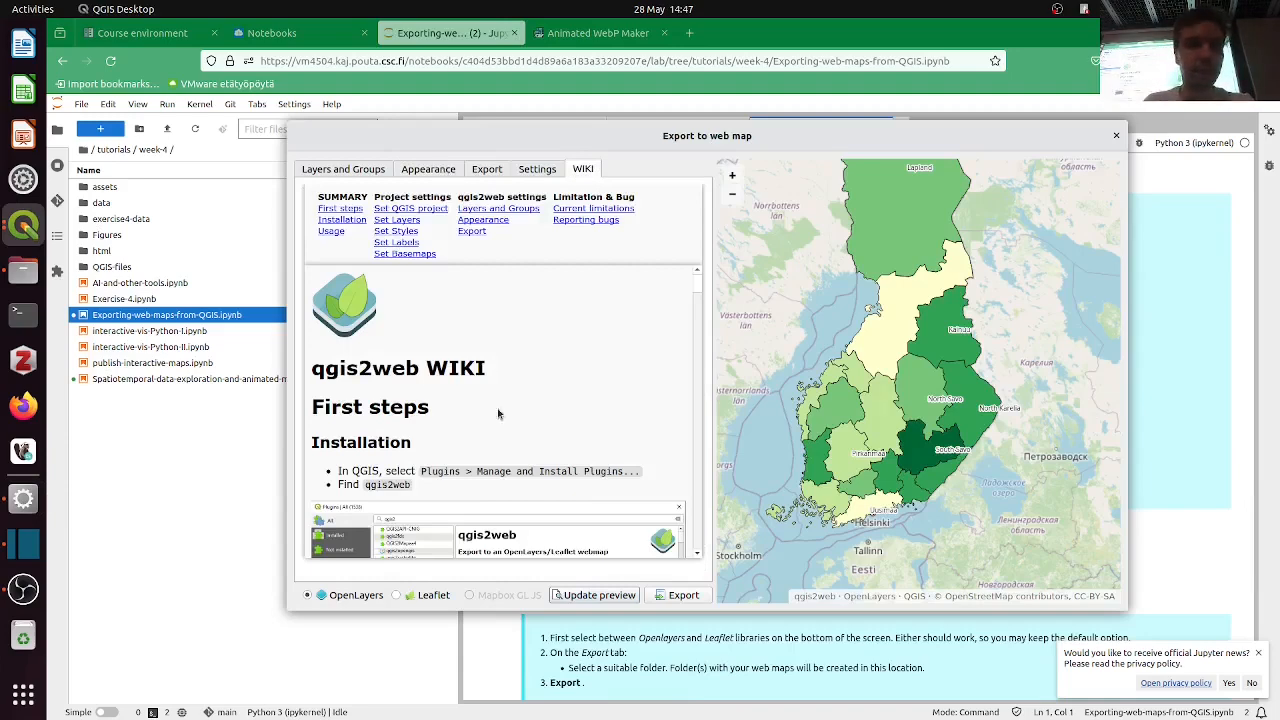
scroll(505, 410, down, 20)
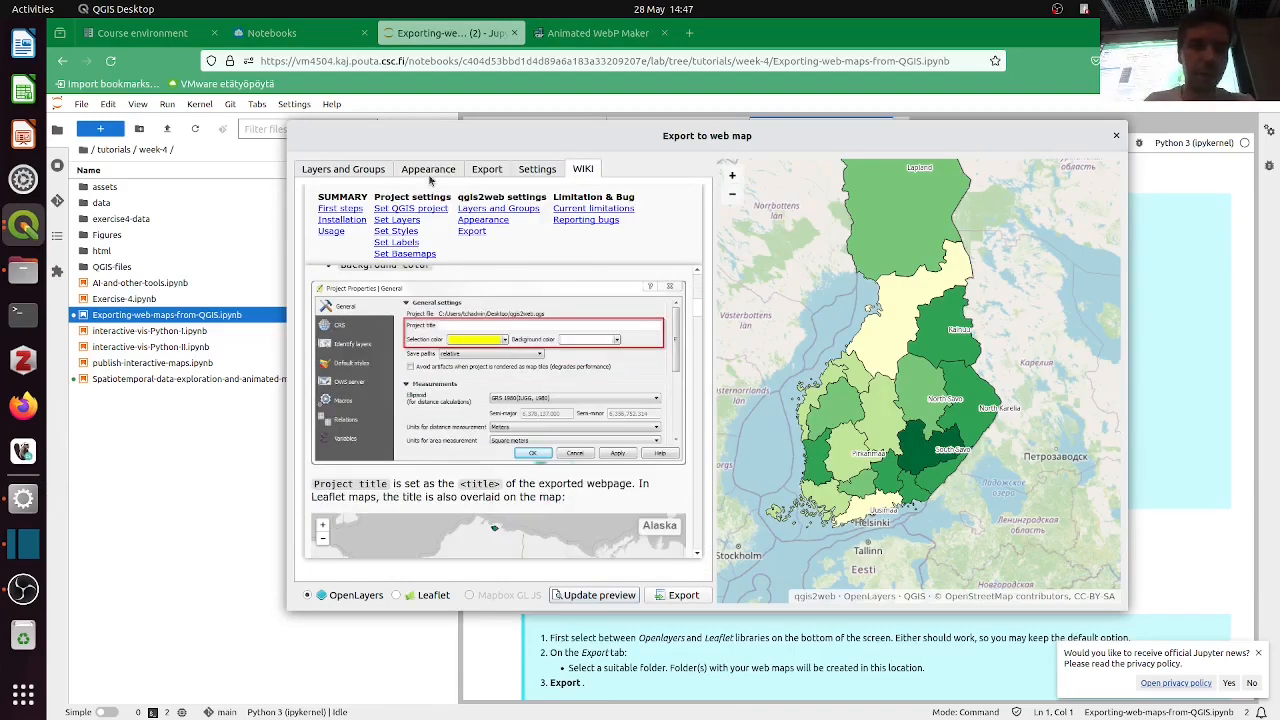
click(430, 176)
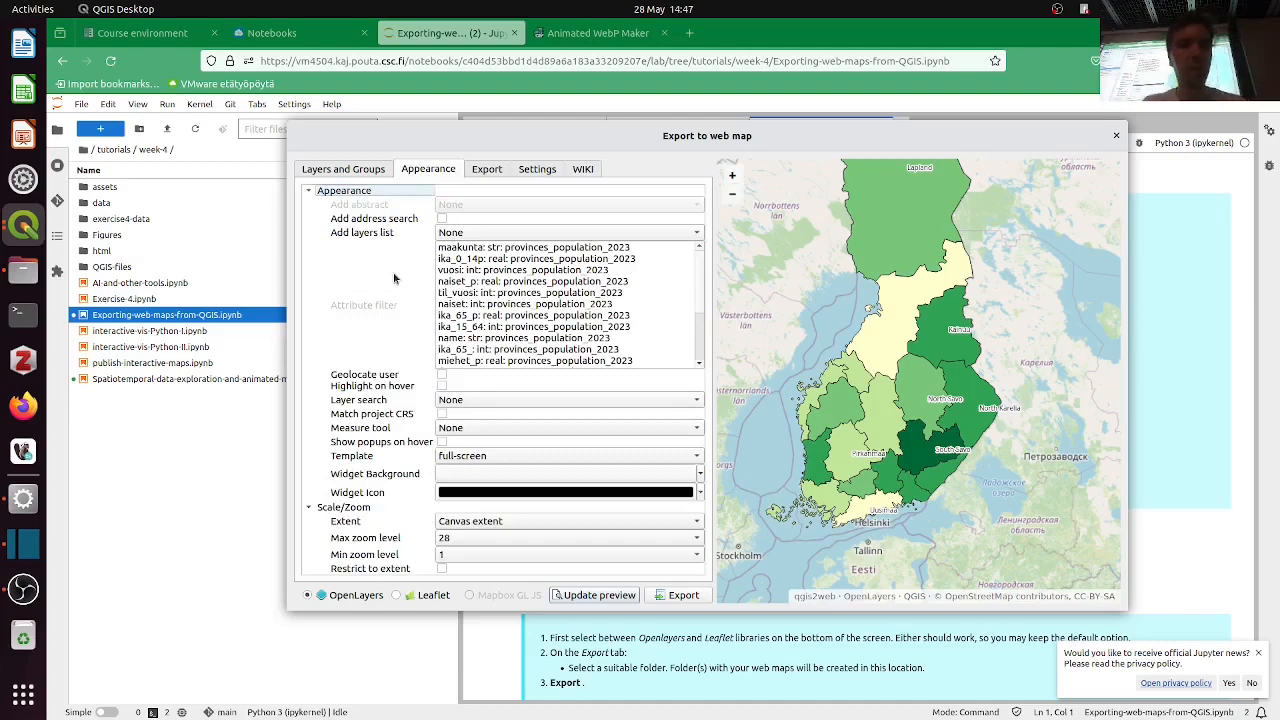
Reread the appearance instructions in the Firefox notebook, and review the layer's popup field settings back in QGIS
key(alt+Tab)
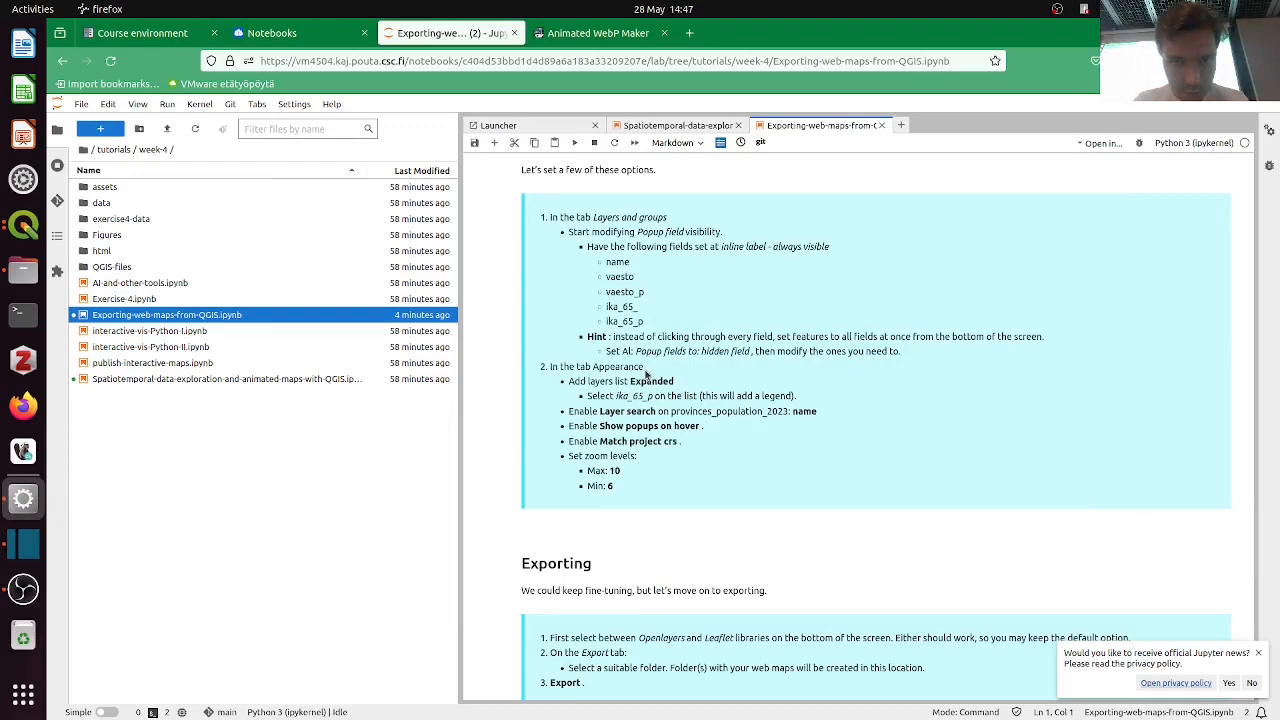
key(alt+Tab)
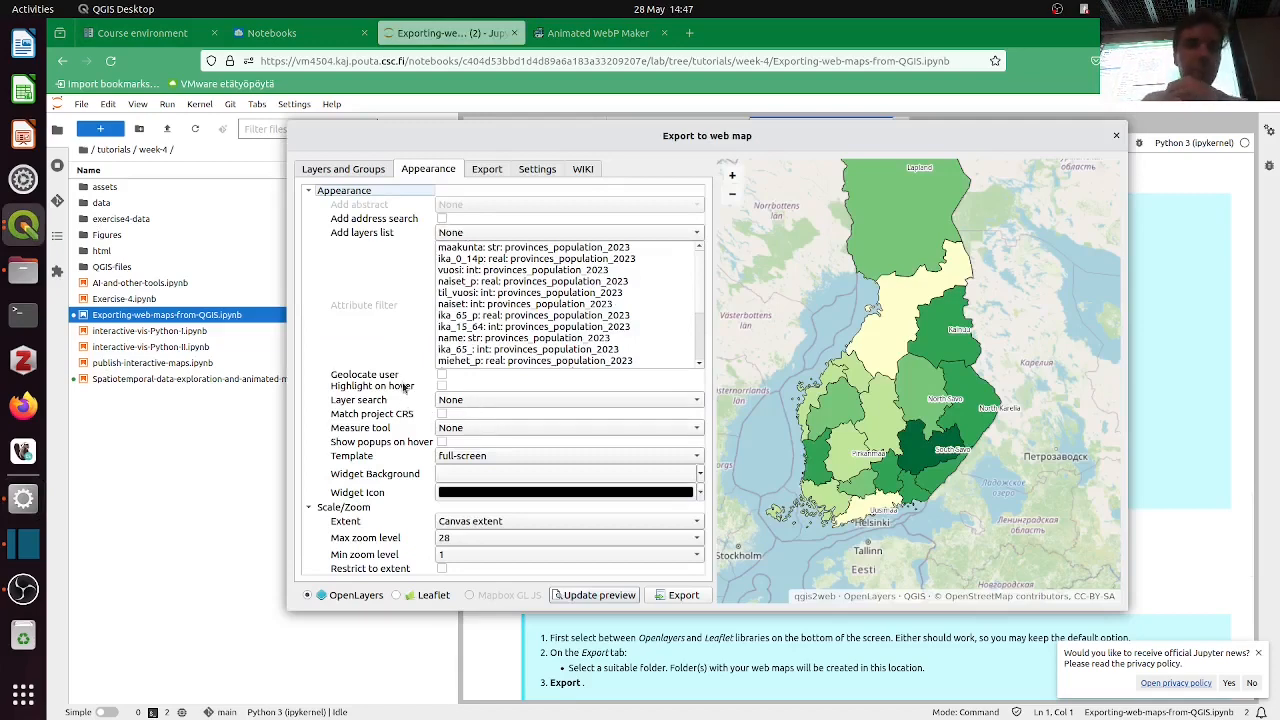
click(346, 170)
scroll(403, 374, down, 5)
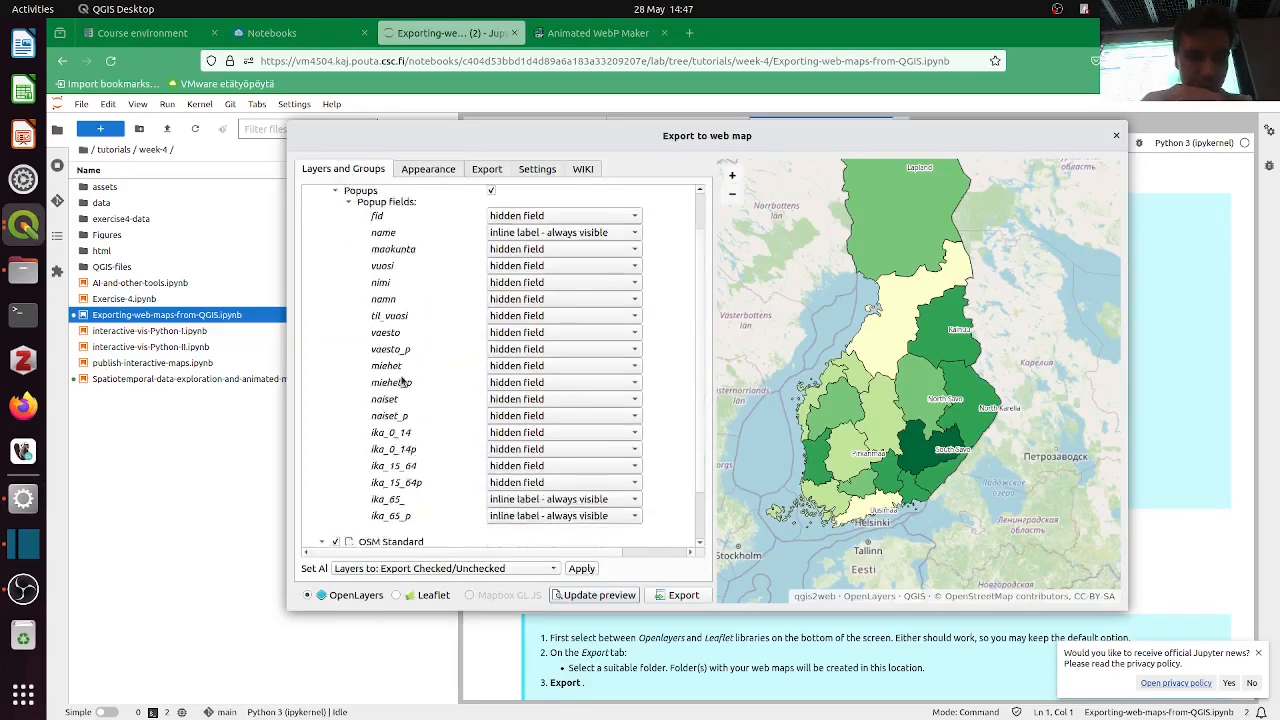
scroll(403, 378, up, 5)
Set the web map's layers list to Expanded and select ika_65_p of provinces_population_2023 as attribute filter
click(413, 172)
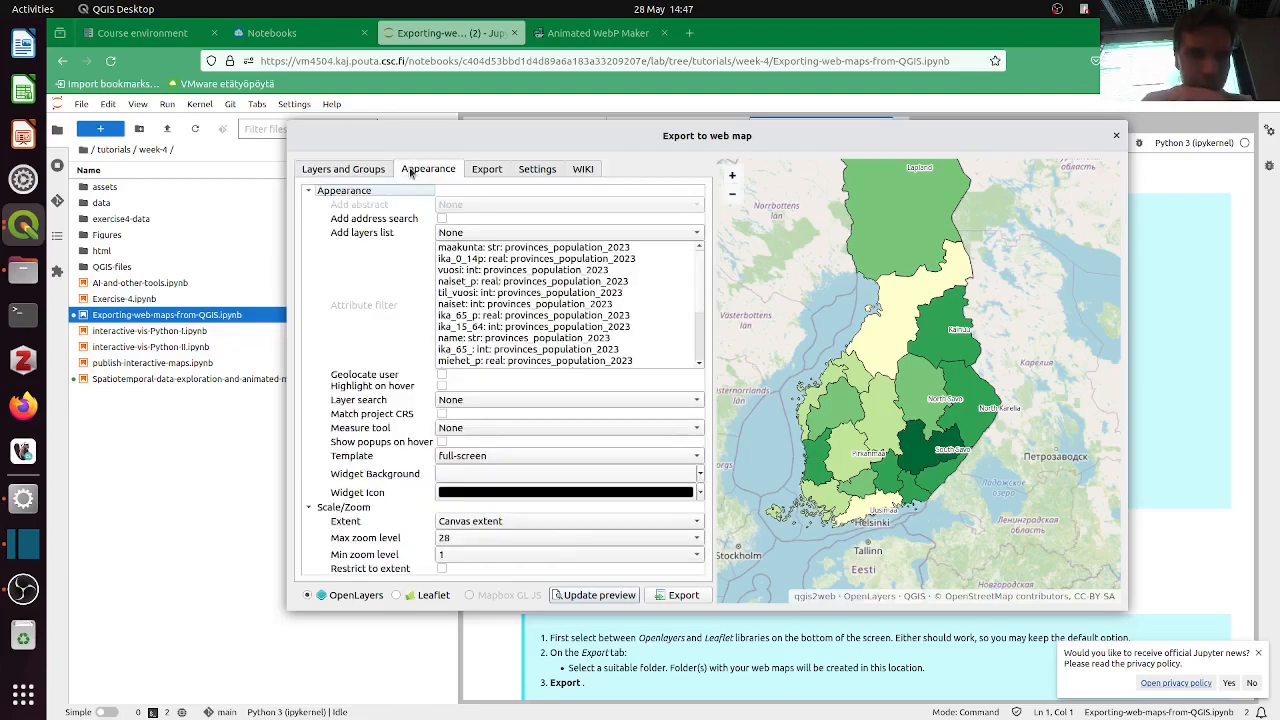
click(455, 234)
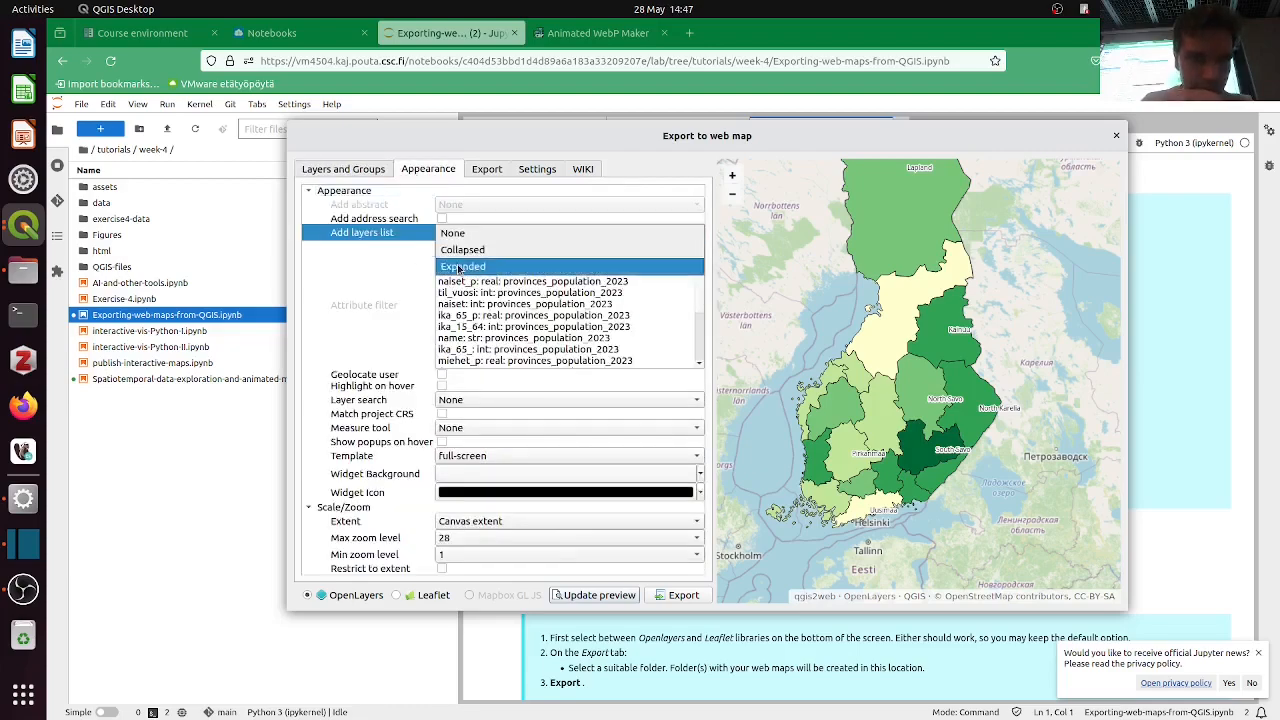
click(452, 260)
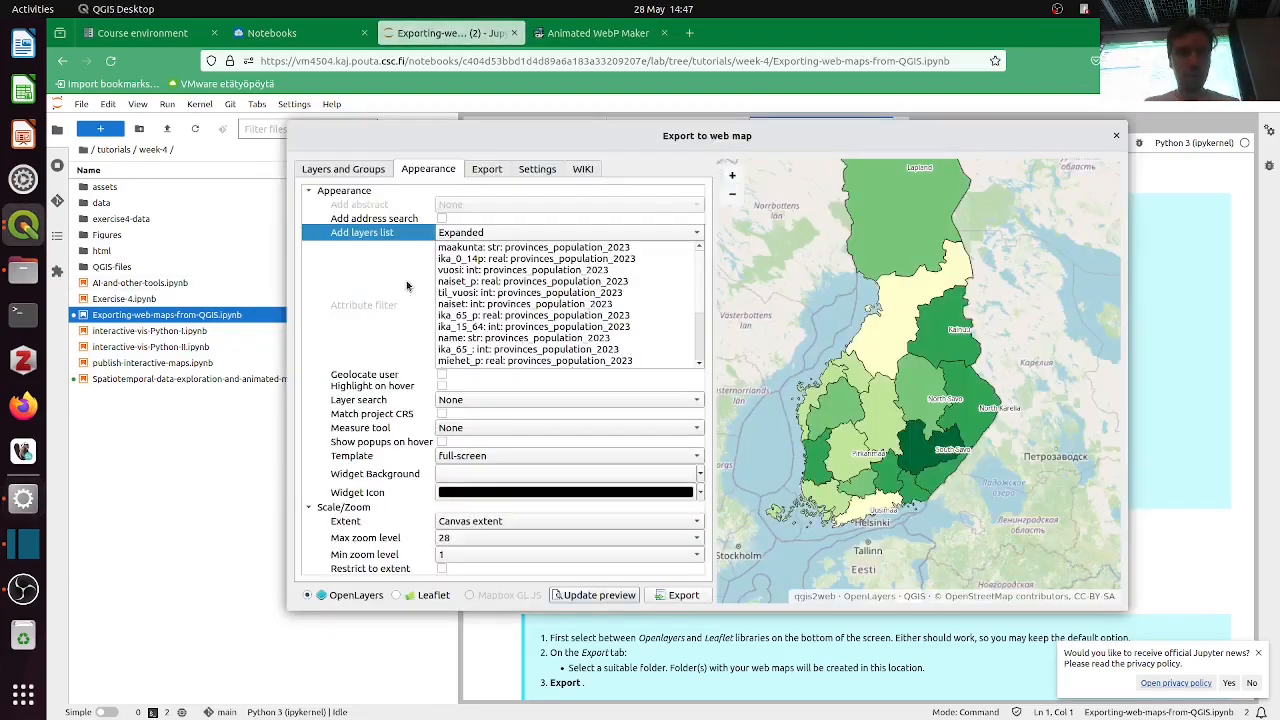
scroll(563, 316, down, 3)
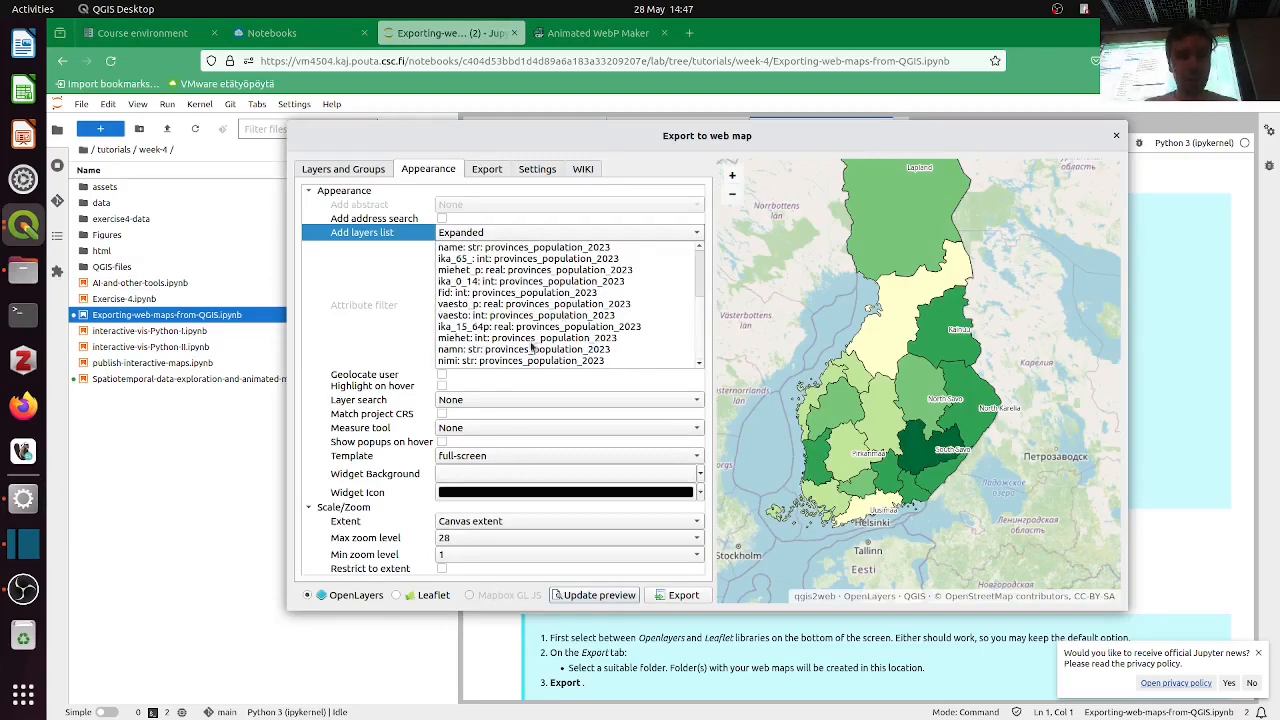
scroll(500, 324, down, 3)
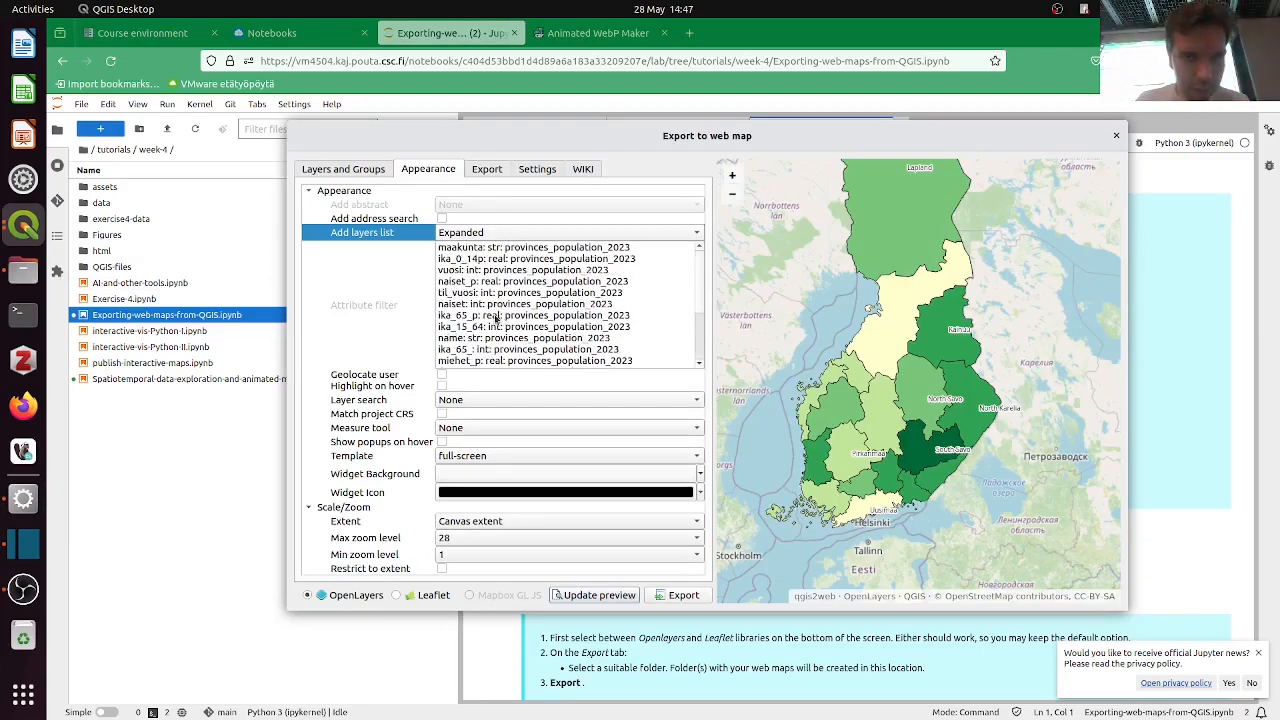
click(495, 316)
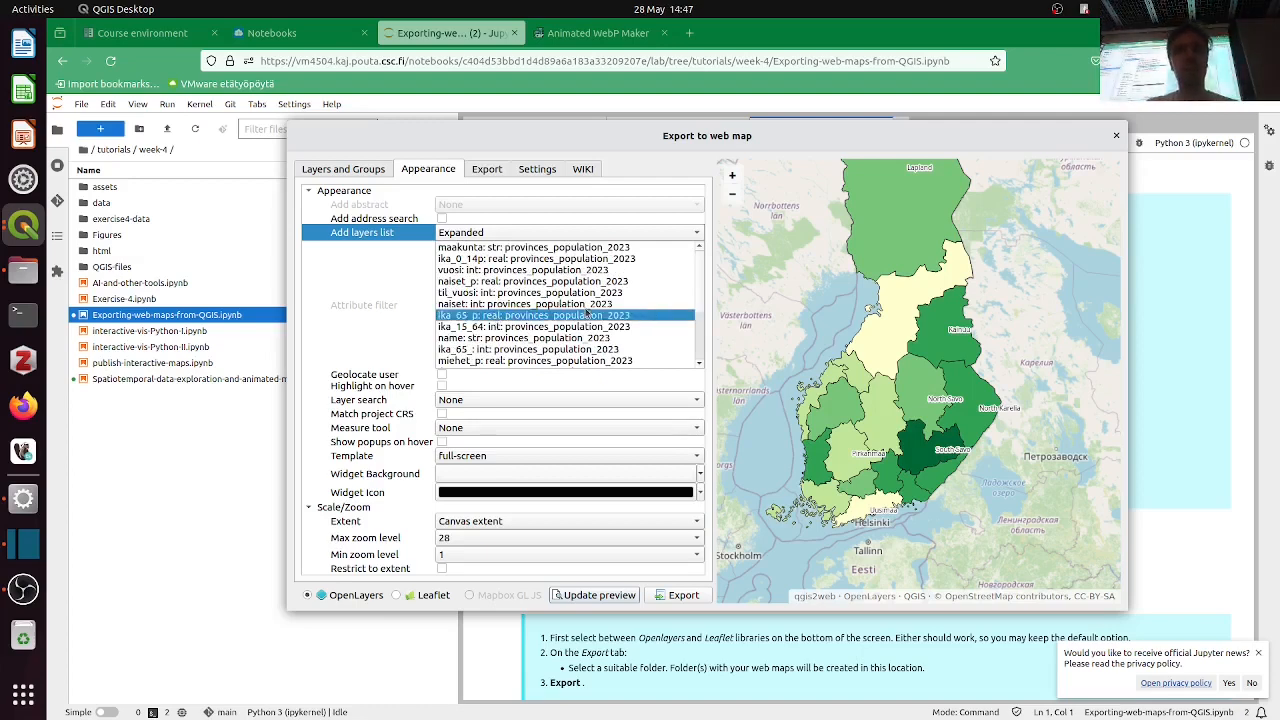
Set the layer search to provinces_population_2023: nimi and enable matching the project CRS
click(460, 402)
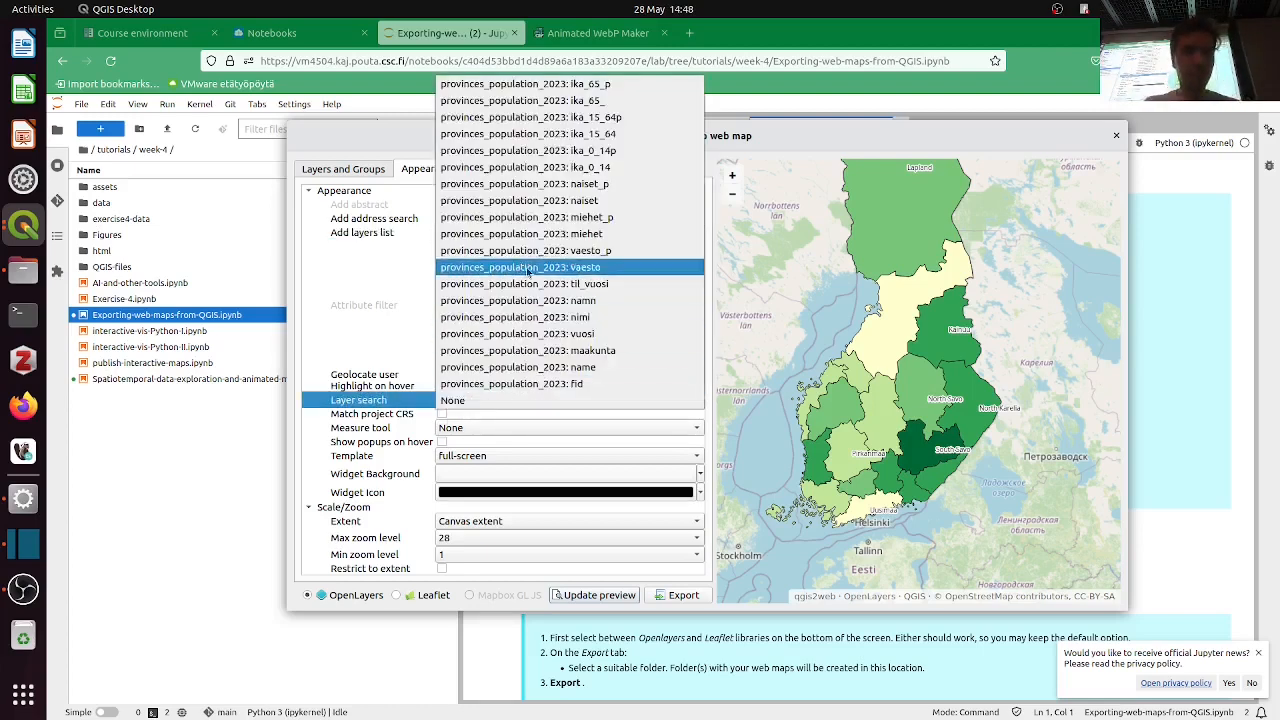
click(605, 318)
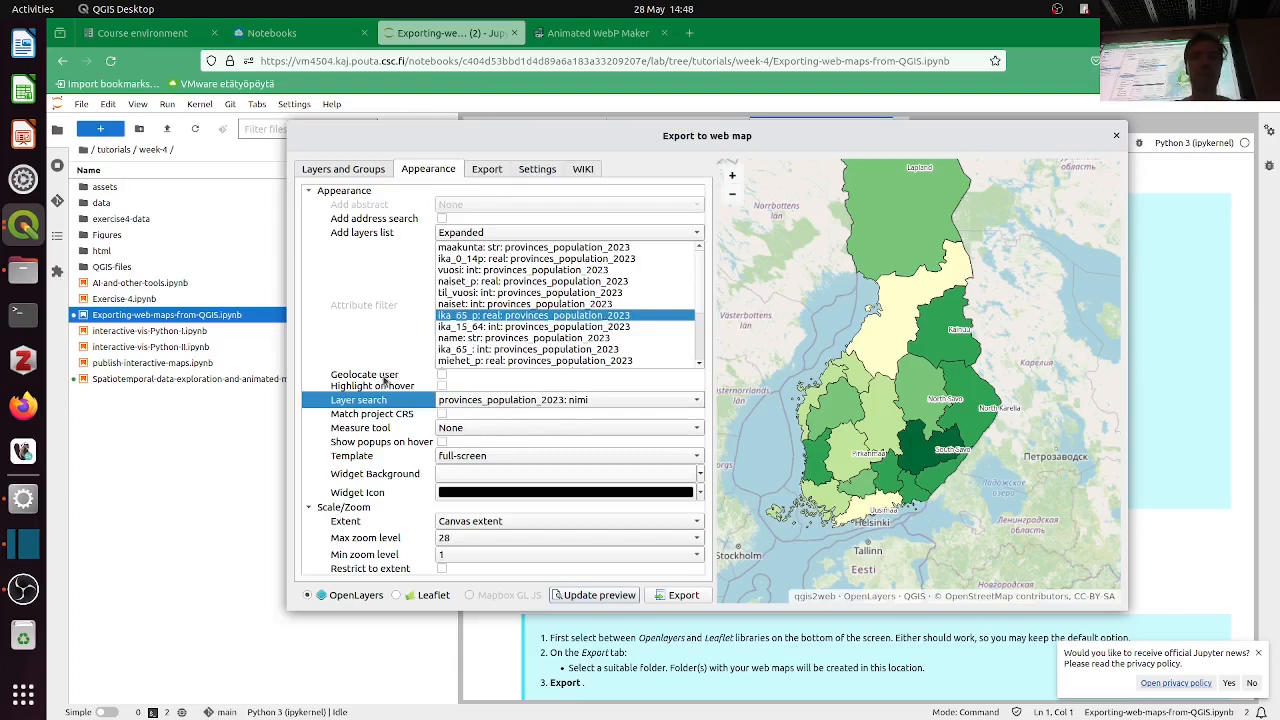
click(441, 414)
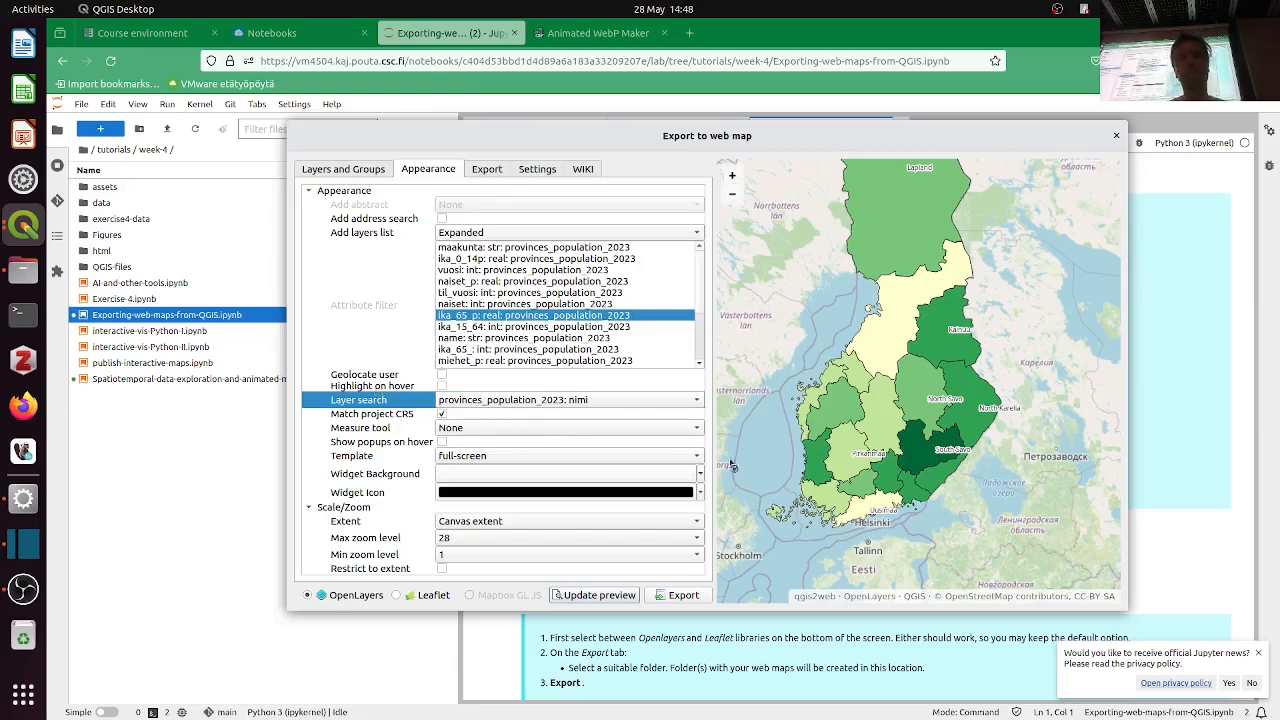
Enable showing popups on hover in the web map, and switch to the Firefox notebook for the remaining appearance instructions
click(185, 408)
click(24, 225)
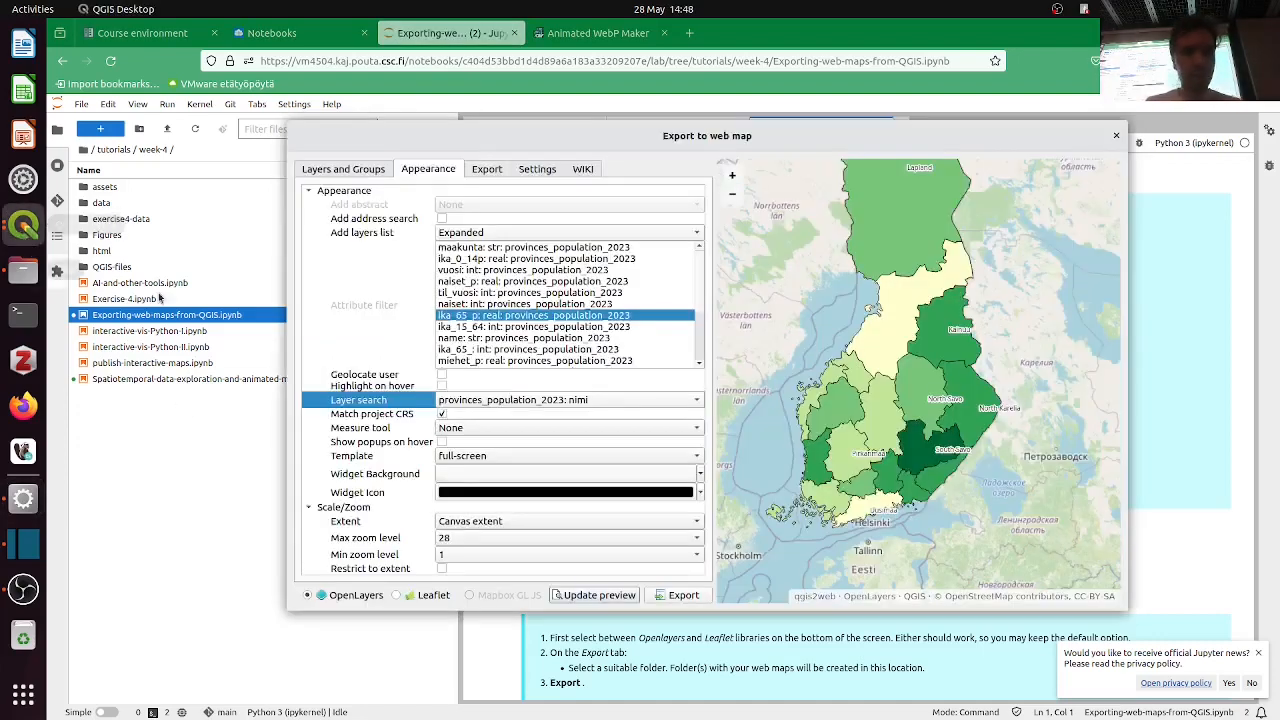
click(442, 443)
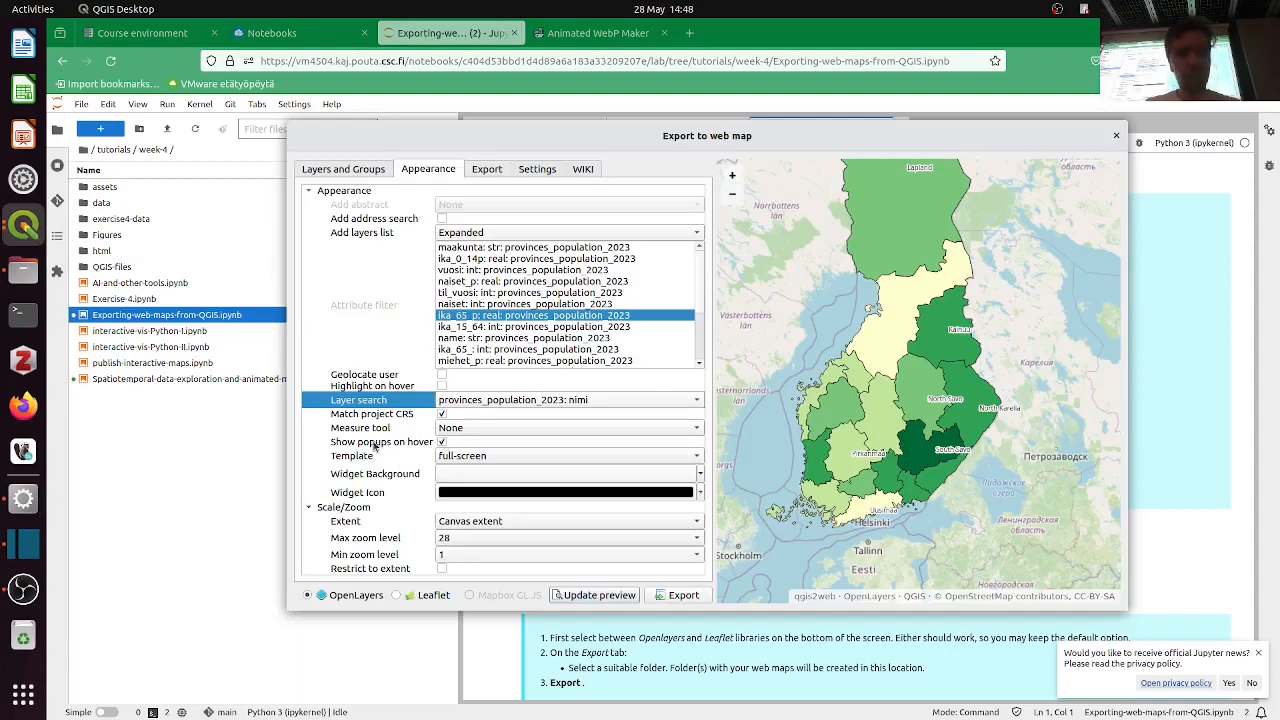
click(280, 494)
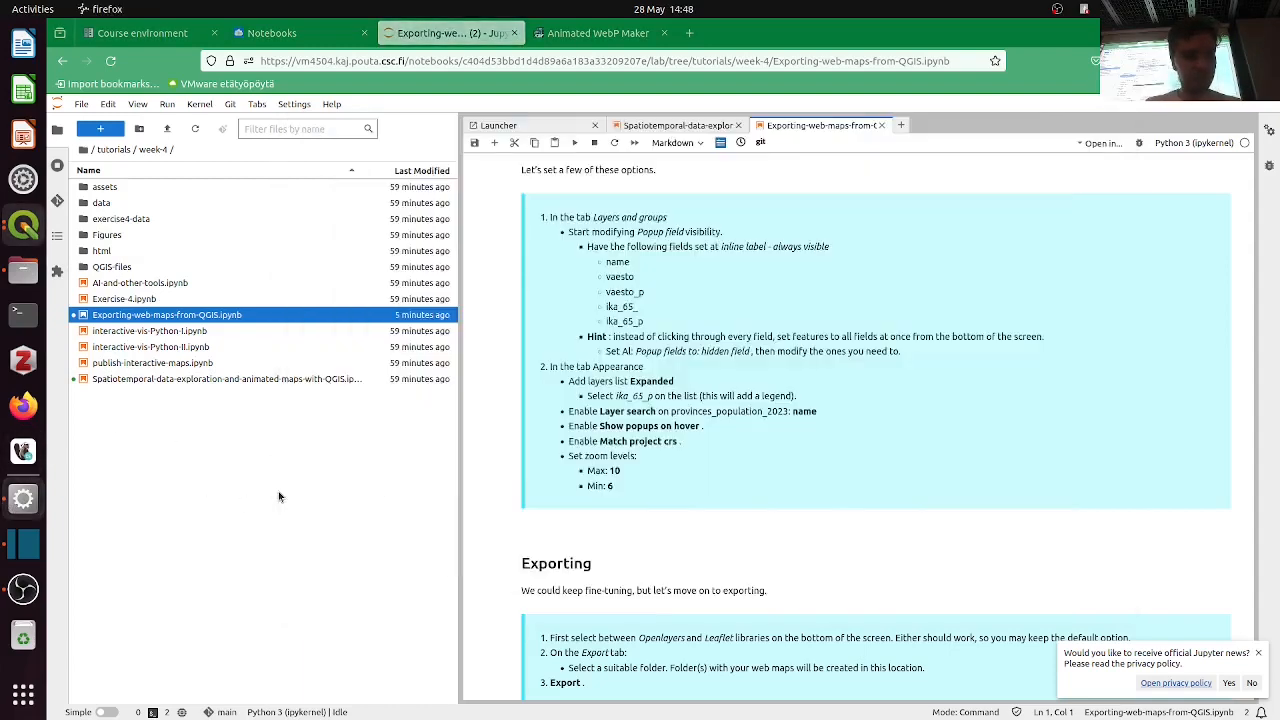
Switch to QGIS, set the web map's maximum zoom level to 10 and minimum to 6, and update the preview
key(alt+Tab)
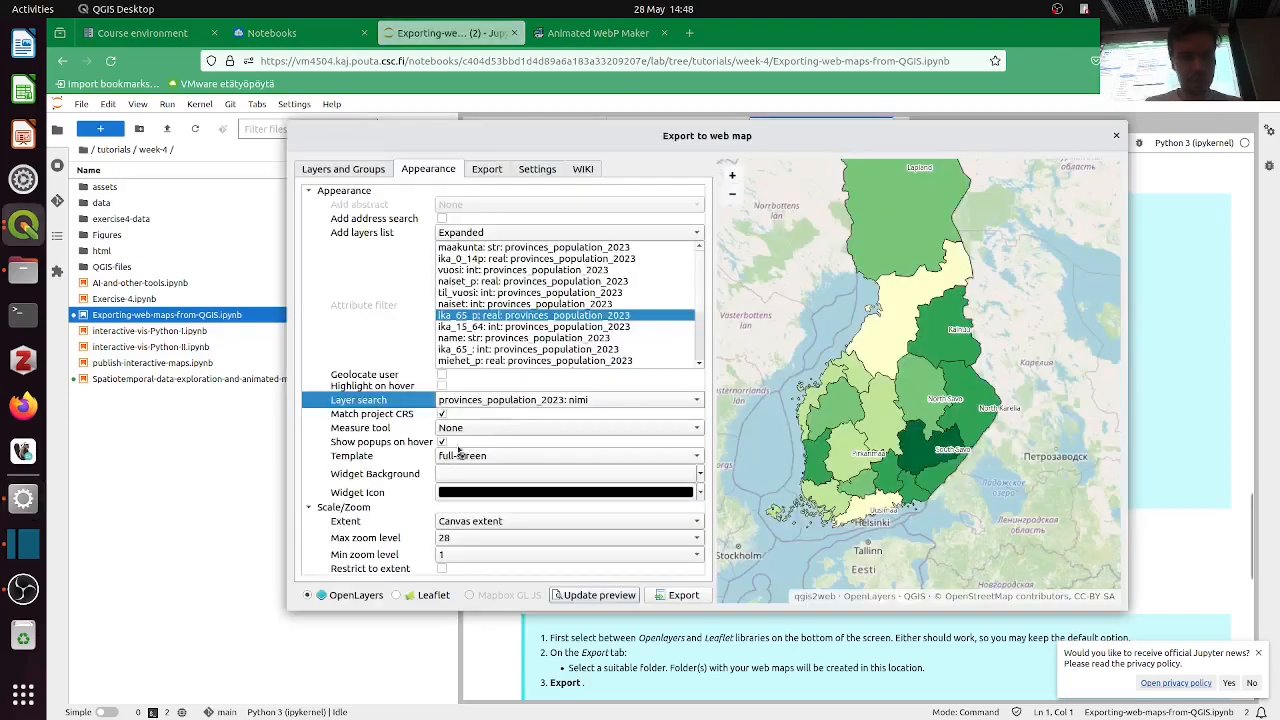
scroll(873, 443, down, 5)
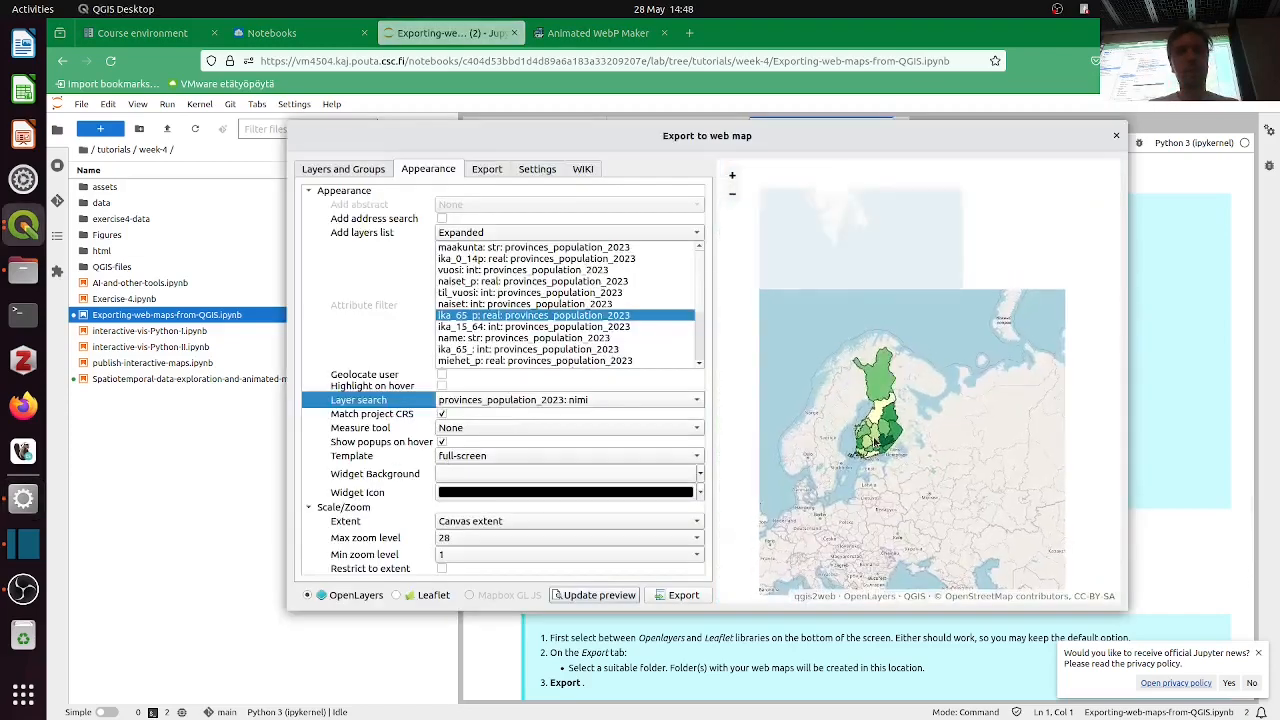
scroll(870, 332, up, 8)
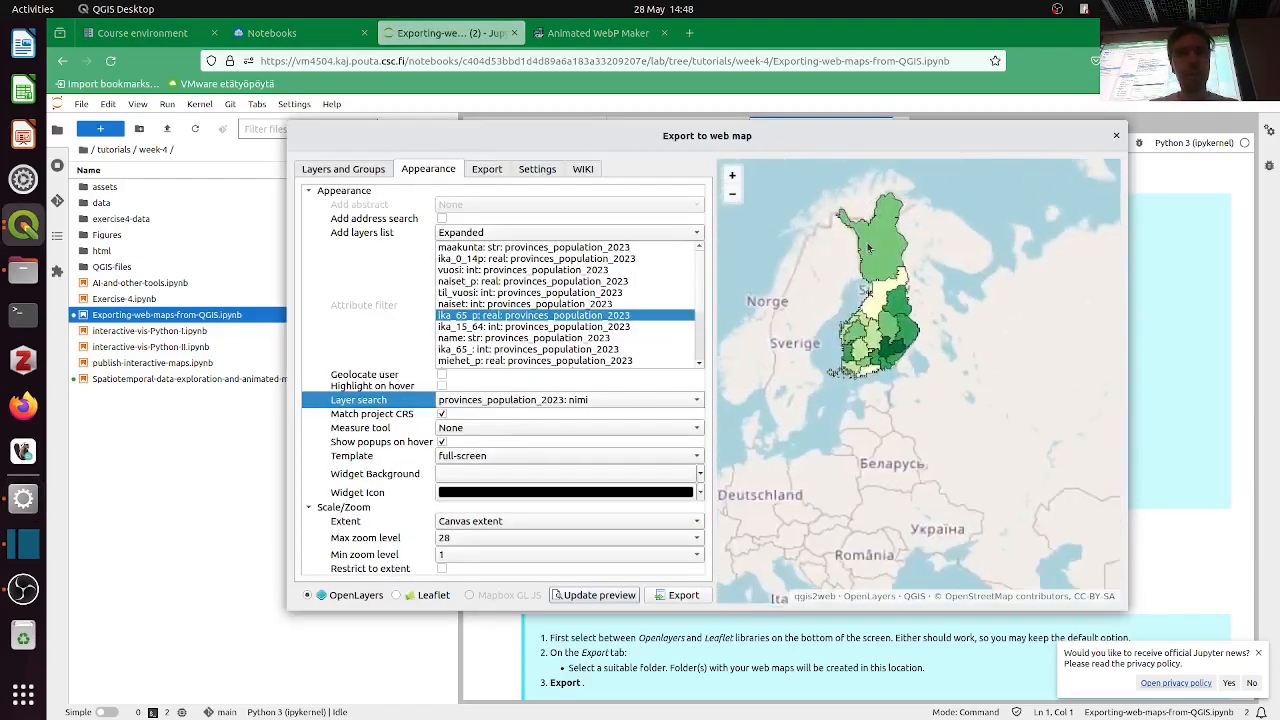
scroll(871, 497, down, 4)
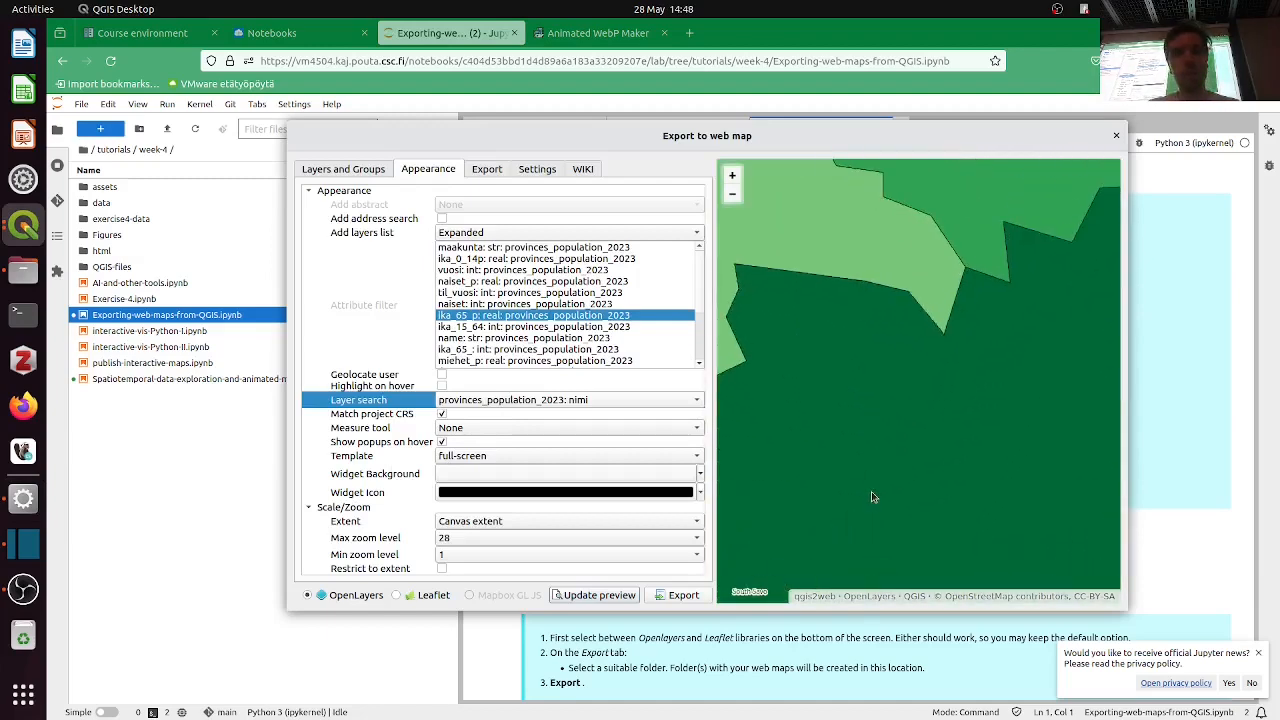
scroll(873, 393, down, 2)
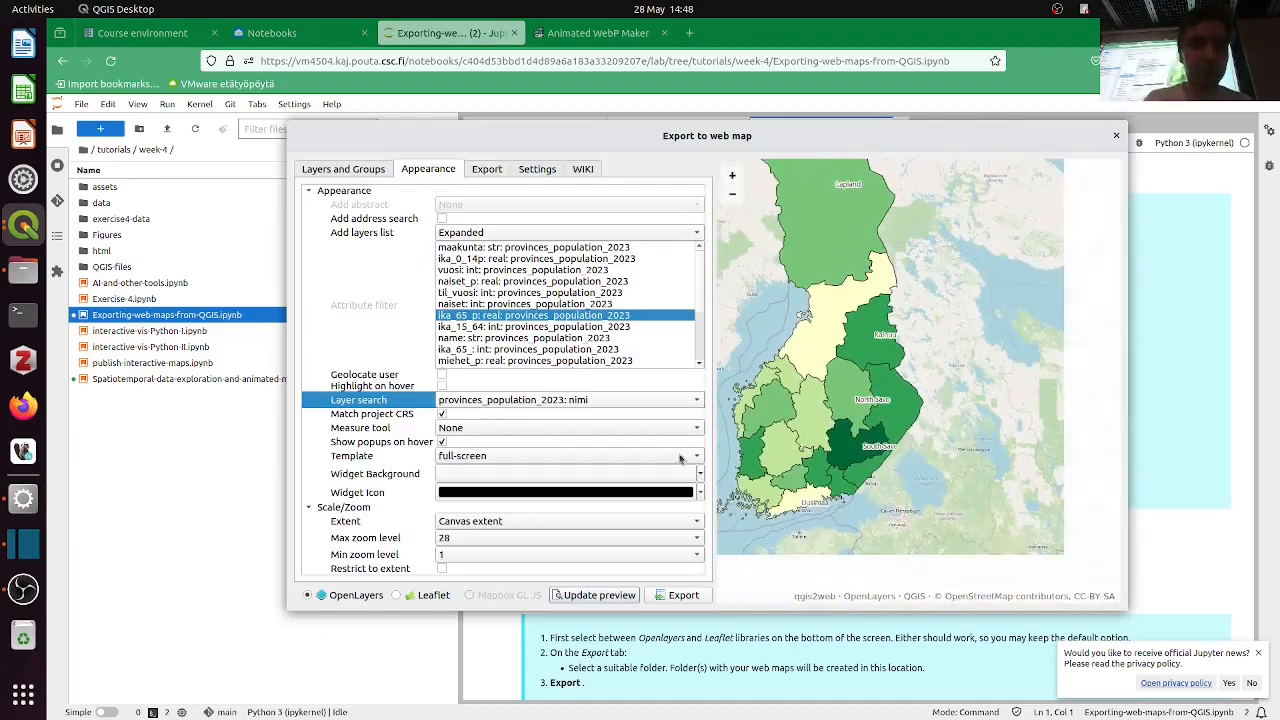
click(470, 539)
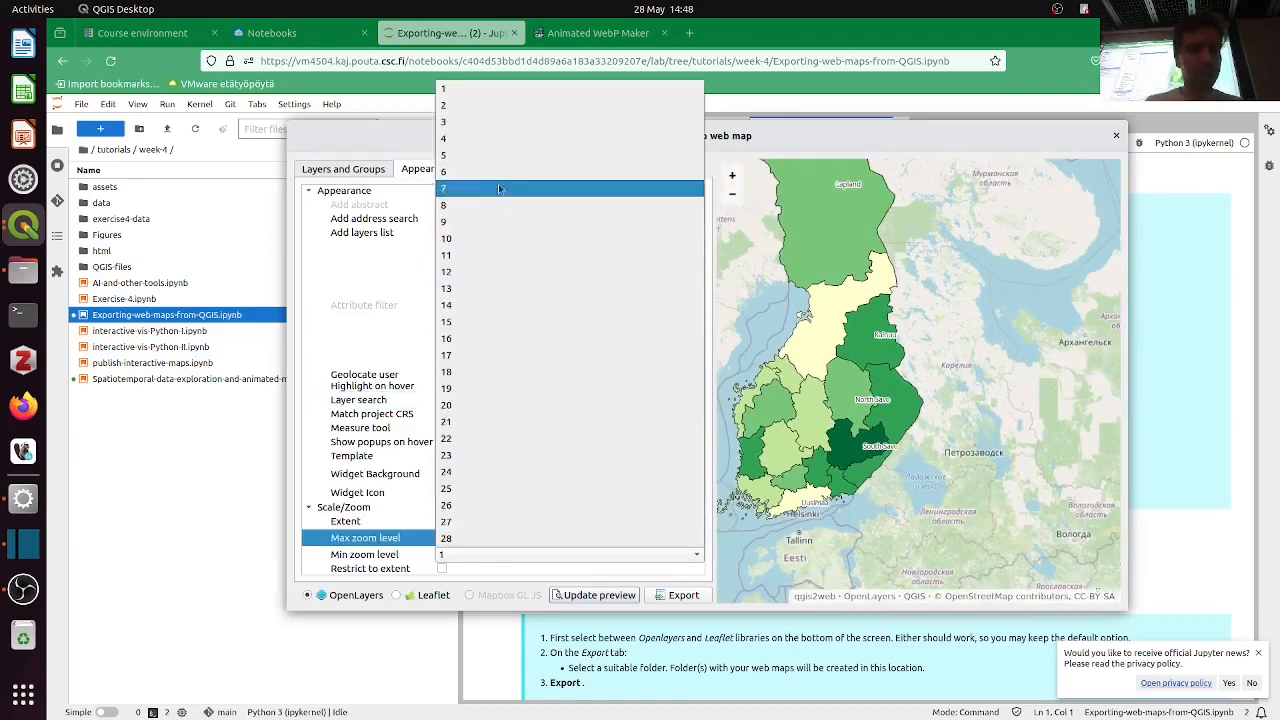
click(495, 238)
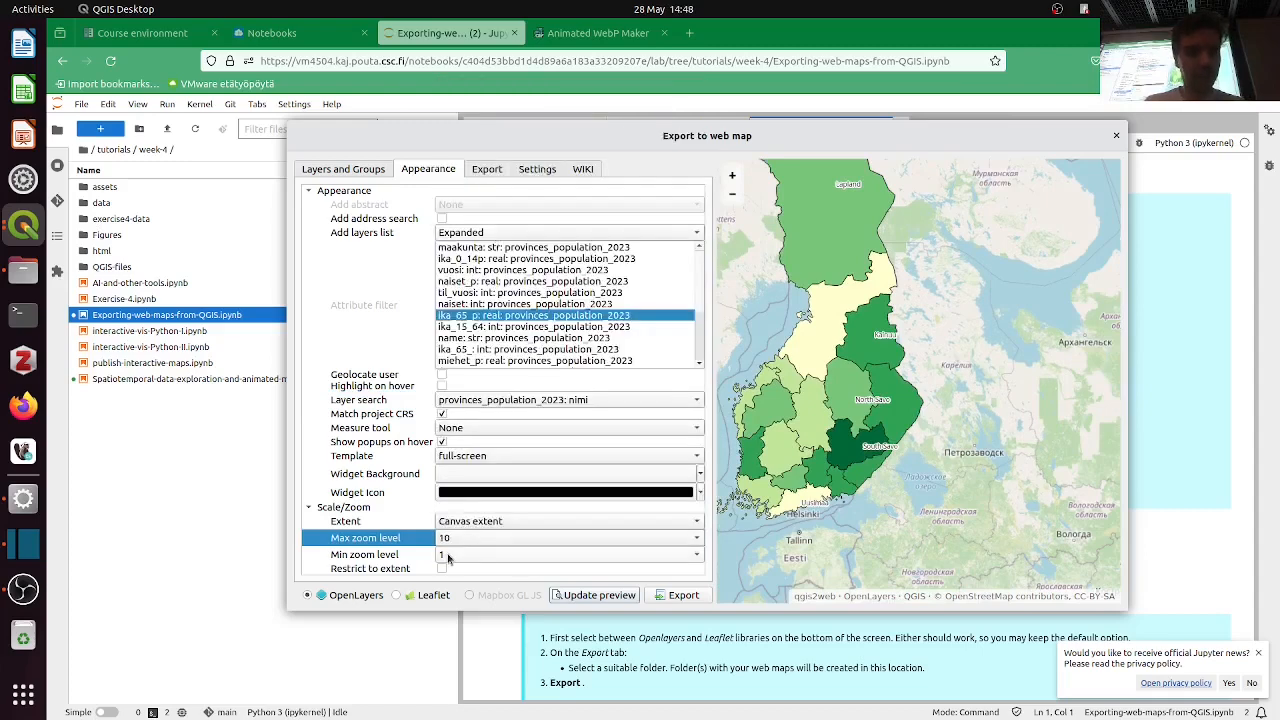
click(480, 555)
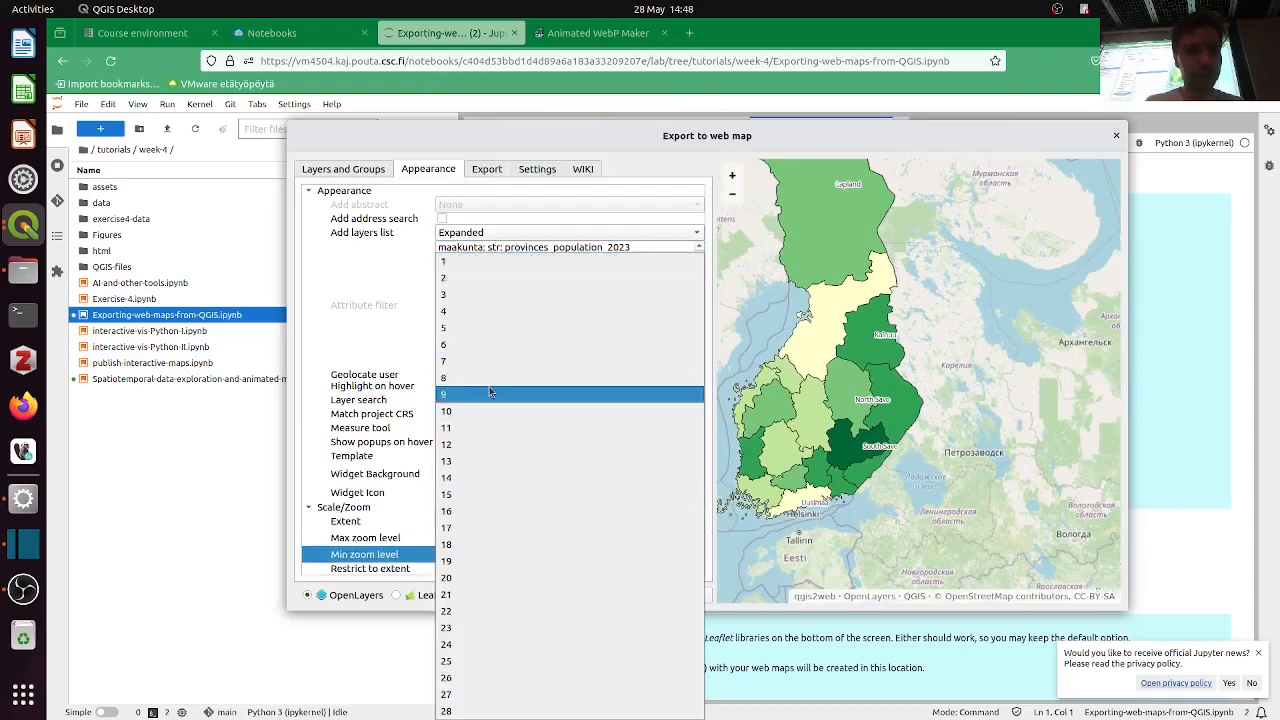
click(480, 346)
scroll(833, 372, down, 5)
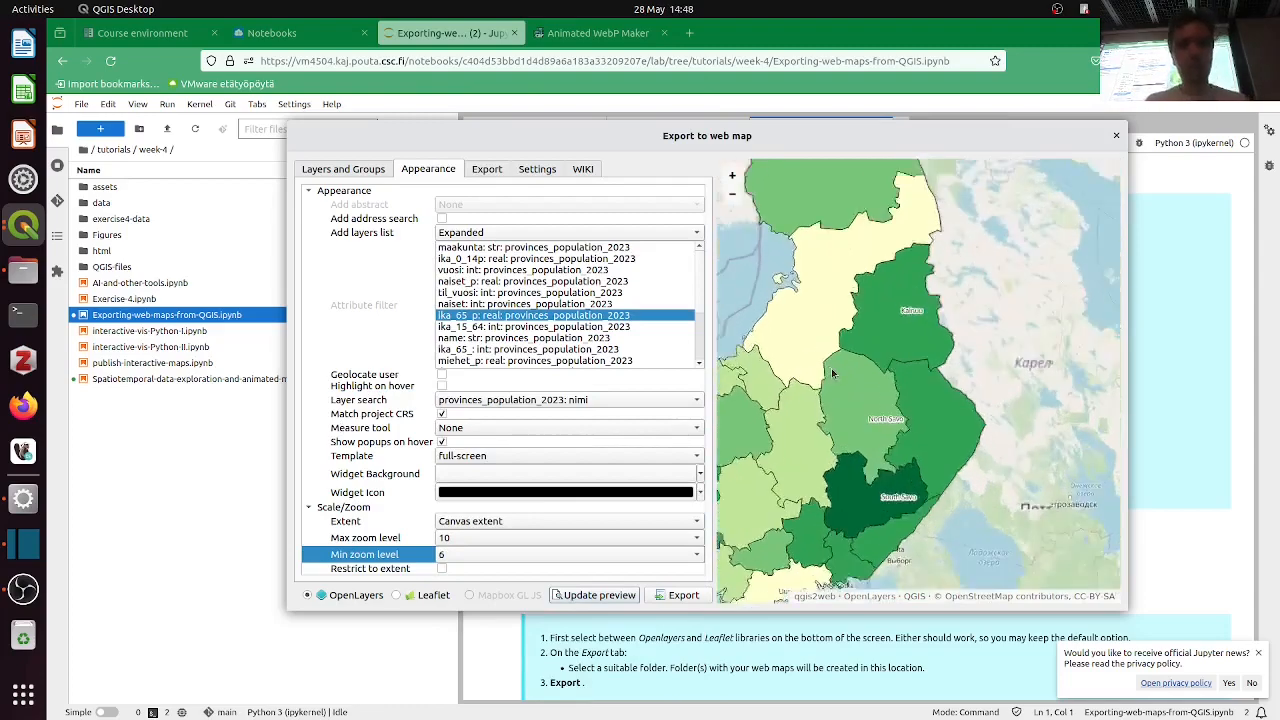
click(612, 598)
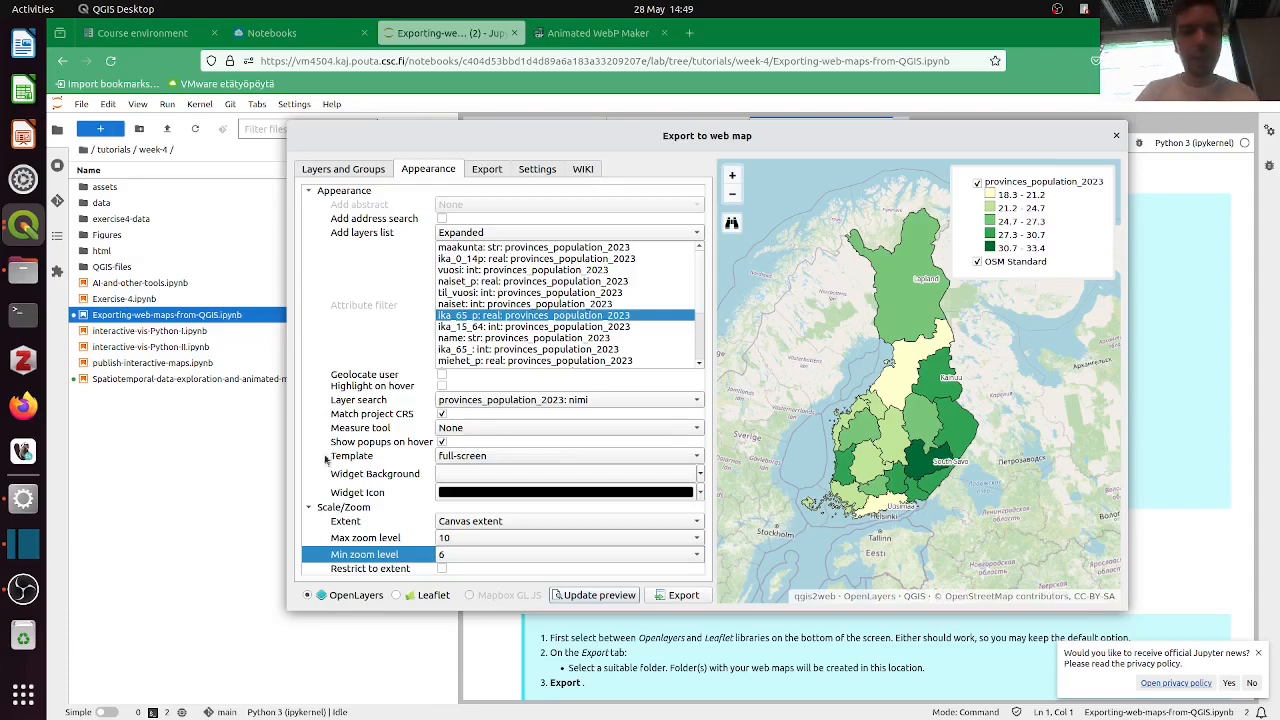
Check the export instructions in the Firefox notebook, and export the OpenLayers web map from QGIS
key(alt+Tab)
key(alt+Tab)
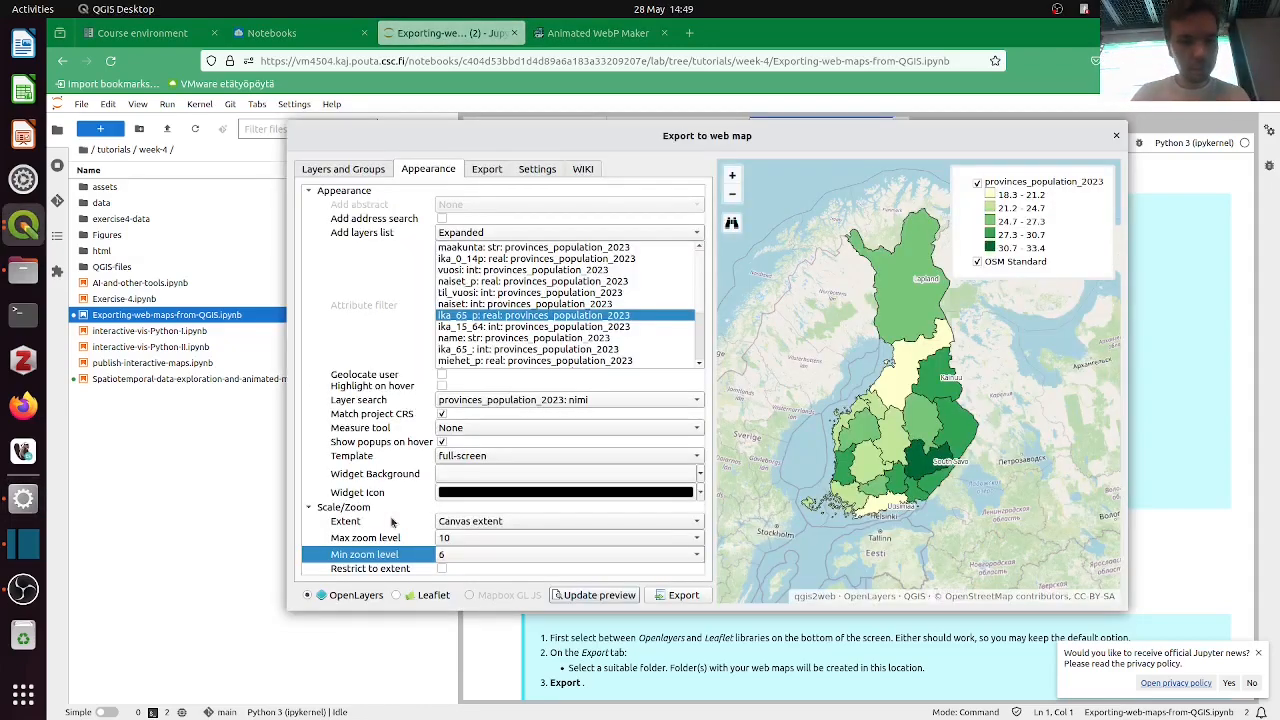
key(alt+Tab)
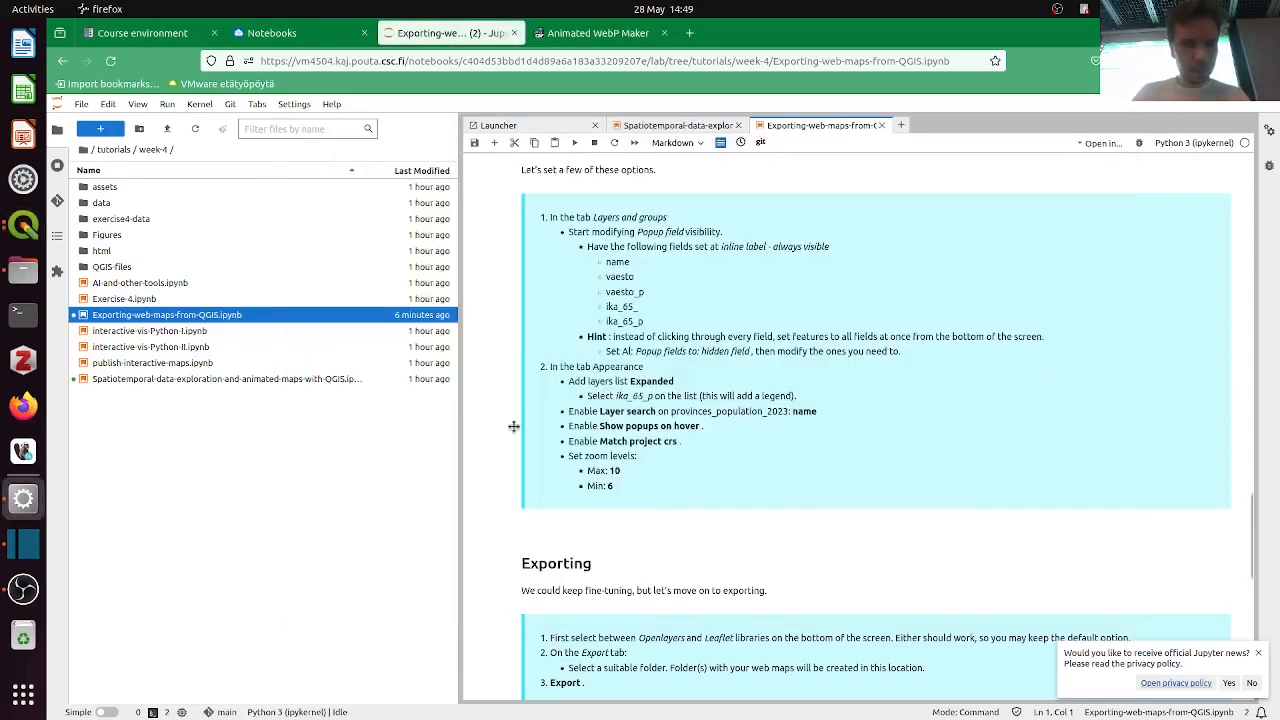
scroll(518, 422, down, 5)
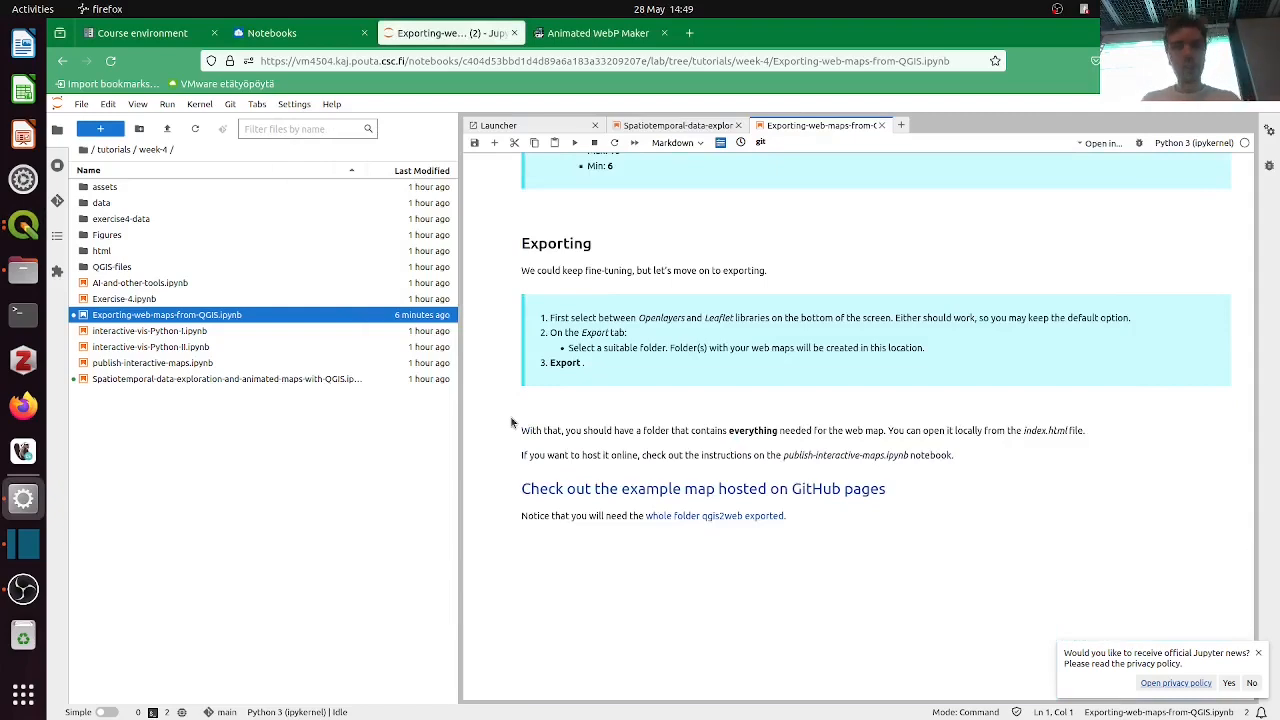
key(alt+Tab)
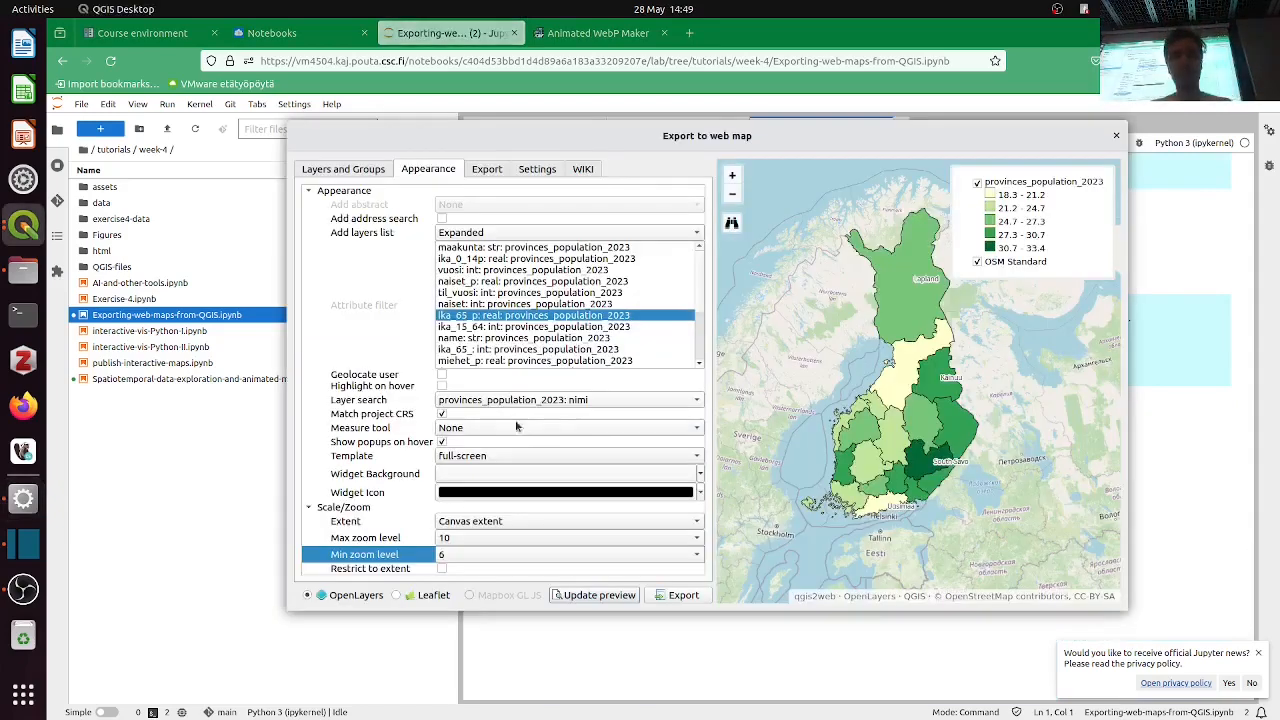
click(684, 595)
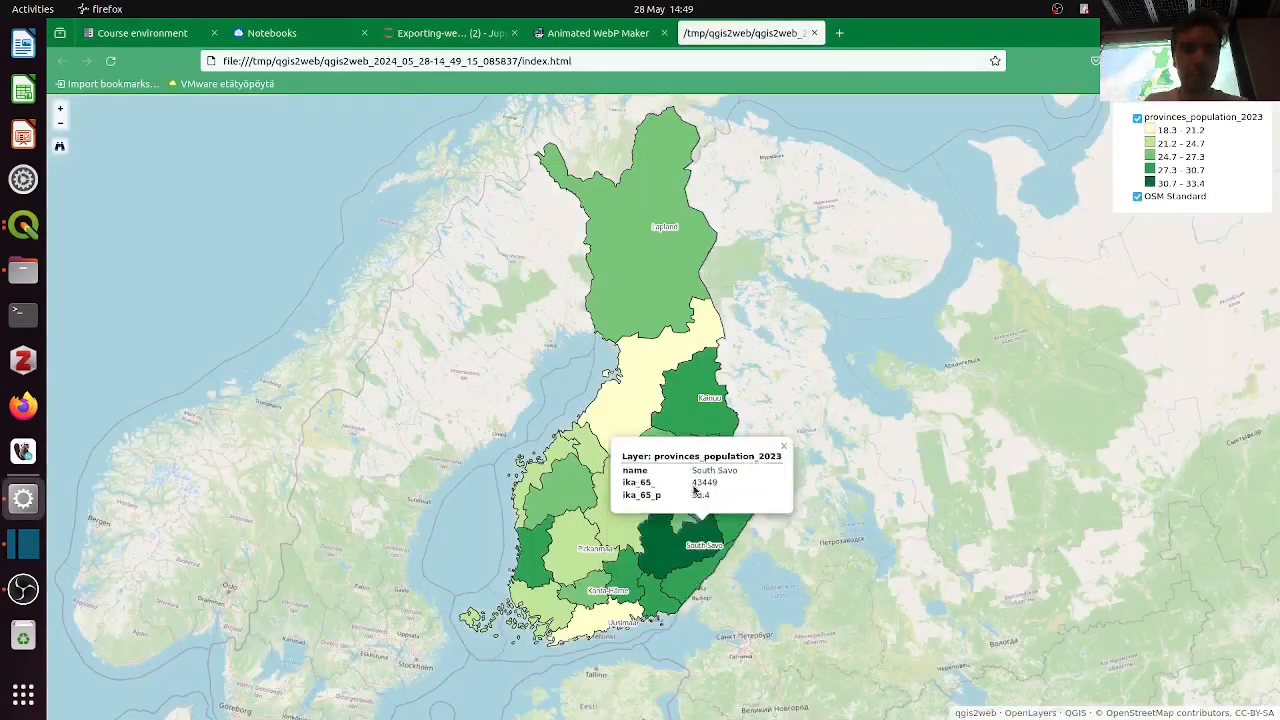
Examine the exported web map in Firefox, checking its file path, the province popups, and zooming in and out
mouse_move(654, 268)
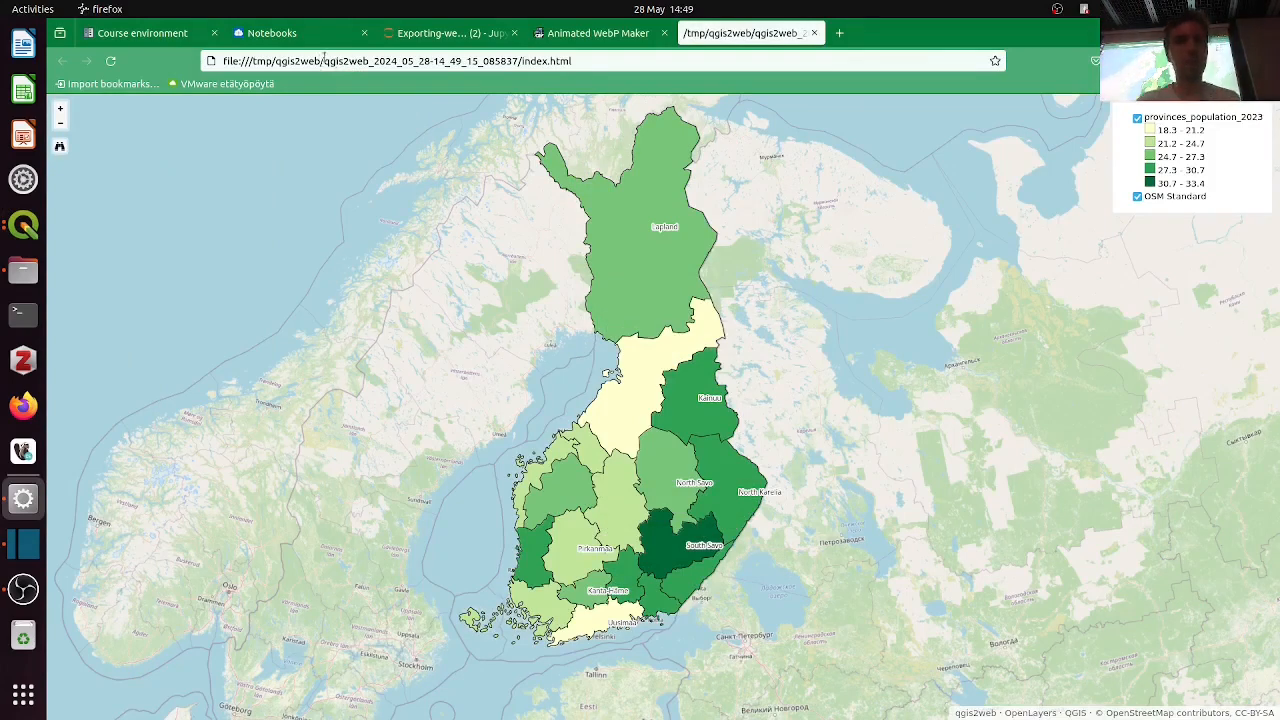
drag(325, 60, 643, 68)
click(646, 70)
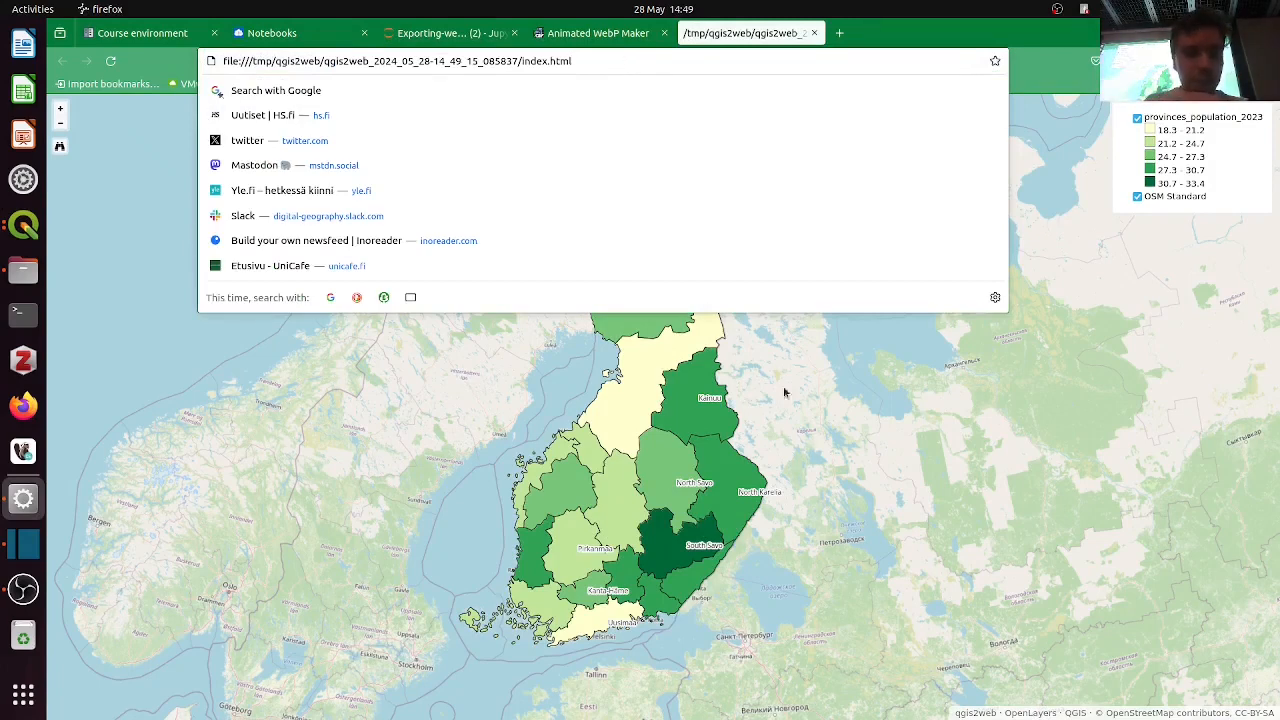
click(798, 450)
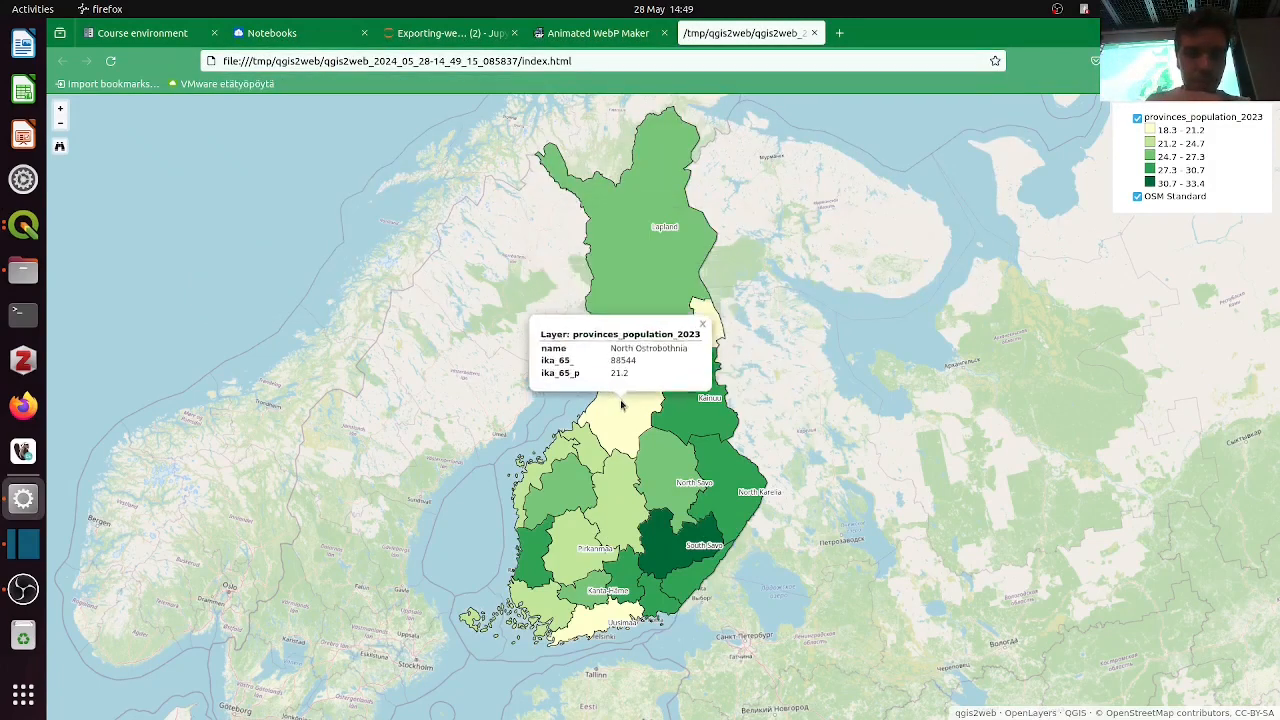
mouse_move(620, 505)
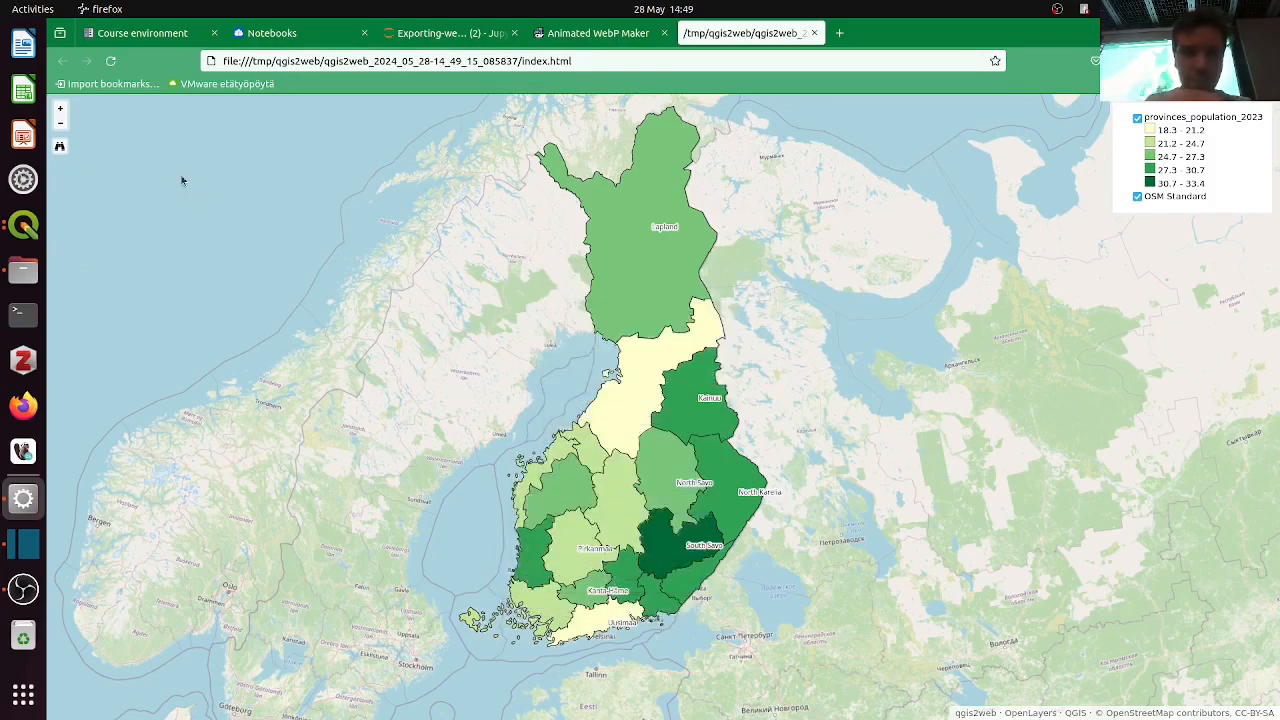
click(62, 109)
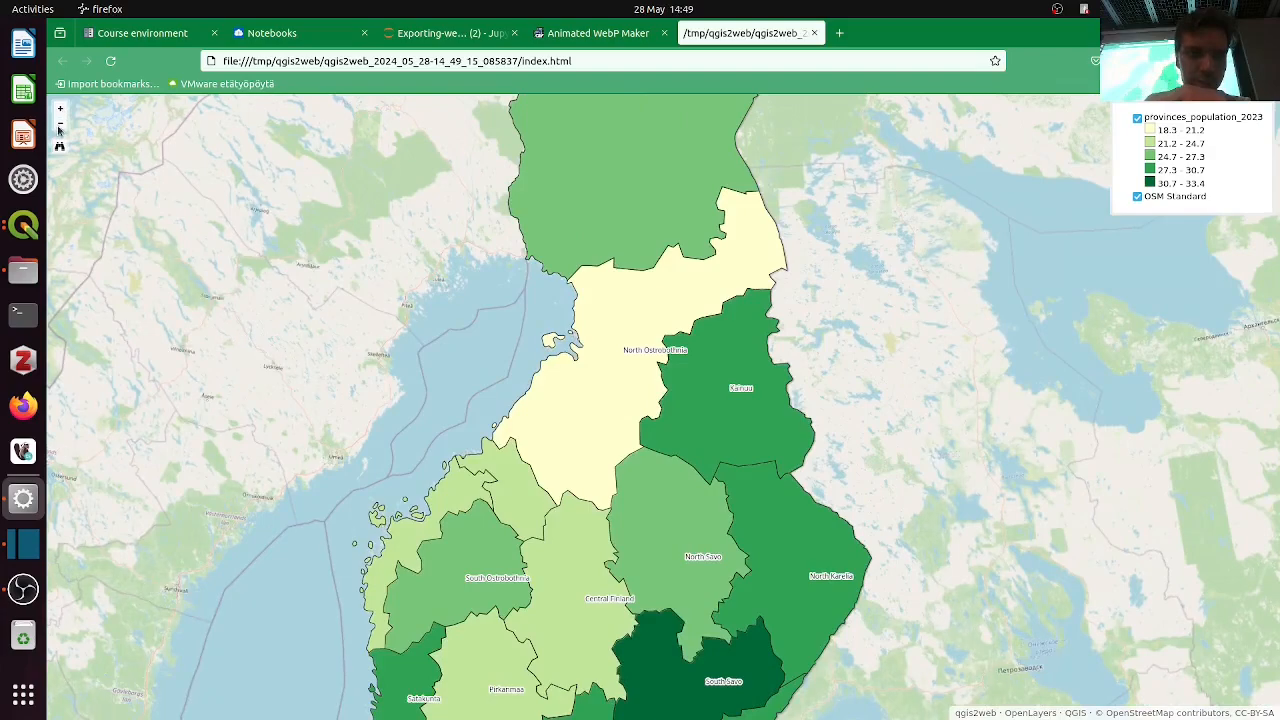
click(60, 124)
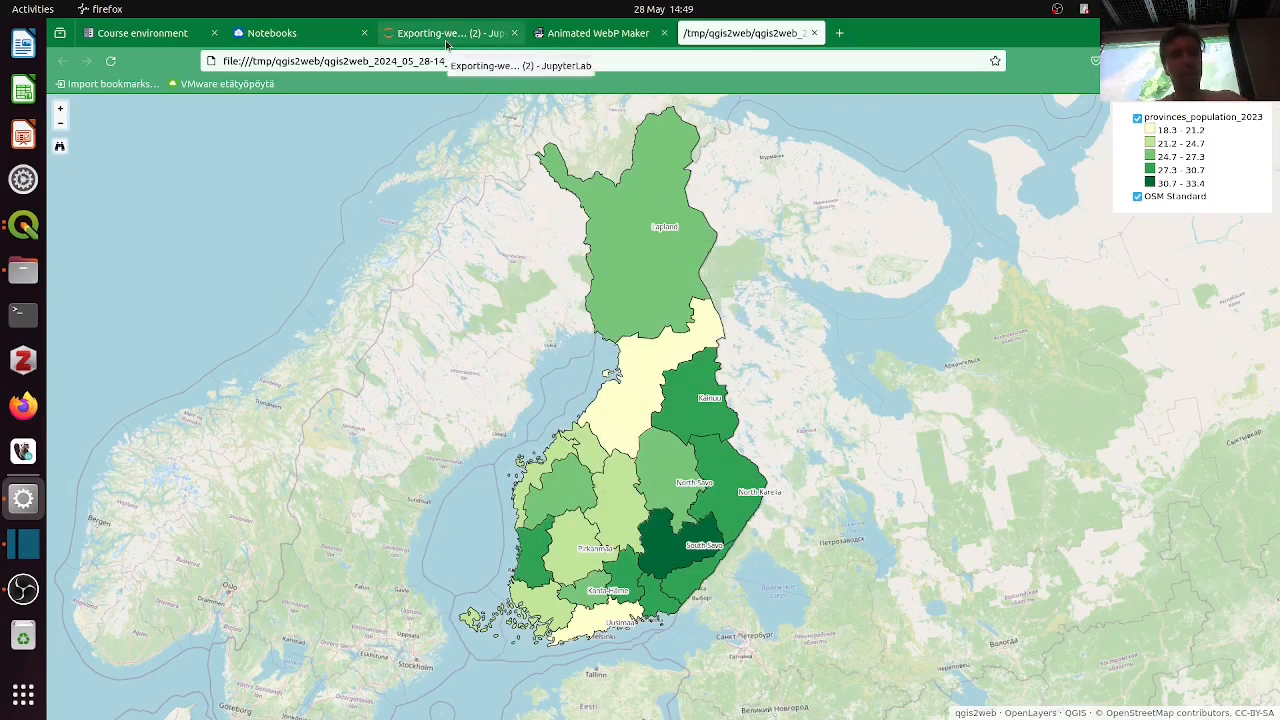
Switch to QGIS and copy the export location /tmp/qgis2web from the export progress log
click(23, 270)
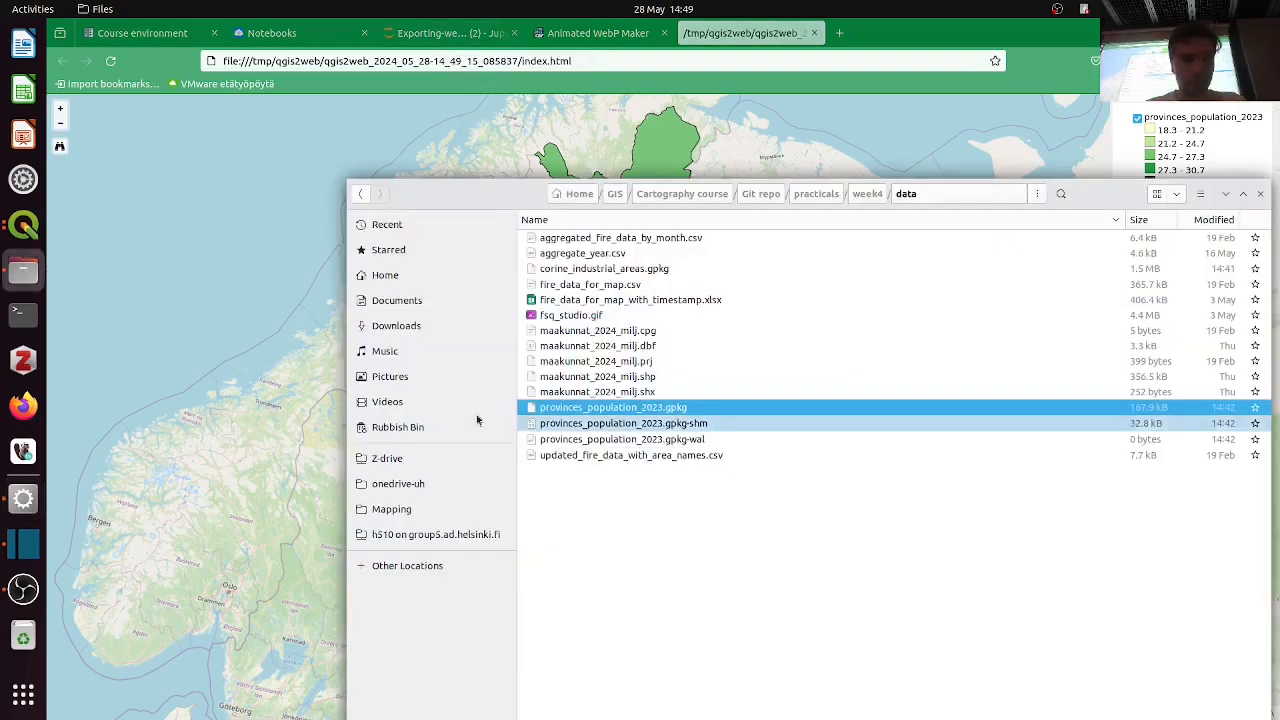
click(23, 270)
click(23, 225)
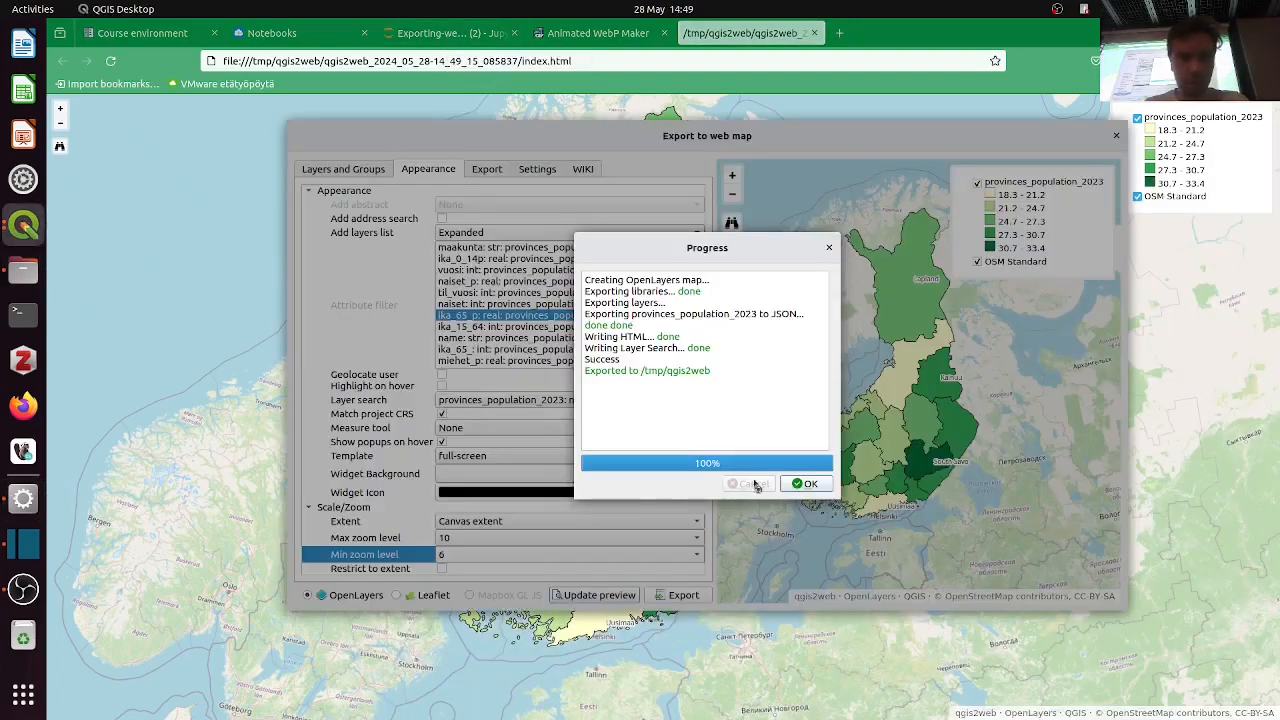
drag(709, 371, 642, 371)
key(ctrl+c)
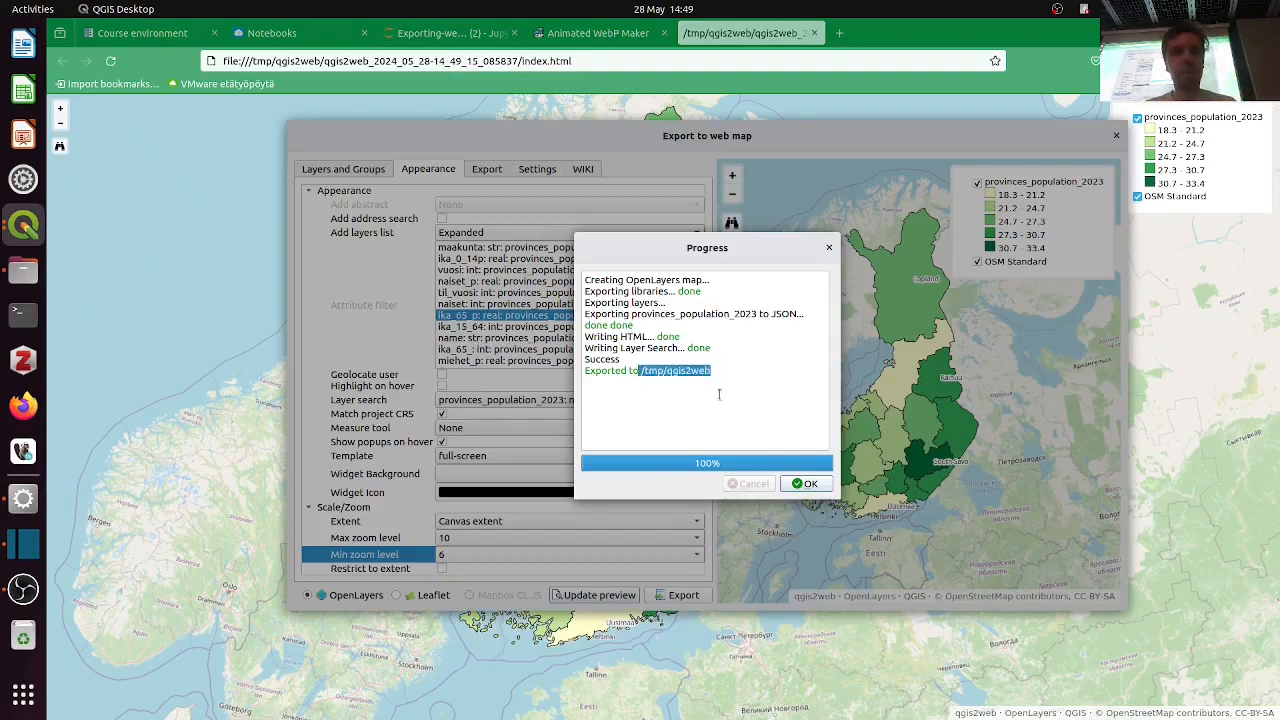
Switch to the Files app and go to the copied location /tmp/qgis2web
click(23, 225)
click(23, 270)
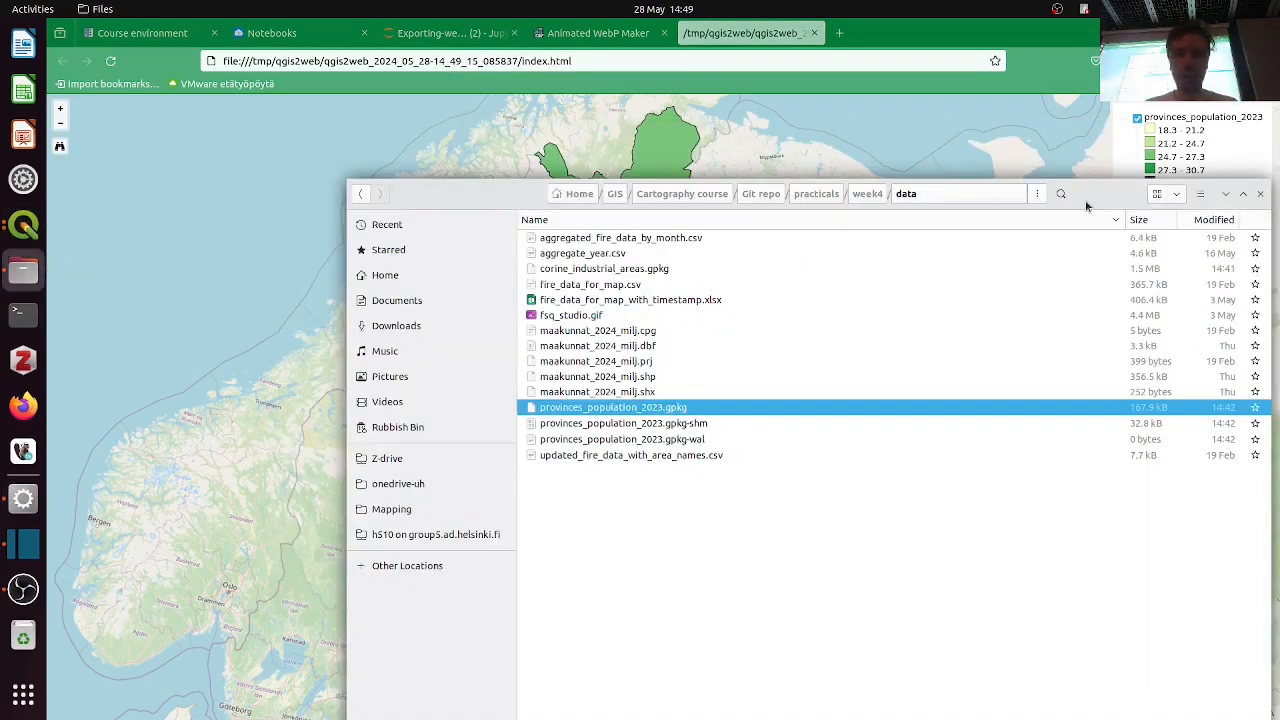
key(ctrl+l)
key(ctrl+v)
key(Return)
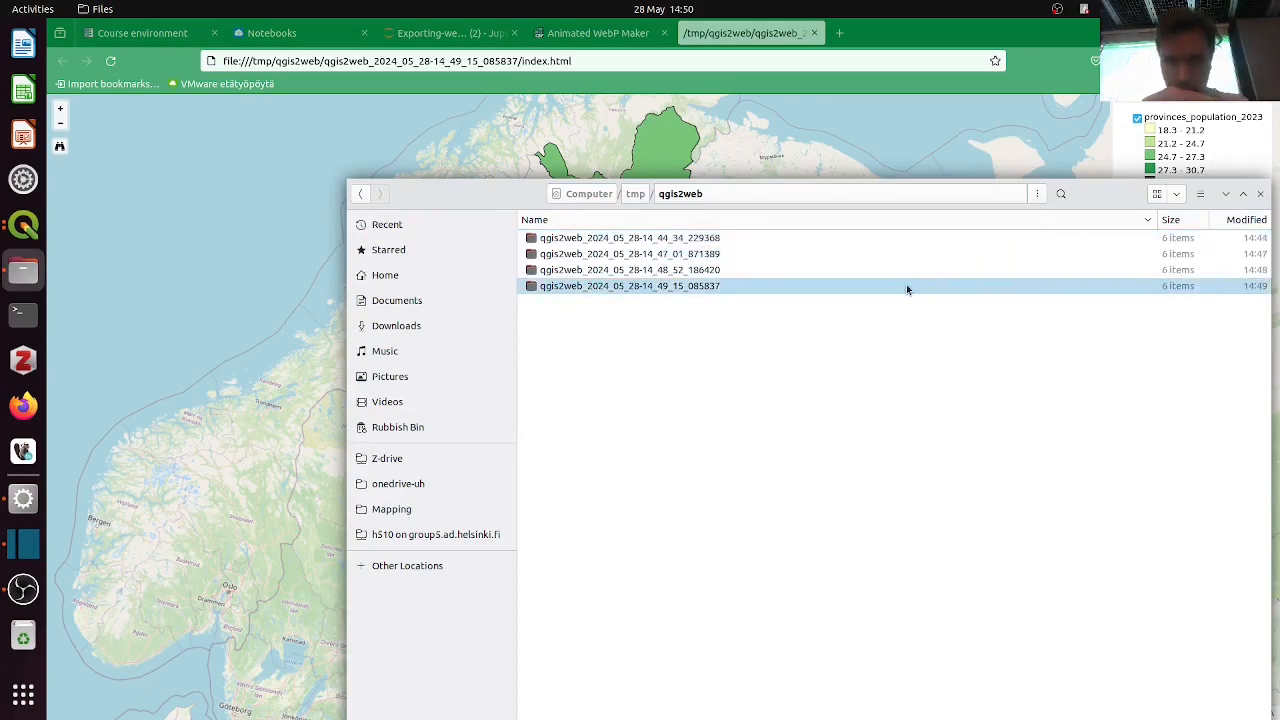
Sort the export folders by modification date and inspect the contents of the newest one, qgis2web_2024_05_28-14_49_15_085837
click(1221, 222)
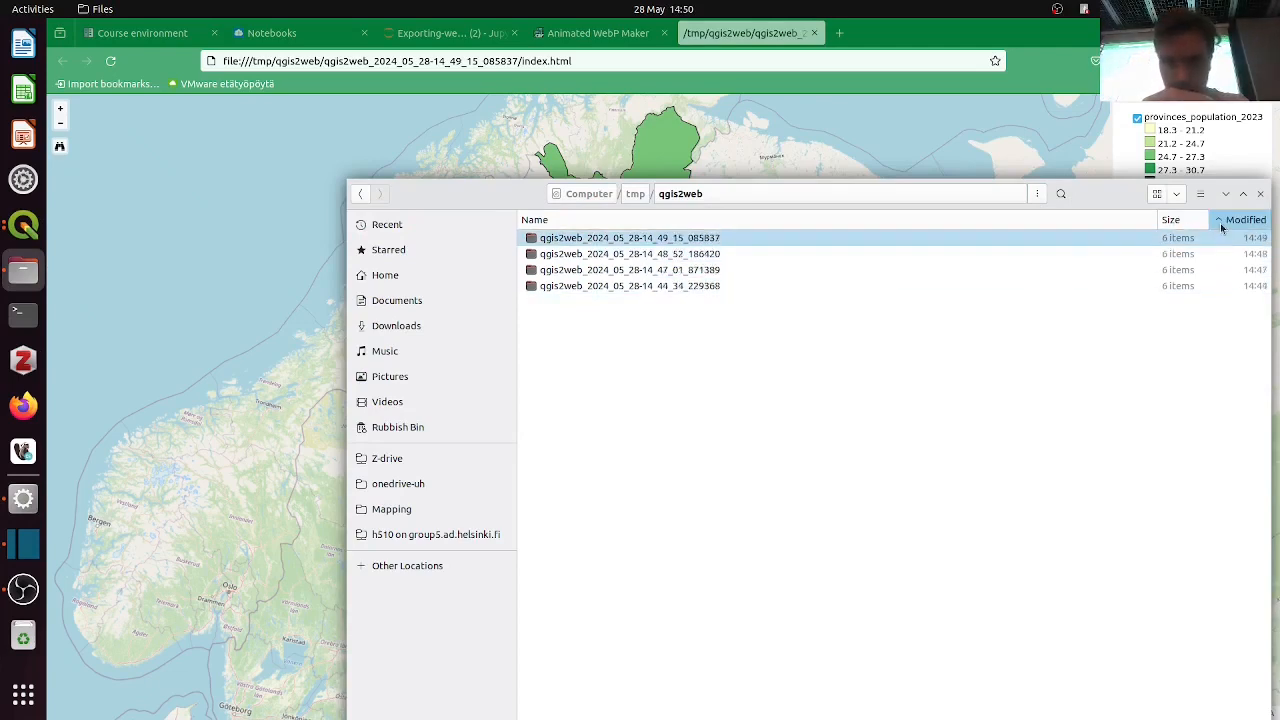
double_click(724, 238)
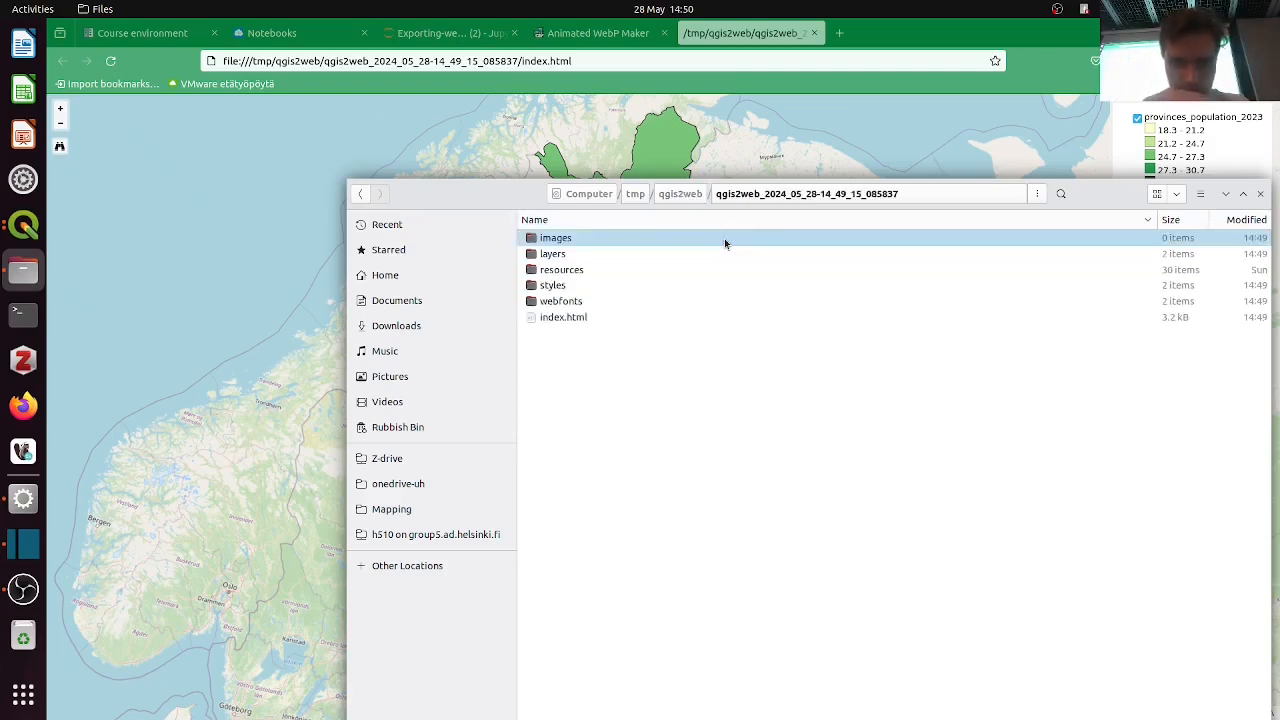
drag(1115, 174, 824, 108)
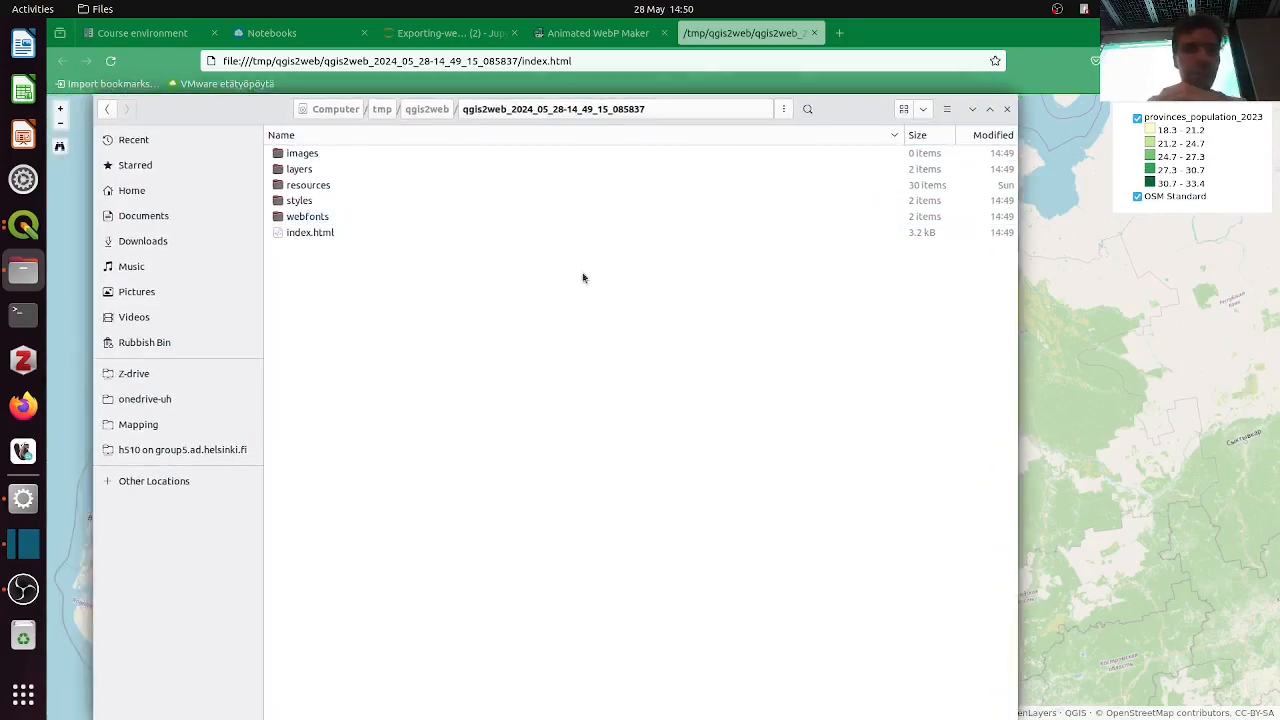
click(394, 157)
click(445, 110)
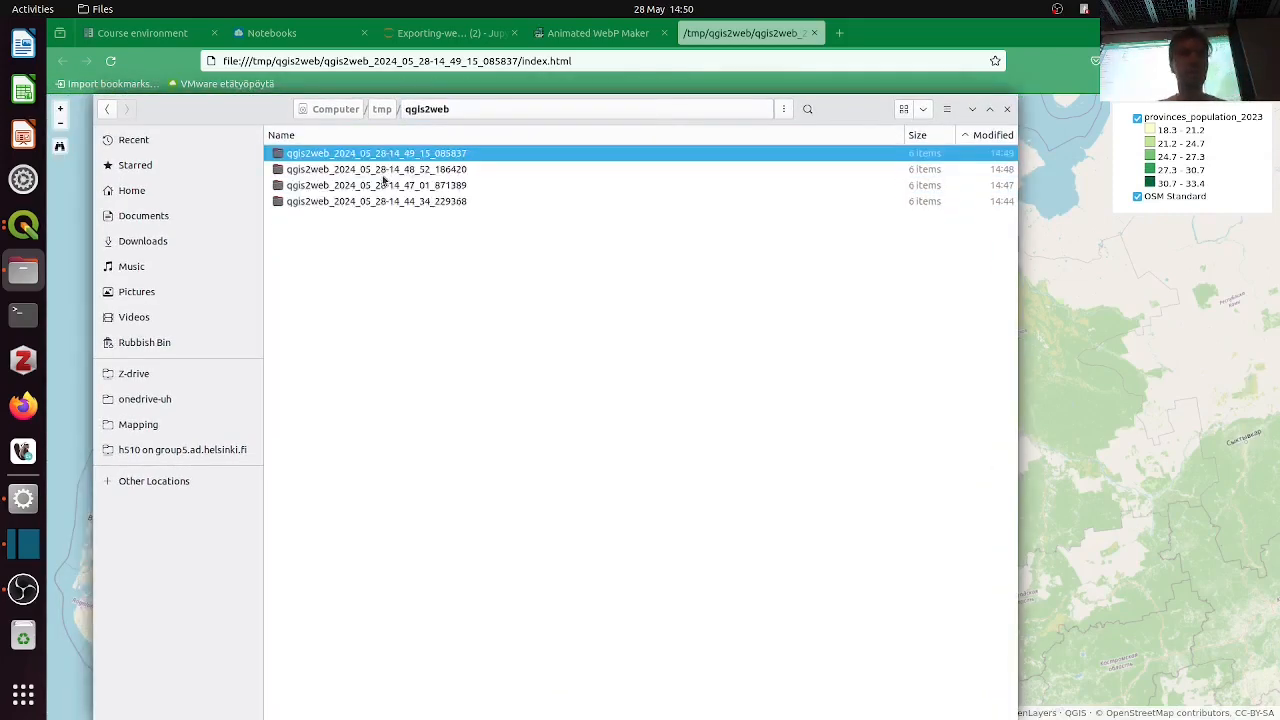
double_click(383, 154)
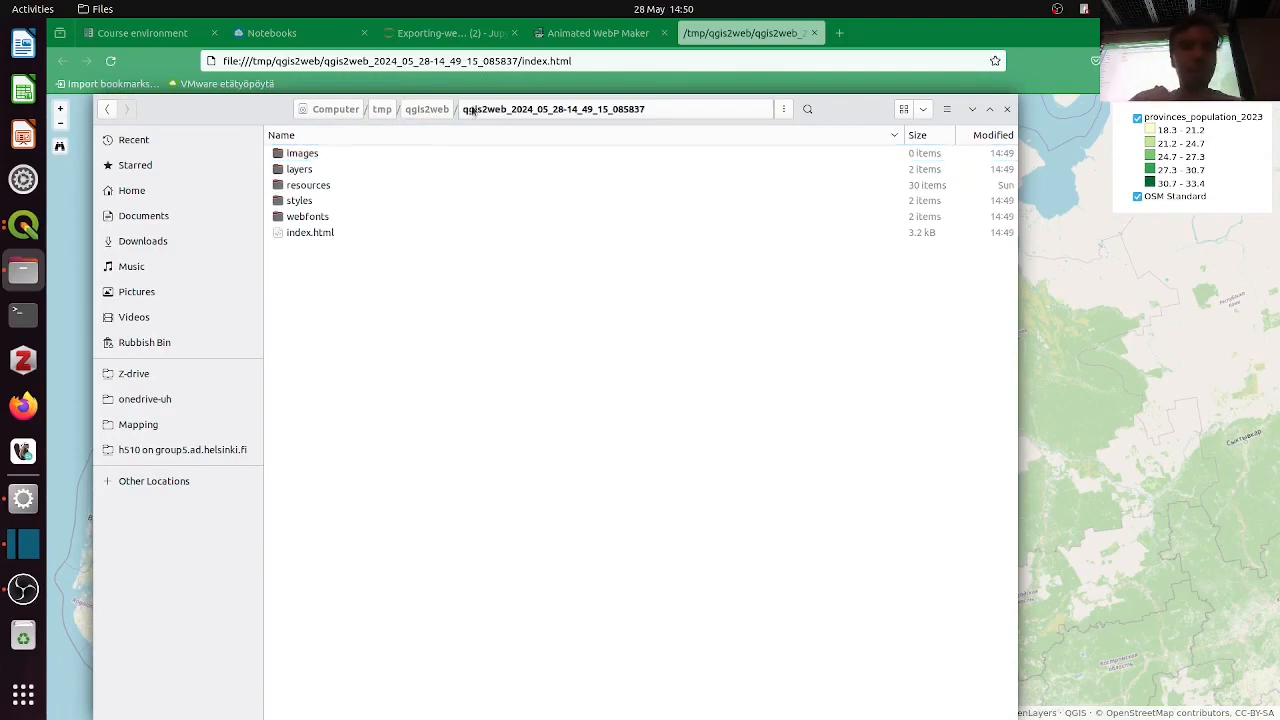
Switch to the Firefox notebooks, open publish-interactive-maps.ipynb, and read the instructions for hosting HTML on GitHub Pages
click(450, 33)
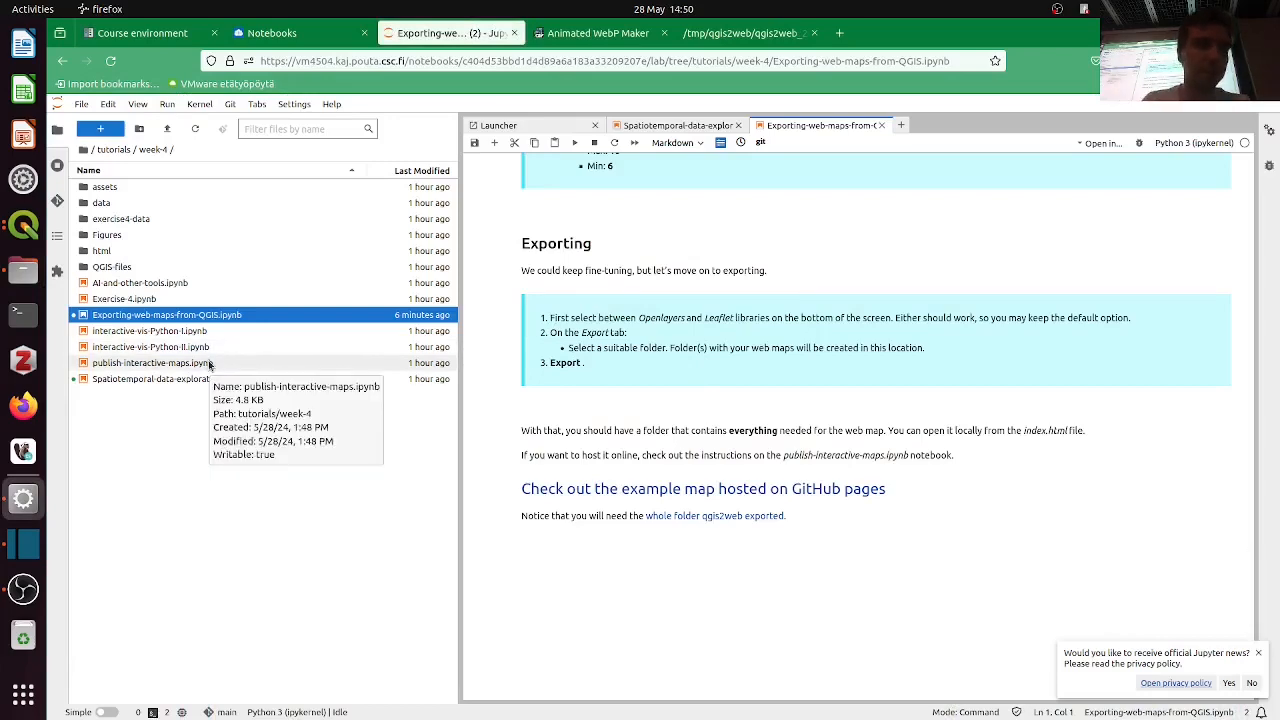
double_click(152, 363)
scroll(555, 418, down, 2)
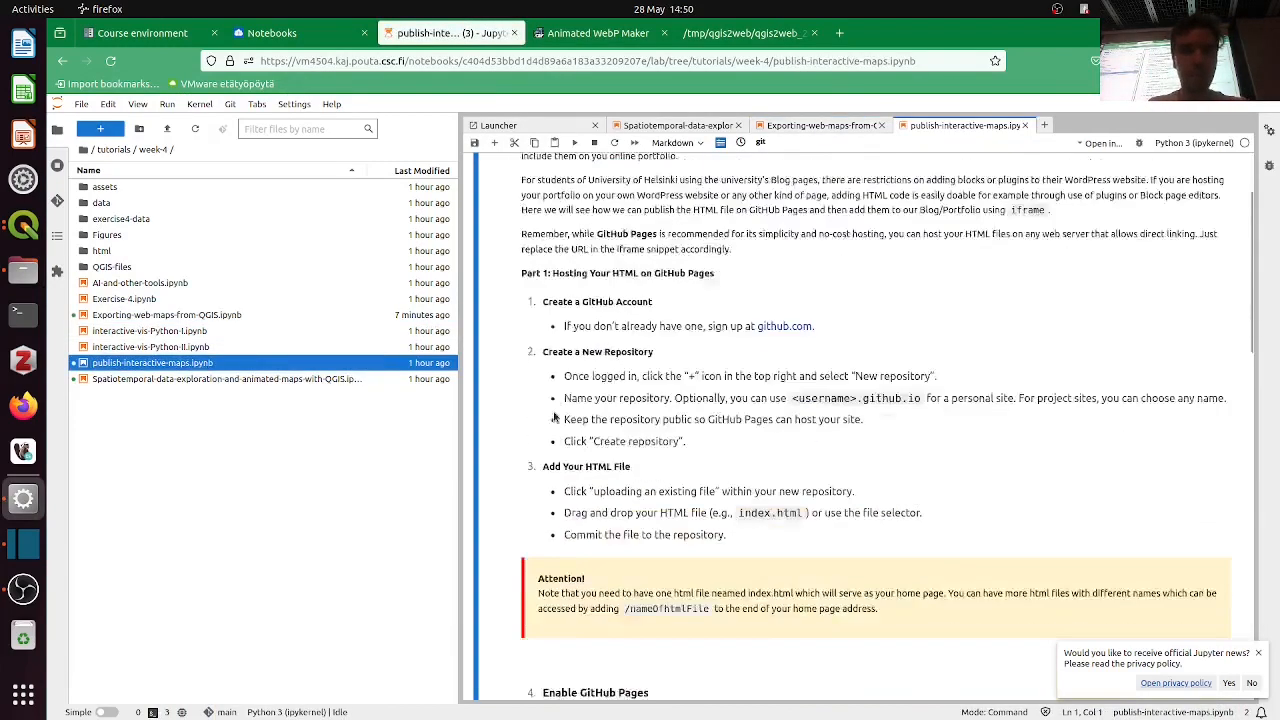
scroll(555, 418, down, 3)
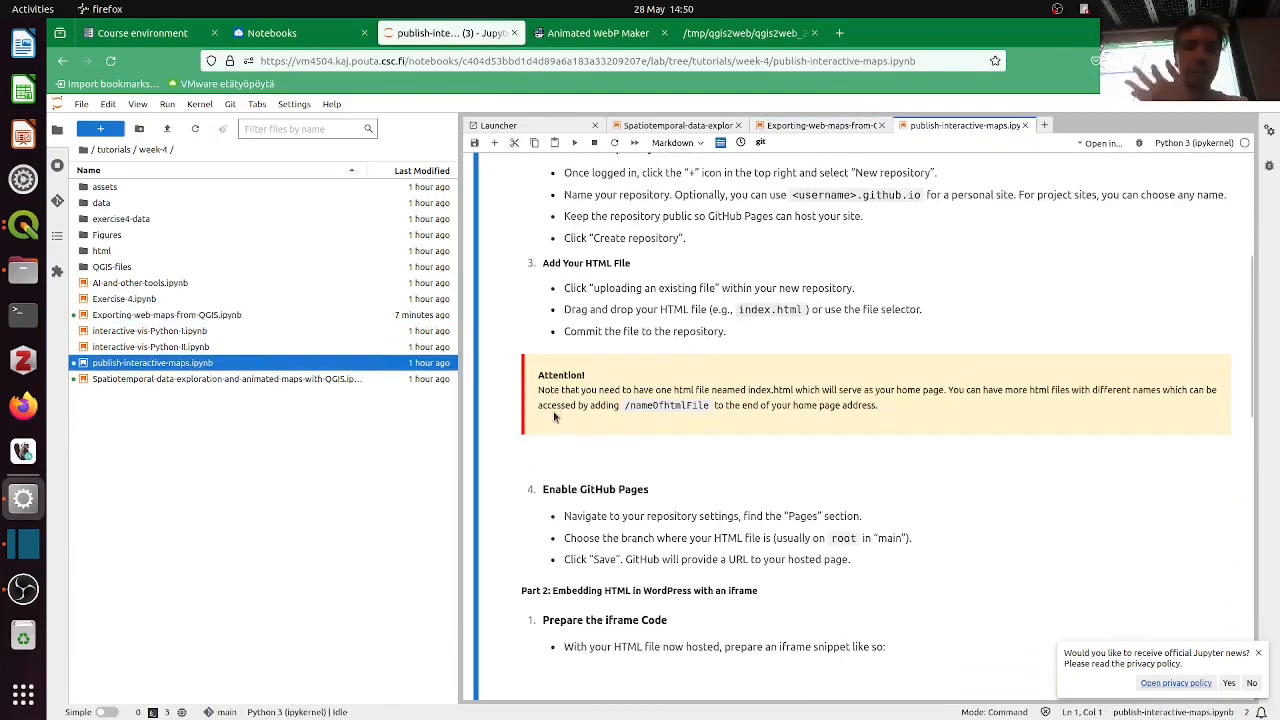
scroll(553, 411, up, 4)
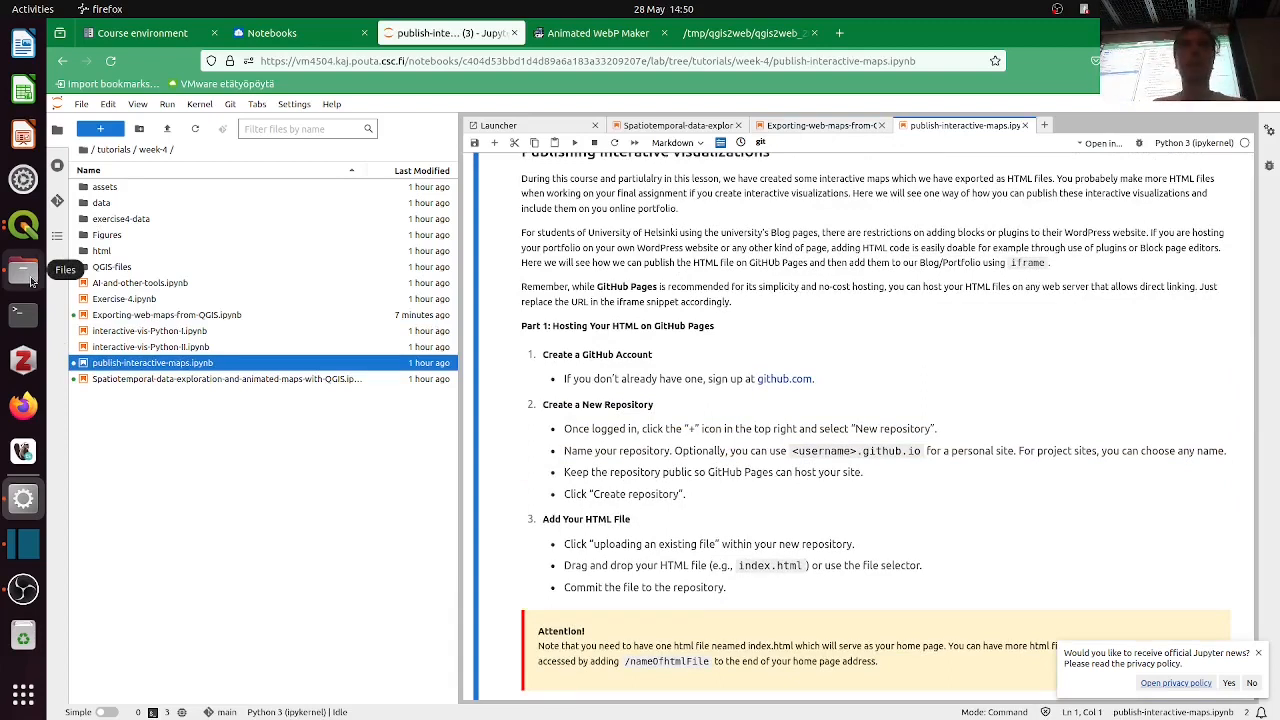
Switch to the Files app, open index.html from the newest export folder, and inspect the province pop-ups on the exported map
click(31, 282)
click(370, 233)
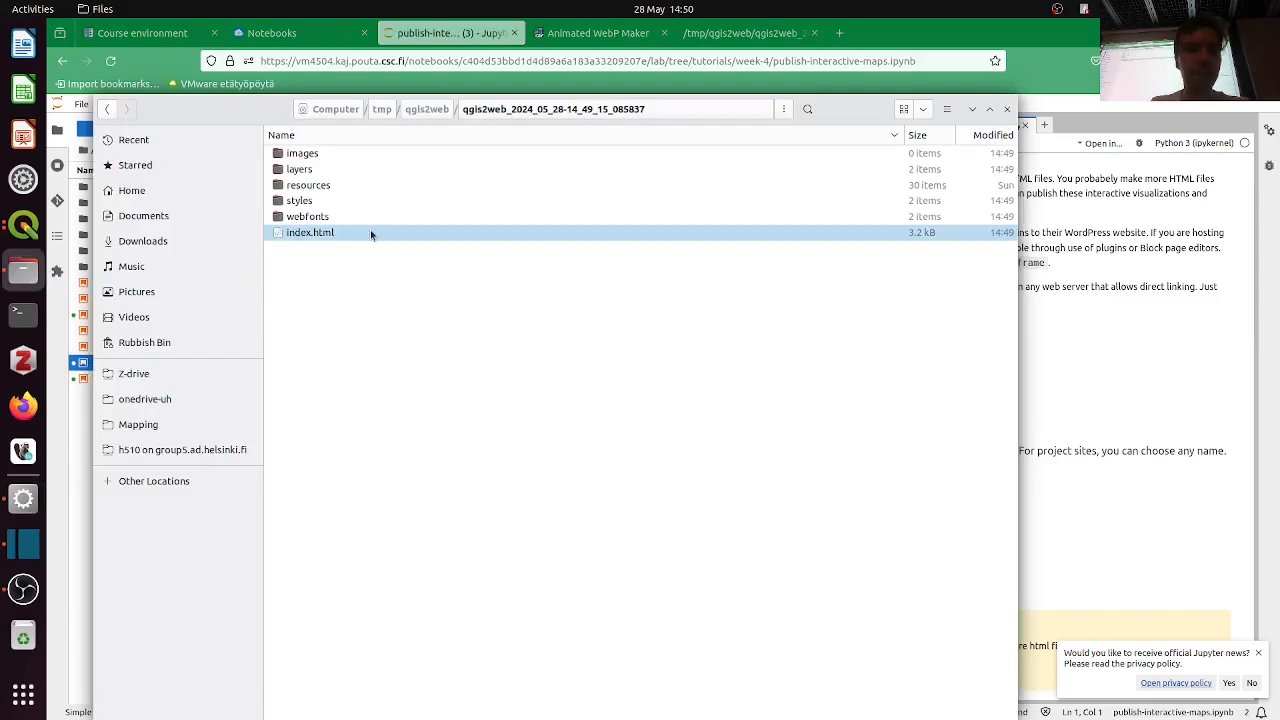
double_click(370, 232)
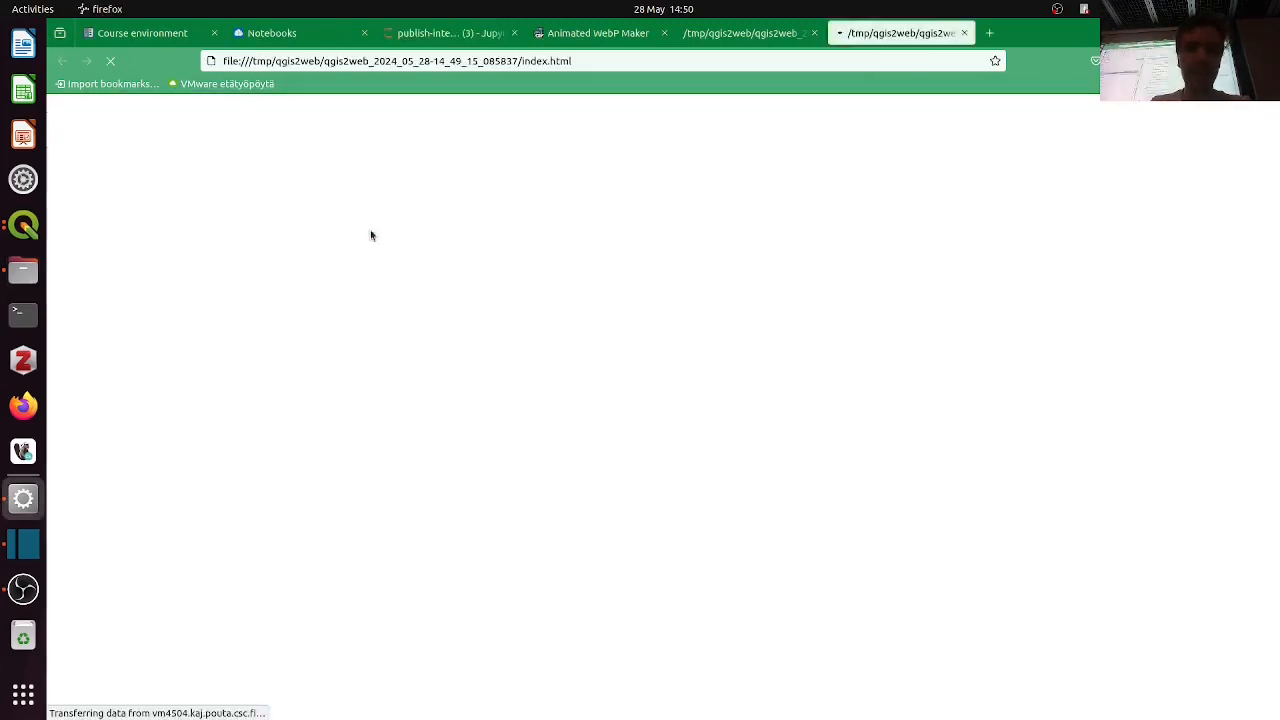
click(659, 263)
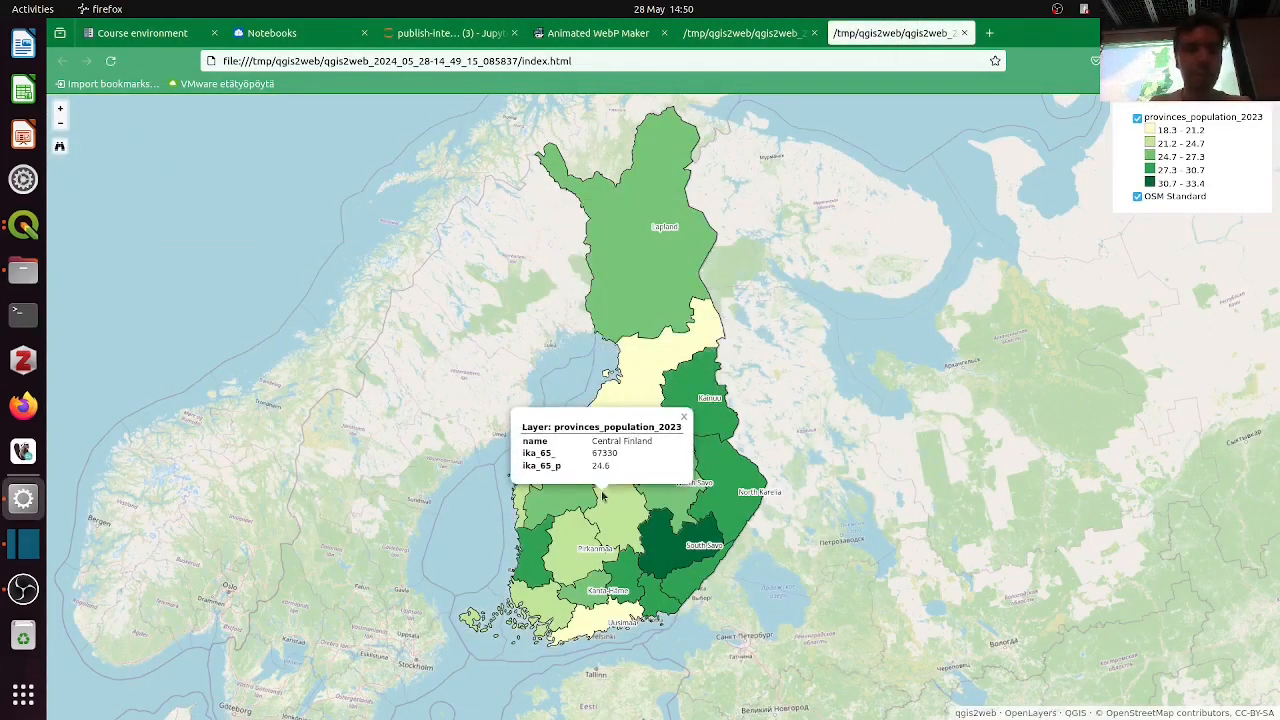
mouse_move(561, 490)
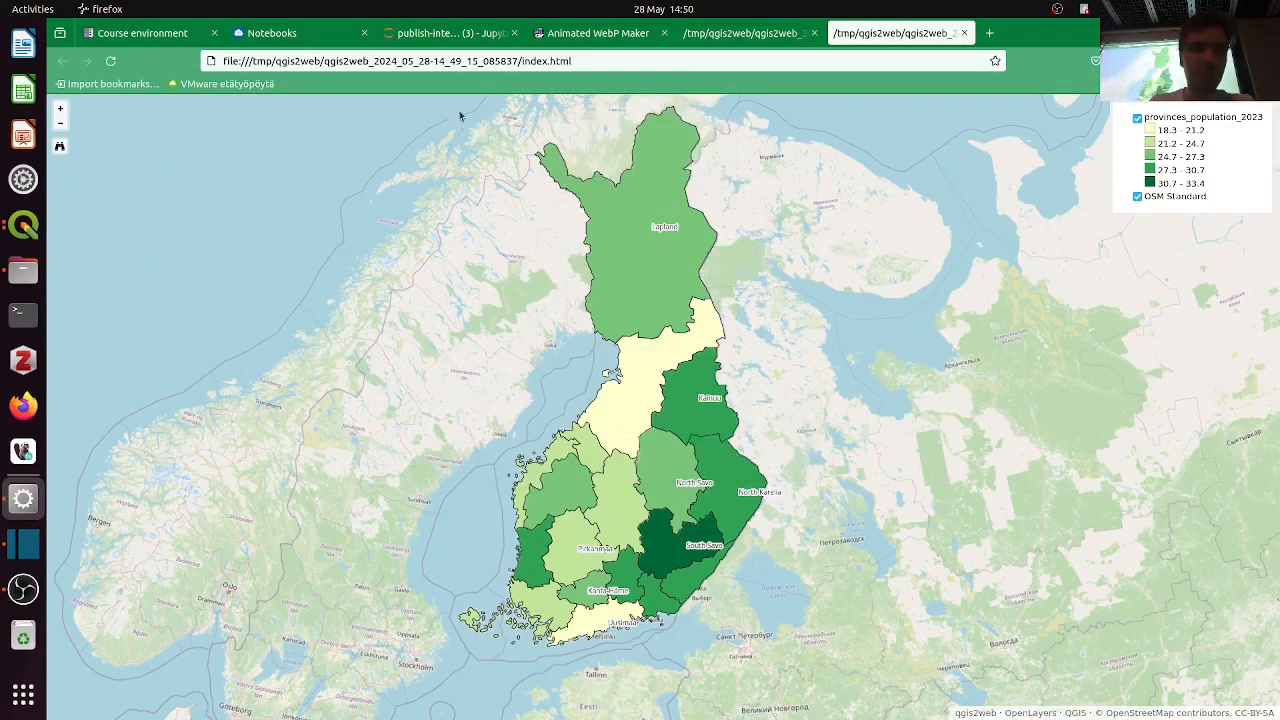
Return to the Firefox notebooks, go to Exporting-web-maps-from-QGIS.ipynb, and open its example map hosted on GitHub Pages
click(443, 35)
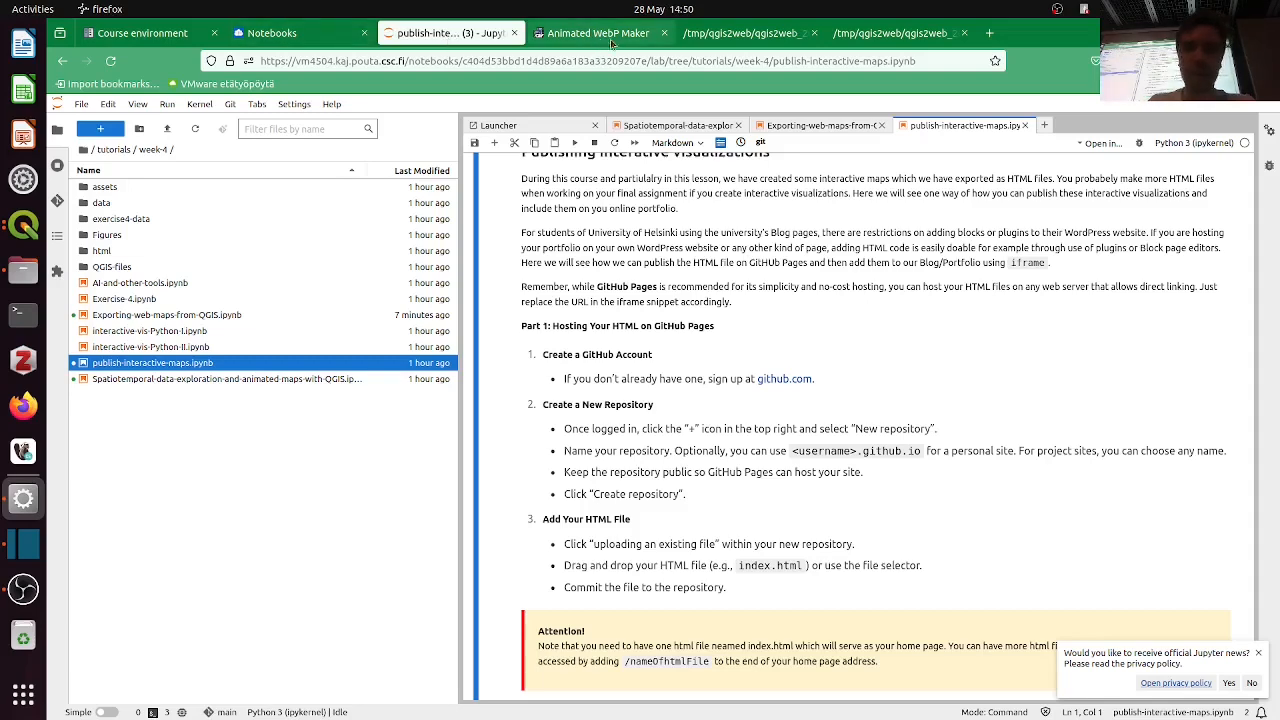
click(882, 40)
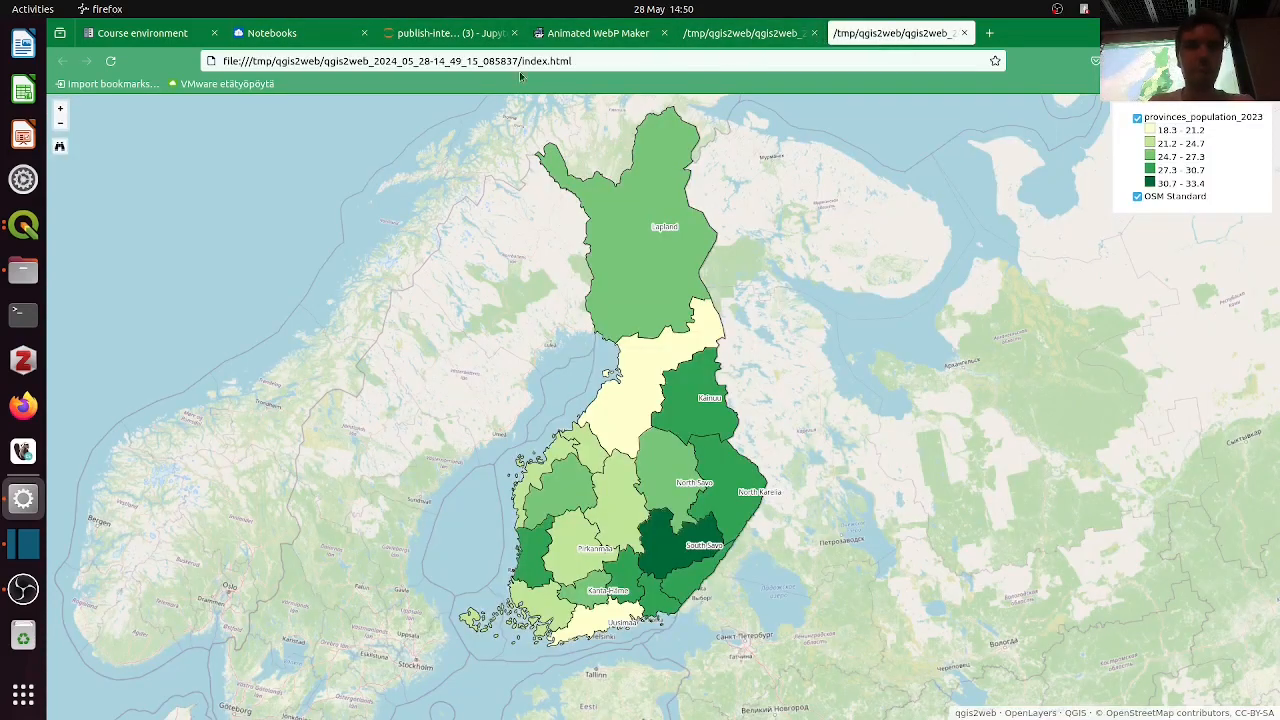
click(443, 33)
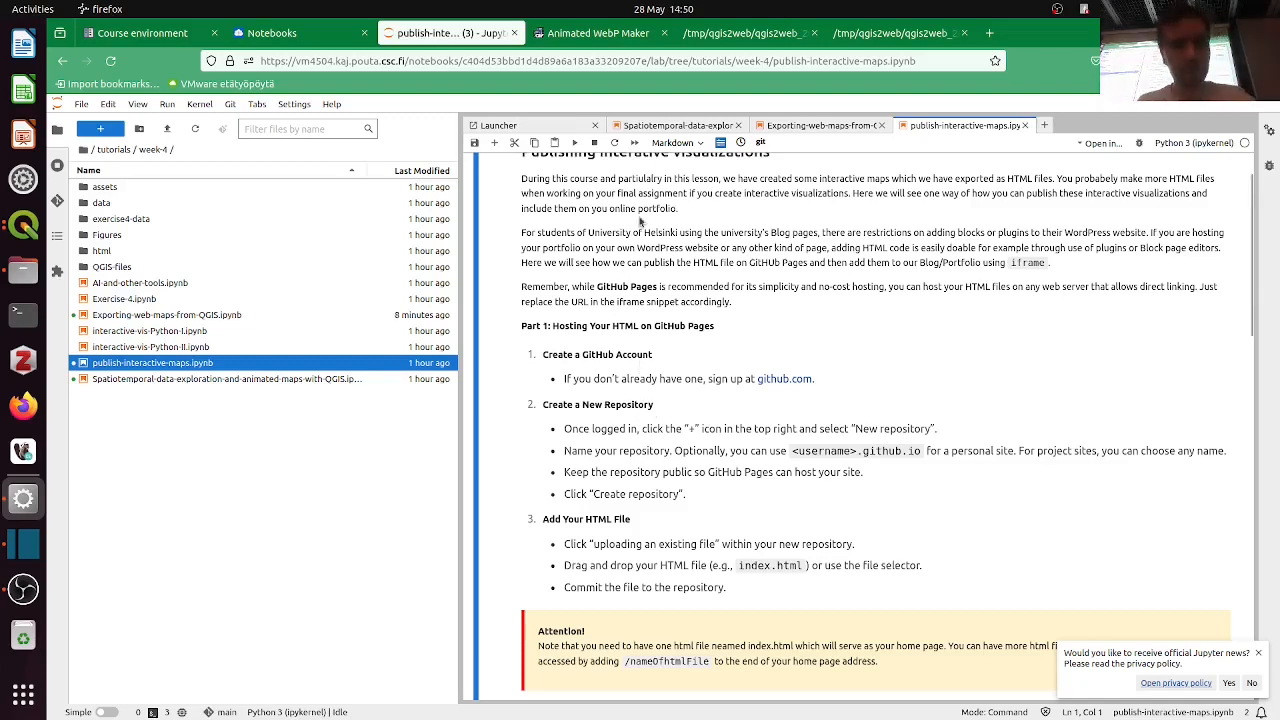
click(800, 128)
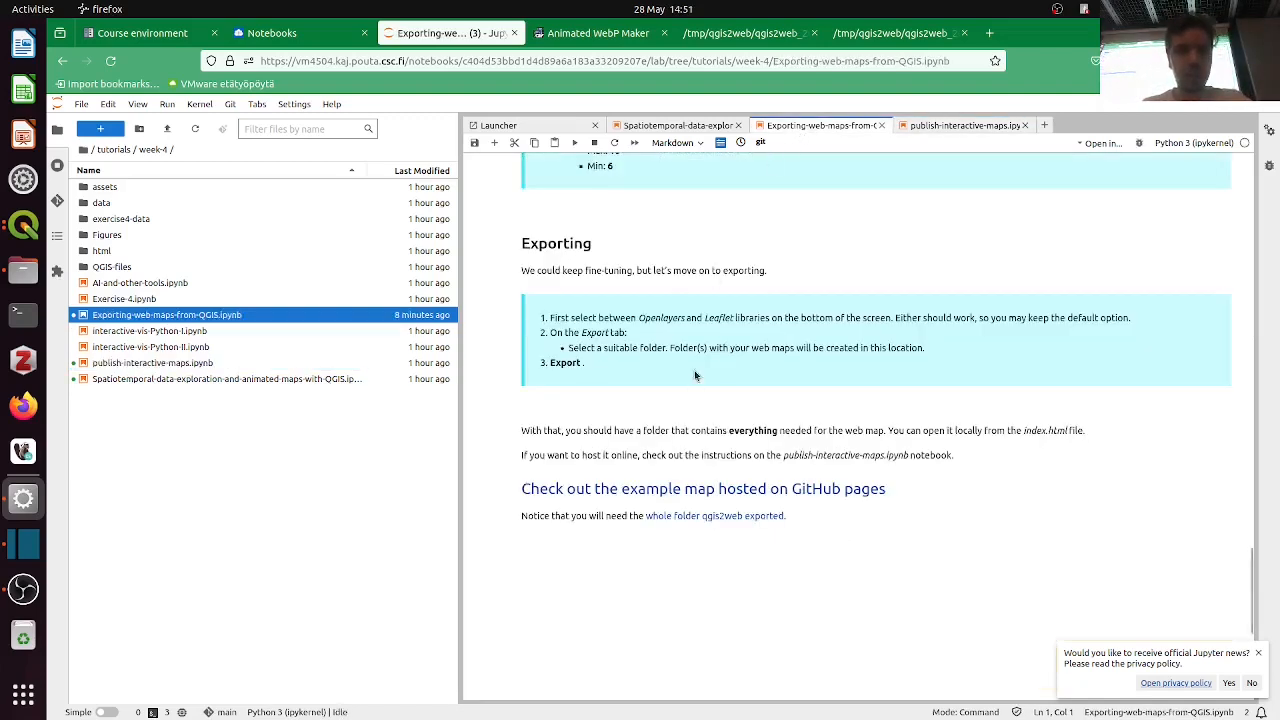
click(630, 487)
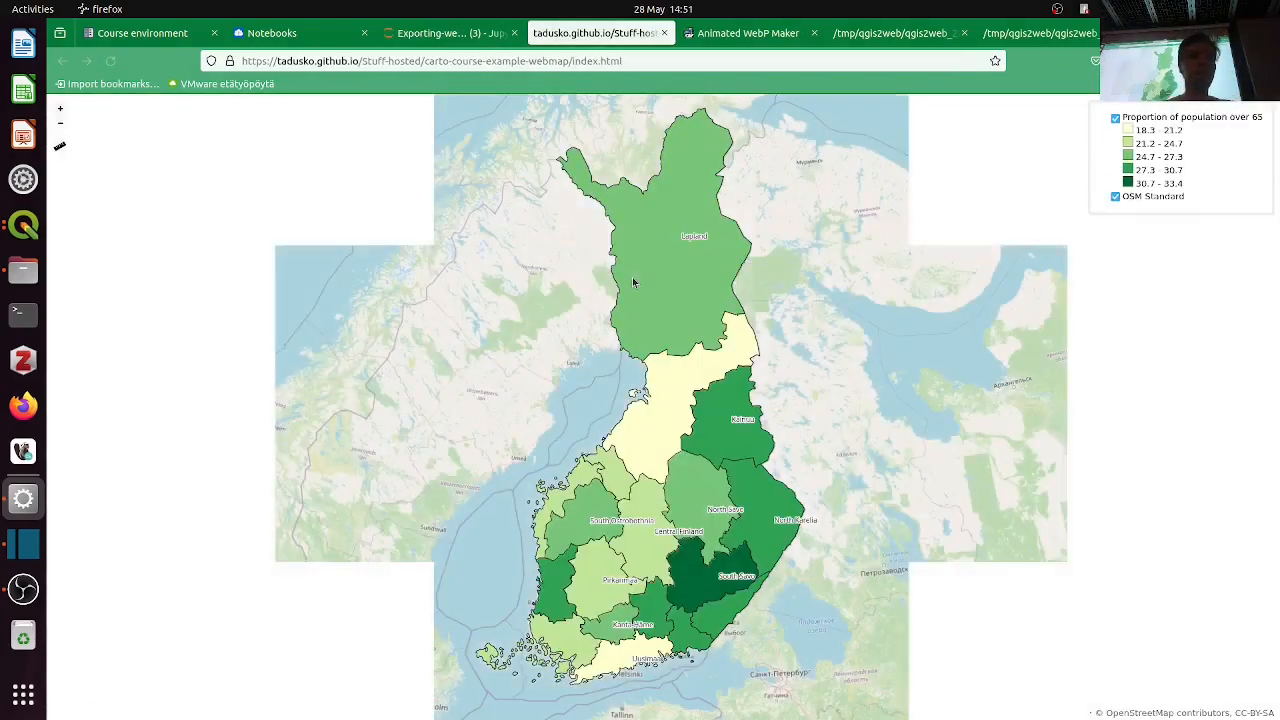
Examine the province pop-ups on the hosted example map, including Lapland, North Ostrobothnia, Central Finland and North Karelia
click(674, 257)
click(676, 368)
click(658, 418)
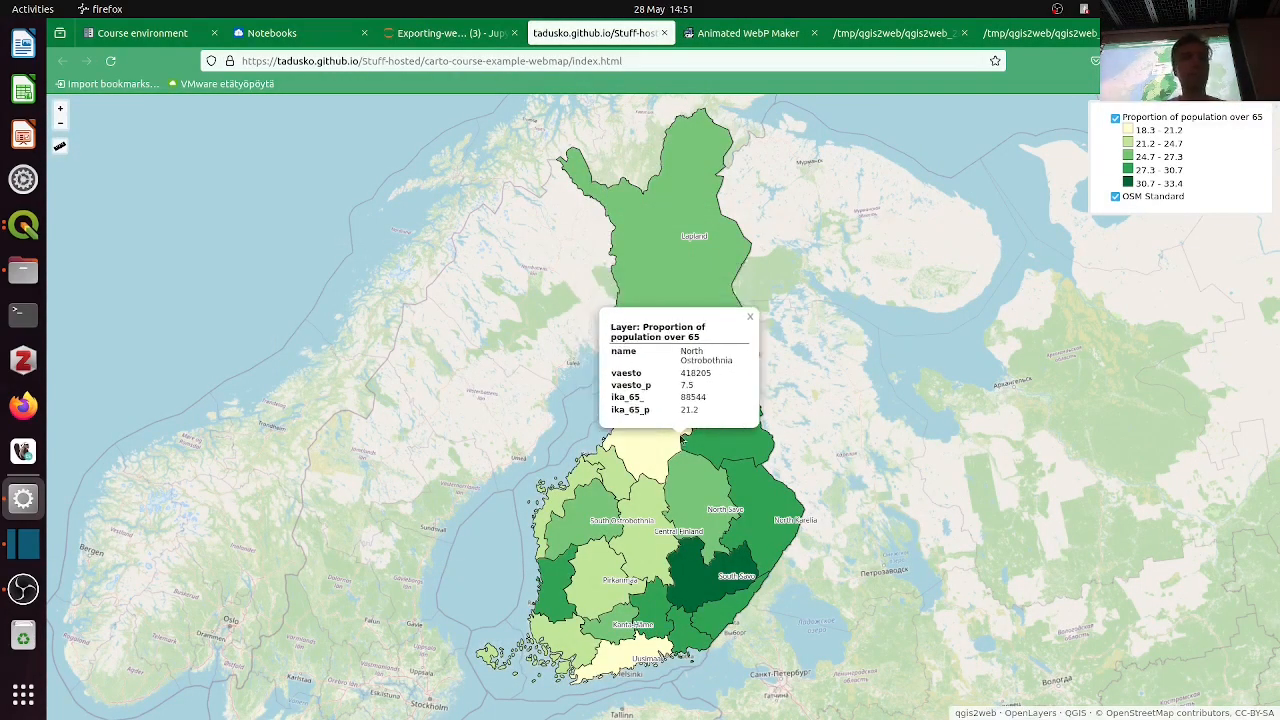
mouse_move(690, 445)
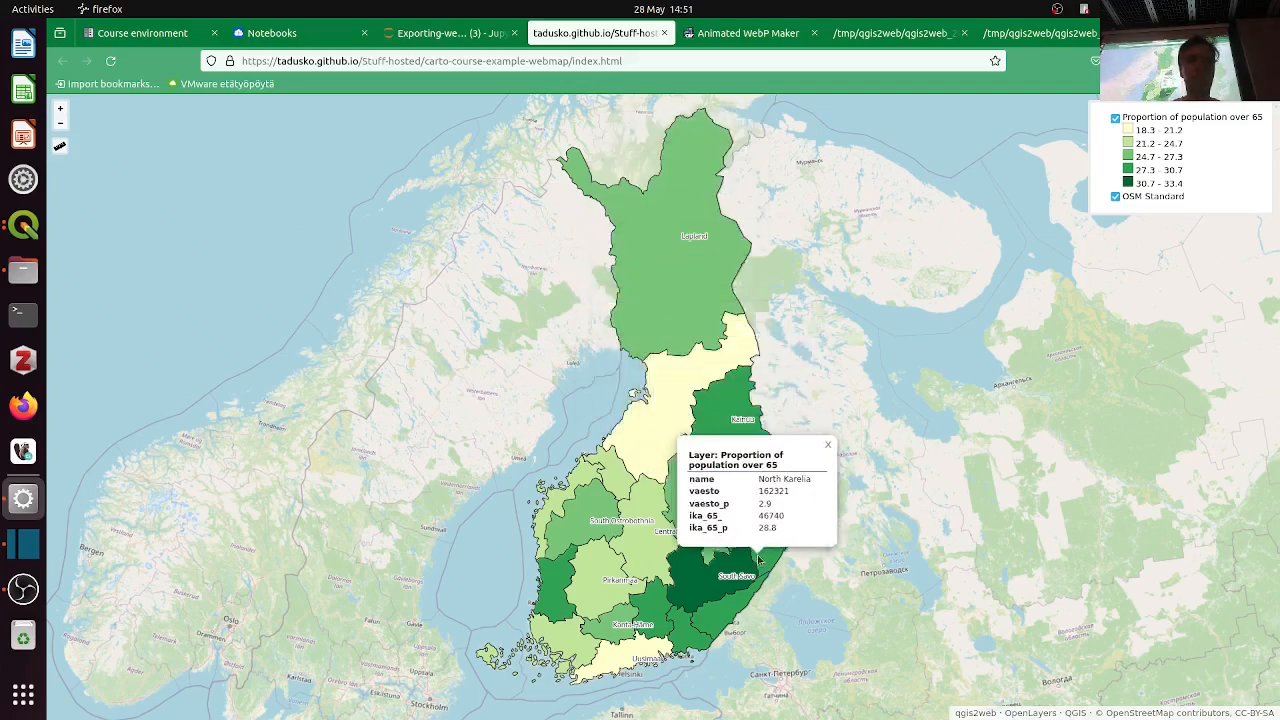
mouse_move(577, 656)
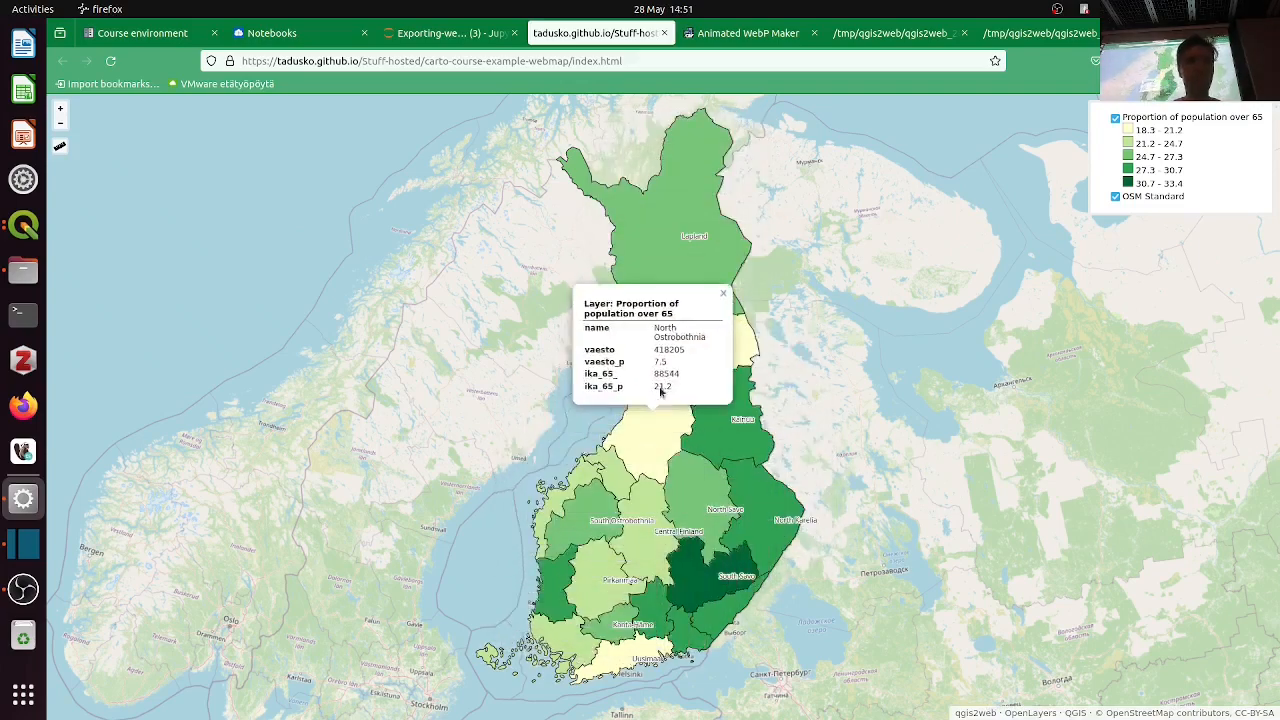
mouse_move(674, 292)
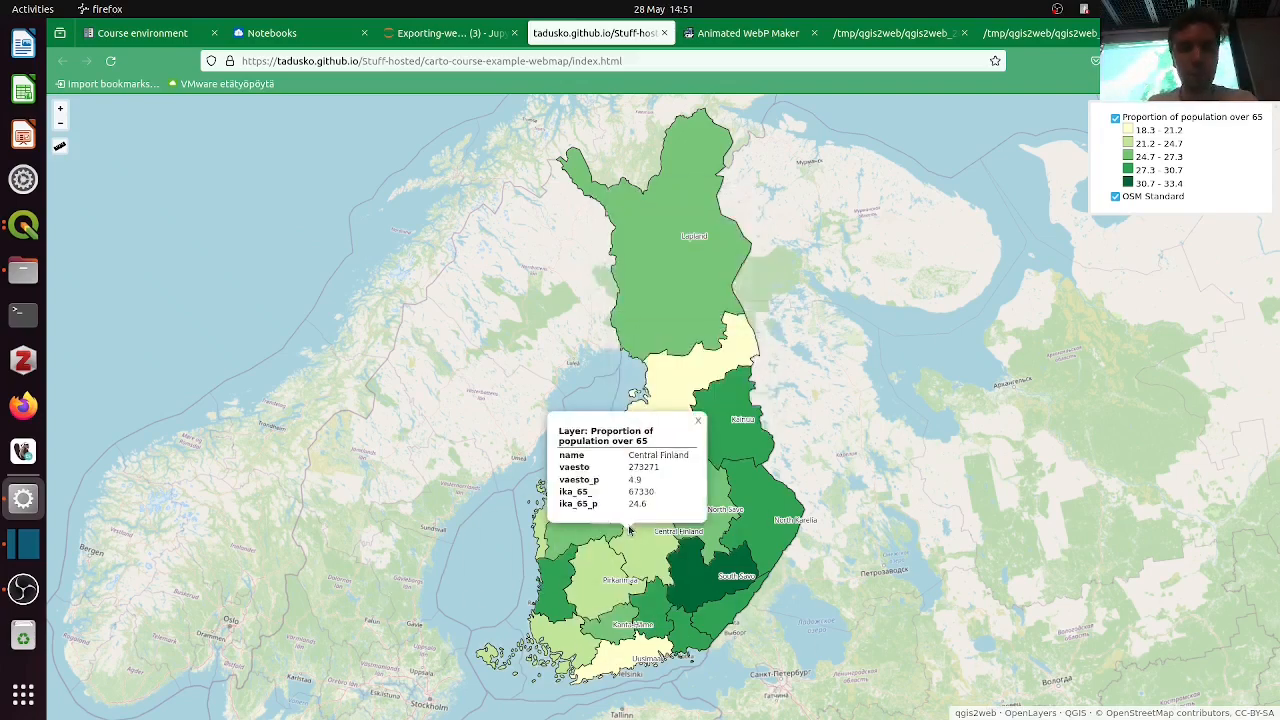
mouse_move(738, 362)
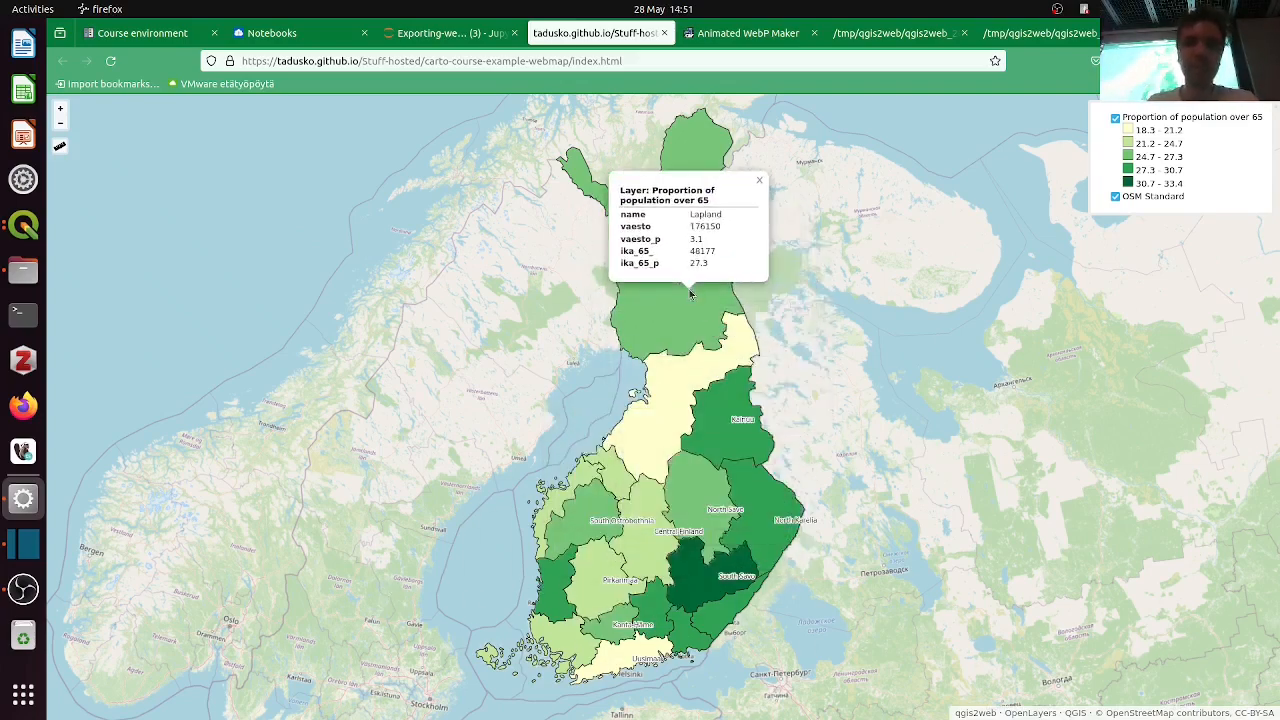
mouse_move(685, 435)
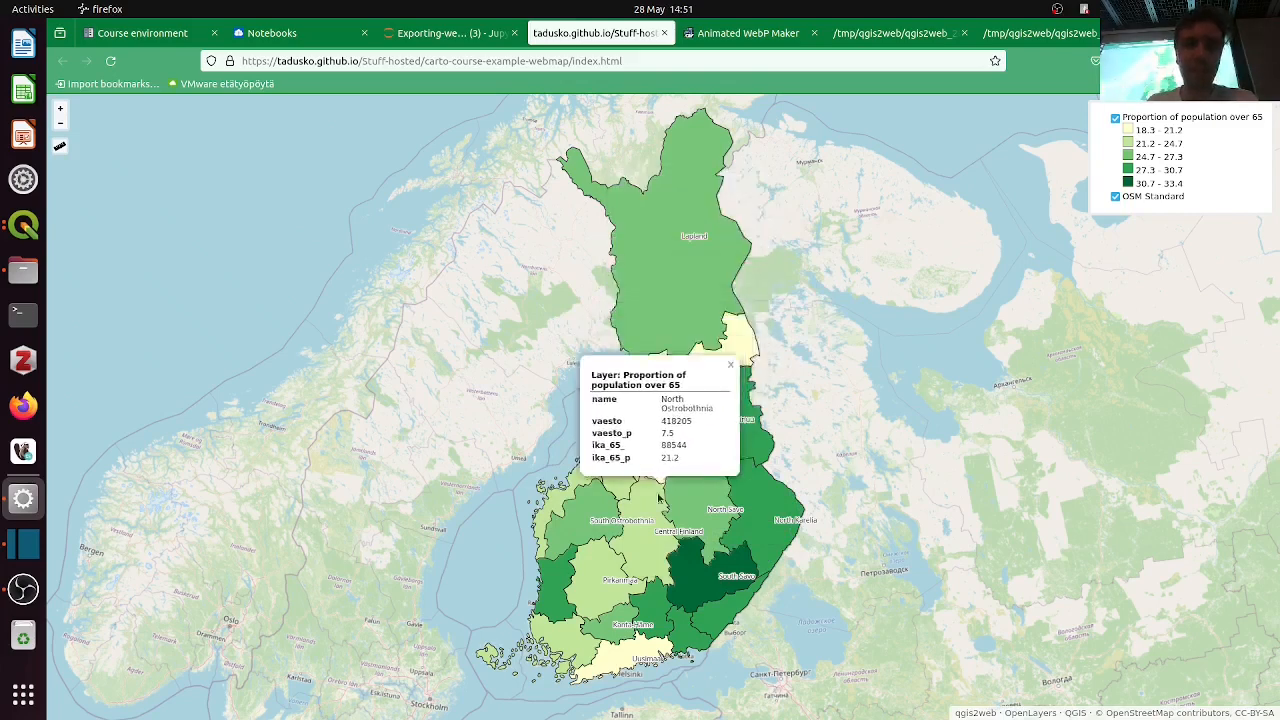
mouse_move(657, 532)
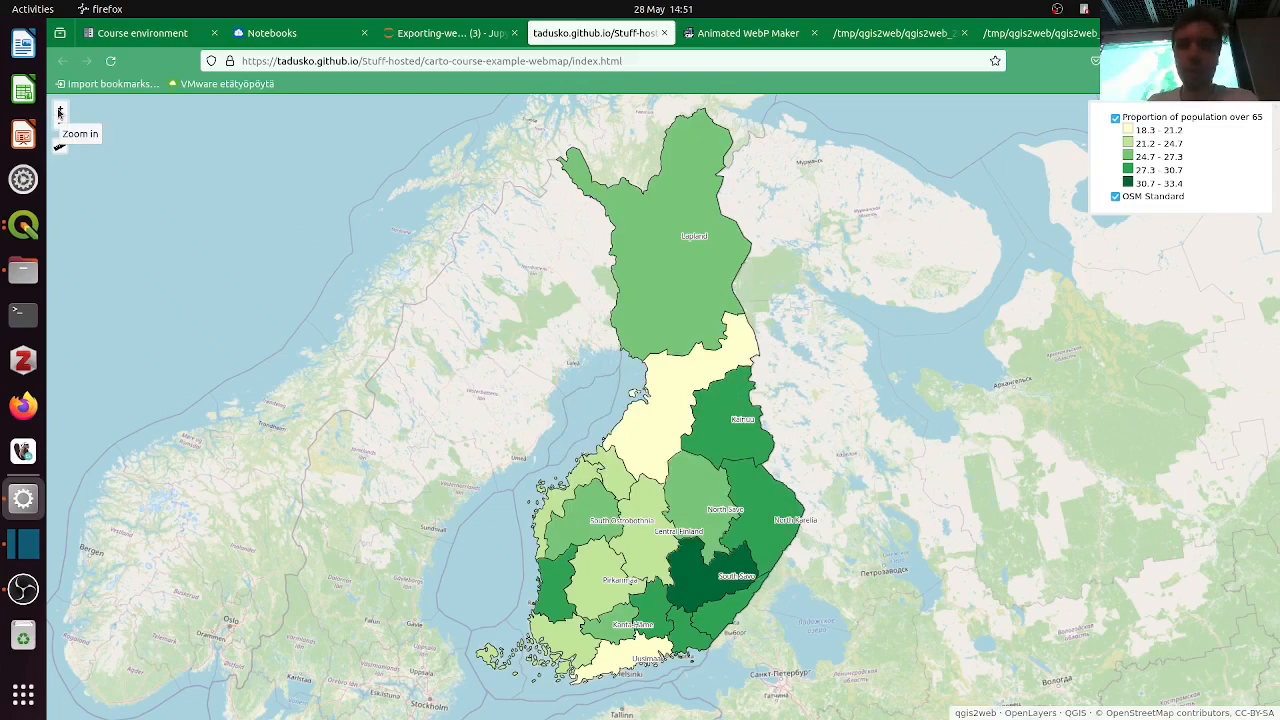
Go back to the beginning of the Exporting-web-maps-from-QGIS.ipynb notebook and switch to OBS Studio
click(22, 585)
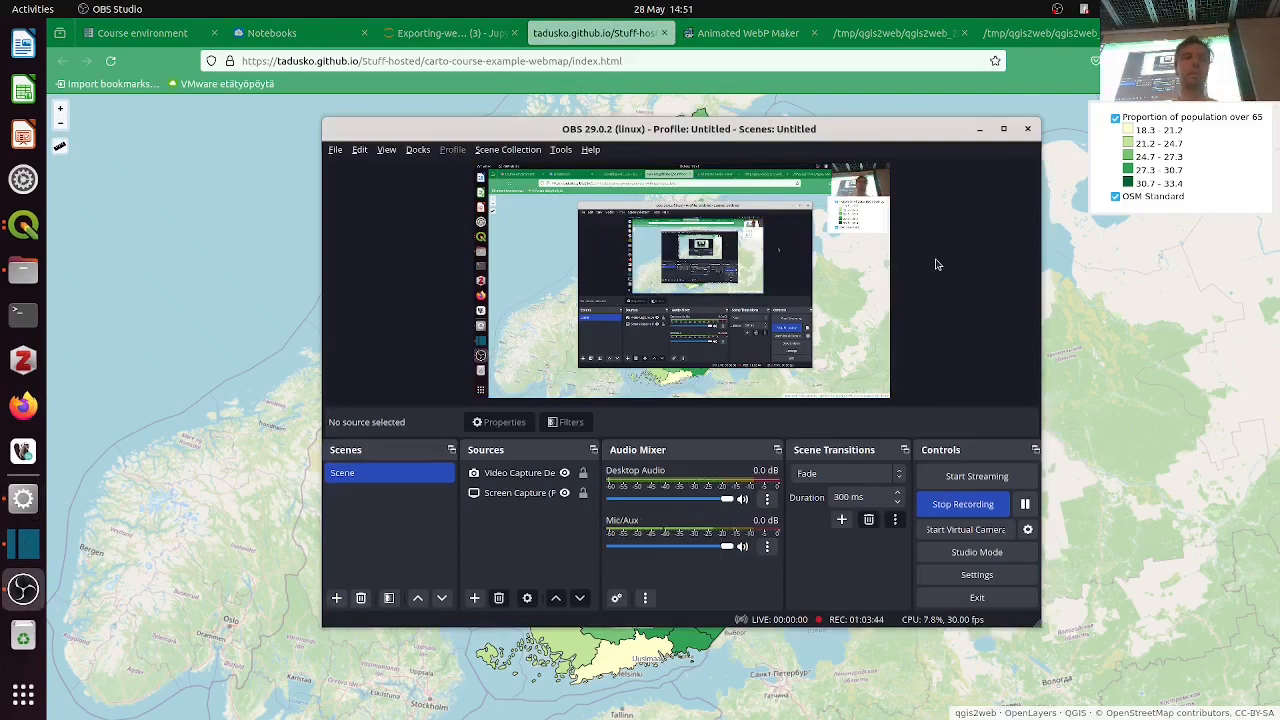
click(440, 32)
scroll(831, 338, up, 15)
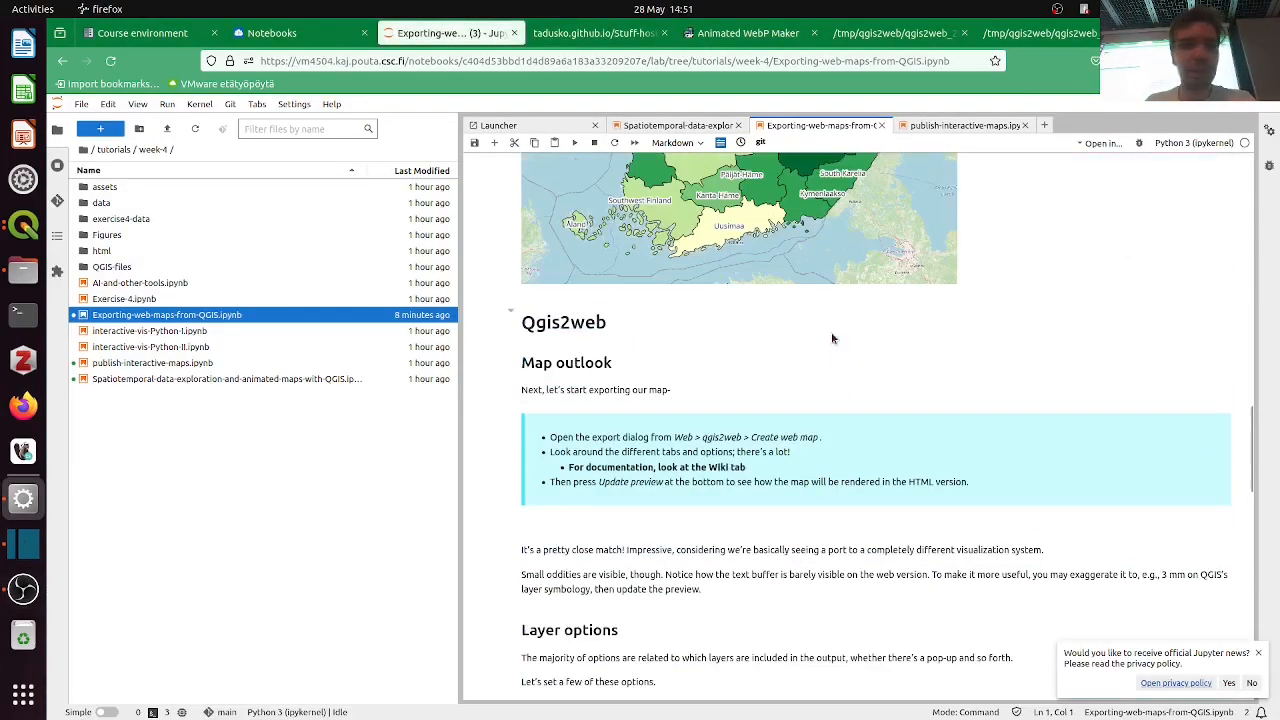
scroll(831, 338, up, 10)
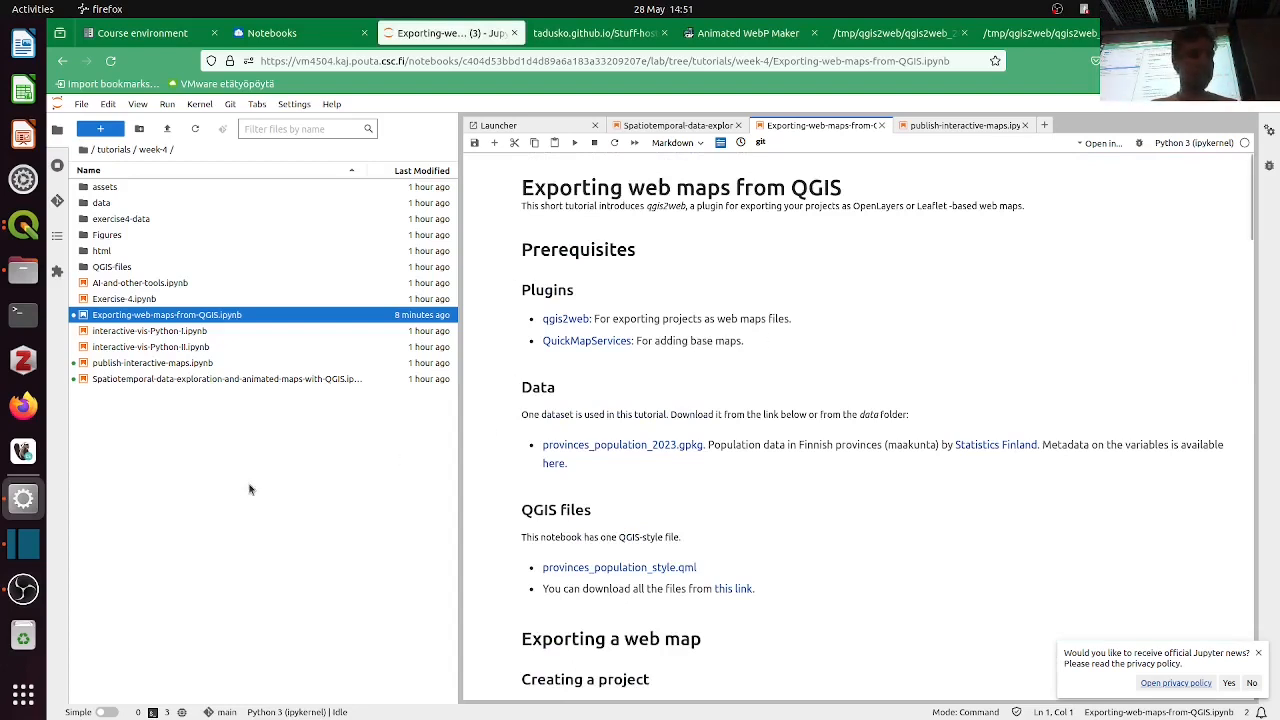
click(36, 592)
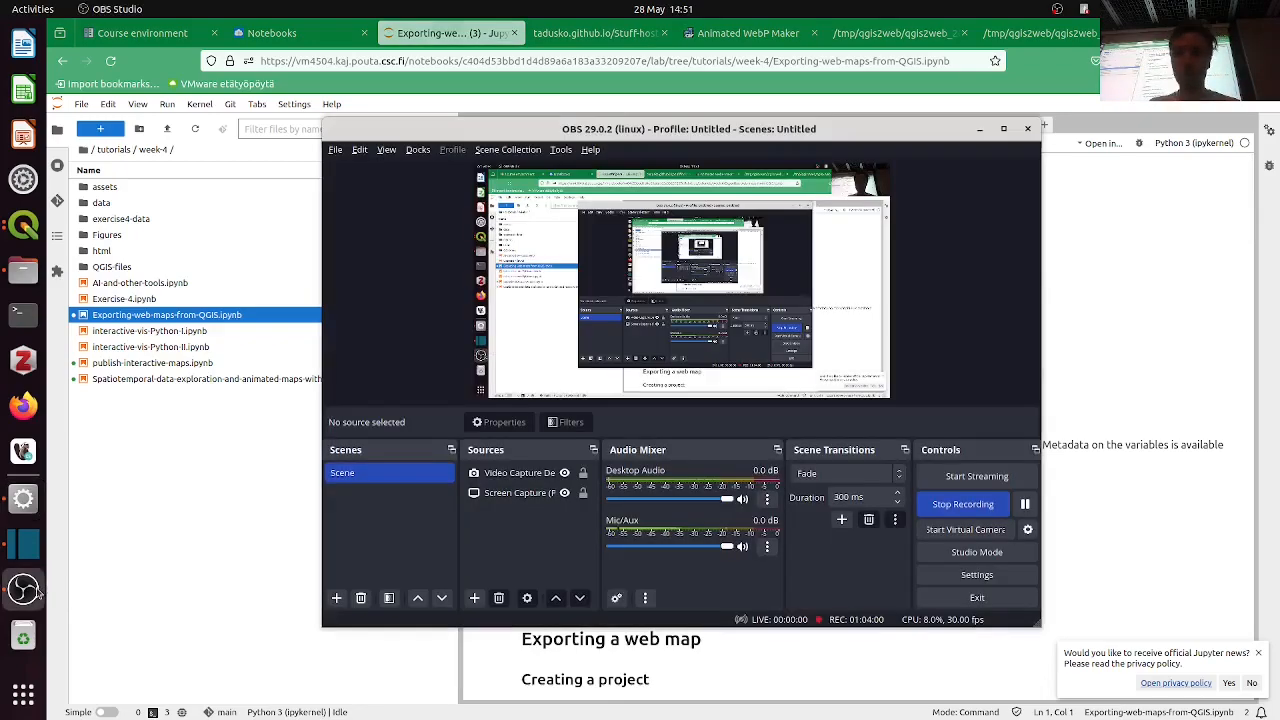